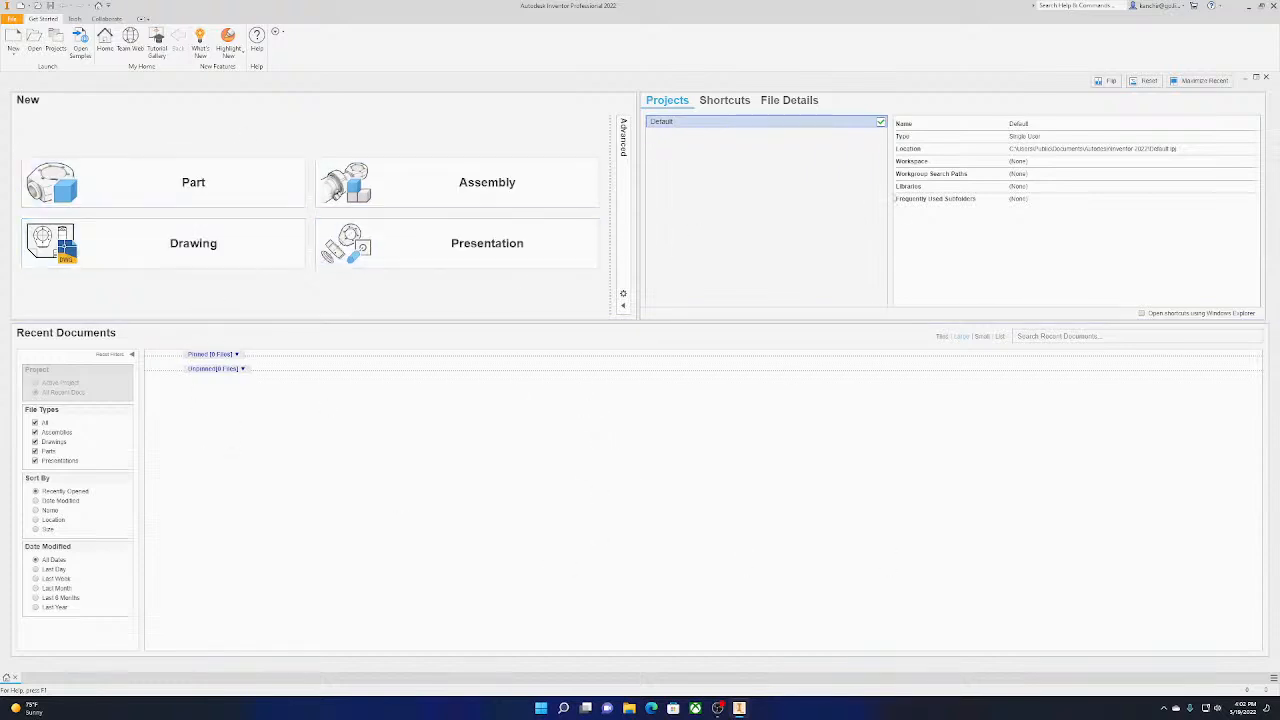
Create a new part document and widen the model browser so its full contents are readable
left_click(285, 205)
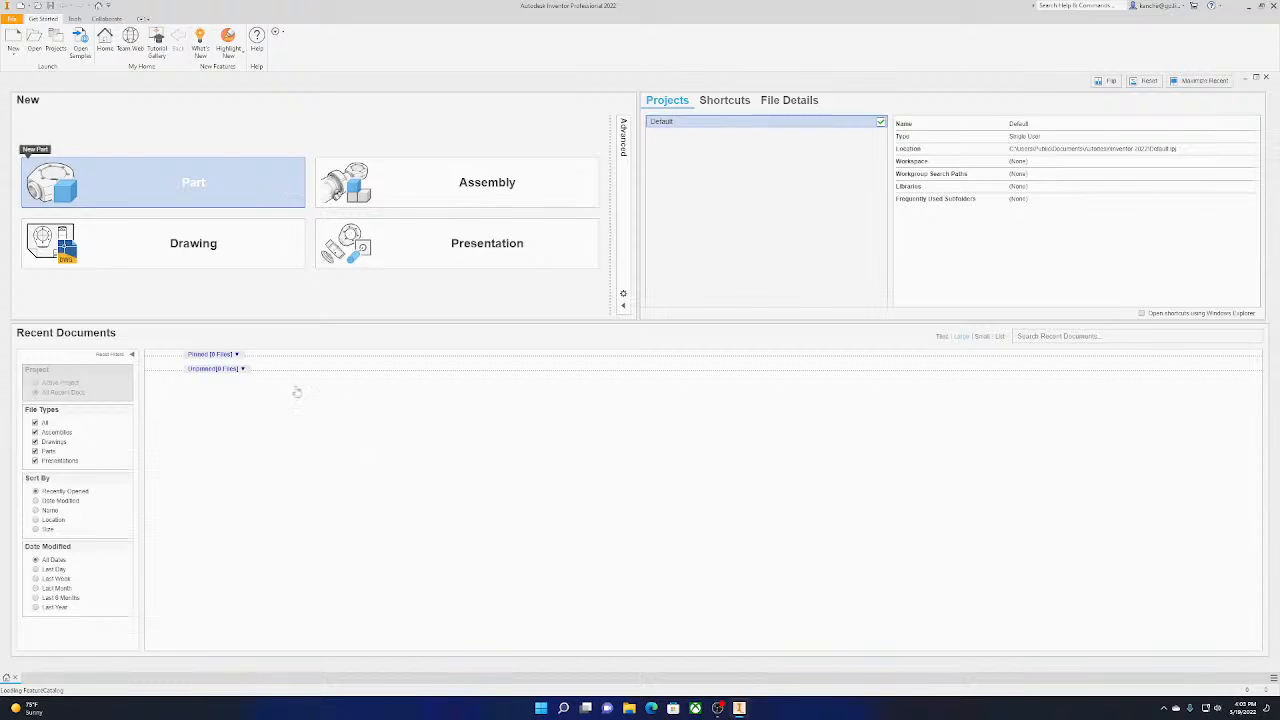
mouse_move(57, 698)
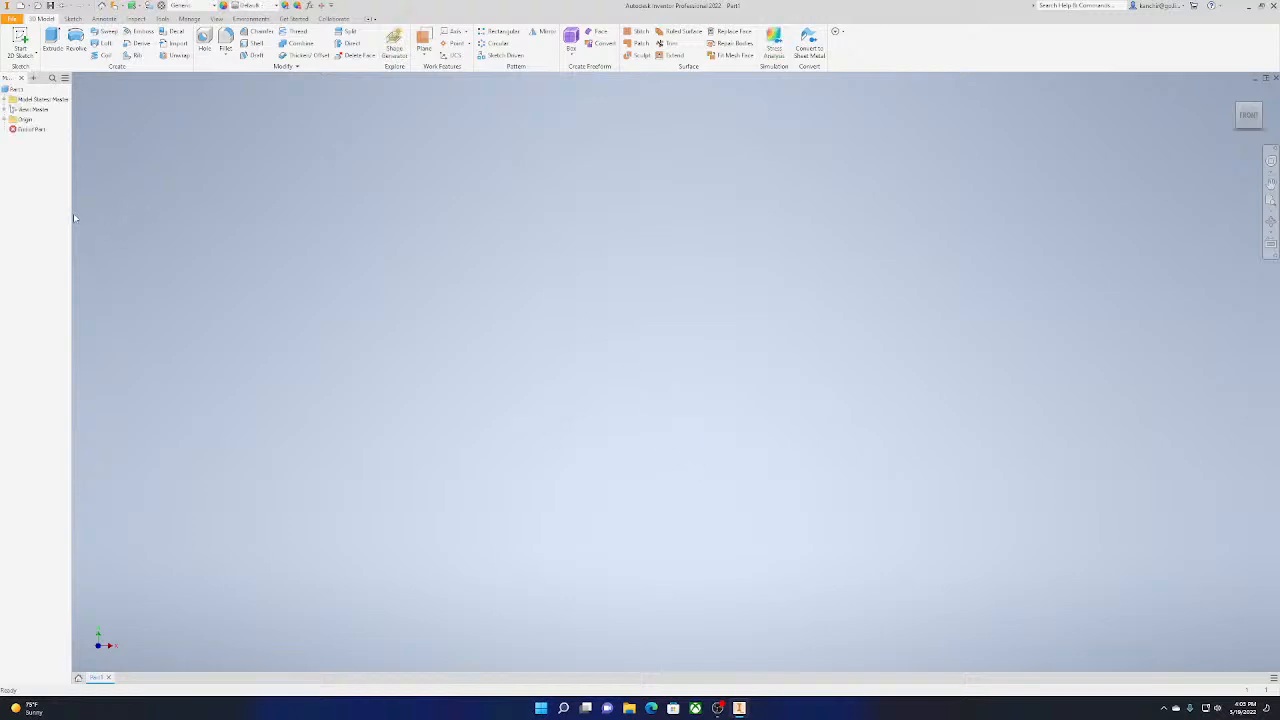
left_click_drag(71, 213, 110, 214)
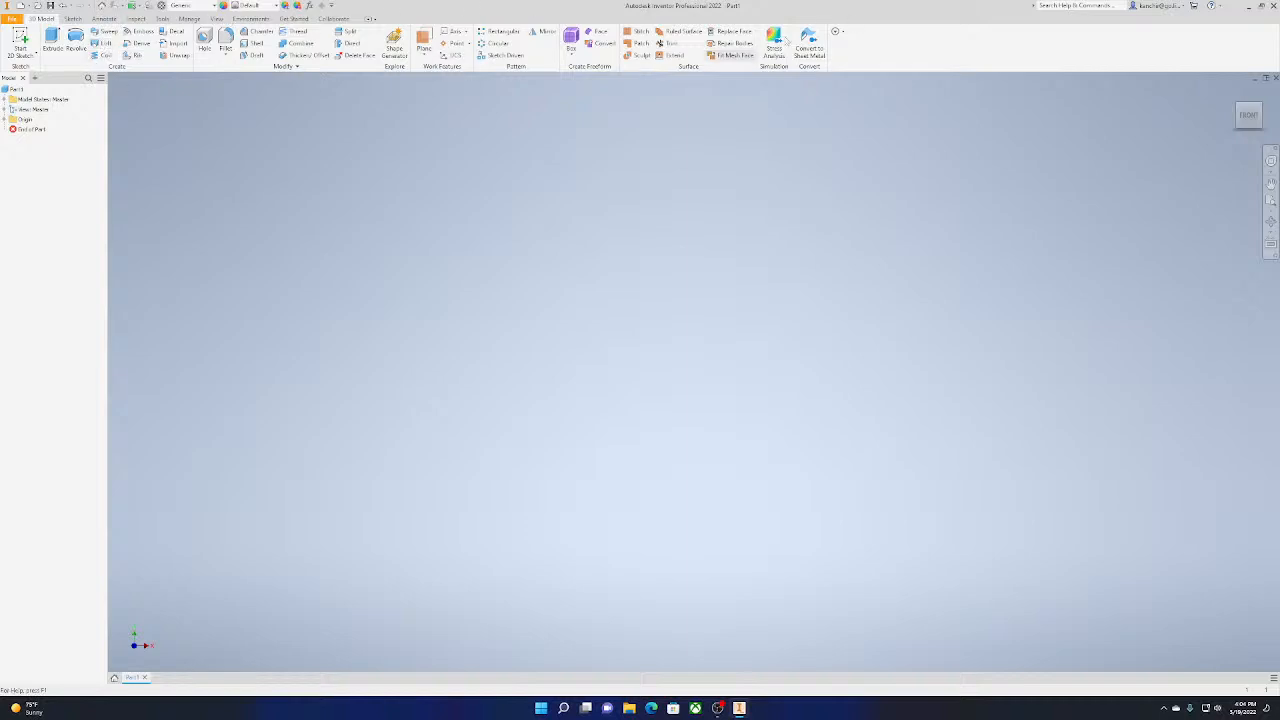
Look through the command sets for sketching, annotation, inspection, tools, management, view, environments and getting started, returning to 3D modelling
left_click(72, 19)
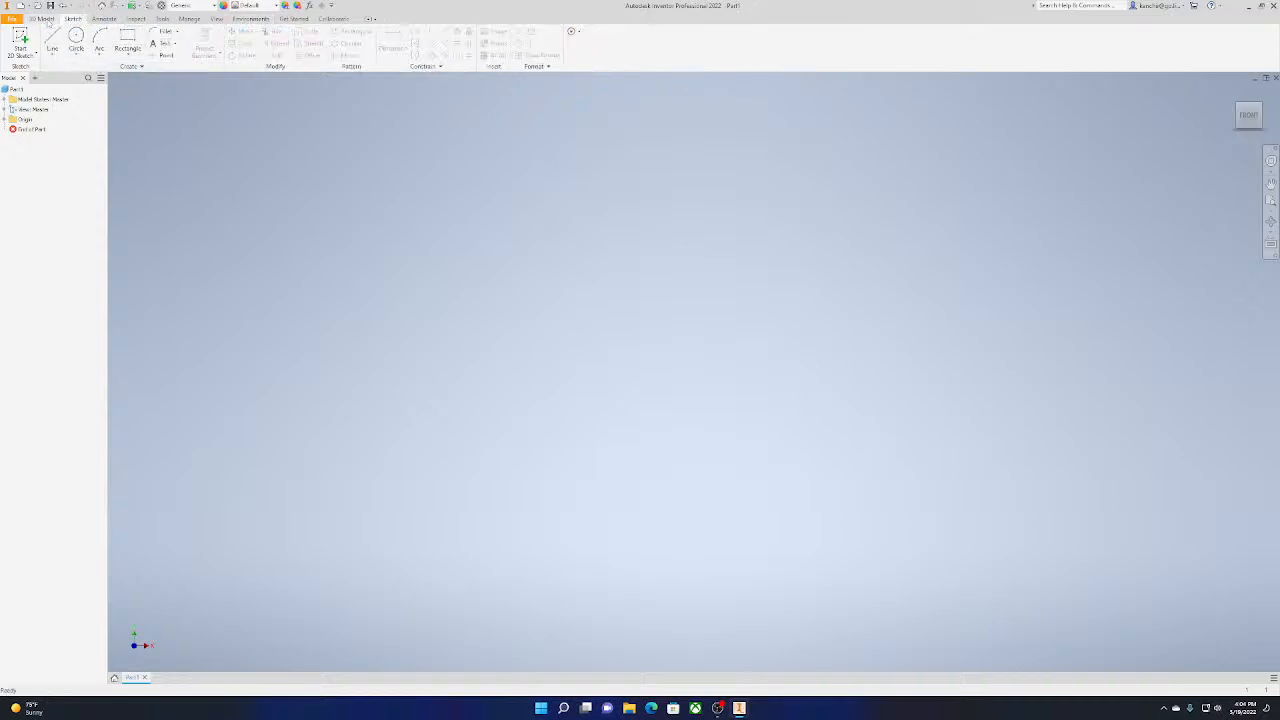
left_click(45, 19)
left_click(72, 19)
left_click(104, 19)
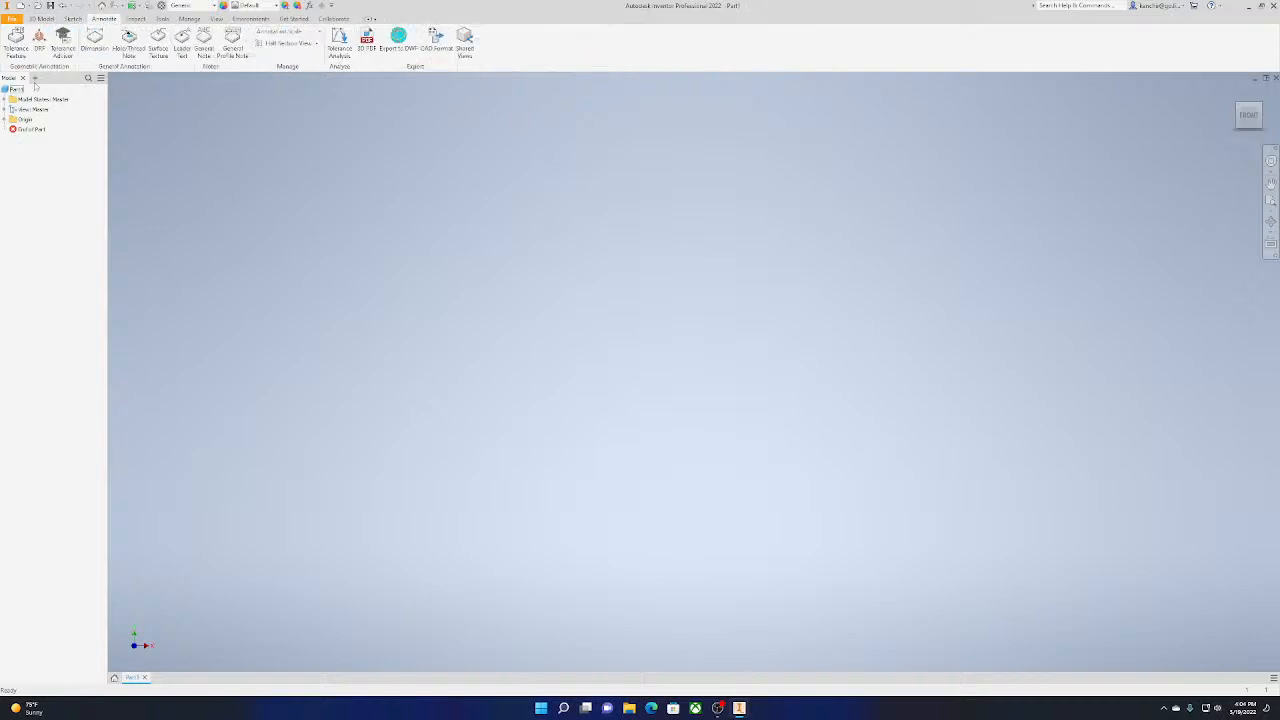
left_click(143, 20)
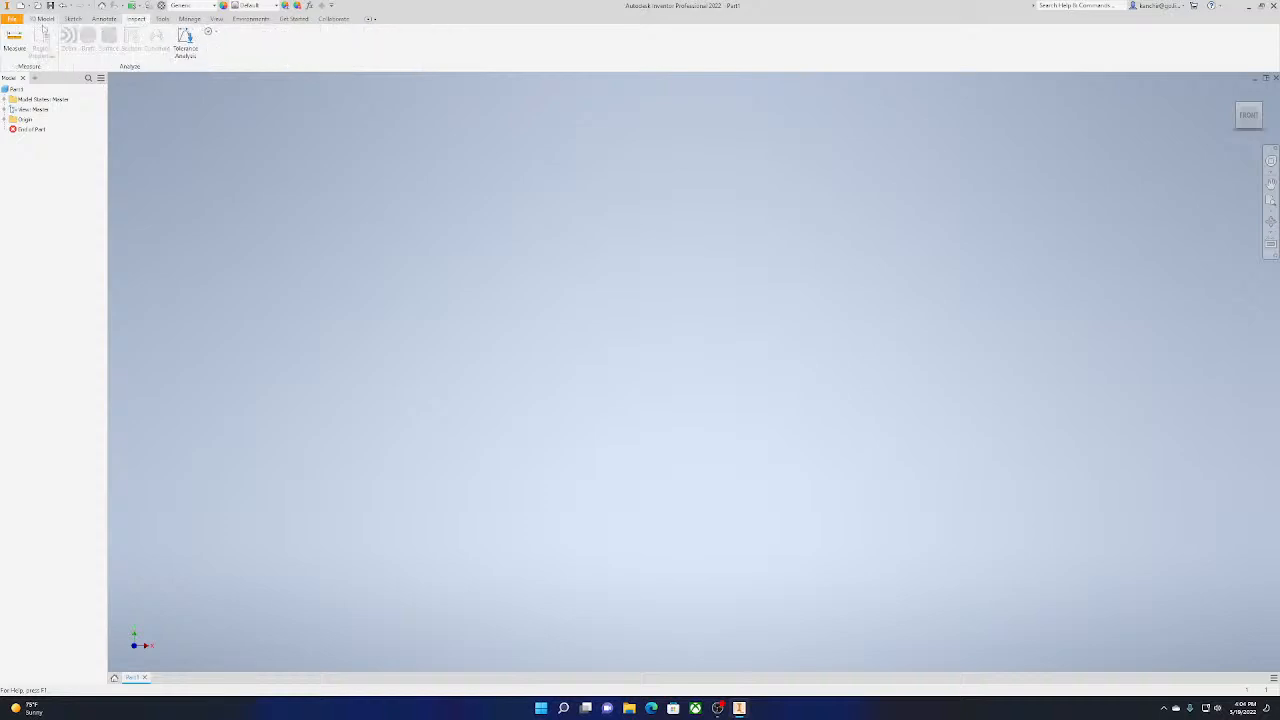
left_click(159, 20)
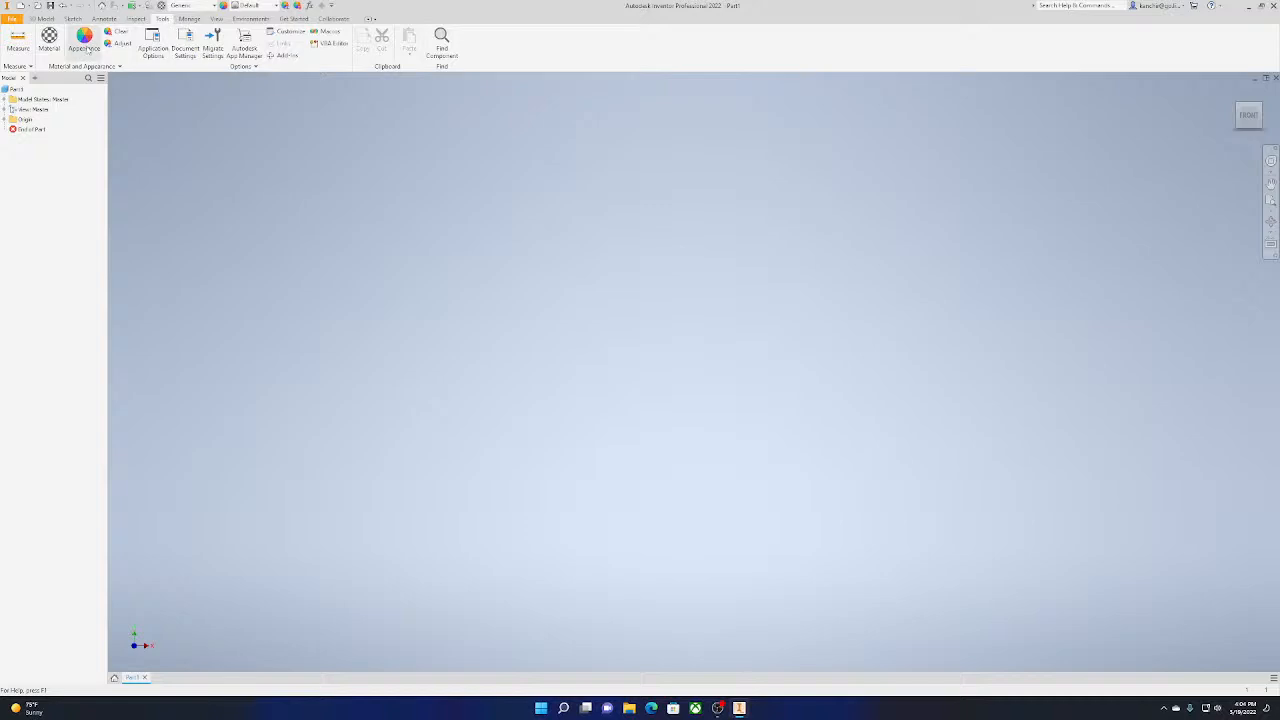
left_click(199, 20)
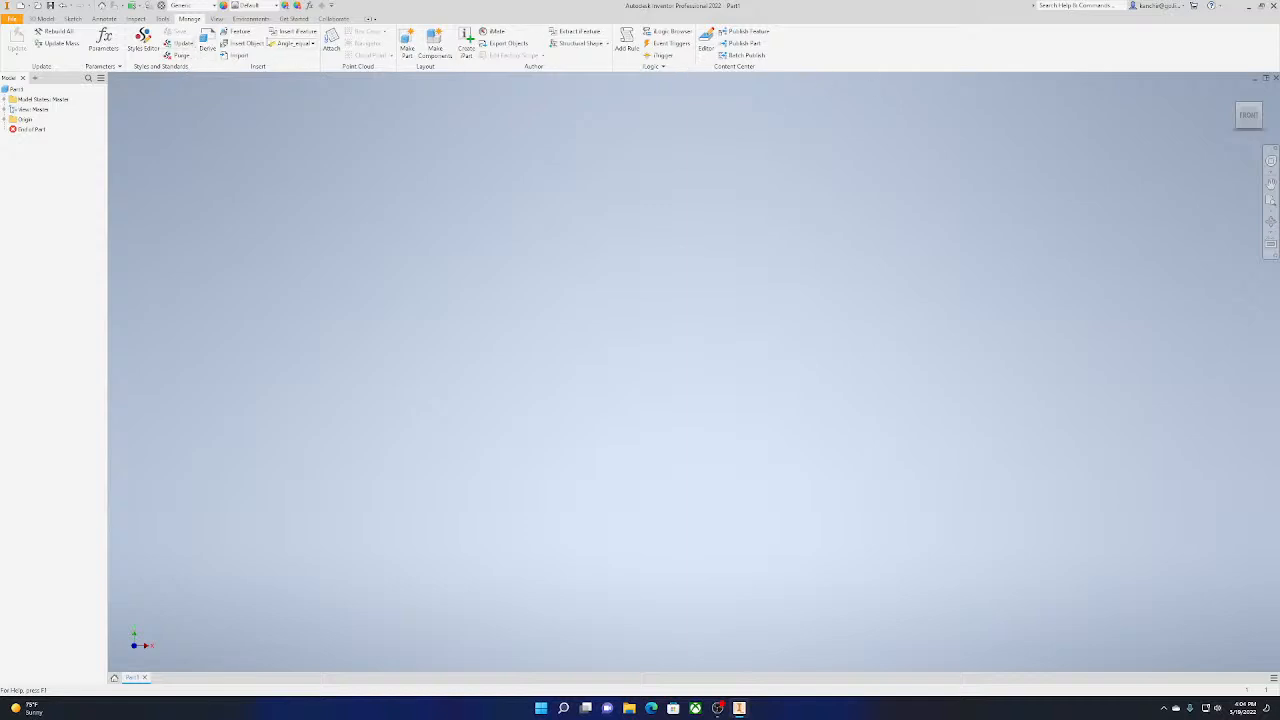
left_click(216, 19)
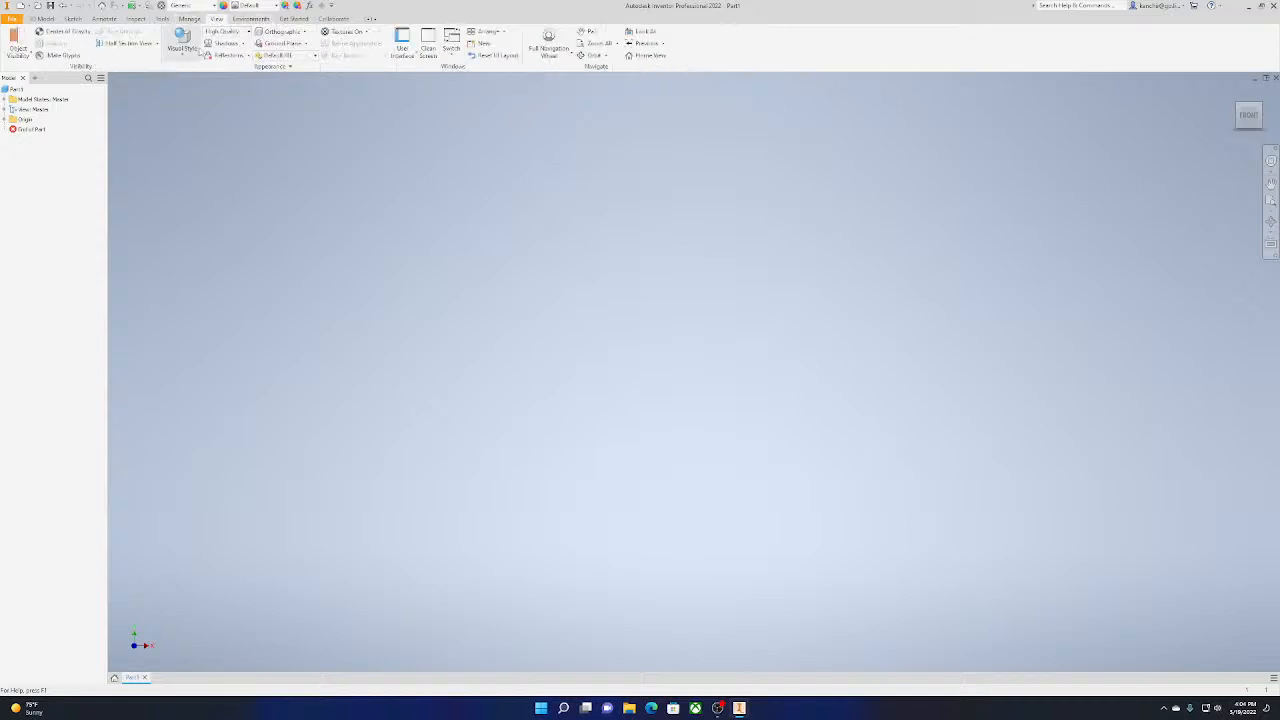
left_click(262, 19)
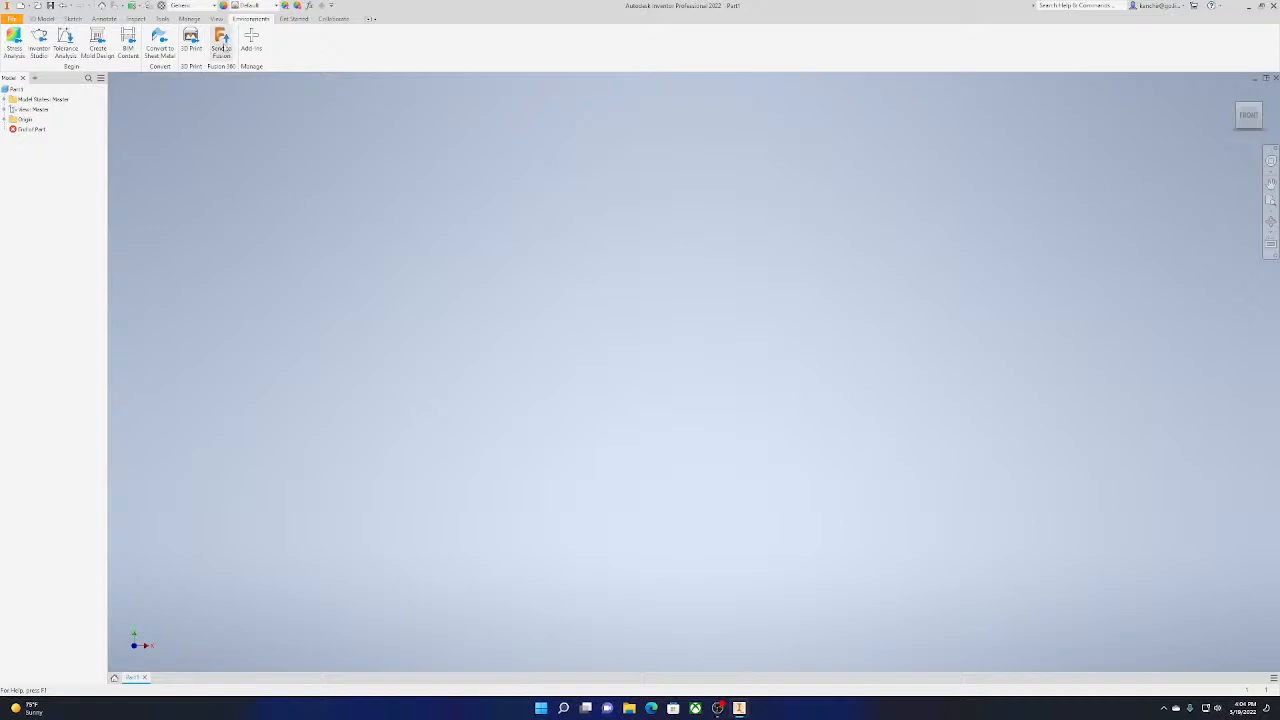
left_click(290, 20)
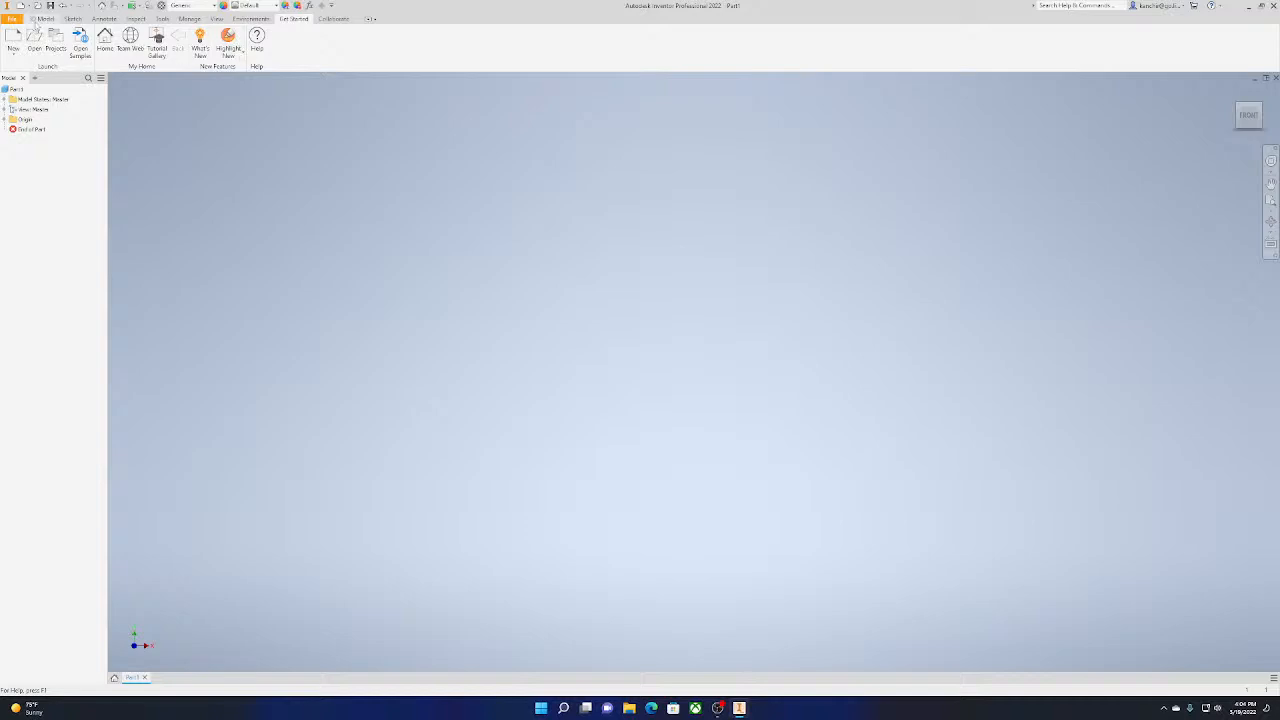
left_click(38, 19)
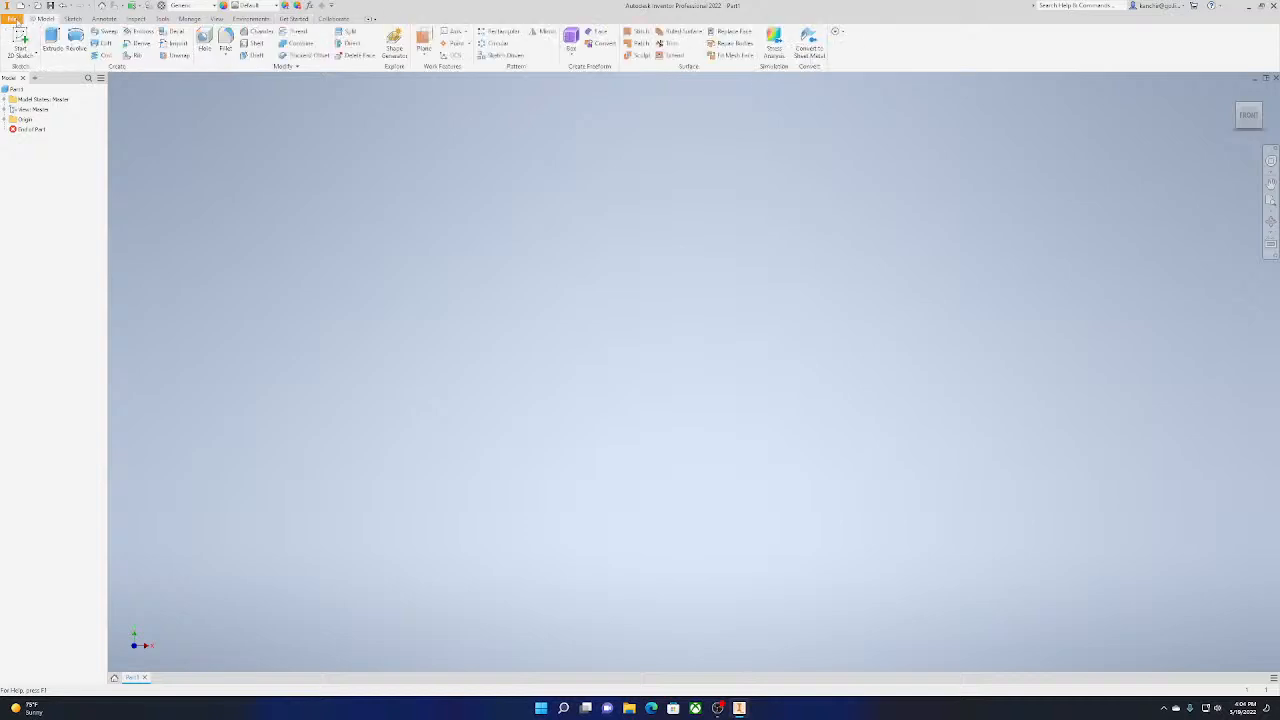
Review the file commands for creating, opening, saving and exporting documents
left_click(12, 19)
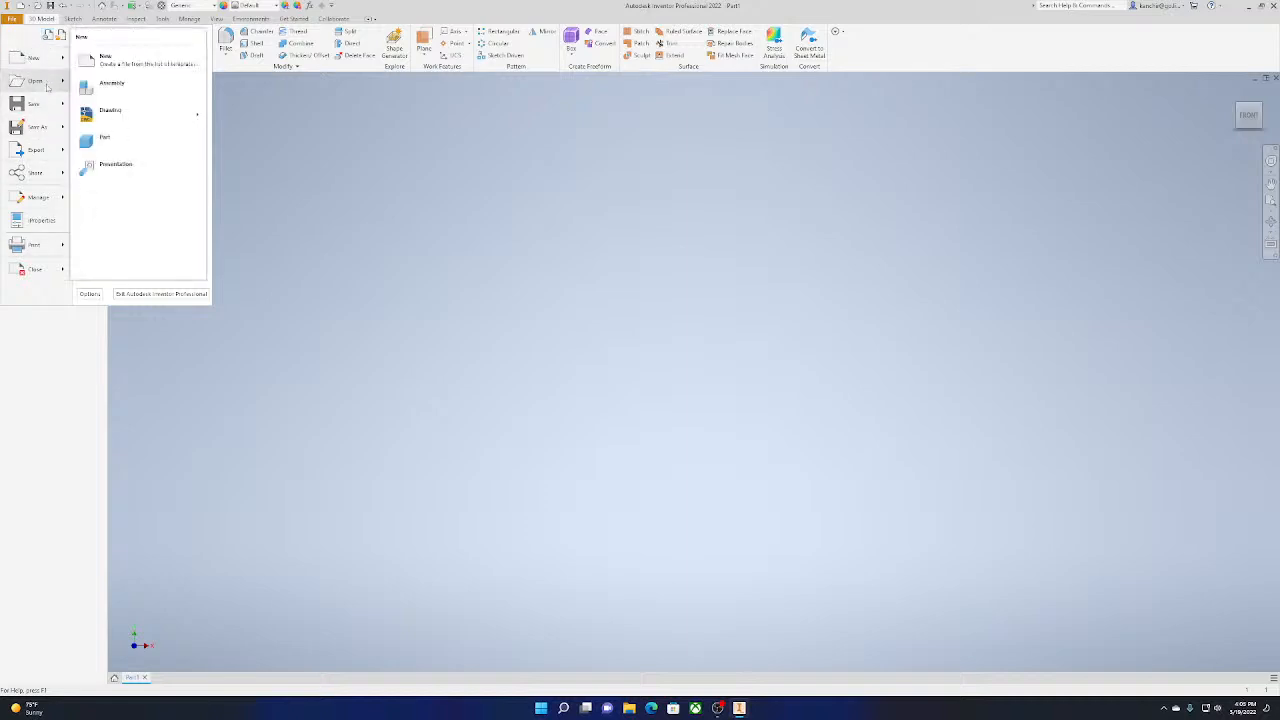
mouse_move(51, 109)
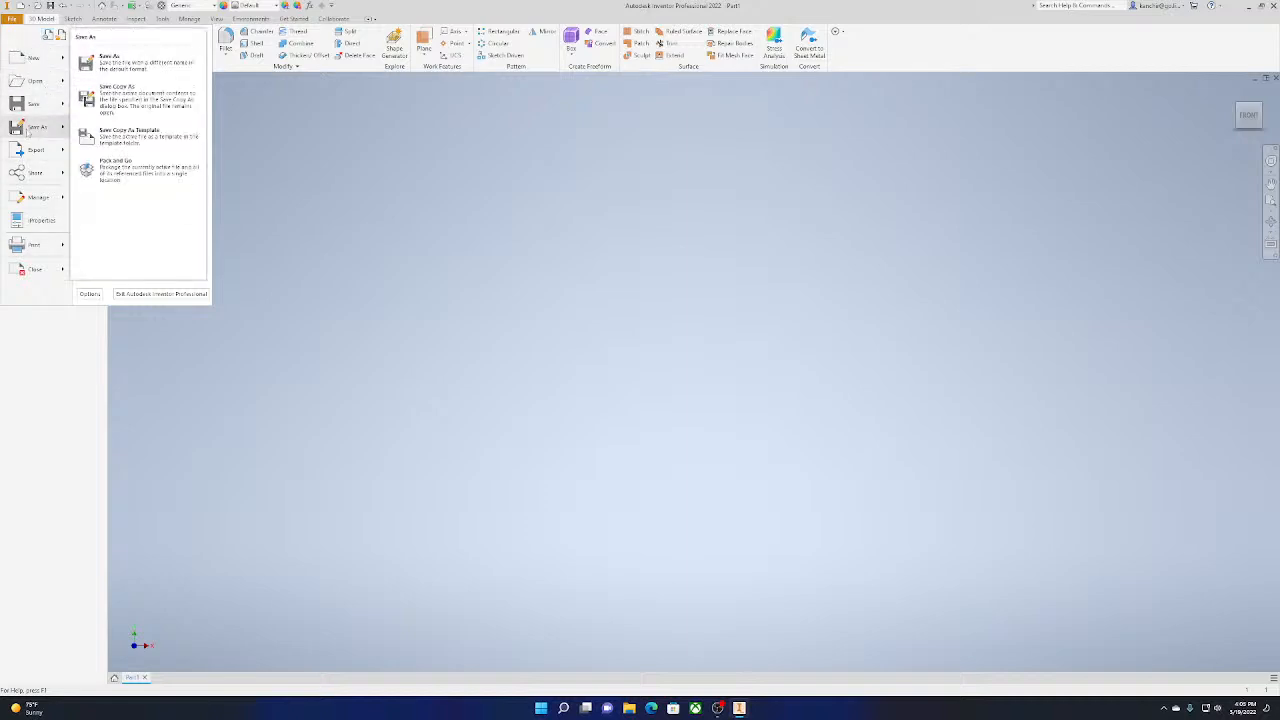
mouse_move(6, 153)
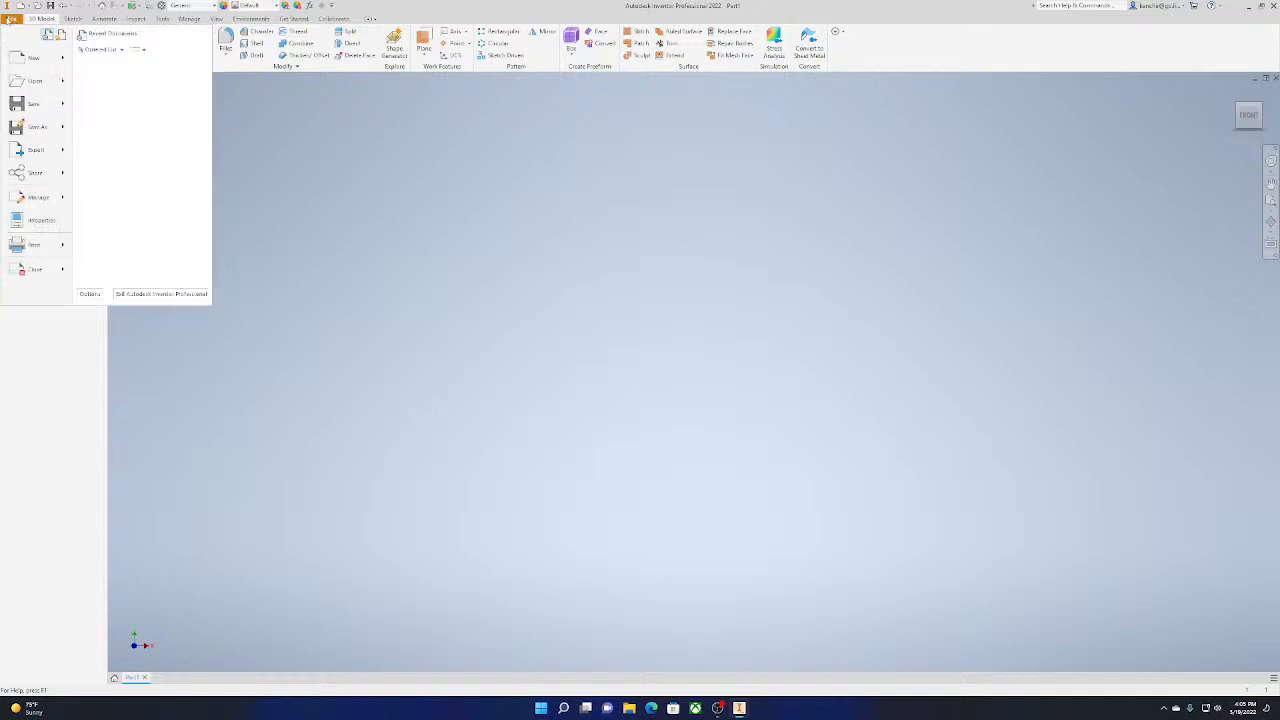
left_click(8, 20)
left_click(8, 20)
left_click(8, 20)
left_click(8, 20)
left_click(486, 359)
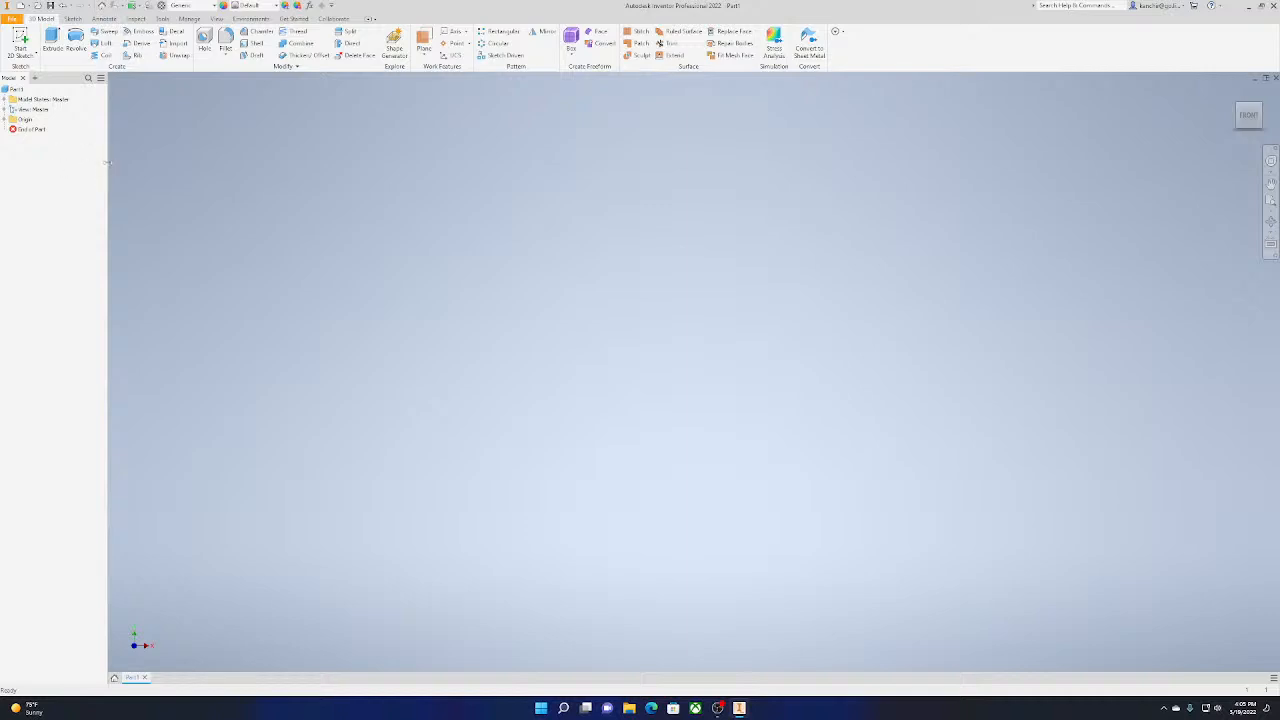
Widen the model browser slightly further and check its display options
left_click_drag(107, 164, 111, 165)
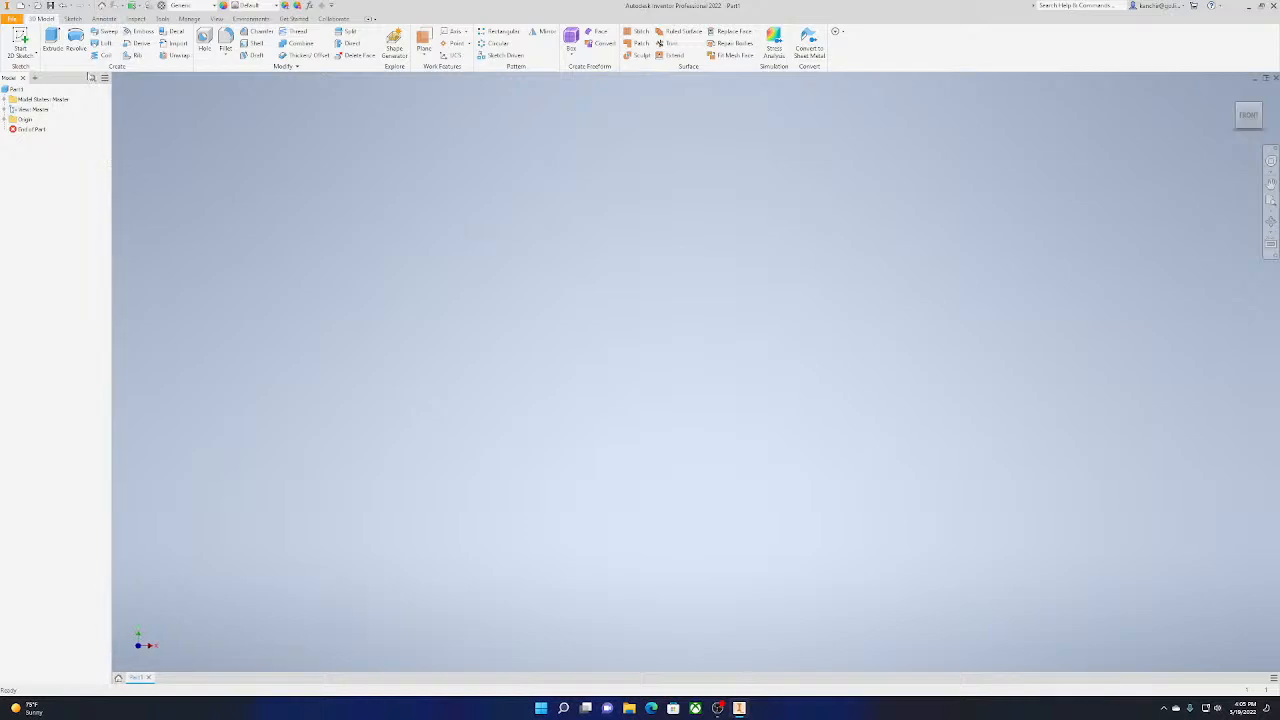
left_click(104, 78)
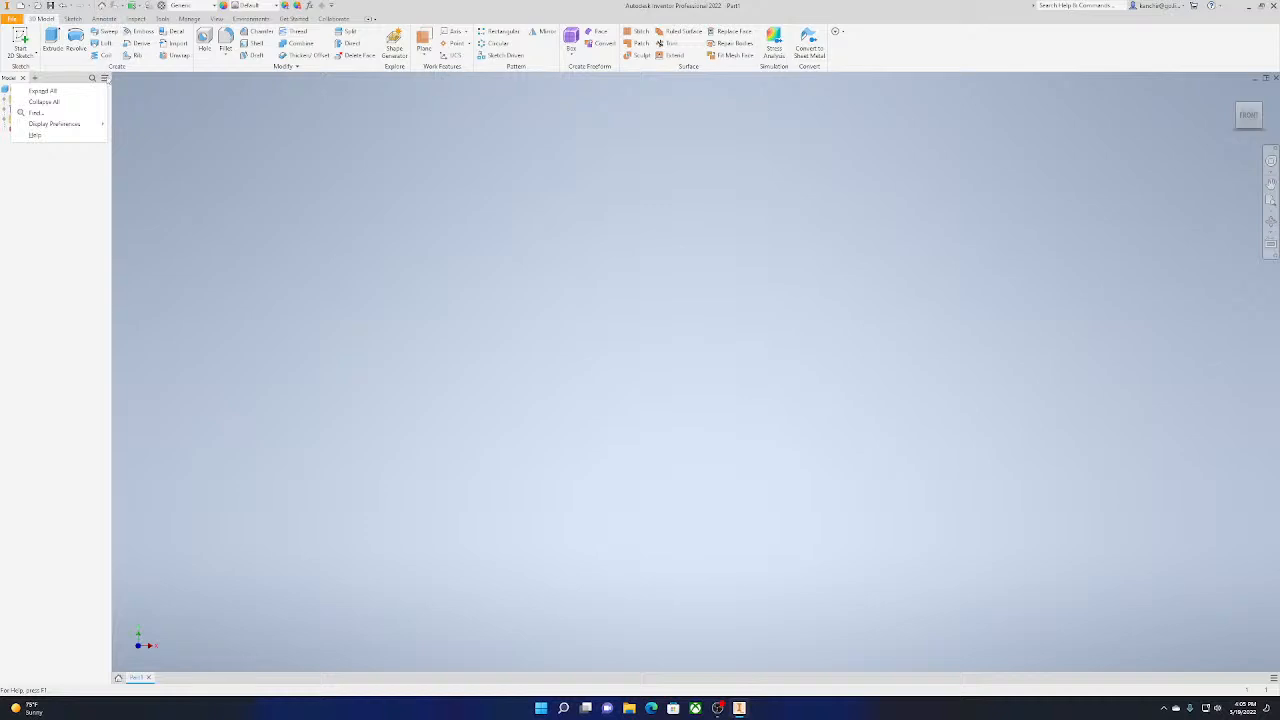
left_click(141, 465)
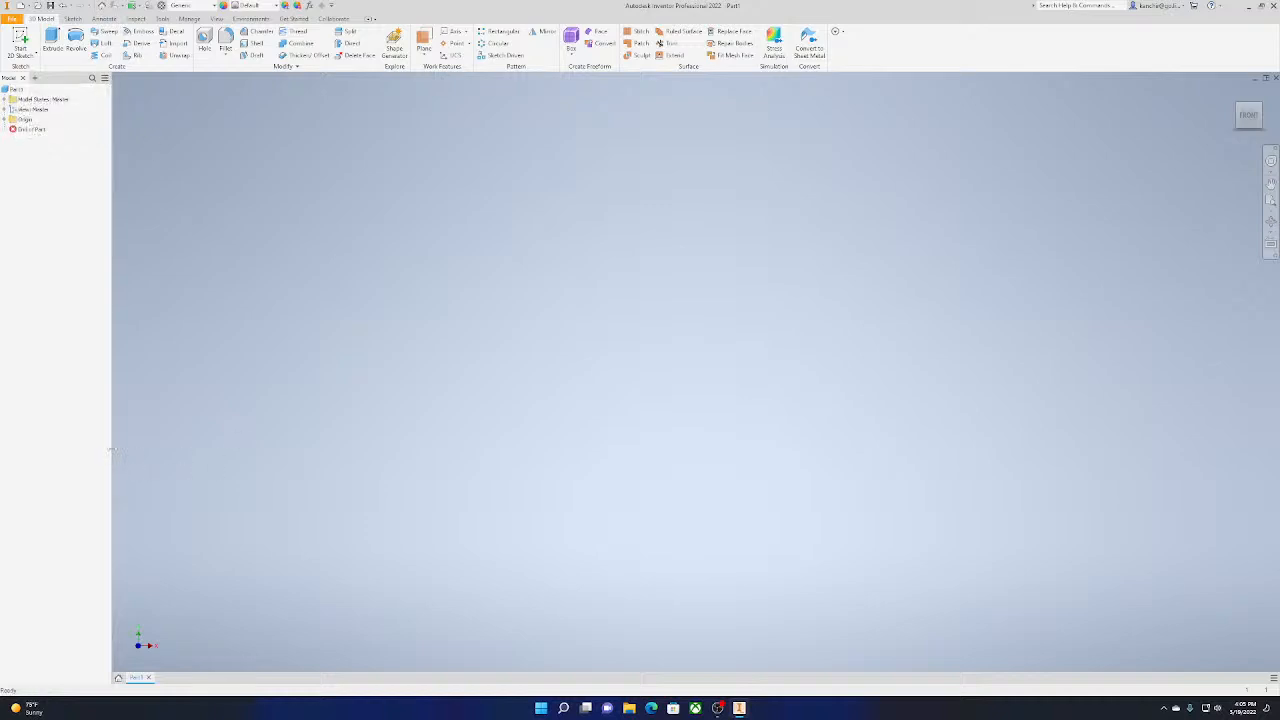
left_click_drag(113, 450, 120, 450)
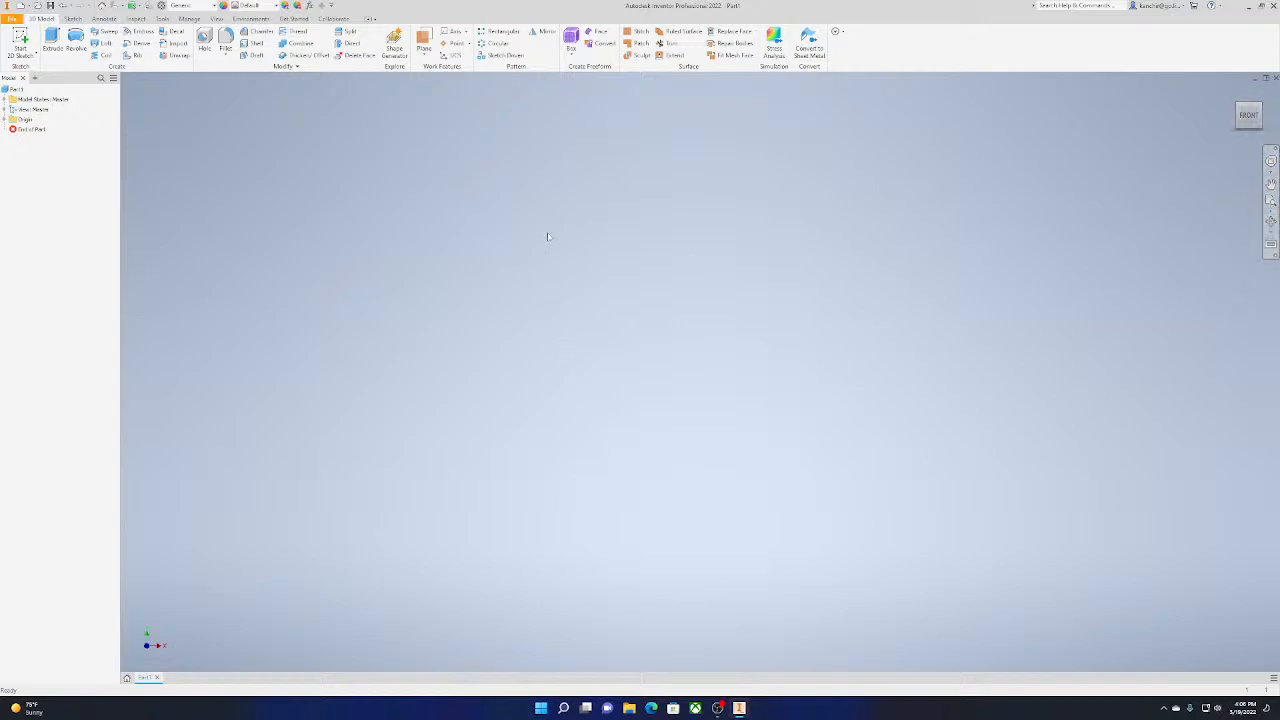
right_click(574, 270)
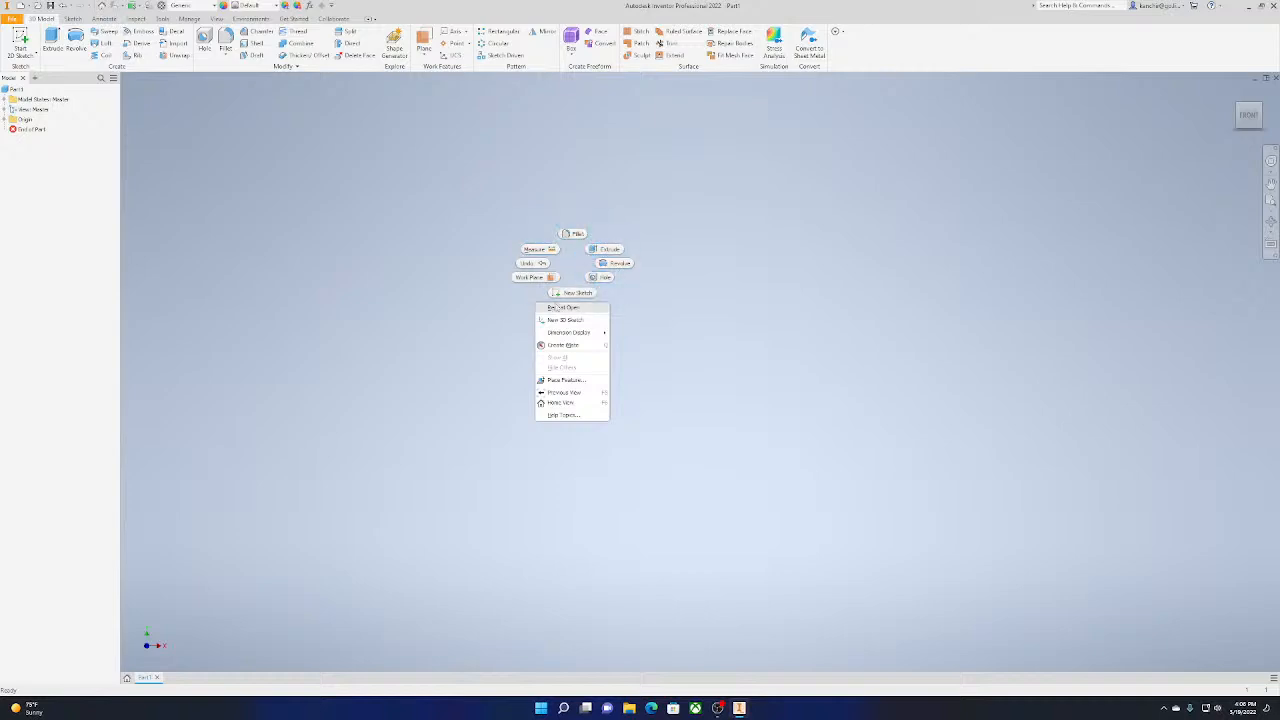
left_click(651, 363)
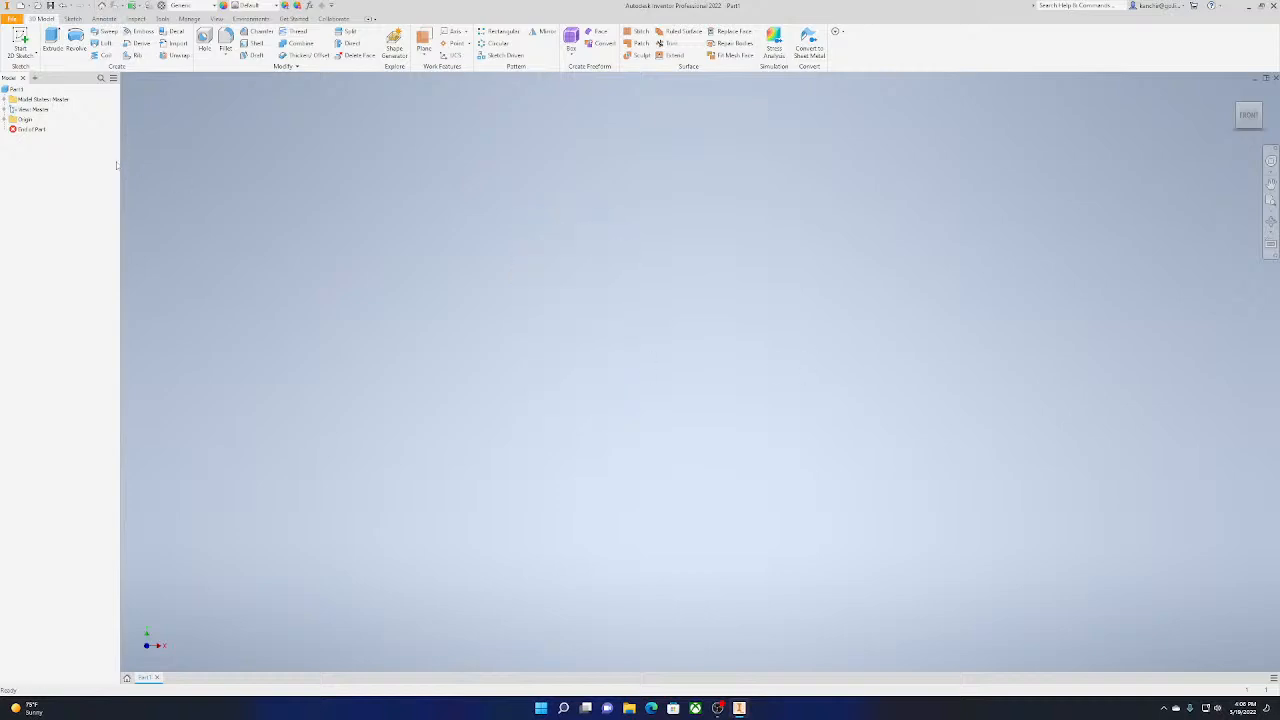
Start a 2D sketch on the horizontal XZ origin plane and activate the two-point Rectangle tool
left_click(24, 40)
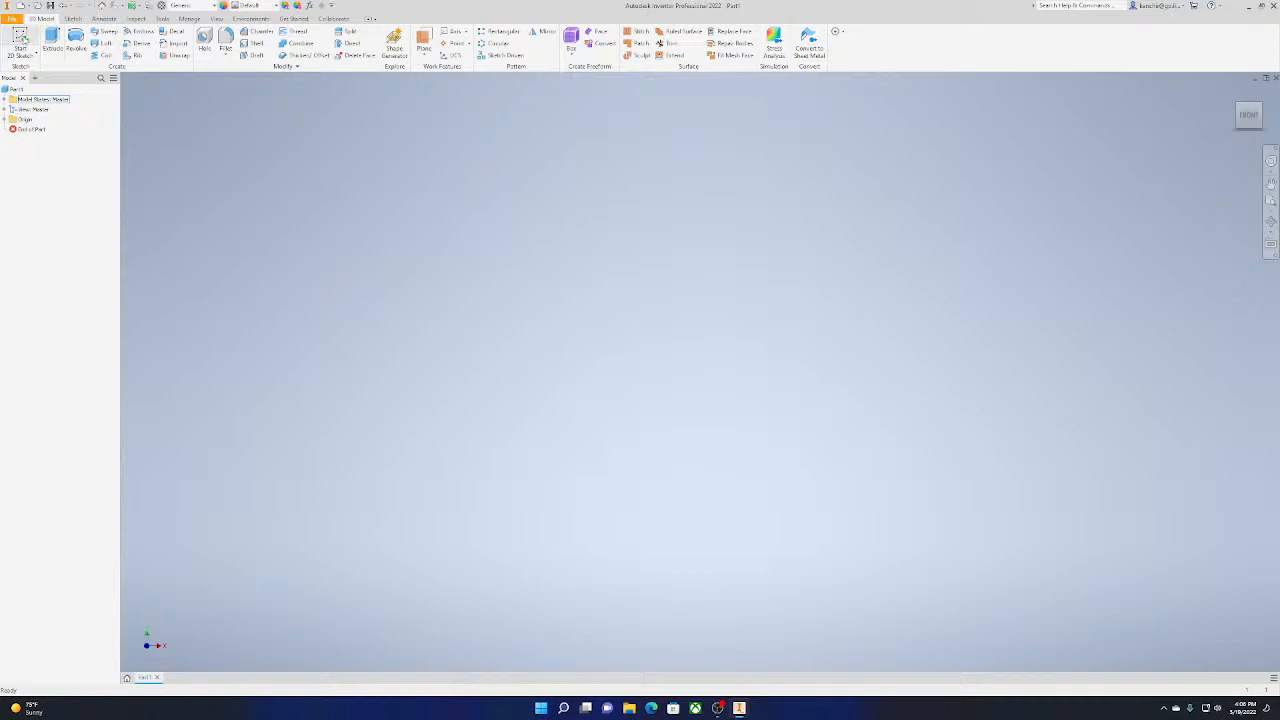
left_click(28, 44)
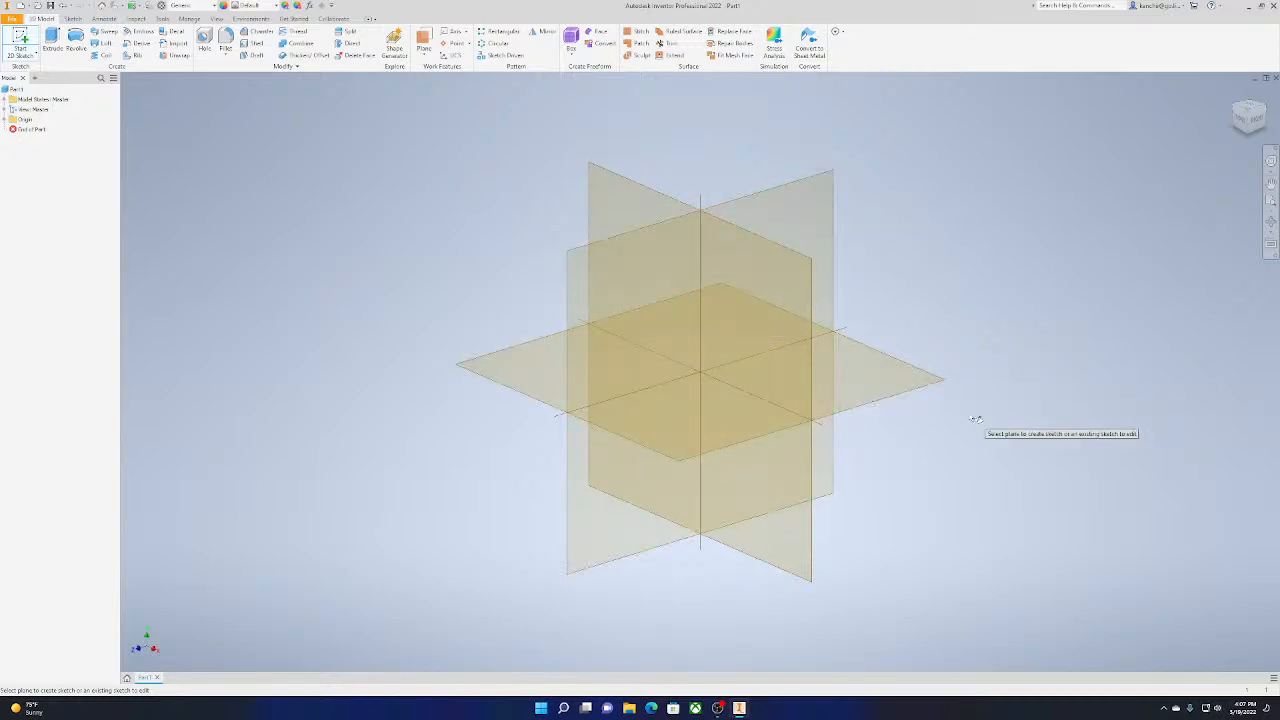
left_click(912, 380)
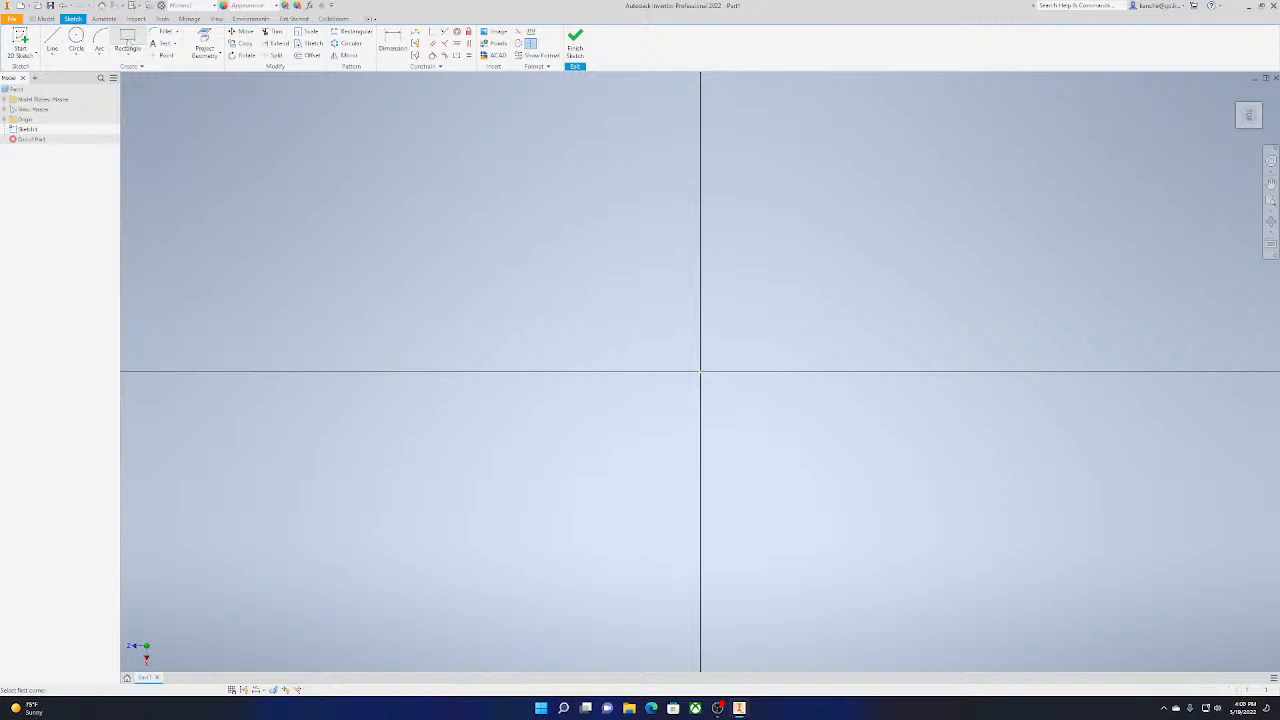
left_click(128, 42)
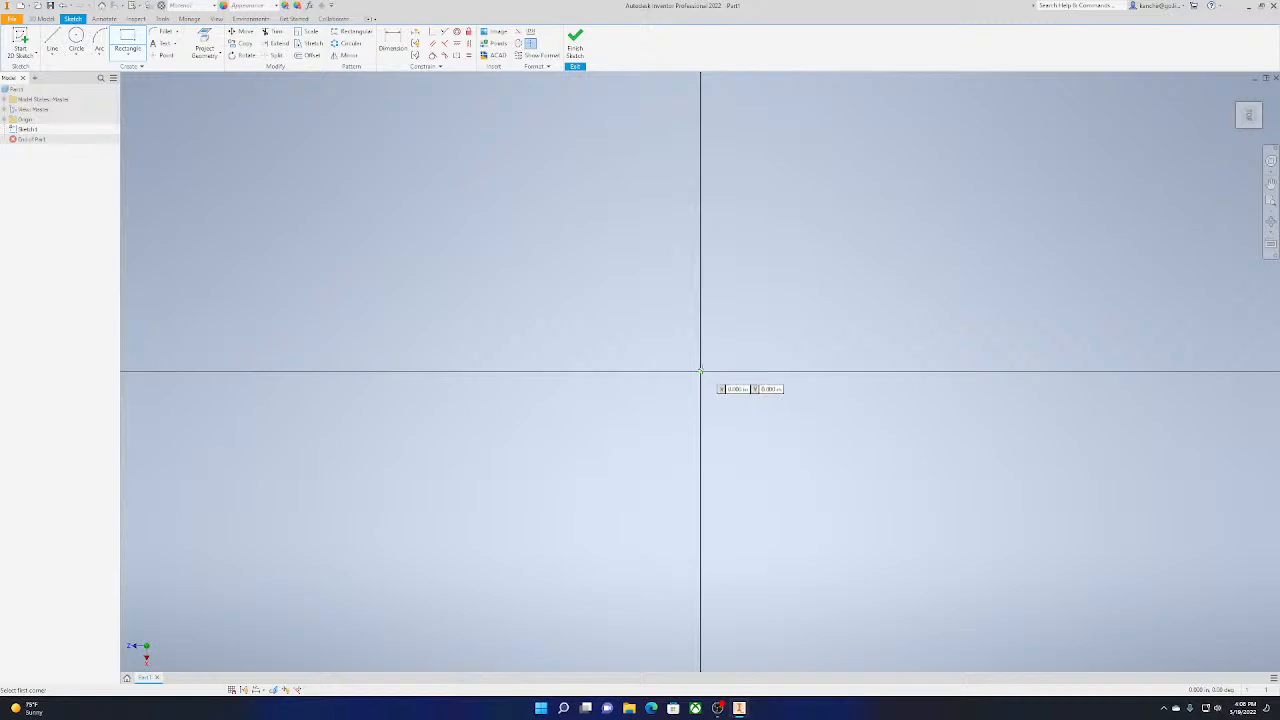
left_click(700, 371)
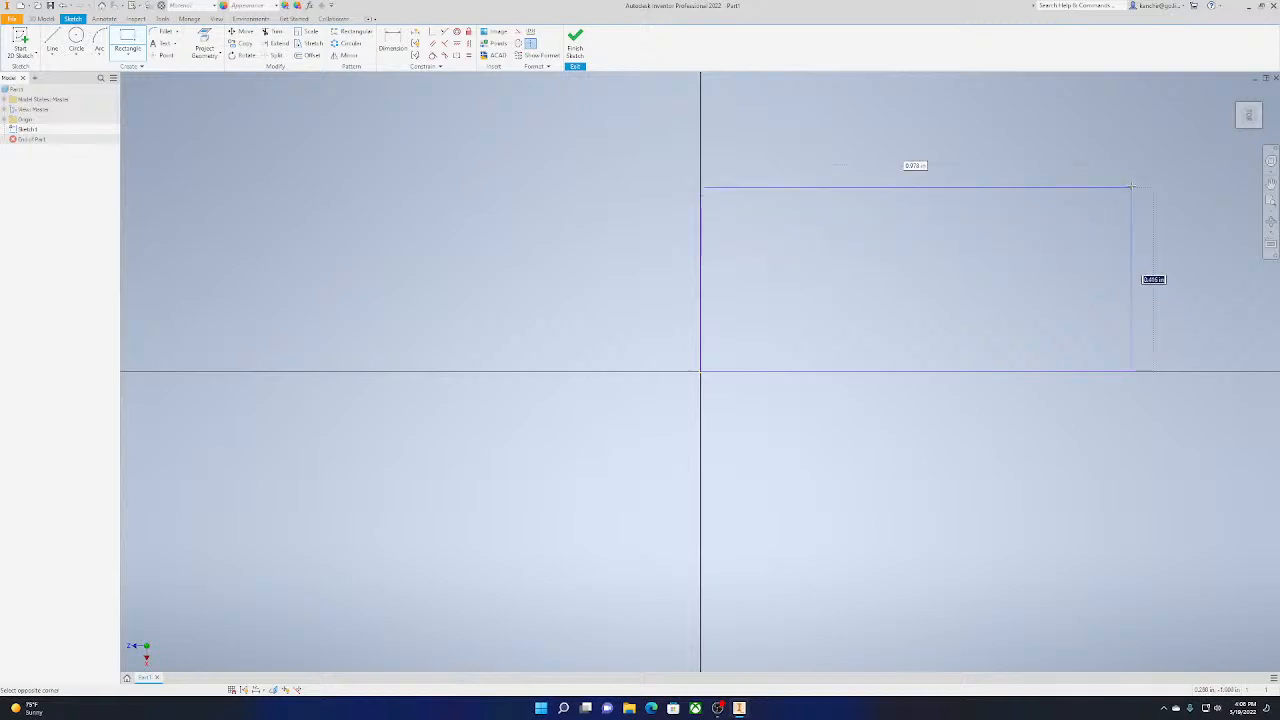
mouse_move(1128, 151)
middle_mouse_down()
mouse_move(1042, 300)
mouse_move(1011, 243)
mouse_move(1029, 246)
mouse_move(953, 270)
mouse_move(871, 254)
mouse_move(929, 251)
mouse_move(947, 214)
mouse_move(986, 234)
mouse_move(914, 309)
mouse_move(940, 289)
middle_mouse_up()
scroll(948, 176, "up", 4)
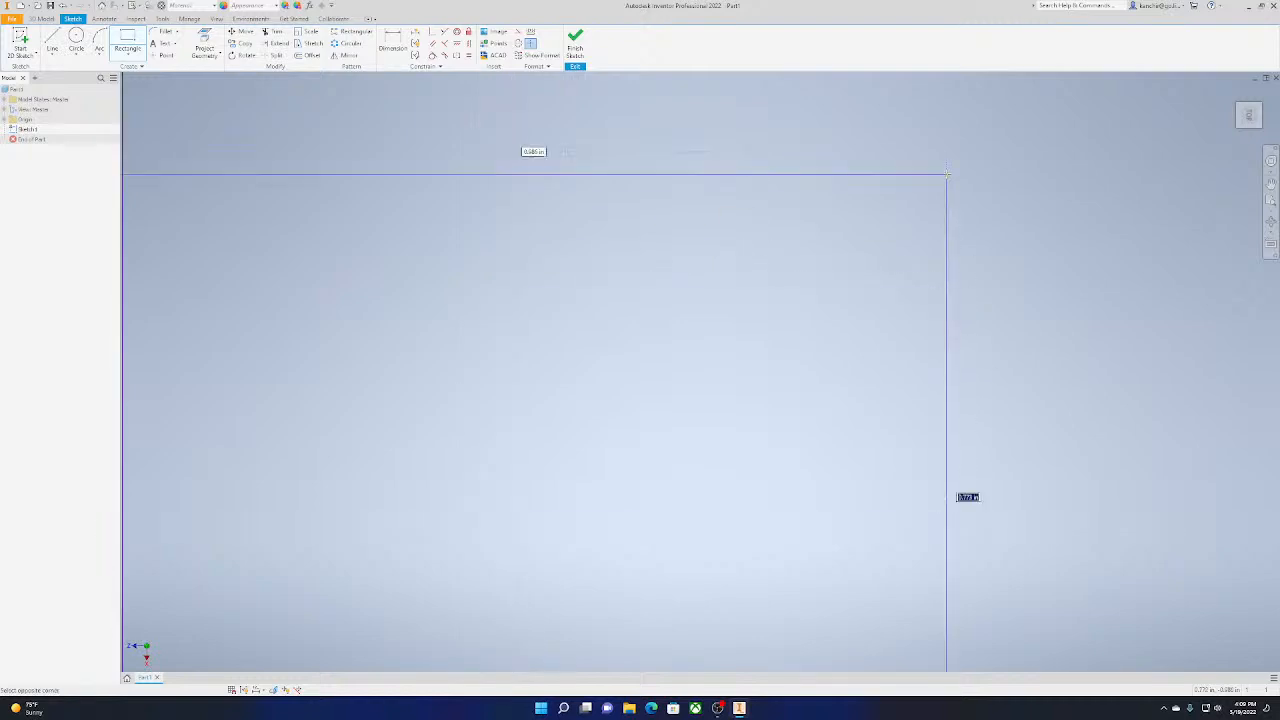
scroll(948, 176, "down", 5)
scroll(947, 176, "up", 4)
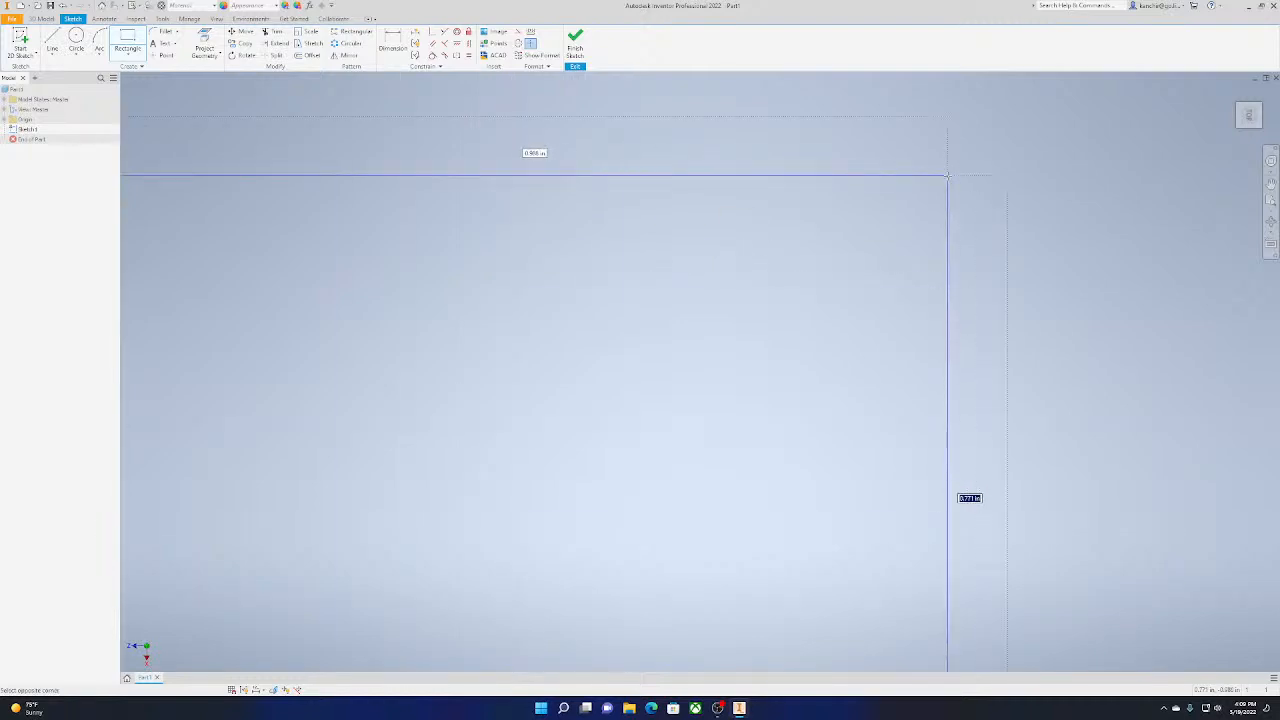
scroll(947, 174, "down", 2)
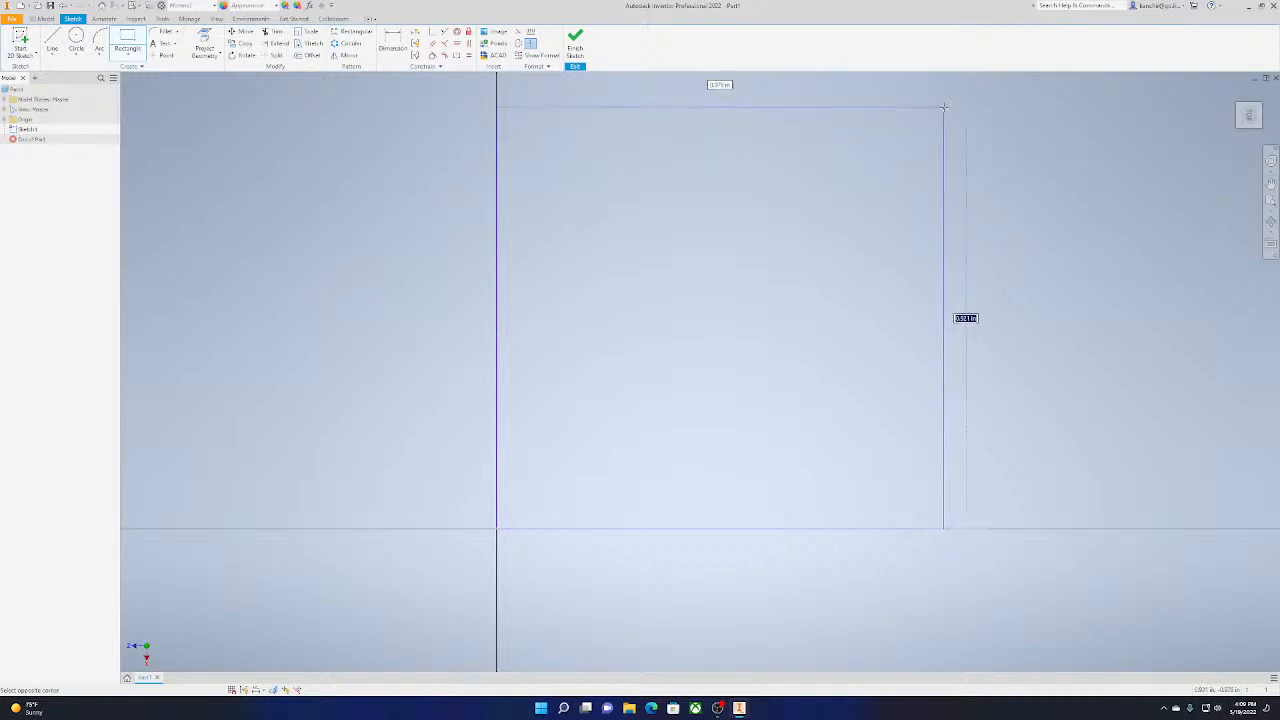
scroll(943, 107, "down", 4)
mouse_move(943, 107)
middle_mouse_down()
mouse_move(840, 272)
mouse_move(820, 240)
middle_mouse_up()
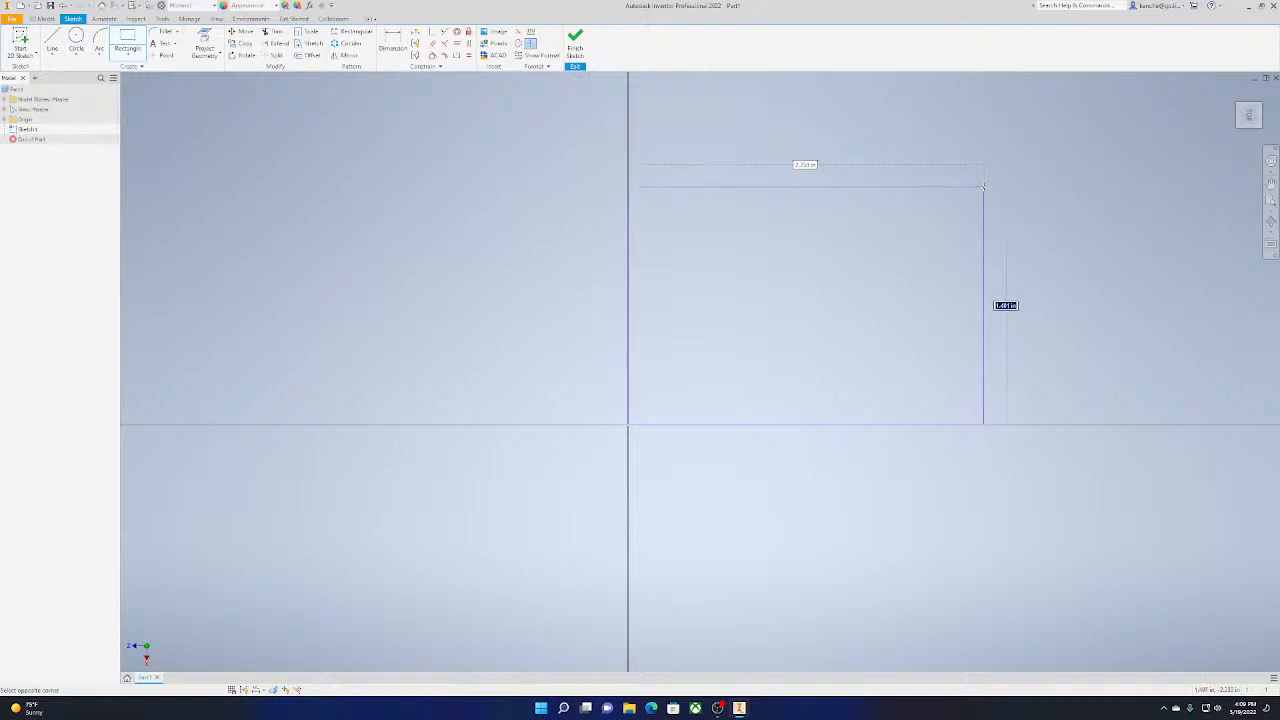
key("Escape")
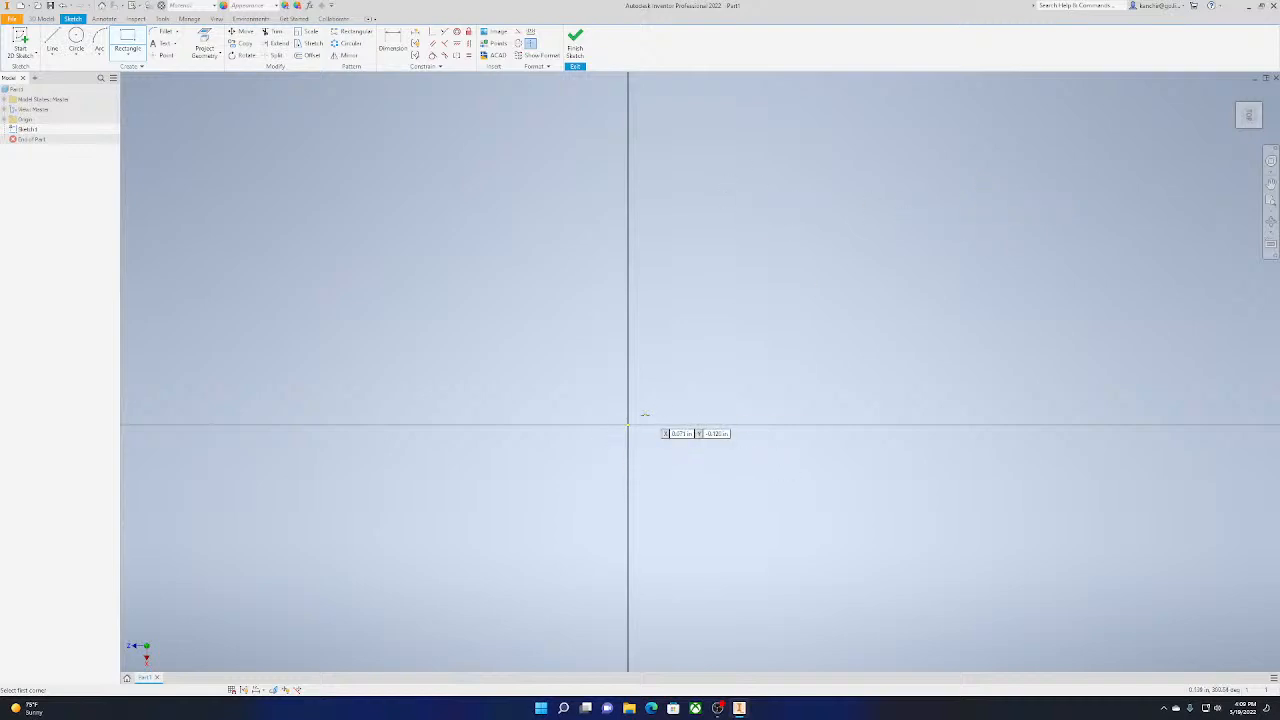
Draw a 1 in by 1 in square with its first corner at the sketch origin, extending into the upper-right quadrant
left_click(627, 425)
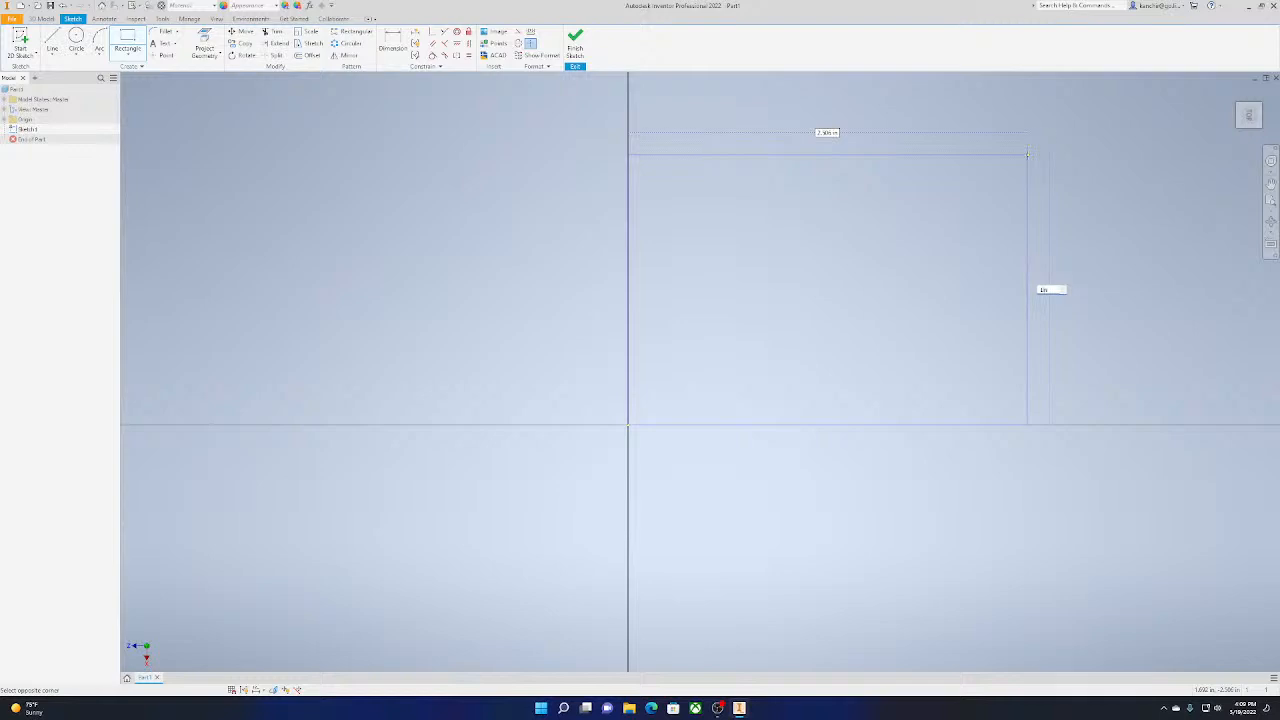
key("Tab")
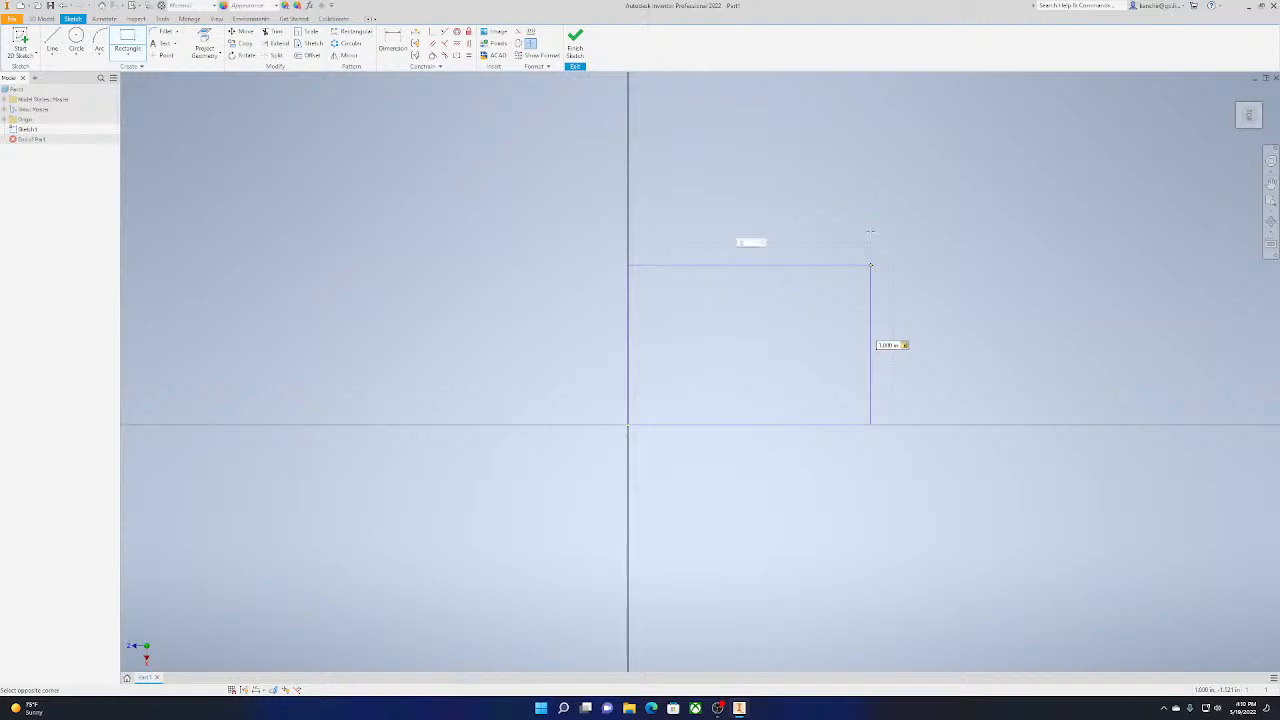
type("1")
key("Return")
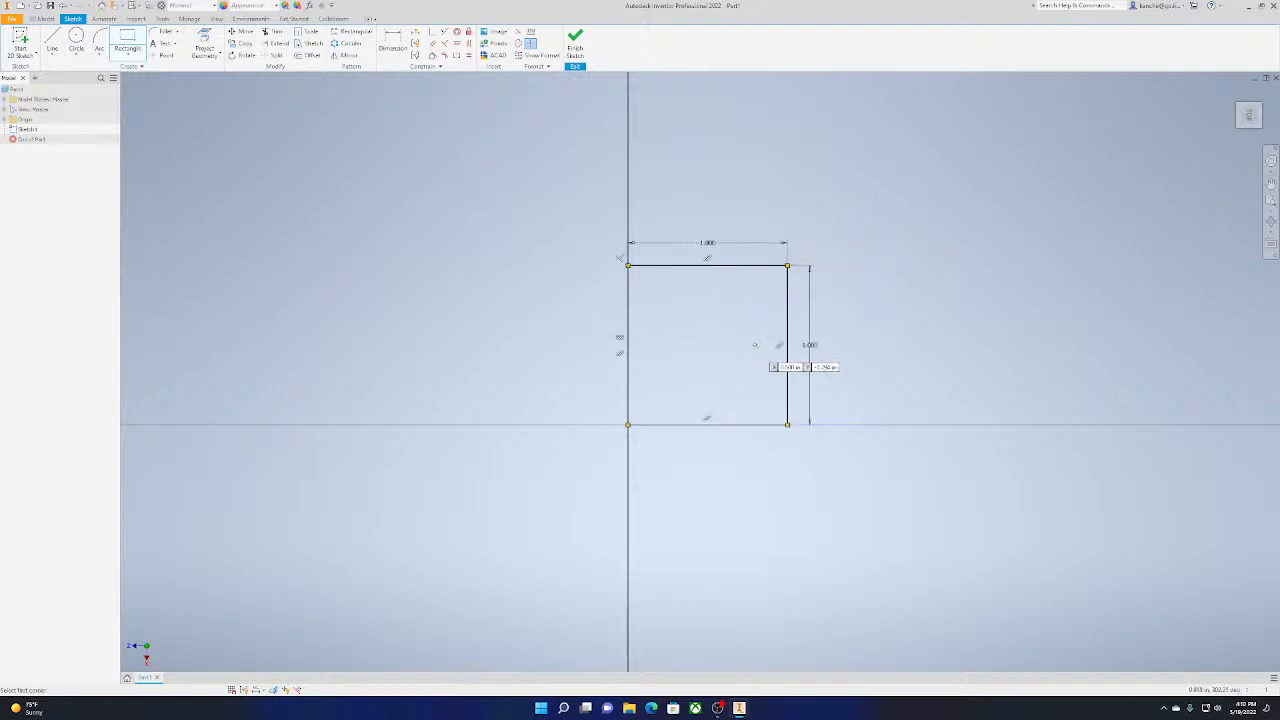
Undo the square, try a rectangle from the origin with only its height set to 1 in, and undo that too
key("ctrl+z")
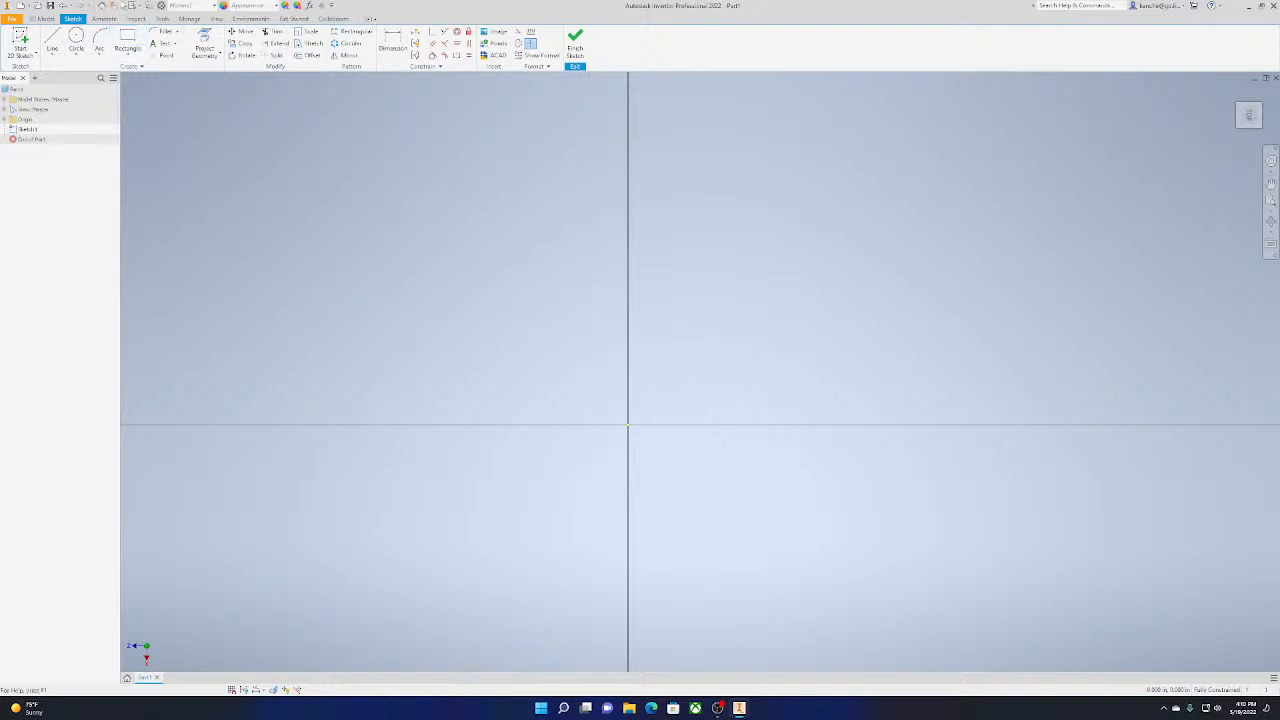
left_click(127, 42)
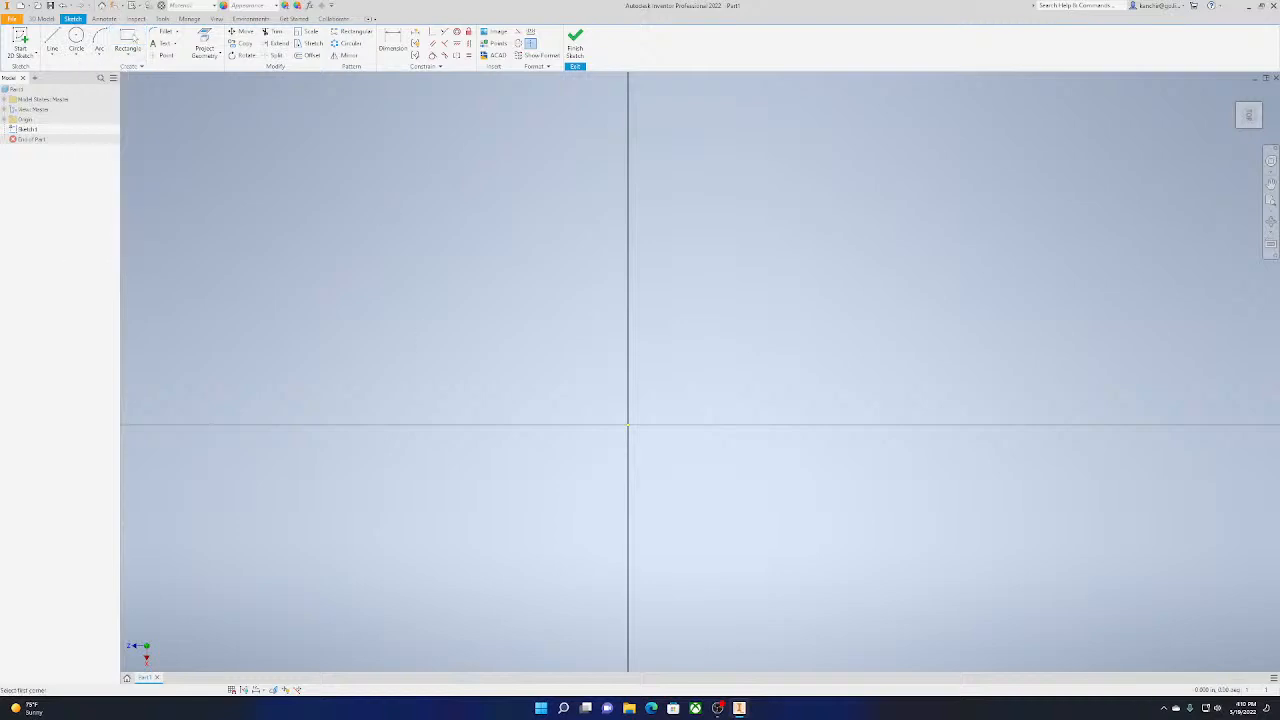
left_click(628, 424)
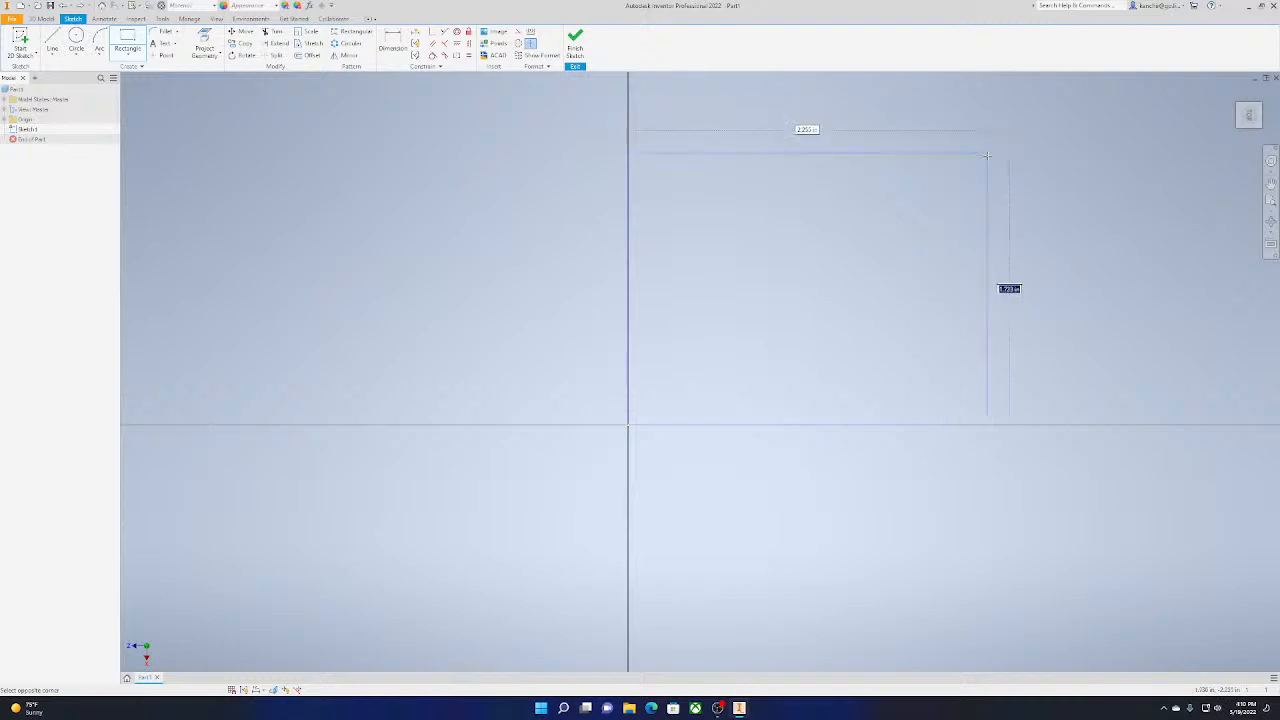
type("1")
key("Return")
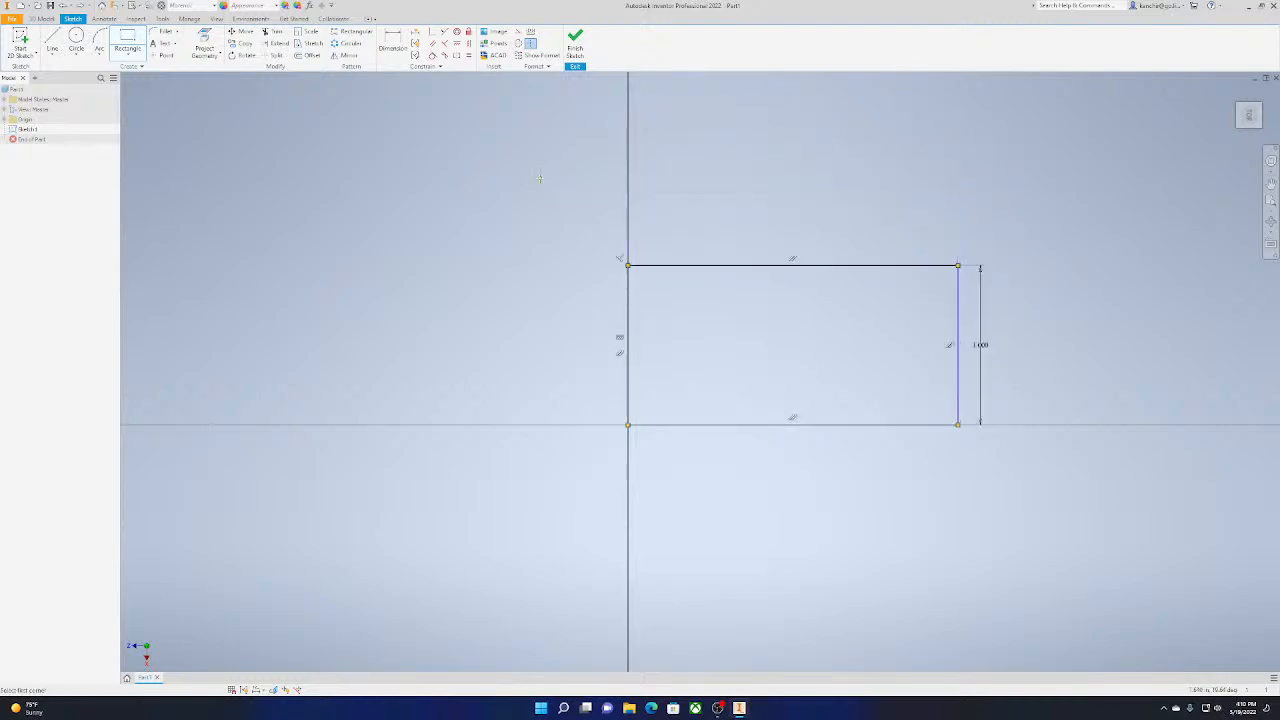
key("ctrl+z")
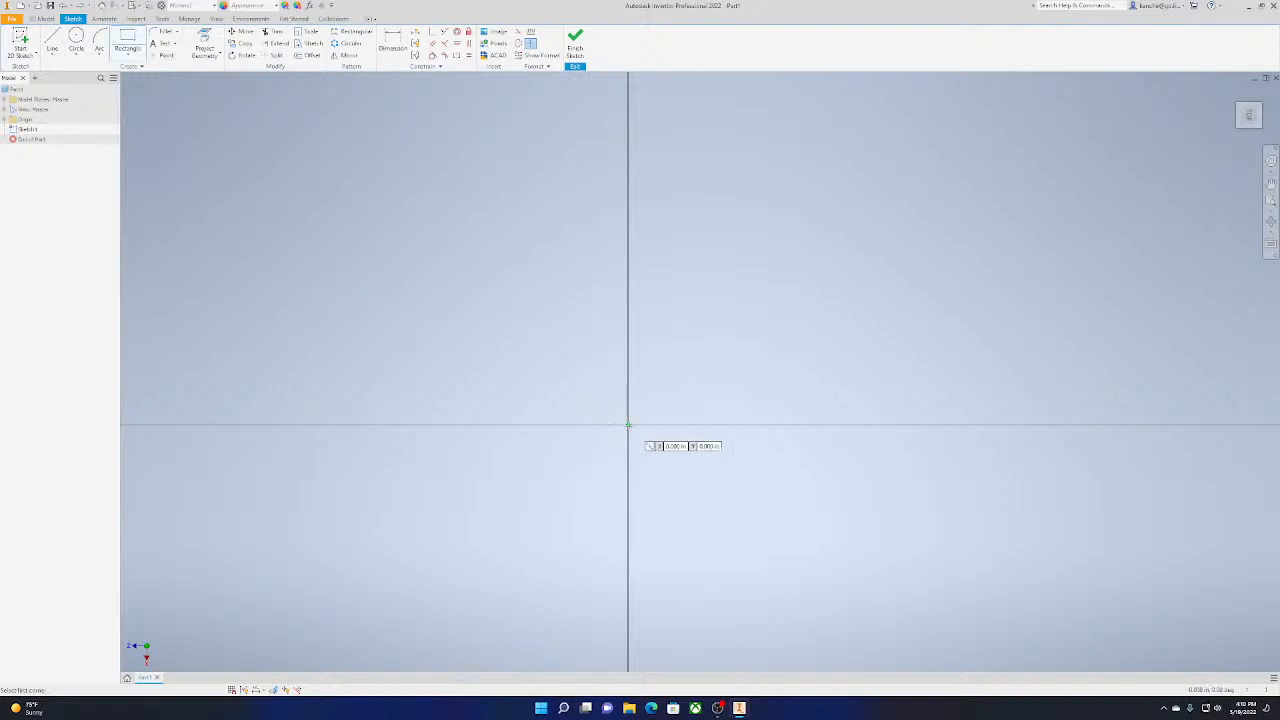
Draw a 1 in by 1 in square from the sketch origin into the upper-right quadrant and finish the sketch
left_click(628, 426)
type("1")
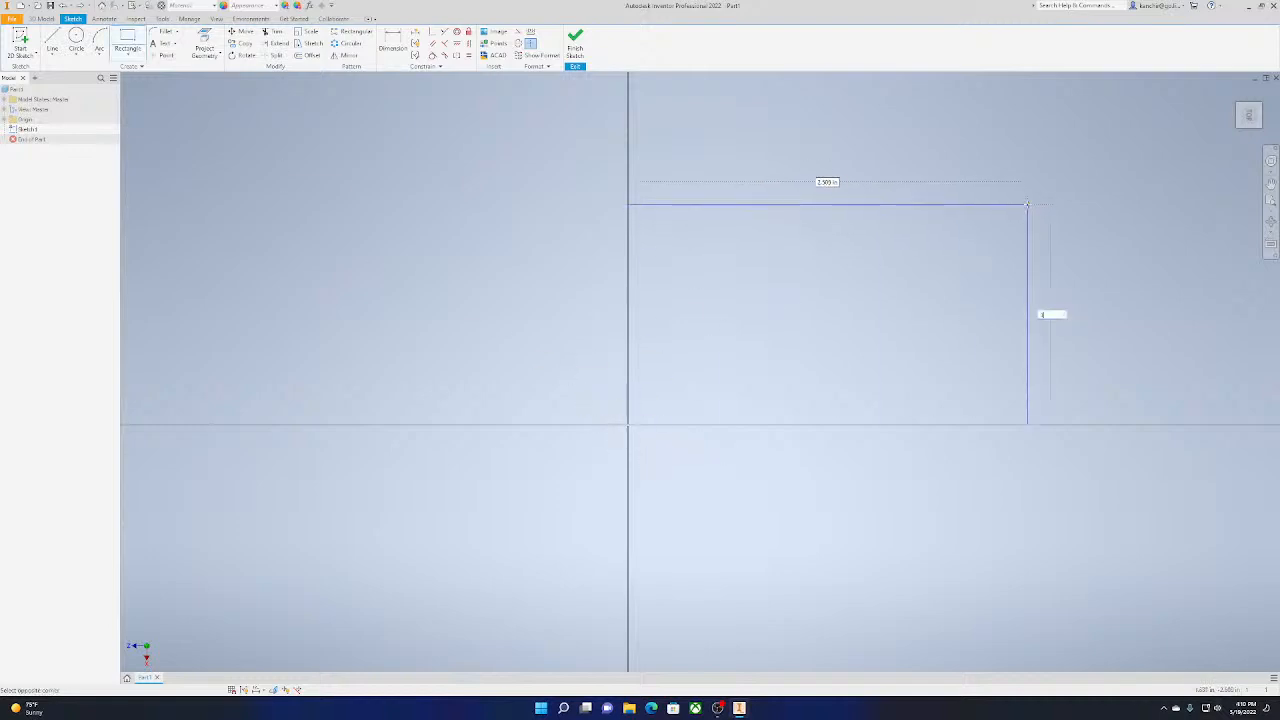
key("Tab")
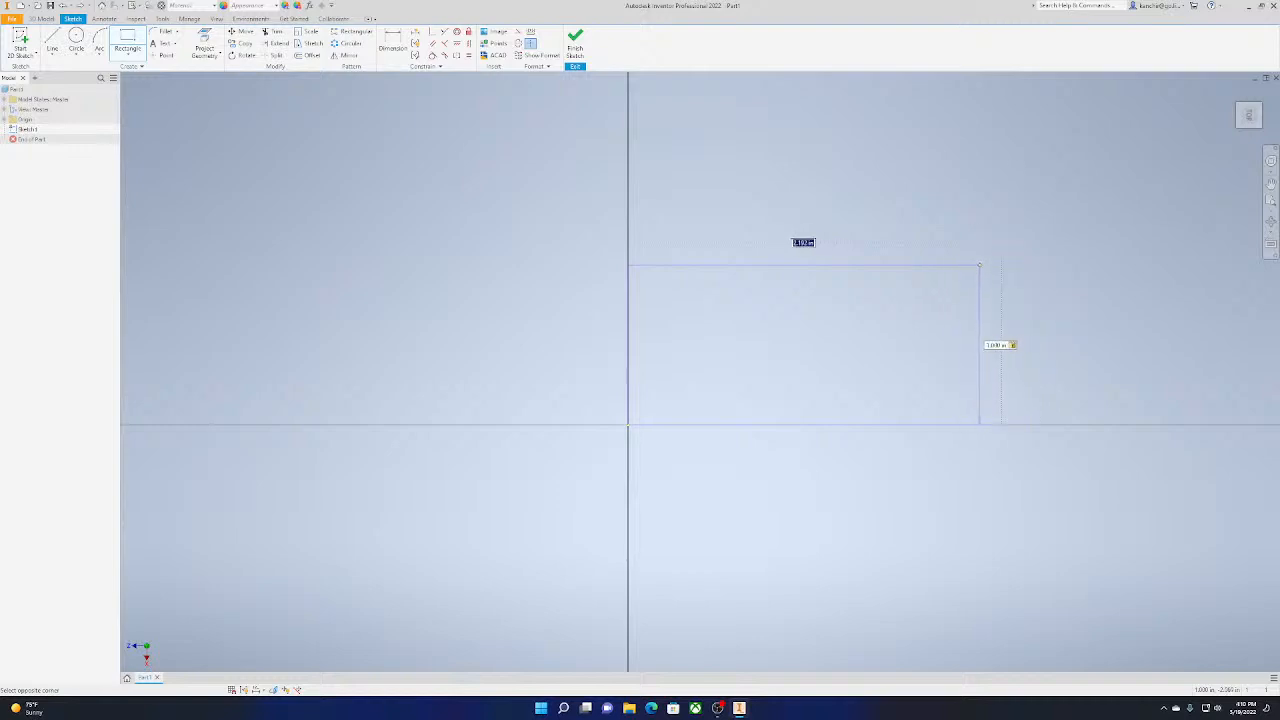
type("1")
key("Tab")
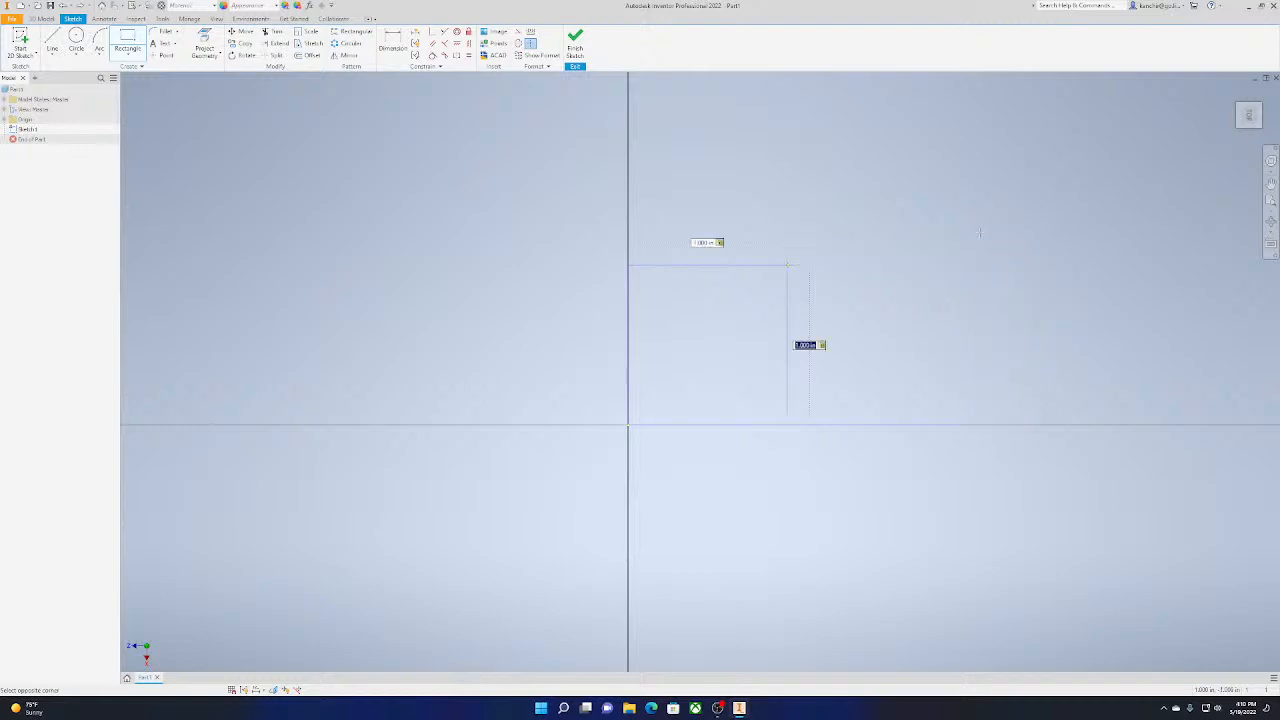
key("Return")
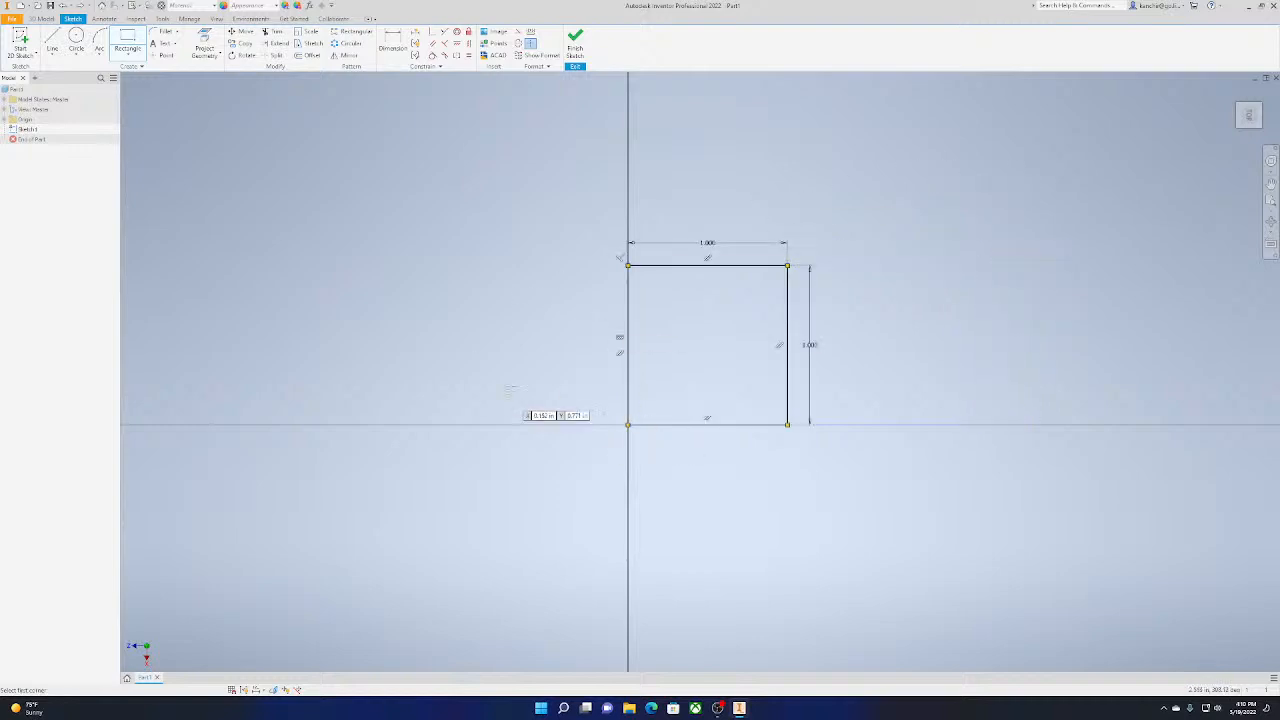
key("Escape")
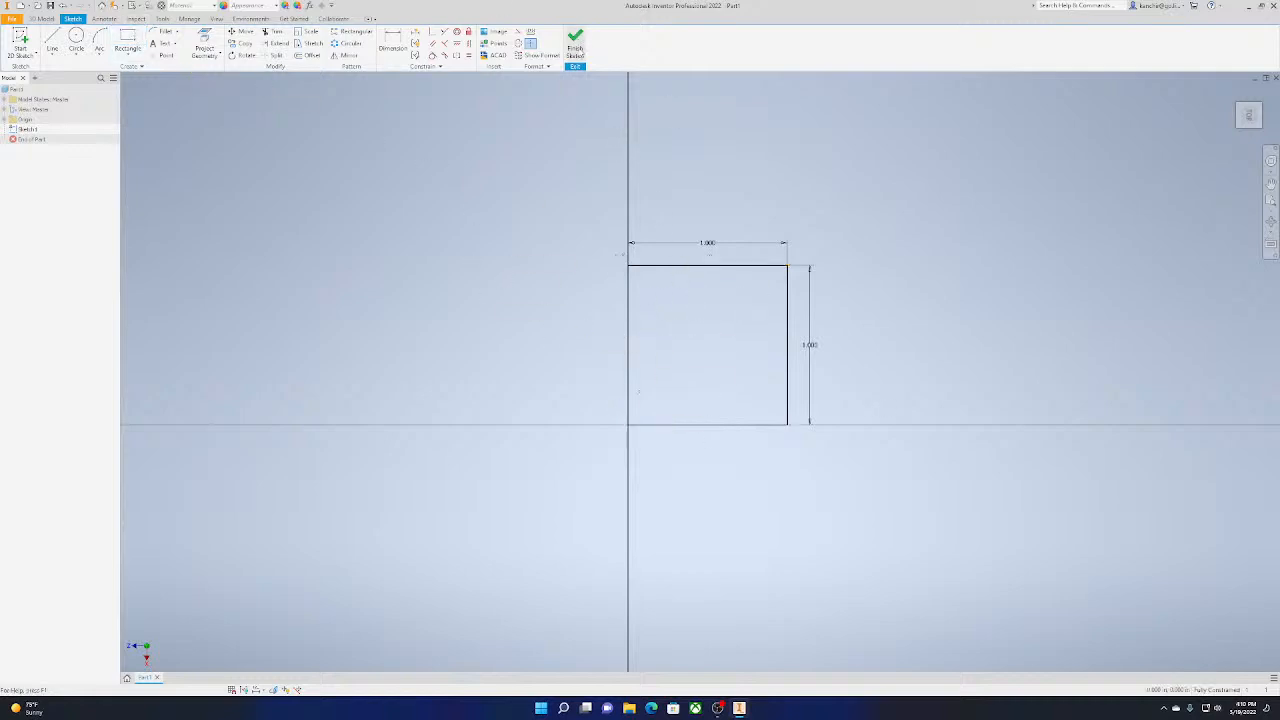
left_click(575, 45)
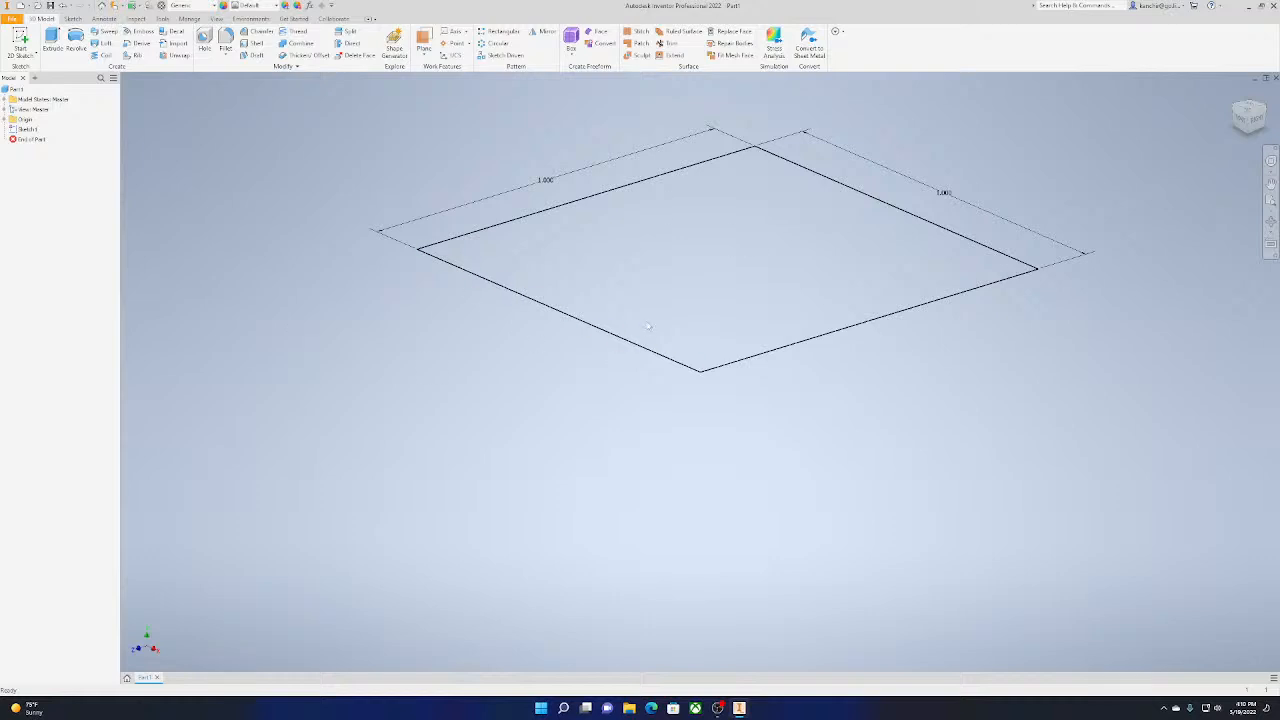
Extrude the square profile 1 in upward in the default direction to form a solid cube
mouse_move(648, 326)
middle_mouse_down()
mouse_move(508, 477)
mouse_move(580, 406)
mouse_move(672, 410)
middle_mouse_up()
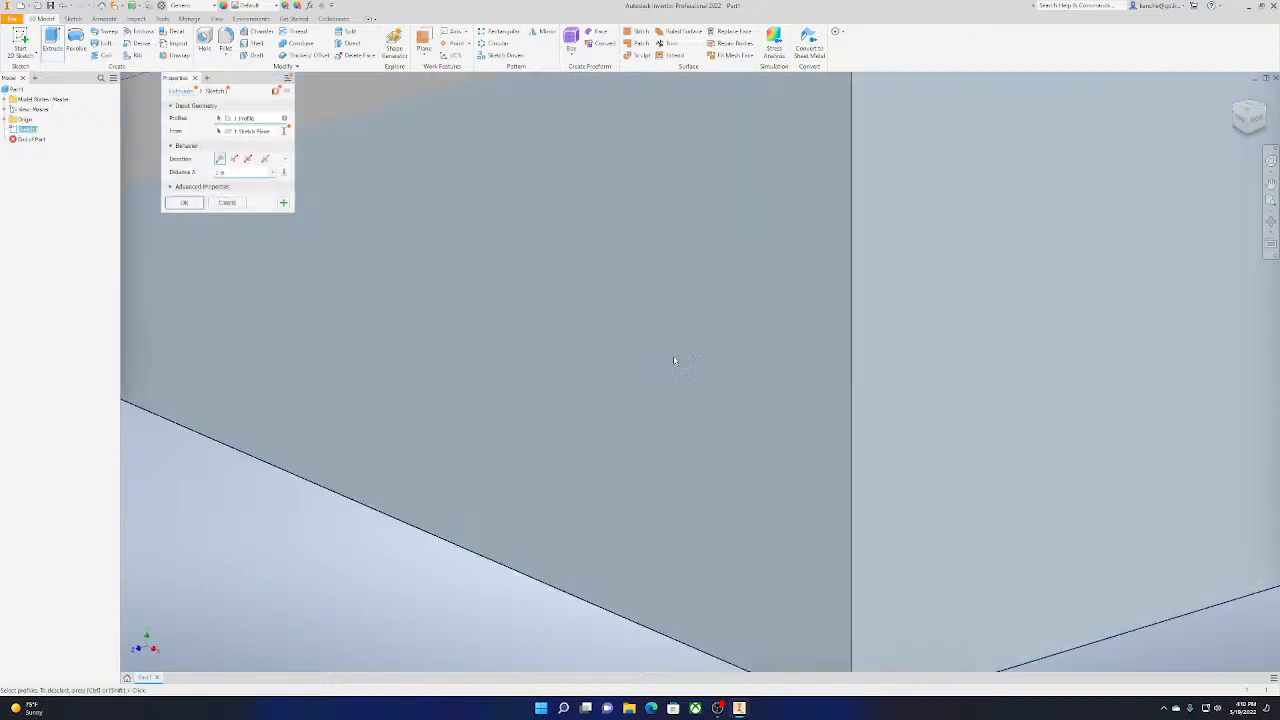
scroll(644, 479, "down", 3)
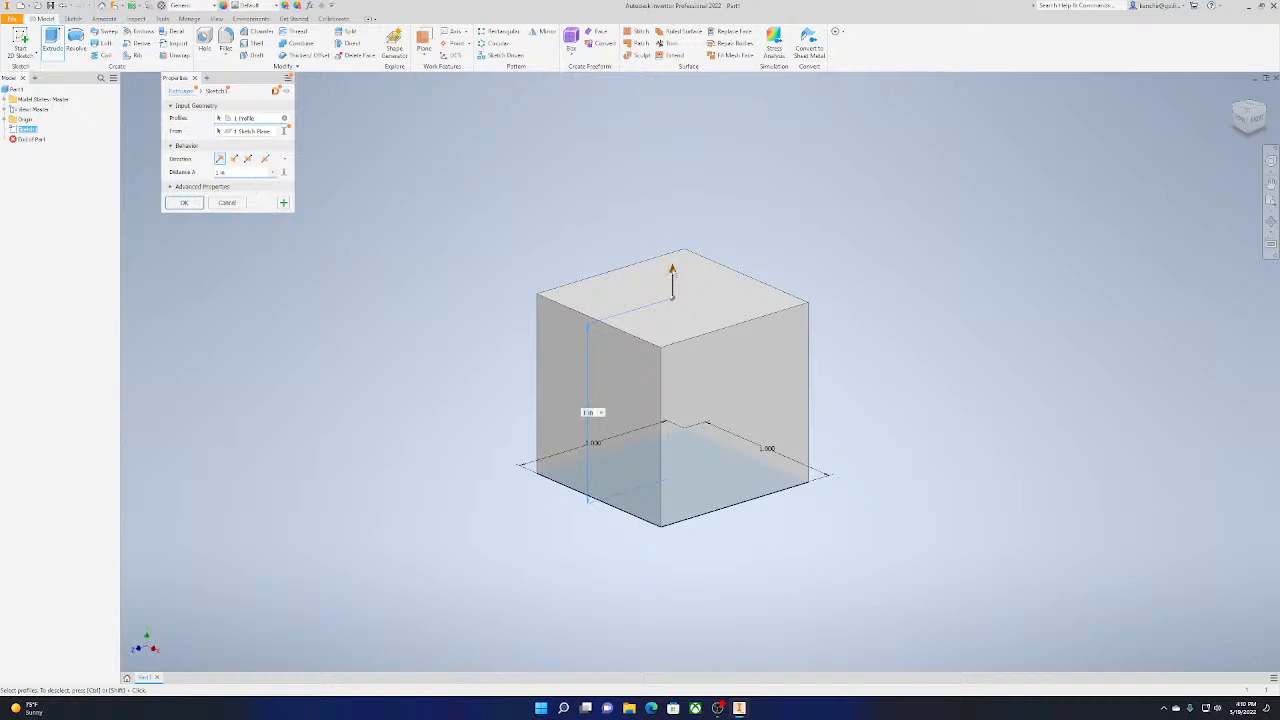
left_click_drag(672, 272, 746, 265)
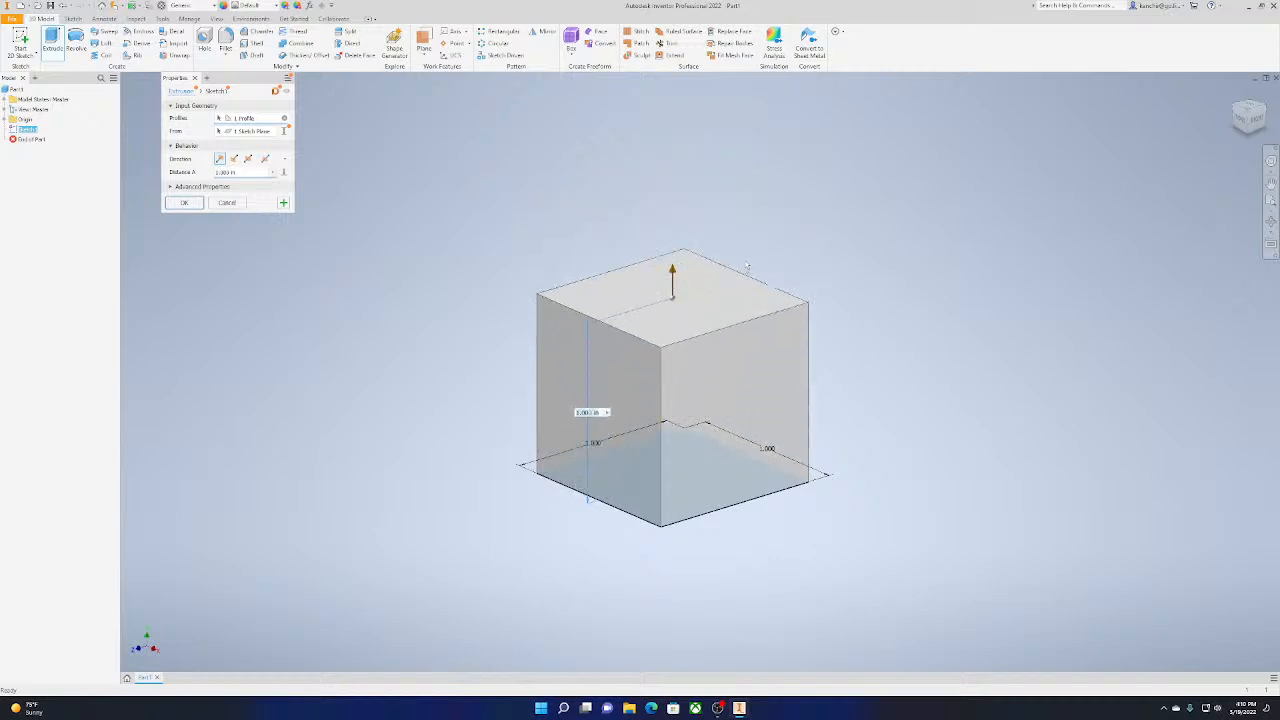
left_click(234, 160)
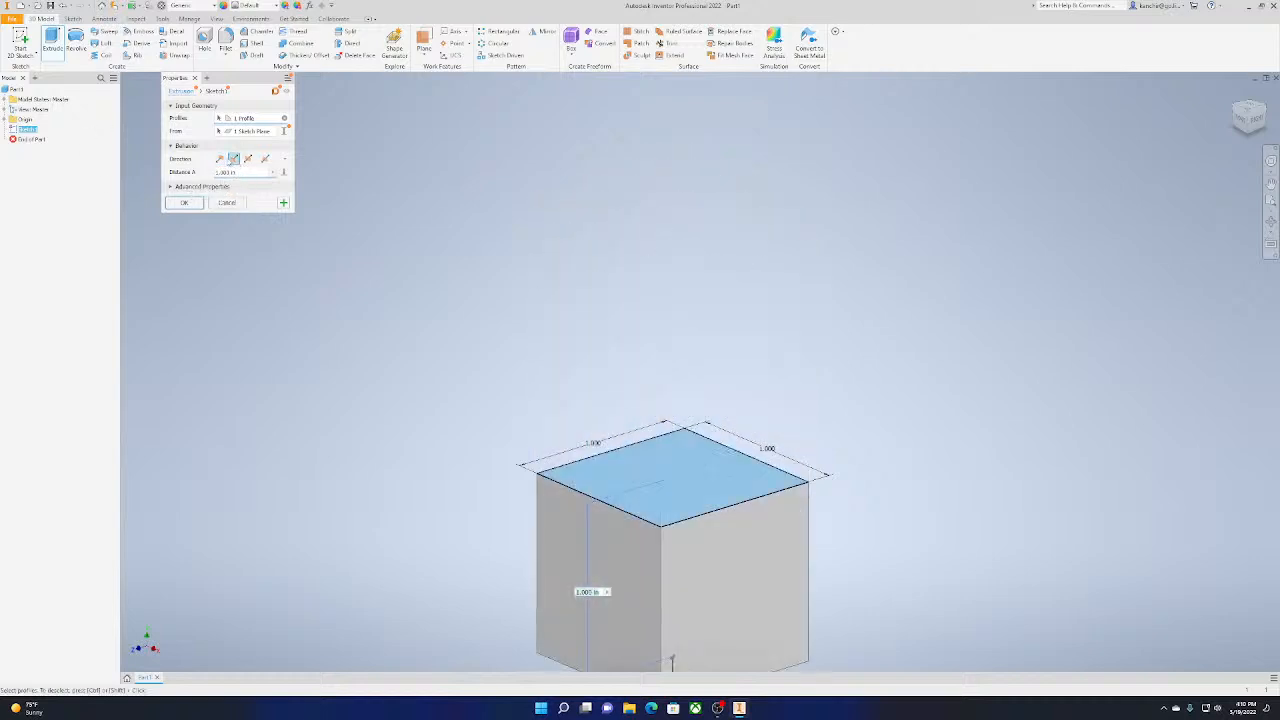
left_click(221, 160)
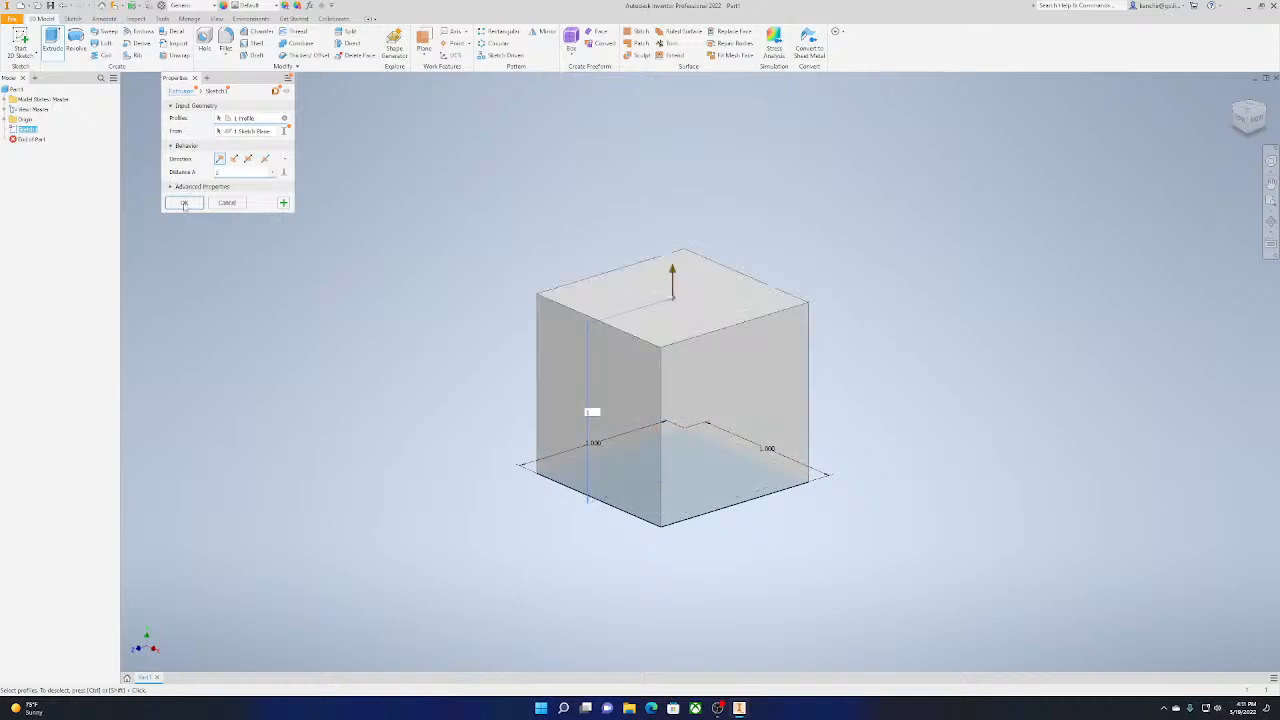
left_click(184, 203)
Examine the cube from its right side and several other angles, returning to the home isometric view
middle_click_drag(349, 406, 395, 403)
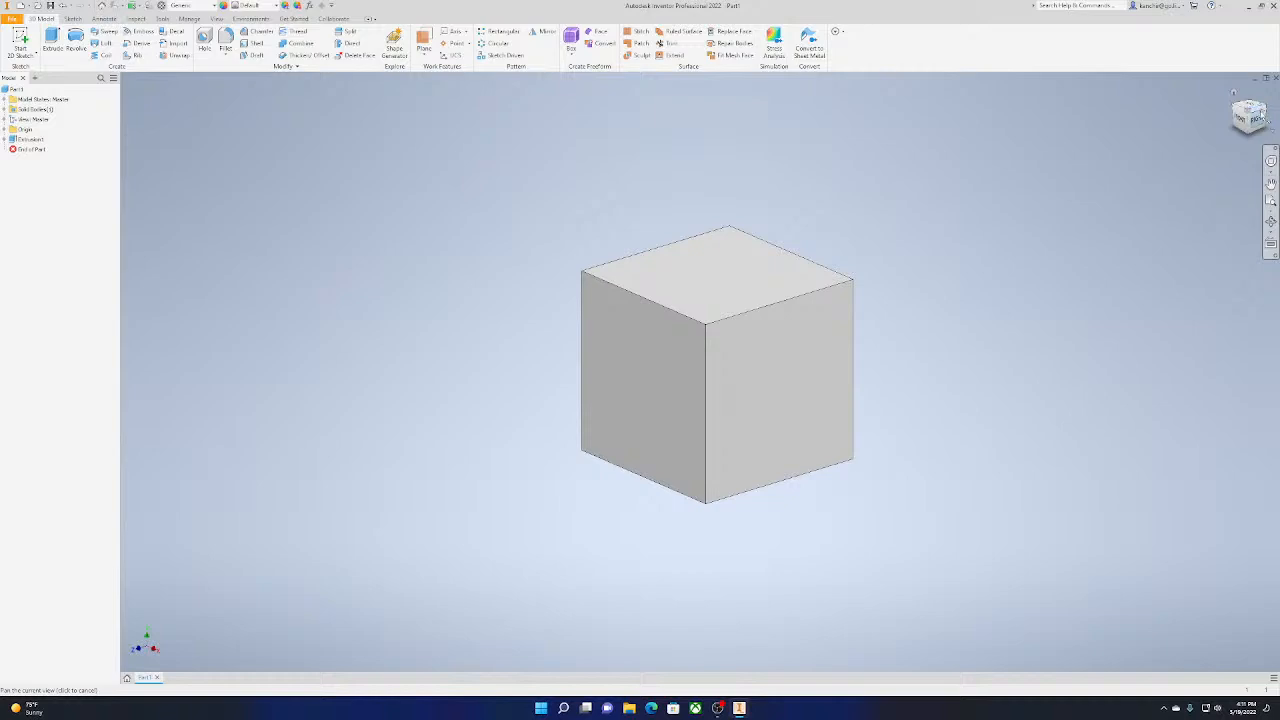
left_click(1260, 117)
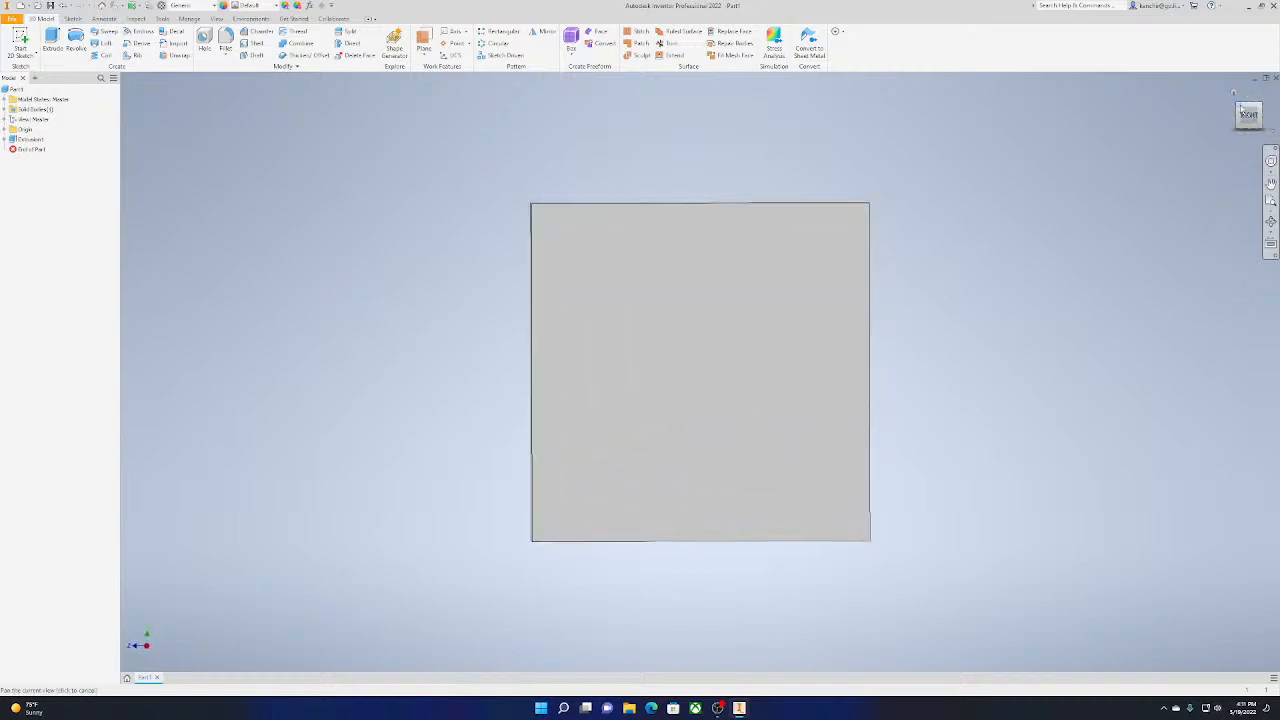
left_click(1241, 108)
left_click_drag(1250, 112, 1236, 113)
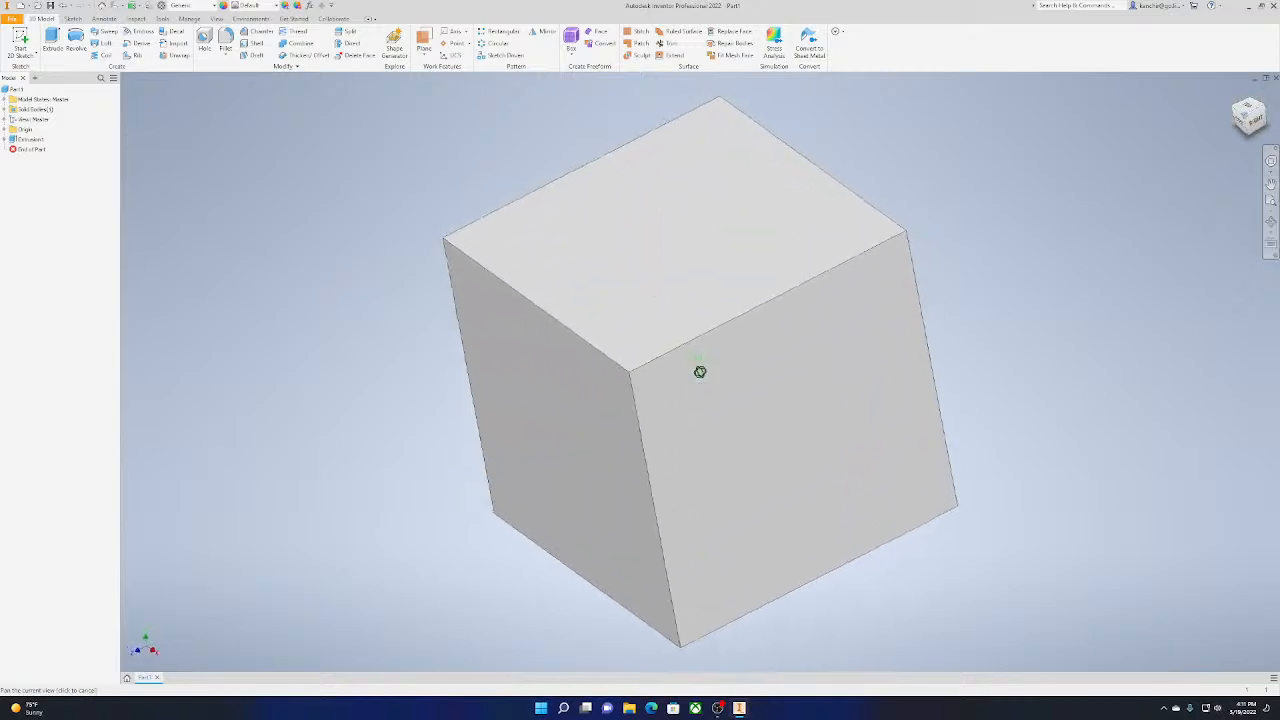
middle_click_drag(700, 372, 595, 300, "shift")
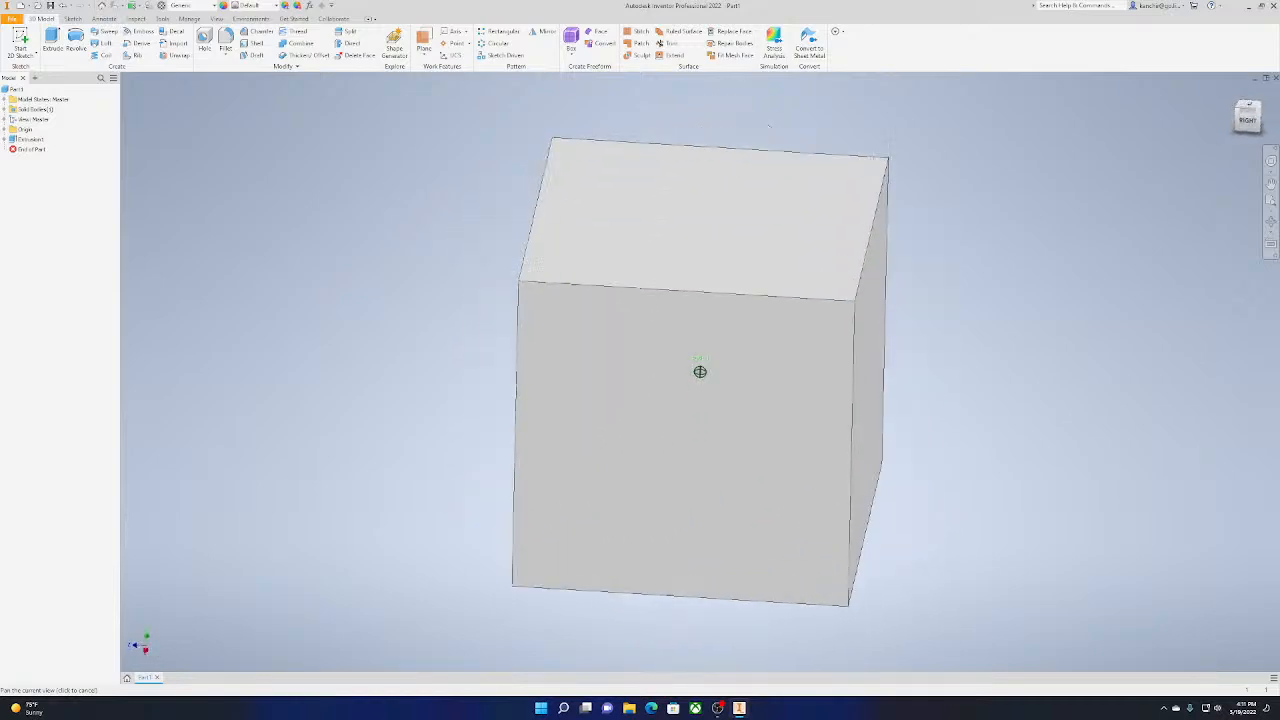
left_click_drag(1236, 106, 1253, 108)
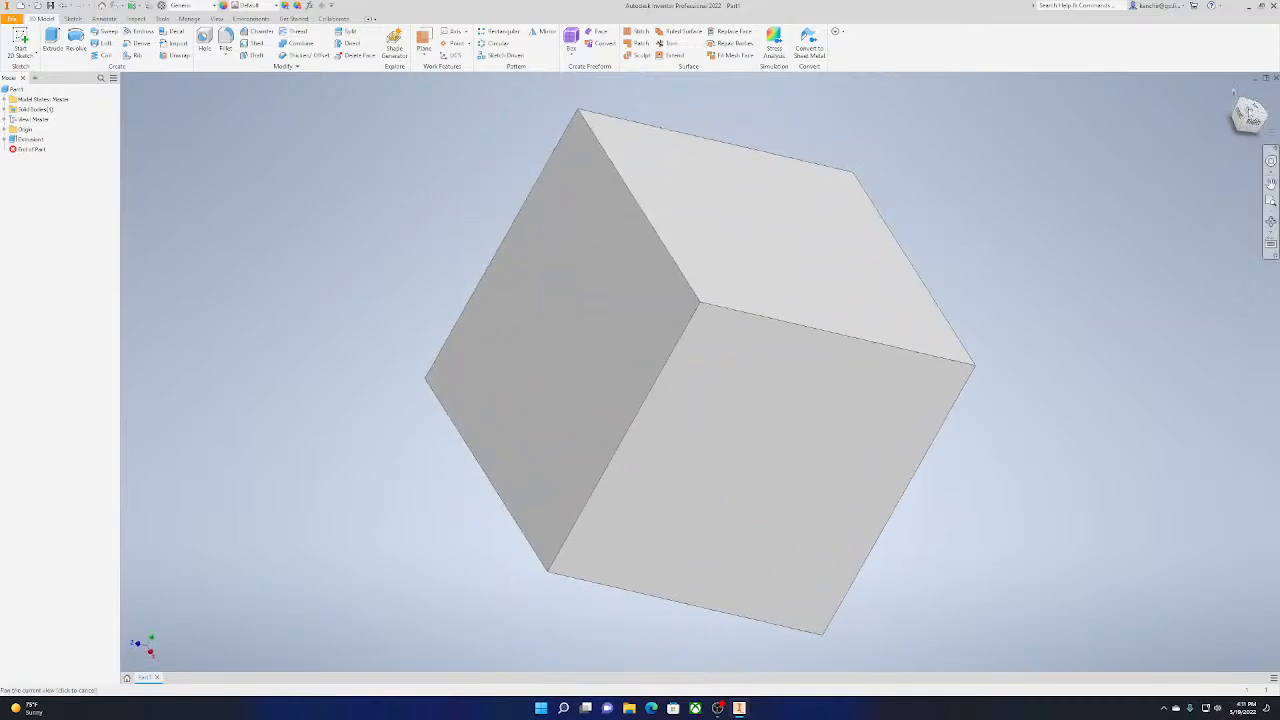
left_click(1233, 93)
scroll(691, 392, "down", 4)
scroll(691, 390, "up", 5)
scroll(691, 387, "down", 4)
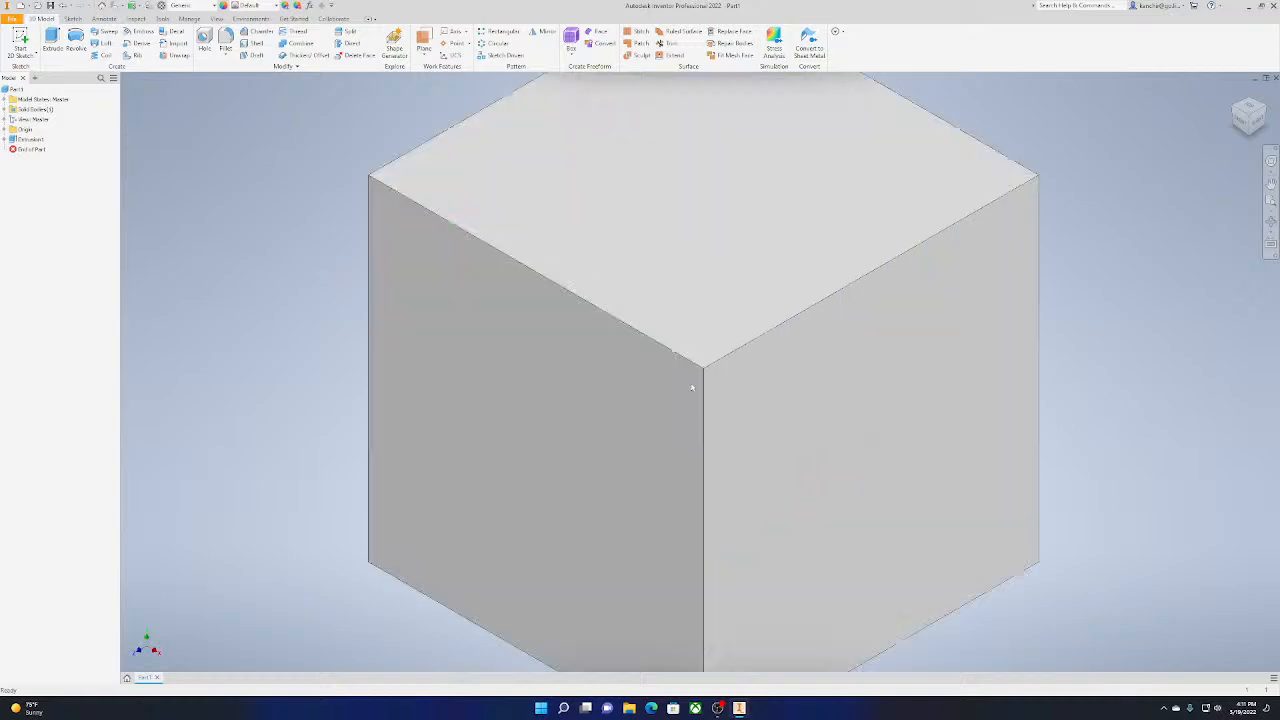
scroll(691, 387, "up", 4)
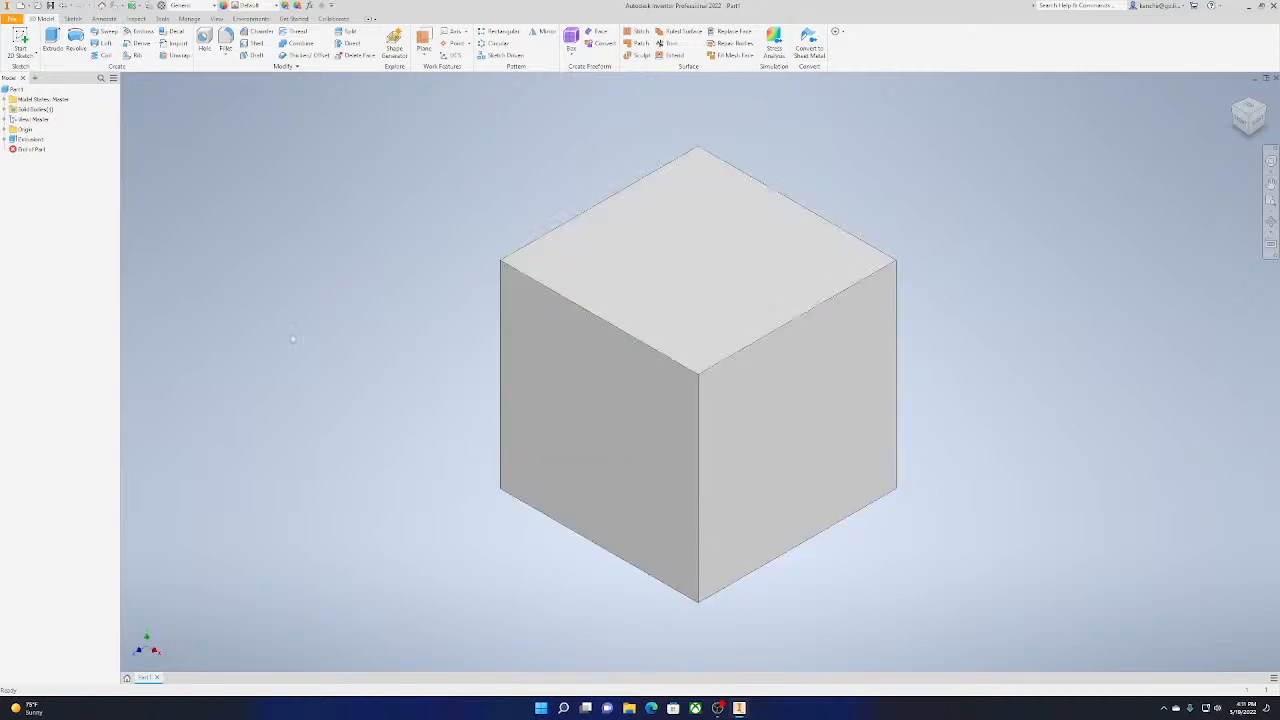
Start a 2D sketch on the top face of the cube
left_click(24, 45)
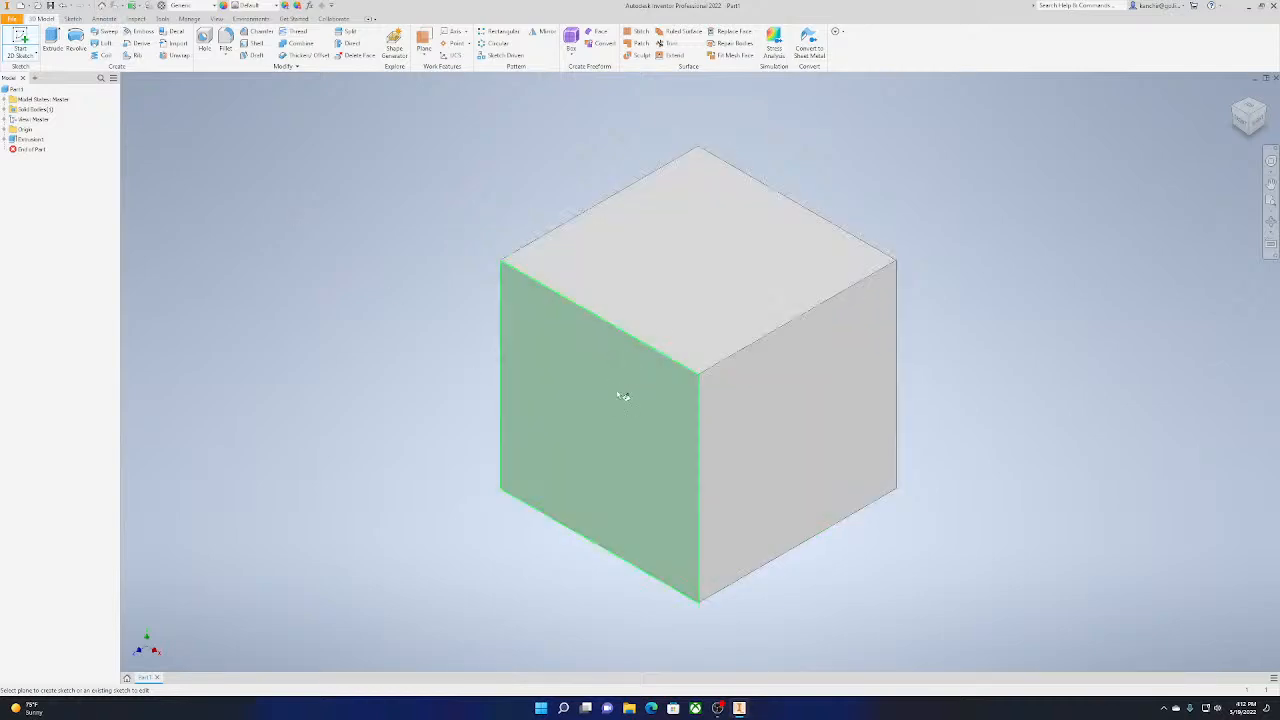
left_click(752, 239)
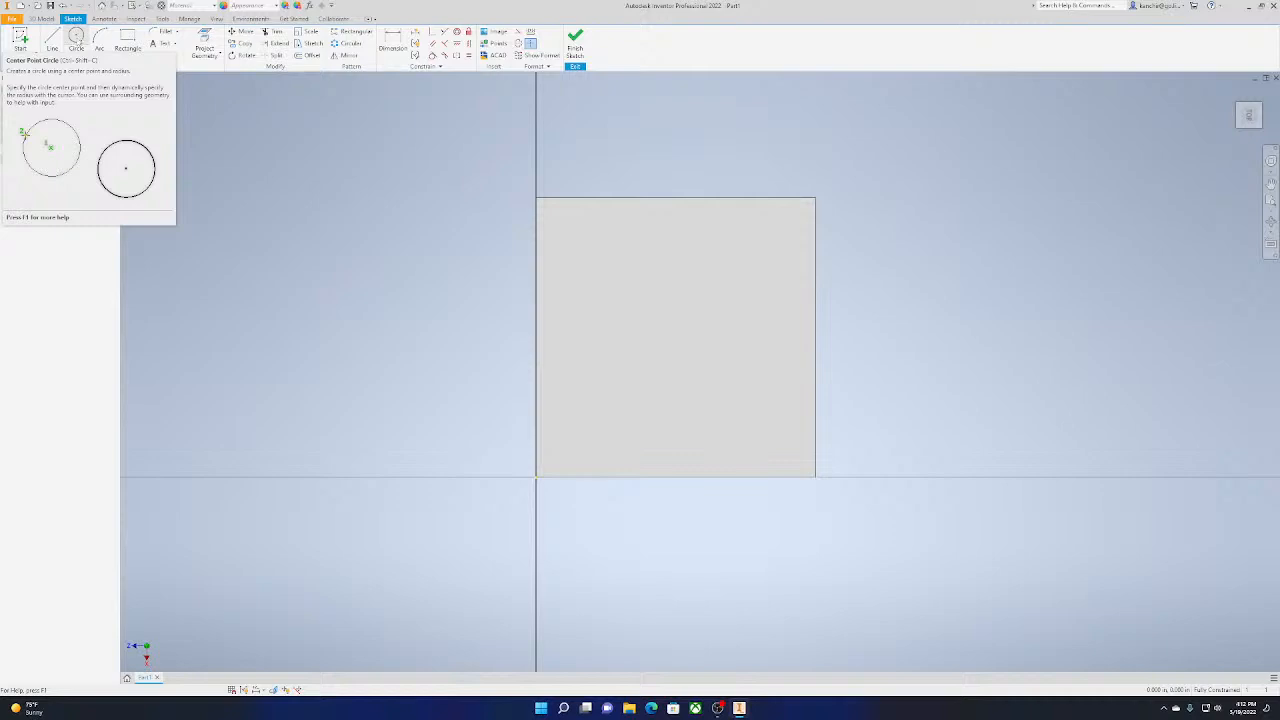
left_click(76, 38)
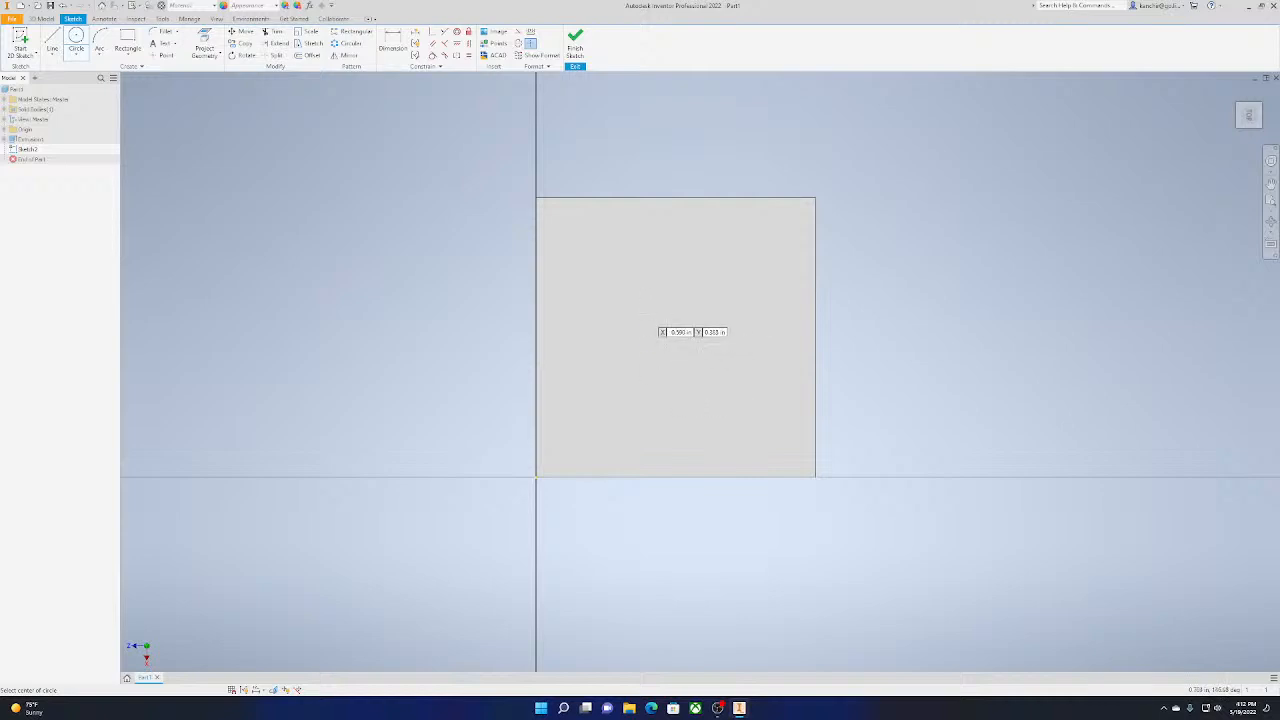
key("Escape")
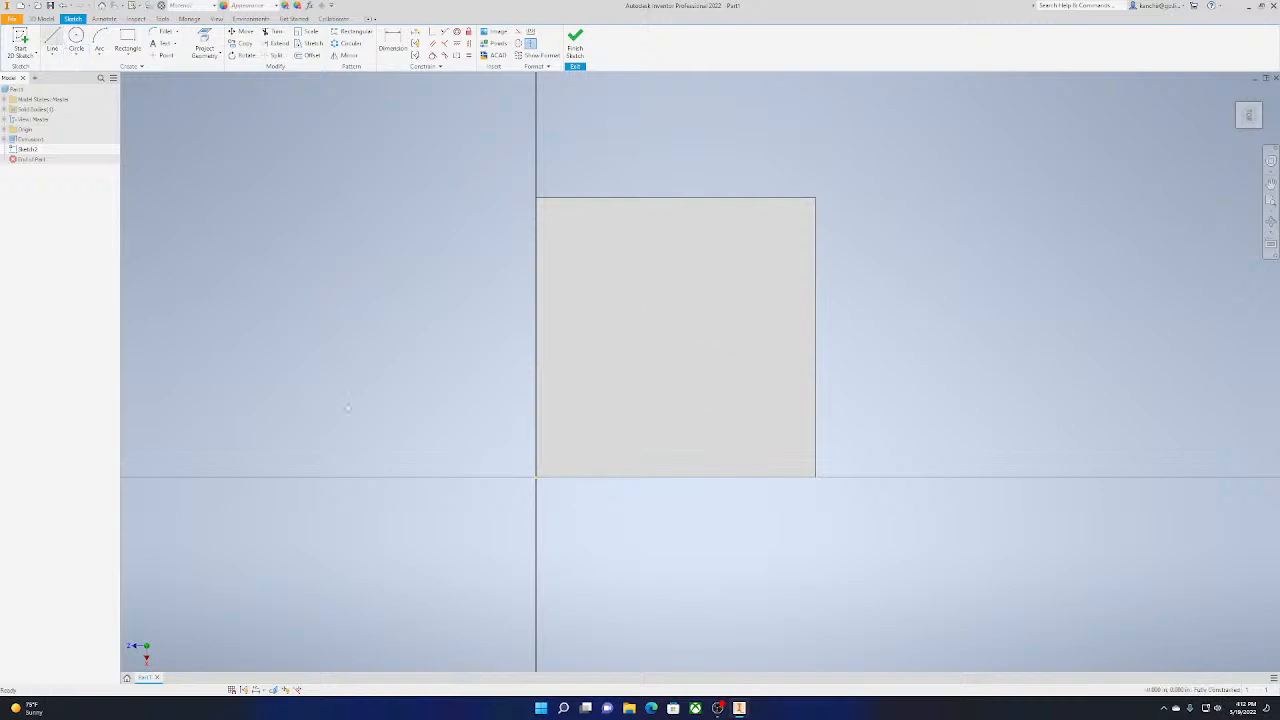
Draw a line from the origin corner to the lower edge's midpoint, continued by a 0.5 in perpendicular line to the face's centre
key("l")
left_click(536, 476)
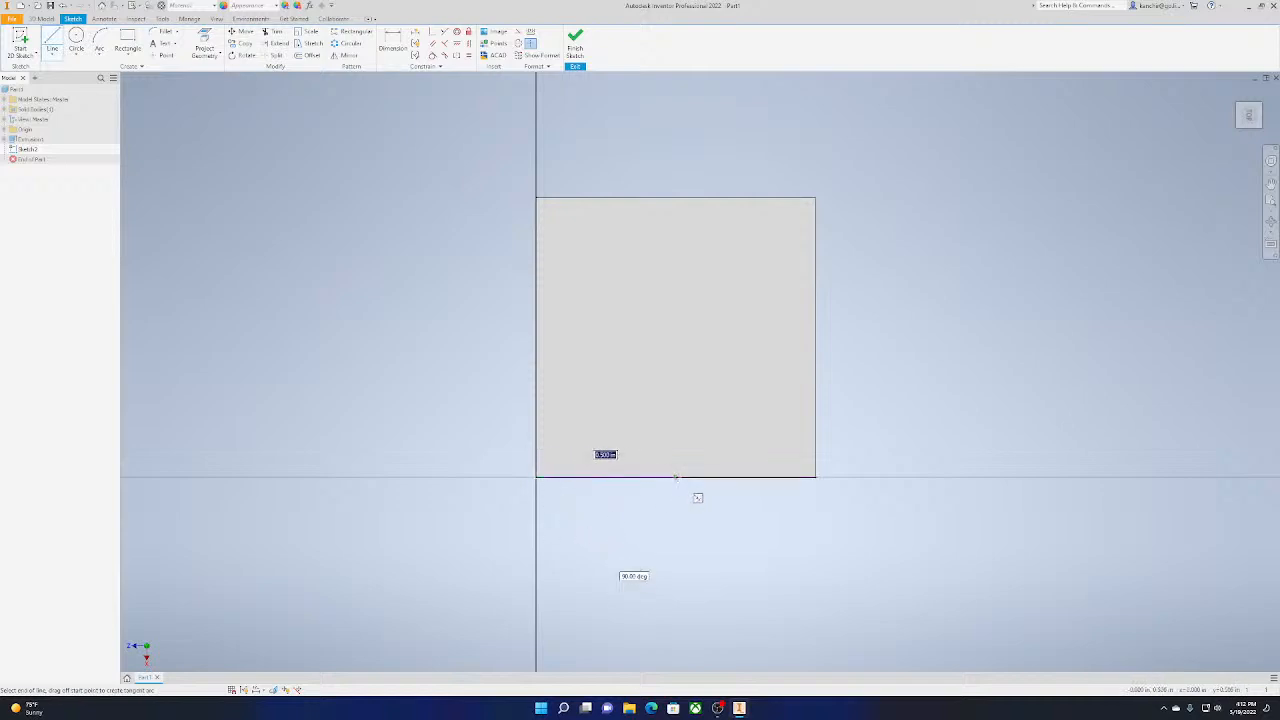
key("Escape")
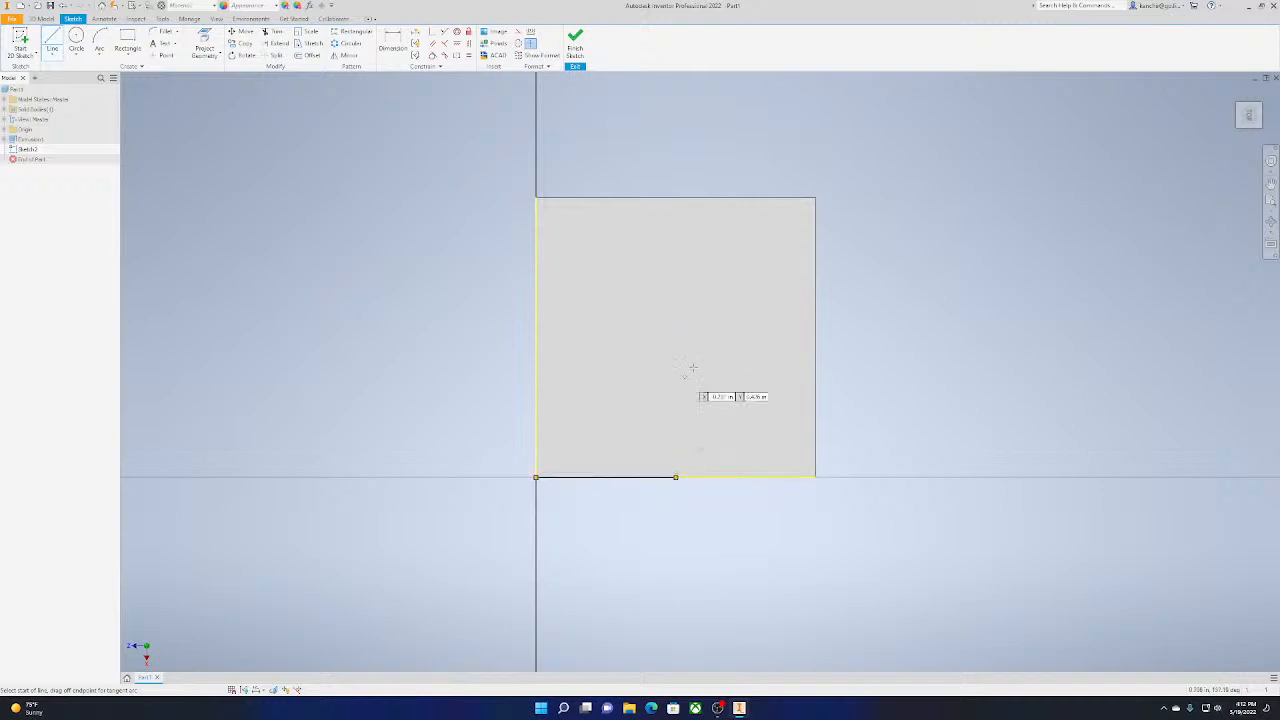
left_click(675, 477)
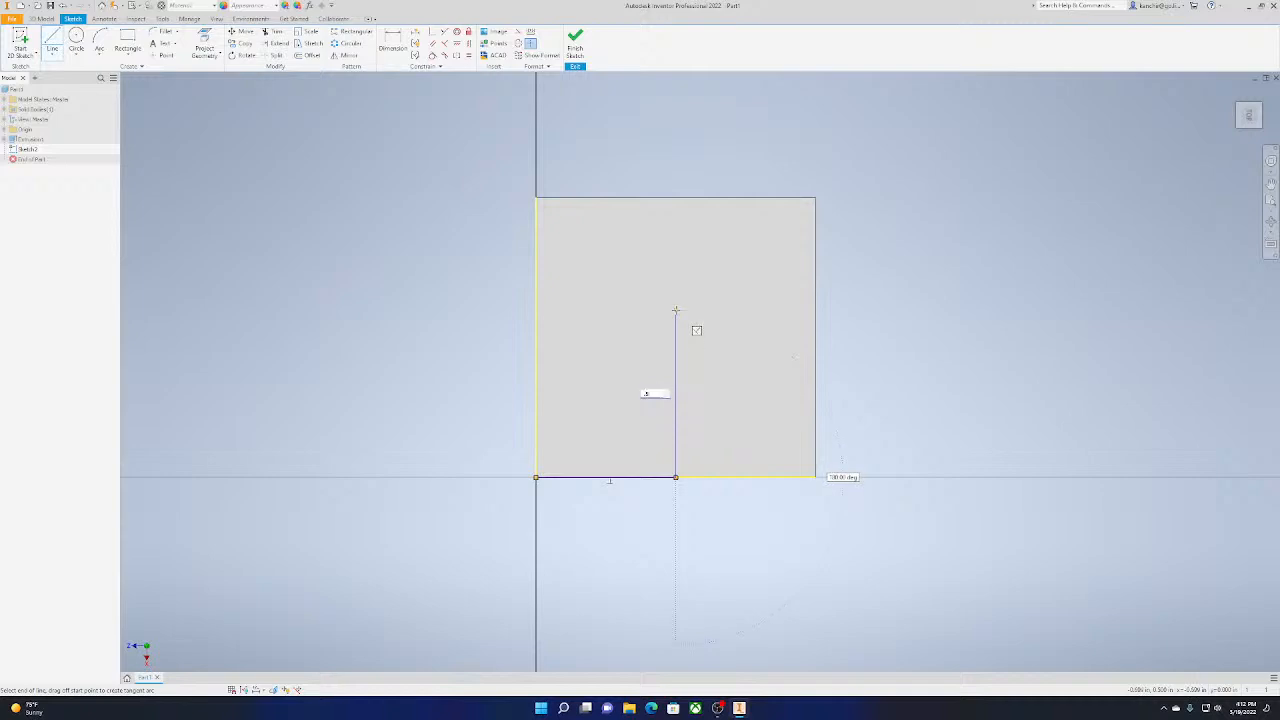
key("Return")
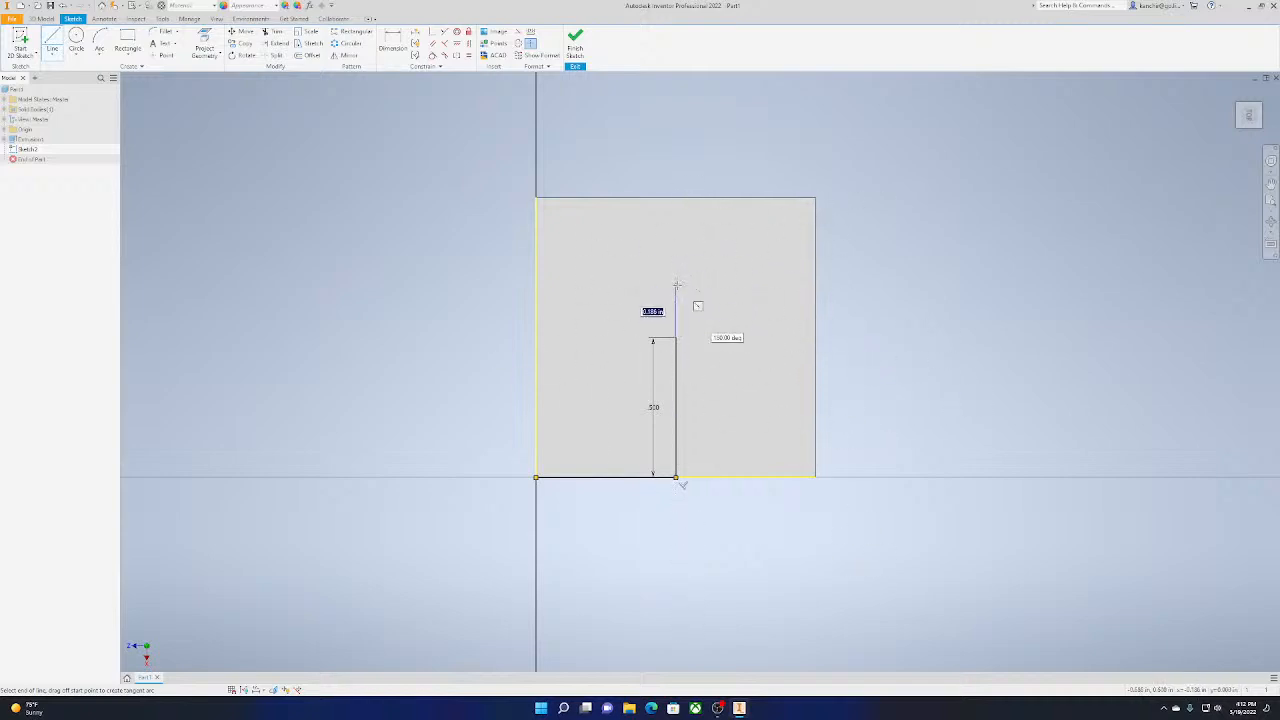
key("Escape")
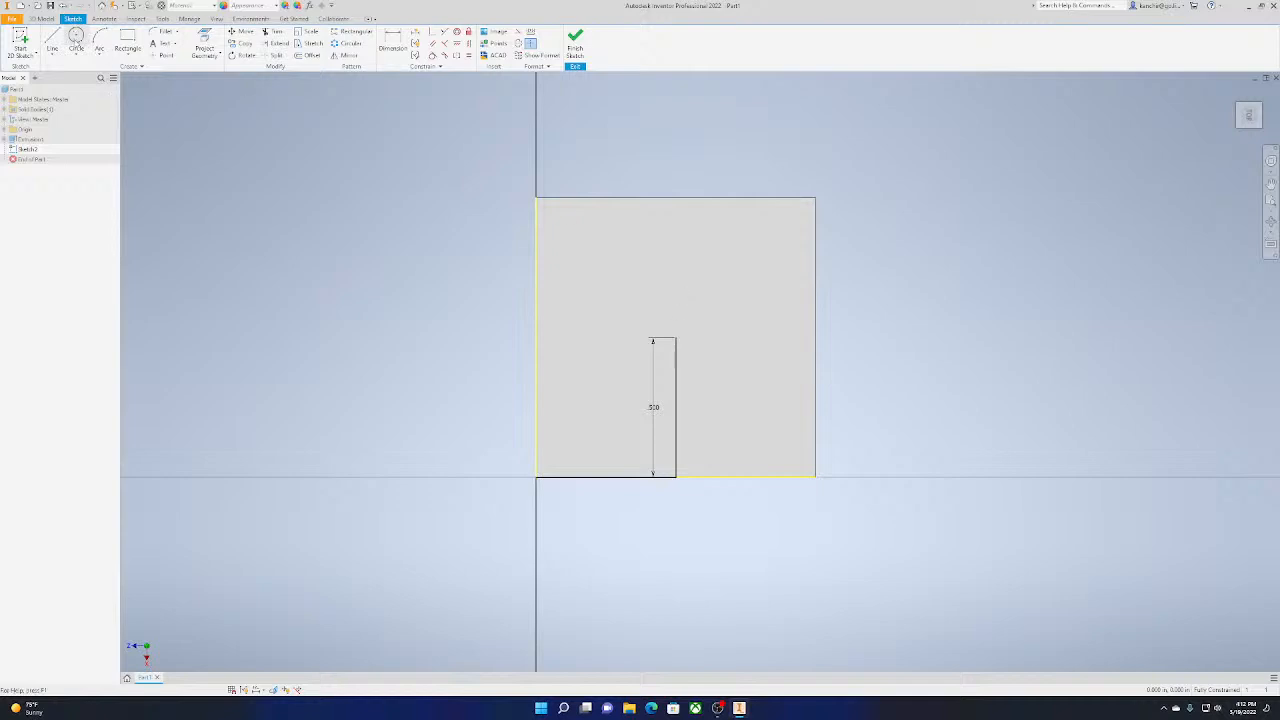
Draw a 0.75 in diameter circle centred on the upper end of the 0.5 in line
left_click(76, 38)
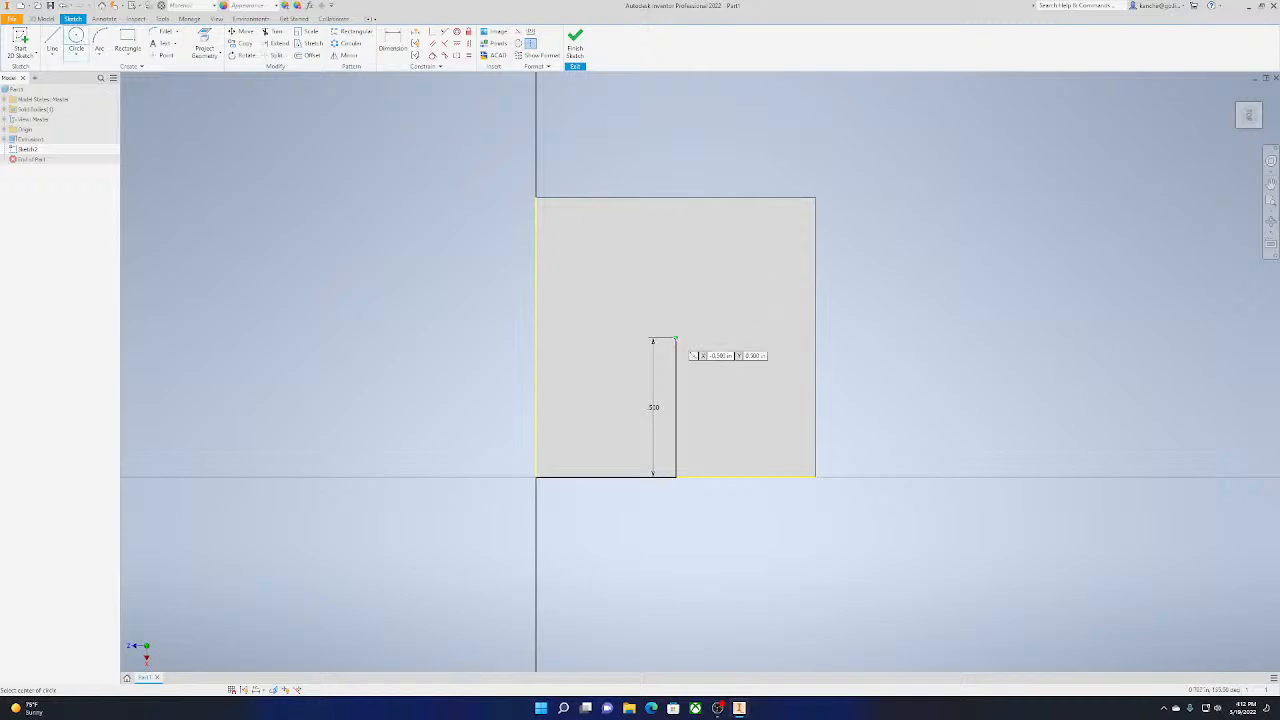
left_click(676, 339)
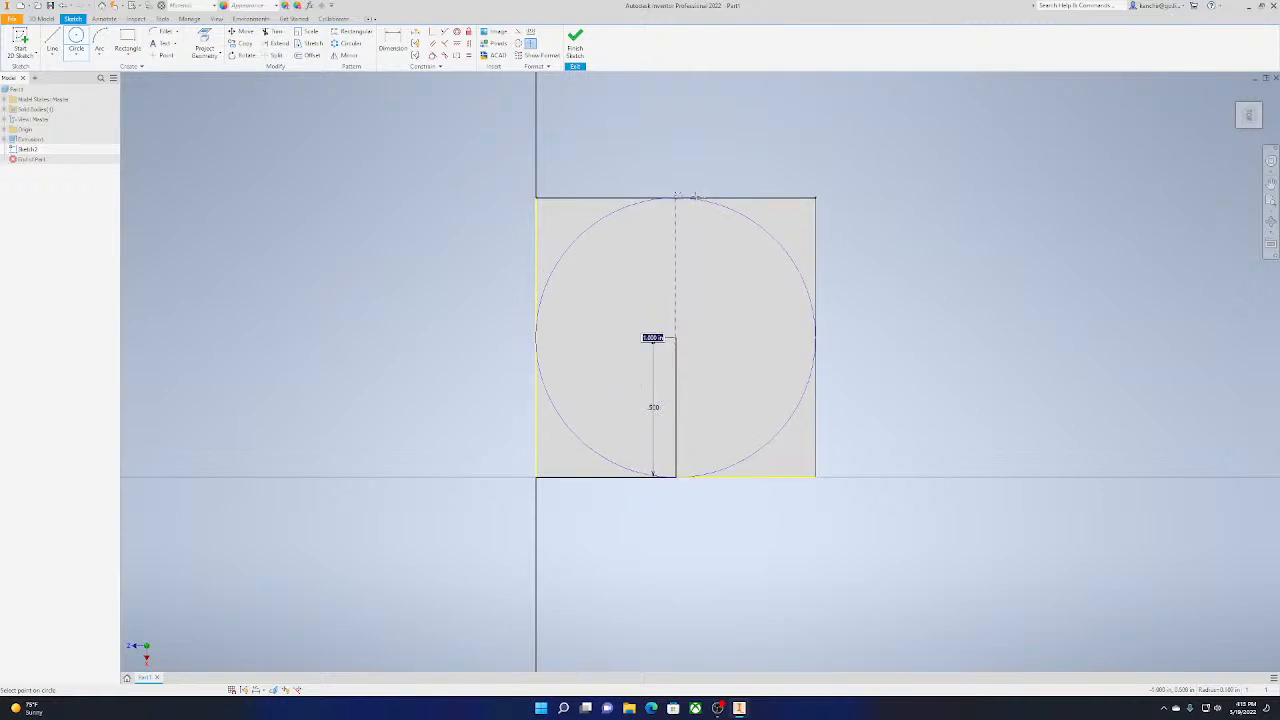
key("Return")
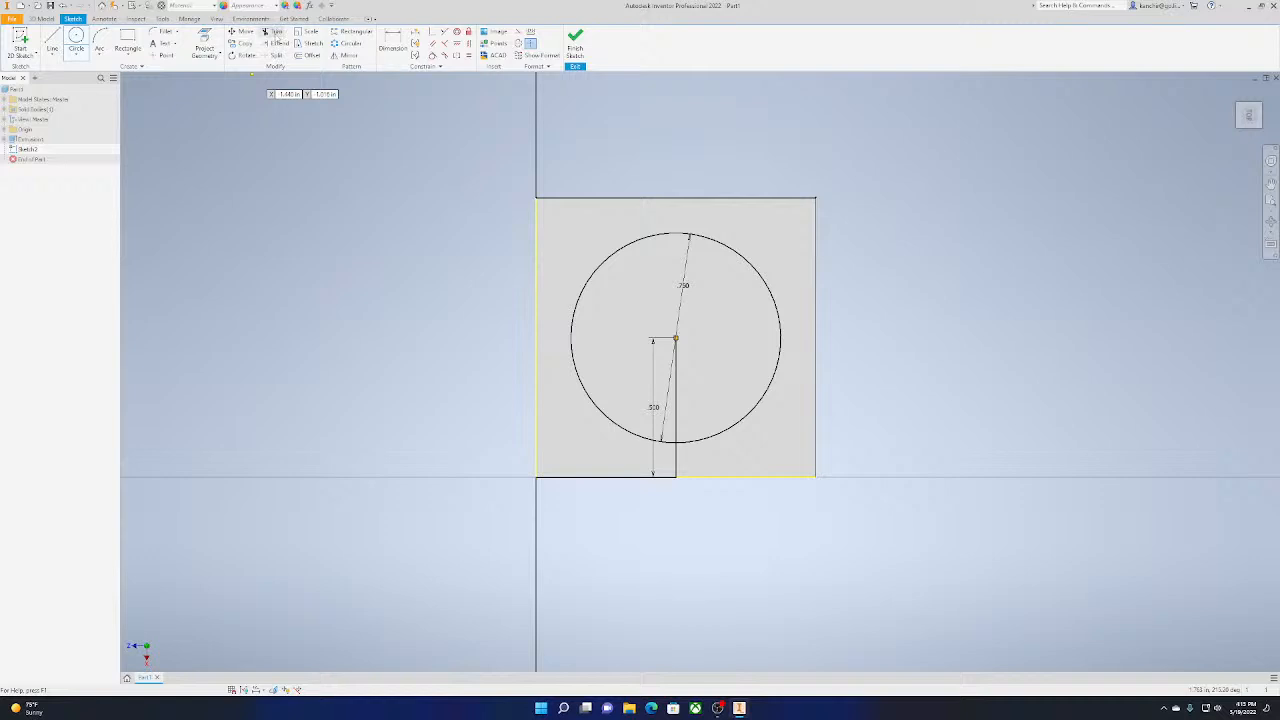
Try to trim the 0.5 in guide line below and inside the circle, and undo the trims
left_click(275, 33)
left_click(680, 432)
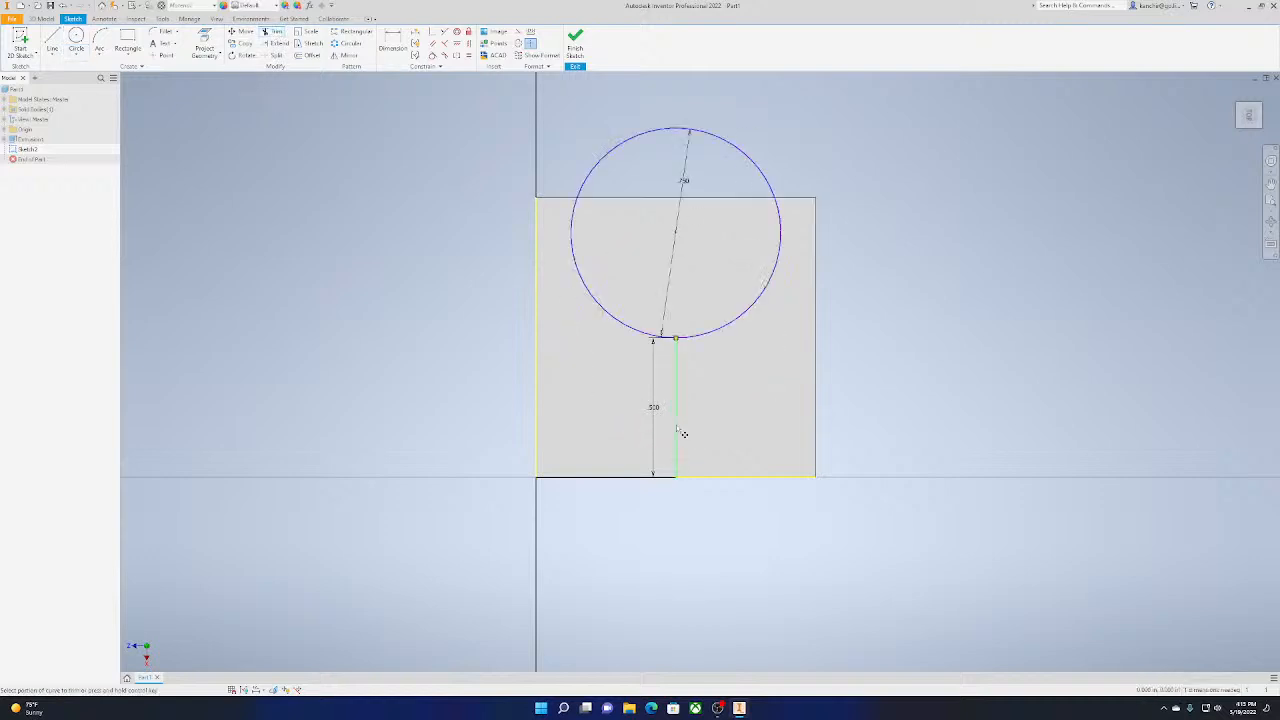
key("ctrl+z")
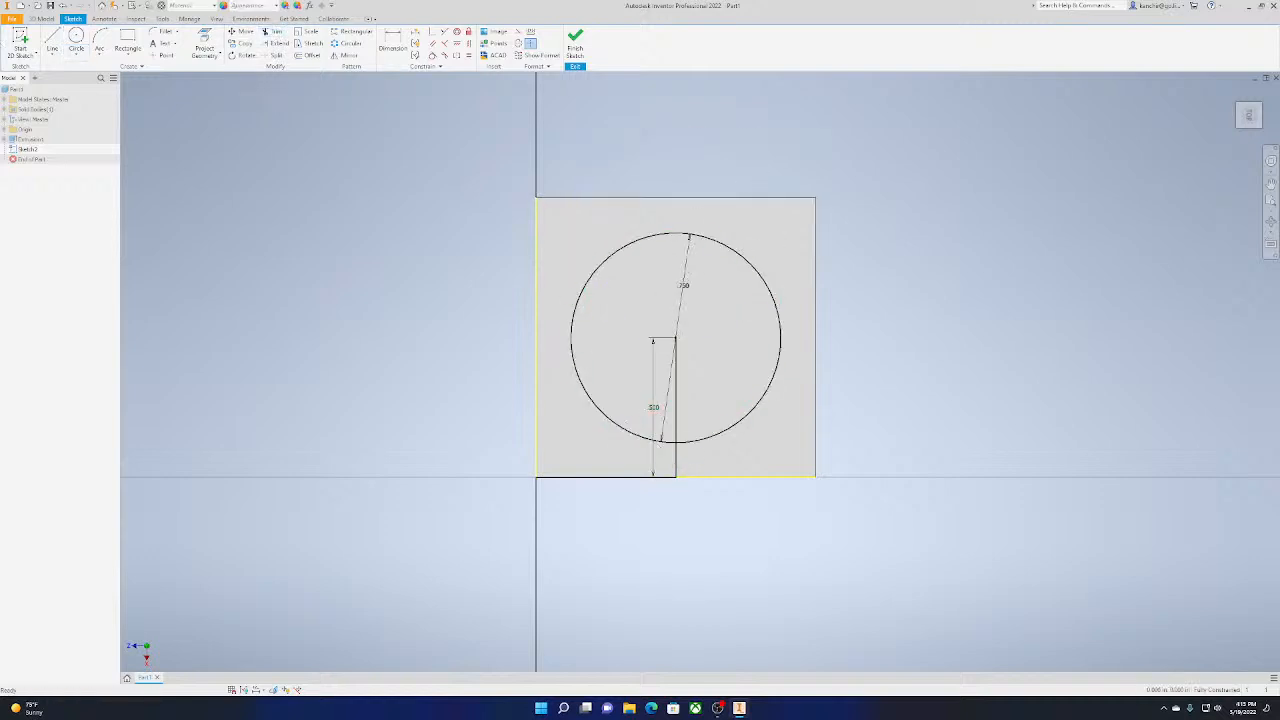
left_click(272, 32)
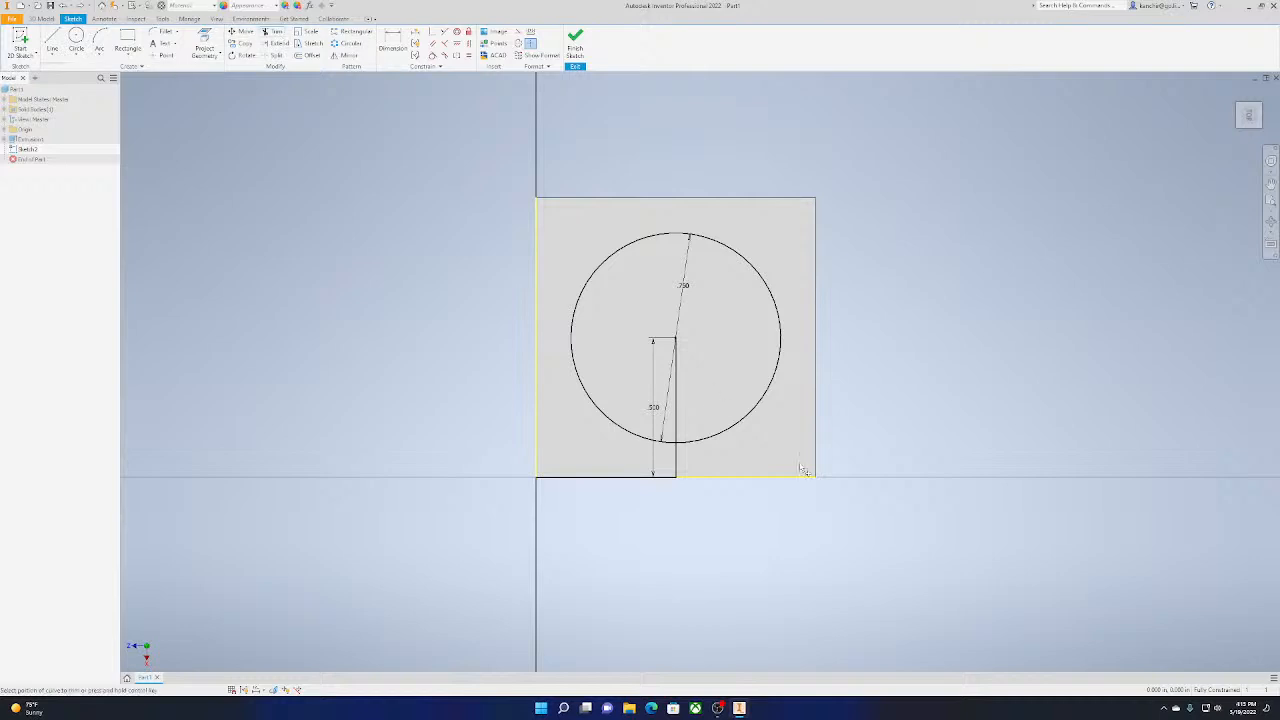
left_click(679, 464)
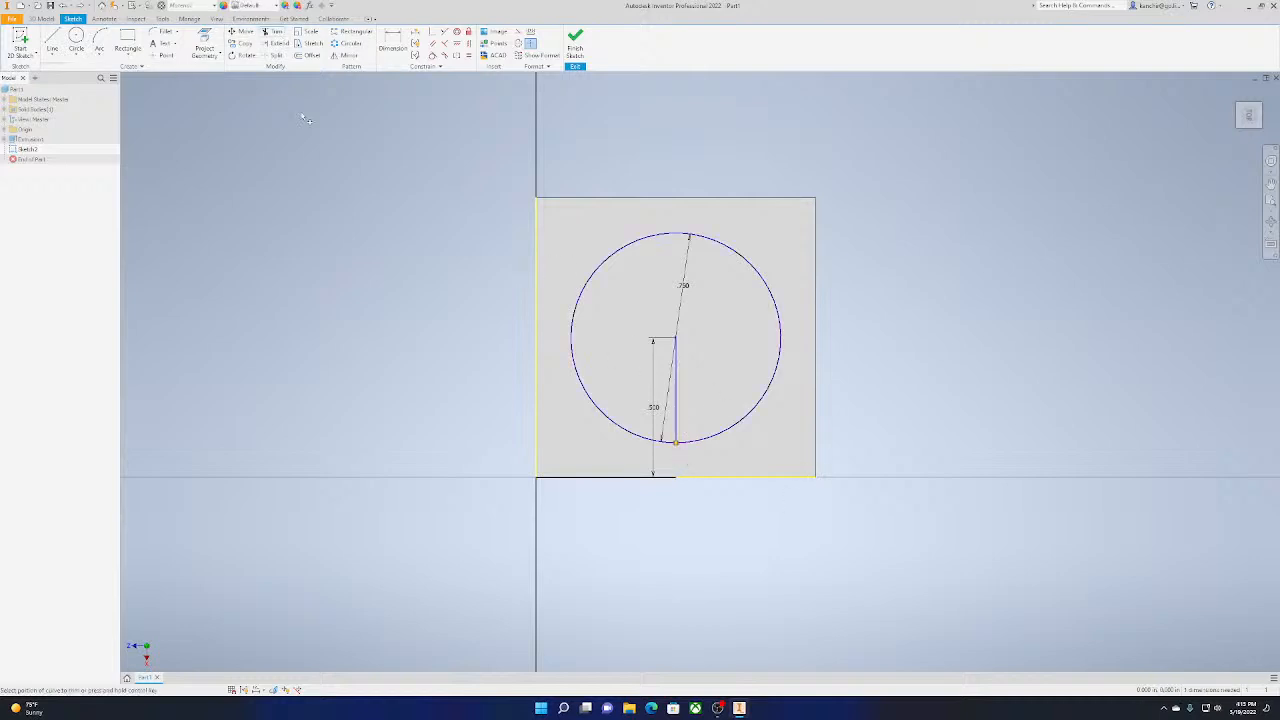
left_click(675, 400)
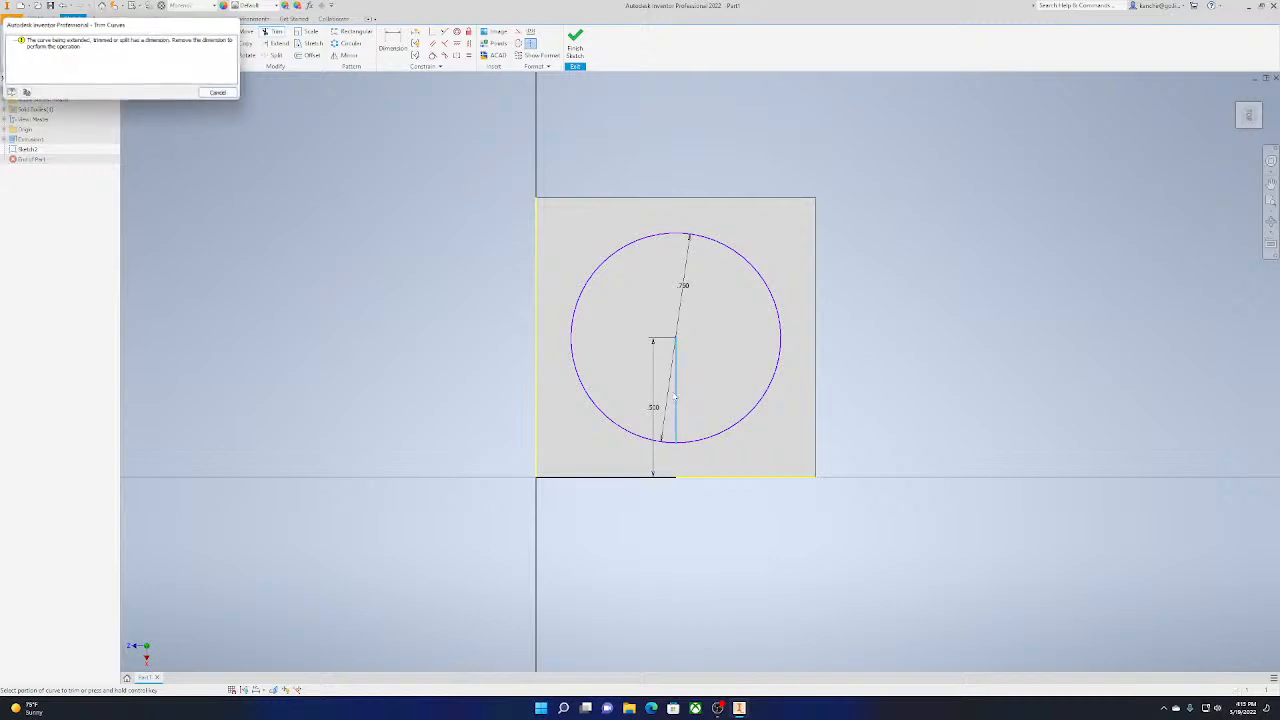
left_click(219, 93)
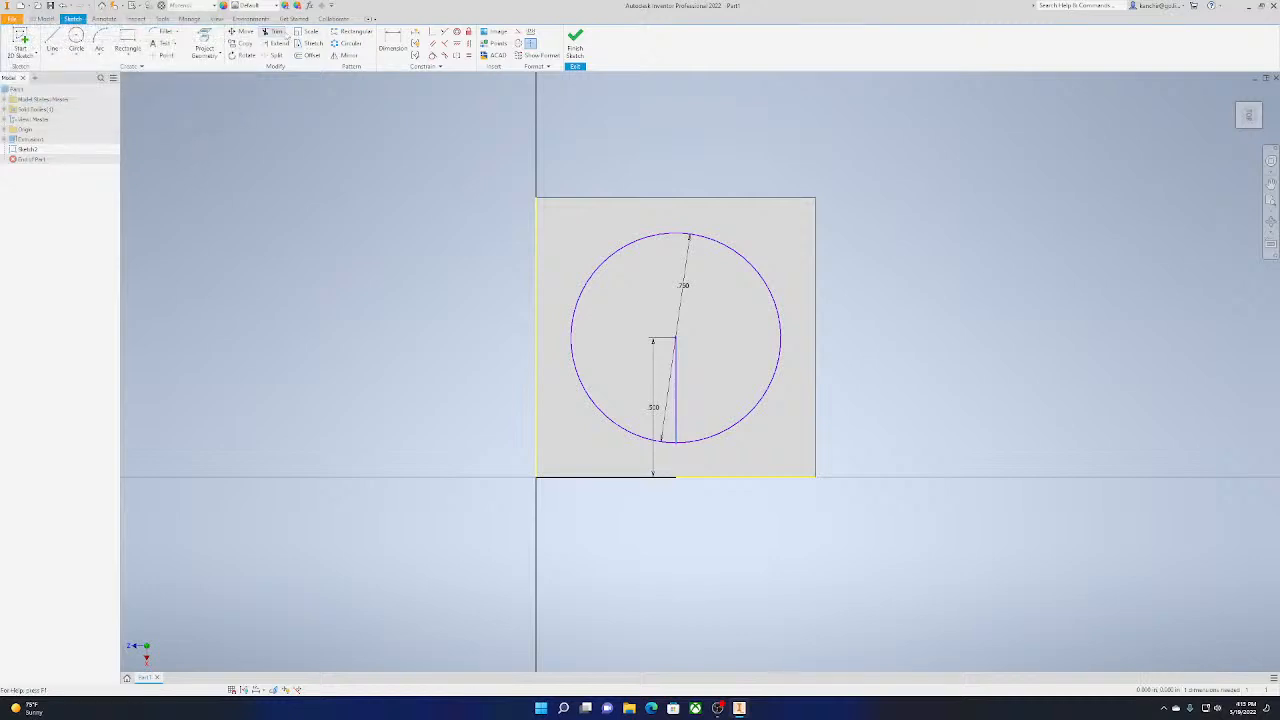
left_click(271, 31)
left_click(679, 394)
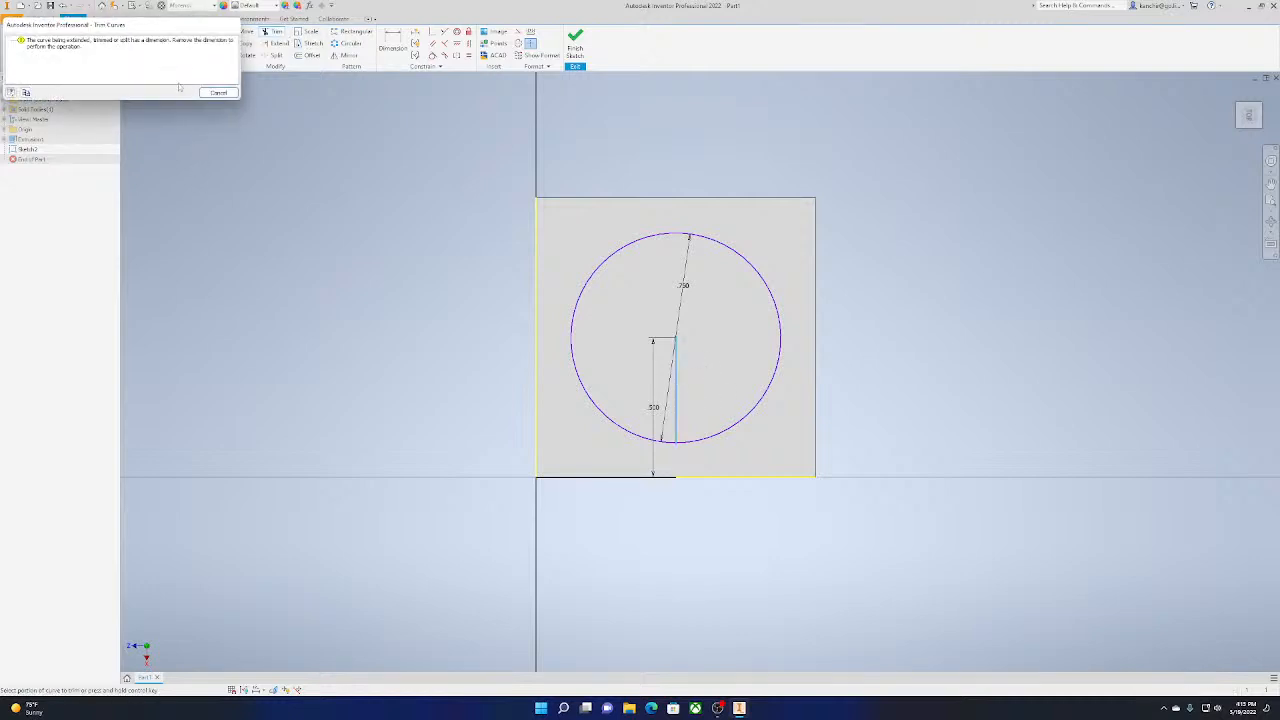
left_click(219, 93)
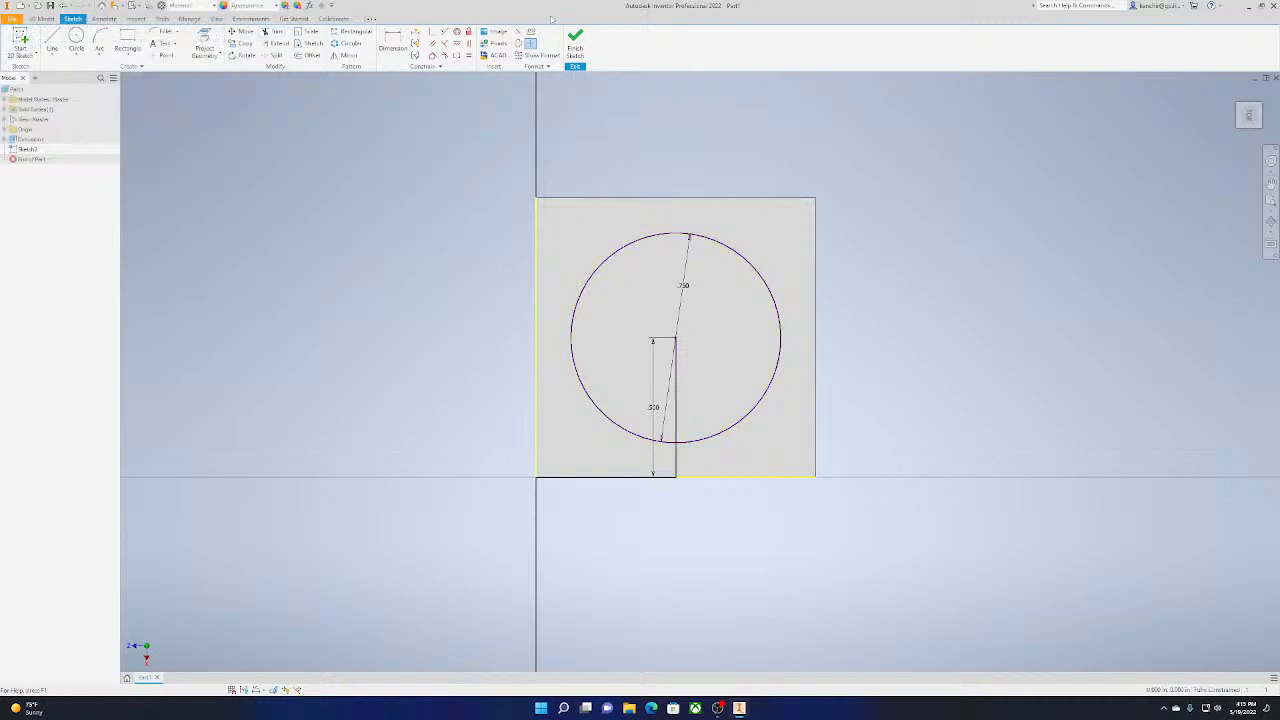
Finish the top-face sketch and start a 2D sketch on the cube's right face
left_click(580, 44)
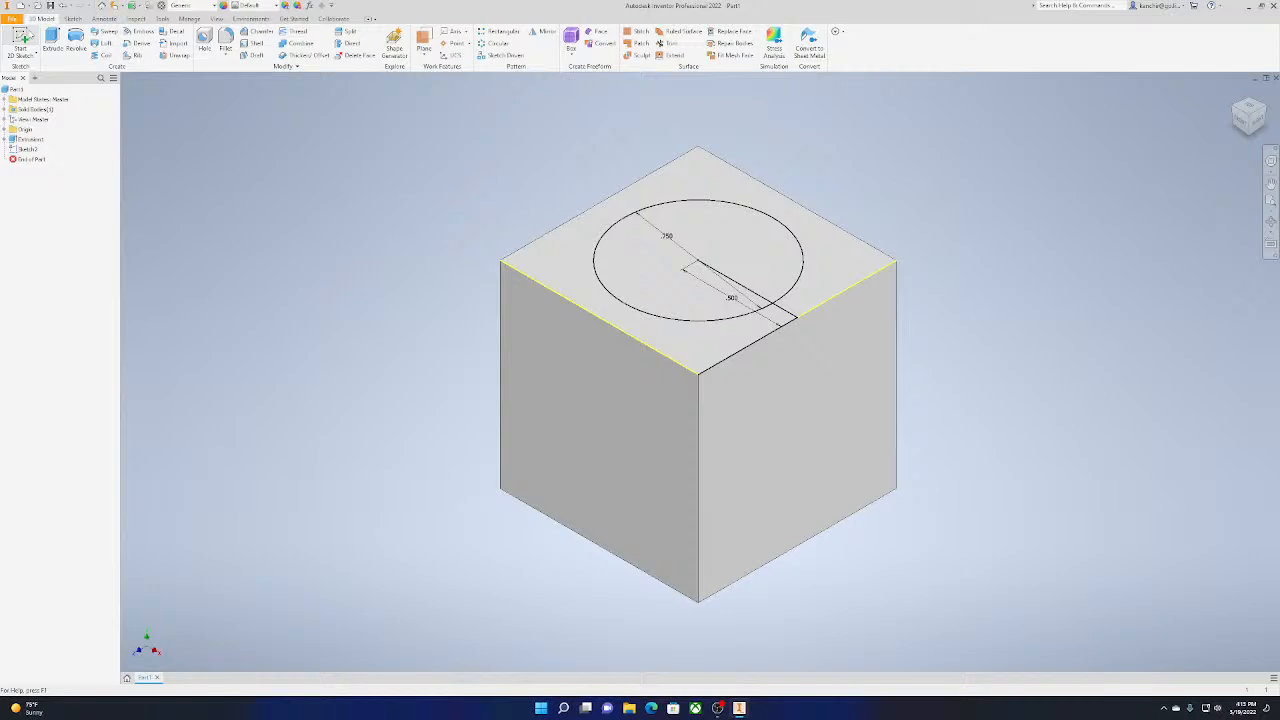
left_click(25, 41)
left_click(815, 391)
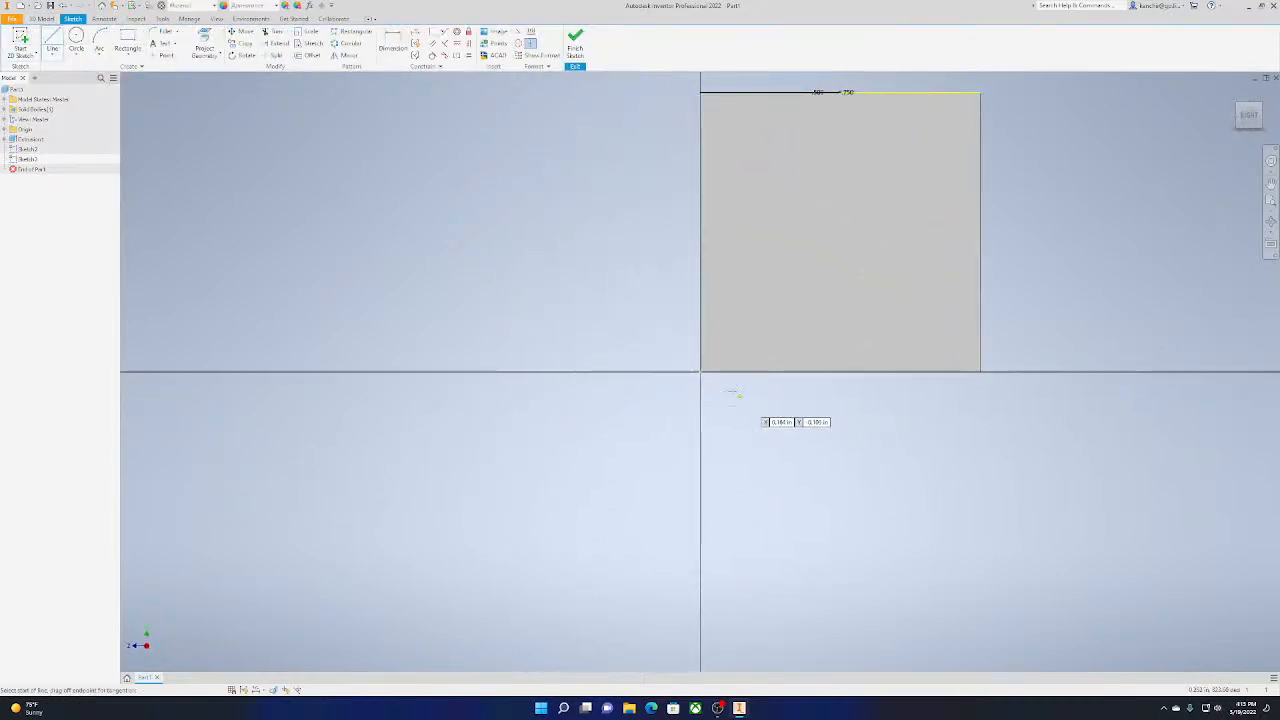
left_click(700, 372)
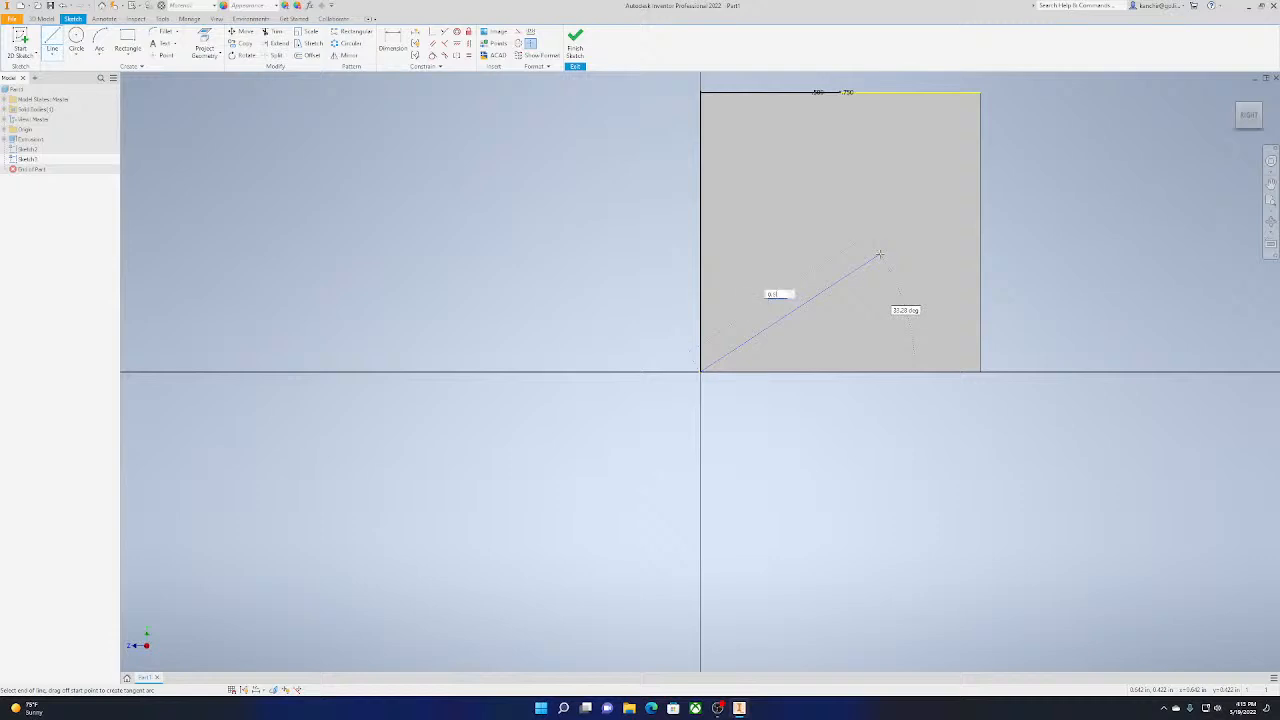
key("Tab")
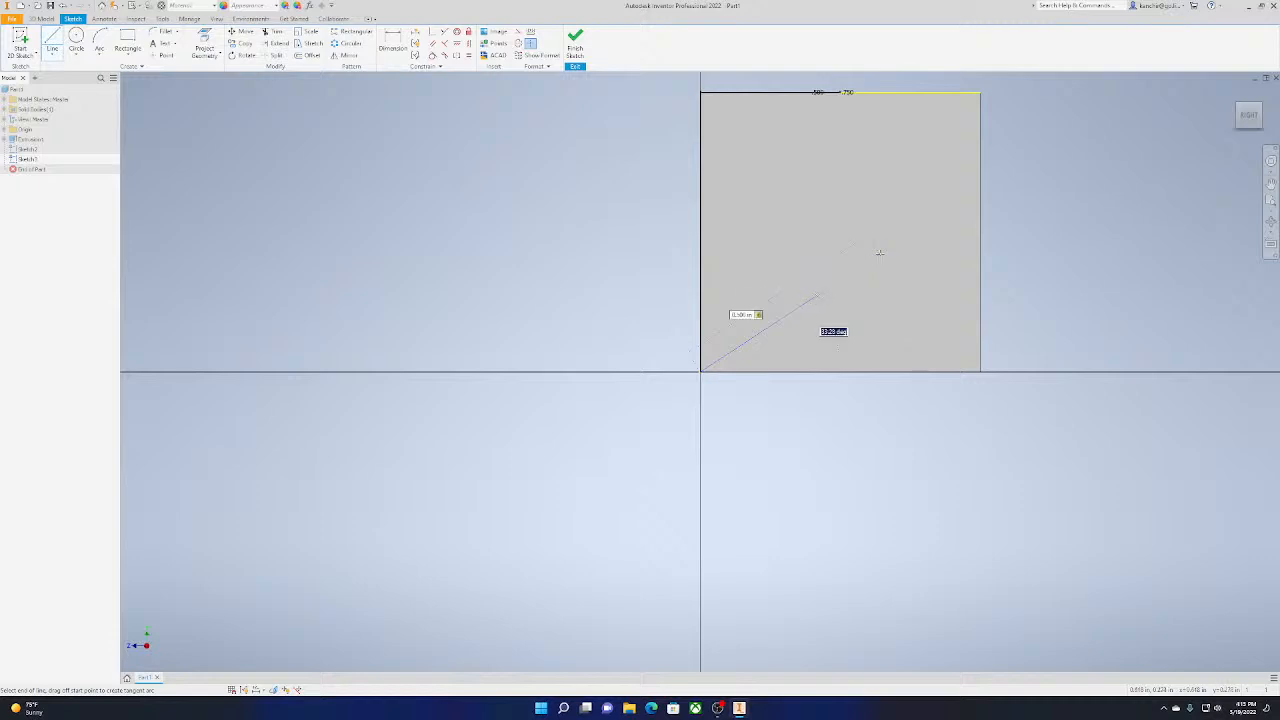
key("Return")
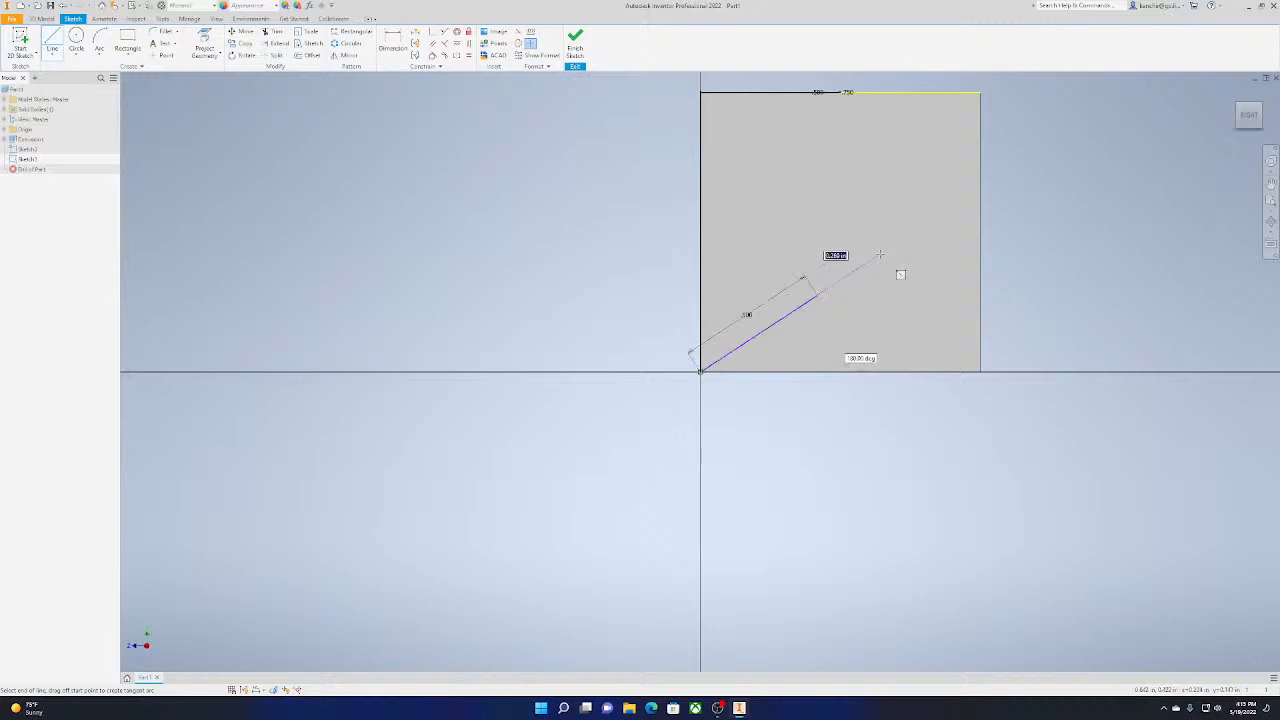
key("Escape")
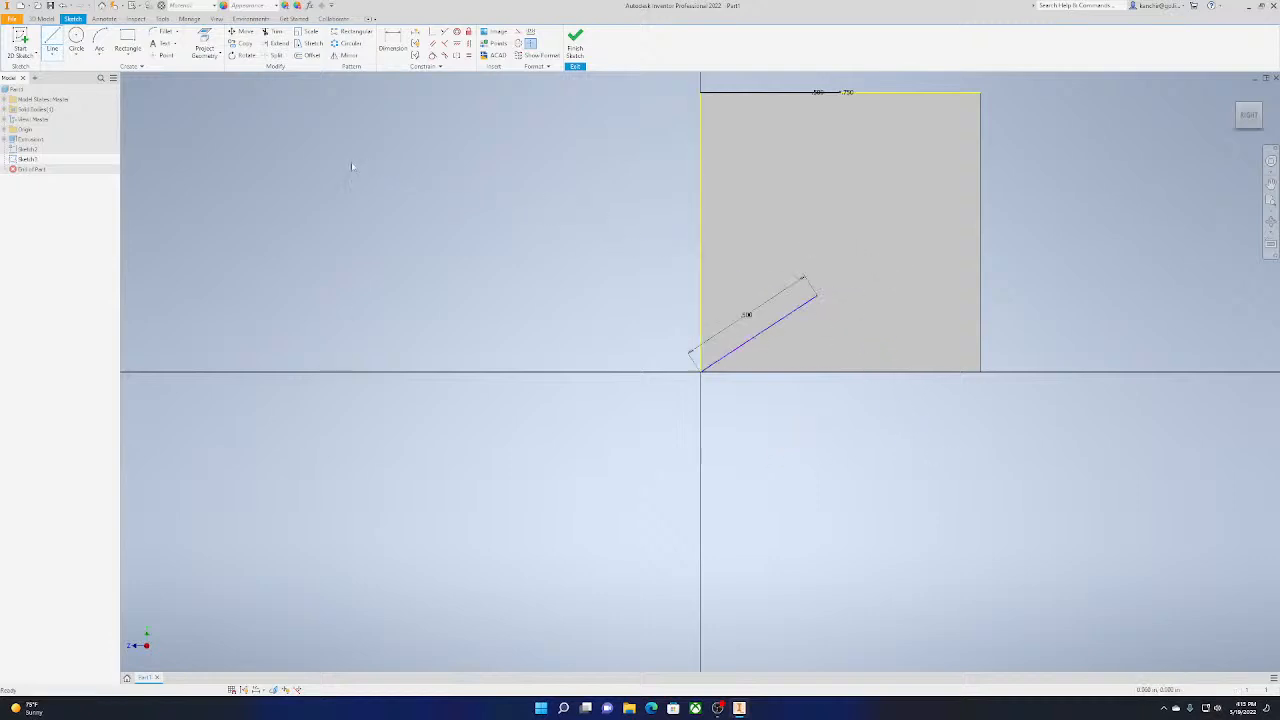
key("ctrl+z")
Draw a 0.5 in line at 0 degrees from the origin corner along the right face's lower edge
left_click(52, 45)
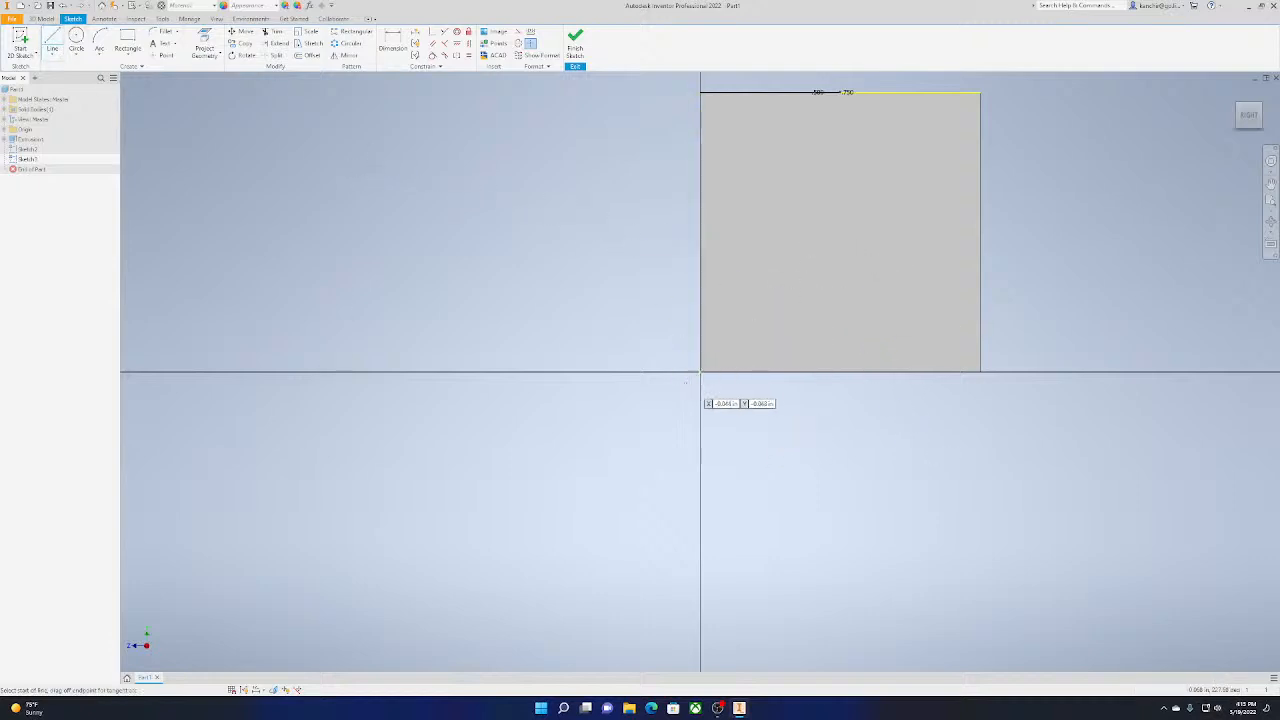
left_click(700, 372)
type("0")
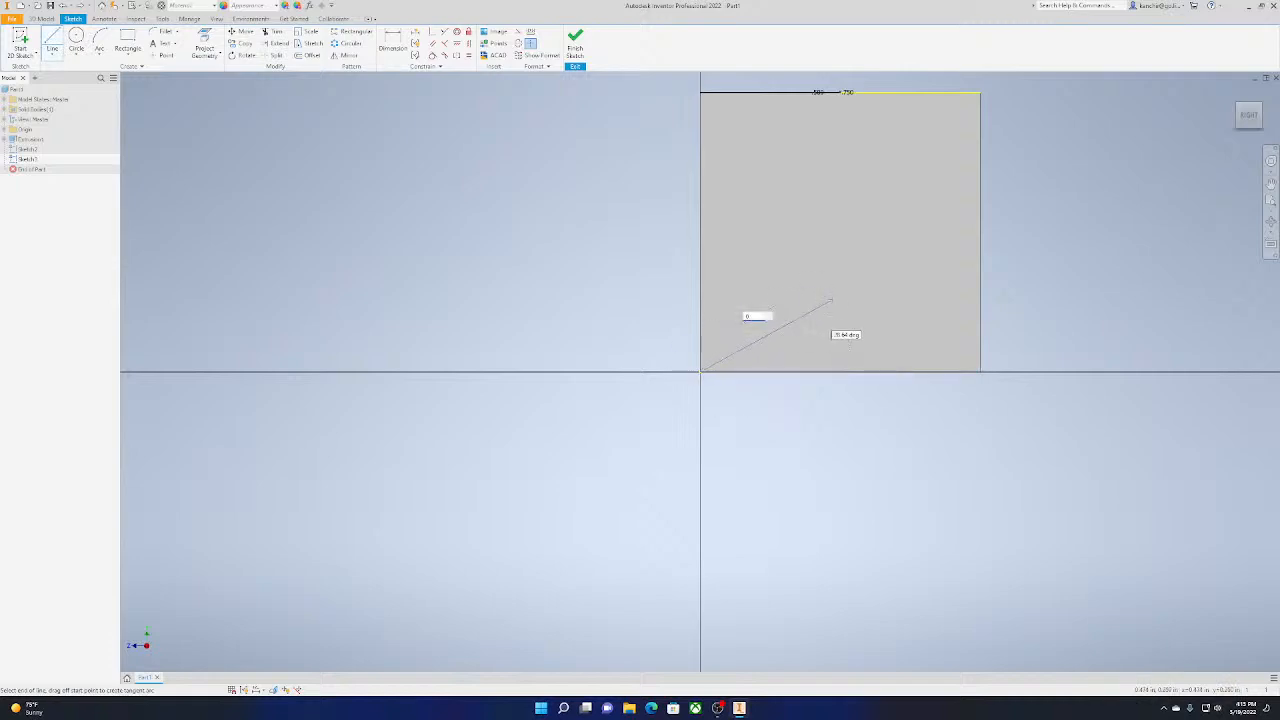
type(".5")
key("Tab")
type("0")
key("Return")
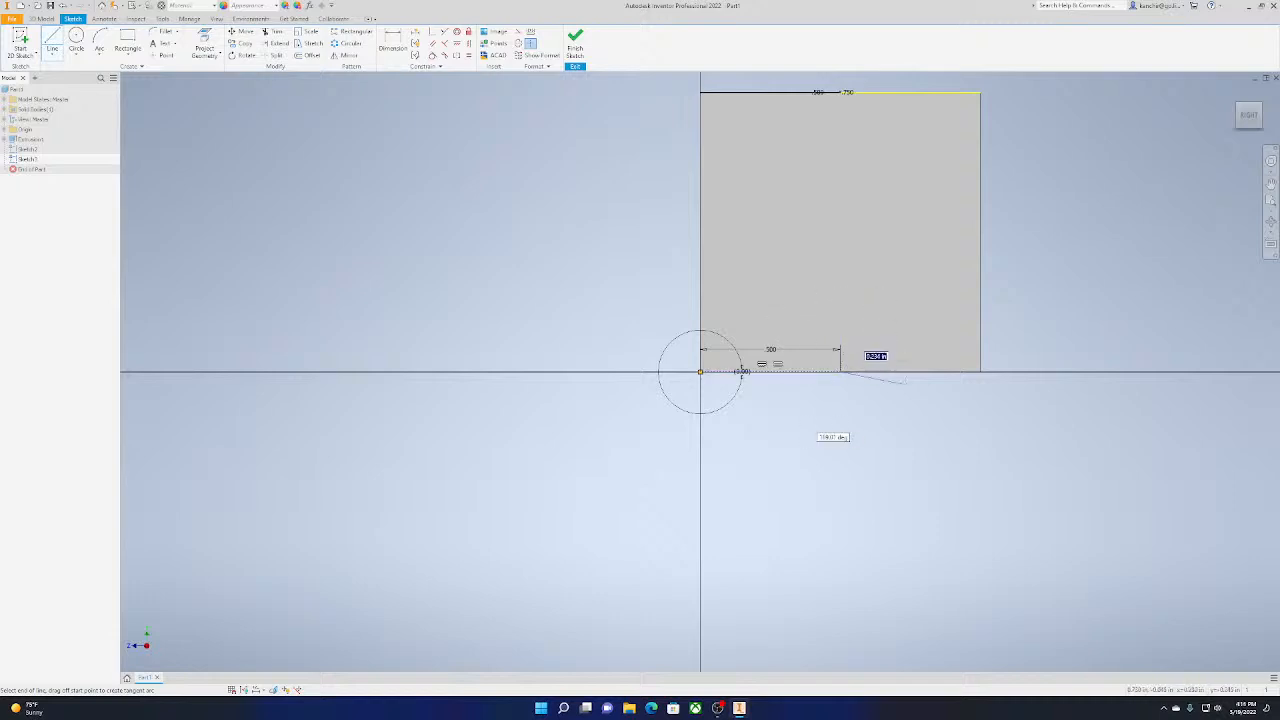
Continue with a 0.5 in line at 90 degrees from the lower edge's midpoint up to the right face's centre
middle_click_drag(737, 367, 658, 470)
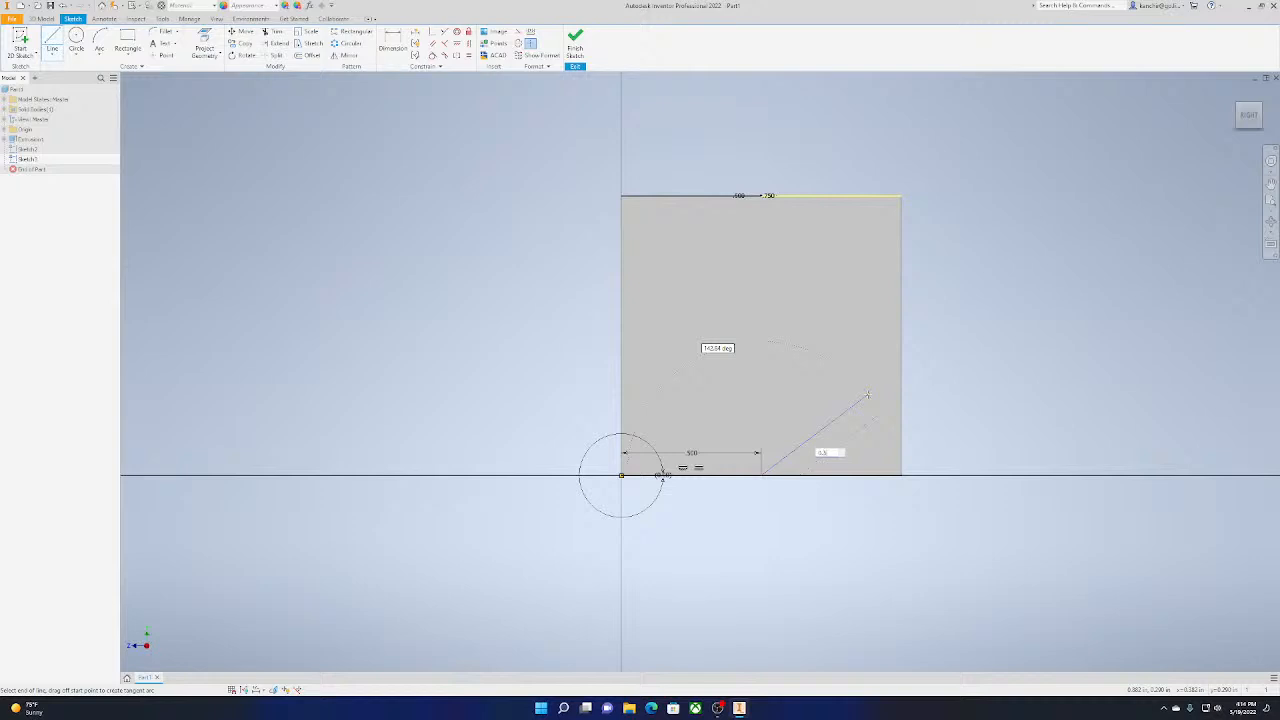
key("Tab")
type("90")
key("Return")
key("Escape")
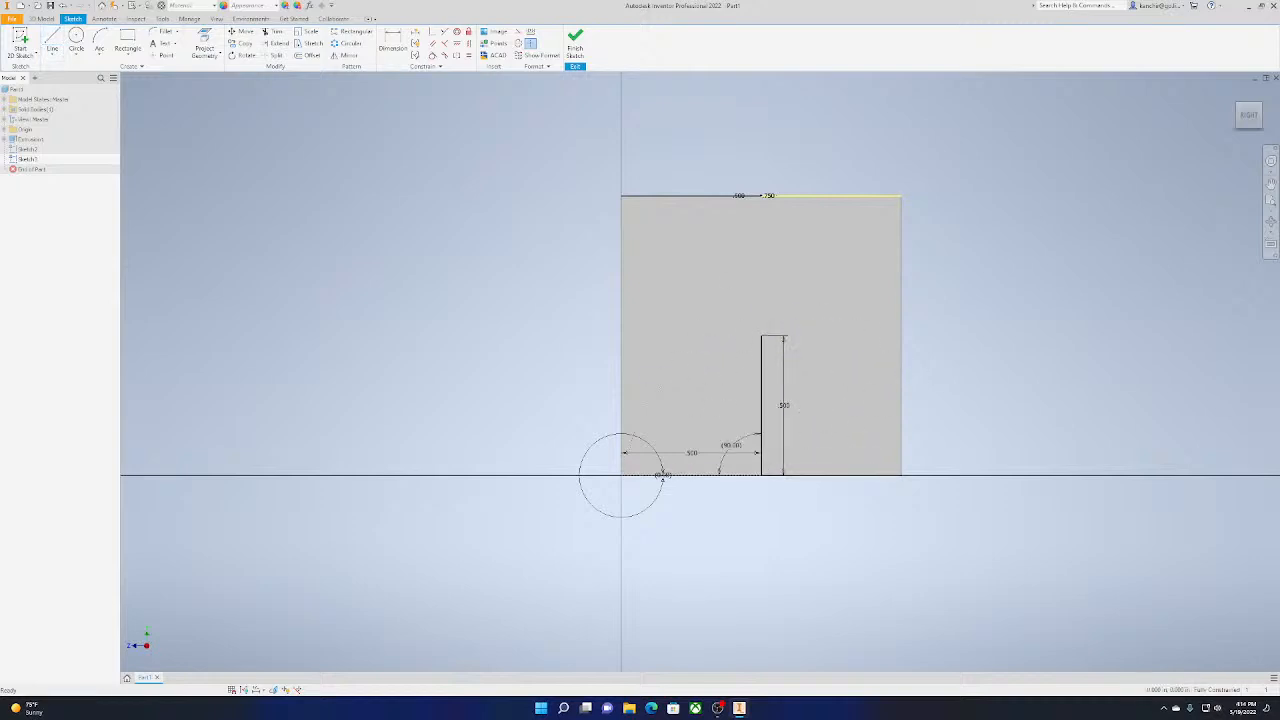
Draw a 0.75 in diameter circle centred on the upper end of the vertical line on the right face
left_click(76, 40)
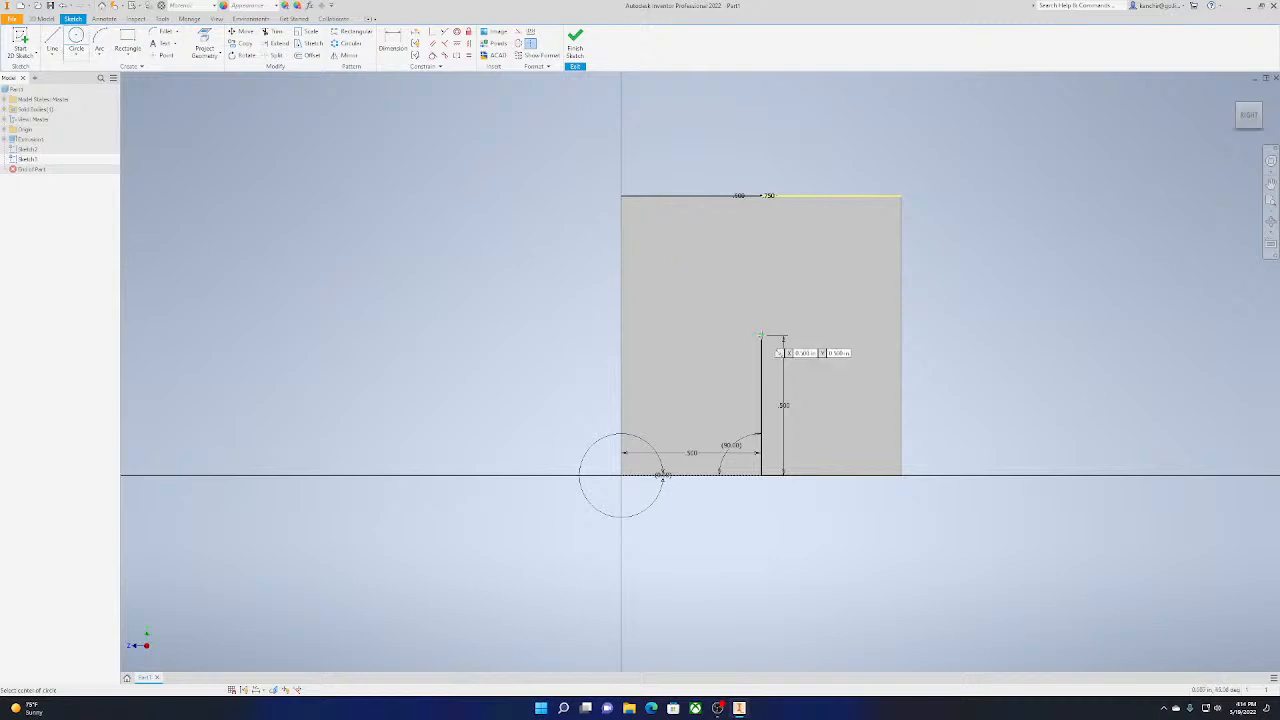
left_click(760, 336)
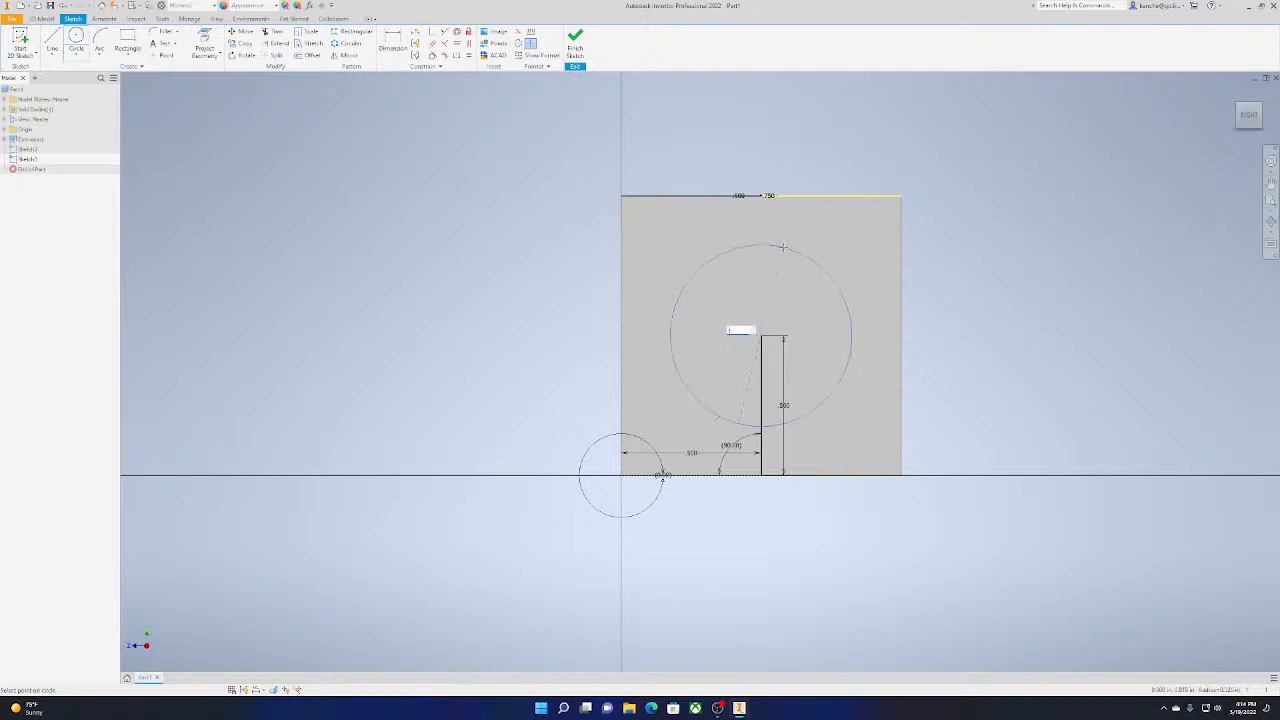
type("0.75")
key("Return")
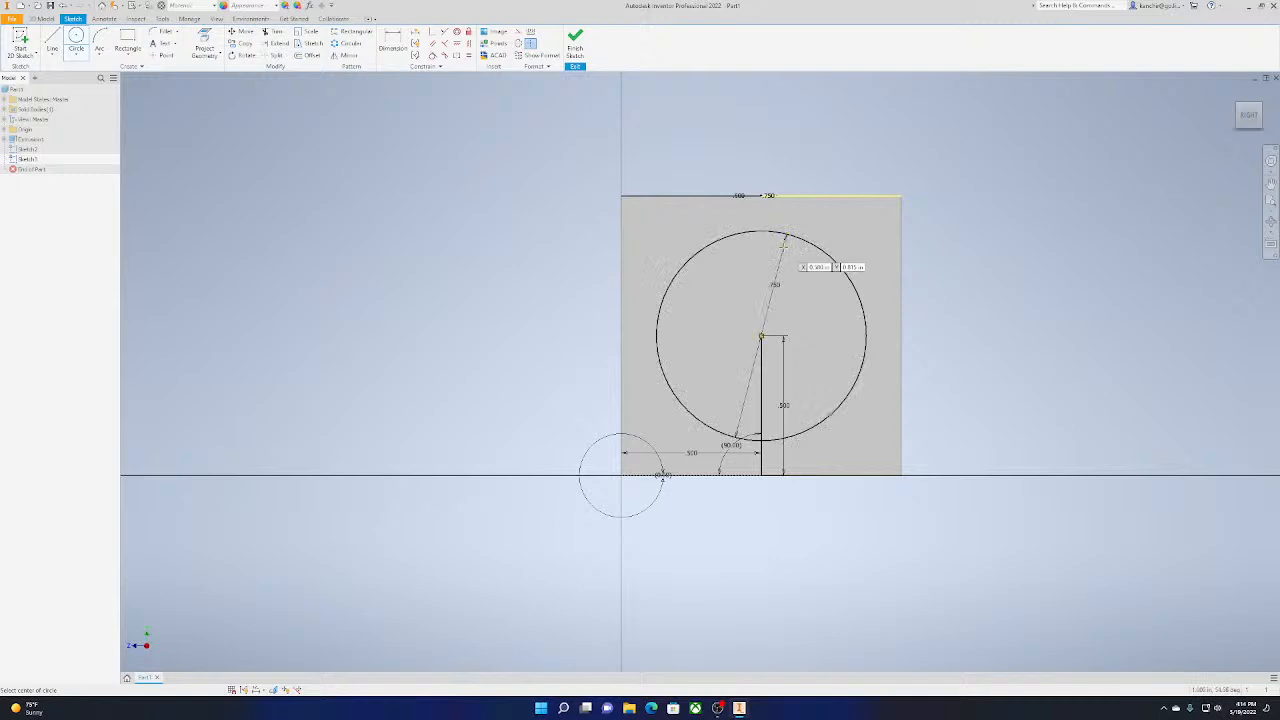
Finish the right-face sketch and start a 2D sketch on the cube's front face
left_click(576, 45)
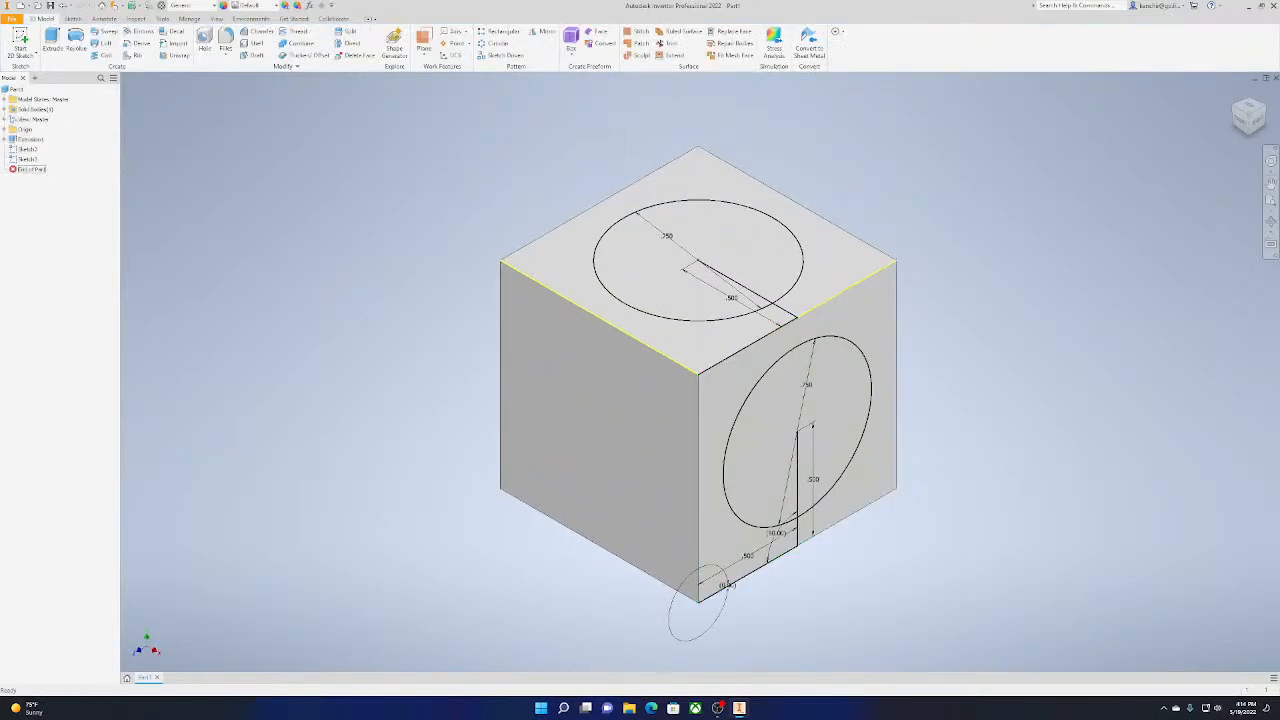
left_click(20, 40)
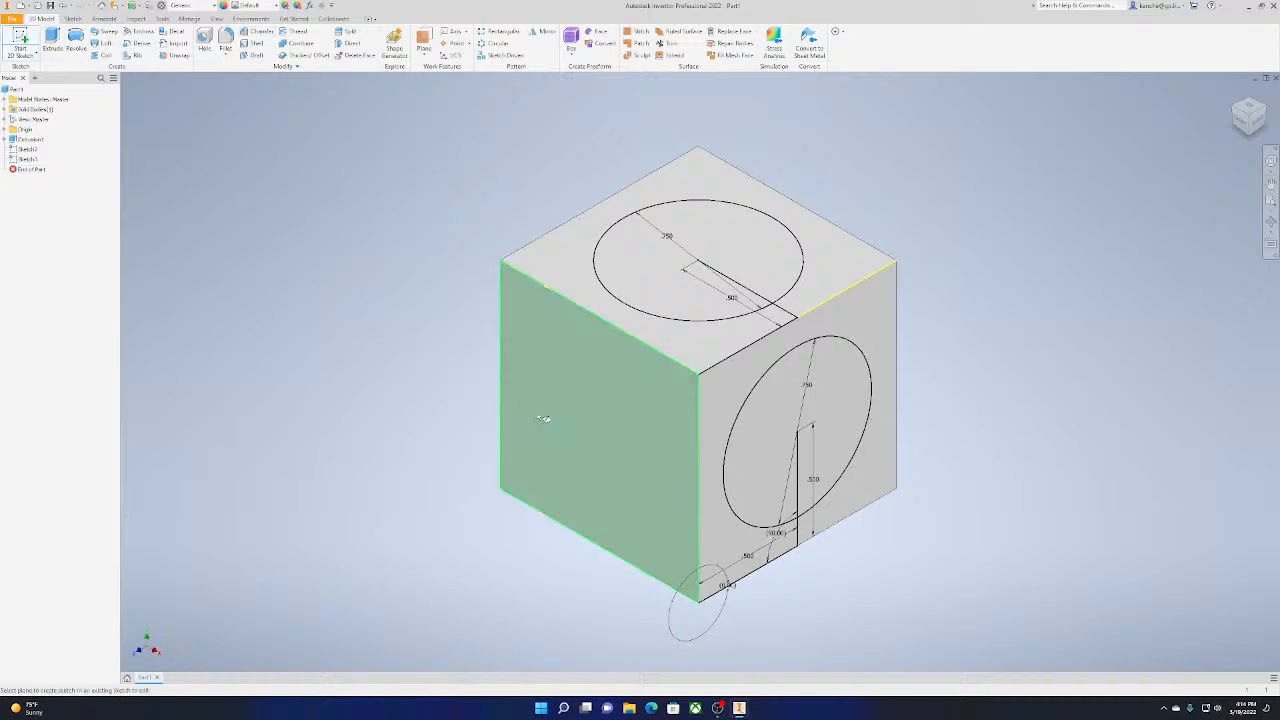
left_click(600, 340)
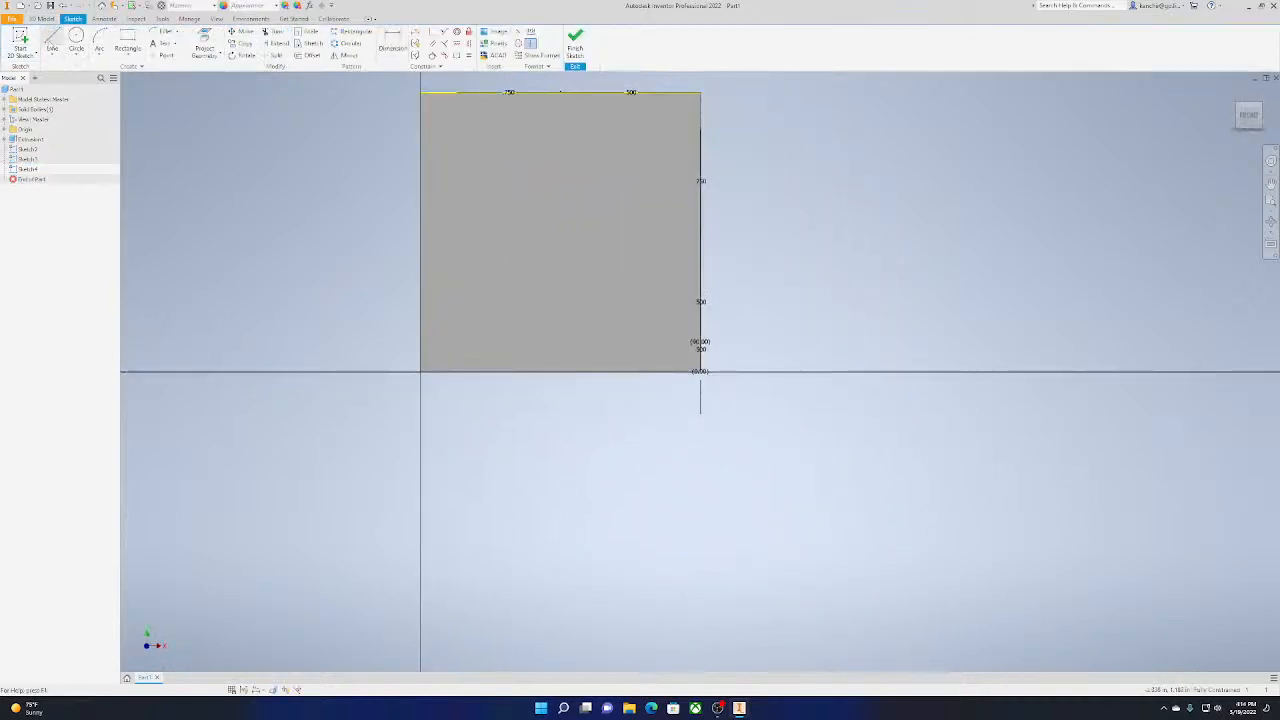
Draw a 0.5 in line from the origin corner to the front face's lower edge midpoint, discarding the extra segment to the opposite corner
left_click(52, 42)
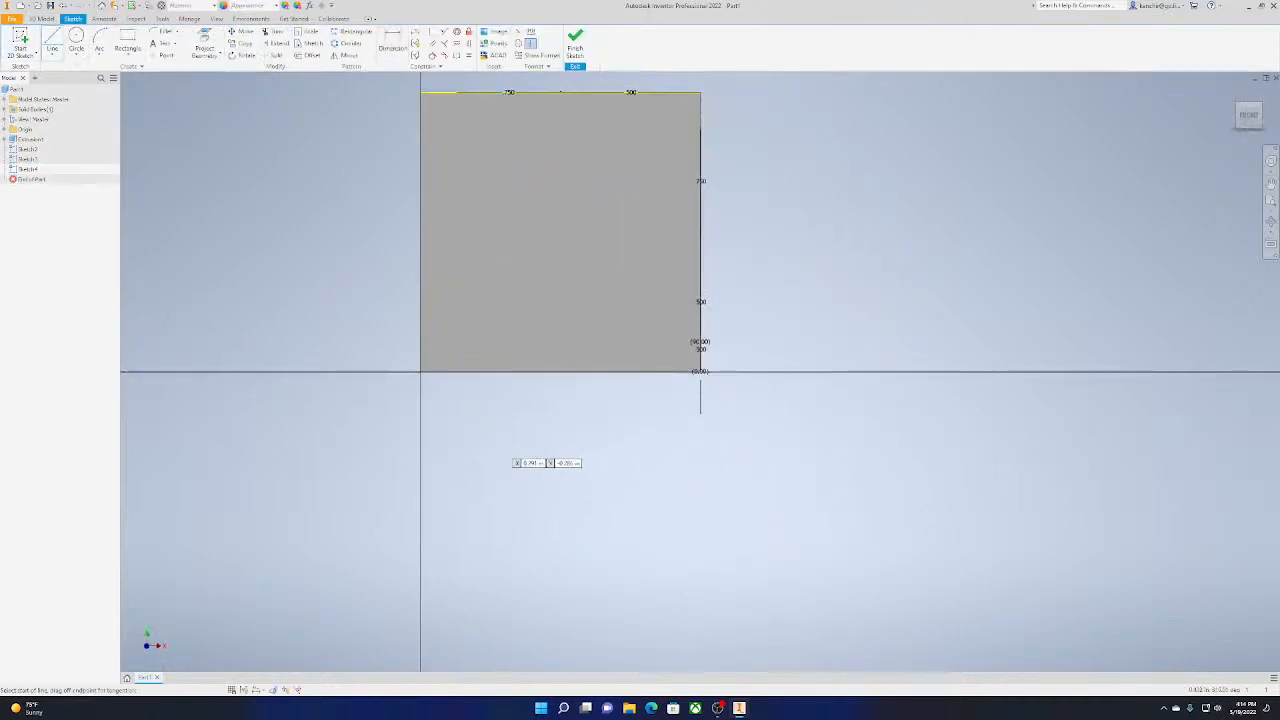
left_click(420, 371)
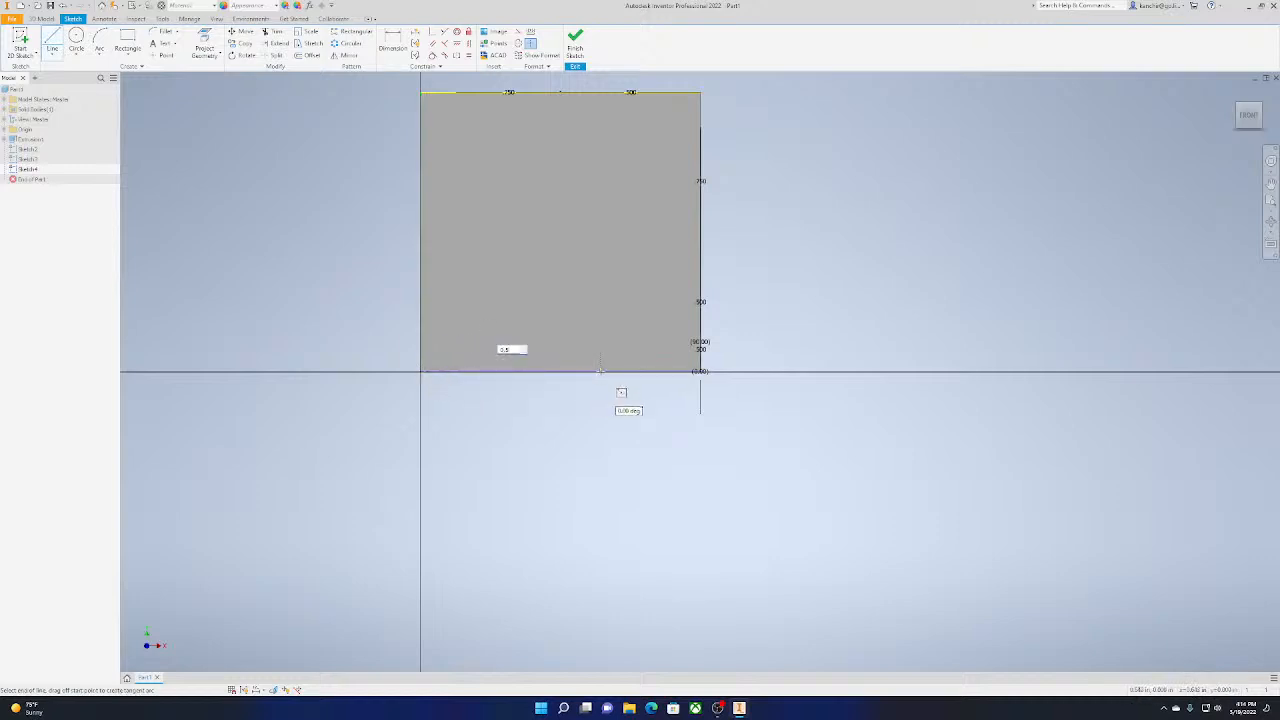
left_click(560, 371)
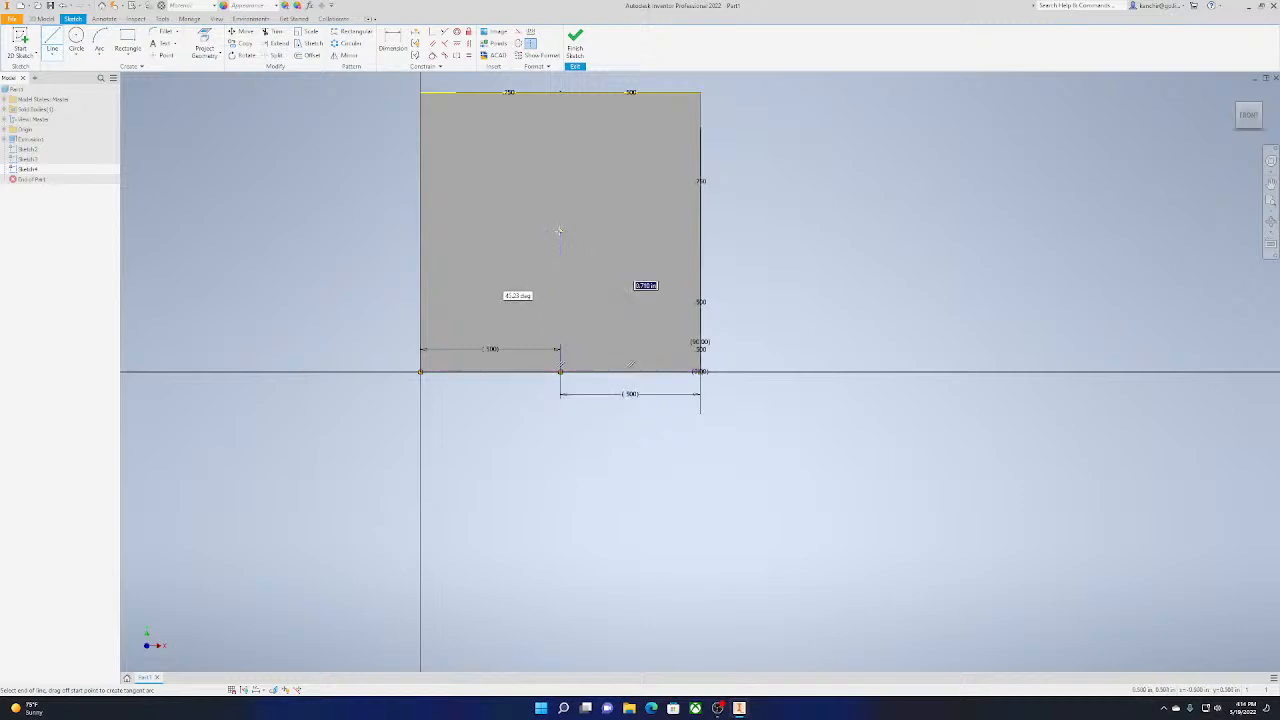
left_click(700, 371)
key("Escape")
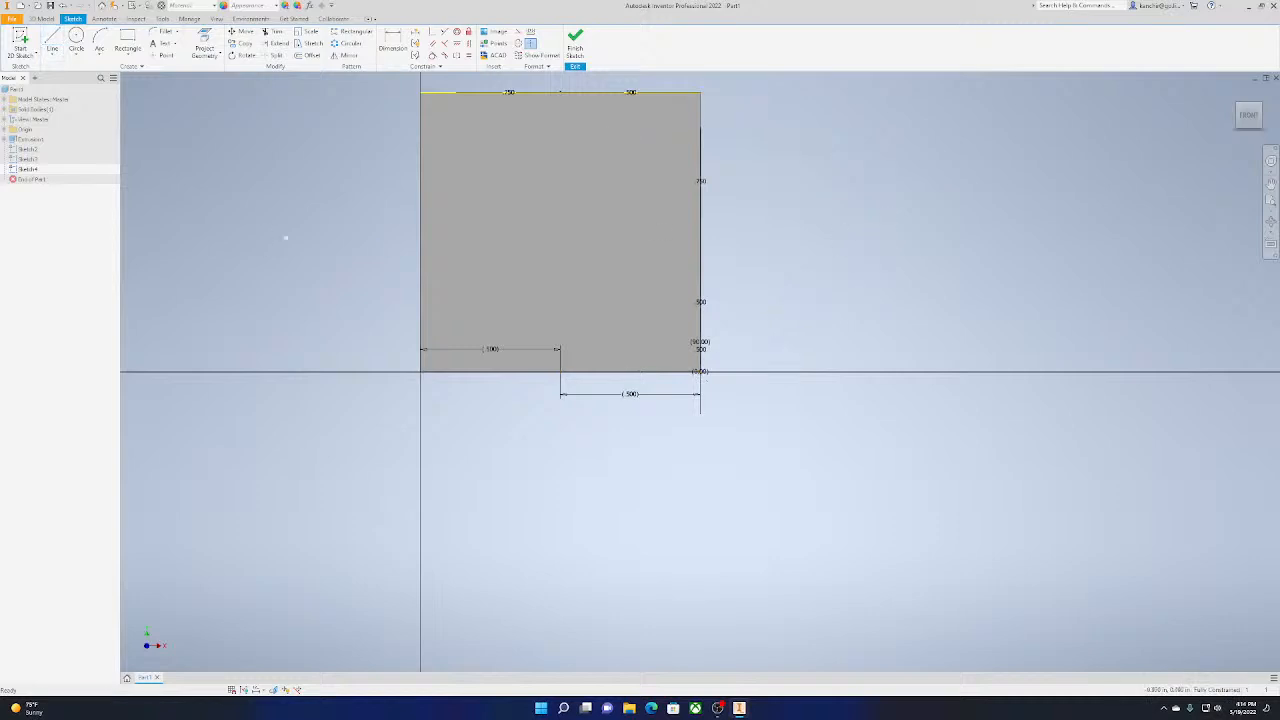
Draw a 0.5 in vertical line from the lower edge's midpoint up to the front face's centre
left_click(54, 38)
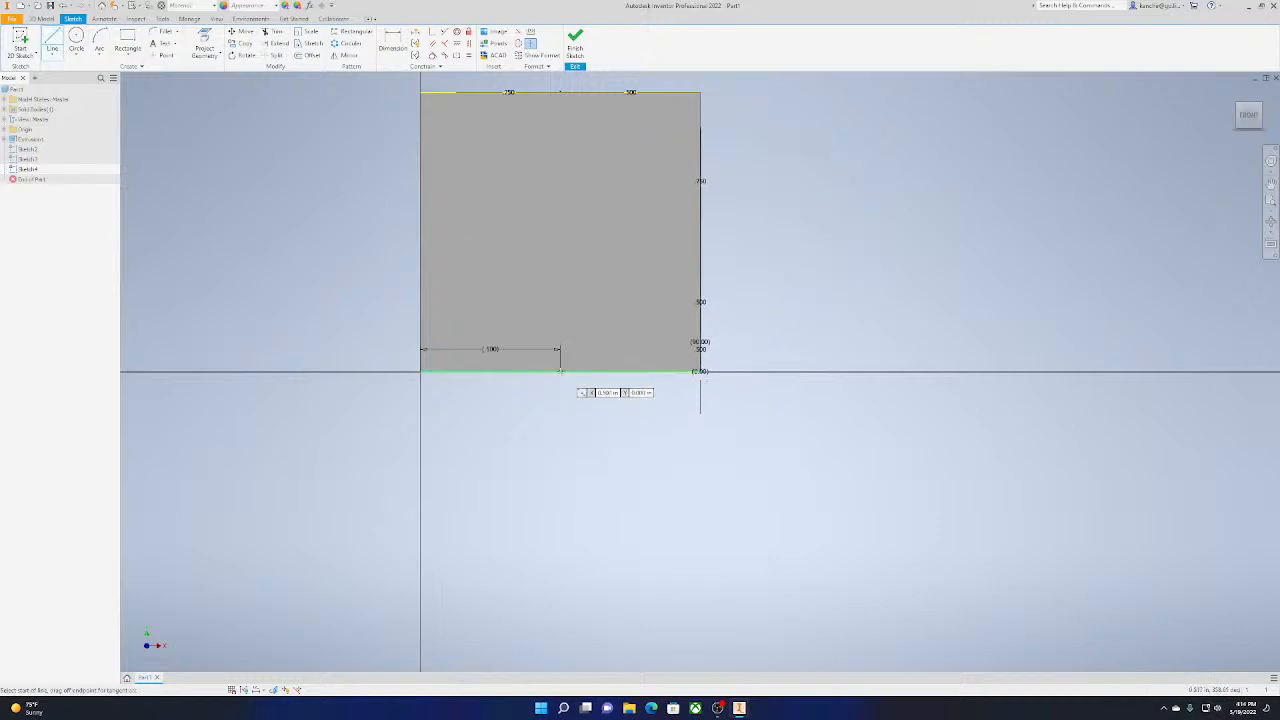
left_click(560, 371)
key("Escape")
key("l")
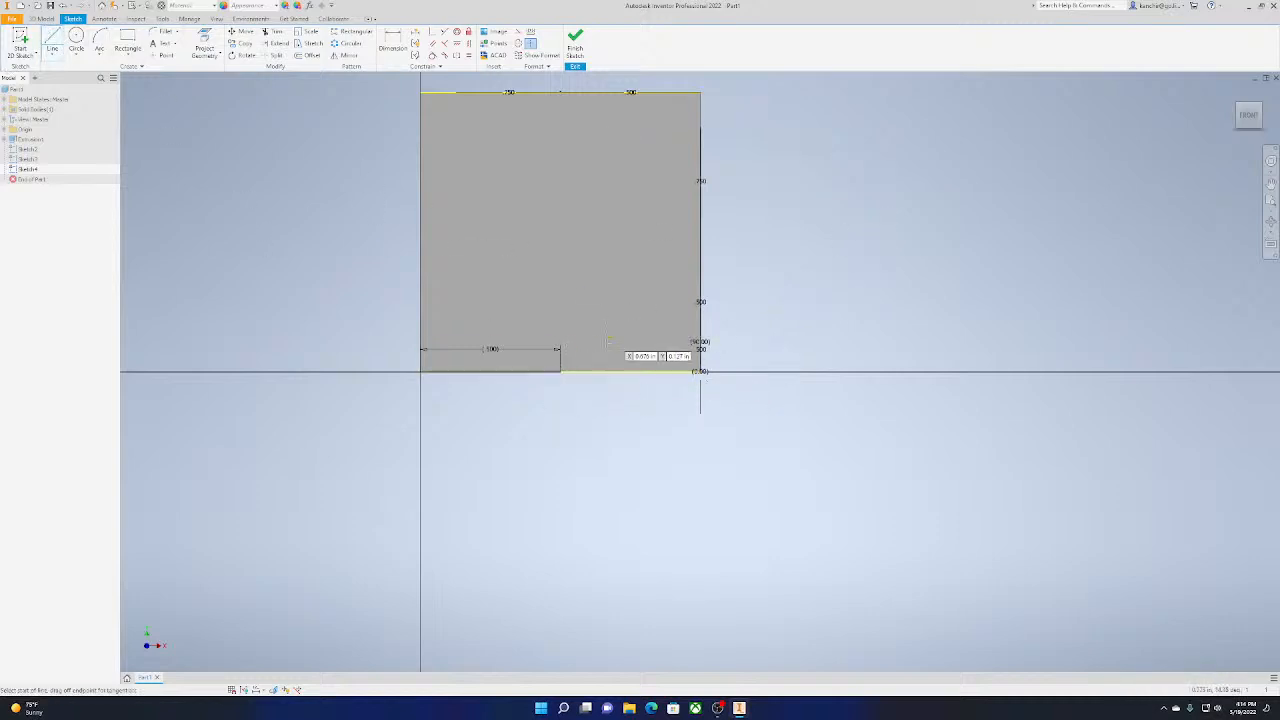
left_click(560, 371)
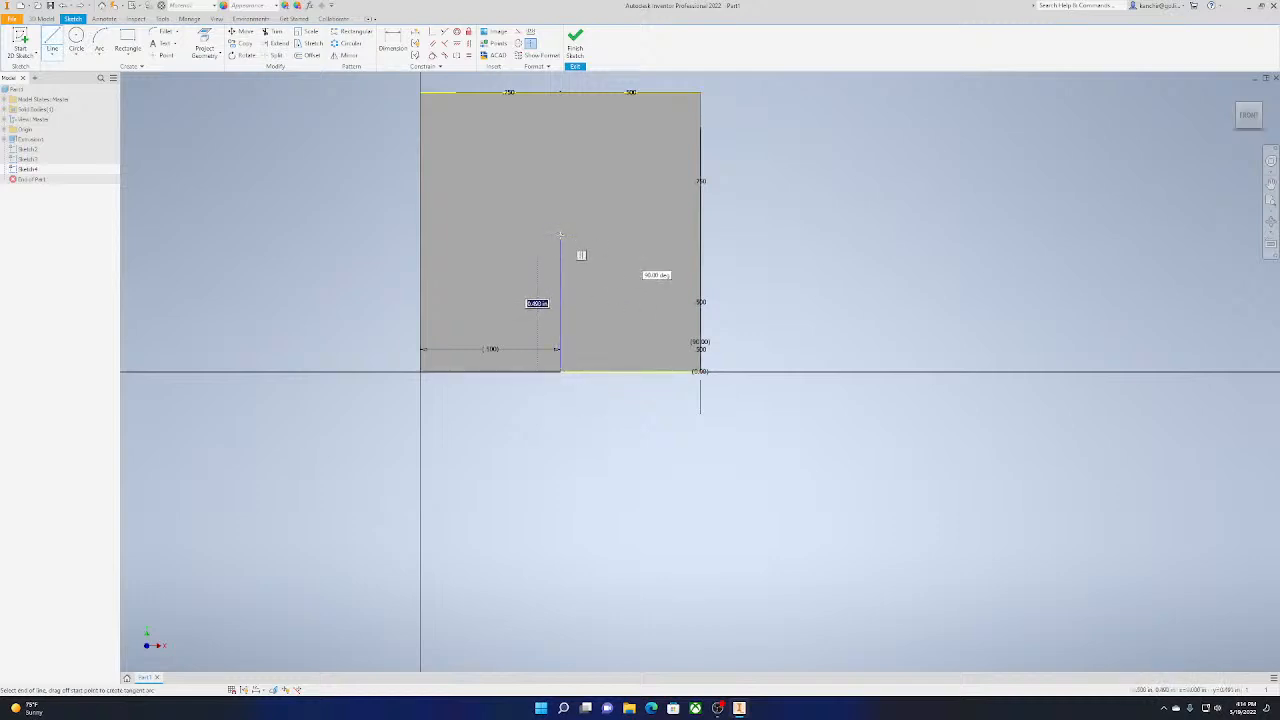
type("0.5")
key("Tab")
key("Return")
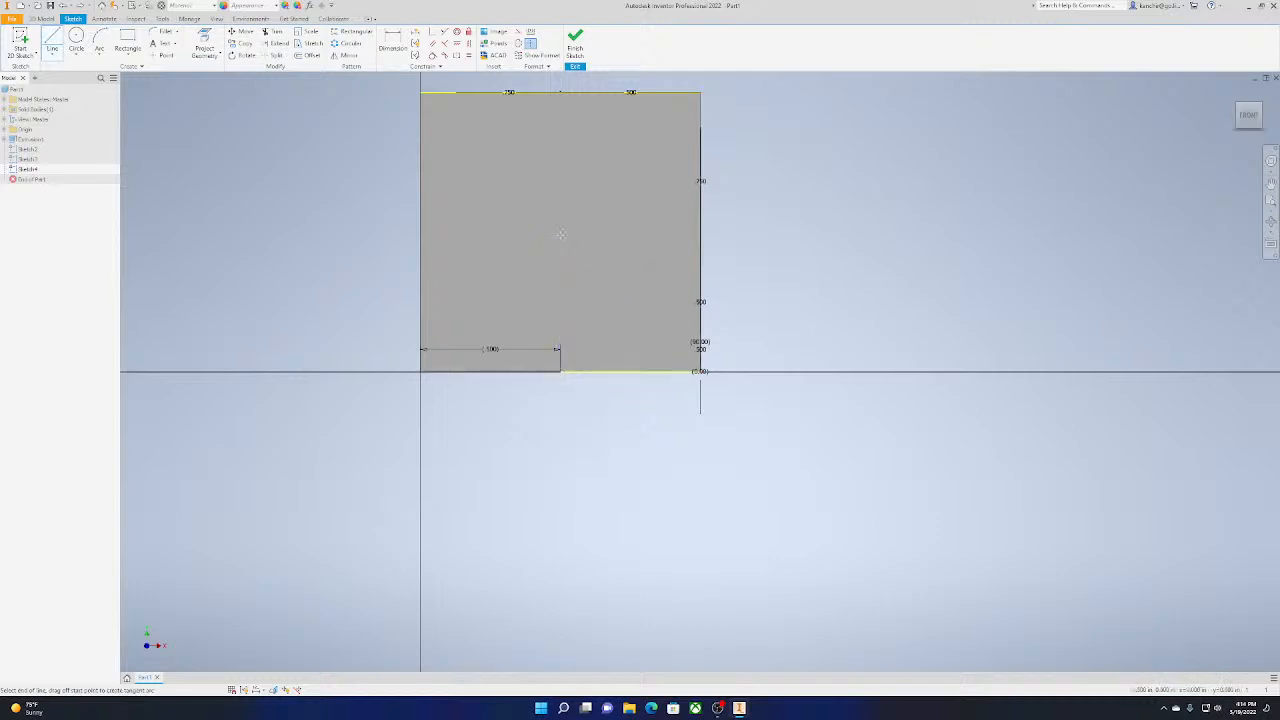
key("Escape")
Draw a 0.75 in diameter circle centred on the vertical line's upper end on the front face and finish the sketch
left_click(76, 38)
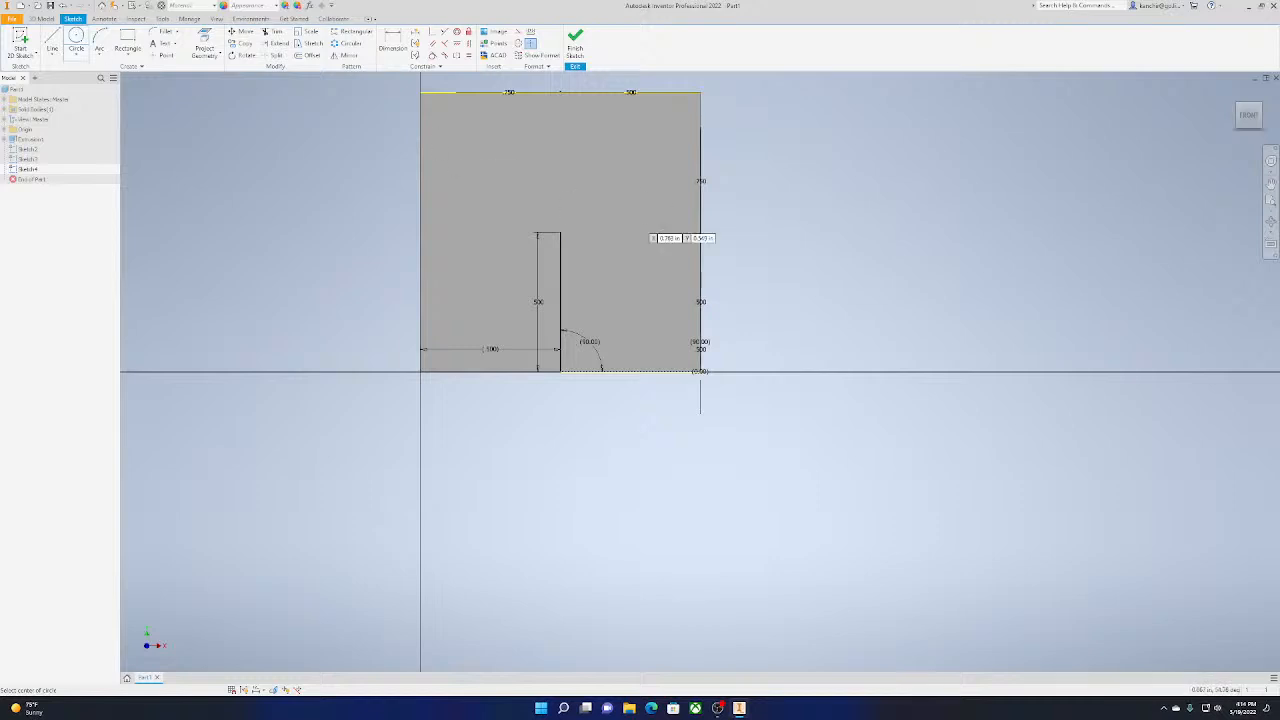
left_click(561, 233)
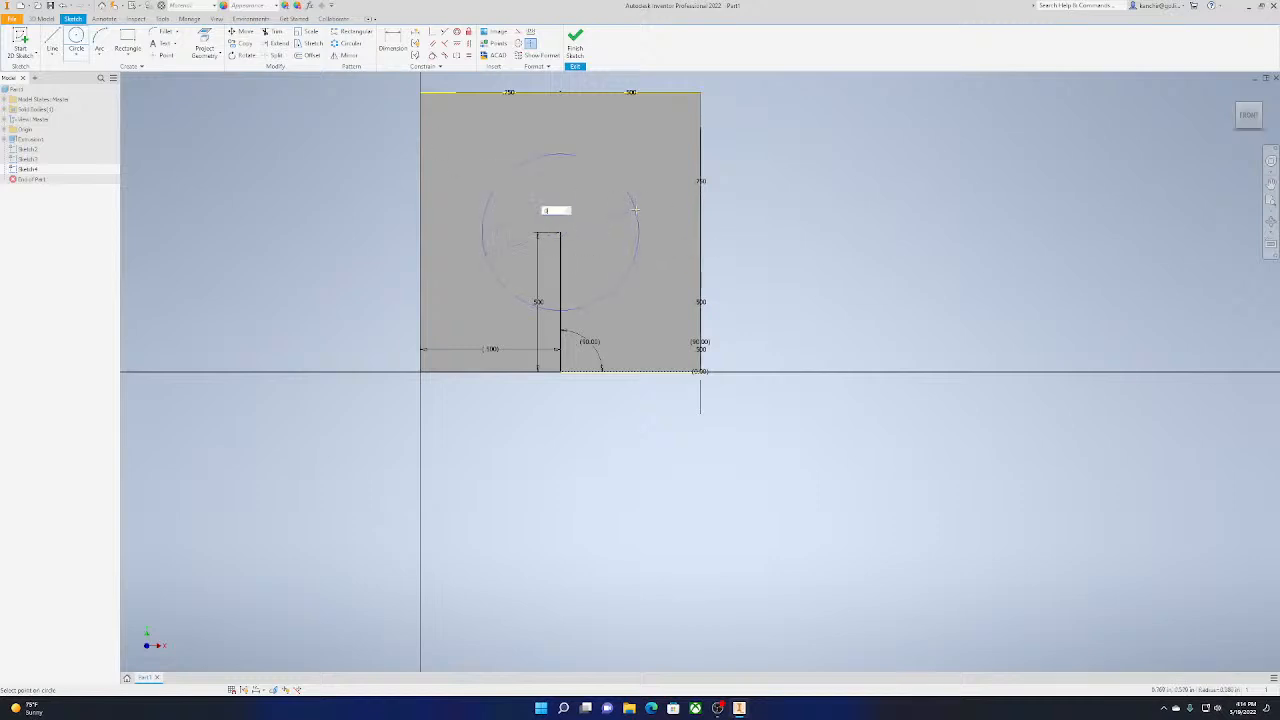
type("0.75")
key("Return")
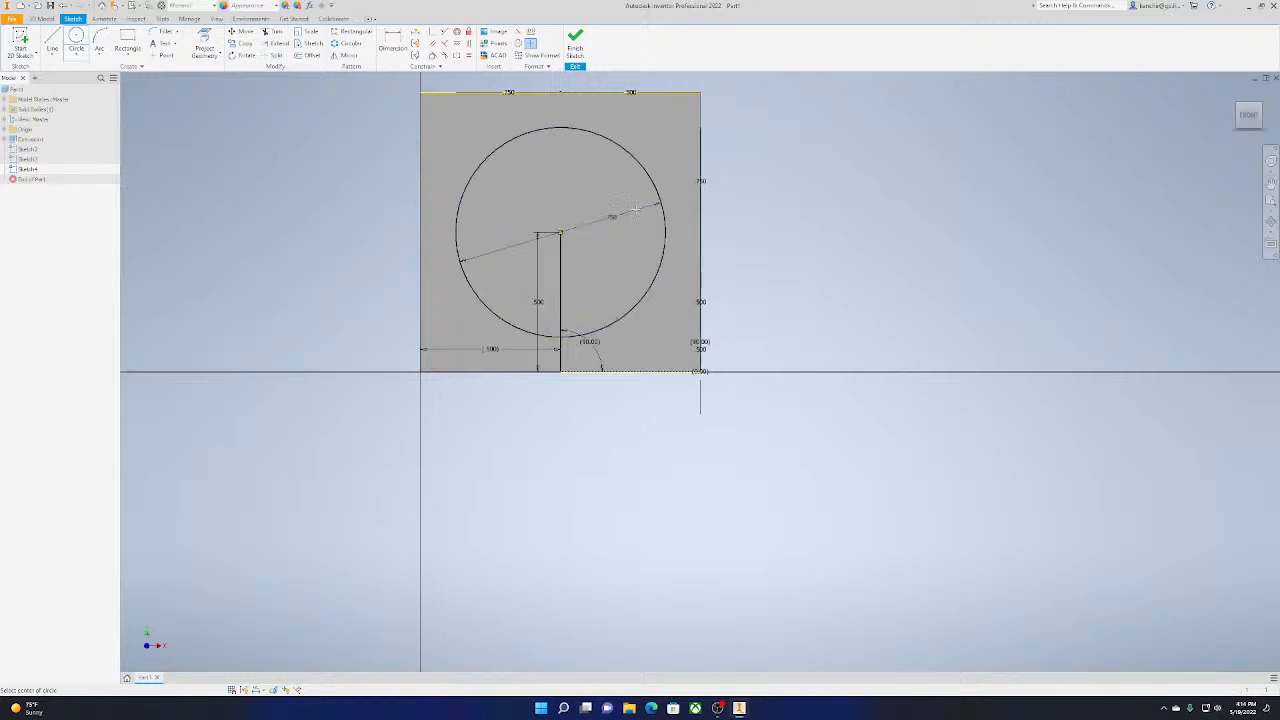
left_click(575, 47)
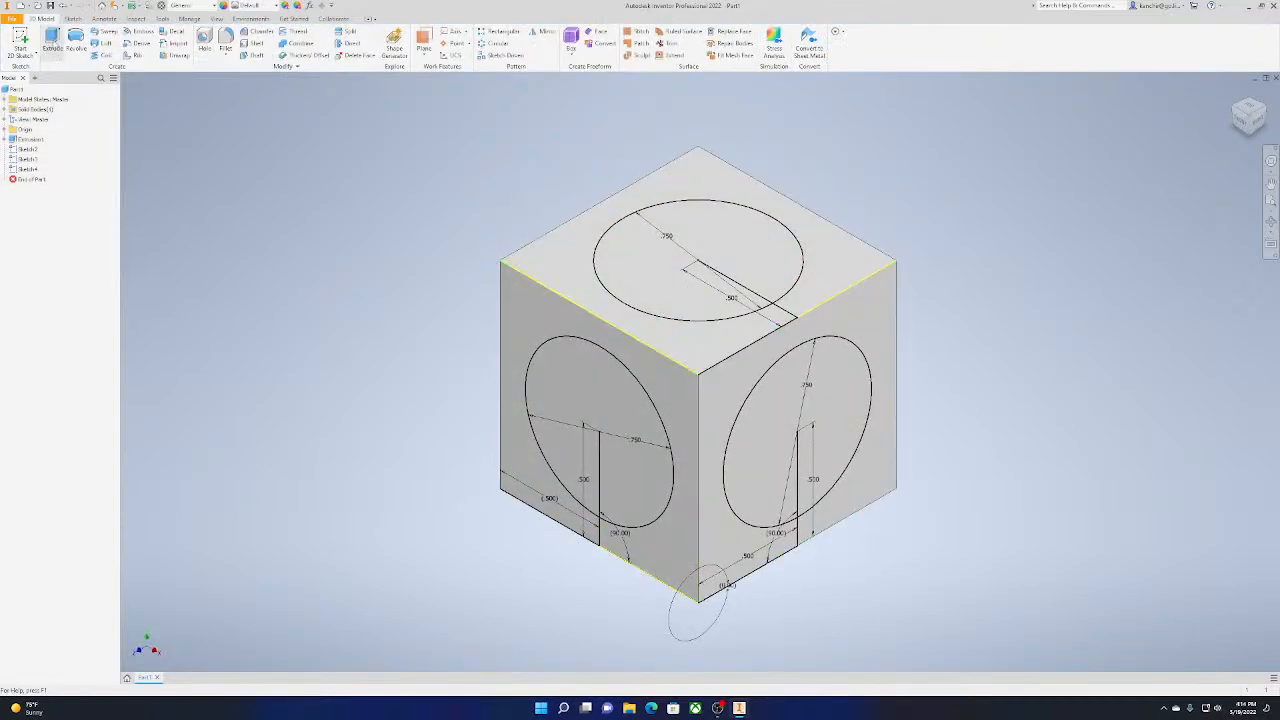
Extrude the top-face circle in the flipped direction as a cut about 1 in deep through the cube
left_click(53, 42)
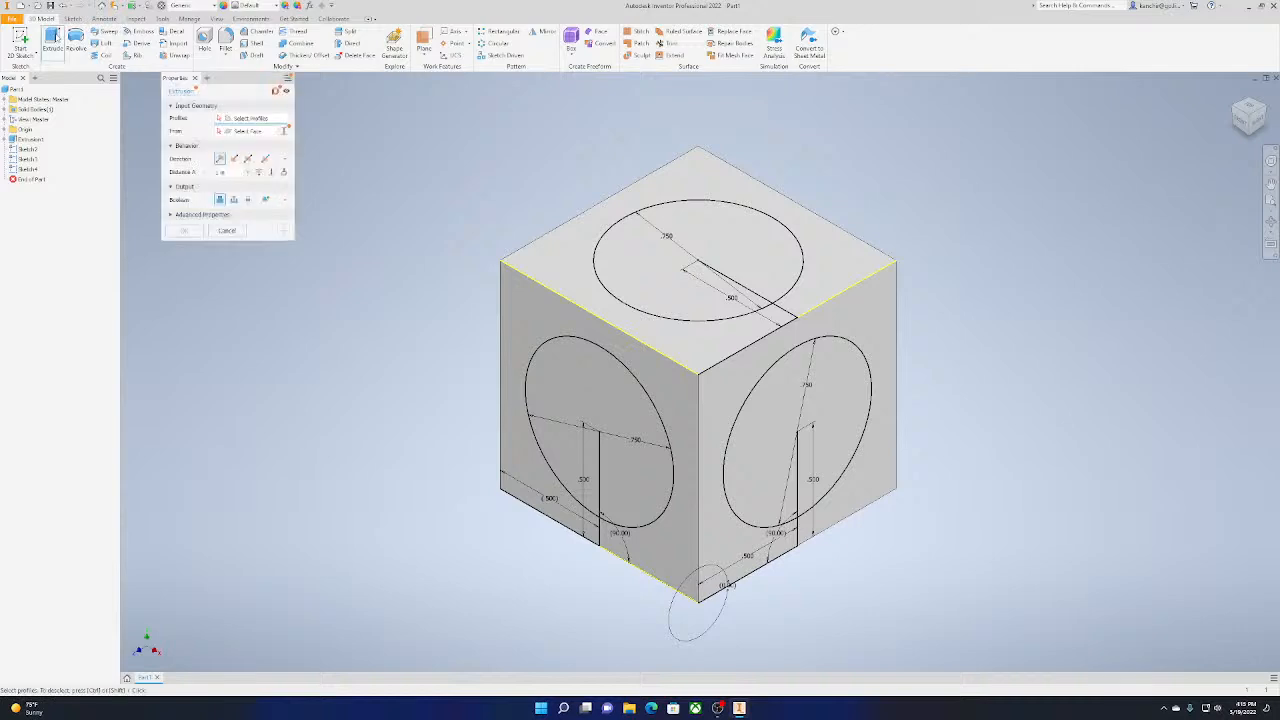
left_click(759, 240)
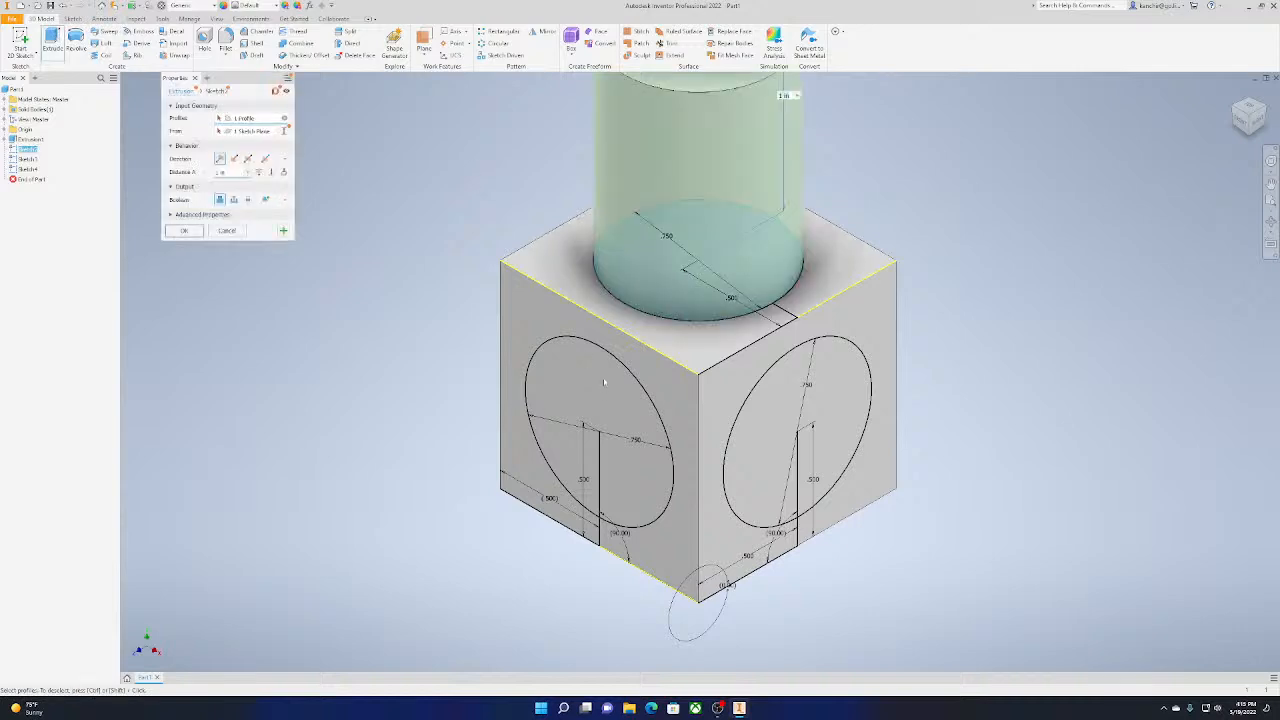
scroll(623, 297, "down", 4)
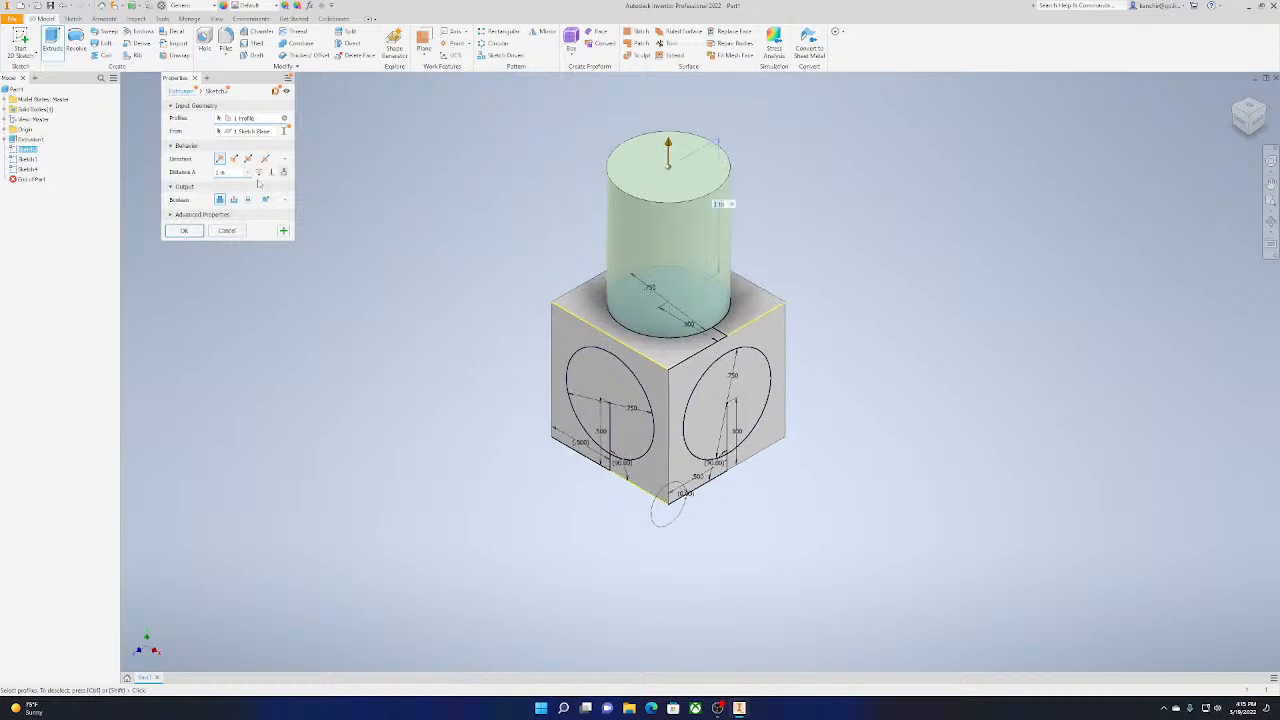
left_click(233, 159)
mouse_move(660, 384)
middle_mouse_down("shift")
mouse_move(650, 450)
mouse_move(560, 460)
mouse_move(590, 420)
mouse_move(650, 385)
mouse_move(665, 450)
mouse_move(780, 440)
mouse_move(785, 455)
mouse_move(714, 486)
mouse_move(694, 471)
mouse_move(765, 460)
middle_mouse_up("shift")
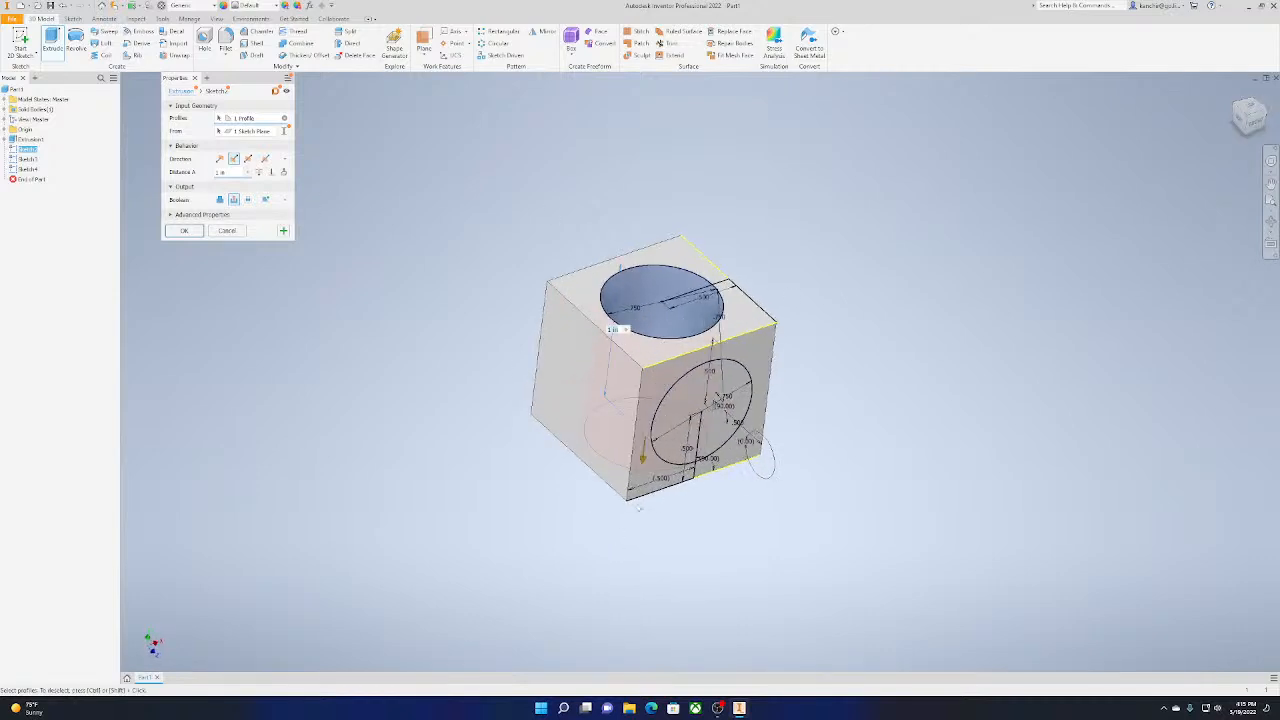
left_click_drag(645, 463, 665, 272)
left_click_drag(701, 334, 669, 468)
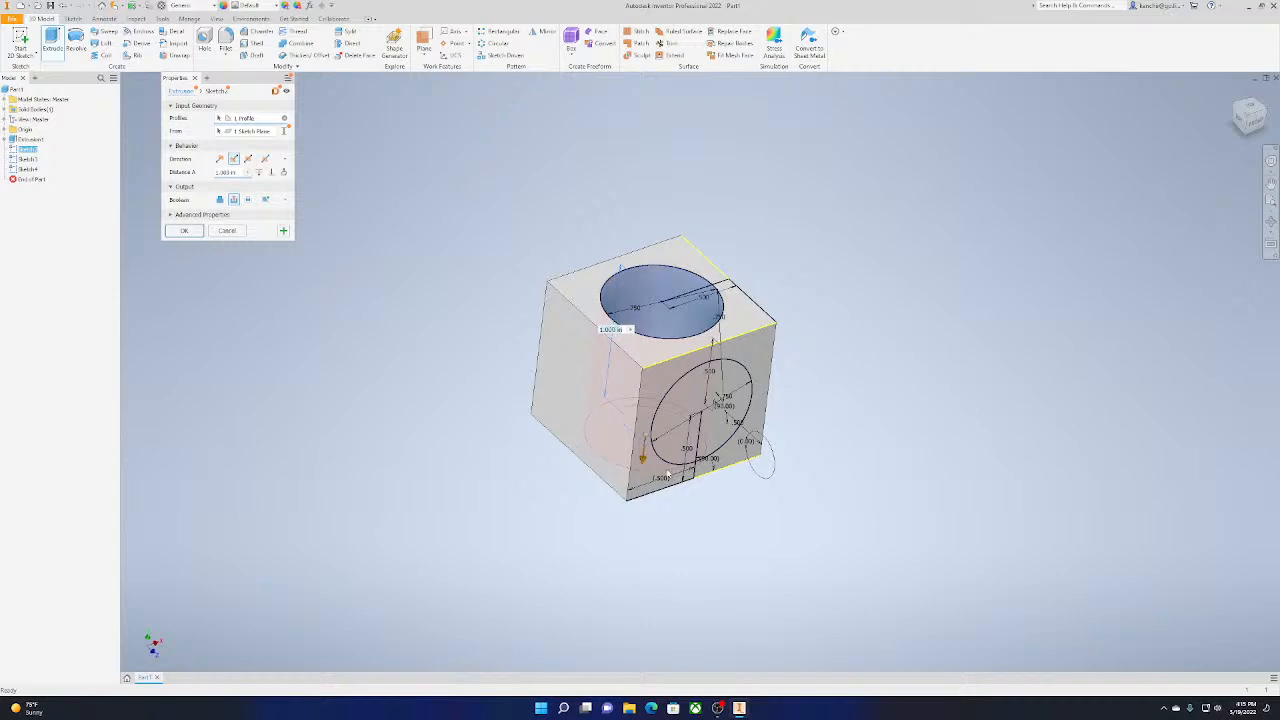
left_click(1256, 122)
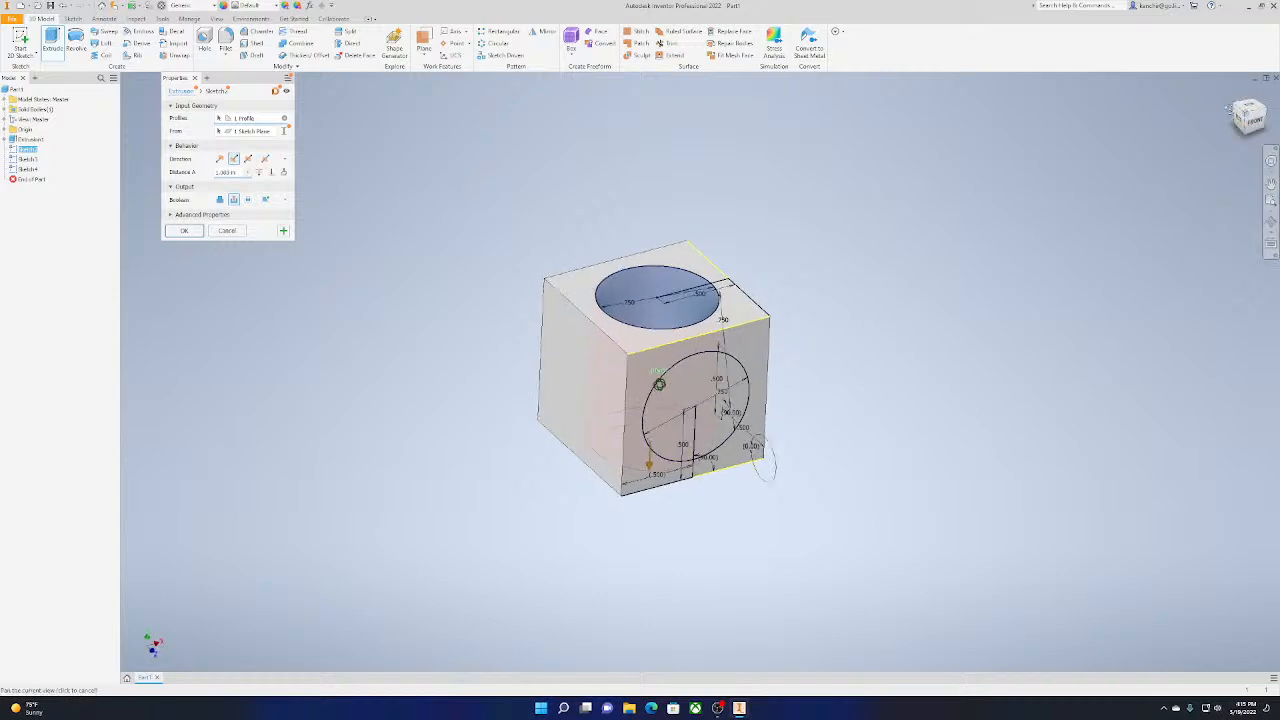
middle_click_drag(659, 384, 655, 384, "shift")
left_click(184, 231)
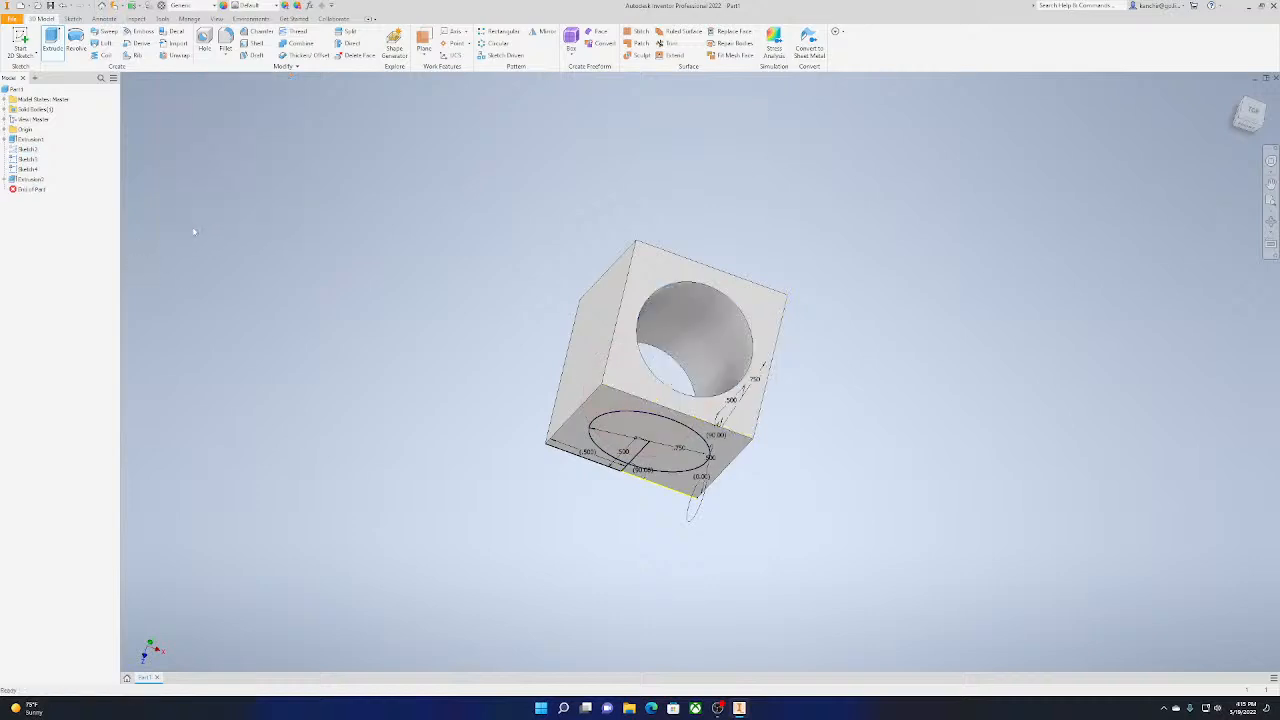
Extrude the right-face circle inward as a cut about 2.06 in deep, passing through the whole cube
middle_click_drag(655, 384, 660, 381, "shift")
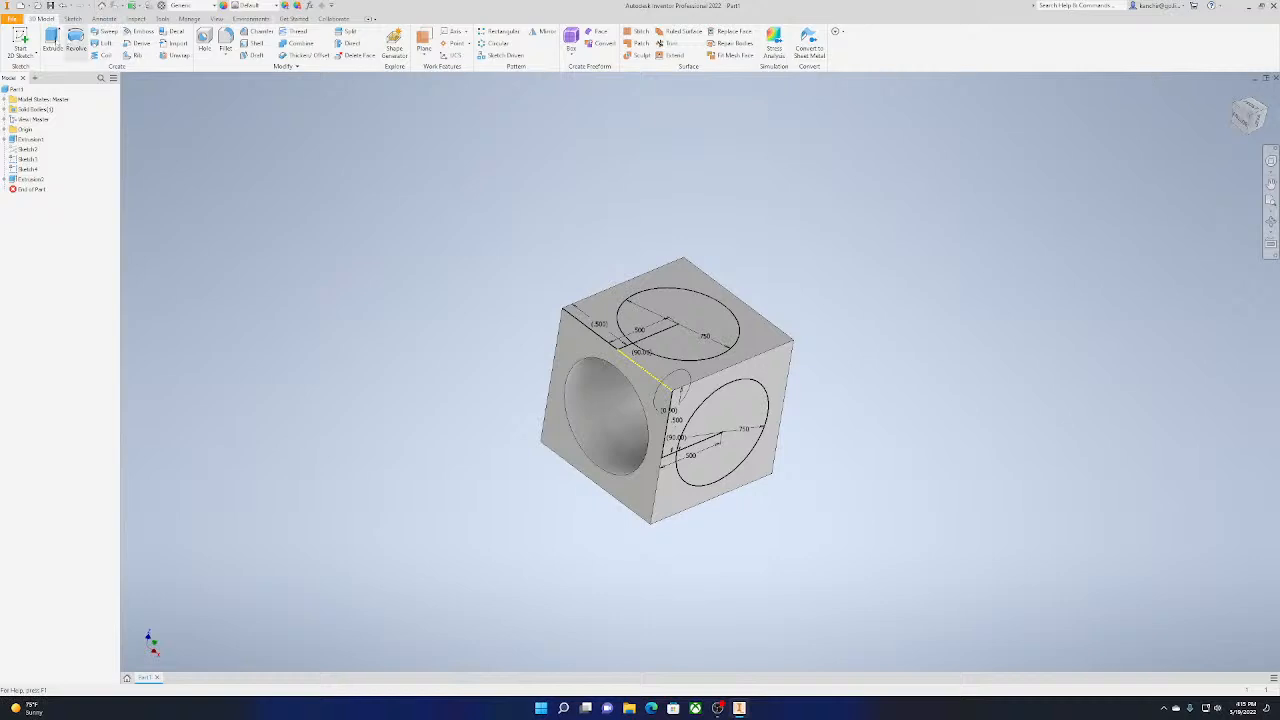
left_click(52, 42)
left_click(712, 411)
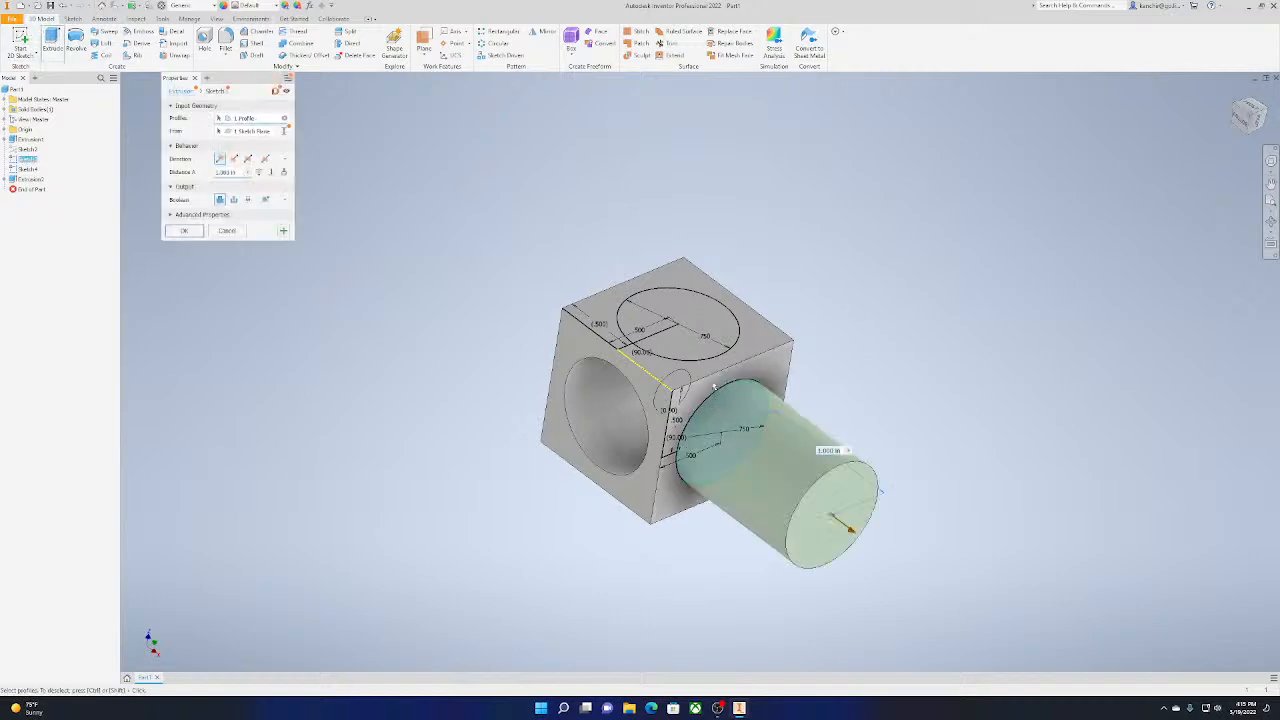
left_click_drag(850, 530, 551, 232)
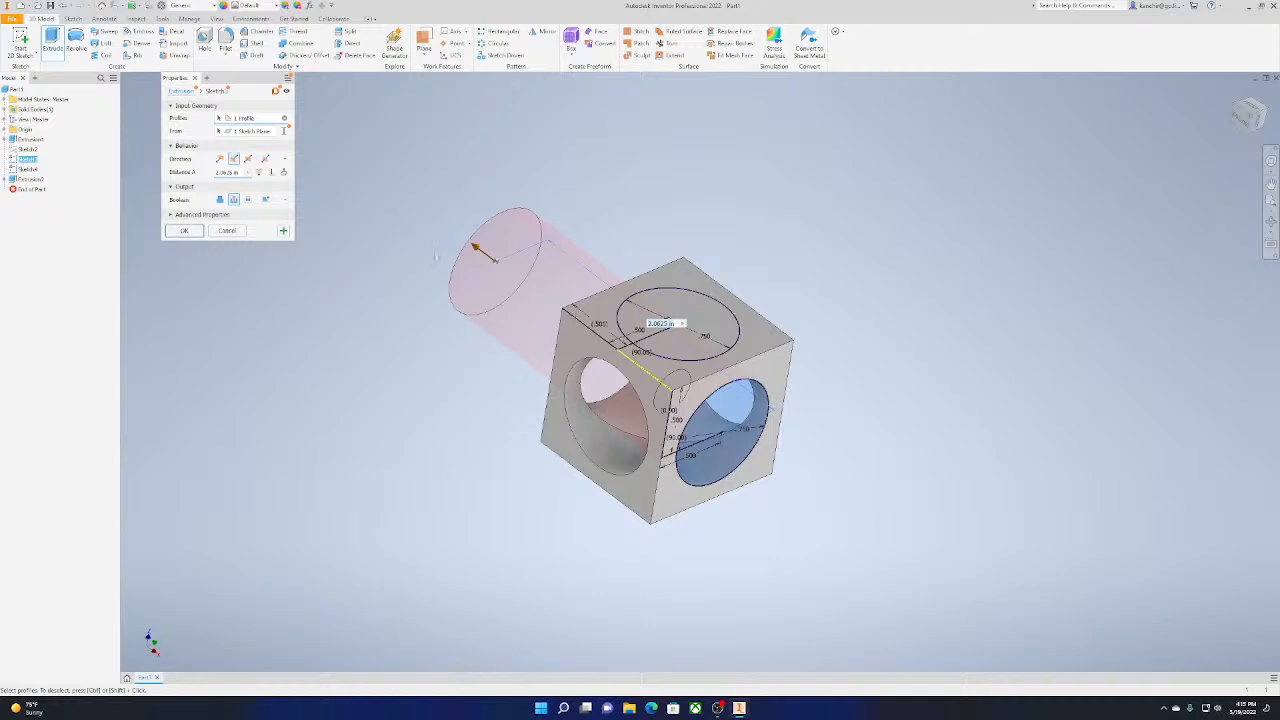
left_click(184, 230)
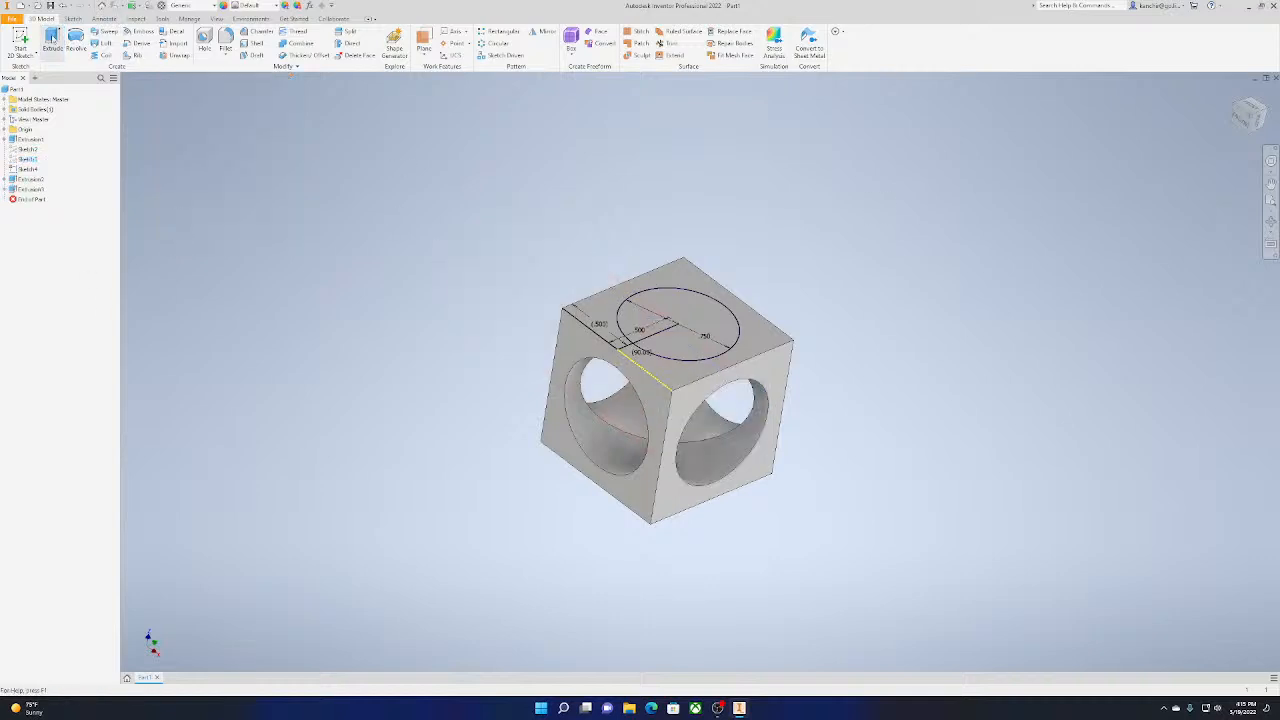
Extrude the front-face circle inward as a cut about 1.31 in deep, passing through the whole cube
left_click(51, 42)
scroll(700, 175, "up", 4)
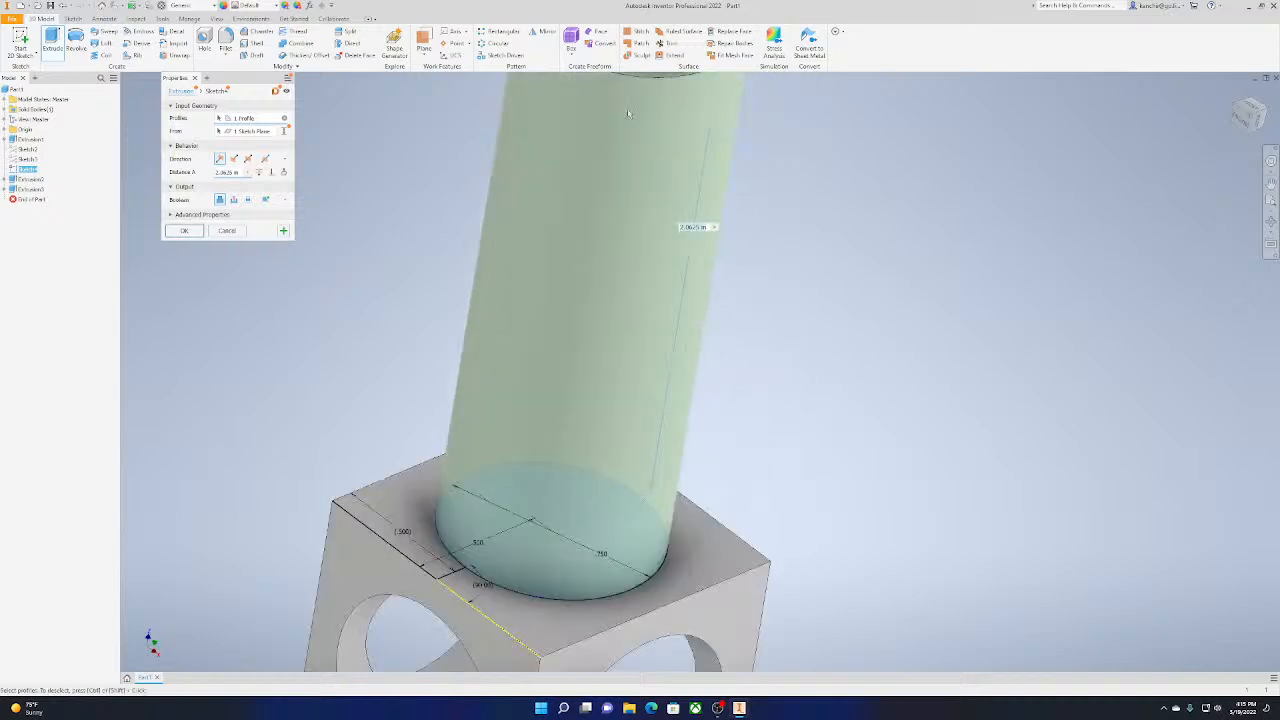
scroll(657, 129, "down", 5)
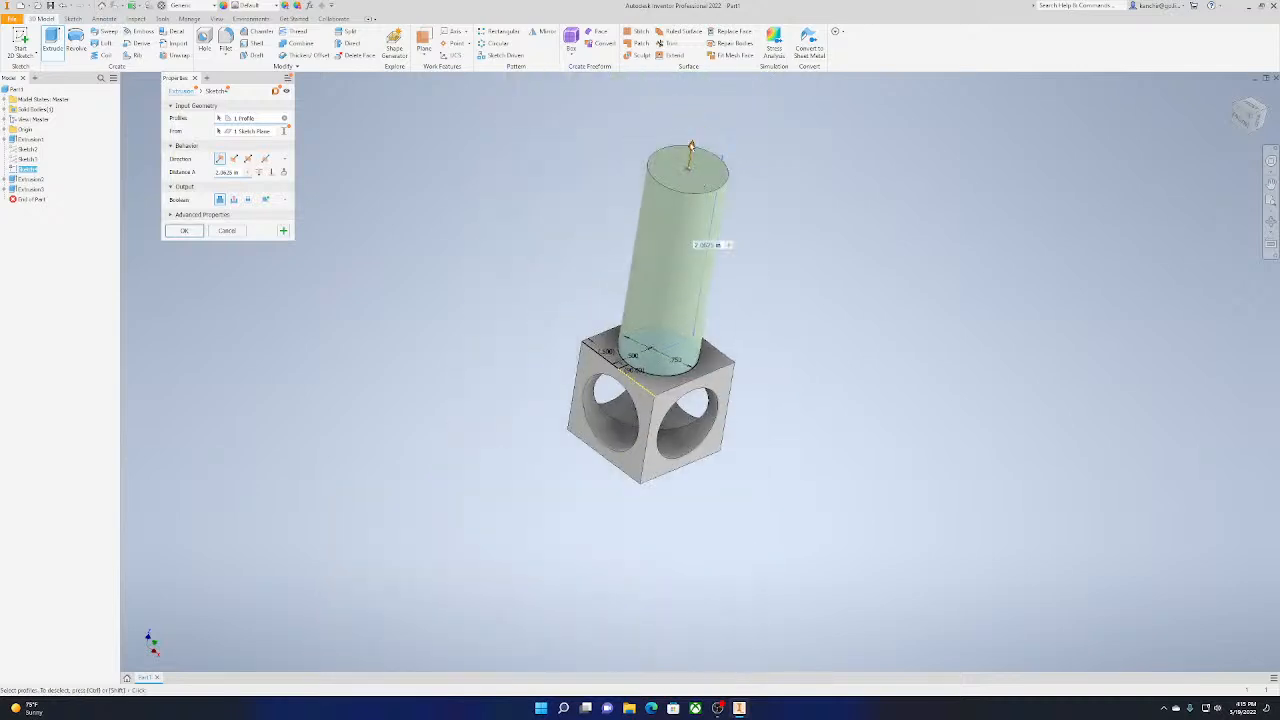
left_click(667, 362)
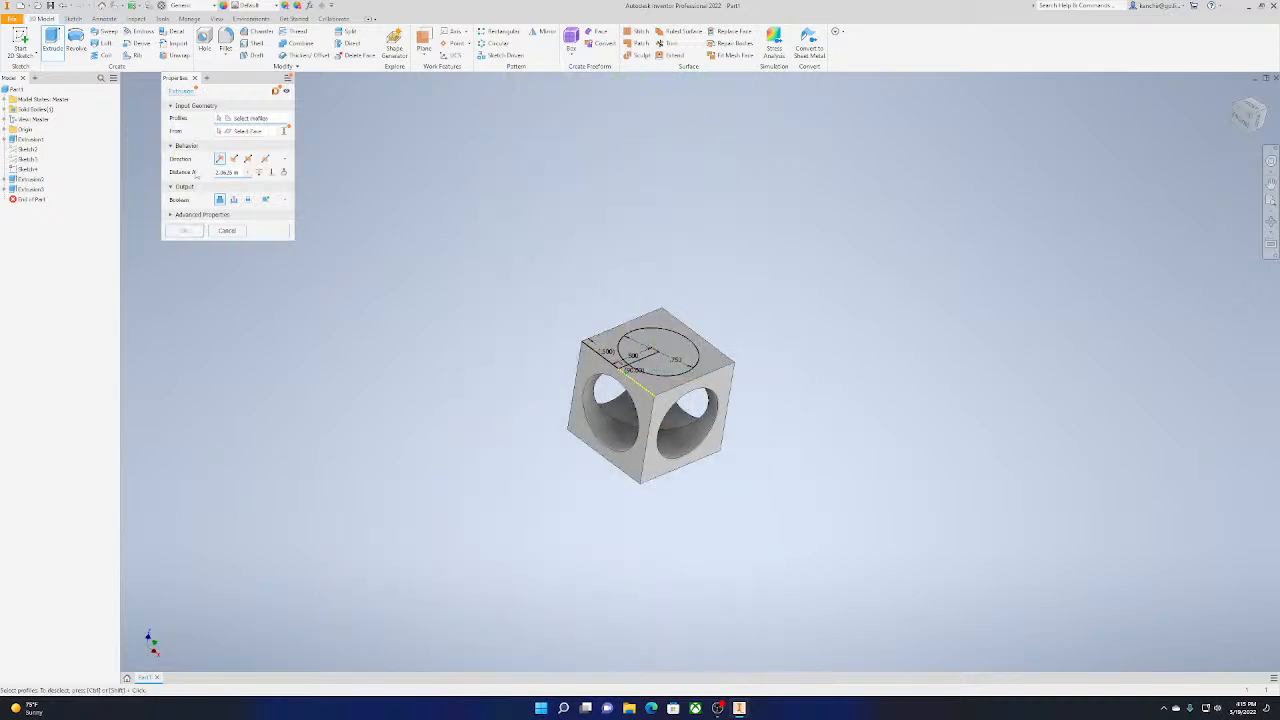
left_click(655, 352)
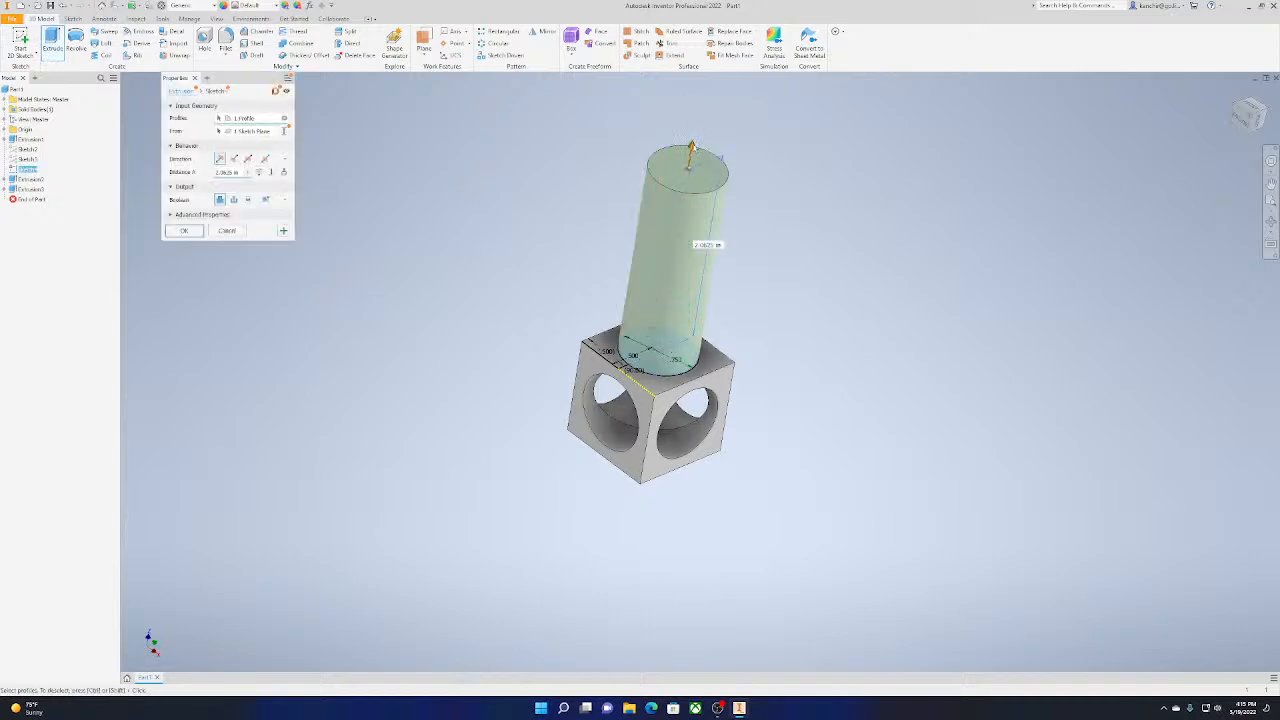
left_click_drag(694, 148, 635, 490)
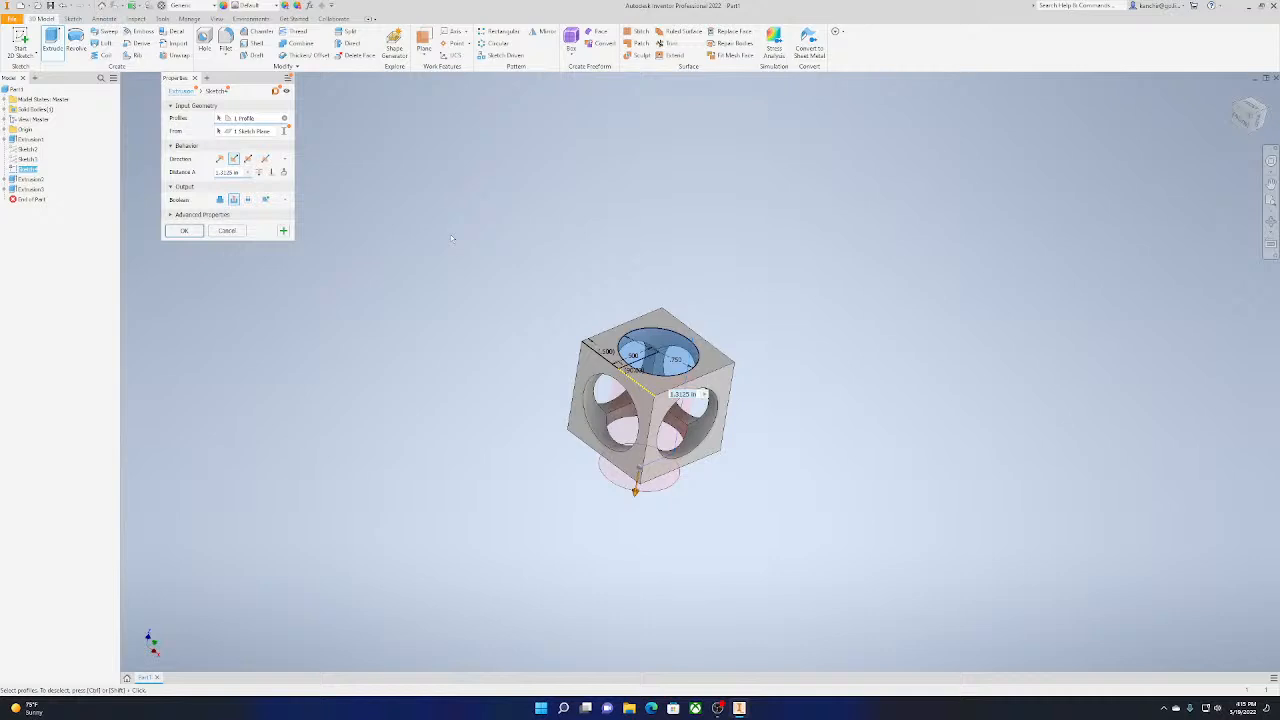
left_click(185, 231)
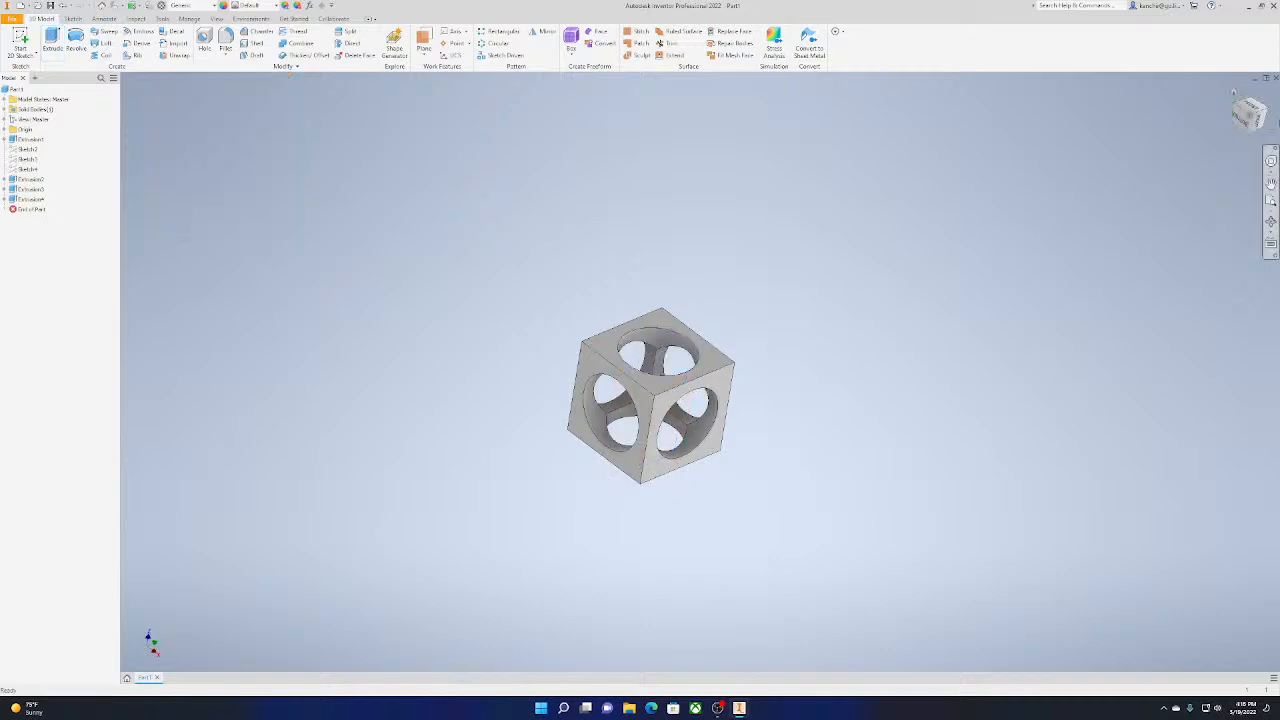
Examine the cube and its three intersecting through-holes from several corner and face views, ending in an isometric view
left_click(1249, 116)
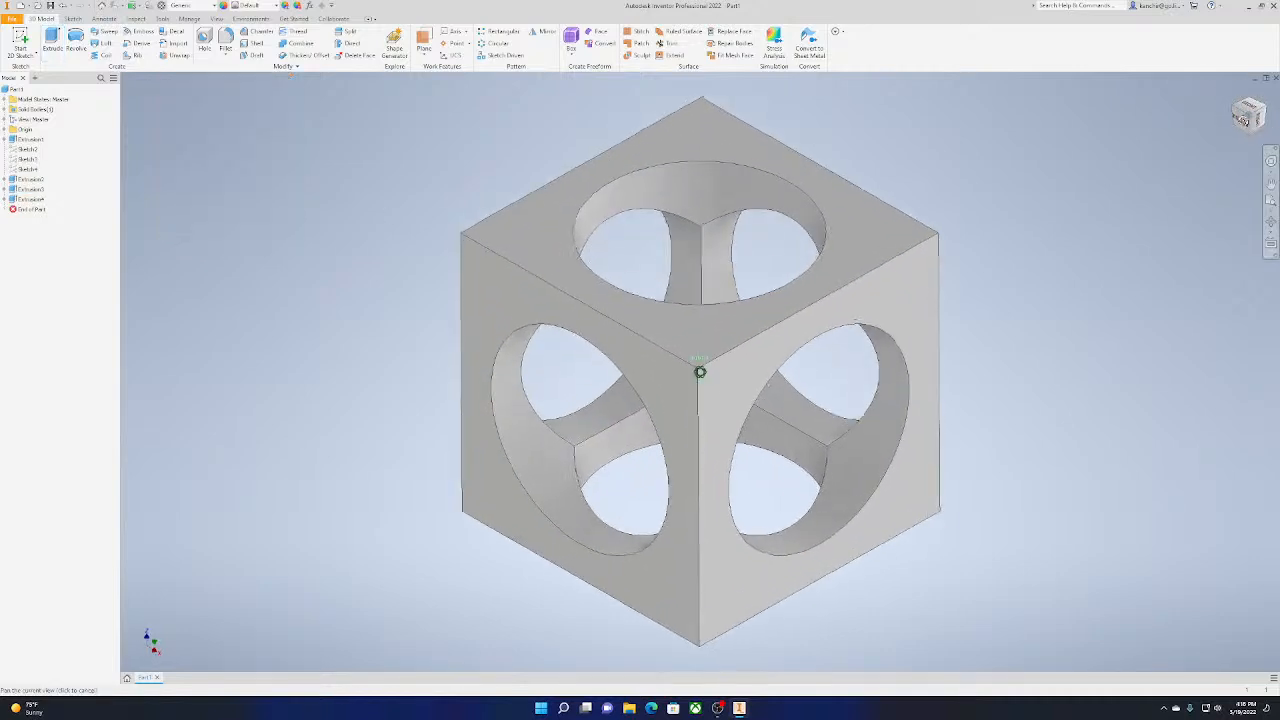
mouse_move(700, 372)
middle_mouse_down("shift")
mouse_move(780, 460)
mouse_move(720, 350)
mouse_move(790, 460)
mouse_move(710, 370)
middle_mouse_up("shift")
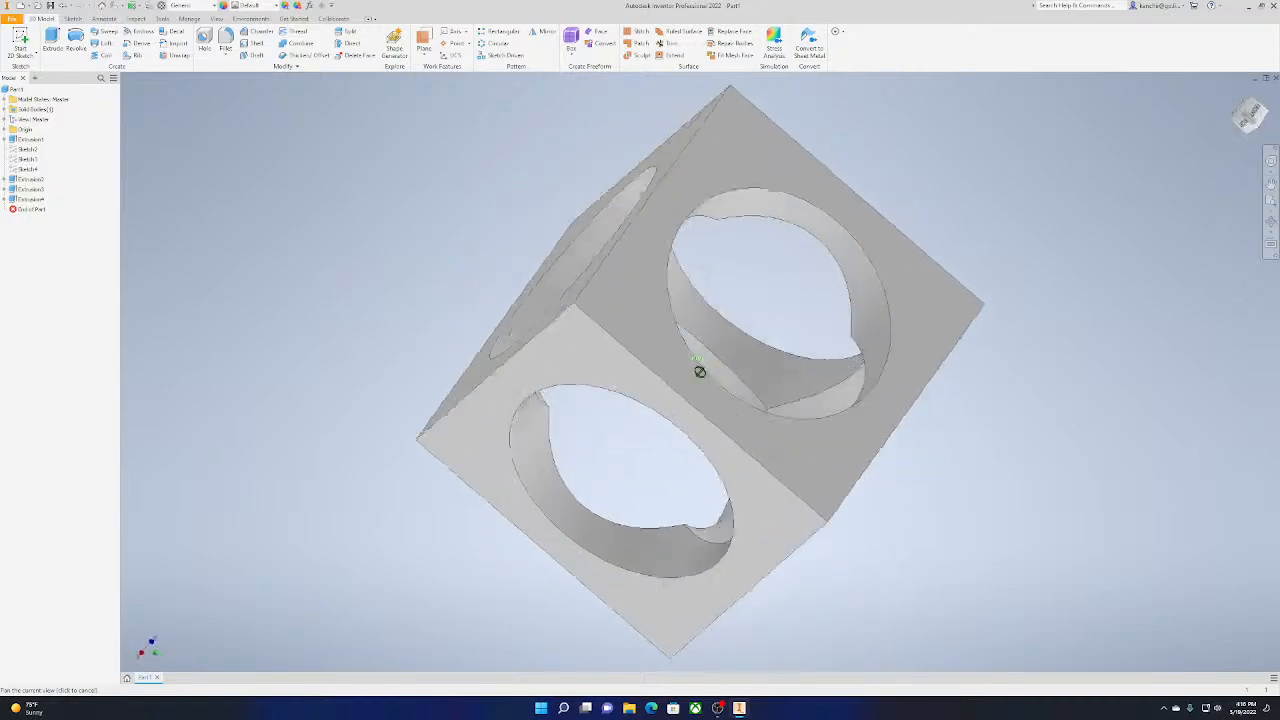
mouse_move(1249, 116)
left_mouse_down()
mouse_move(1225, 170)
mouse_move(1190, 140)
mouse_move(1225, 175)
mouse_move(1249, 112)
left_mouse_up()
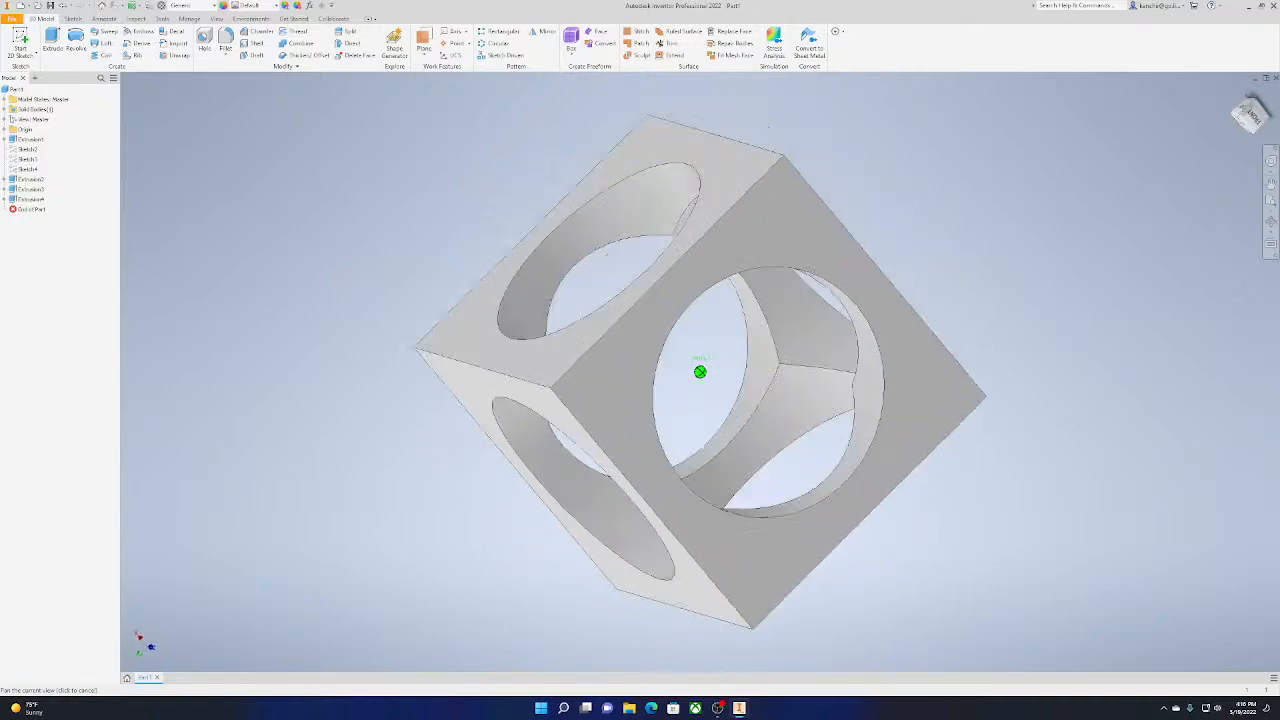
middle_click_drag(700, 372, 715, 345, "shift")
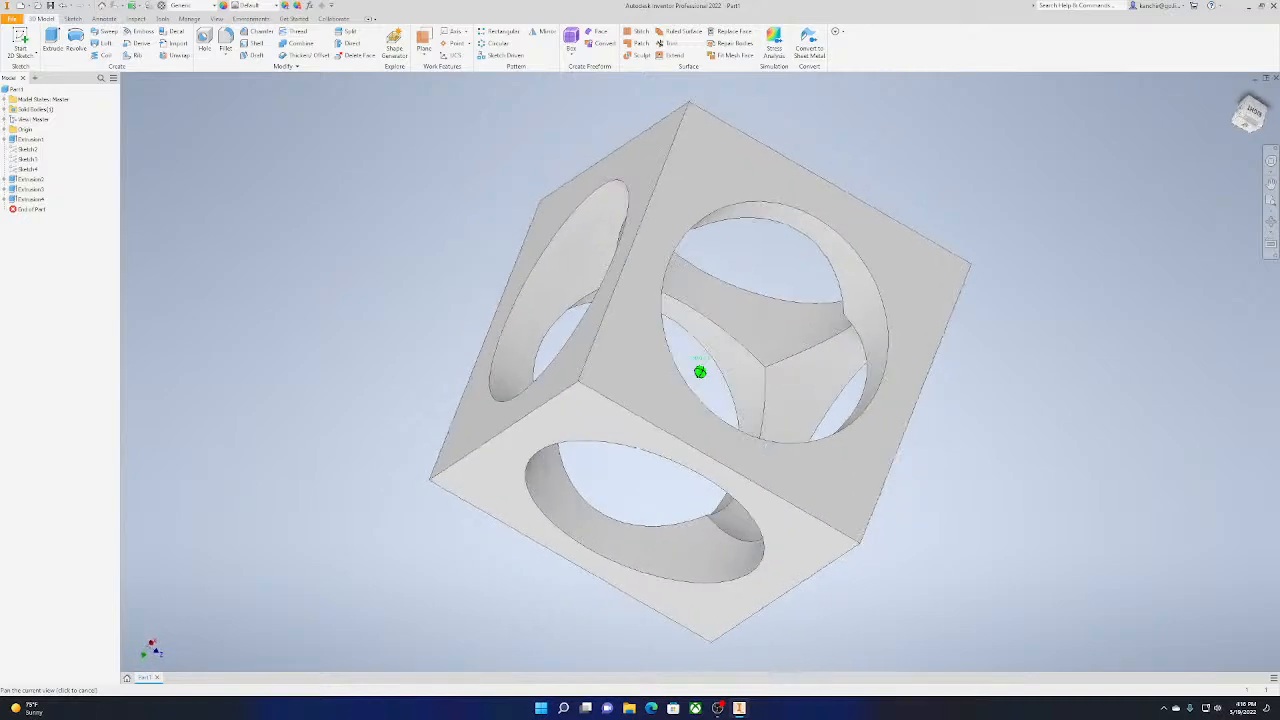
left_click(1253, 111)
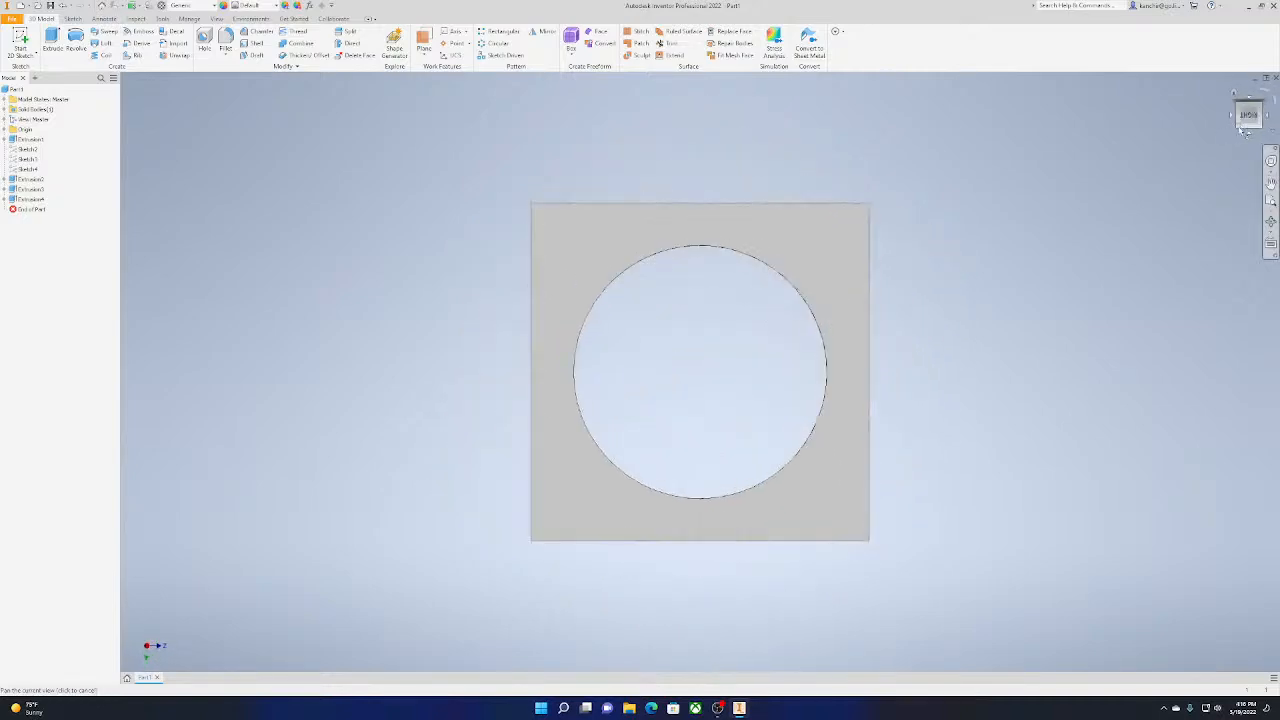
left_click(1238, 129)
left_click(1248, 107)
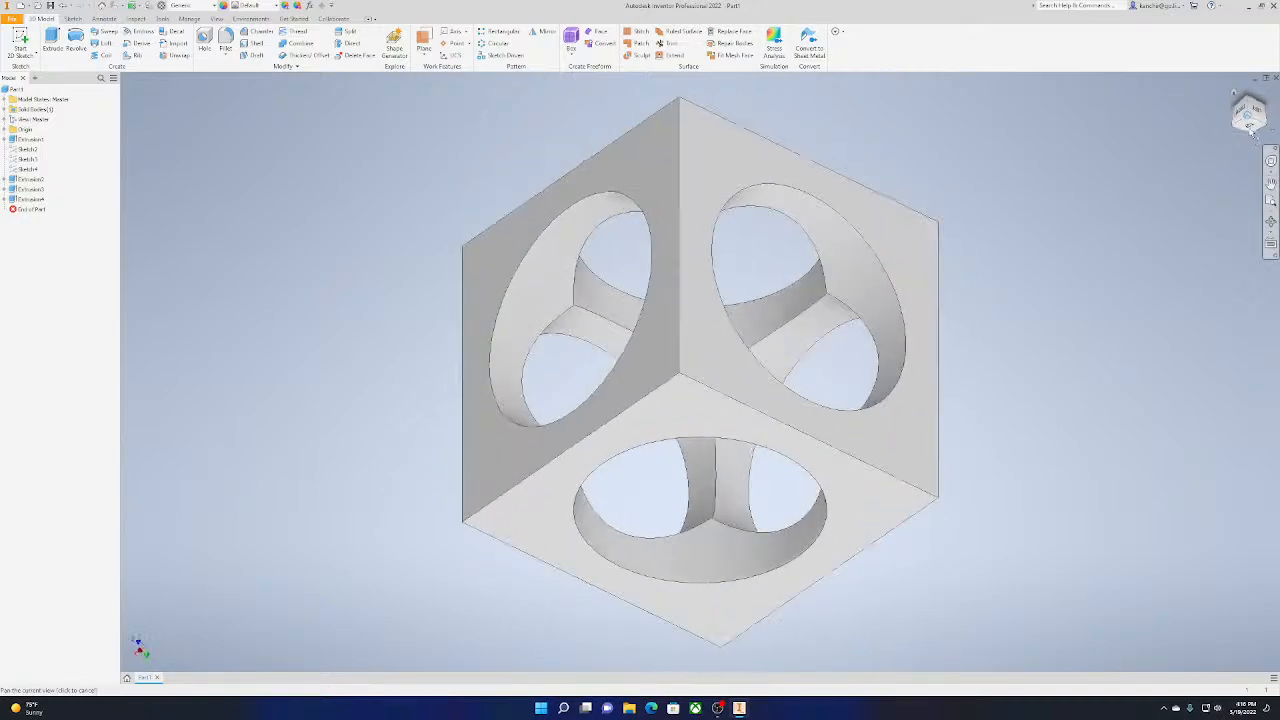
left_click(1249, 126)
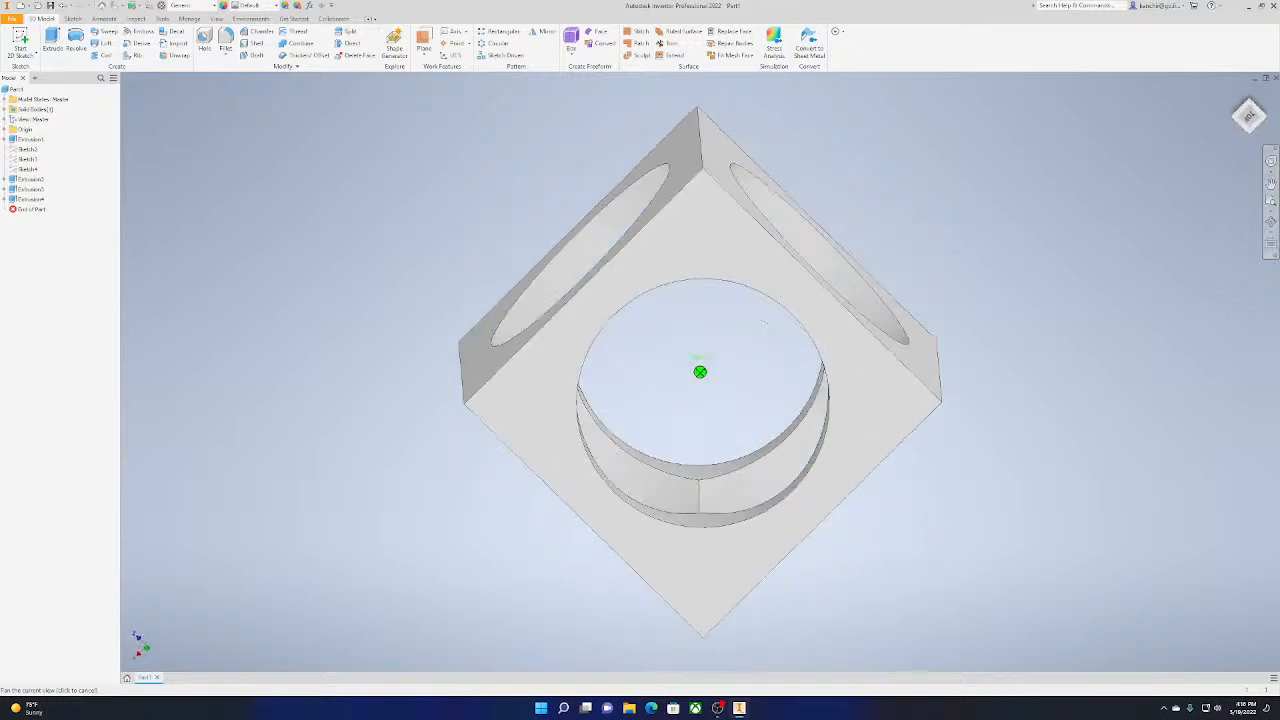
left_click(1261, 128)
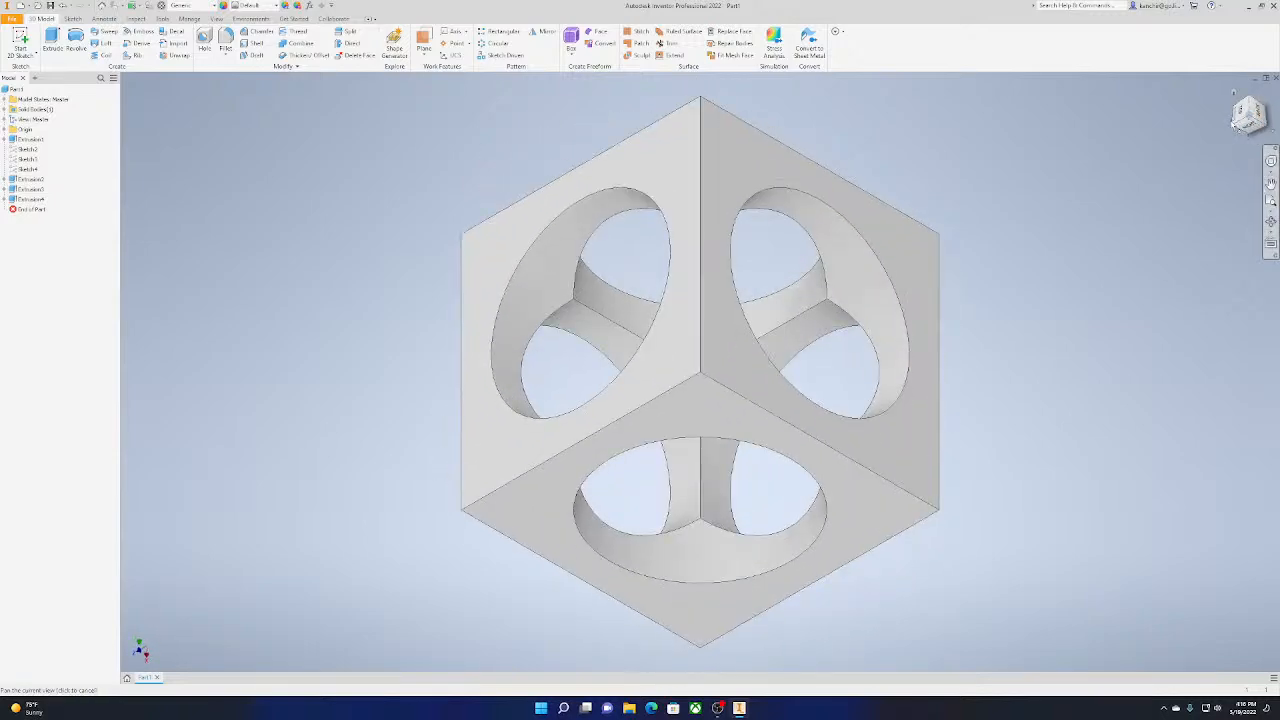
left_click(1240, 129)
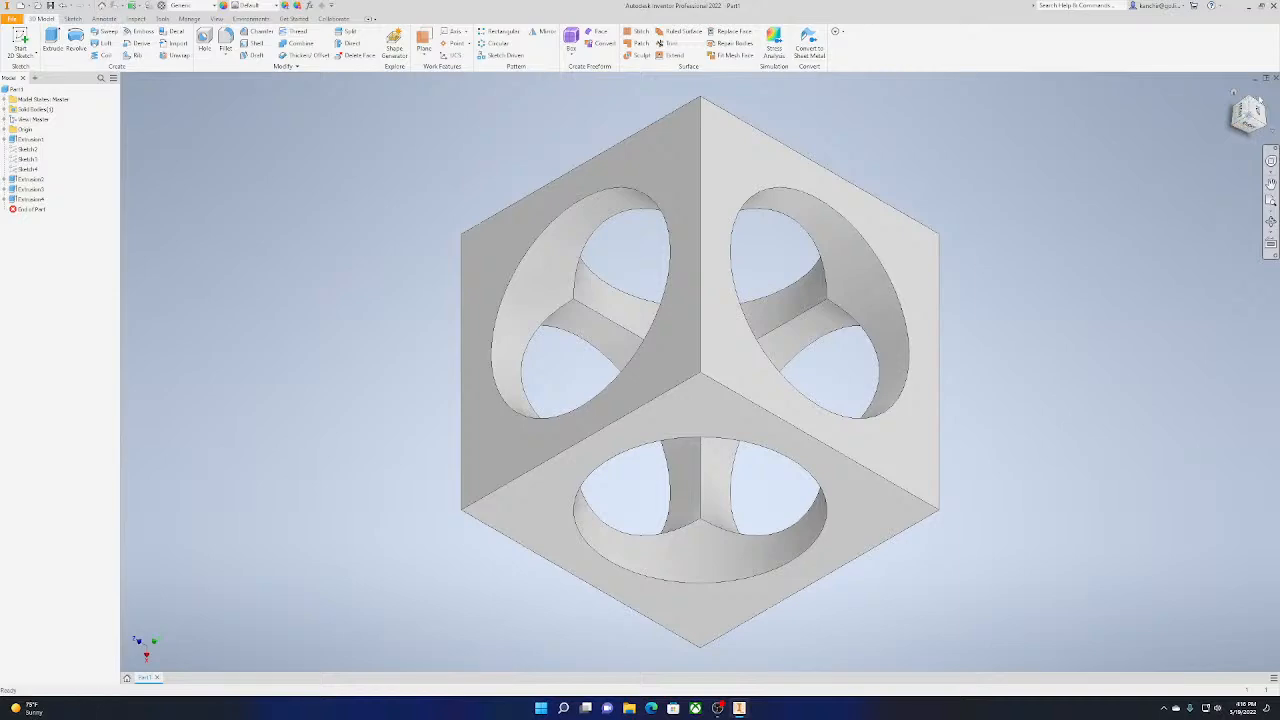
left_click(1232, 131)
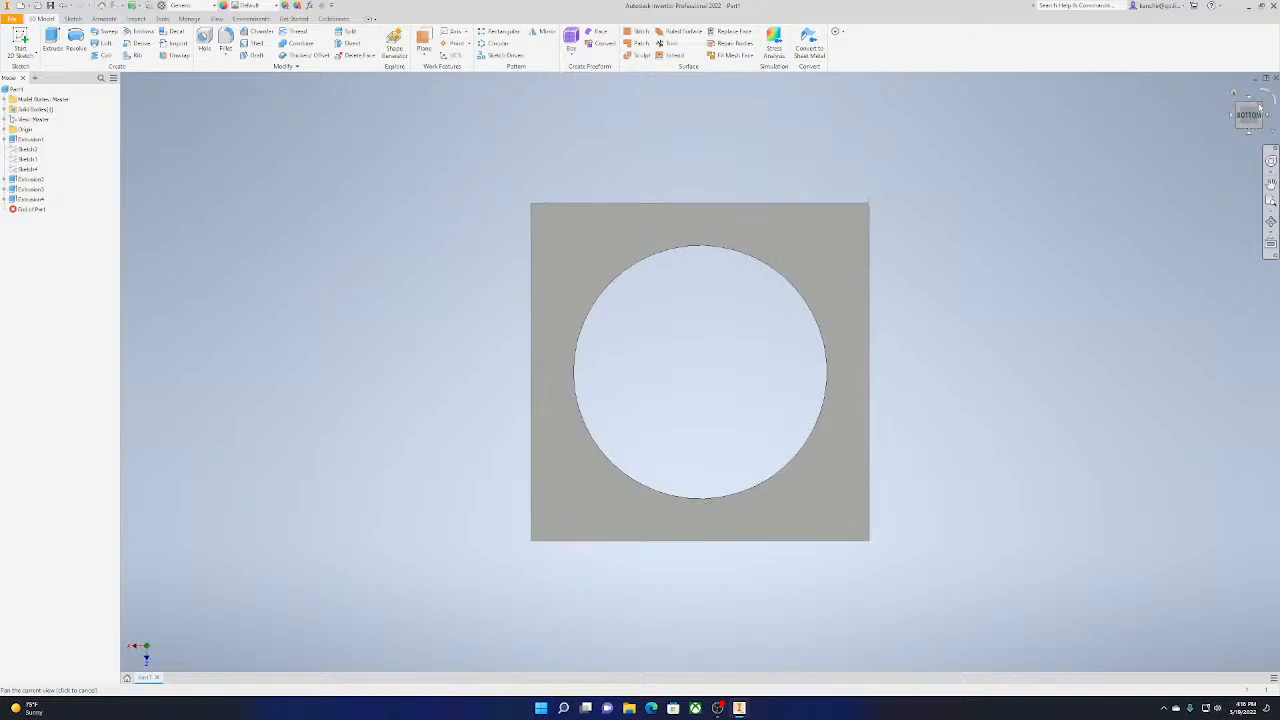
left_click(1259, 107)
left_click(1234, 111)
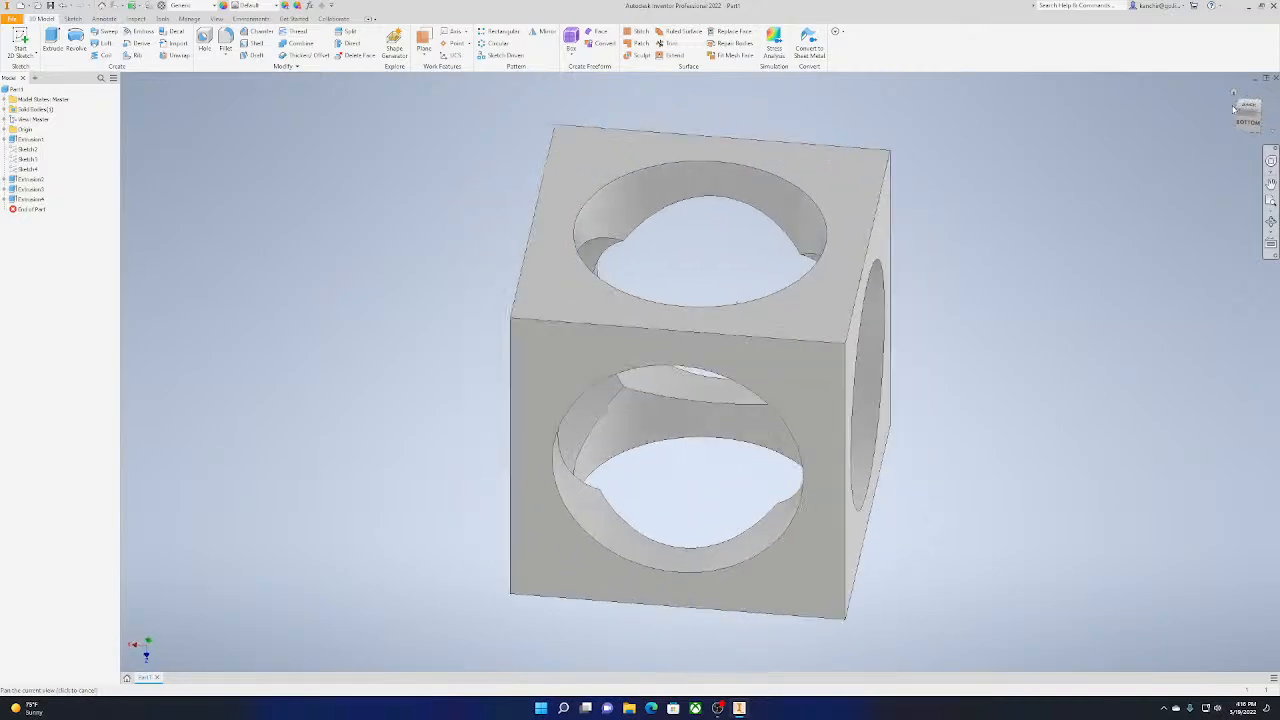
left_click(1234, 111)
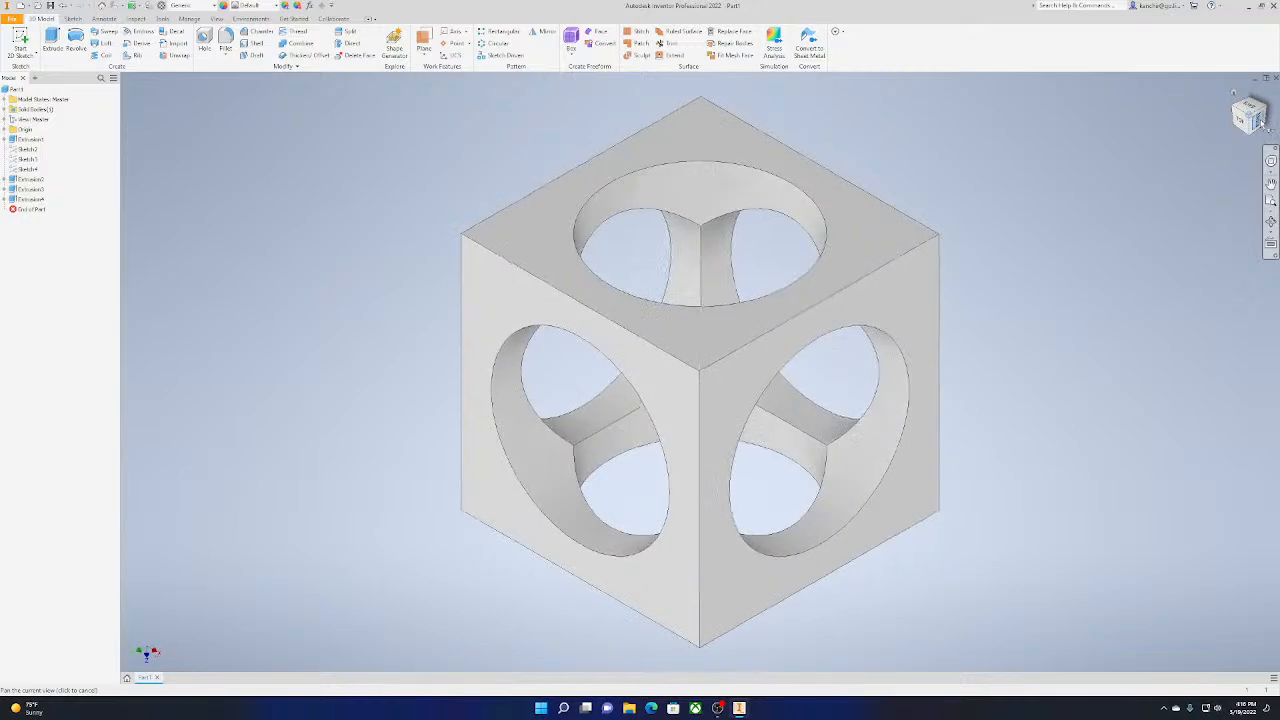
left_click(1256, 125)
left_click(1273, 104)
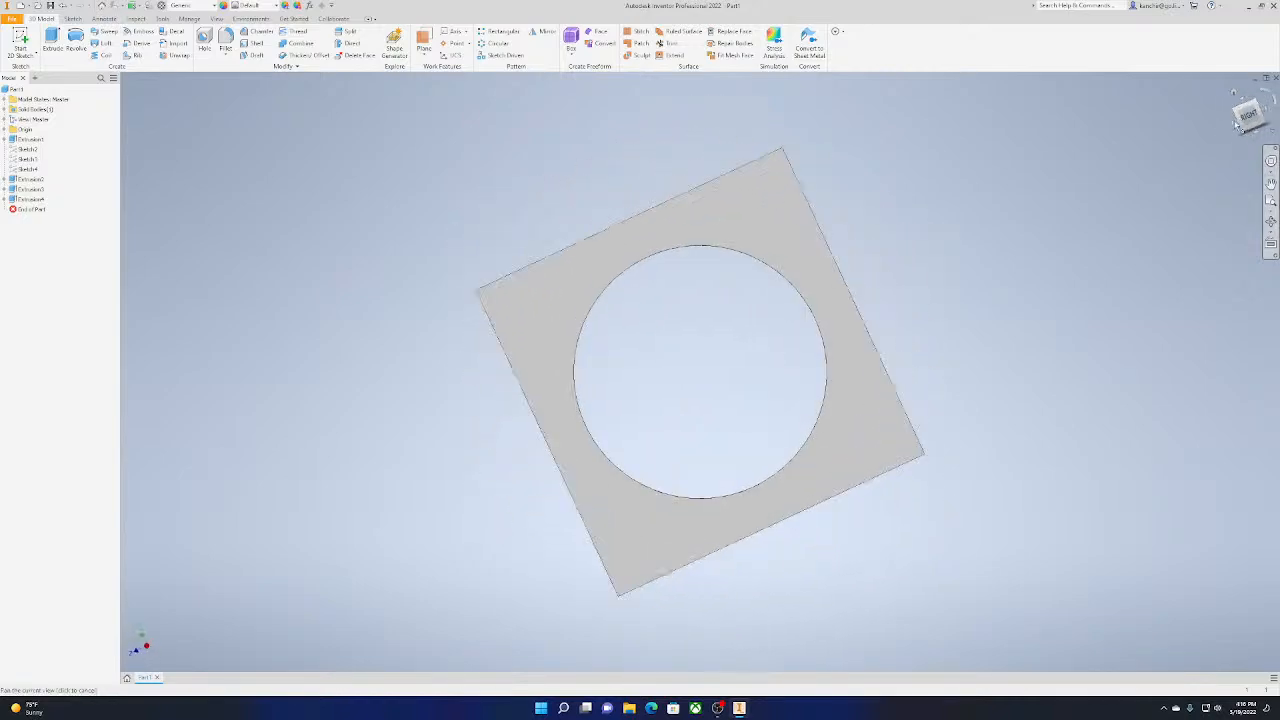
left_click(1256, 106)
scroll(758, 195, "down", 4)
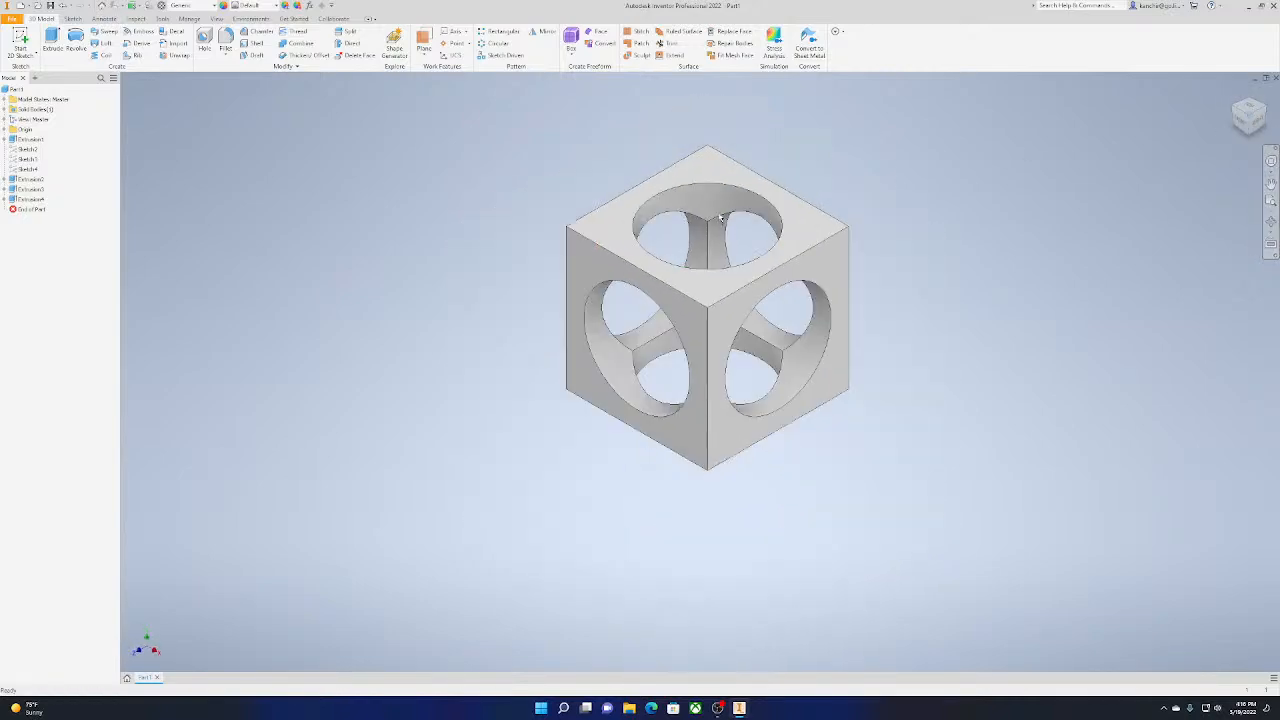
Start a Fillet and select the eight outer cube edges reachable from the isometric view, leaving out the circular hole edges
scroll(829, 286, "up", 4)
middle_click_drag(826, 286, 1020, 250)
scroll(1066, 240, "down", 1)
scroll(1020, 250, "up", 1)
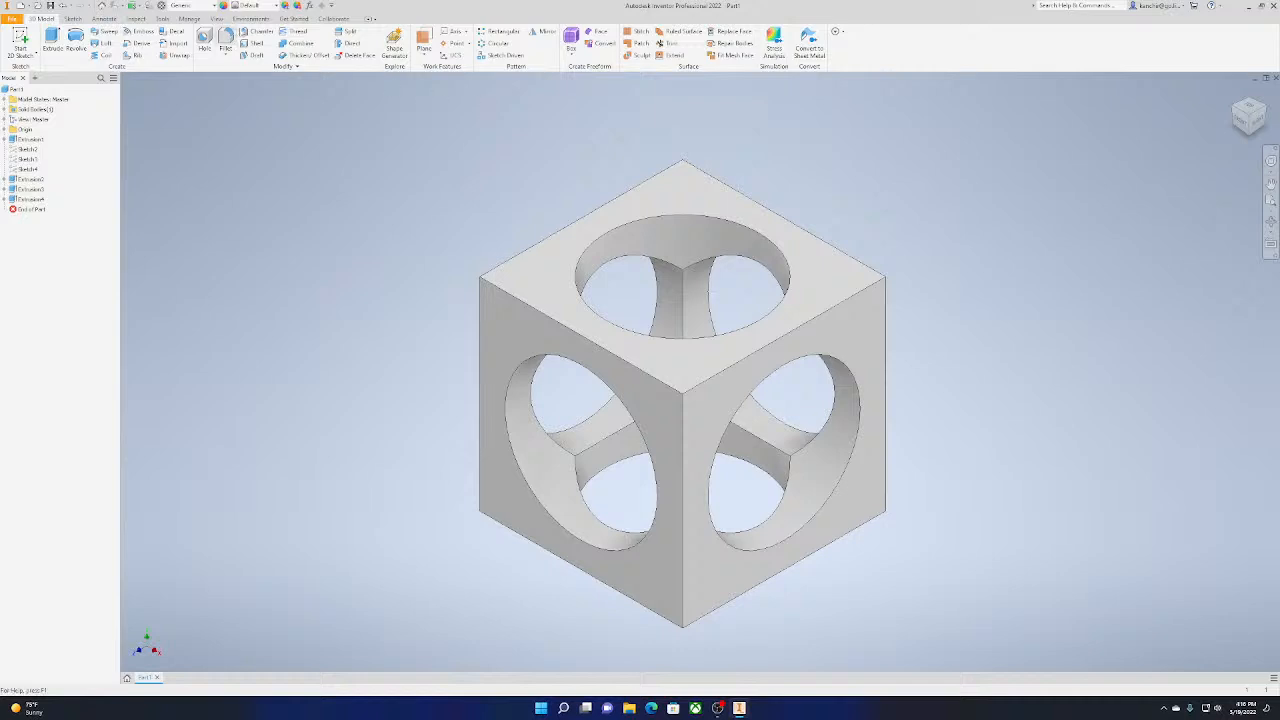
left_click(226, 47)
left_click(482, 298)
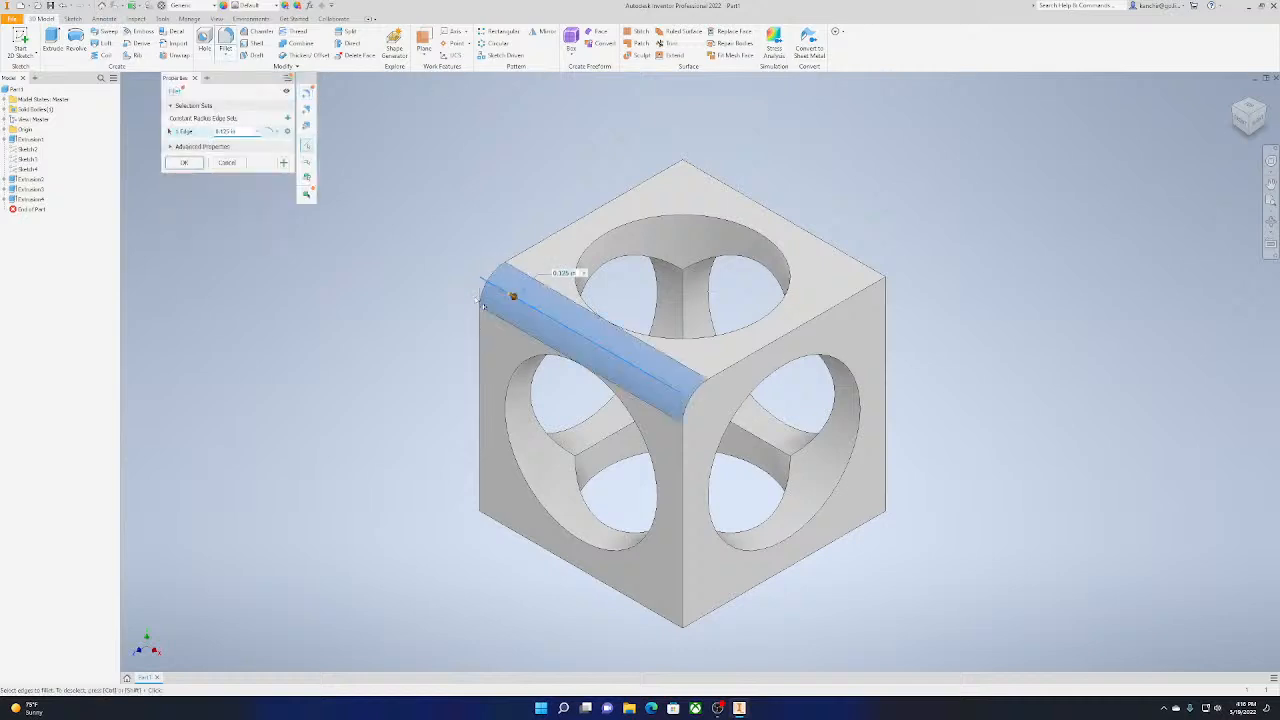
left_click(482, 310)
left_click(632, 194)
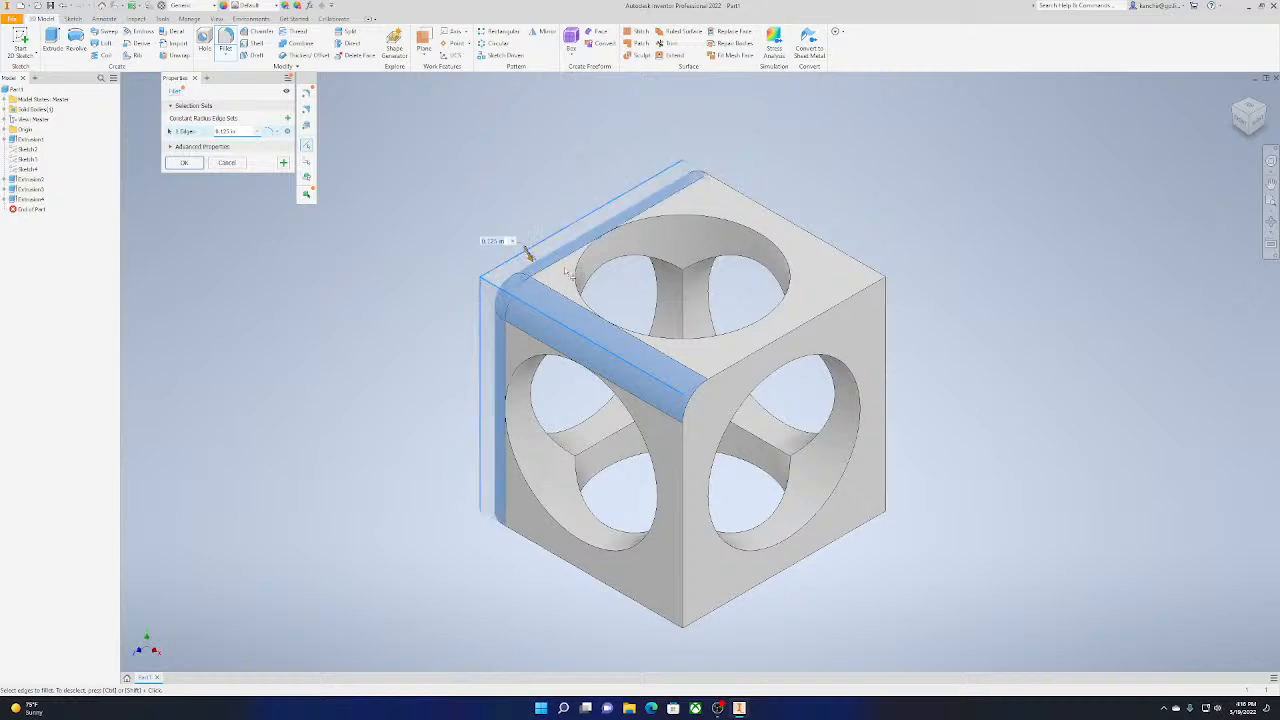
left_click(726, 389)
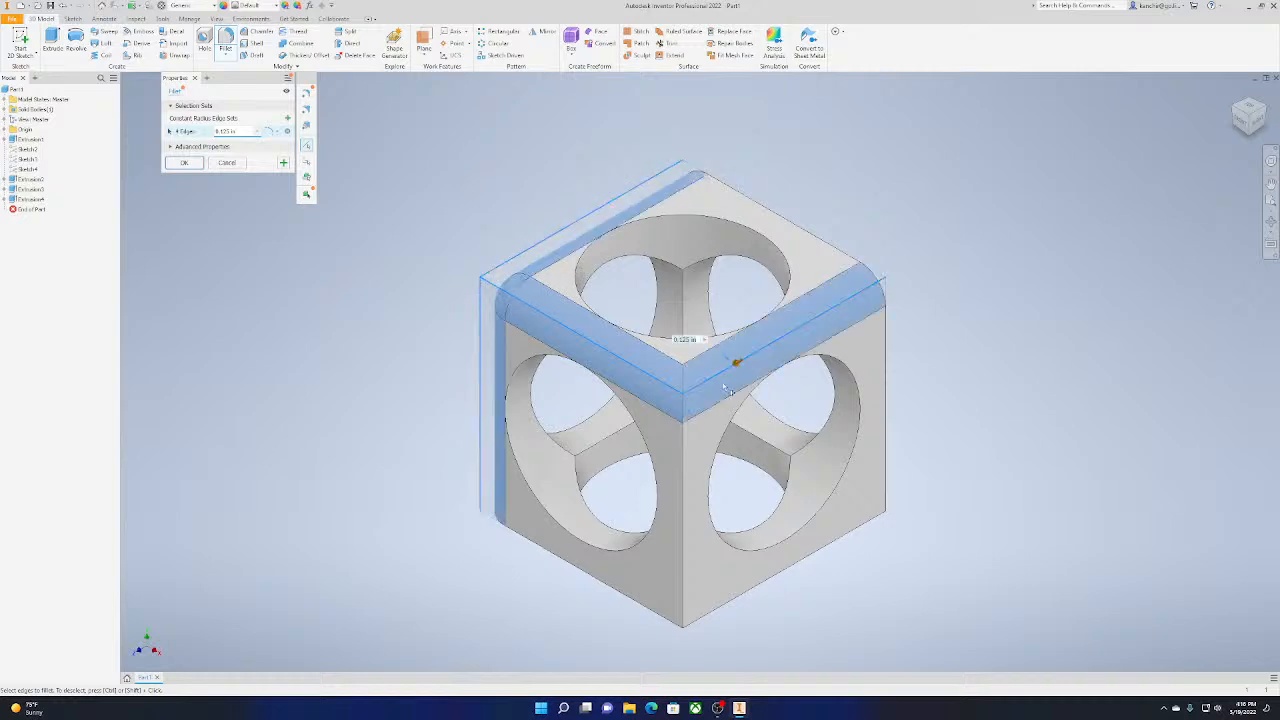
left_click(682, 445)
left_click(740, 596)
left_click(625, 593)
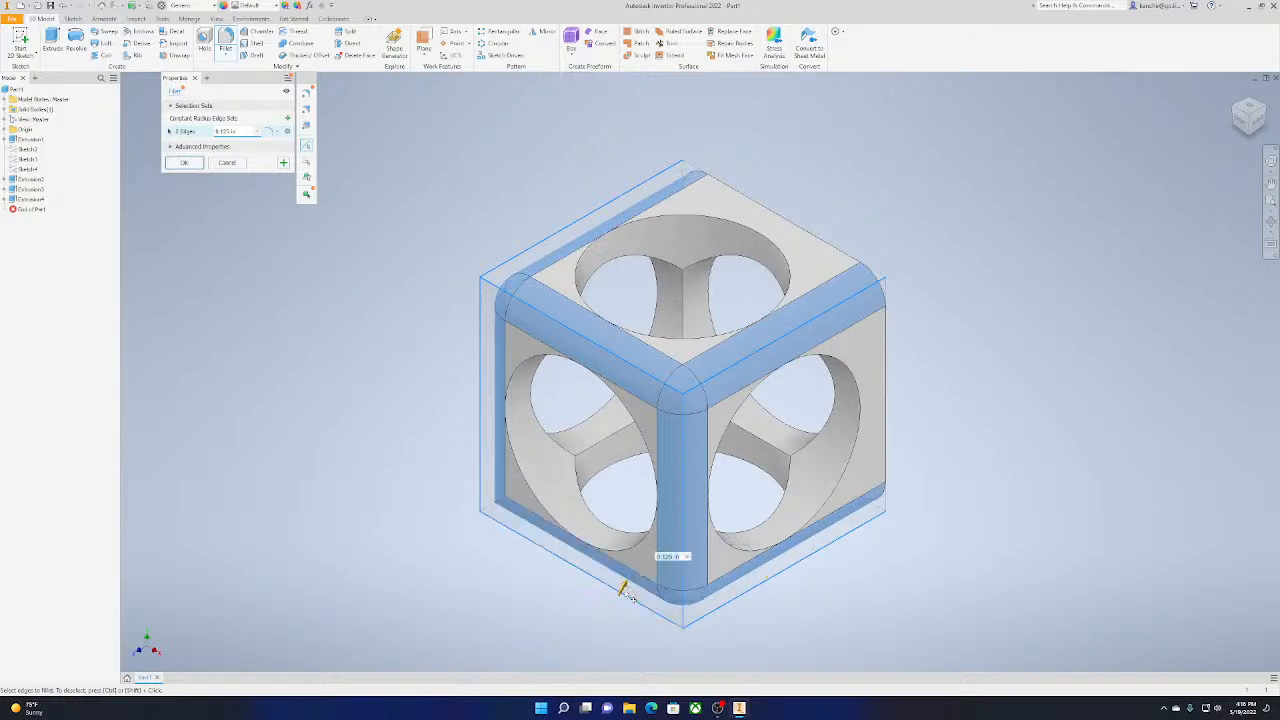
left_click(885, 440)
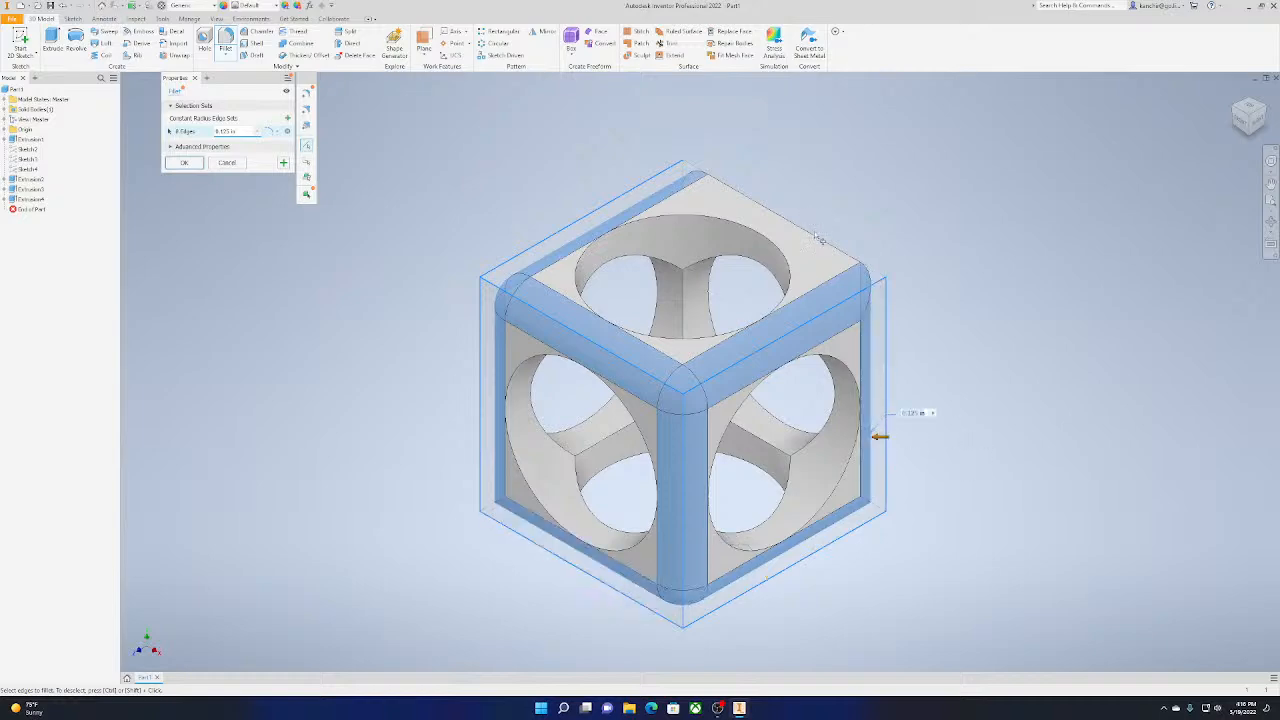
Add the remaining outer edges on the cube's far side so the fillet selection covers all twelve
middle_click_drag(818, 238, 708, 195, "shift")
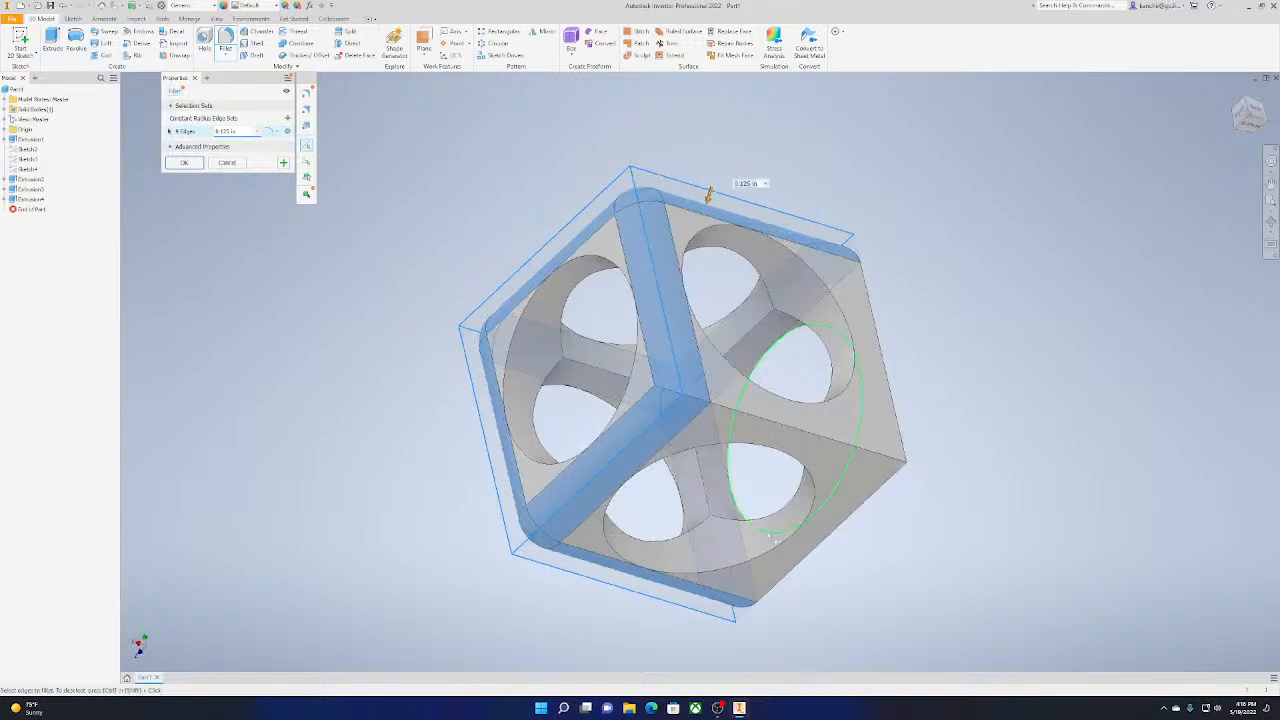
left_click(903, 432)
left_click(878, 453)
left_click(870, 512)
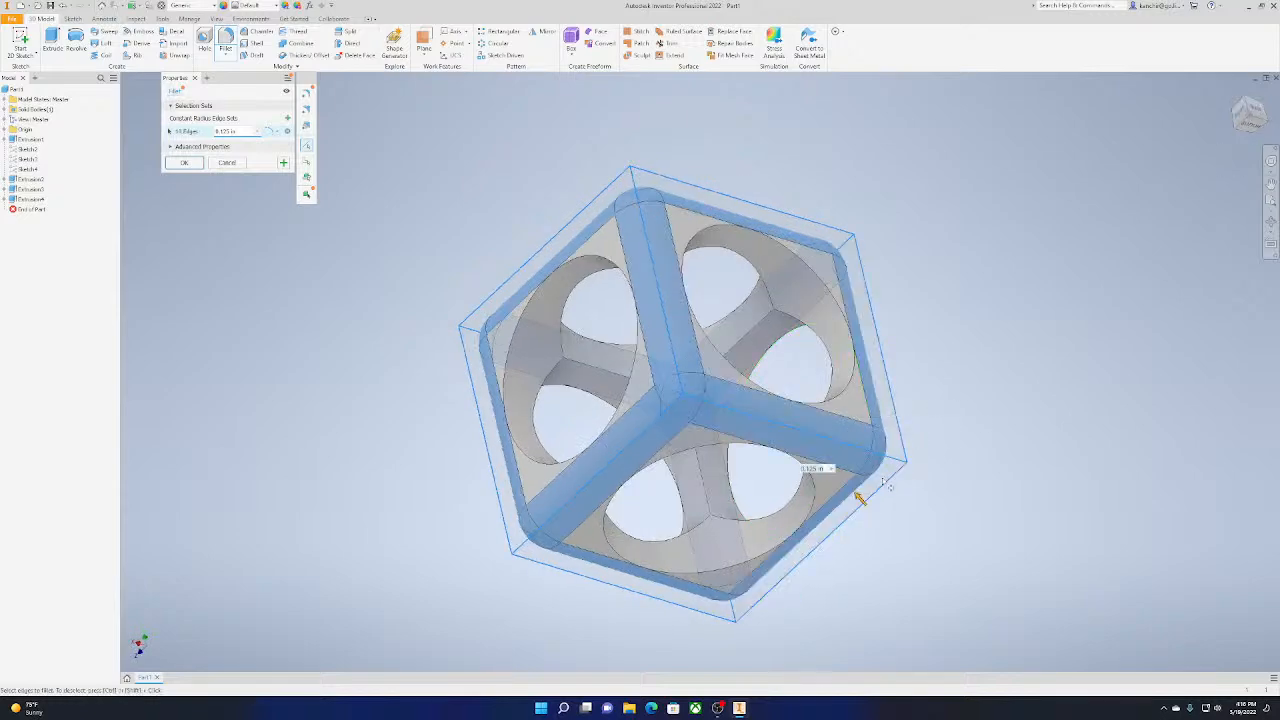
middle_click_drag(857, 491, 591, 527, "shift")
key("F6")
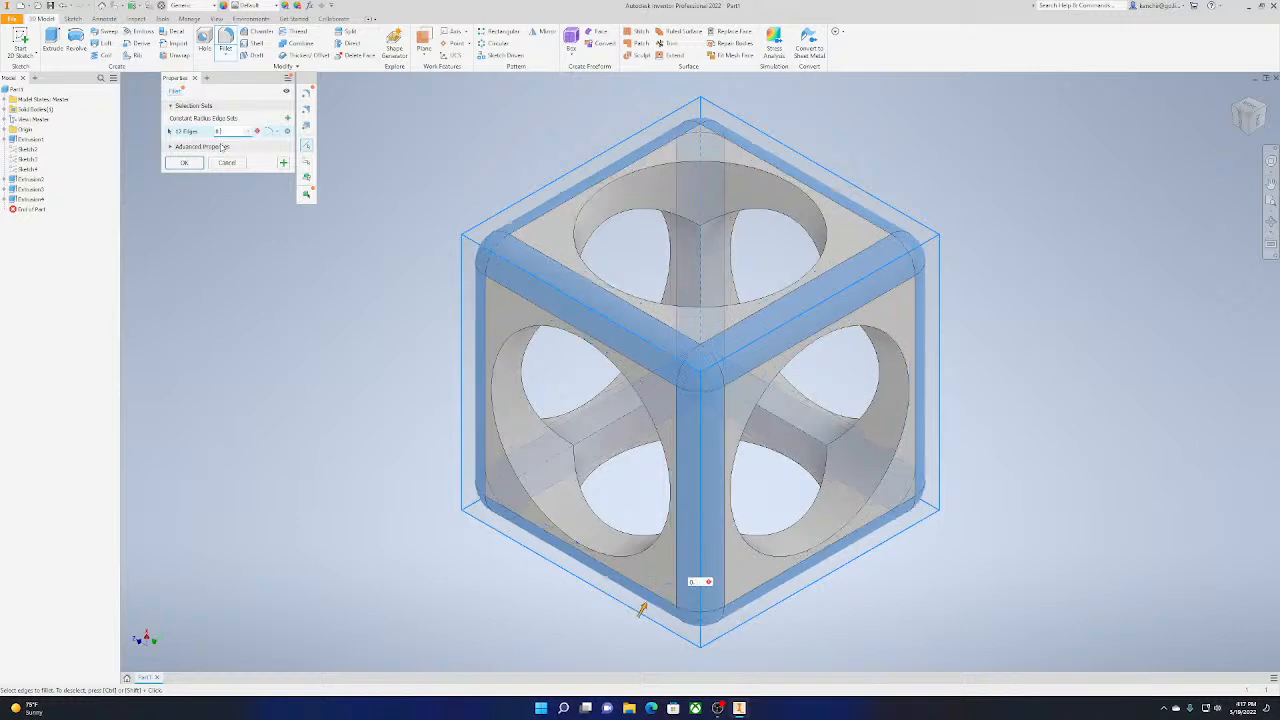
Try fillet radii of 0.2 in and 0.15 in on the twelve outer edges
key("BackSpace")
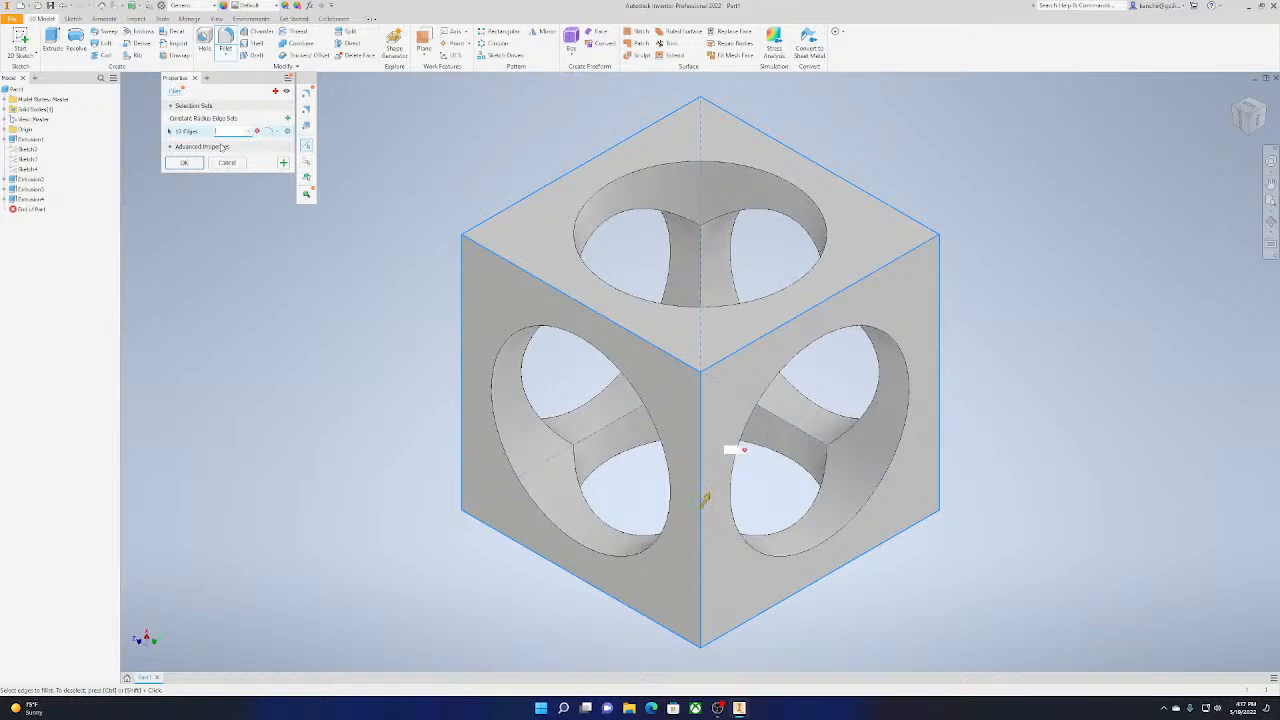
type("0.2")
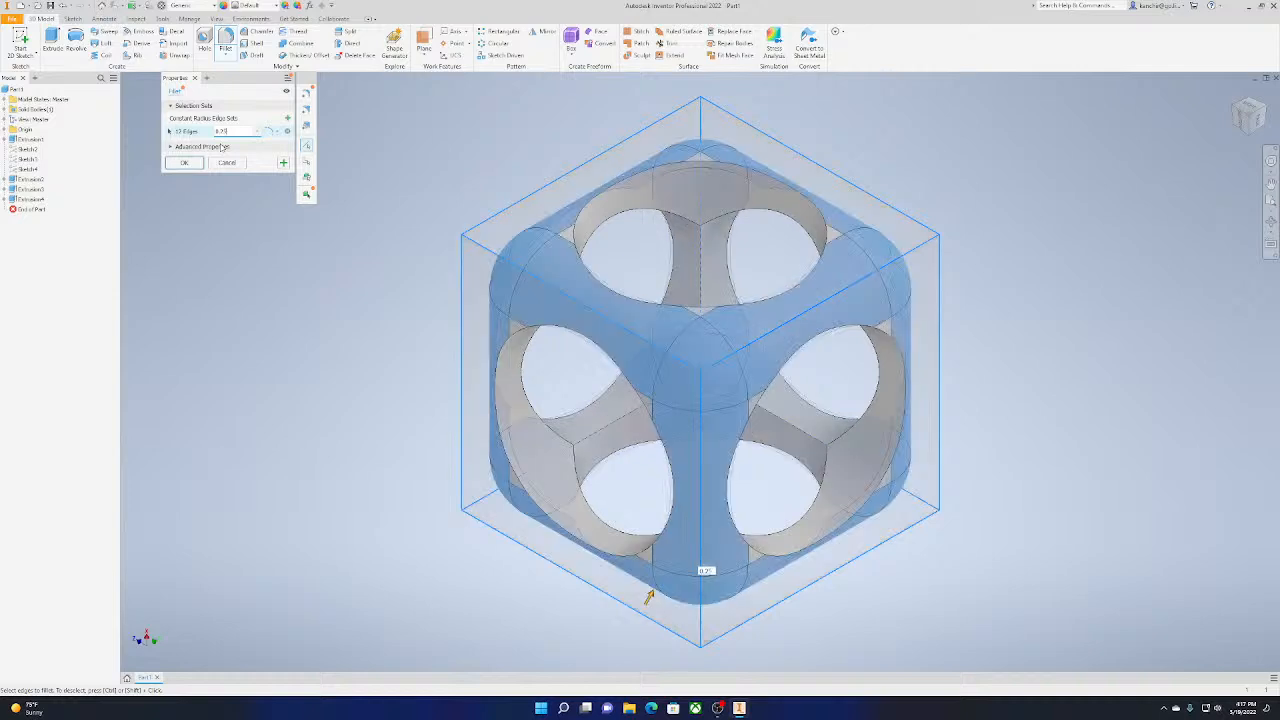
type("5")
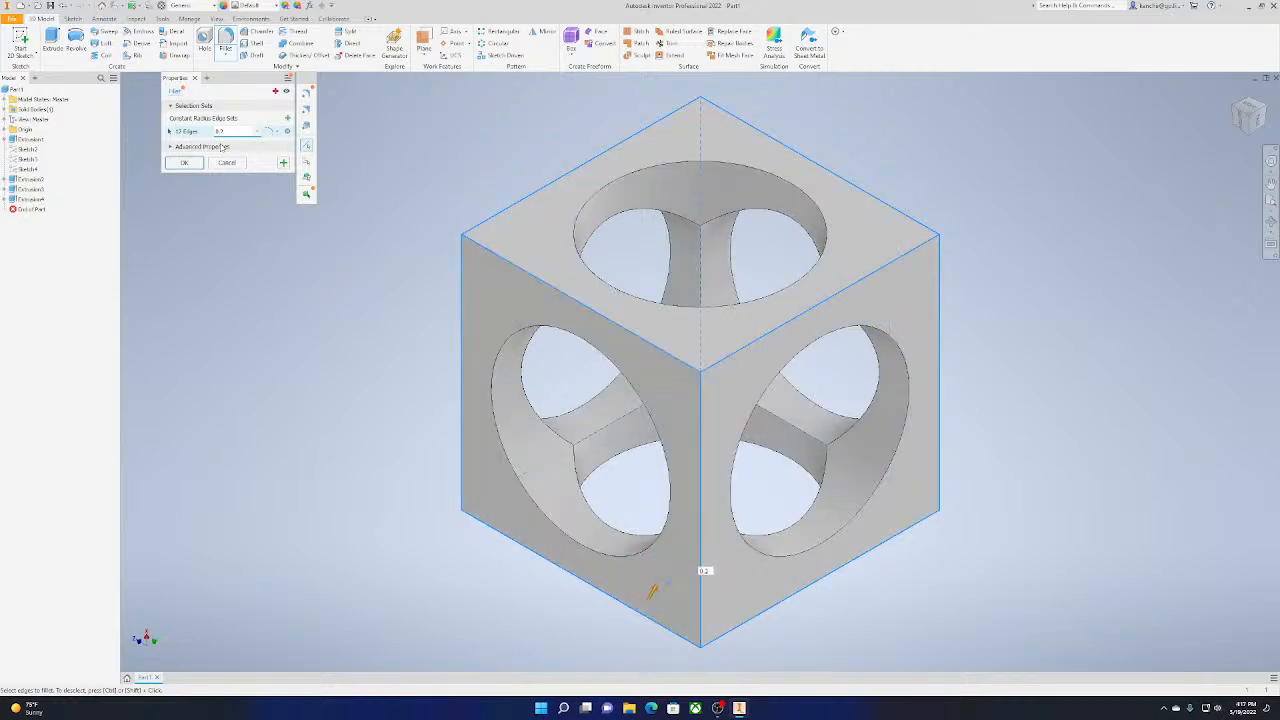
key("BackSpace")
type("15")
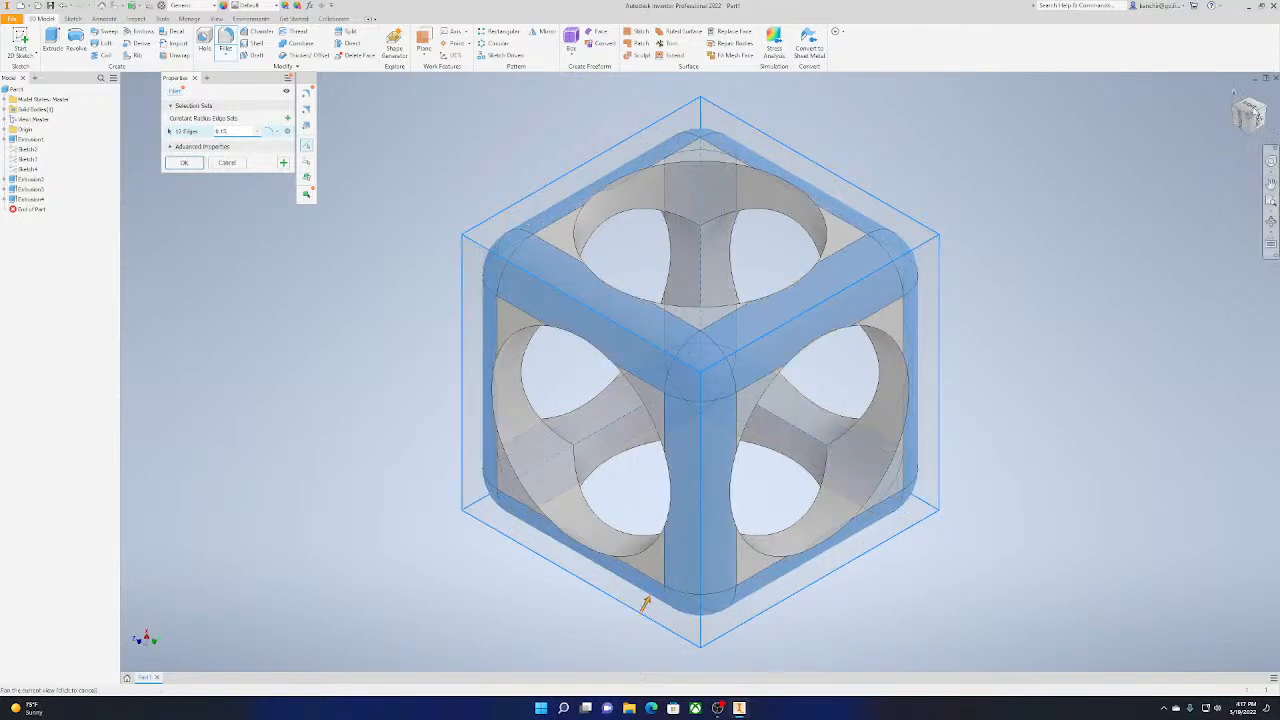
Set the outer-edge fillet radius to 0.05 in and apply it to all twelve edges
left_click(1247, 114)
scroll(668, 514, "up", 4)
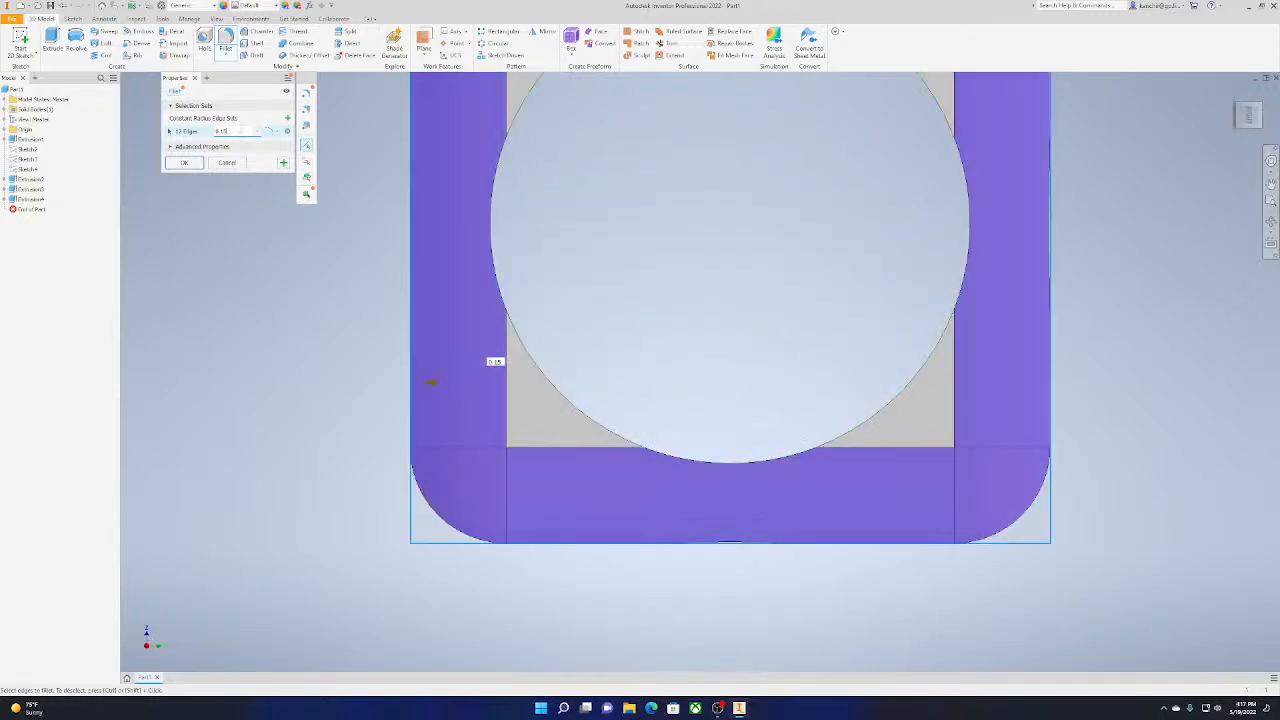
key("BackSpace")
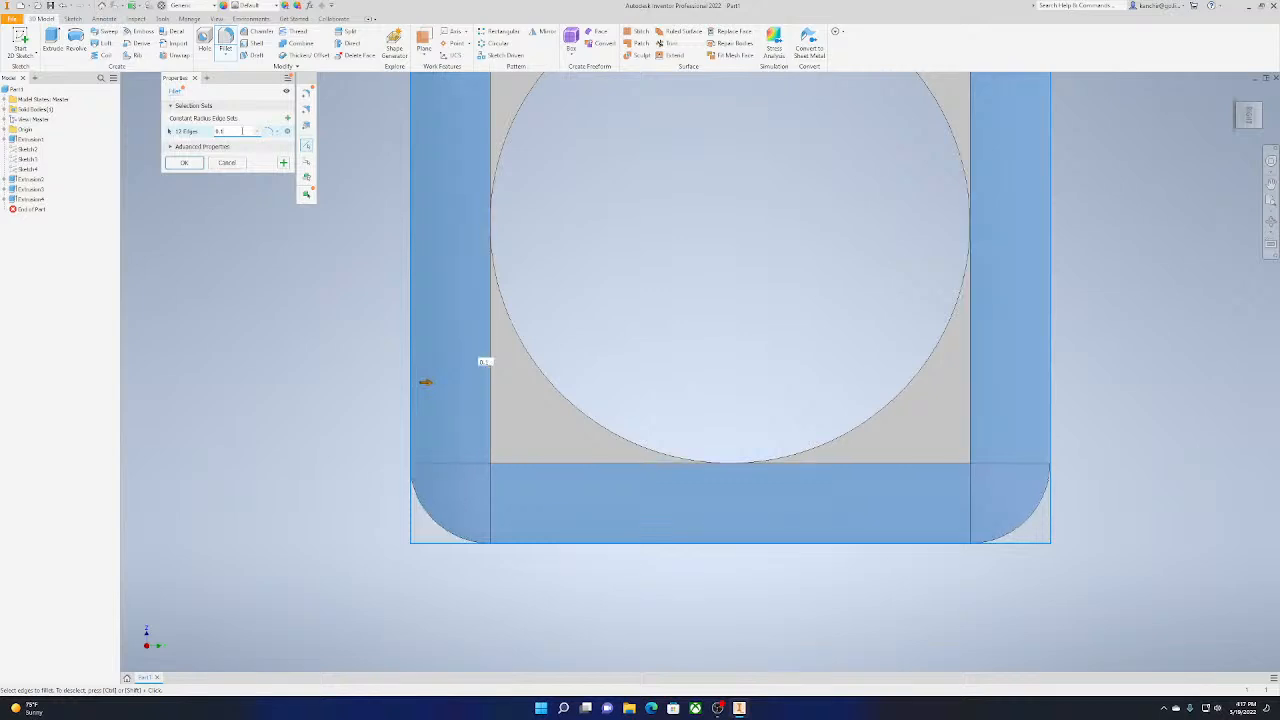
type("0")
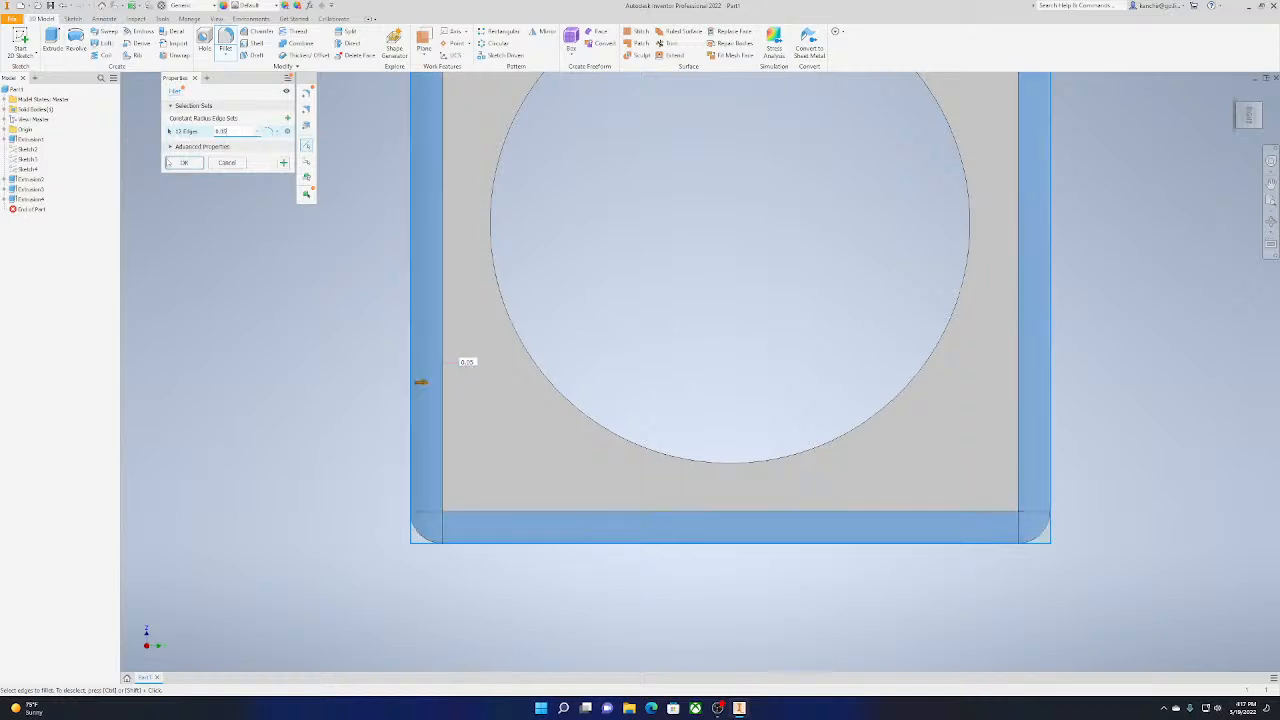
left_click(181, 162)
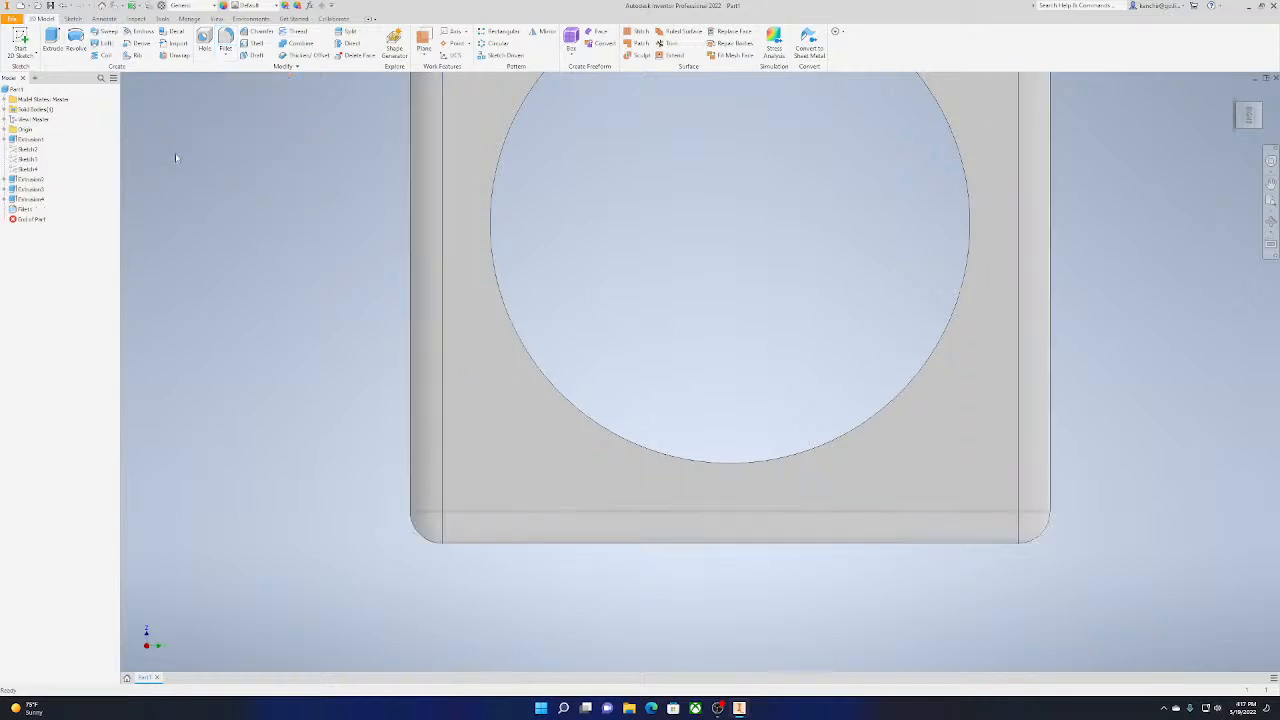
Start a second Fillet and select three inner edges meeting inside the right-face hole plus the vertical inner edge below the top hole
left_click(1256, 110)
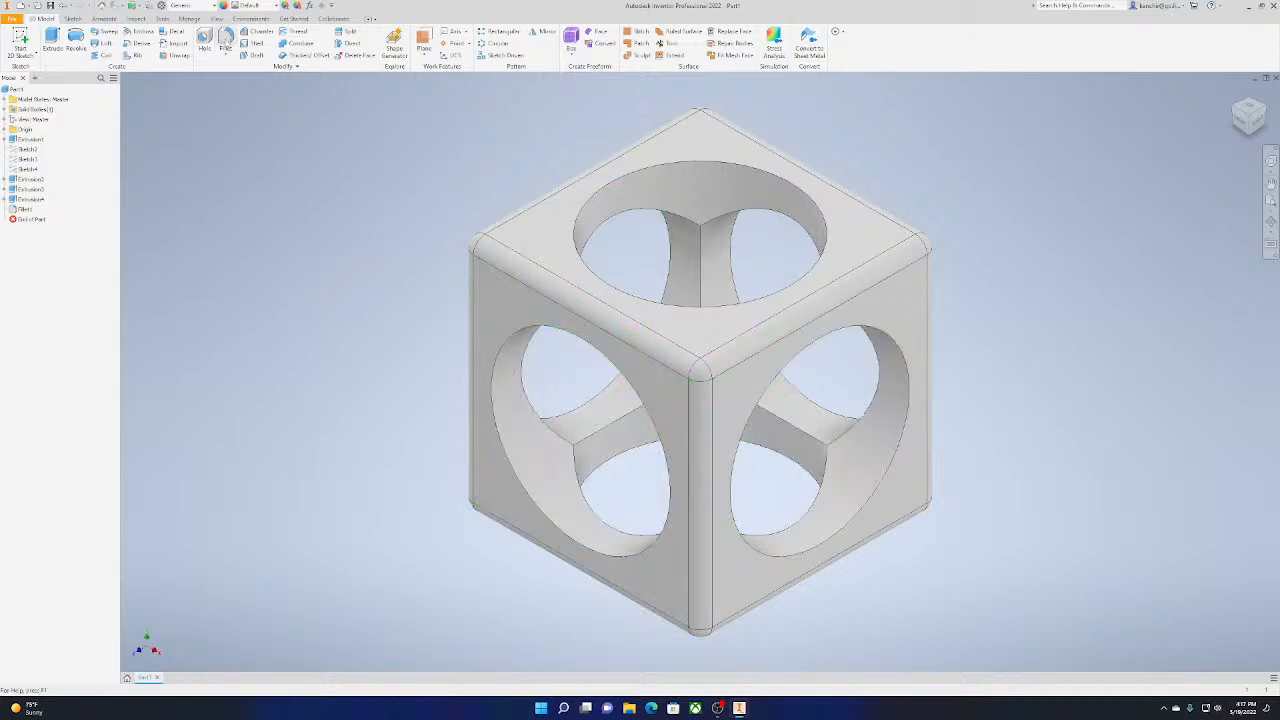
left_click(226, 42)
left_click(818, 456)
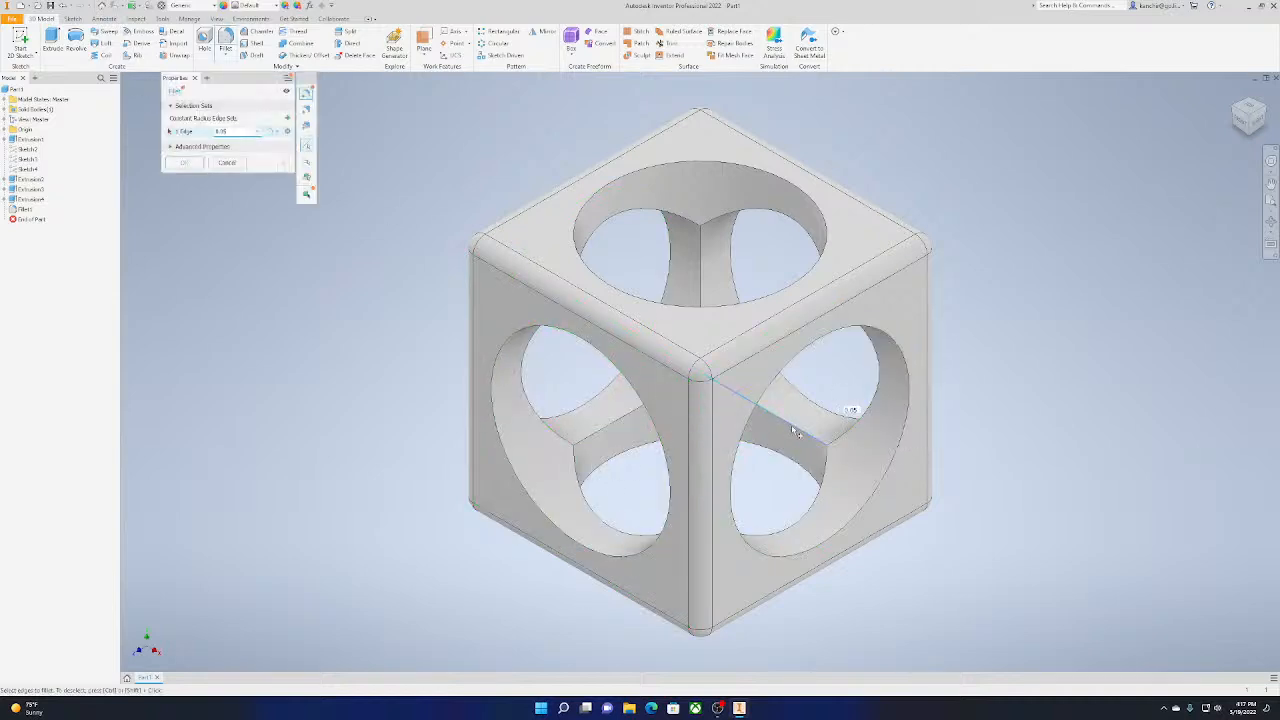
left_click(832, 472)
left_click(863, 424)
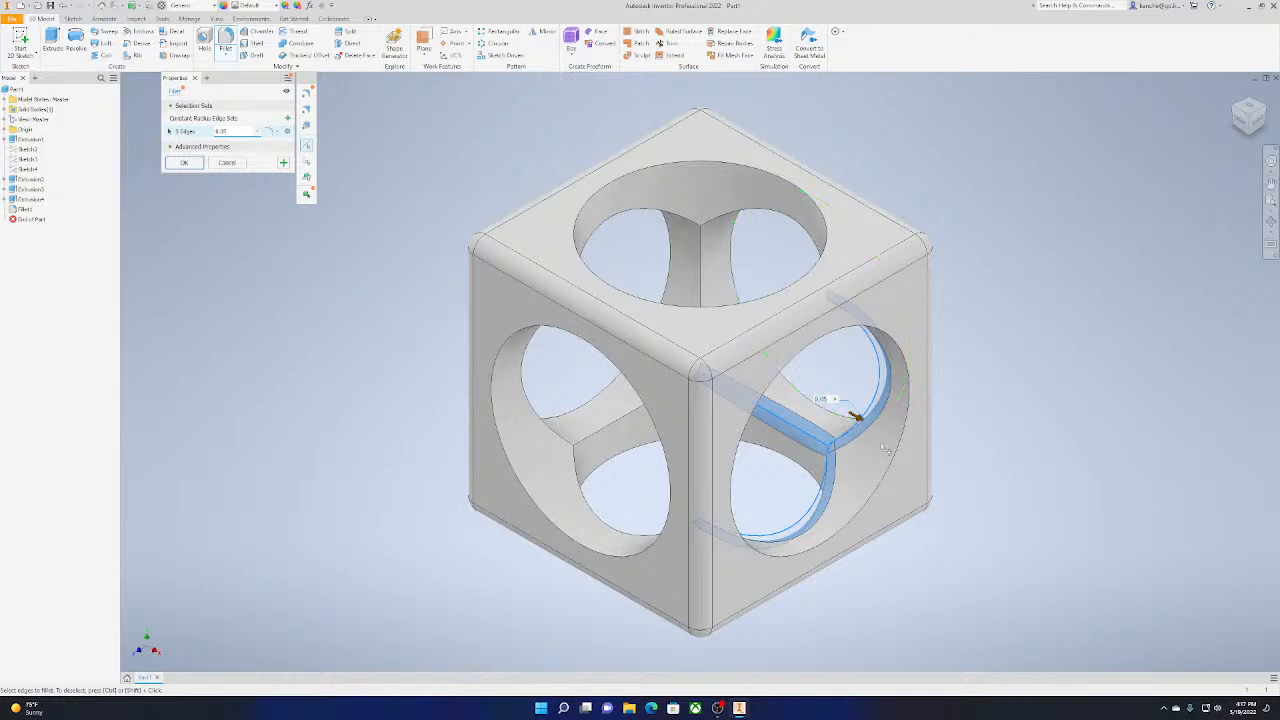
left_click(703, 259)
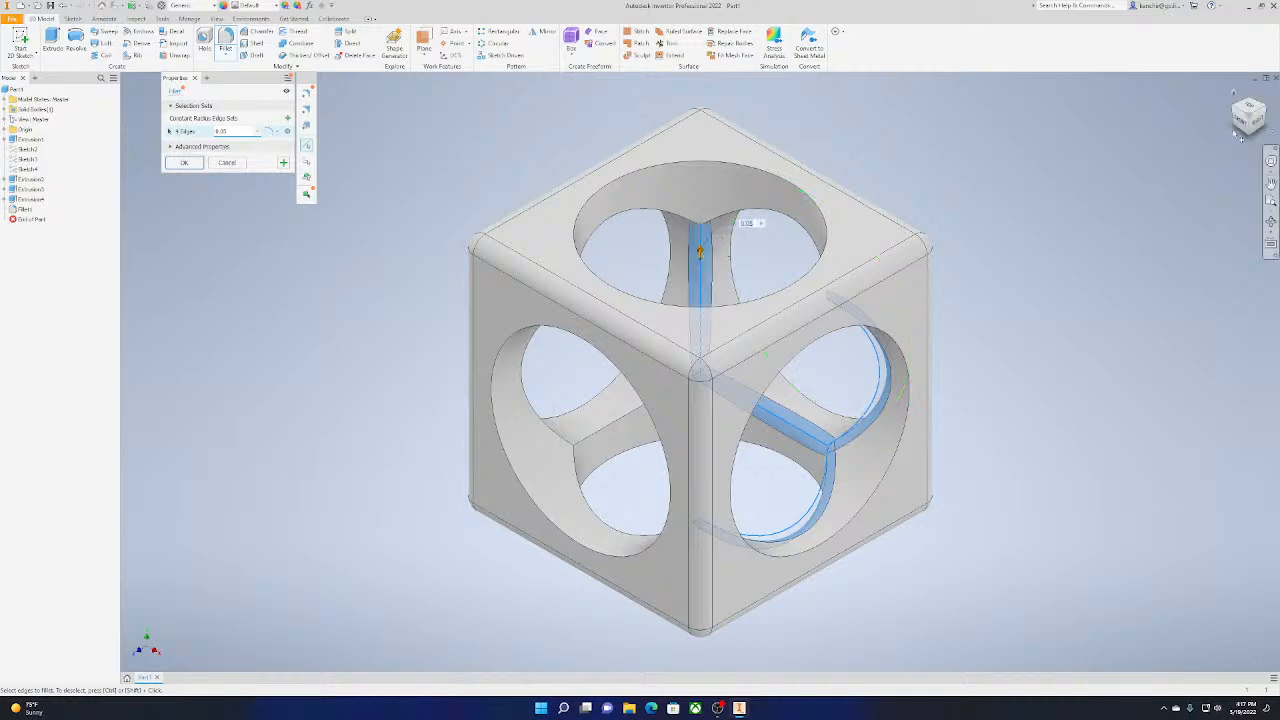
Add the other inner edges where the holes intersect to the fillet selection, working around the cube's remaining sides
mouse_move(700, 368)
middle_mouse_down("shift")
mouse_move(758, 412)
mouse_move(700, 372)
middle_mouse_up("shift")
left_click(758, 412)
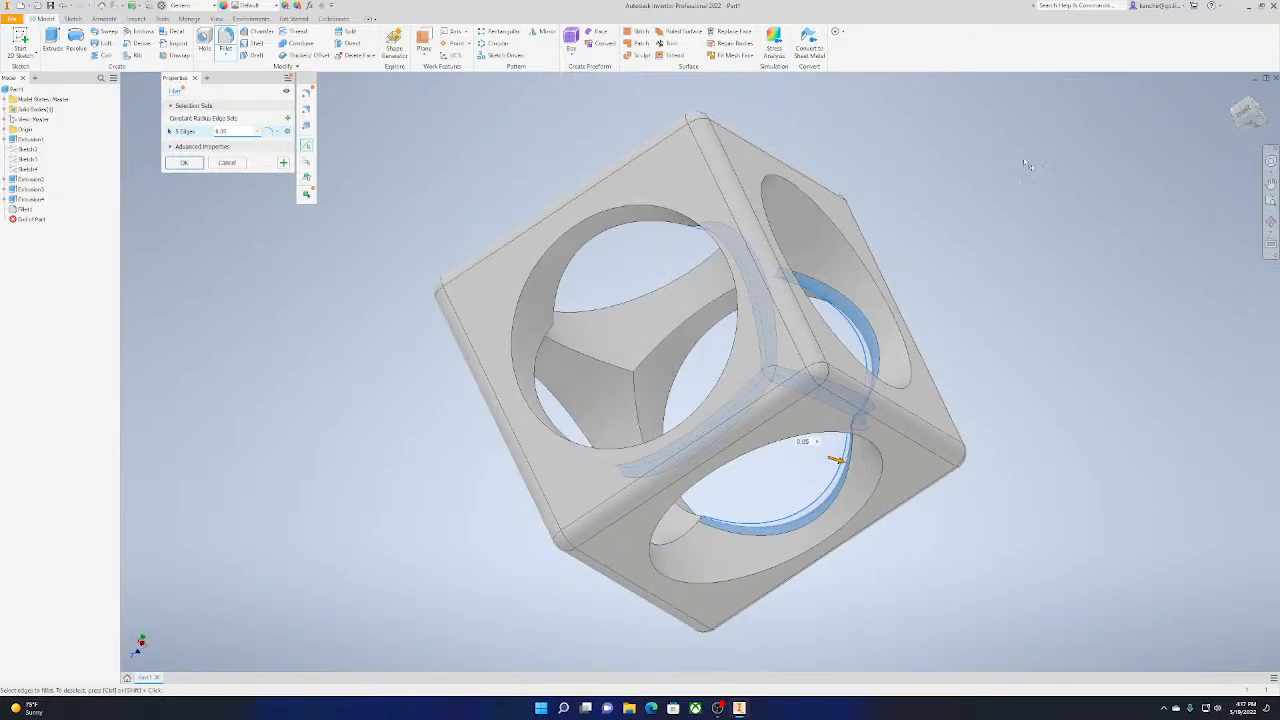
left_click(642, 395)
left_click(682, 318)
left_click(582, 352)
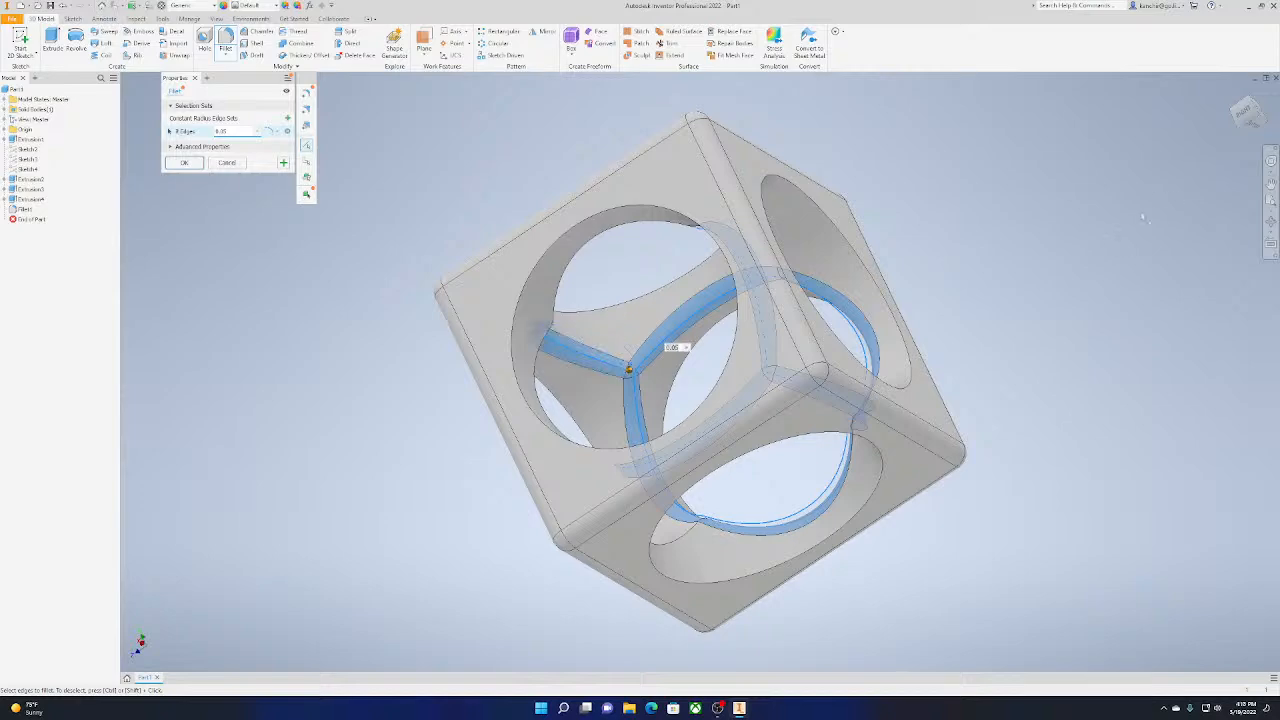
left_click_drag(1243, 123, 908, 346)
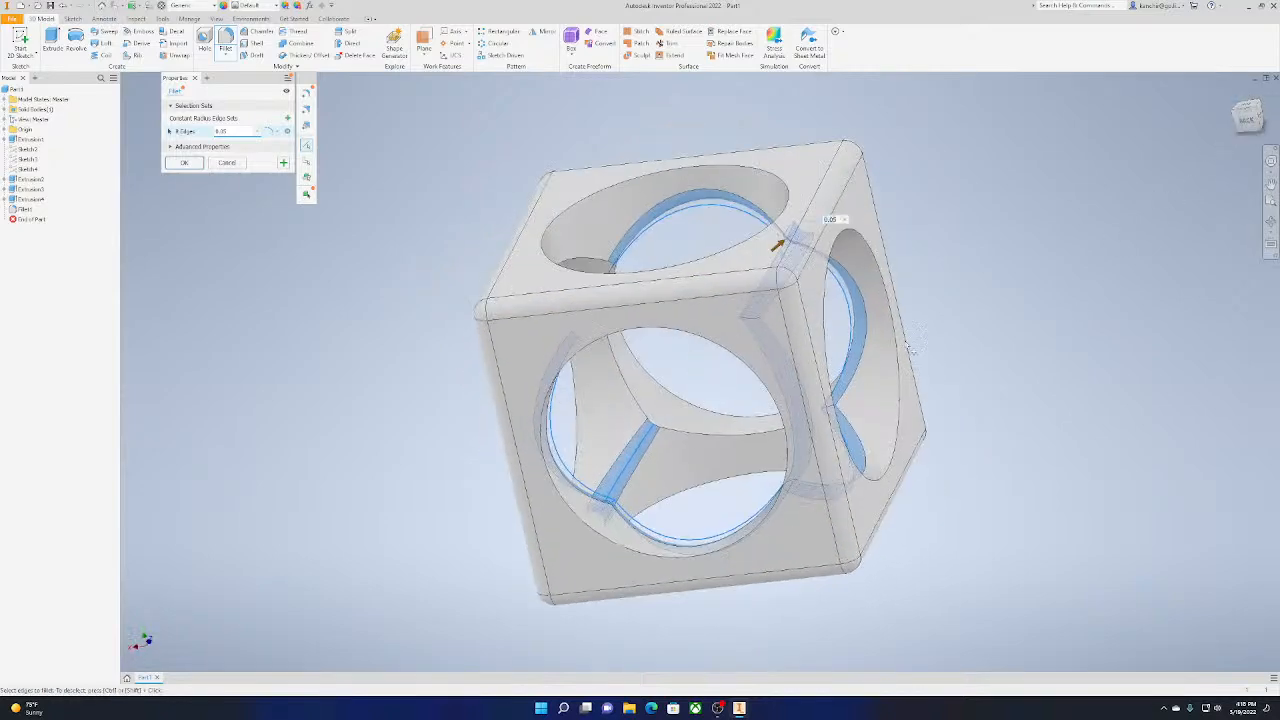
left_click(641, 405)
left_click(684, 433)
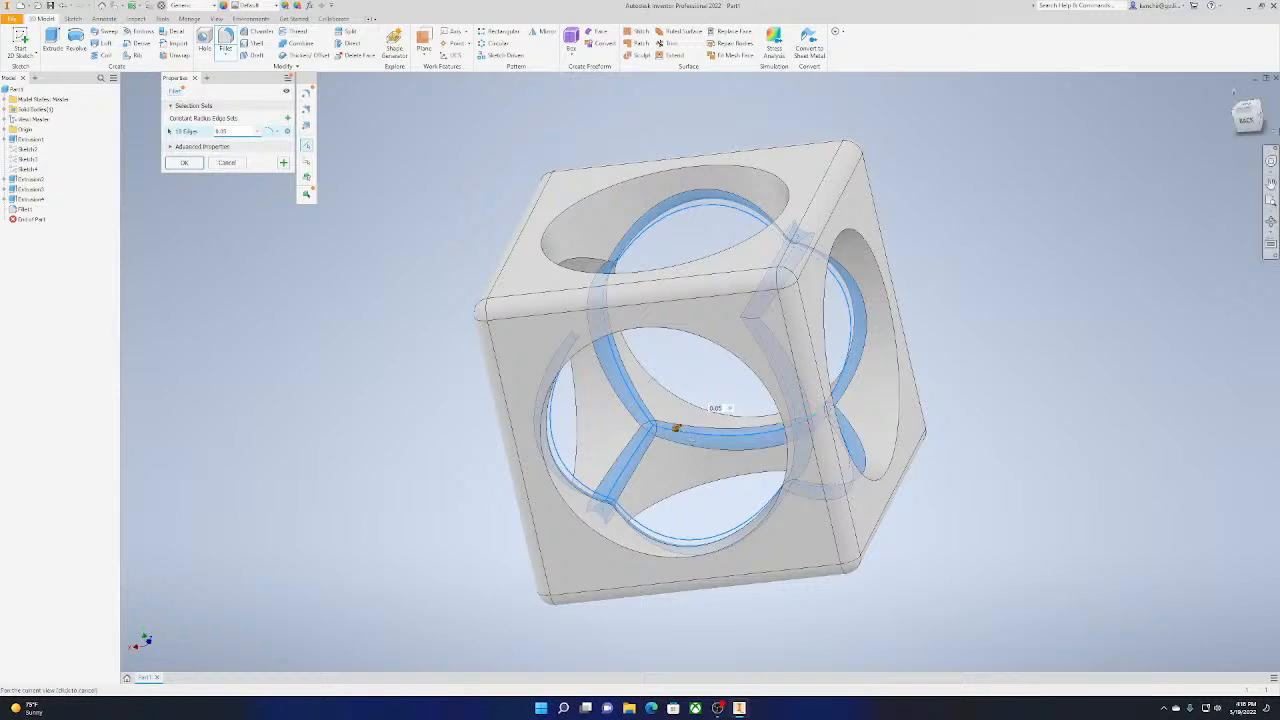
Set the radius of the inner-edge fillet to 0.125 in and apply it
left_click_drag(1241, 122, 1258, 146)
mouse_move(700, 372)
middle_mouse_down("shift")
mouse_move(760, 330)
mouse_move(700, 400)
mouse_move(640, 360)
mouse_move(700, 372)
mouse_move(697, 455)
mouse_move(770, 420)
mouse_move(715, 380)
middle_mouse_up("shift")
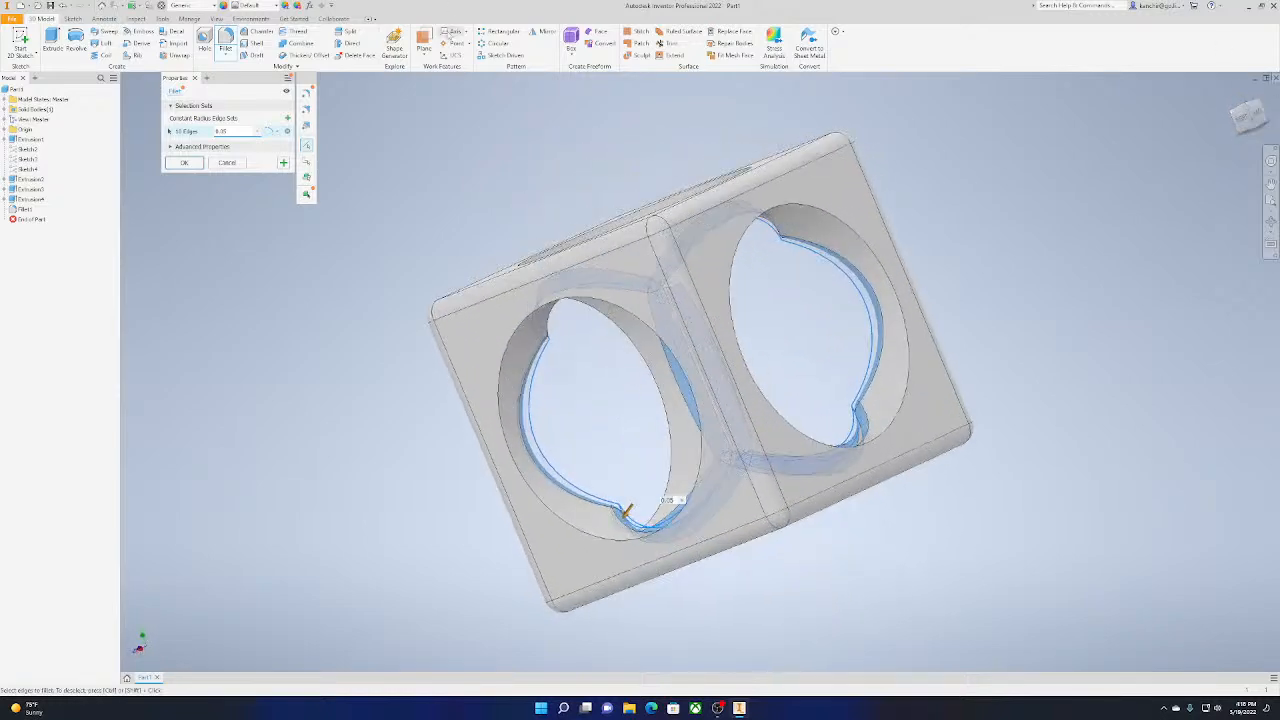
left_click_drag(249, 130, 98, 138)
type(".")
key("BackSpace")
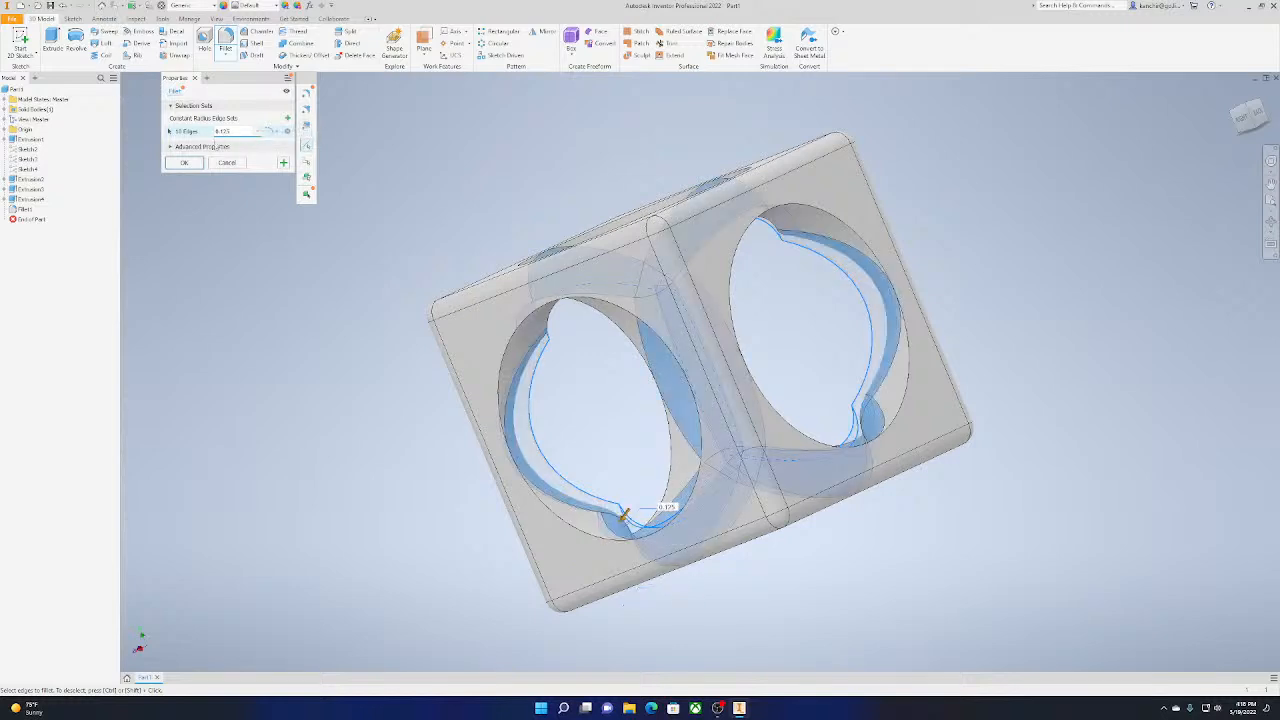
left_click(185, 163)
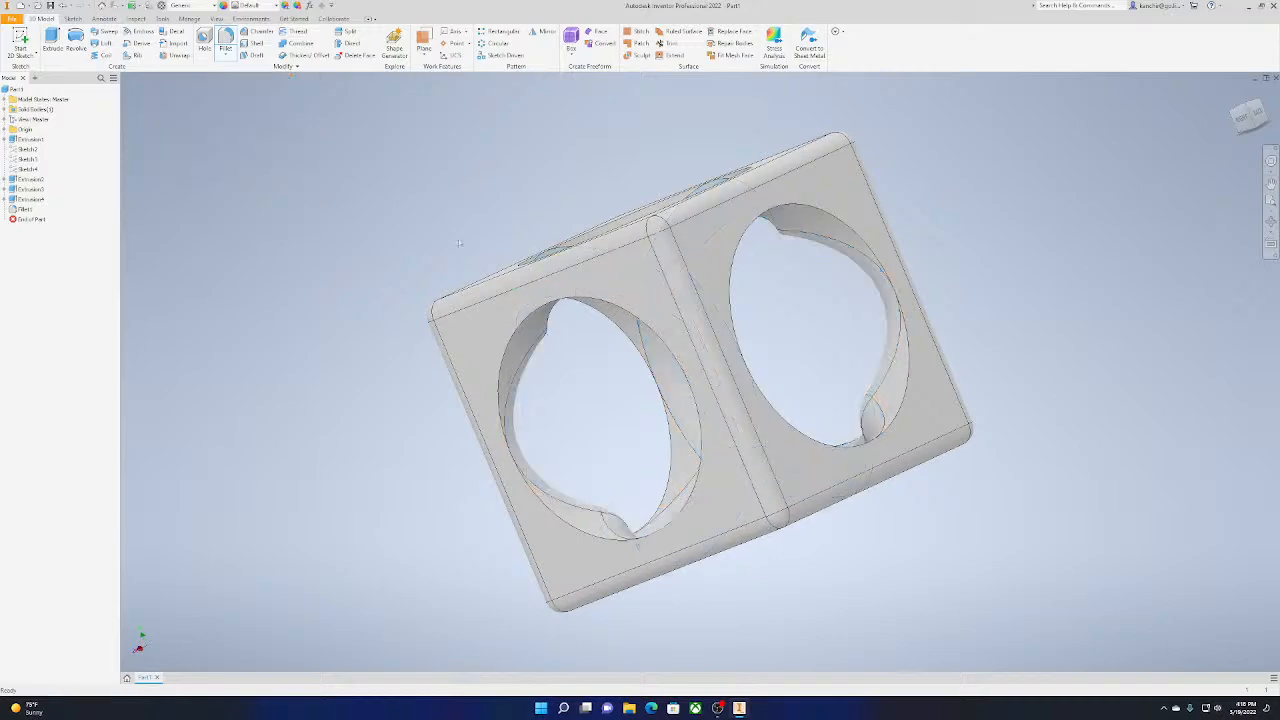
Edit both existing fillets, setting the outer-edge radius and the inner-edge radius to 0.1 in each
left_click(1228, 115)
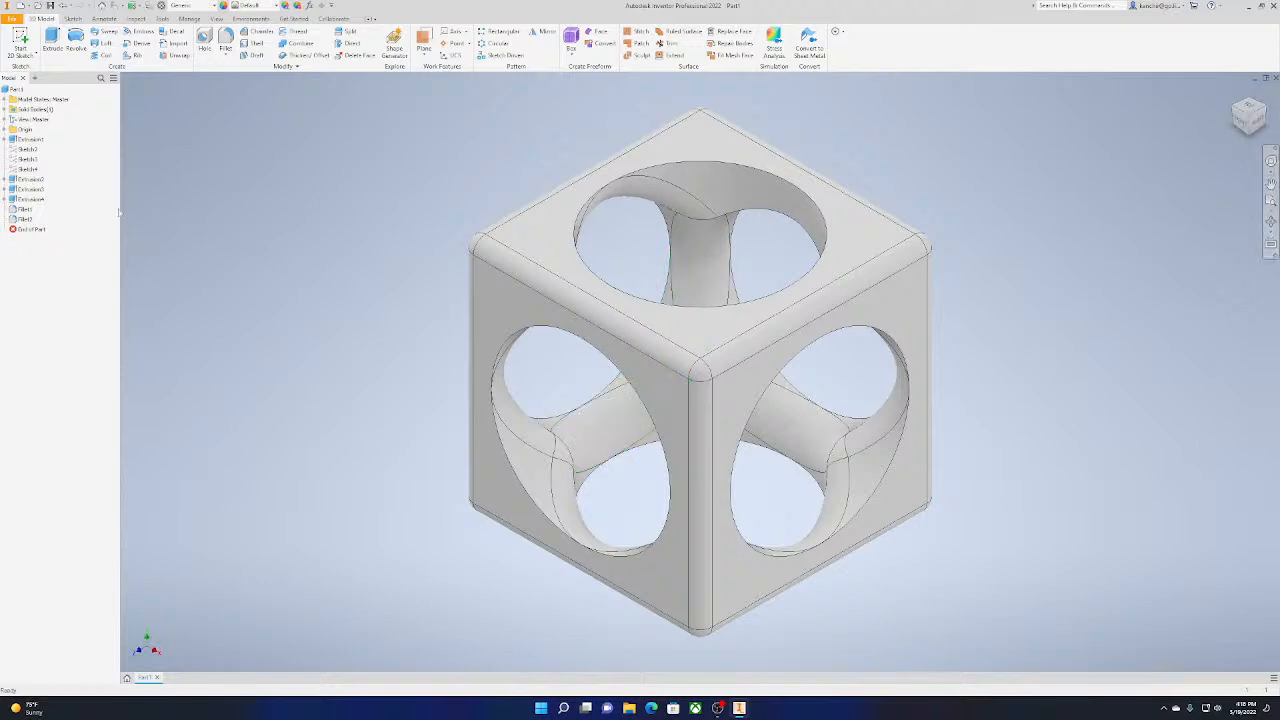
left_click(26, 209)
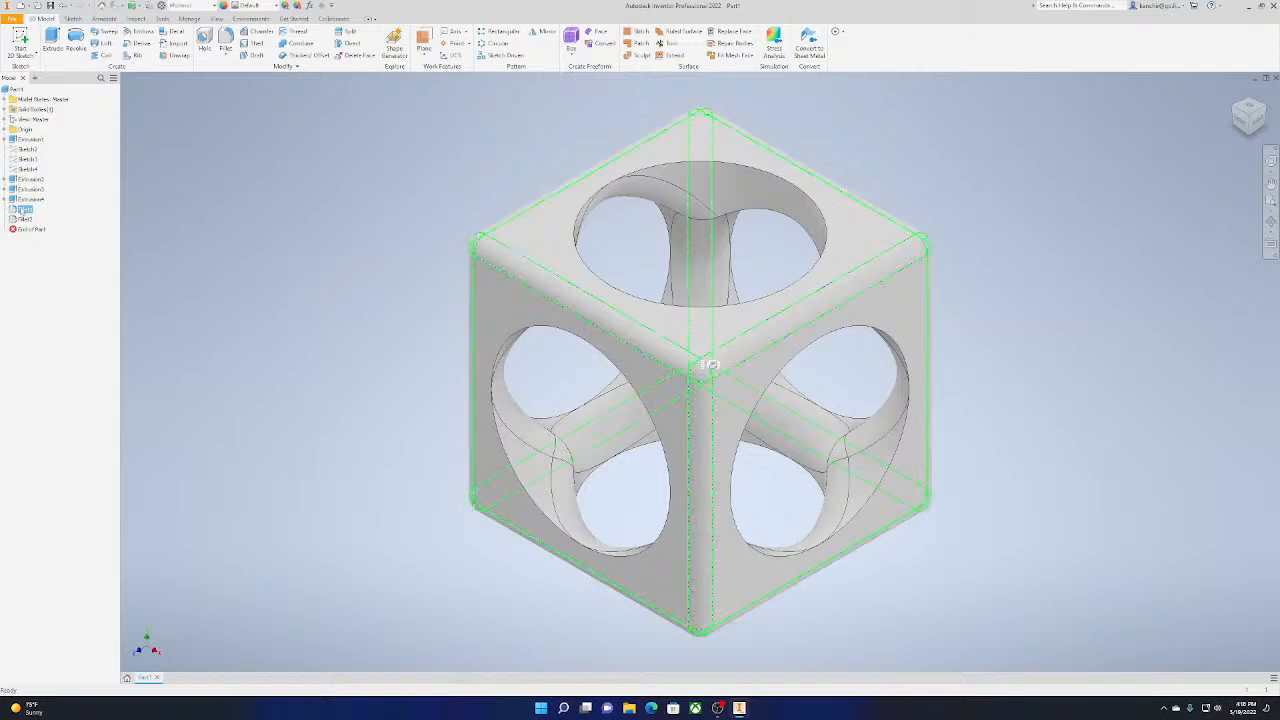
double_click(25, 210)
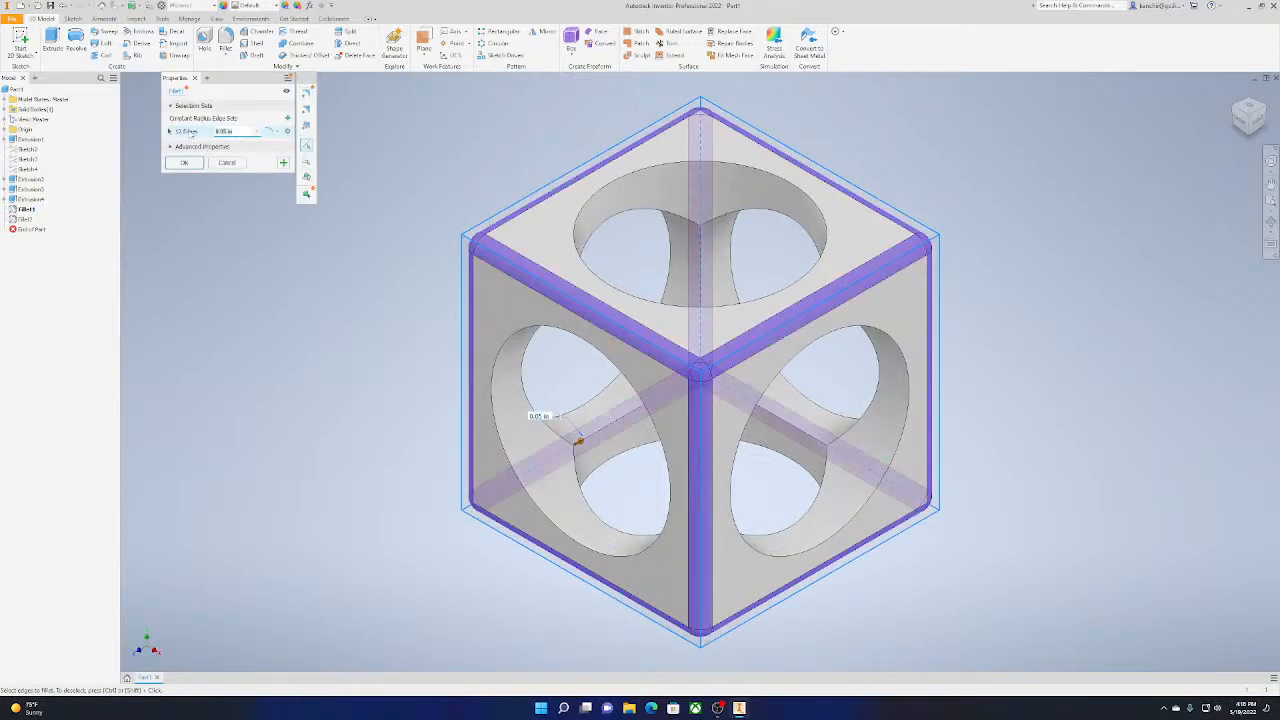
type("0.12")
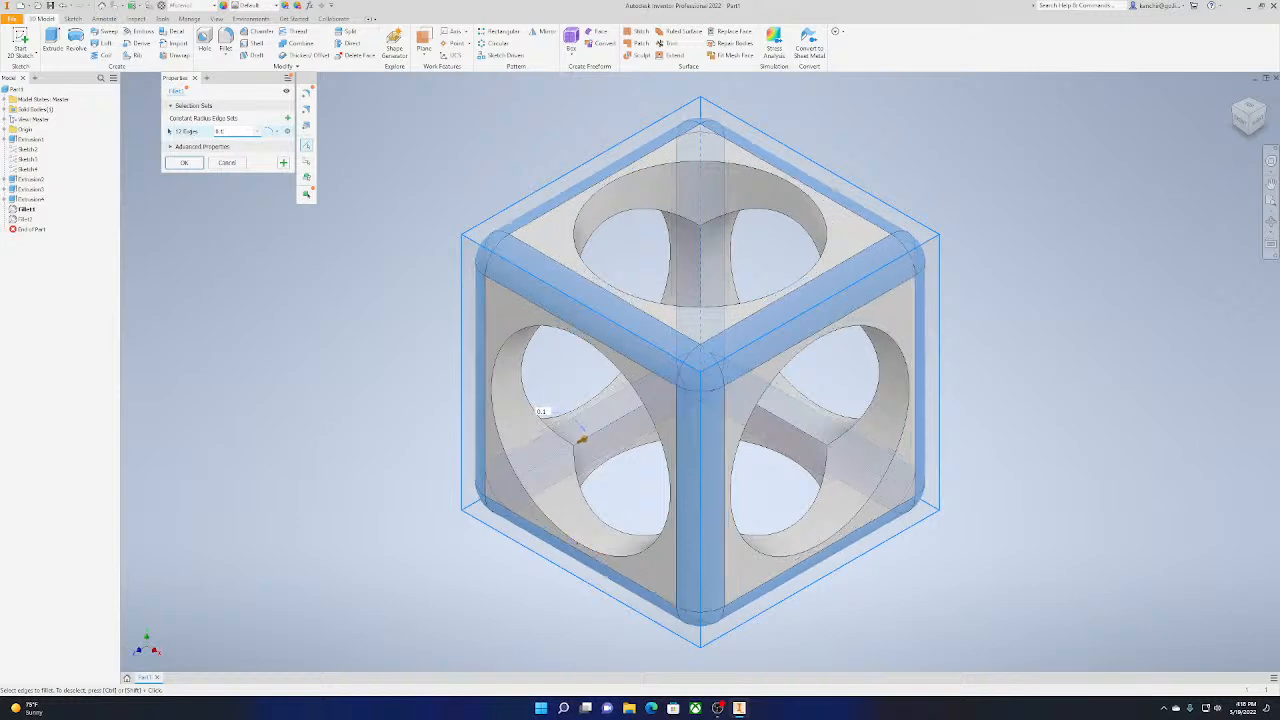
left_click(201, 165)
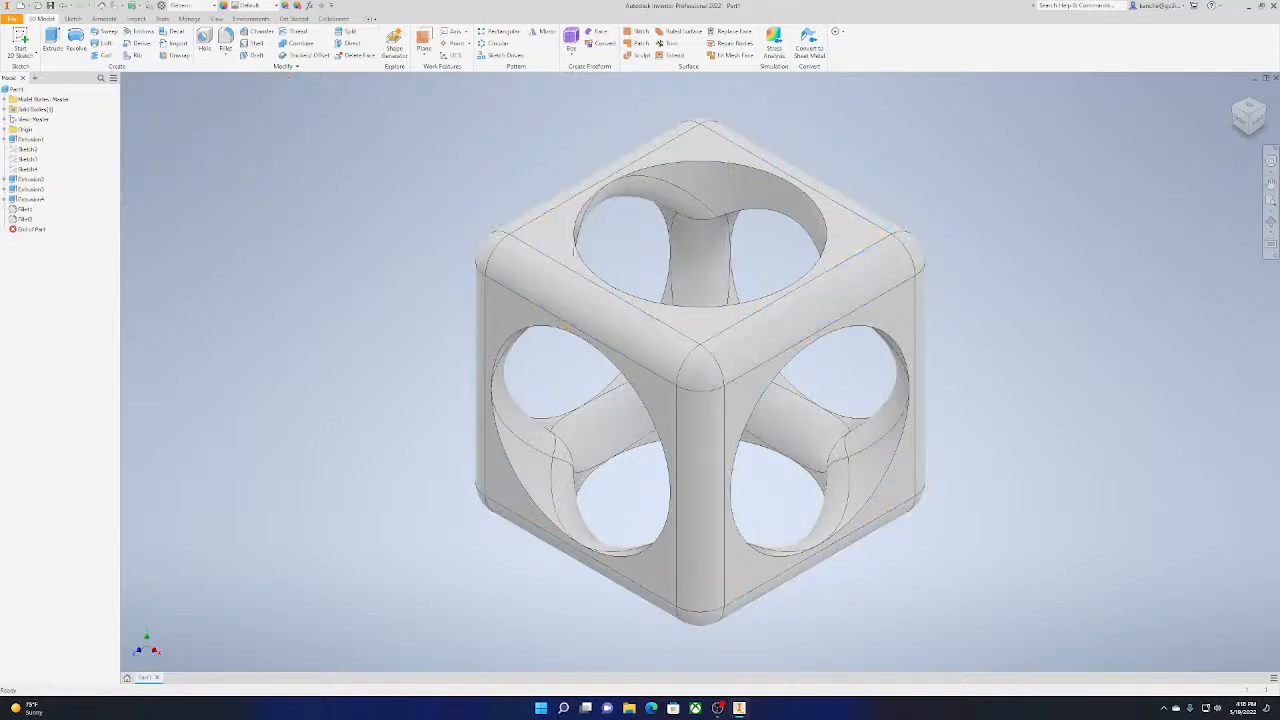
double_click(26, 219)
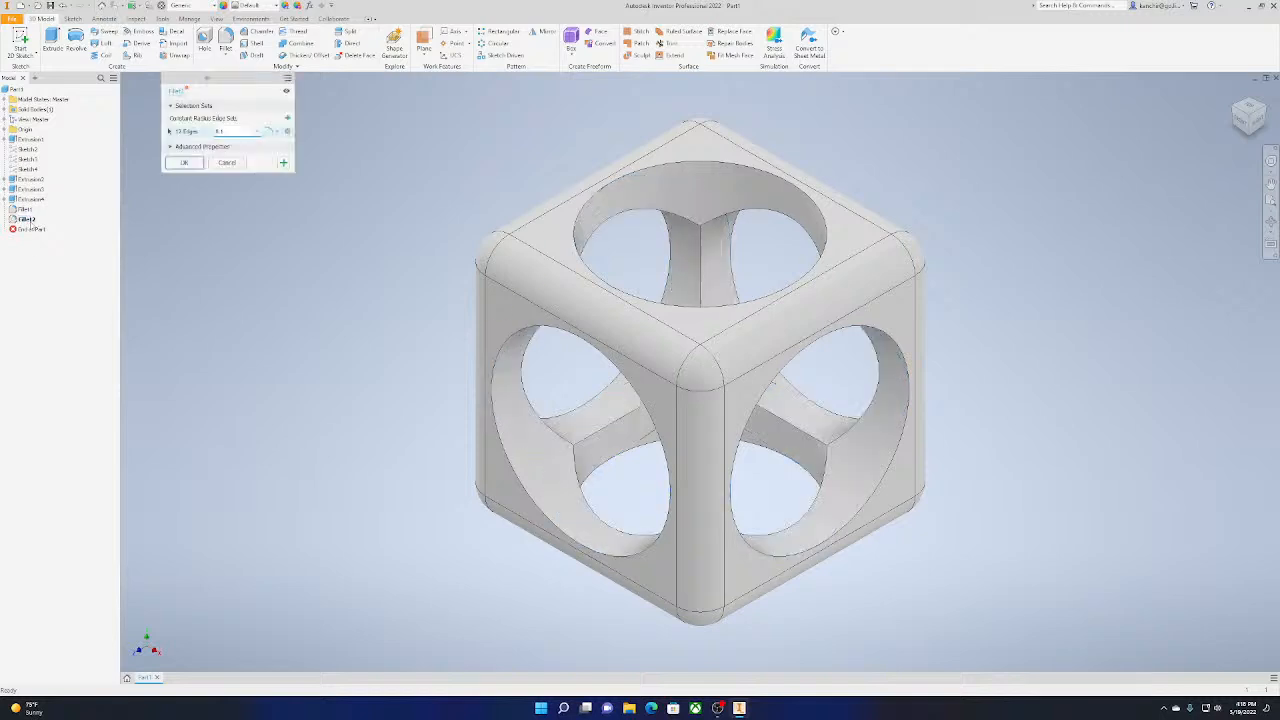
type("0")
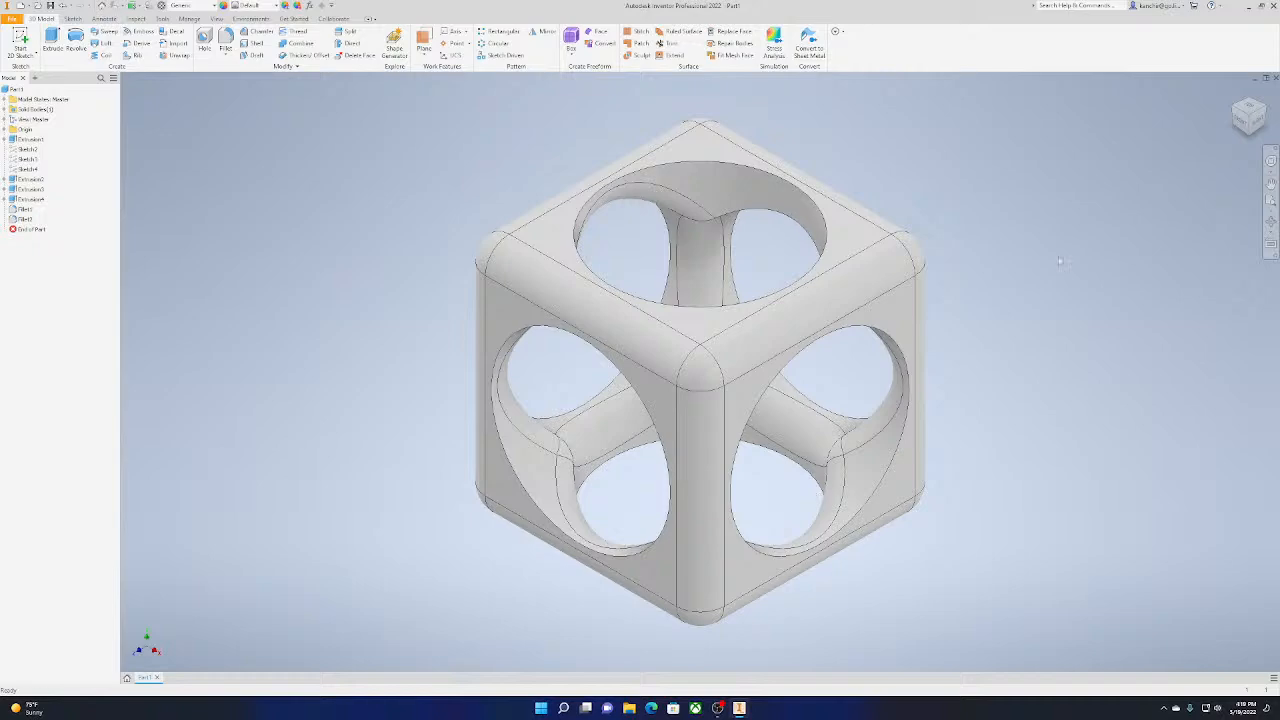
Examine the filleted cube from the front and from its corner directions, and return to the isometric view
left_click_drag(1247, 126, 1218, 100)
left_click(1249, 103)
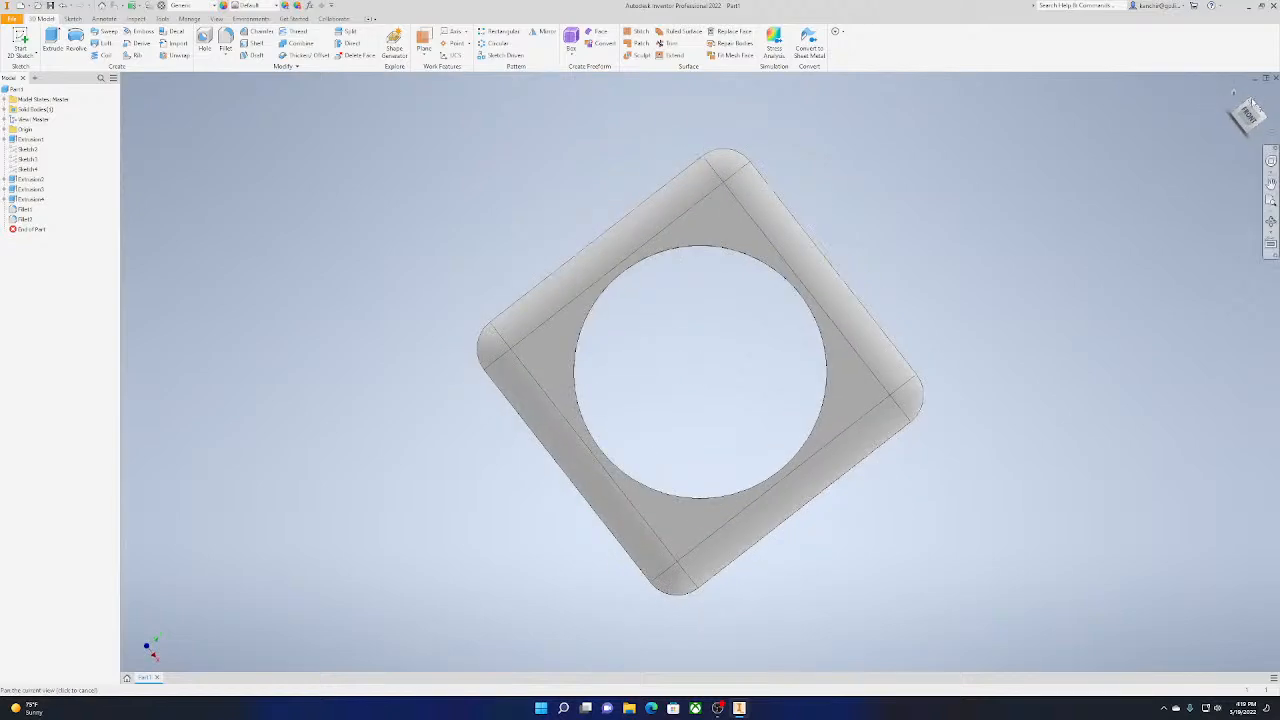
left_click(1248, 122)
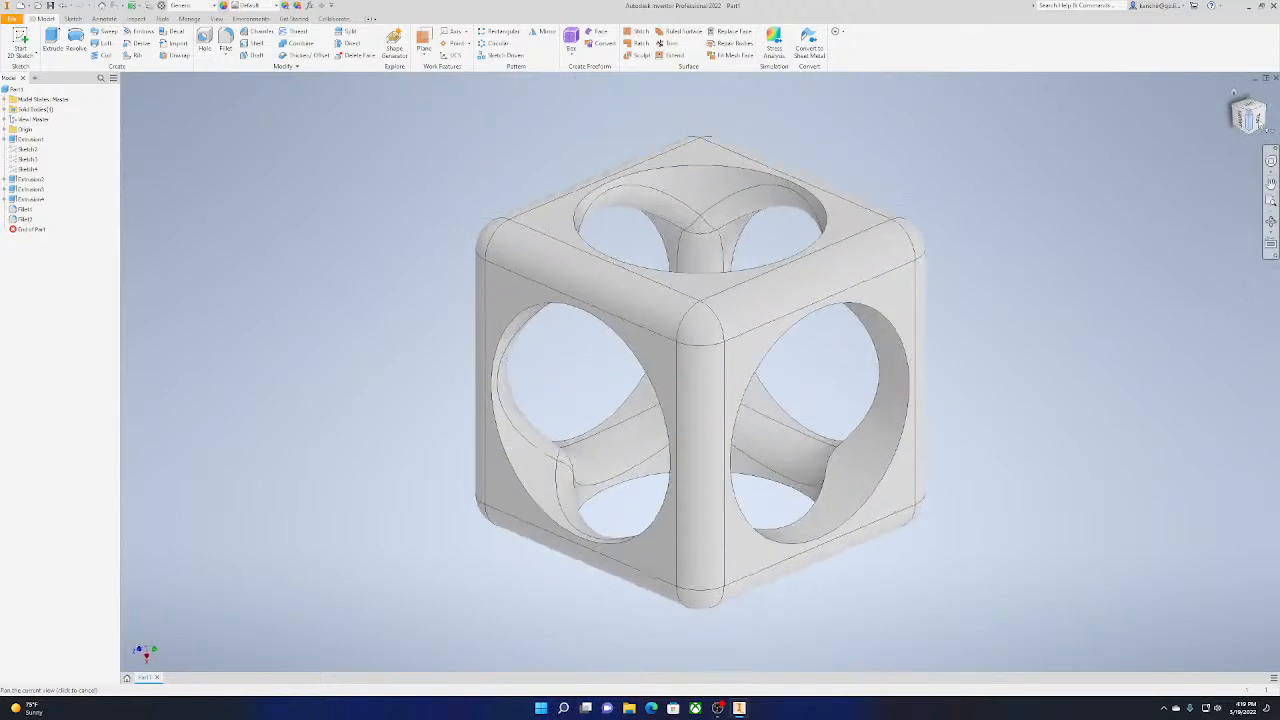
left_click(1270, 97)
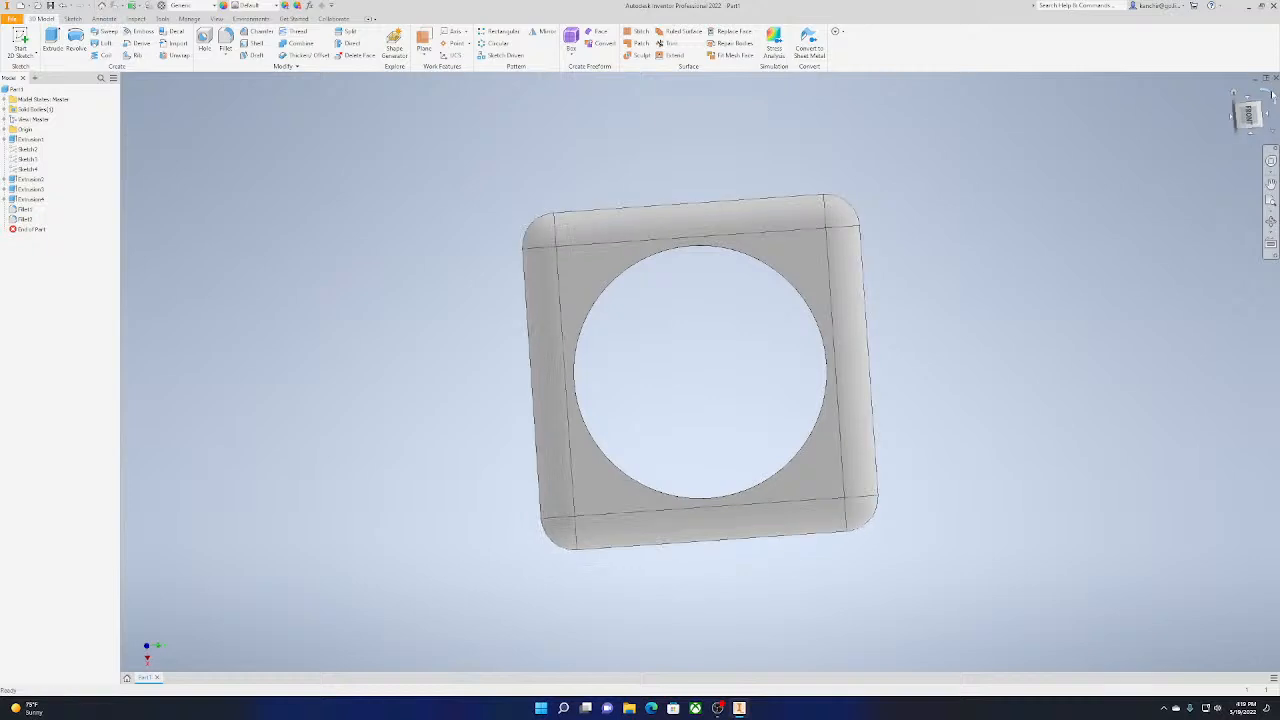
left_click(1264, 112)
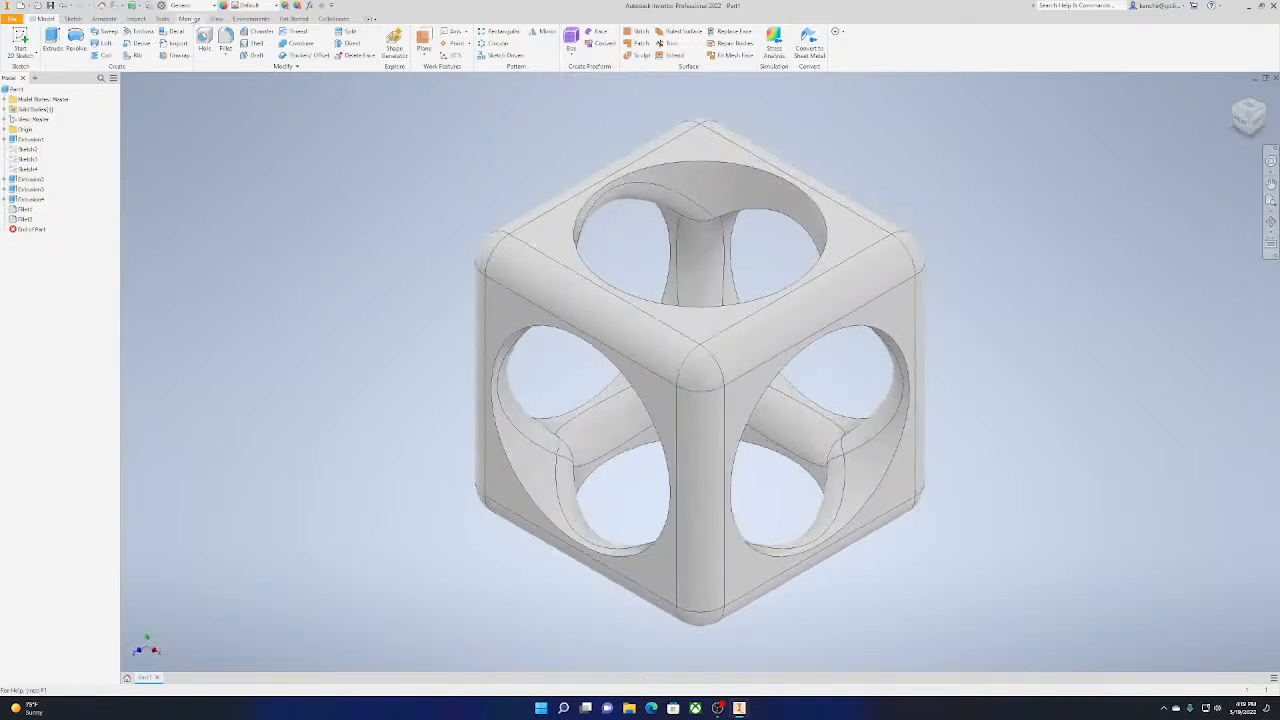
Apply the Flaked Satin - Blue appearance to the part and set its material to Gold
left_click(215, 19)
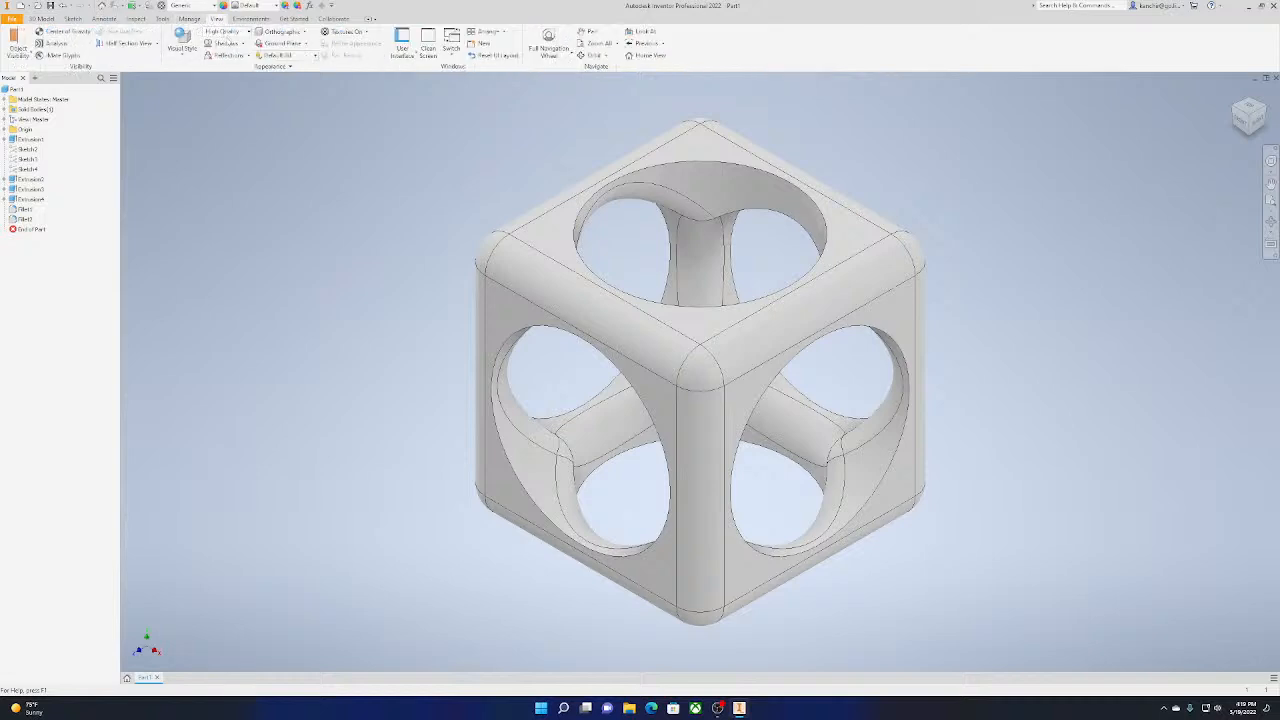
left_click(248, 56)
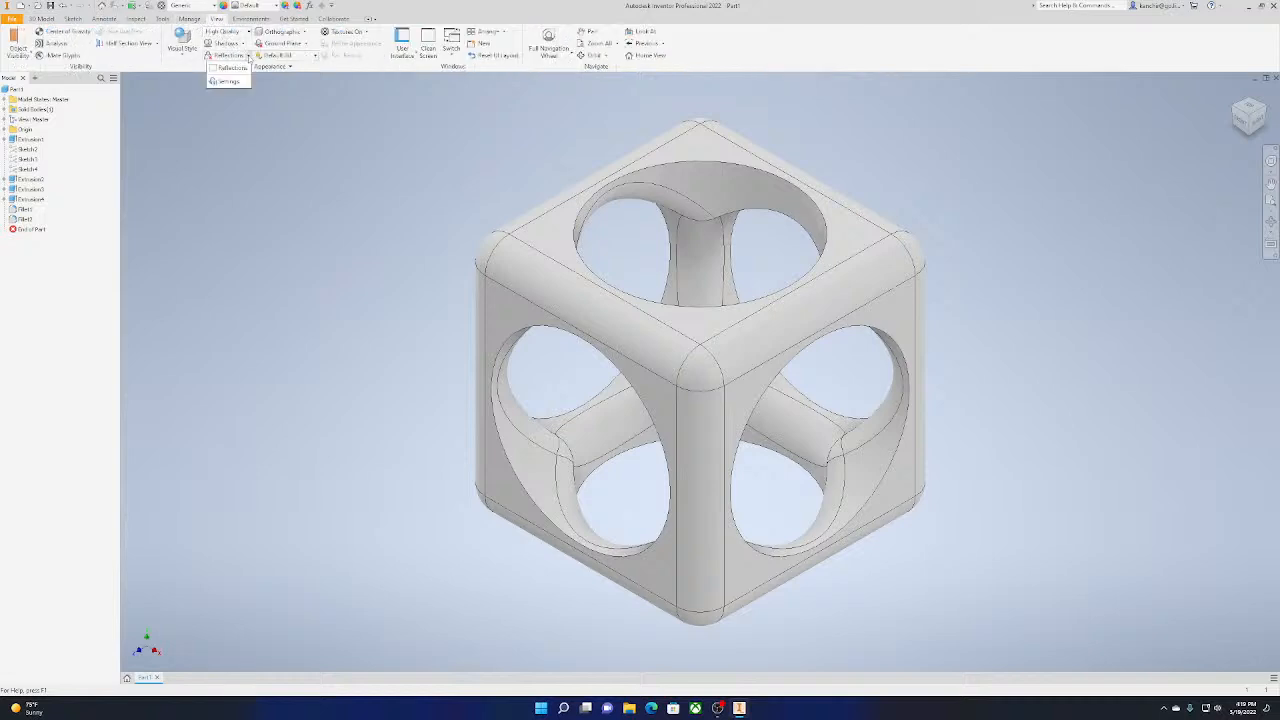
left_click(186, 19)
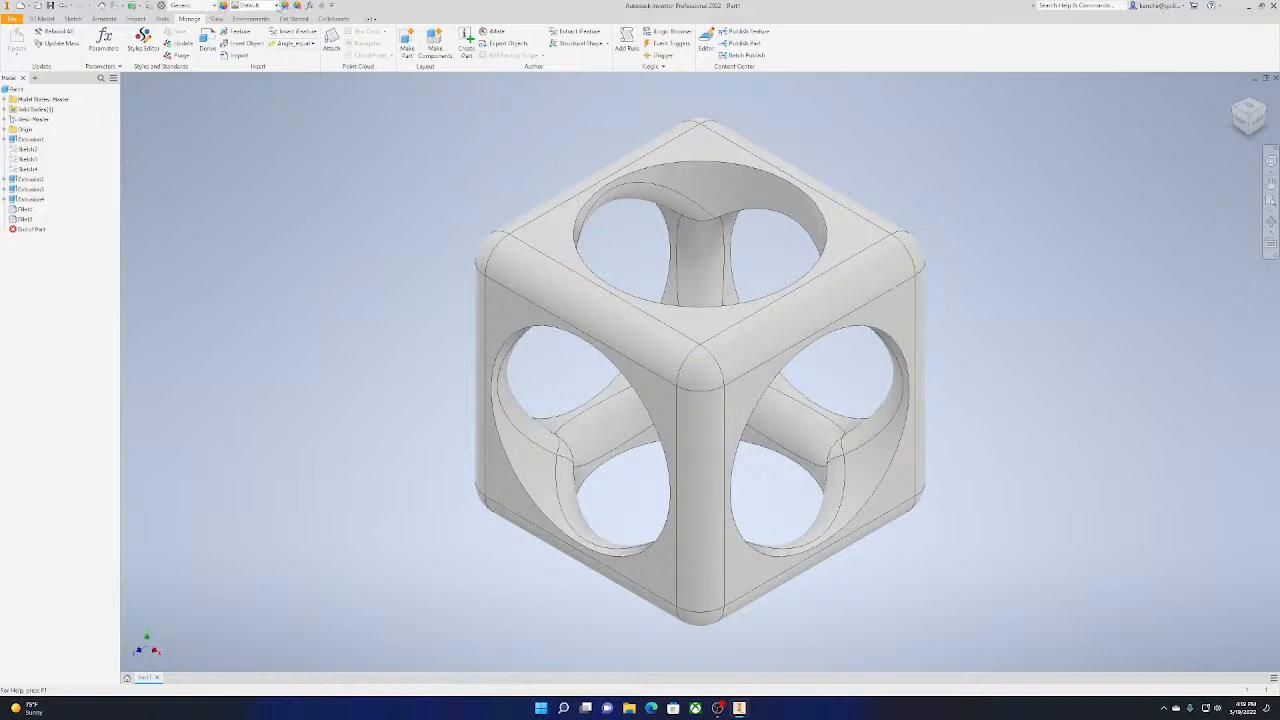
left_click(276, 5)
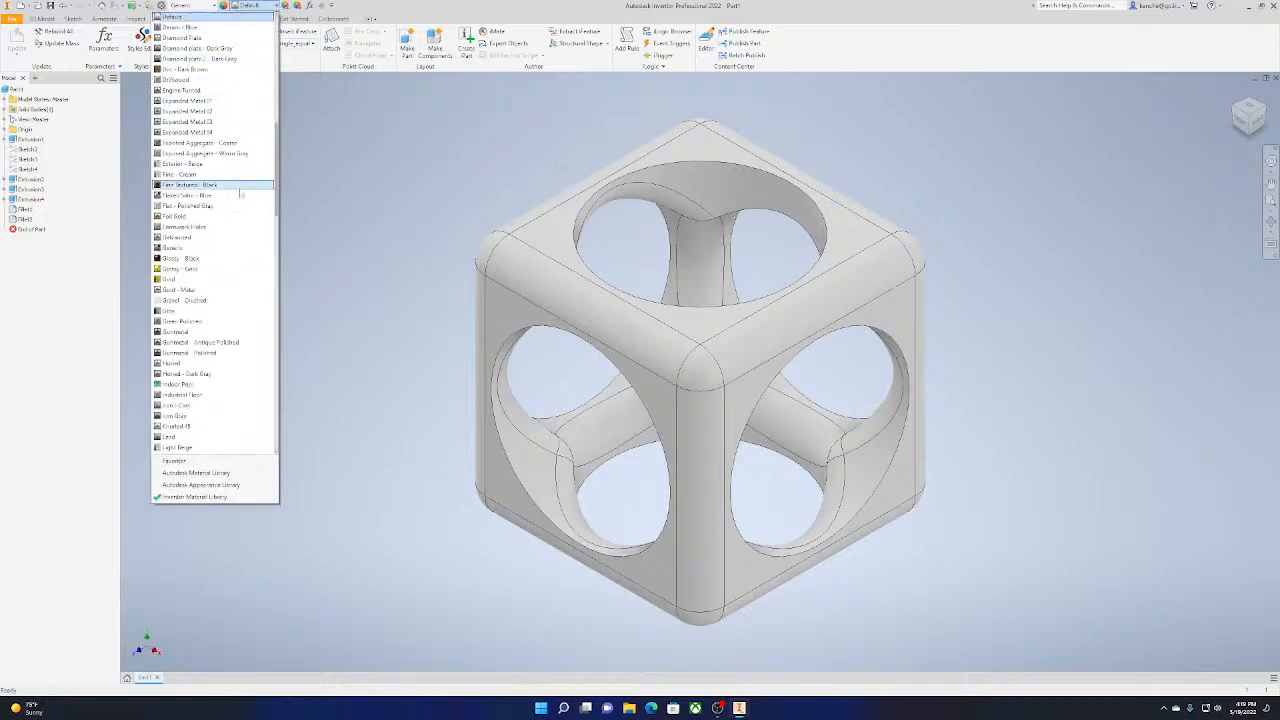
left_click(239, 195)
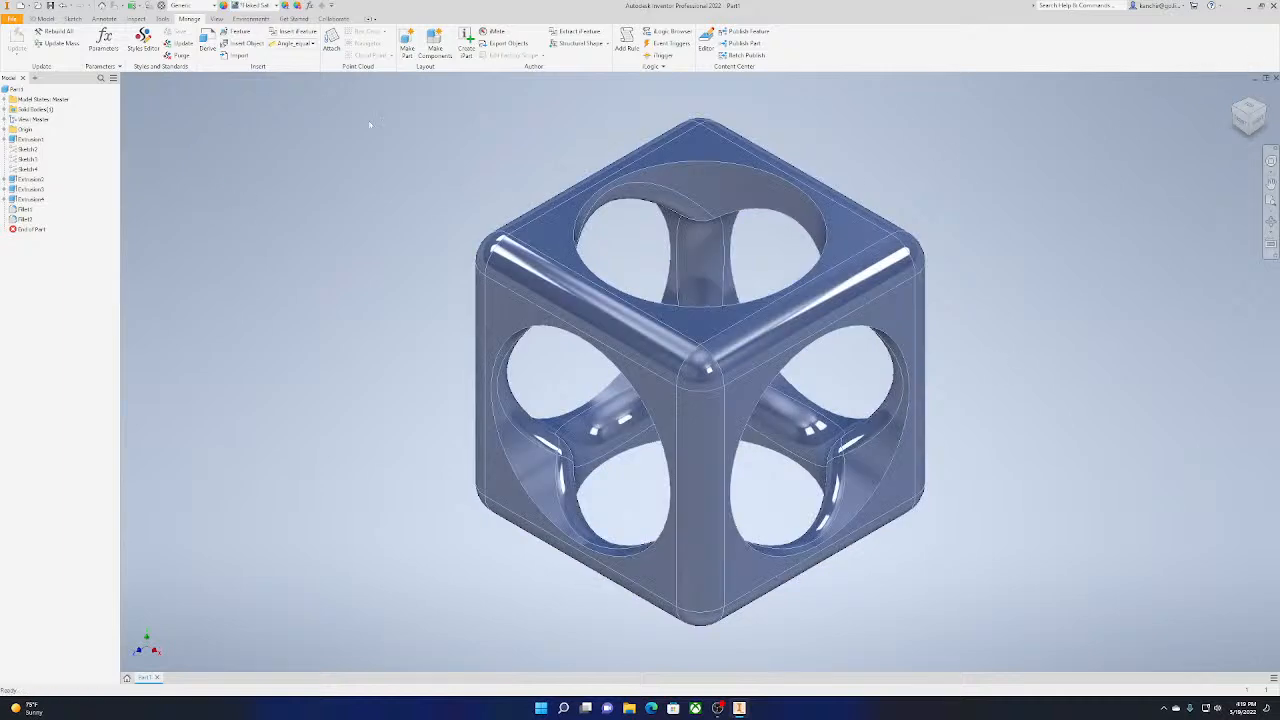
left_click(186, 6)
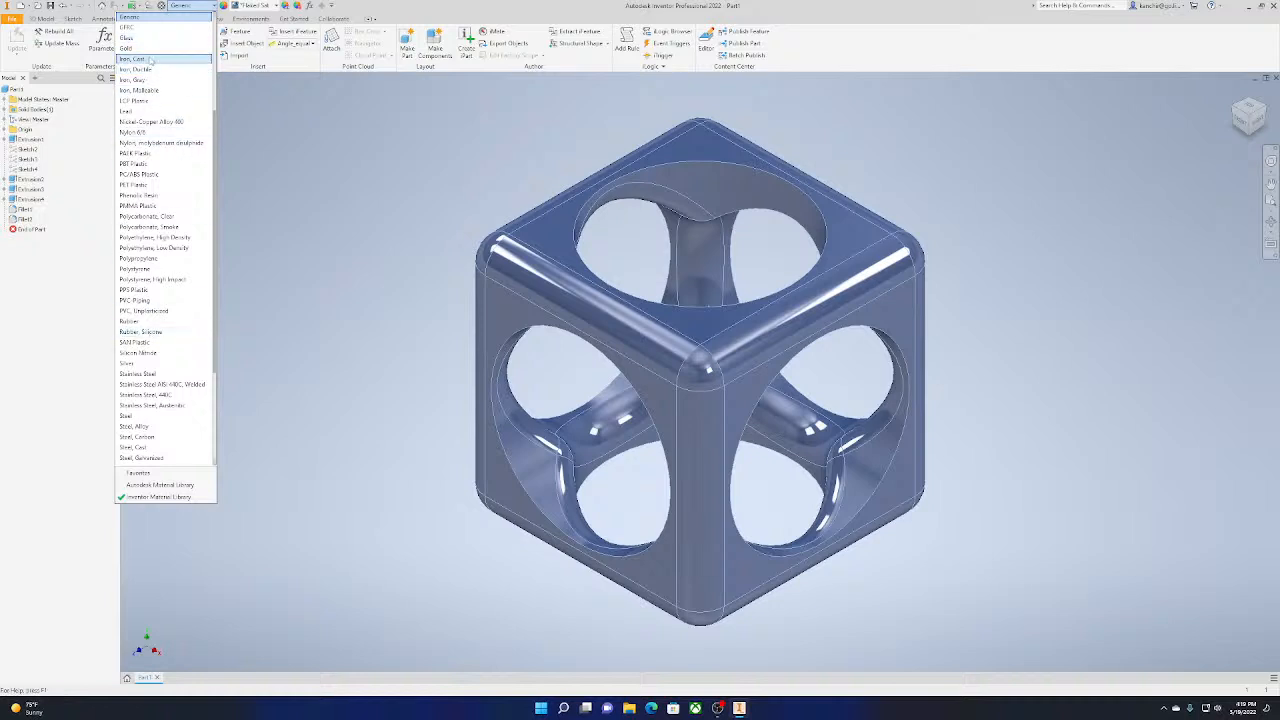
left_click(135, 48)
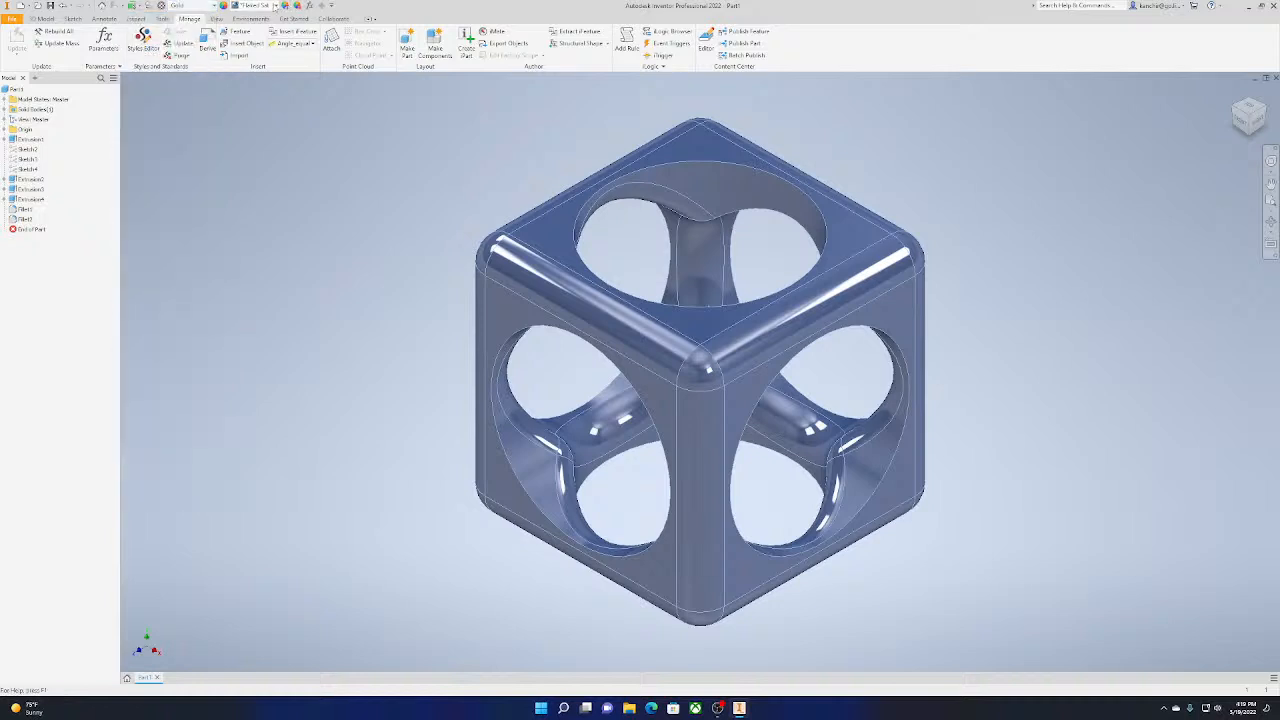
Try the Gunmetal appearance on the part, followed by the Indoor Pool appearance
left_click(275, 6)
left_click(236, 157)
left_click(275, 6)
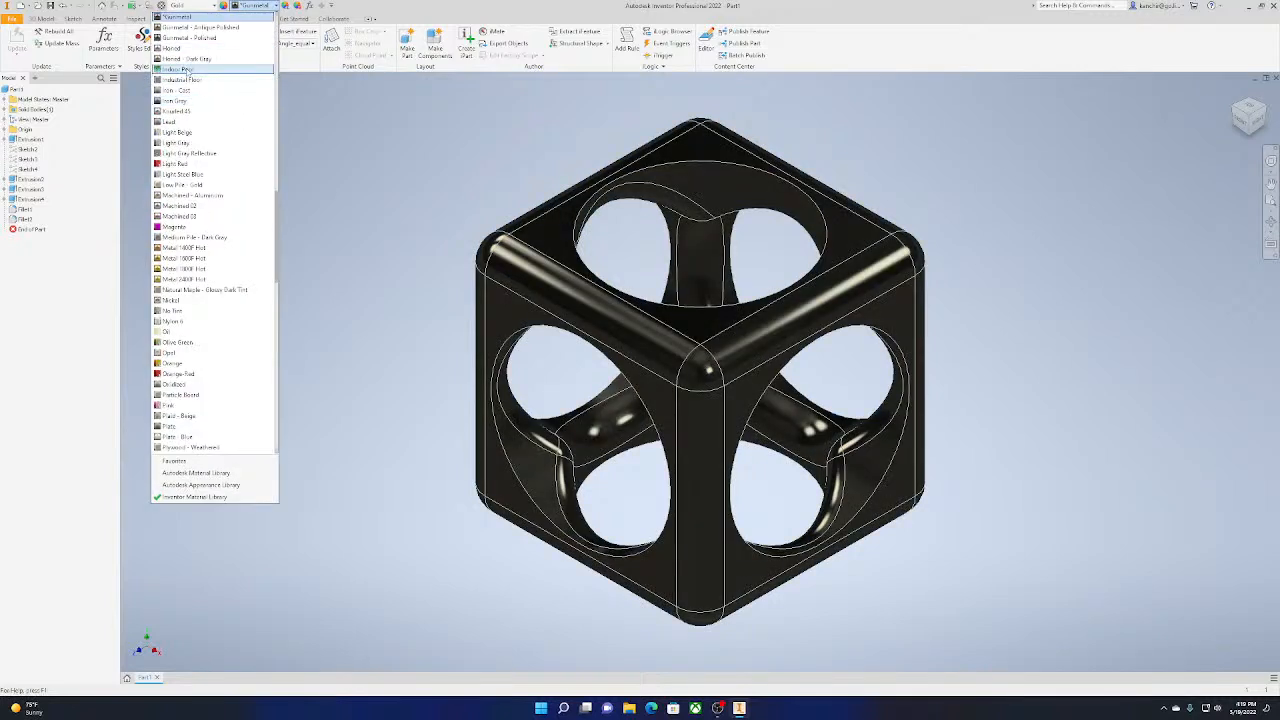
left_click(184, 69)
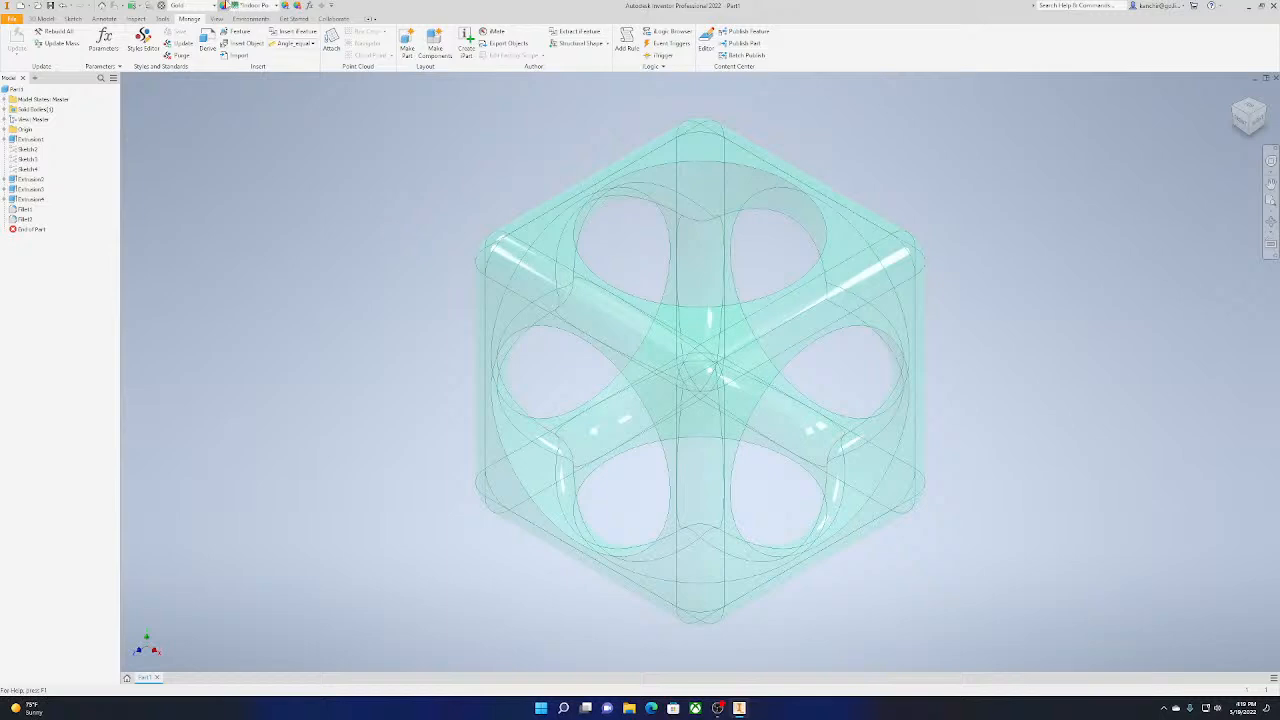
Browse the appearances in the Inventor Material Library and apply Copper - Satin to the part
left_click(275, 6)
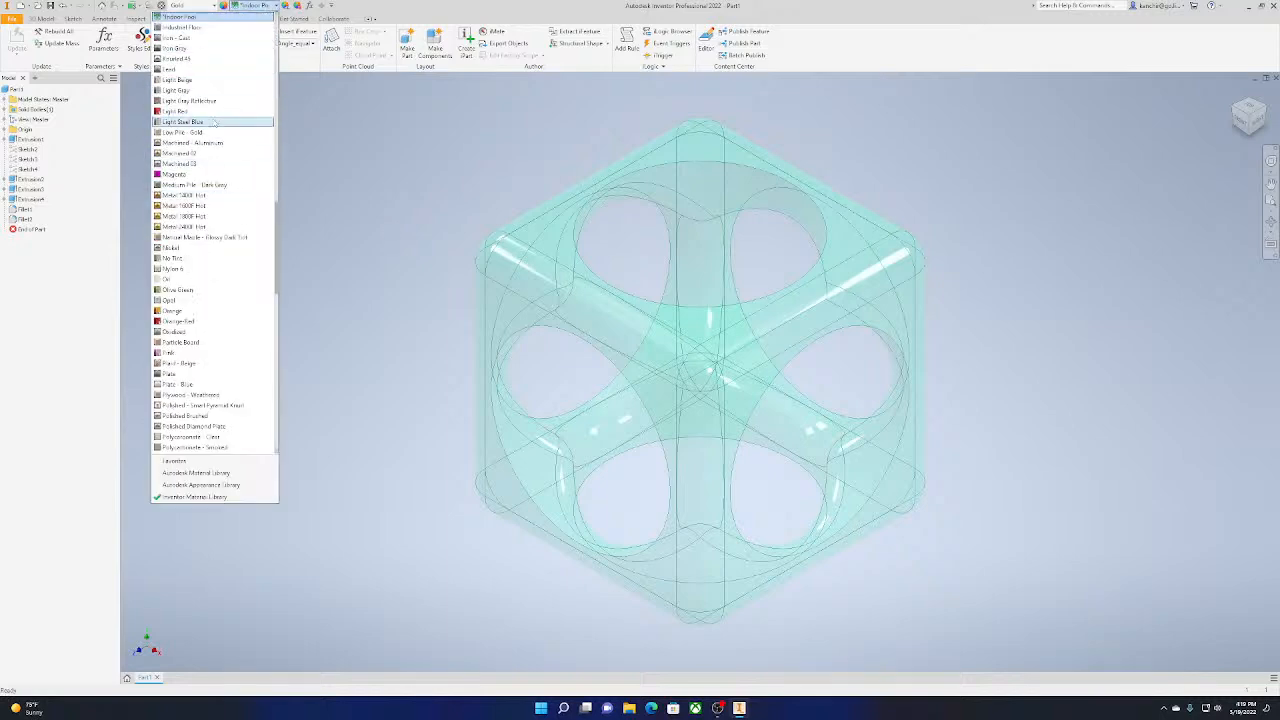
scroll(220, 80, "up", 15)
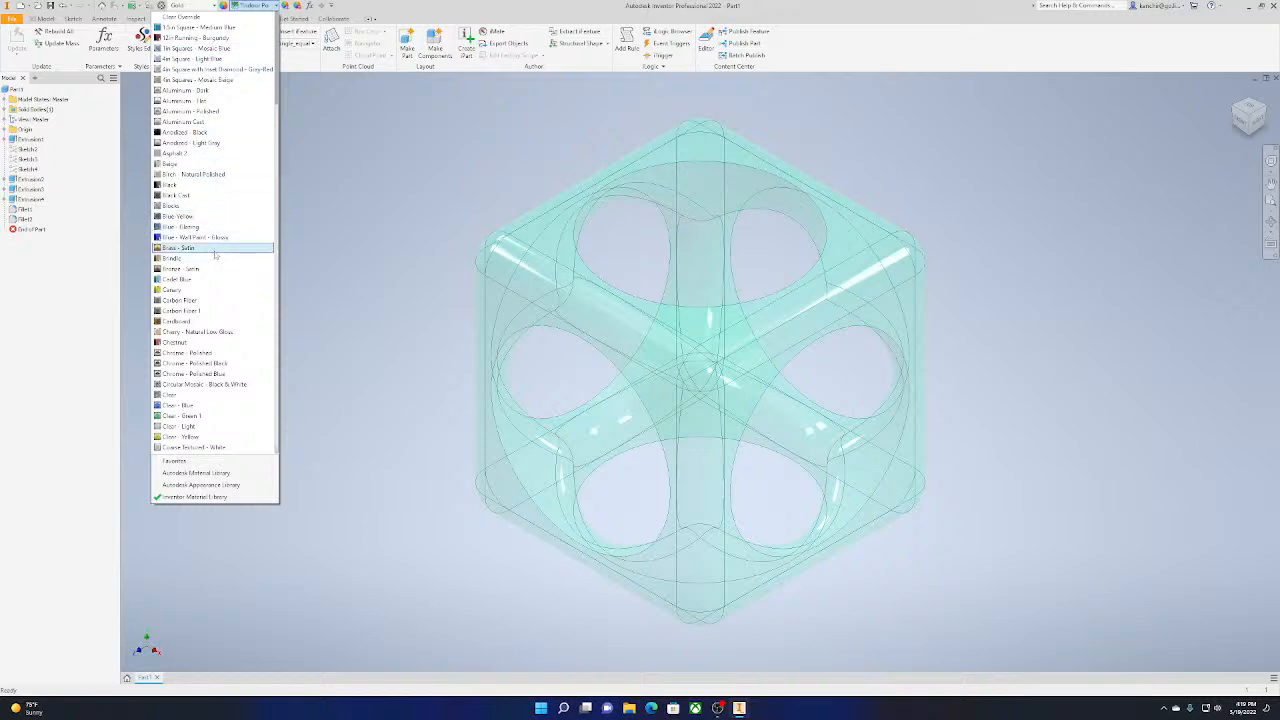
scroll(214, 254, "down", 8)
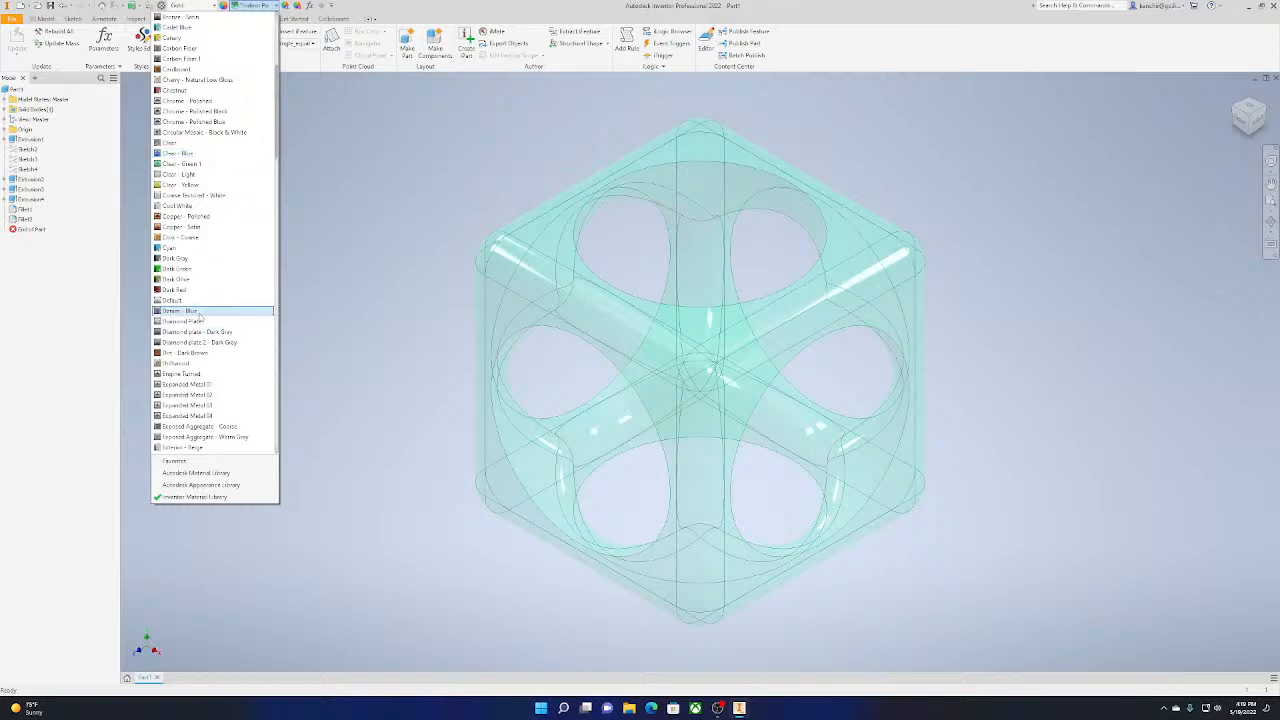
left_click(212, 227)
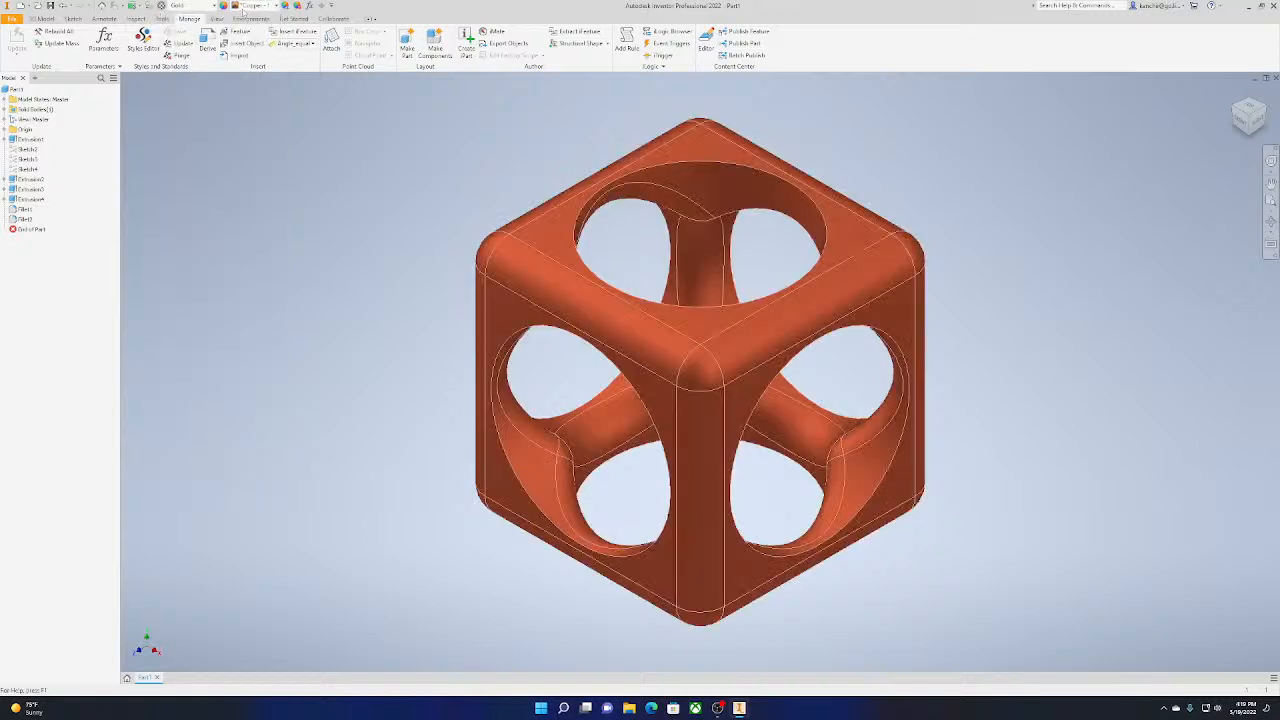
Set the part's material to Generic
left_click(246, 6)
scroll(218, 340, "down", 5)
scroll(220, 352, "down", 8)
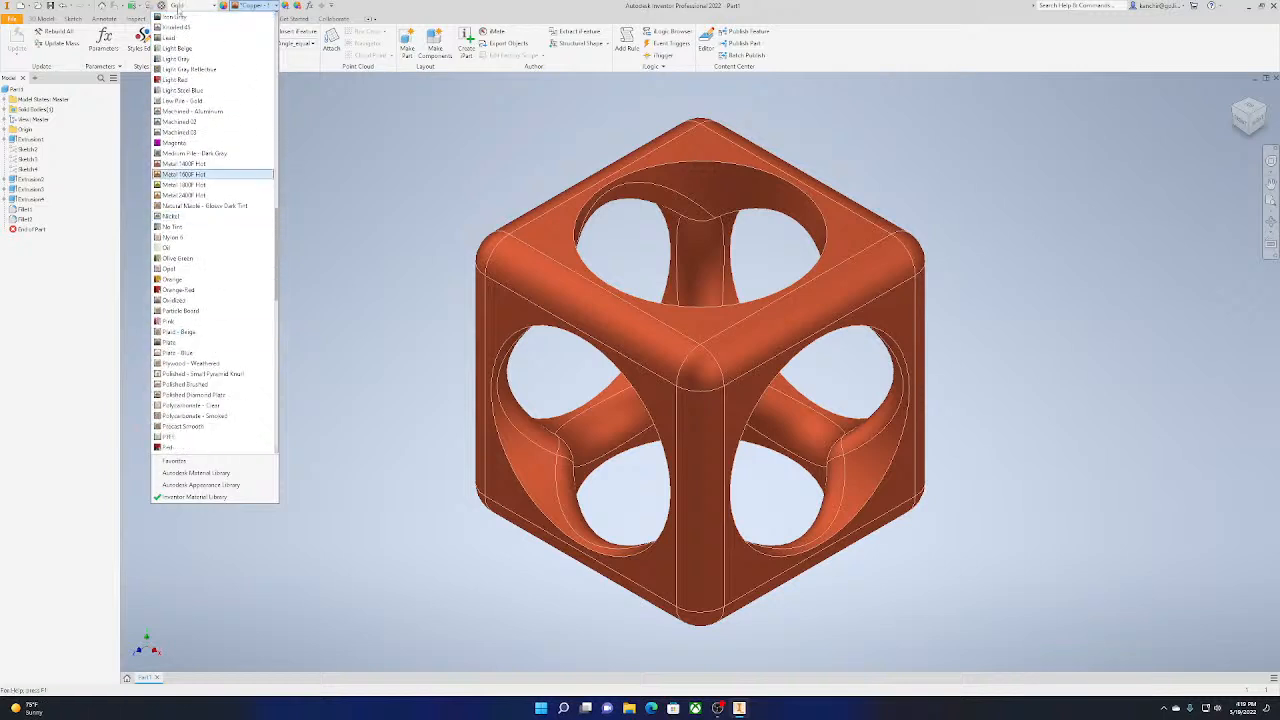
left_click(208, 7)
scroll(150, 190, "up", 12)
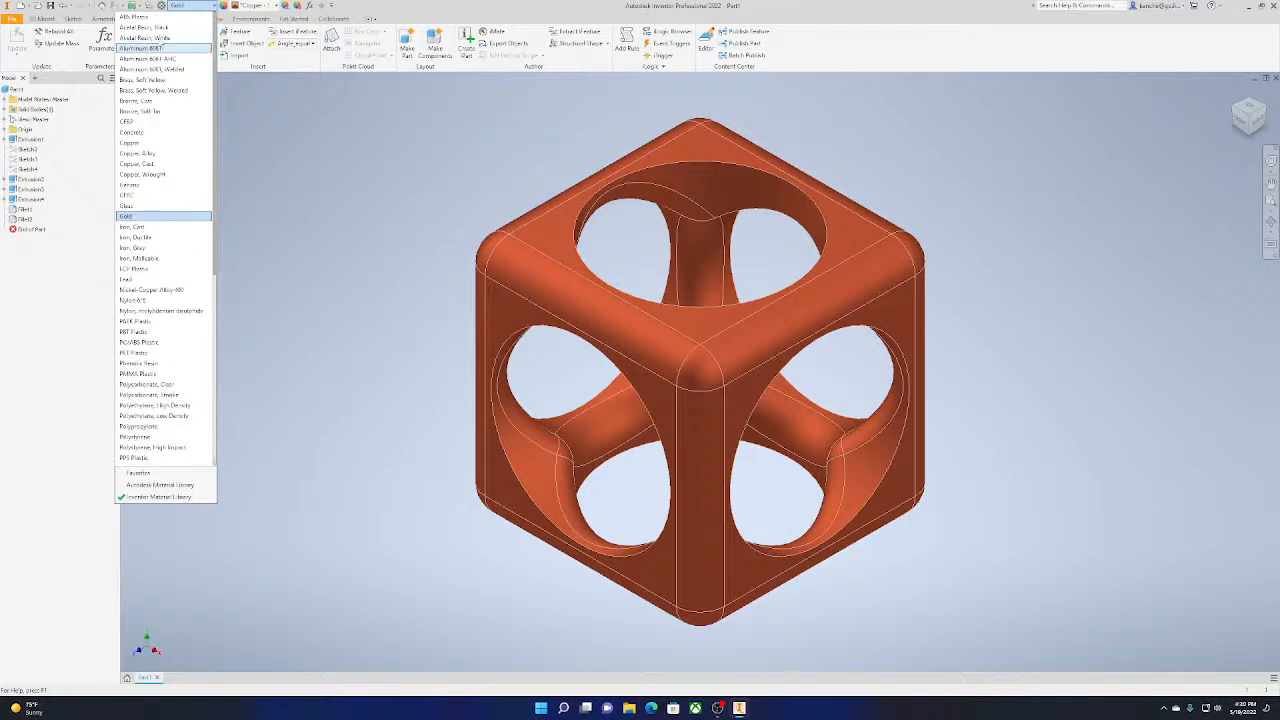
left_click(140, 186)
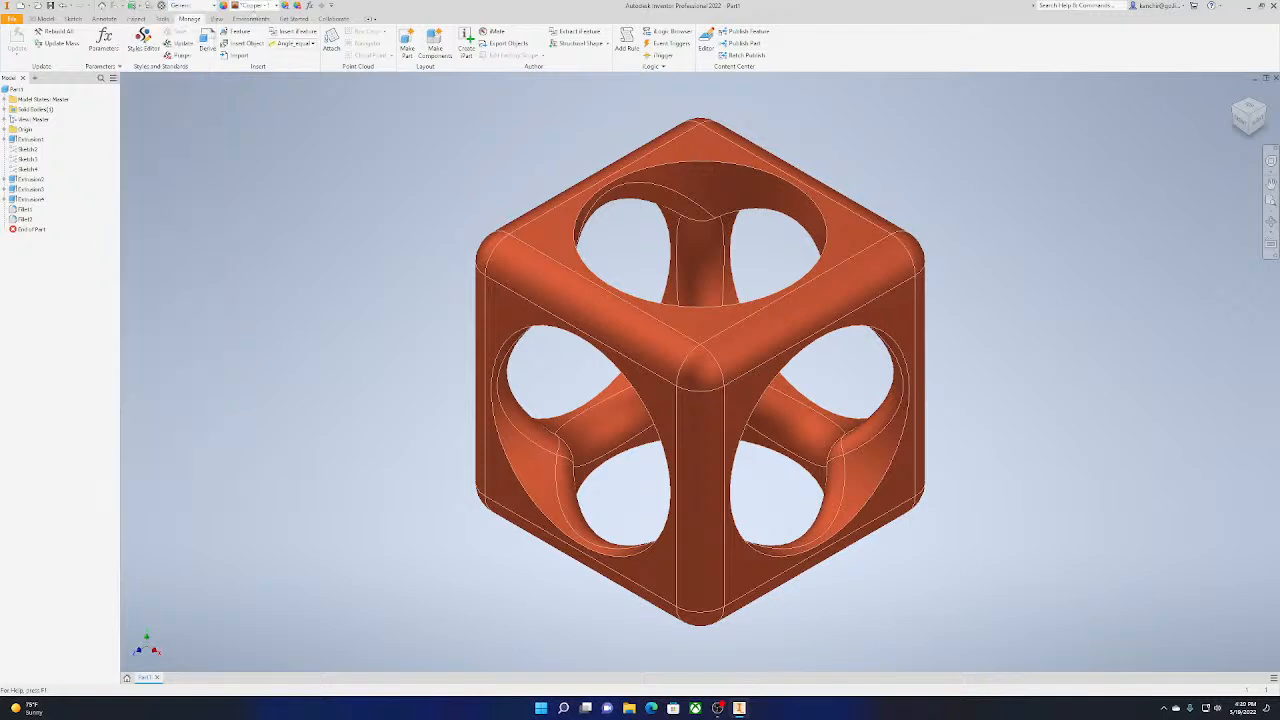
Restore the part's Default appearance and replace it with Flaked Satin - Blue
left_click(262, 6)
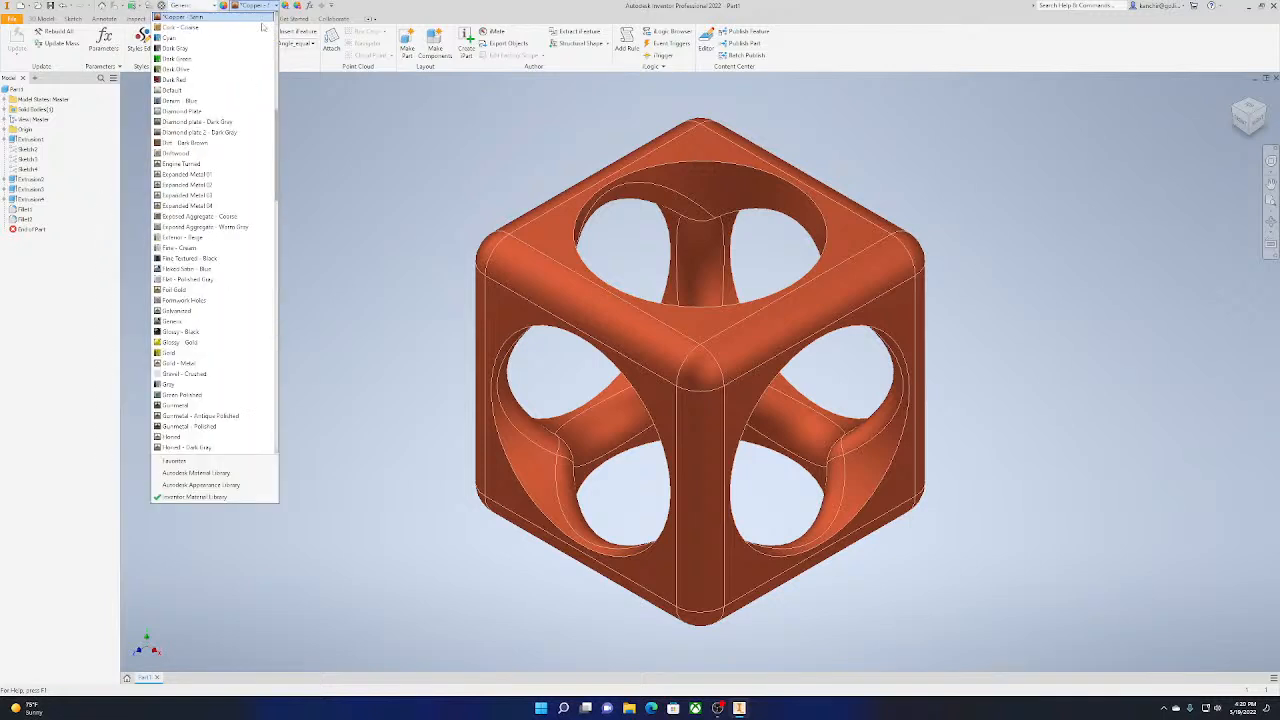
left_click(232, 90)
left_click(264, 8)
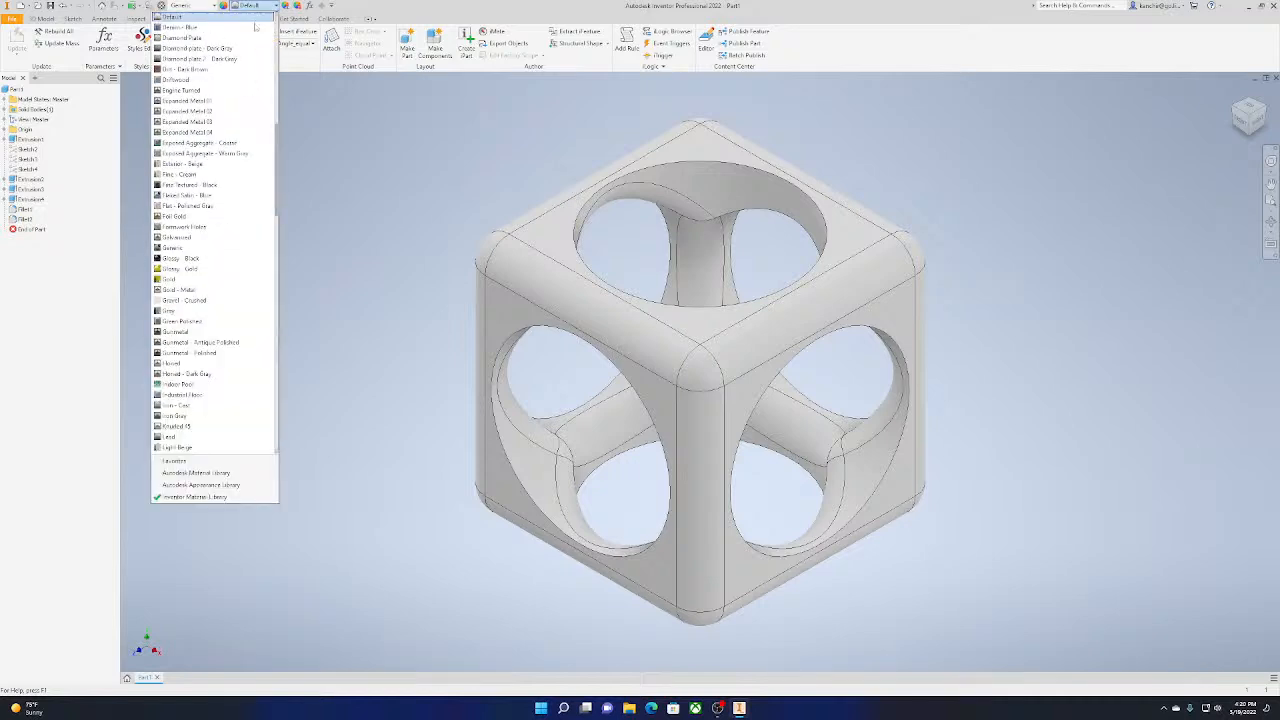
left_click(195, 206)
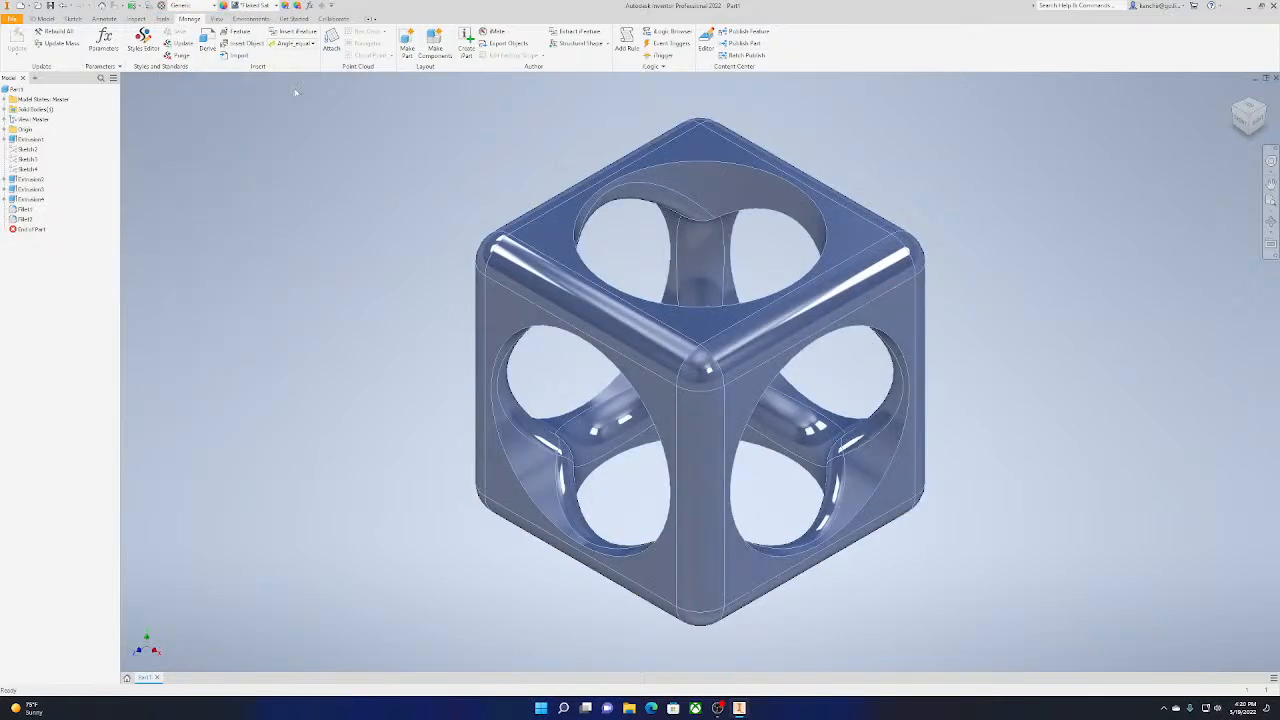
Display the blue cube in the Realistic visual style
left_click(216, 19)
left_click(236, 31)
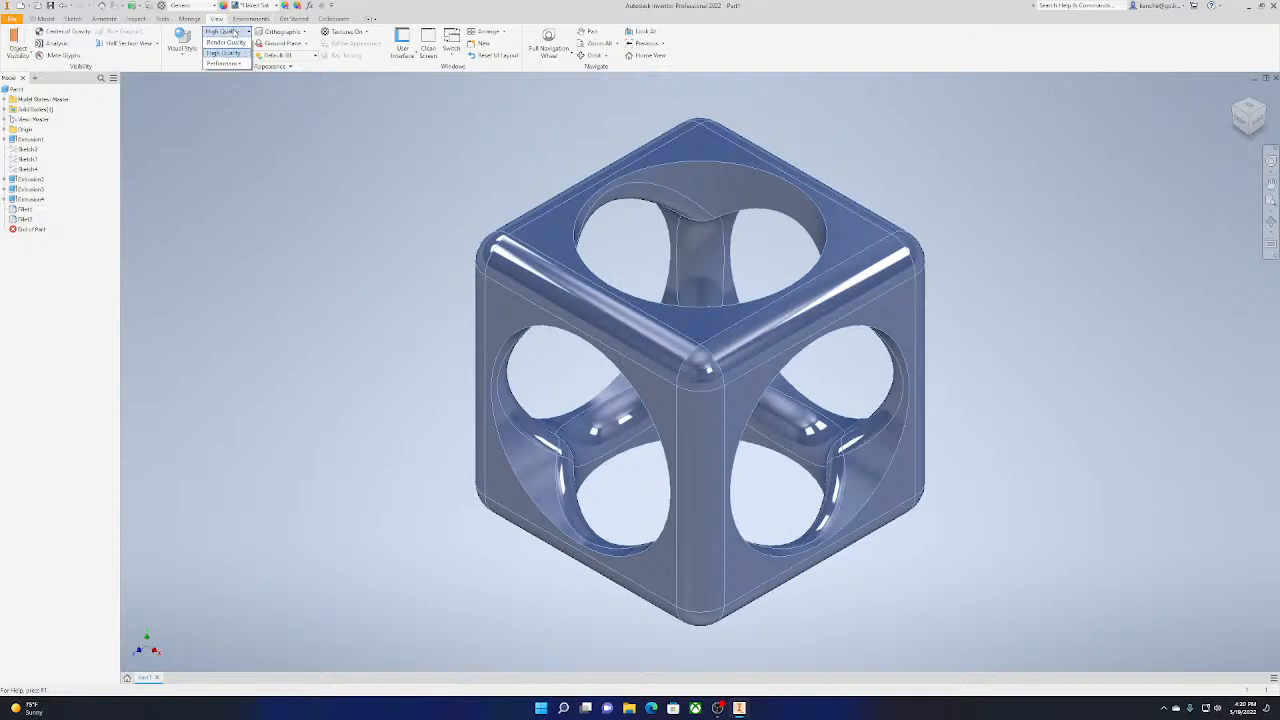
left_click(179, 56)
left_click(186, 45)
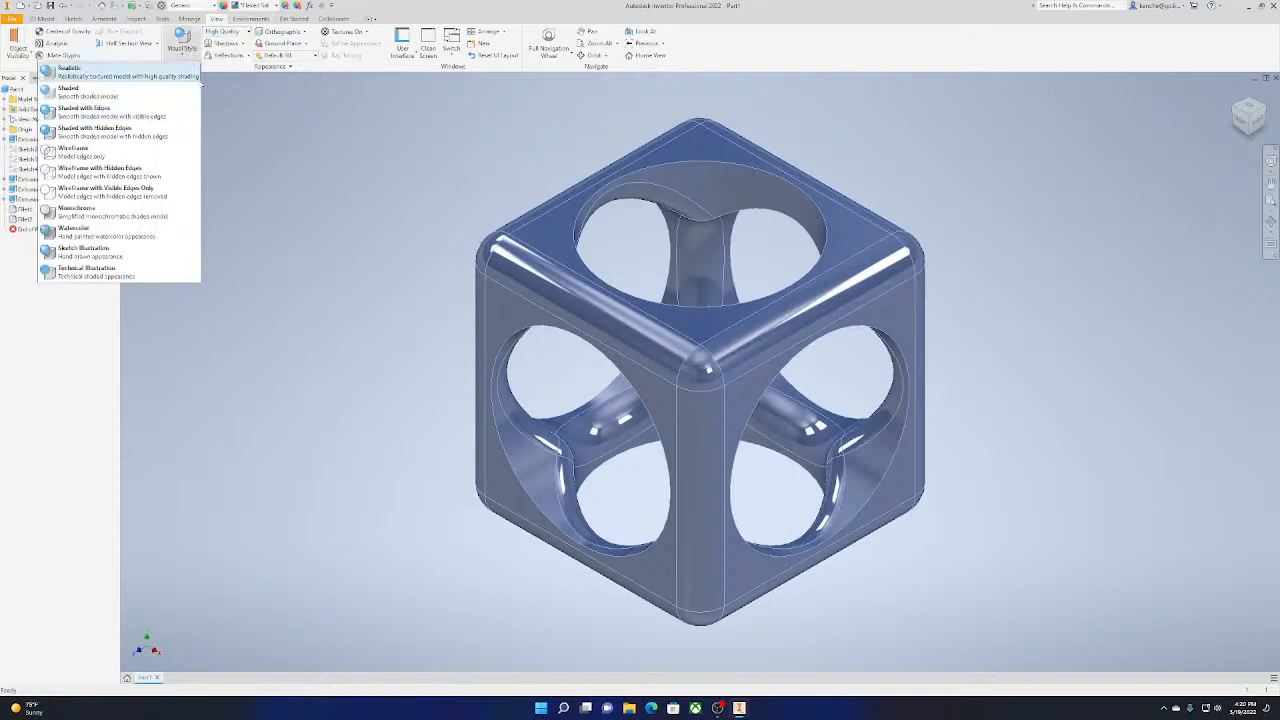
left_click(184, 78)
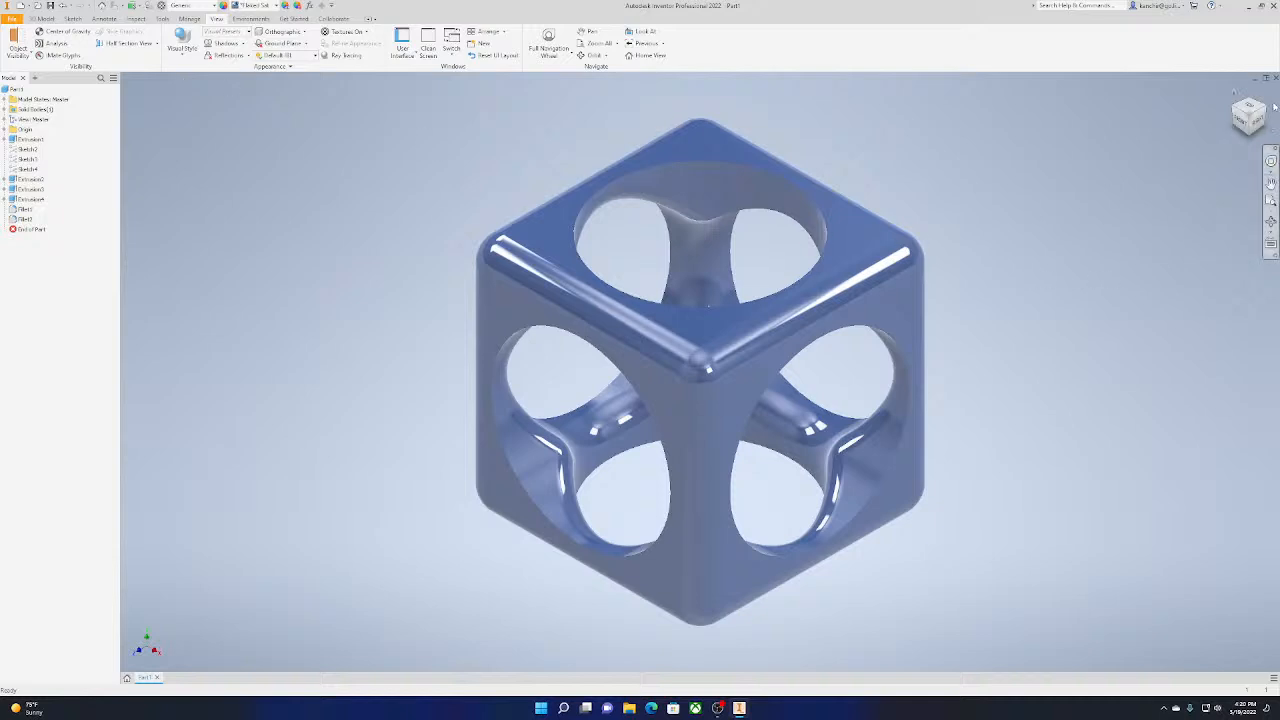
left_click(172, 56)
left_click(184, 76)
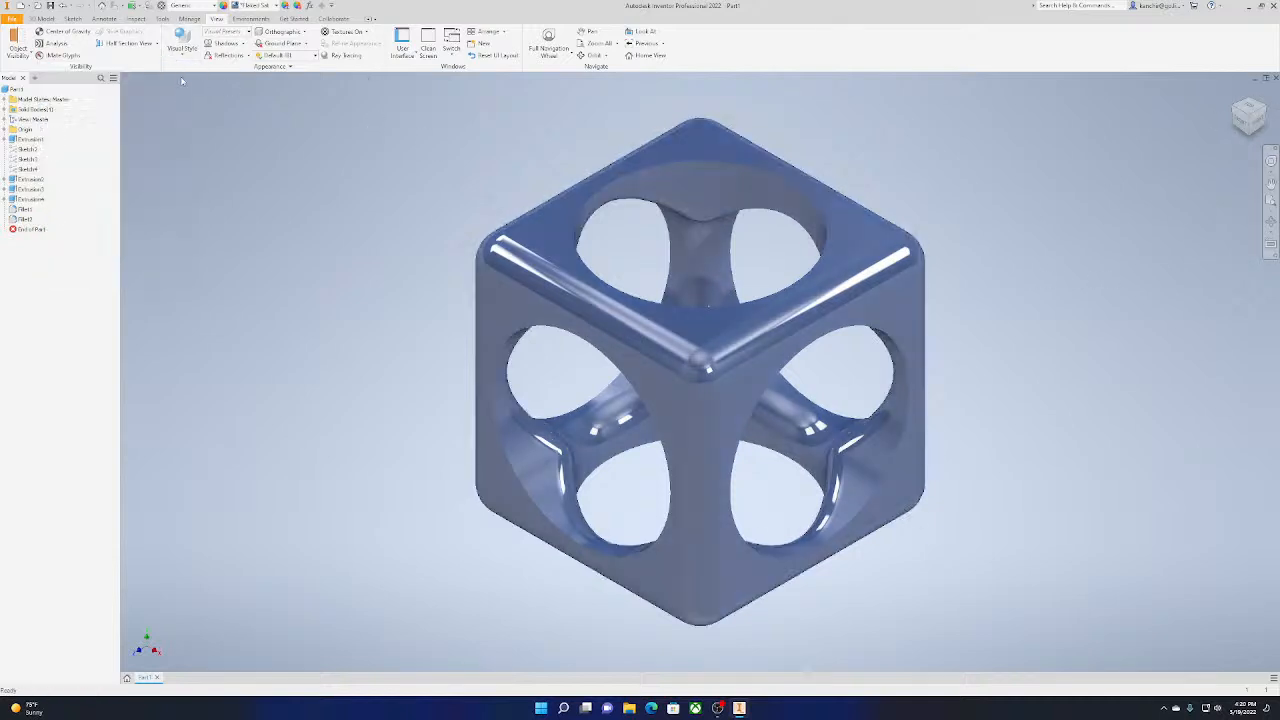
Try the Shaded with Edges visual style, followed by Shaded with Hidden Edges
left_click(187, 50)
left_click(170, 112)
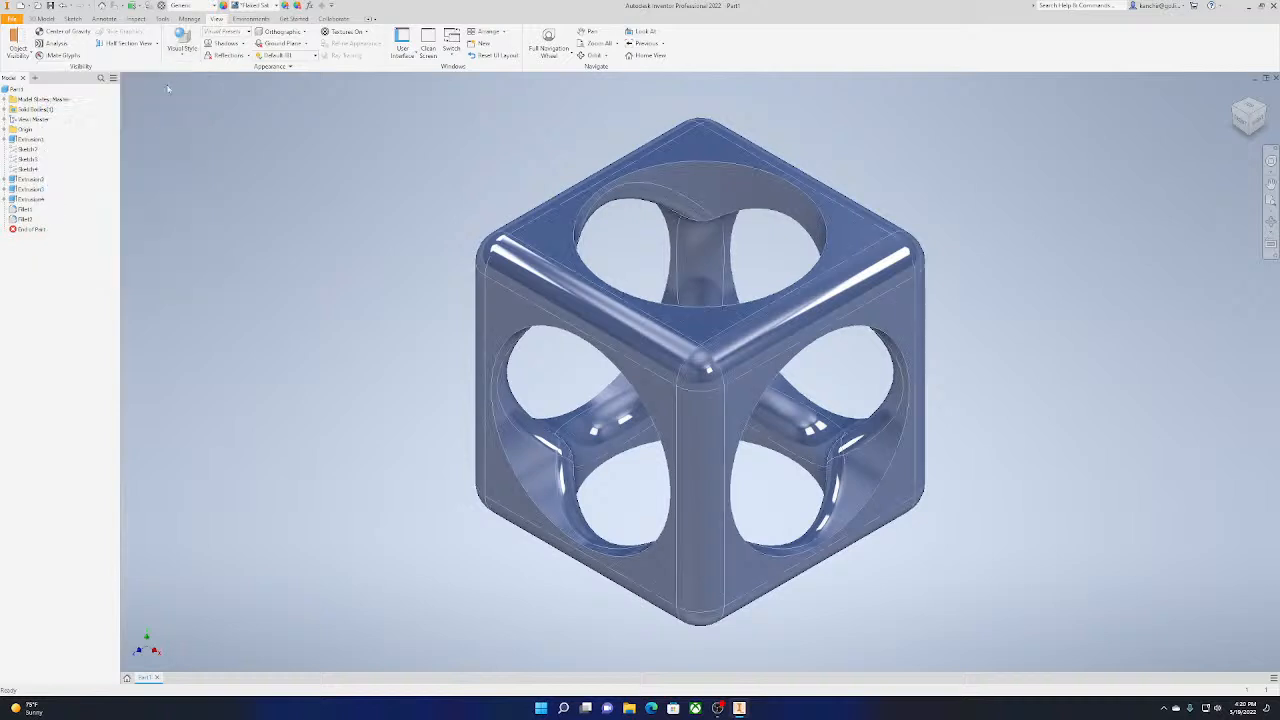
left_click(184, 50)
left_click(170, 130)
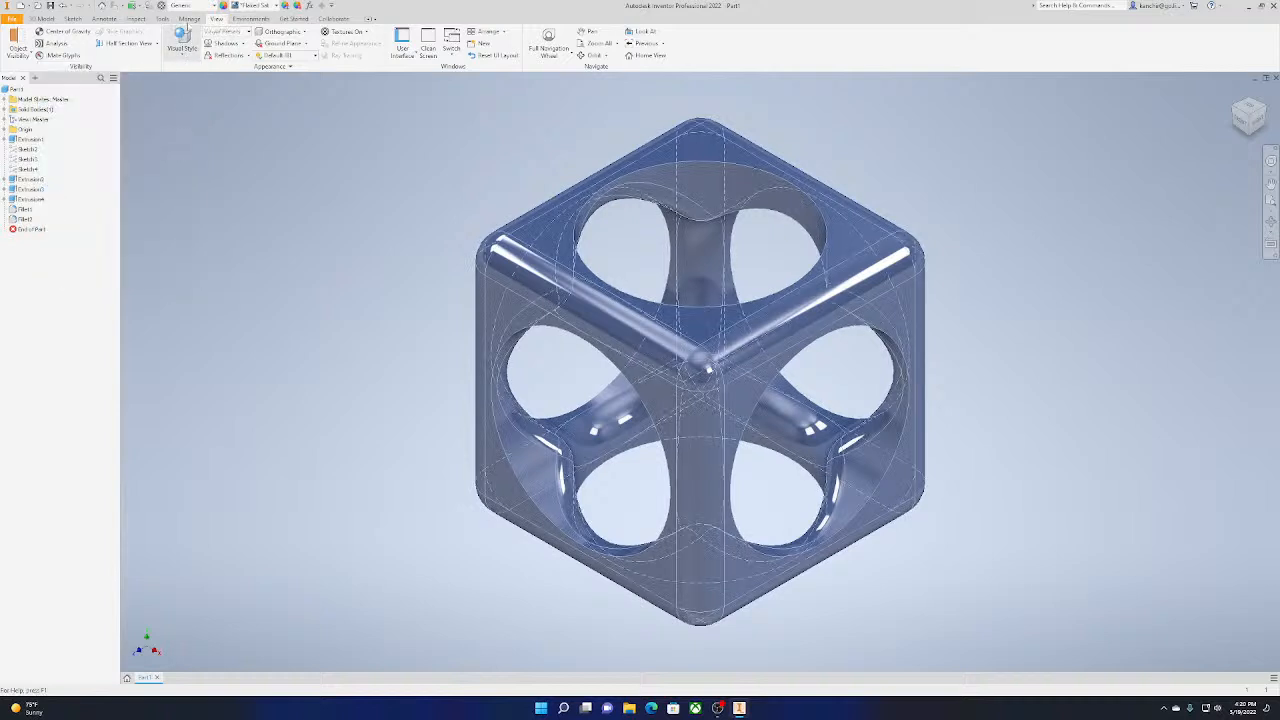
Switch the cube's visual style to Wireframe
left_click(189, 19)
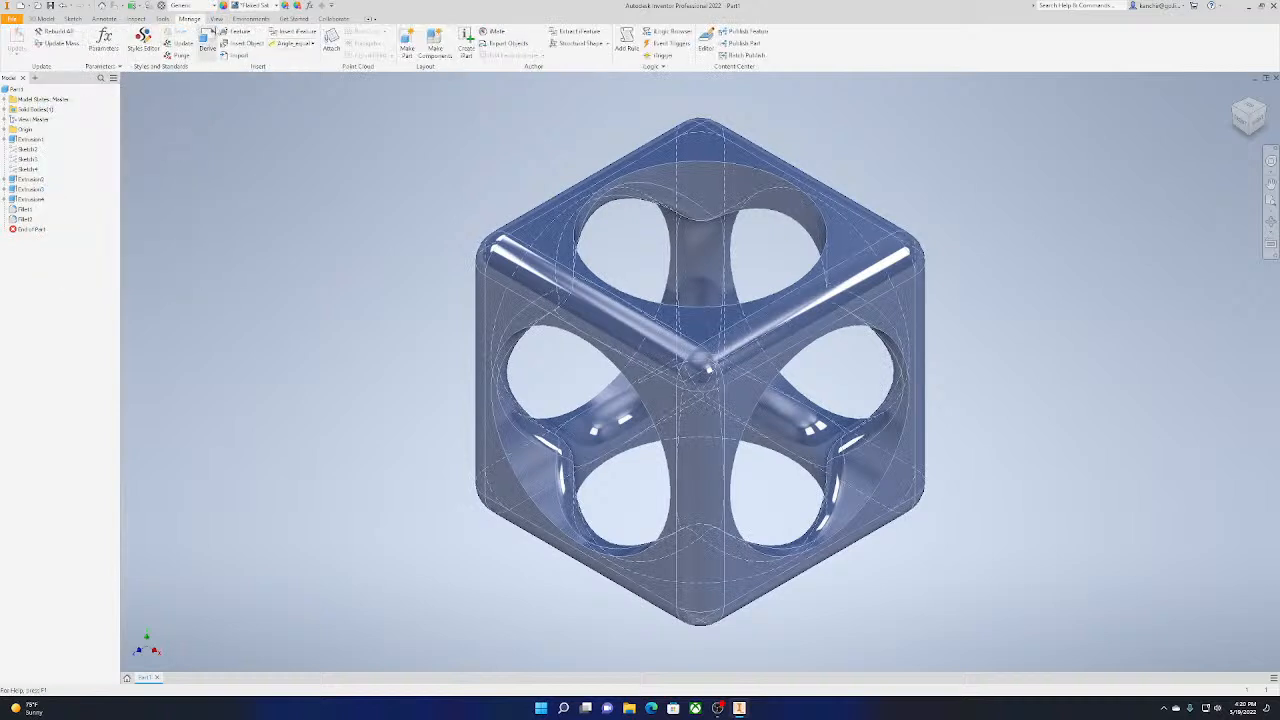
left_click(216, 19)
left_click(182, 45)
left_click(110, 152)
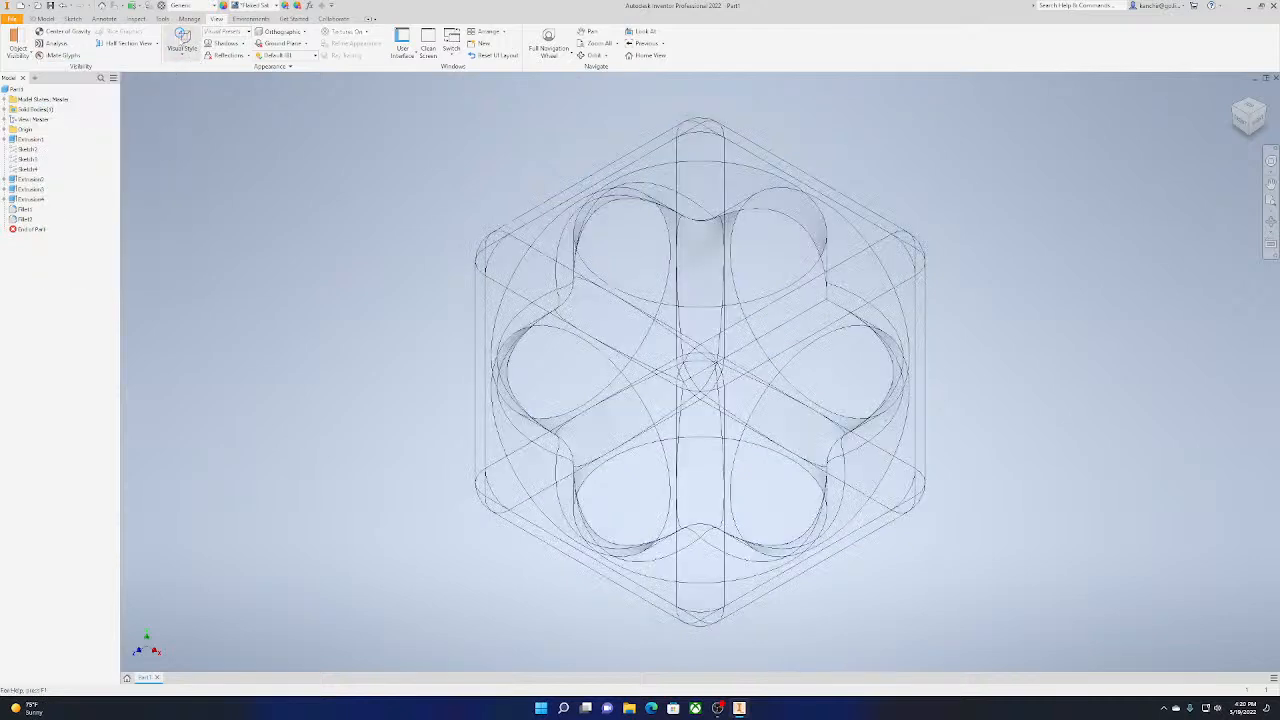
Try the Wireframe with Hidden Edges visual style, followed by Wireframe with Visible Edges Only
left_click(182, 45)
left_click(133, 176)
left_click(182, 45)
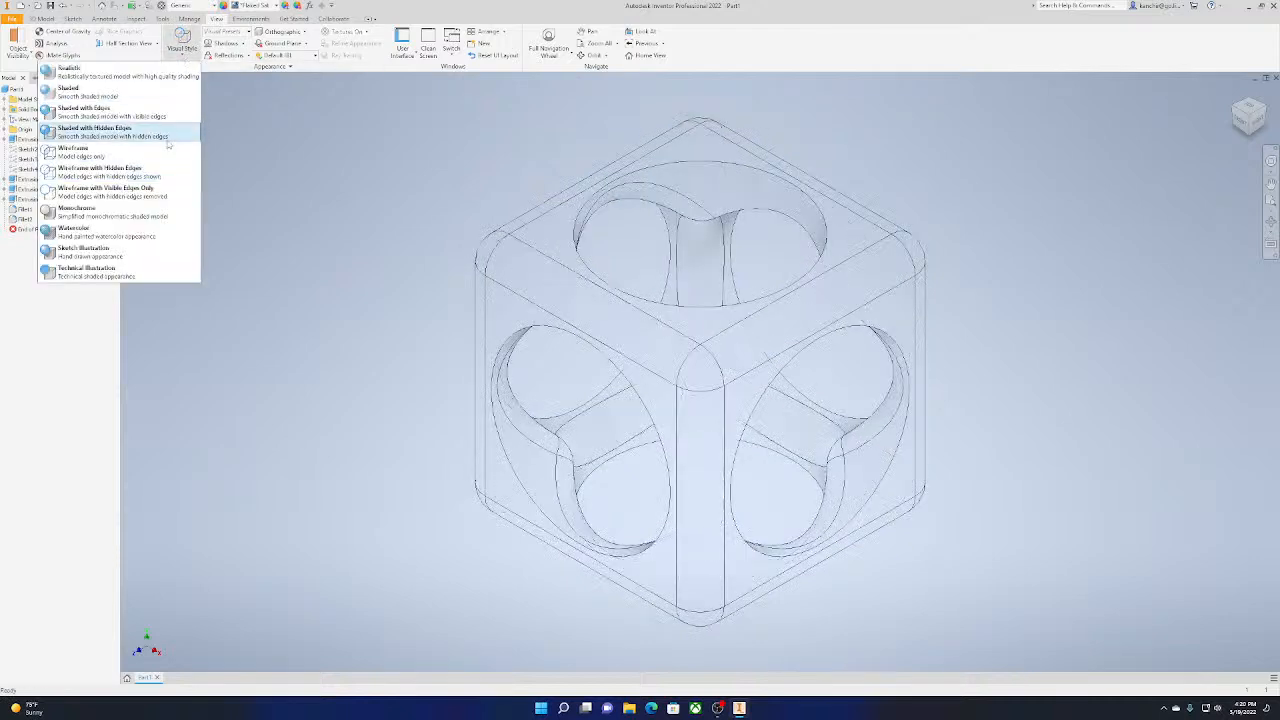
left_click(170, 190)
Preview the cube in the Monochrome visual style and change the style to Watercolor
left_click(182, 45)
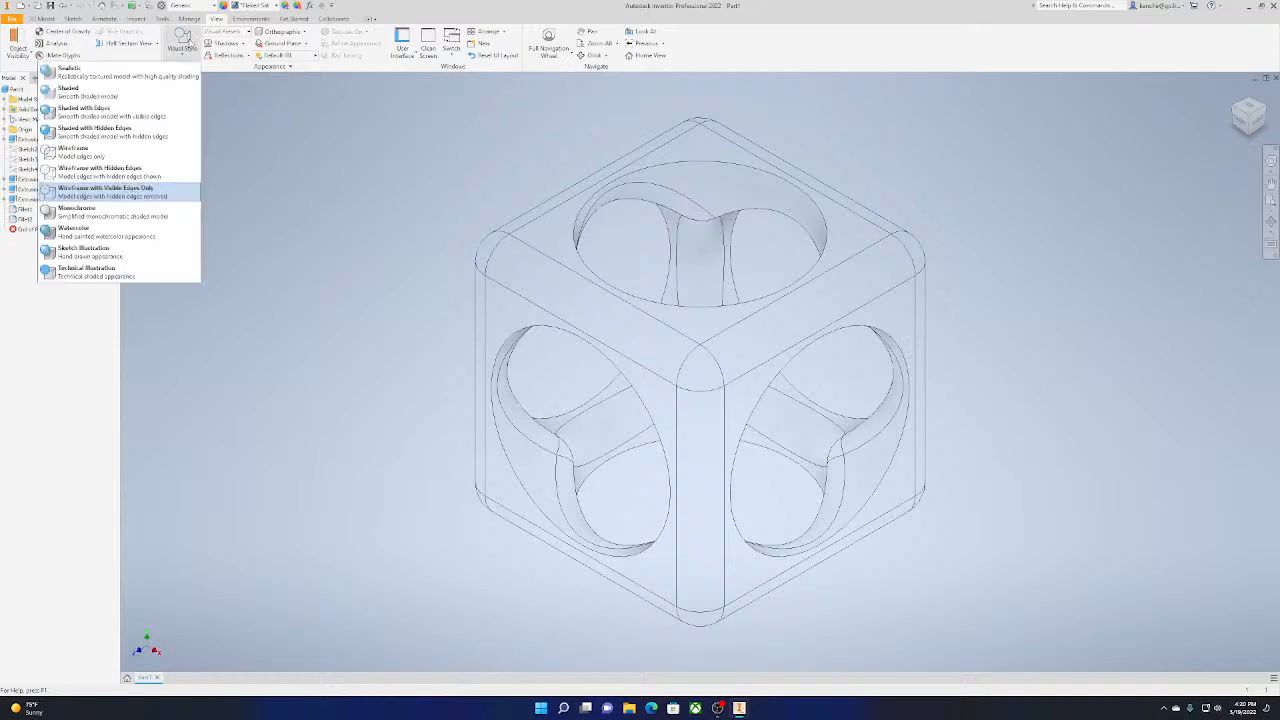
left_click(133, 213)
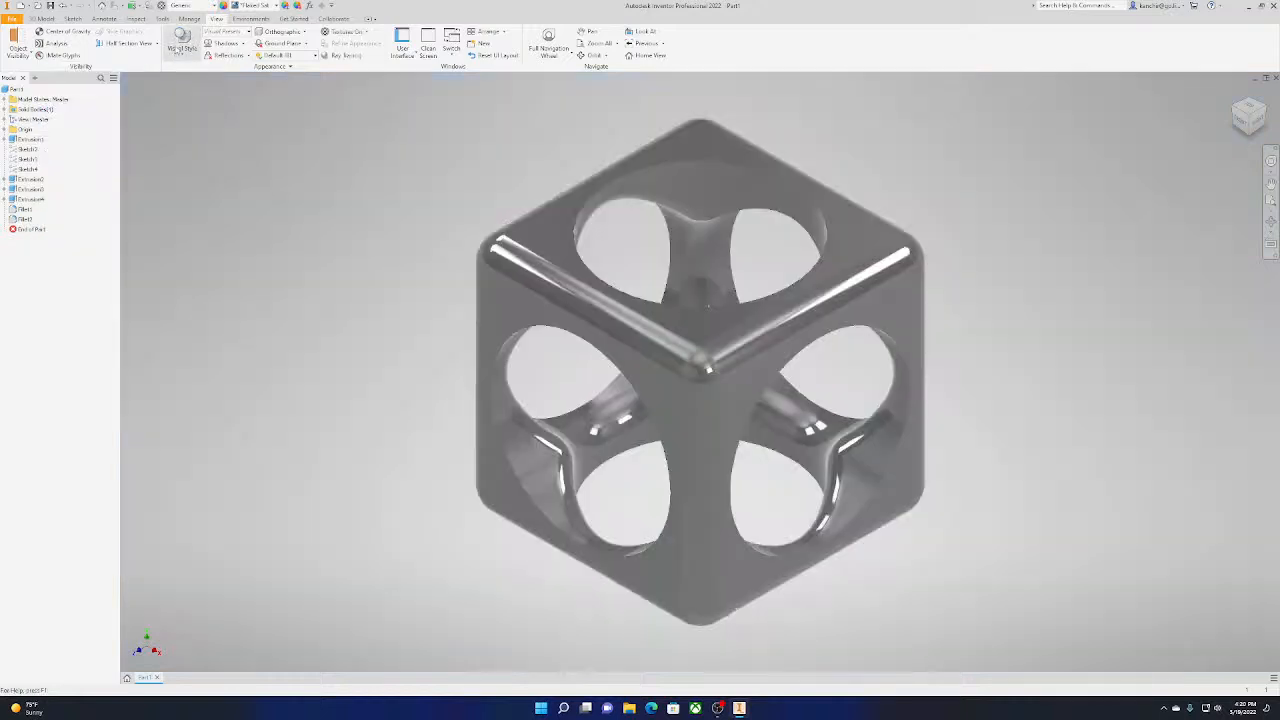
left_click(182, 45)
left_click(122, 234)
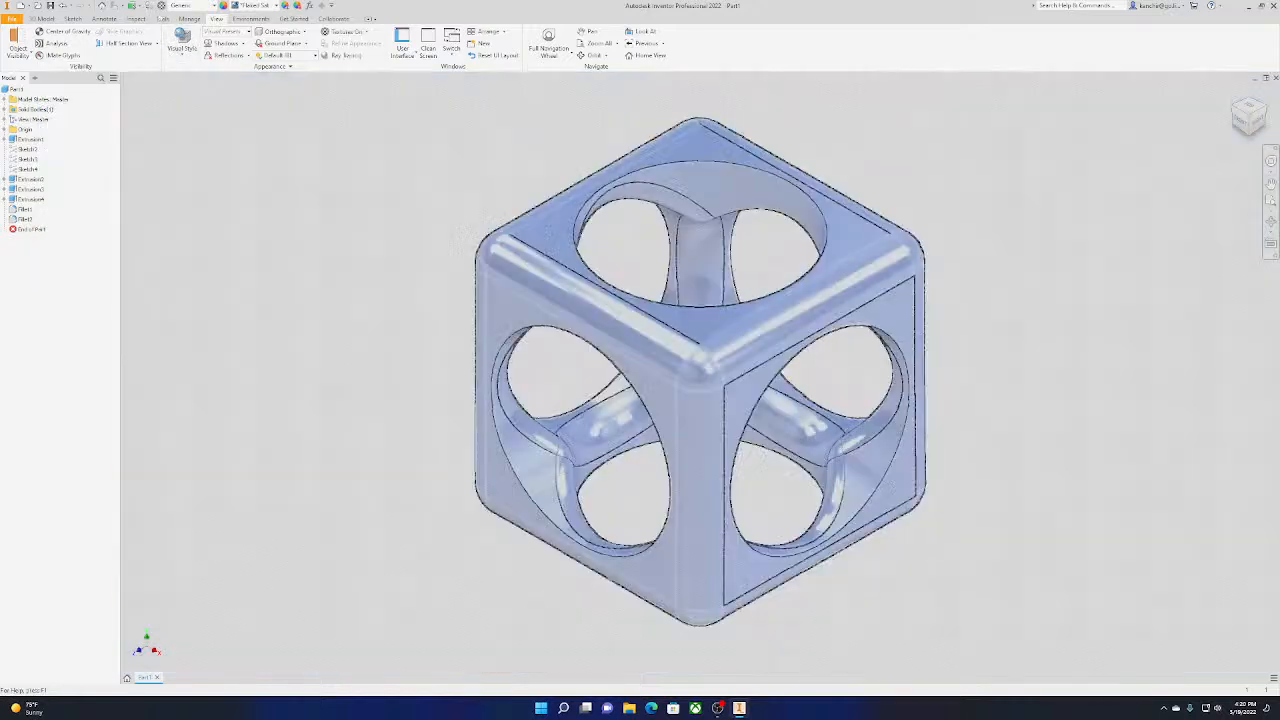
Try the Sketch Illustration and Technical Illustration visual styles on the cube, and set its visual style to Realistic
left_click(182, 47)
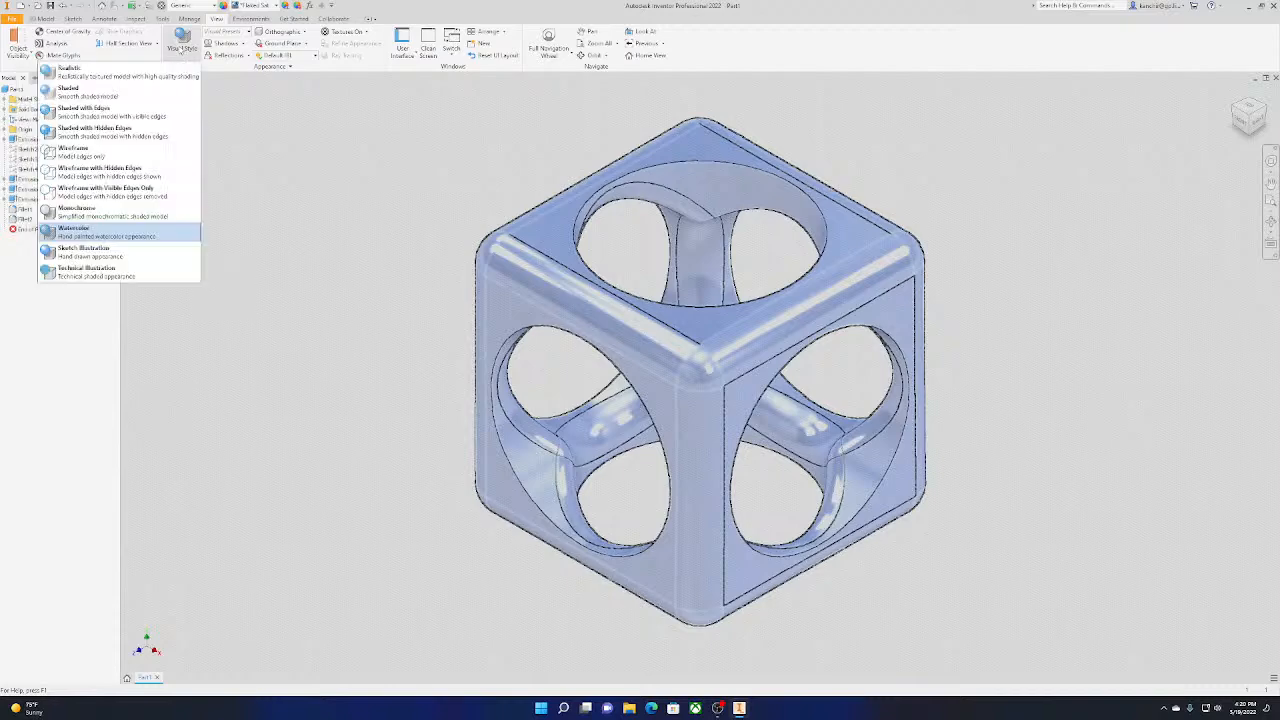
left_click(120, 273)
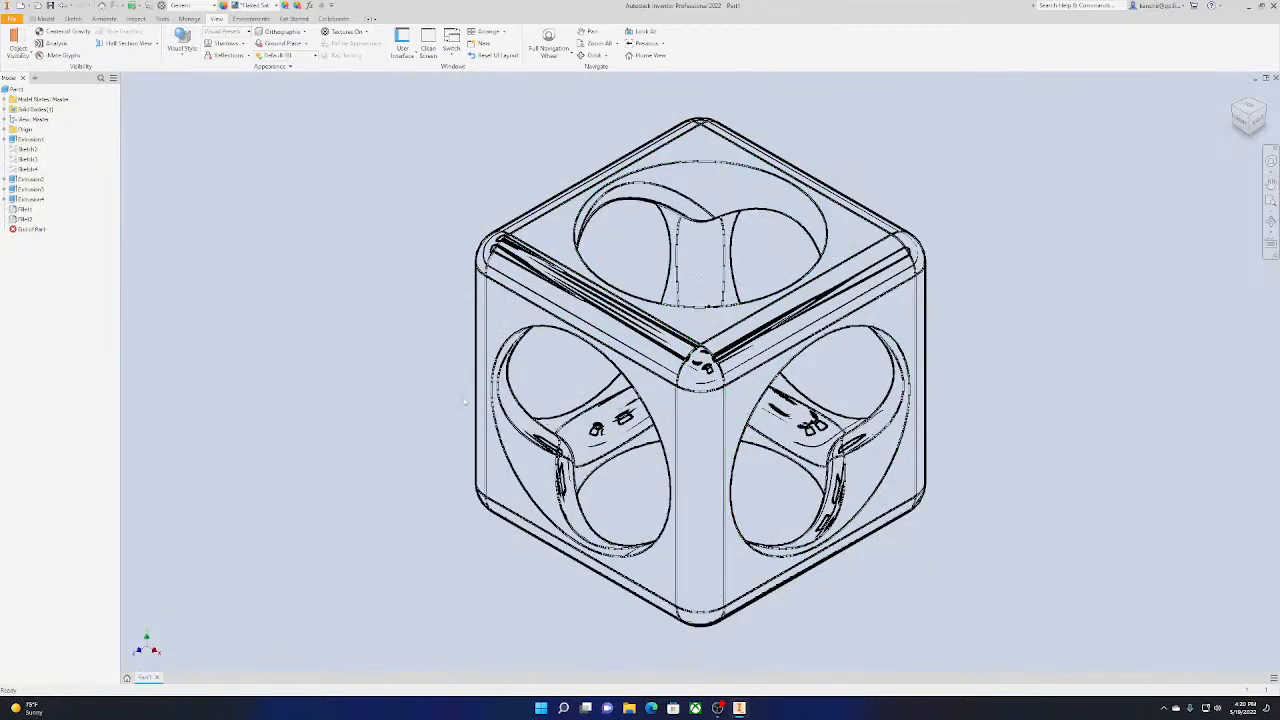
left_click(182, 47)
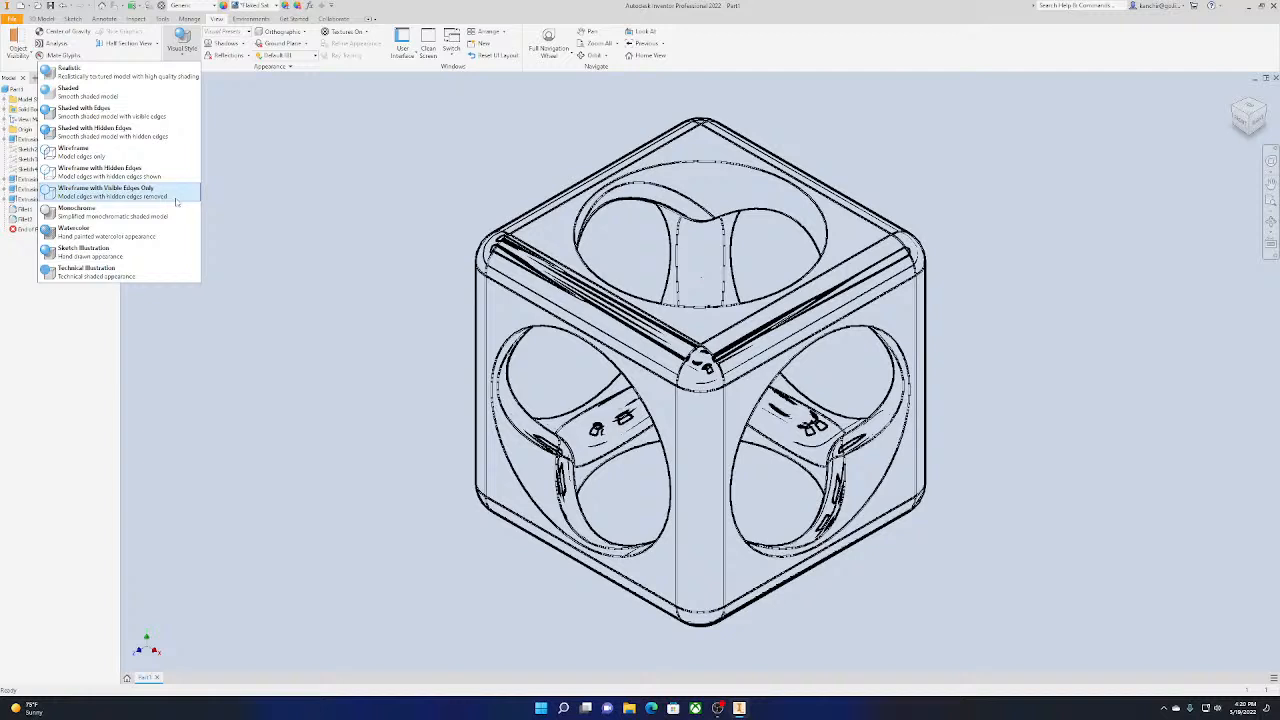
left_click(166, 272)
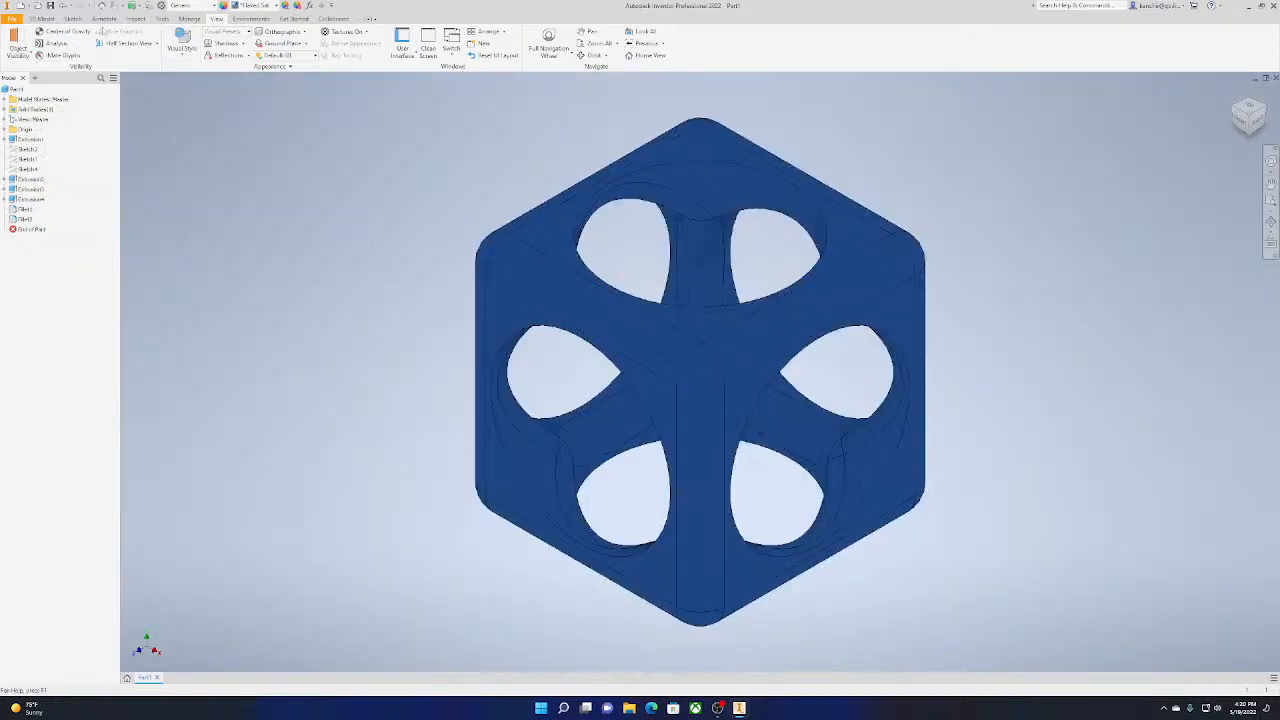
left_click(182, 47)
left_click(150, 86)
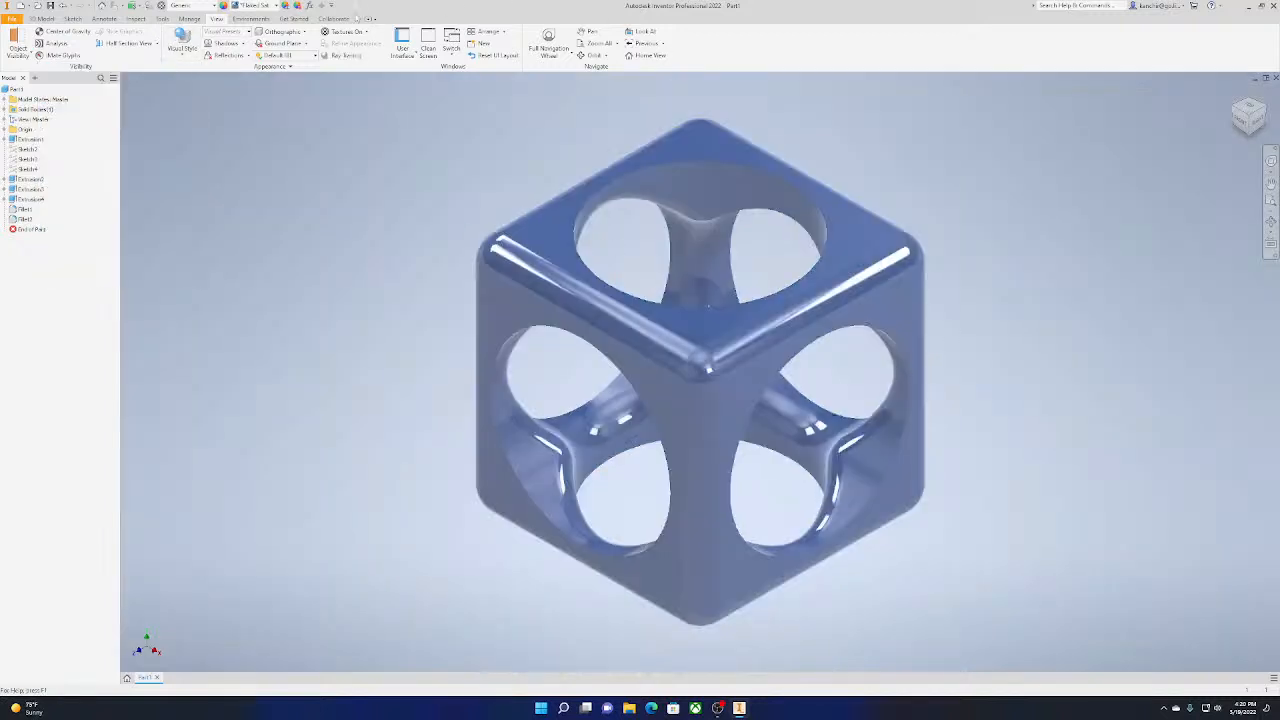
Compare projections by switching the cube's view to Perspective and back to Orthographic twice
left_click(303, 34)
left_click(243, 67)
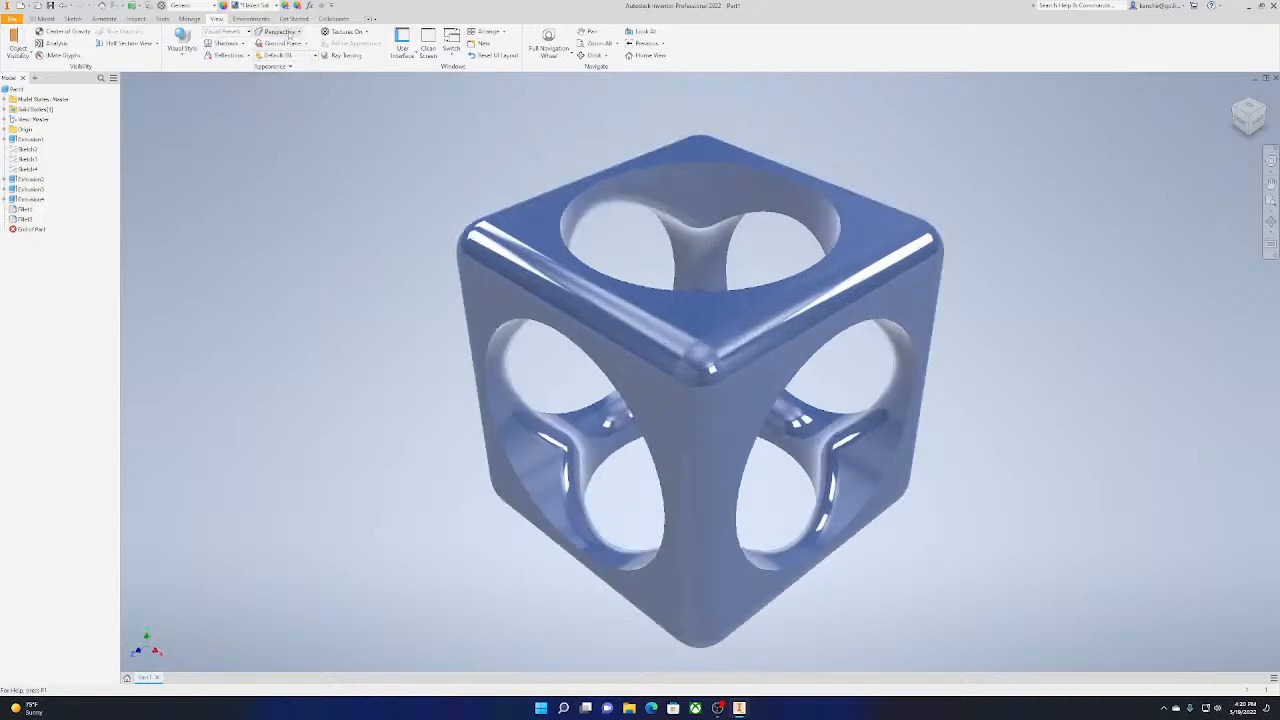
left_click(296, 33)
left_click(288, 55)
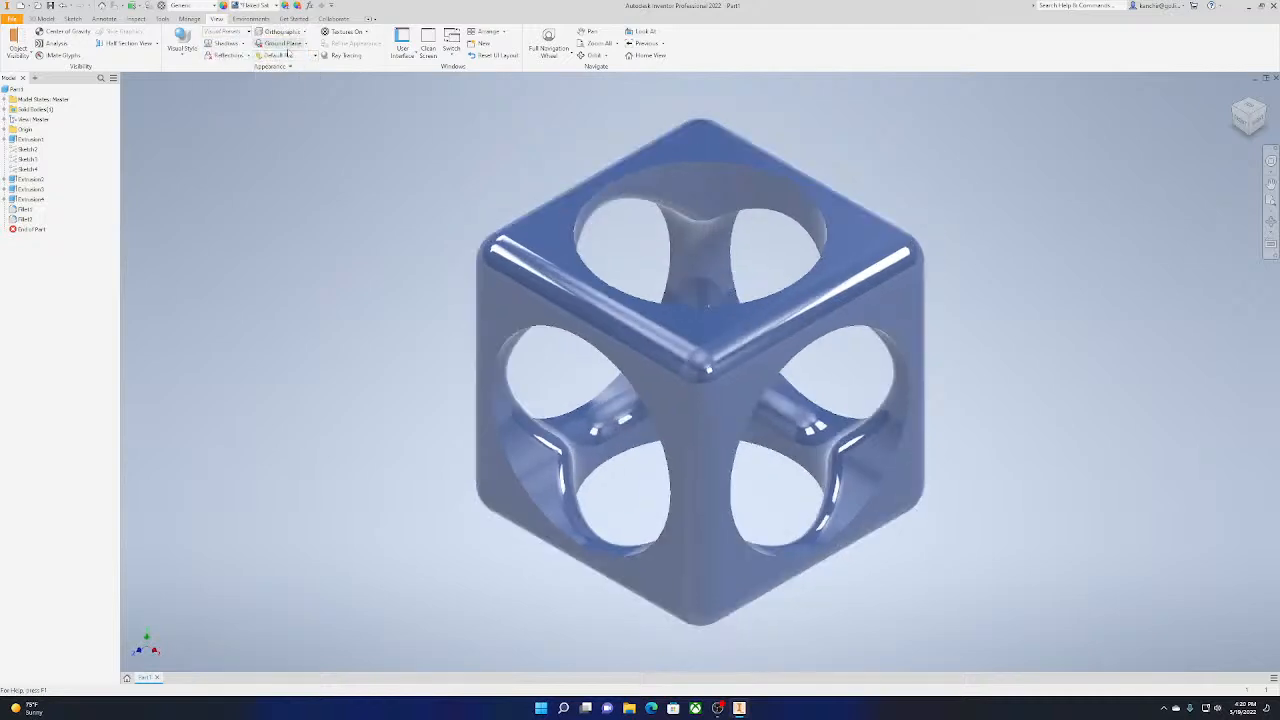
left_click(296, 33)
left_click(250, 66)
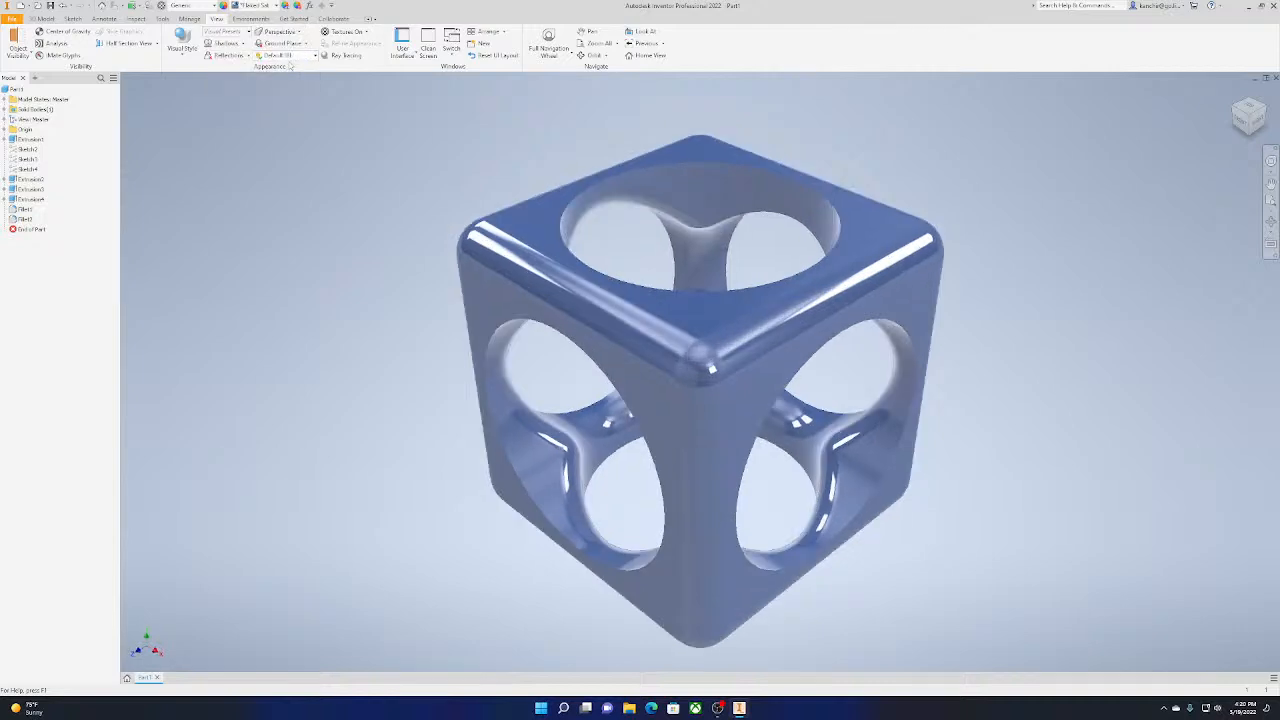
left_click(296, 33)
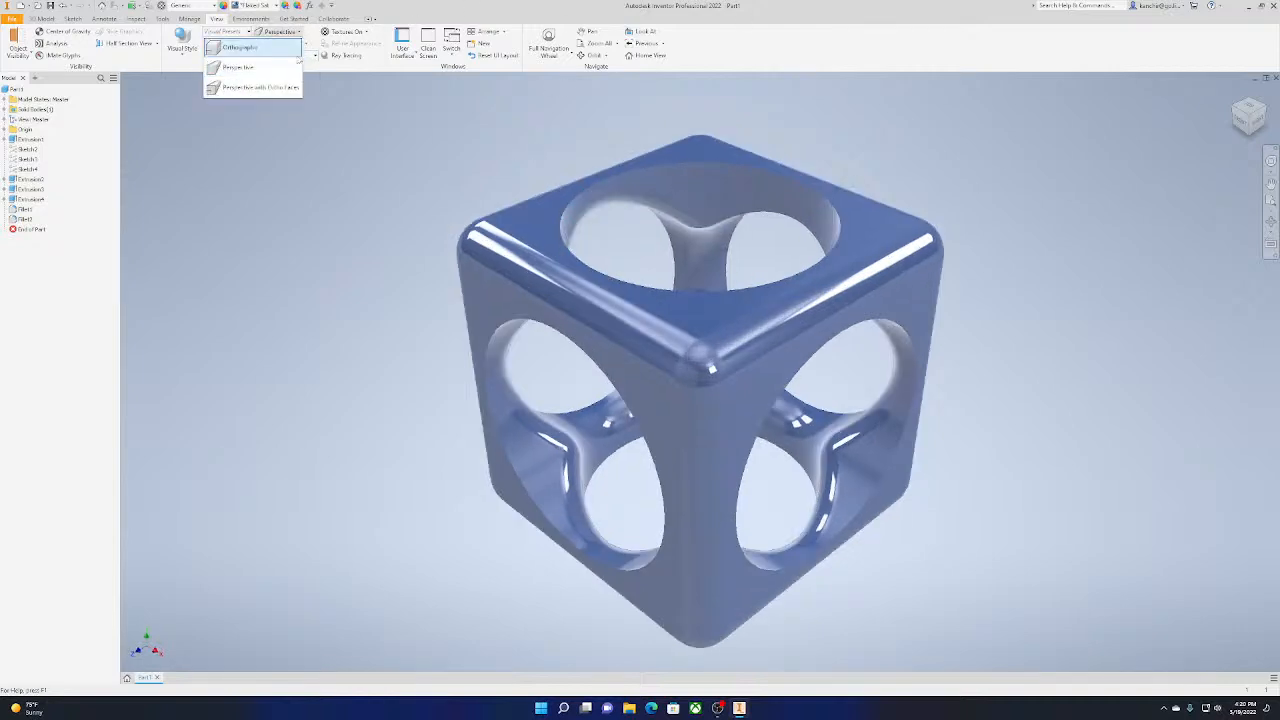
left_click(250, 47)
Try the Perspective with Ortho Faces projection and return the view to Orthographic
left_click(296, 33)
left_click(294, 70)
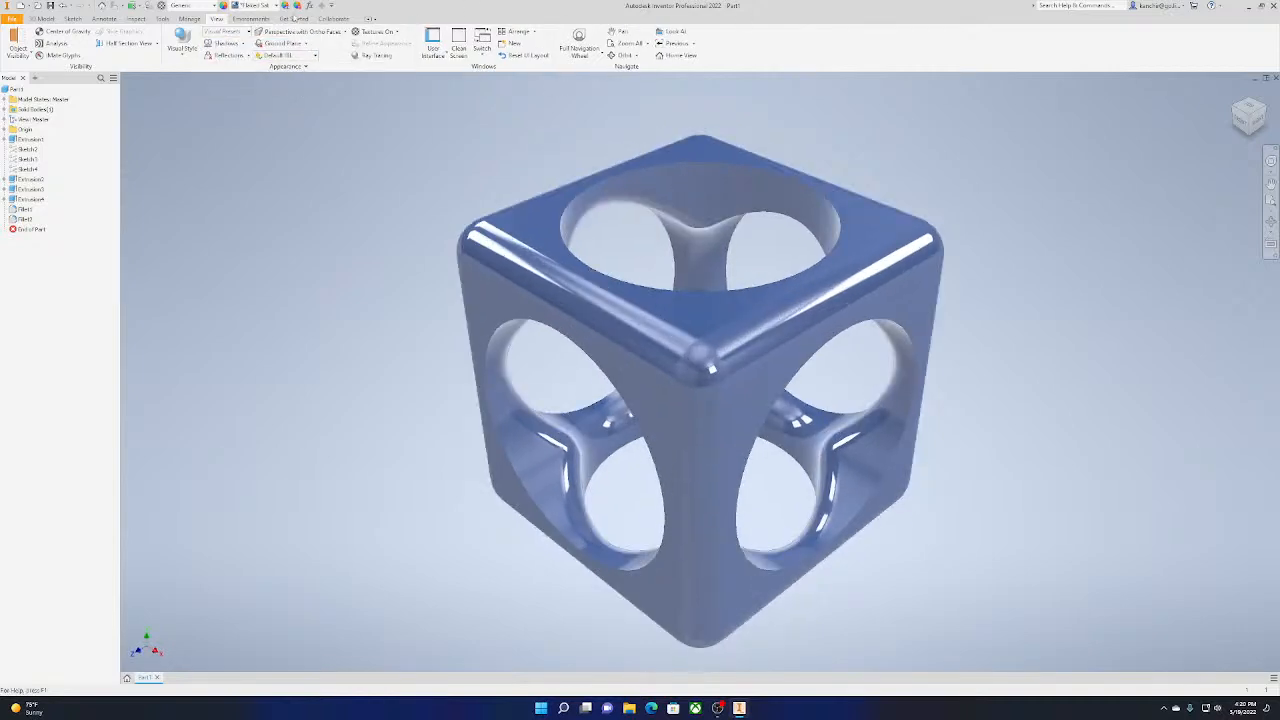
left_click(296, 33)
left_click(250, 47)
Display the ground plane beneath the cube and hide it again
left_click(306, 44)
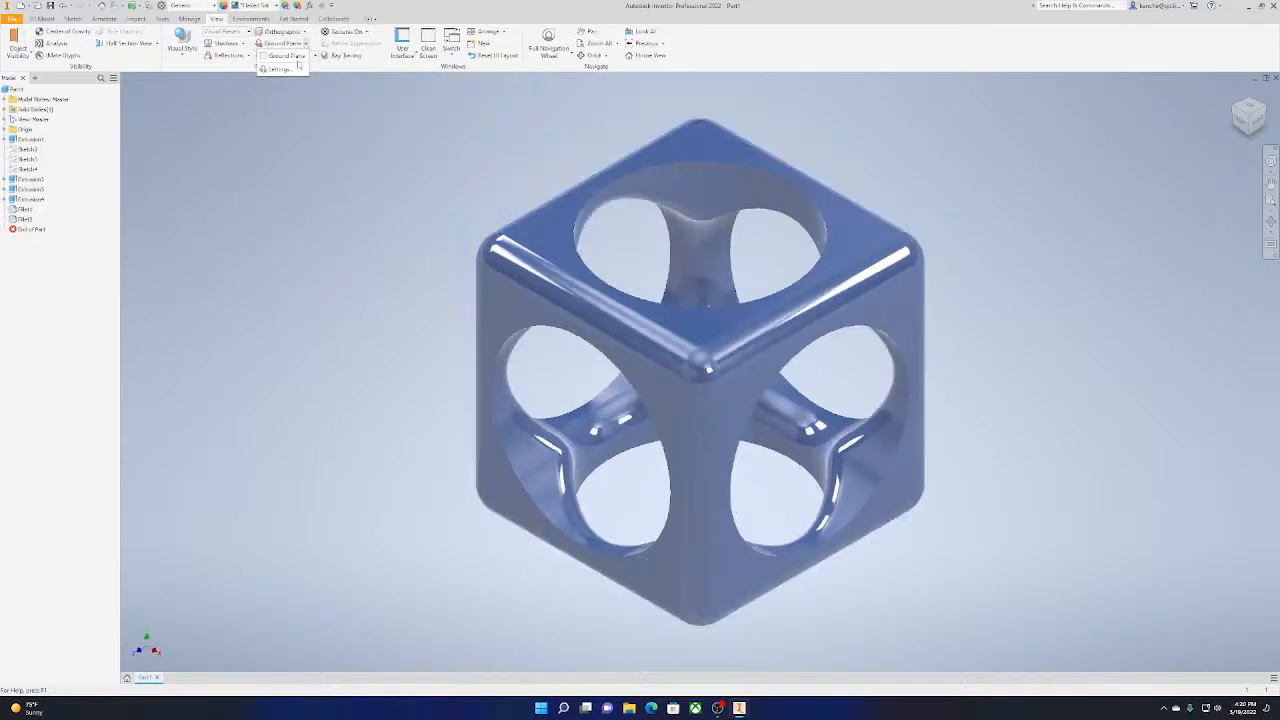
left_click(283, 55)
left_click(298, 56)
left_click(294, 45)
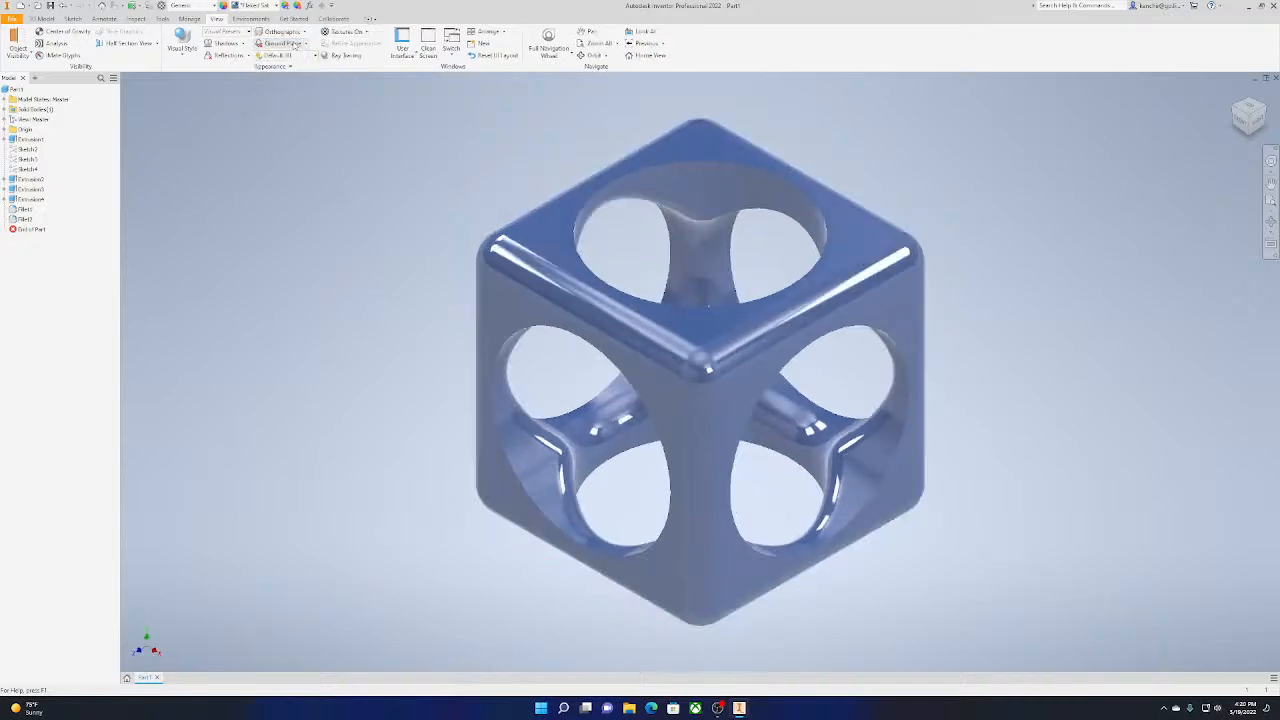
left_click(294, 45)
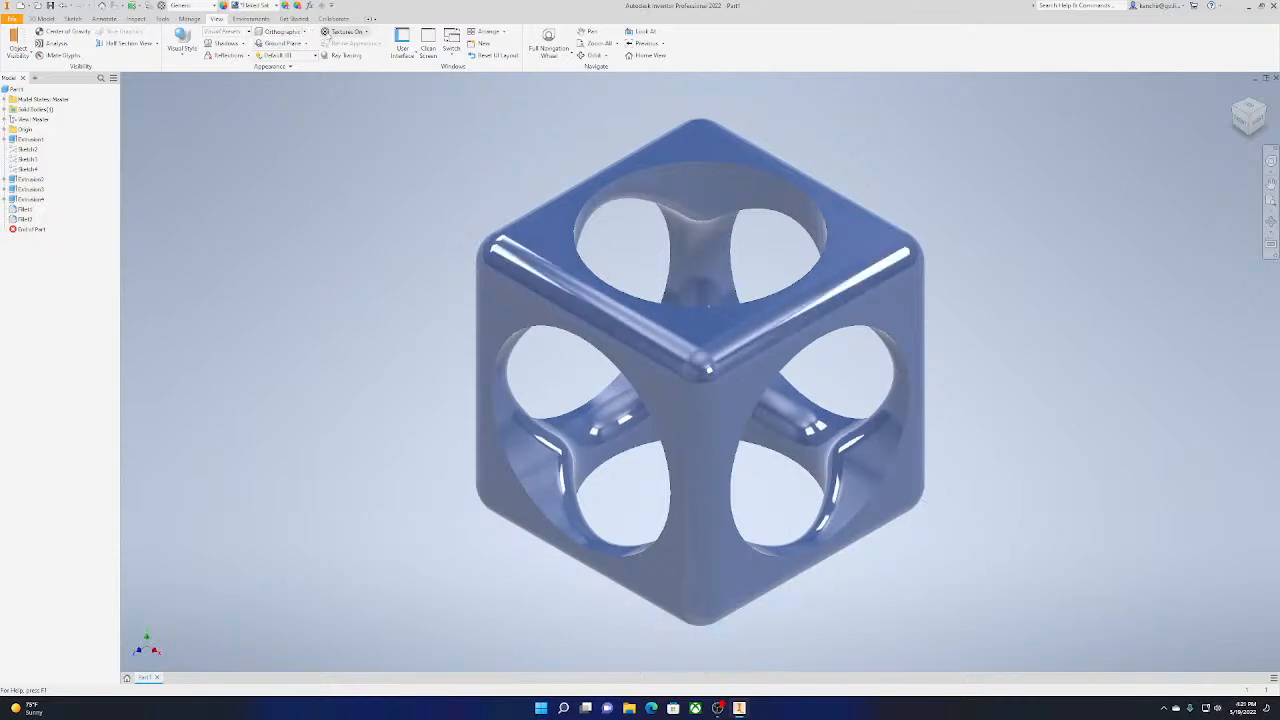
Turn the model's textures off and back on
left_click(345, 31)
left_click(338, 54)
left_click(345, 31)
left_click(338, 43)
Turn on reflections and all shadows for the cube, reviewing the options available for each effect
left_click(226, 55)
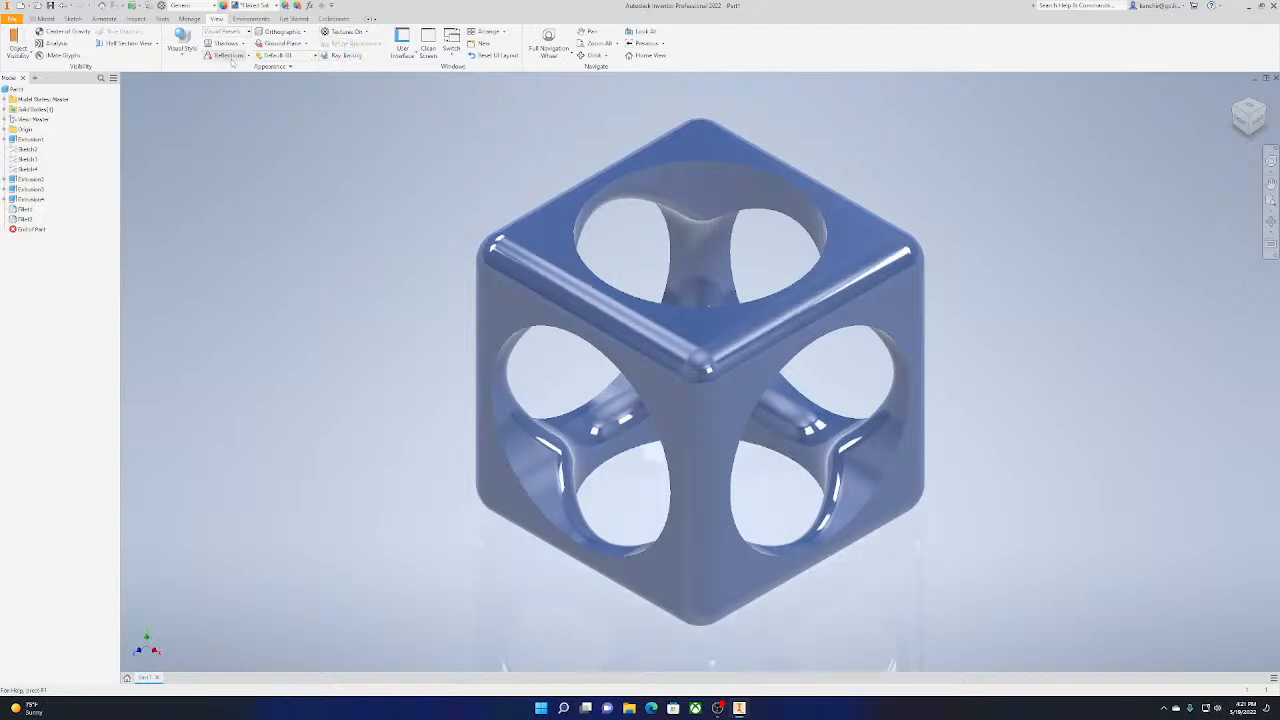
left_click(248, 55)
left_click(321, 206)
left_click(226, 43)
left_click(243, 43)
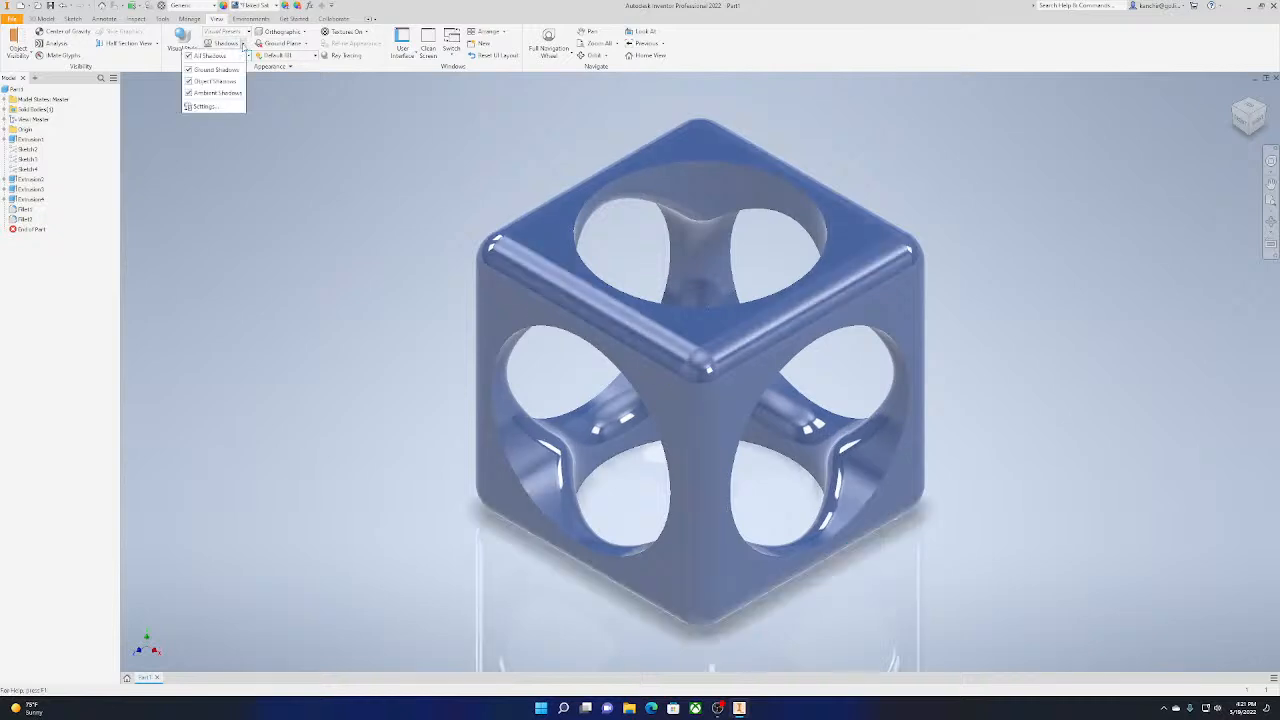
left_click(328, 177)
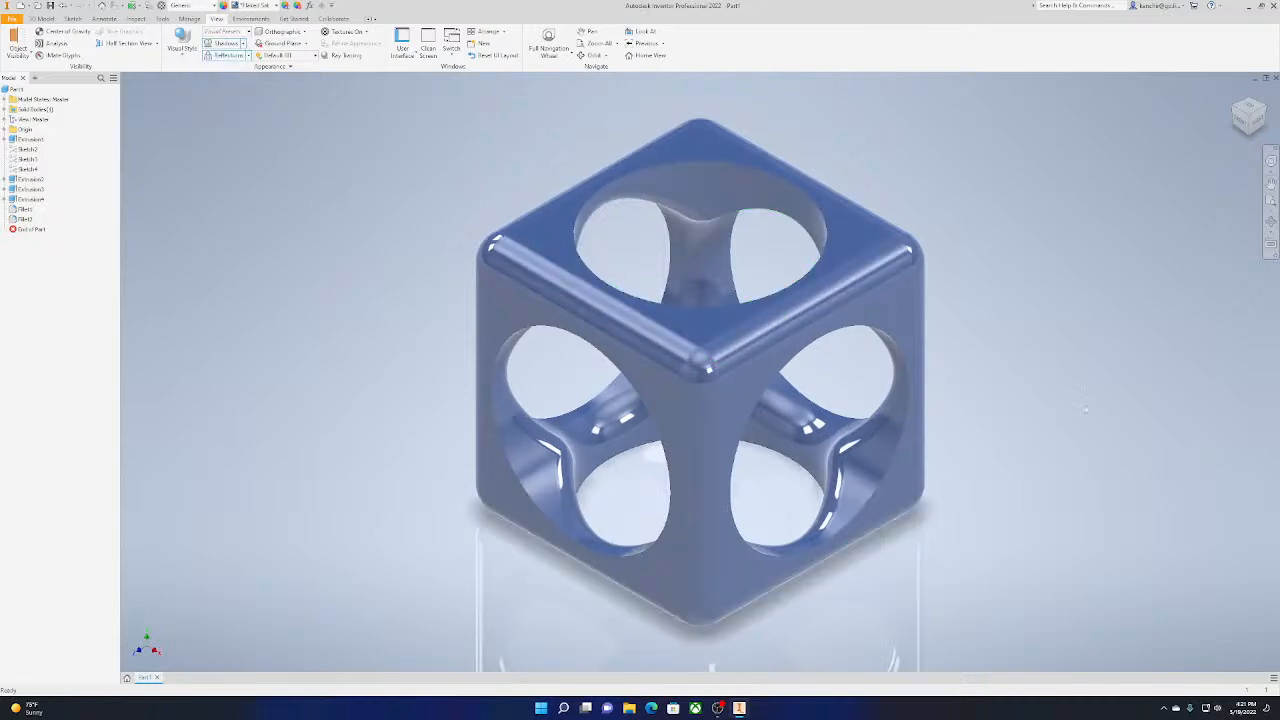
Render the cube and its reflection with Ray Tracing, using High lighting and material accuracy
scroll(1042, 429, "down", 3)
mouse_move(1042, 429)
middle_mouse_down()
mouse_move(1070, 348)
mouse_move(952, 400)
mouse_move(987, 375)
mouse_move(966, 383)
middle_mouse_up()
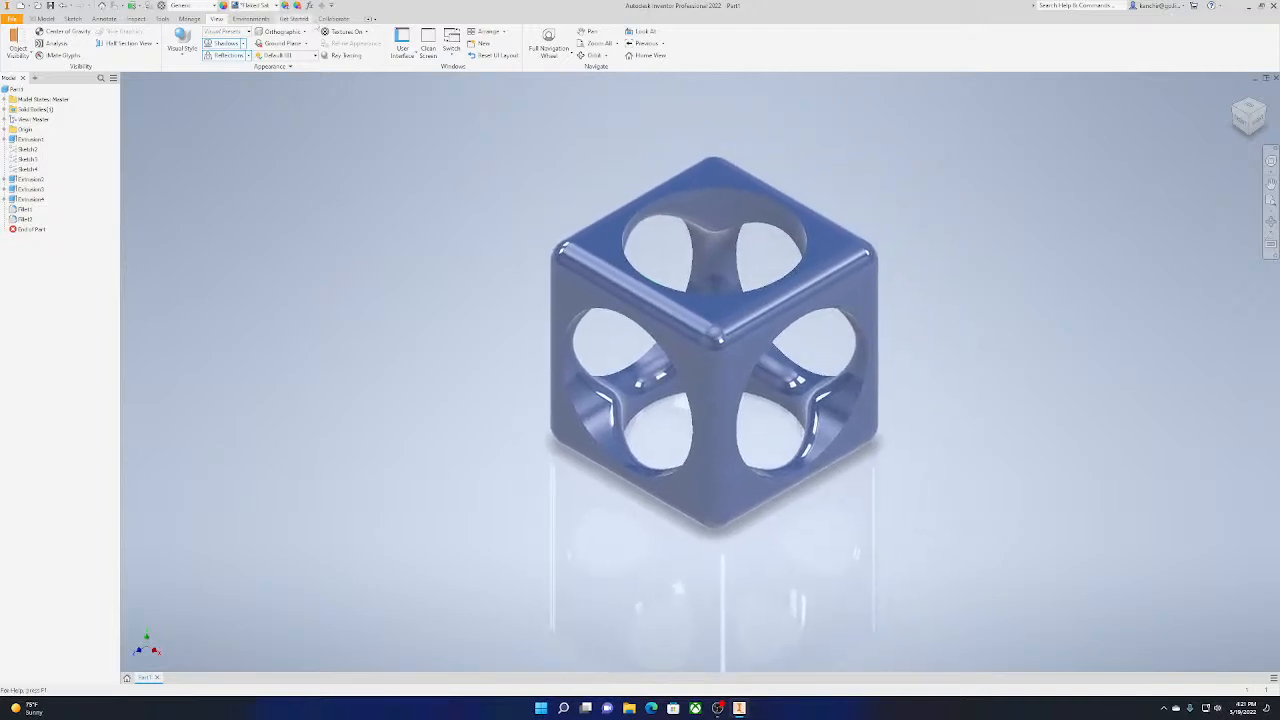
left_click(355, 59)
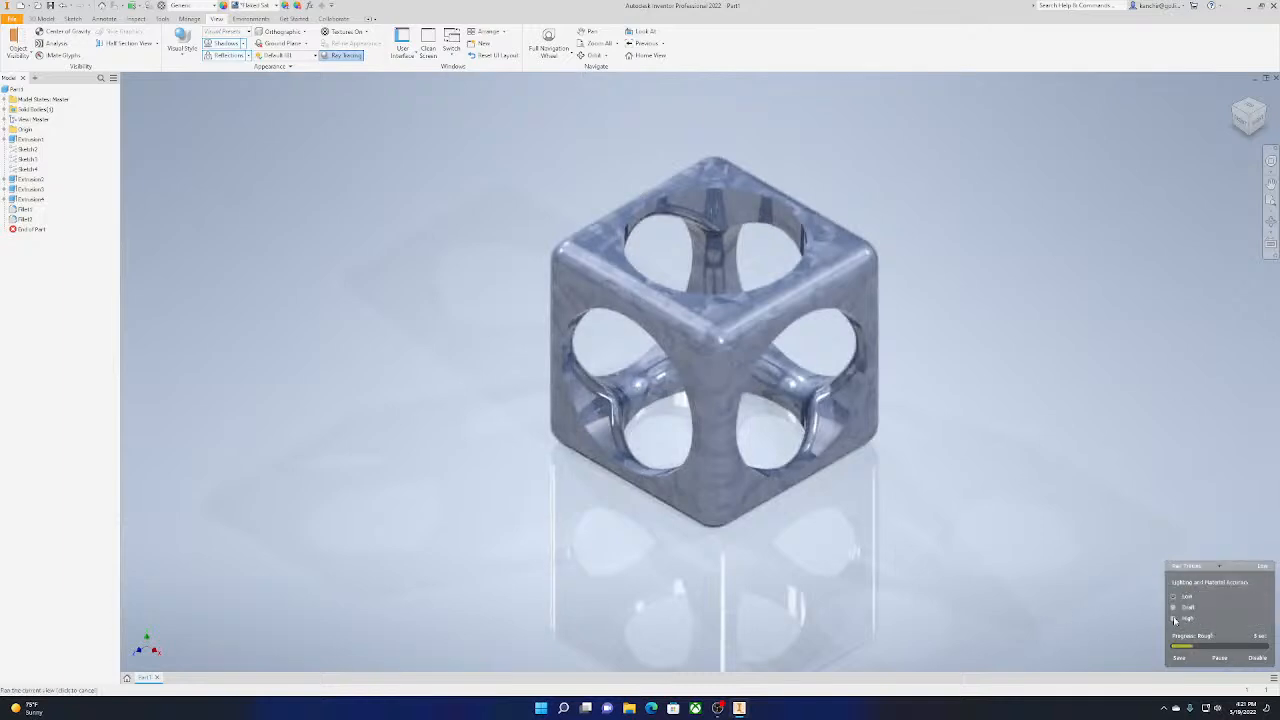
left_click(1174, 620)
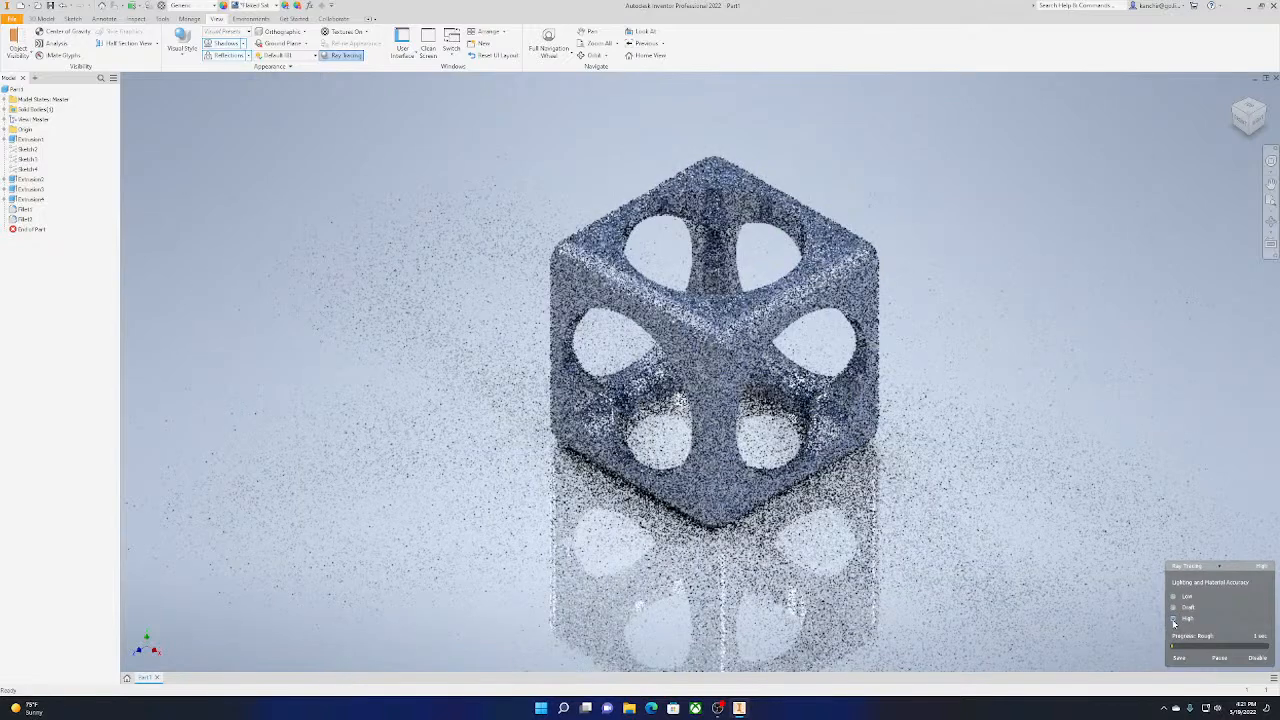
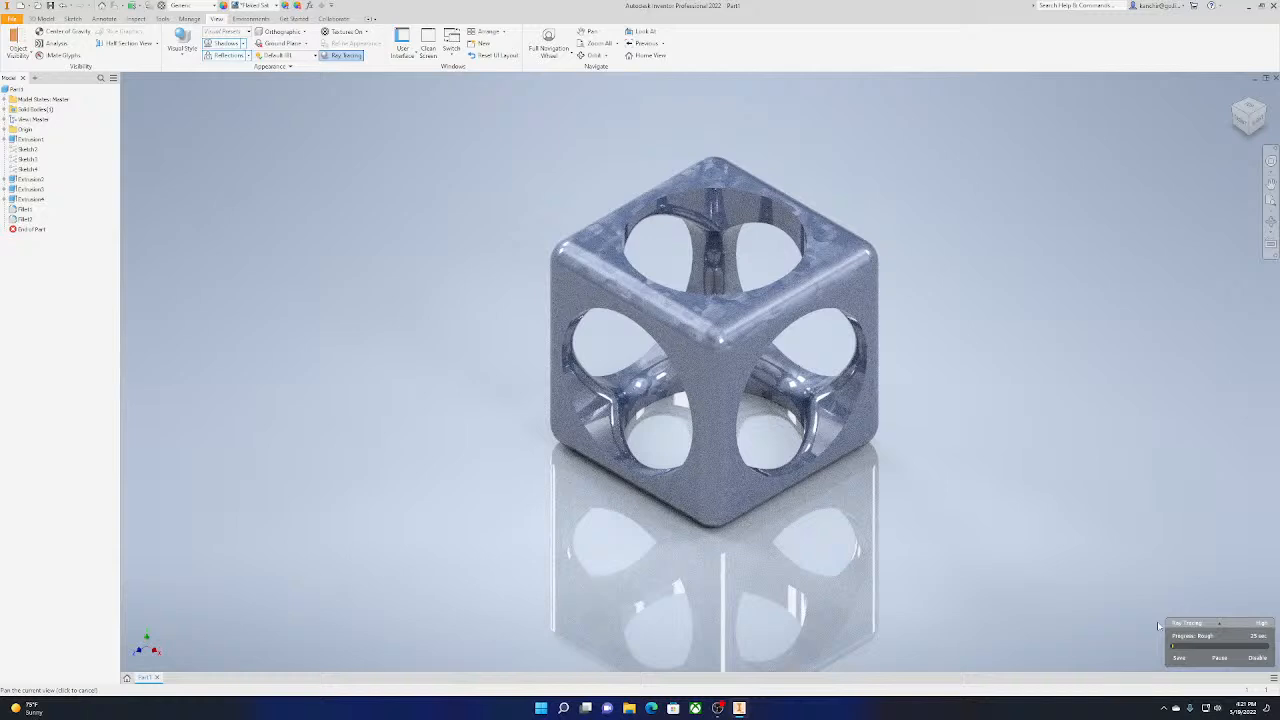
Switch the ray tracing lighting and material accuracy to Draft and then to Low
mouse_move(1217, 625)
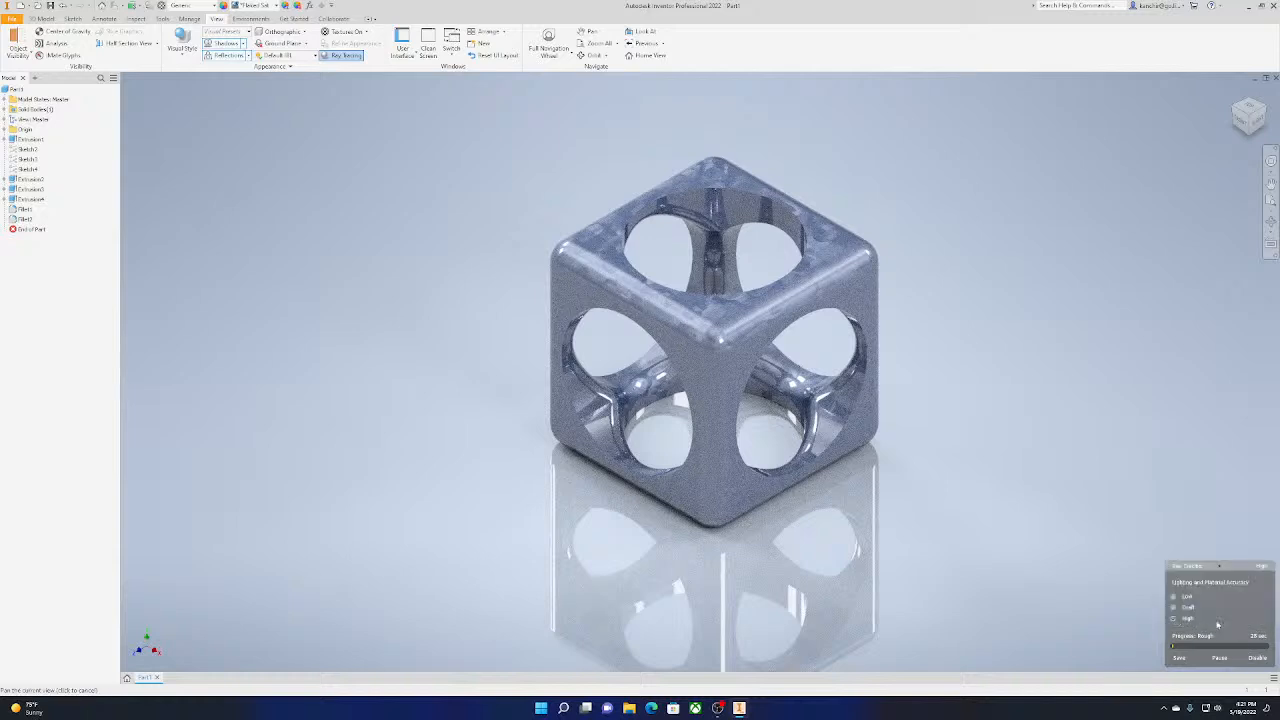
left_click(1174, 607)
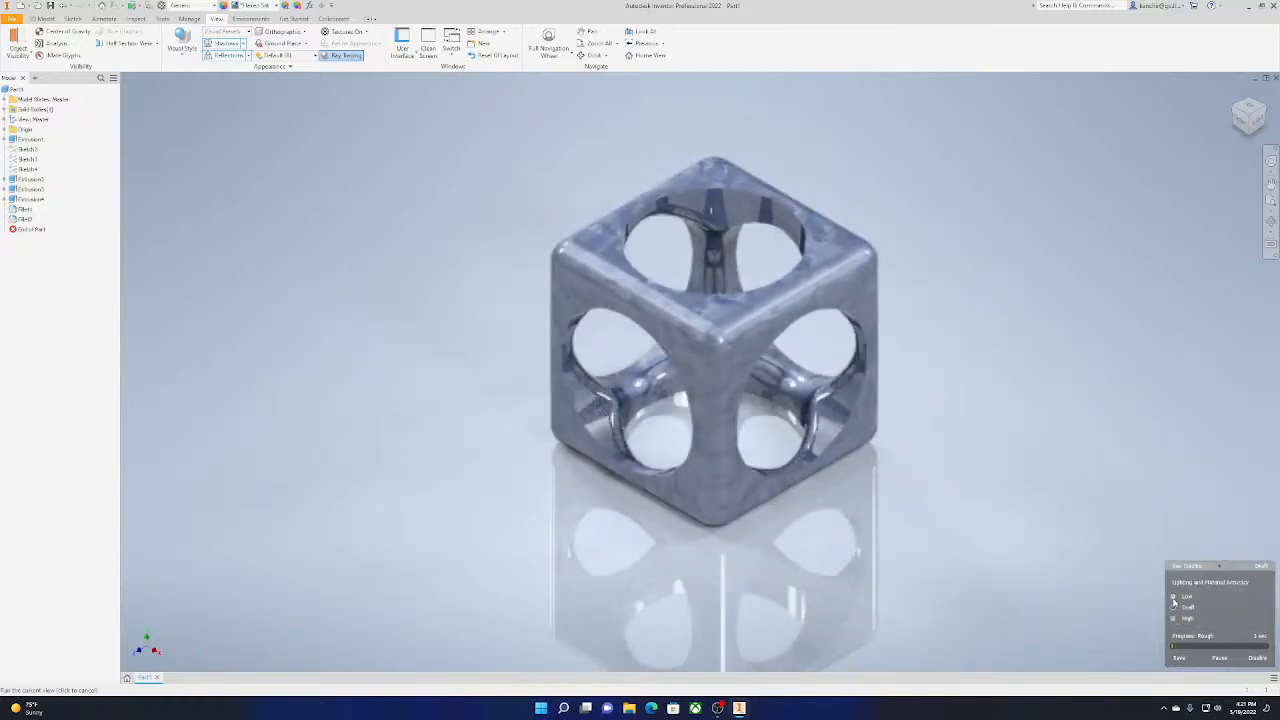
left_click(1174, 597)
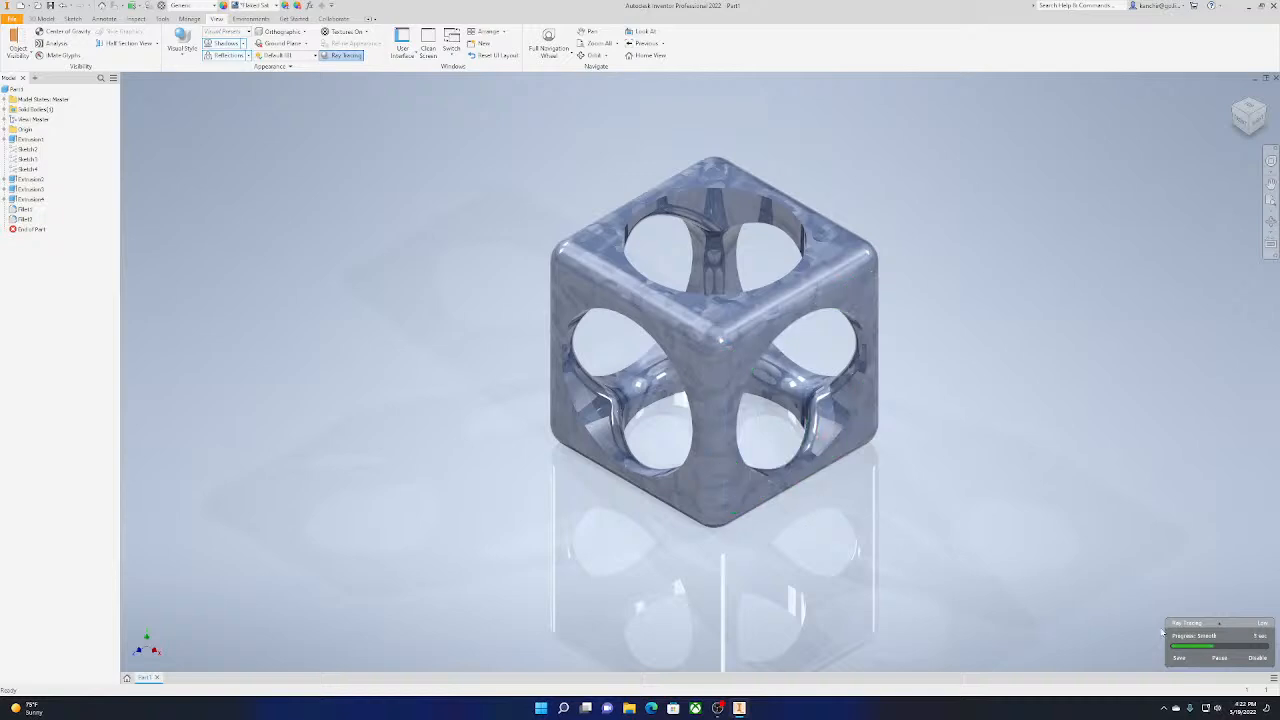
mouse_move(1170, 626)
Apply the Gold appearance to the cube, replace it with Gold - Metal, and inspect the ray-traced result up close
left_click(276, 6)
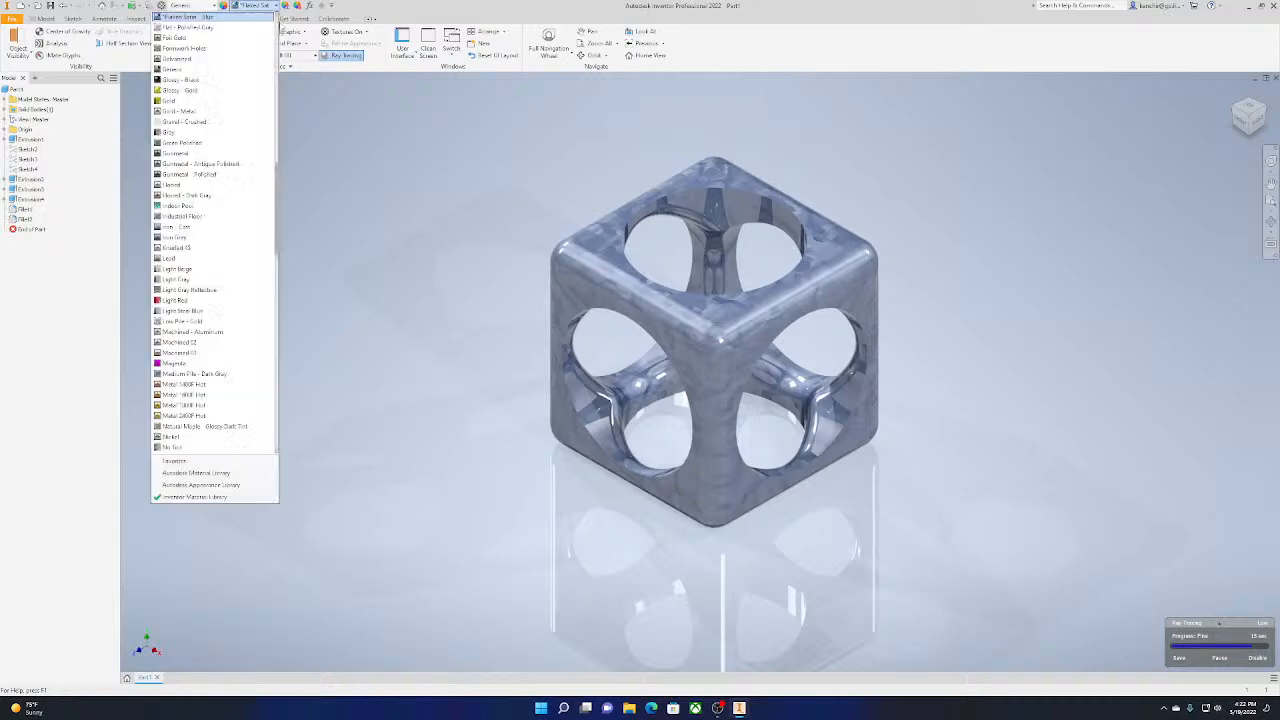
left_click(239, 100)
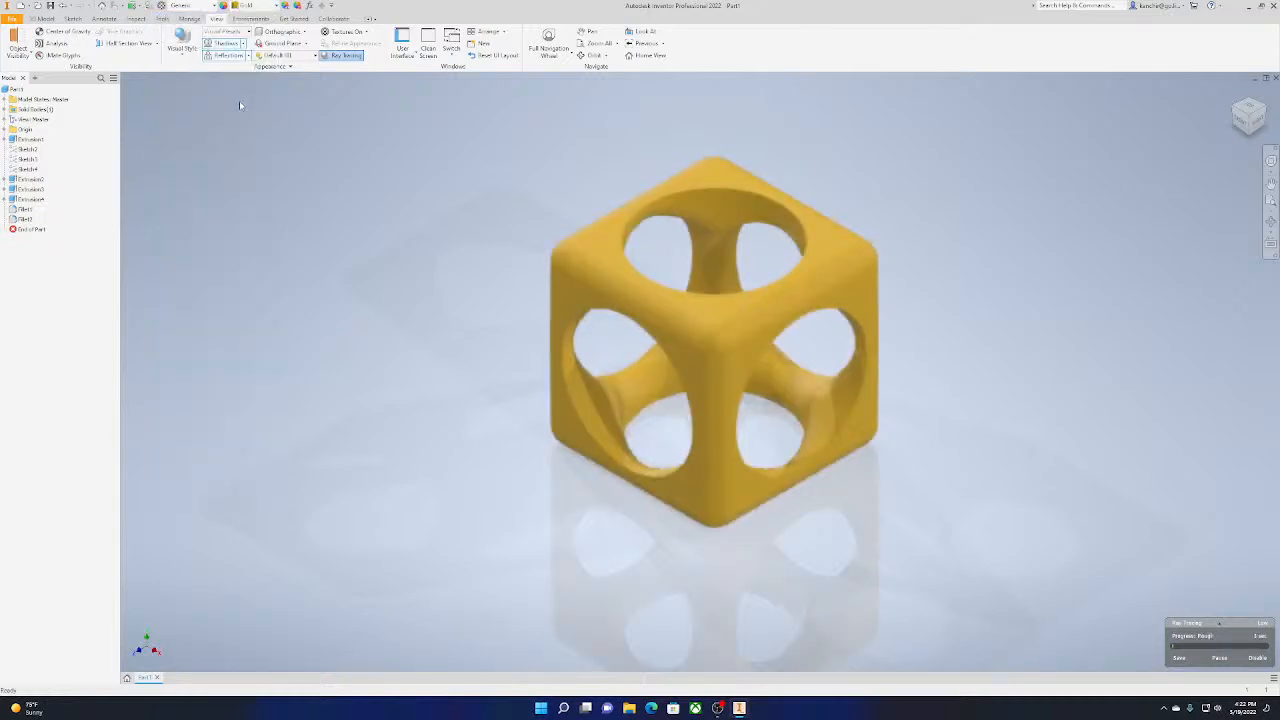
left_click(274, 5)
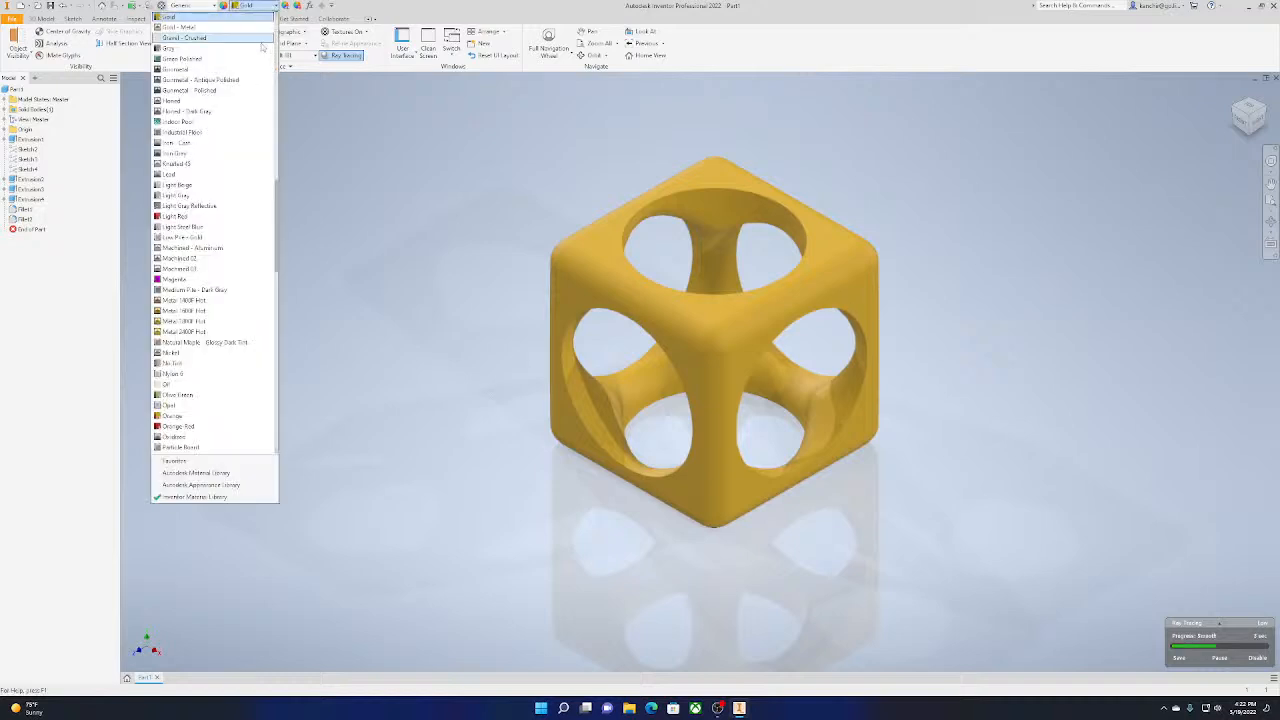
left_click(185, 27)
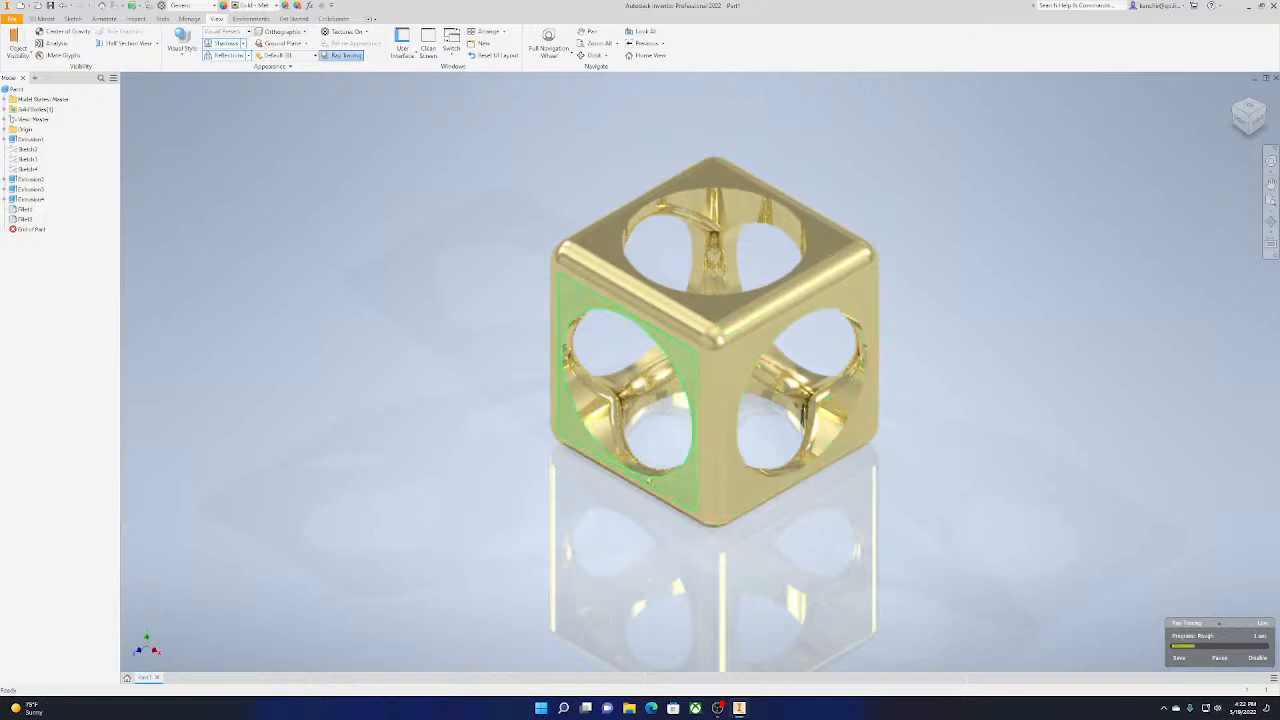
scroll(649, 475, "up", 5)
scroll(657, 464, "down", 3)
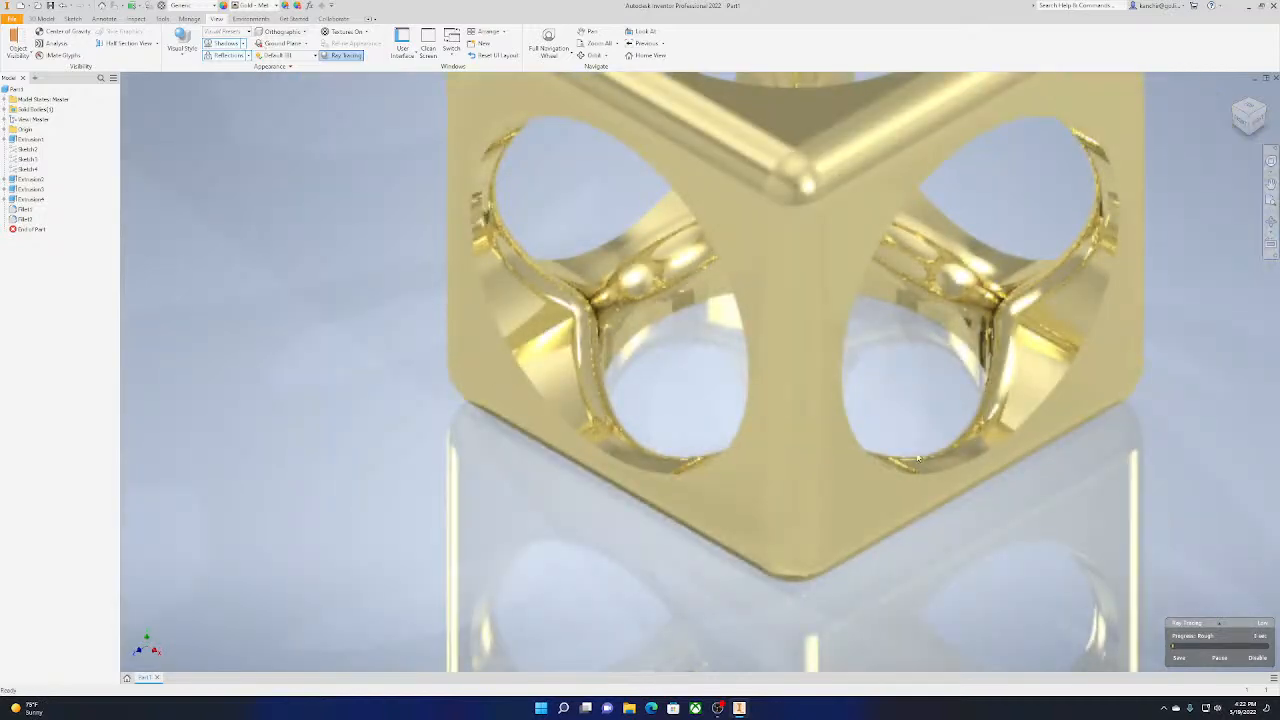
middle_click_drag(959, 405, 879, 491)
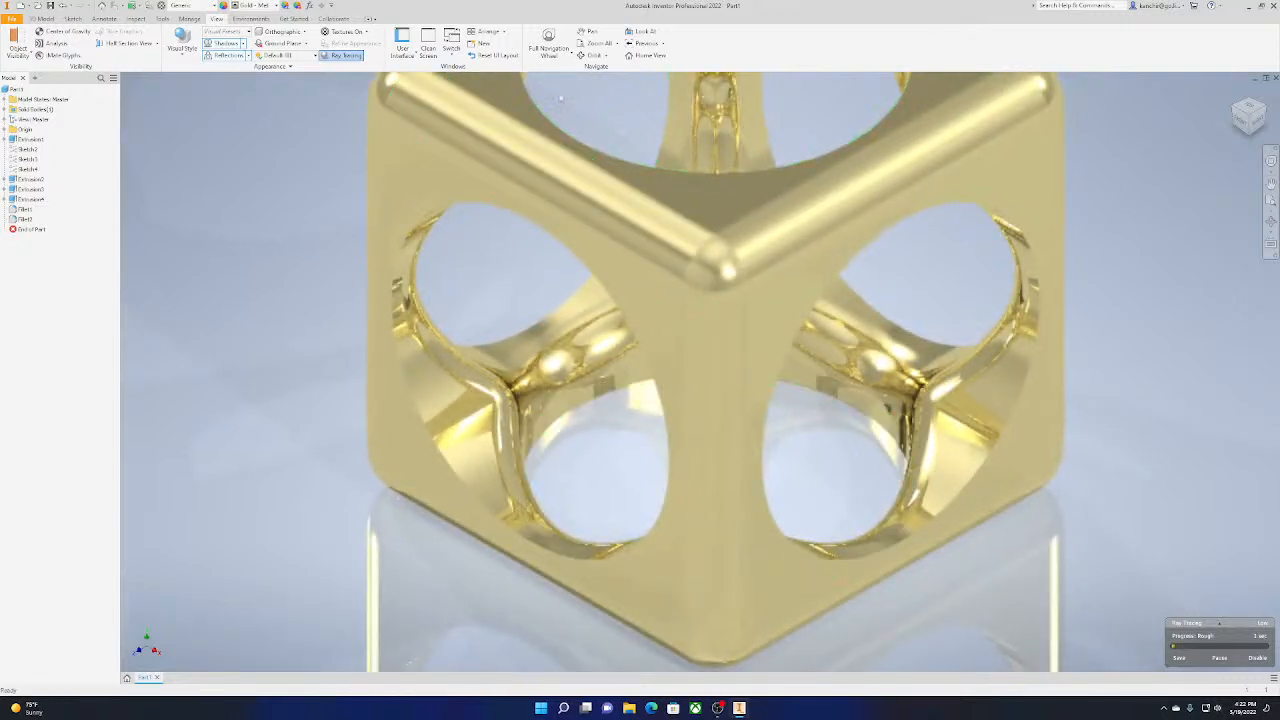
Disable ray tracing and turn off the cube's reflections and shadows
left_click(341, 55)
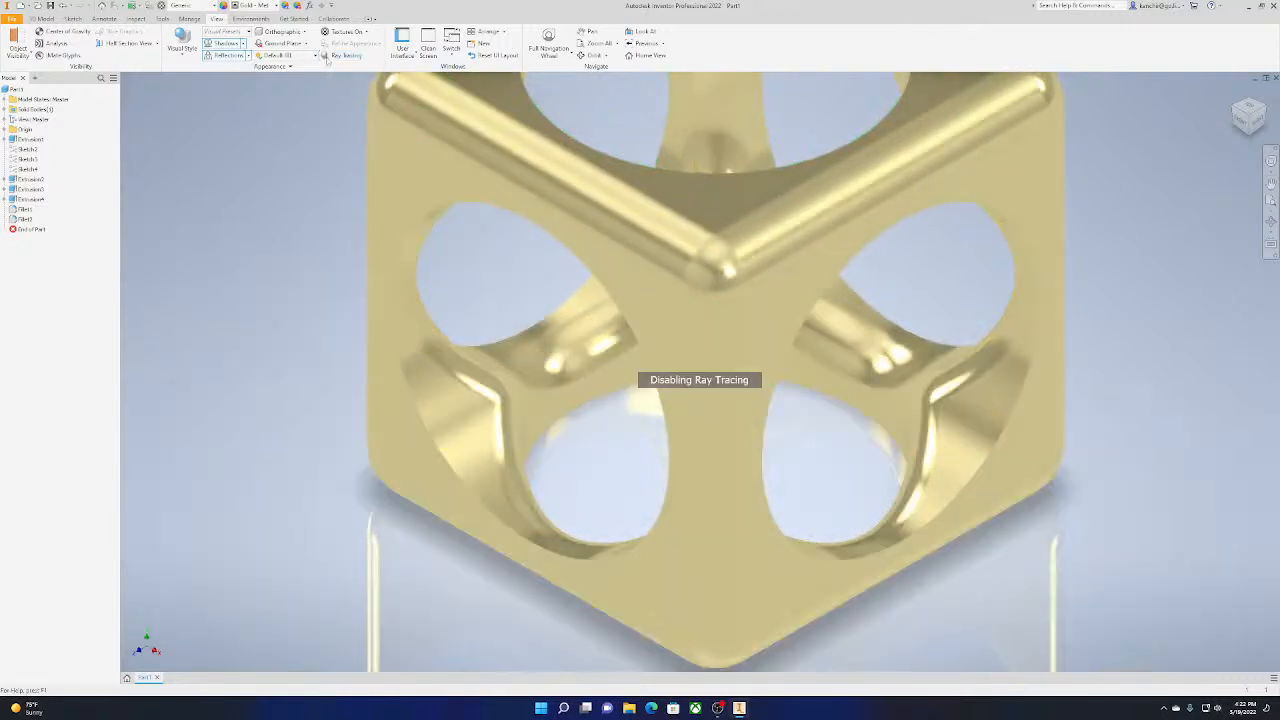
left_click(248, 55)
left_click(230, 67)
left_click(242, 43)
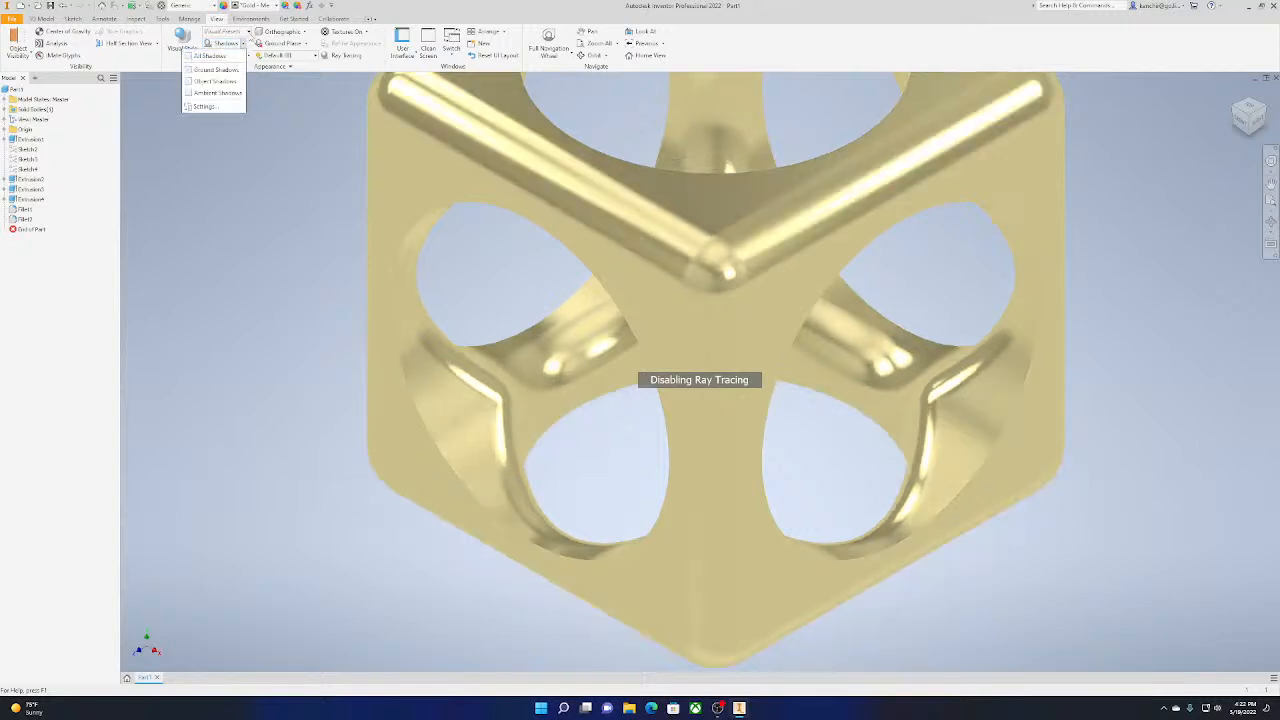
left_click(249, 33)
left_click(249, 33)
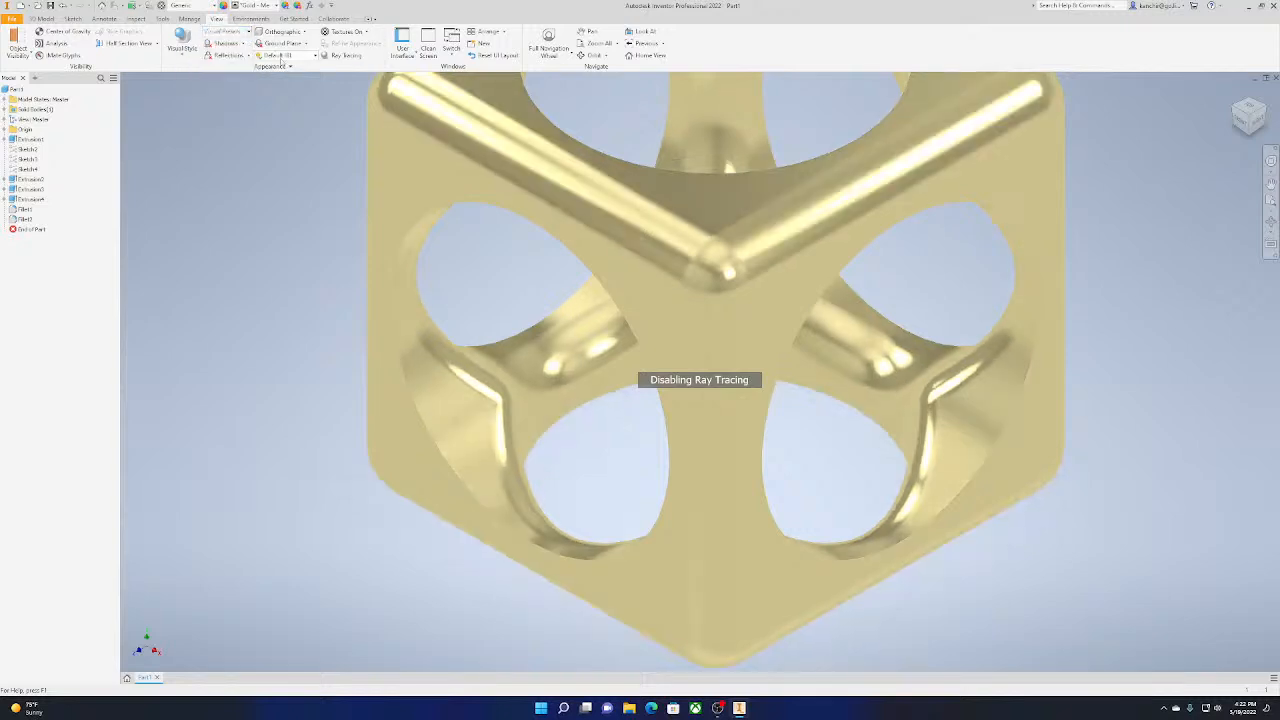
Set the cube's visual style to Shaded with Edges and fit the whole cube in view
left_click(183, 46)
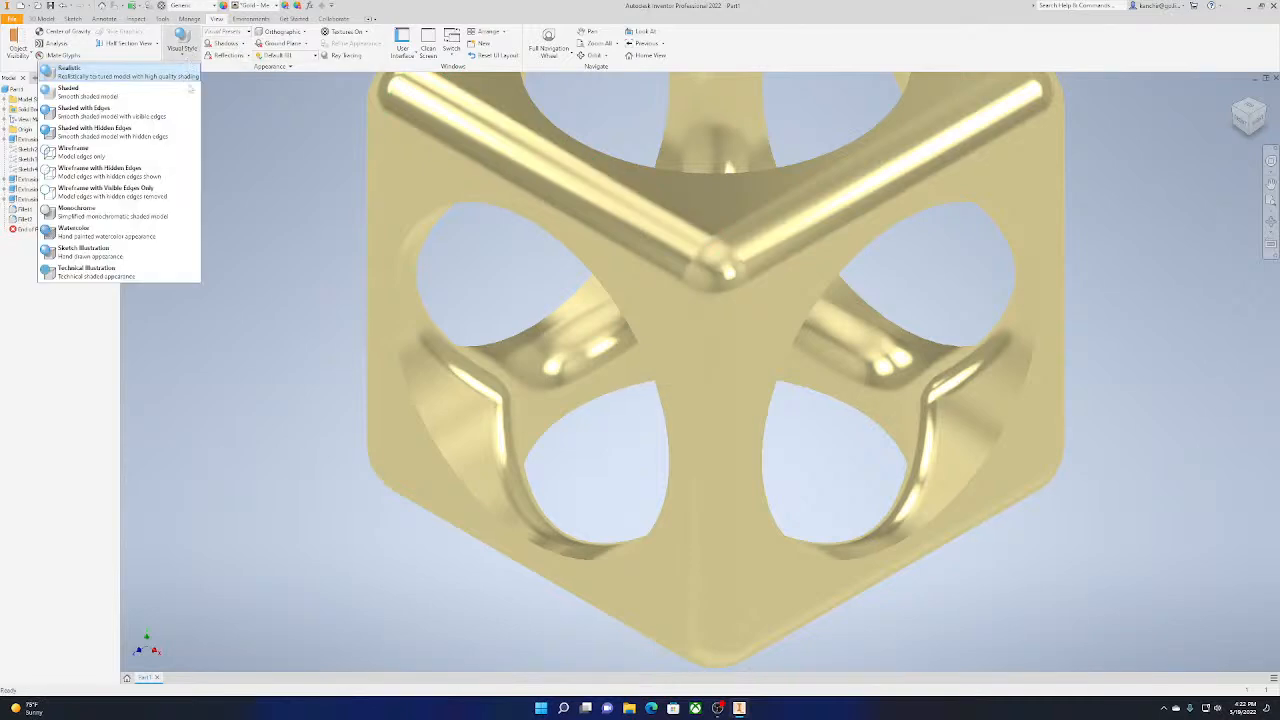
left_click(194, 110)
scroll(606, 297, "up", 5)
middle_click_drag(608, 302, 635, 380)
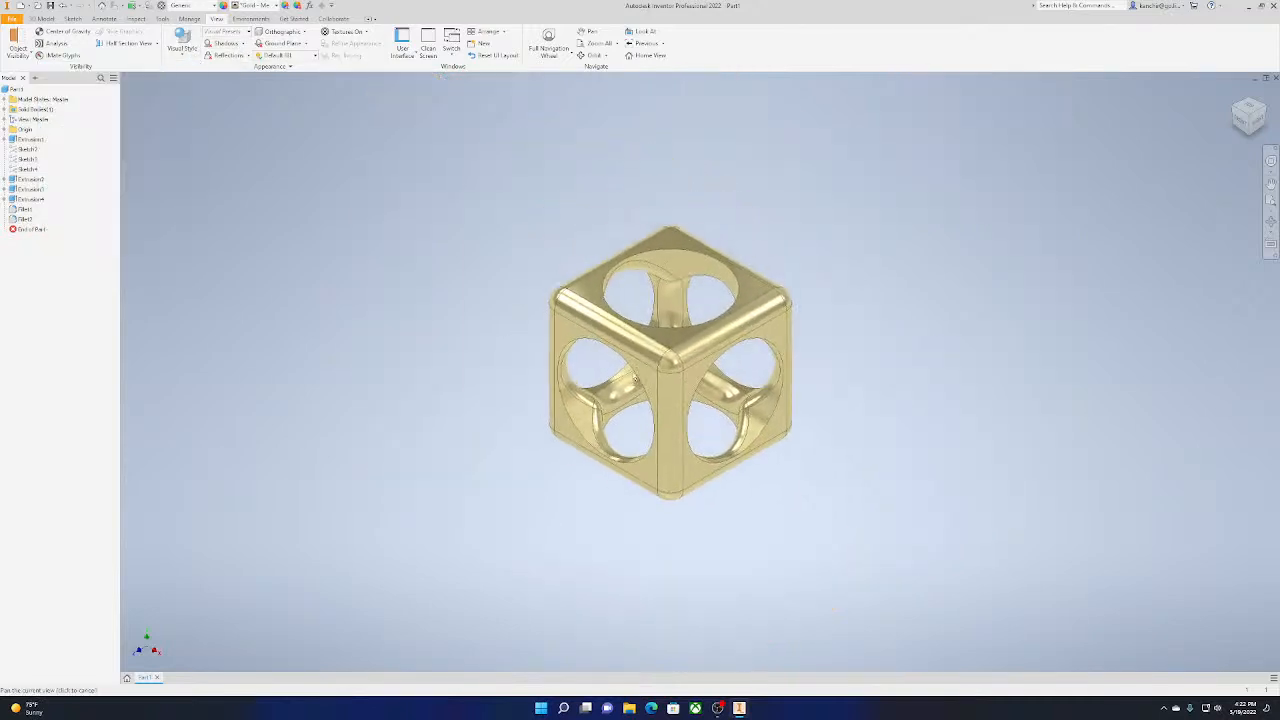
scroll(505, 291, "down", 3)
scroll(612, 292, "up", 2)
Compare the Shaded, Shaded with Edges and Shaded with Hidden Edges visual styles on the cube
left_click(176, 47)
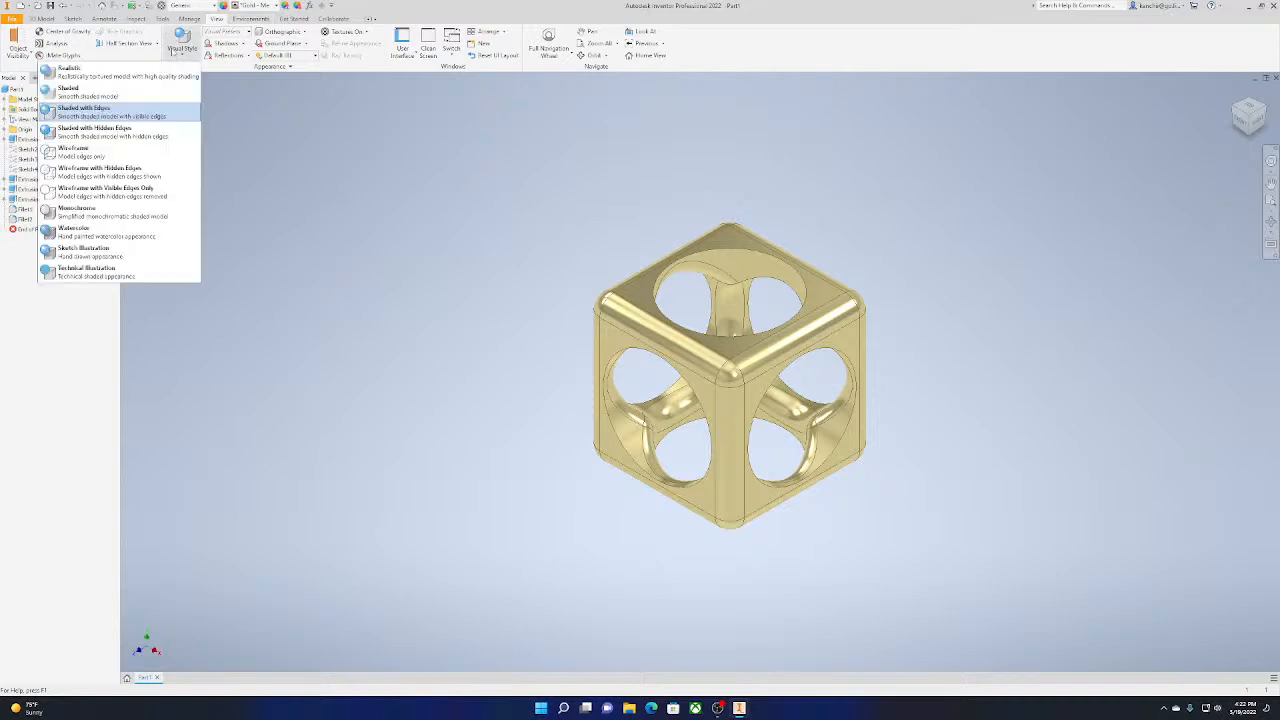
left_click(170, 130)
left_click(188, 42)
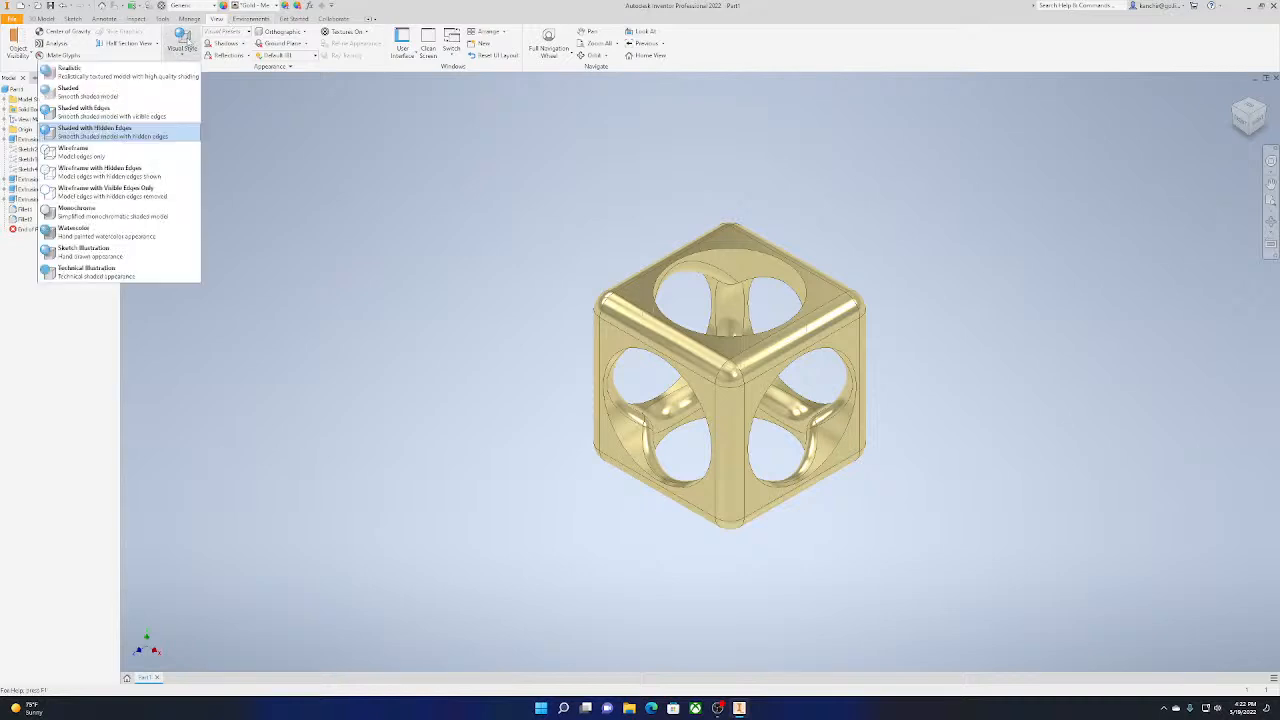
left_click(158, 95)
left_click(182, 45)
left_click(160, 112)
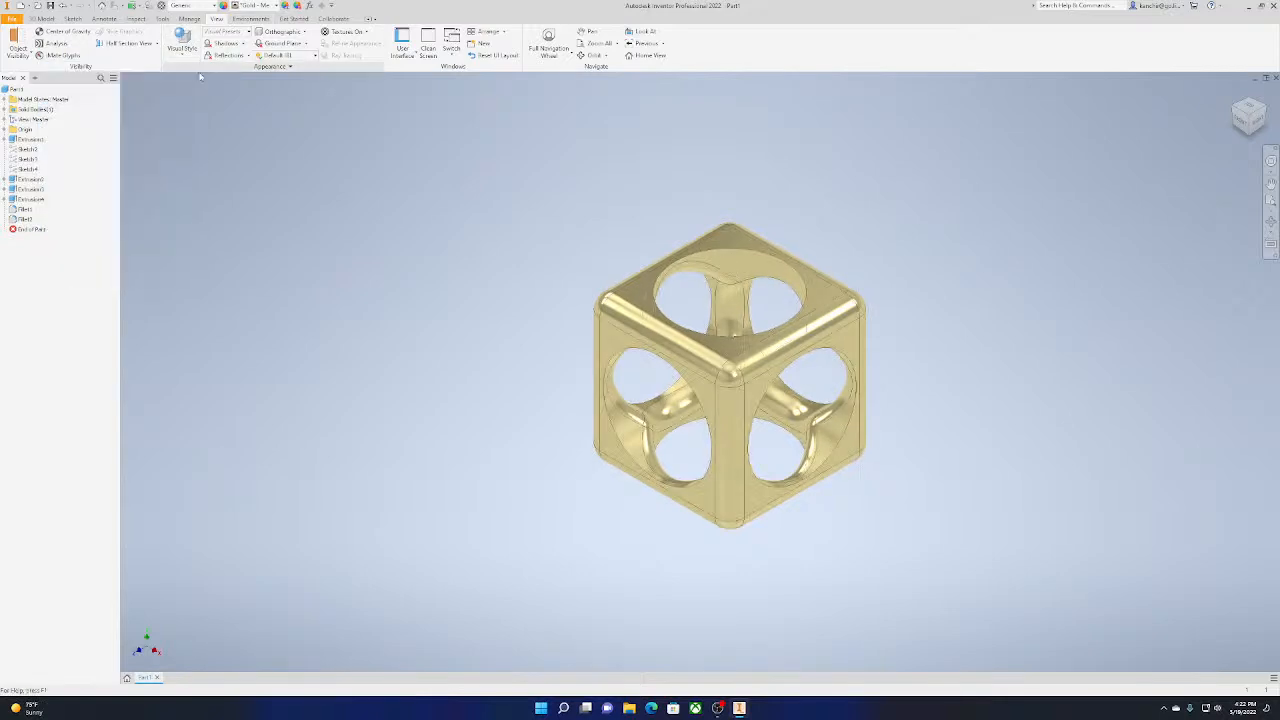
left_click(182, 45)
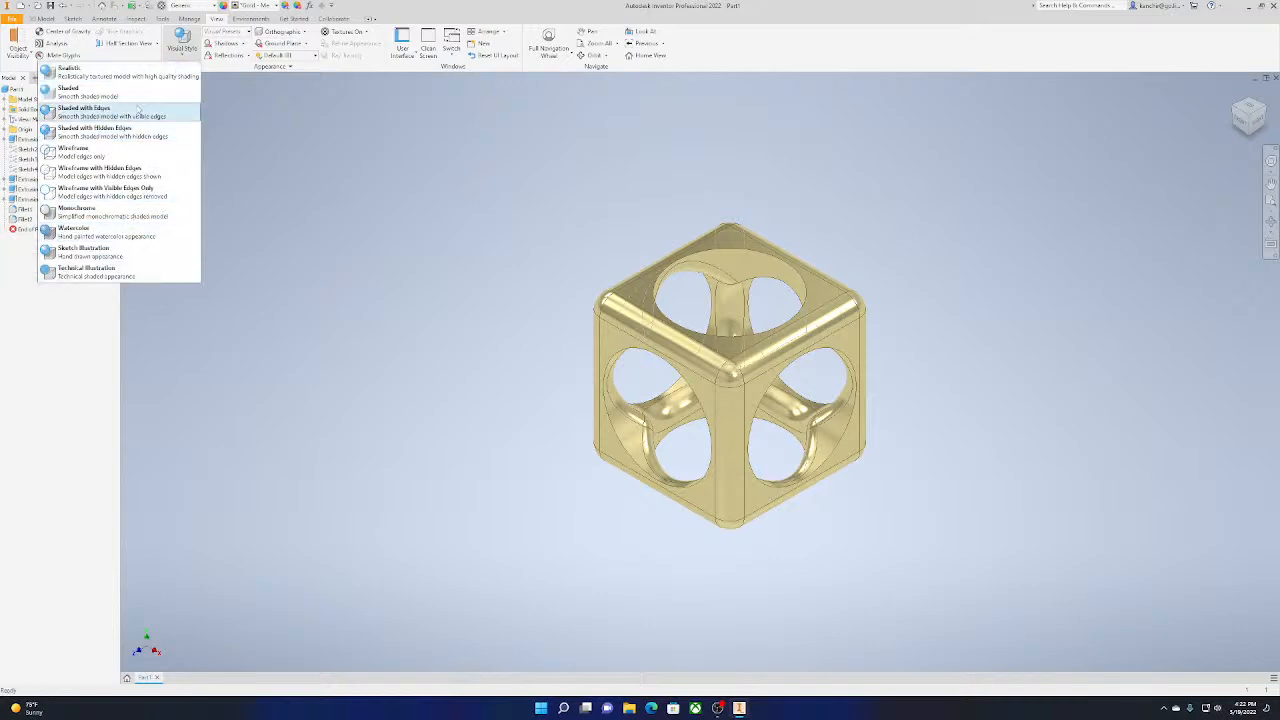
left_click(141, 94)
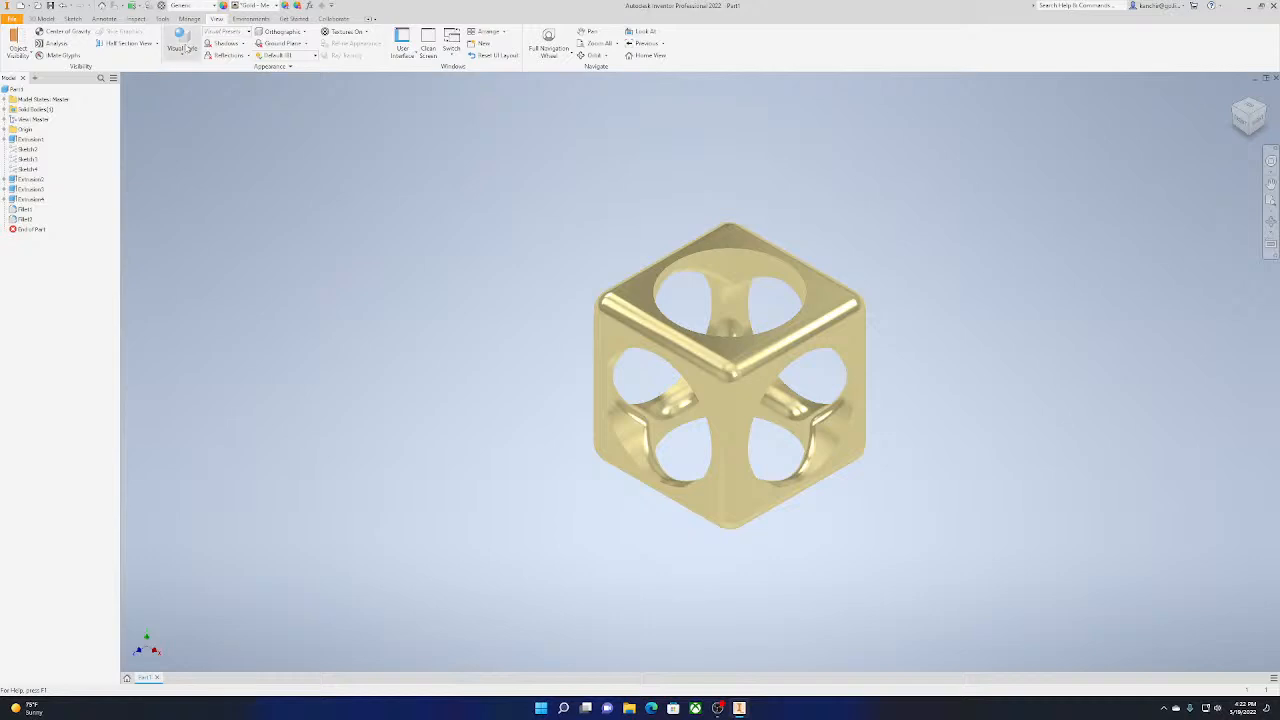
left_click(182, 45)
left_click(157, 118)
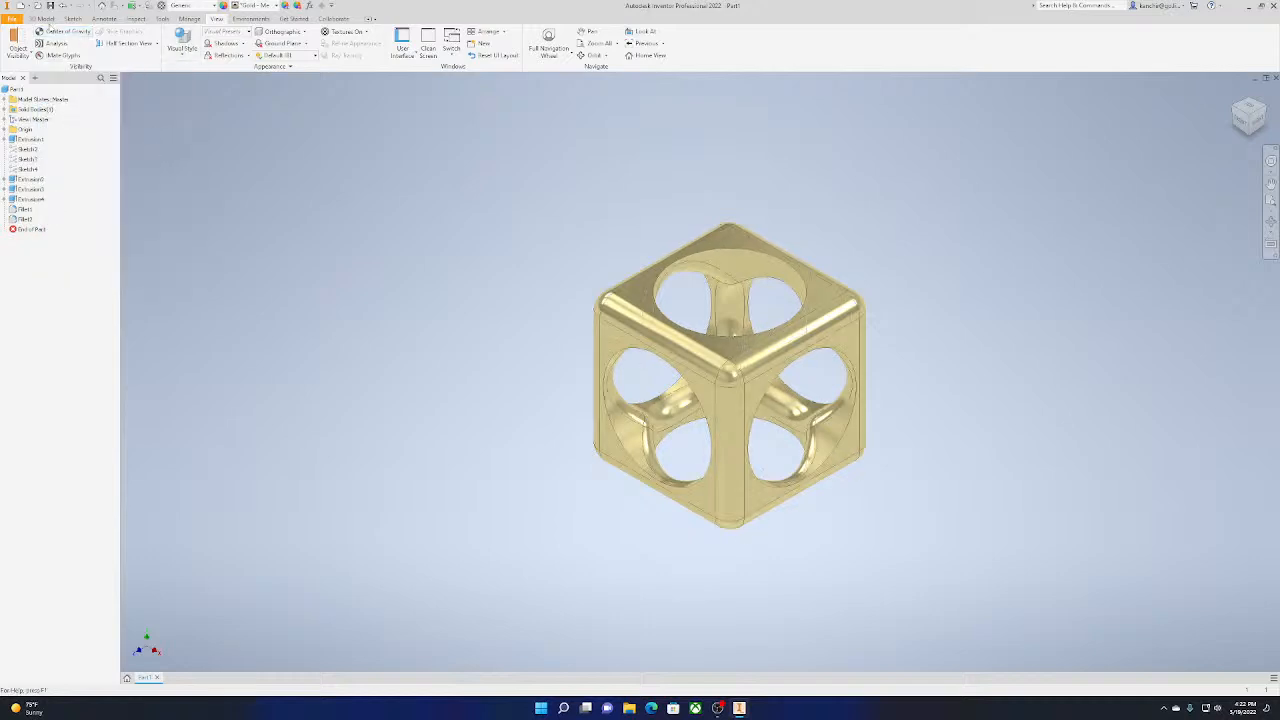
left_click(44, 18)
left_click(256, 6)
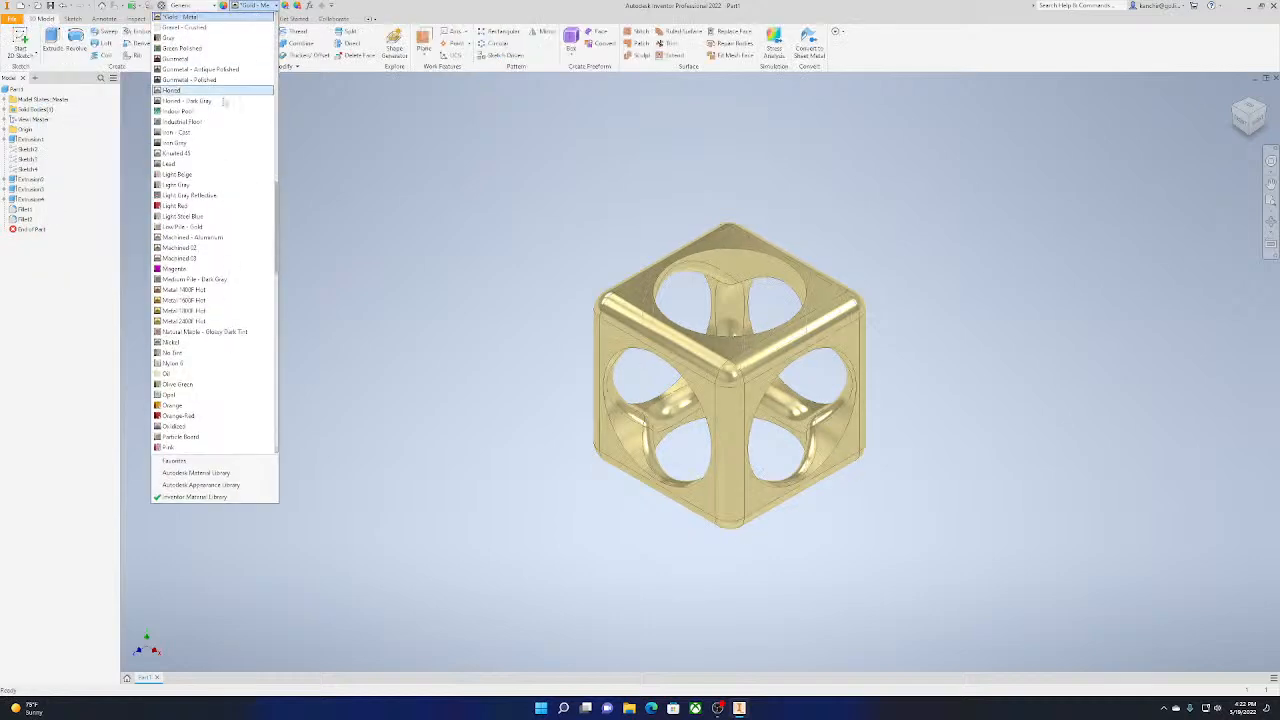
scroll(212, 31, "up", 4)
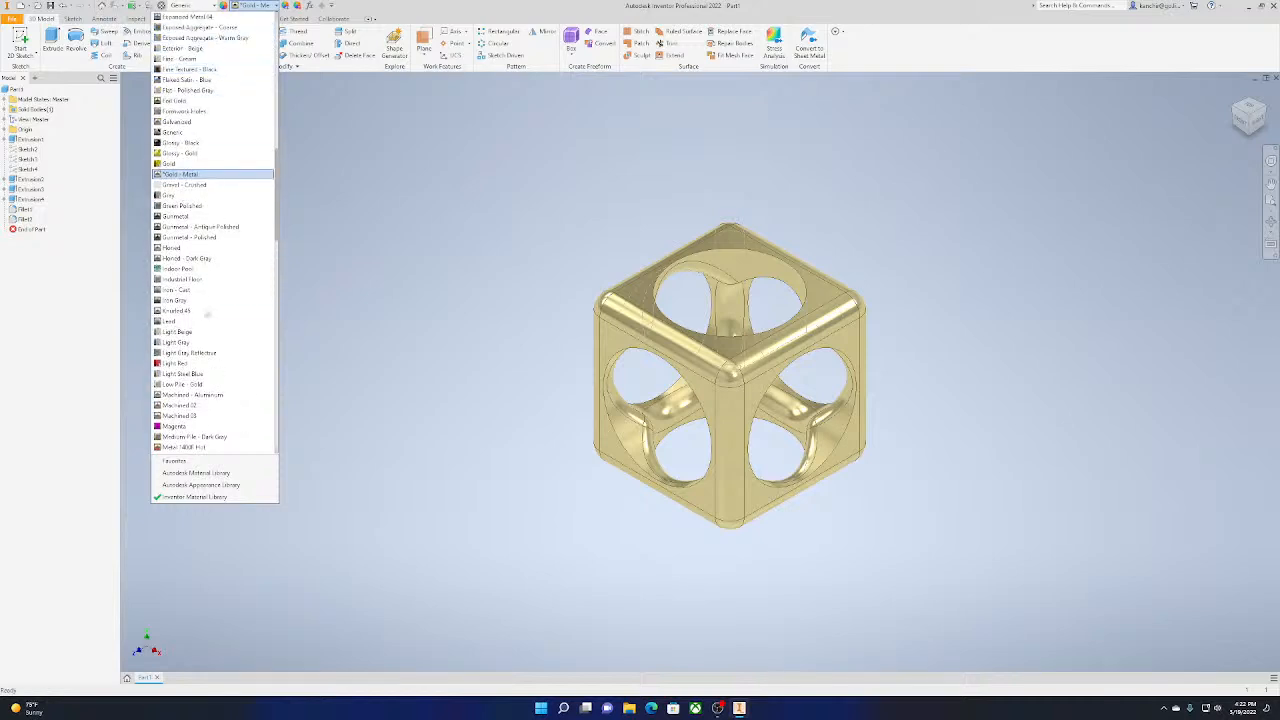
scroll(186, 250, "up", 9)
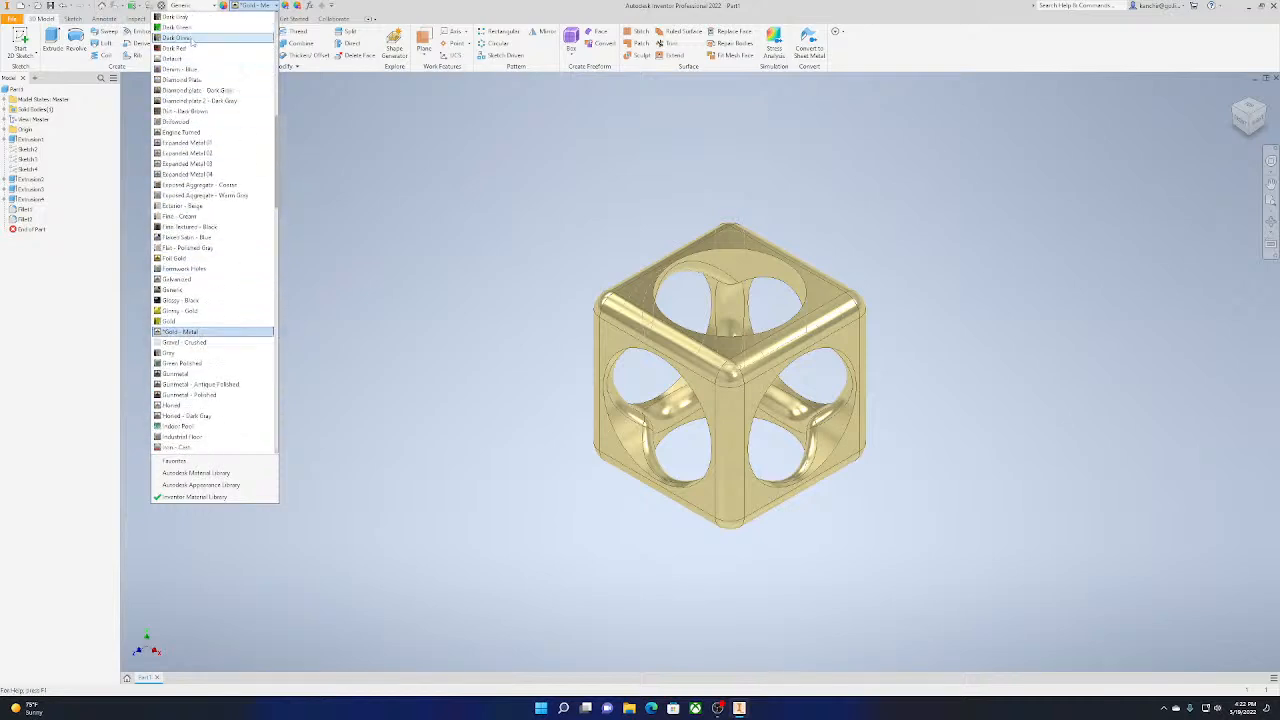
left_click(182, 184)
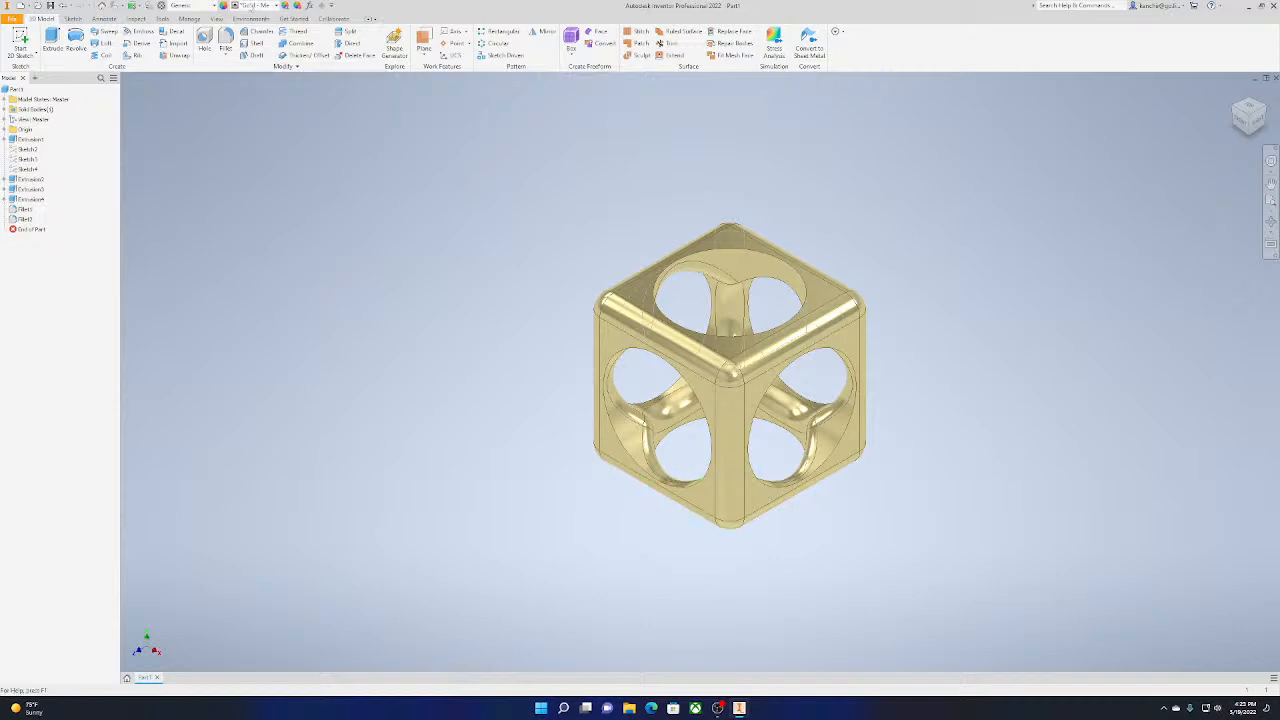
Change the cube's appearance to Default and restore the home view
left_click(255, 8)
scroll(232, 78, "up", 5)
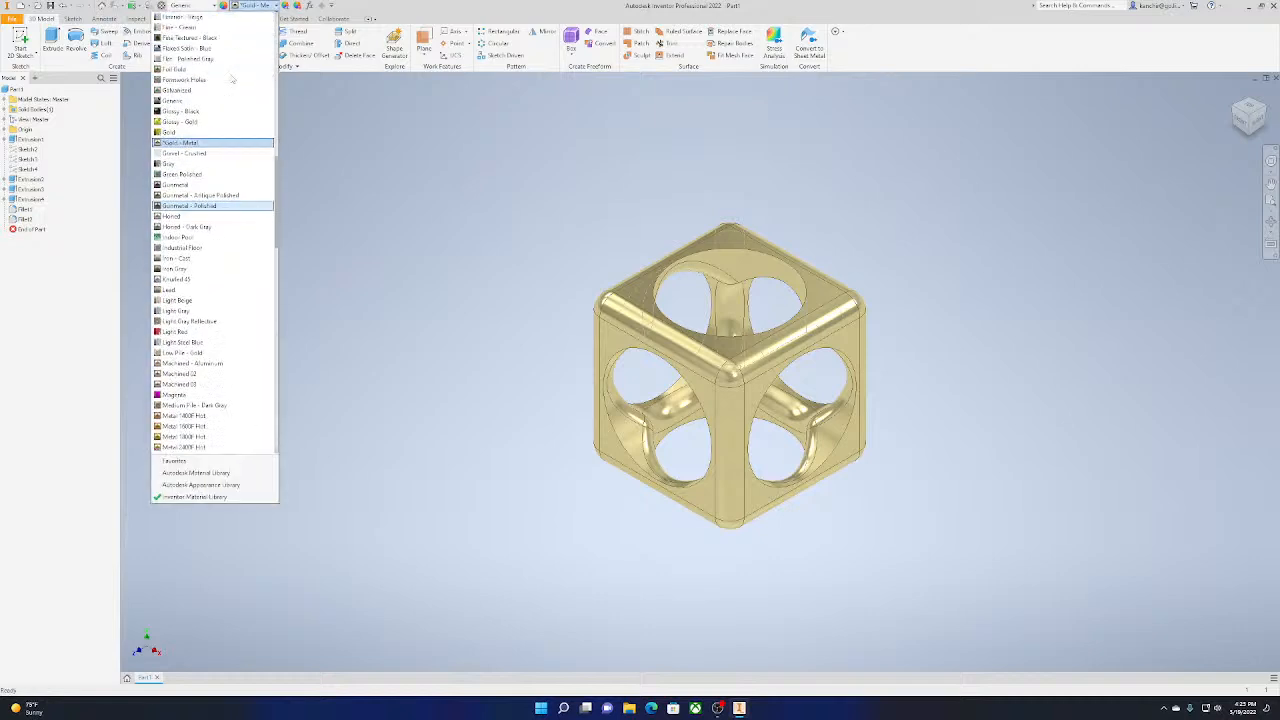
scroll(232, 78, "up", 4)
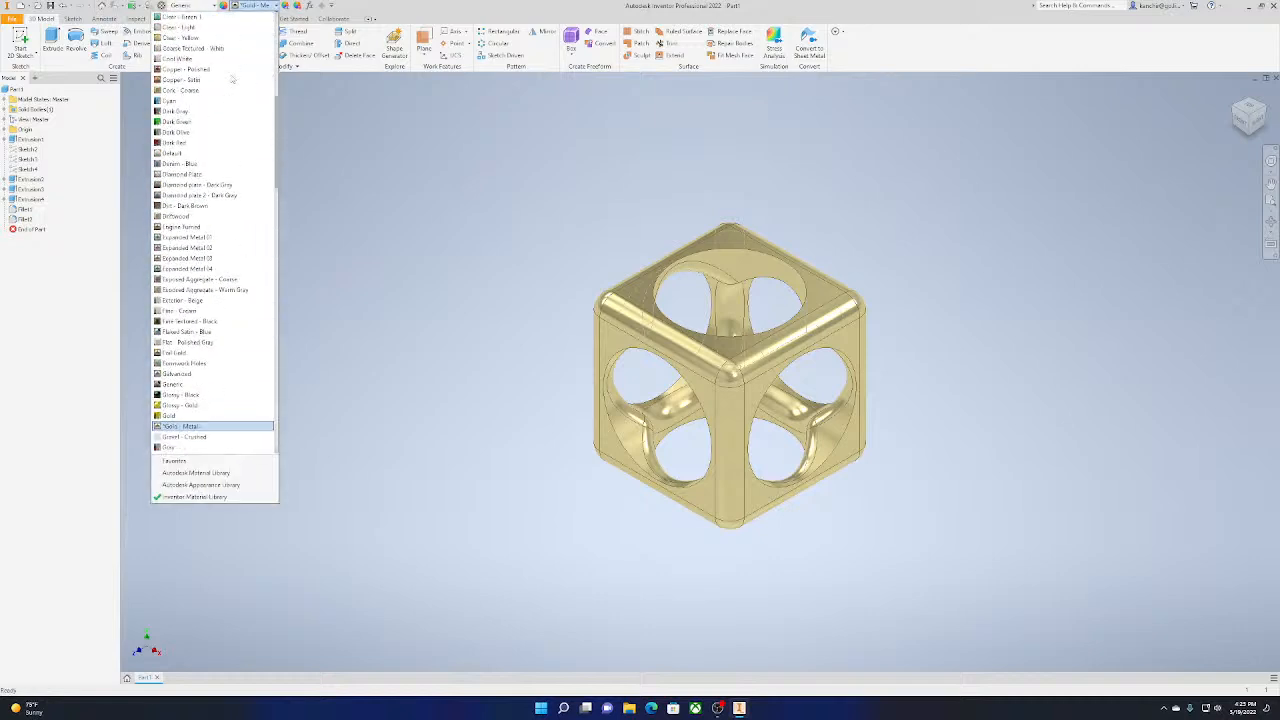
left_click(165, 153)
key("Home")
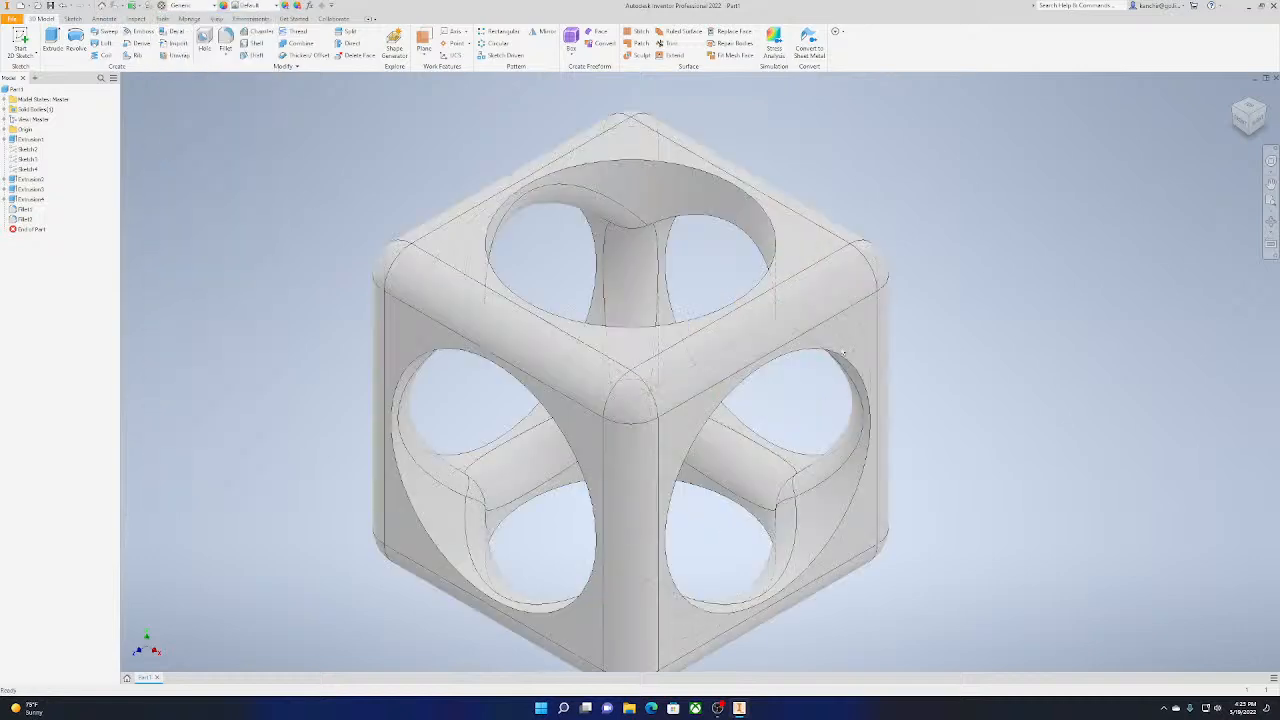
Display the cube in the Shaded with Edges visual style and center it in the view
left_click(217, 19)
left_click(181, 50)
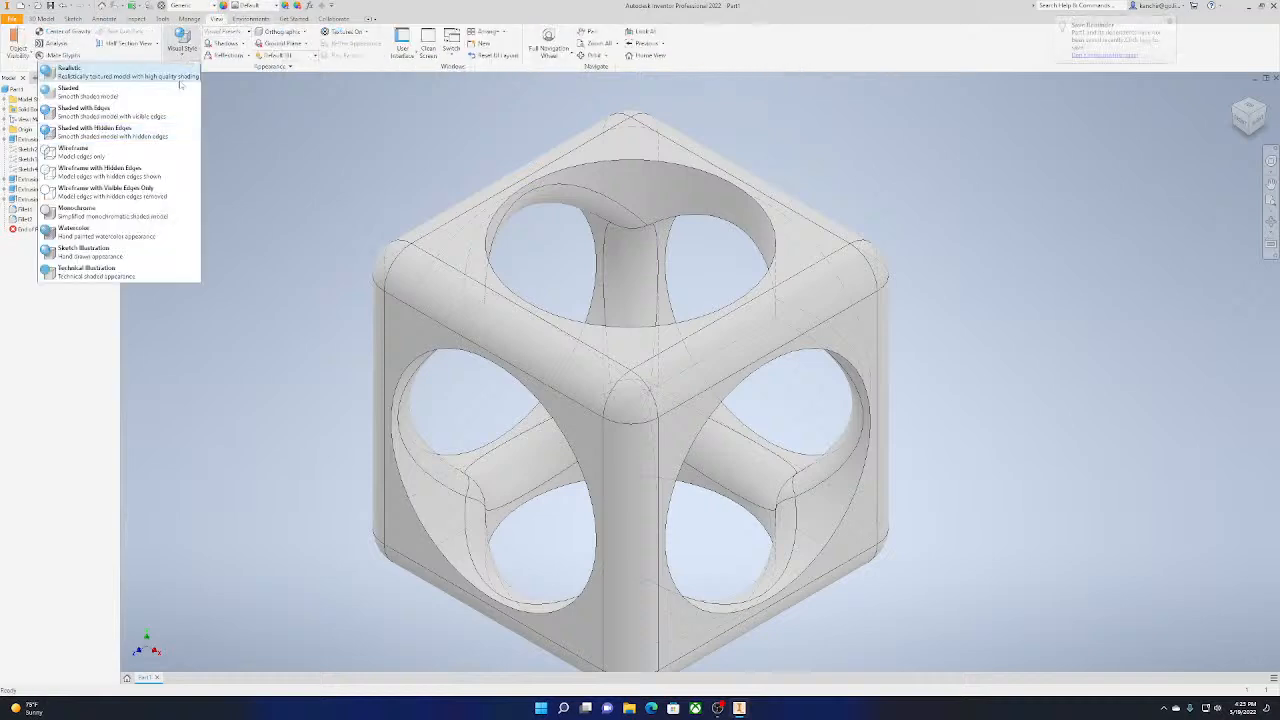
left_click(170, 120)
middle_click_drag(335, 220, 440, 192)
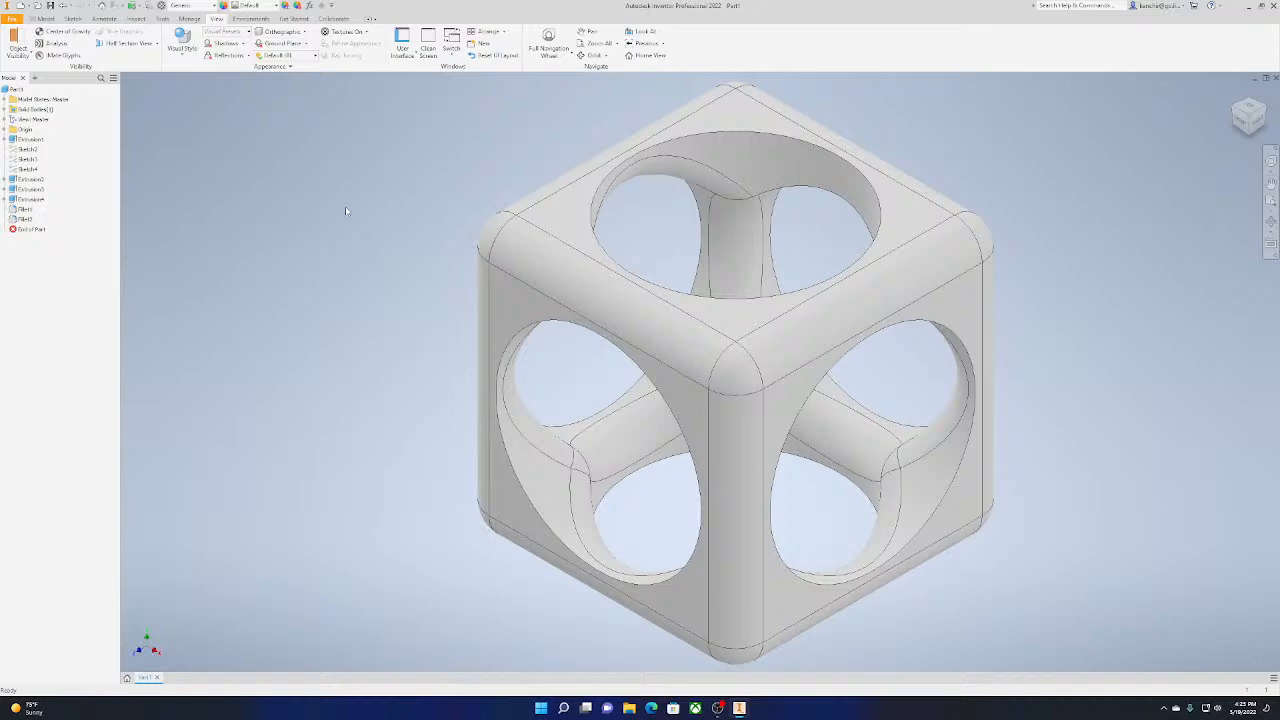
Save the cube part to the Desktop as Part1 and create a new assembly file
key("ctrl+s")
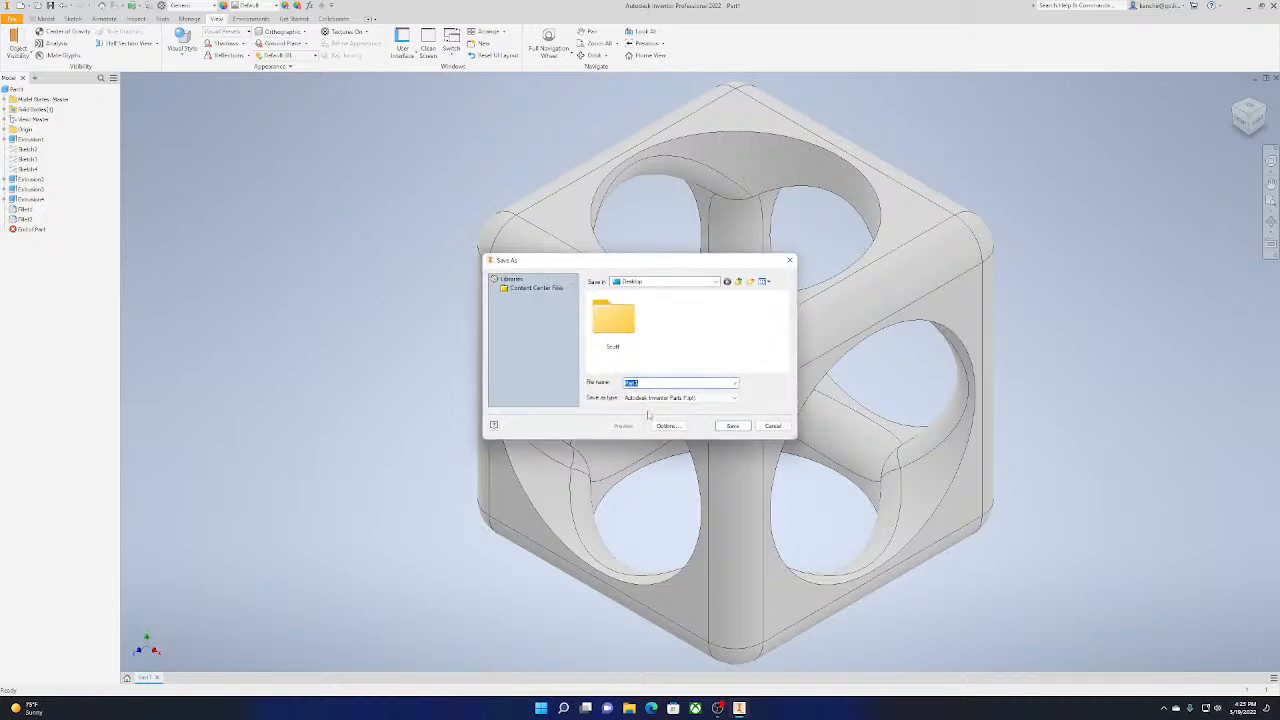
key("Escape")
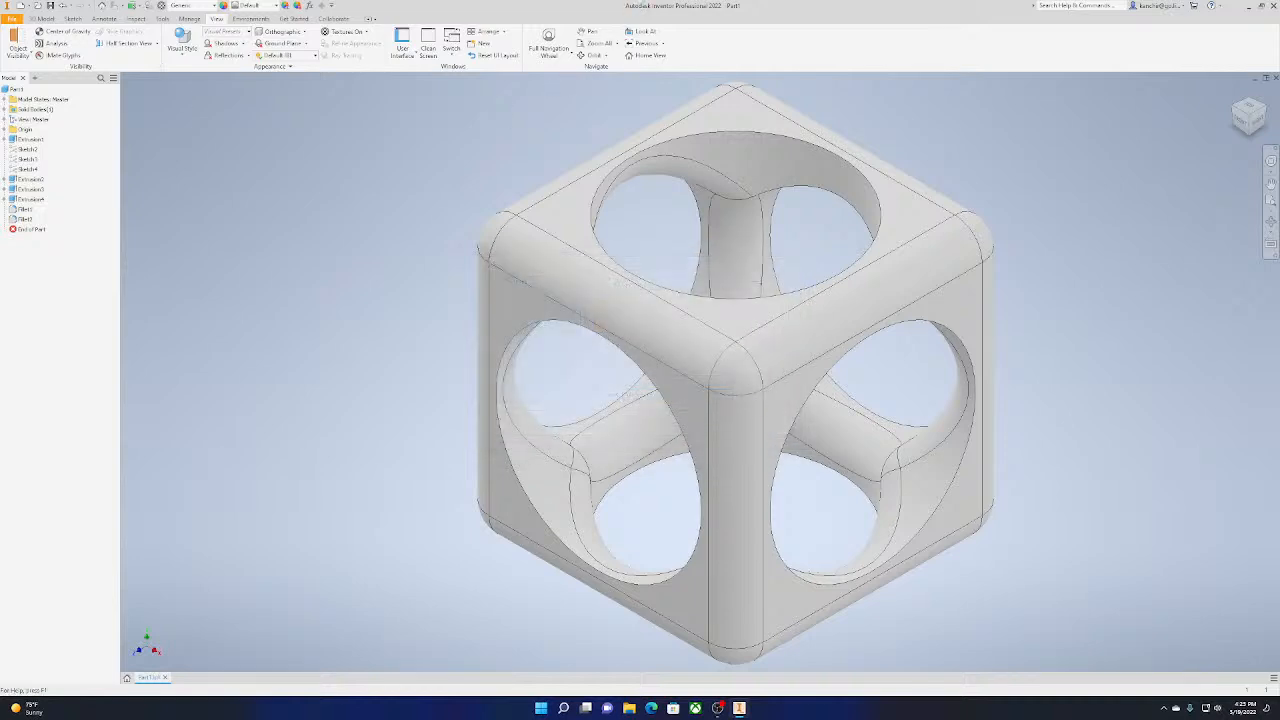
left_click(12, 18)
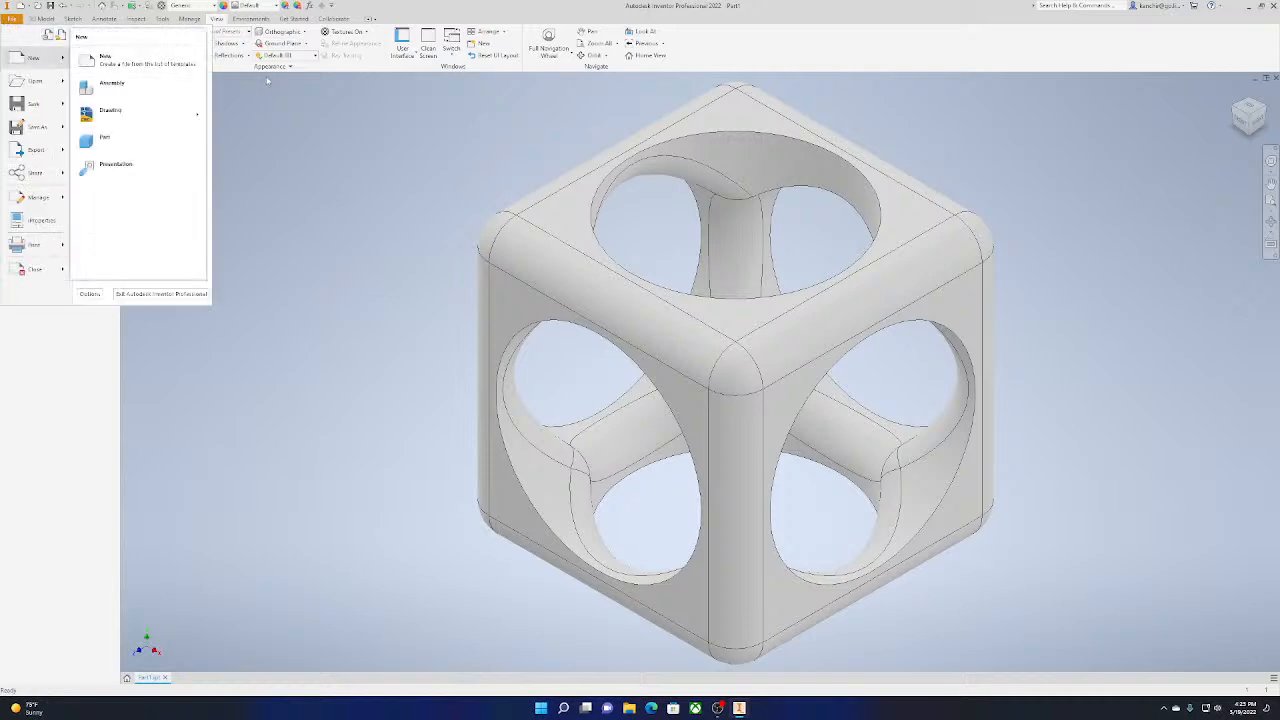
left_click(117, 83)
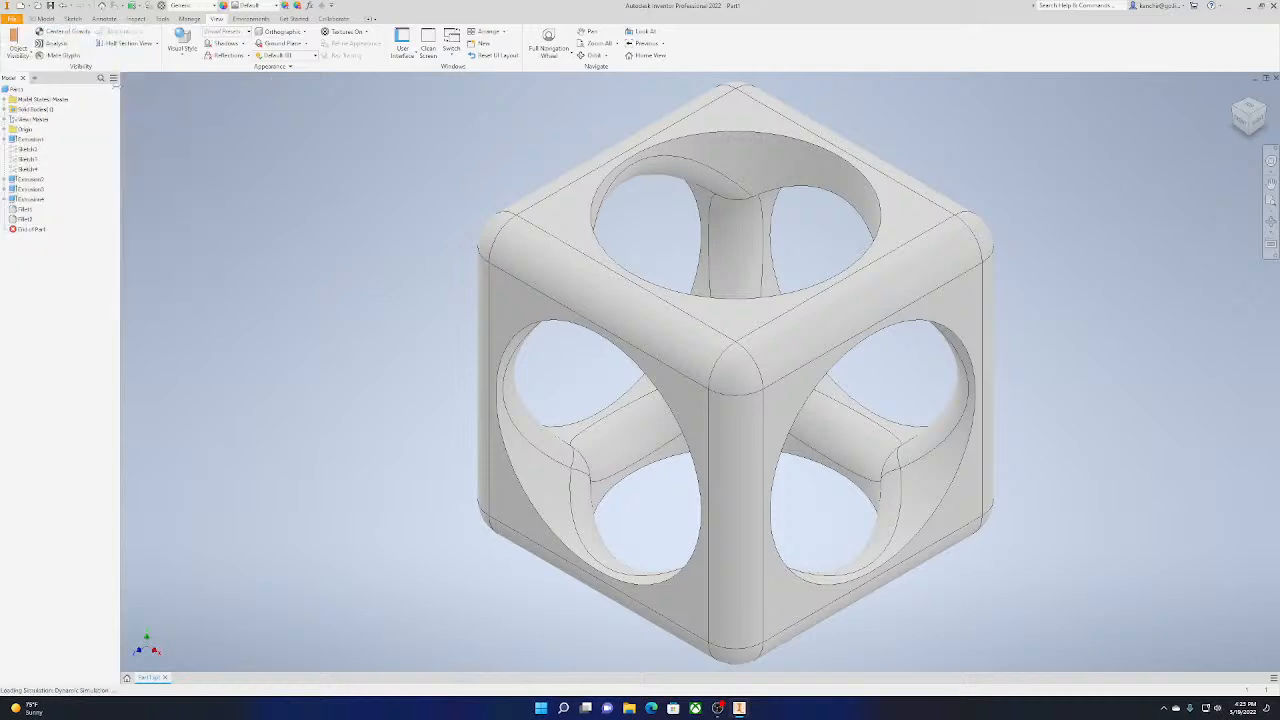
Return to the cube part and create a new part file from the Standard.ipt template
left_click(148, 678)
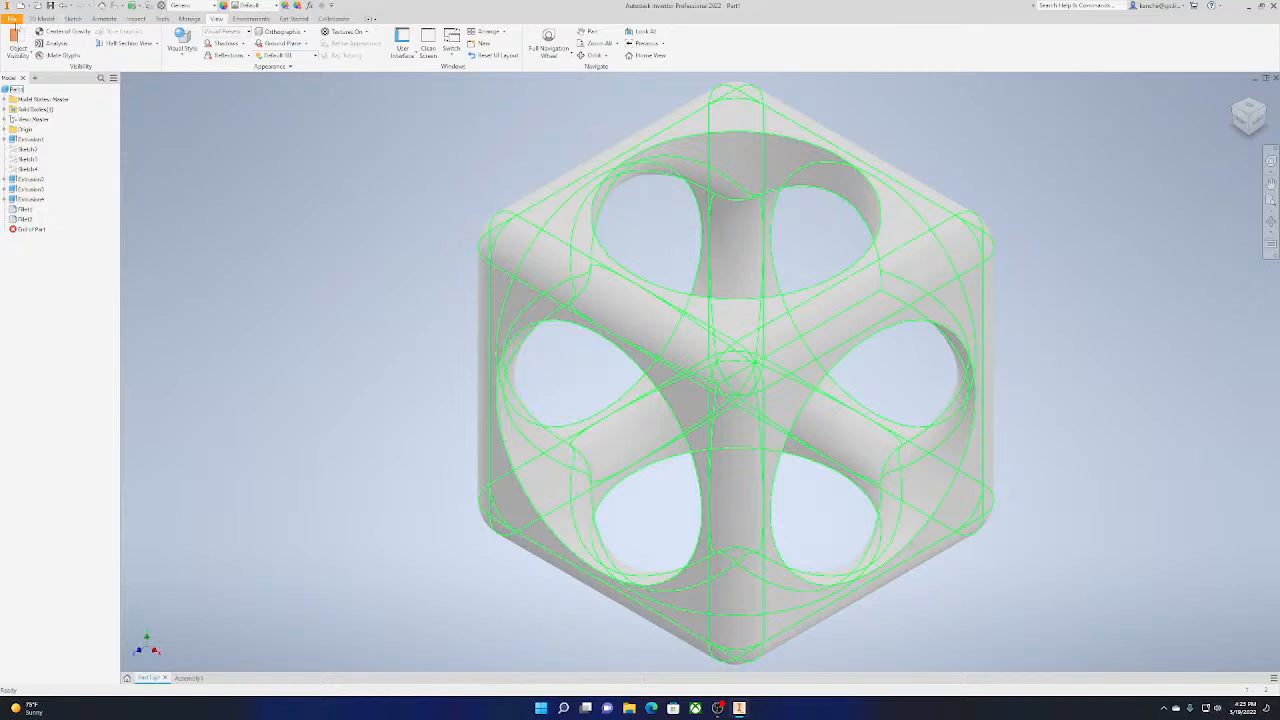
left_click(12, 18)
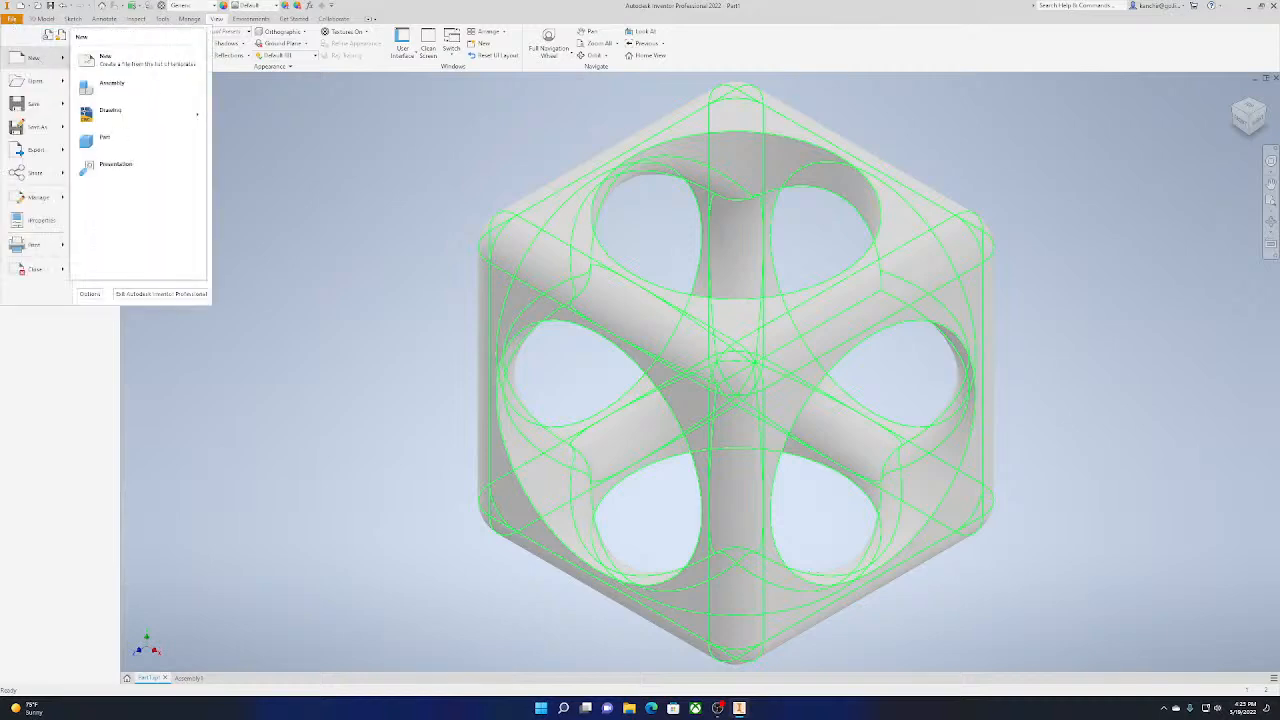
left_click(36, 58)
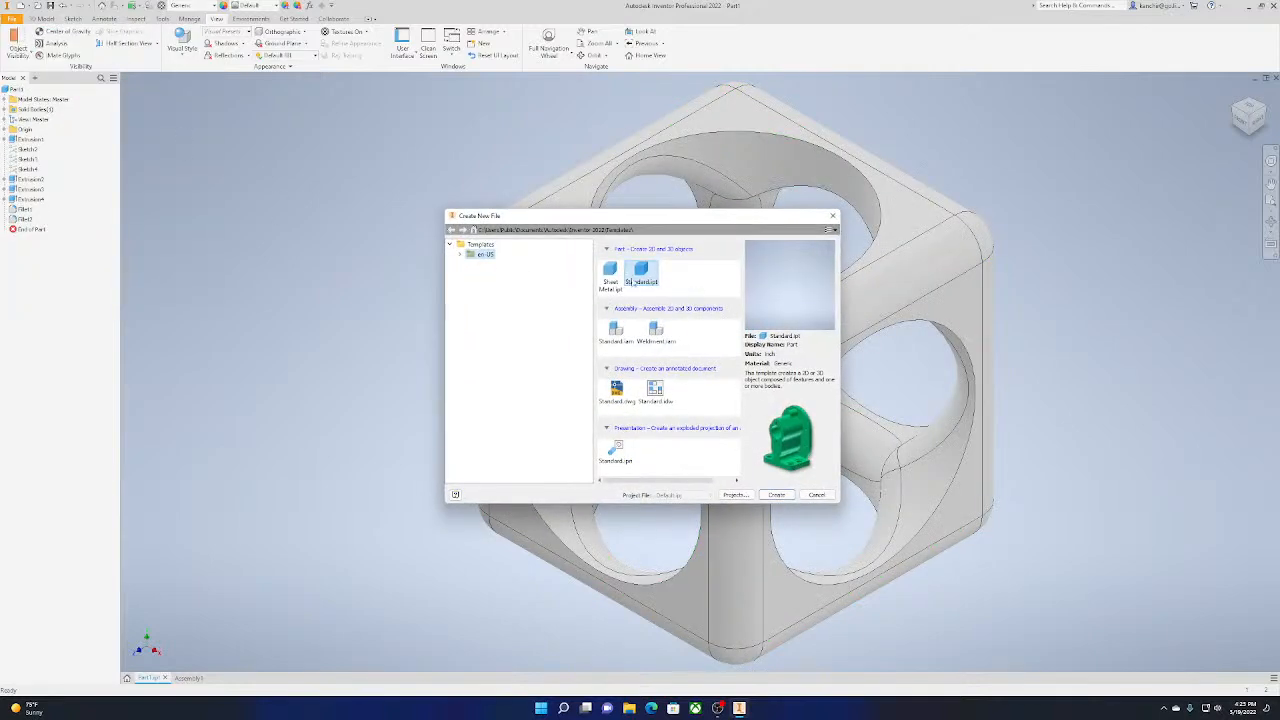
double_click(643, 276)
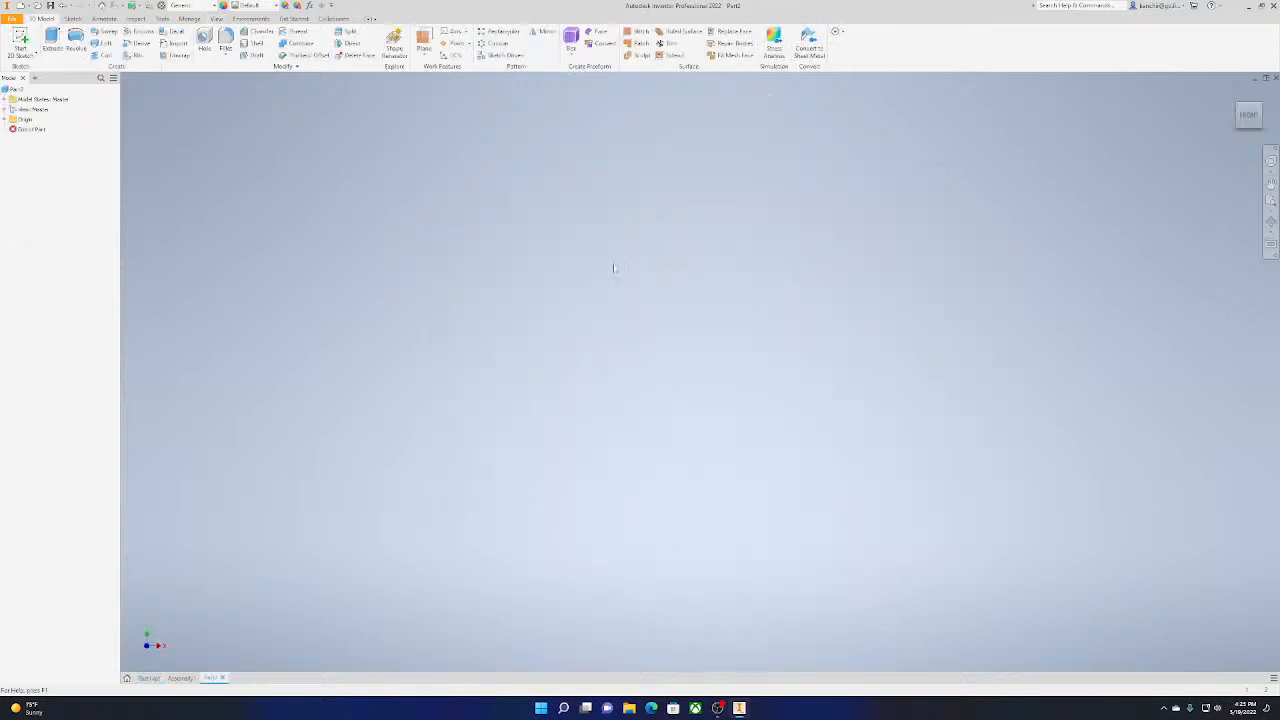
Sketch a 0.750 in diameter circle centred on the origin of the horizontal plane and finish the sketch
left_click(22, 40)
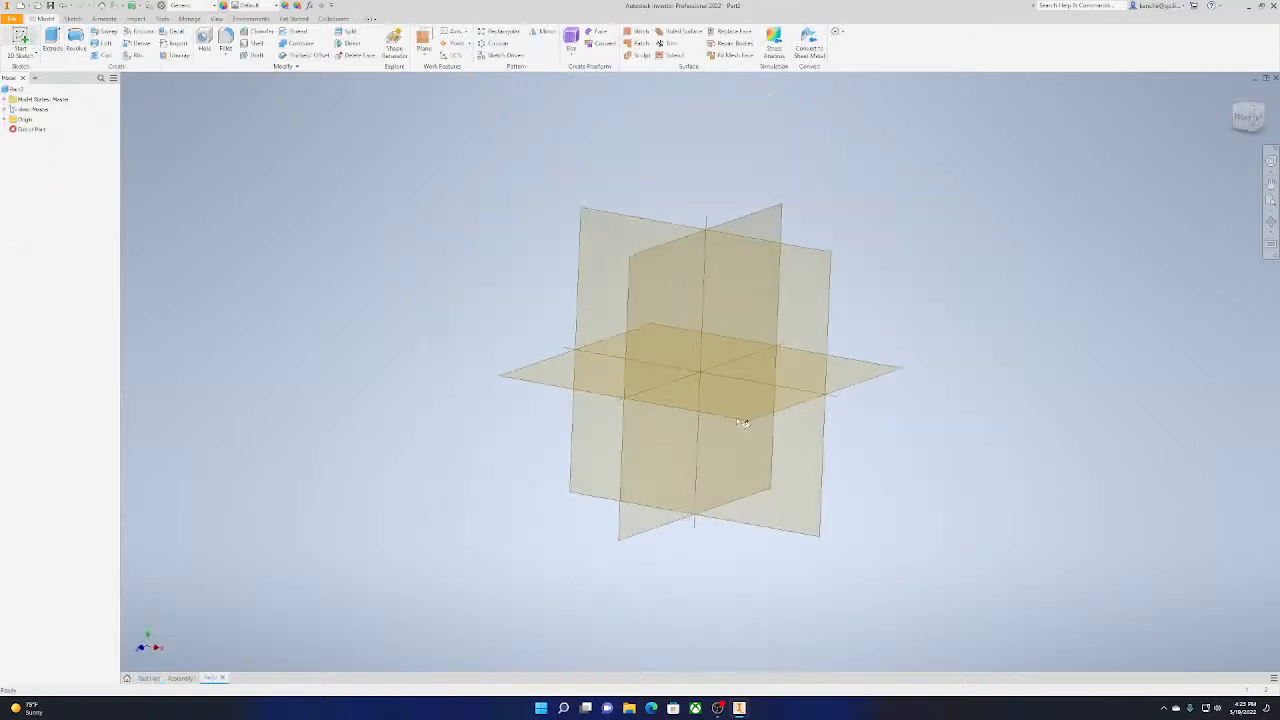
left_click(668, 431)
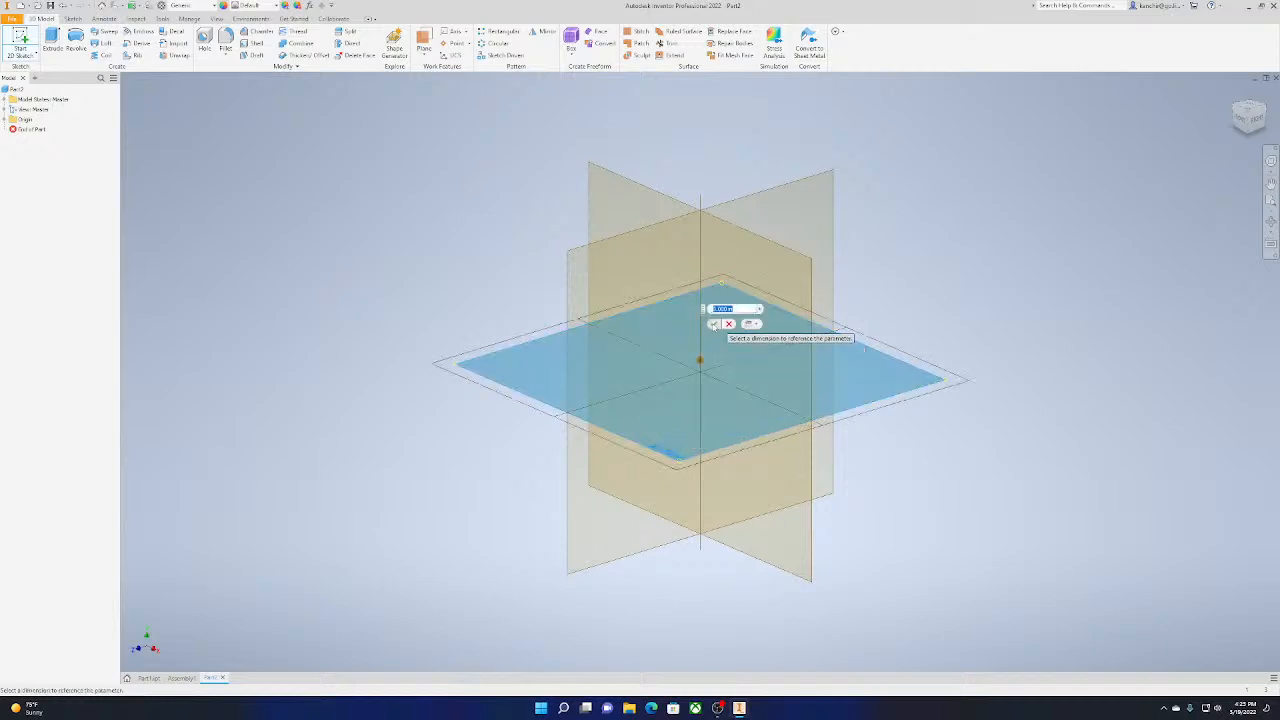
left_click(713, 324)
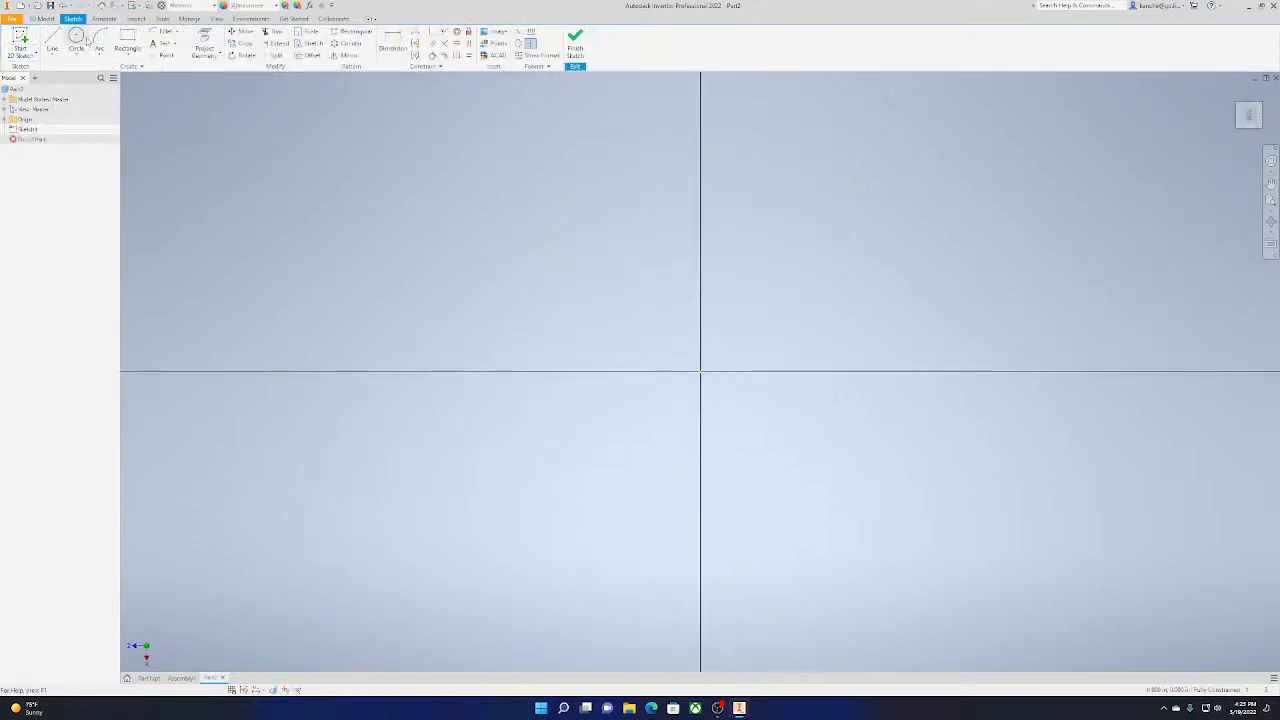
left_click(84, 40)
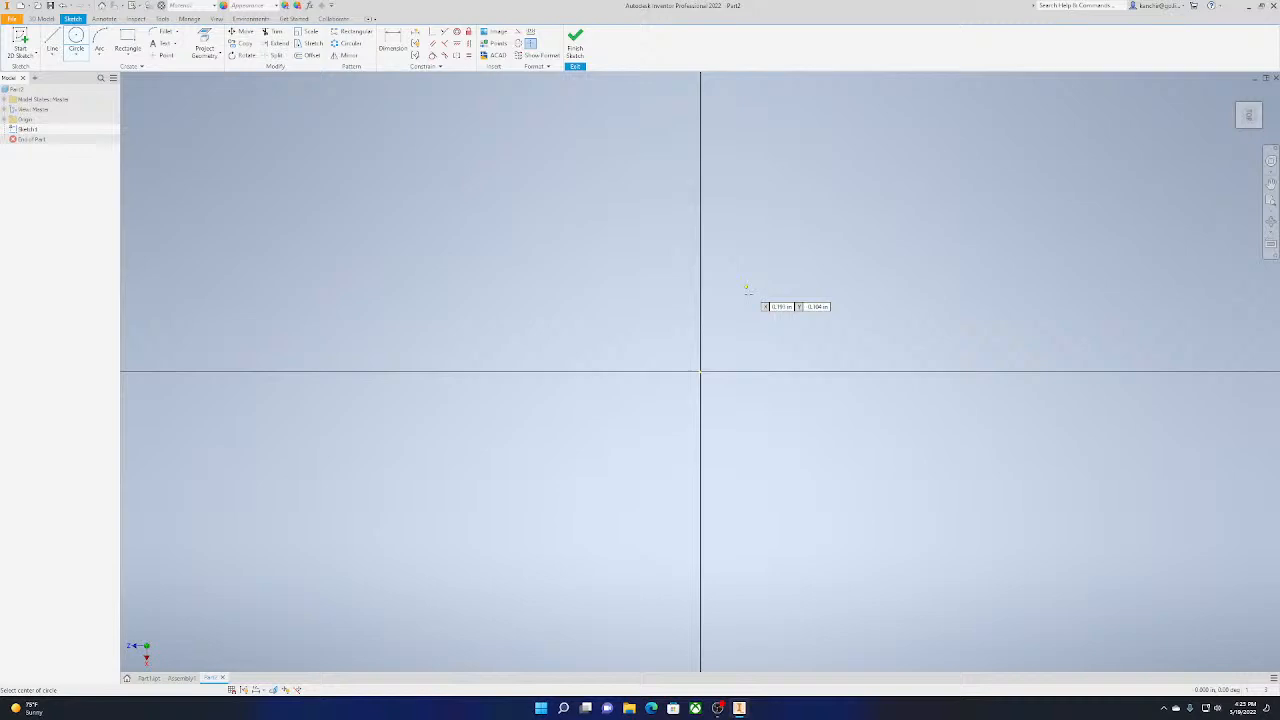
left_click(700, 372)
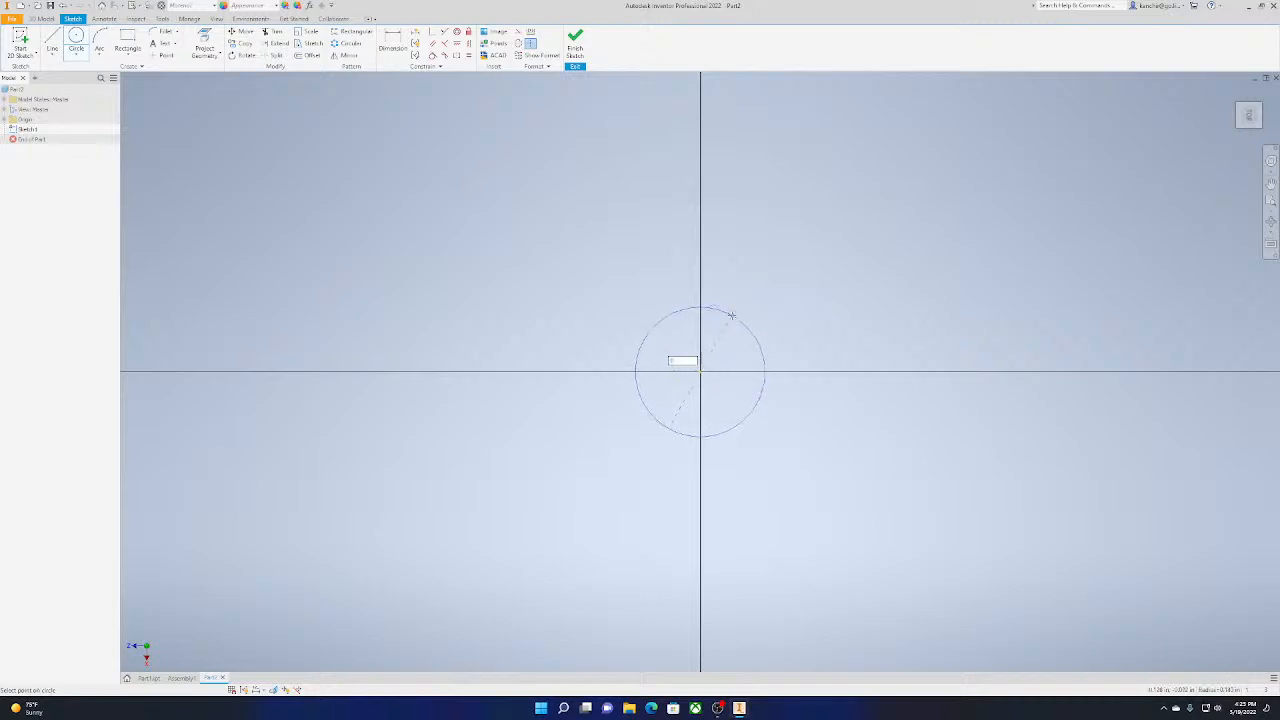
type("750")
key("Return")
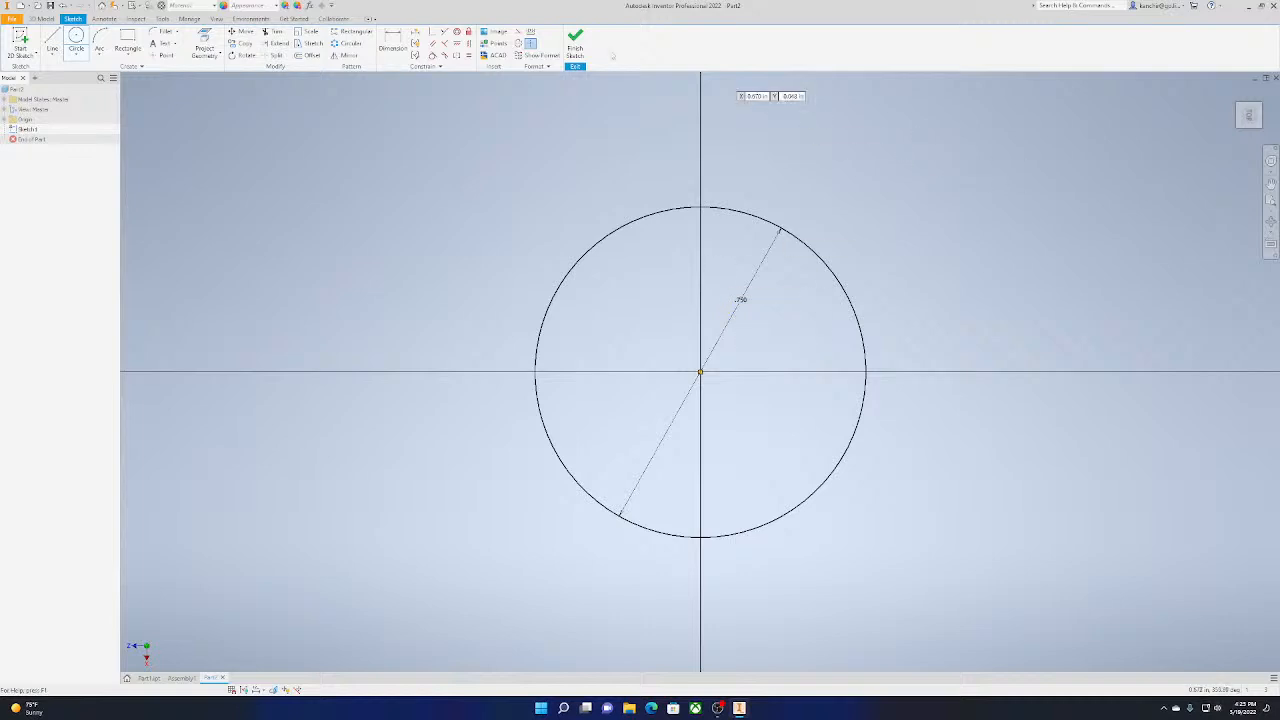
left_click(575, 45)
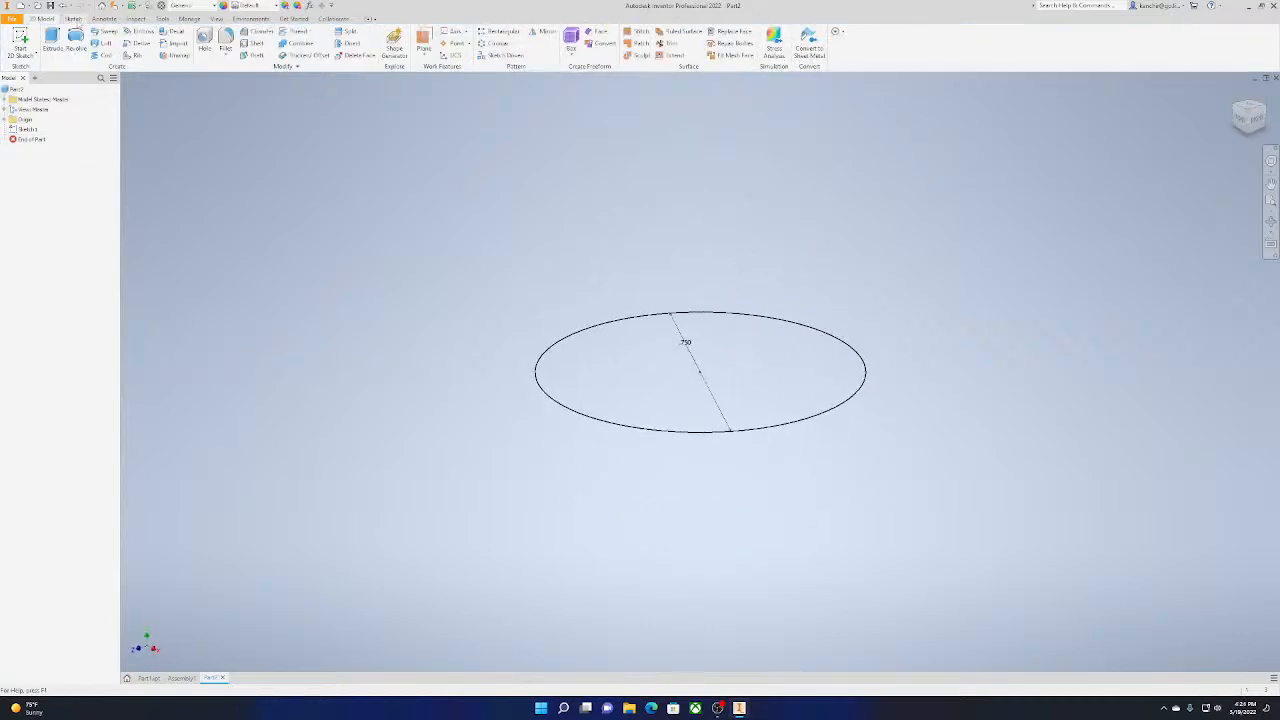
Extrude the circle upward 1 in into a cylinder
left_click(52, 42)
scroll(397, 447, "down", 5)
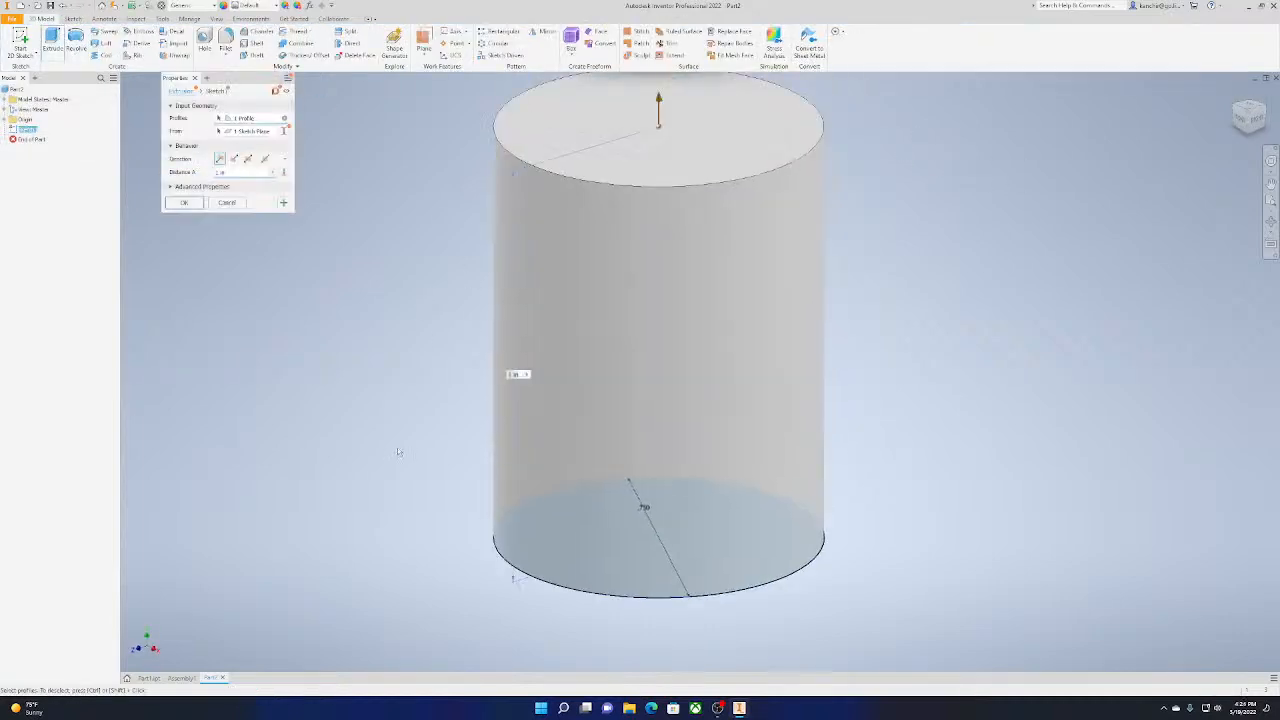
left_click(184, 203)
Create a new sketch on the cylinder's top face
left_click(16, 40)
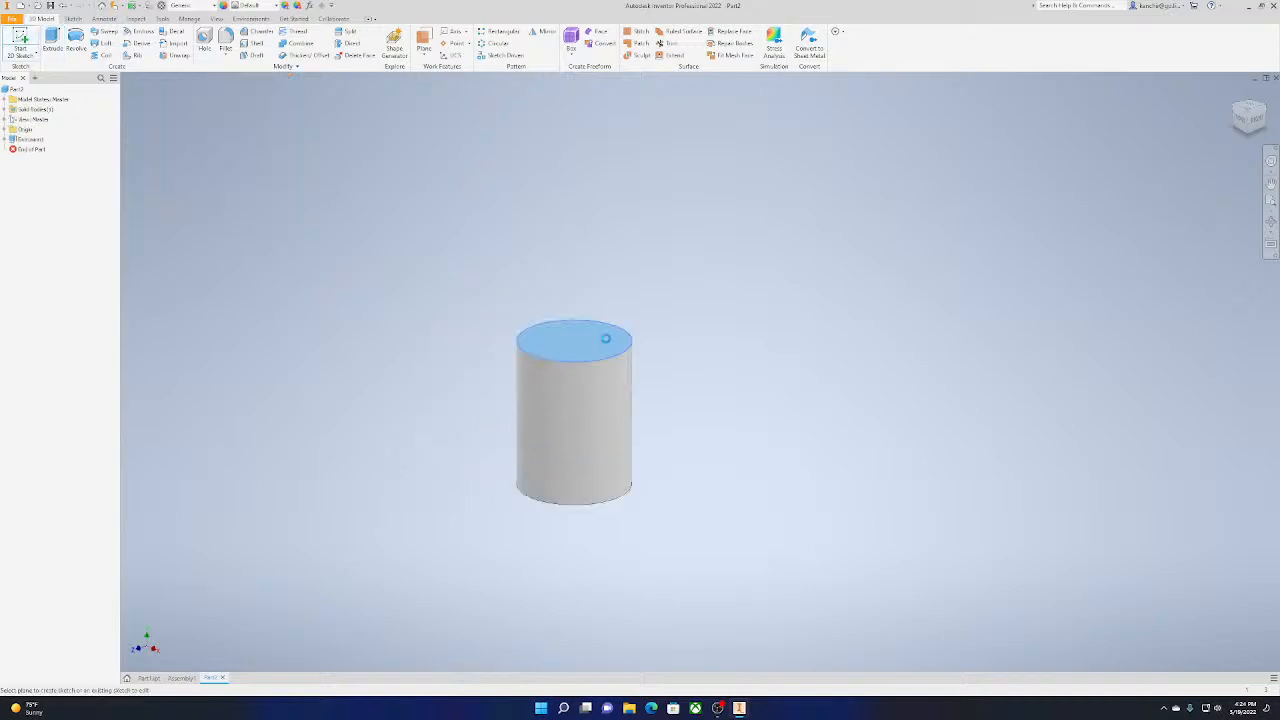
left_click(605, 339)
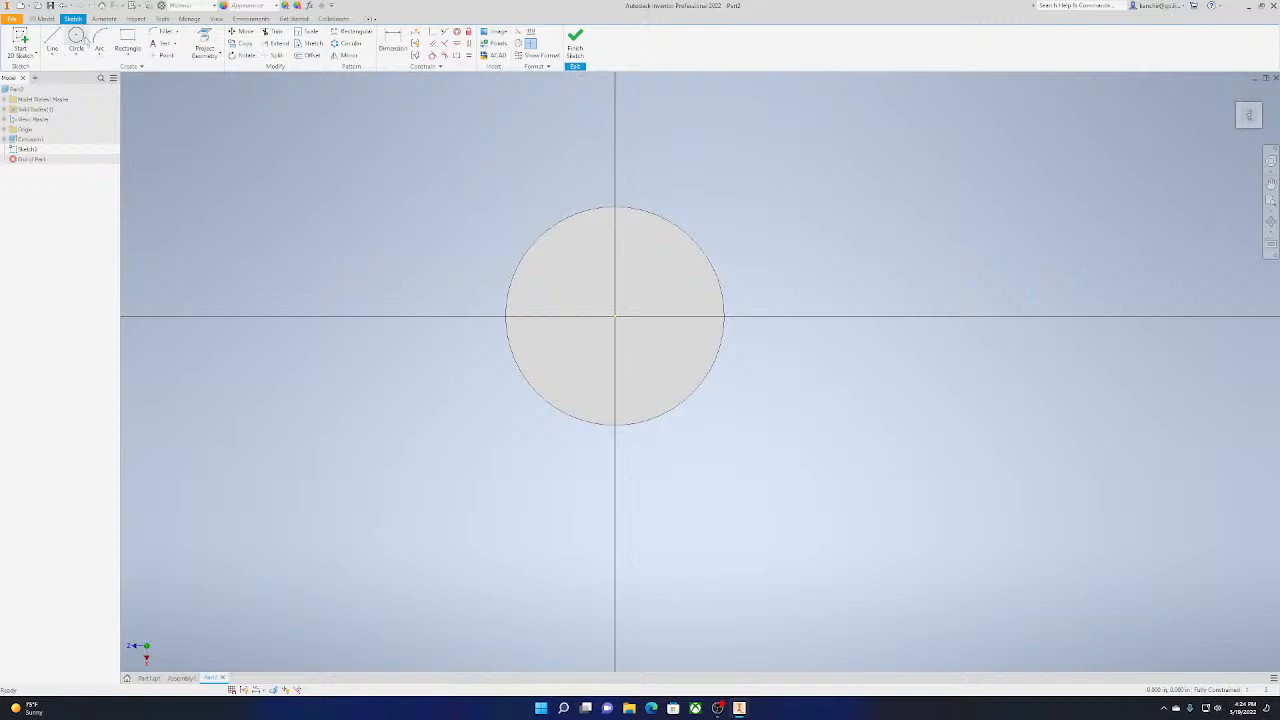
left_click(84, 40)
left_click(615, 316)
key("Escape")
Try a 1.250 in diameter circle centred on the cylinder's top face, and undo it
left_click(76, 40)
left_click(615, 316)
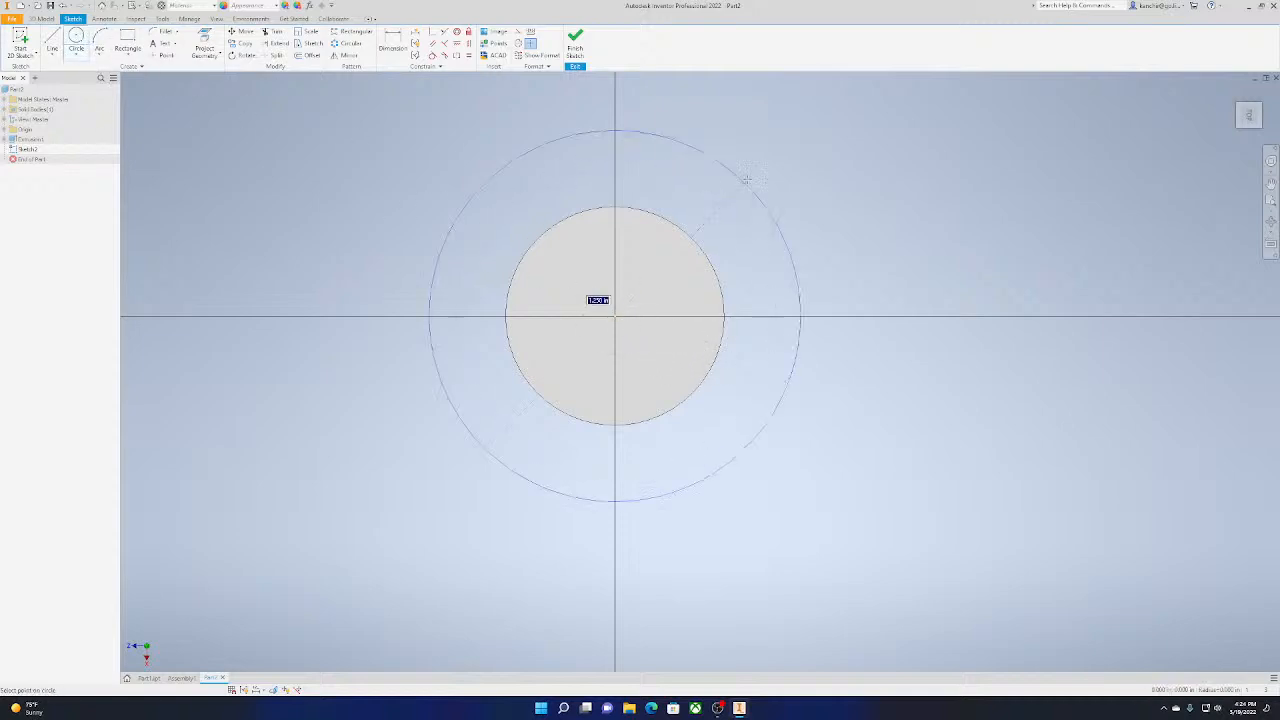
type("1.615")
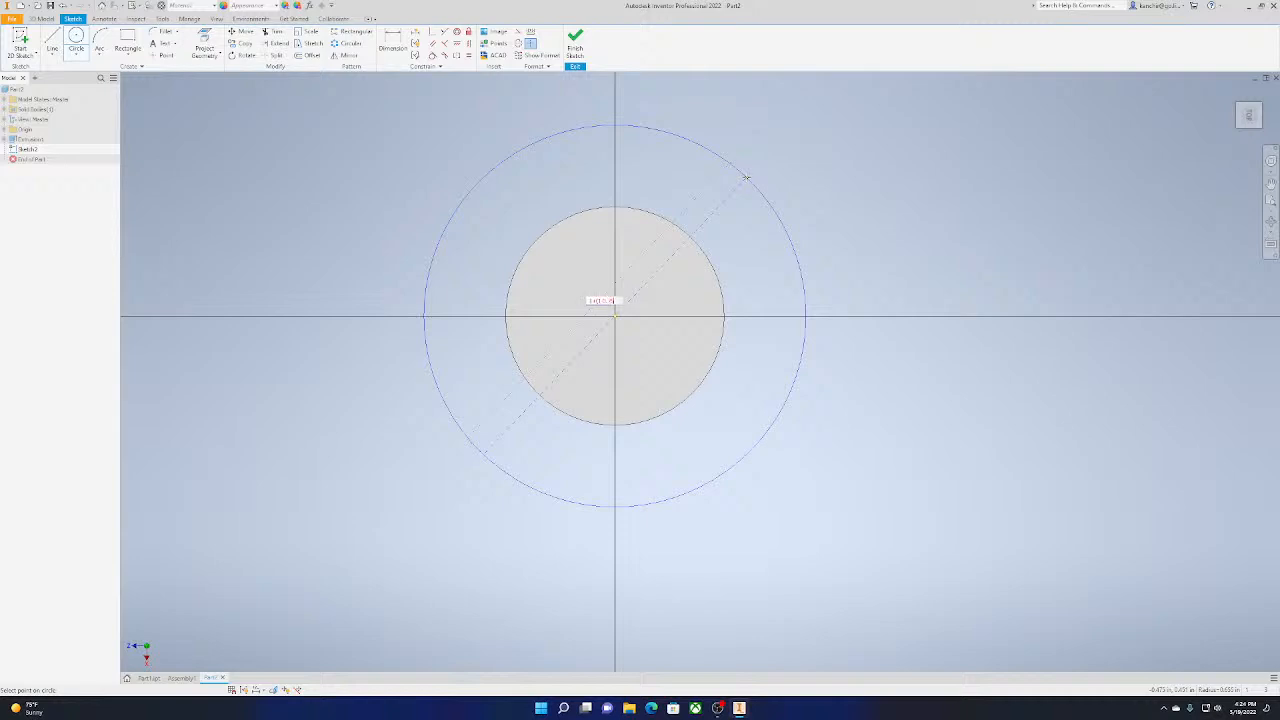
key("Return")
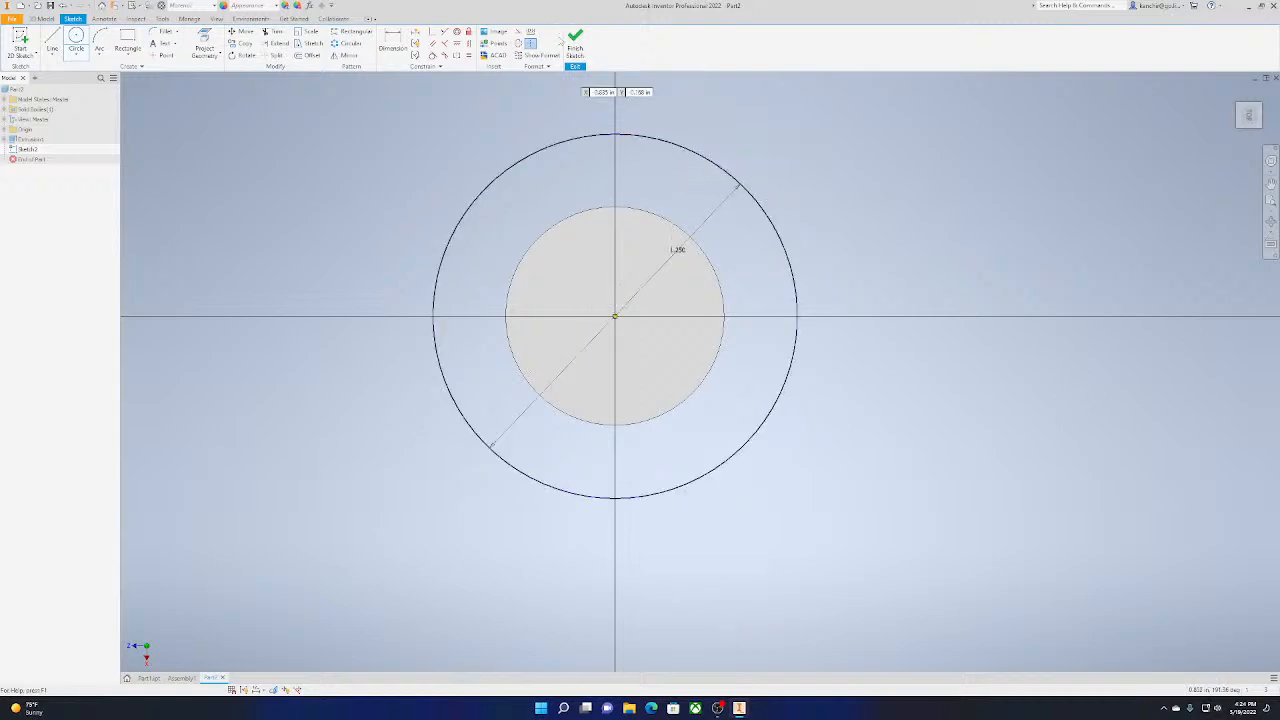
left_click(575, 44)
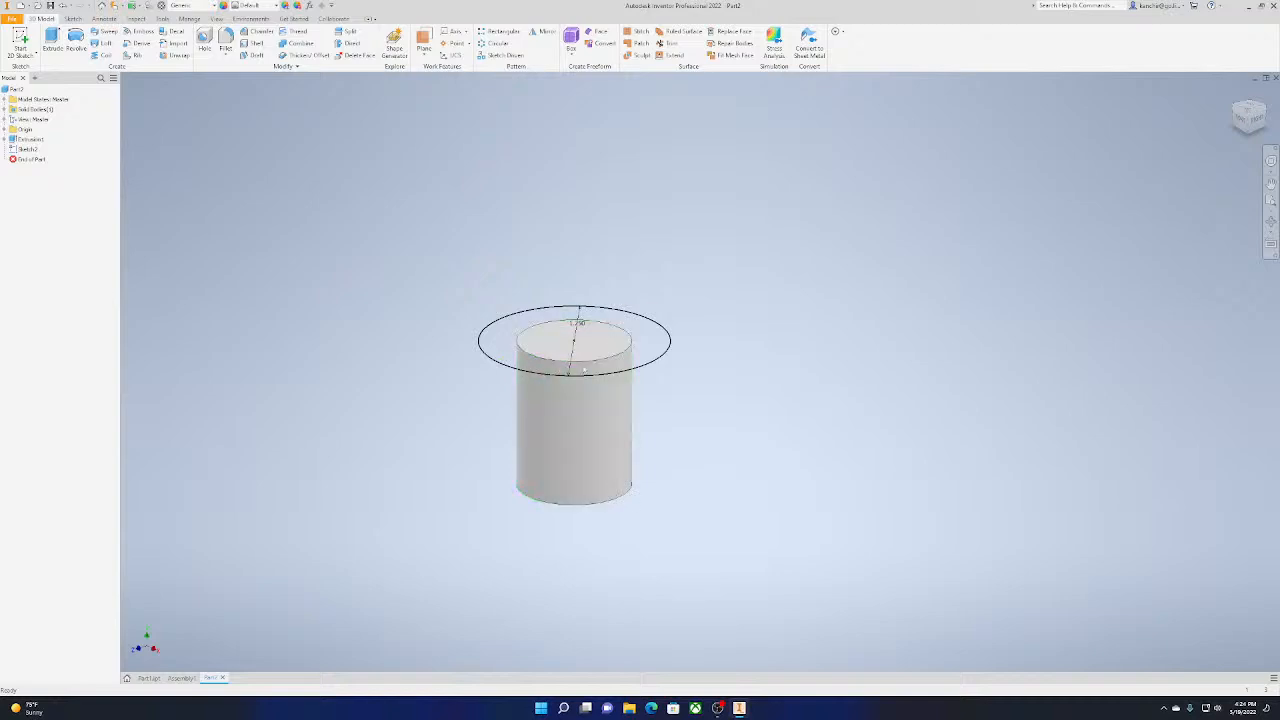
double_click(608, 355)
key("ctrl+z")
Draw a 0.875 in diameter circle centred on the cylinder's top face and finish the sketch
middle_click_drag(573, 373, 564, 421)
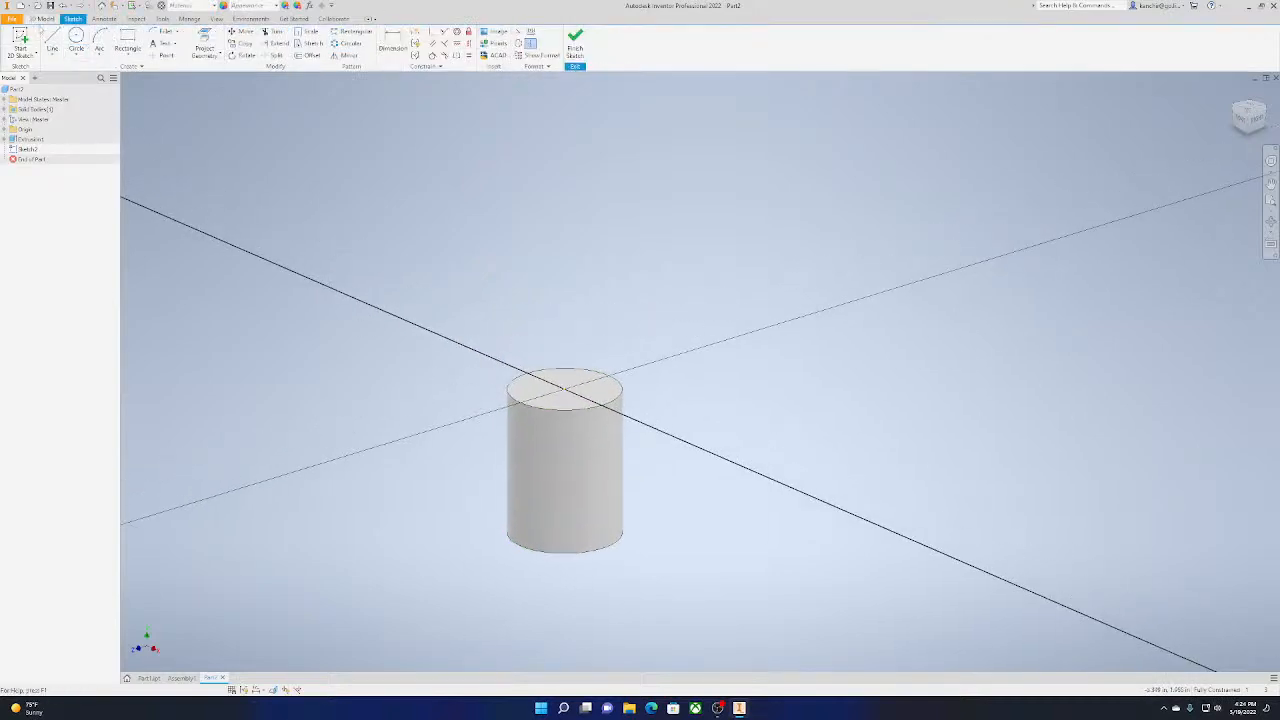
left_click(76, 40)
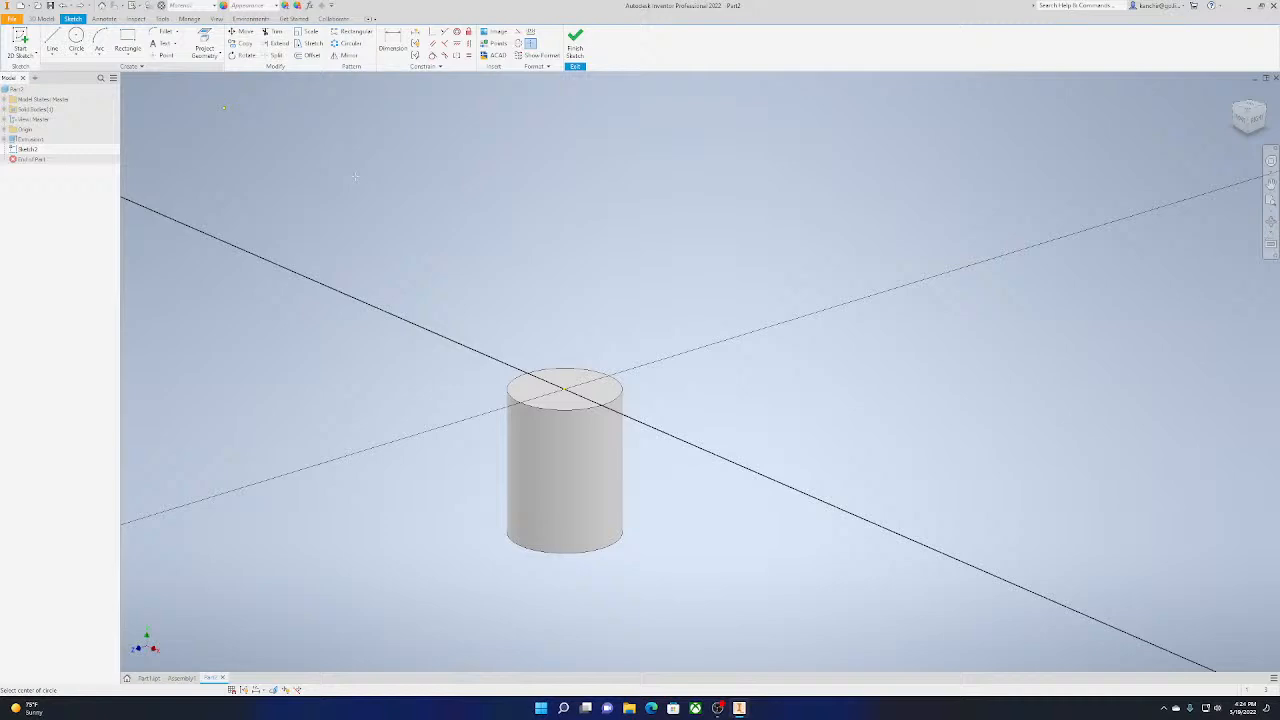
left_click(564, 389)
type("4")
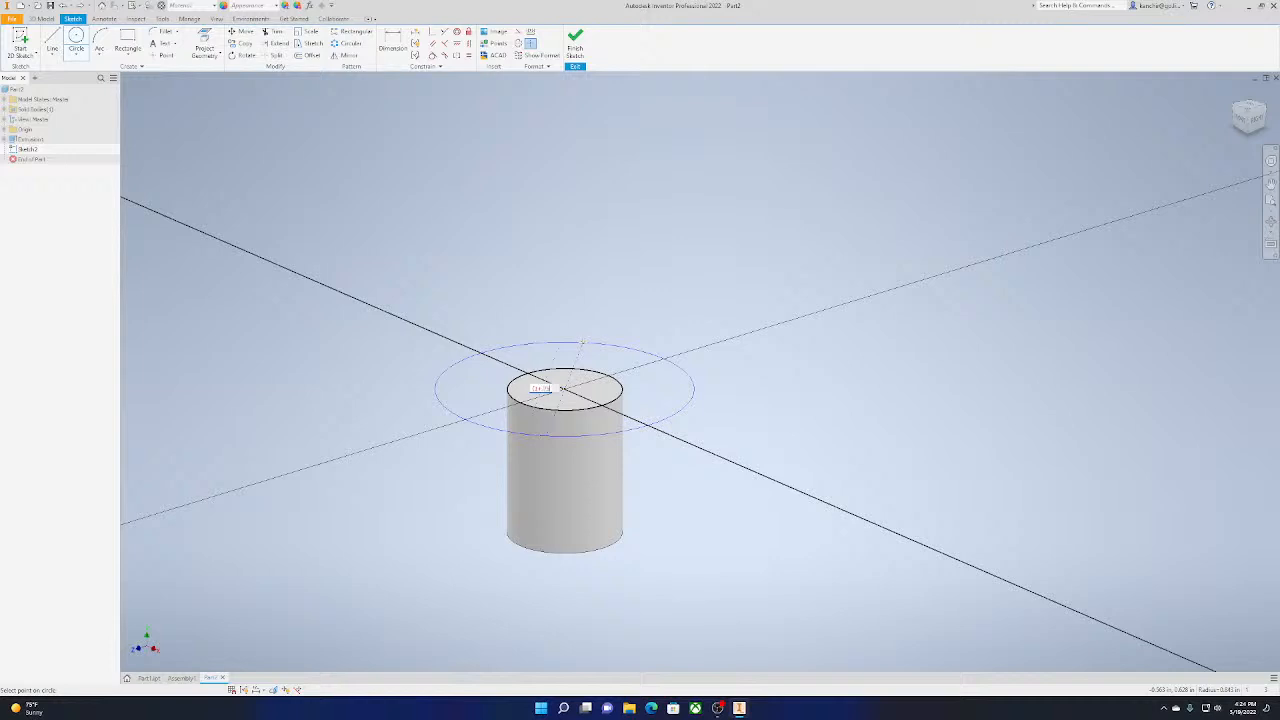
key("Return")
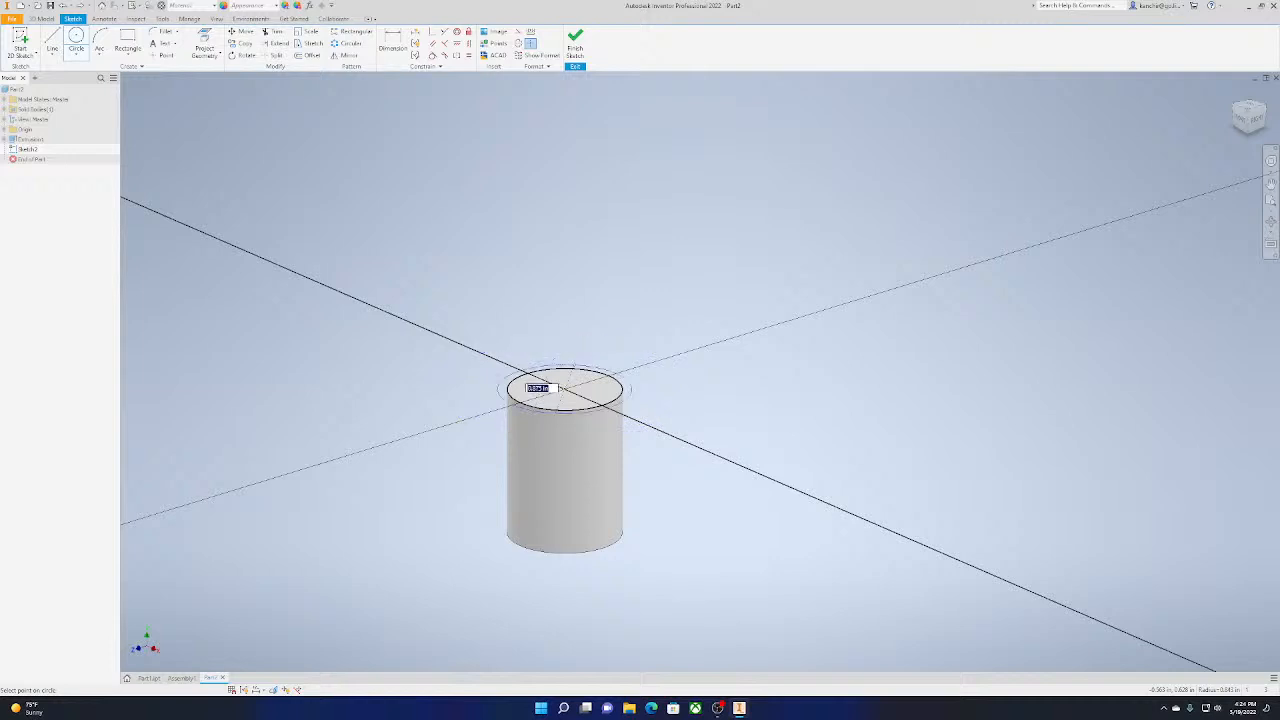
left_click(1249, 108)
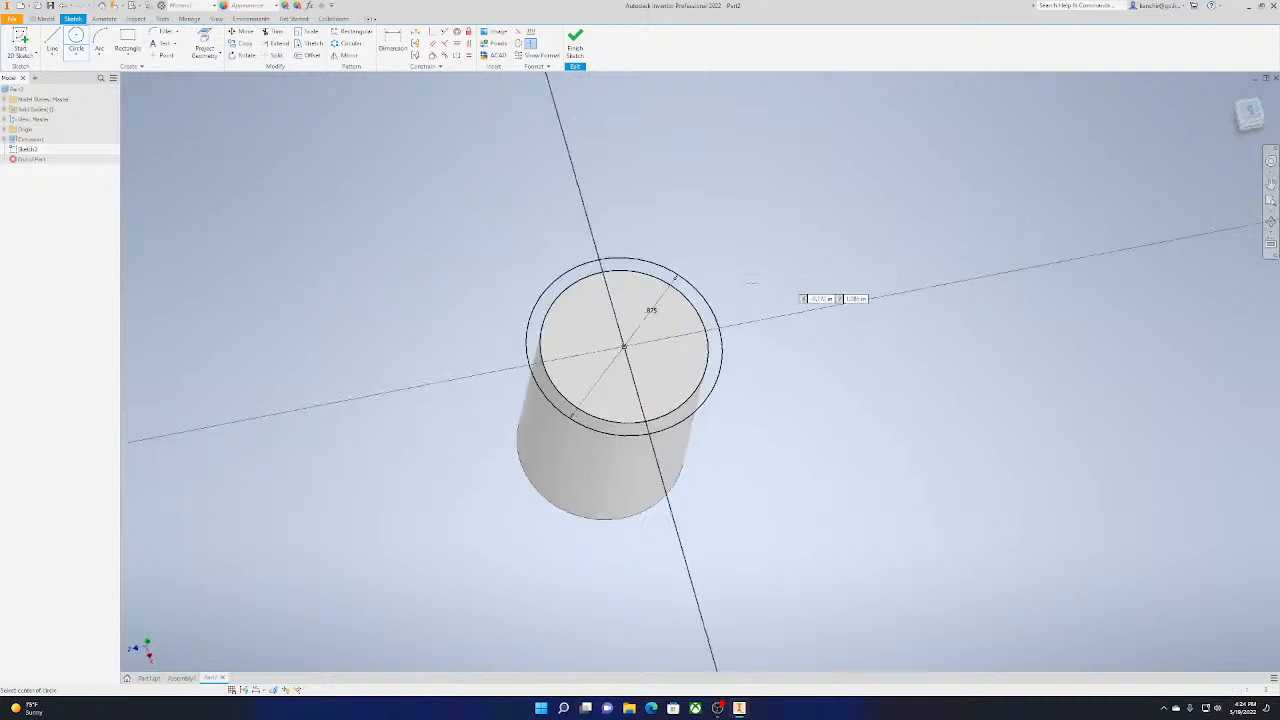
left_click(575, 45)
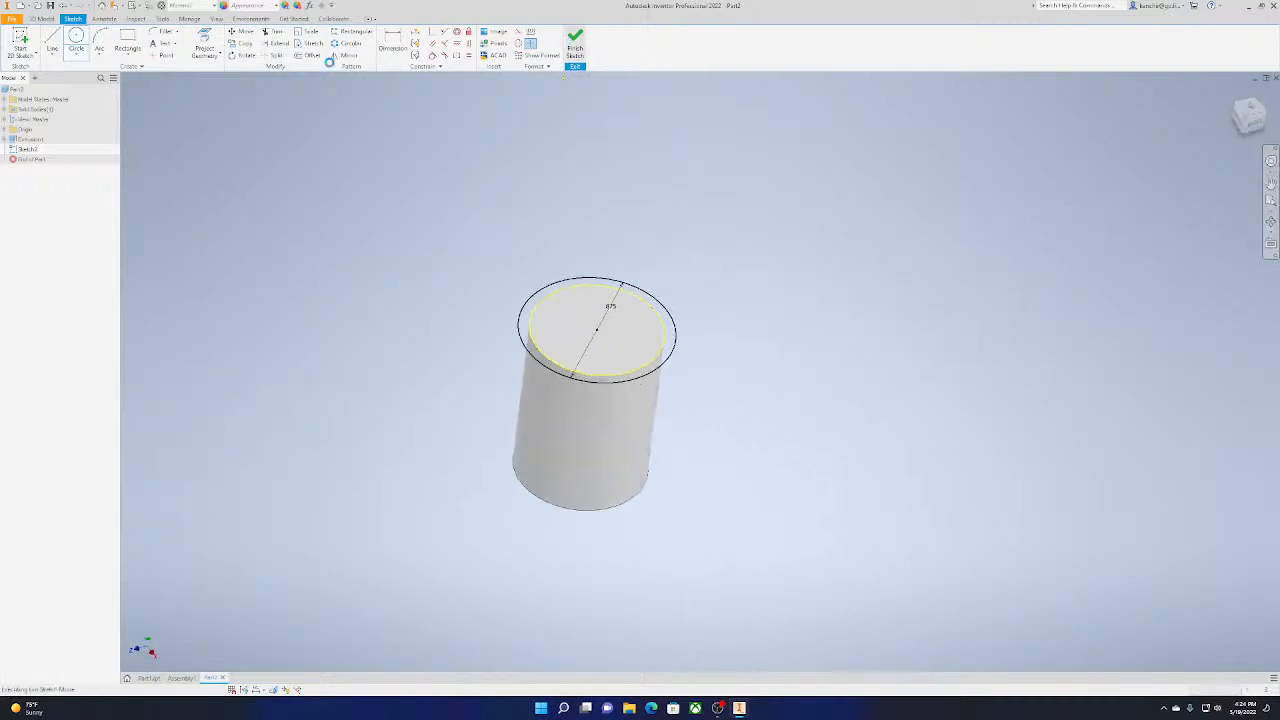
Extrude the whole area of the 0.875 in circle upward 0.125 in, joined to the cylinder as a head
left_click(51, 40)
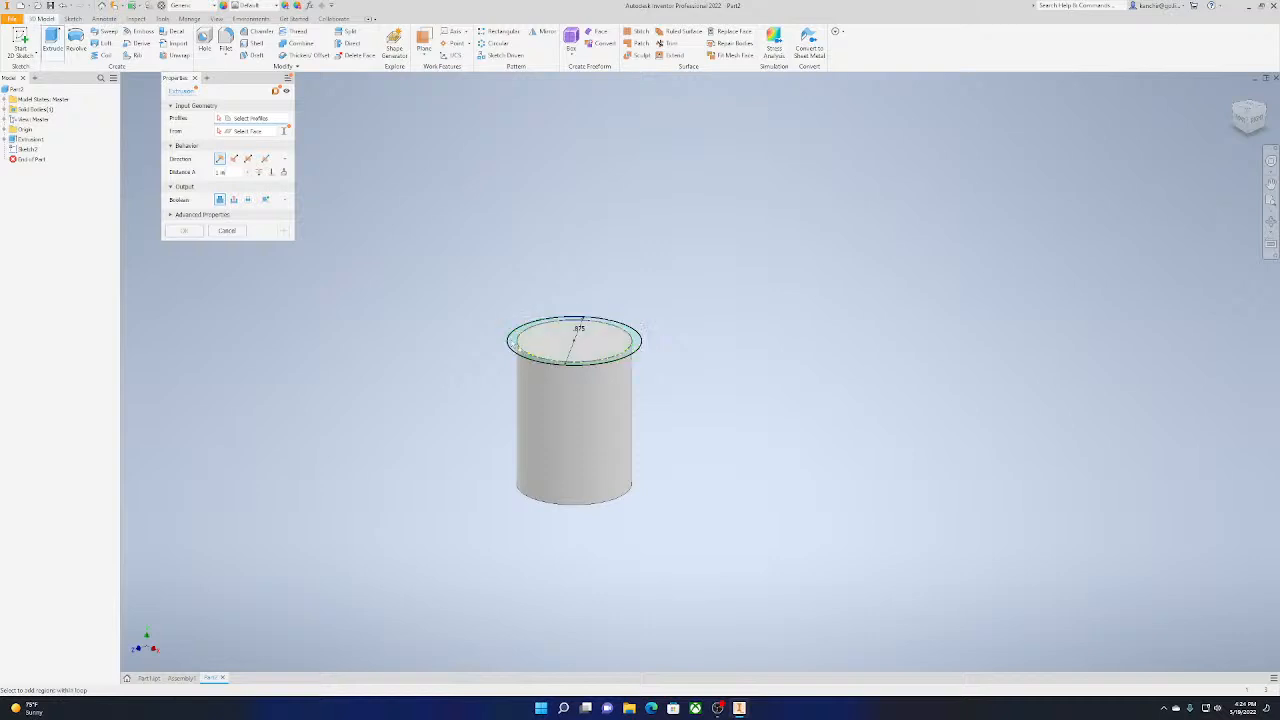
scroll(545, 352, "up", 5)
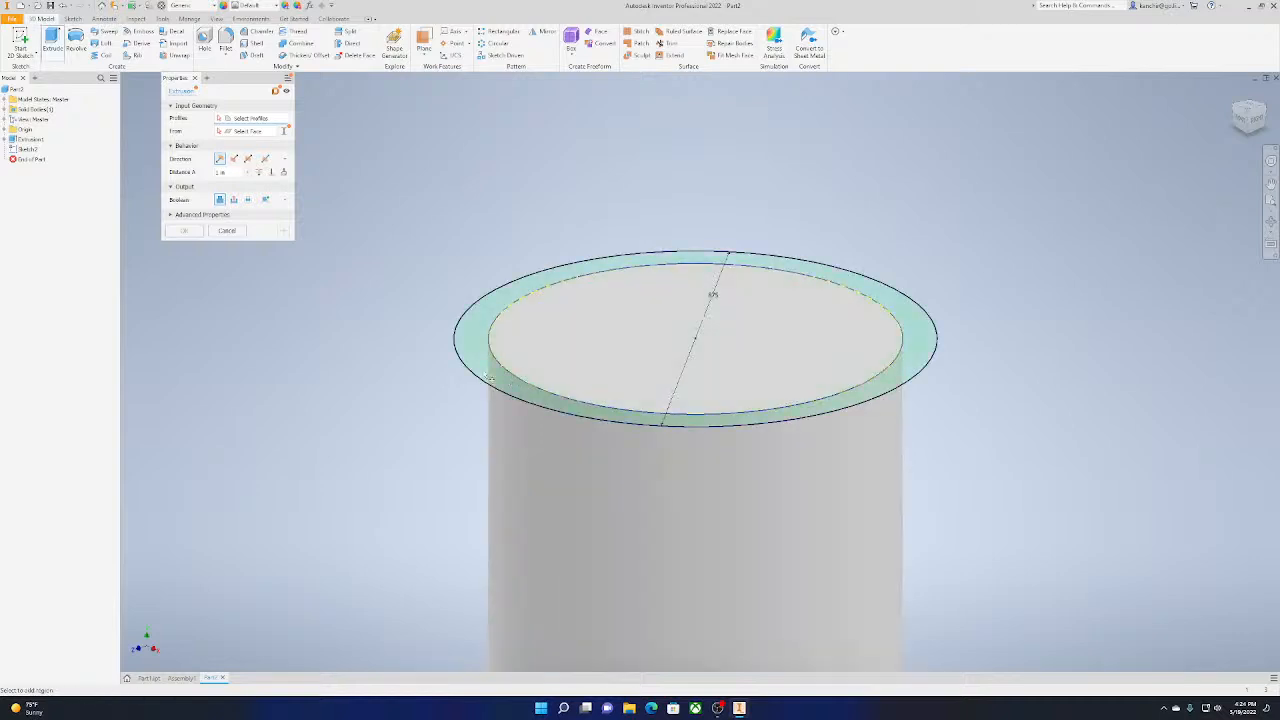
left_click(481, 385)
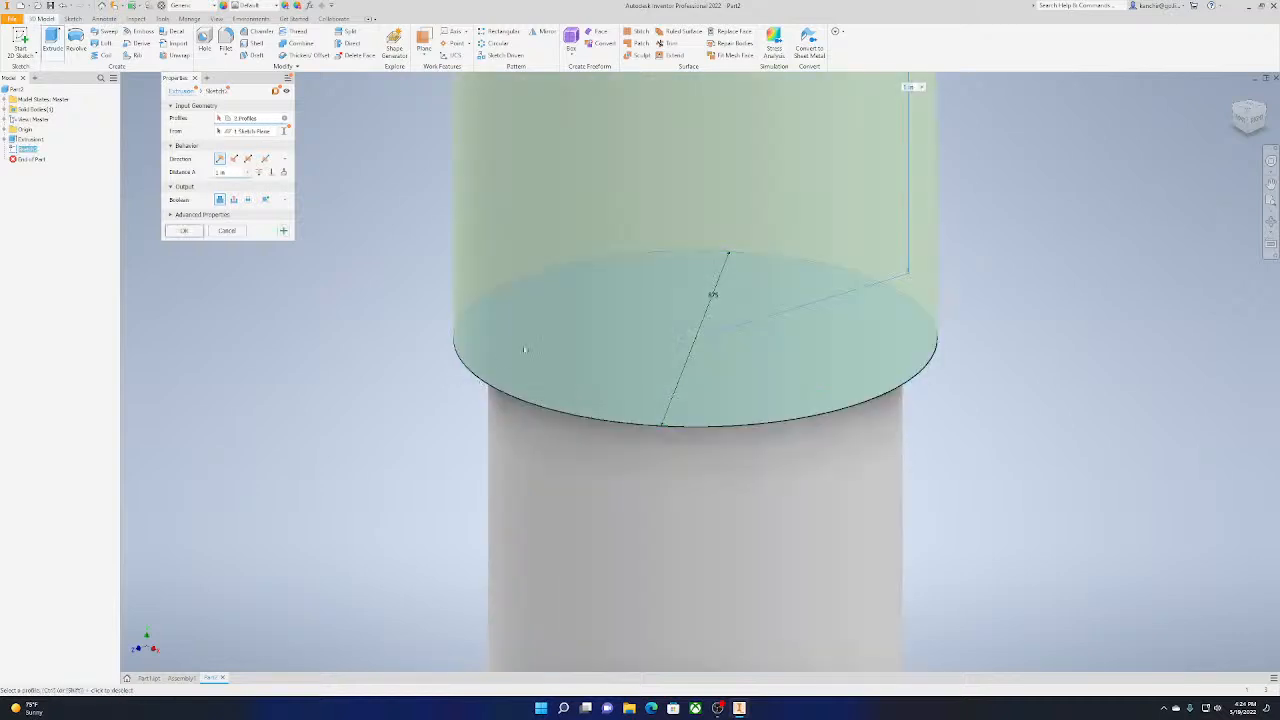
scroll(526, 349, "down", 6)
left_click_drag(565, 211, 593, 309)
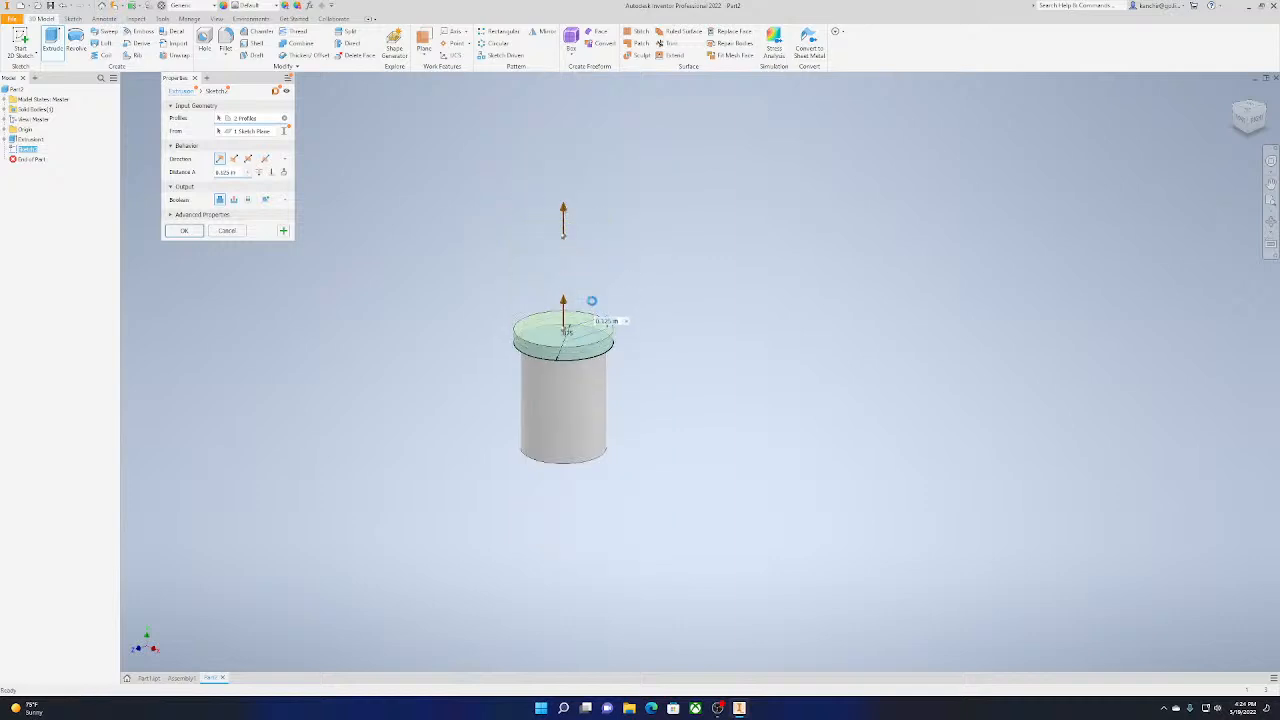
left_click(193, 230)
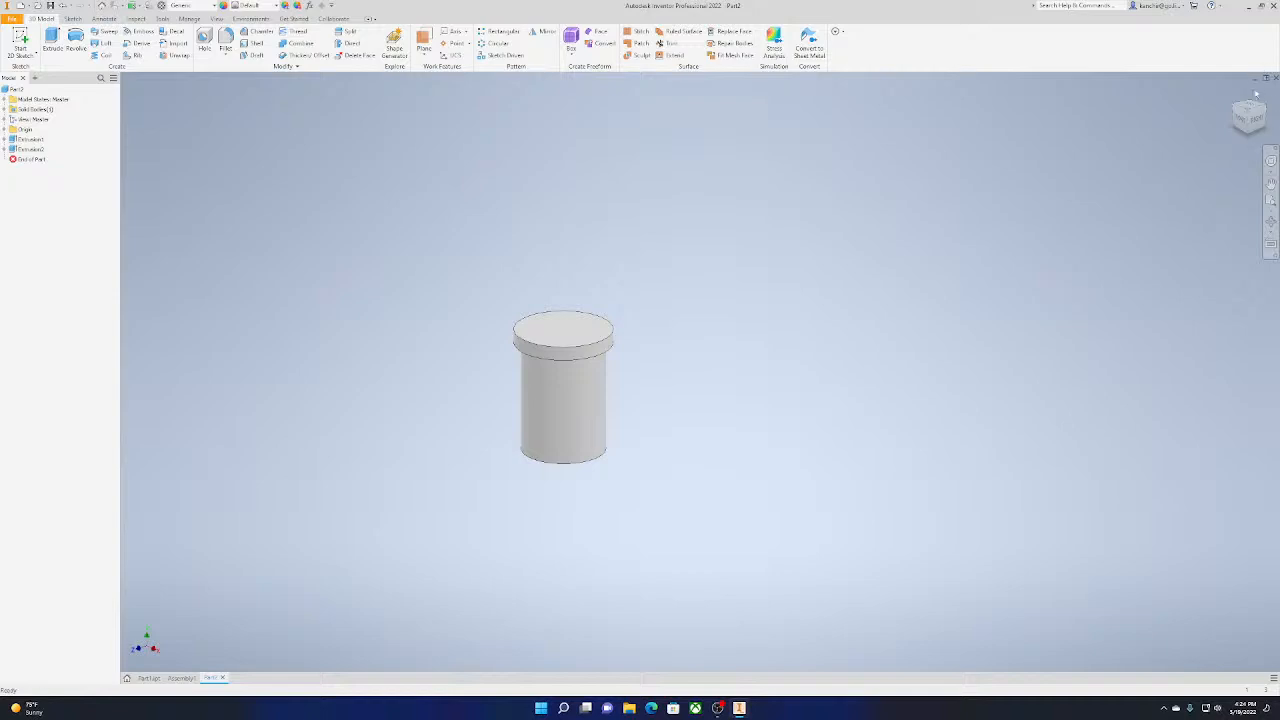
Chamfer the top outer edge of the pin head by 0.05 in
left_click(257, 31)
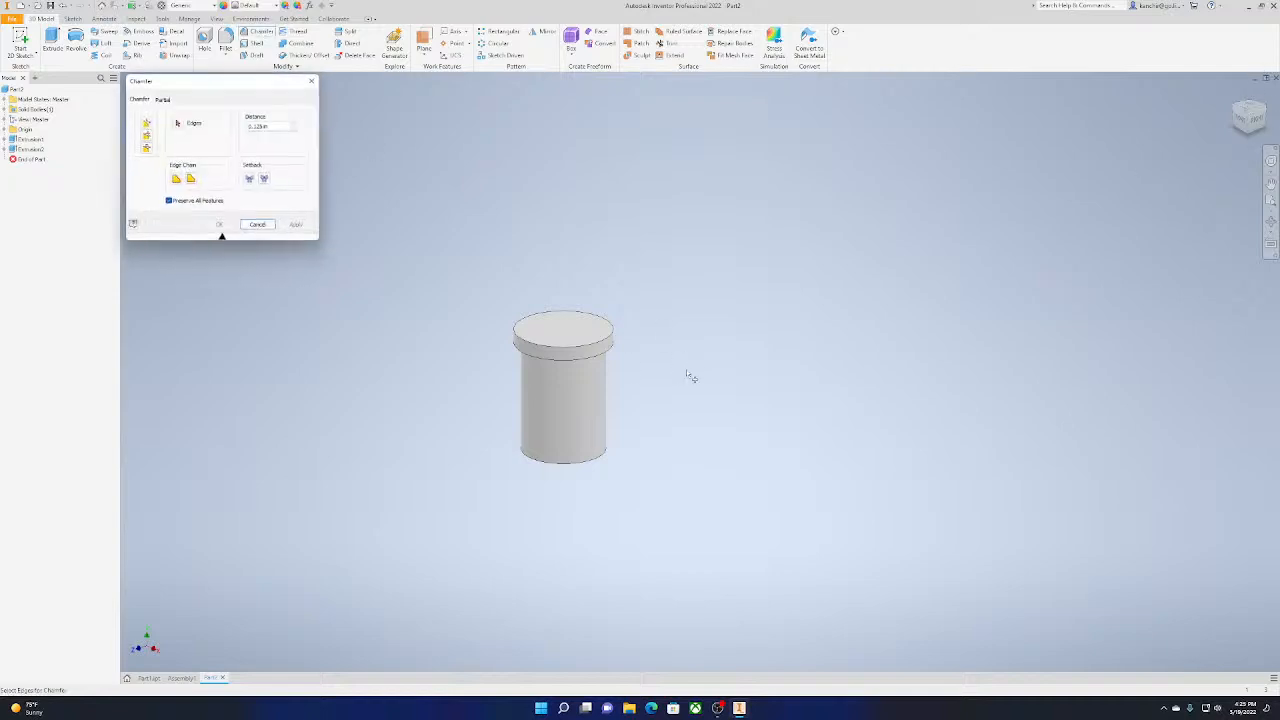
left_click(576, 350)
scroll(576, 352, "up", 3)
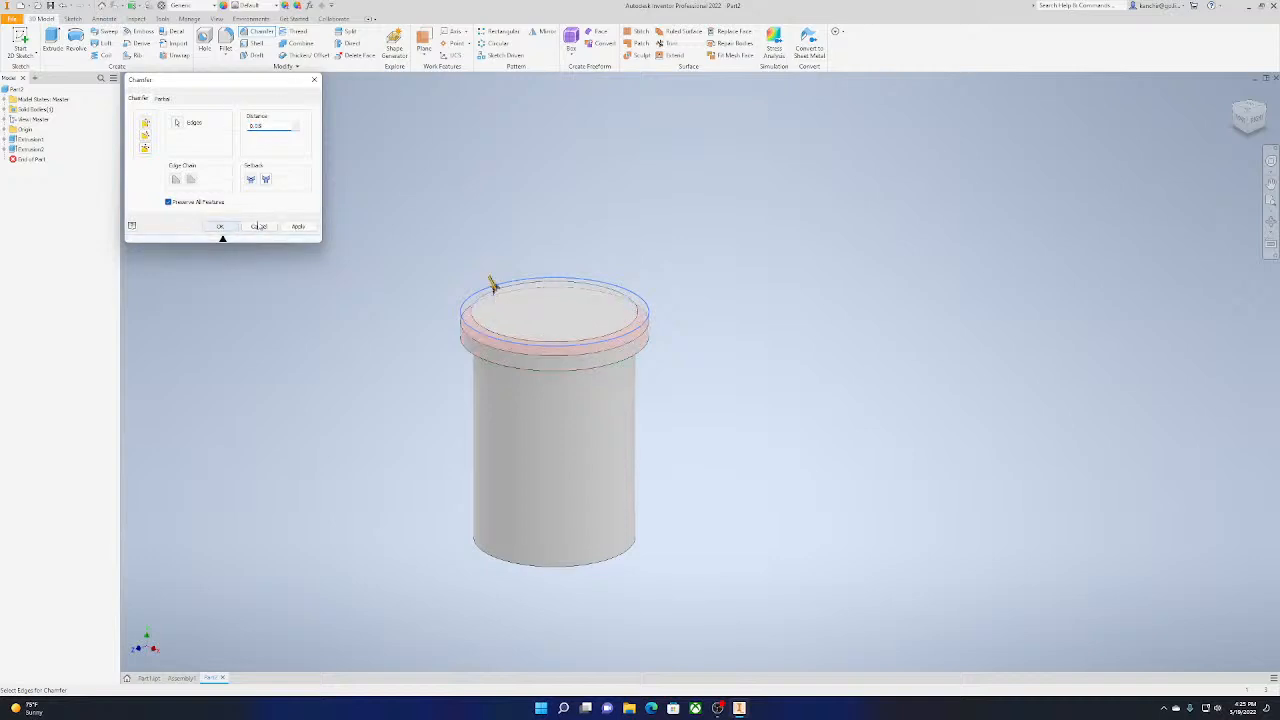
left_click(222, 227)
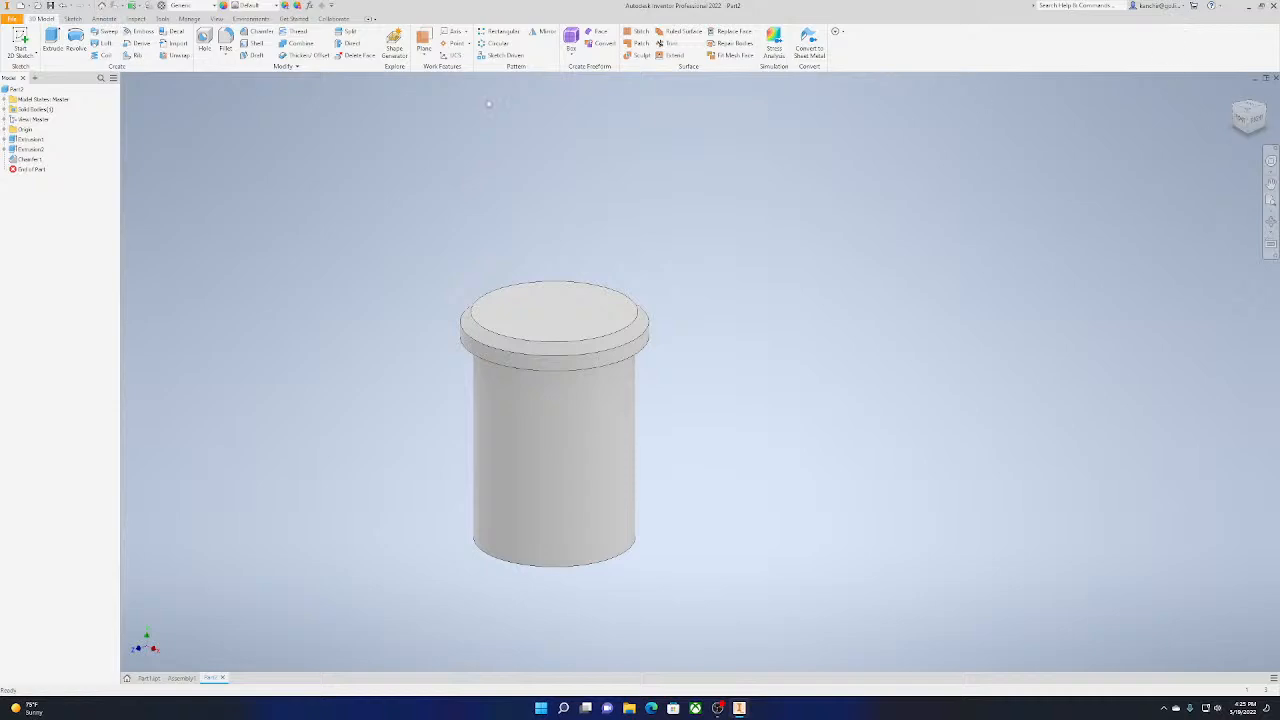
Fillet the inner edge between the chamfer and the head's flat top with a 0.075 in radius
left_click(226, 44)
left_click(571, 341)
left_click(571, 342)
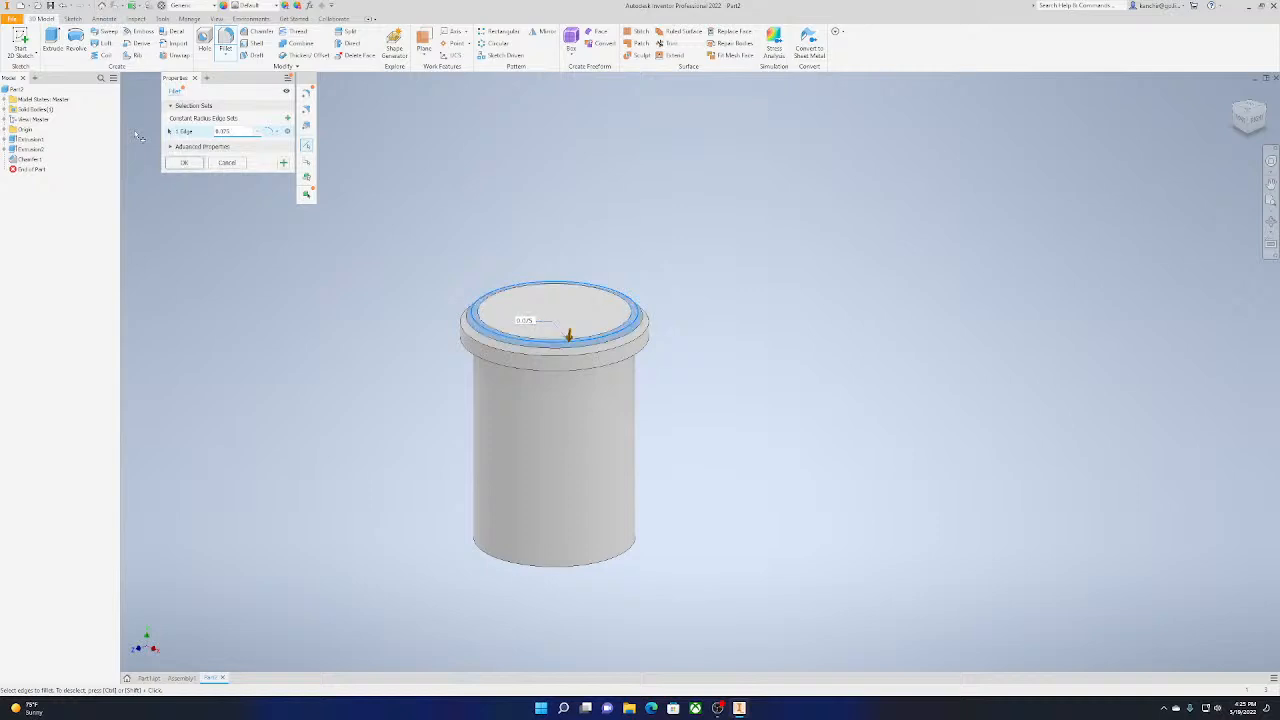
left_click(199, 167)
scroll(579, 322, "down", 6)
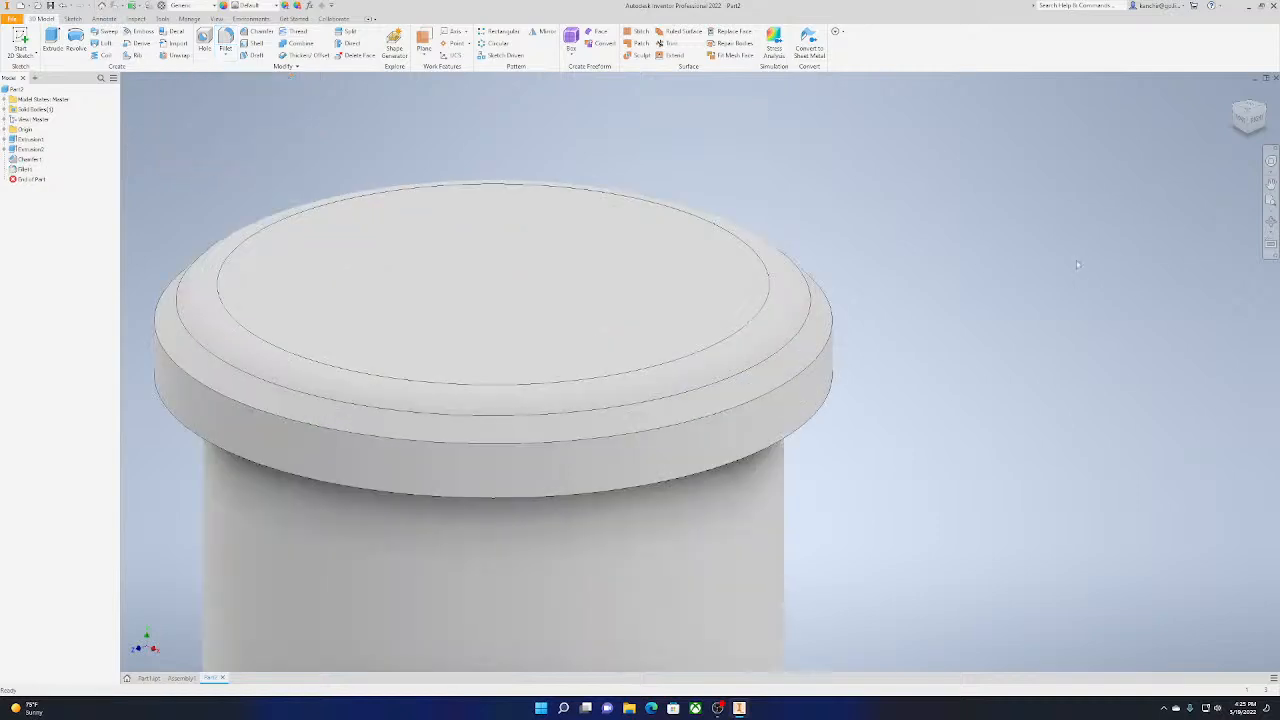
mouse_move(1257, 119)
left_mouse_down()
mouse_move(1242, 90)
mouse_move(1246, 127)
left_mouse_up()
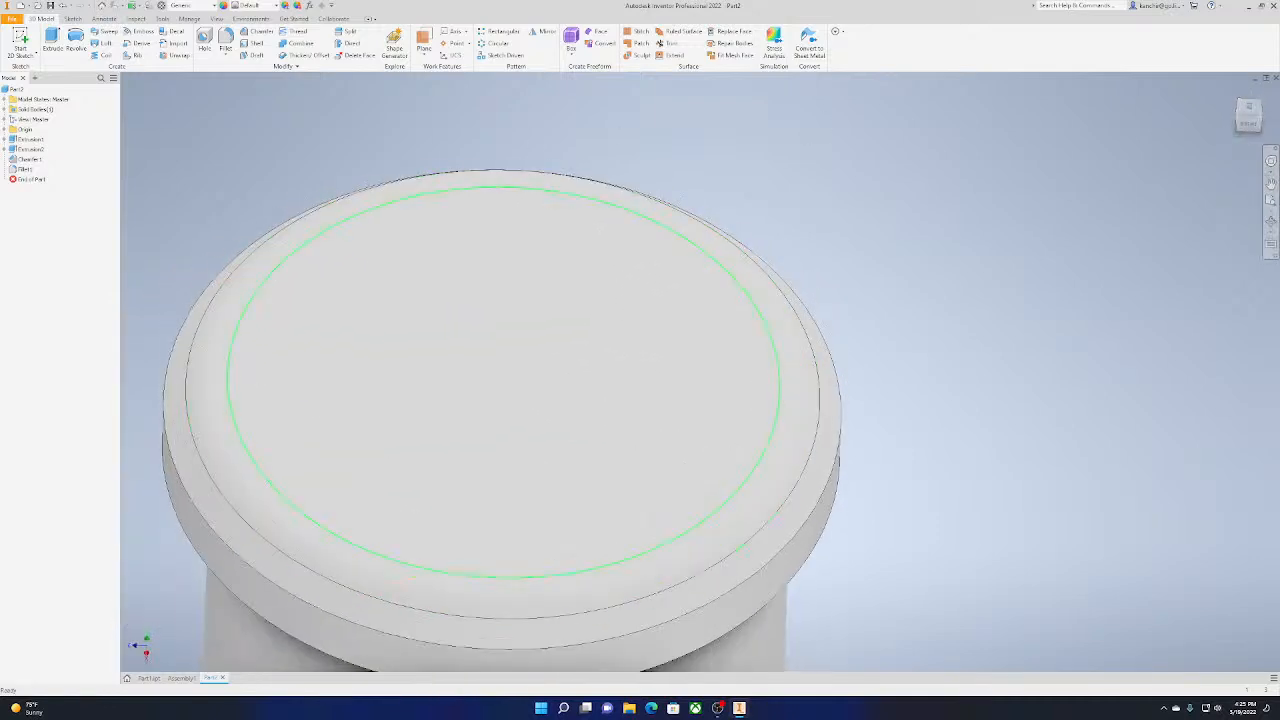
scroll(566, 201, "up", 3)
left_click(226, 56)
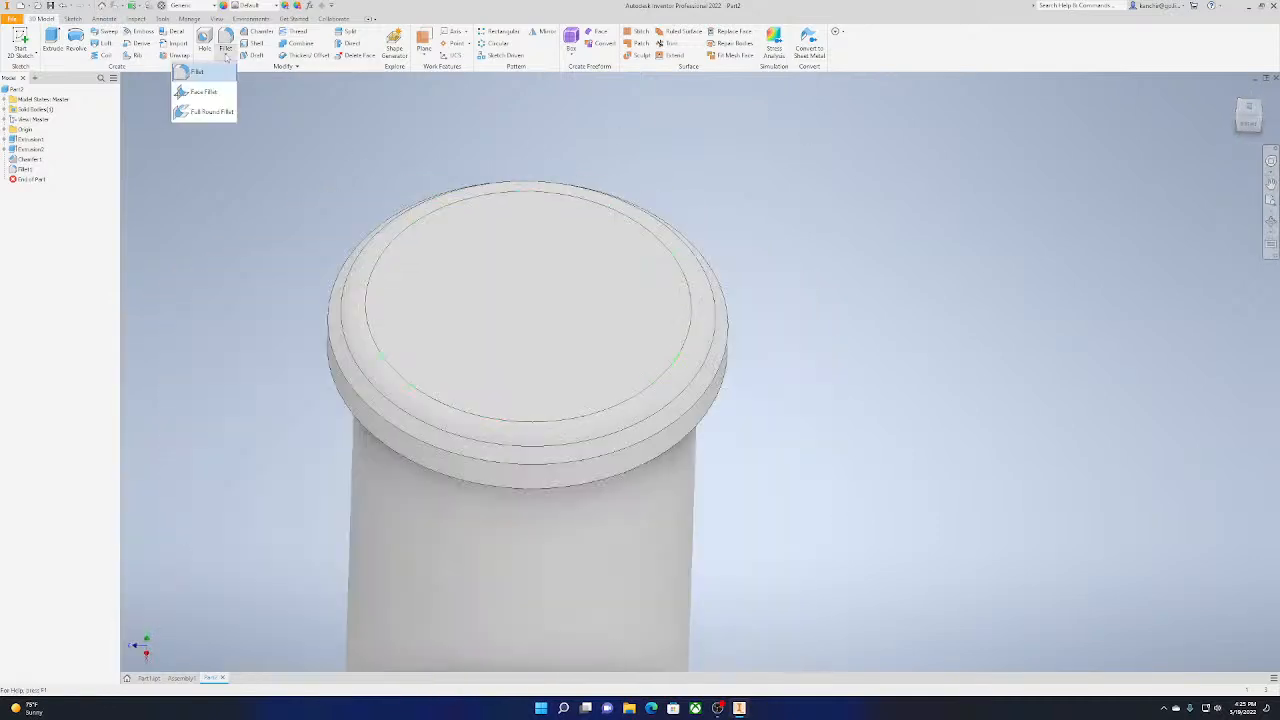
left_click(189, 18)
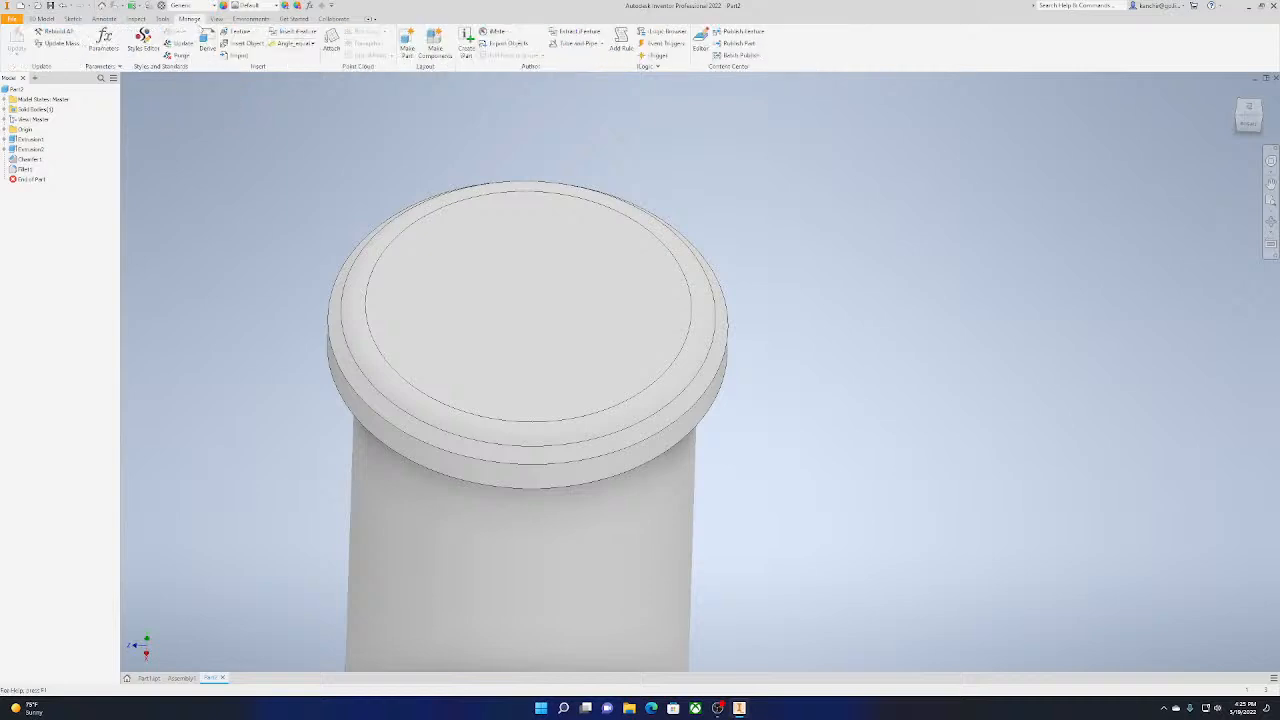
left_click(73, 19)
left_click(43, 19)
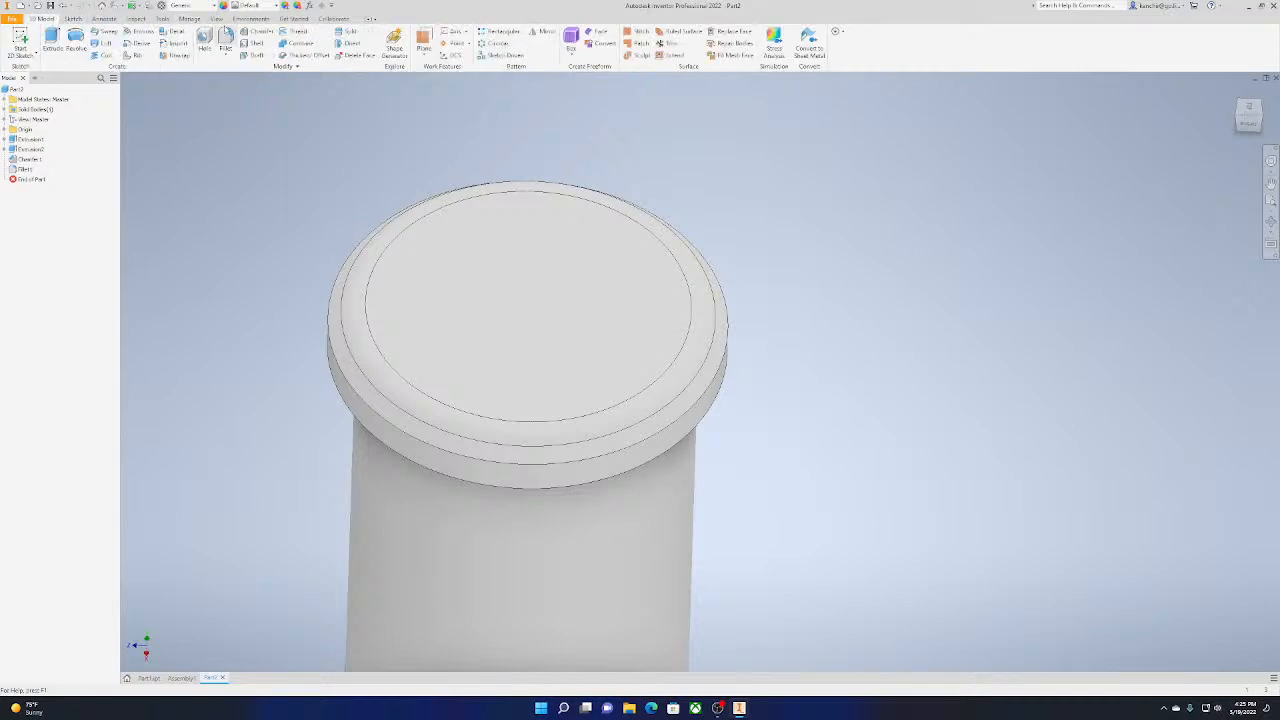
Start a through-all hole on the pin head's flat top face and centre it on the head
key("h")
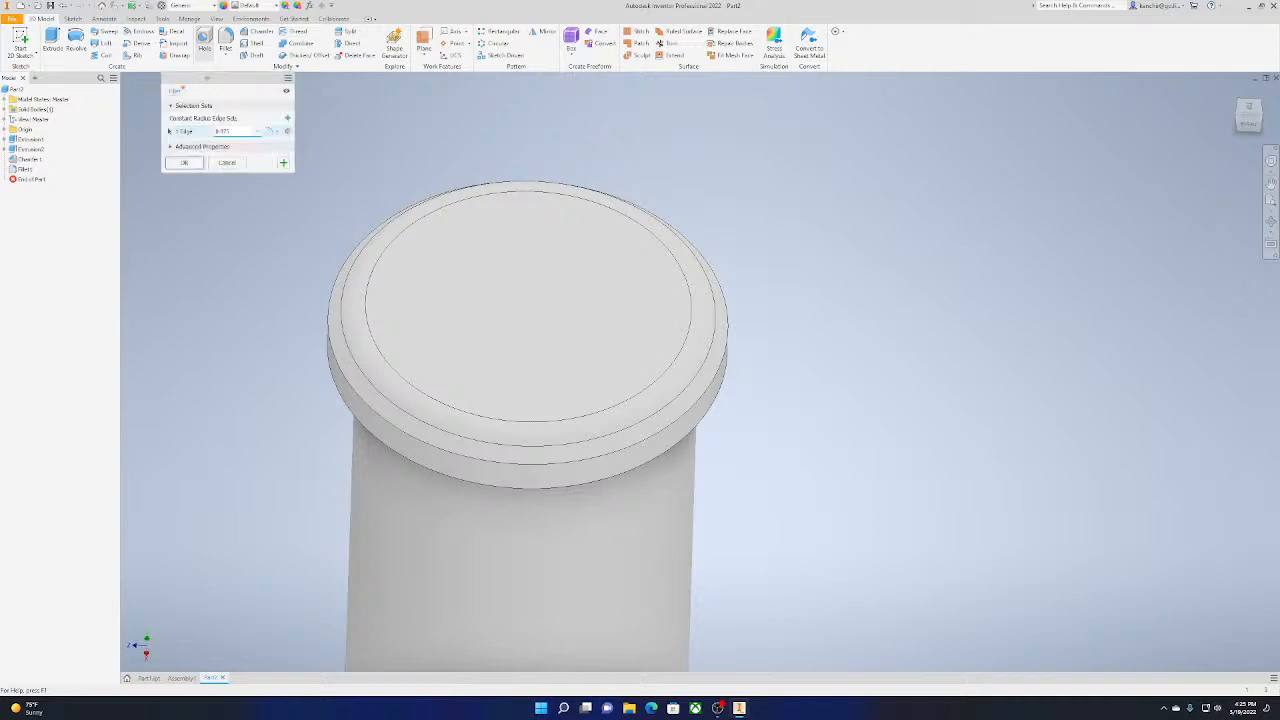
left_click(552, 268)
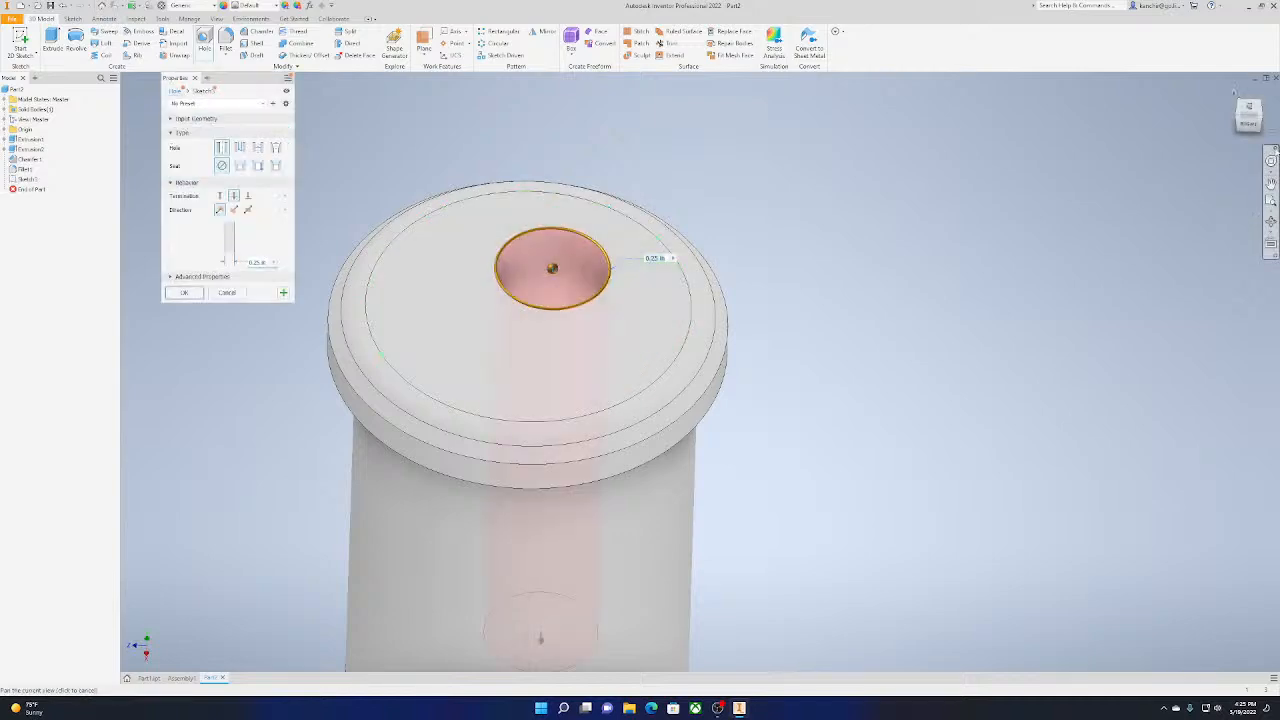
left_click(1252, 110)
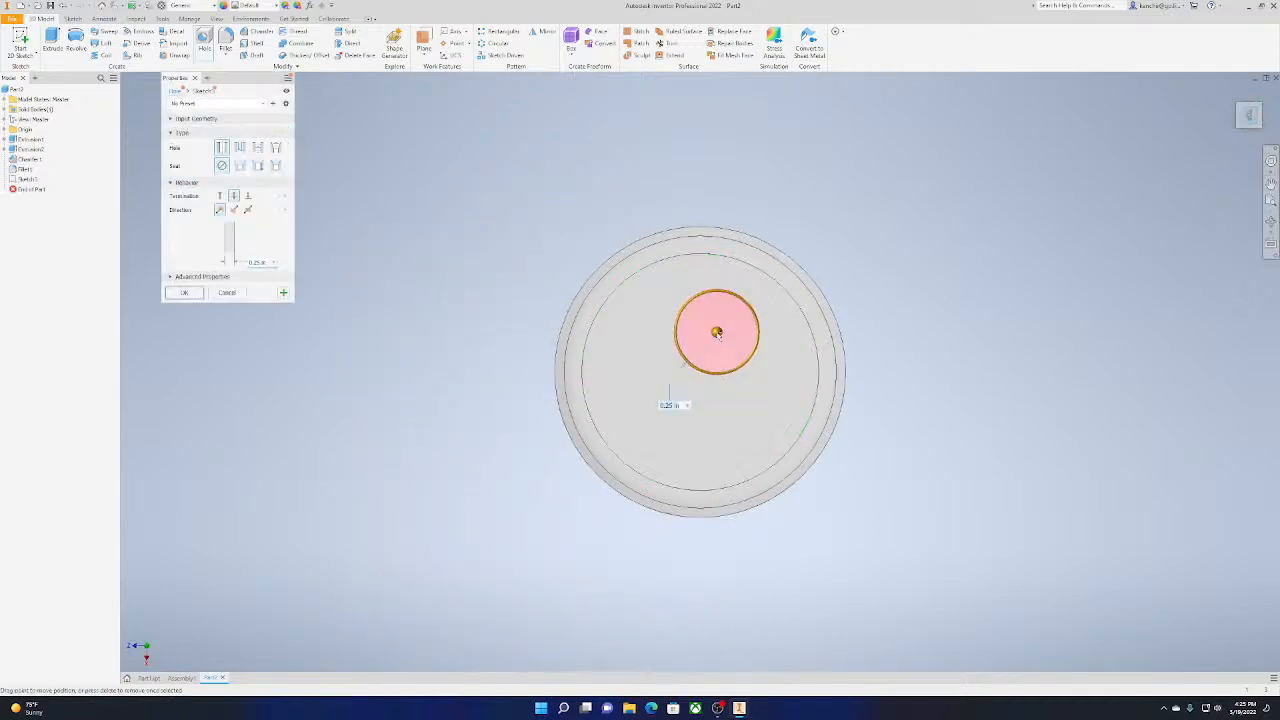
left_click_drag(716, 331, 700, 372)
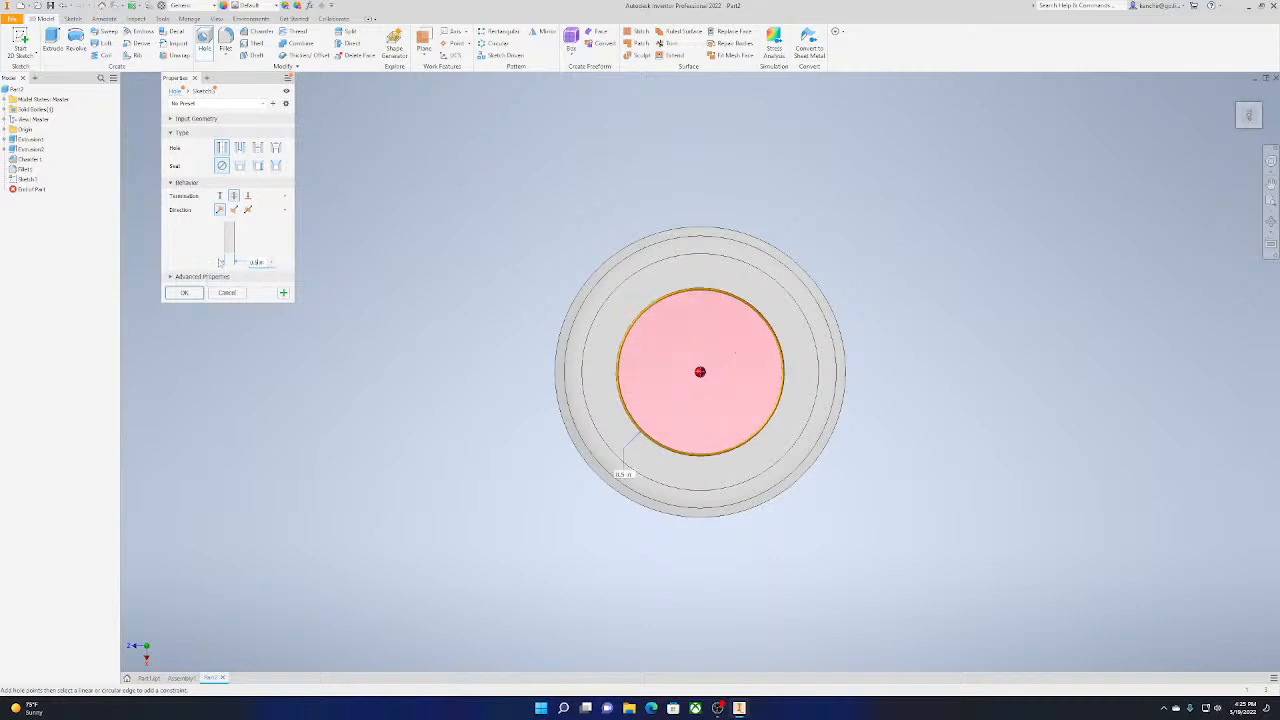
Compare the other hole types, return to a simple hole, and create it through the pin with a 0.25 in diameter
left_click(242, 150)
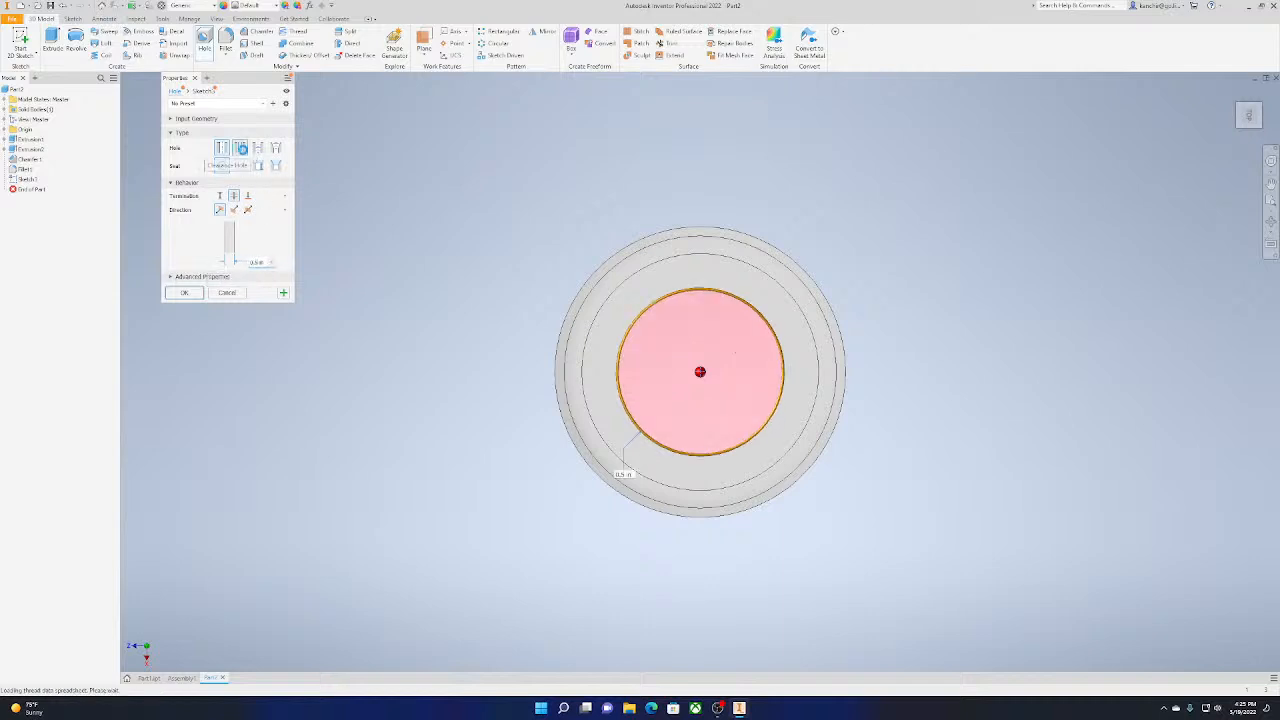
left_click(257, 148)
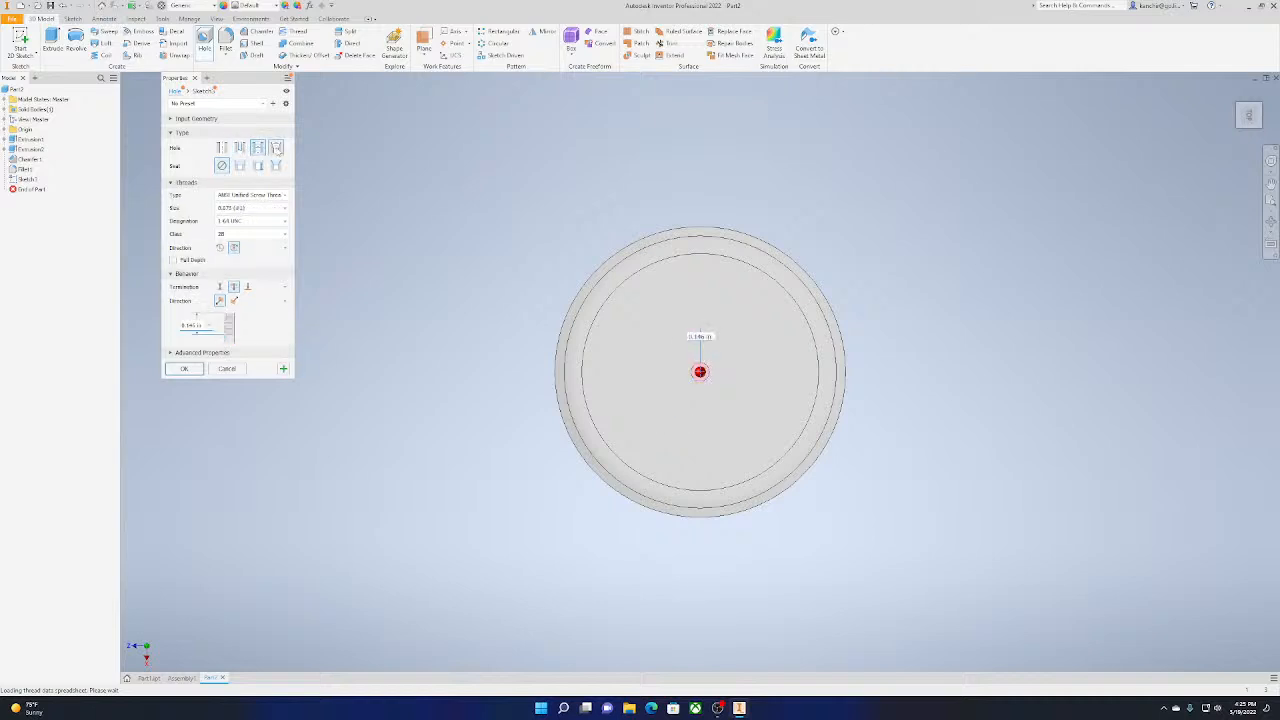
left_click(276, 148)
left_click(222, 148)
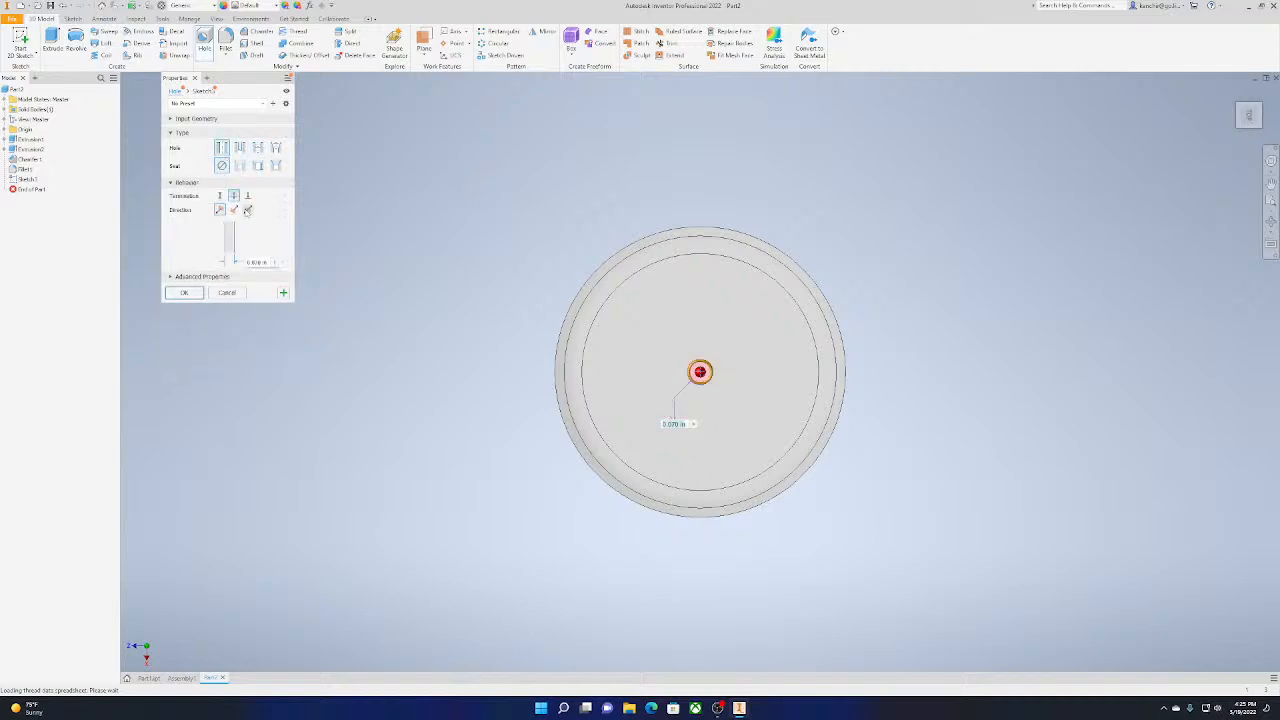
type("0.5")
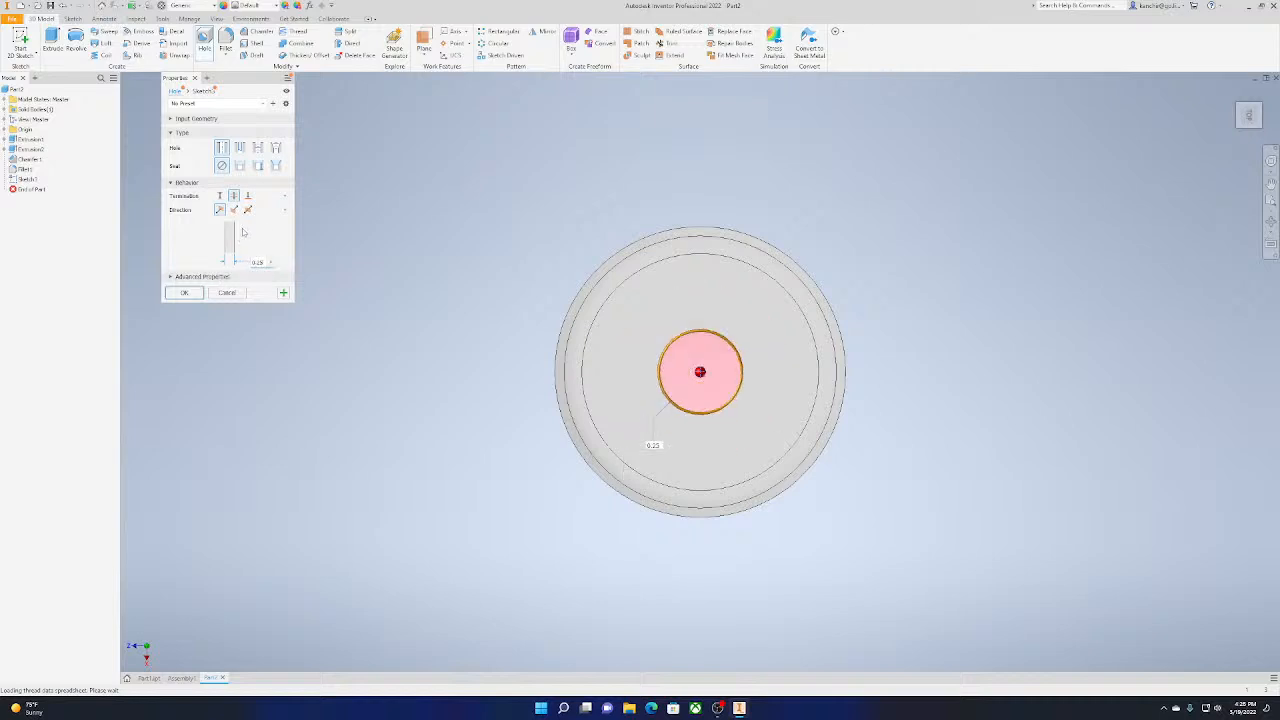
left_click(181, 293)
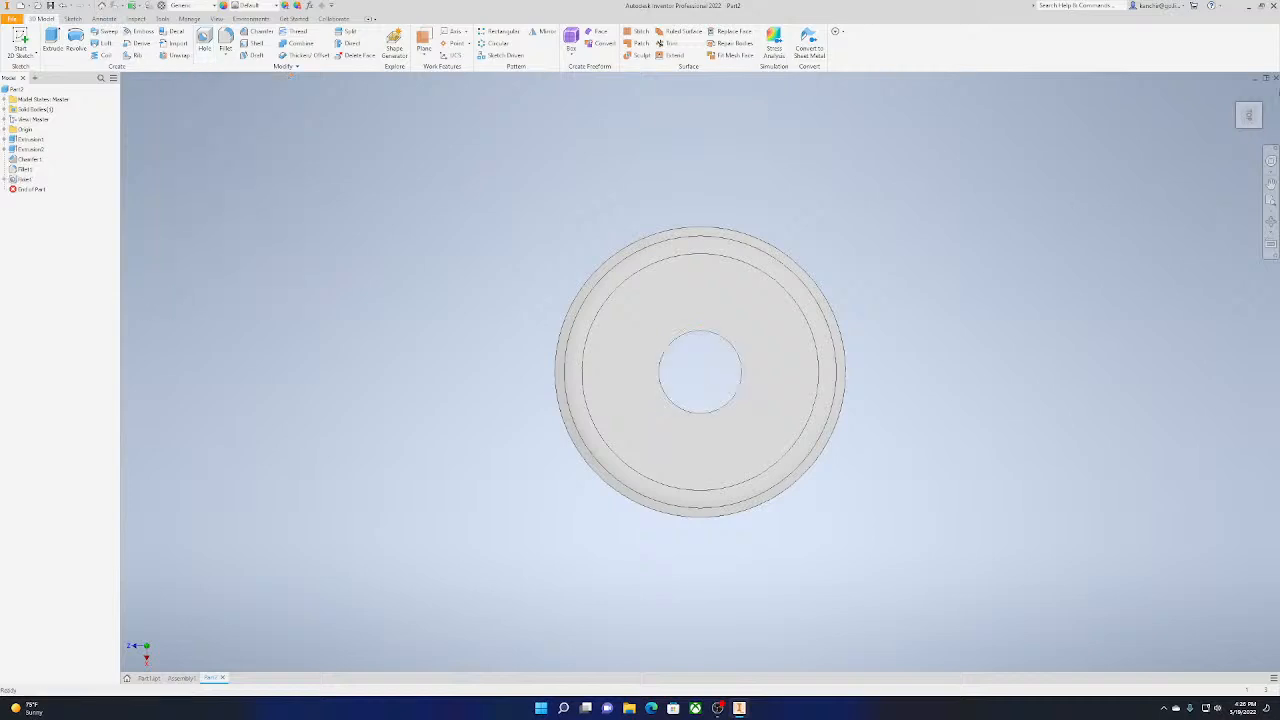
Create a 2D sketch on a plane through the pin facing the right view and finish it without geometry
left_click(1245, 132)
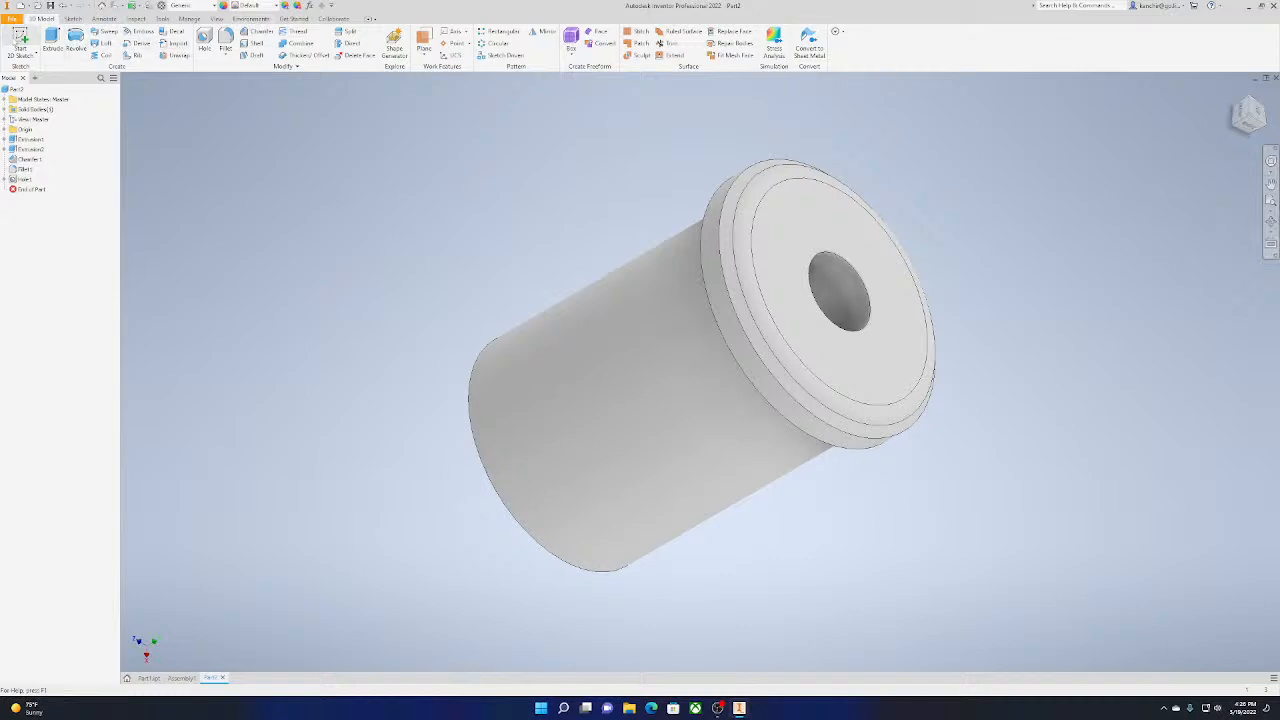
left_click(20, 42)
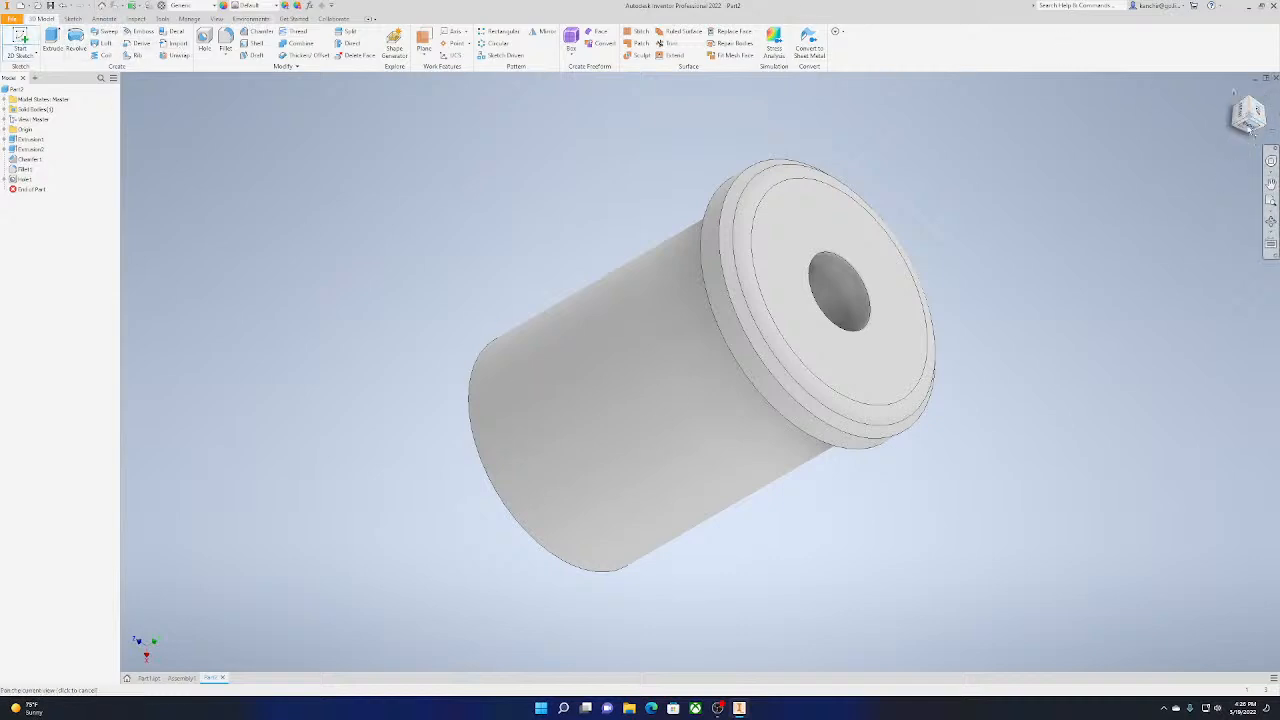
left_click(1247, 125)
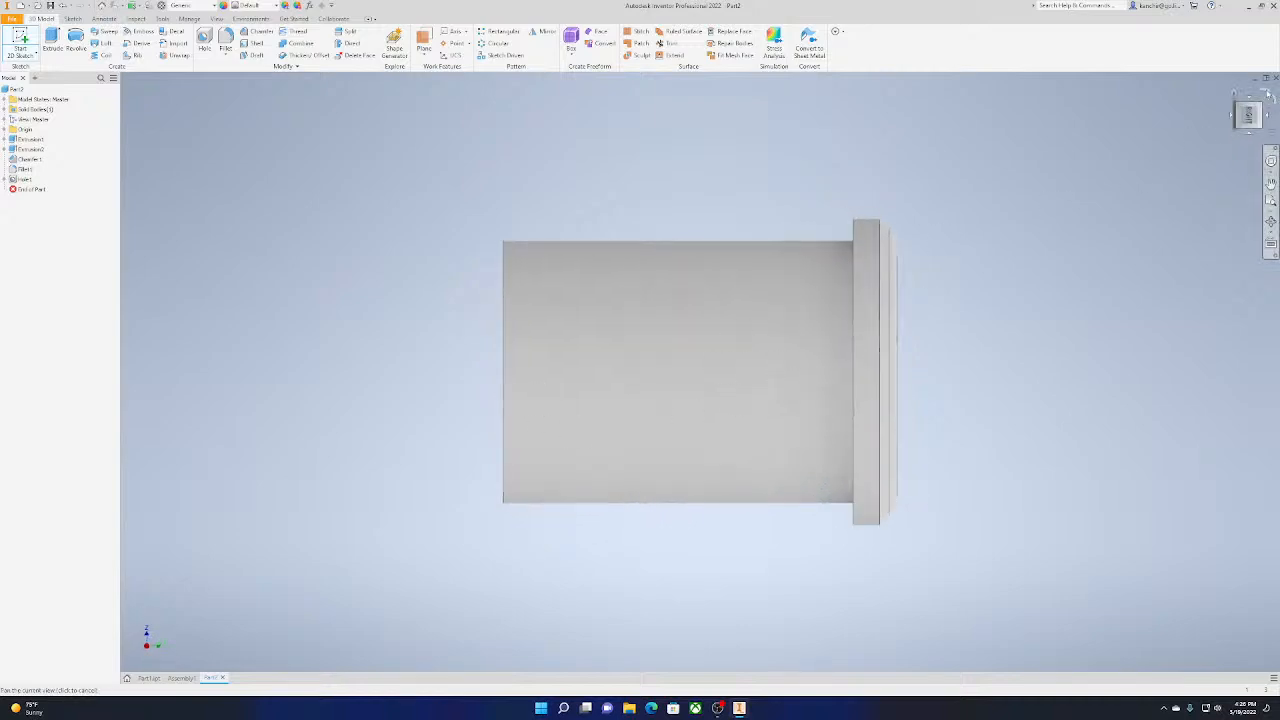
left_click(1259, 95)
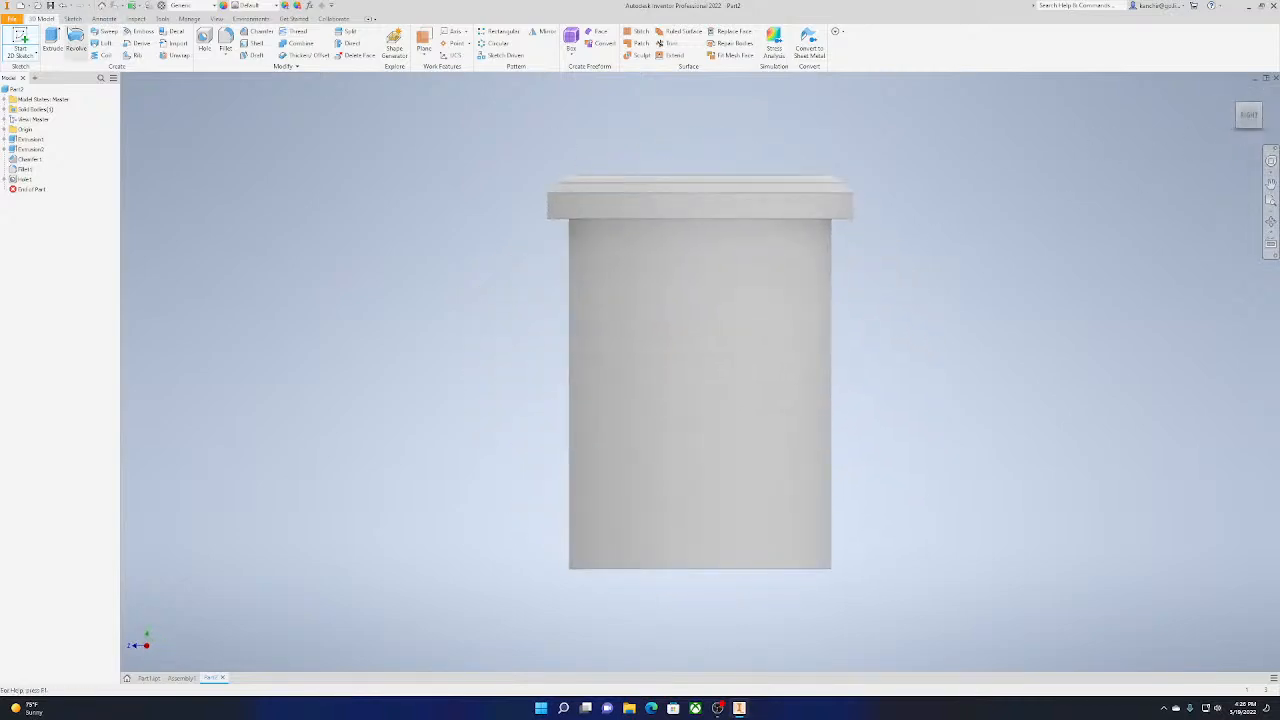
left_click(748, 220)
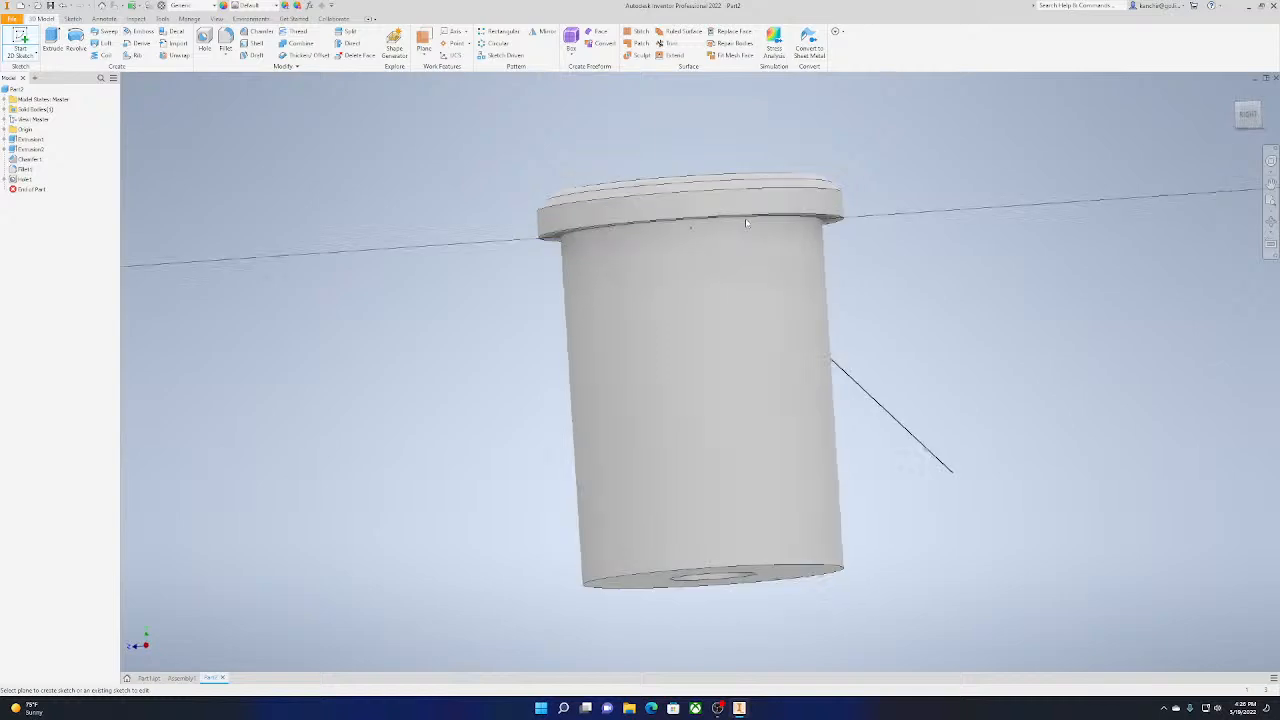
left_click(575, 40)
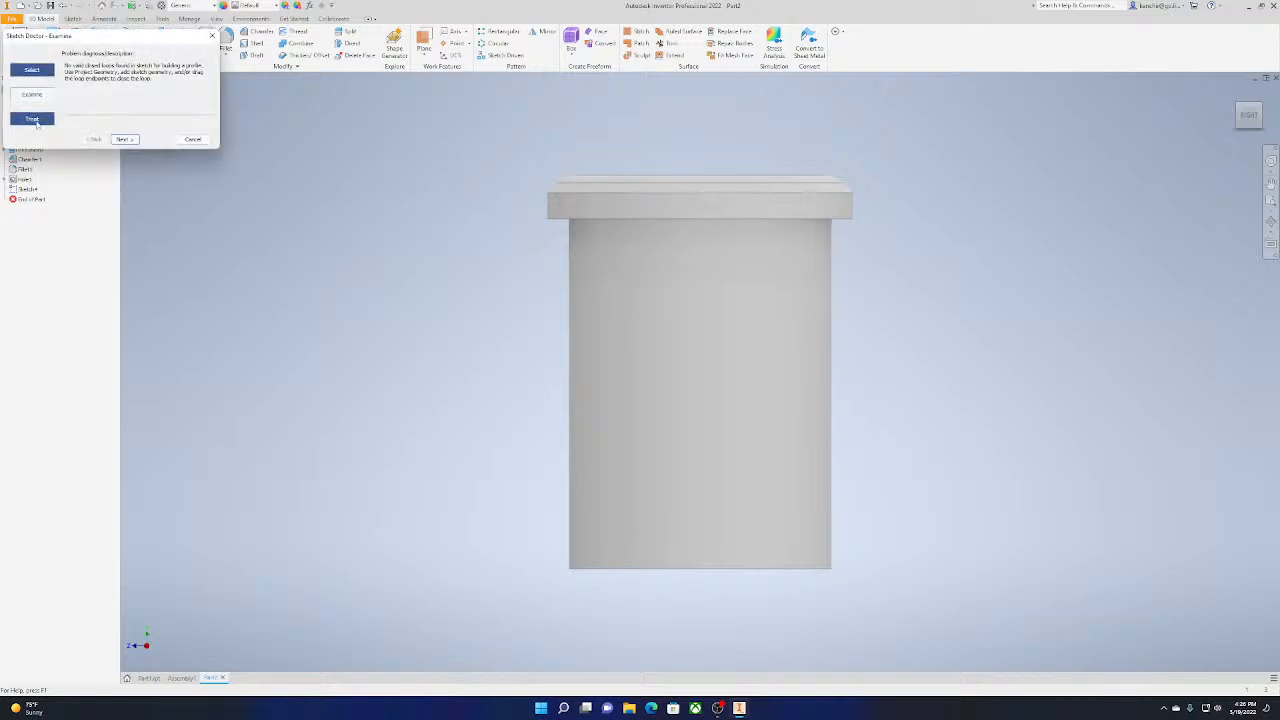
Try to revolve the empty sketch
left_click(200, 143)
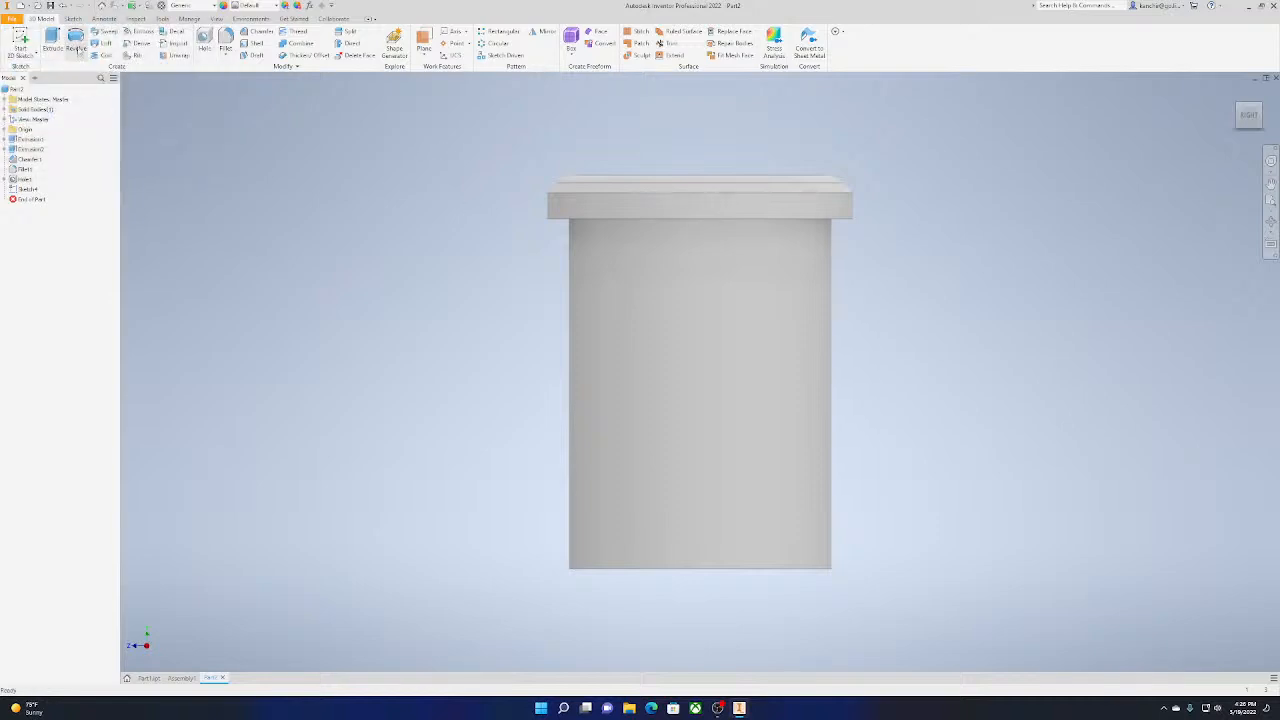
left_click(78, 46)
left_click(192, 139)
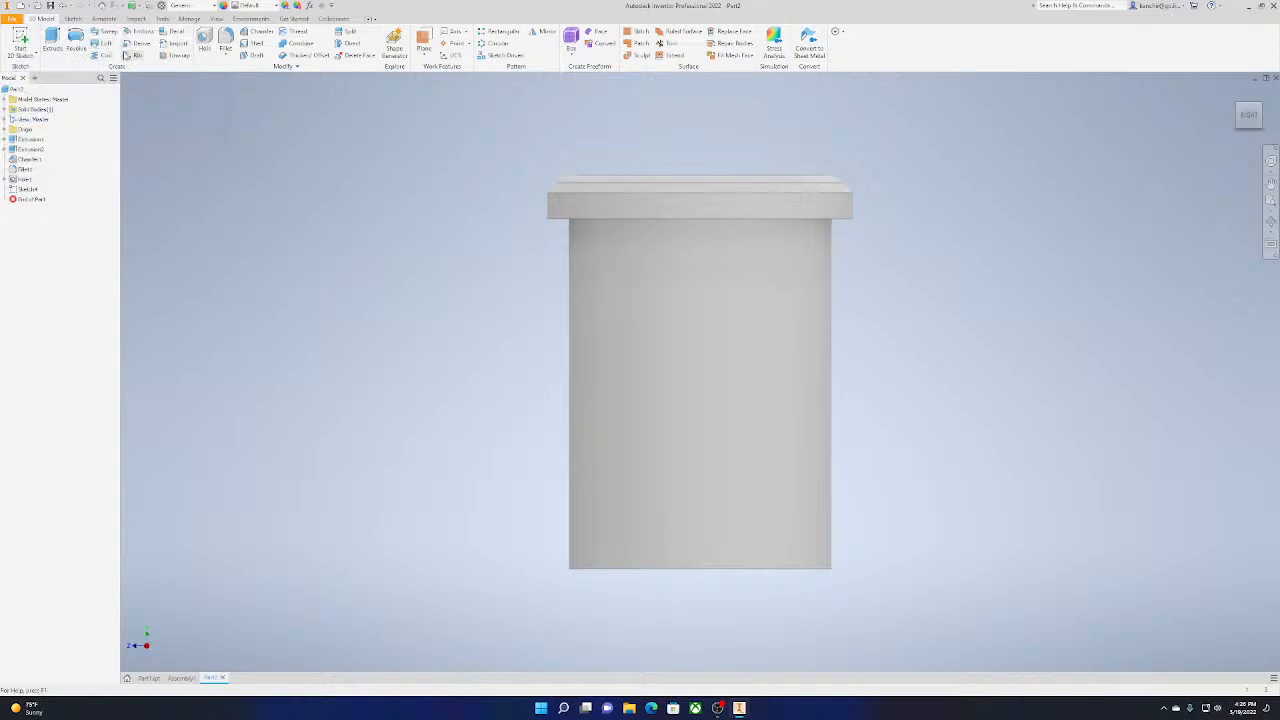
Save the pin to the Desktop folder as Part2
middle_click_drag(821, 210, 566, 420)
key("ctrl+s")
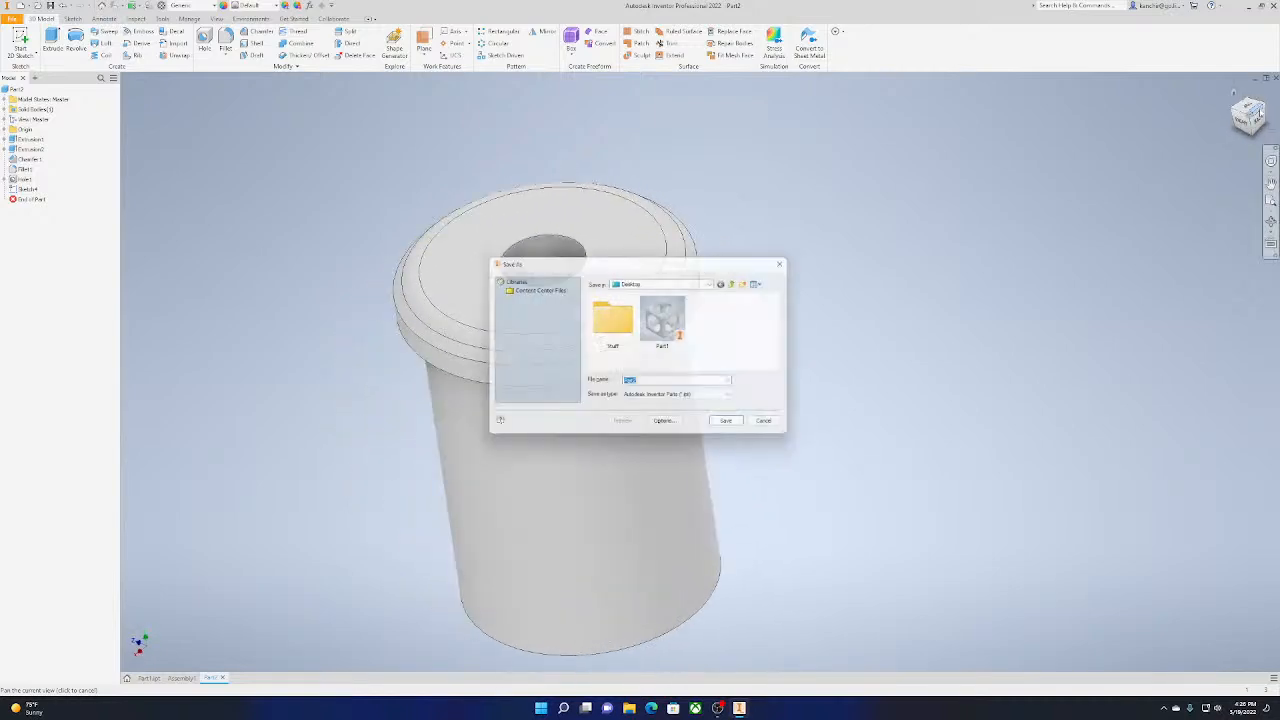
key("Return")
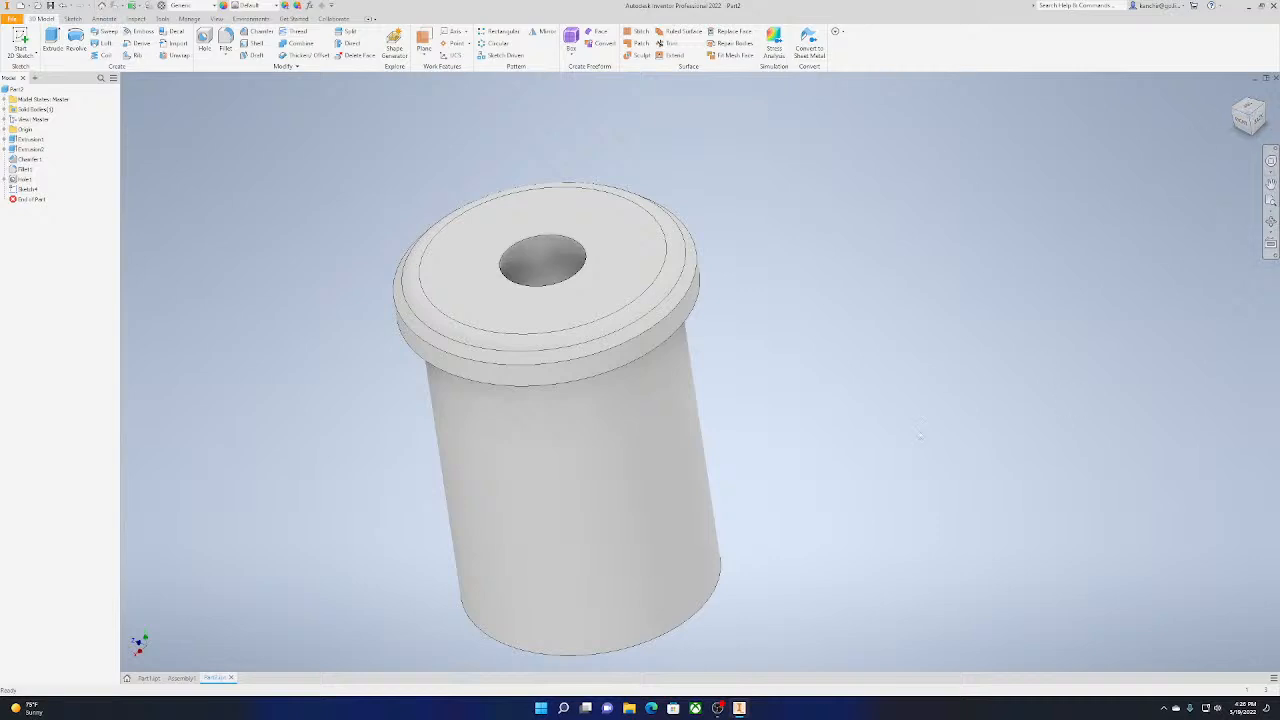
Place two instances of the cube, Part1 from the Desktop folder, side by side in Assembly1
left_click(181, 678)
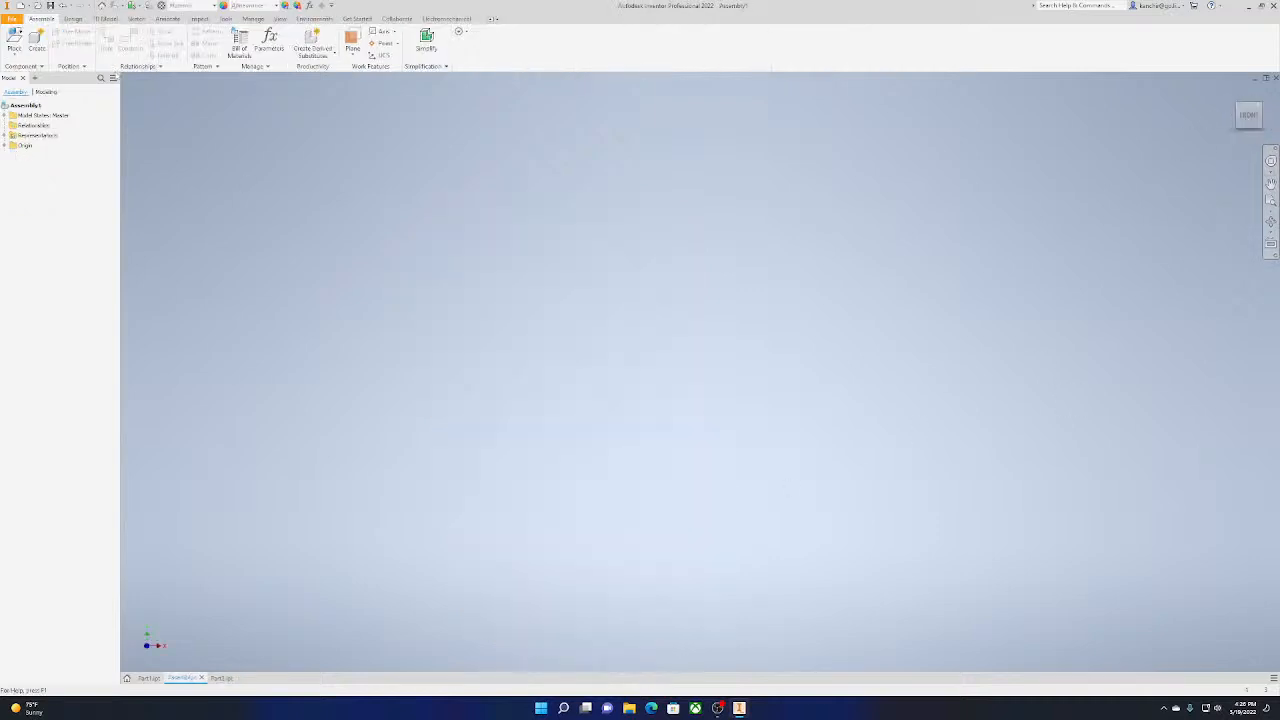
left_click(17, 55)
left_click(25, 71)
left_click(624, 282)
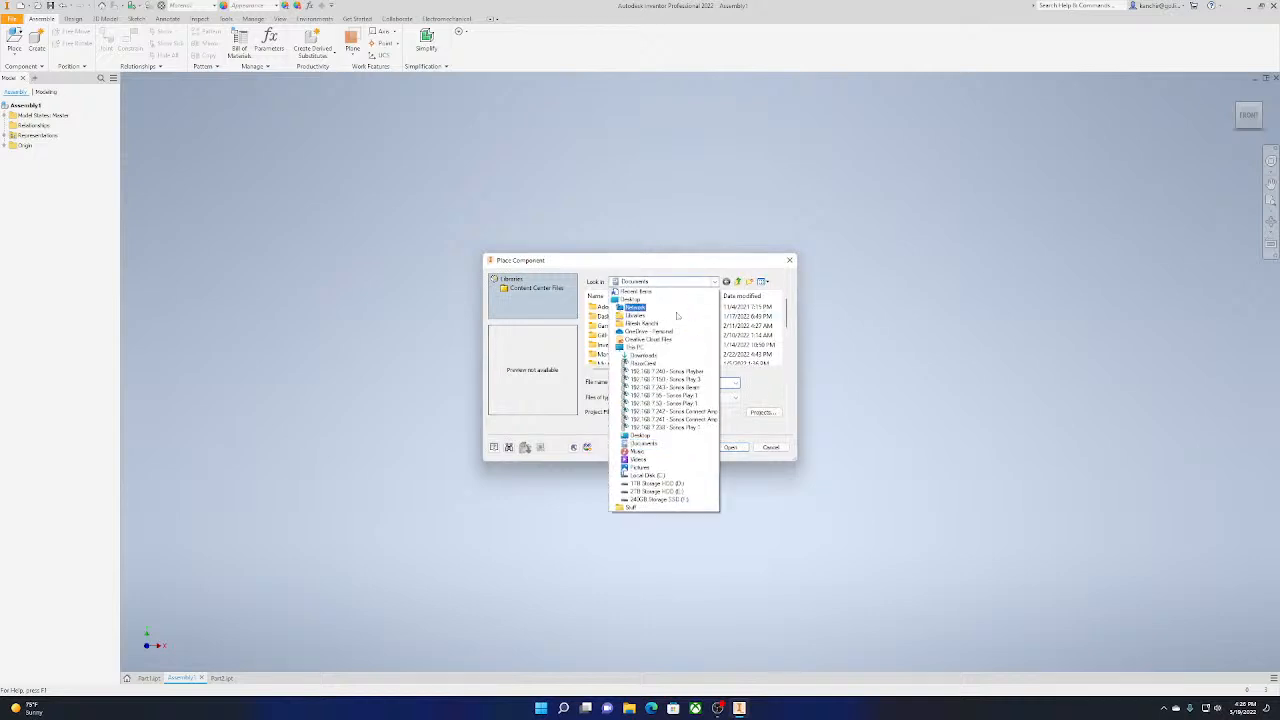
left_click(627, 301)
scroll(640, 338, "down", 5)
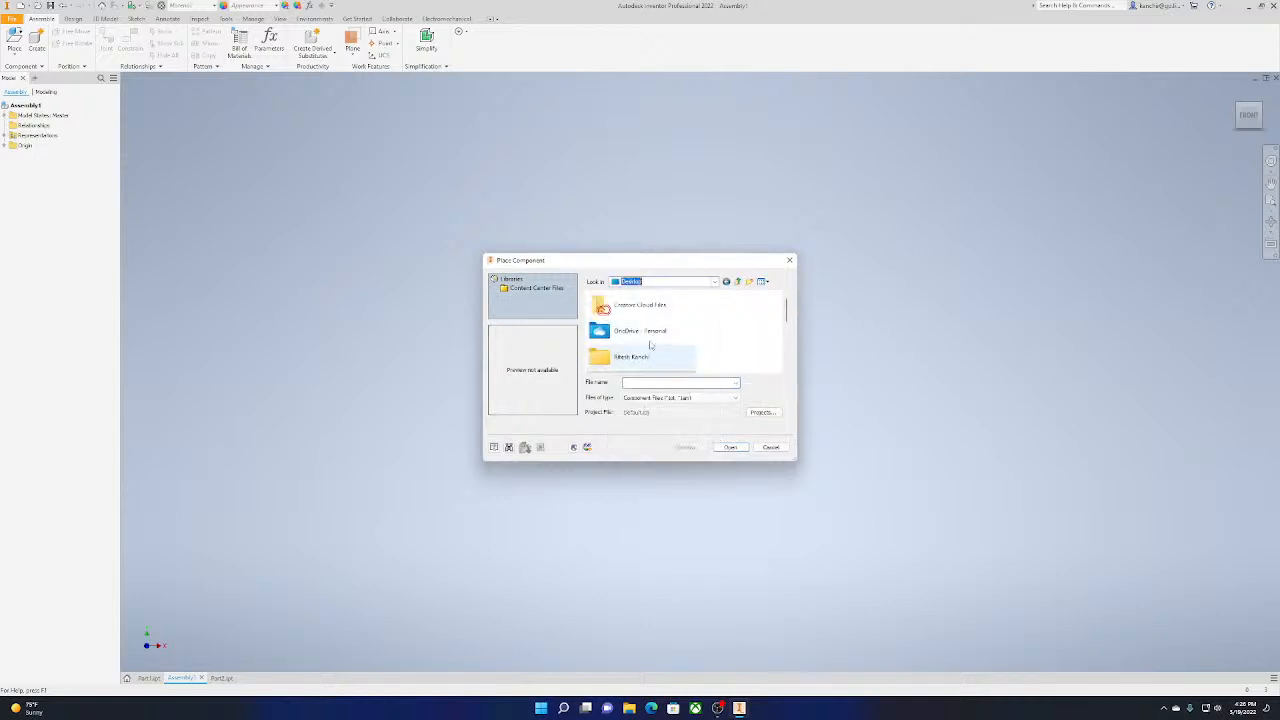
double_click(650, 341)
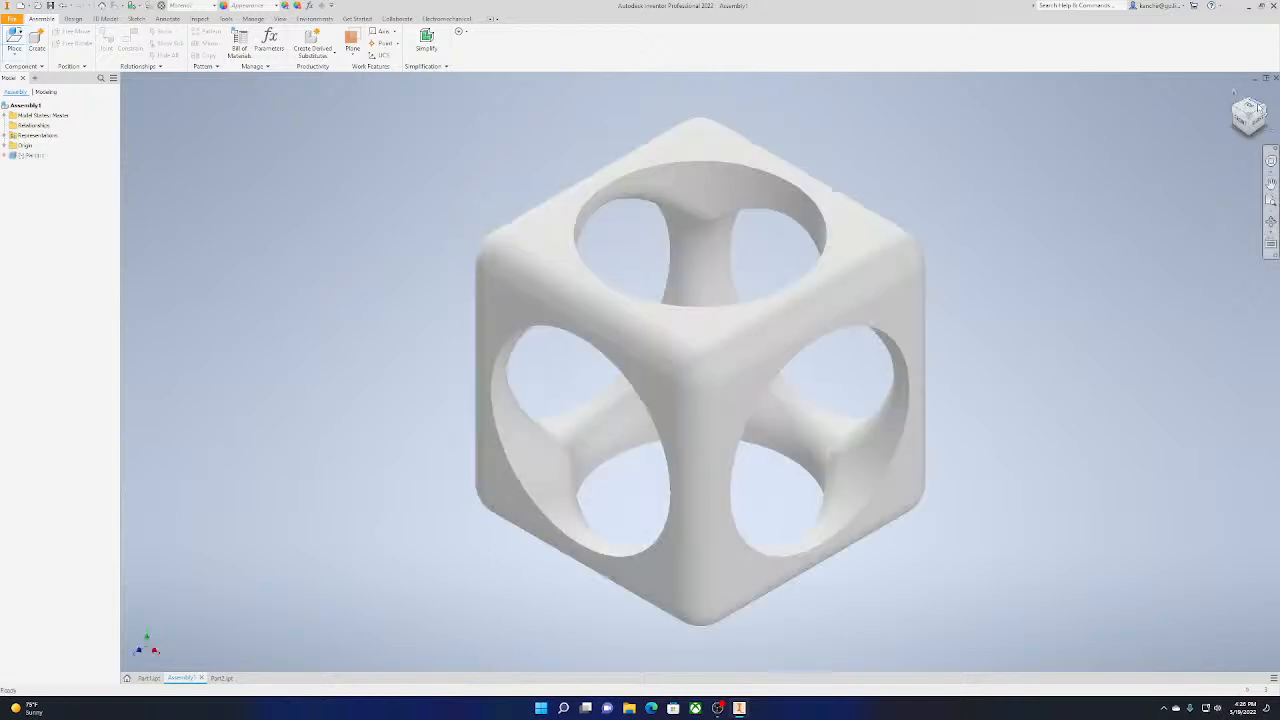
scroll(900, 340, "down", 5)
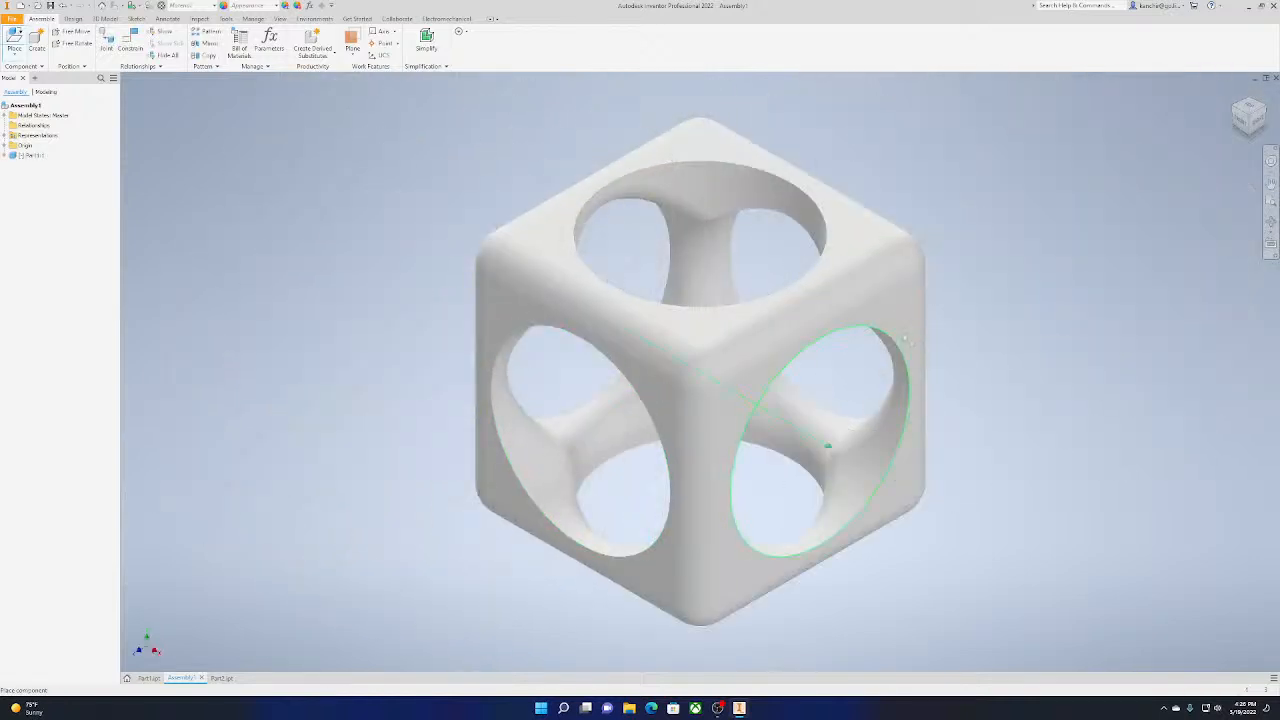
left_click(574, 352)
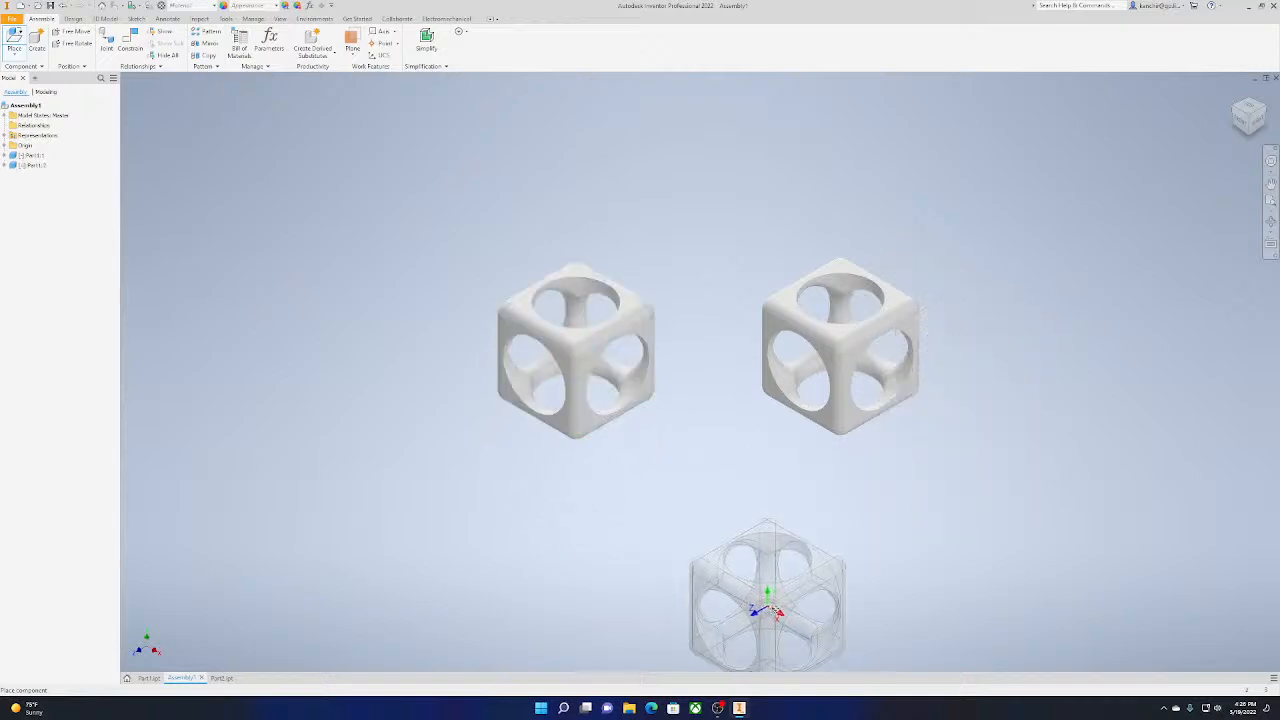
key("Escape")
Place two instances of the pin, Part2, in the assembly, one on each side of the cubes
left_click(14, 52)
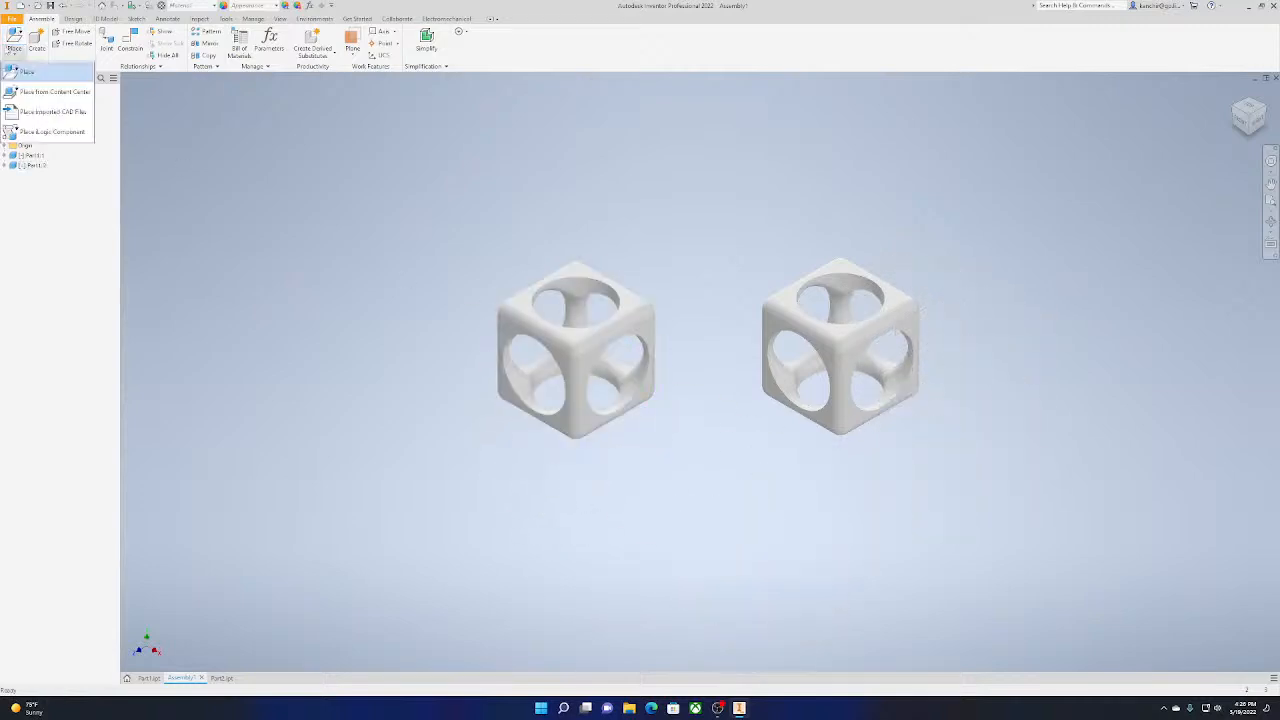
left_click(30, 82)
left_click(717, 320)
double_click(729, 323)
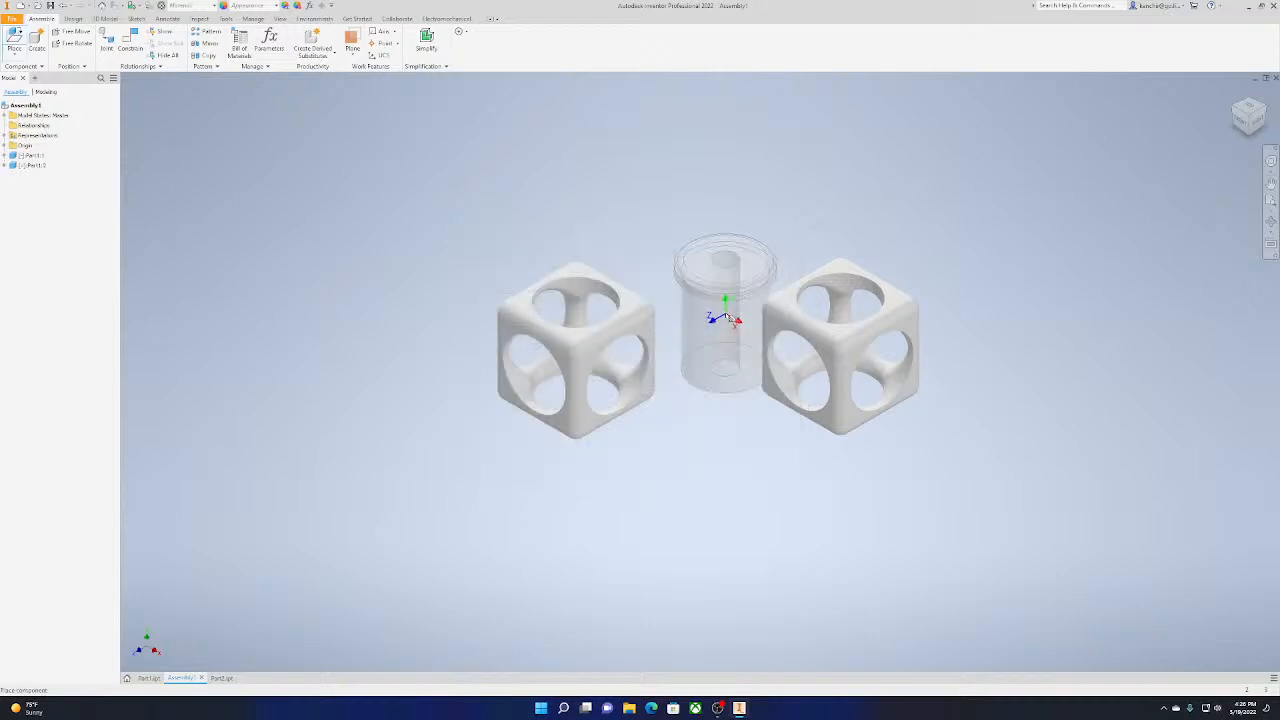
left_click(388, 405)
left_click(947, 557)
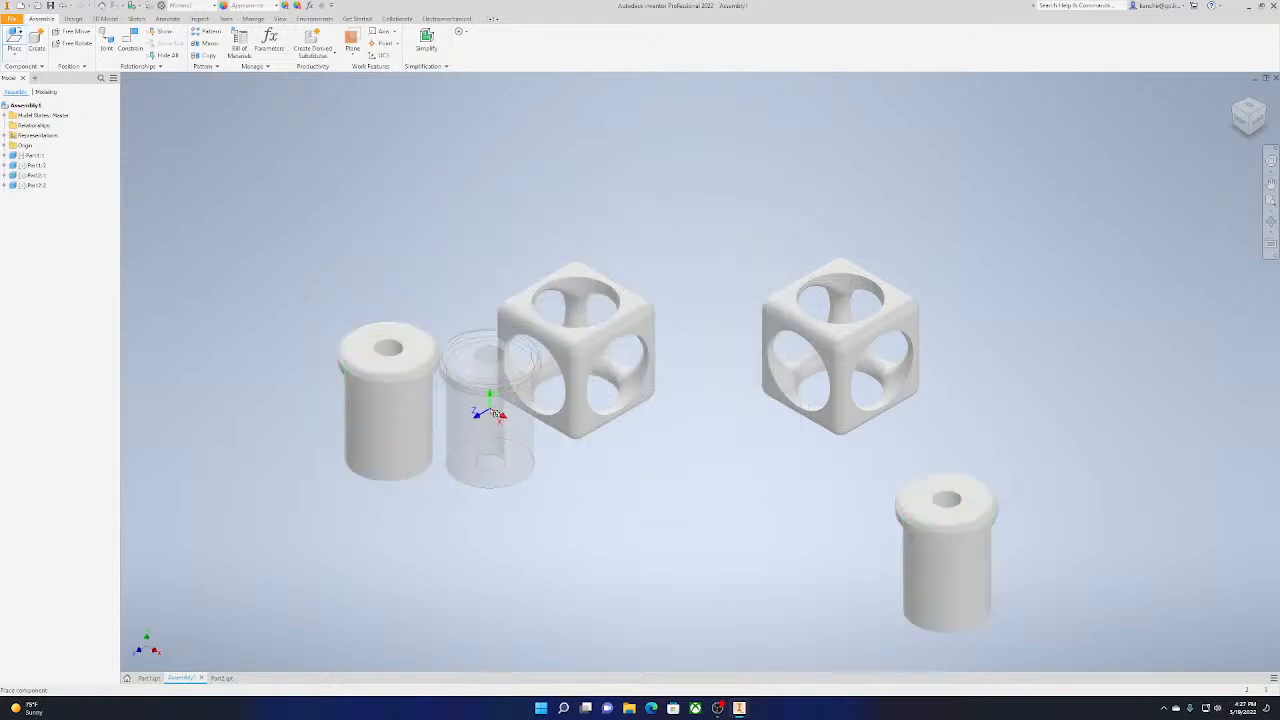
key("Escape")
Try to join a circular hole edge of one cube to the bored end of the neighbouring pin with an Insert constraint
left_click_drag(1255, 118, 1248, 119)
left_click(1249, 112)
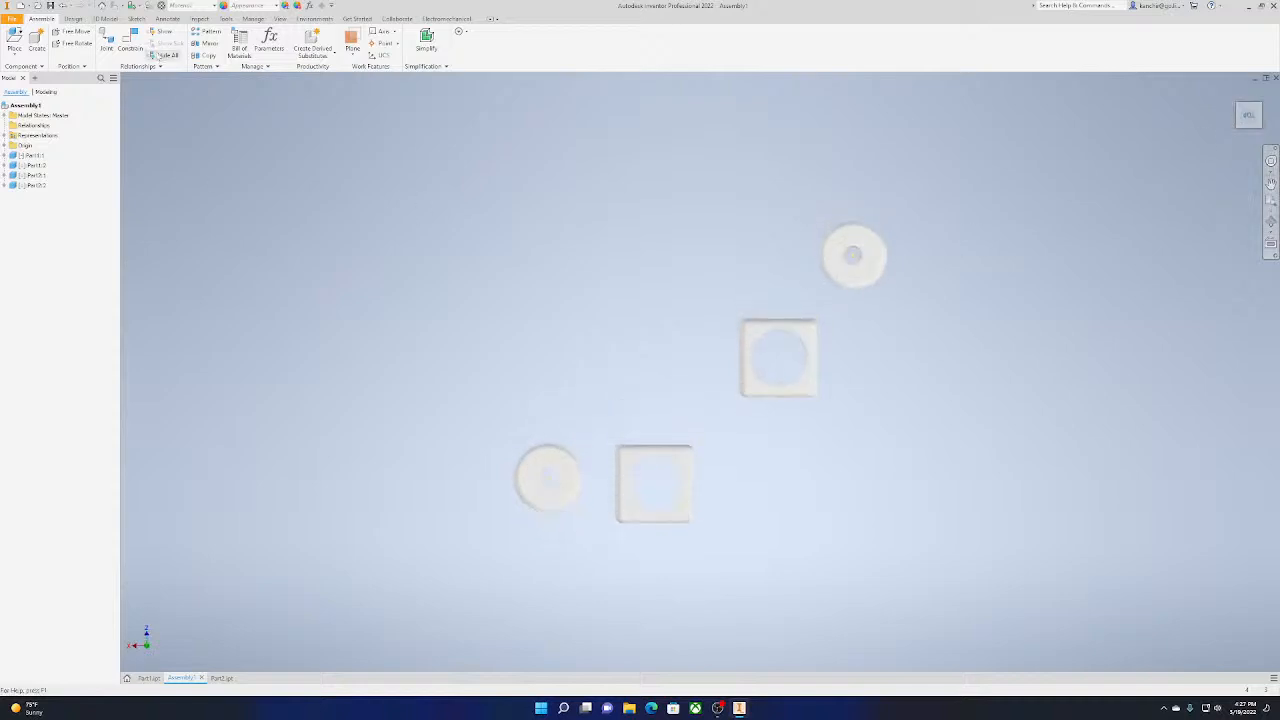
left_click(855, 258)
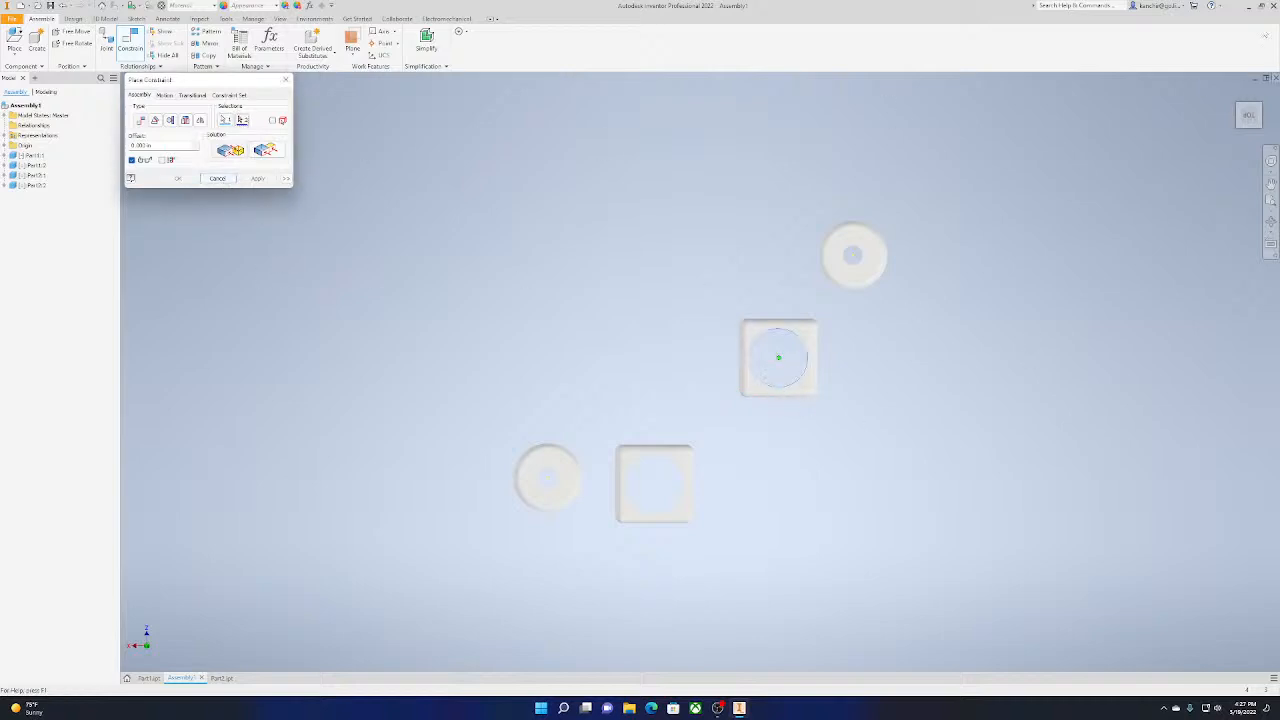
mouse_move(1248, 116)
left_mouse_down()
mouse_move(1236, 82)
mouse_move(1220, 86)
mouse_move(1248, 107)
mouse_move(1246, 70)
left_mouse_up()
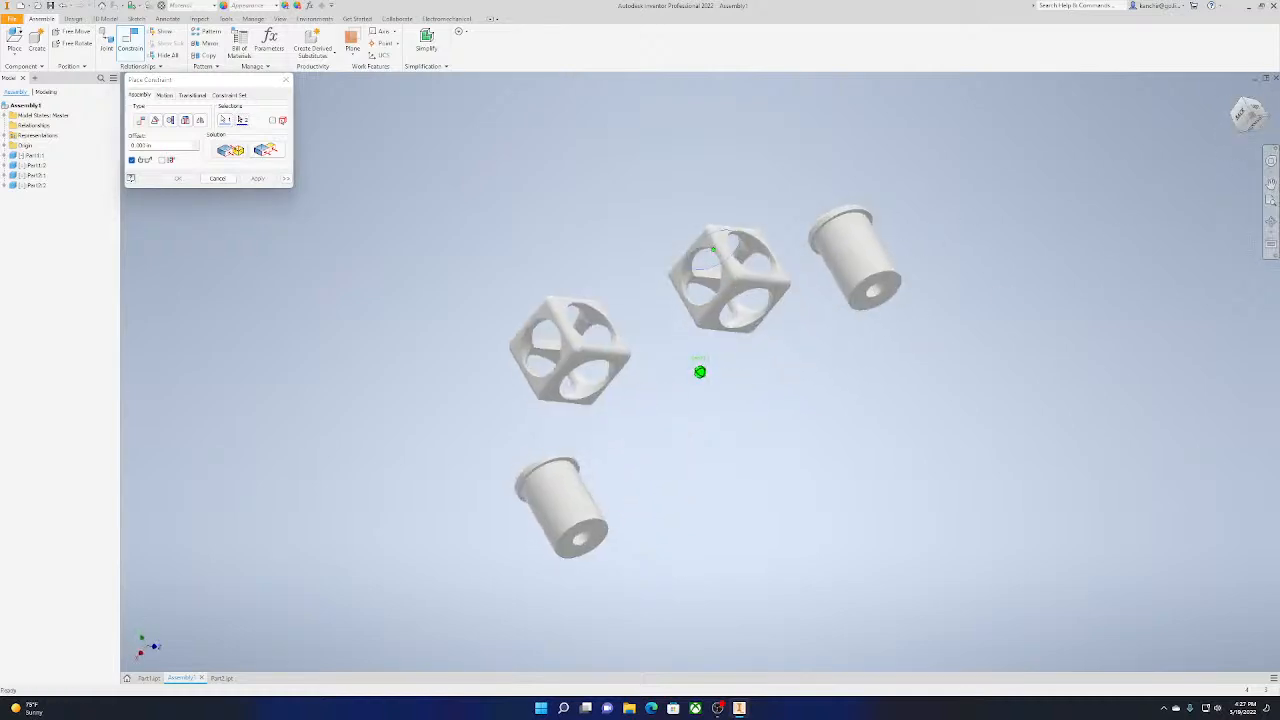
left_click(877, 296)
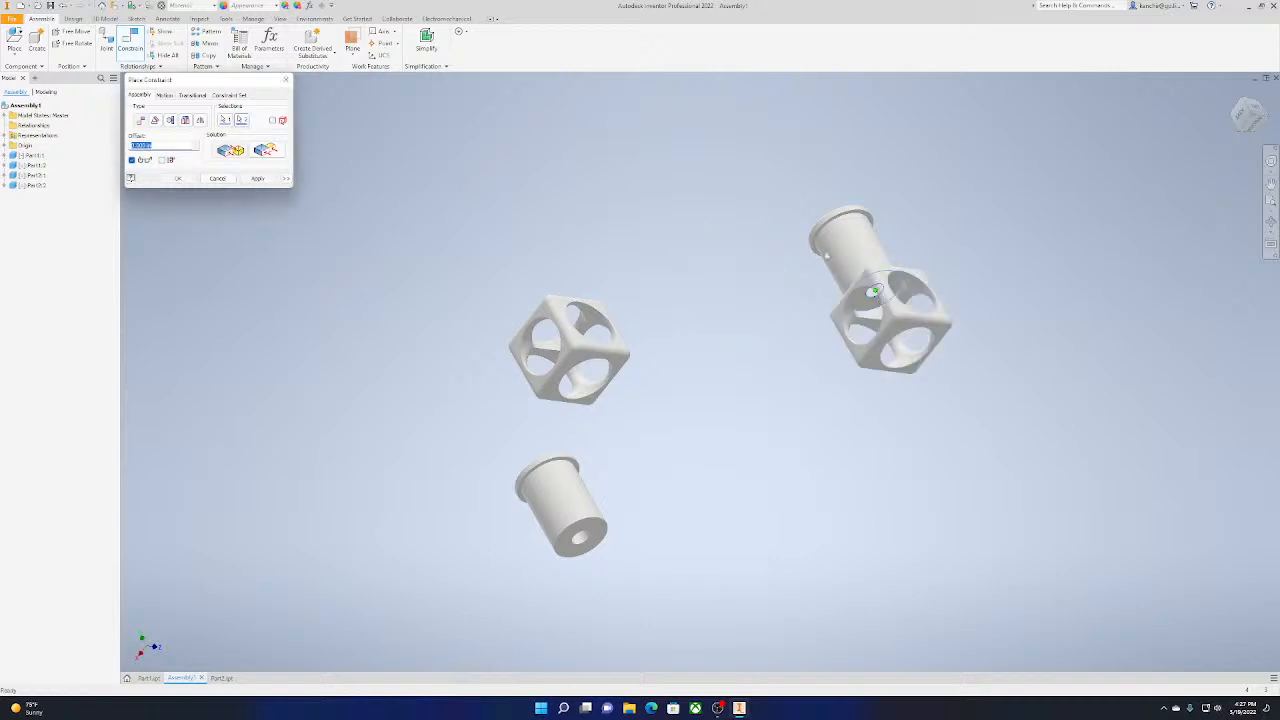
middle_click_drag(827, 255, 804, 310)
left_click_drag(1249, 116, 1244, 150)
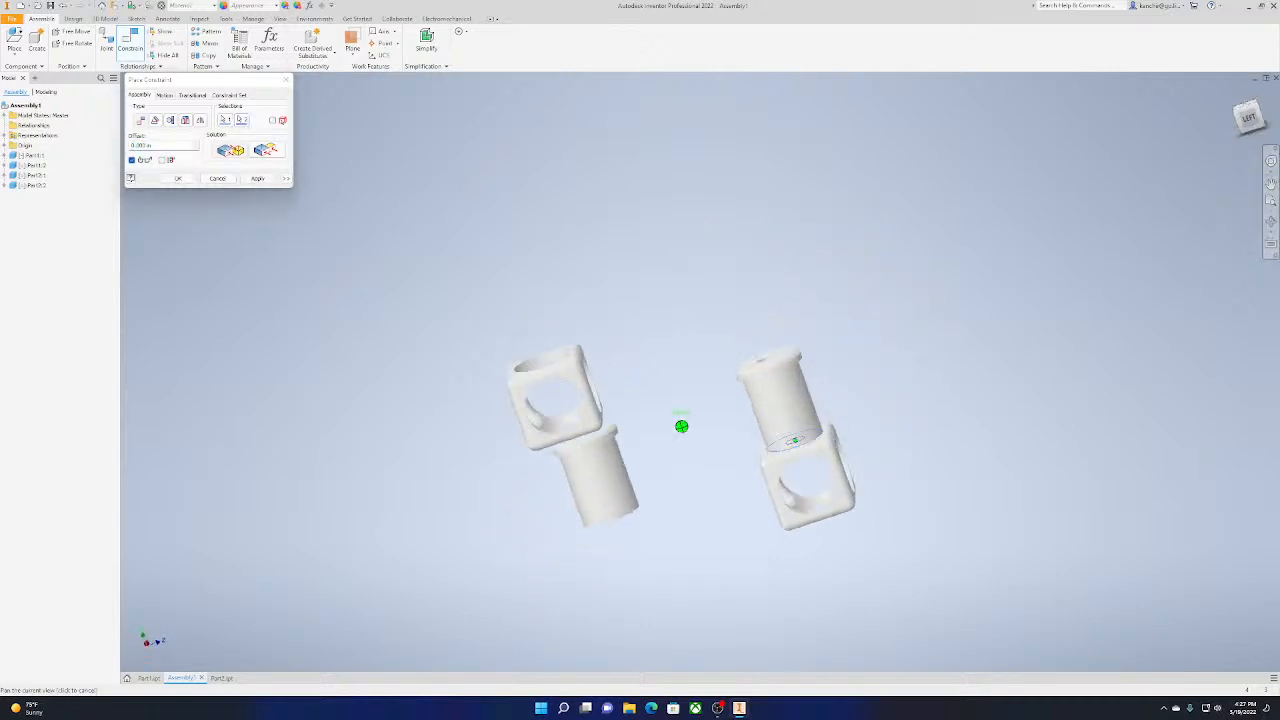
middle_click_drag(777, 316, 753, 233, "shift")
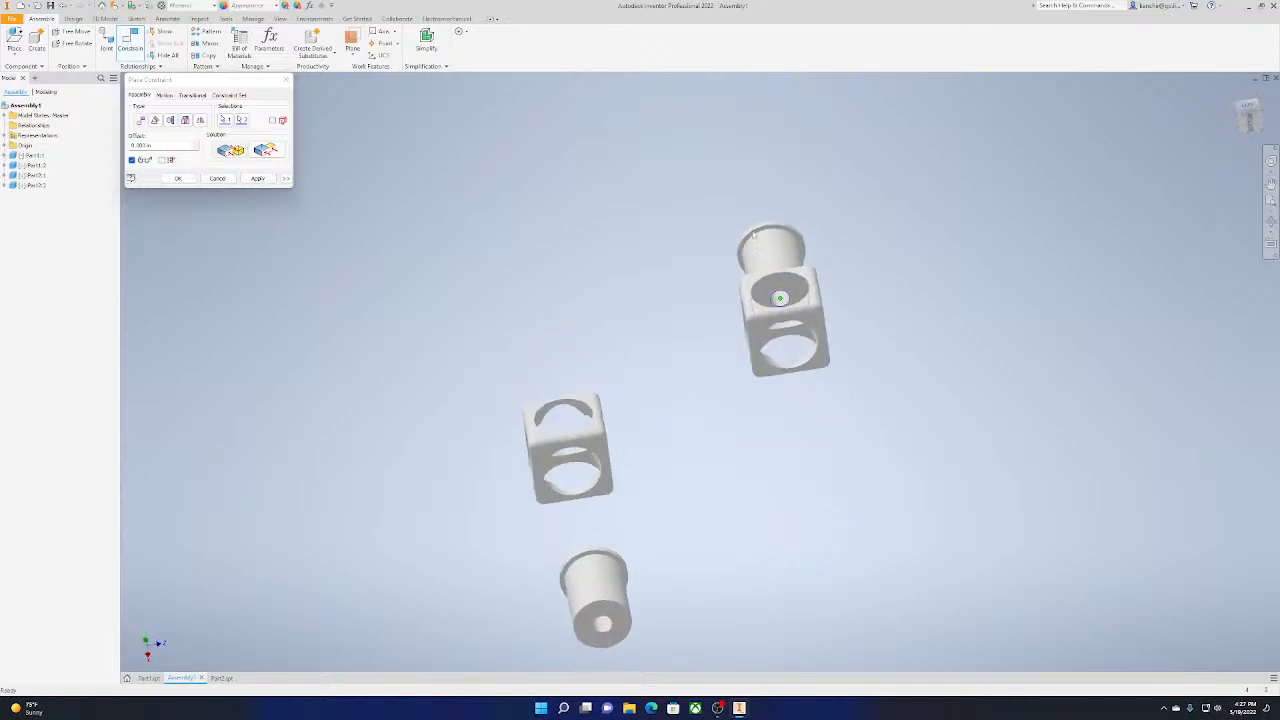
left_click(254, 179)
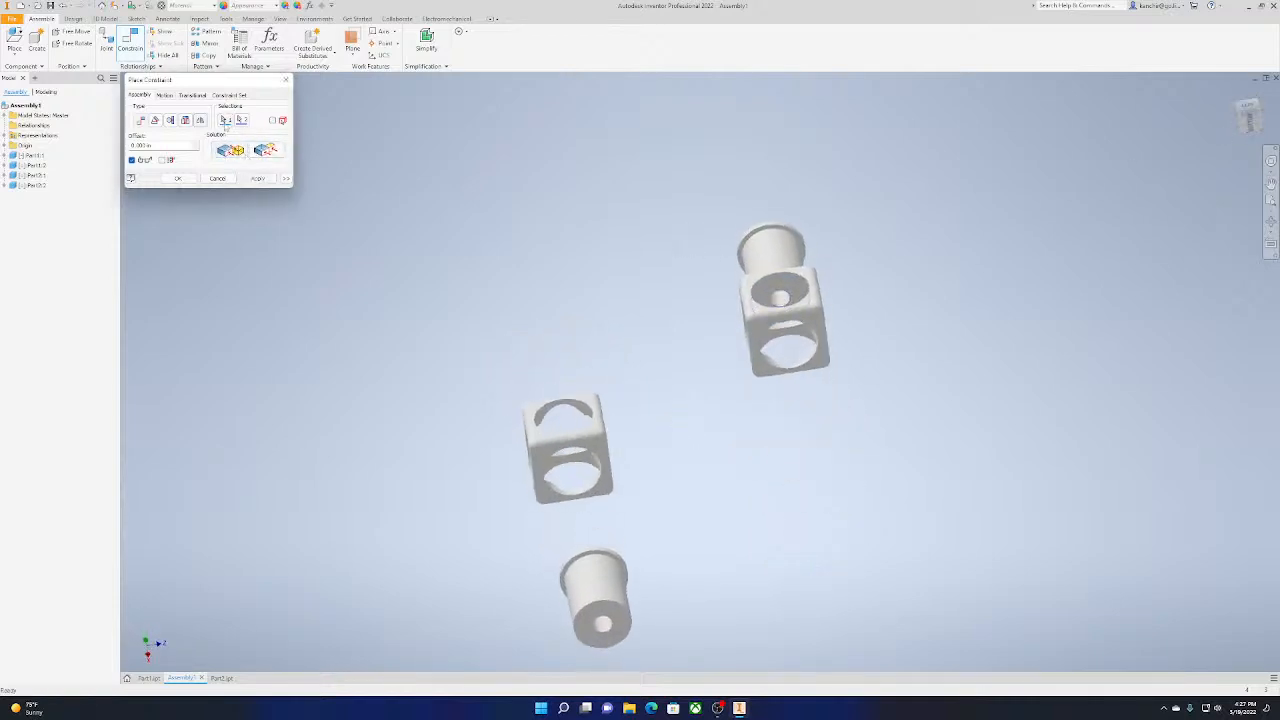
left_click(155, 122)
left_click(170, 122)
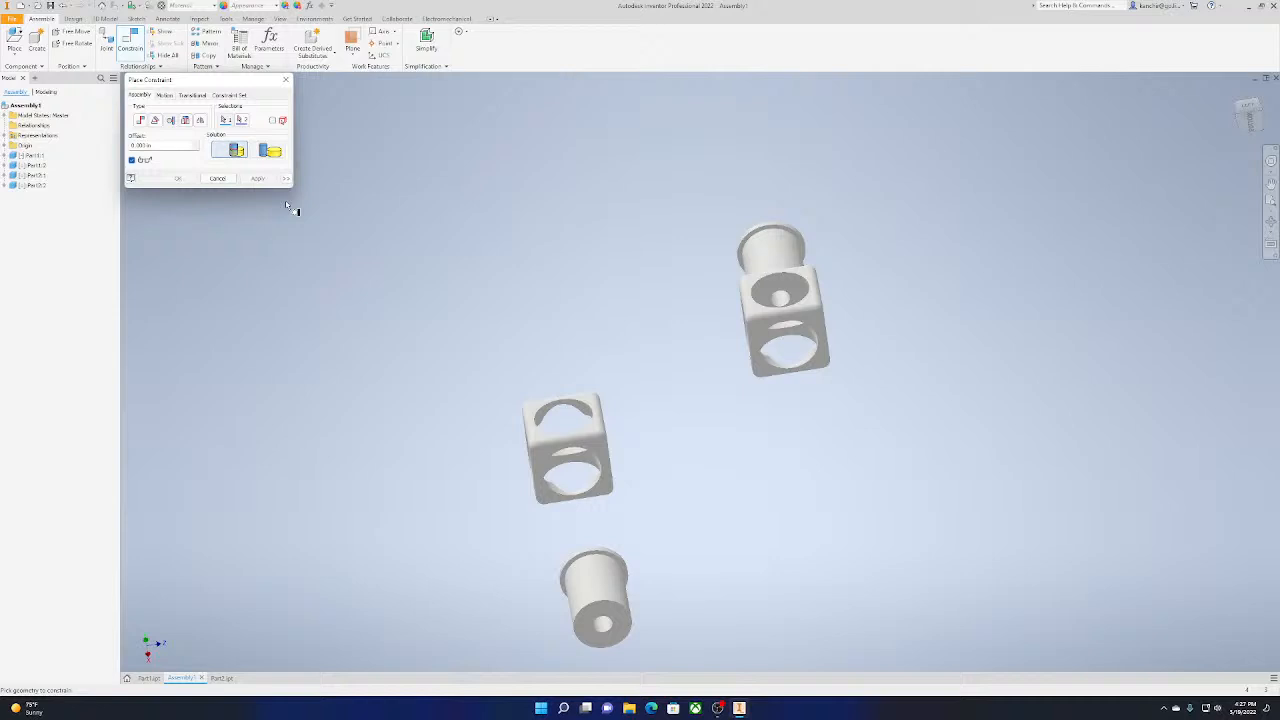
left_click(218, 178)
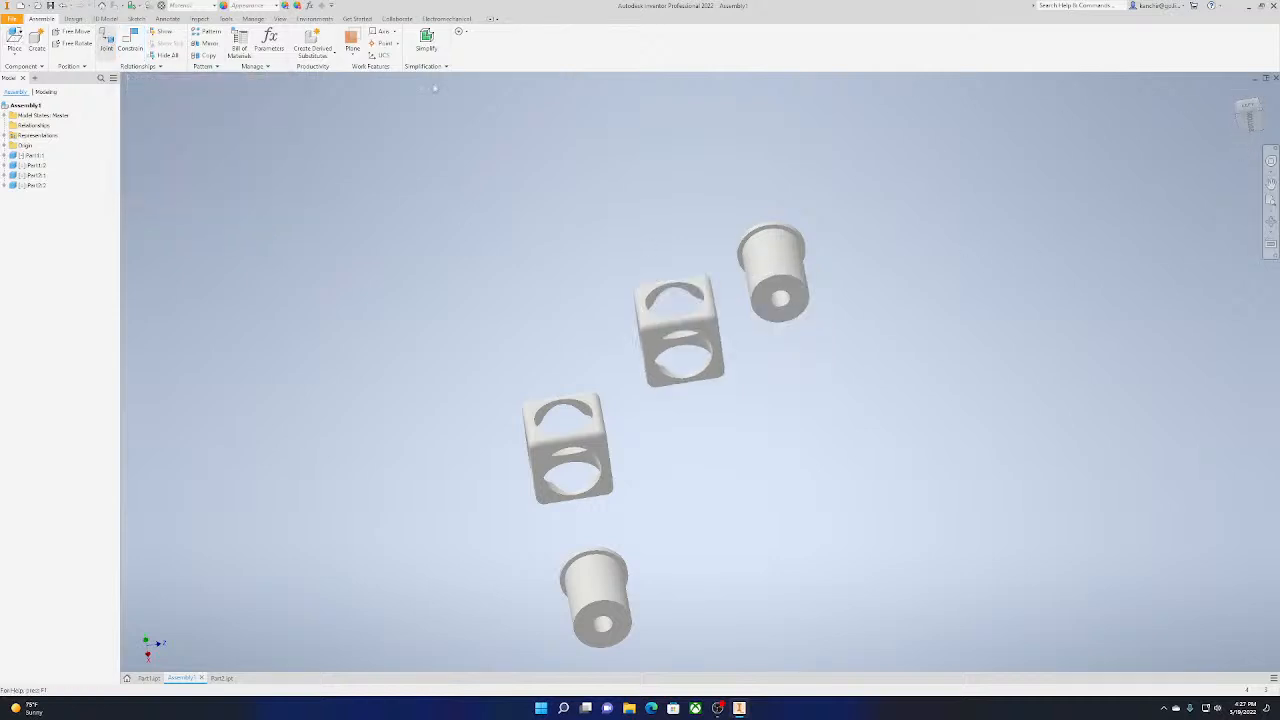
Constrain the cube around its neighbouring pin with an aligned Insert constraint between the pin's bored end and the cube's bottom hole edge
left_click(106, 42)
left_click(268, 211)
left_click(130, 42)
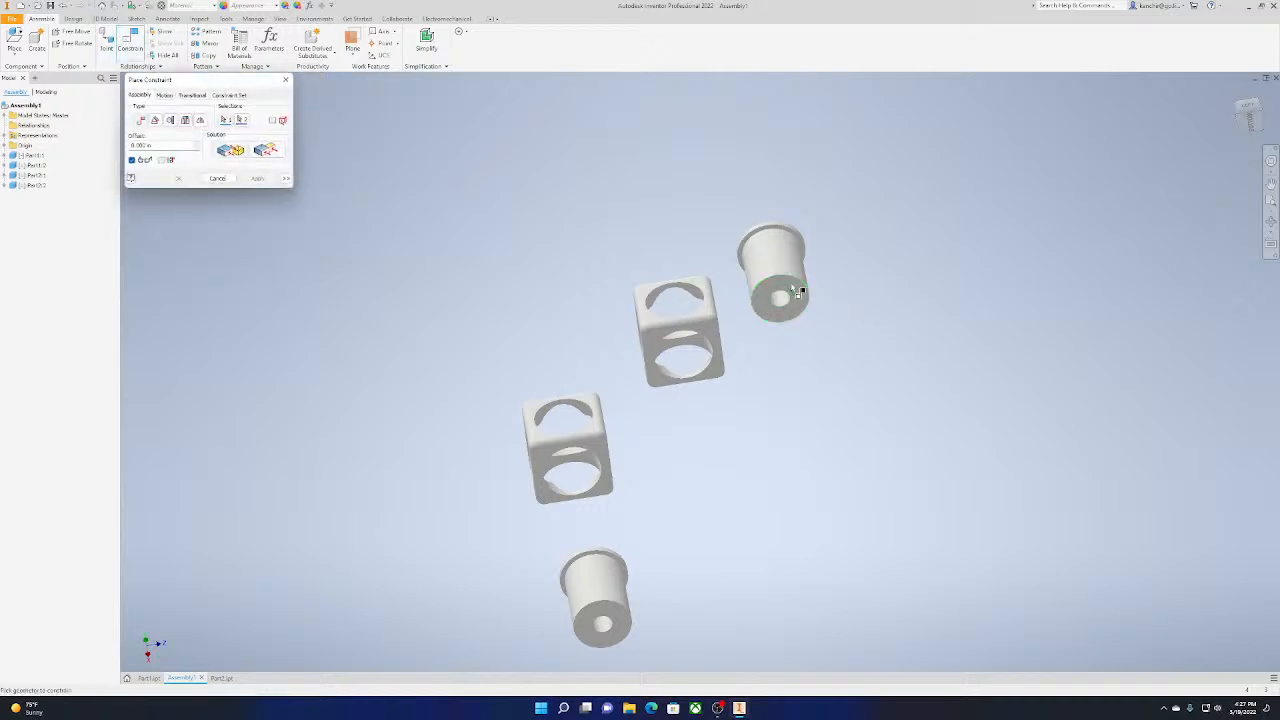
left_click(786, 301)
left_click(1250, 123)
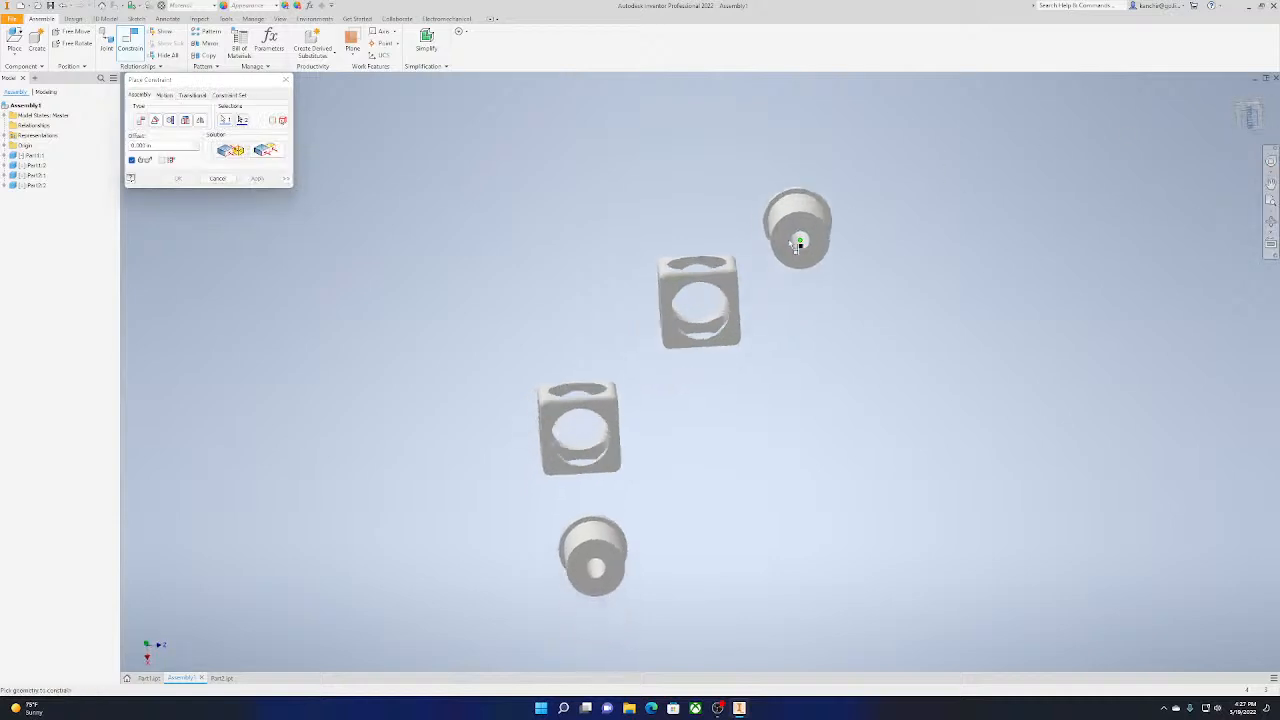
left_click(726, 319)
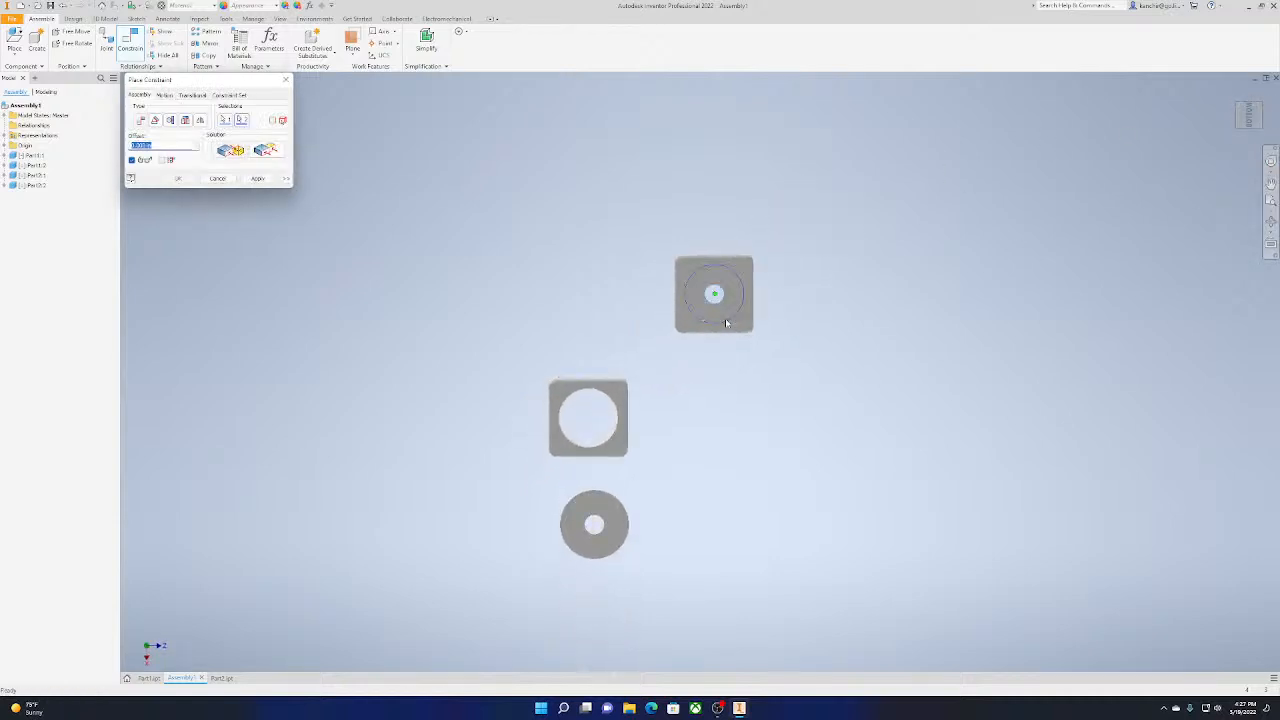
left_click_drag(1250, 117, 1237, 152)
middle_click_drag(651, 407, 350, 5, "shift")
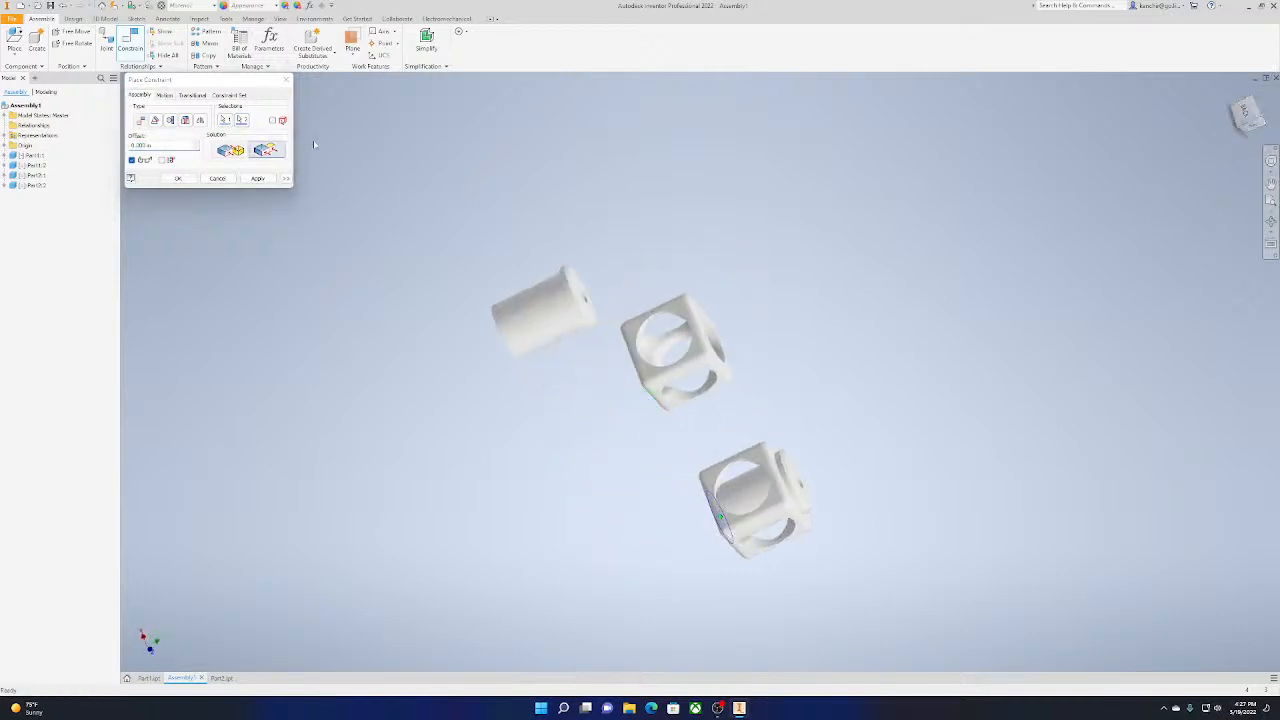
left_click(258, 178)
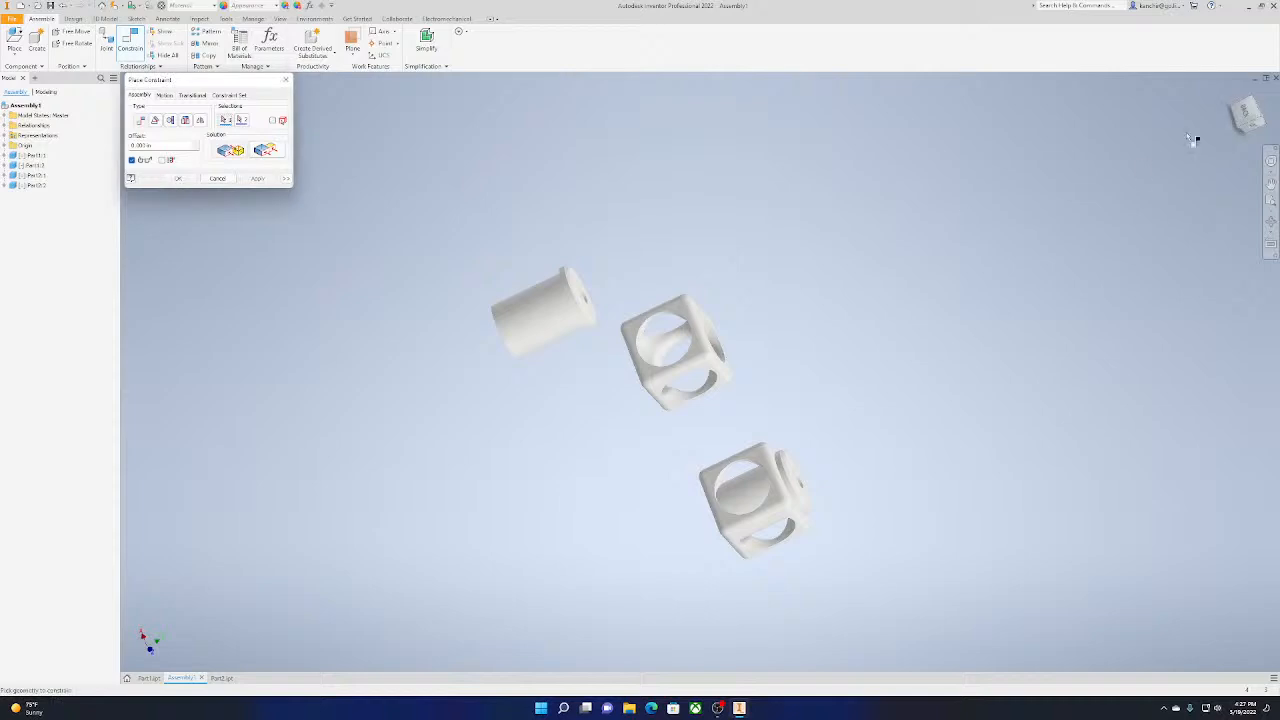
left_click(226, 181)
left_click(1245, 113)
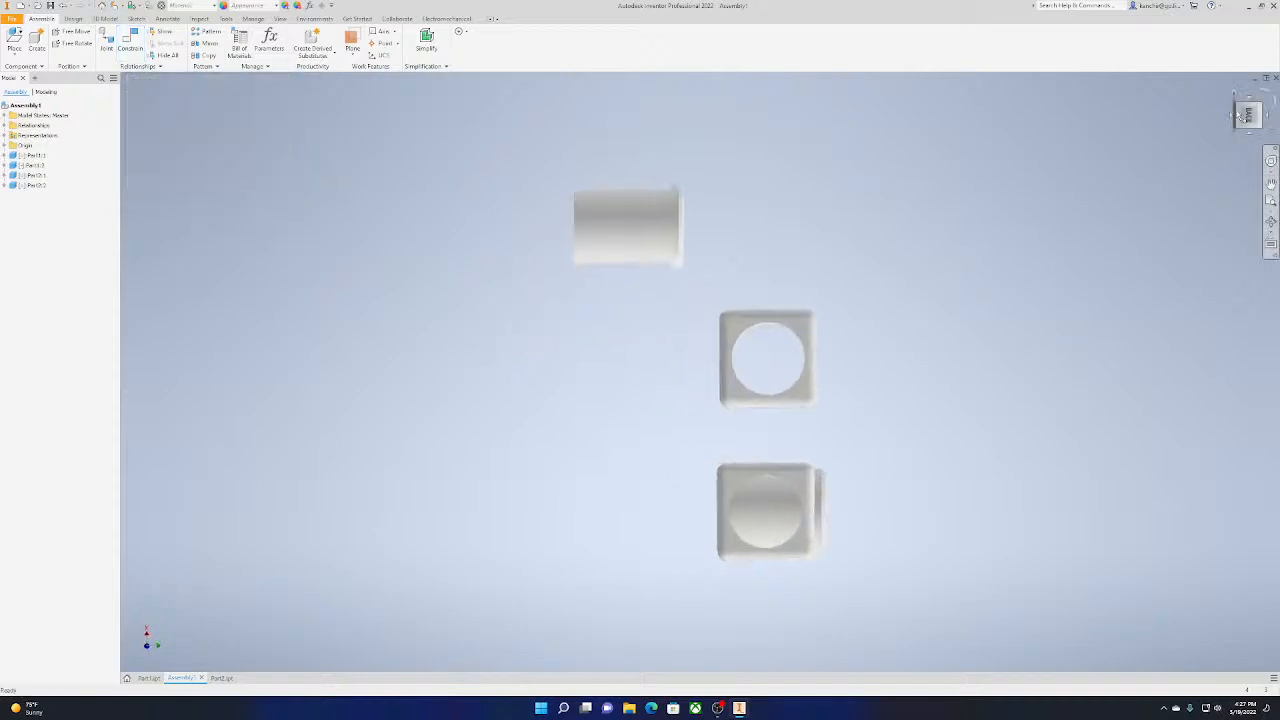
left_click(1258, 92)
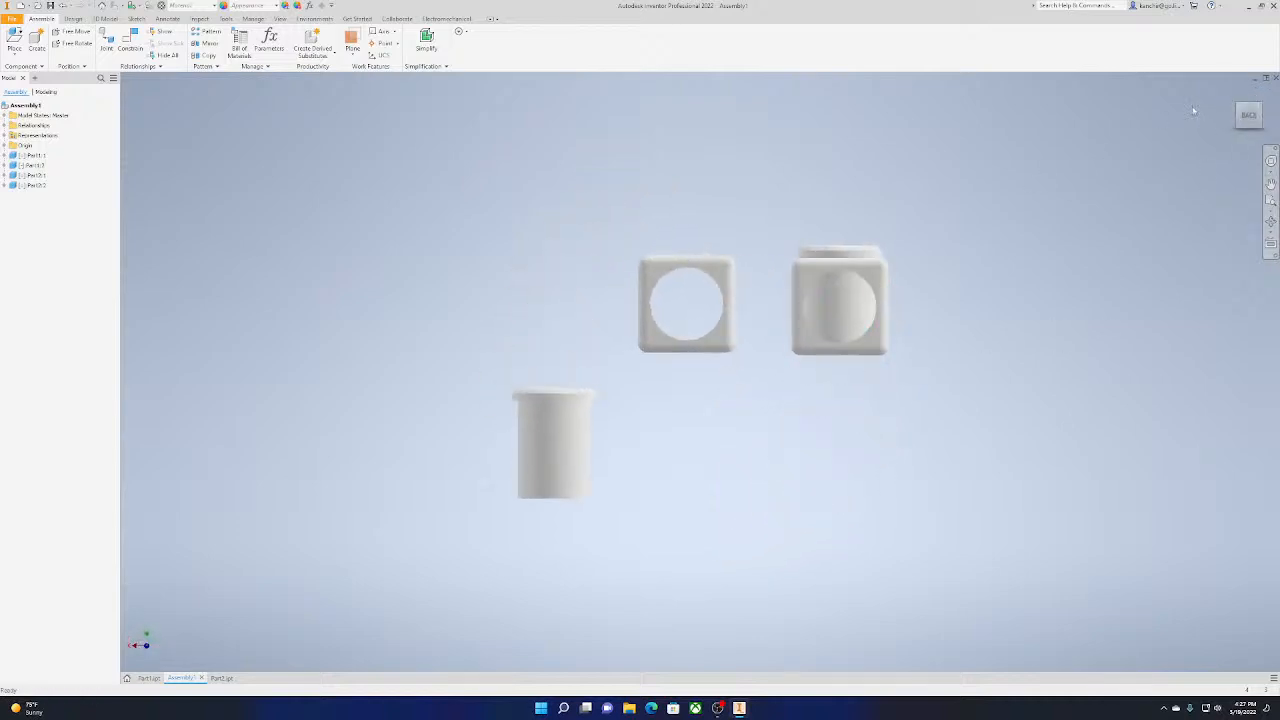
left_click_drag(1248, 114, 1180, 95)
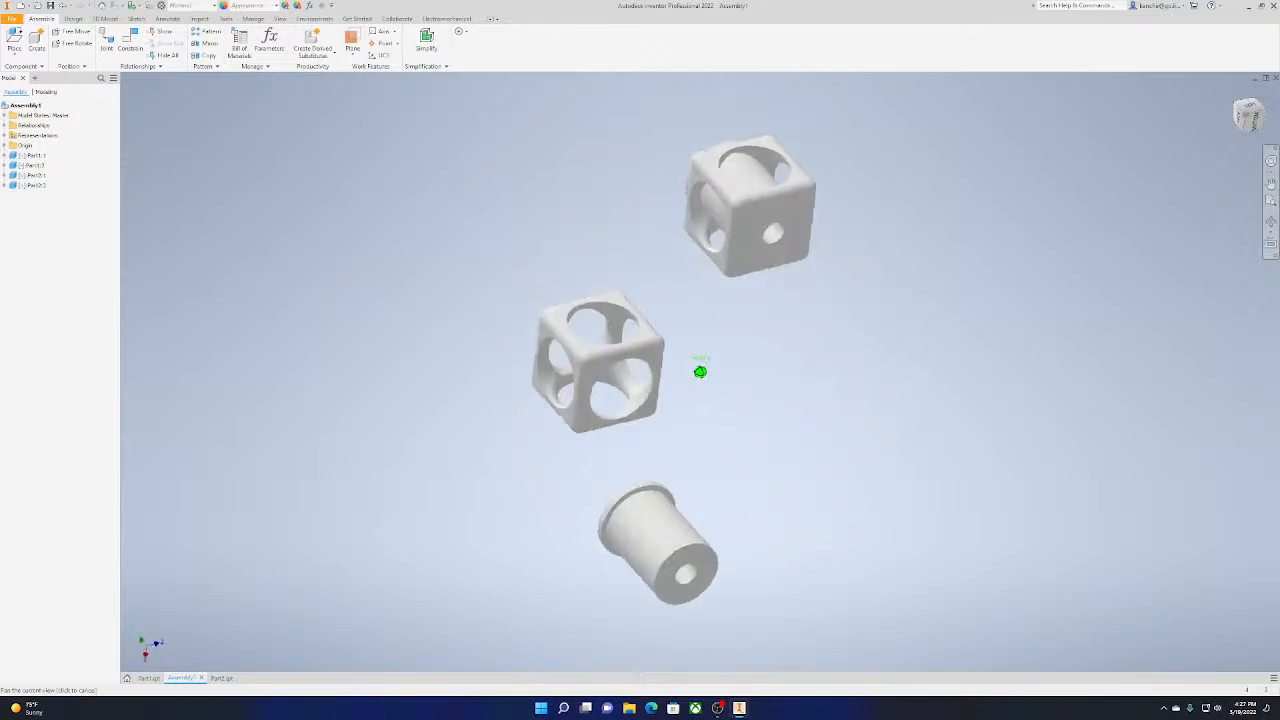
middle_click_drag(700, 371, 824, 466, "shift")
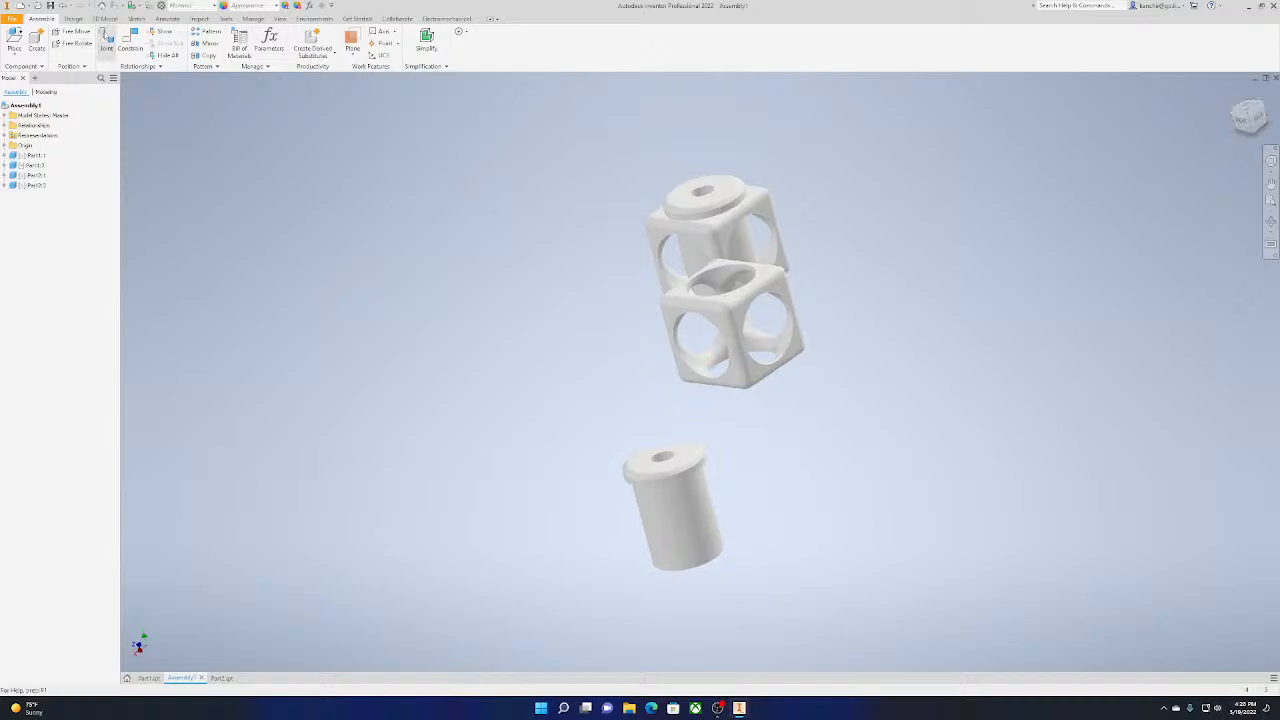
left_click(106, 42)
left_click(254, 214)
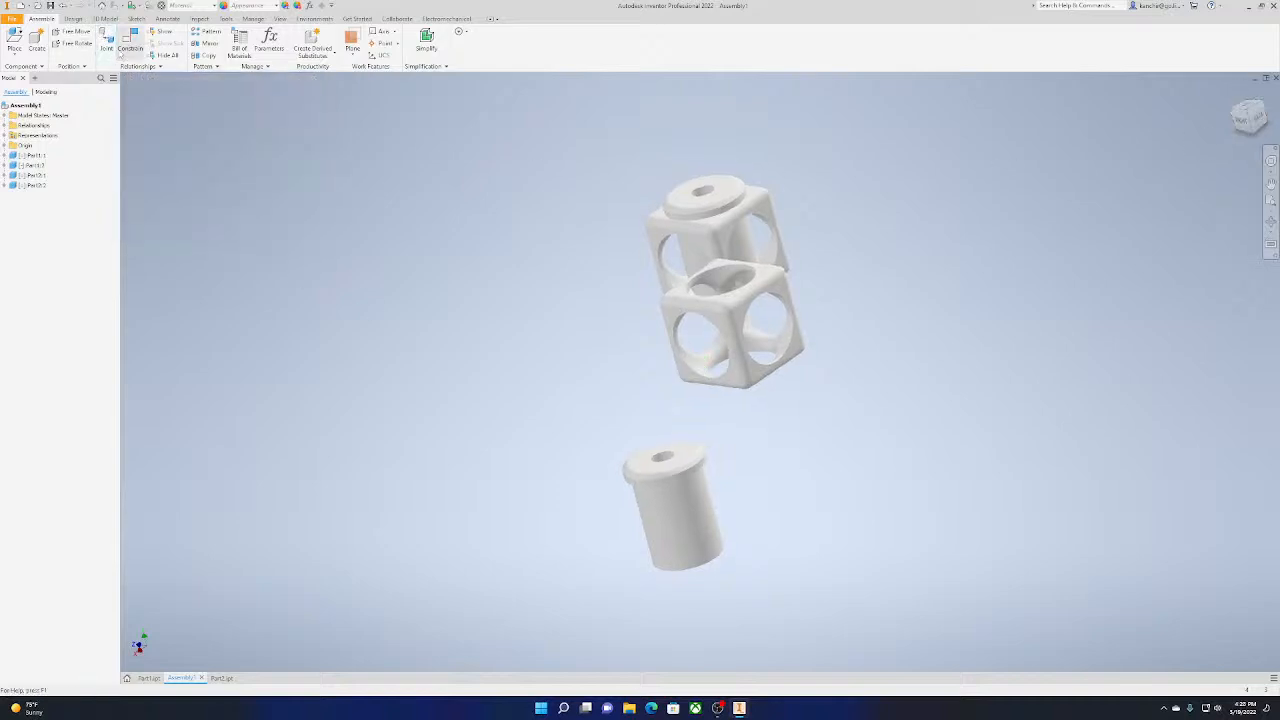
left_click(130, 44)
middle_click_drag(866, 620, 868, 484, "shift")
scroll(714, 414, "down", 5)
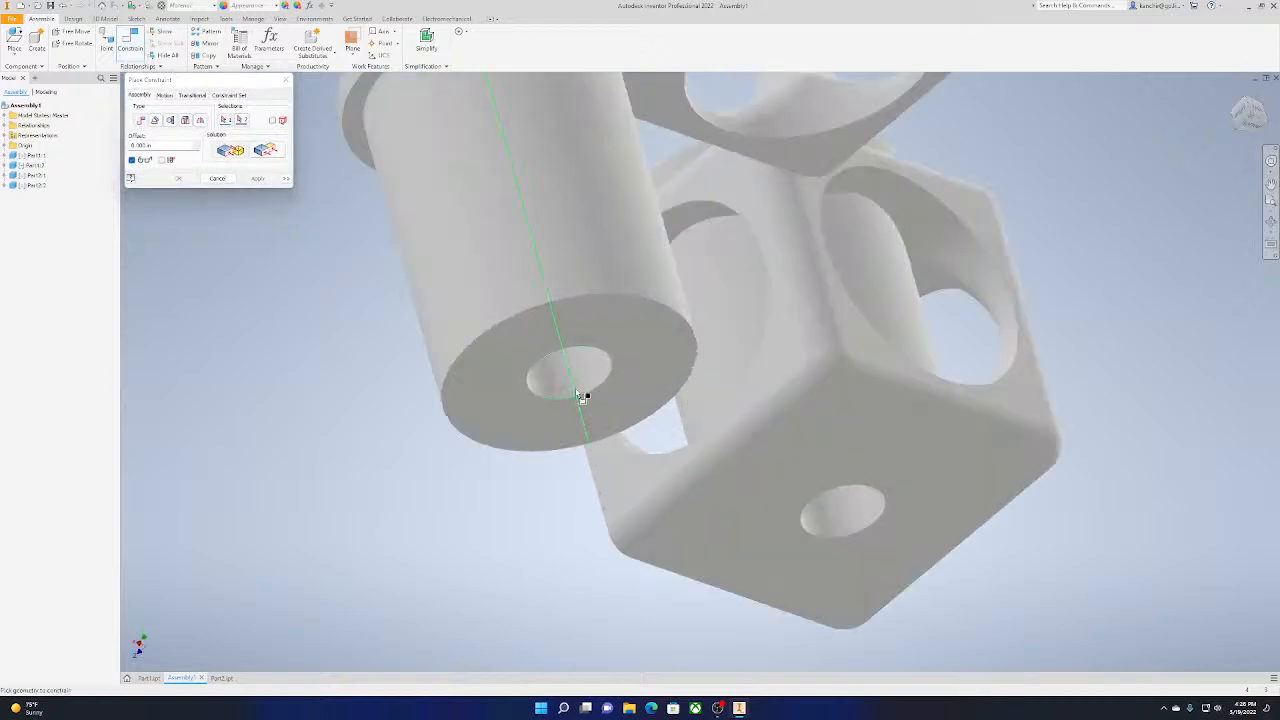
left_click_drag(1248, 114, 1250, 127)
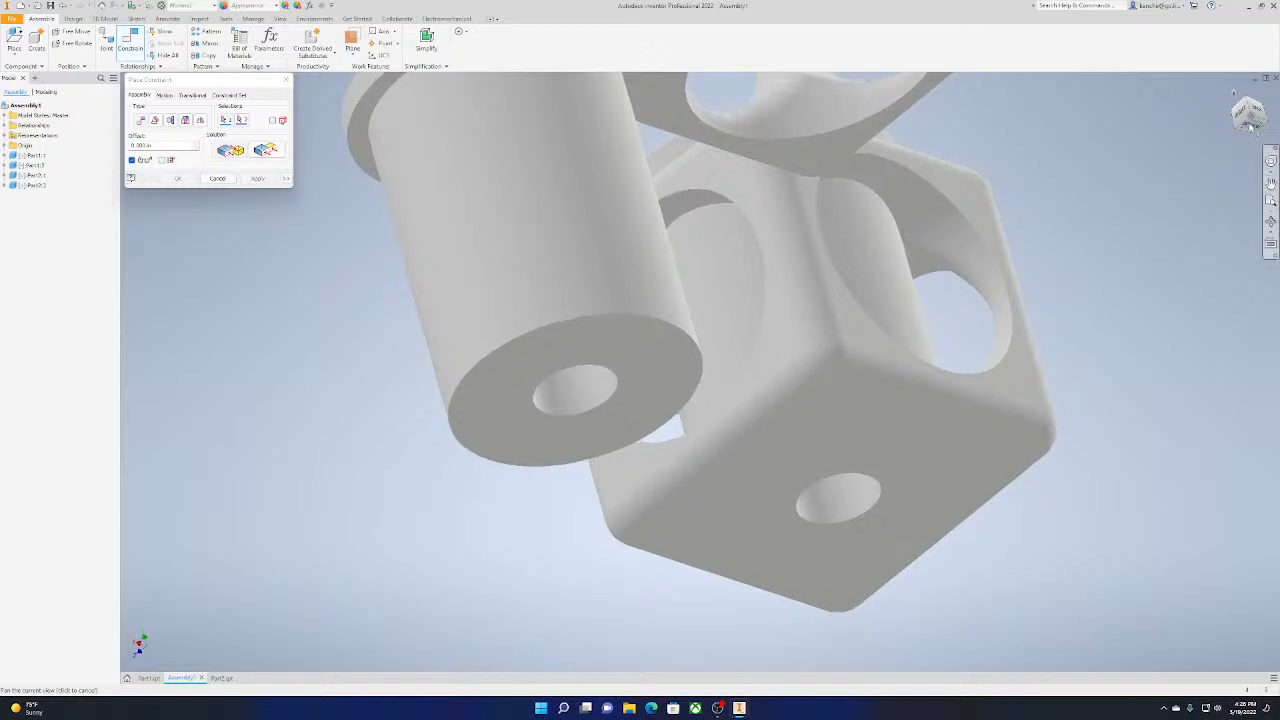
left_click(1250, 127)
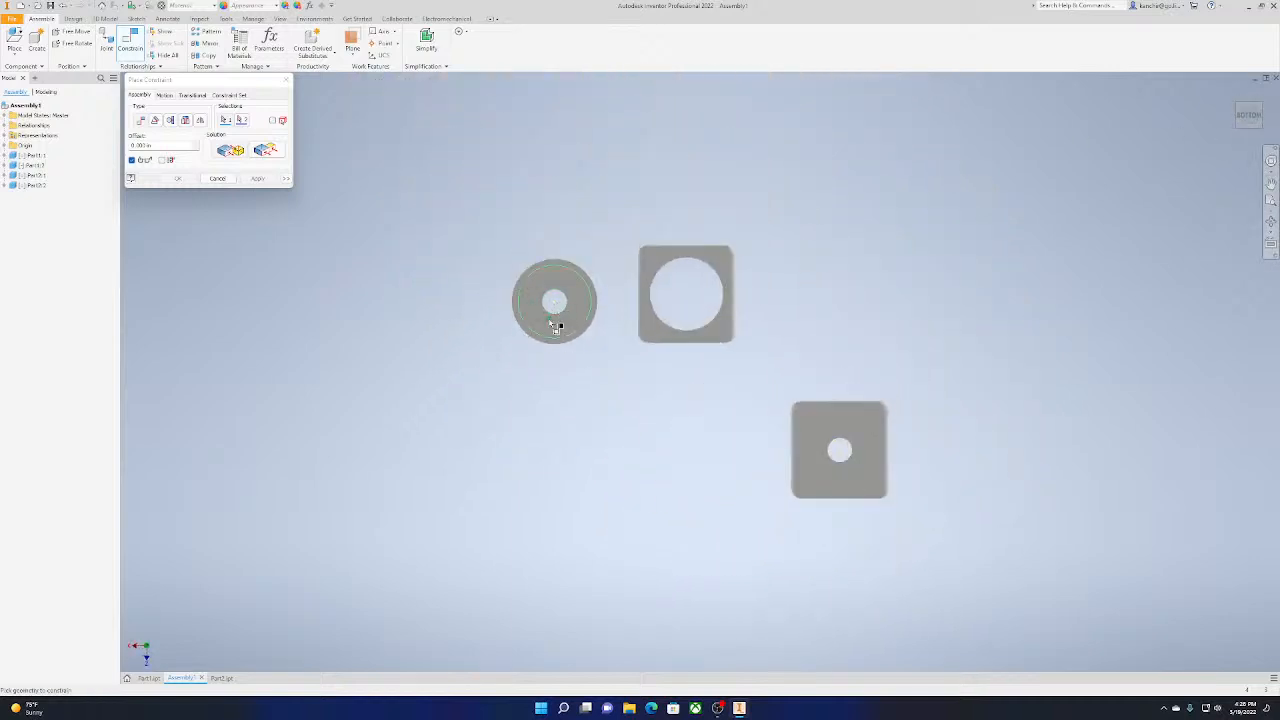
left_click(553, 336)
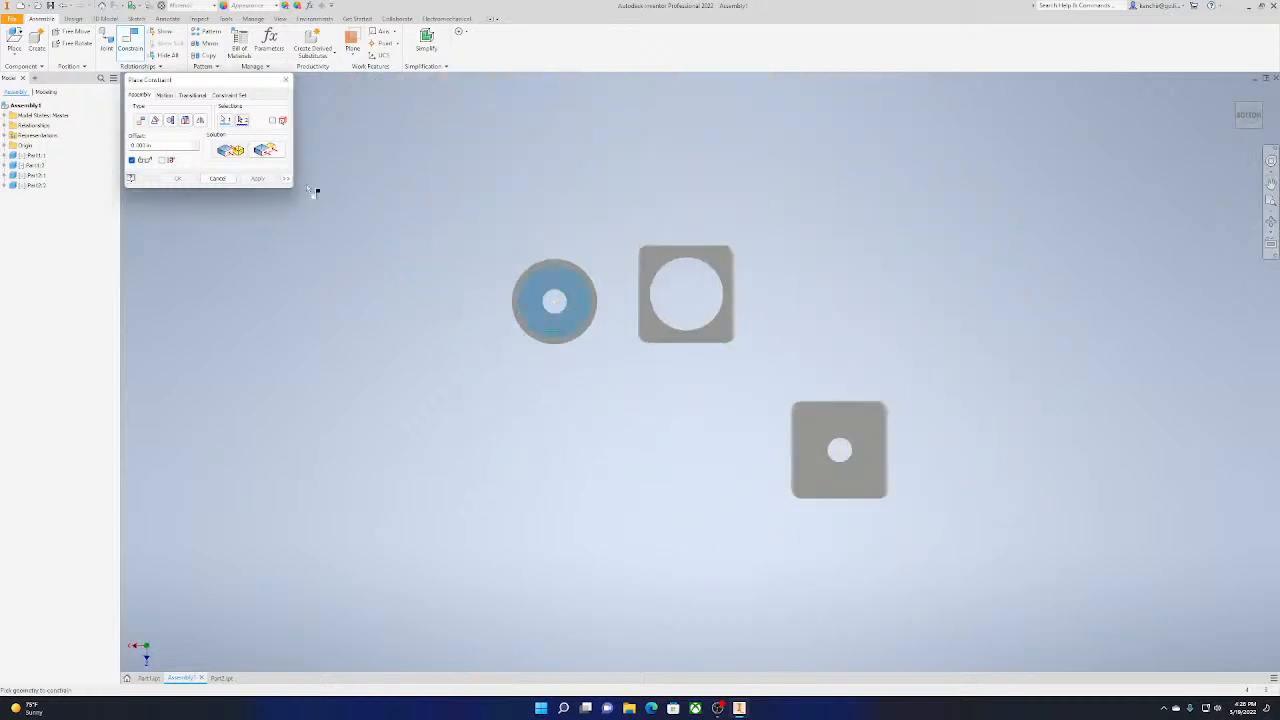
left_click(236, 179)
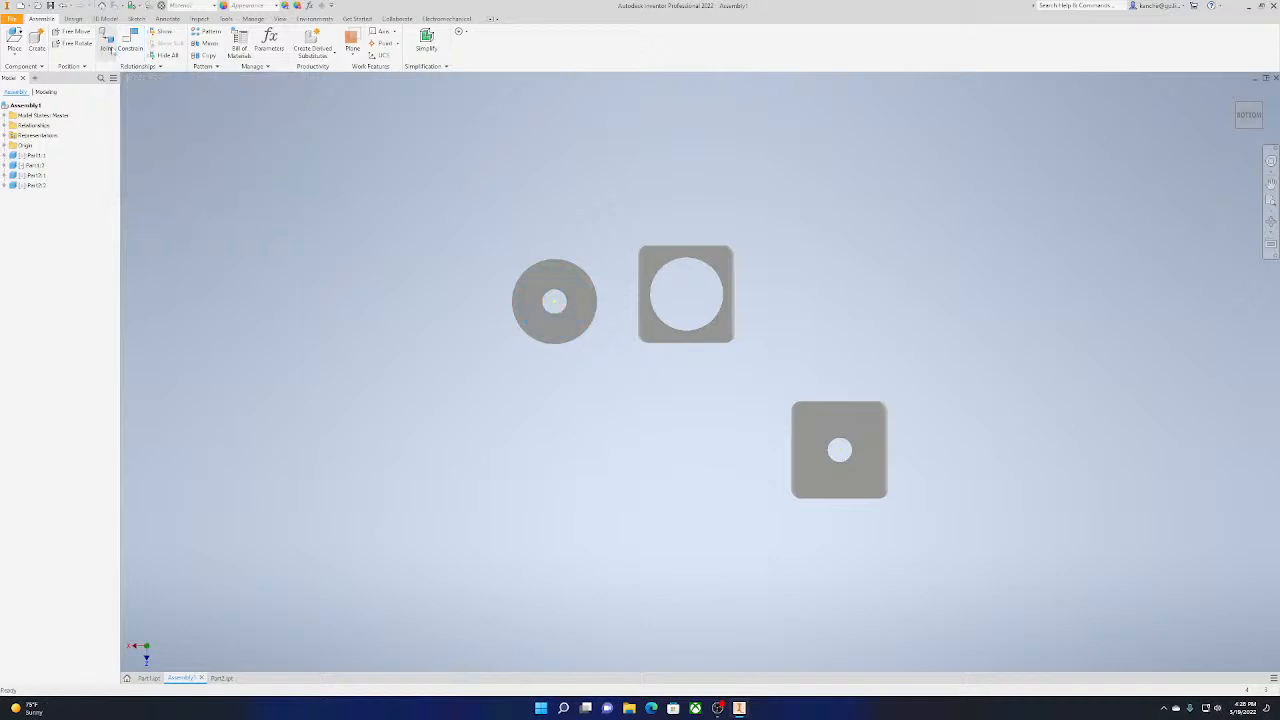
Try to seat the loose pin in the remaining cube with an aligned Insert constraint between its bored end and a side hole
left_click(130, 45)
scroll(550, 300, "down", 2)
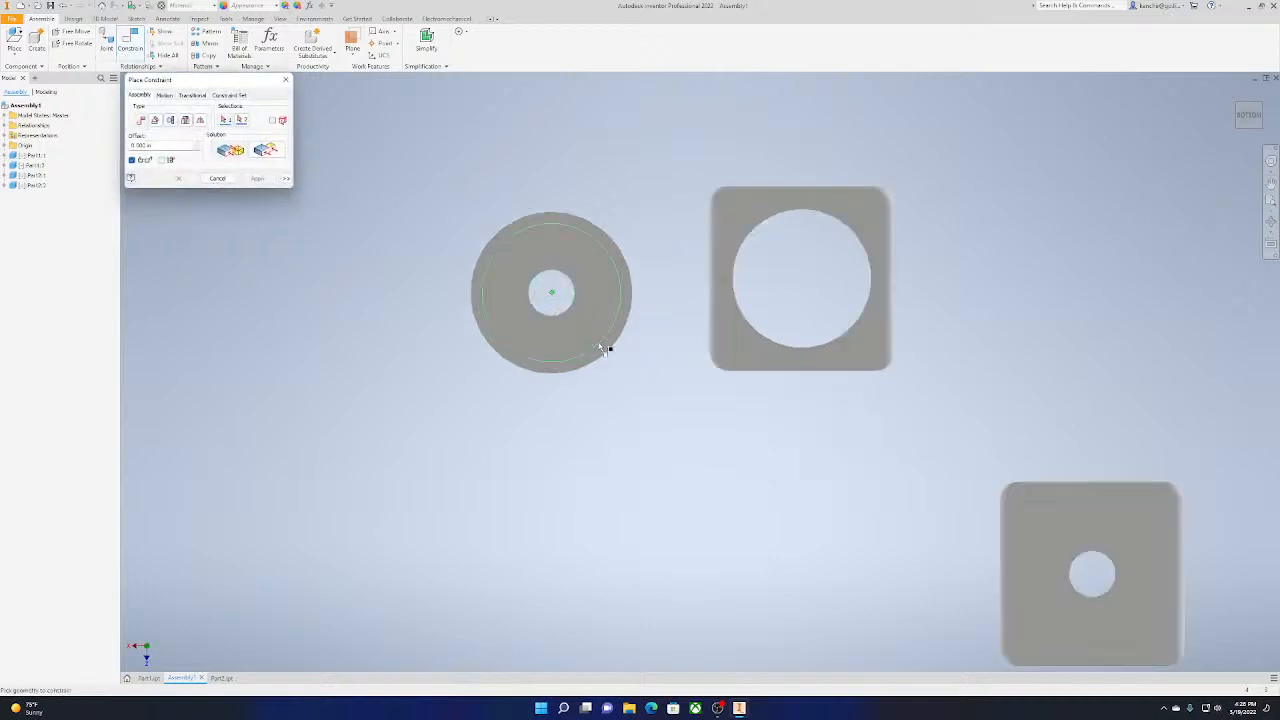
left_click(1237, 96)
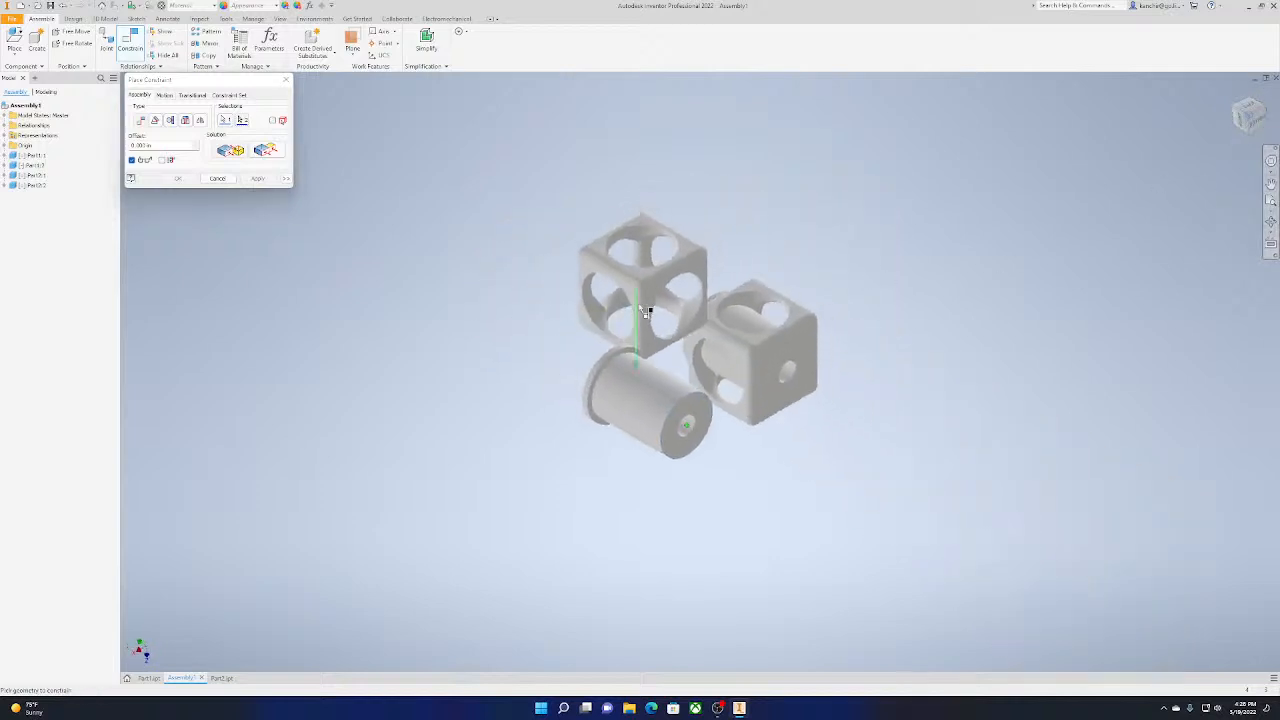
left_click(1243, 122)
left_click(663, 324)
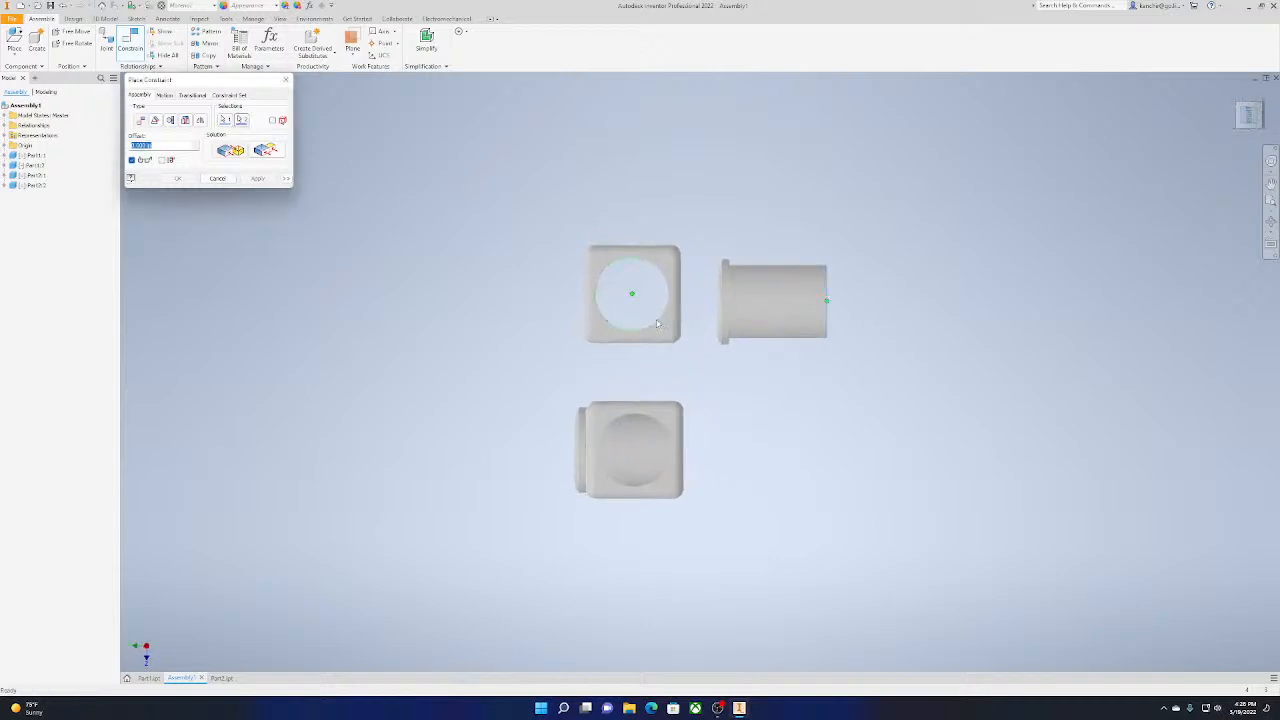
left_click_drag(1250, 113, 1226, 184)
middle_click_drag(603, 372, 573, 301, "shift")
left_click(240, 154)
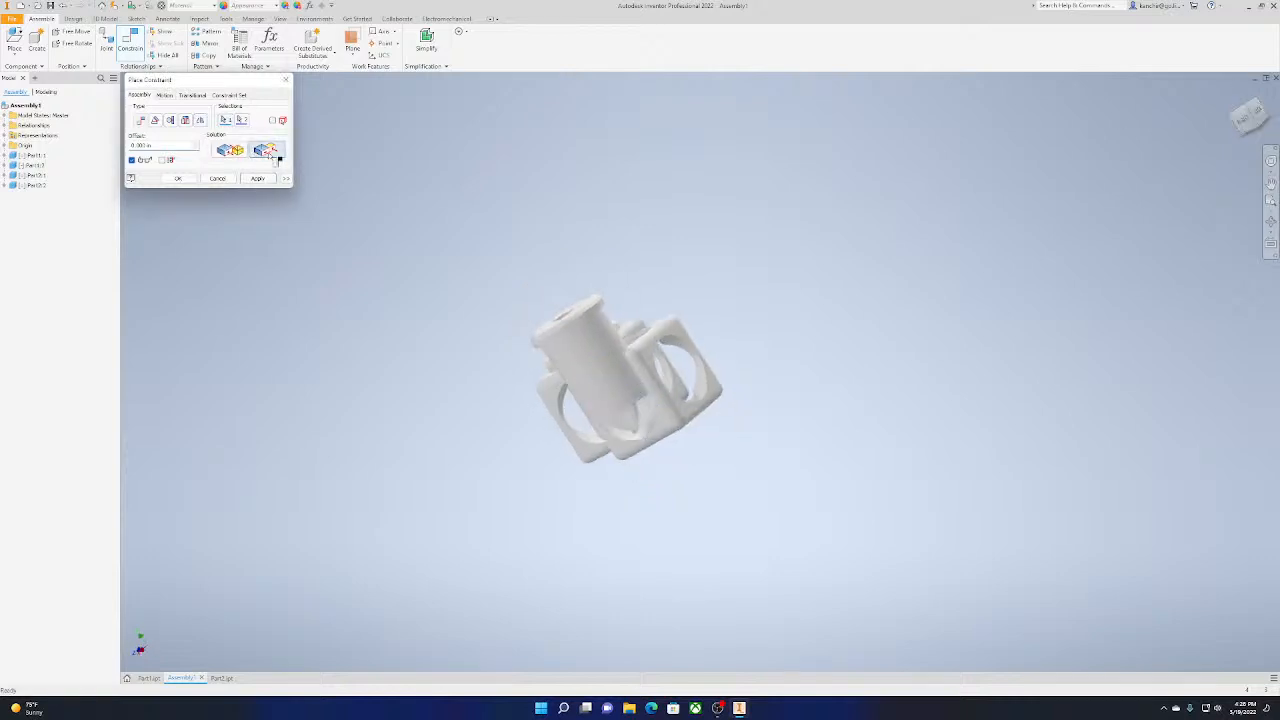
left_click(272, 155)
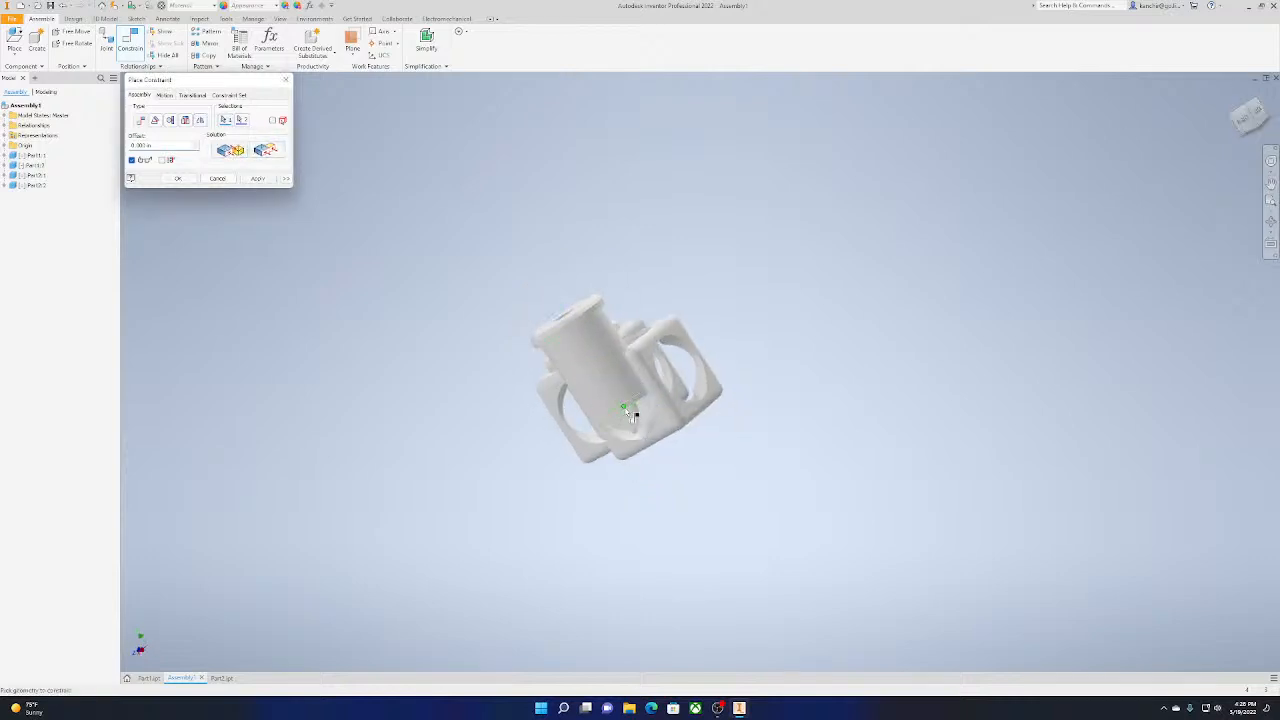
left_click(229, 179)
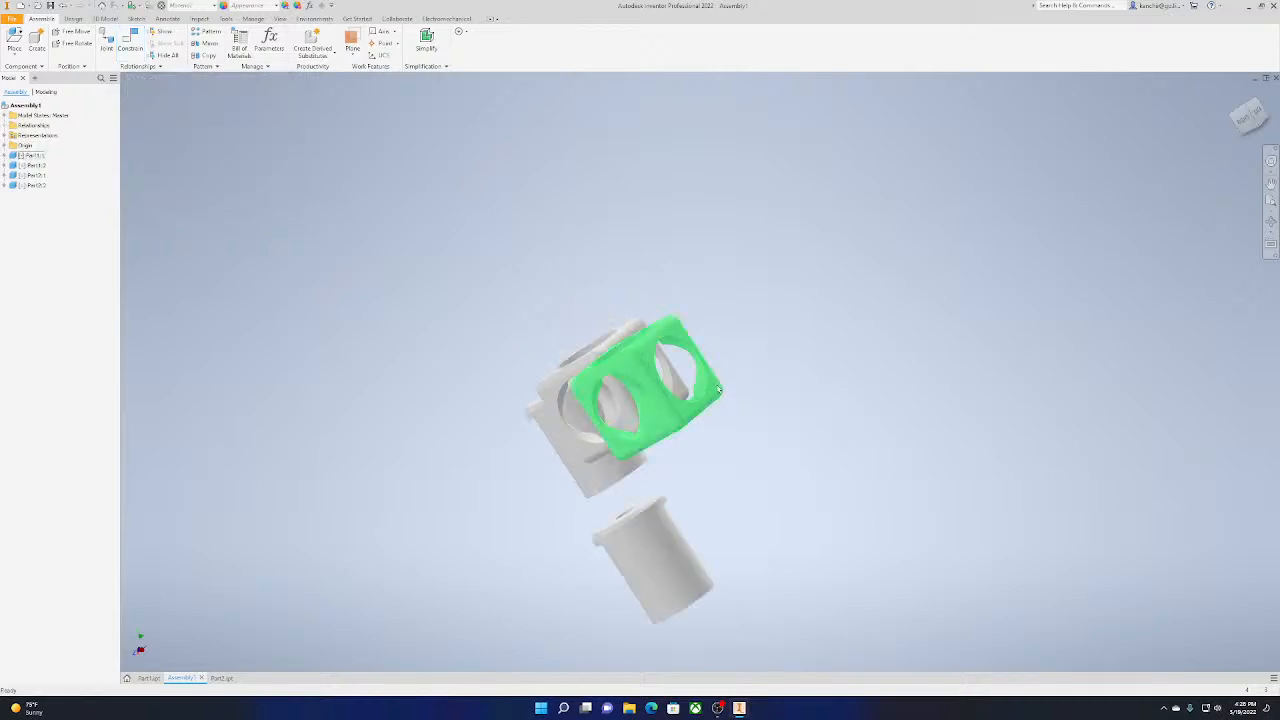
left_click(84, 6)
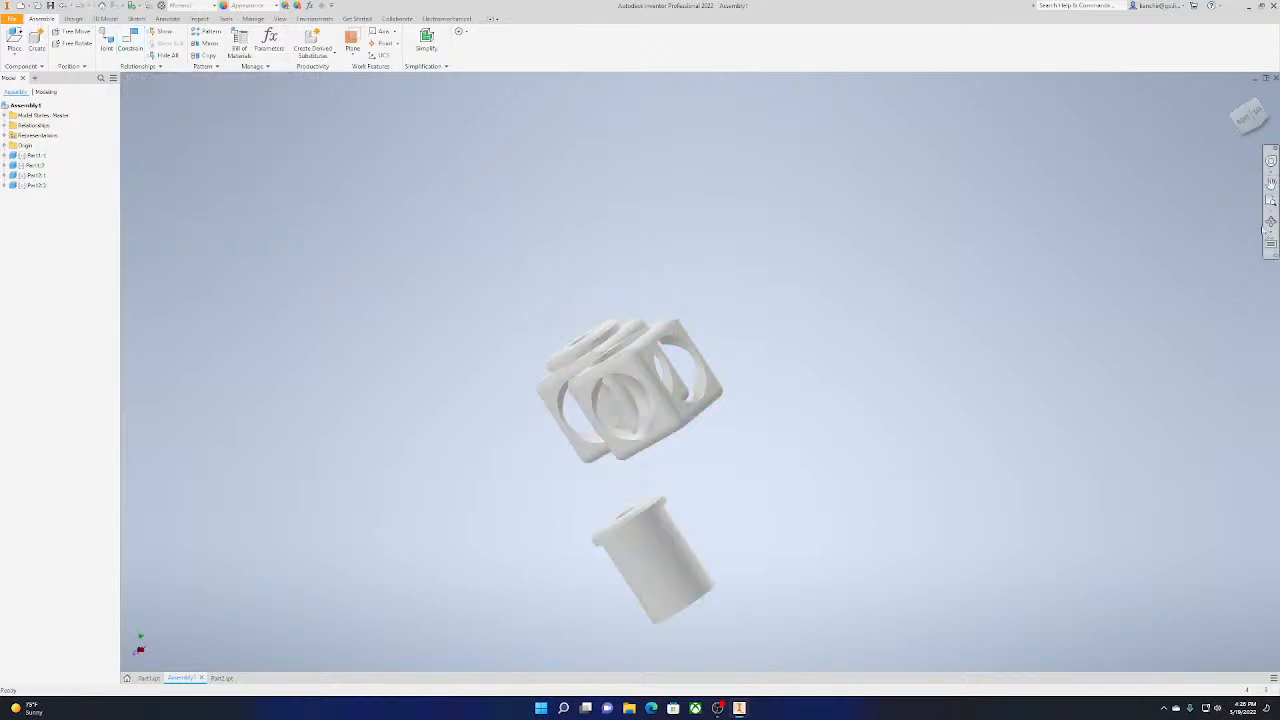
Try to reorient the loose pin with Free Rotate, and undo the last change
left_click_drag(1247, 118, 1270, 102)
left_click(77, 43)
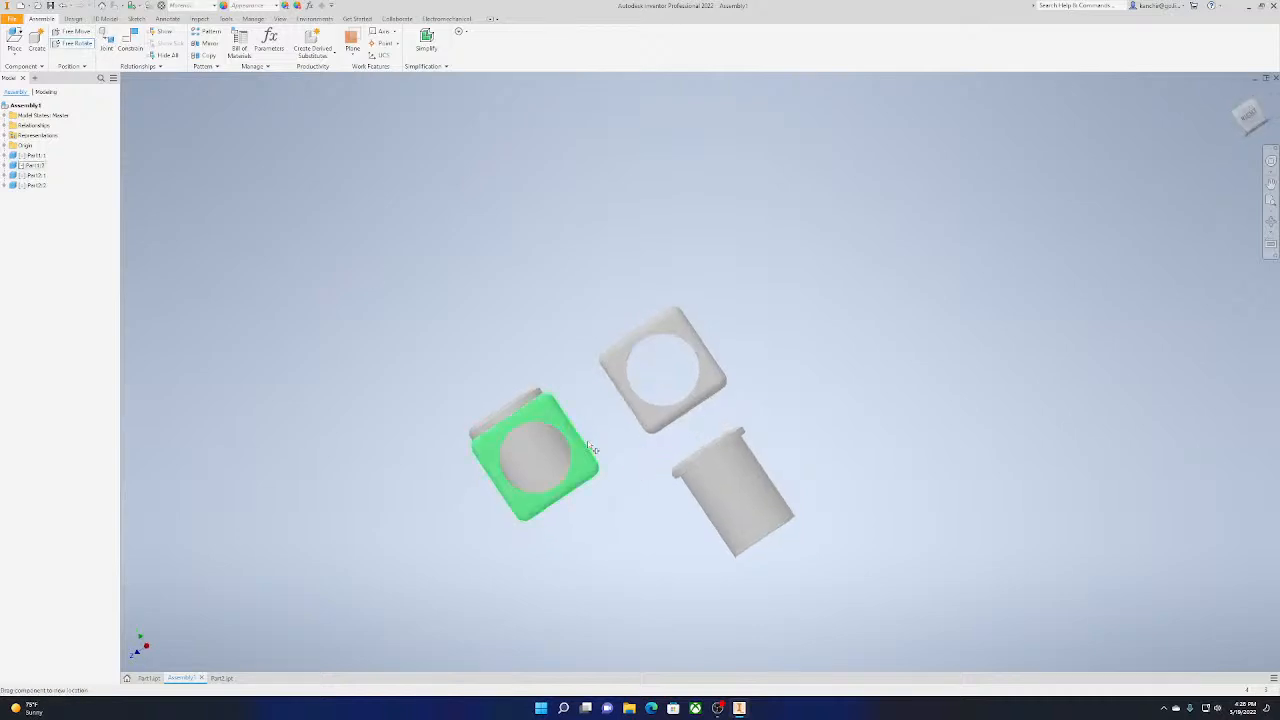
left_click(707, 452)
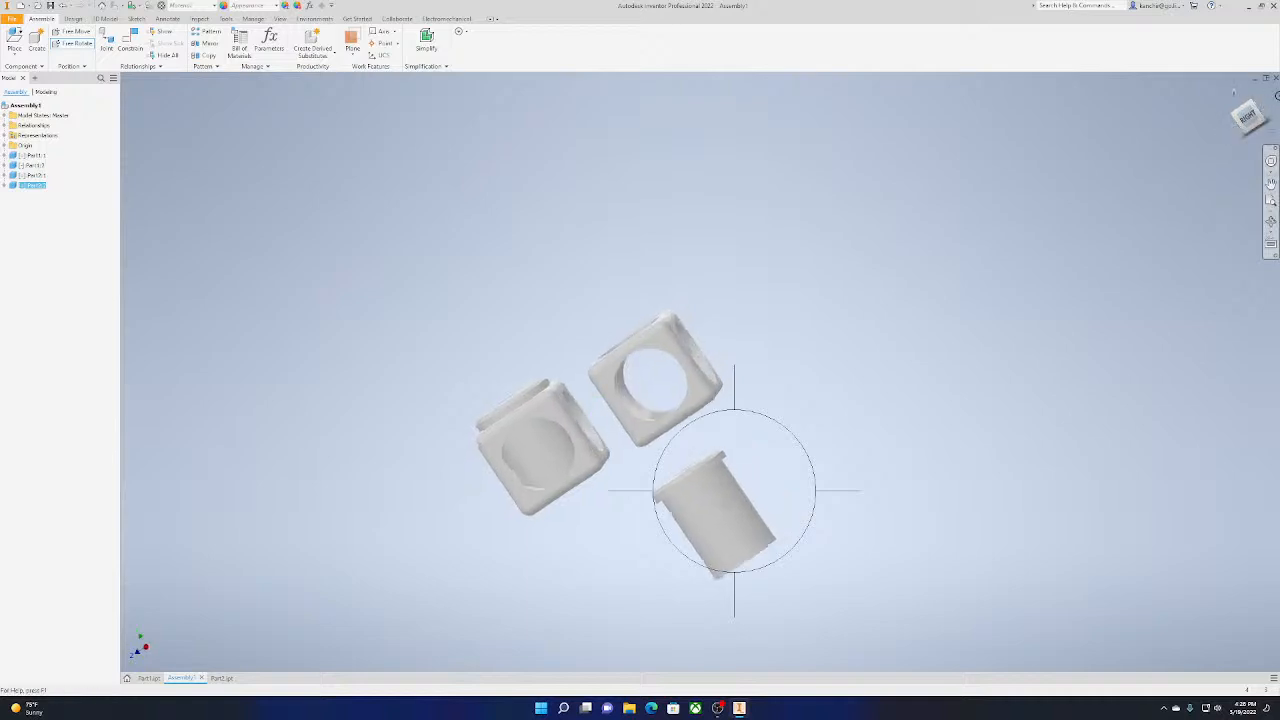
left_click_drag(1262, 116, 1264, 114)
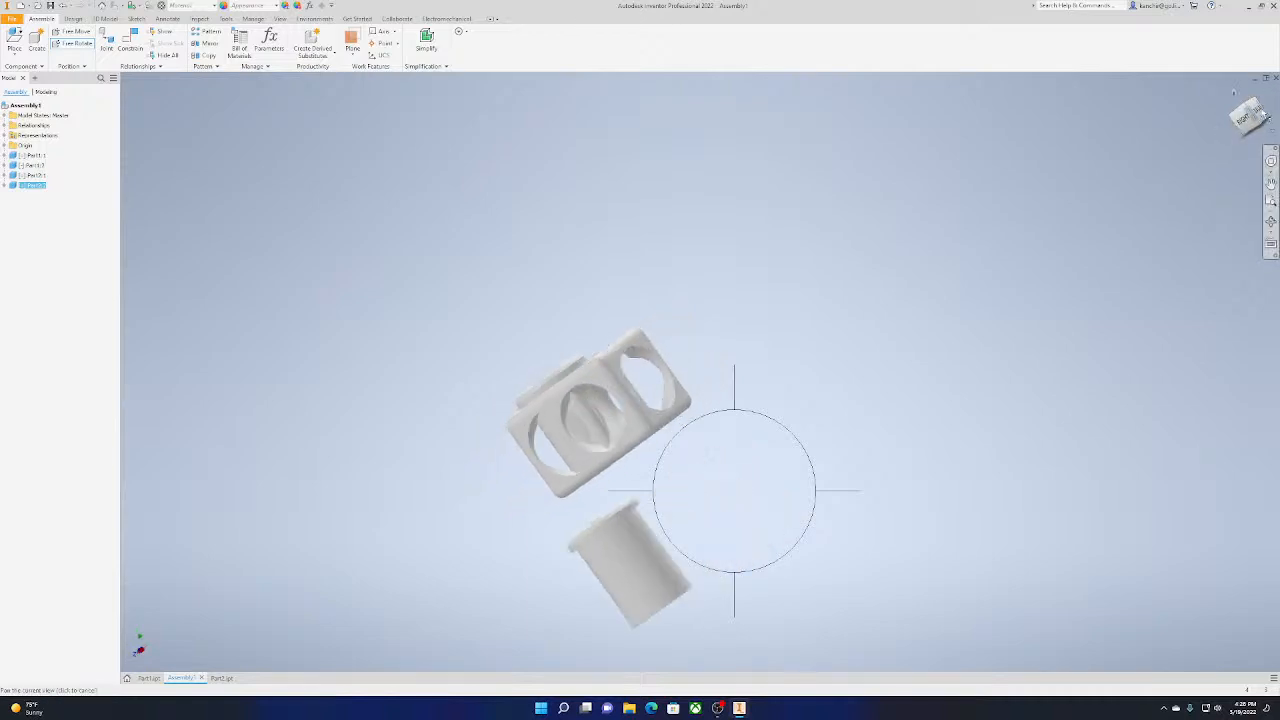
left_click(1245, 117)
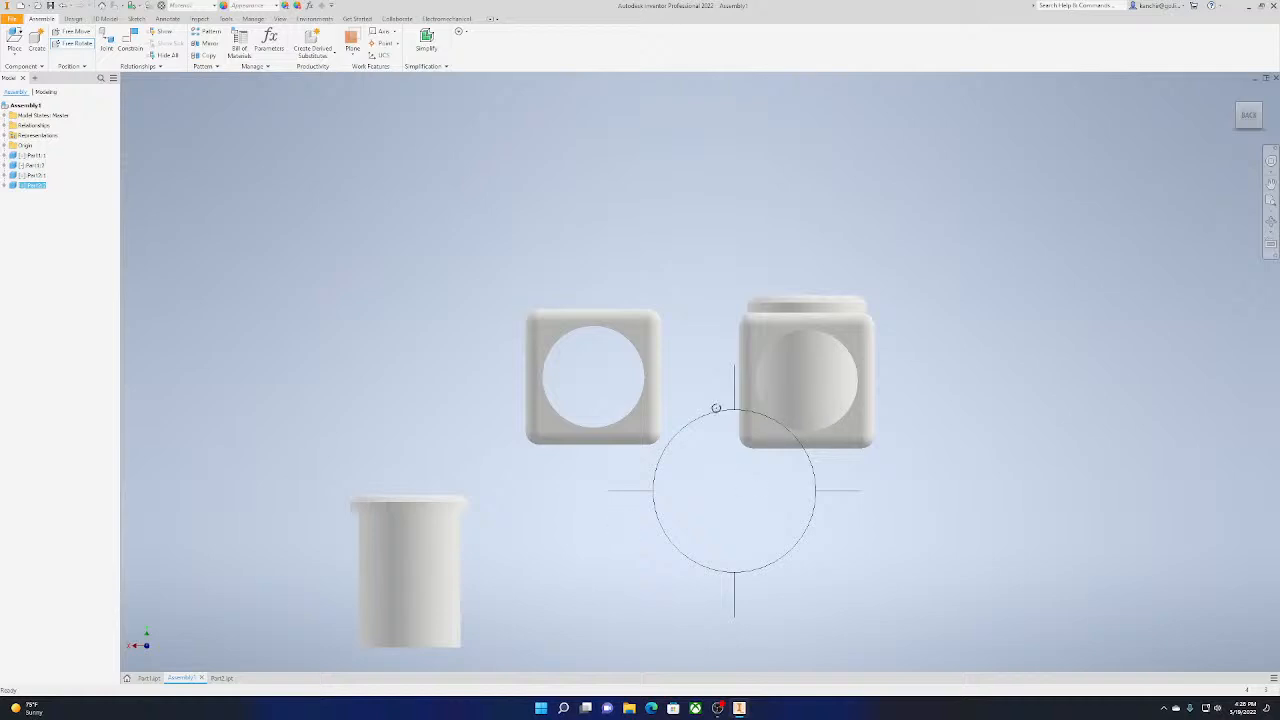
left_click_drag(734, 395, 668, 360)
key("ctrl+z")
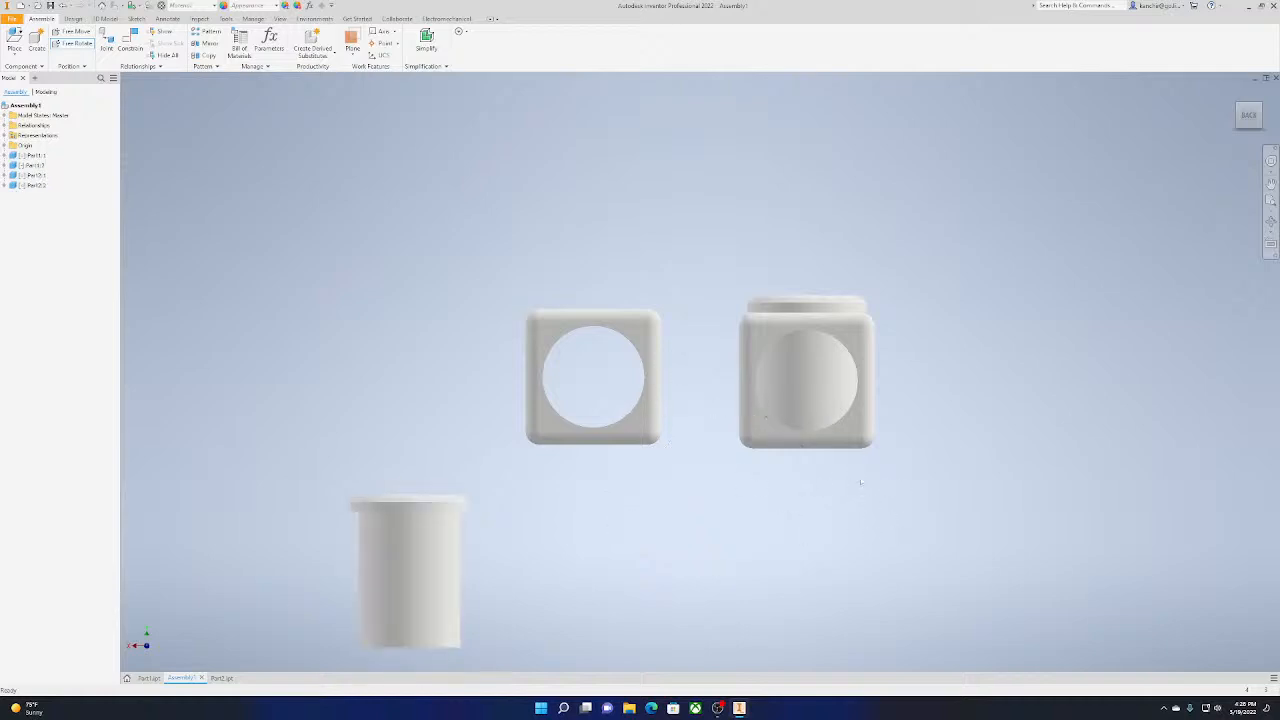
Free Rotate the loose pin a quarter turn so it lies horizontally with its head facing away from the cubes
left_click(78, 44)
left_click(422, 578)
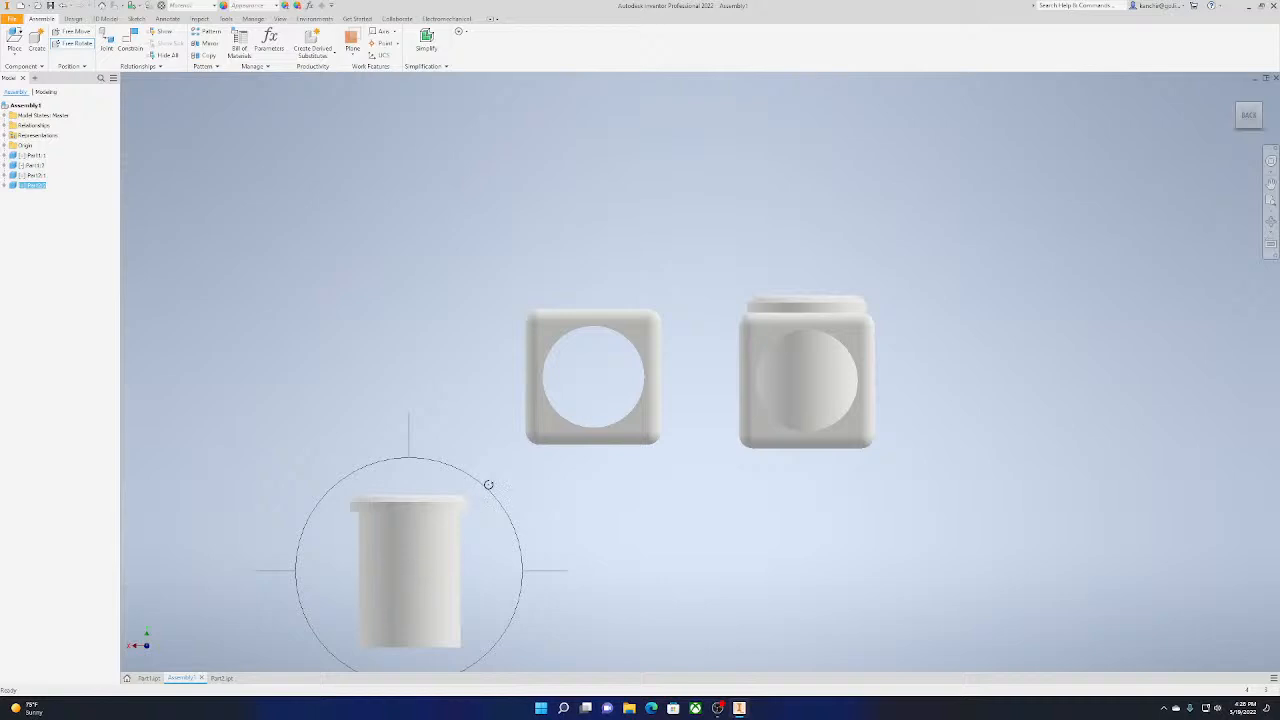
left_click_drag(488, 485, 276, 454)
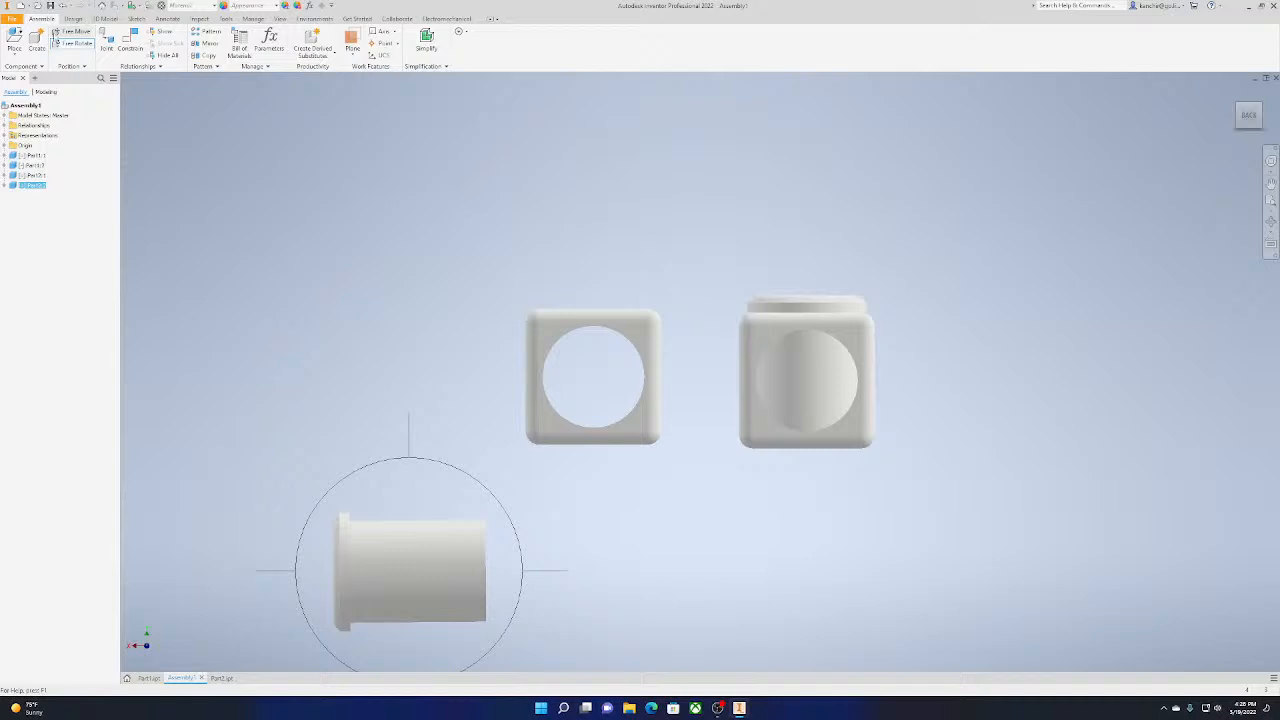
left_click(55, 37)
Free Move the loose pin in line with the empty cube's side hole and slide it inside up to its head
left_click(1240, 119)
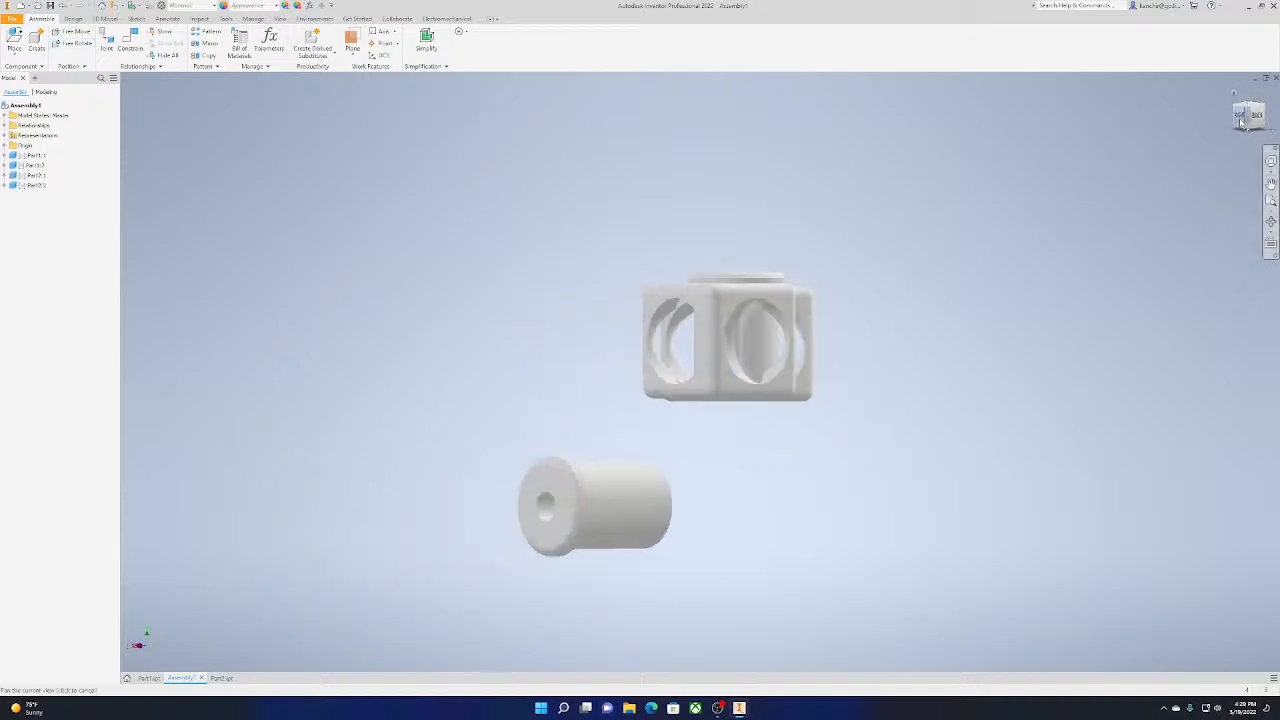
left_click(75, 31)
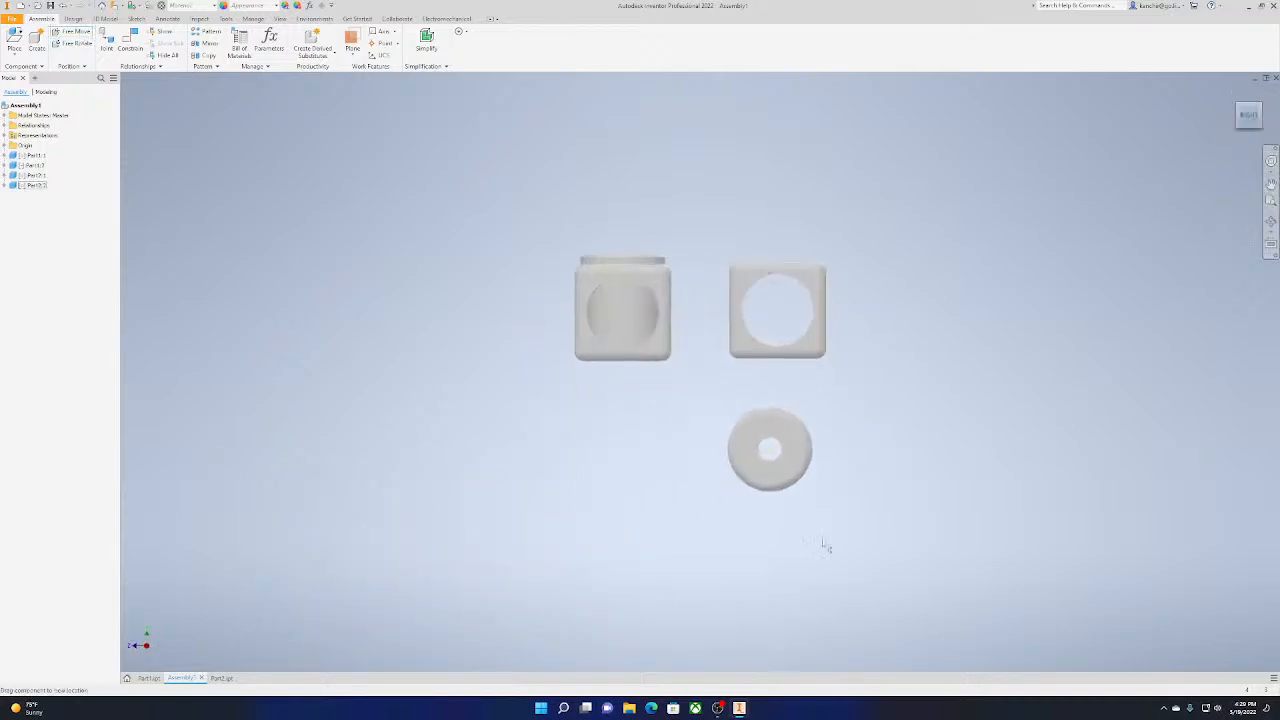
left_click_drag(789, 462, 795, 325)
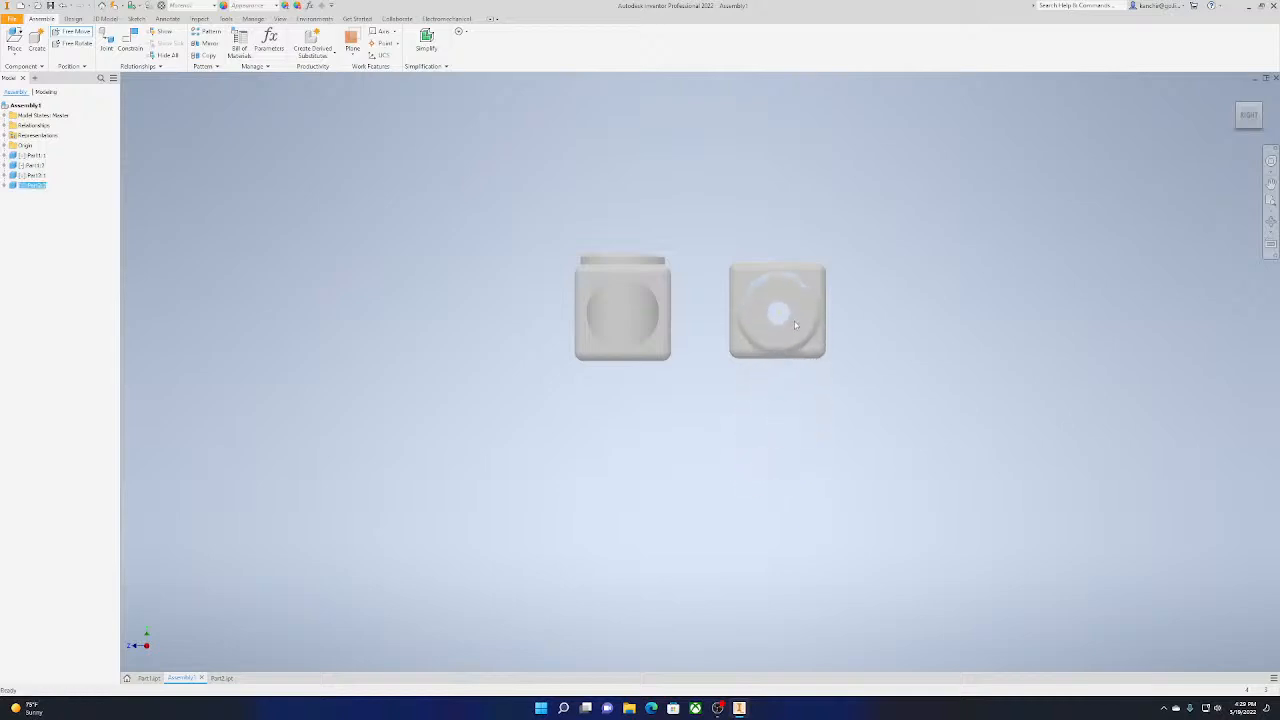
left_click(1247, 128)
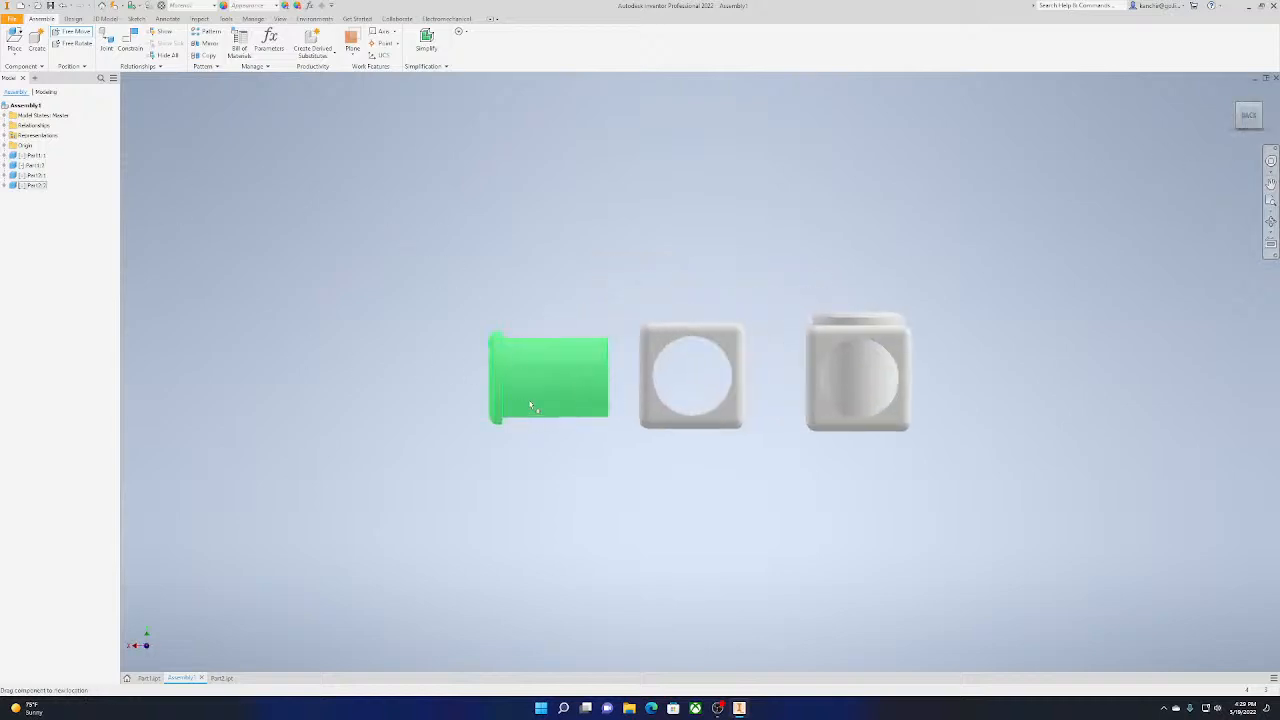
left_click_drag(531, 406, 666, 404)
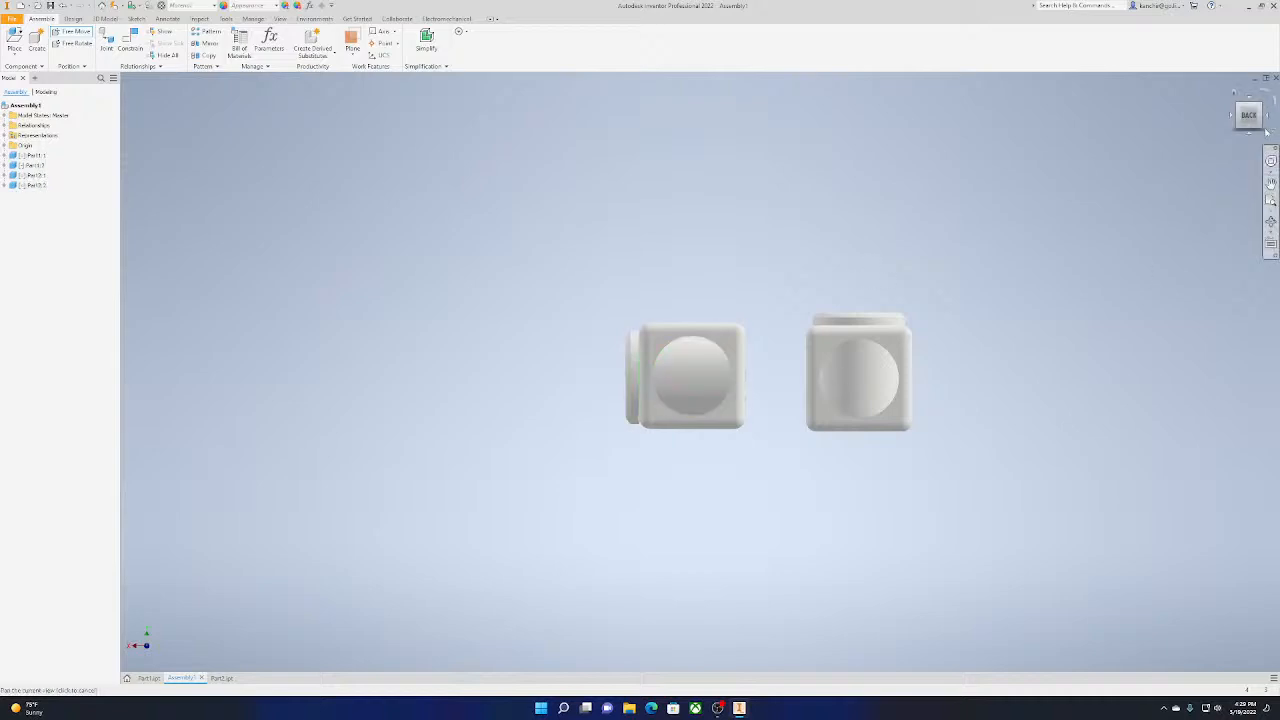
Nudge the pin so its bored end sits flush with the cube's face, and check both cube-and-pin pairs
mouse_move(1254, 113)
left_mouse_down()
mouse_move(1236, 134)
mouse_move(1262, 122)
mouse_move(1246, 114)
left_mouse_up()
scroll(730, 374, "up", 3)
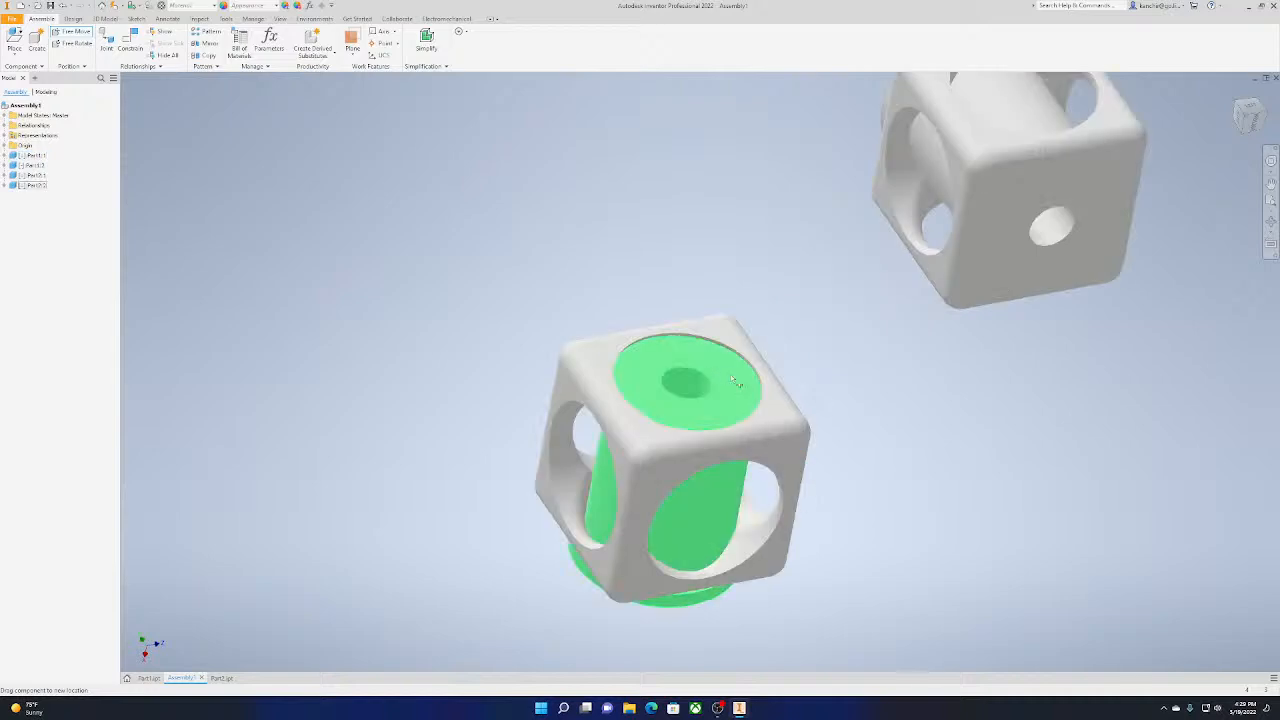
left_click(741, 381)
left_click_drag(741, 381, 743, 380)
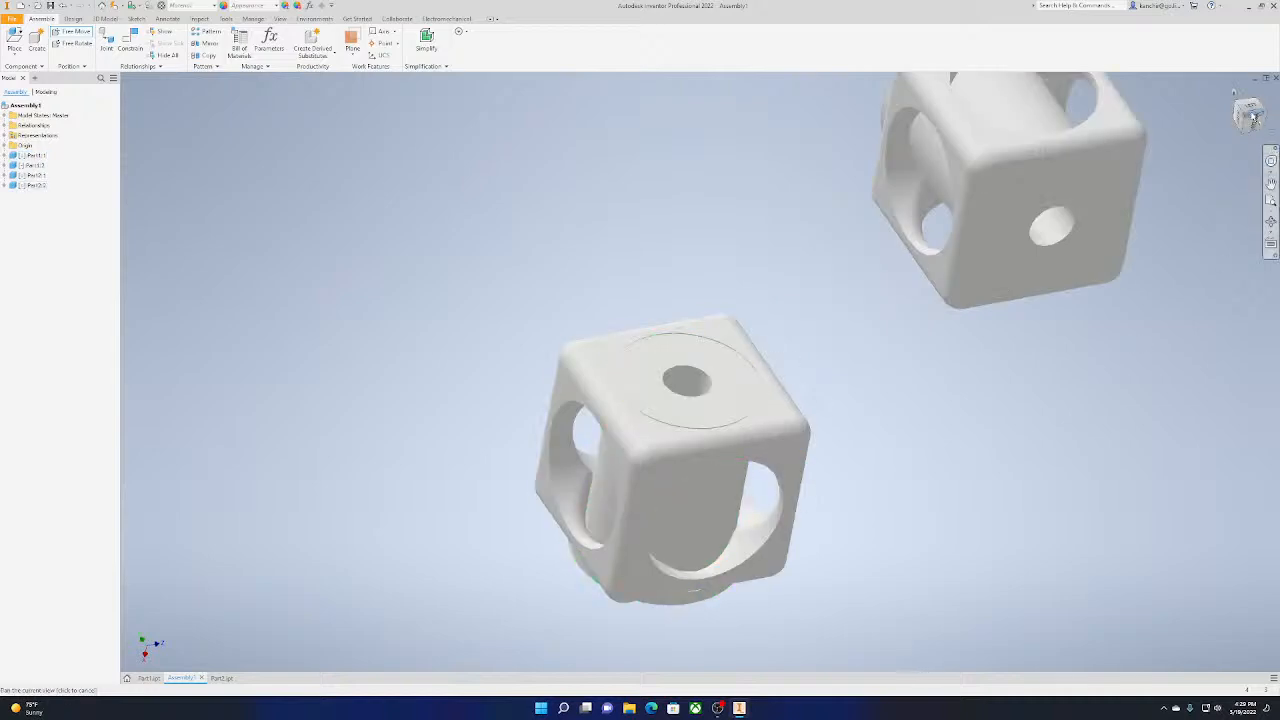
left_click_drag(1250, 114, 1256, 115)
middle_click_drag(835, 315, 845, 265, "shift")
left_click(1250, 118)
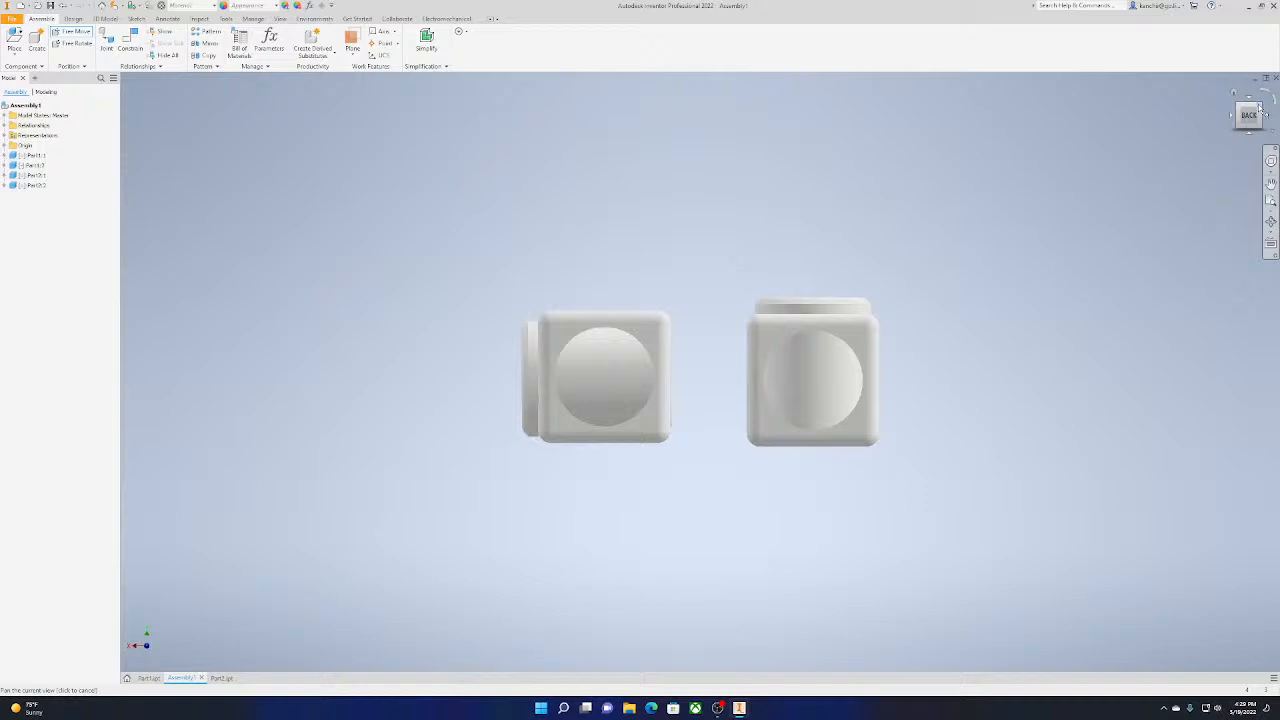
left_click(1260, 105)
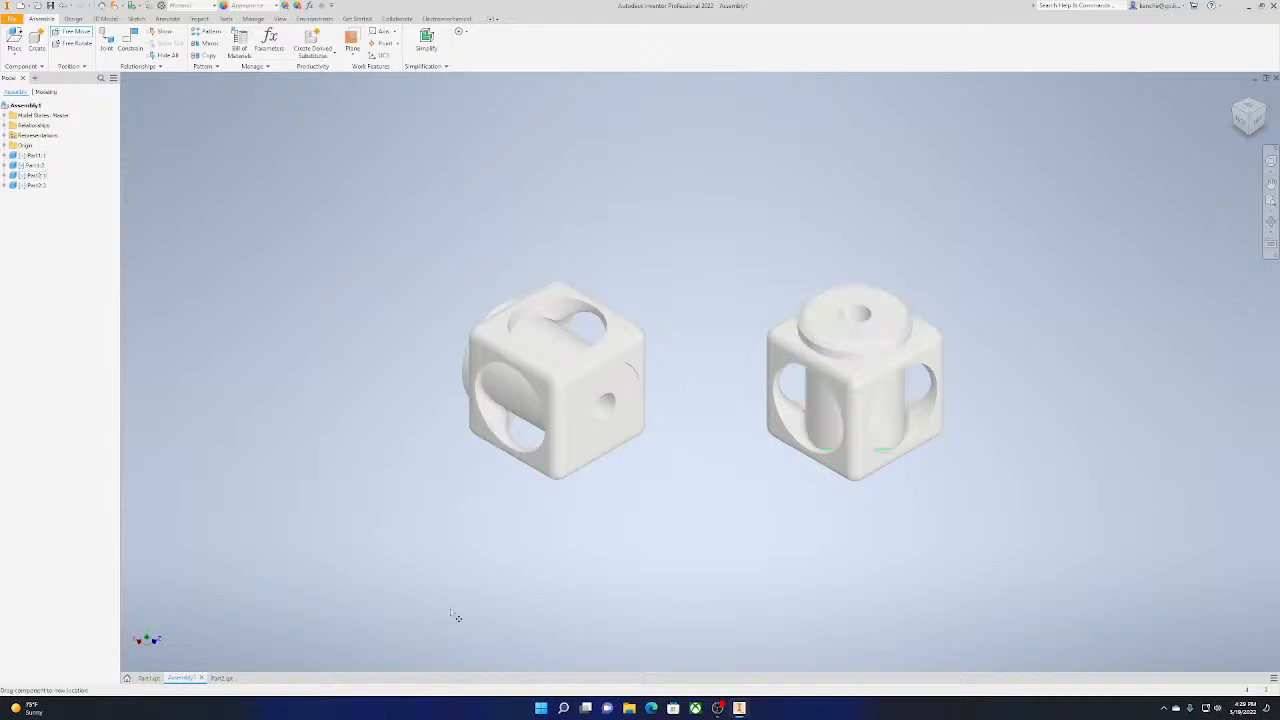
Create a new part from the Standard.ipt template and start a sketch on the horizontal origin plane
key("ctrl+n")
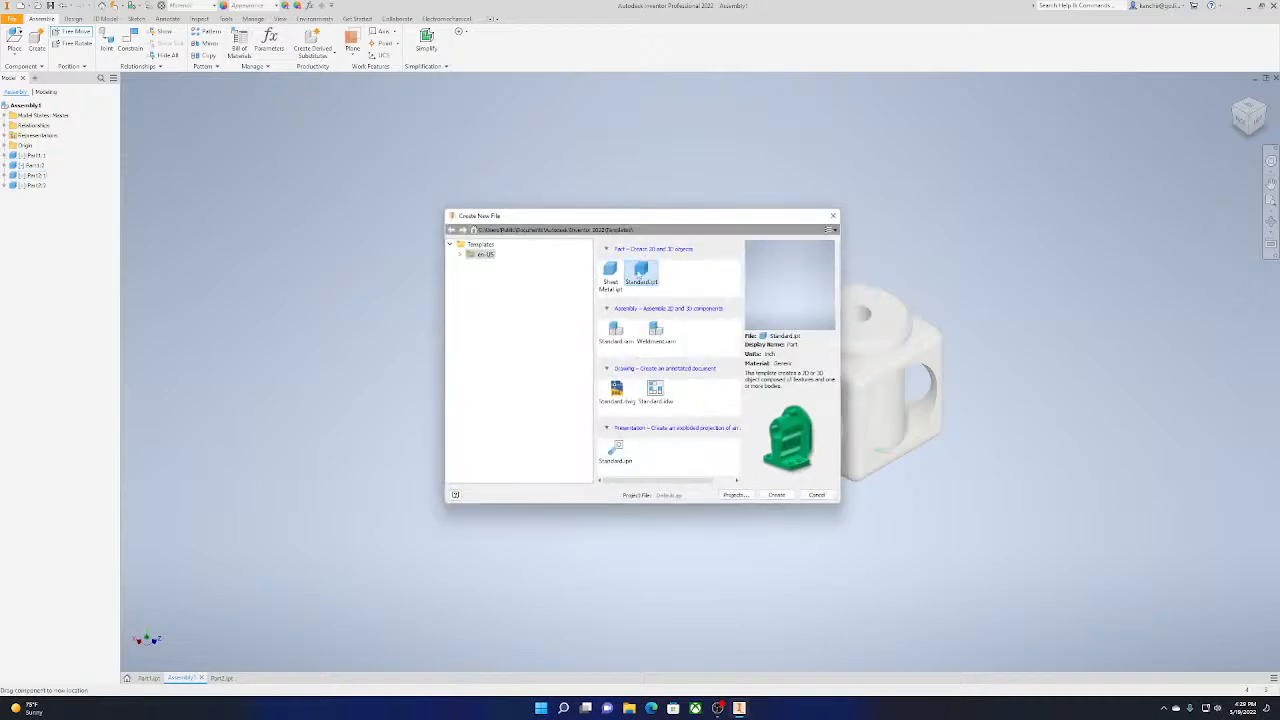
double_click(639, 274)
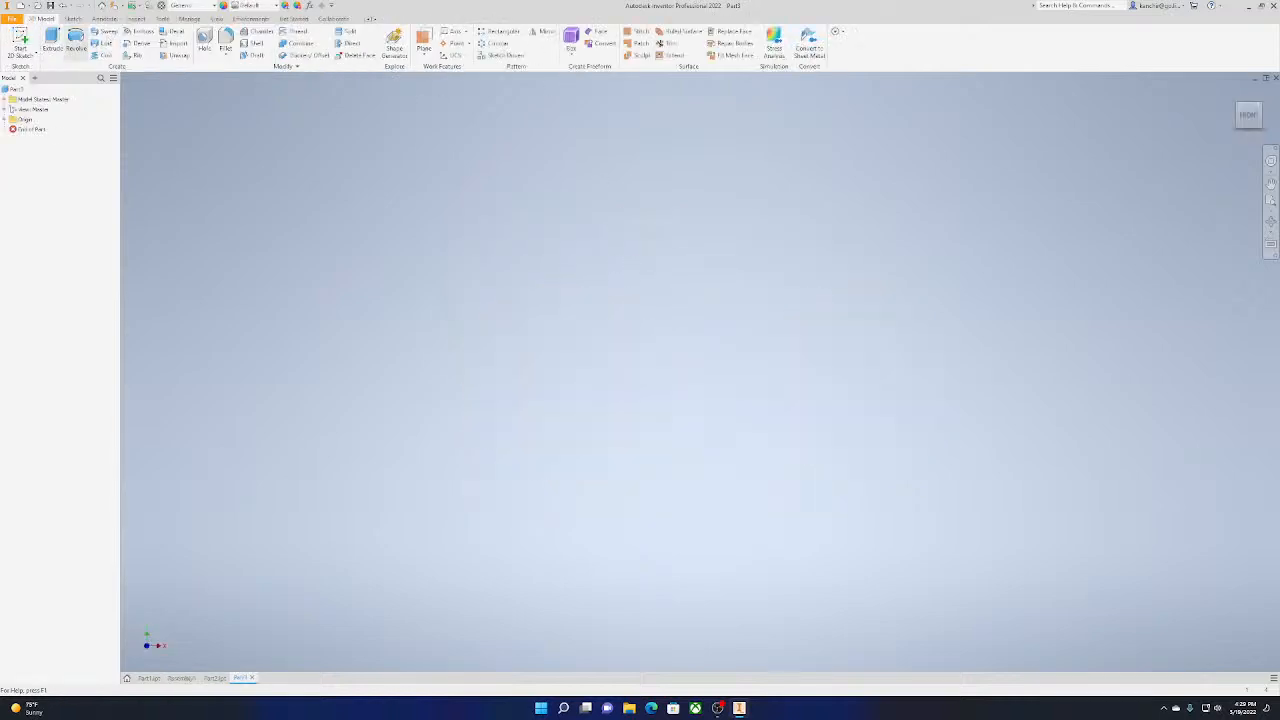
left_click(20, 45)
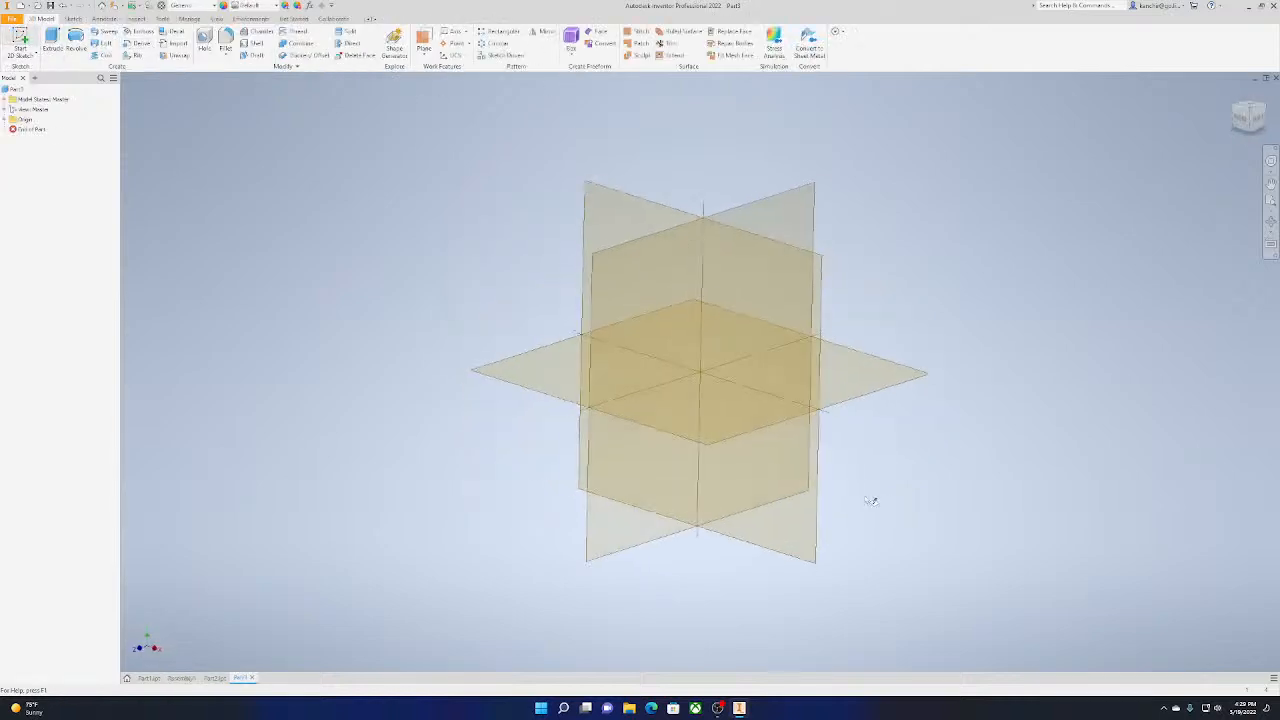
left_click(700, 436)
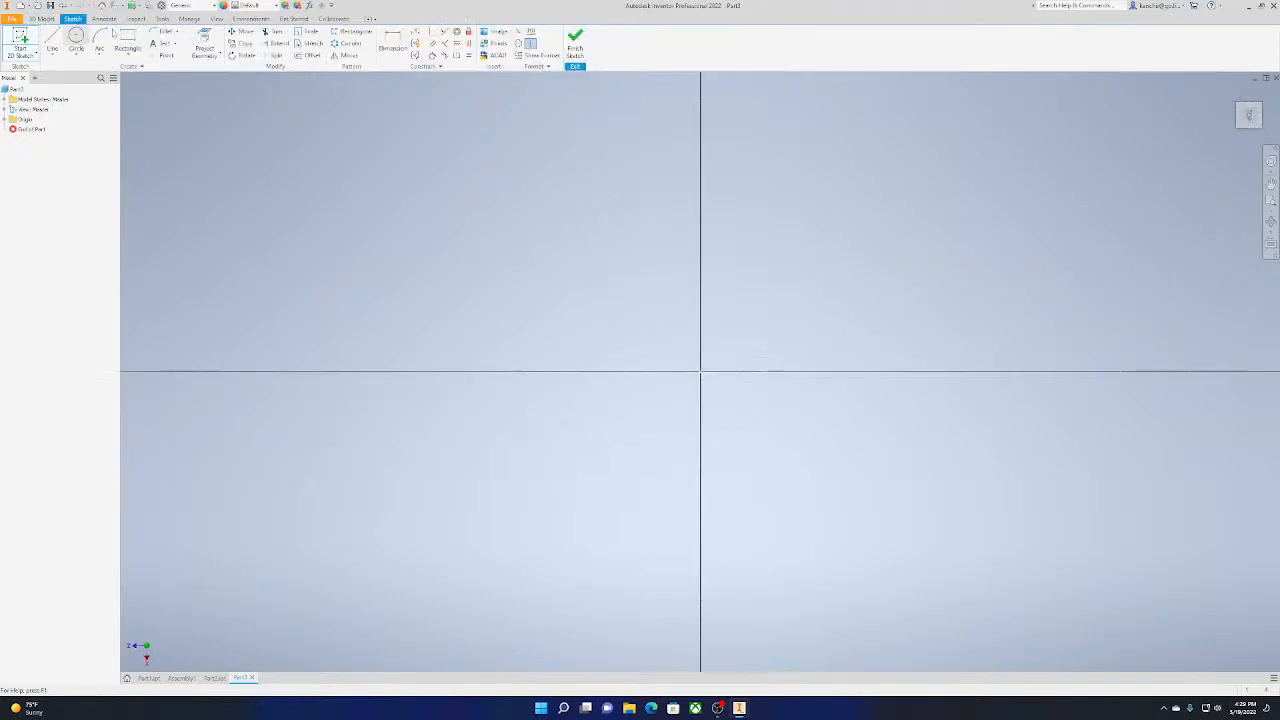
Sketch a circle with a 1 in diameter centred on the origin
left_click(76, 45)
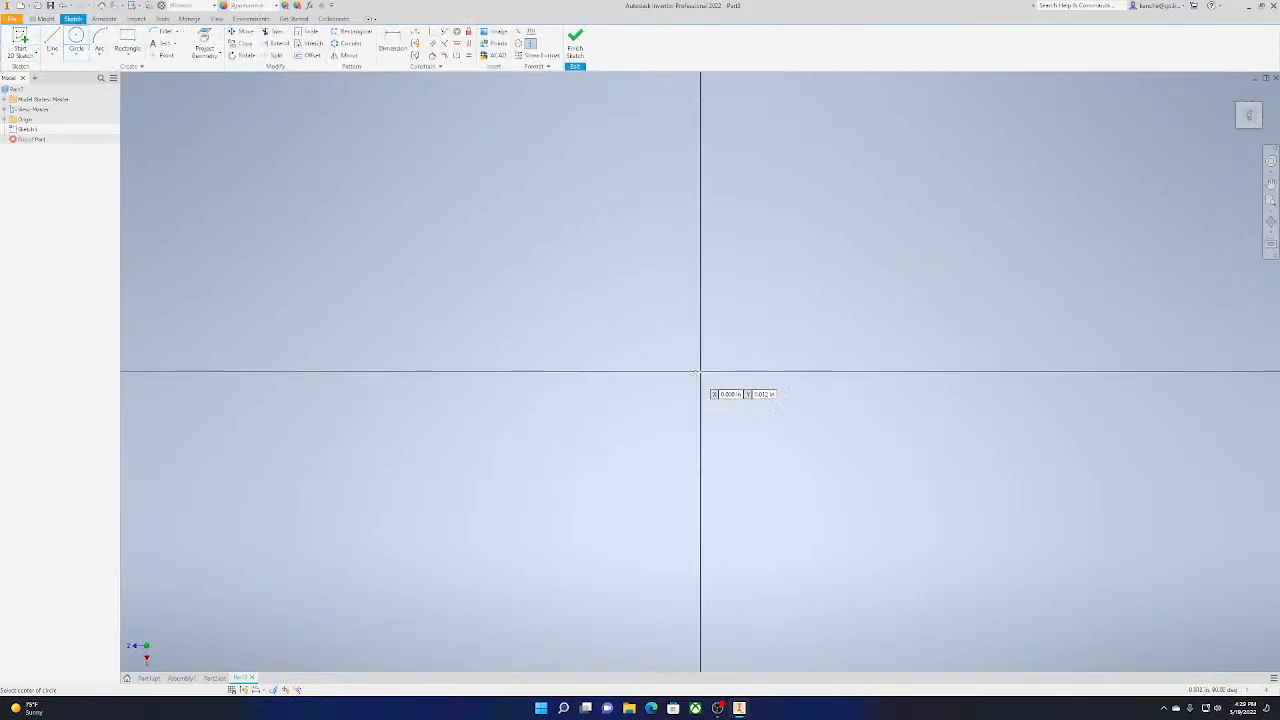
left_click(699, 373)
type("1")
key("Return")
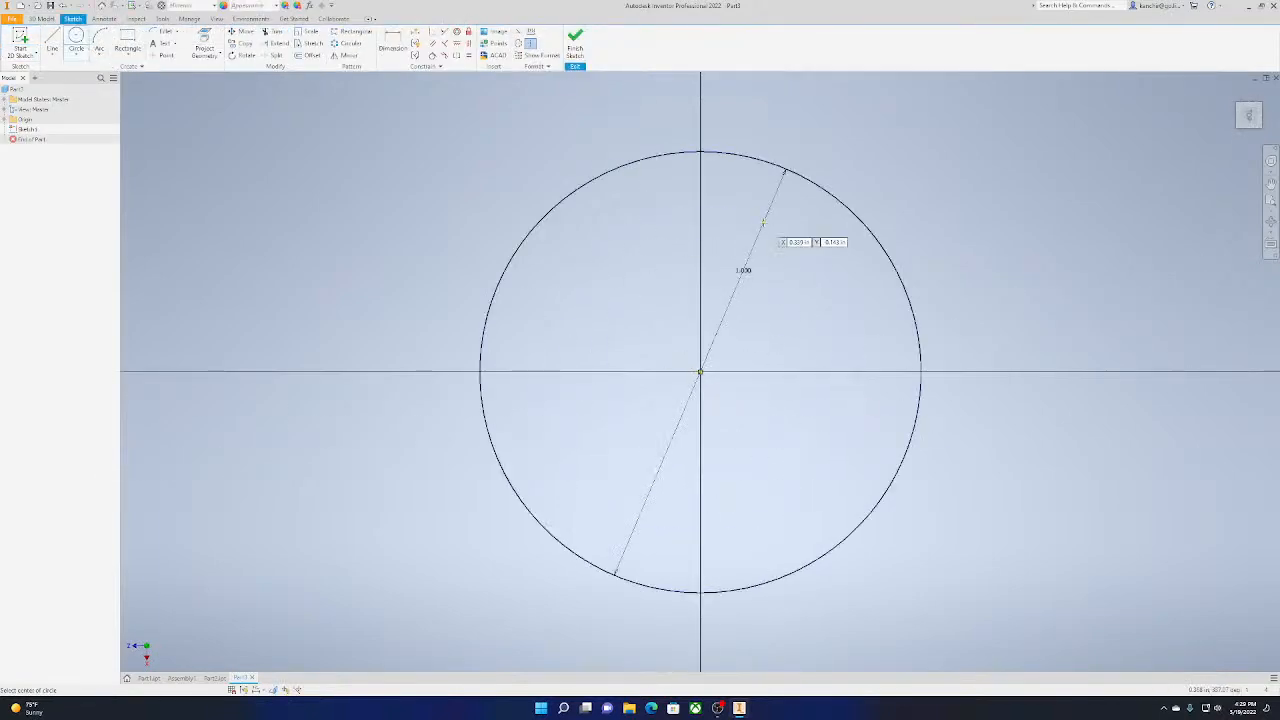
Try a vertical line from the circle's centre down to its edge, and undo it
left_click(127, 42)
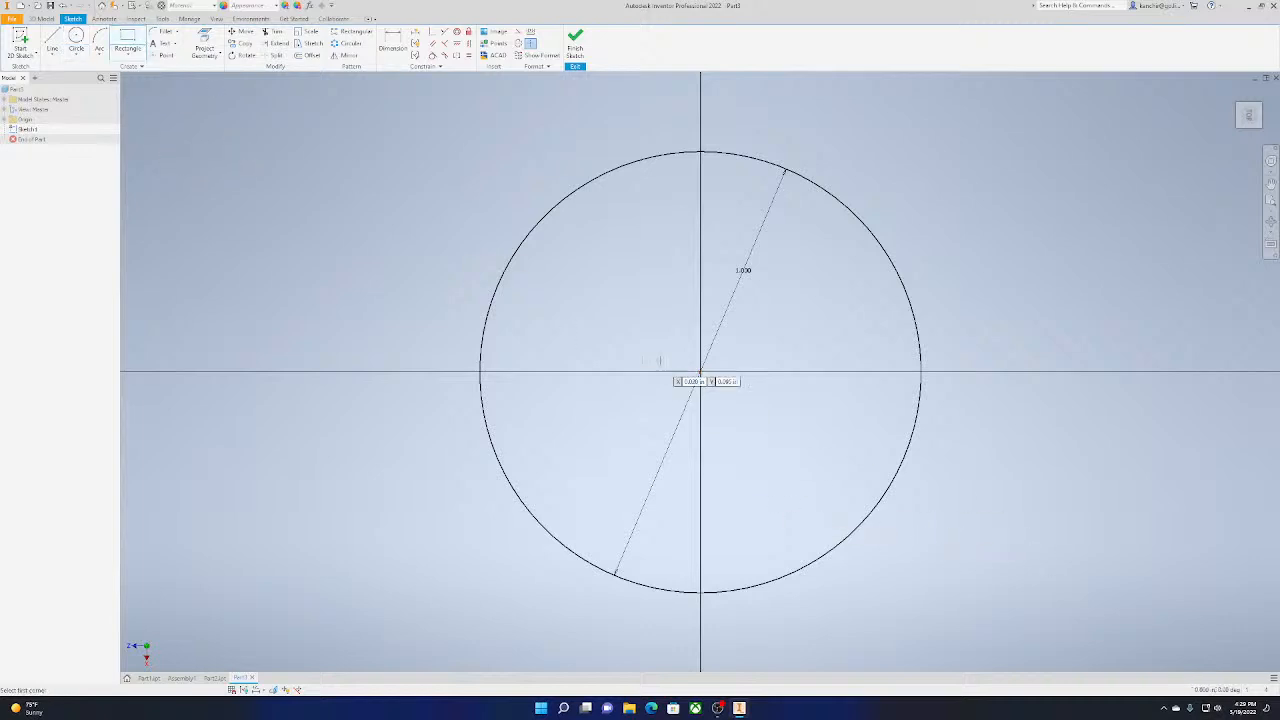
key("l")
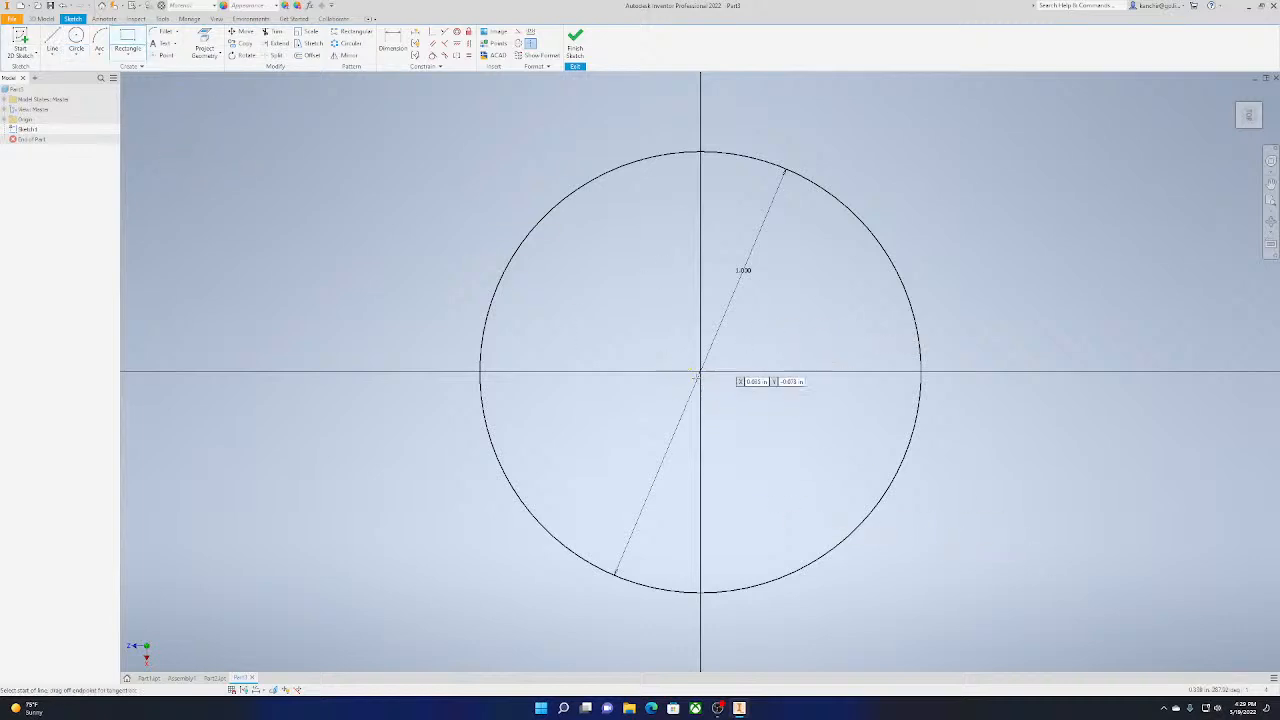
left_click(700, 373)
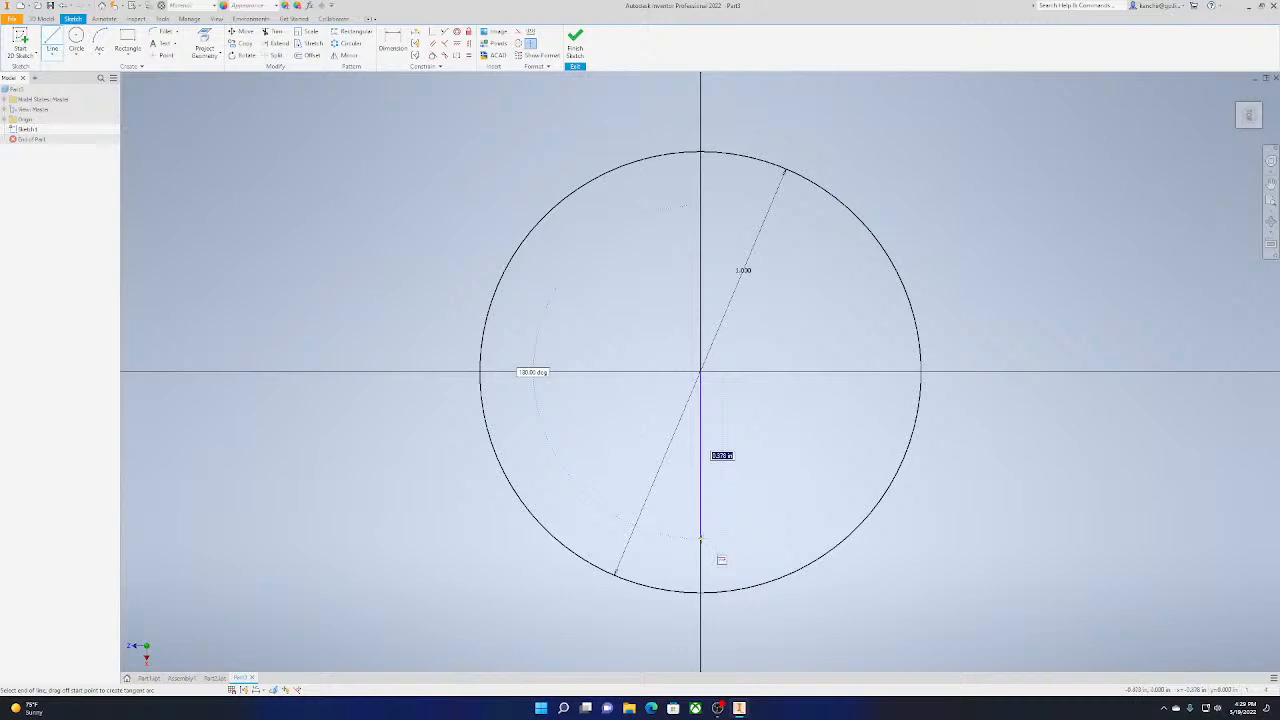
left_click(700, 591)
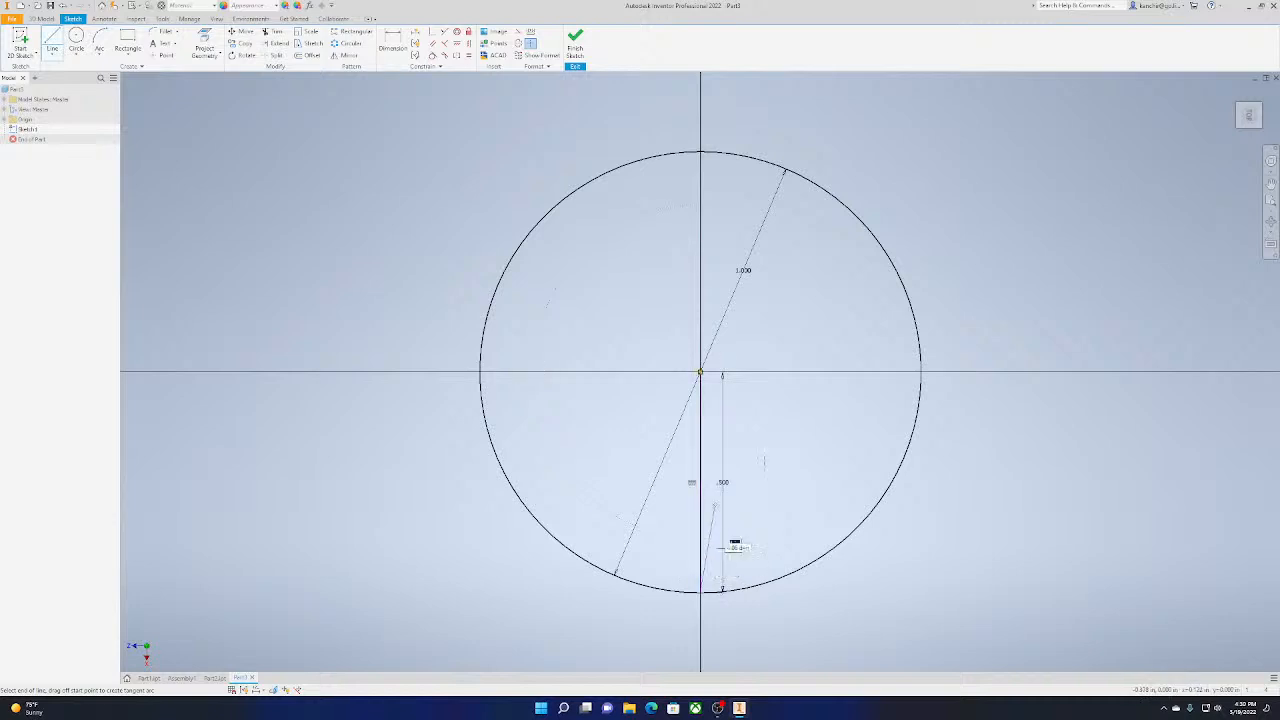
key("Escape")
key("ctrl+z")
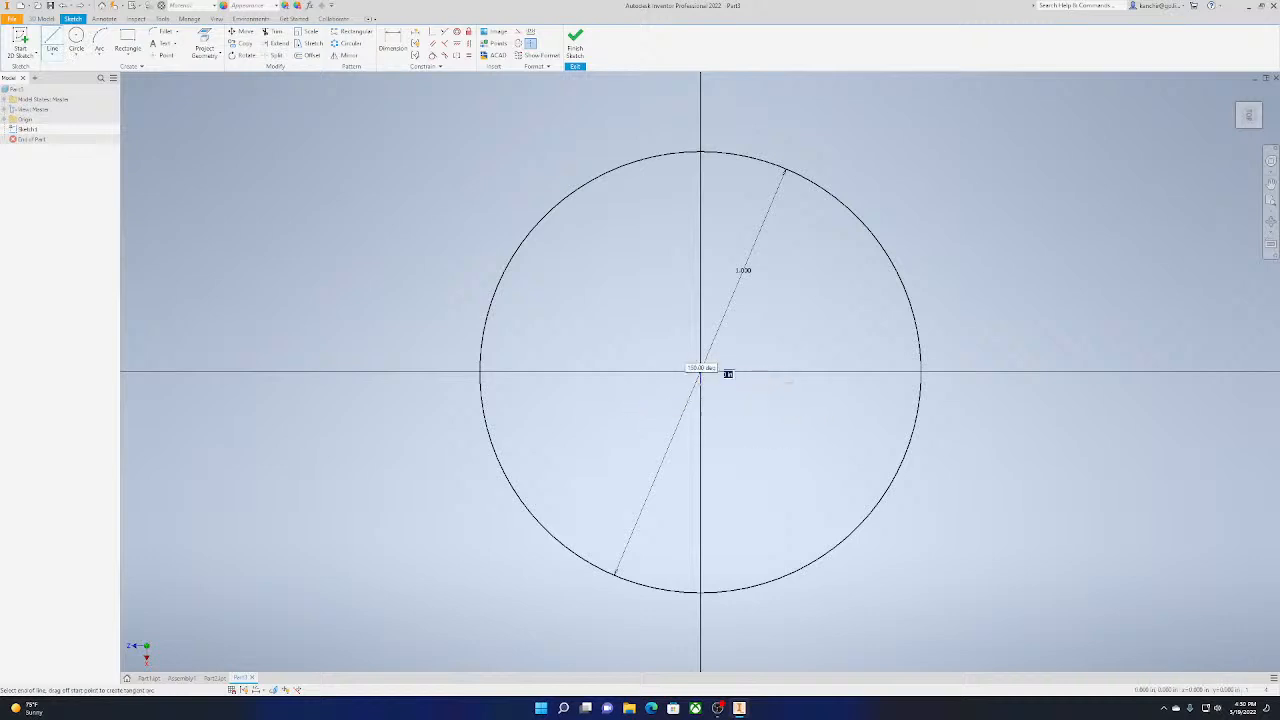
Draw a 0.25 in vertical line downward from the circle's centre
left_click(701, 373)
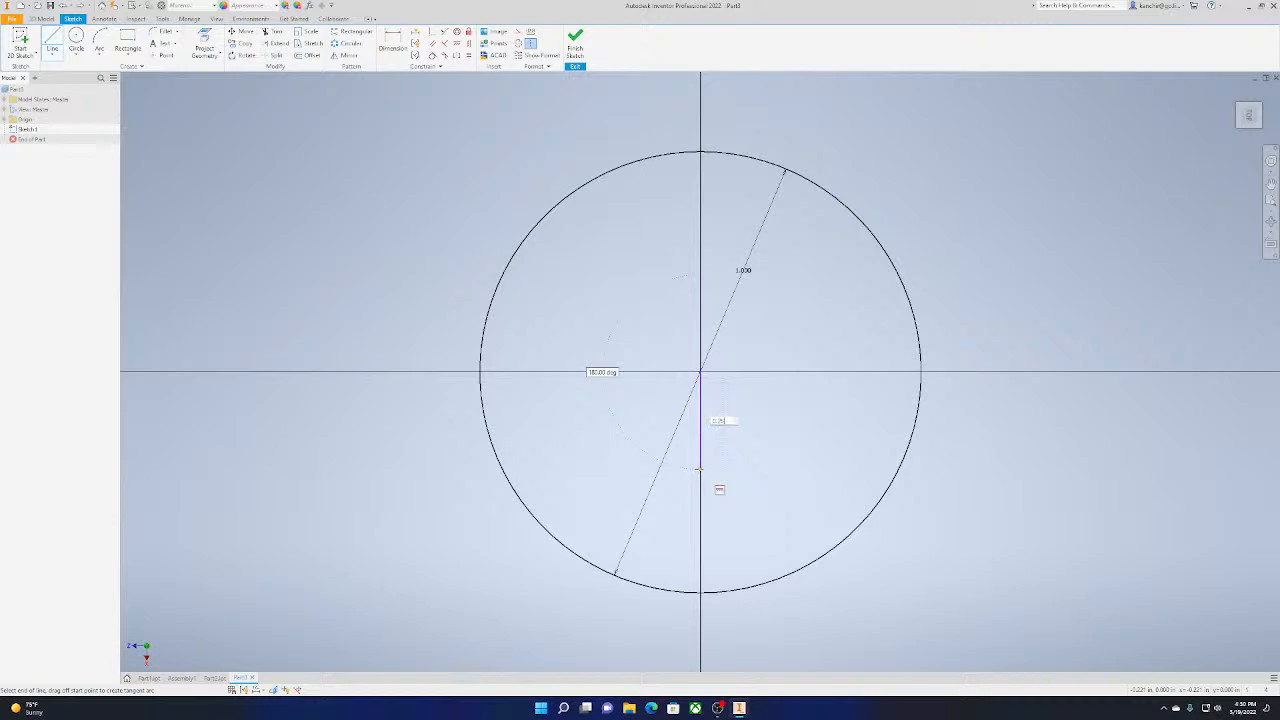
key("Return")
key("Escape")
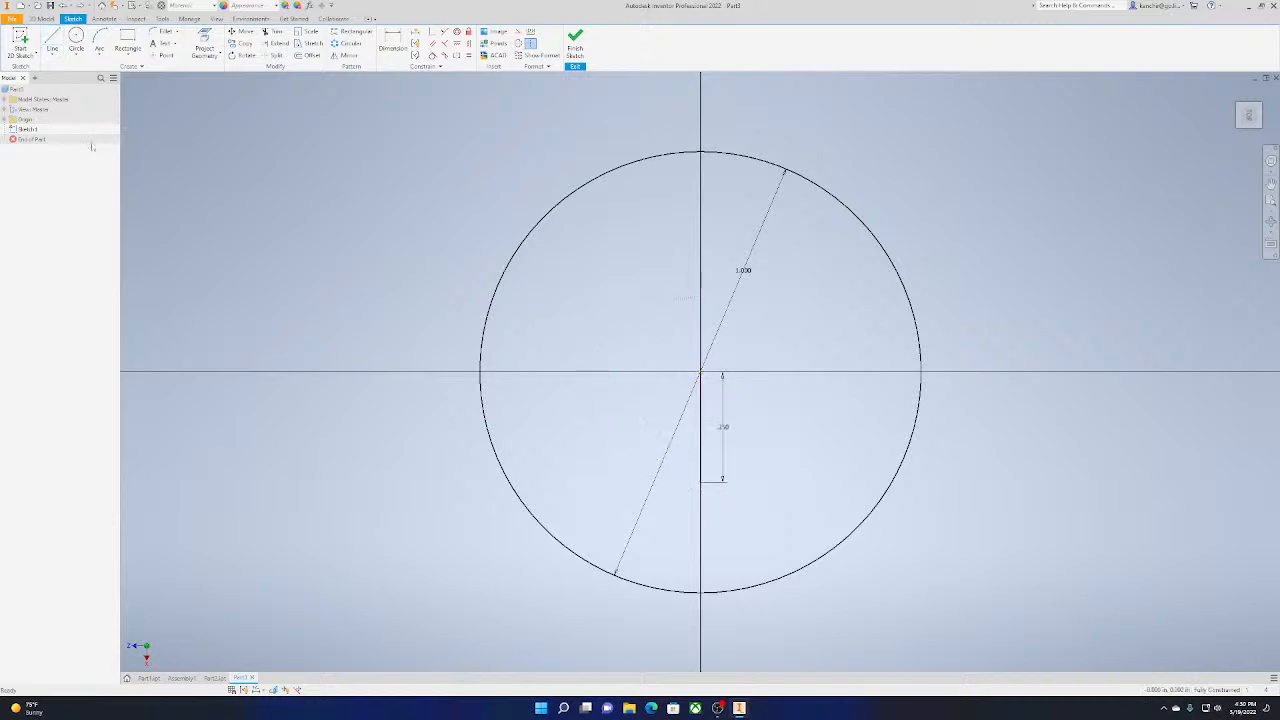
Draw a two-point center rectangle 0.25 in wide and 0.010 in high on the line's lower end, and finish the sketch
left_click(132, 51)
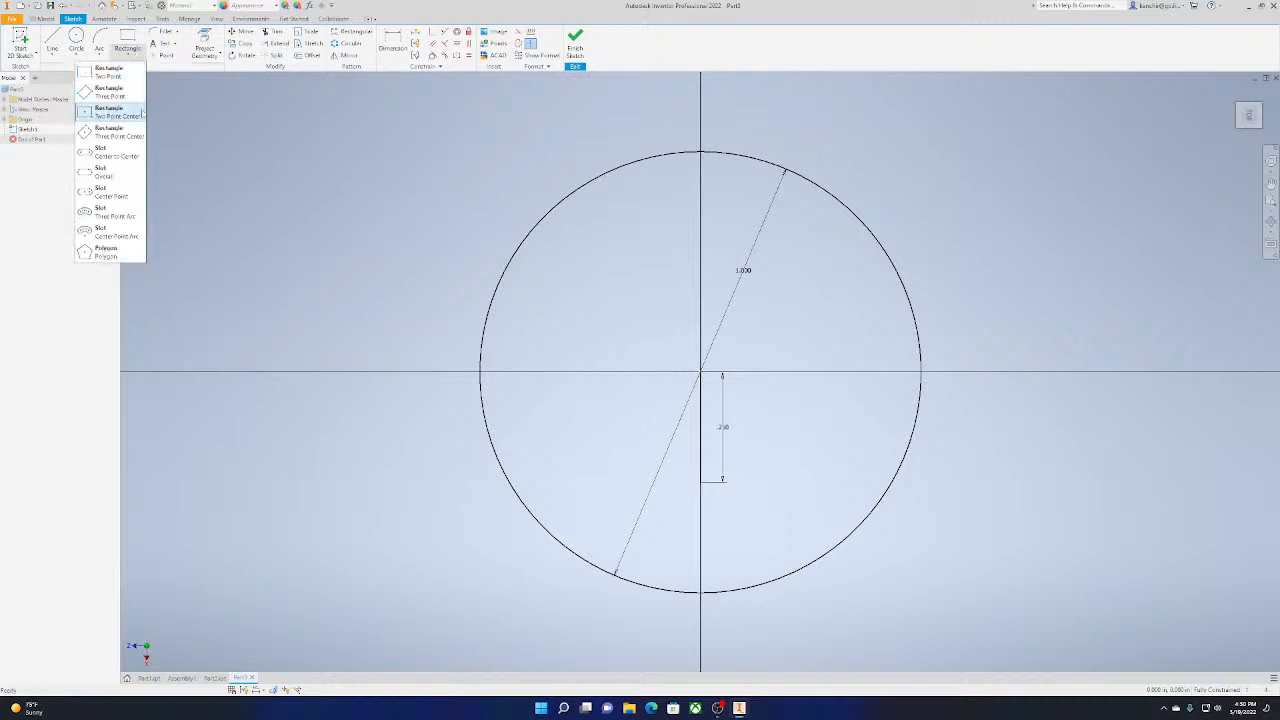
left_click(142, 113)
left_click(700, 481)
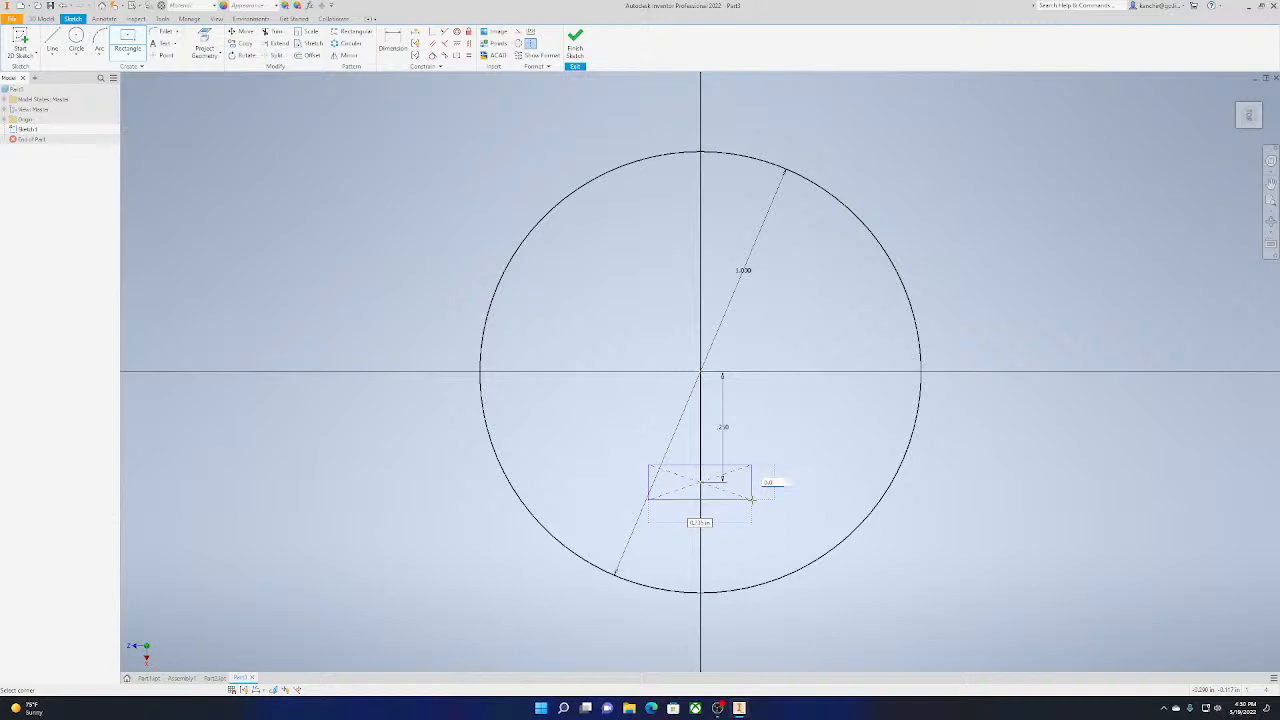
key("Tab")
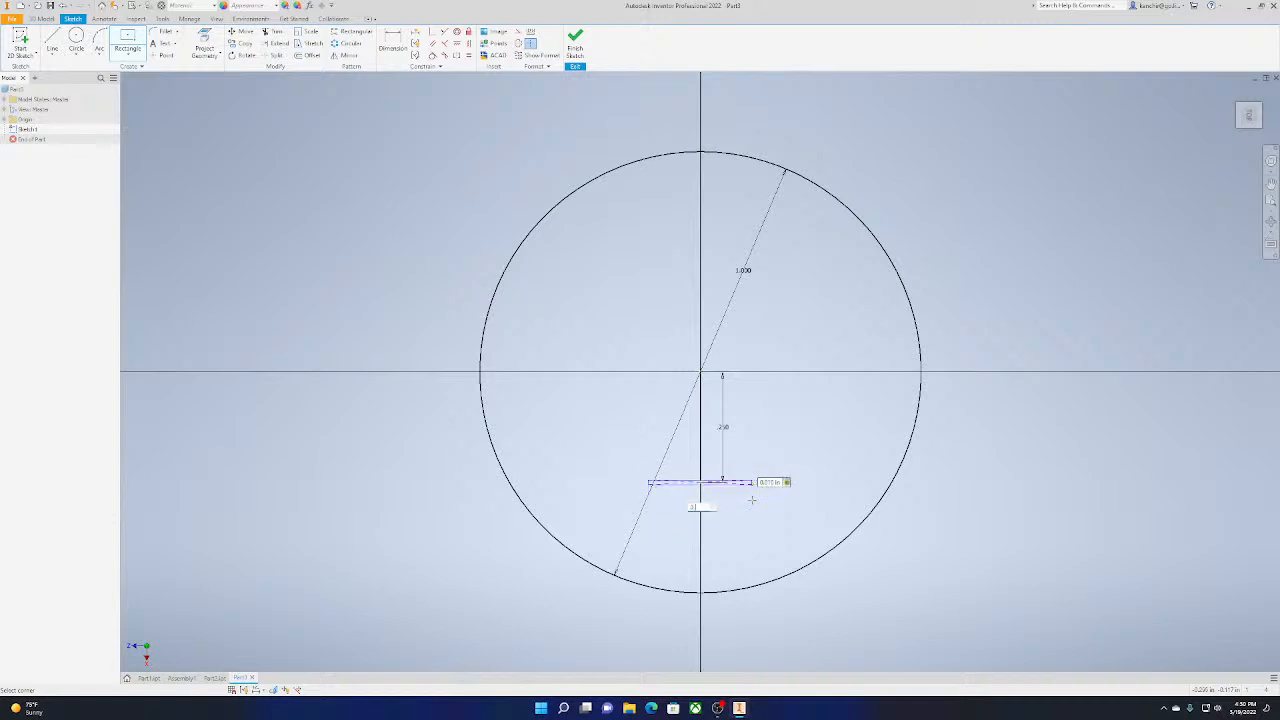
key("Return")
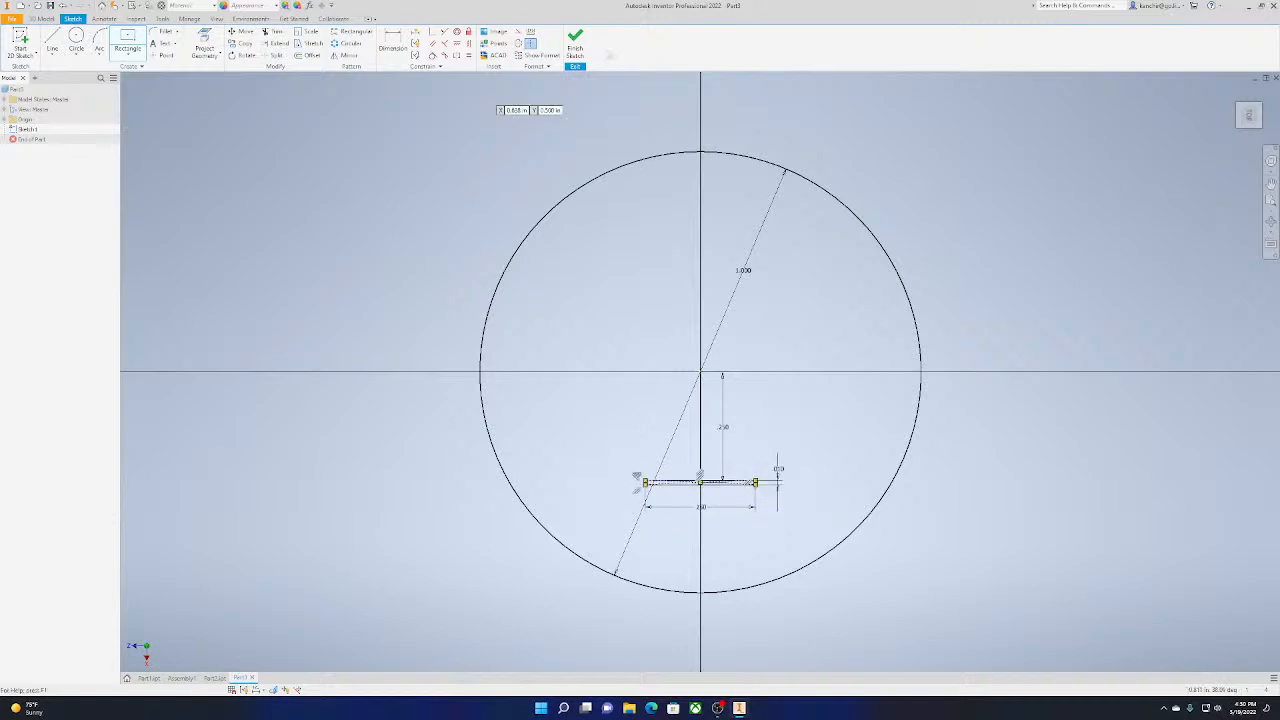
left_click(575, 45)
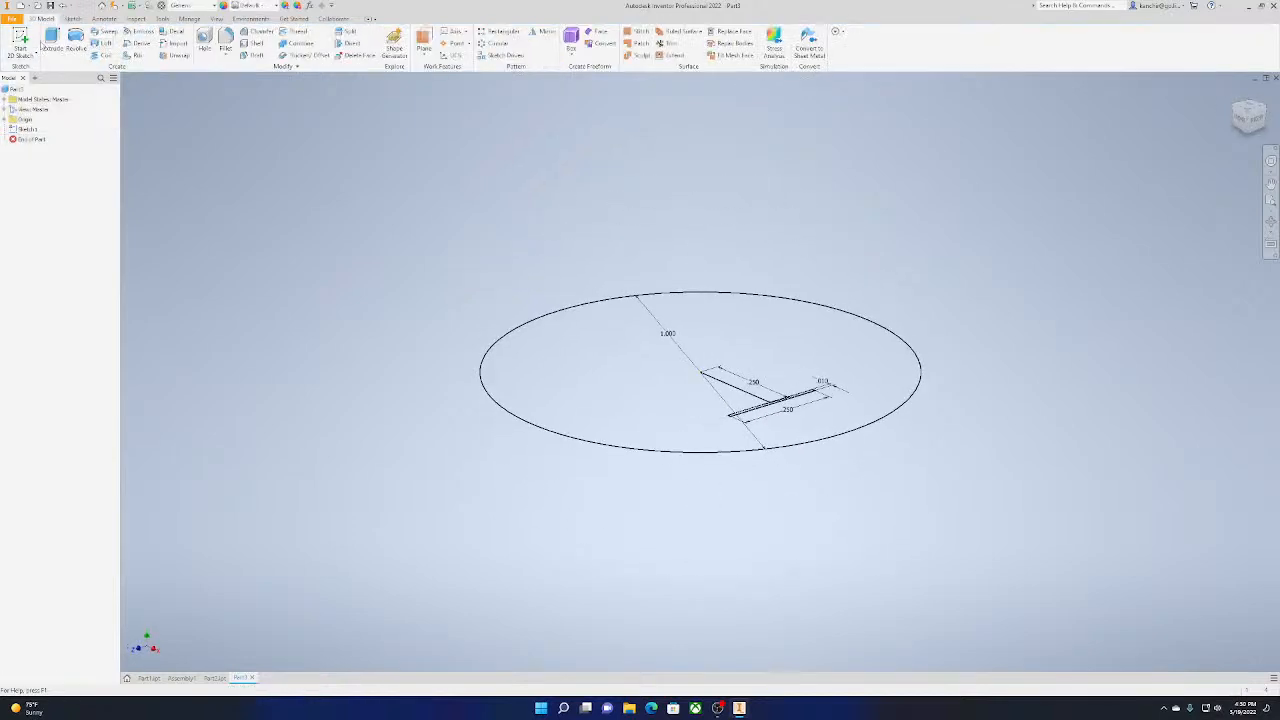
Extrude the circular profile around the narrow rectangle upward into a thin disc
left_click(50, 42)
scroll(852, 436, "up", 3)
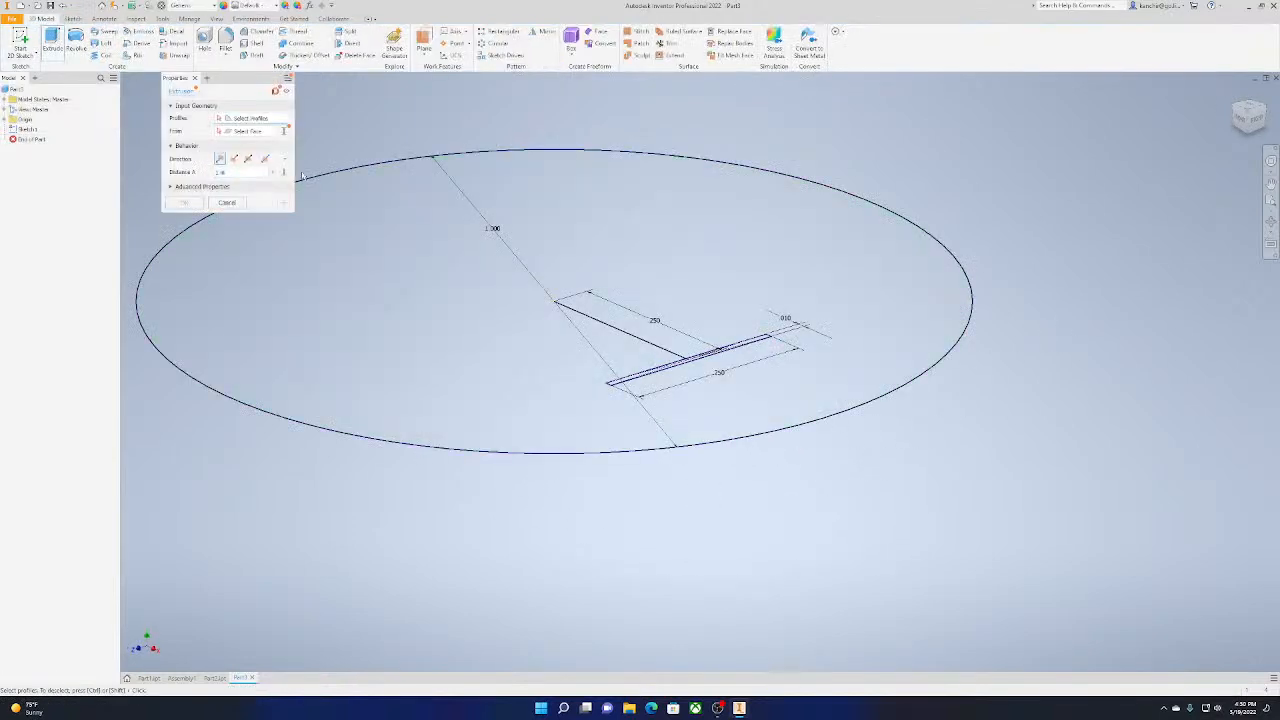
left_click(456, 294)
scroll(556, 310, "down", 5)
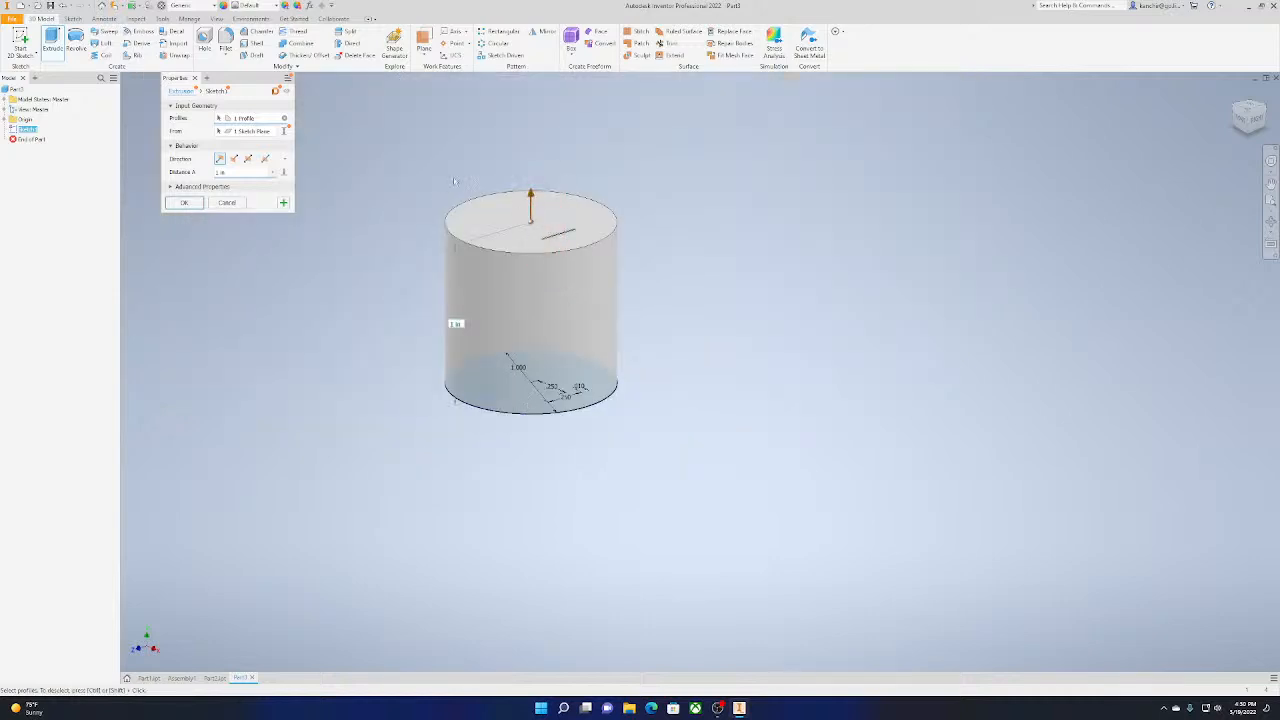
left_click_drag(531, 195, 531, 346)
left_click(184, 202)
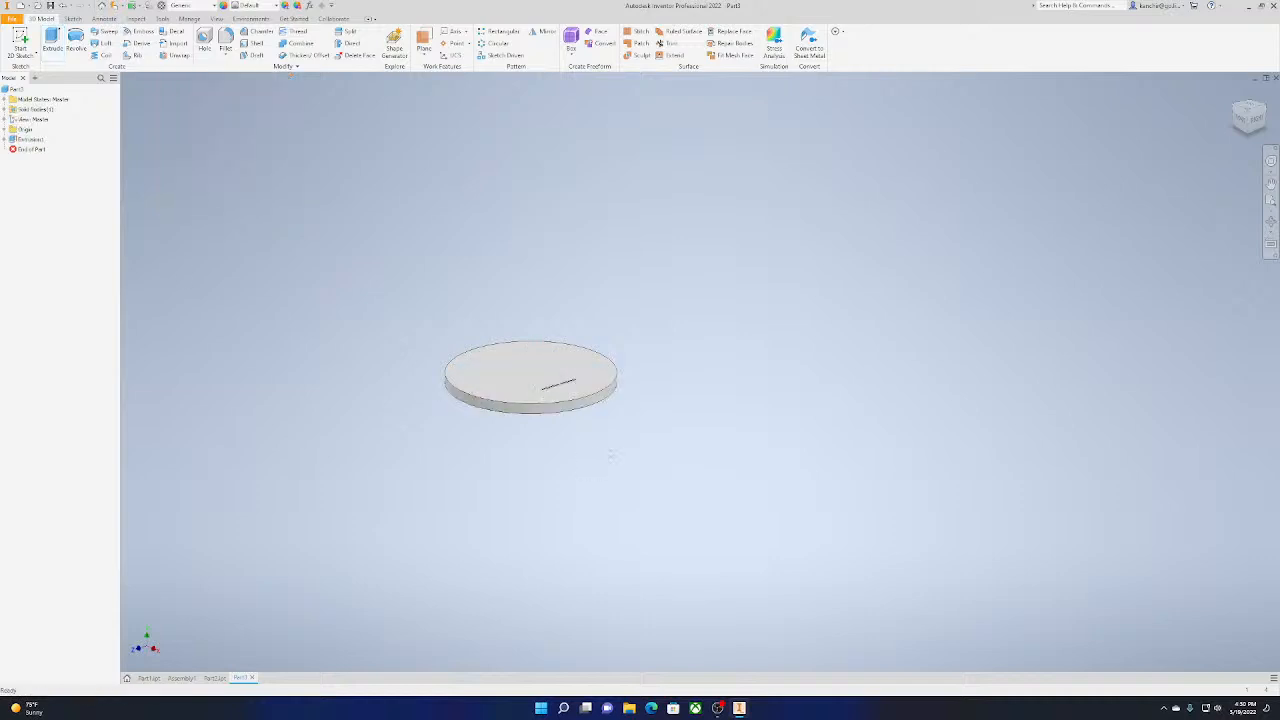
Inspect the disc's narrow slot from above and undo the extrusion
scroll(615, 410, "up", 3)
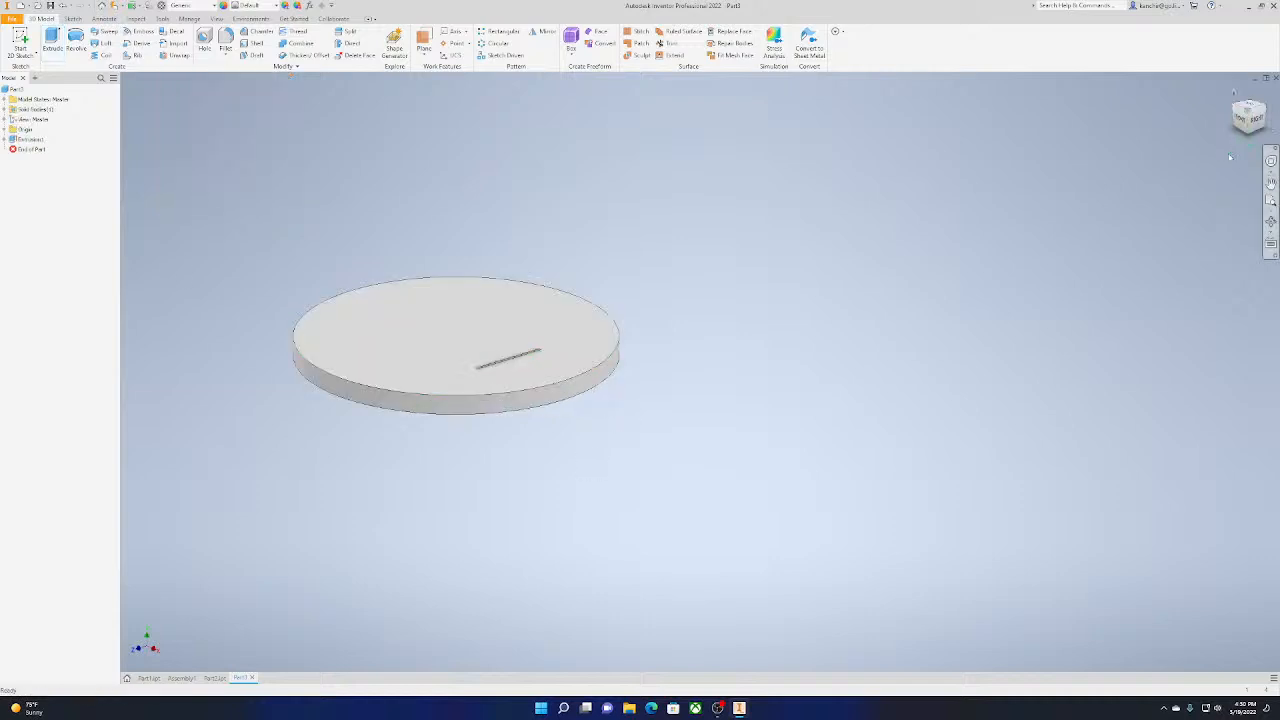
left_click_drag(1254, 107, 1264, 176)
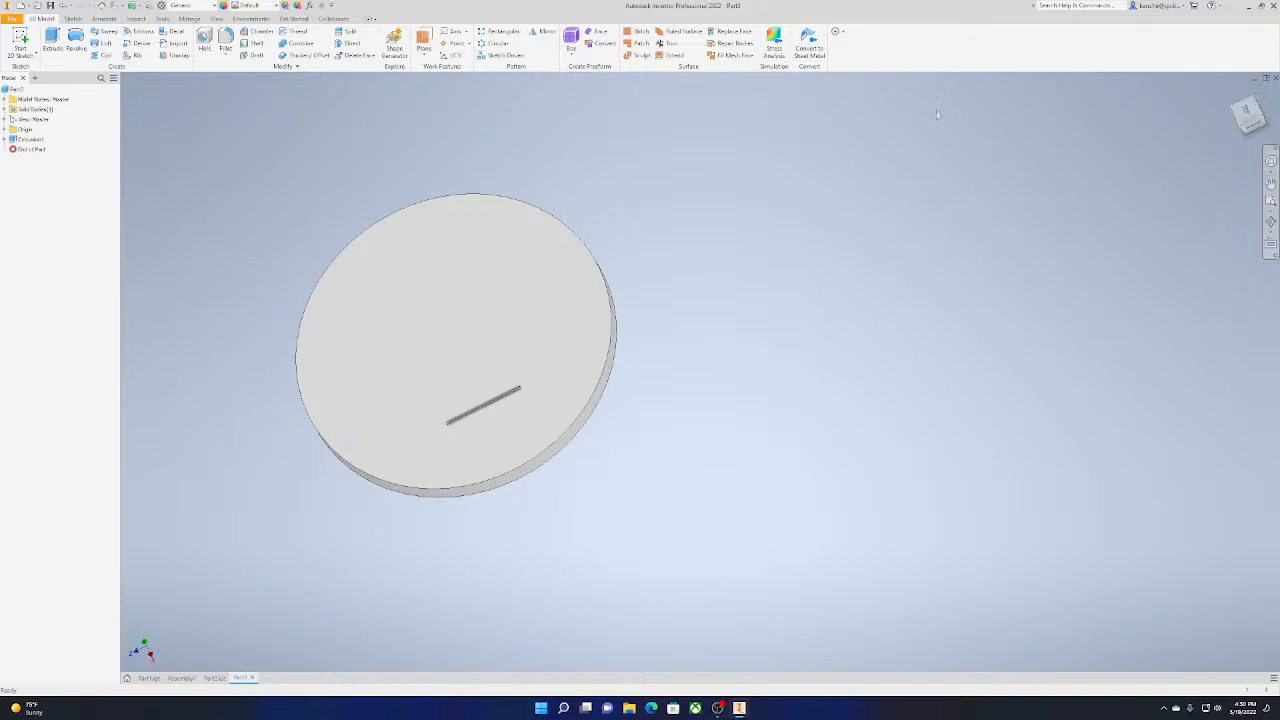
key("ctrl+z")
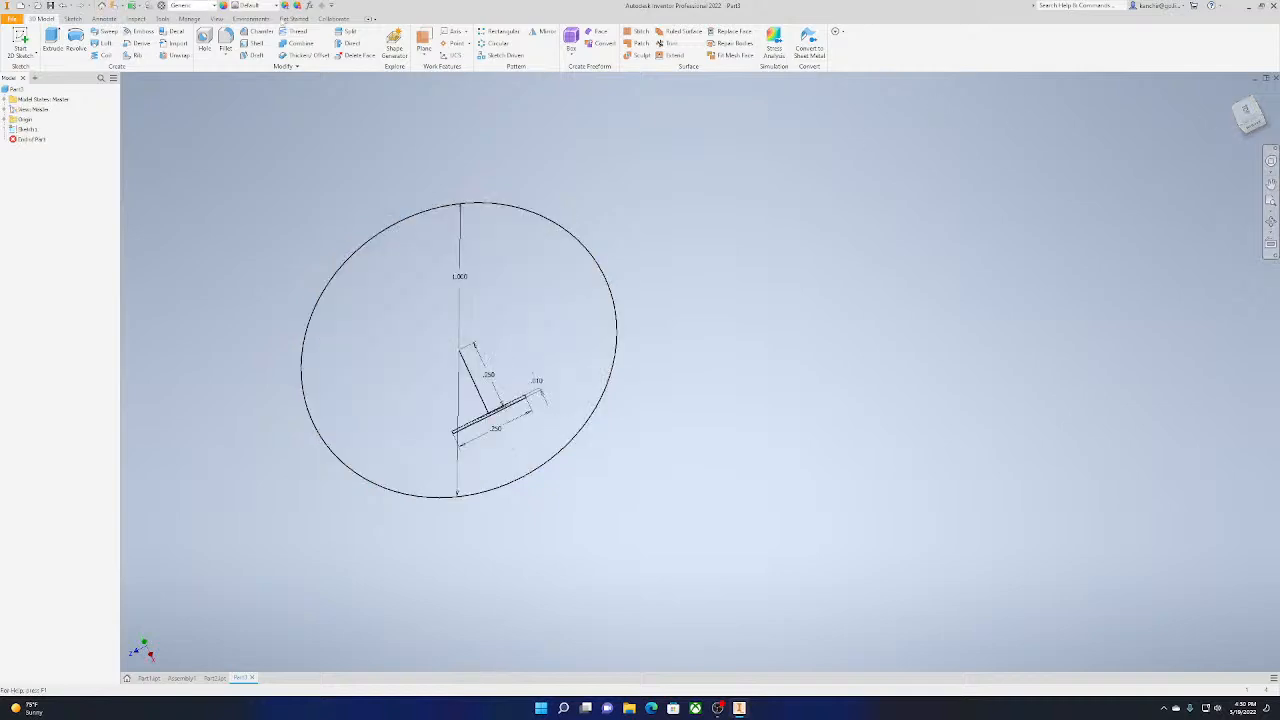
Extrude both profiles of the circle sketch 0.0625 in upward into a solid disc without a slot
left_click(52, 40)
left_click(560, 230)
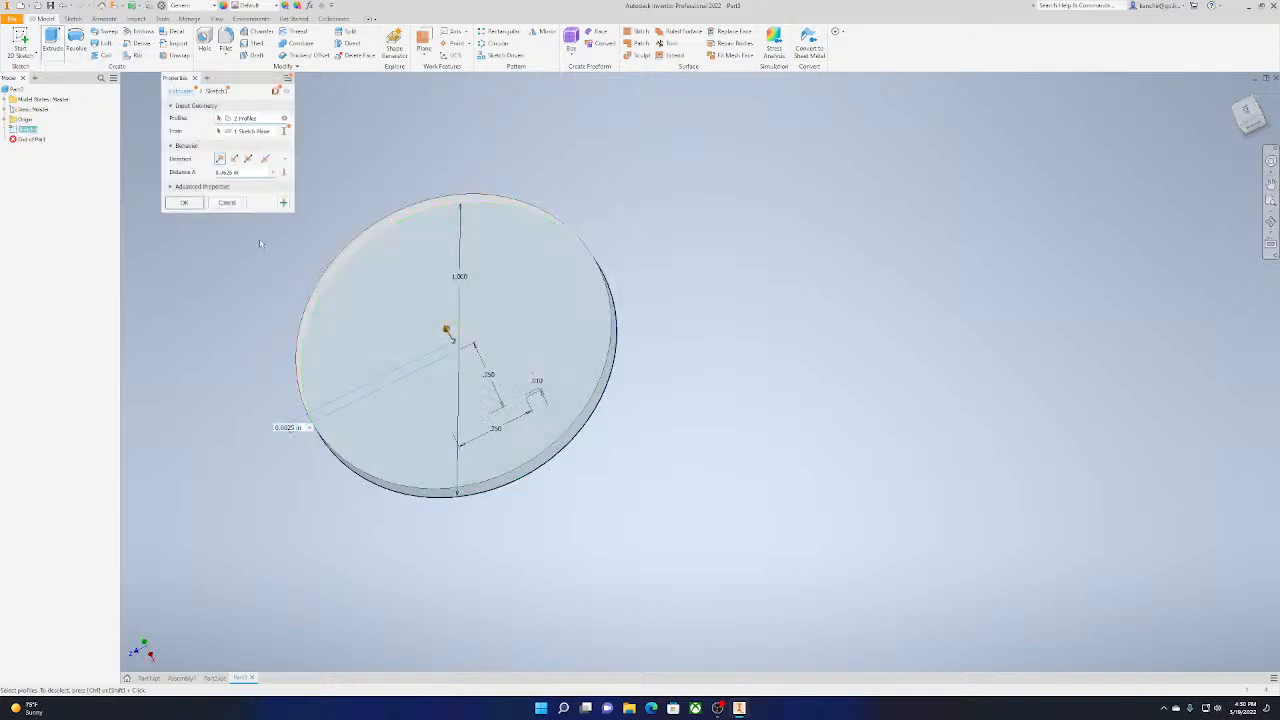
left_click(169, 203)
left_click_drag(1250, 122, 1247, 127)
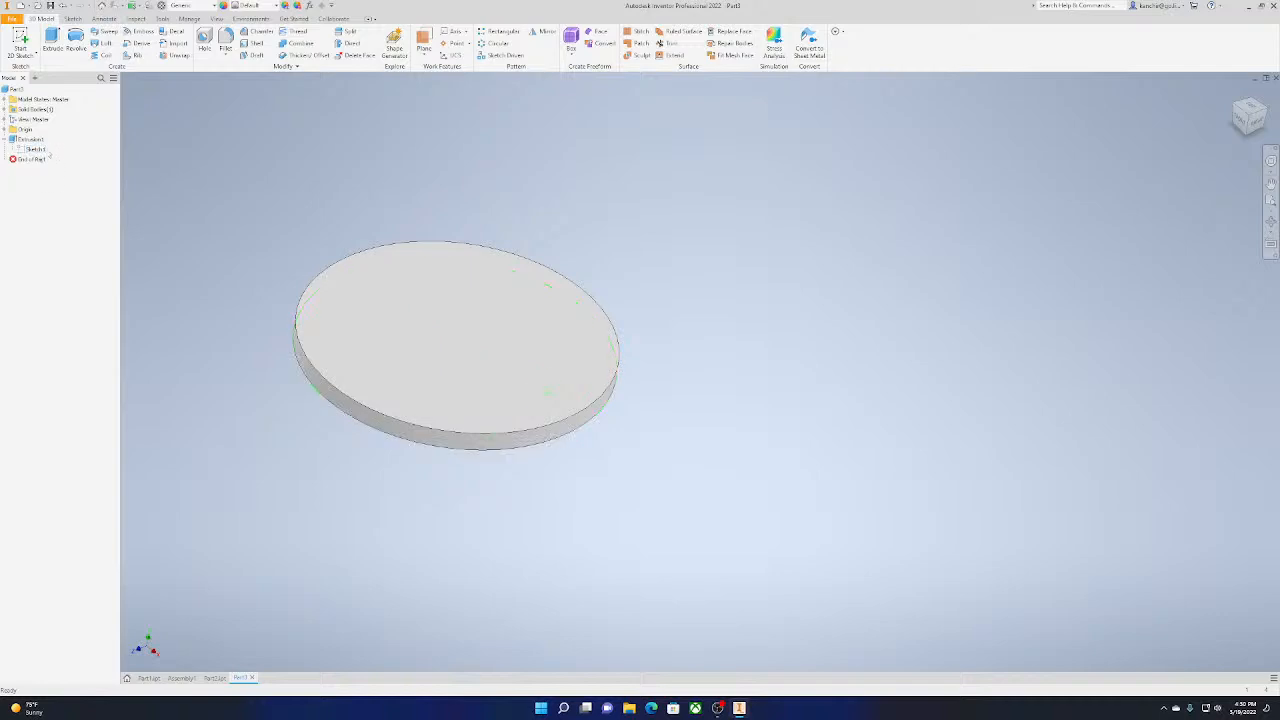
Show the disc's sketch and extrude its narrow rectangle 0.1875 in upward through the disc, joined as a thin upright plate
right_click(35, 149)
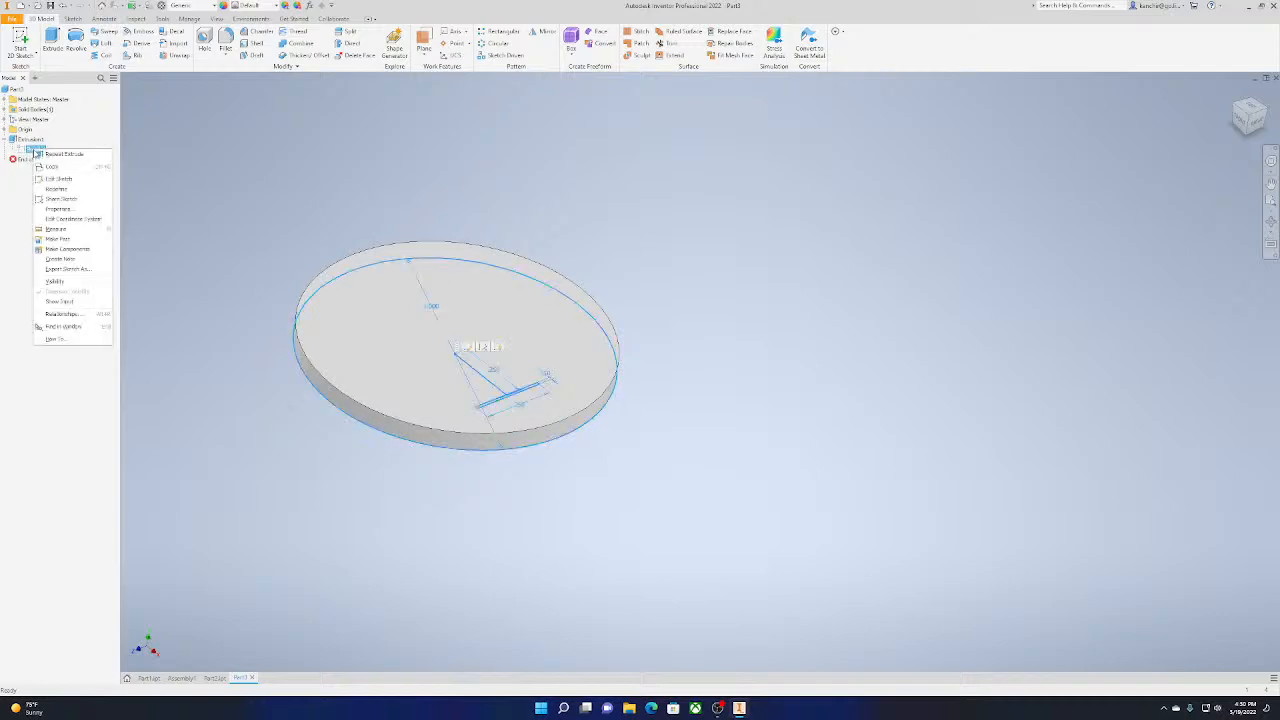
left_click(60, 281)
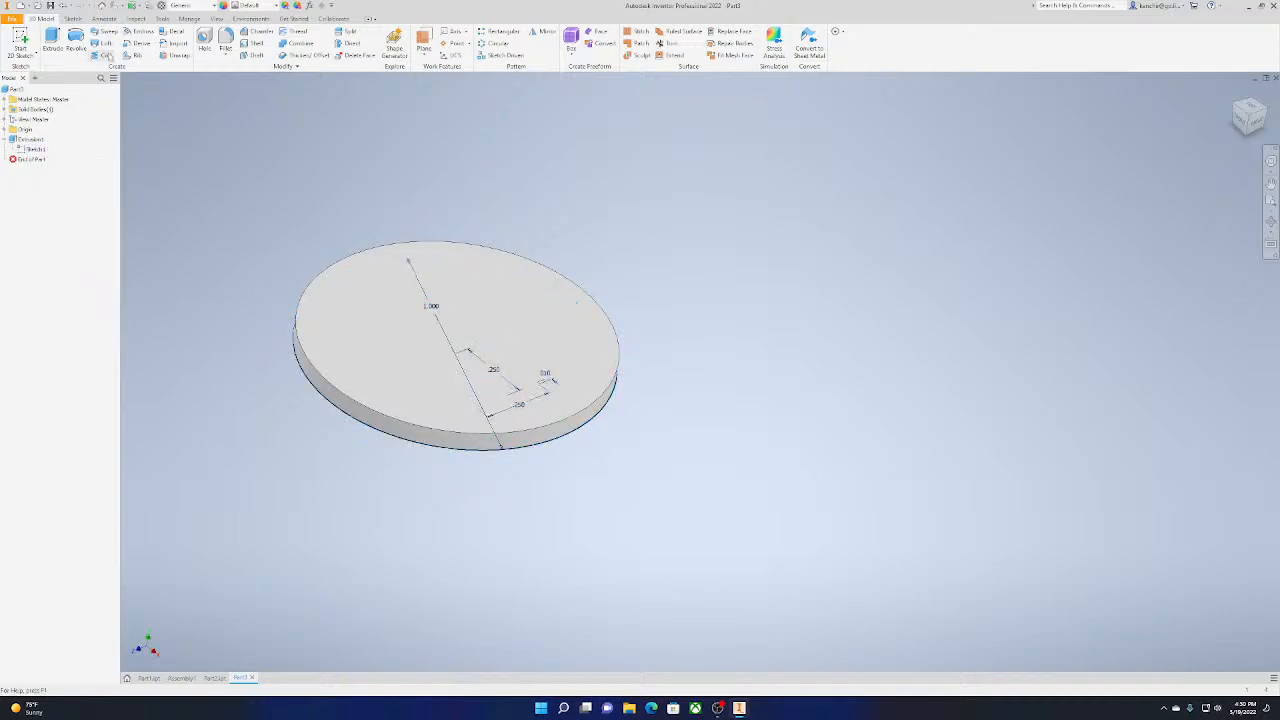
left_click(52, 40)
scroll(520, 404, "up", 5)
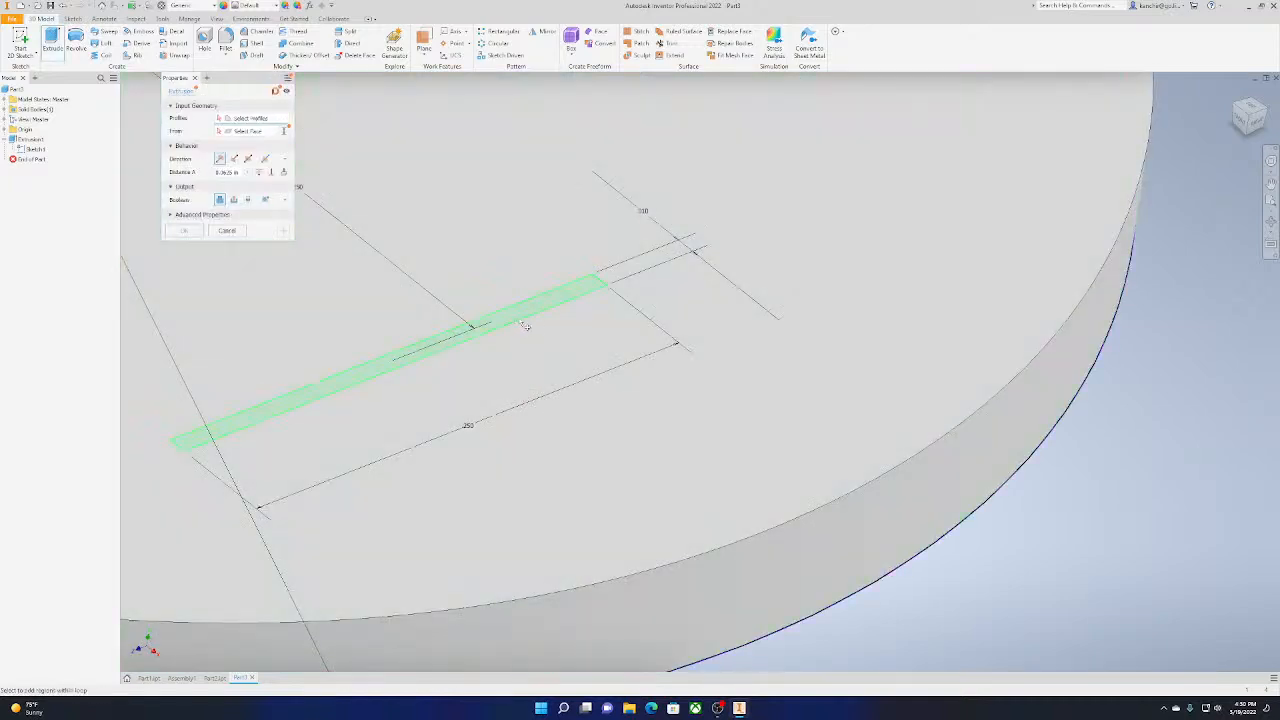
left_click(525, 326)
scroll(465, 248, "down", 5)
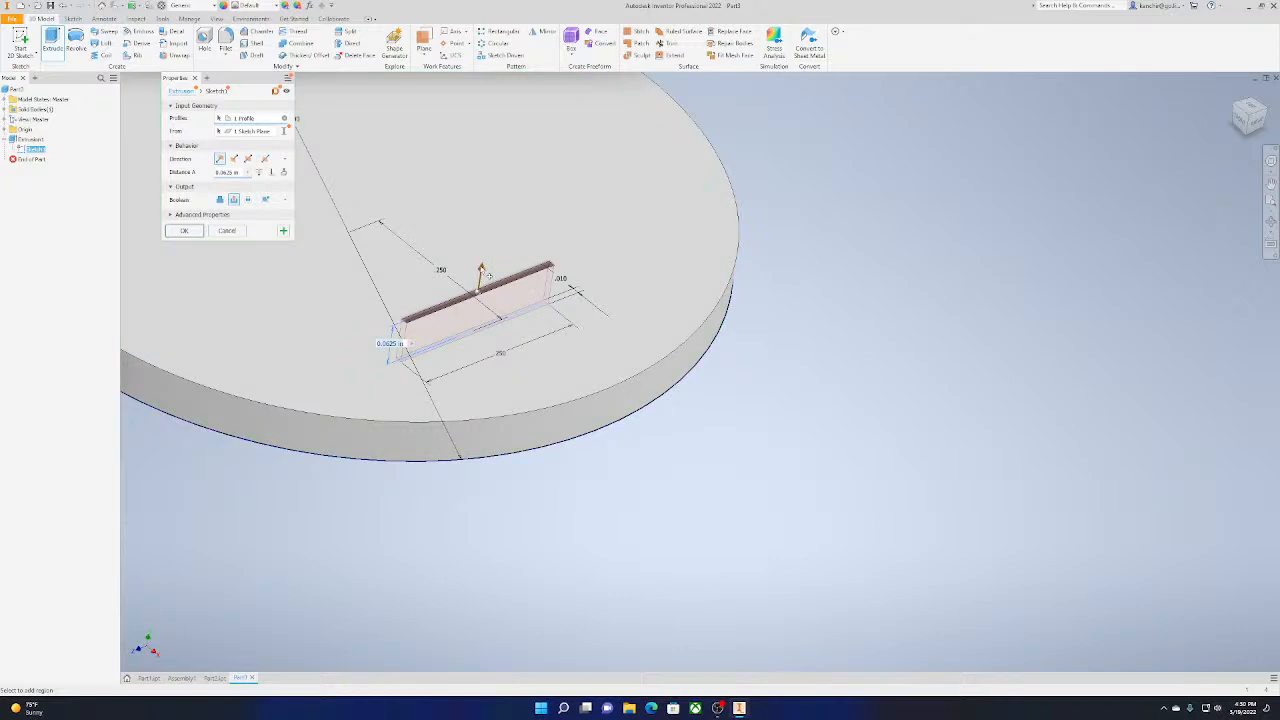
left_click_drag(480, 272, 492, 190)
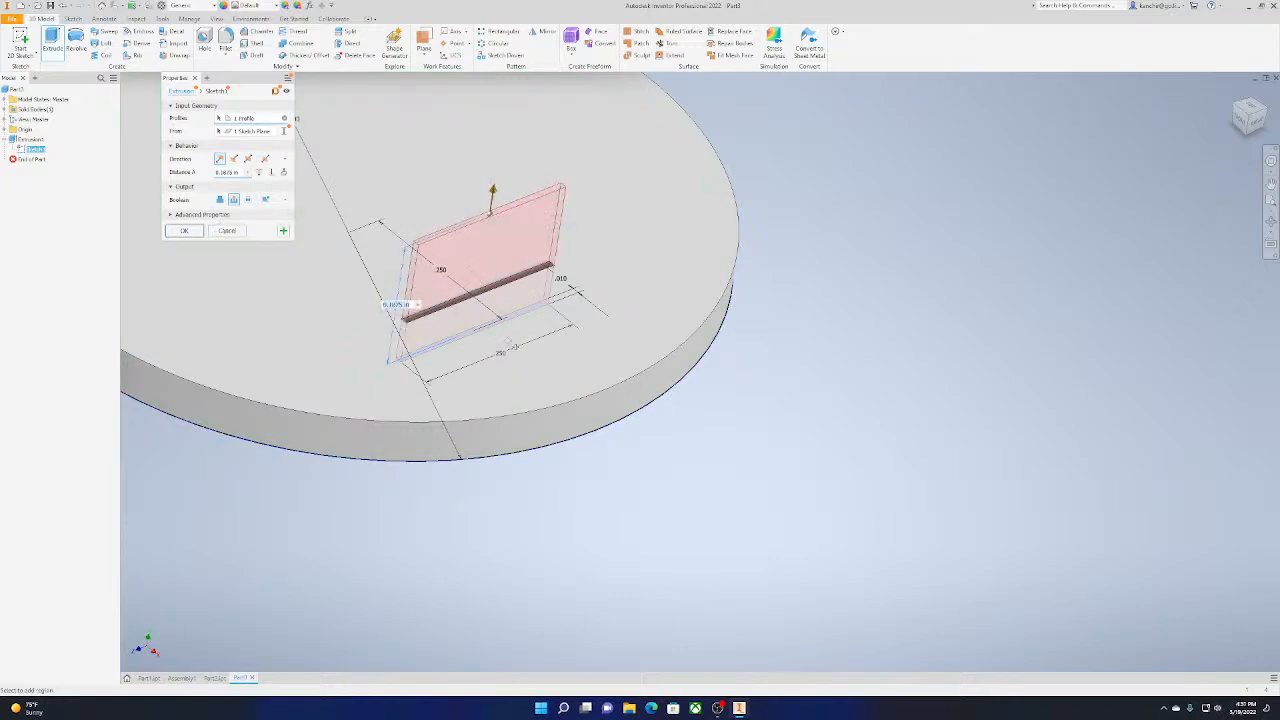
scroll(660, 350, "down", 3)
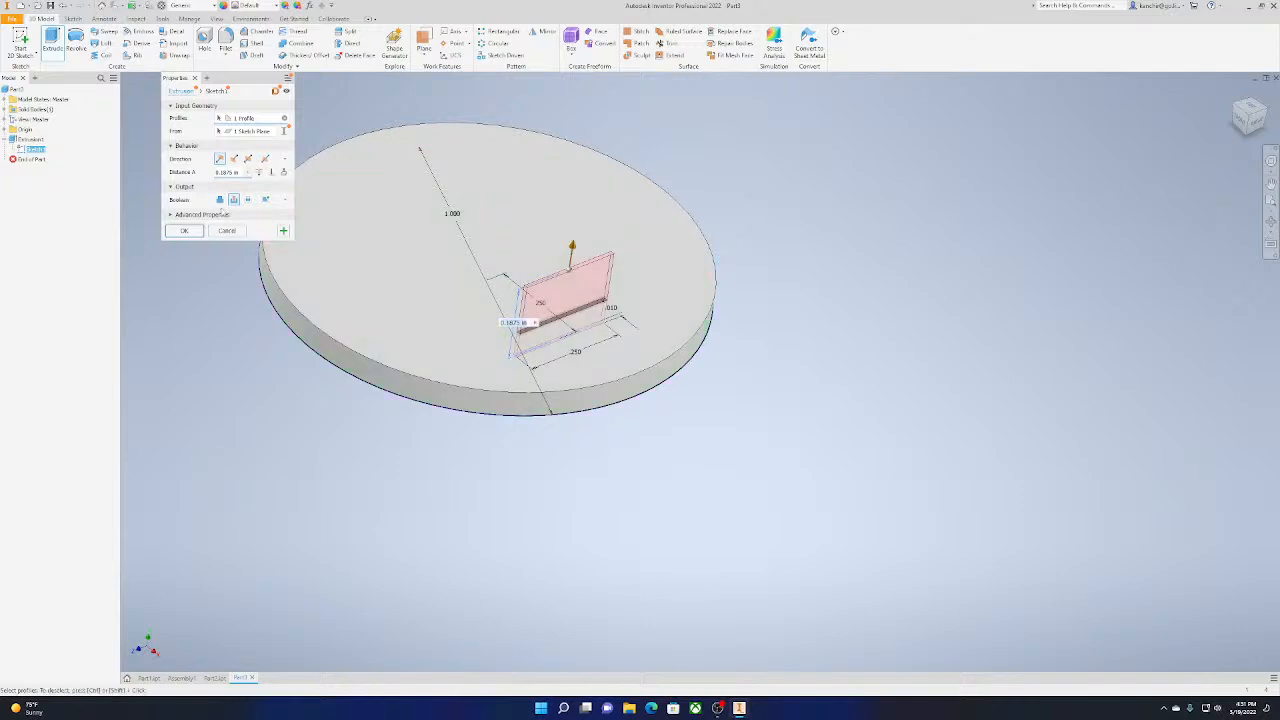
left_click(221, 199)
left_click(182, 231)
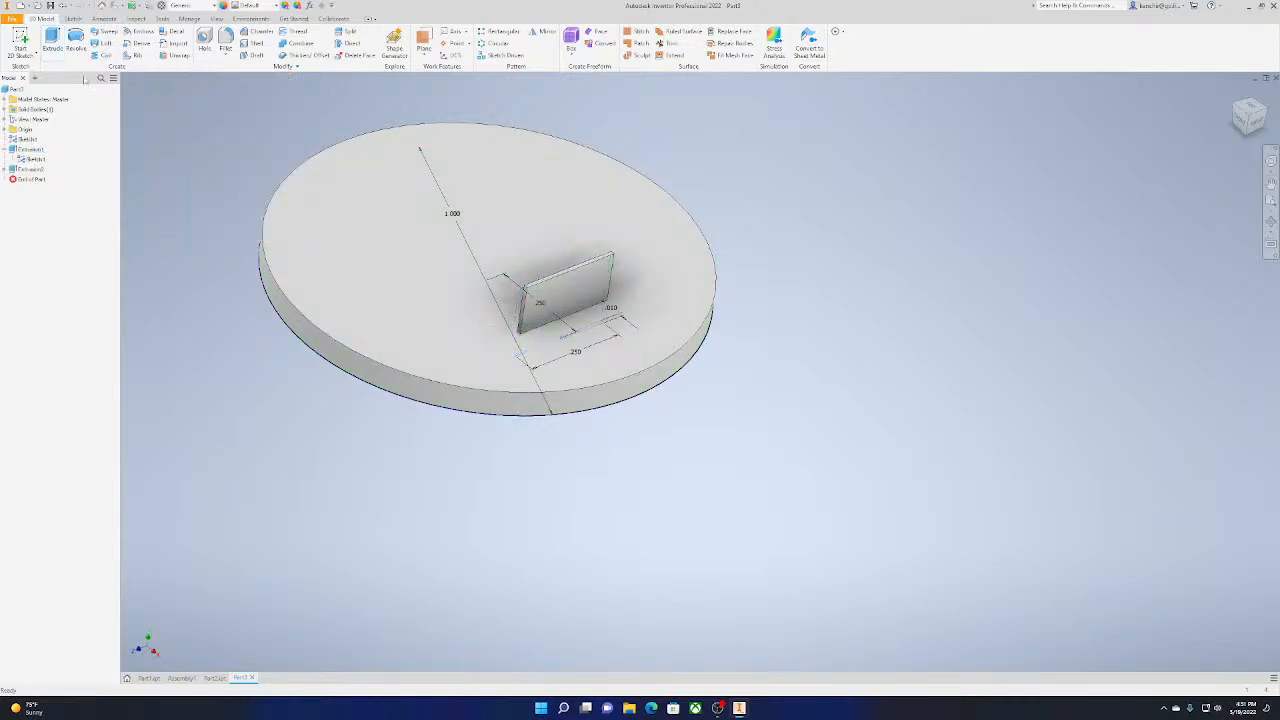
left_click(76, 40)
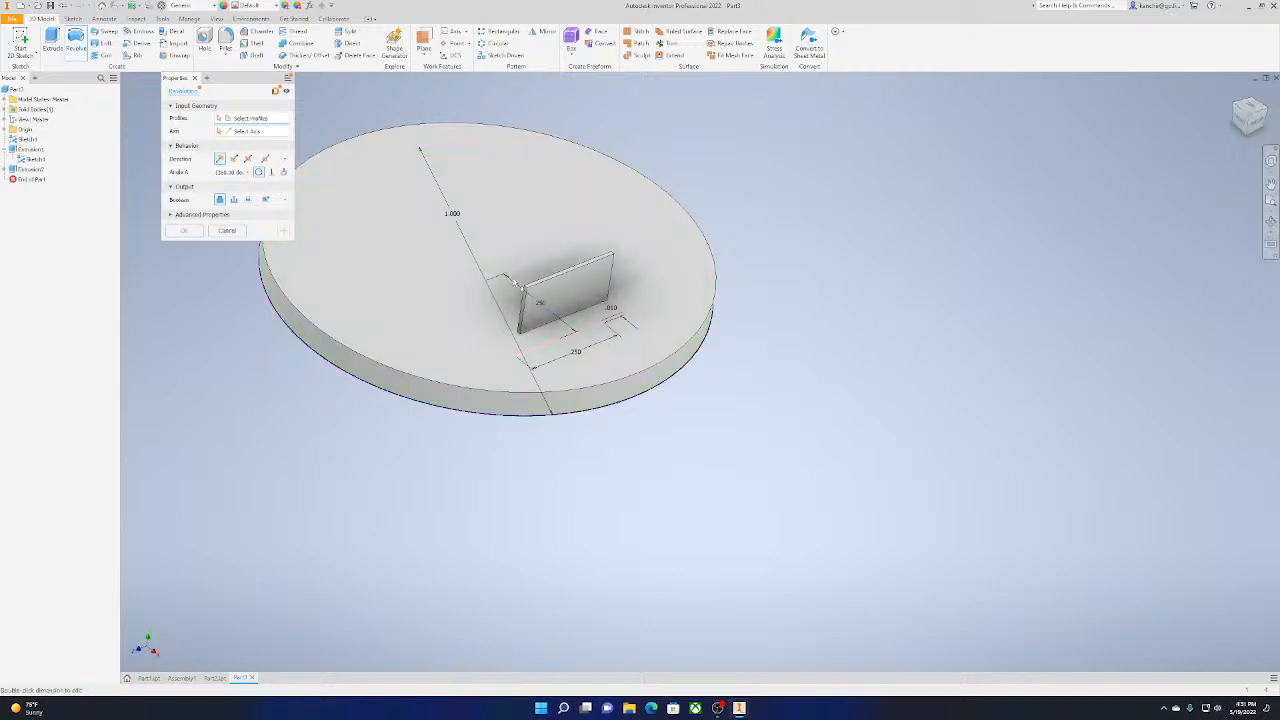
left_click(600, 287)
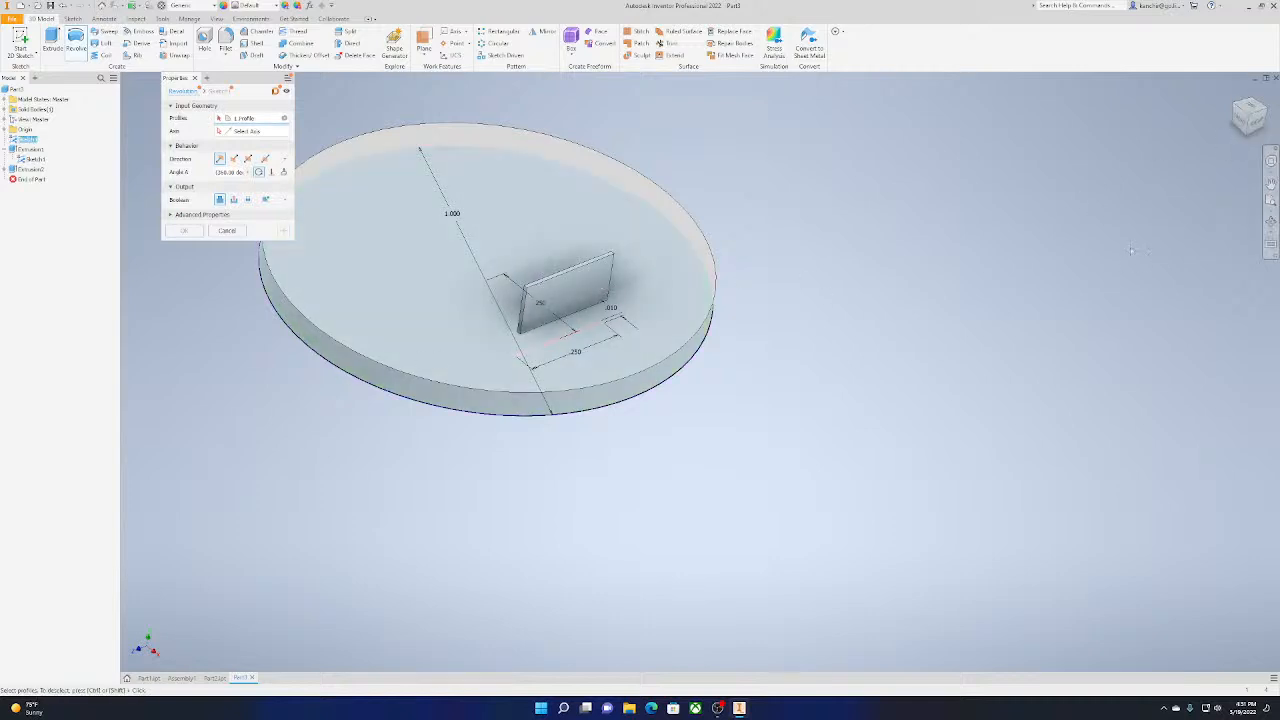
left_click_drag(1256, 122, 1216, 121)
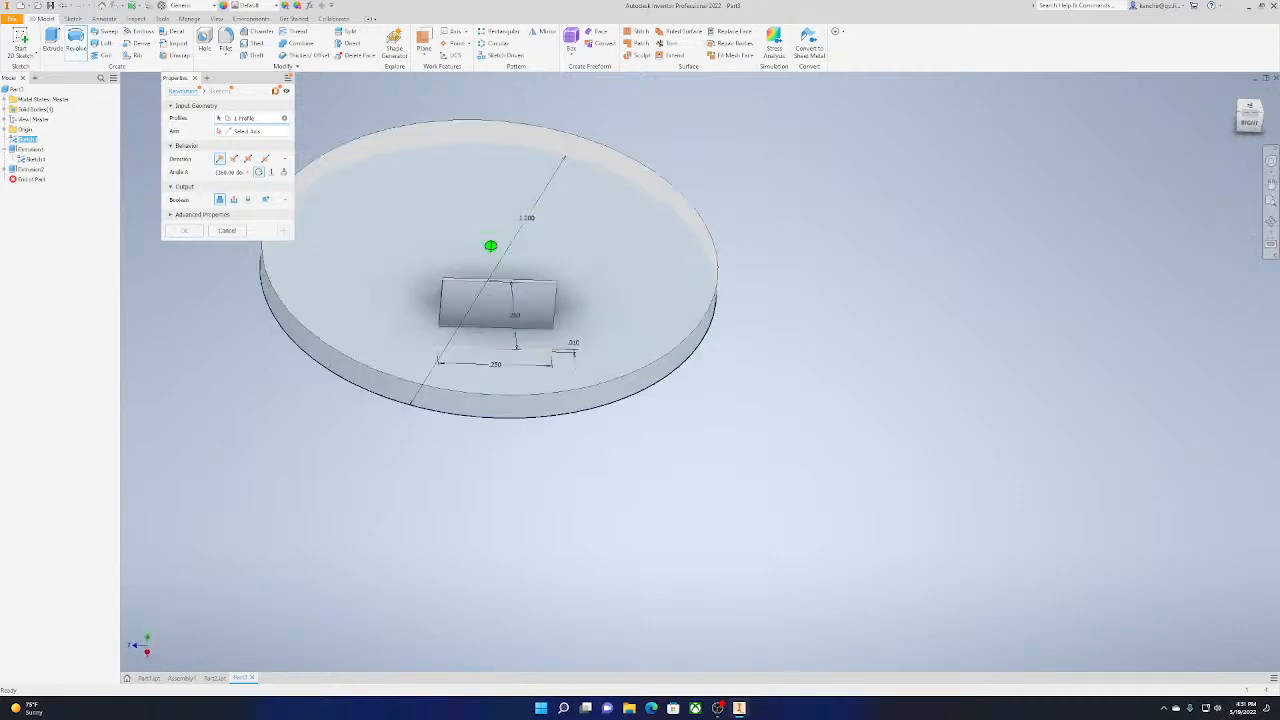
left_click(238, 233)
scroll(561, 252, "down", 3)
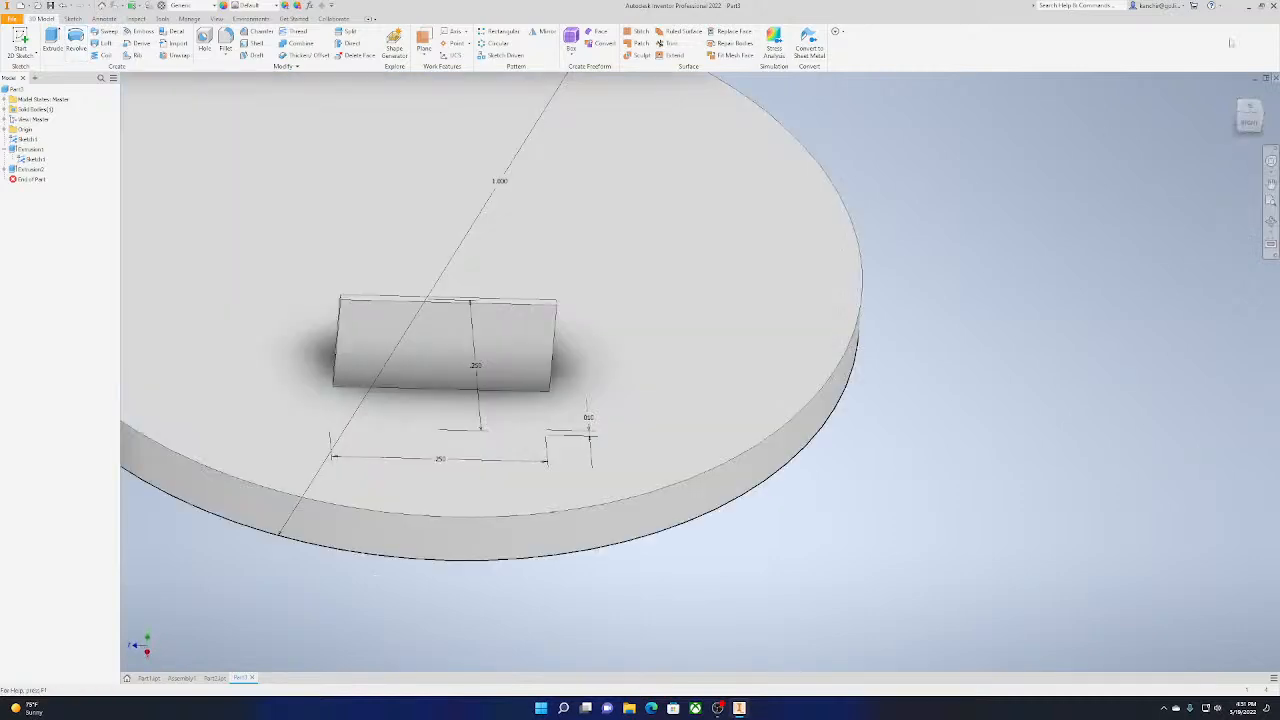
left_click_drag(1252, 120, 1176, 112)
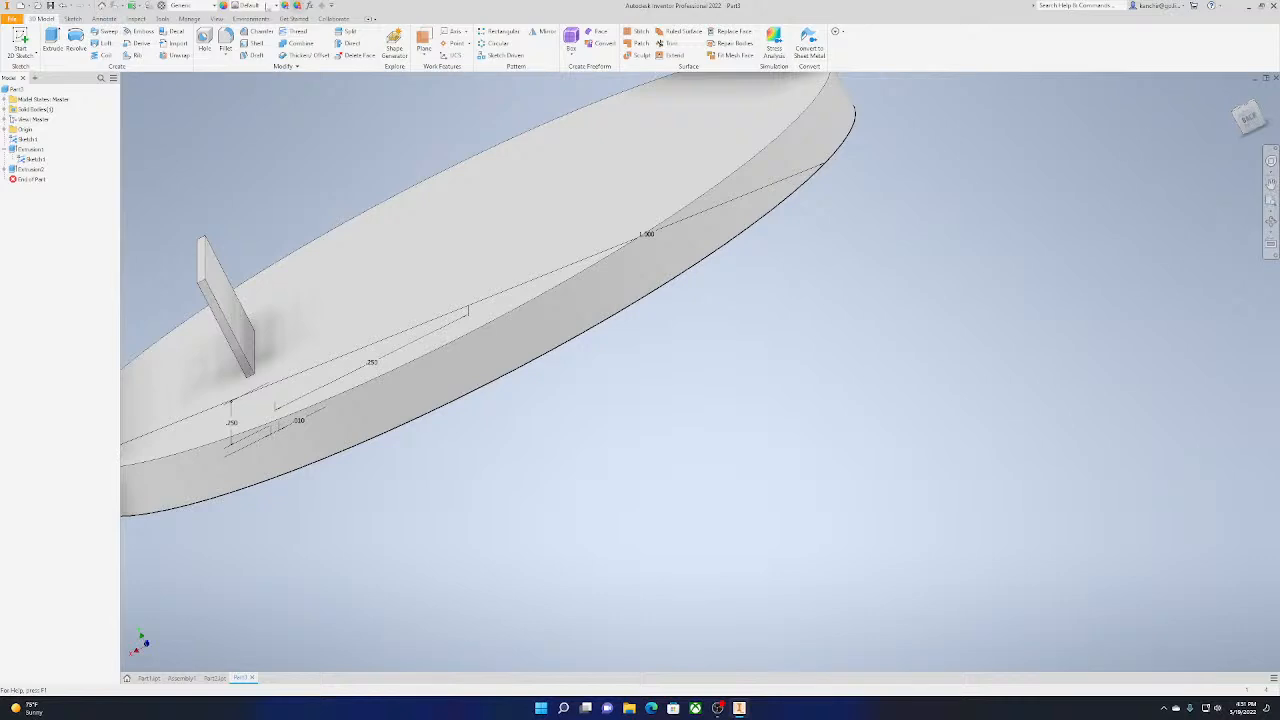
left_click(77, 42)
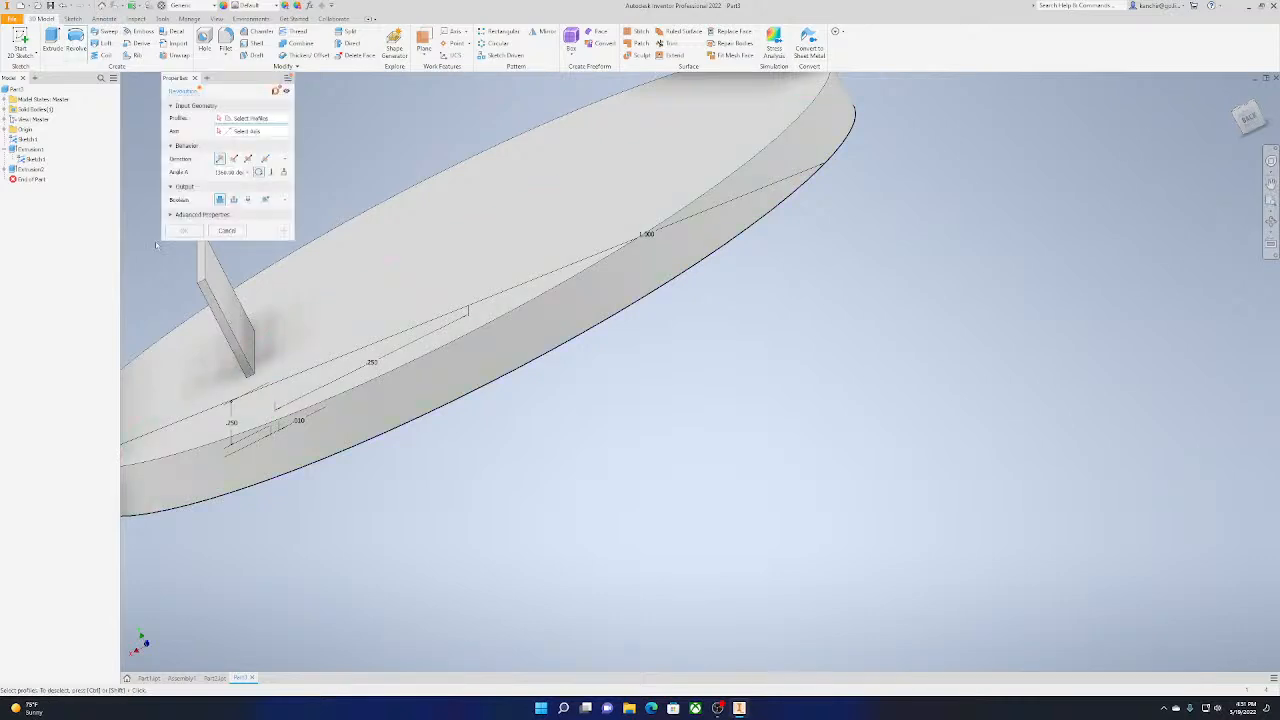
left_click(221, 234)
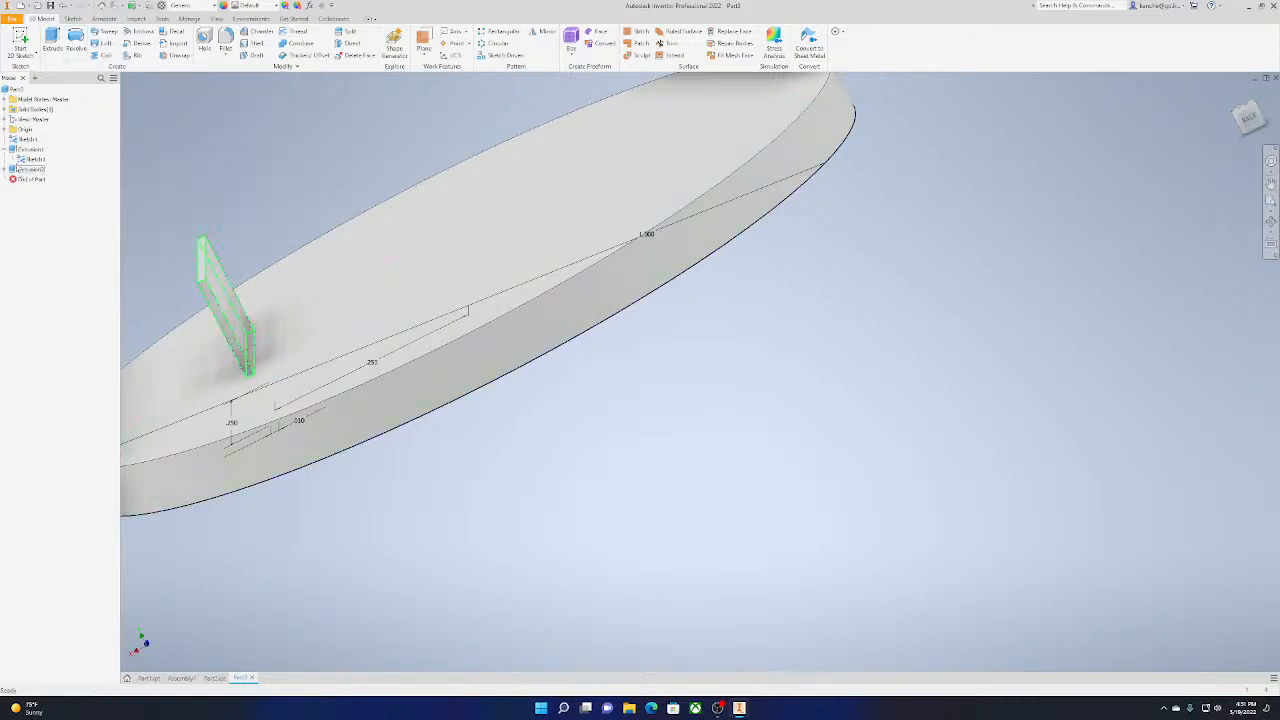
left_click(31, 170)
left_click(77, 44)
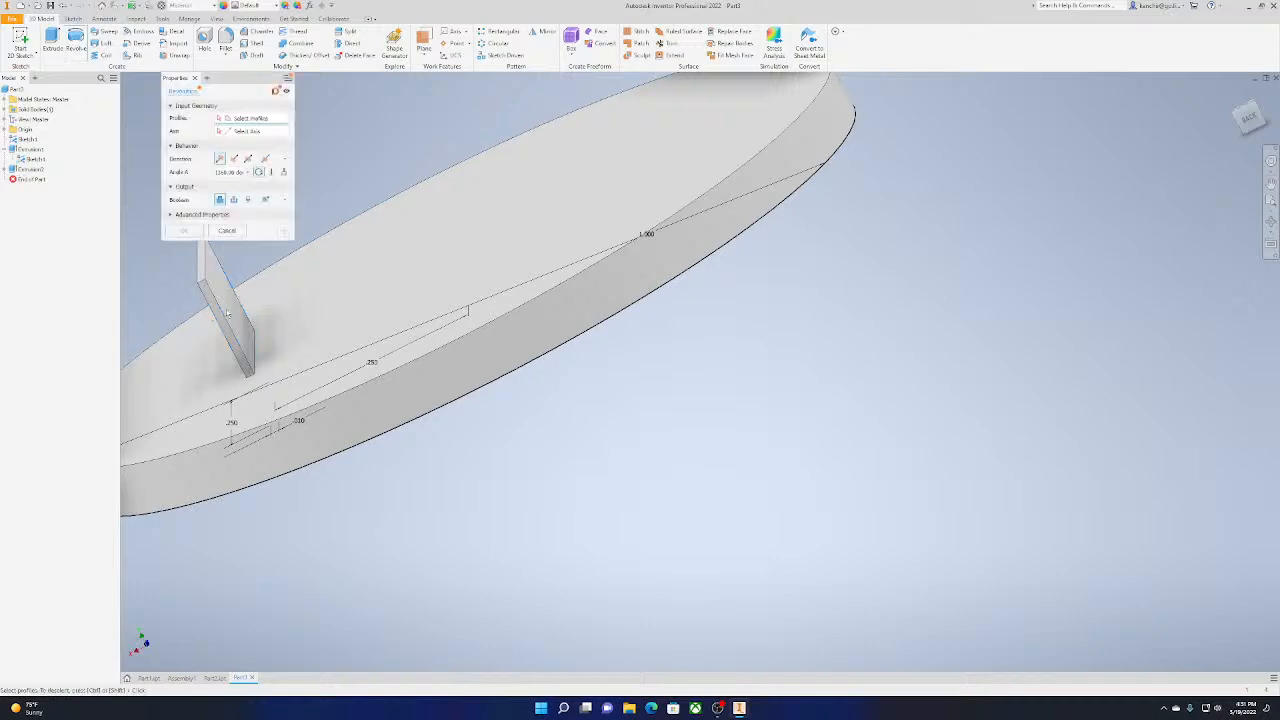
left_click(226, 234)
scroll(590, 560, "down", 2)
middle_click_drag(592, 546, 895, 497)
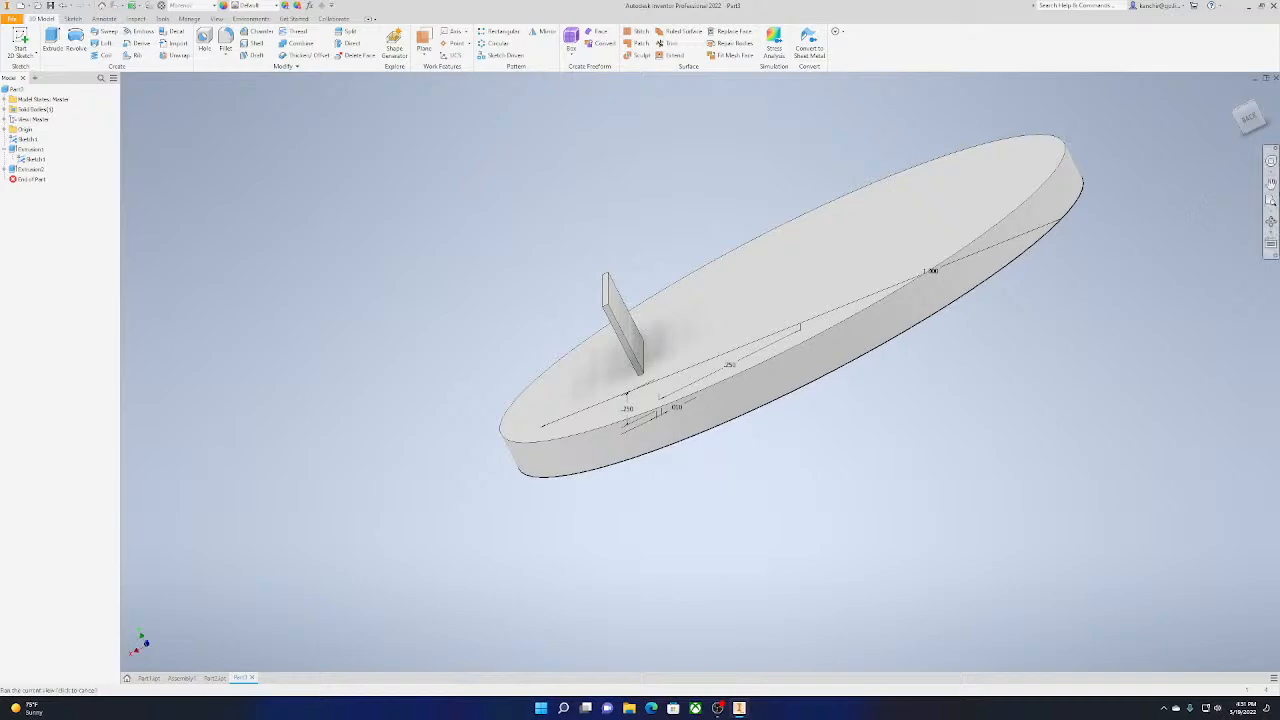
mouse_move(1250, 119)
left_mouse_down()
mouse_move(1268, 136)
mouse_move(1254, 150)
mouse_move(1245, 138)
left_mouse_up()
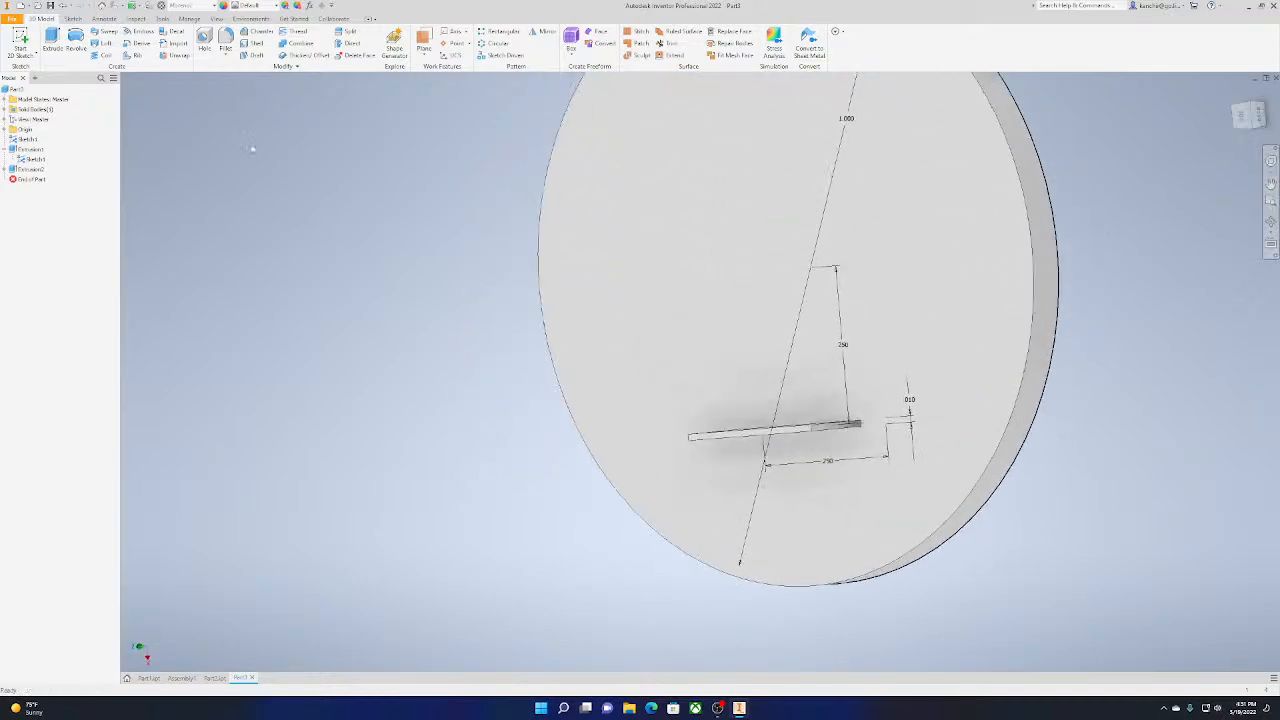
left_click(76, 42)
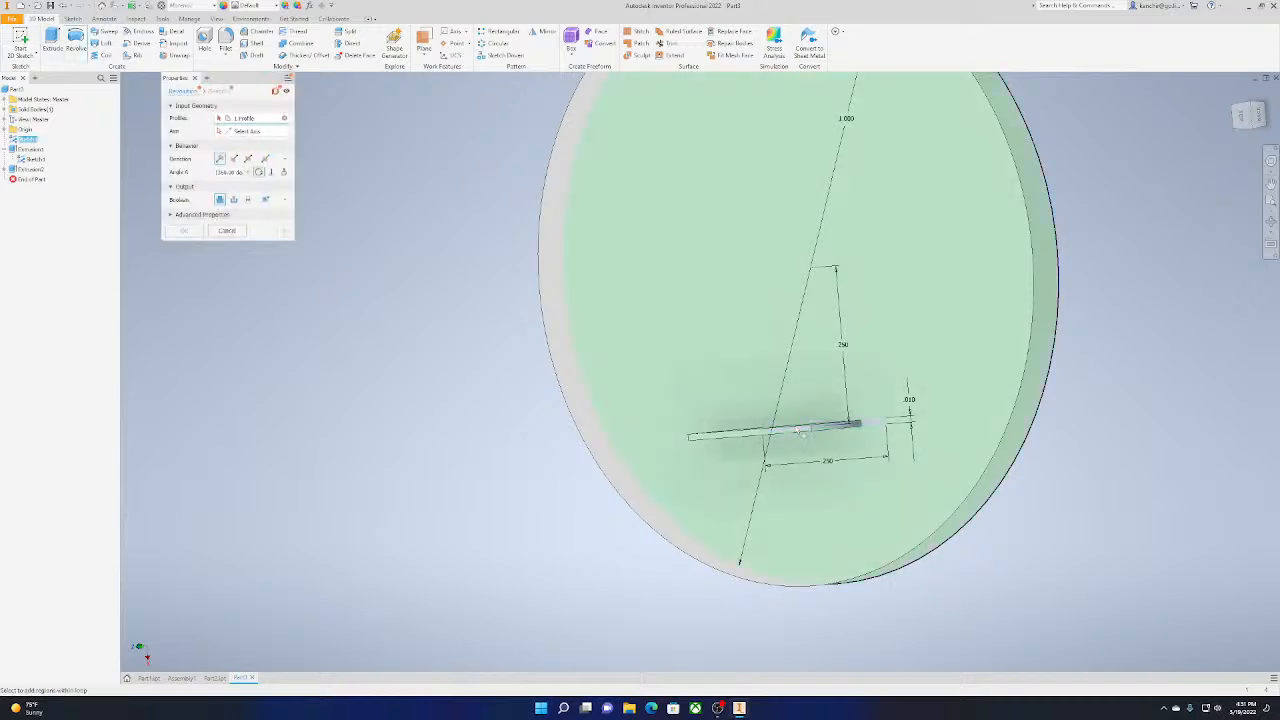
left_click_drag(1262, 118, 1256, 104)
left_click(240, 130)
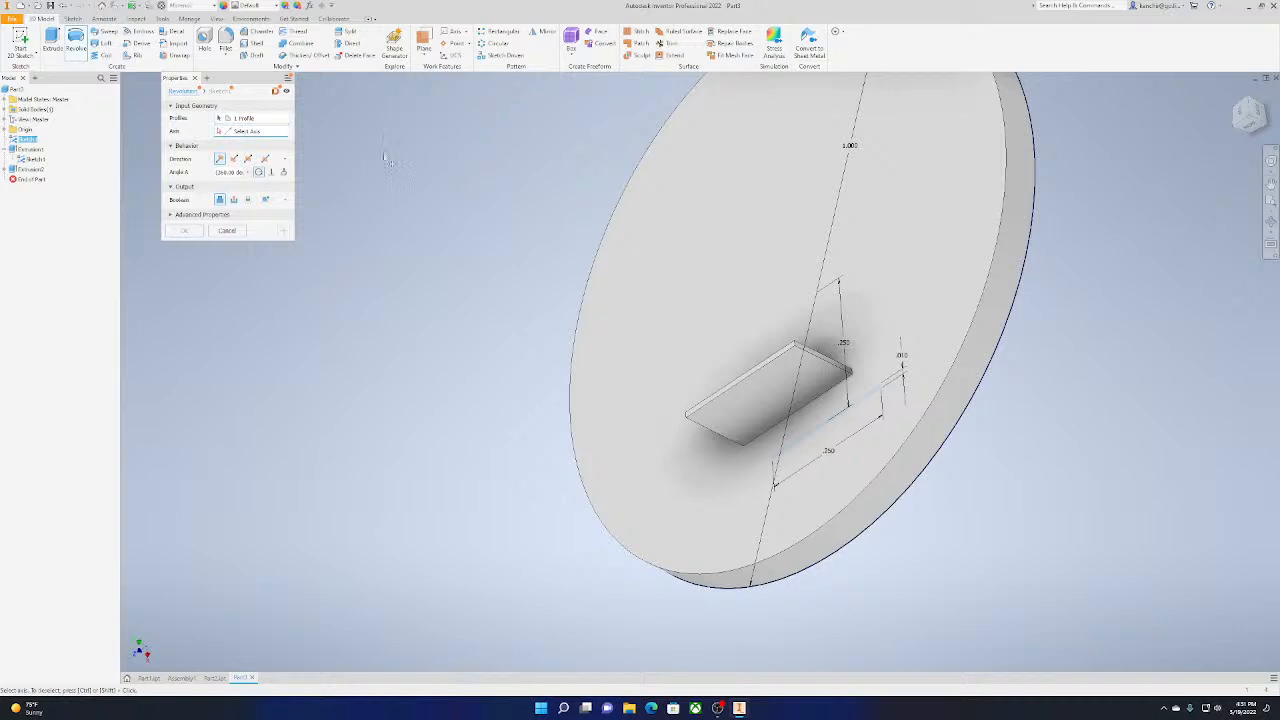
scroll(1116, 235, "down", 5)
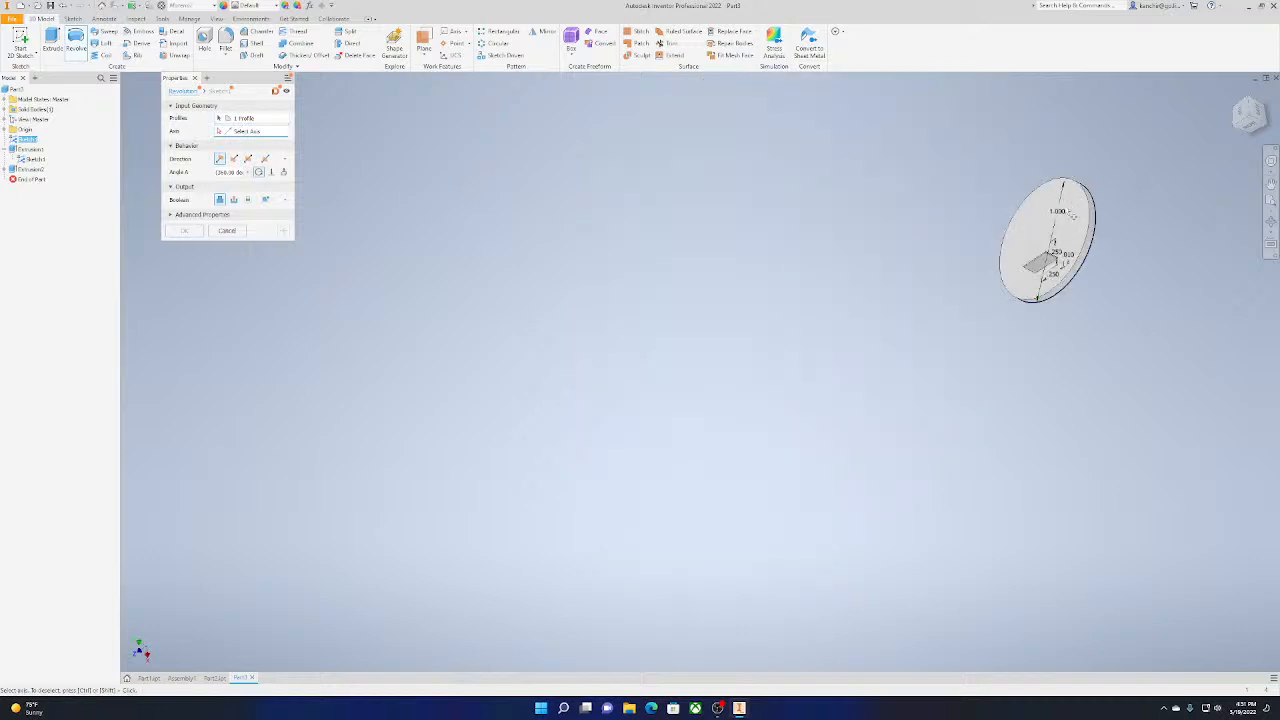
left_click(258, 133)
left_click(226, 231)
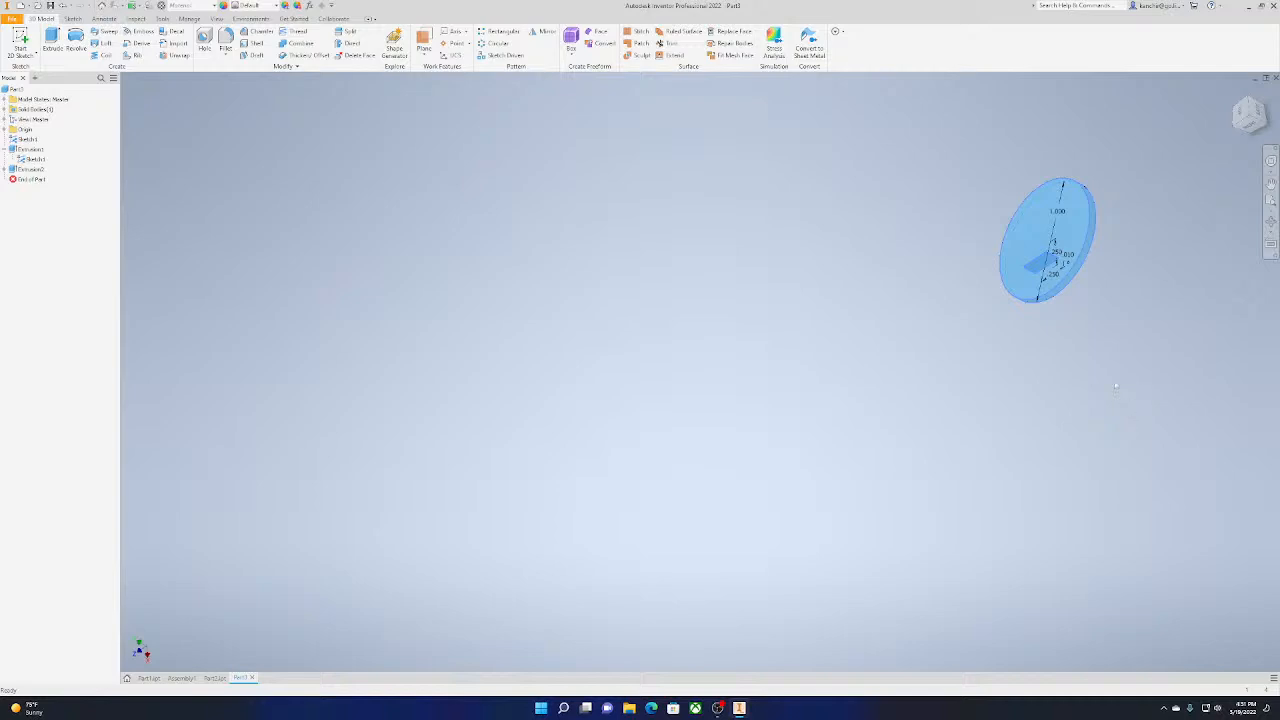
Delete the disc and plate extrusions along with the sketch they were built on
left_click(33, 149)
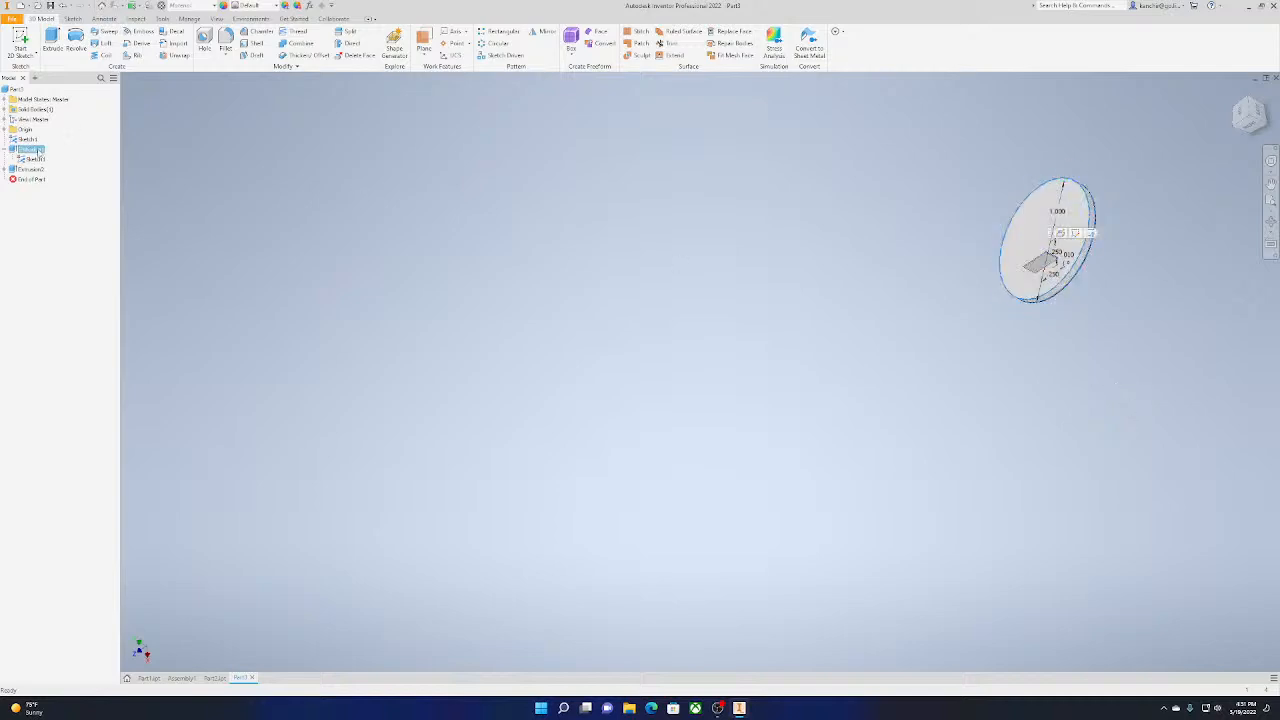
key("Delete")
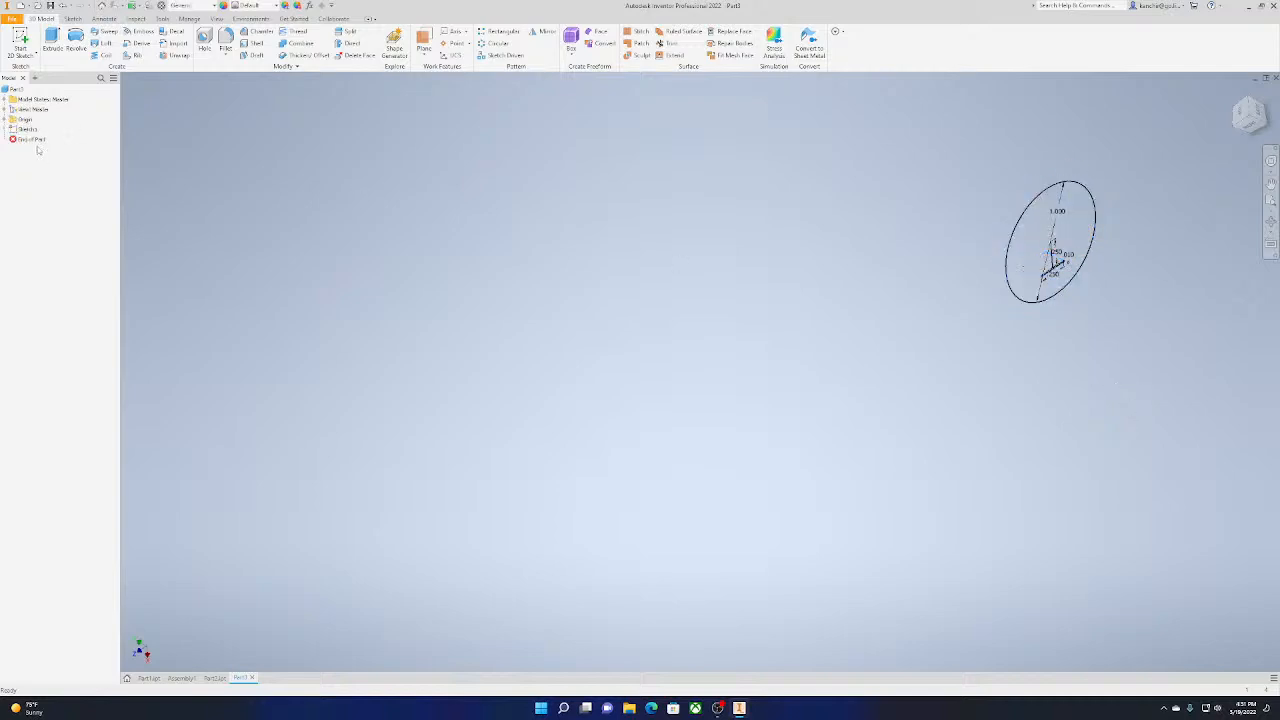
left_click(26, 129)
key("Delete")
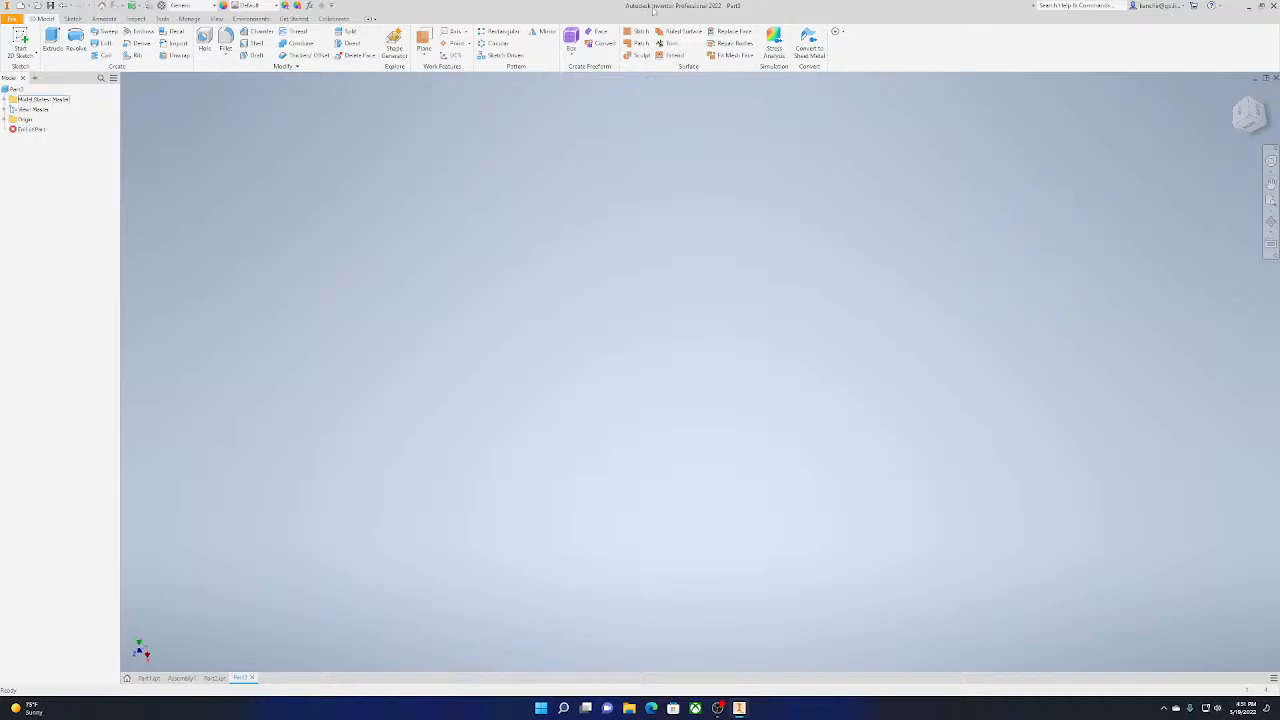
Start a new 2D sketch on the horizontal XZ origin plane
left_click(1256, 127)
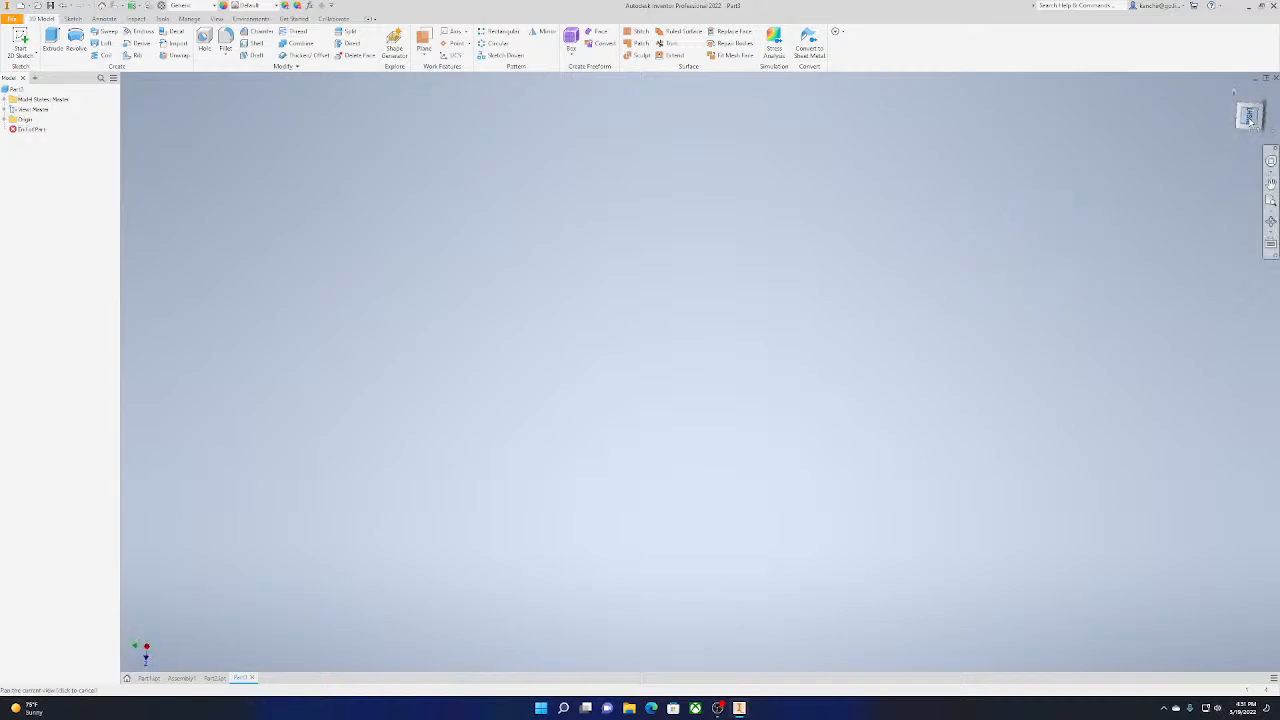
left_click(1272, 103)
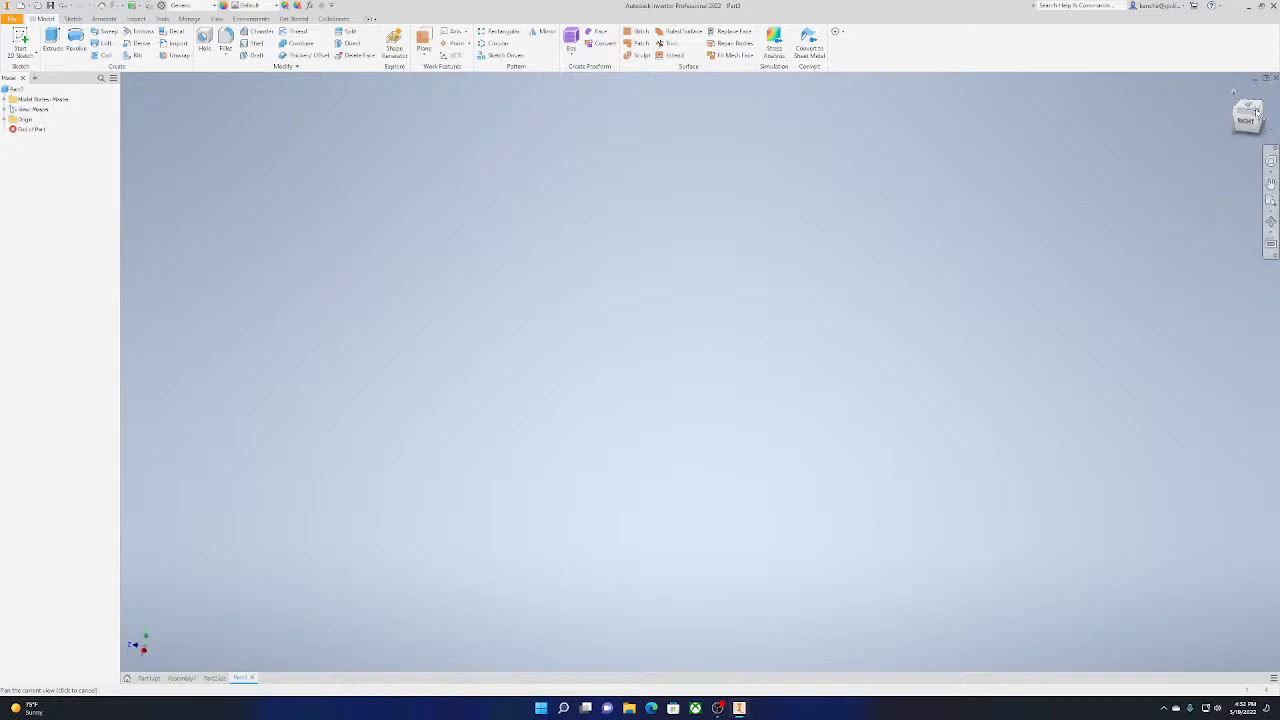
left_click(1257, 112)
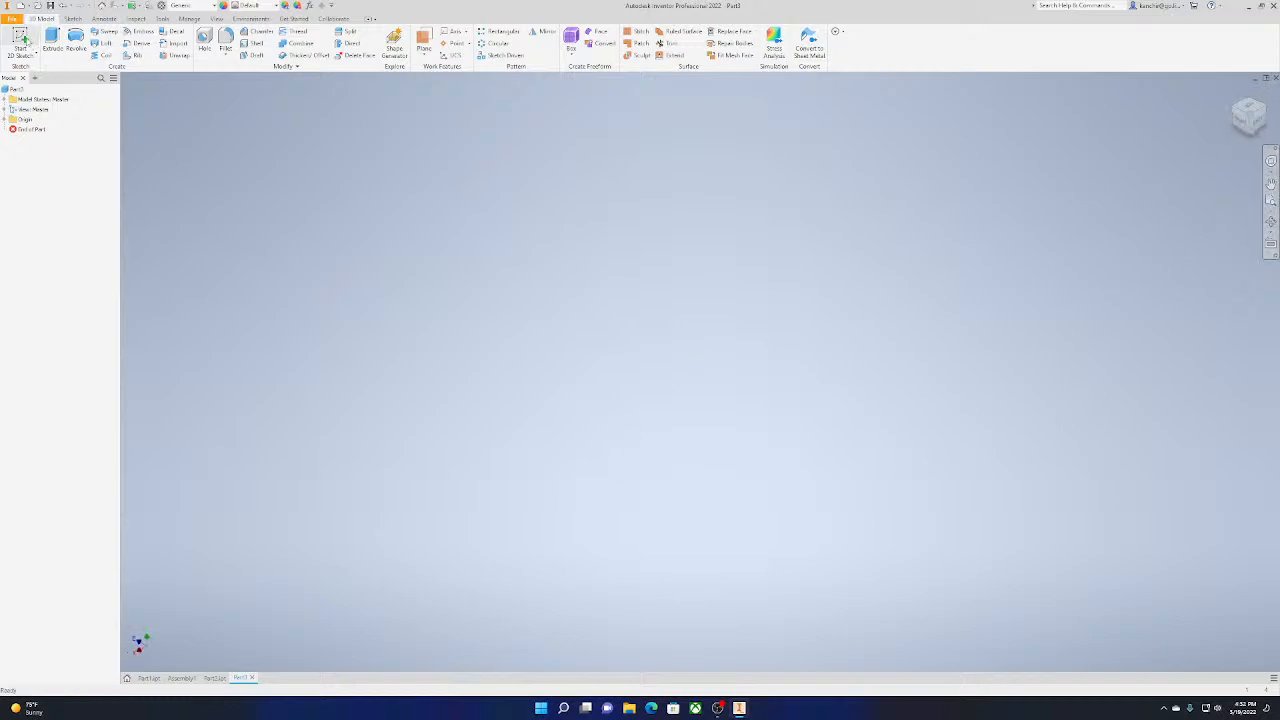
left_click(20, 42)
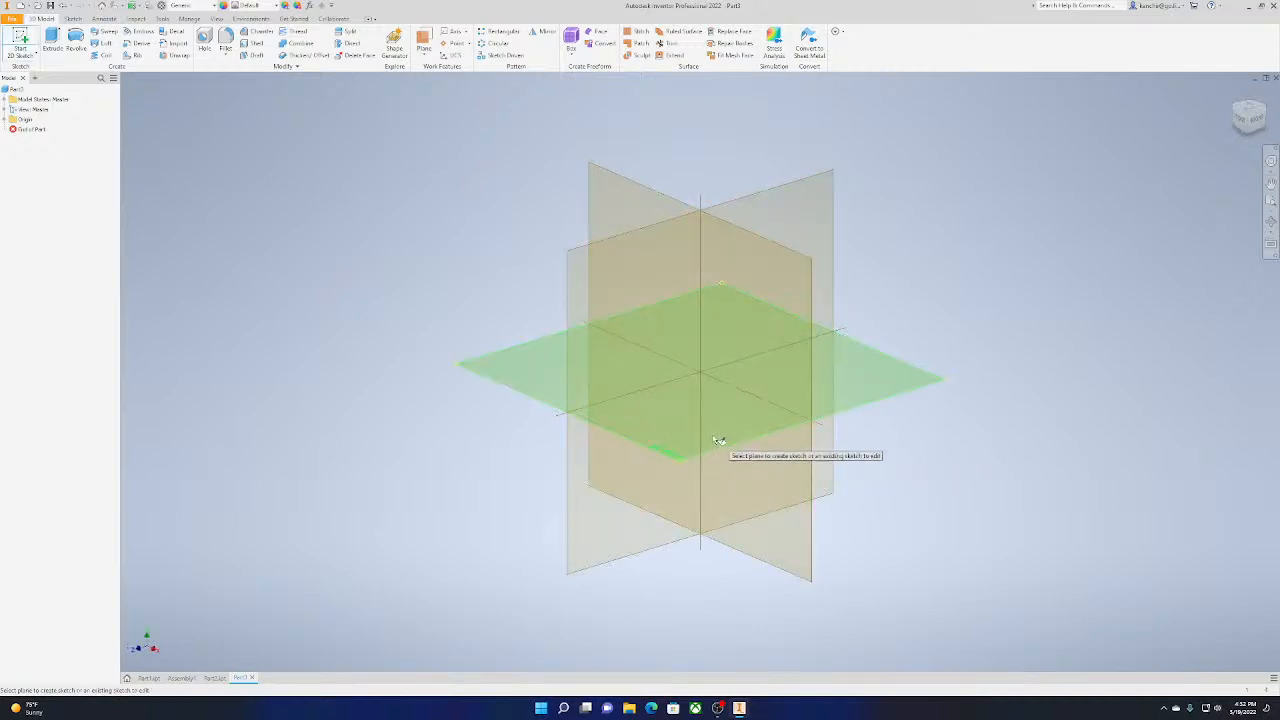
left_click(742, 436)
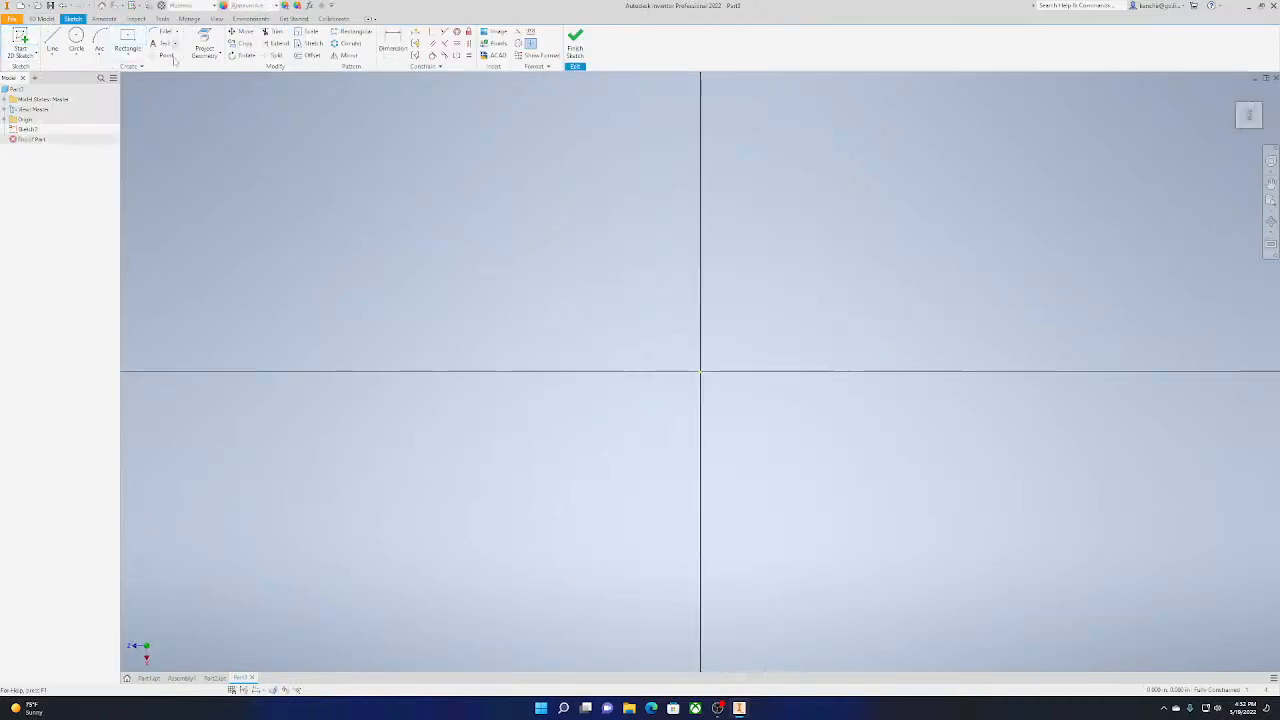
left_click(136, 40)
middle_click_drag(765, 380, 323, 487)
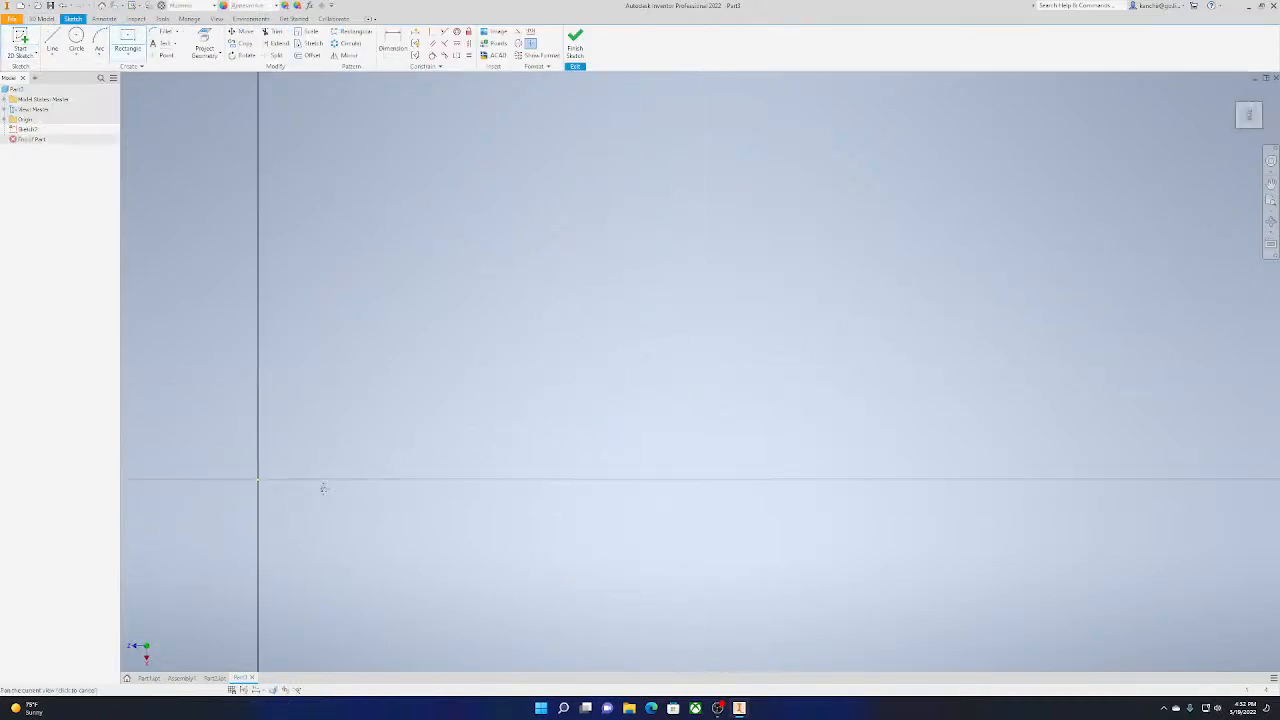
middle_click_drag(341, 281, 488, 261)
left_click(136, 54)
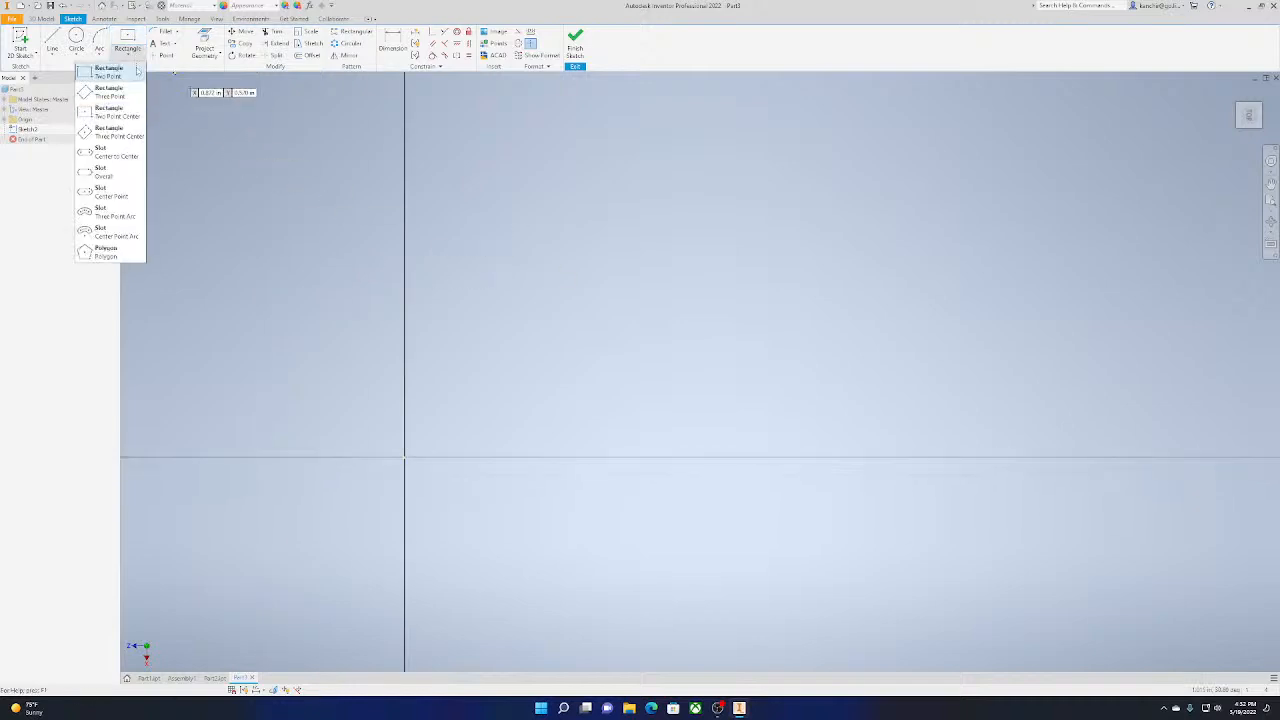
left_click(120, 73)
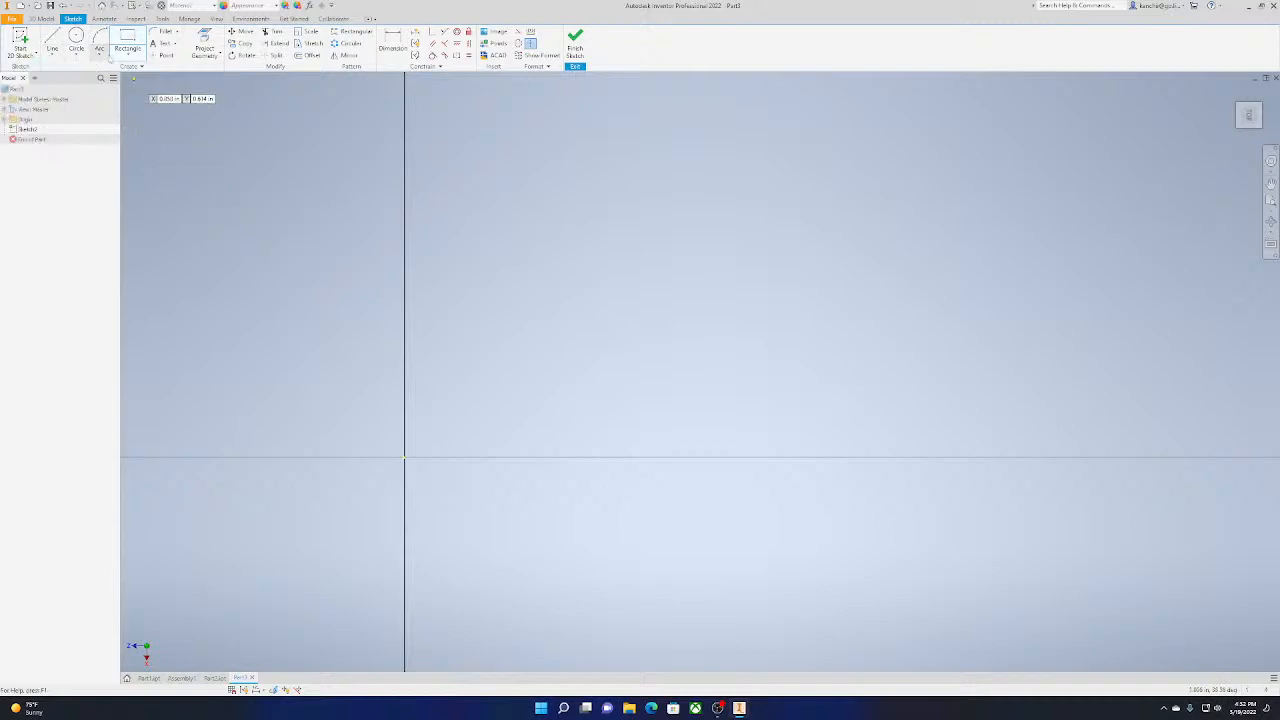
Draw a three-point arc from the origin with its end point 1 in away at 45° and a radius of 0.5 in
left_click(99, 55)
left_click(405, 458)
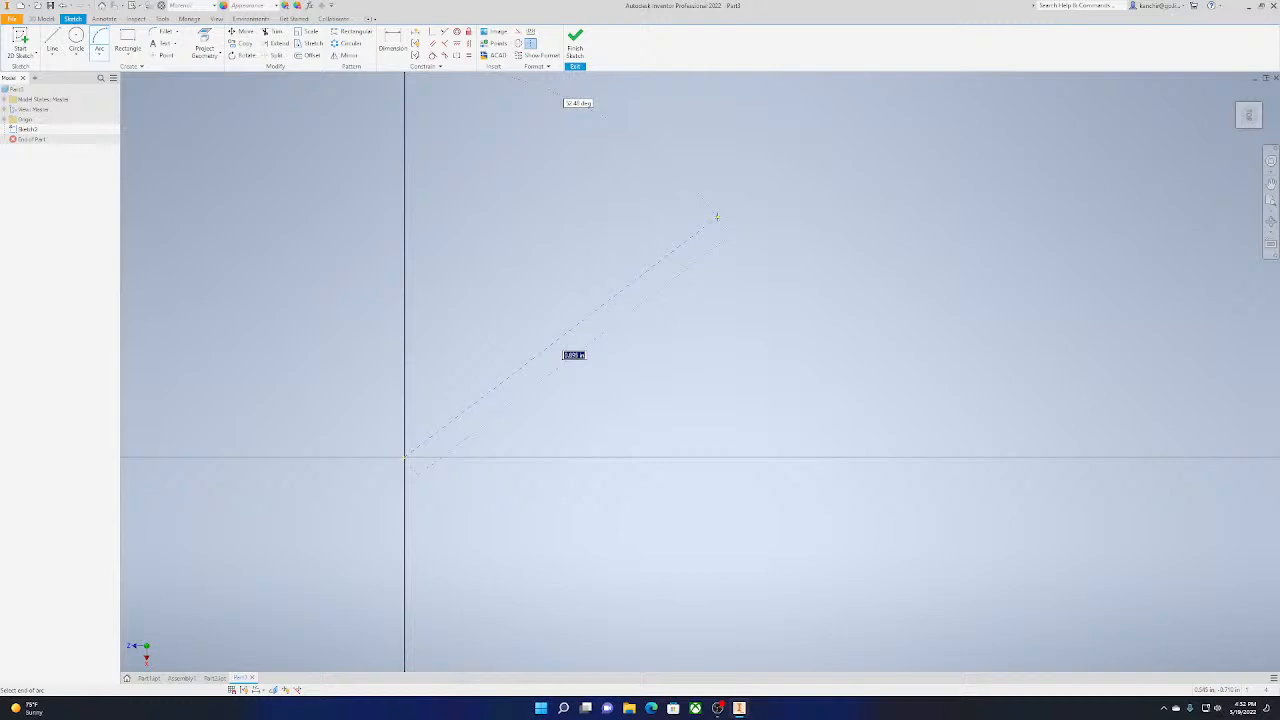
type("1")
key("Tab")
type("45")
key("Tab")
key("Return")
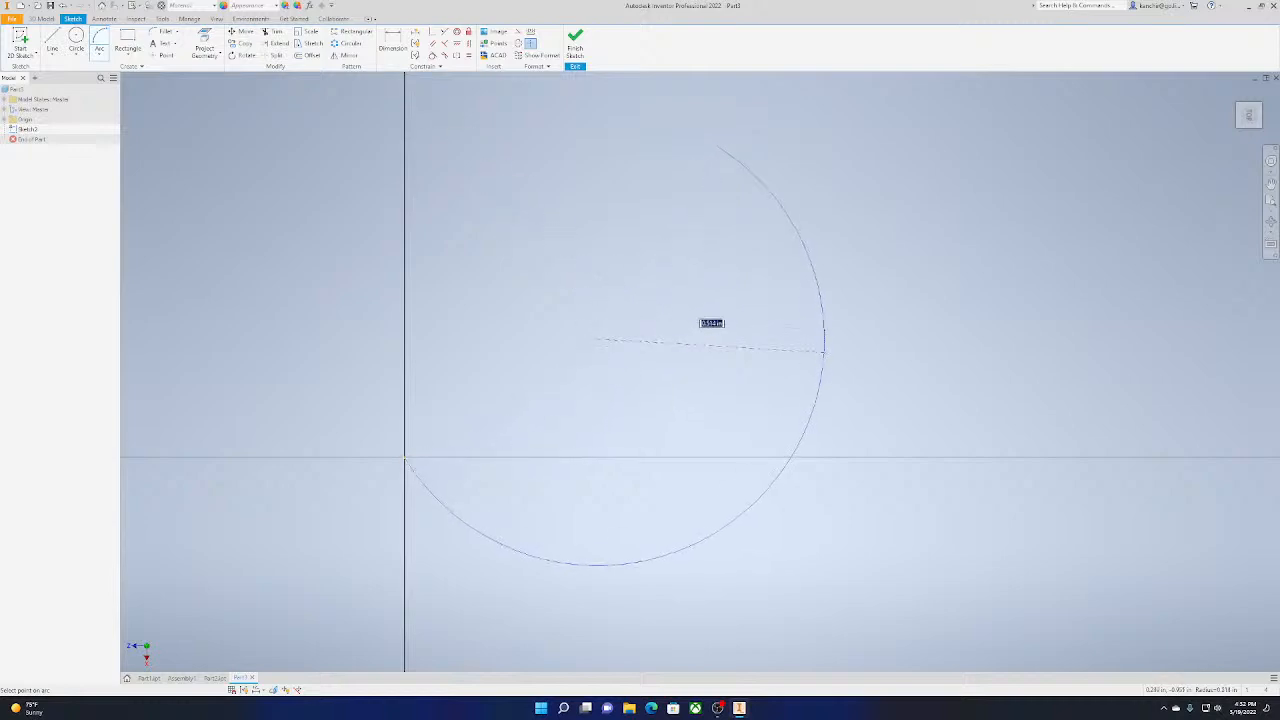
scroll(975, 555, "up", 2)
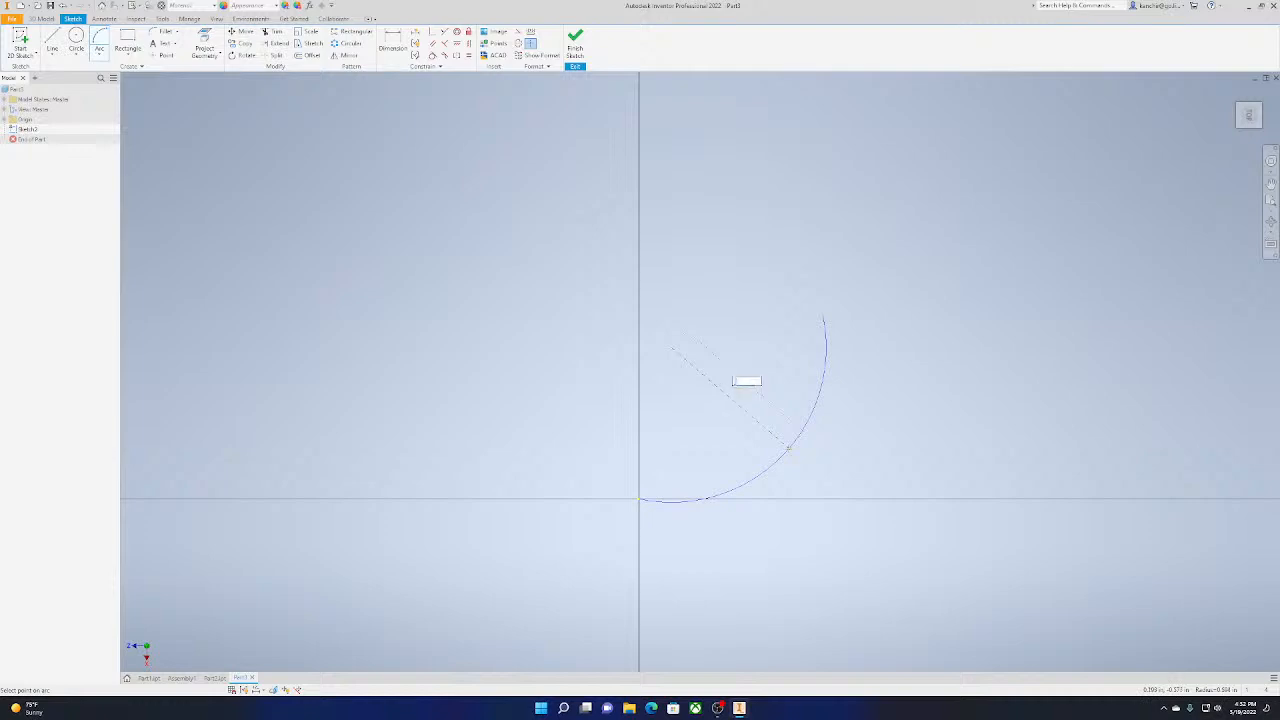
key("Return")
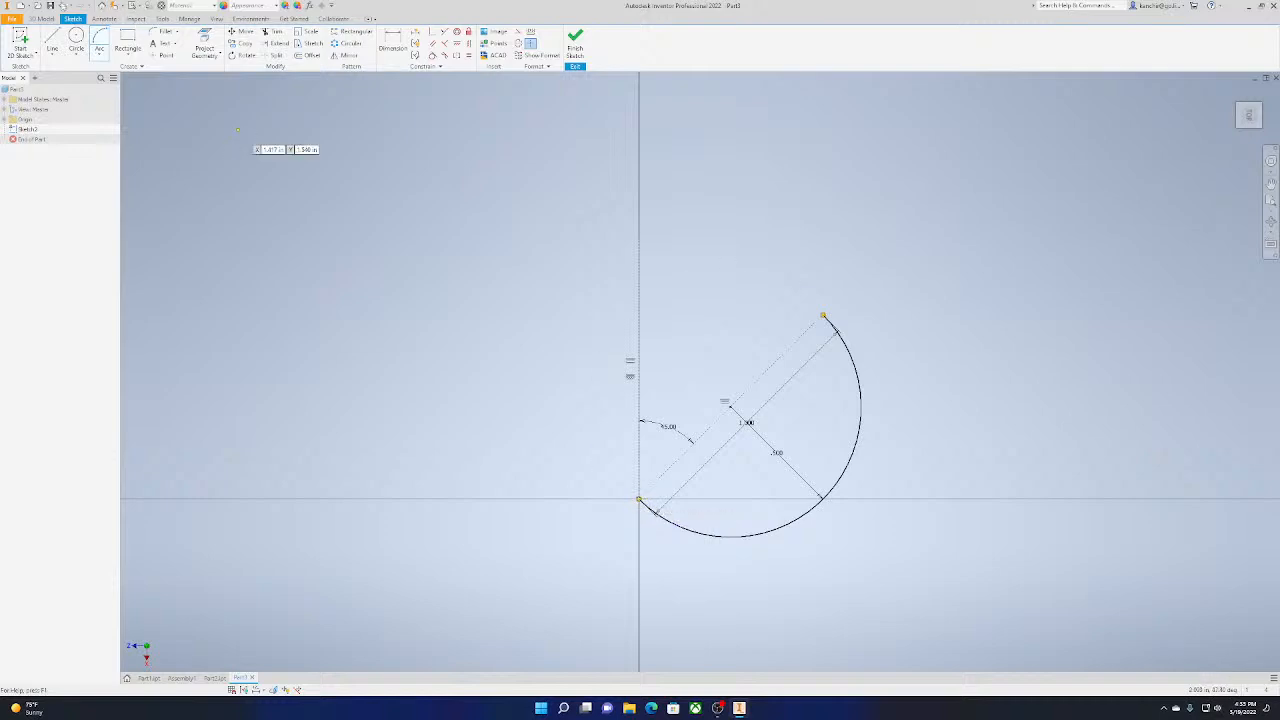
Draw a short 0.075 in line from each end of the arc inward along the chord
key("l")
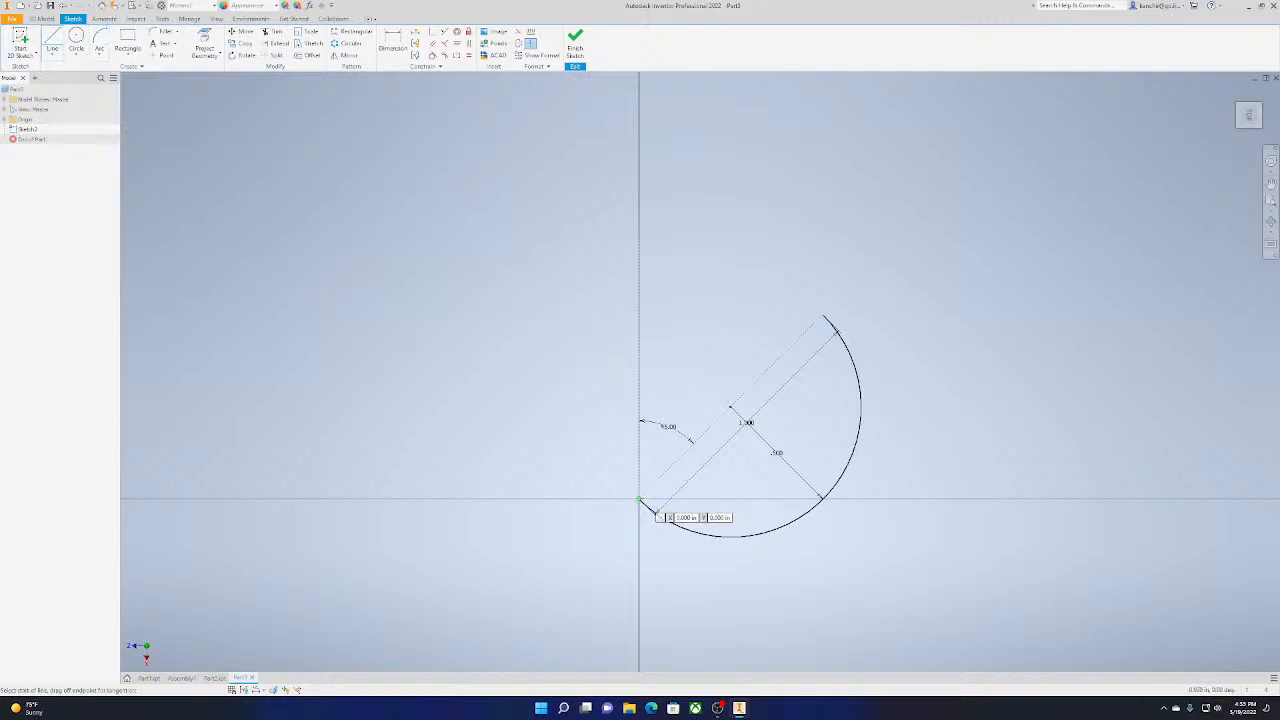
left_click(640, 499)
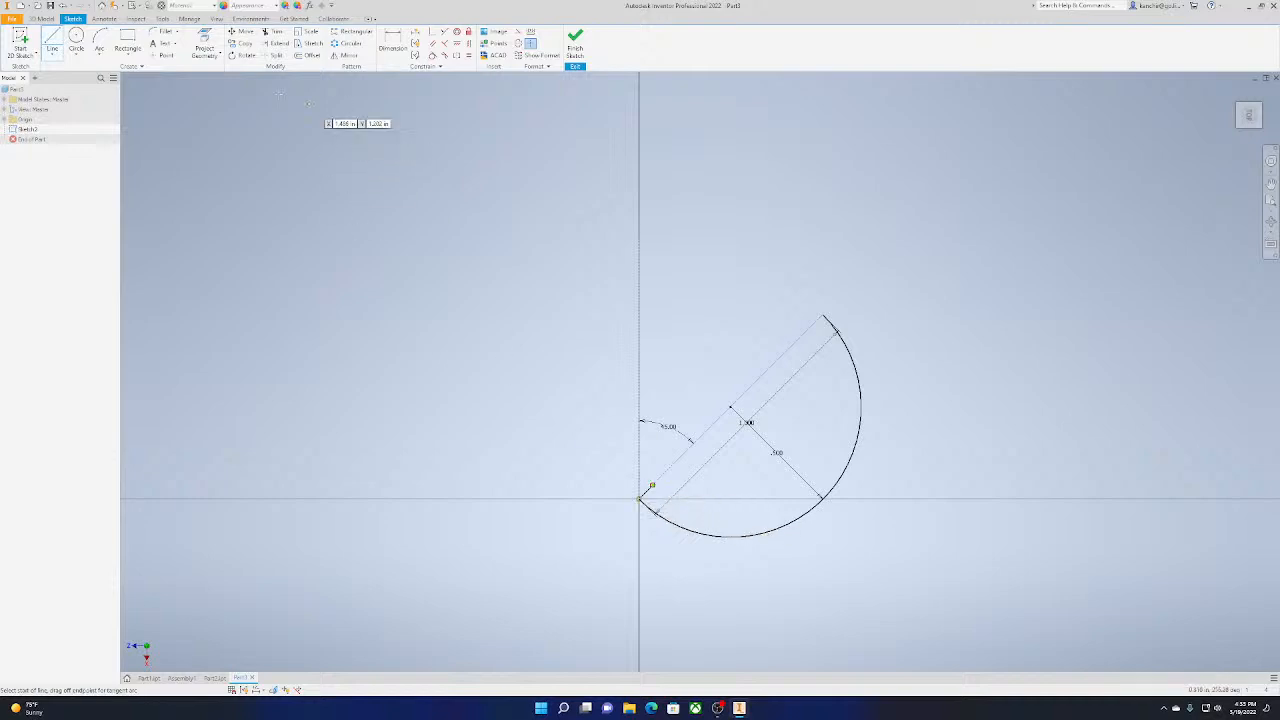
left_click(823, 318)
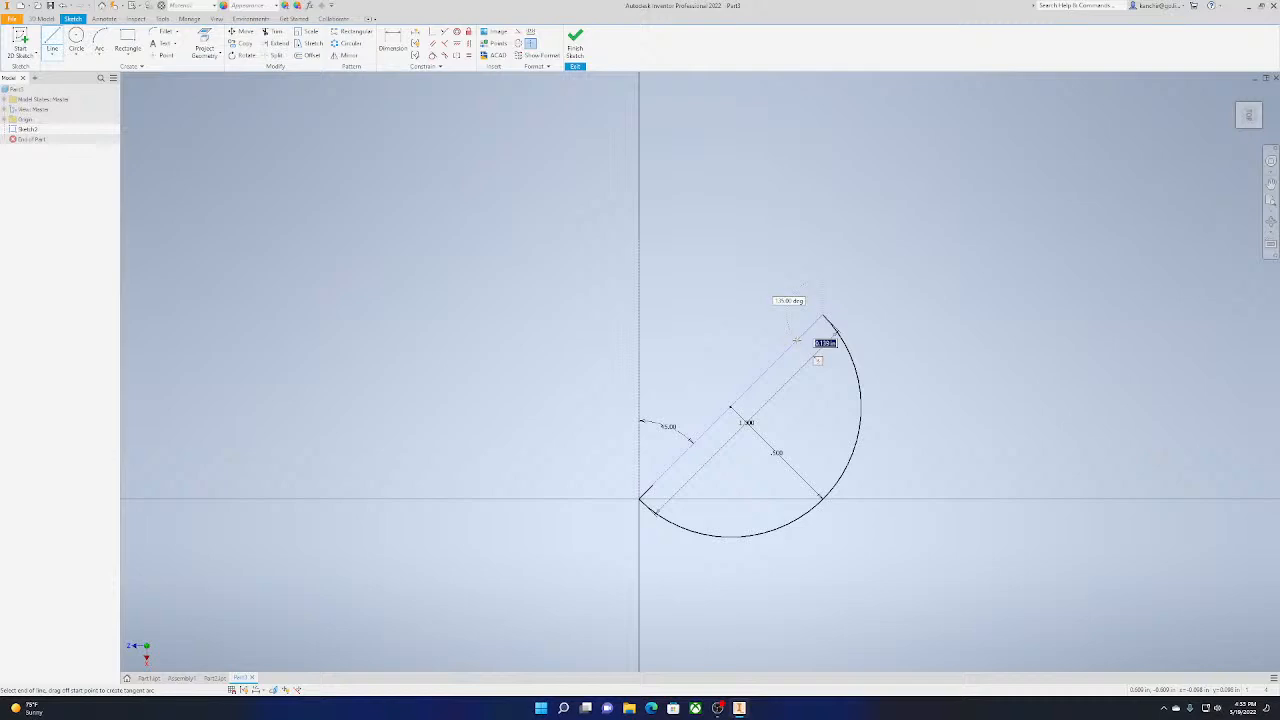
key("Tab")
key("Tab")
key("Tab")
key("Tab")
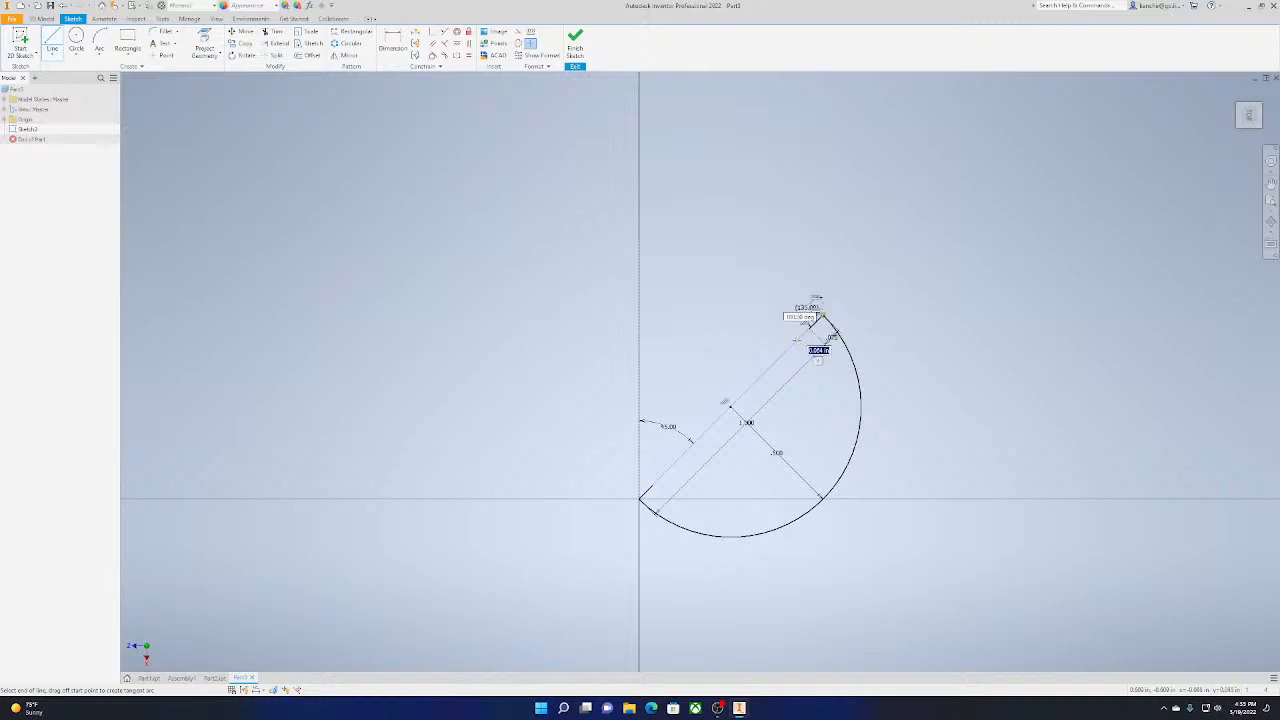
key("Return")
Draw a concentric inner arc of 0.425 in radius joining the free ends of the two short lines
left_click(99, 38)
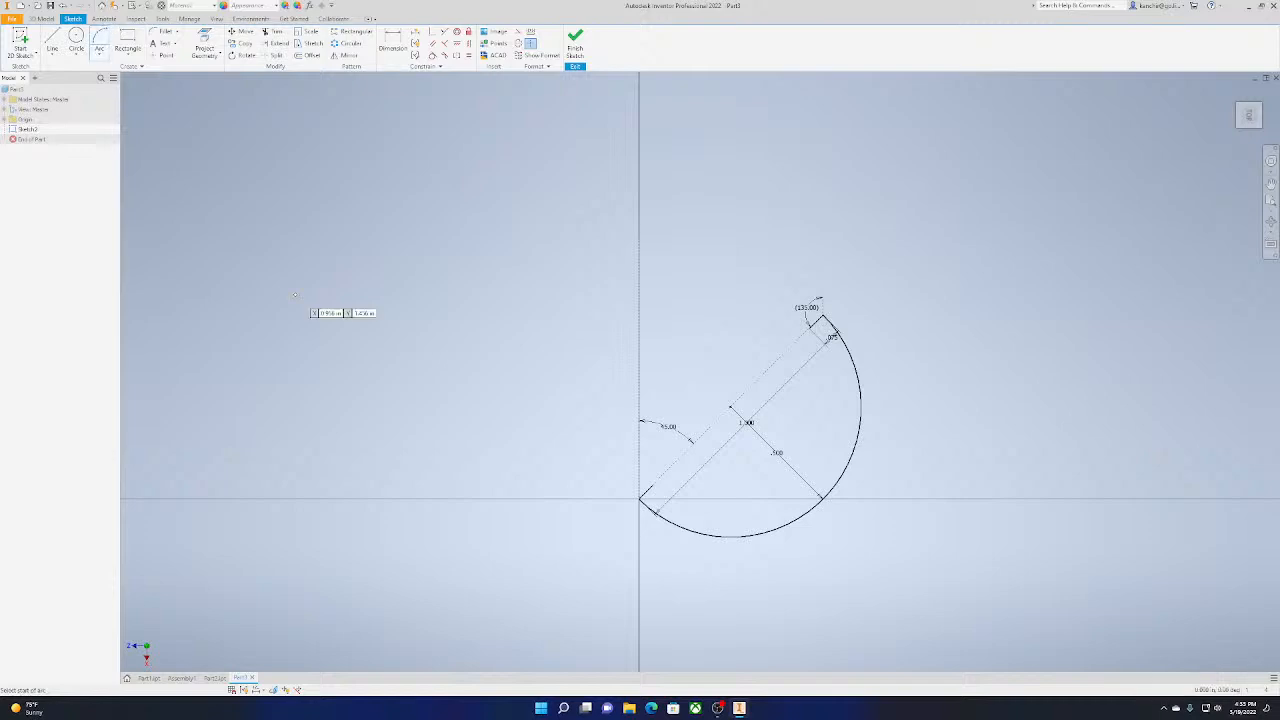
left_click(653, 485)
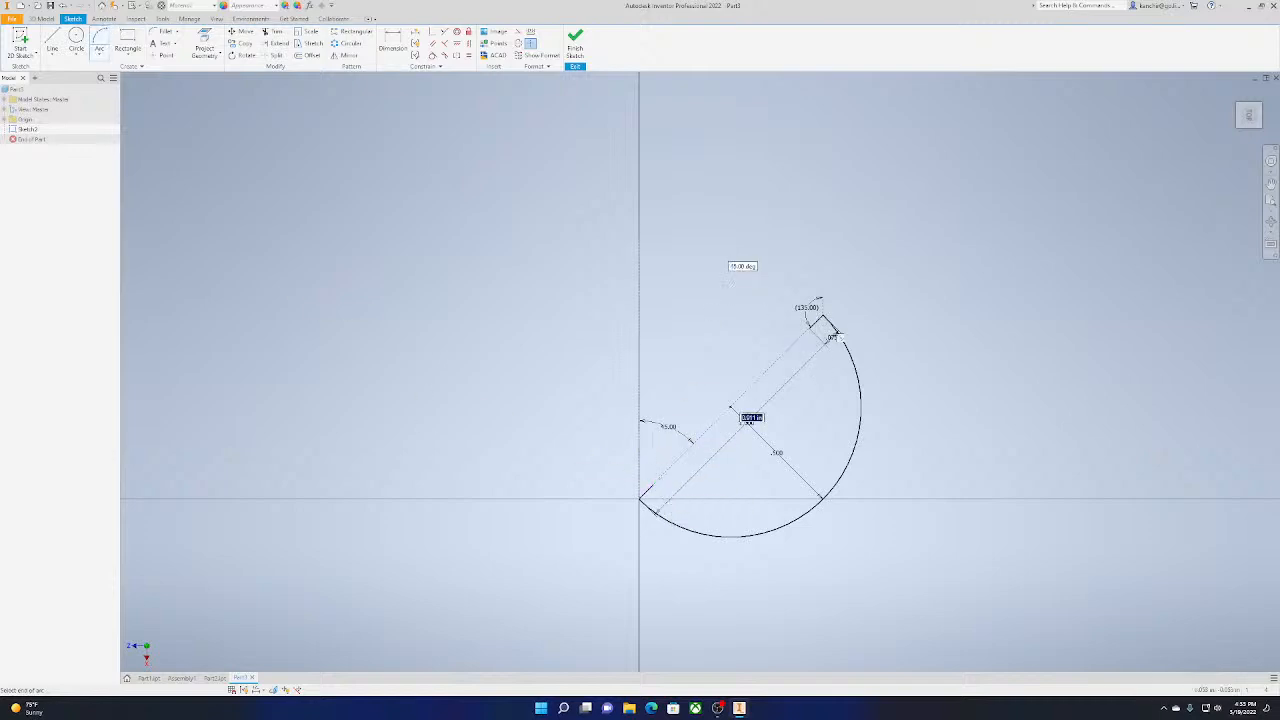
left_click(810, 328)
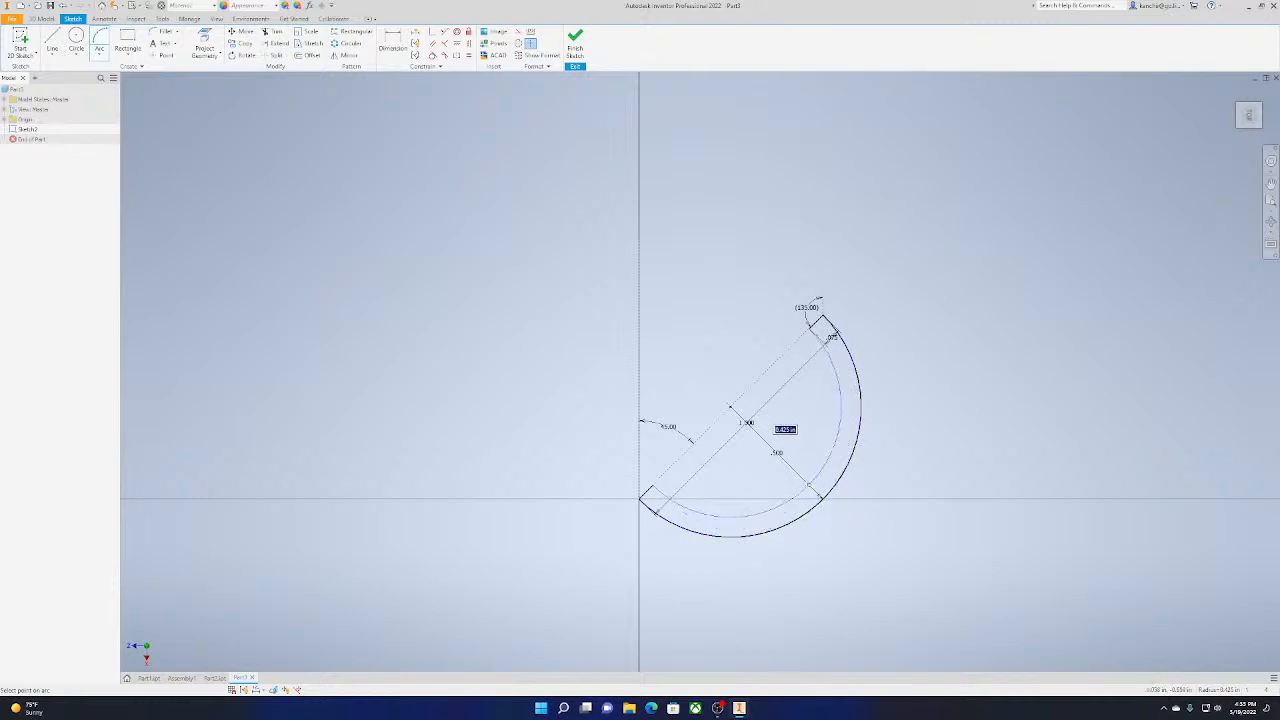
left_click(809, 485)
Finish the sketch and extrude the half-ring profile 0.1875 in upward
left_click(575, 45)
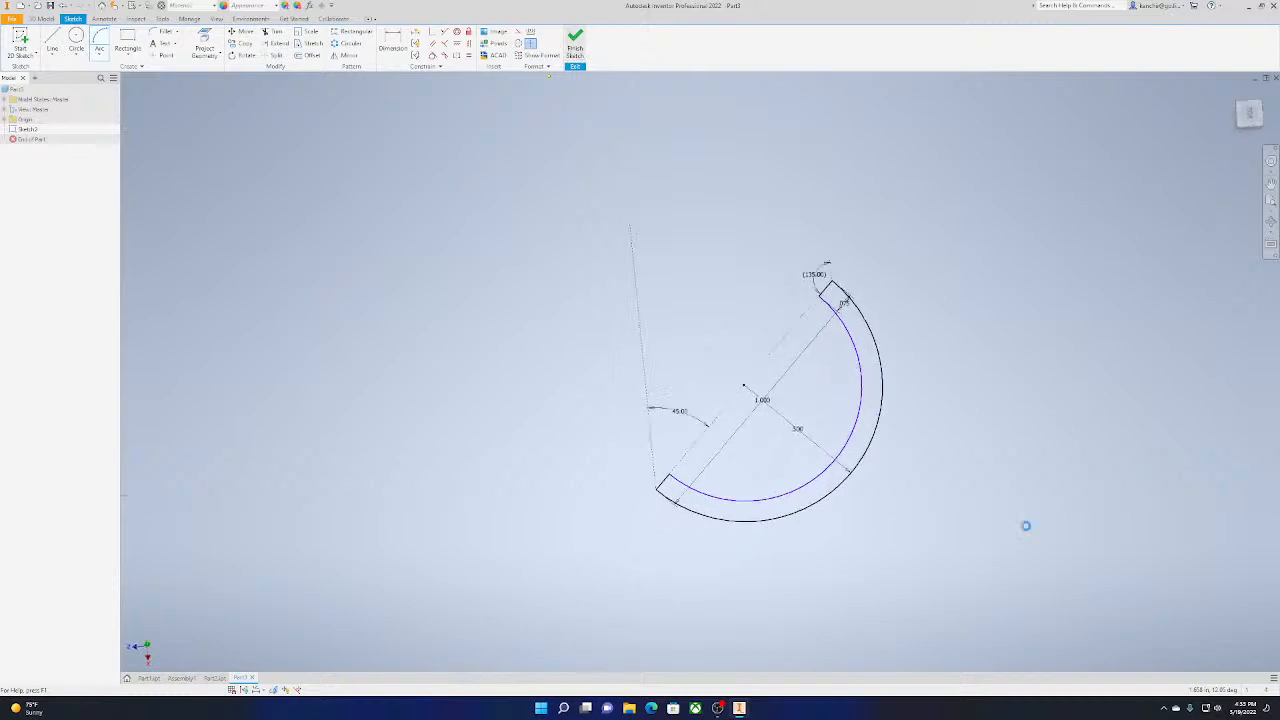
left_click(52, 42)
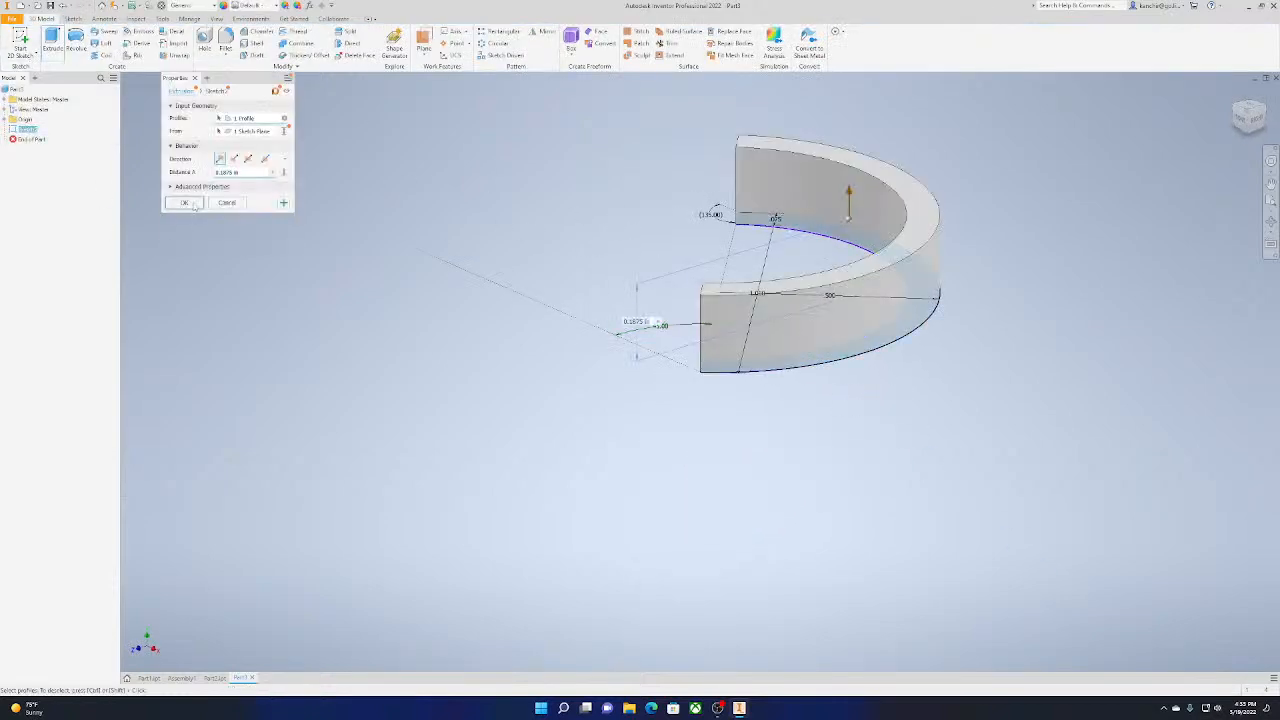
left_click(195, 204)
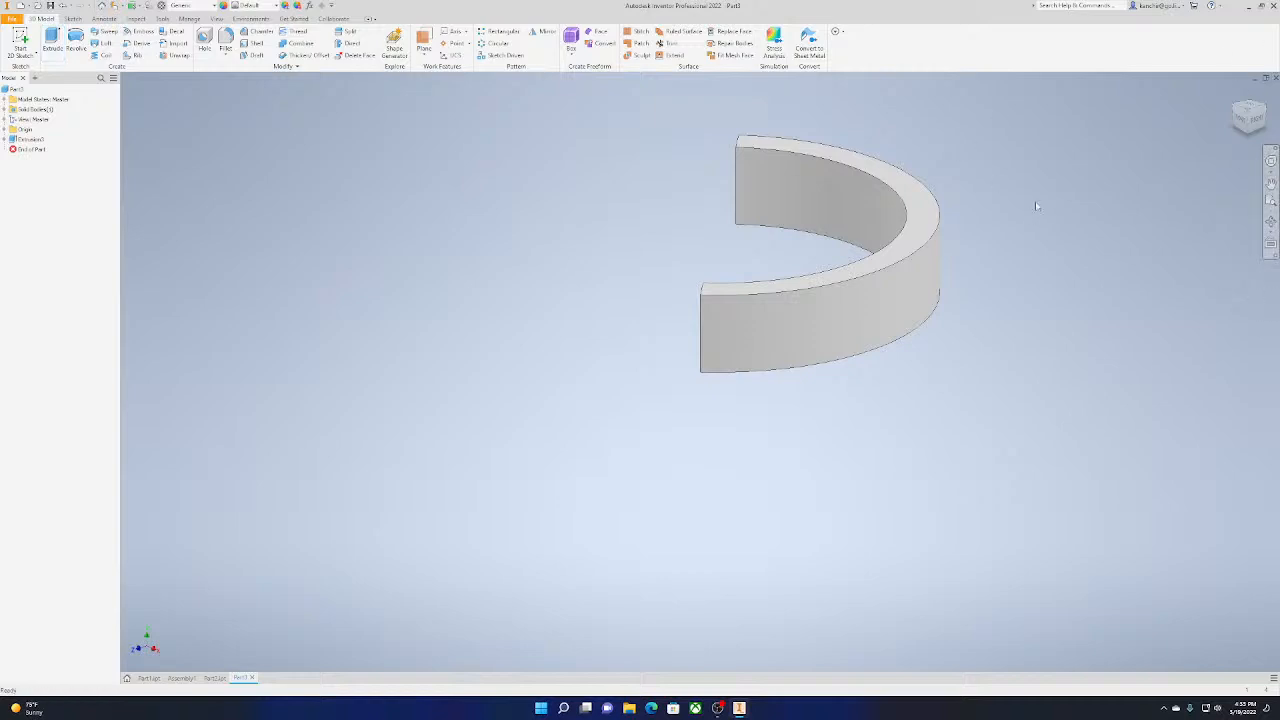
Start a new 2D sketch on the flat end face of the half ring
middle_click_drag(763, 254, 322, 135, "shift")
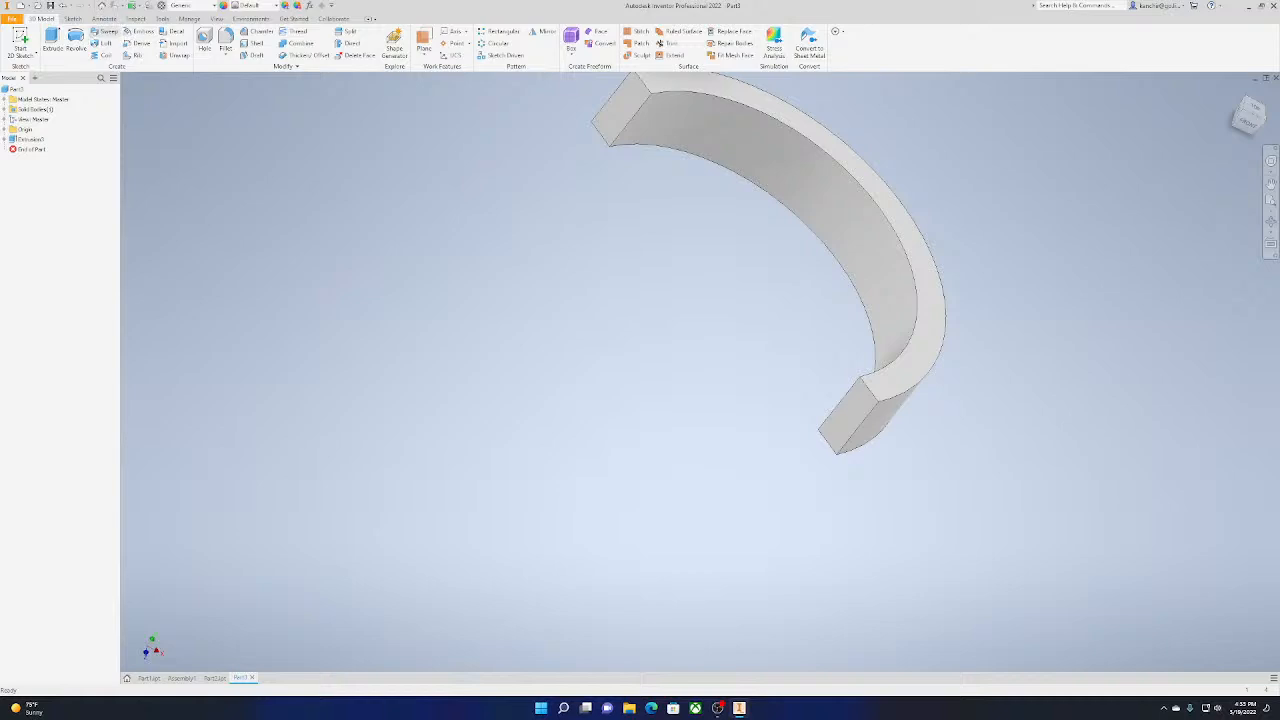
left_click(20, 45)
left_click(614, 112)
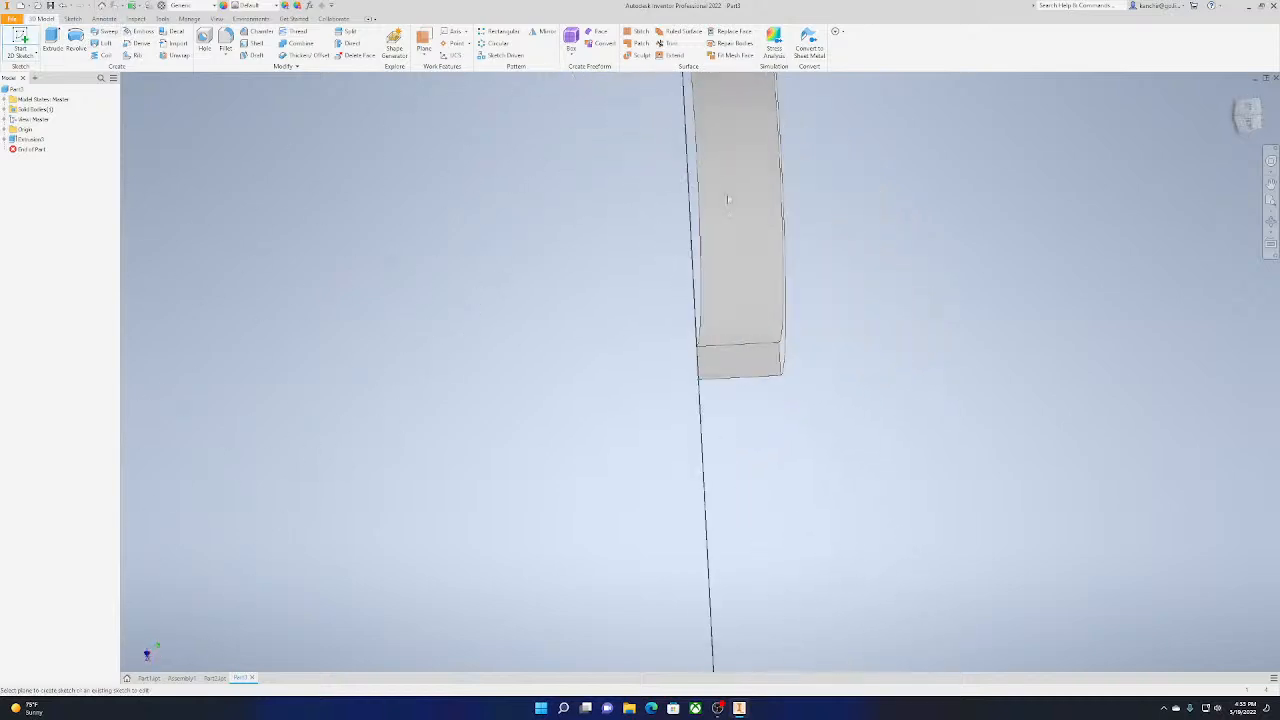
left_click(728, 200)
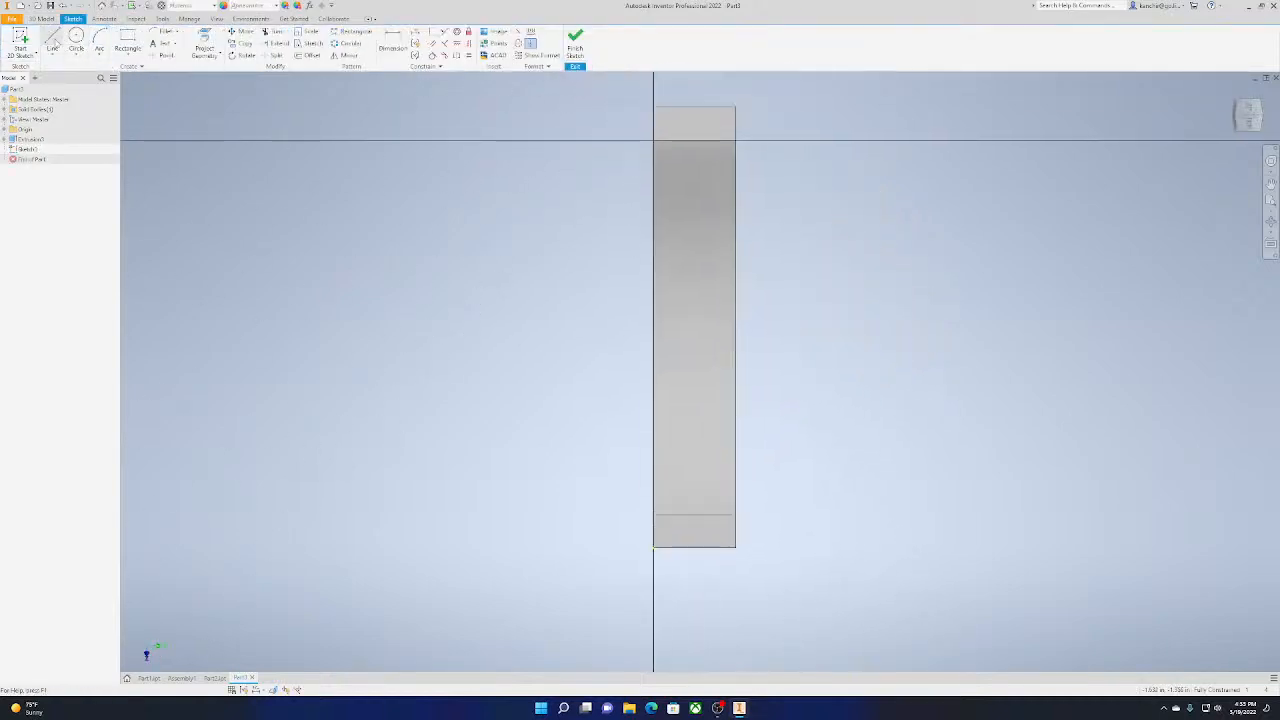
left_click(53, 42)
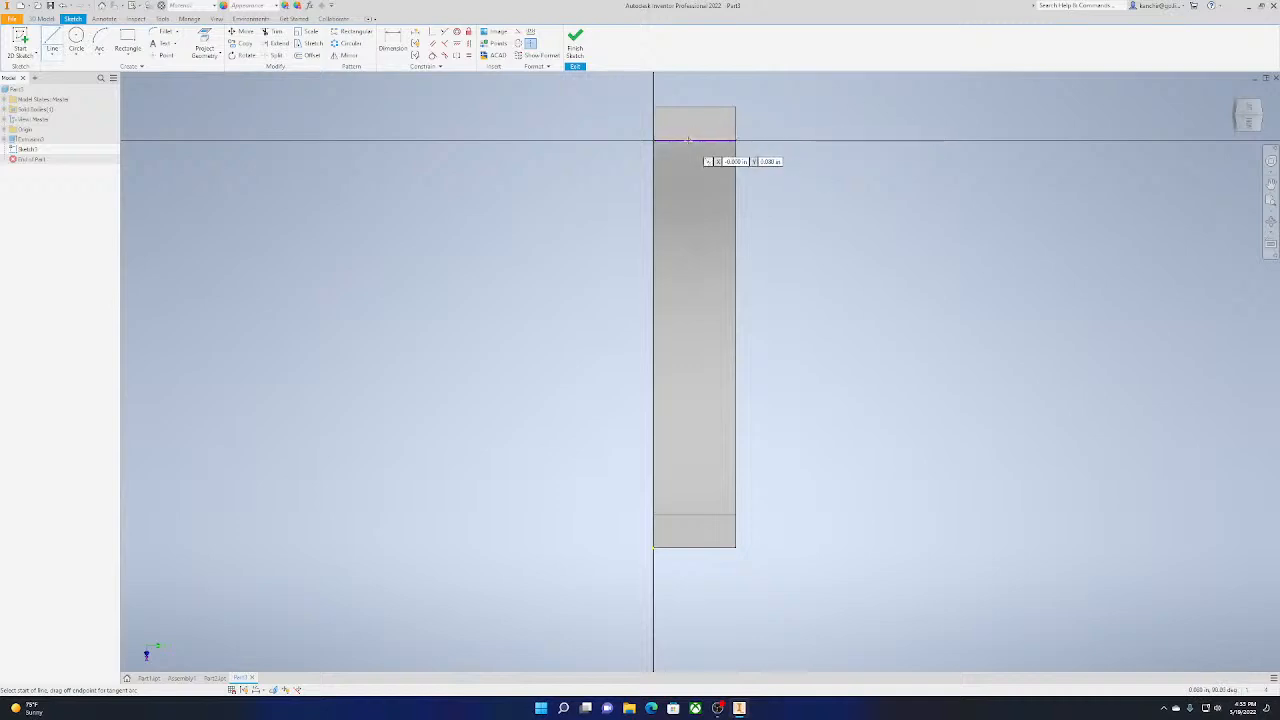
middle_click_drag(711, 110, 667, 169)
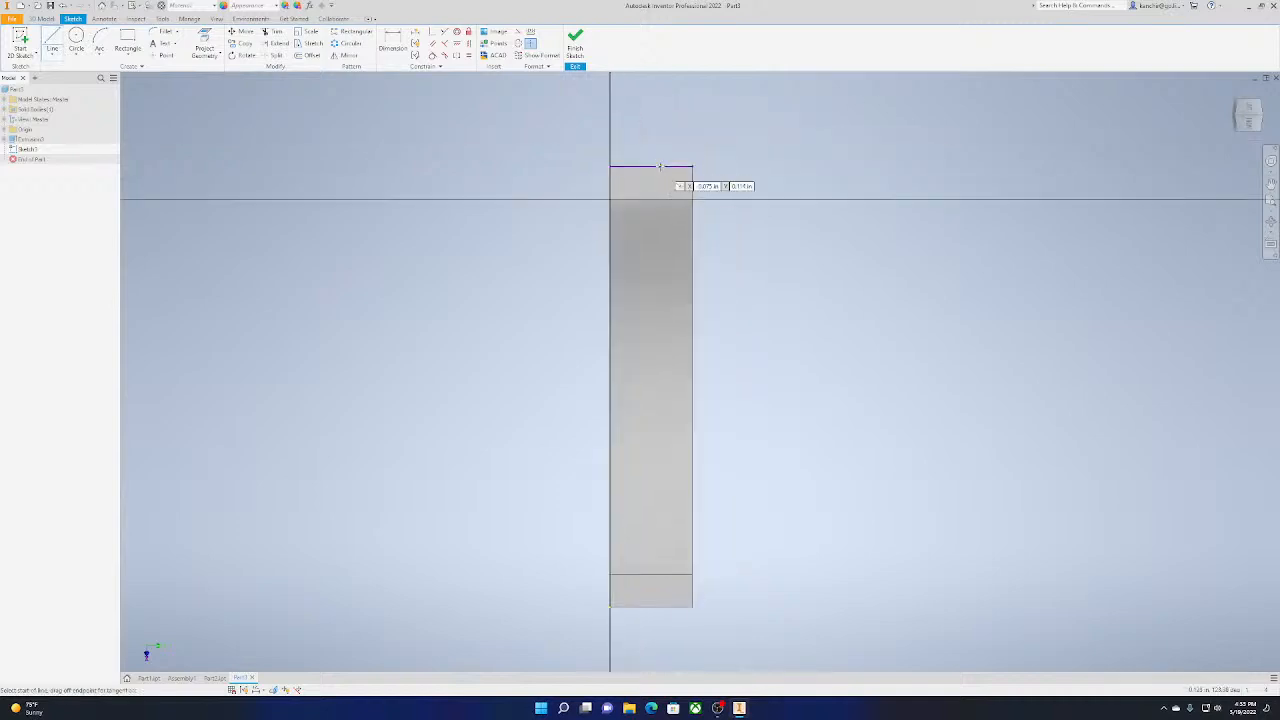
left_click(659, 166)
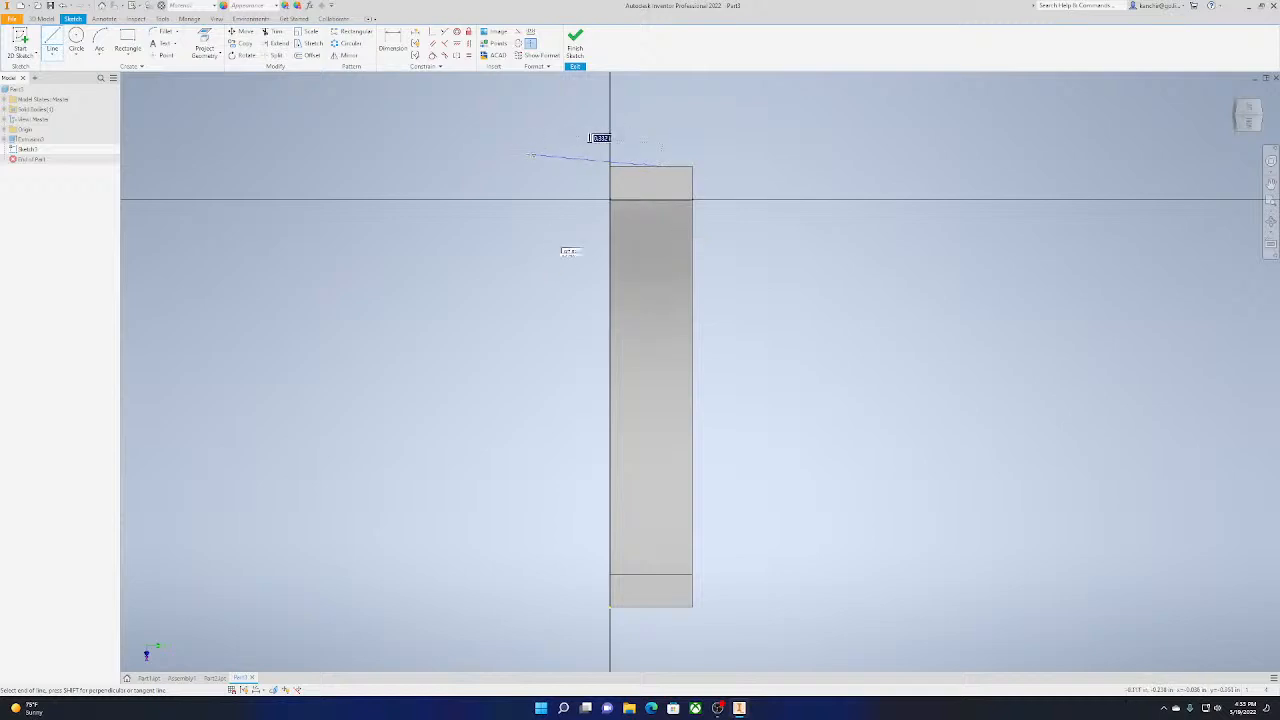
Draw a 0.075 in square in the upper outer corner of the end face and finish the sketch
left_click(127, 40)
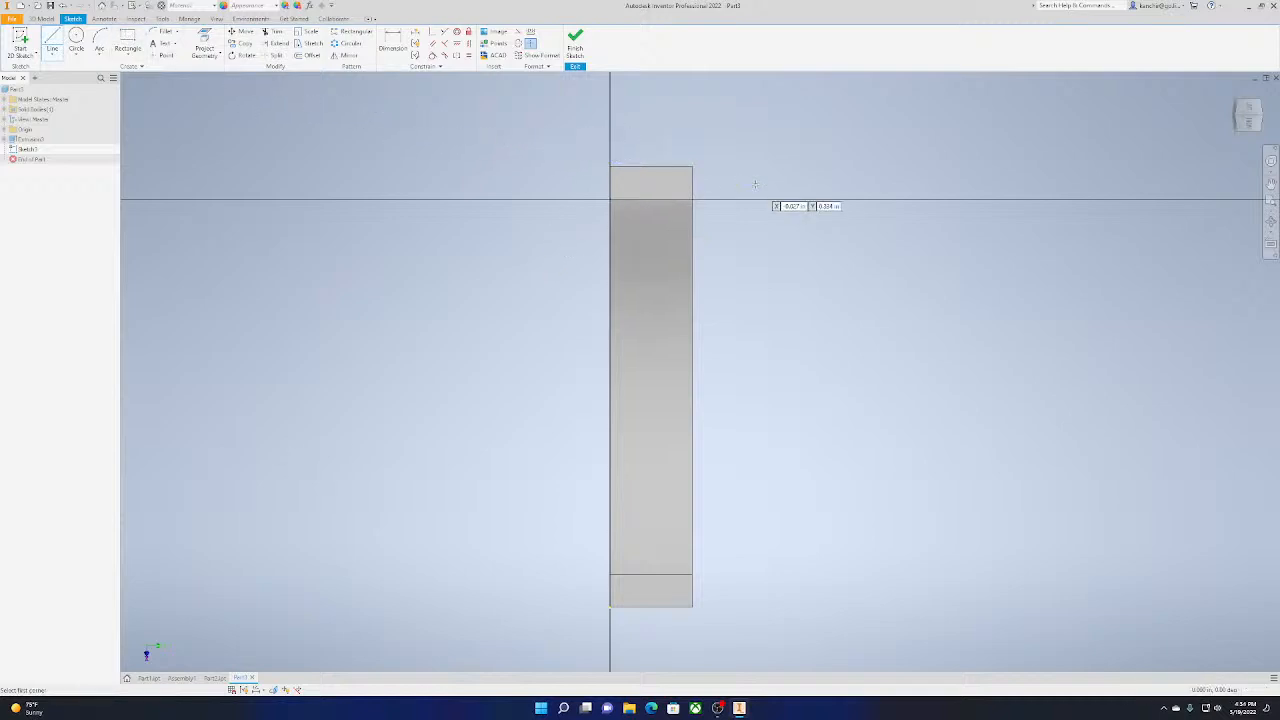
left_click(692, 166)
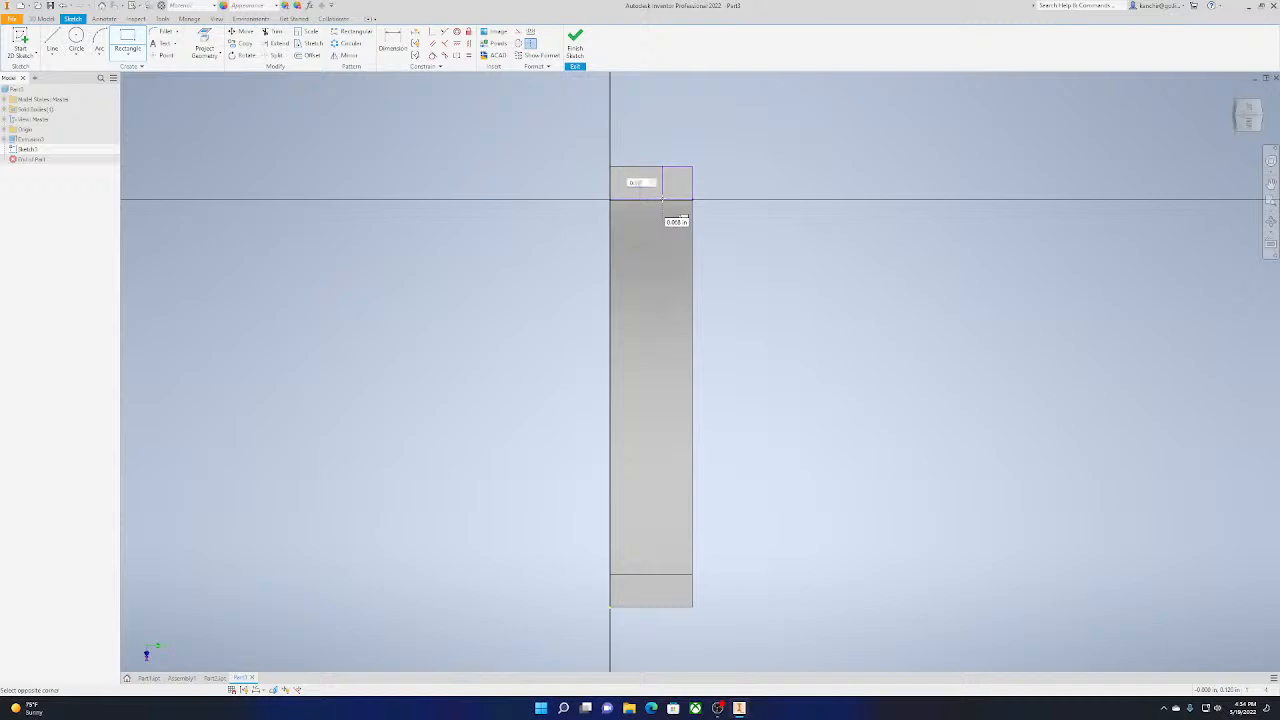
key("Tab")
key("Return")
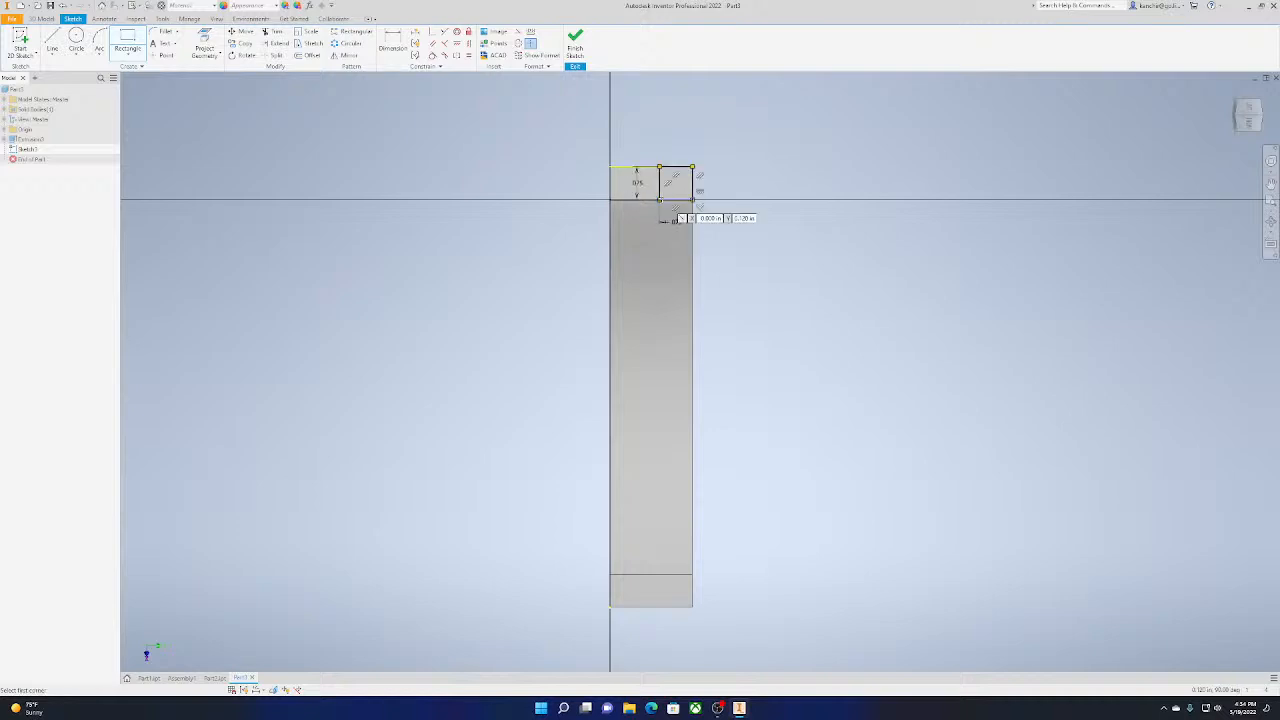
left_click(575, 45)
left_click(76, 41)
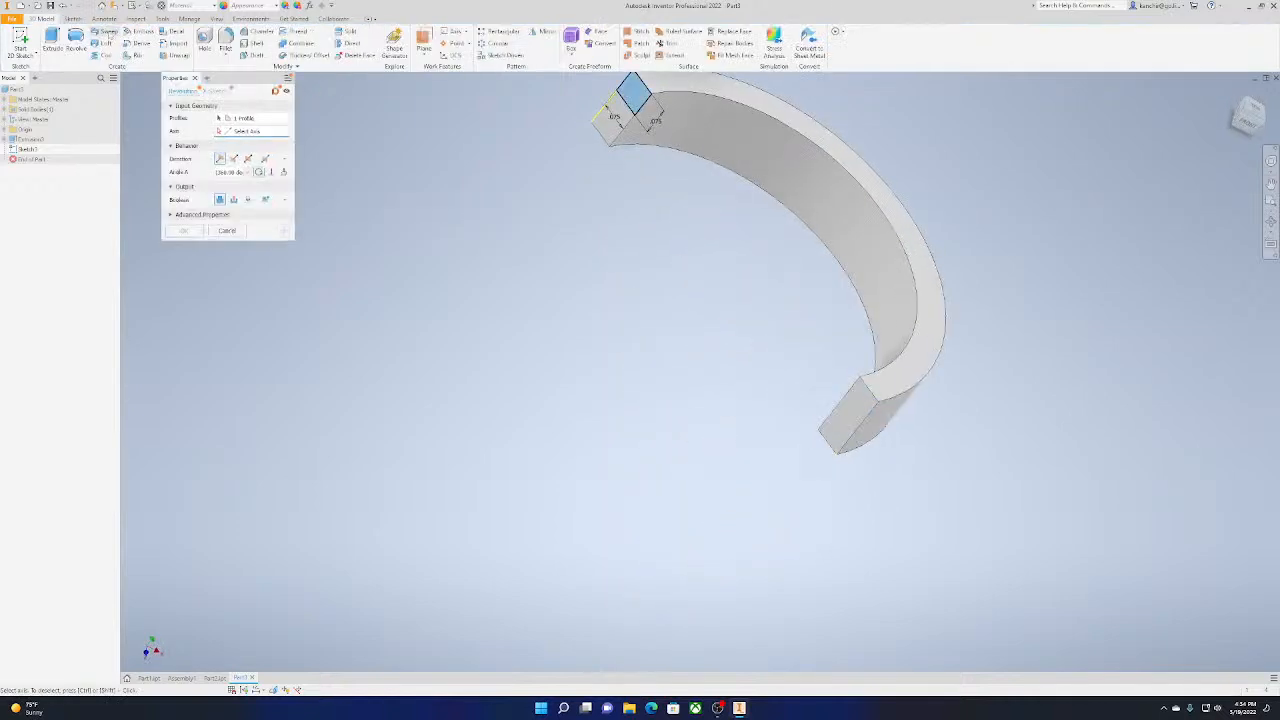
middle_click_drag(642, 233, 612, 317)
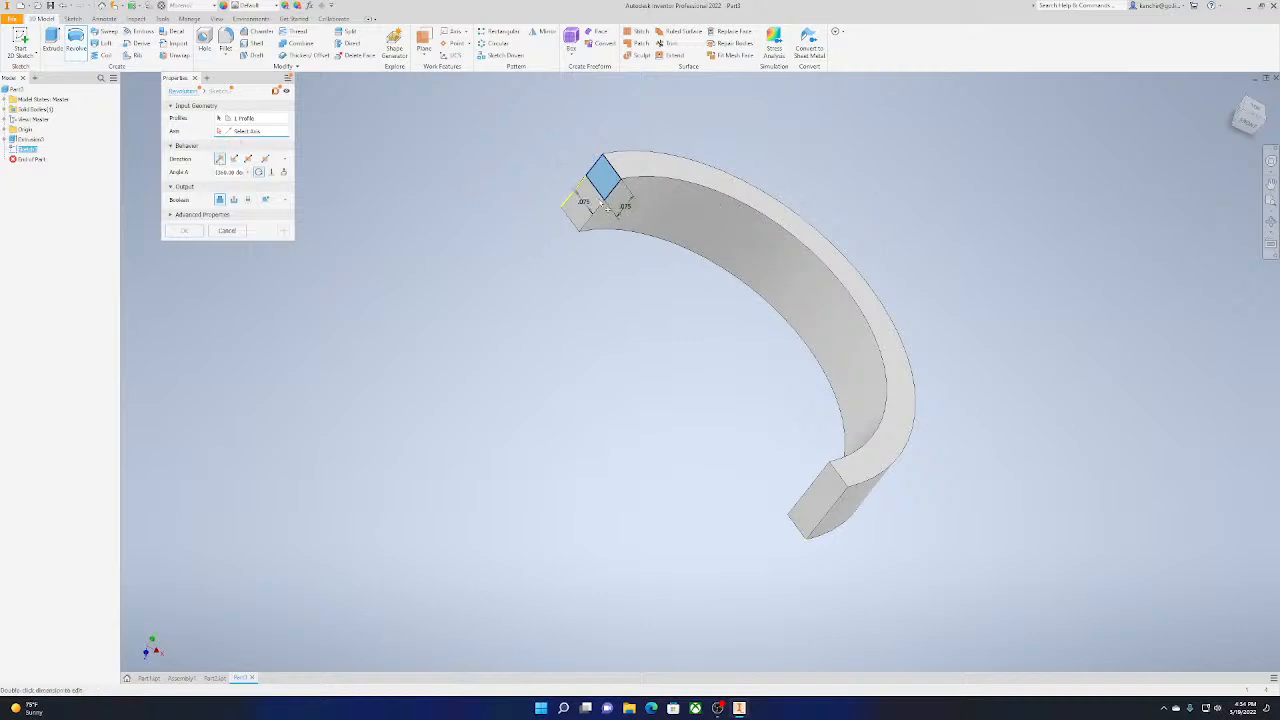
left_click(614, 206)
scroll(614, 206, "down", 2)
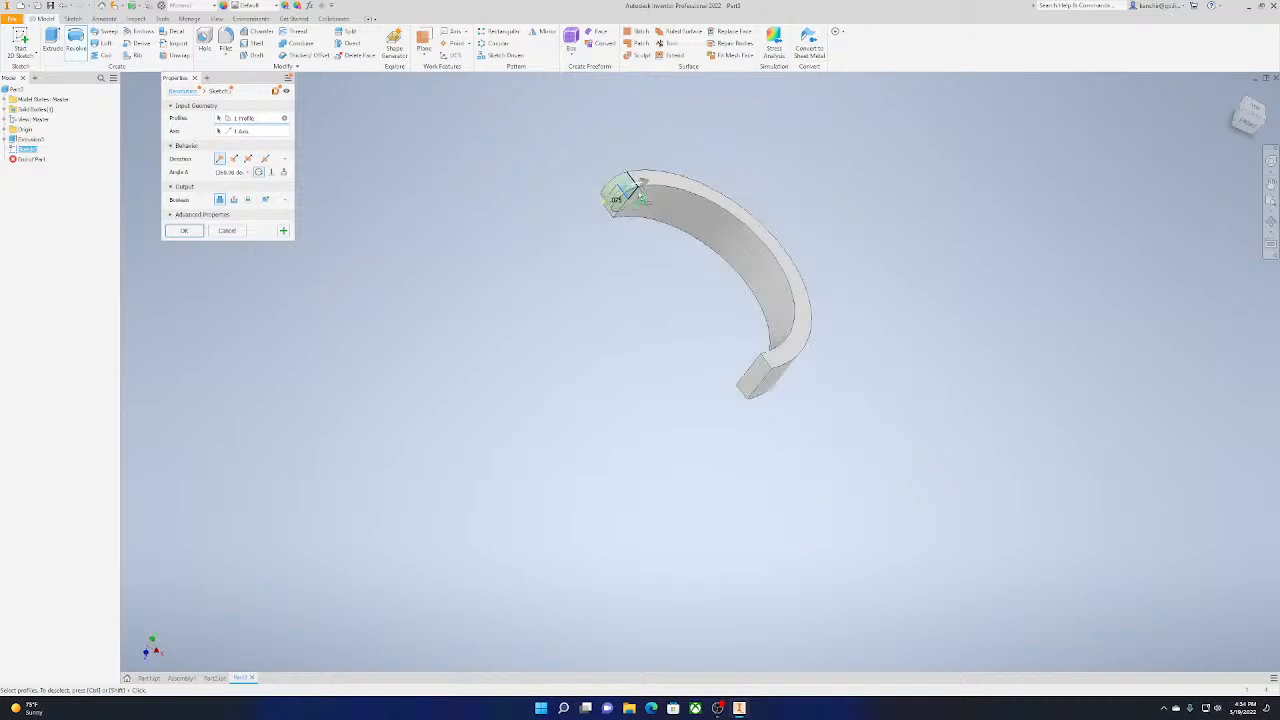
scroll(625, 190, "up", 5)
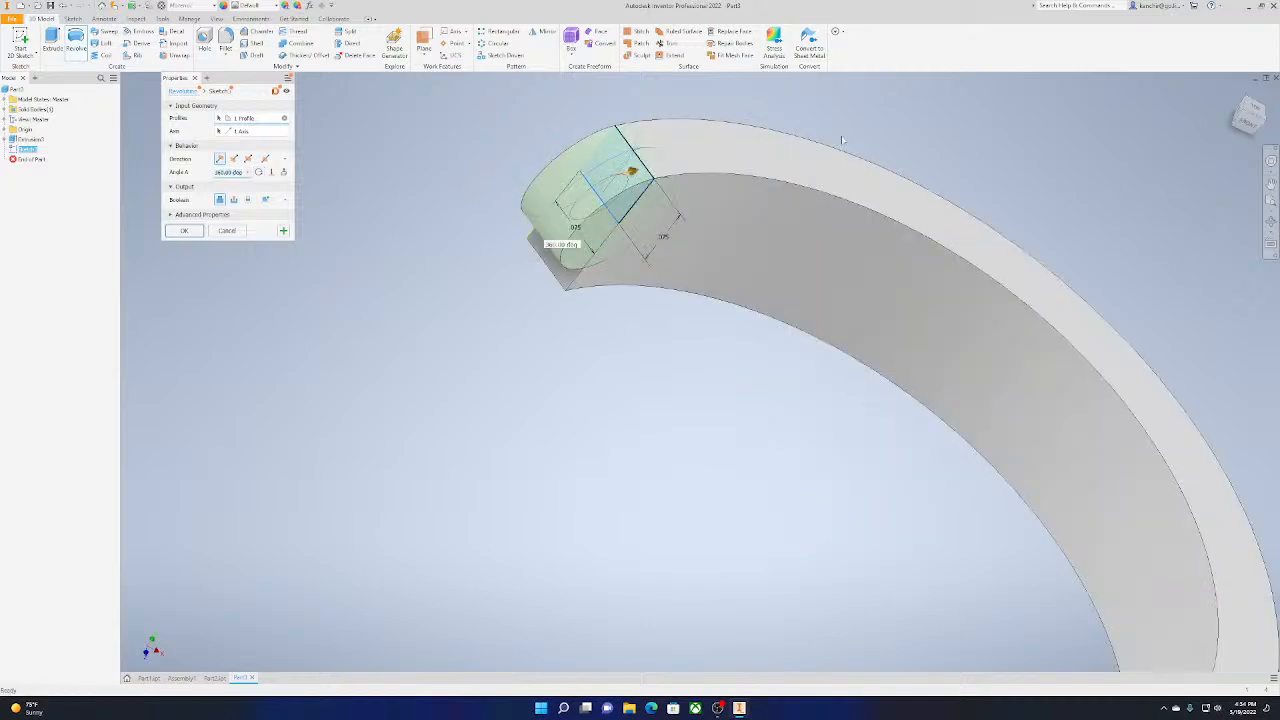
left_click(227, 230)
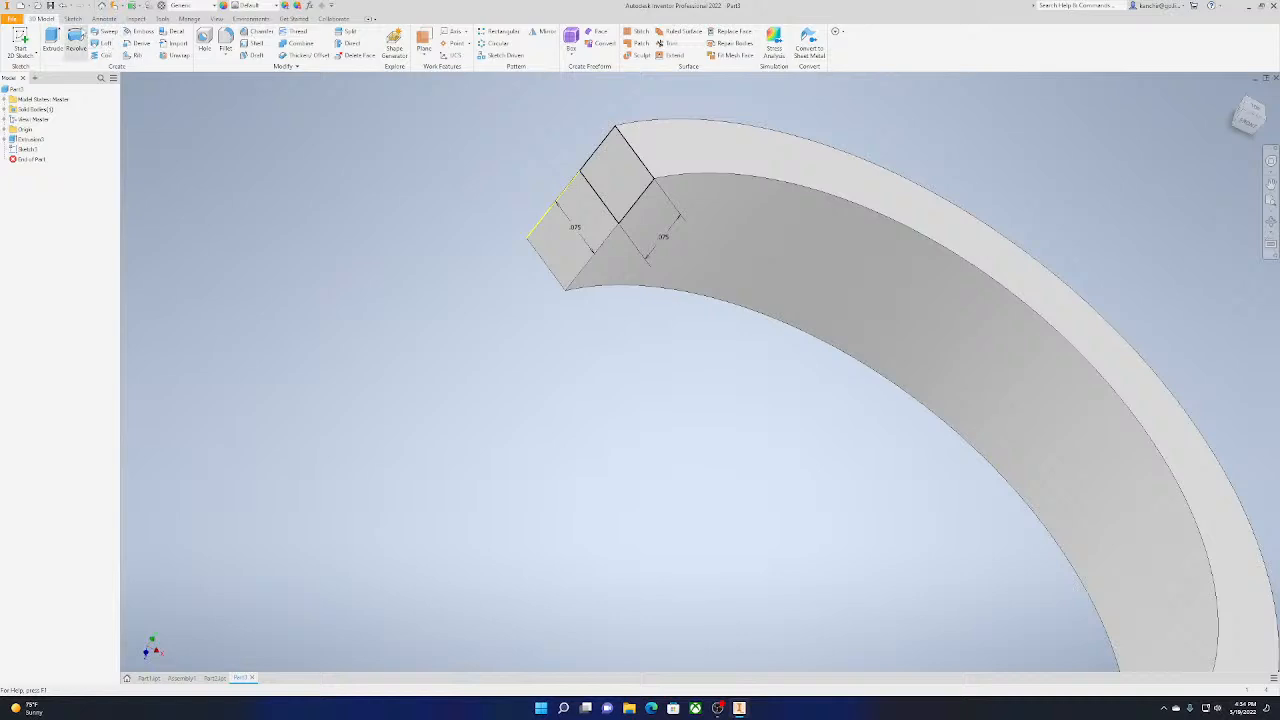
Revolve the square 180° about its edge on the half ring's top face, in the default direction and joined to the body
left_click(76, 42)
left_click(645, 168)
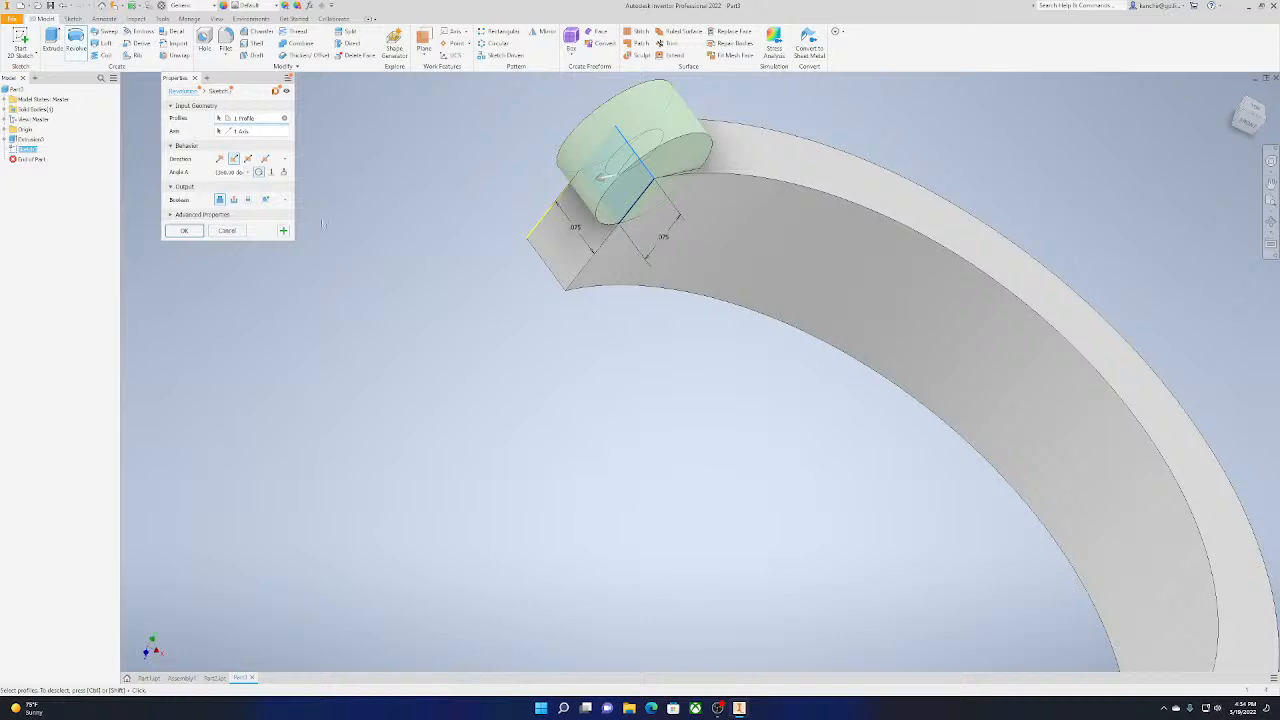
left_click(248, 161)
left_click(234, 159)
left_click_drag(631, 172, 655, 63)
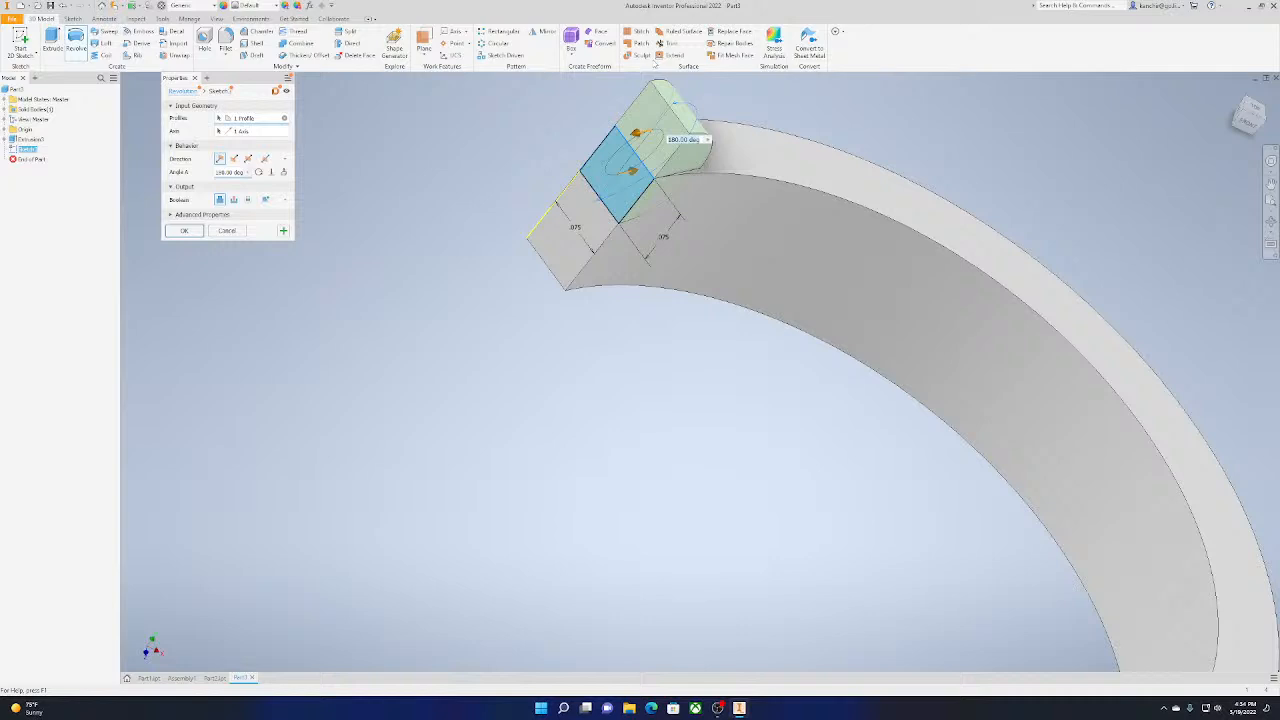
left_click(184, 229)
scroll(798, 212, "down", 2)
middle_click_drag(798, 212, 667, 131)
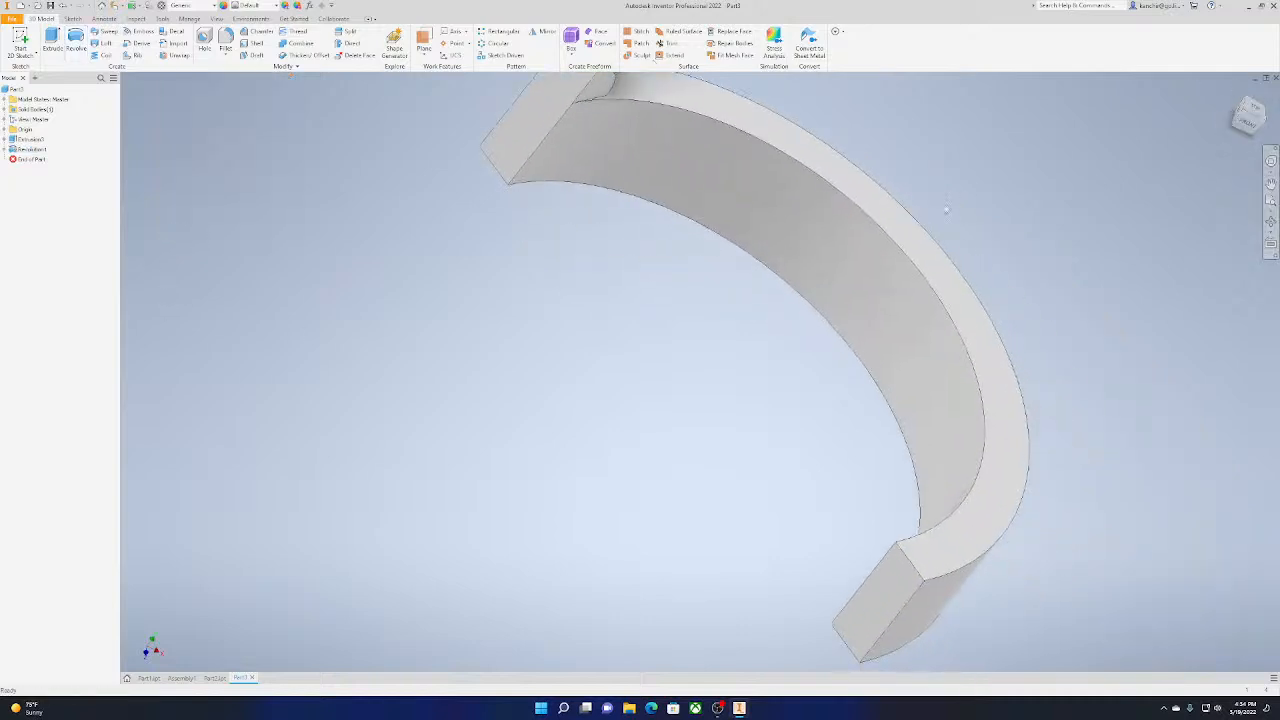
scroll(783, 202, "down", 3)
middle_click_drag(784, 202, 718, 267)
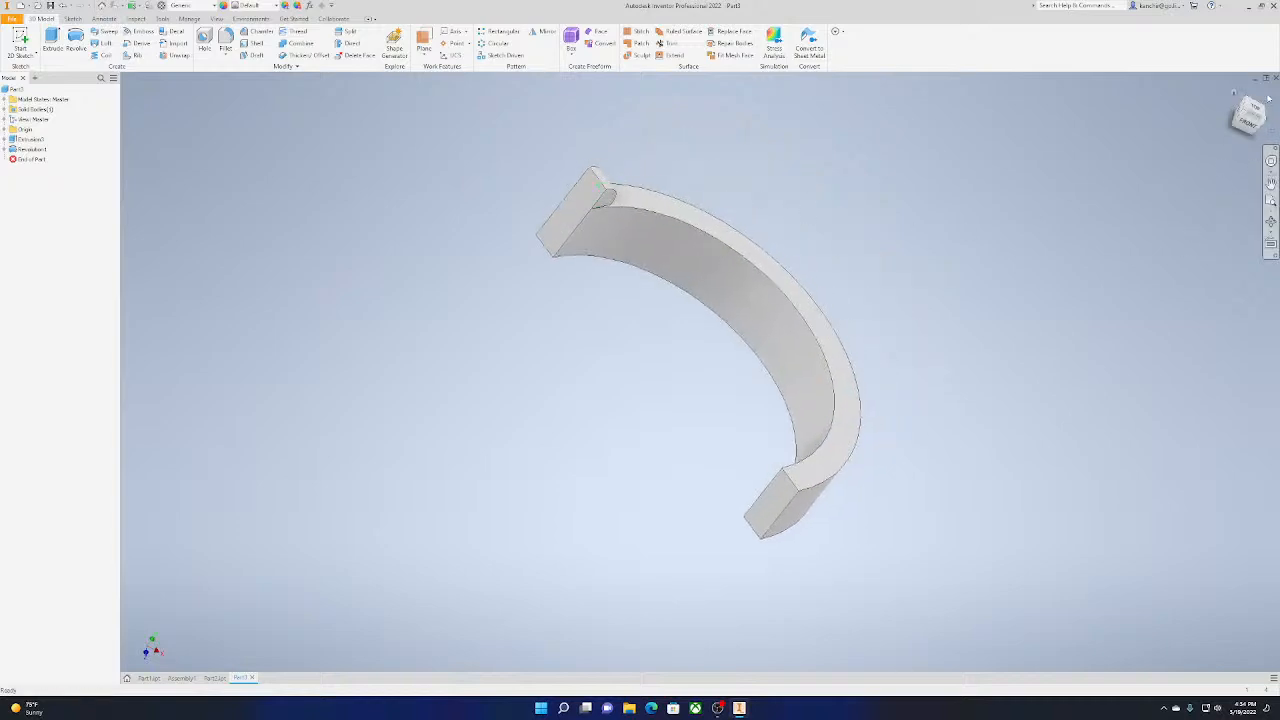
mouse_move(1256, 112)
left_mouse_down()
mouse_move(1190, 165)
mouse_move(1215, 145)
mouse_move(1150, 150)
mouse_move(1190, 190)
mouse_move(1185, 105)
mouse_move(1080, 110)
left_mouse_up()
middle_click_drag(640, 103, 562, 101, "shift")
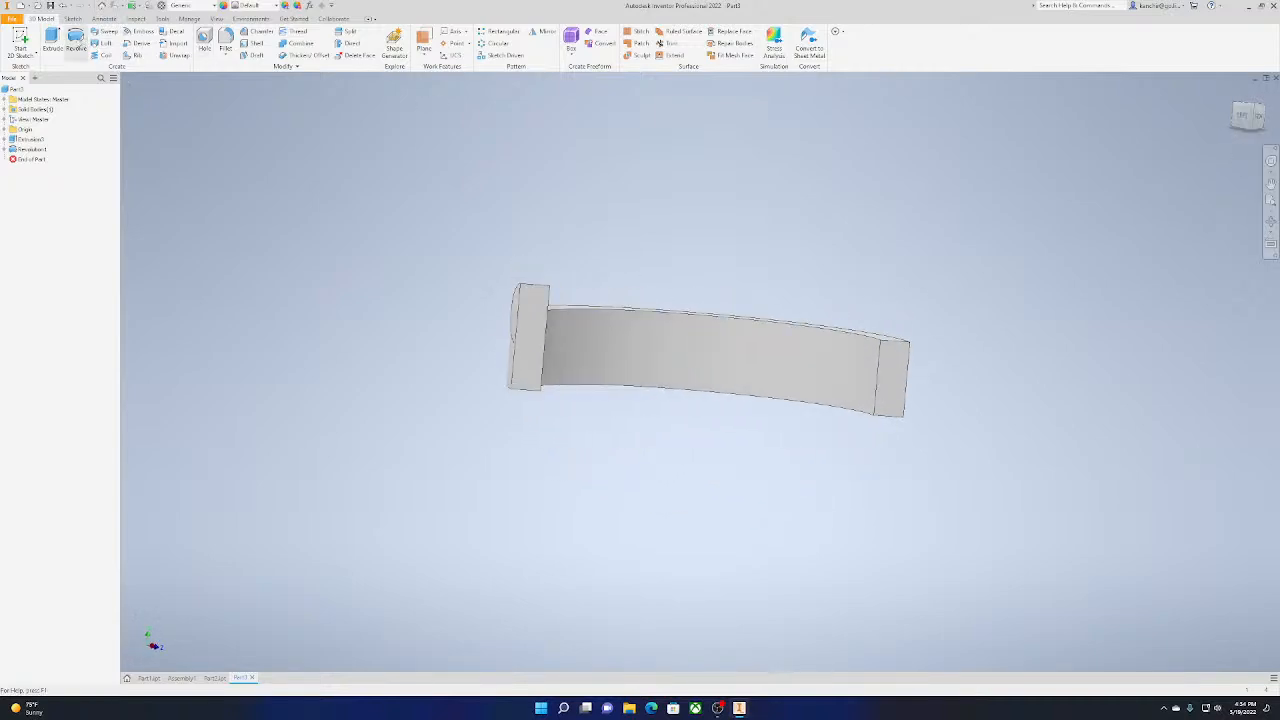
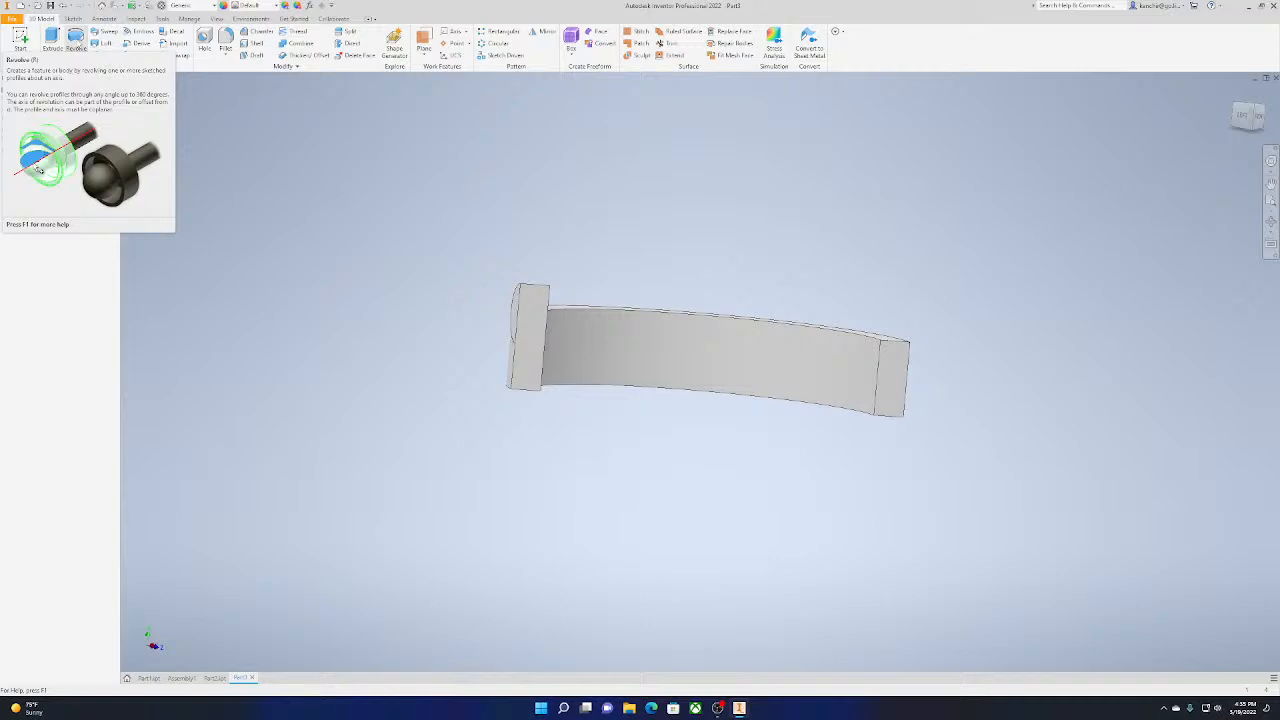
left_click(105, 43)
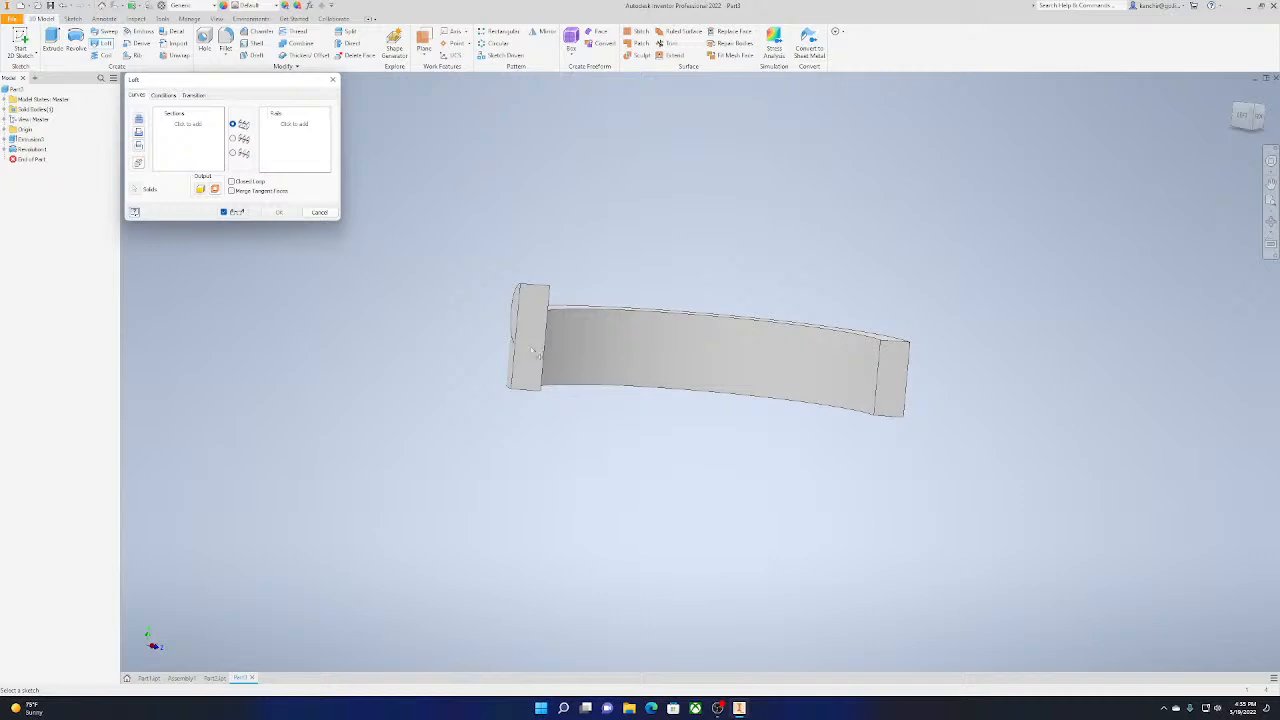
left_click(546, 335)
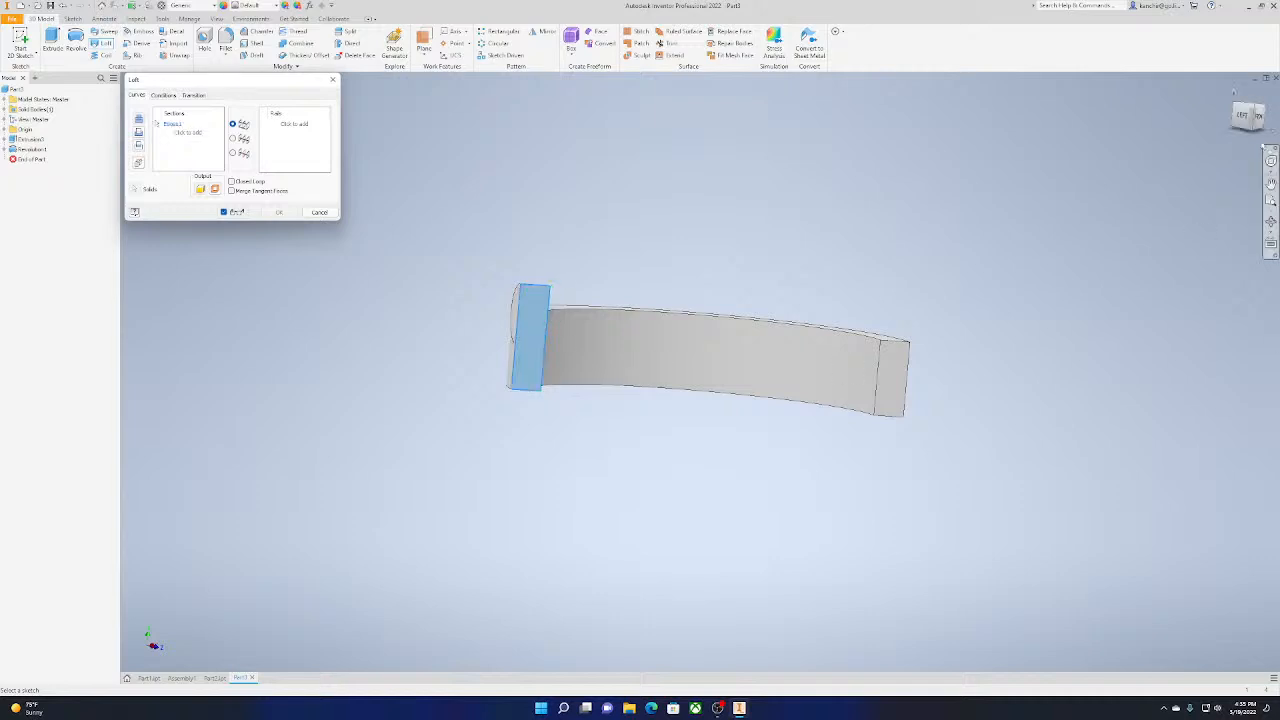
mouse_move(1248, 115)
left_mouse_down()
mouse_move(1235, 132)
mouse_move(1251, 144)
left_mouse_up()
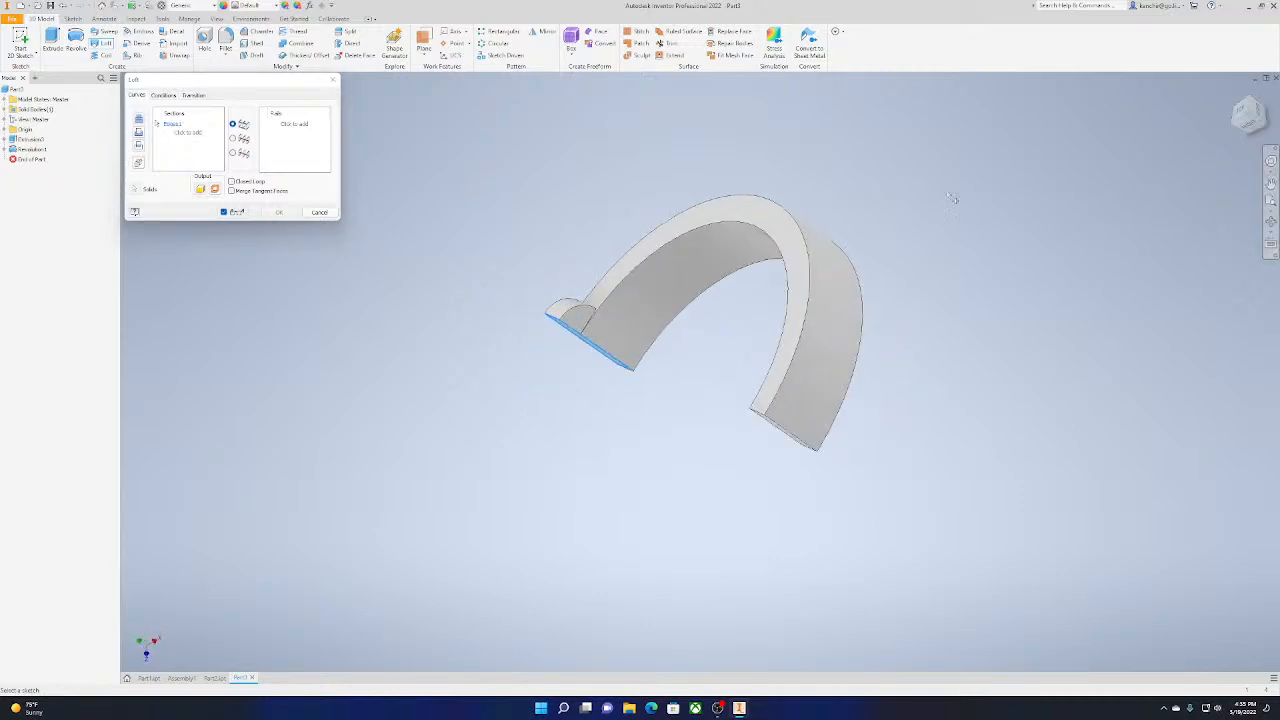
left_click(316, 212)
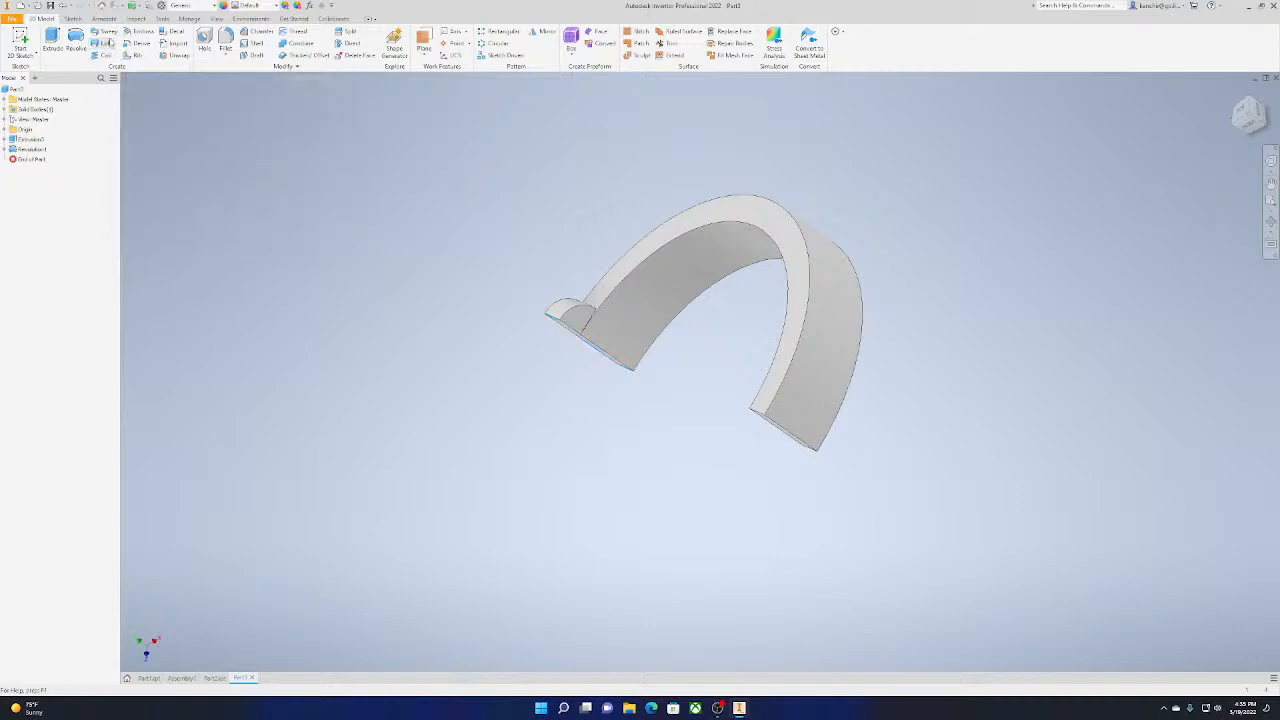
left_click(105, 32)
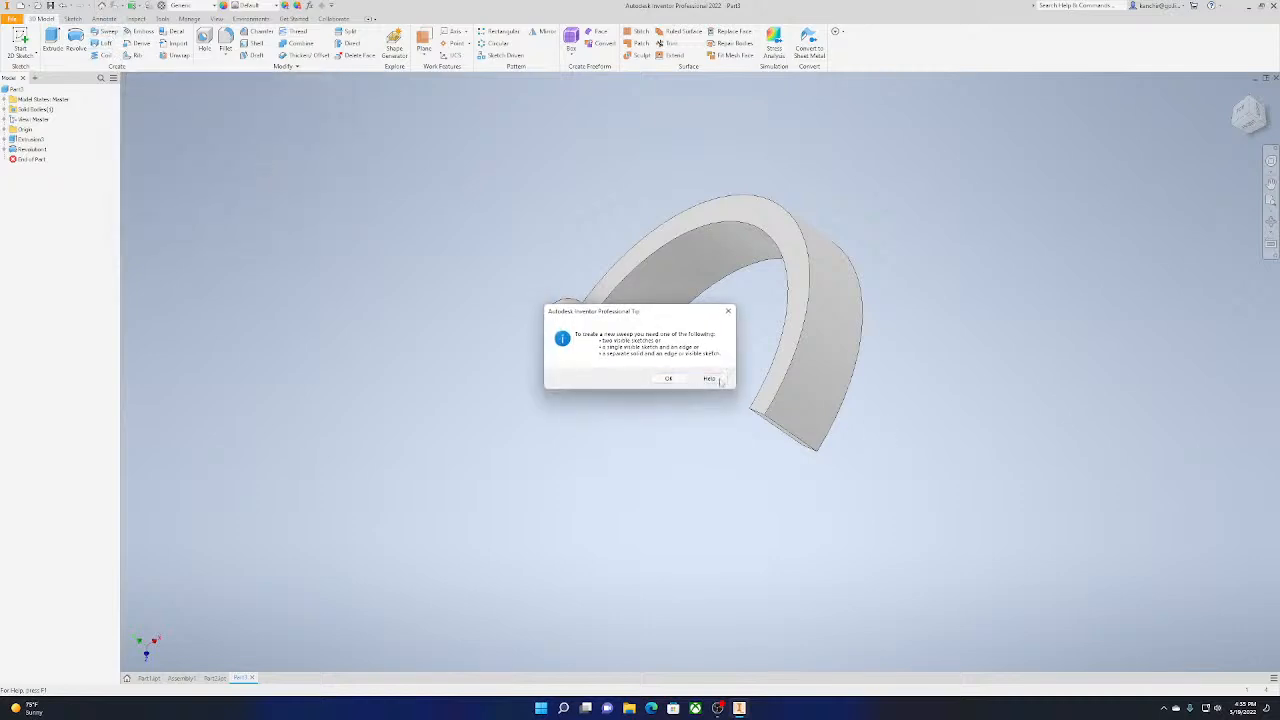
left_click(668, 379)
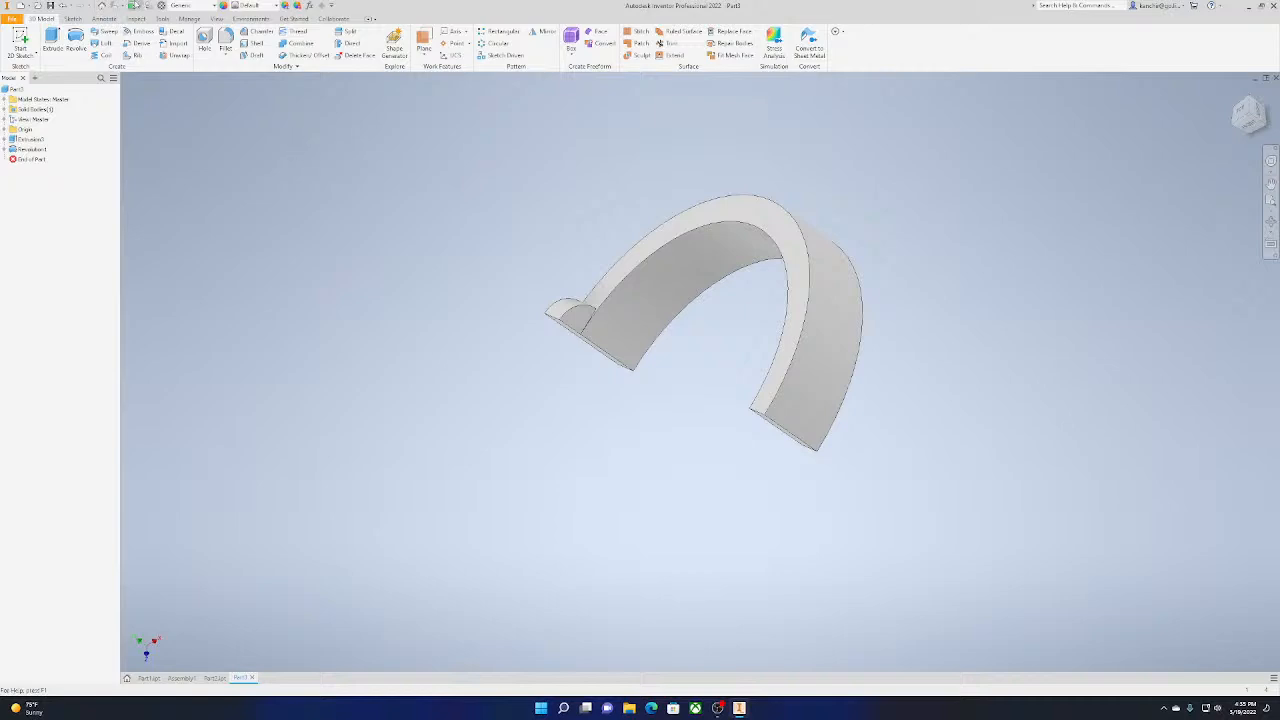
left_click(133, 55)
left_click(674, 375)
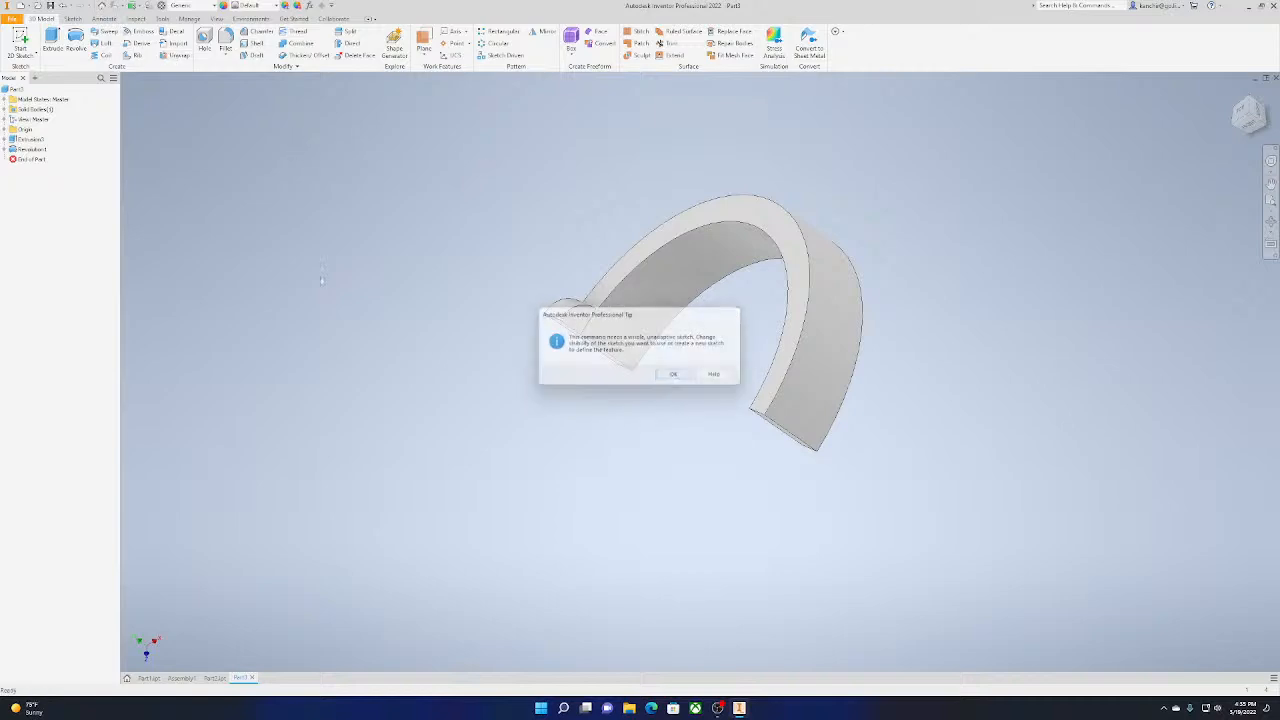
Make the sketch used by the half ring's extrusion visible
left_click(5, 139)
right_click(35, 149)
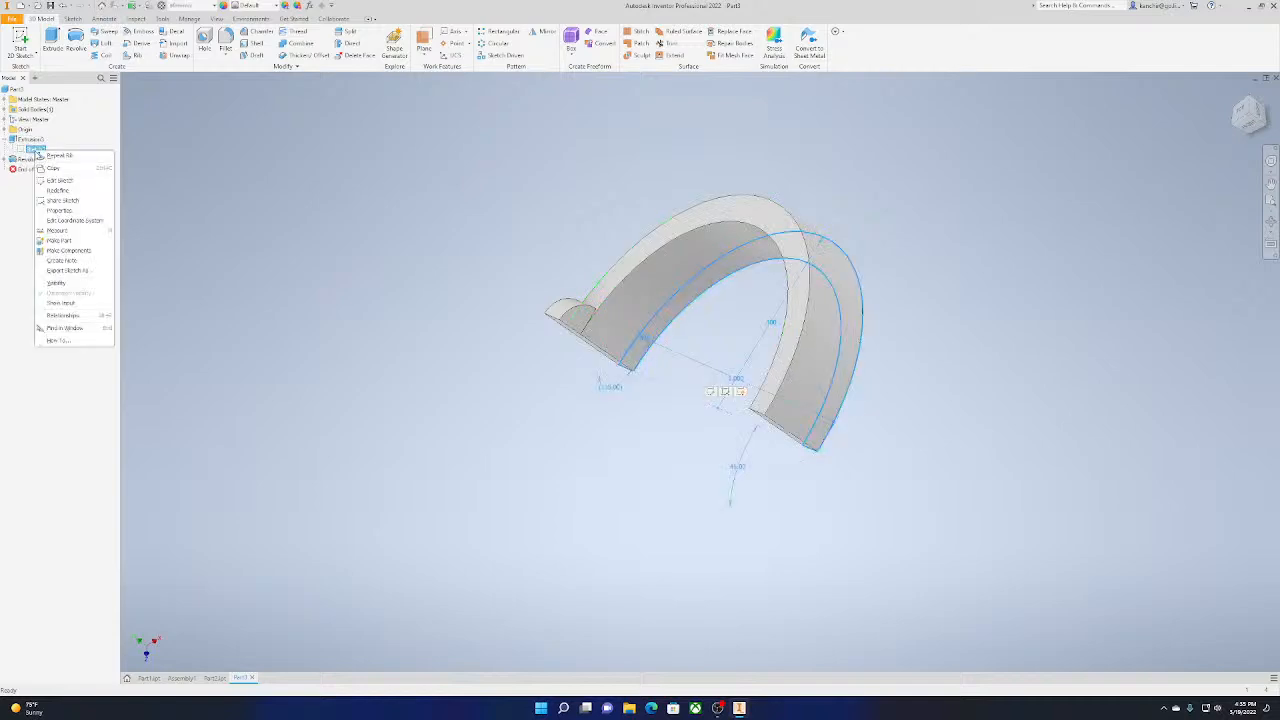
left_click(86, 284)
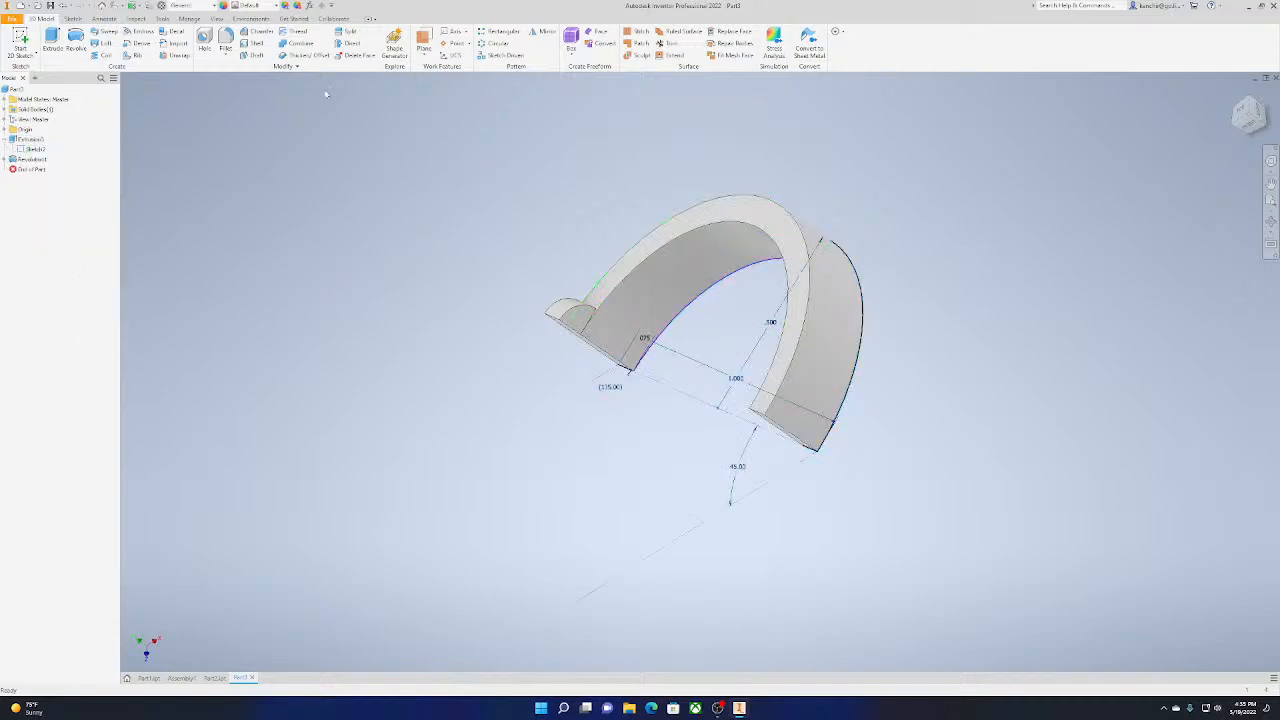
Try to create a 0.1 in thick rib from the half ring's sketch with the thickness applied symmetrically
left_click(132, 55)
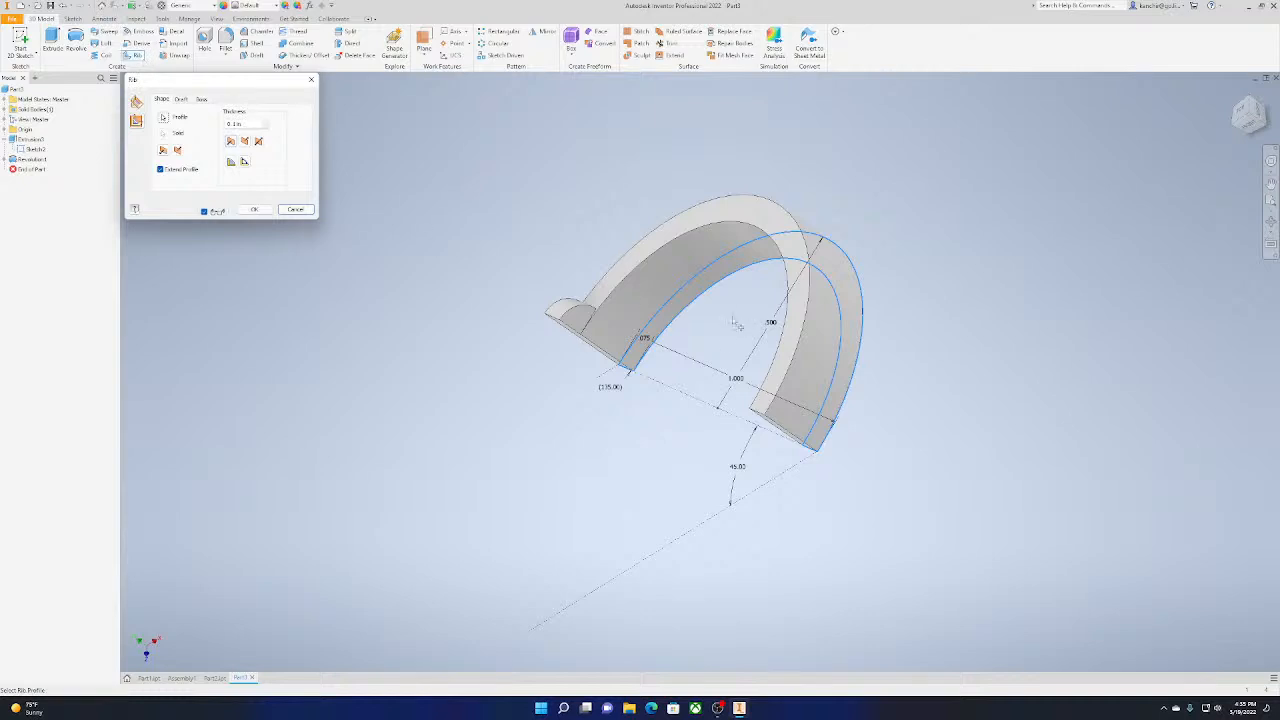
left_click(1240, 122)
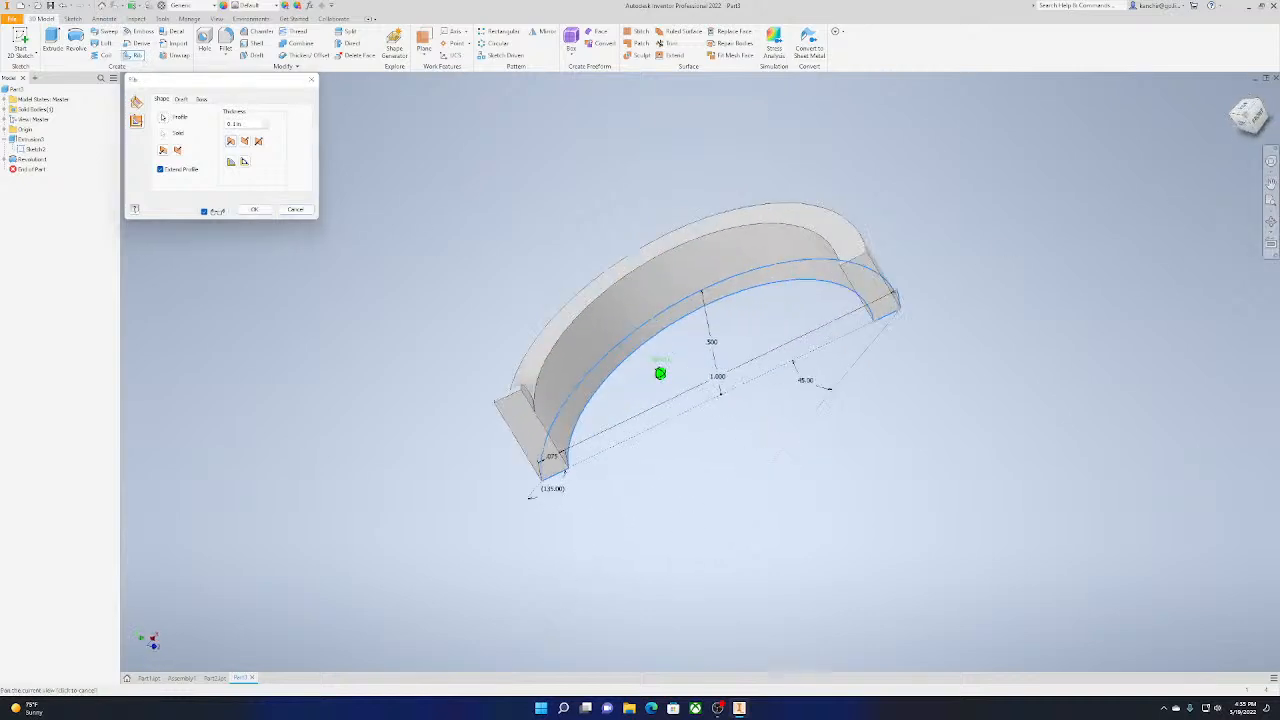
left_click(257, 127)
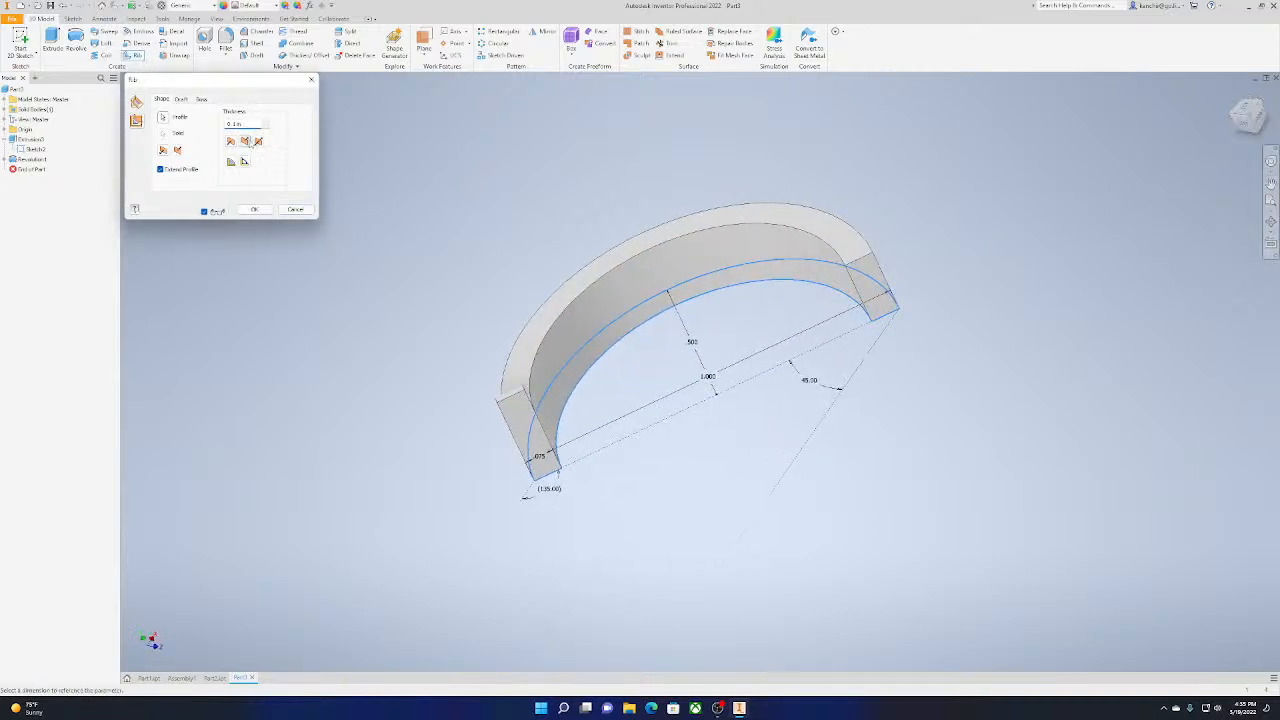
left_click(258, 141)
left_click(137, 121)
left_click(255, 210)
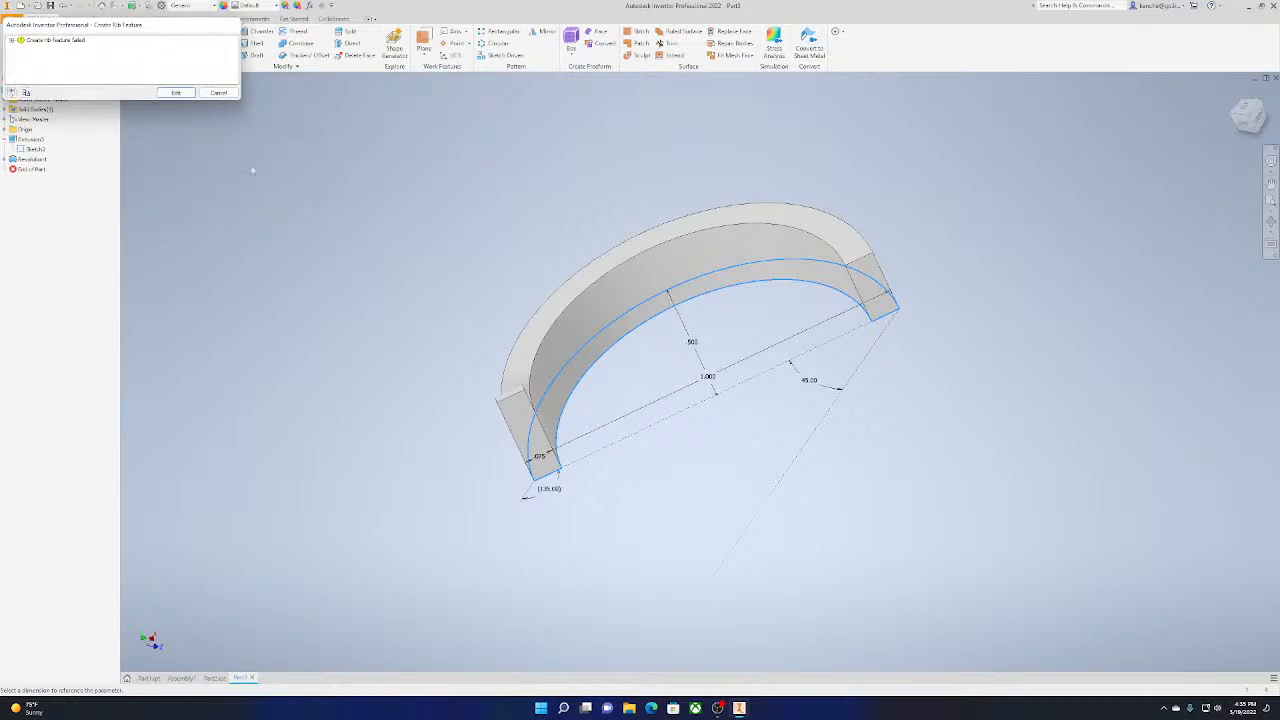
left_click(218, 93)
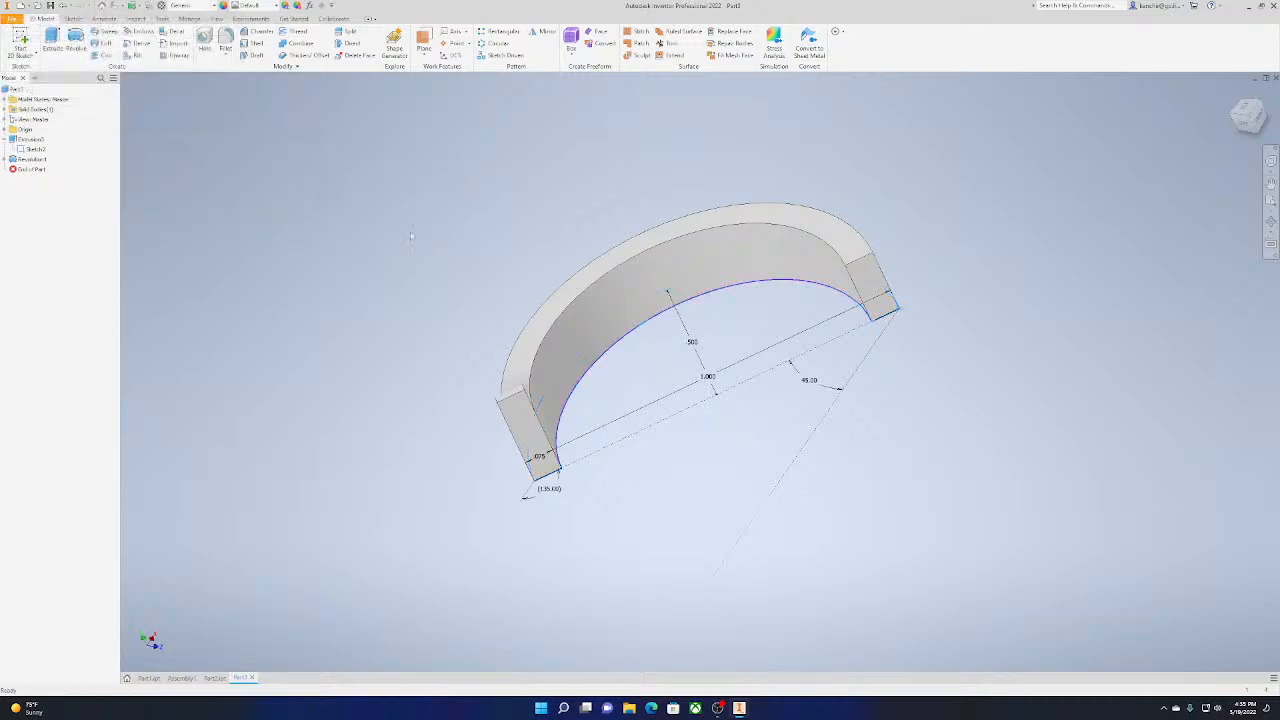
Delete the half ring's extrusion and revolution together with their consumed and dependent sketches and features
left_click_drag(226, 138, 1160, 620)
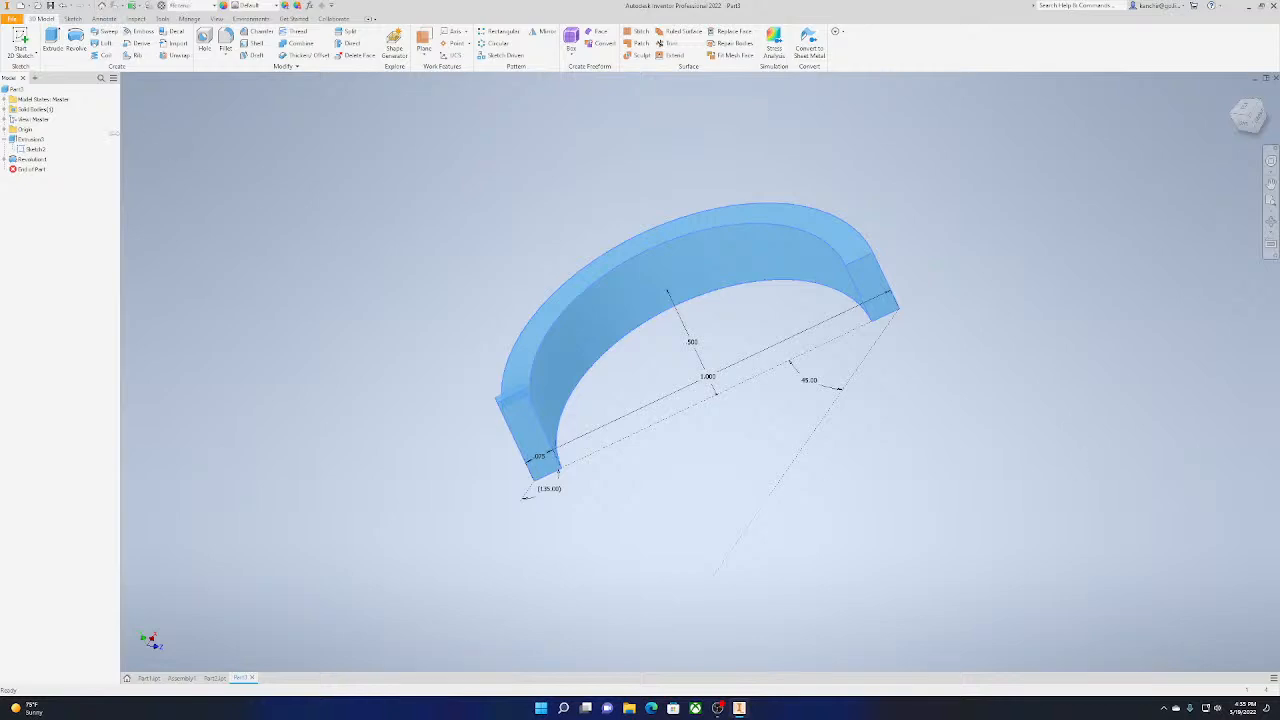
left_click(32, 139)
key("Delete")
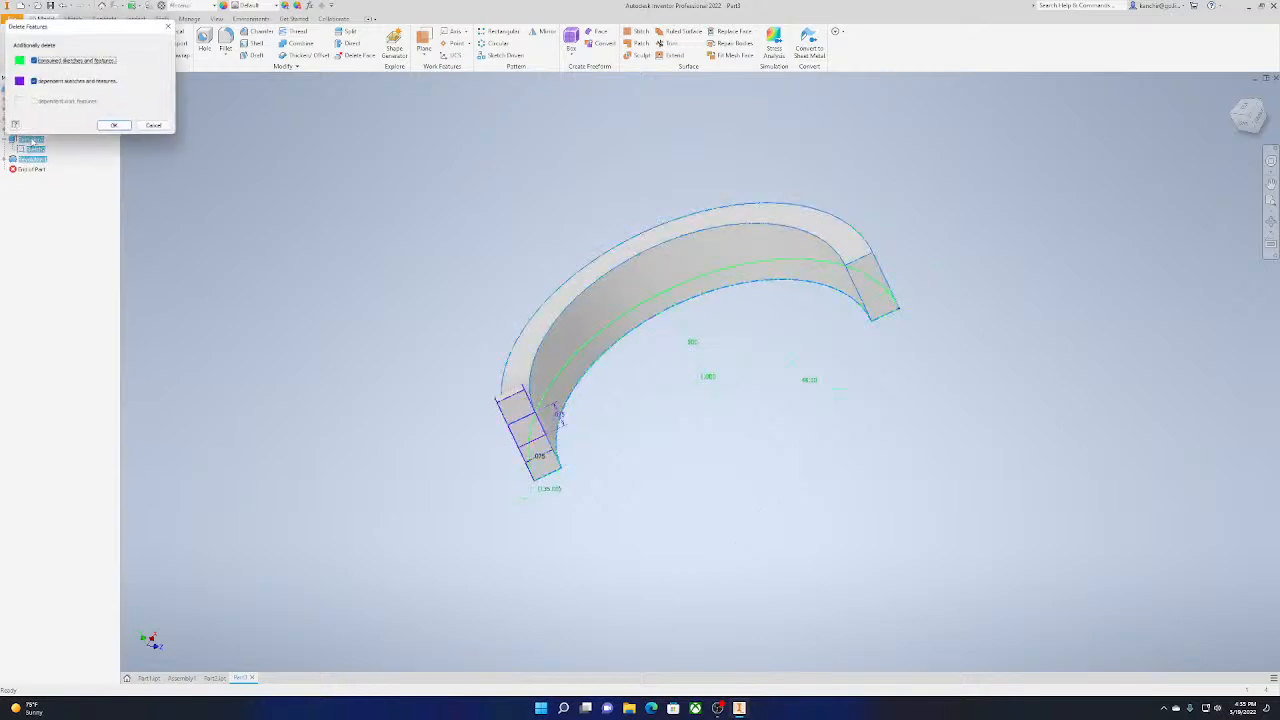
left_click(124, 130)
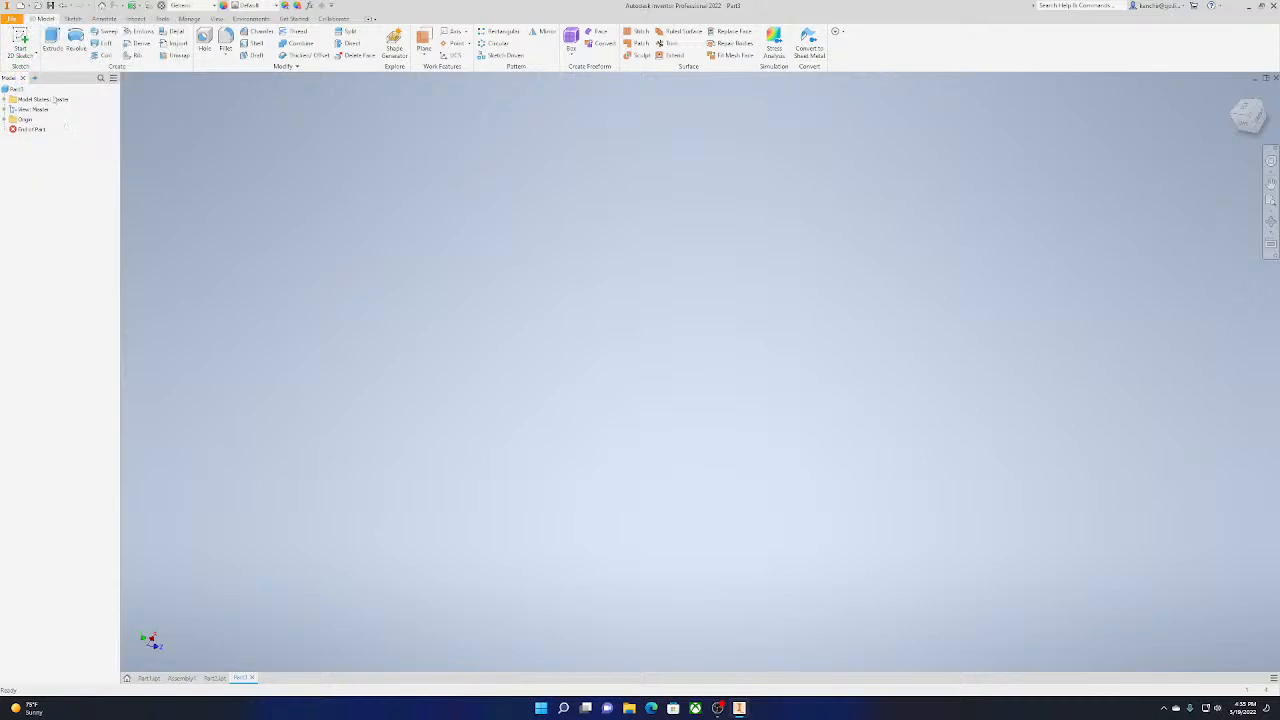
Start a 2D sketch on the horizontal origin plane and draw a 1 in diameter circle centred on the origin
left_click(20, 38)
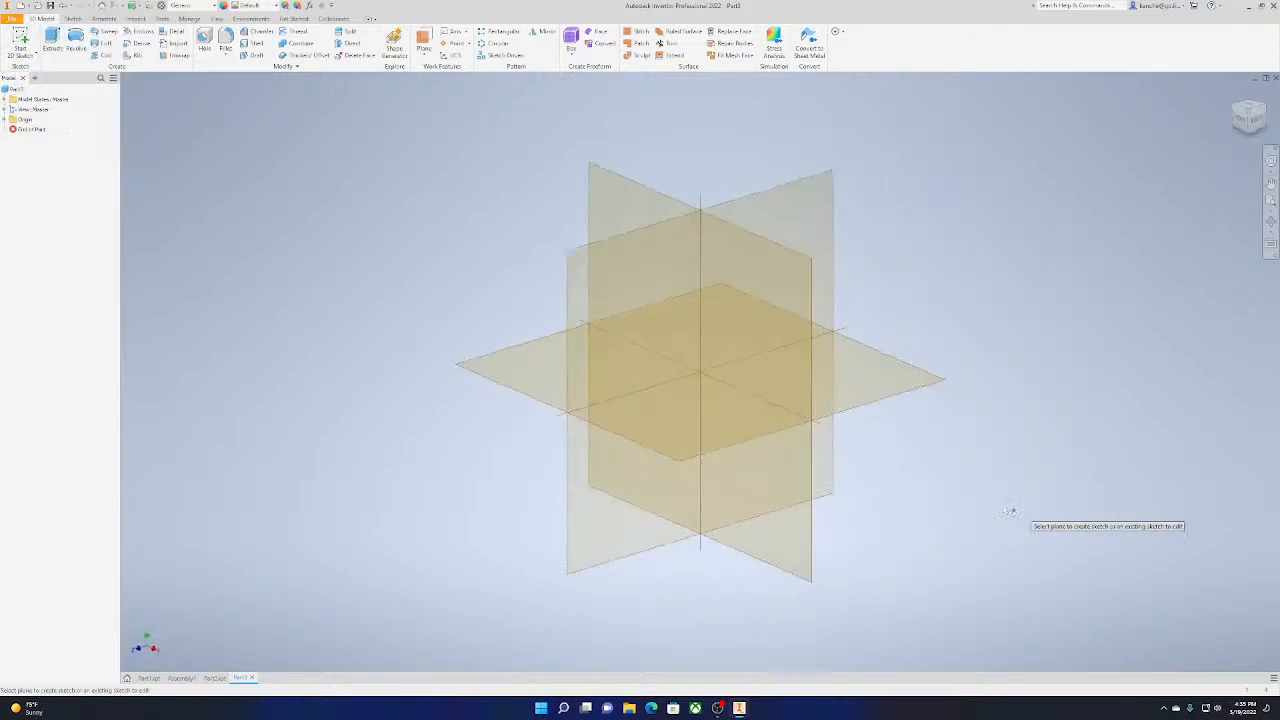
left_click(898, 397)
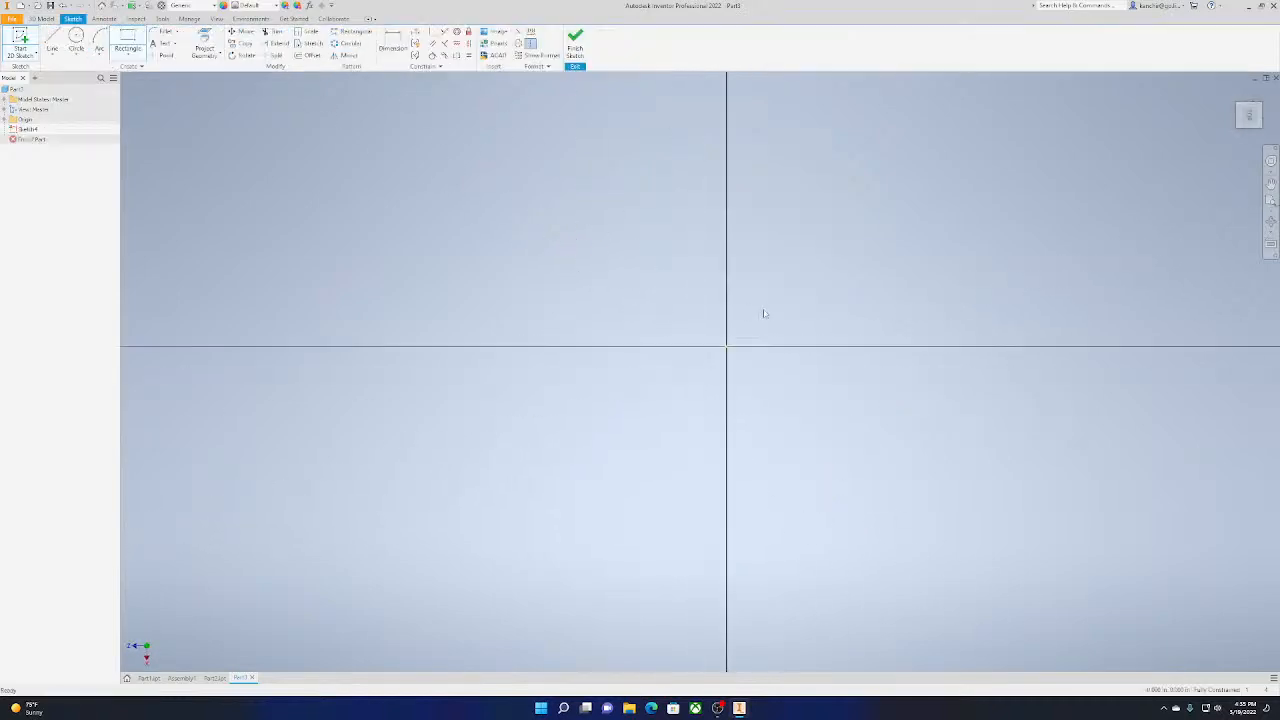
mouse_move(677, 385)
middle_mouse_down()
mouse_move(656, 388)
mouse_move(692, 438)
mouse_move(779, 354)
mouse_move(706, 388)
middle_mouse_up()
middle_click_drag(871, 337, 651, 336)
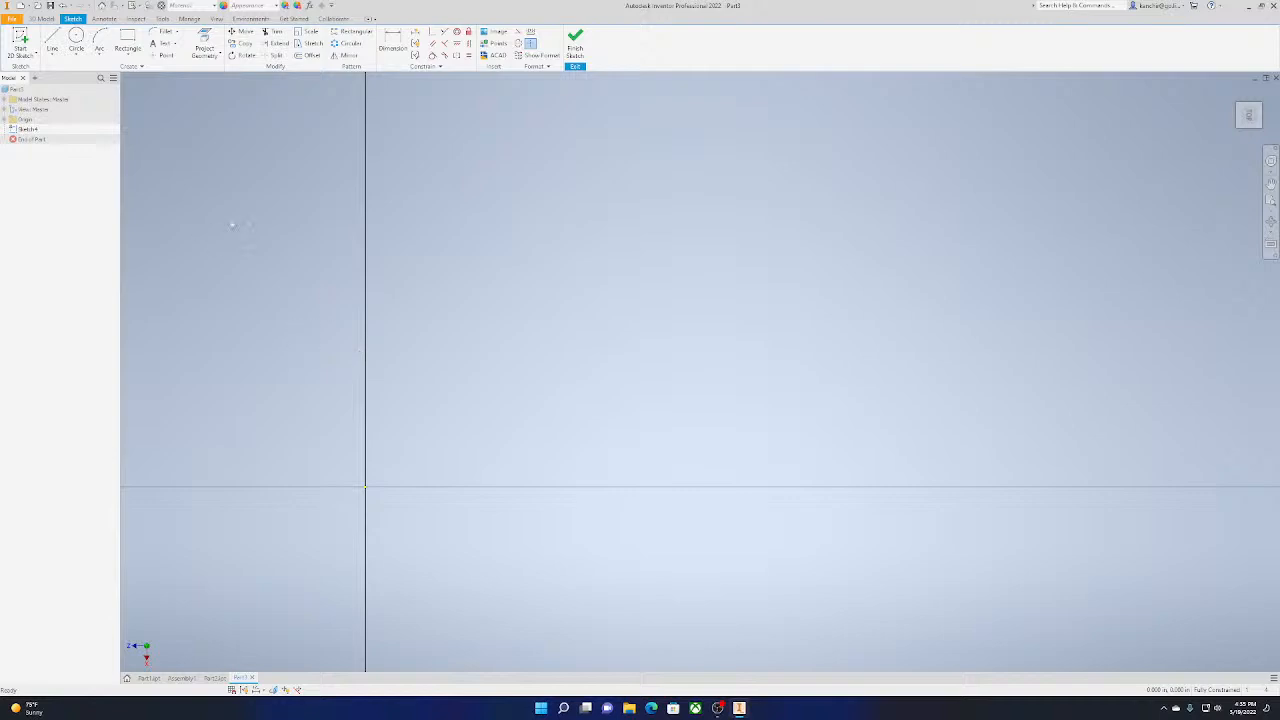
middle_click_drag(278, 213, 431, 316)
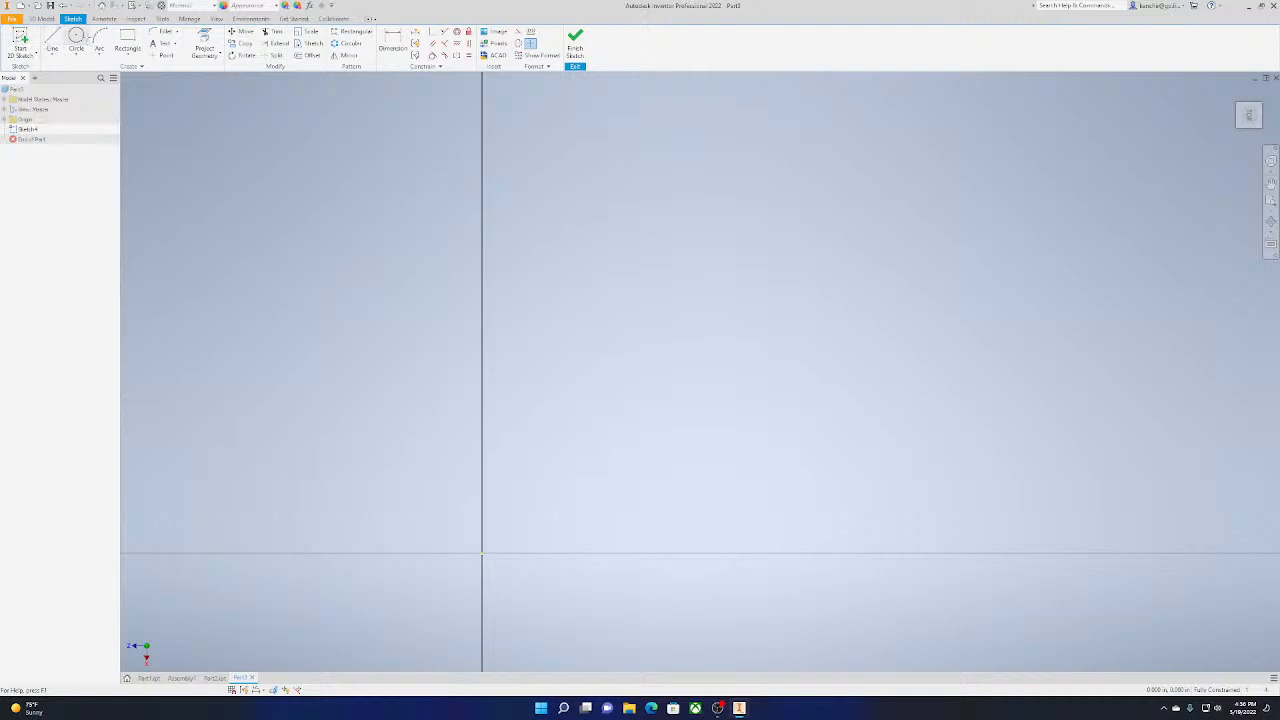
left_click(76, 40)
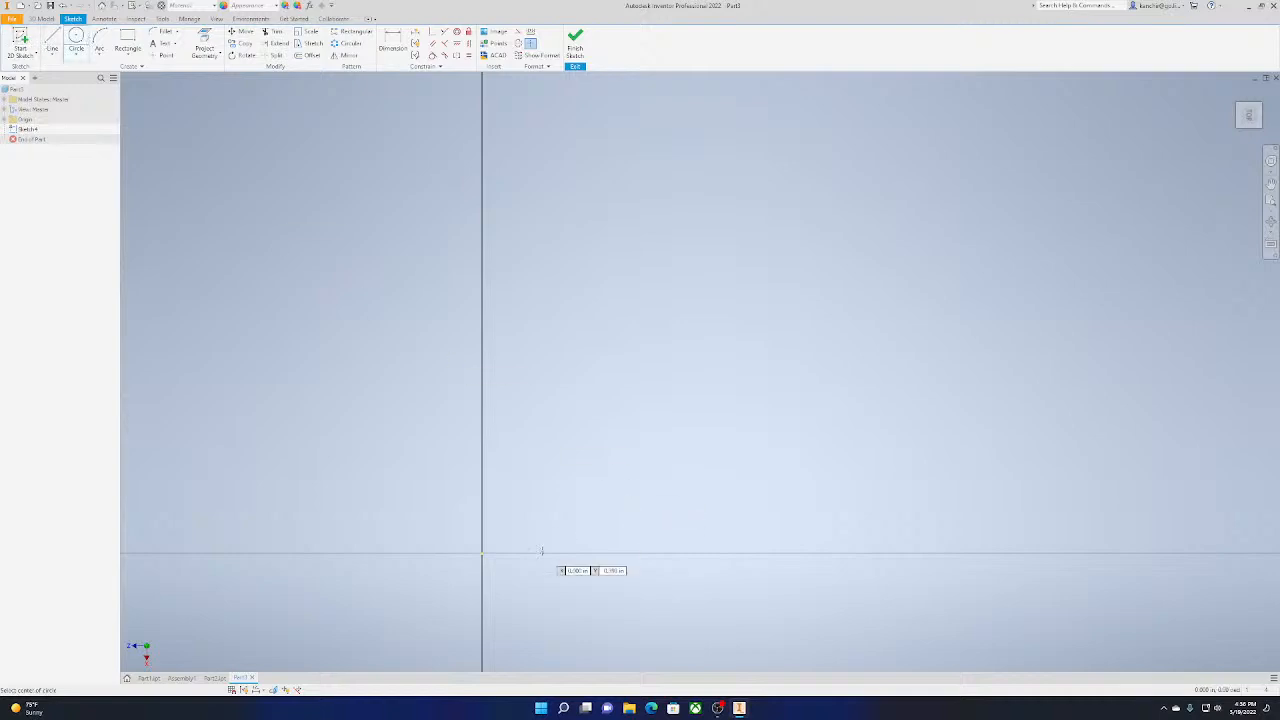
left_click(481, 552)
middle_click_drag(564, 438, 723, 140)
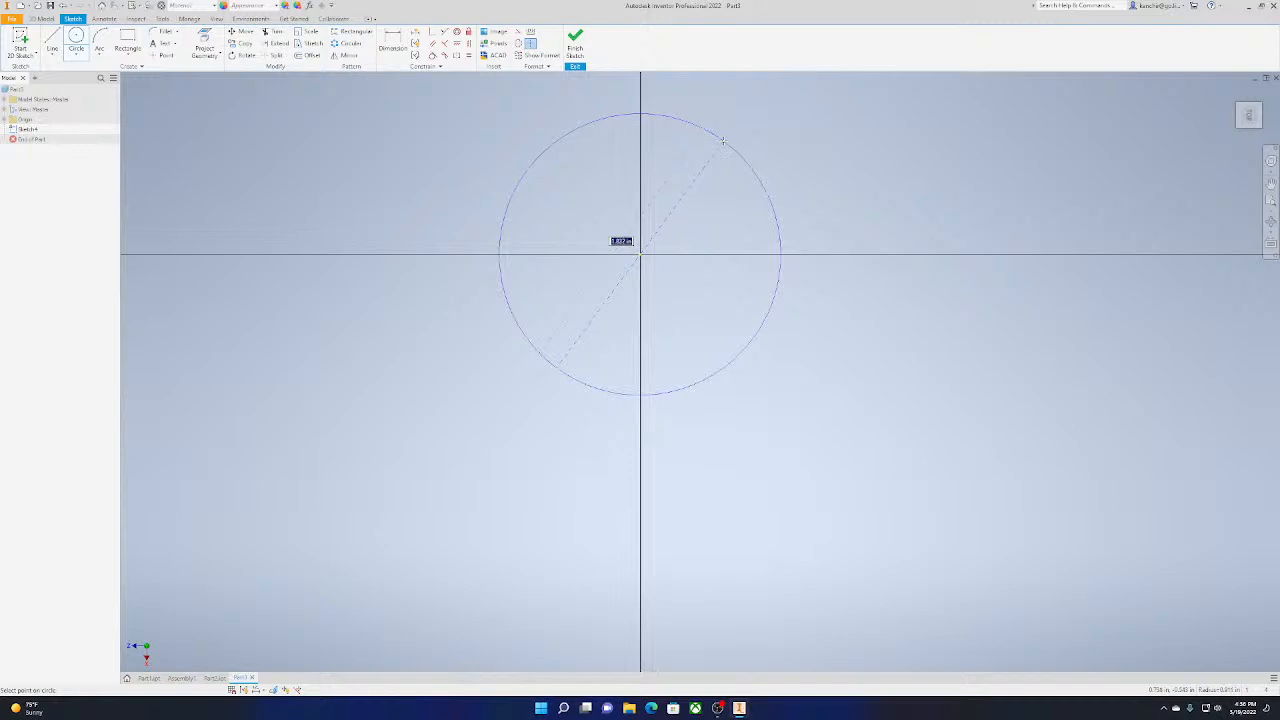
type("1")
key("Return")
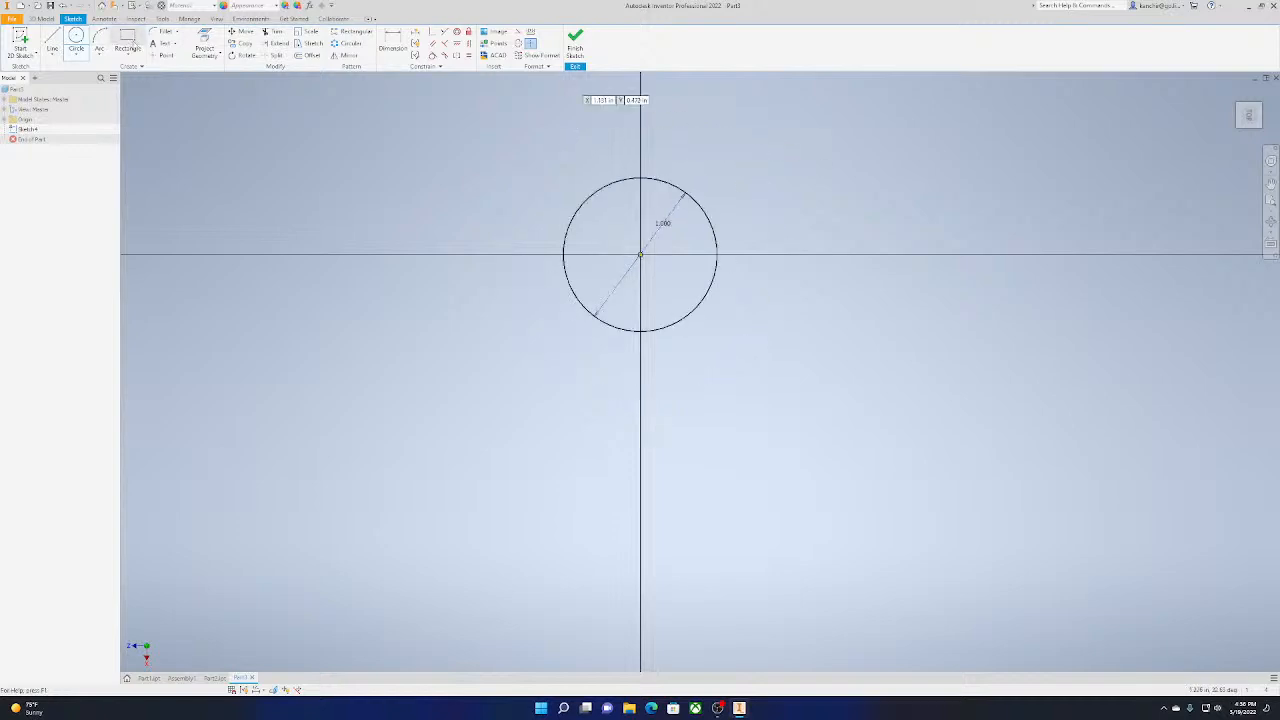
Draw a 0.1 in by 0.1 in two-point center rectangle centred where the circle's right side crosses the horizontal axis
left_click(128, 50)
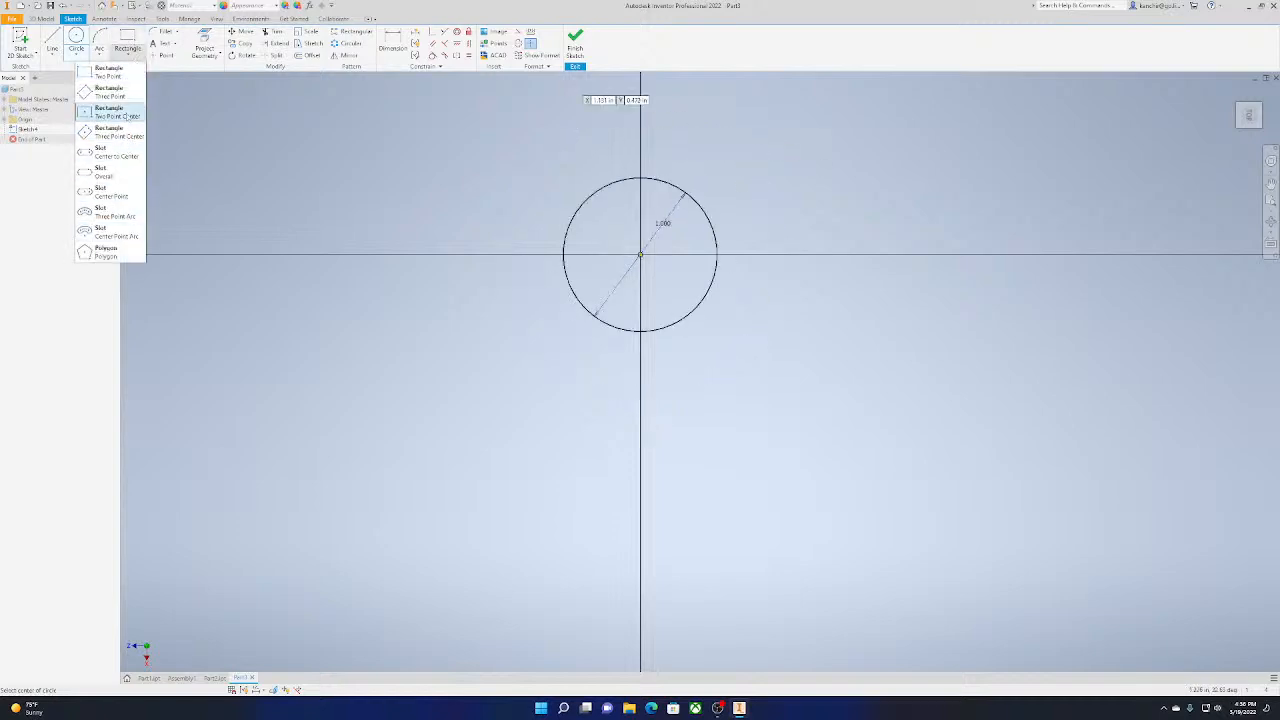
left_click(131, 116)
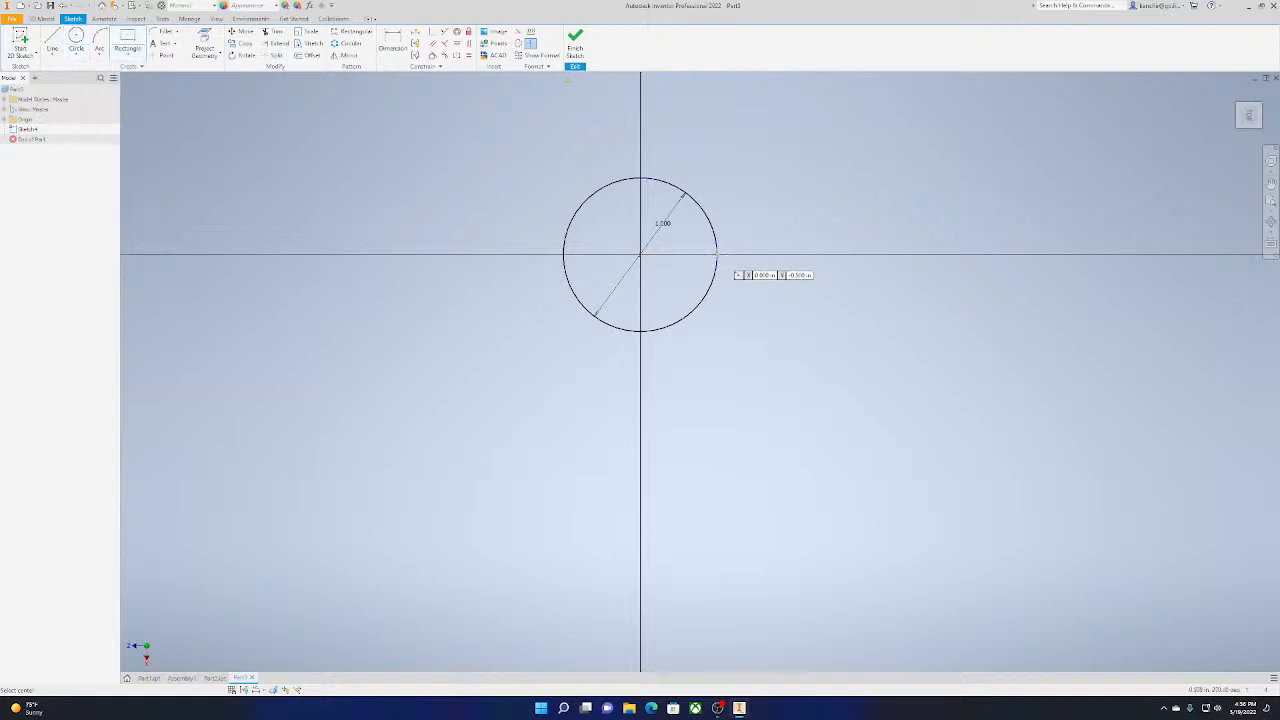
left_click(717, 254)
middle_click_drag(722, 229, 690, 236)
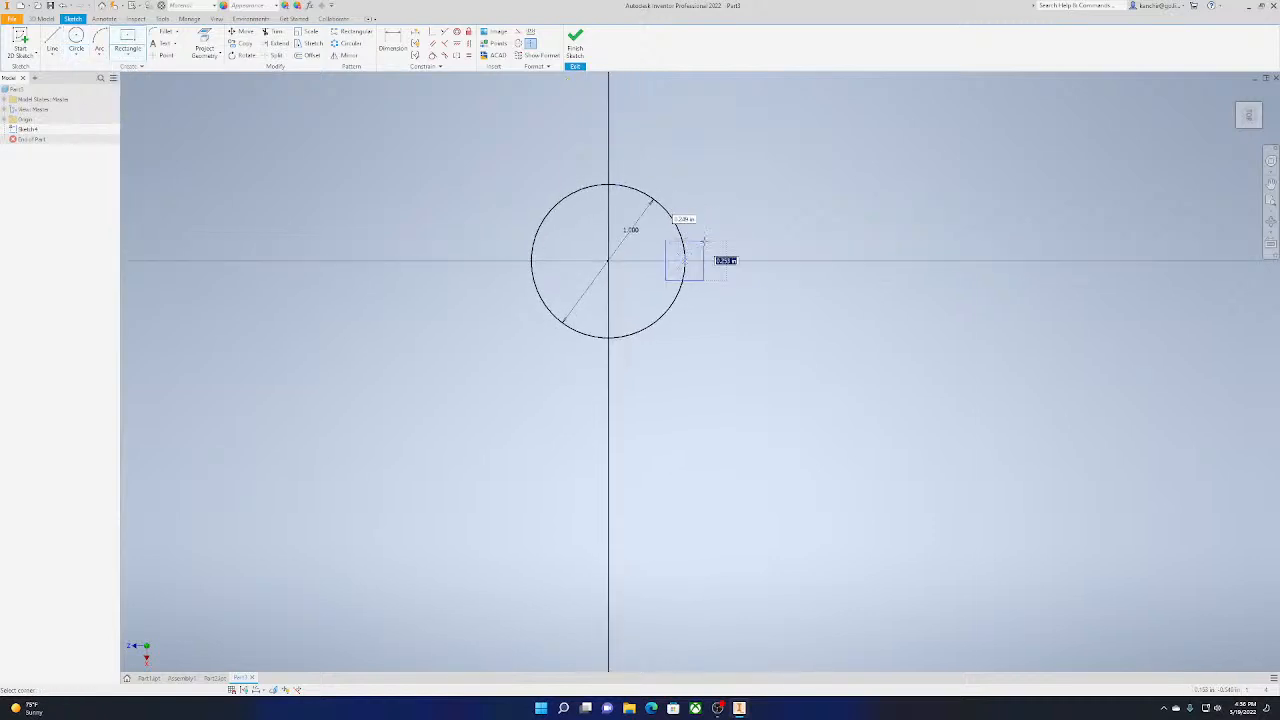
type("0.1")
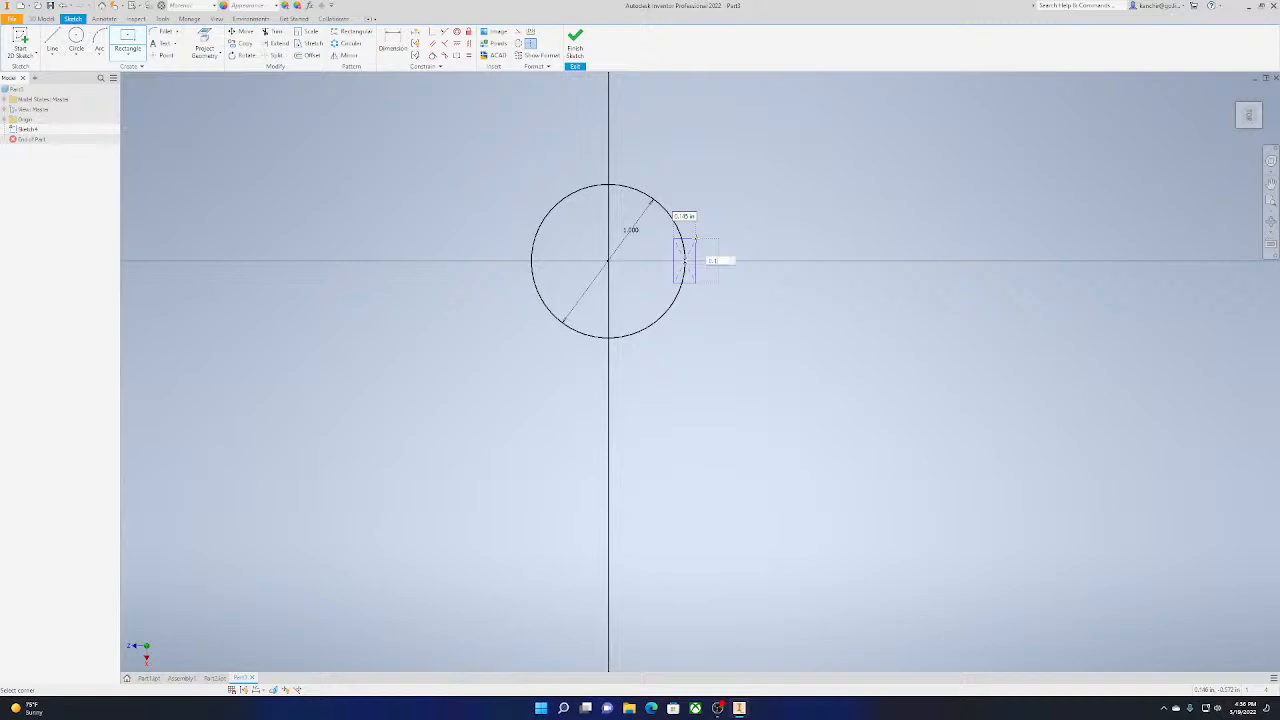
key("Tab")
type("0.1")
key("Return")
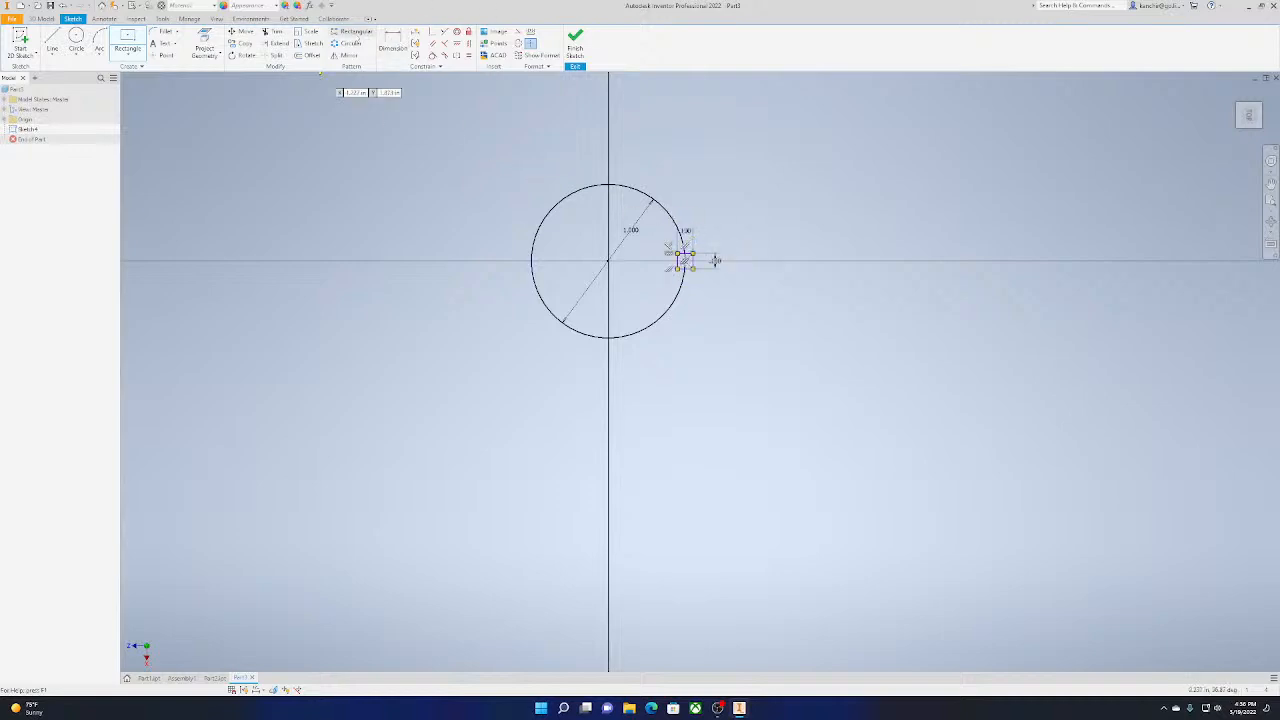
Start a circular sketch pattern with the four sides of the small square as its geometry
left_click(350, 43)
scroll(735, 232, "down", 5)
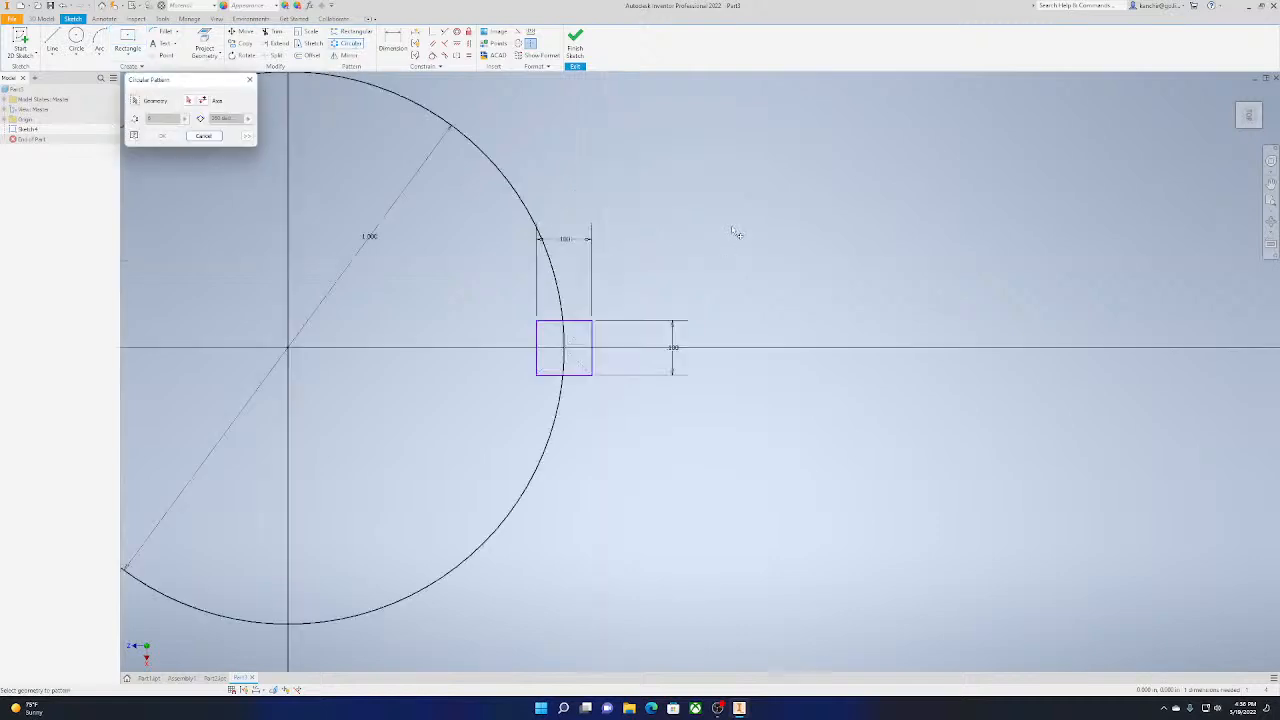
left_click(567, 321)
left_click(538, 334)
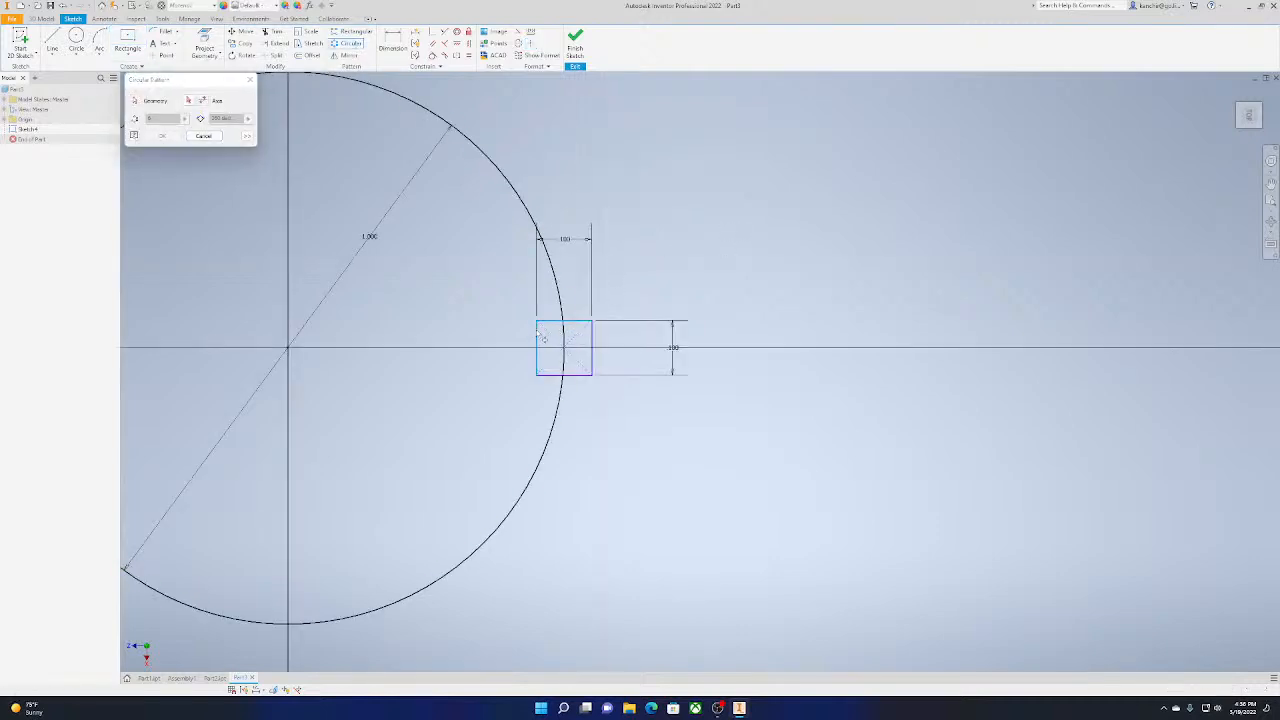
left_click(594, 338)
left_click(577, 376)
scroll(460, 436, "down", 1)
middle_click_drag(460, 436, 736, 441)
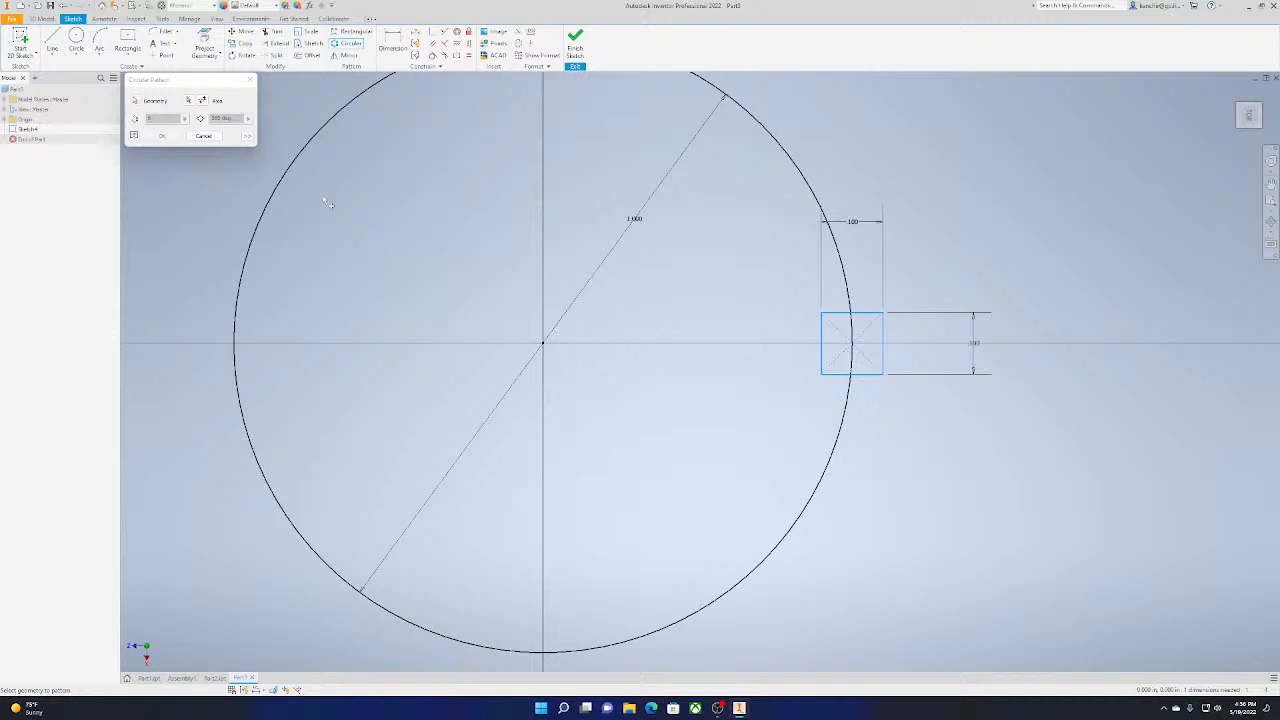
Pattern the small square around the origin as axis, with 8 instances over 360 degrees
left_click(188, 100)
left_click(544, 344)
scroll(576, 326, "up", 5)
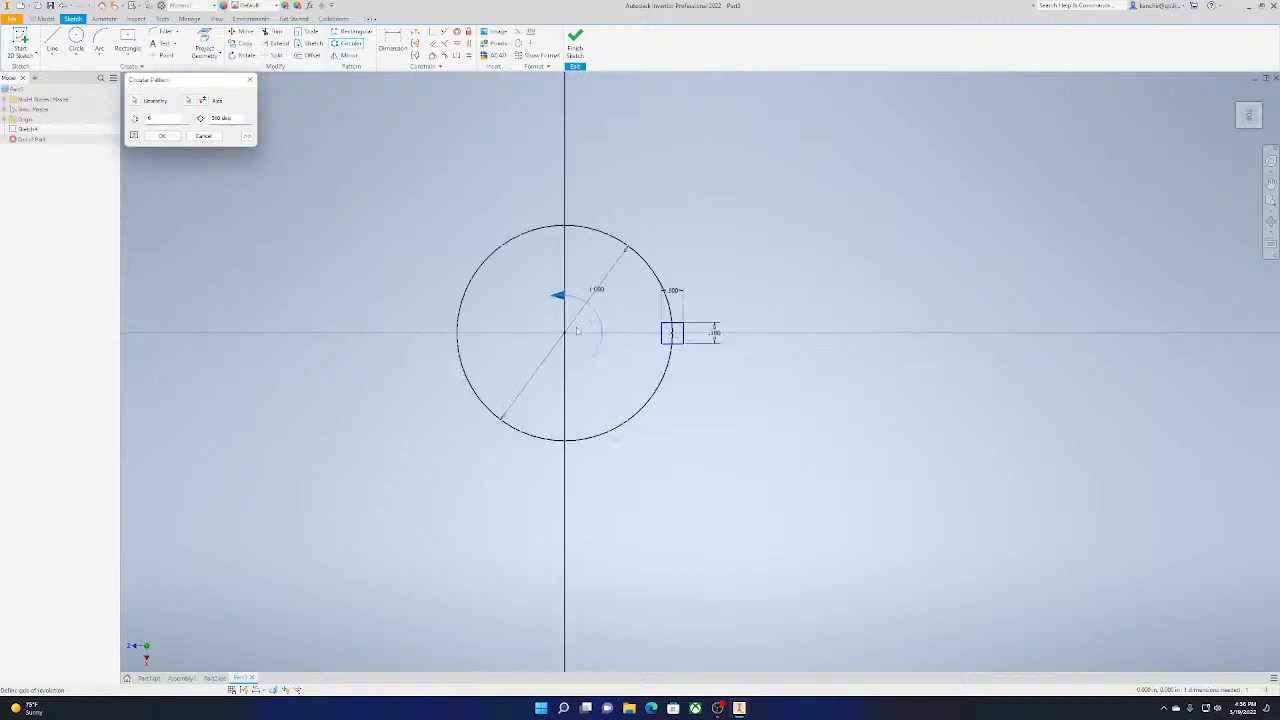
scroll(579, 323, "down", 3)
middle_click_drag(667, 408, 775, 418)
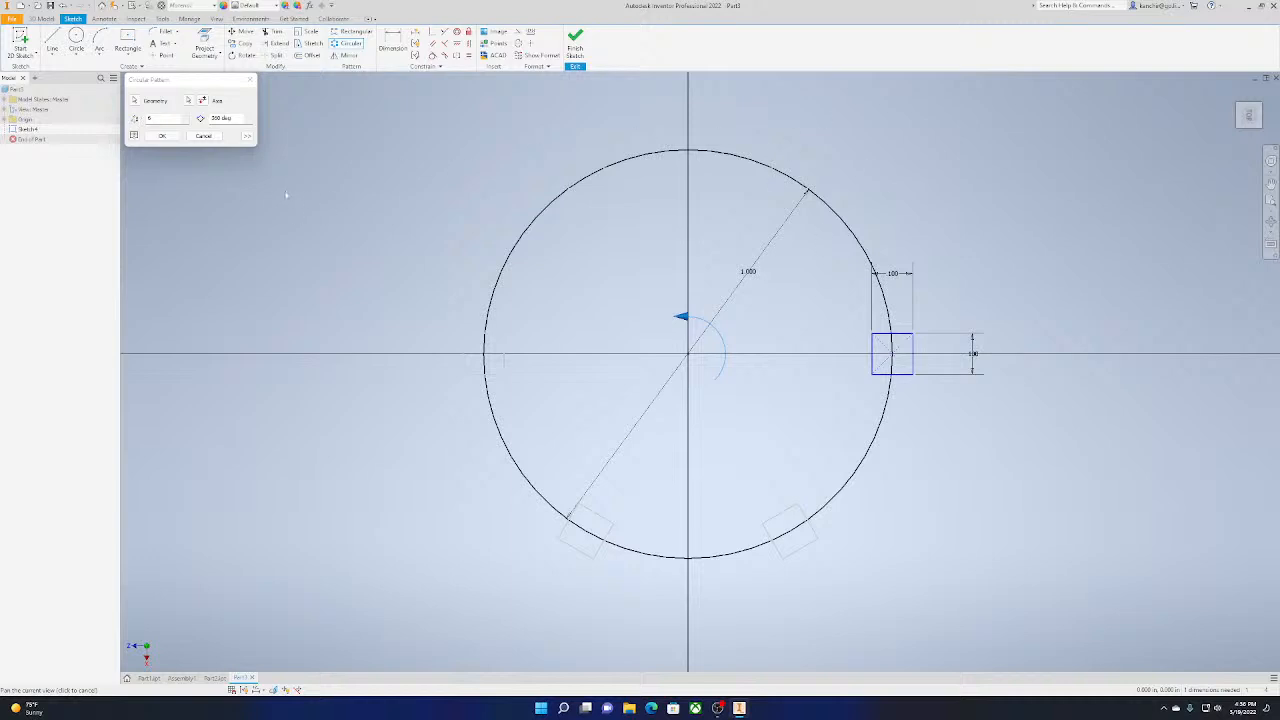
double_click(170, 117)
type("8")
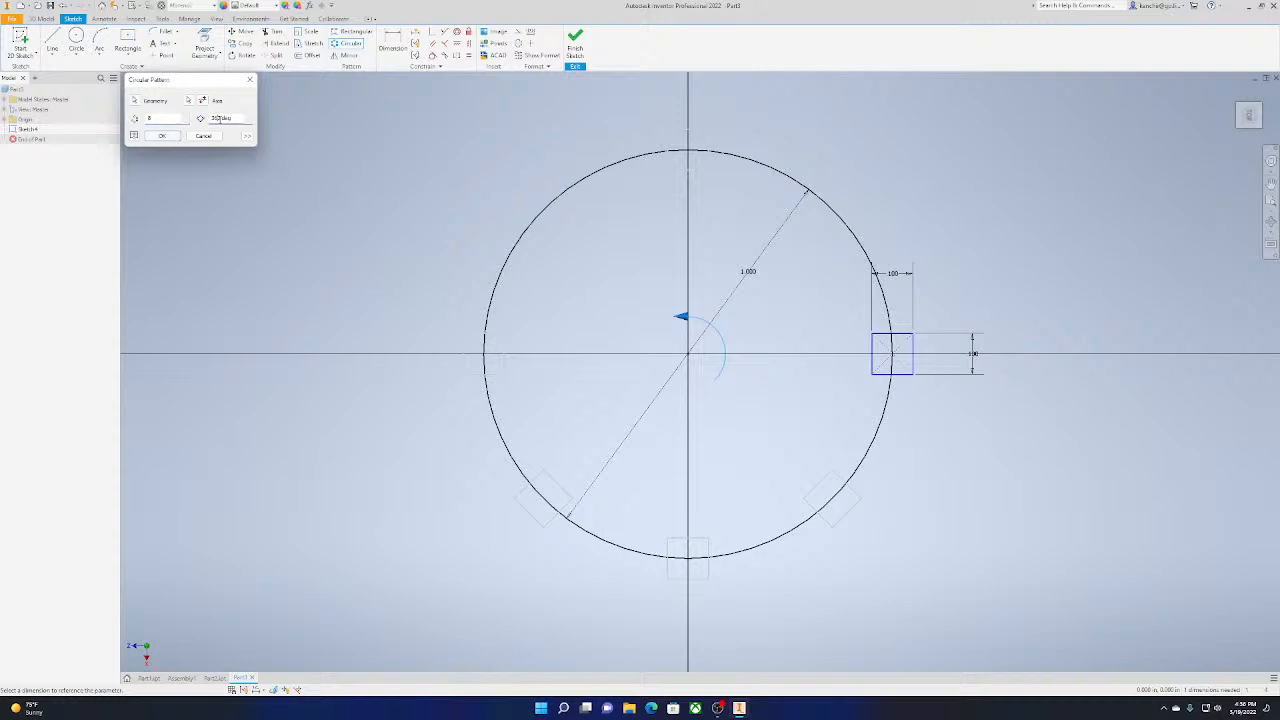
left_click(162, 136)
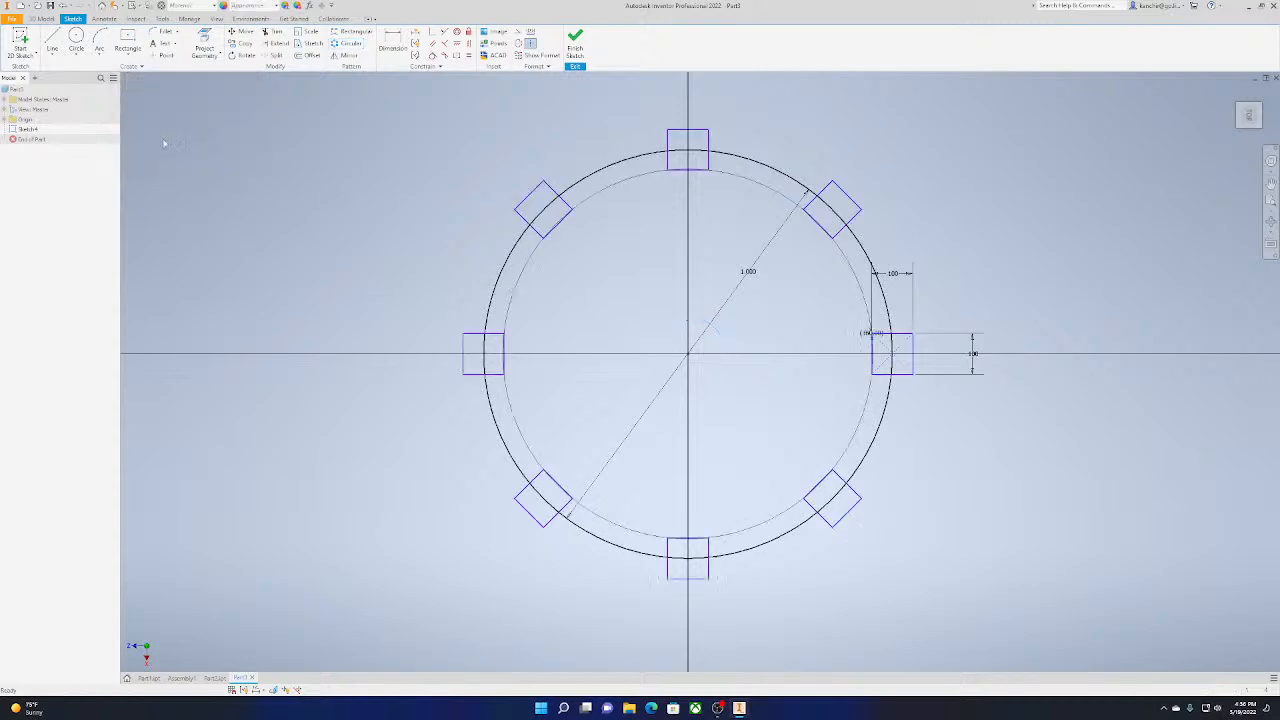
Draw a 0.5 in diameter circle centred on the origin inside the larger circle
scroll(1100, 468, "down", 3)
scroll(1103, 458, "up", 4)
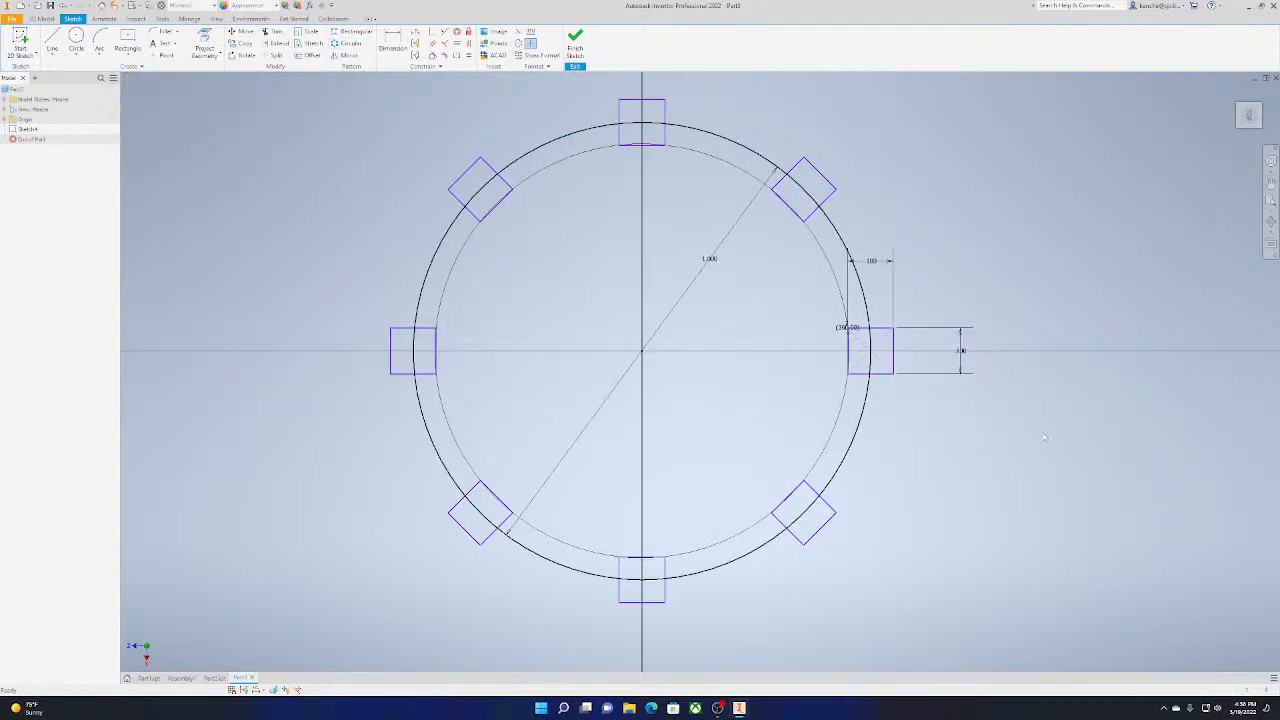
scroll(813, 300, "down", 2)
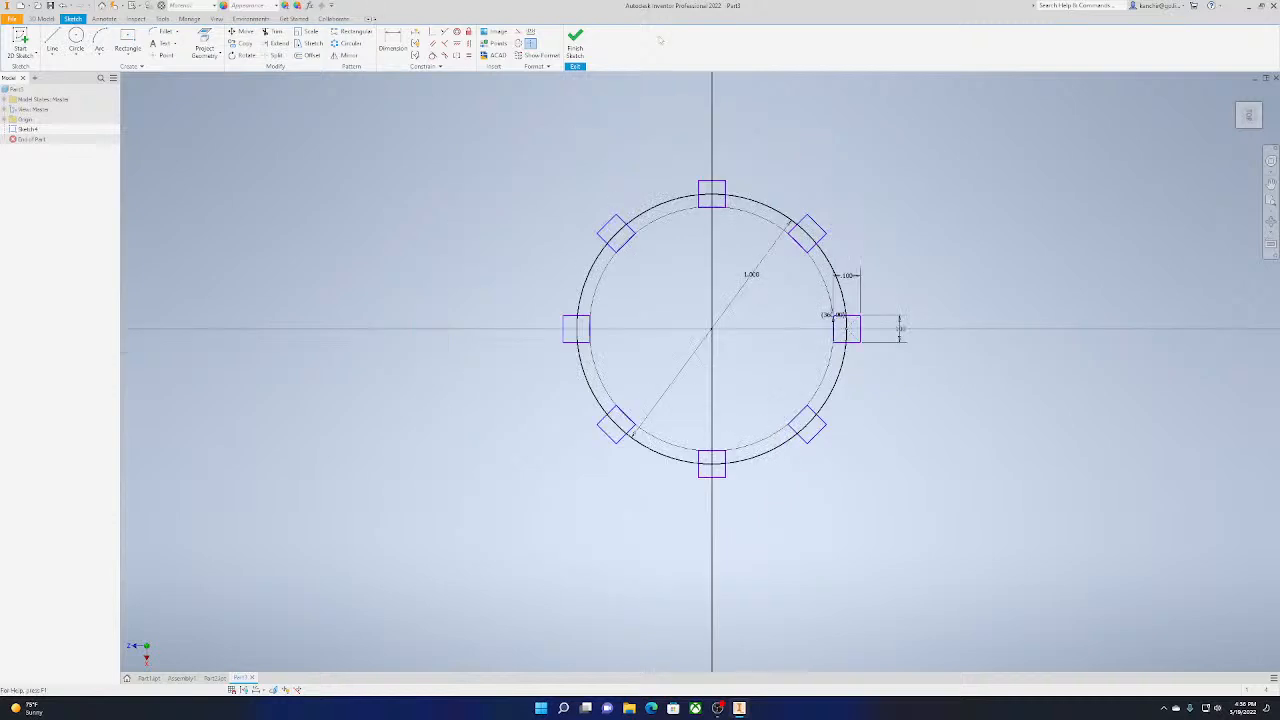
left_click(76, 40)
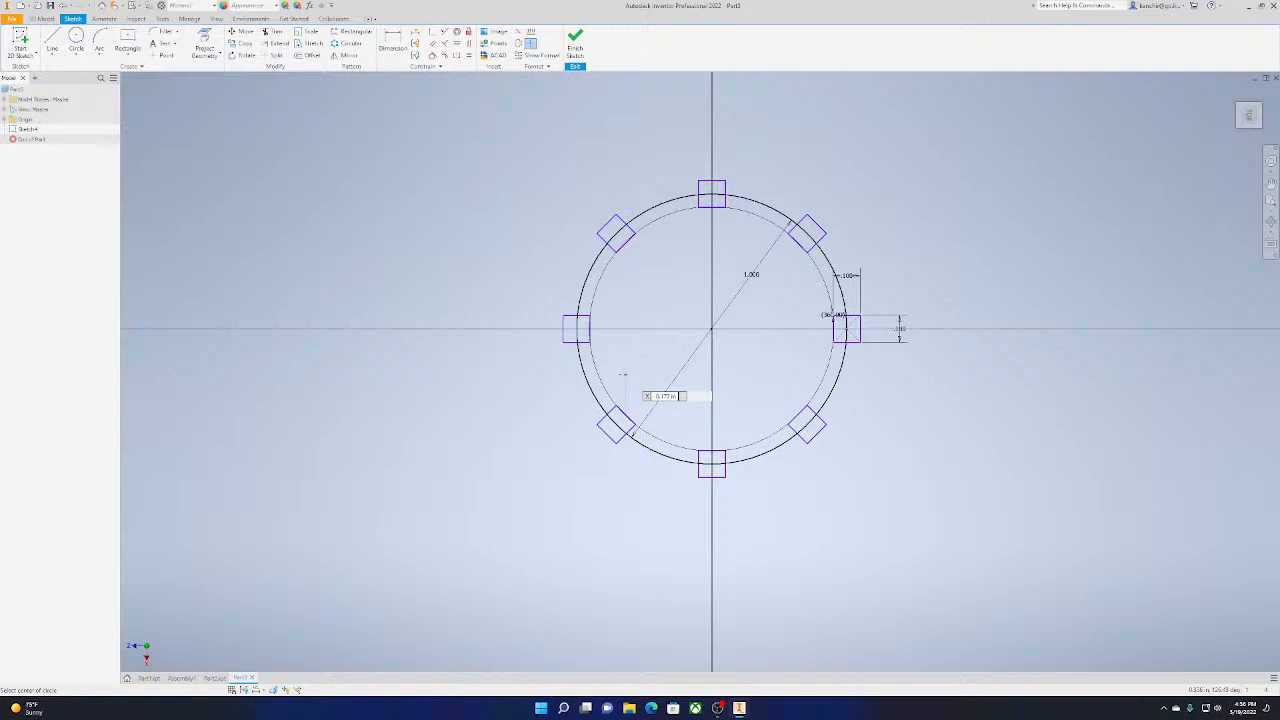
left_click(712, 329)
type(".5")
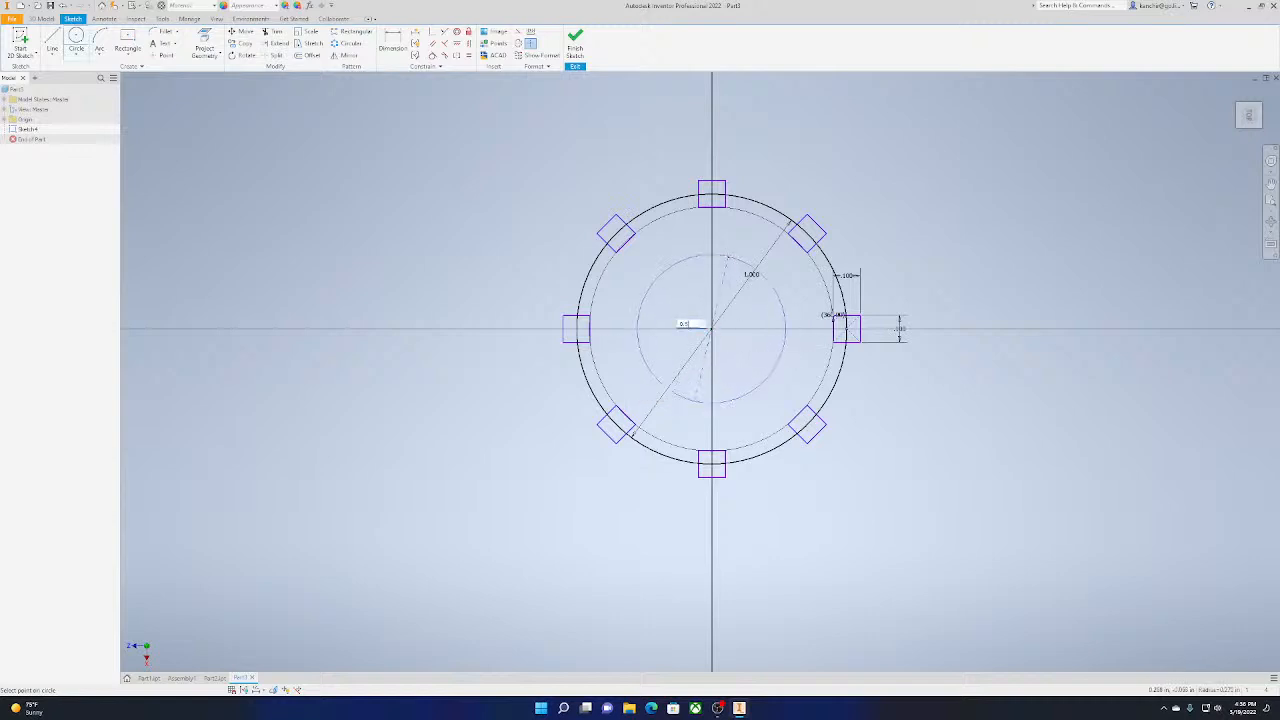
key("Return")
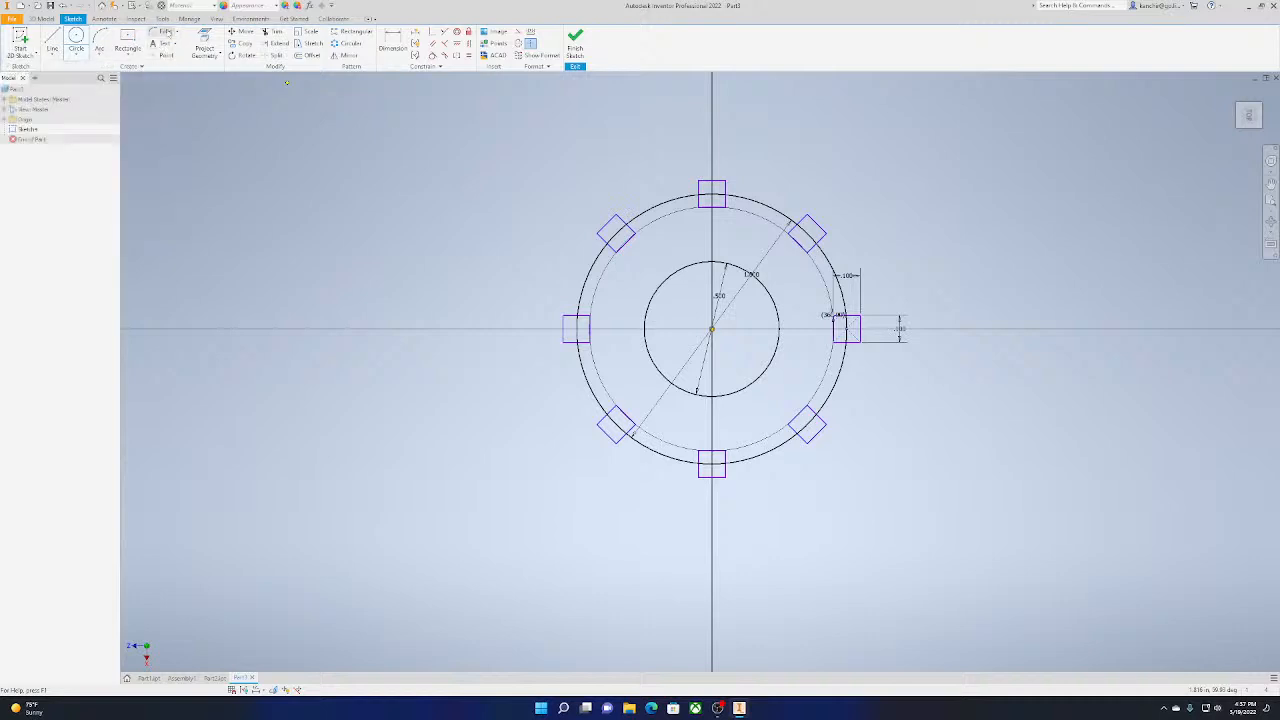
left_click(165, 31)
scroll(625, 222, "down", 5)
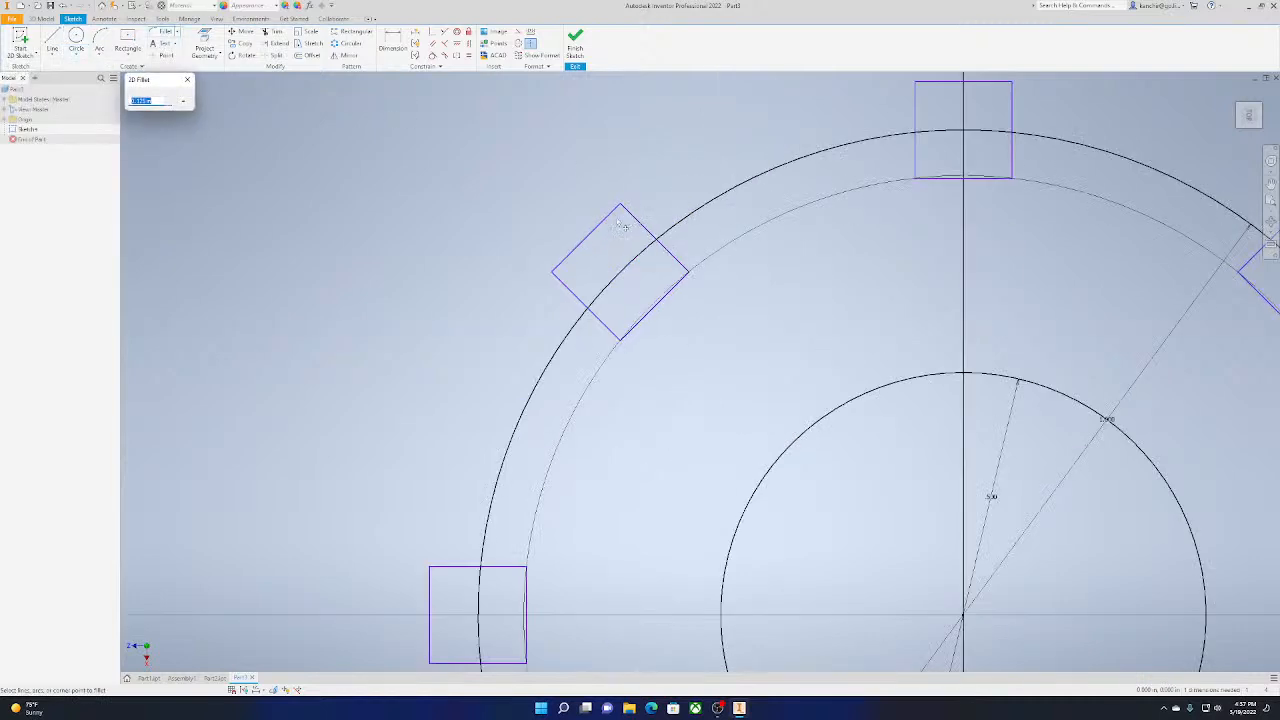
left_click(613, 213)
scroll(593, 247, "up", 5)
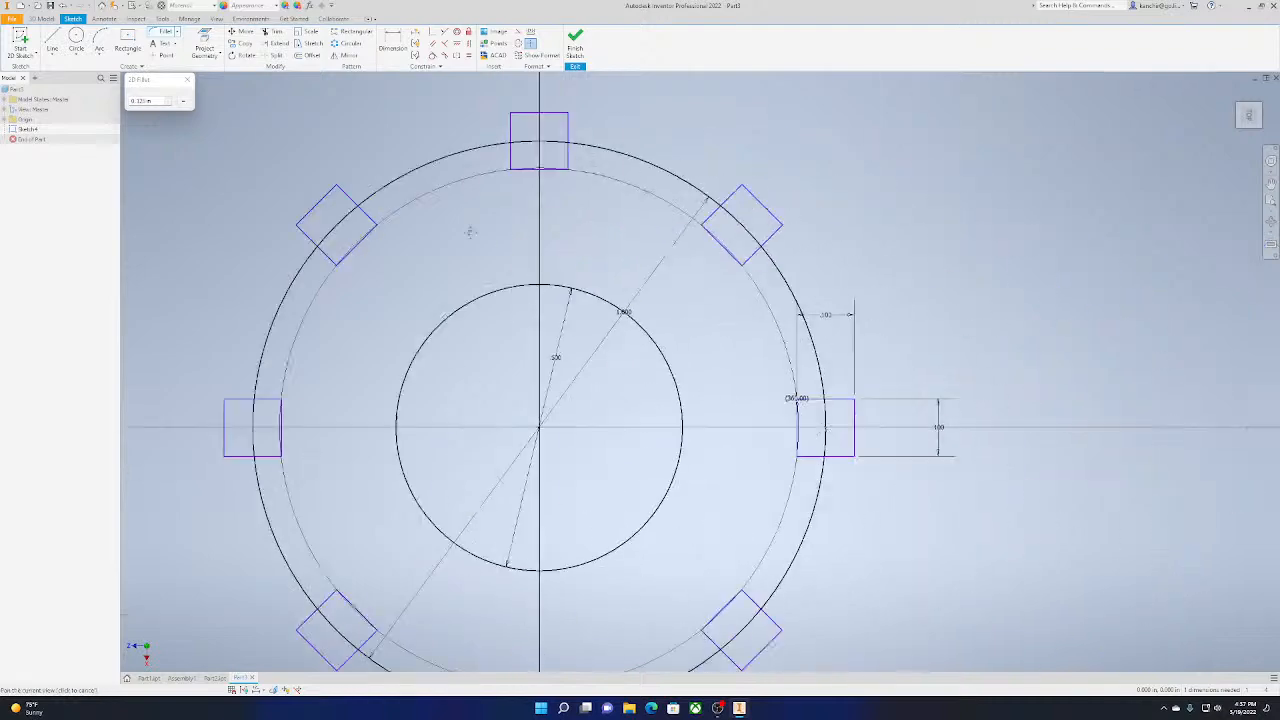
left_click(168, 104)
left_click(188, 80)
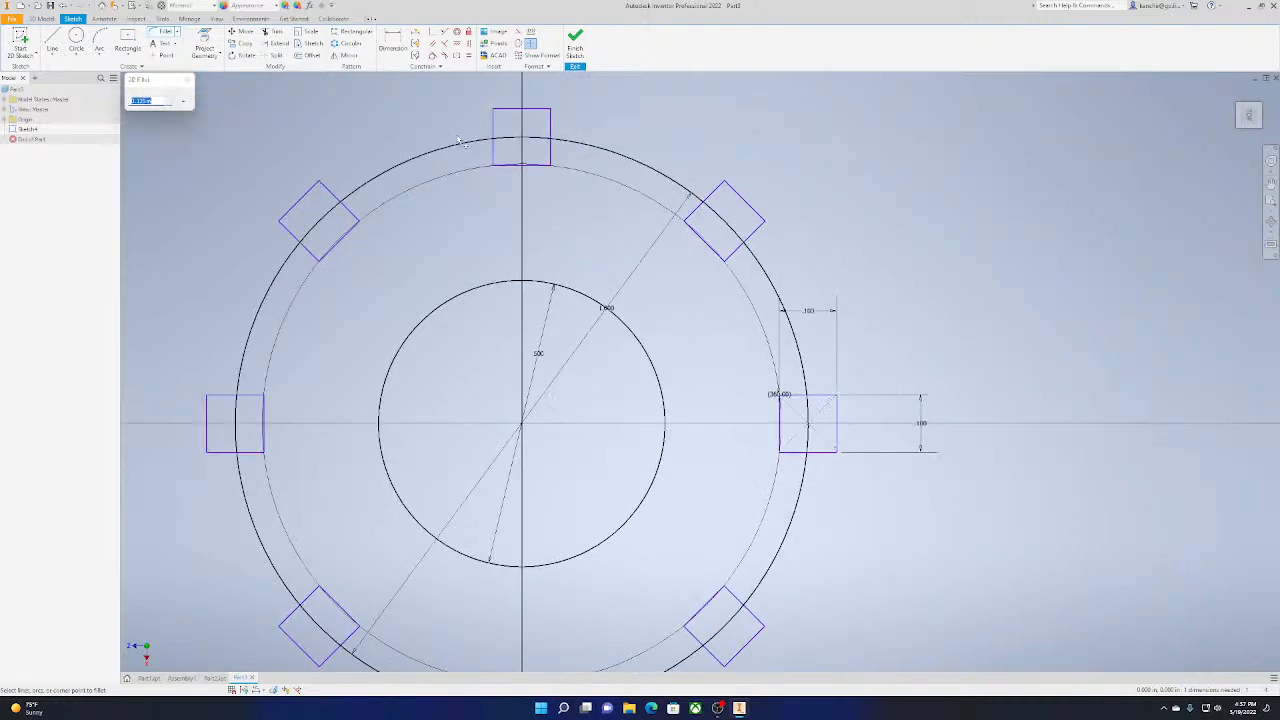
left_click(187, 80)
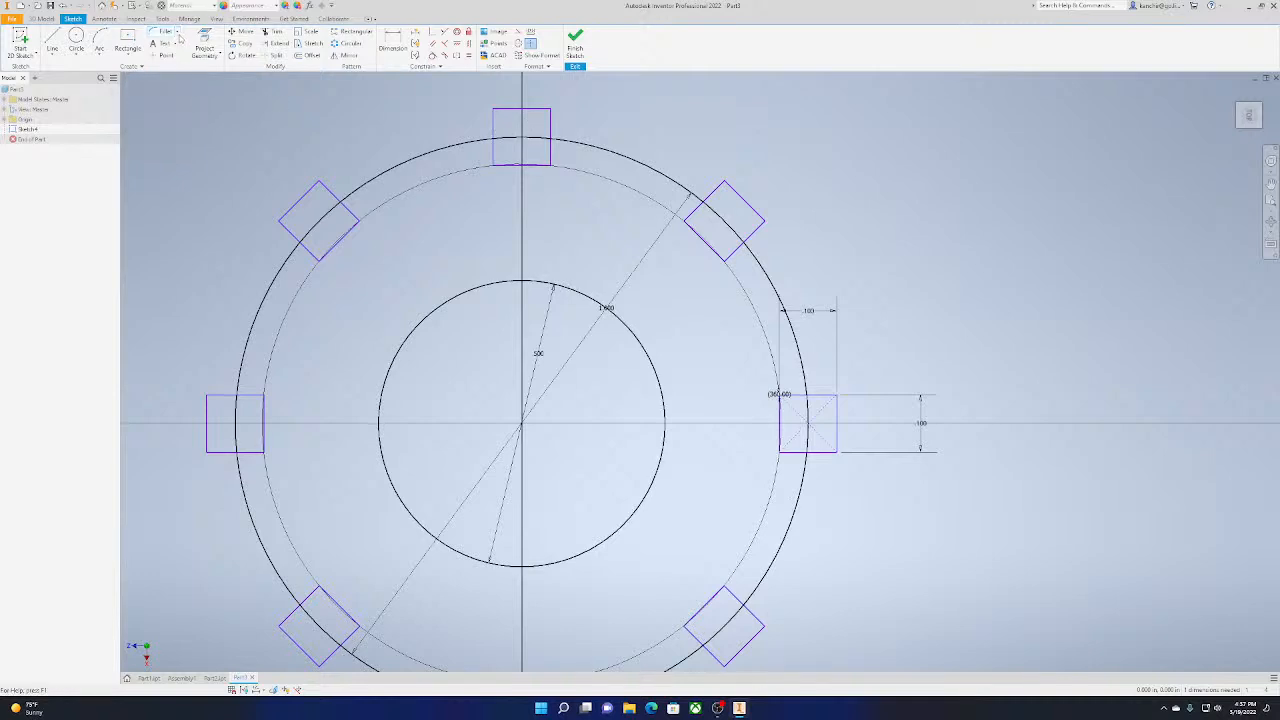
left_click(178, 35)
left_click(178, 35)
middle_click_drag(403, 206, 463, 146)
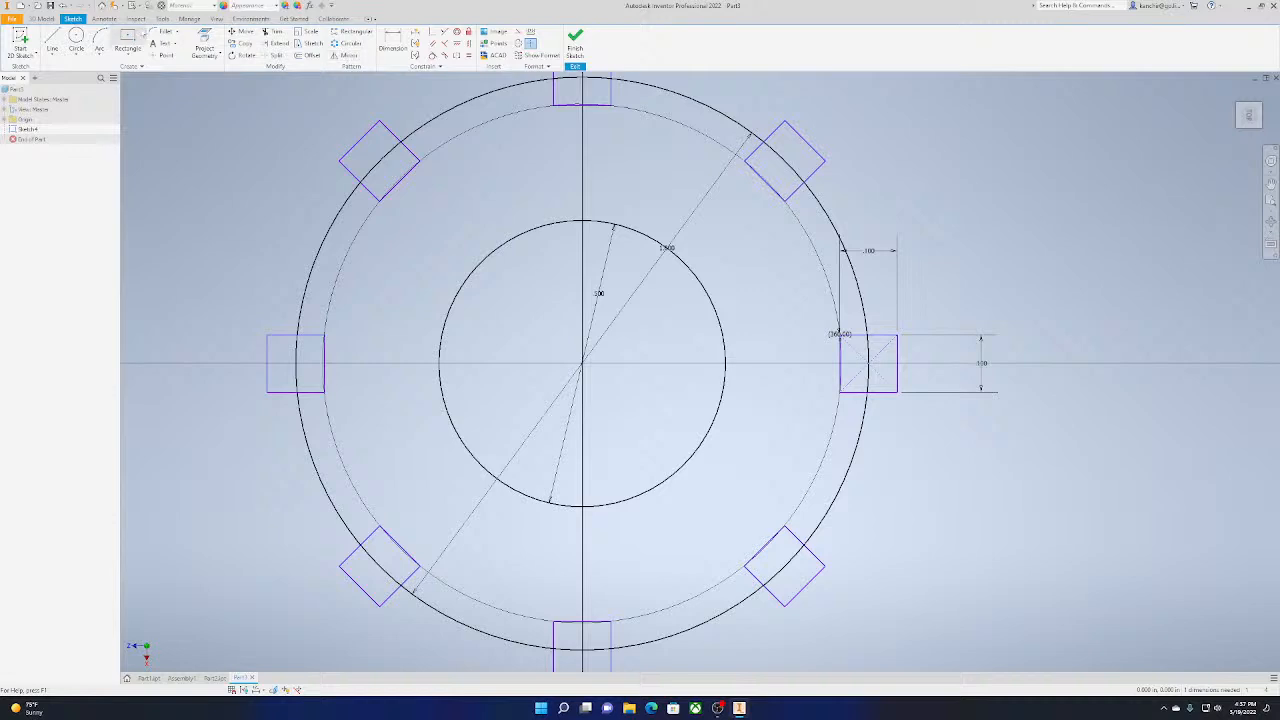
Draw a 0.05 in by 0.05 in two-point center rectangle centred on the topmost point of the inner circle
left_click(128, 42)
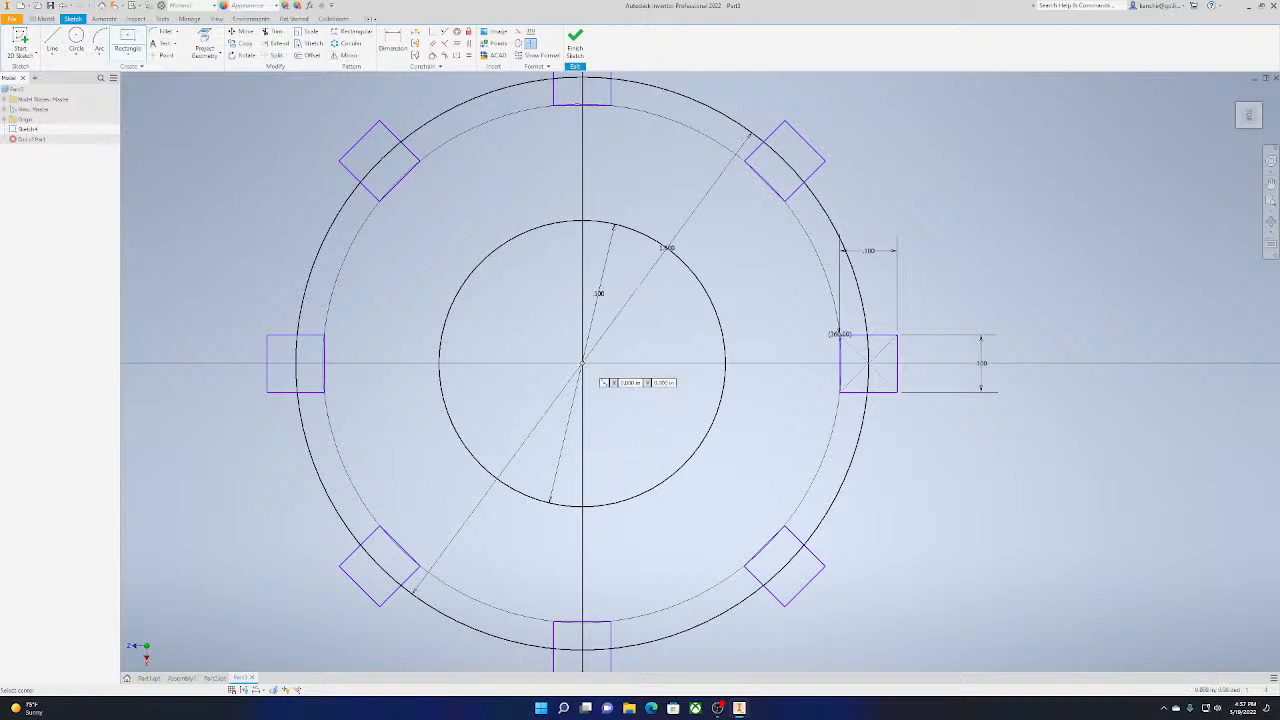
left_click(582, 220)
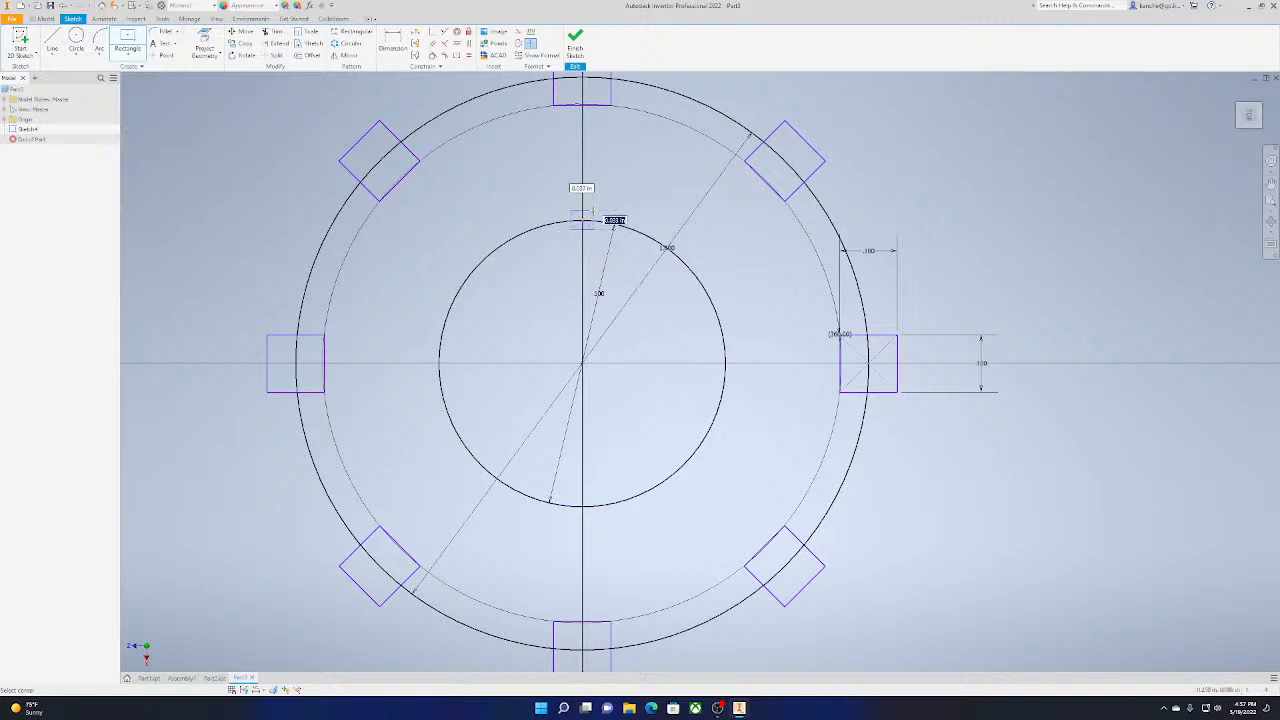
type("0.05")
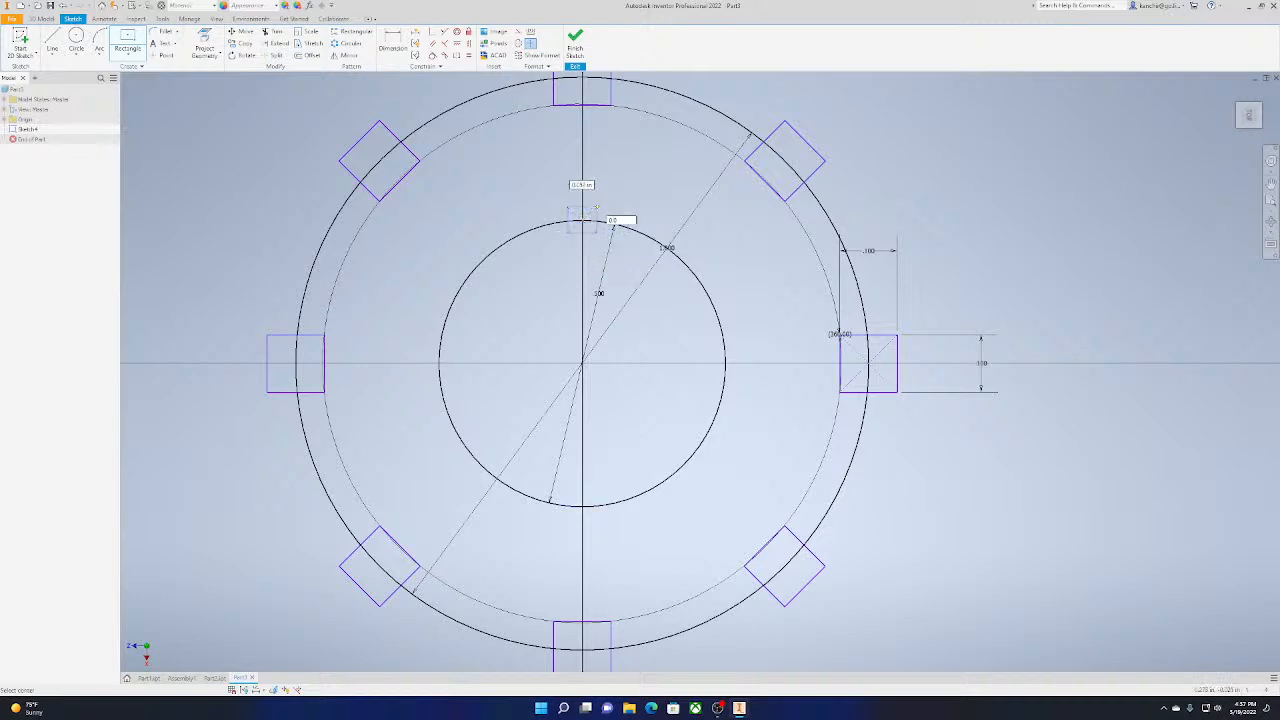
key("Tab")
type("0.05")
key("Return")
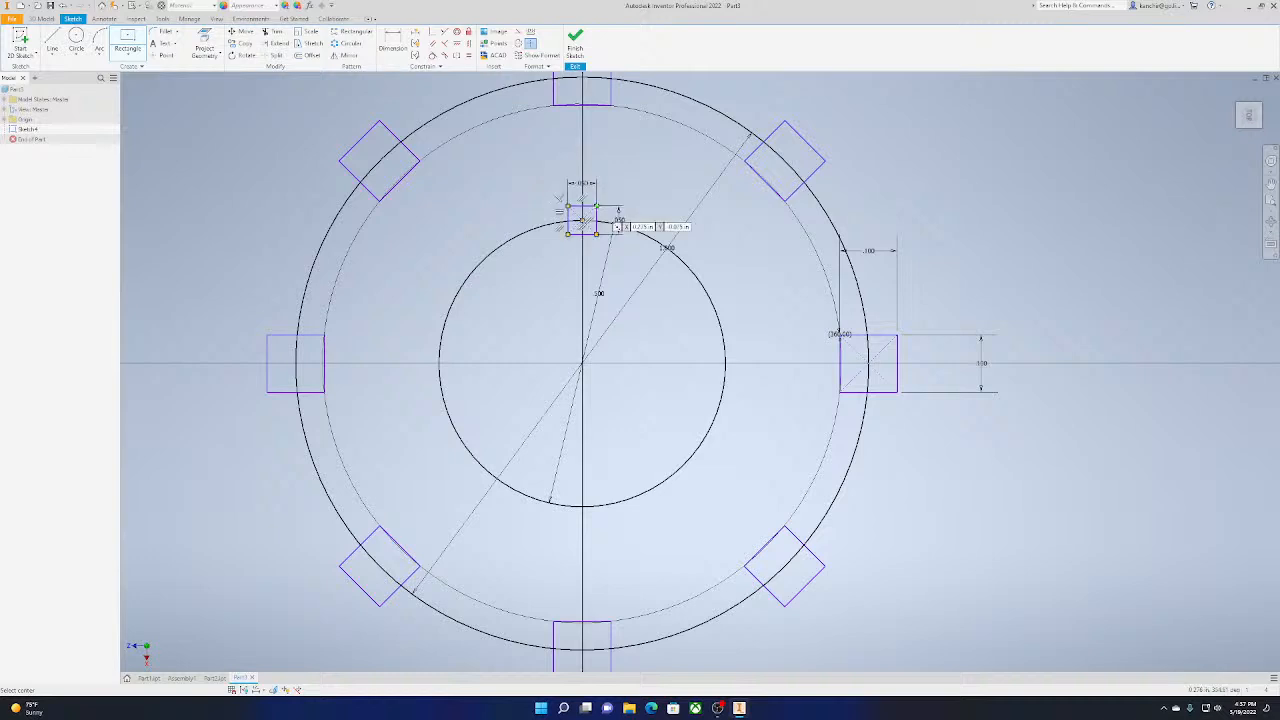
Create a rectangular pattern of the 0.05 in square, using the vertical sides of the right and left outer squares as its two directions
left_click(352, 31)
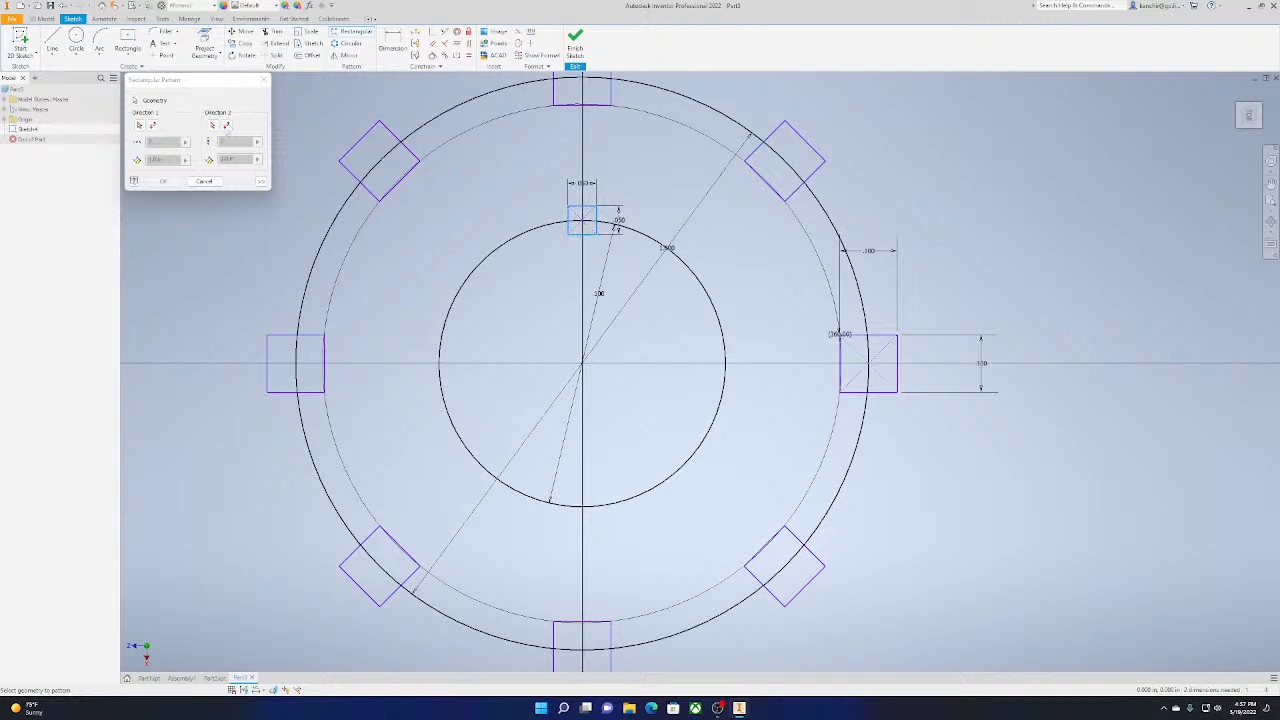
left_click(579, 232)
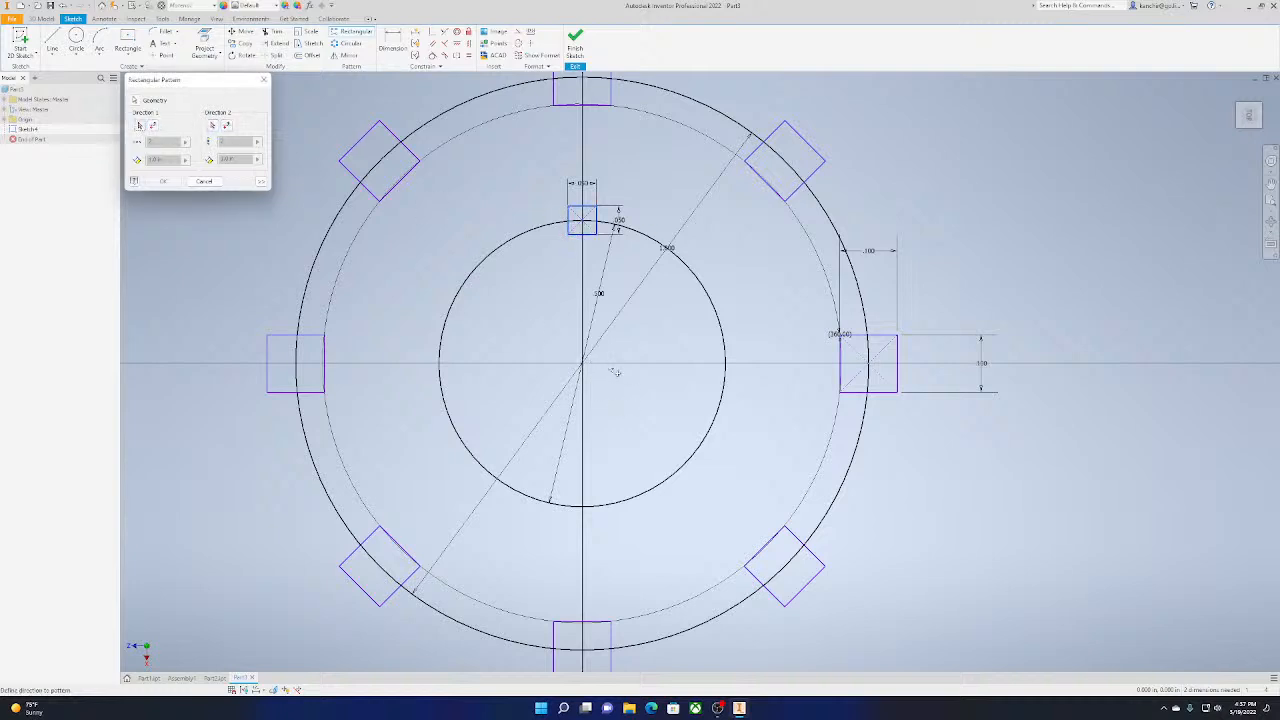
left_click(846, 366)
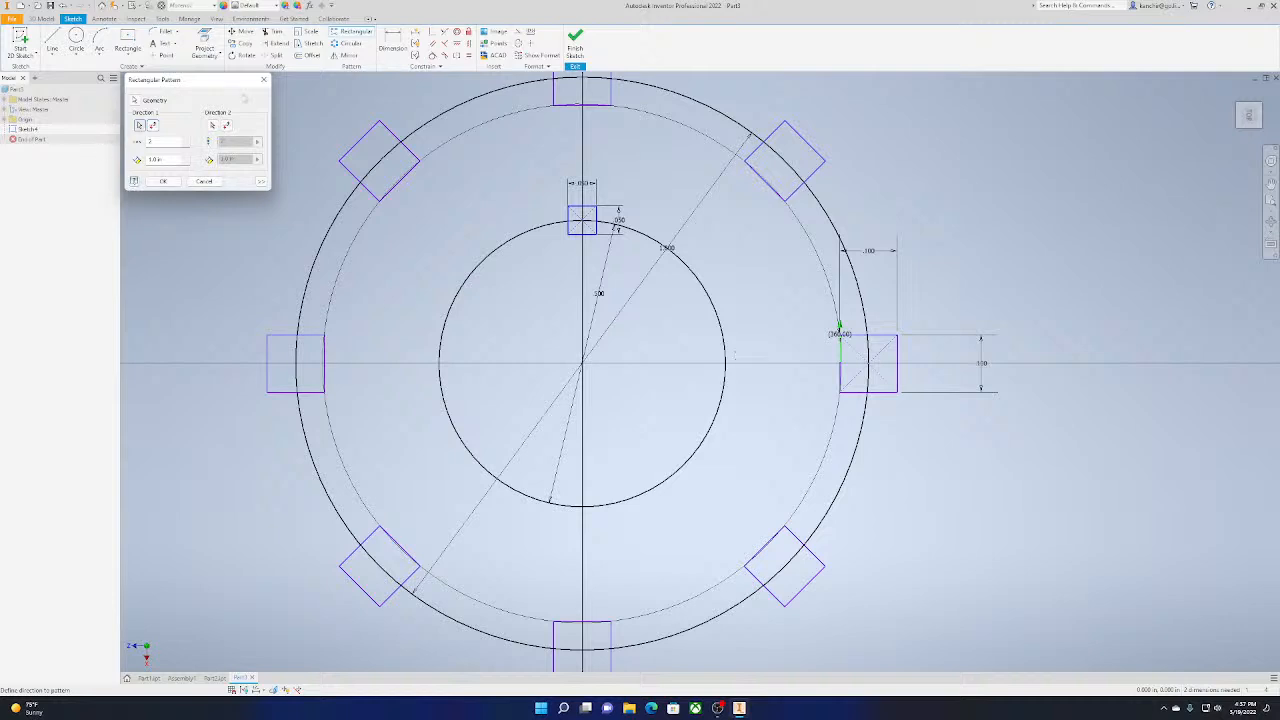
left_click(212, 124)
left_click(324, 358)
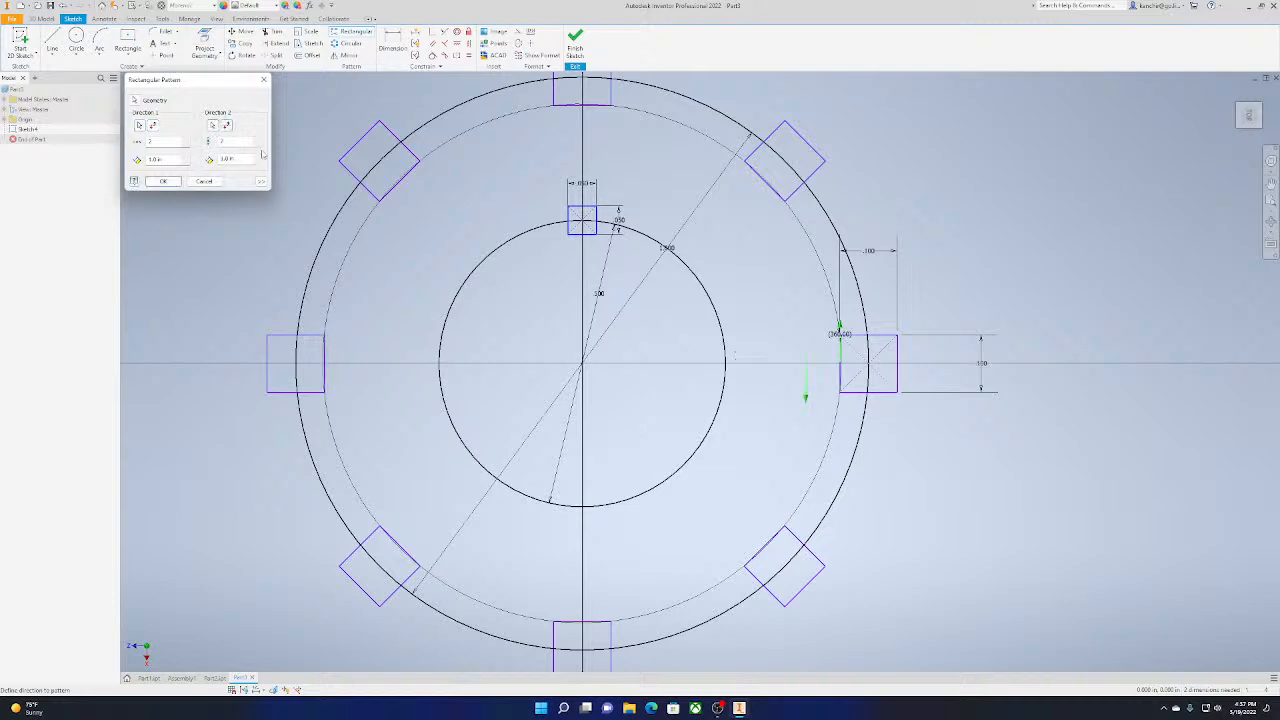
left_click(174, 182)
scroll(534, 245, "down", 4)
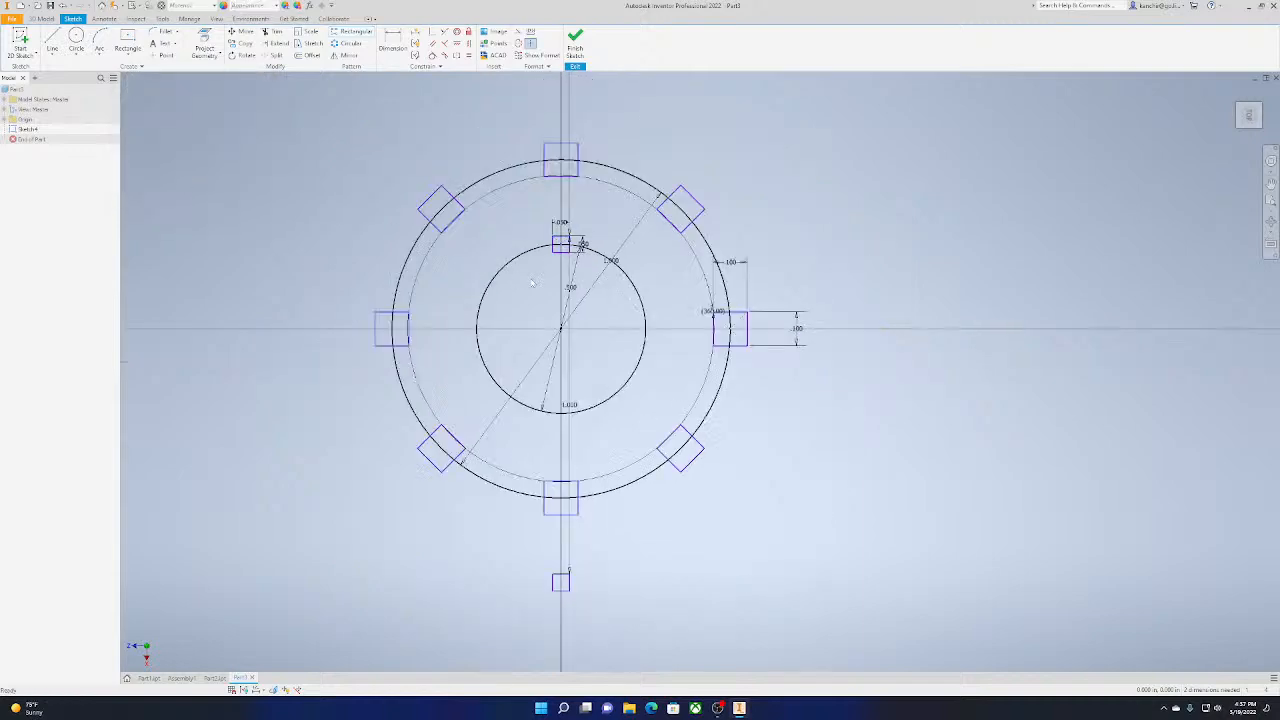
scroll(580, 206, "up", 3)
middle_click_drag(580, 206, 704, 101)
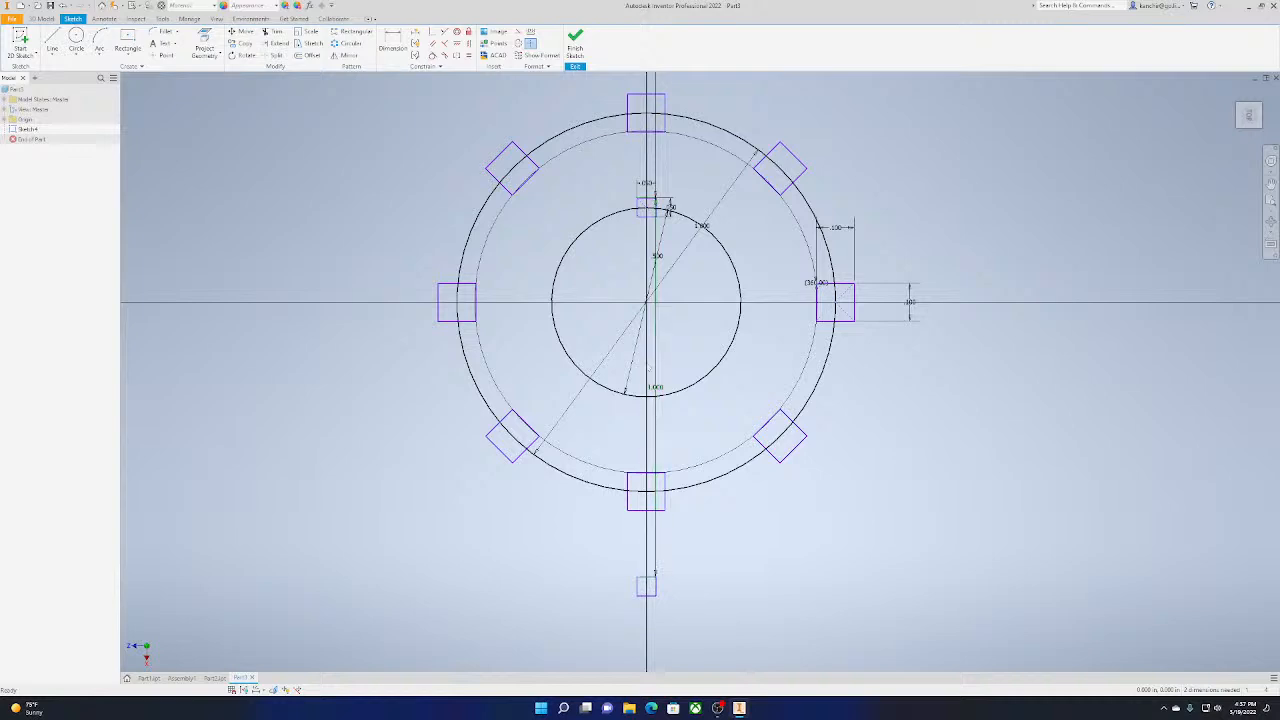
Undo the rectangular pattern and the 0.05 in square on the inner circle
key("ctrl+z")
key("ctrl+z")
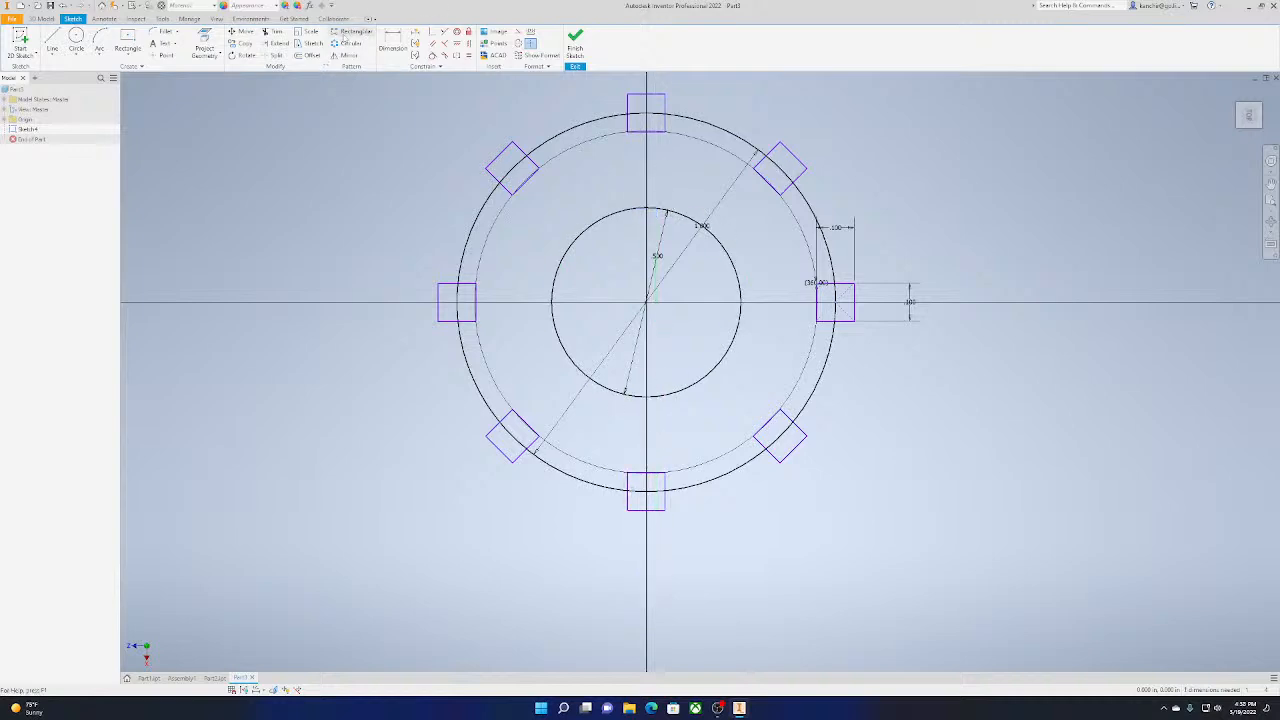
scroll(916, 443, "down", 5)
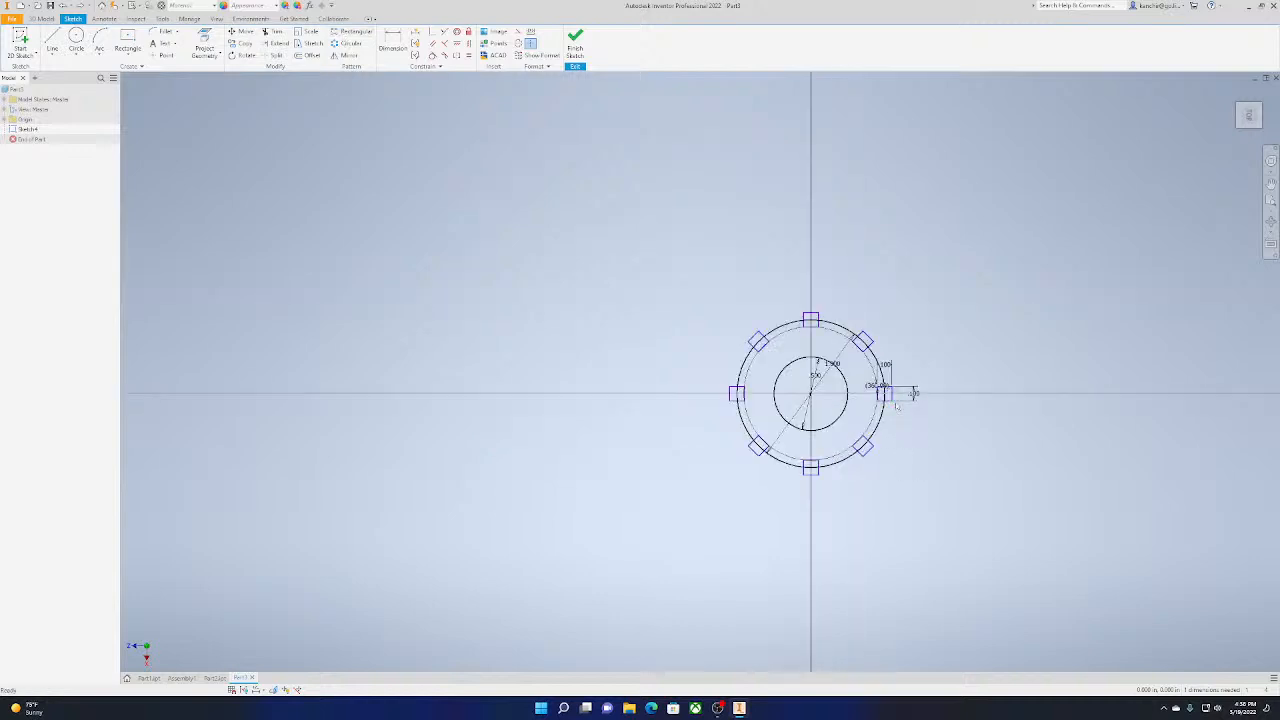
scroll(897, 405, "up", 4)
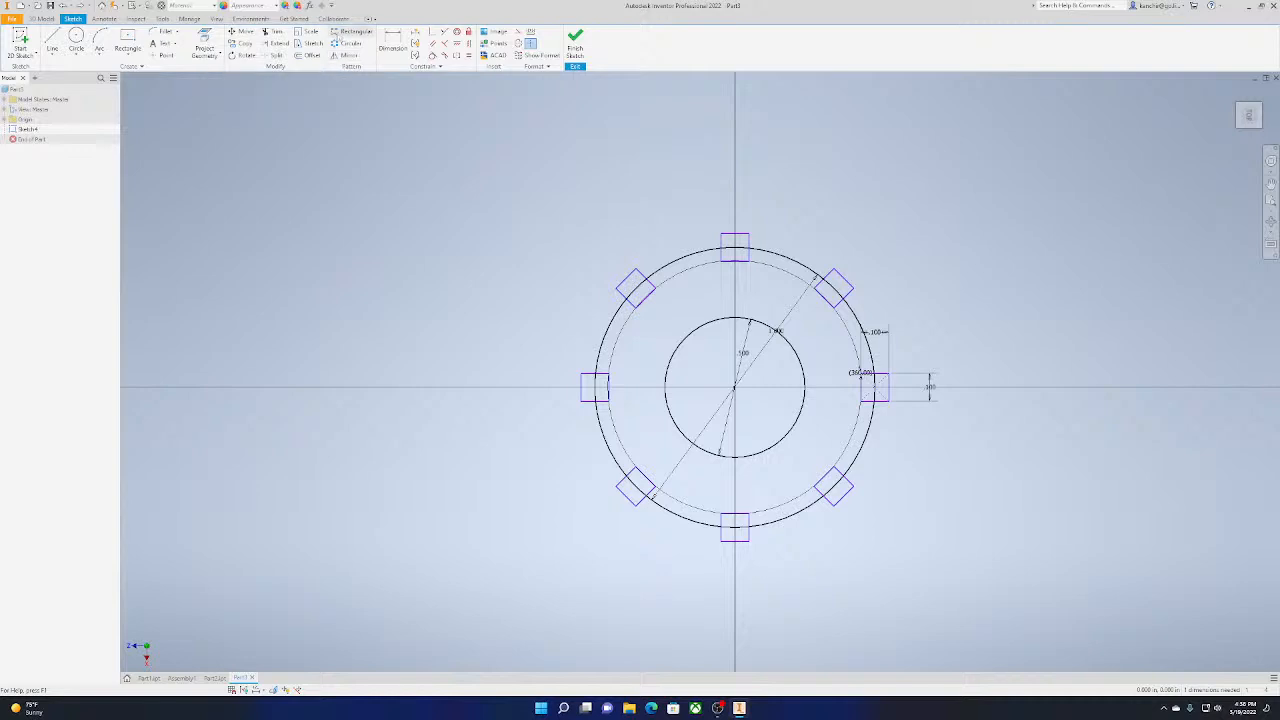
scroll(866, 473, "up", 3)
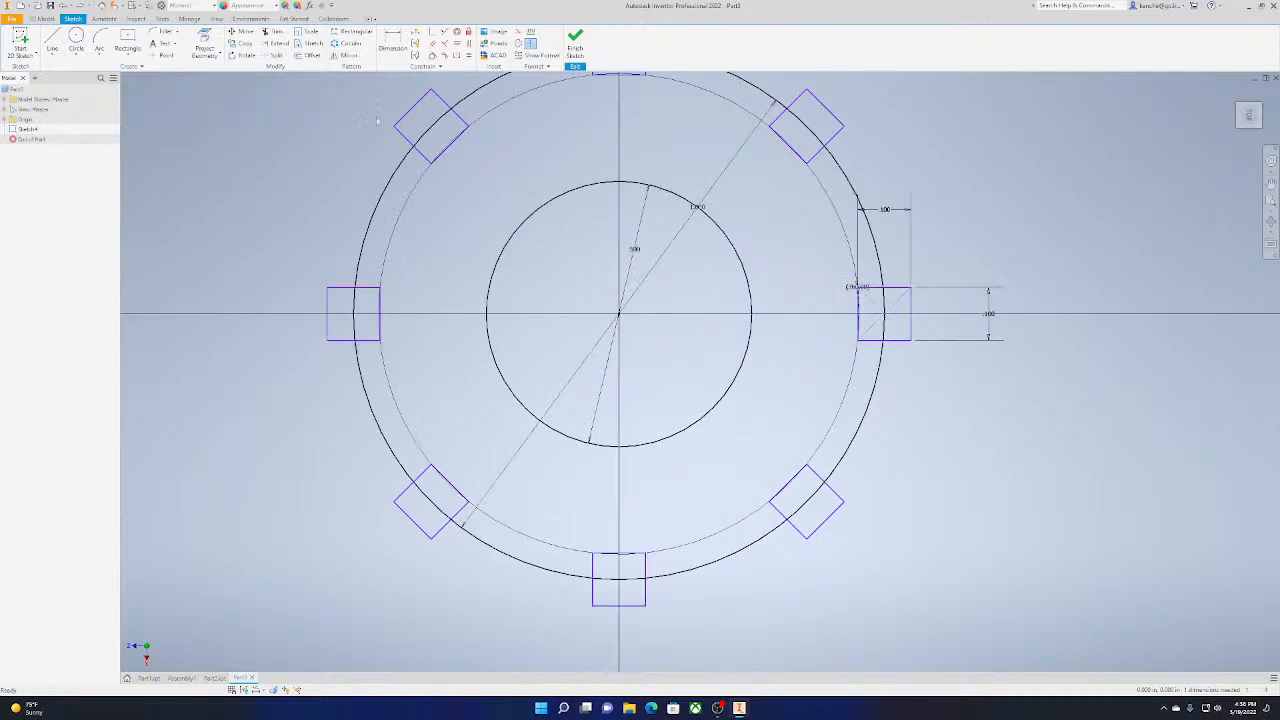
Draw a two-point rectangle about 0.45 in by 0.1 in from the left square's upper inner corner to the vertical axis
left_click(128, 45)
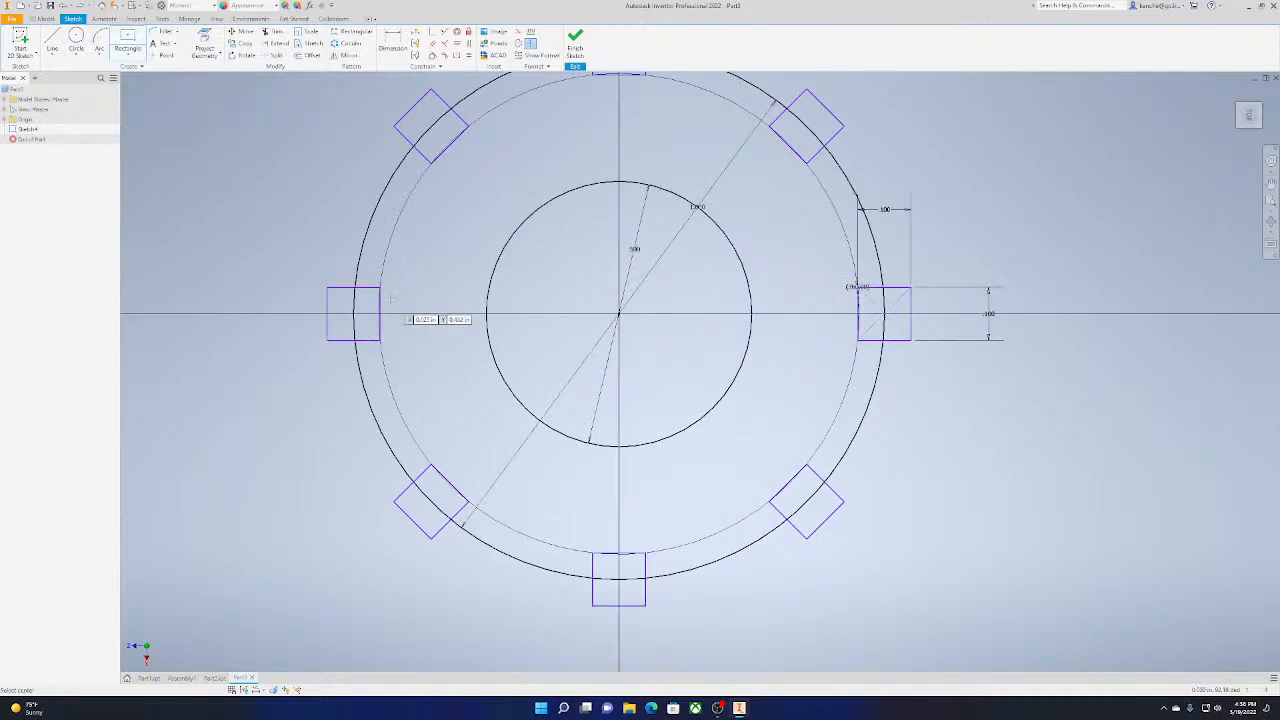
left_click(380, 288)
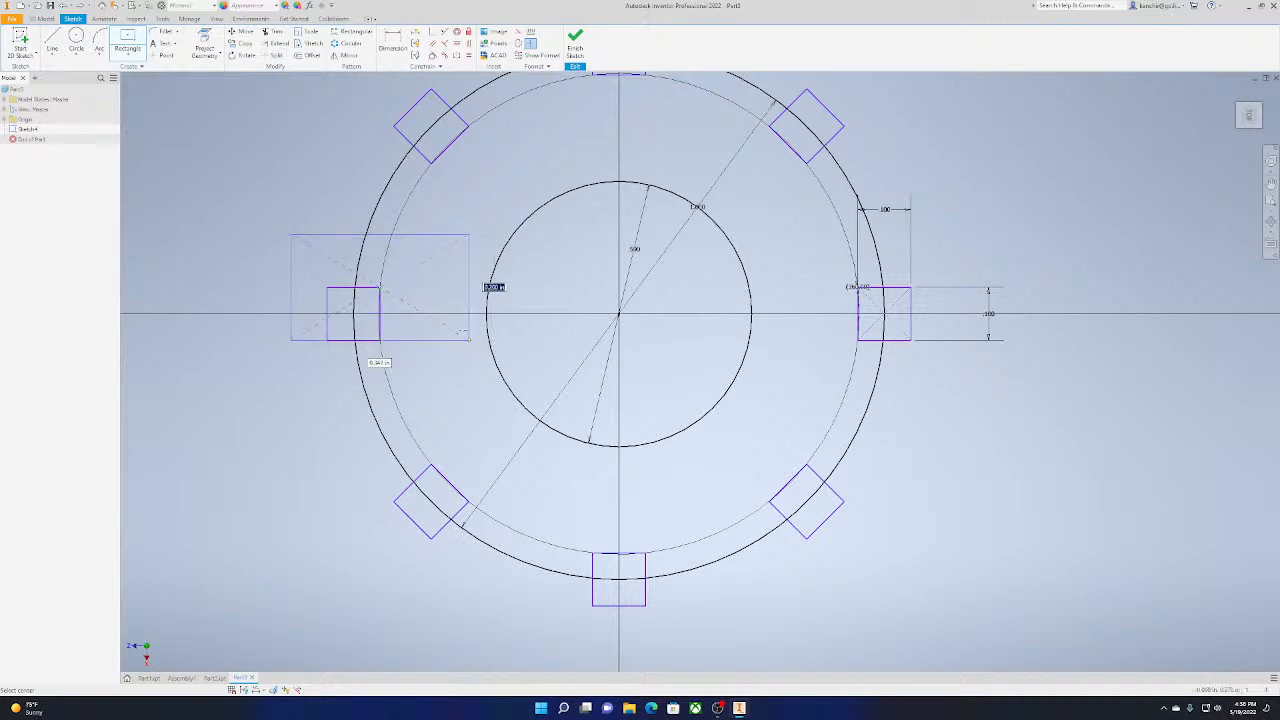
left_click(128, 58)
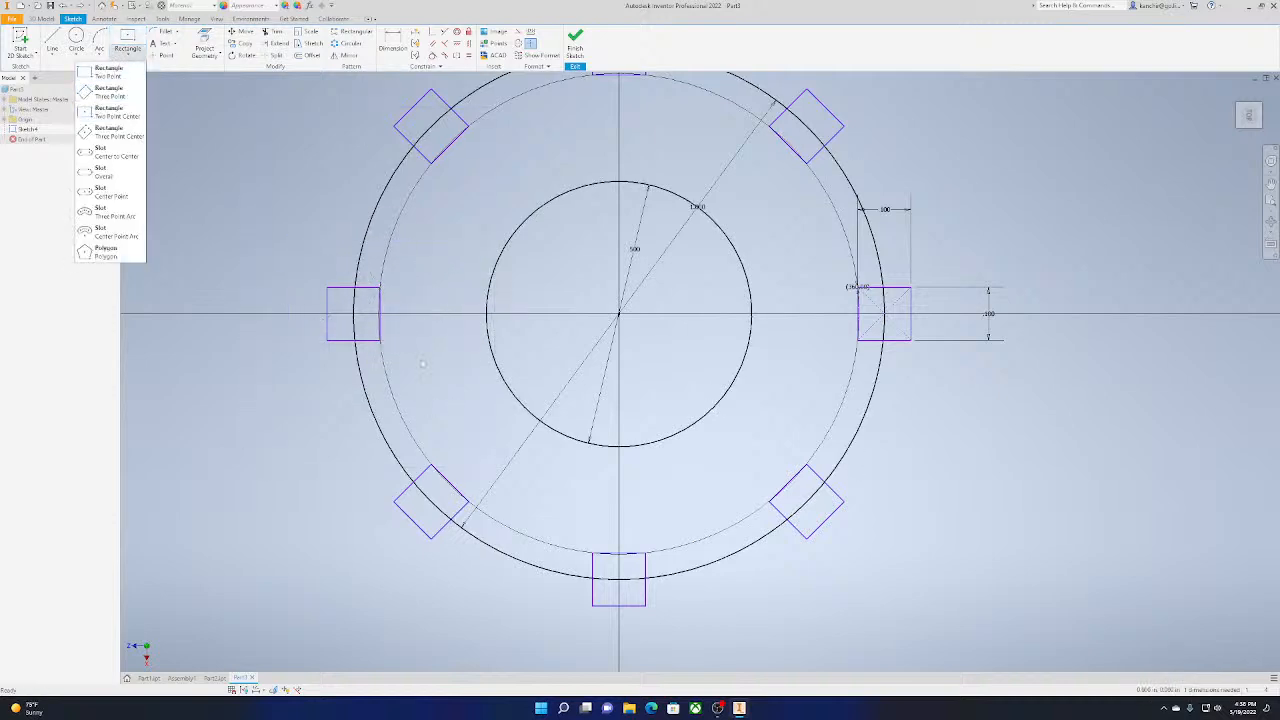
left_click(110, 72)
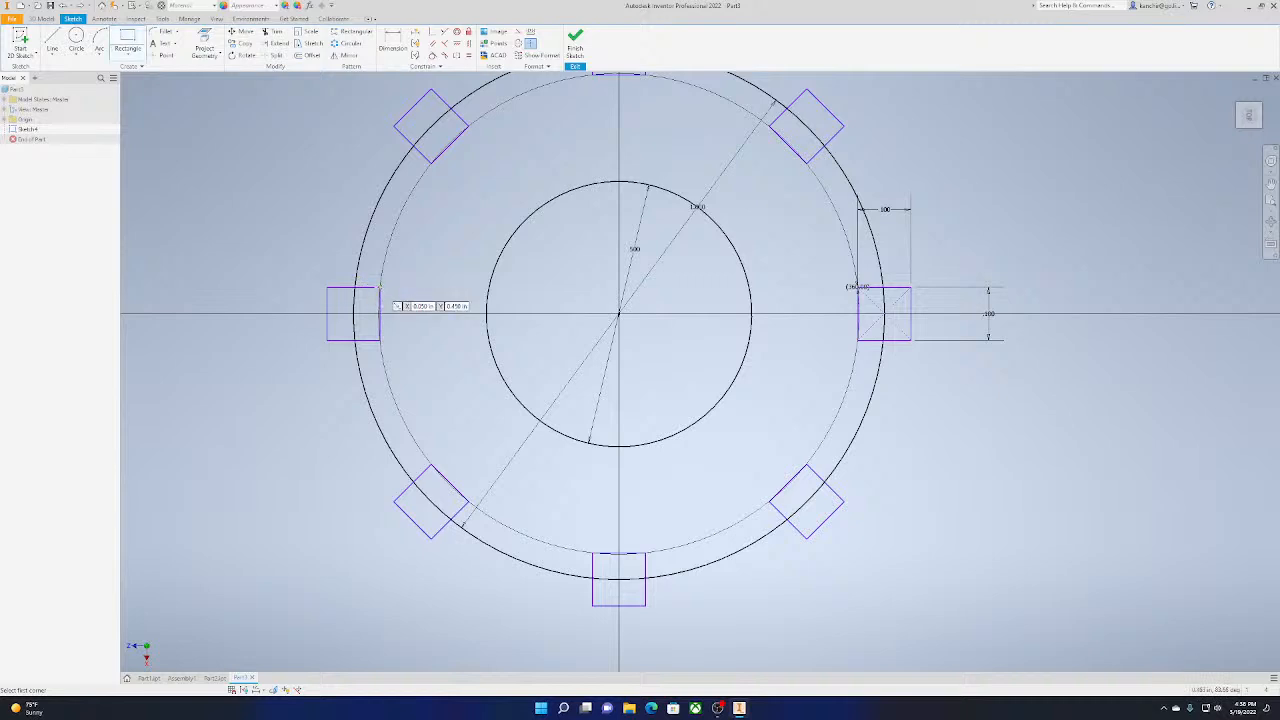
left_click(380, 288)
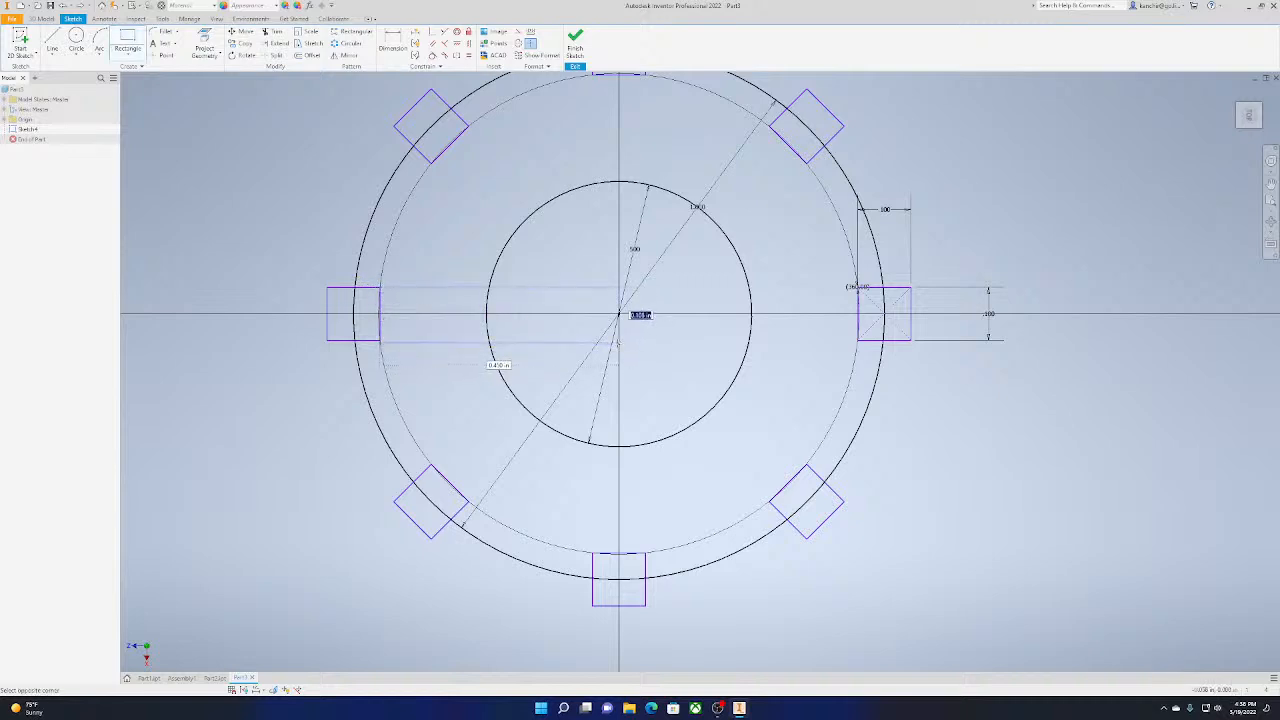
left_click(619, 341)
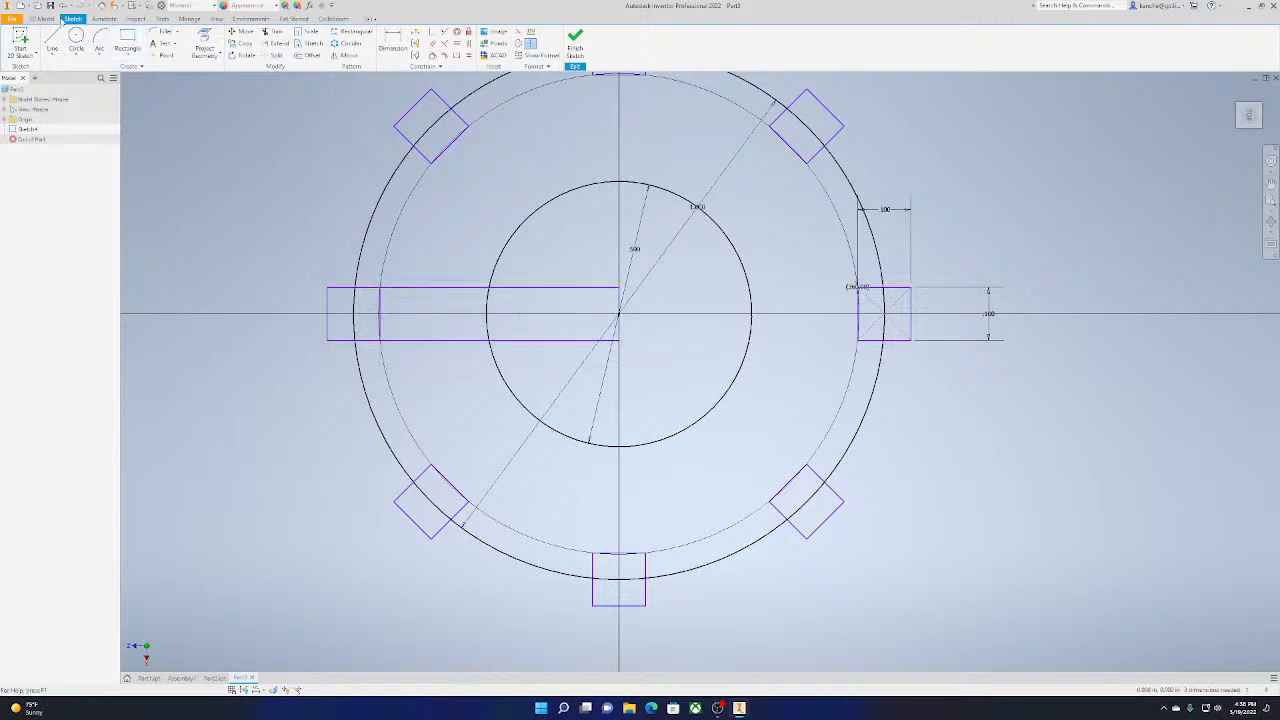
Draw a line down the vertical axis from the top of the inner circle
left_click(52, 40)
left_click(619, 174)
left_click(619, 312)
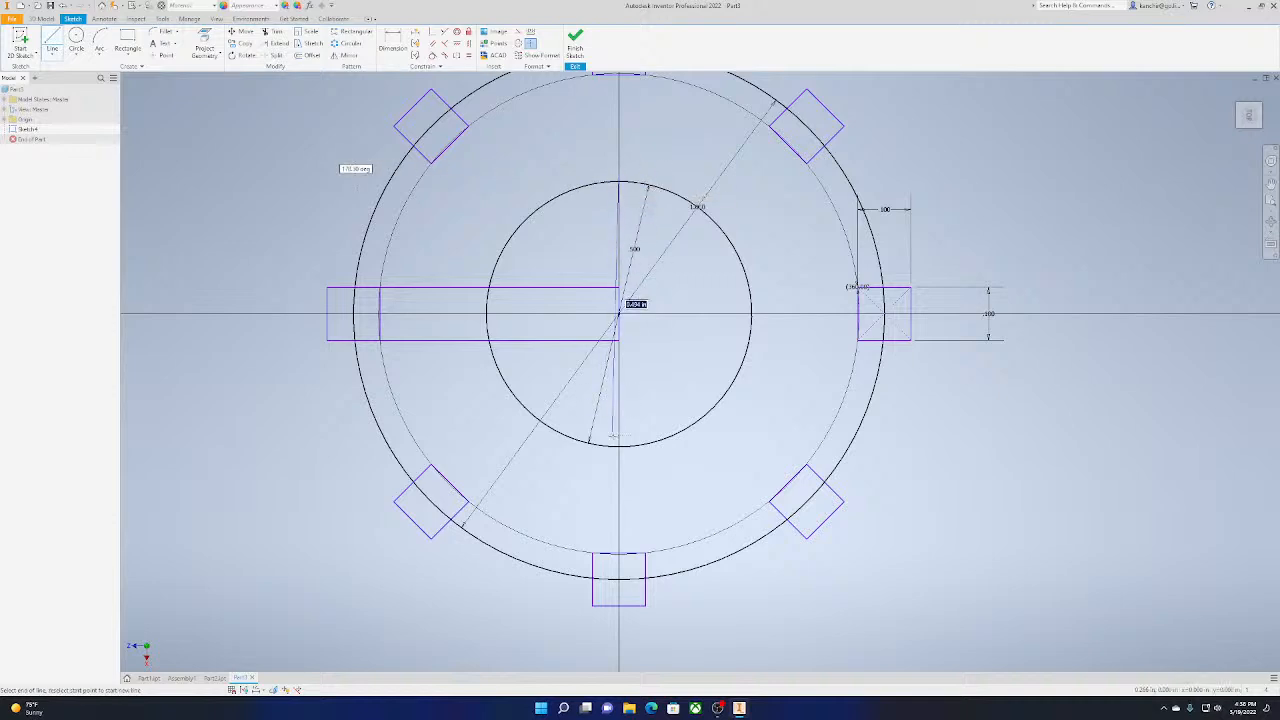
key("Escape")
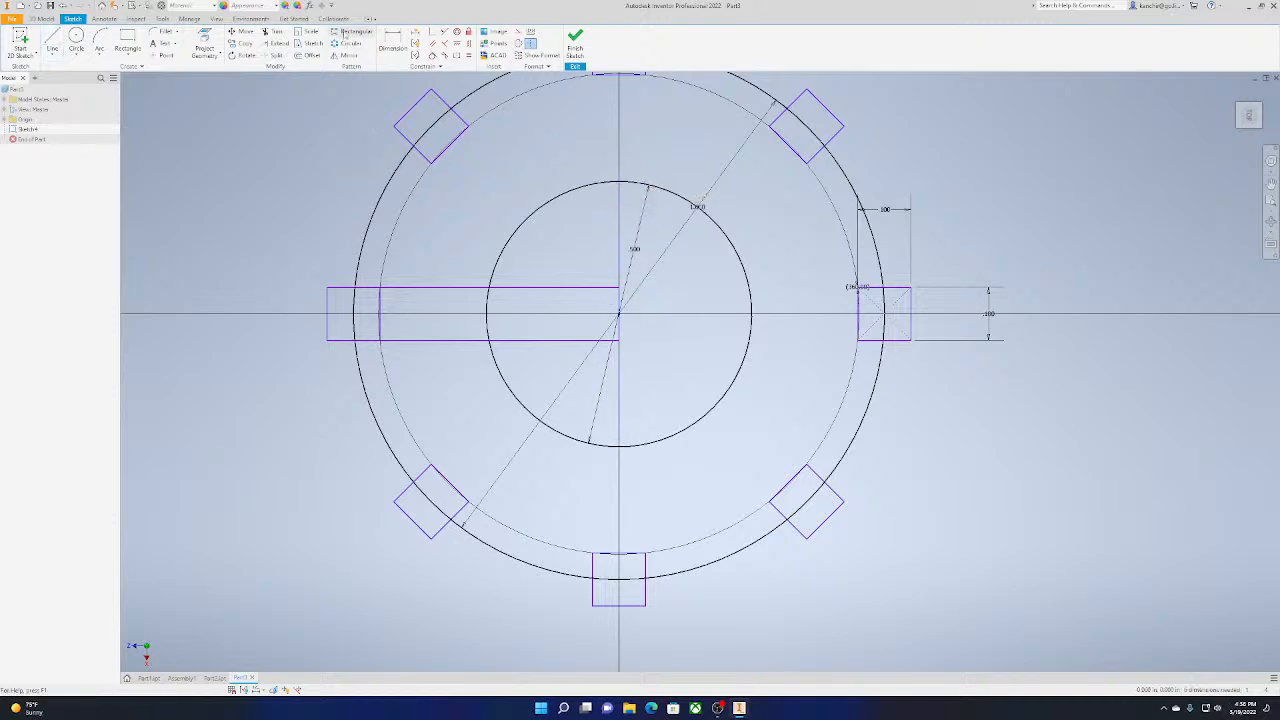
Mirror the edges of the rectangle between the left square and the centre across the vertical centre line
left_click(345, 55)
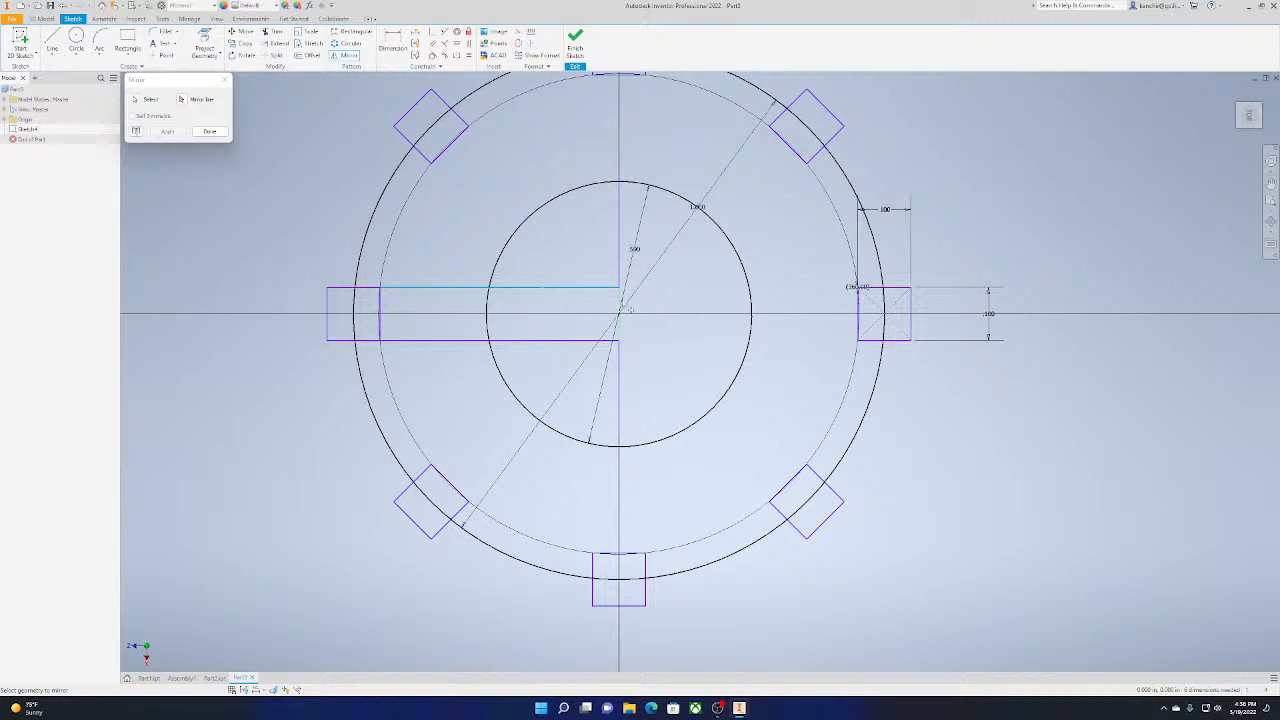
left_click(595, 342)
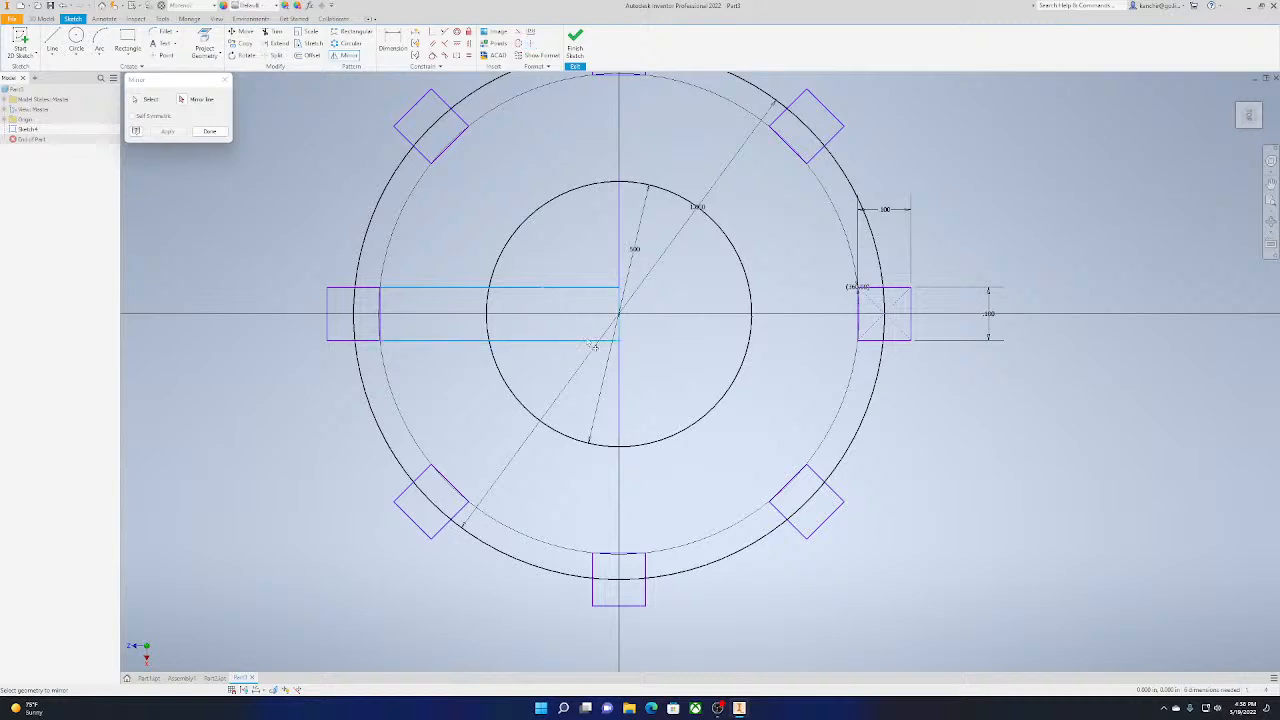
left_click(387, 325)
left_click(193, 100)
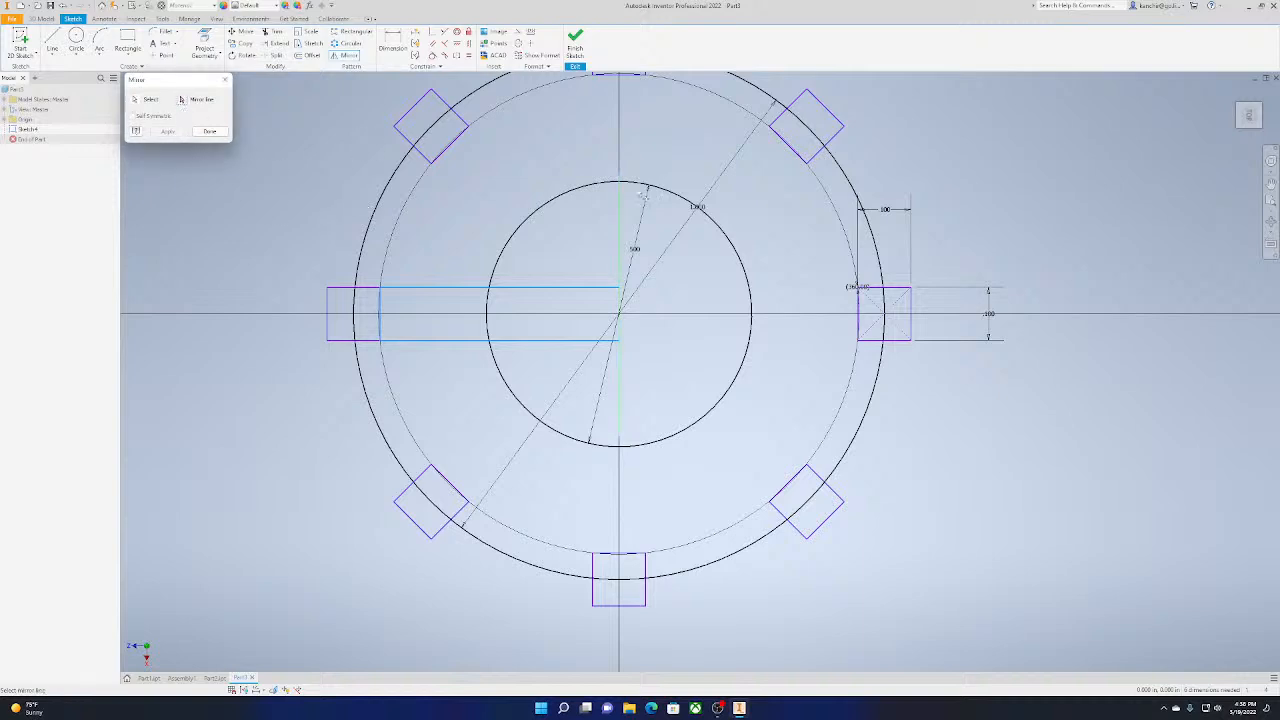
left_click(620, 310)
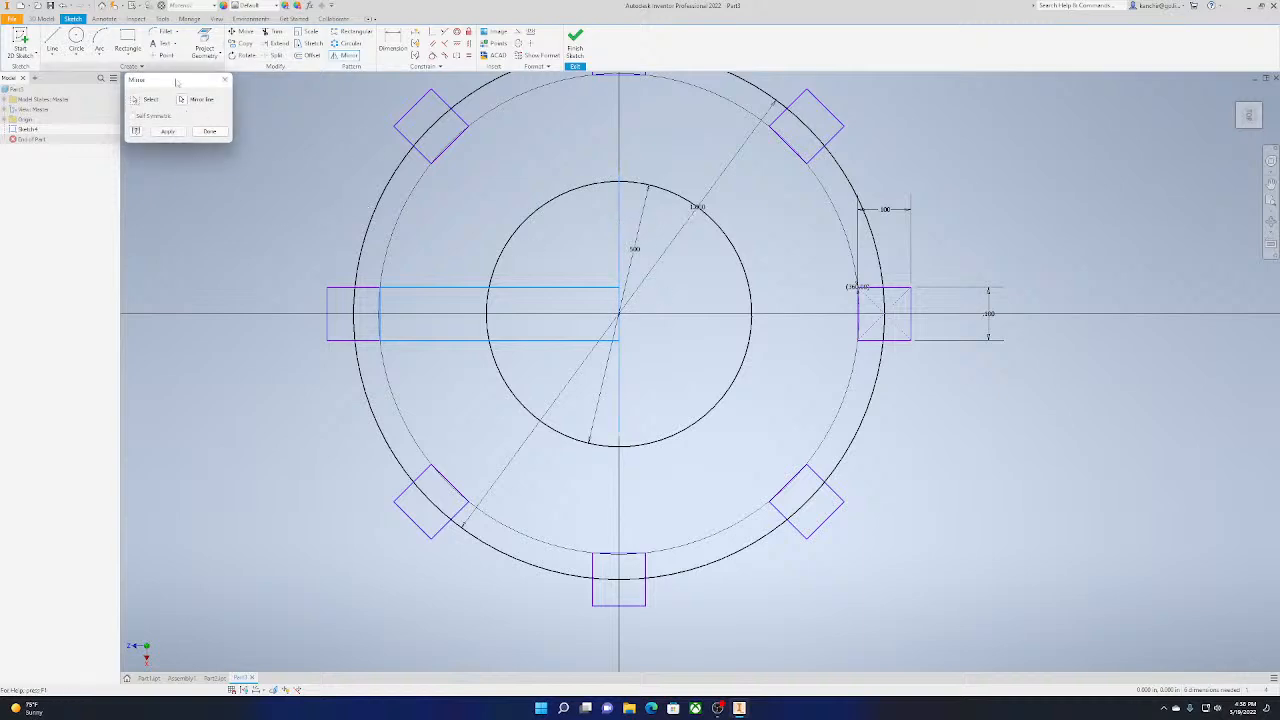
left_click(169, 132)
left_click(209, 131)
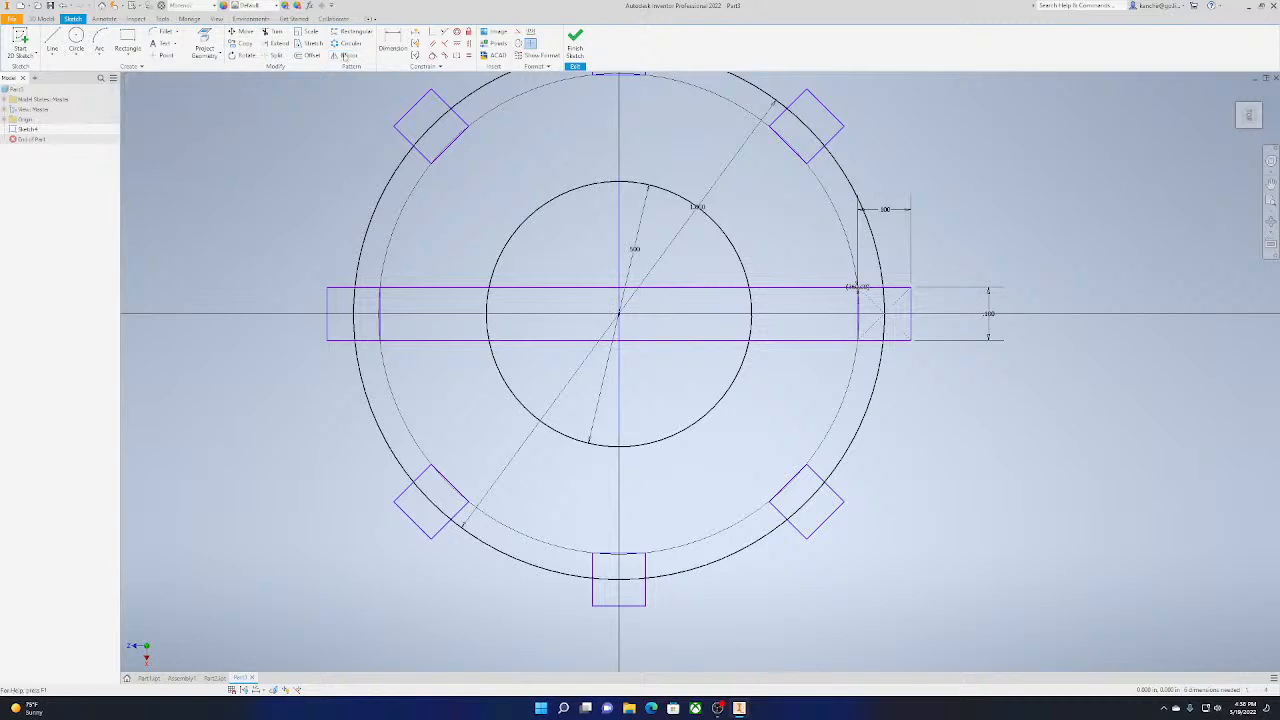
Rotate a copy of the horizontal bar about the circle's centre to join the upper-left and lower-right squares
left_click(244, 55)
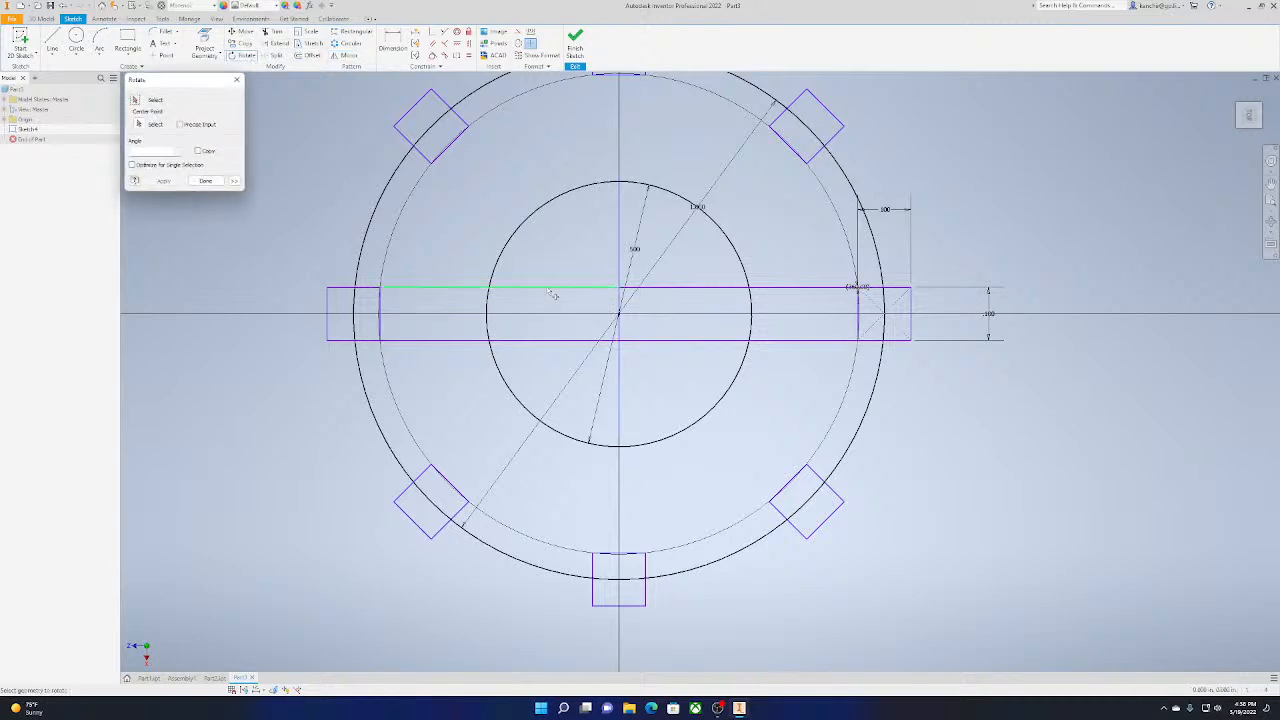
left_click(458, 298)
left_click(484, 341)
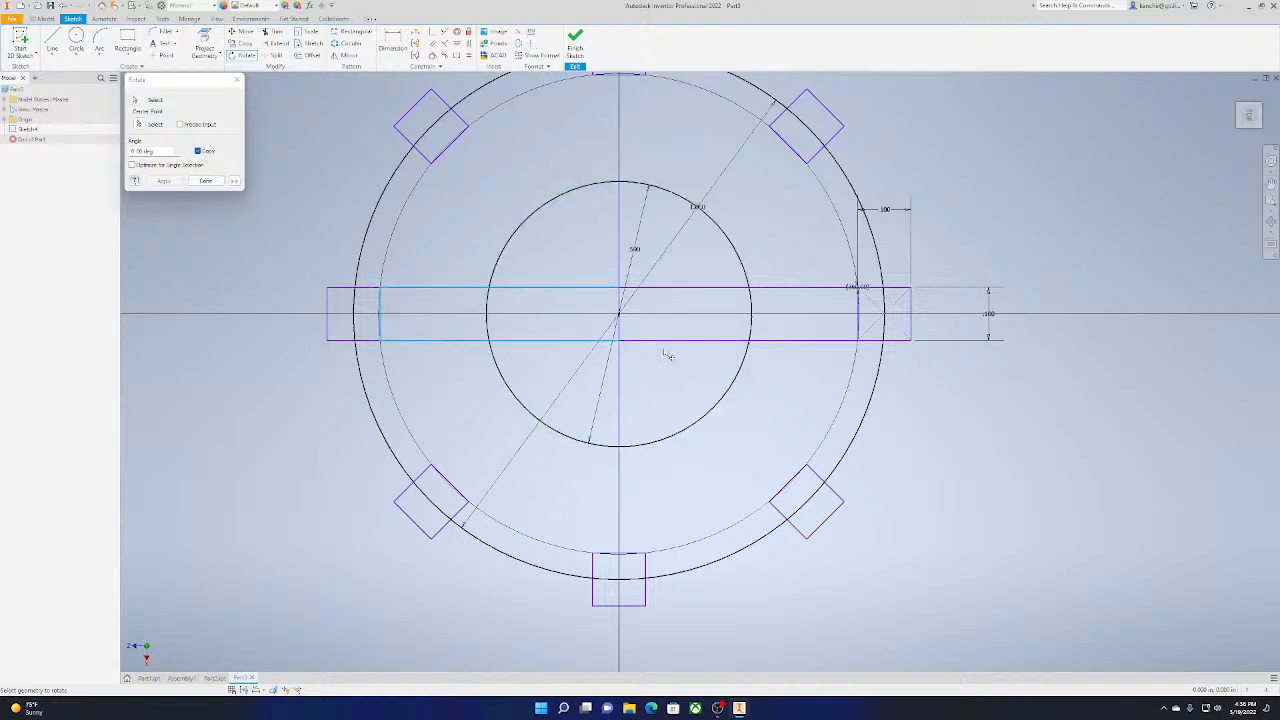
left_click(666, 341)
left_click(720, 296)
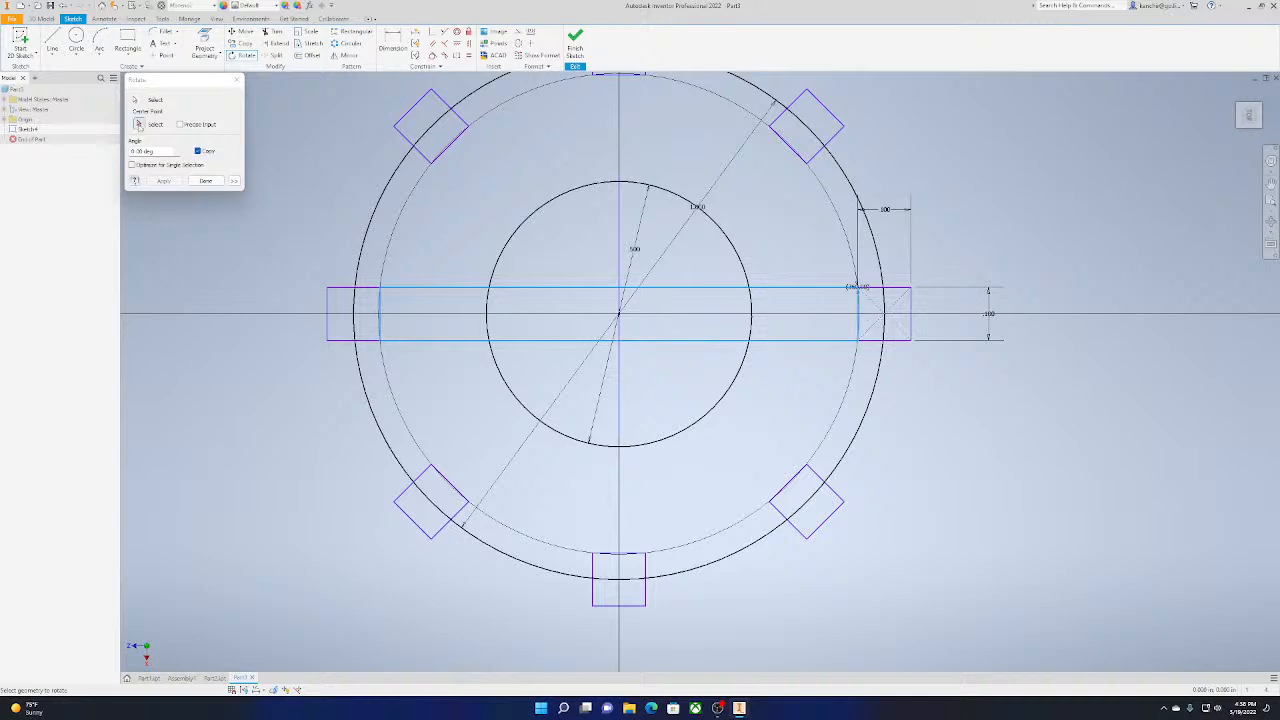
left_click(139, 125)
left_click(617, 314)
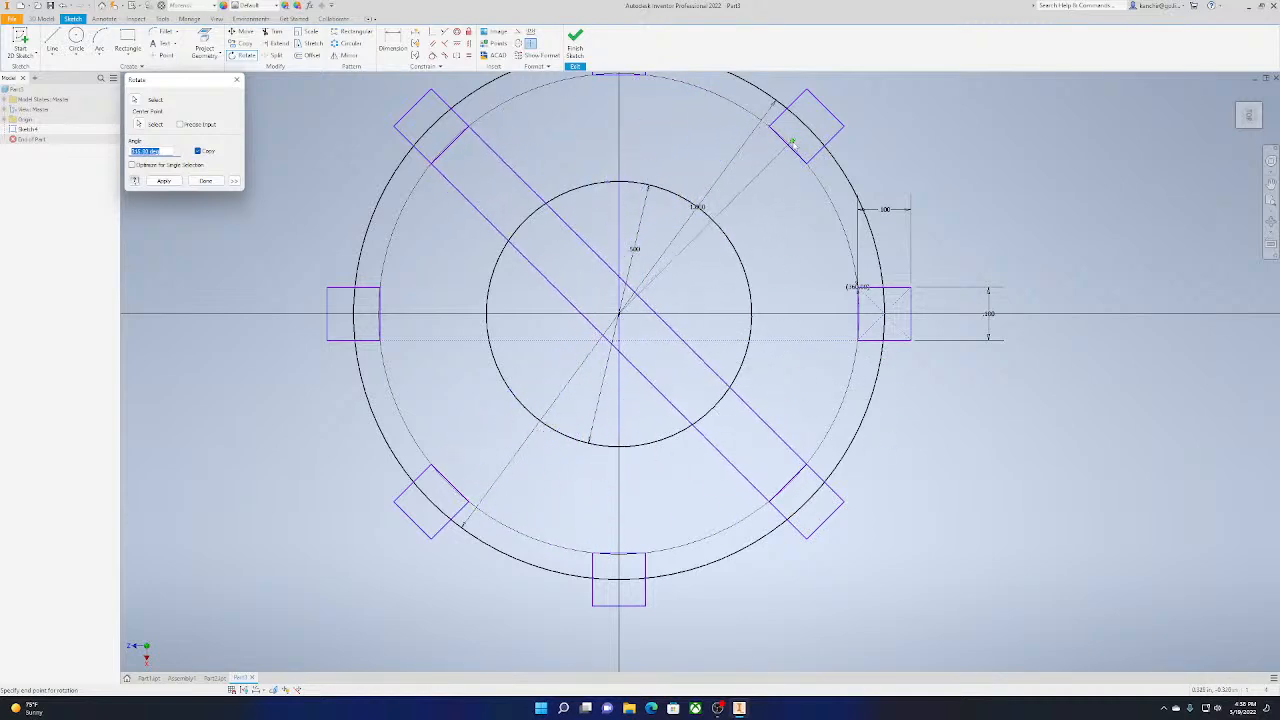
left_click(789, 147)
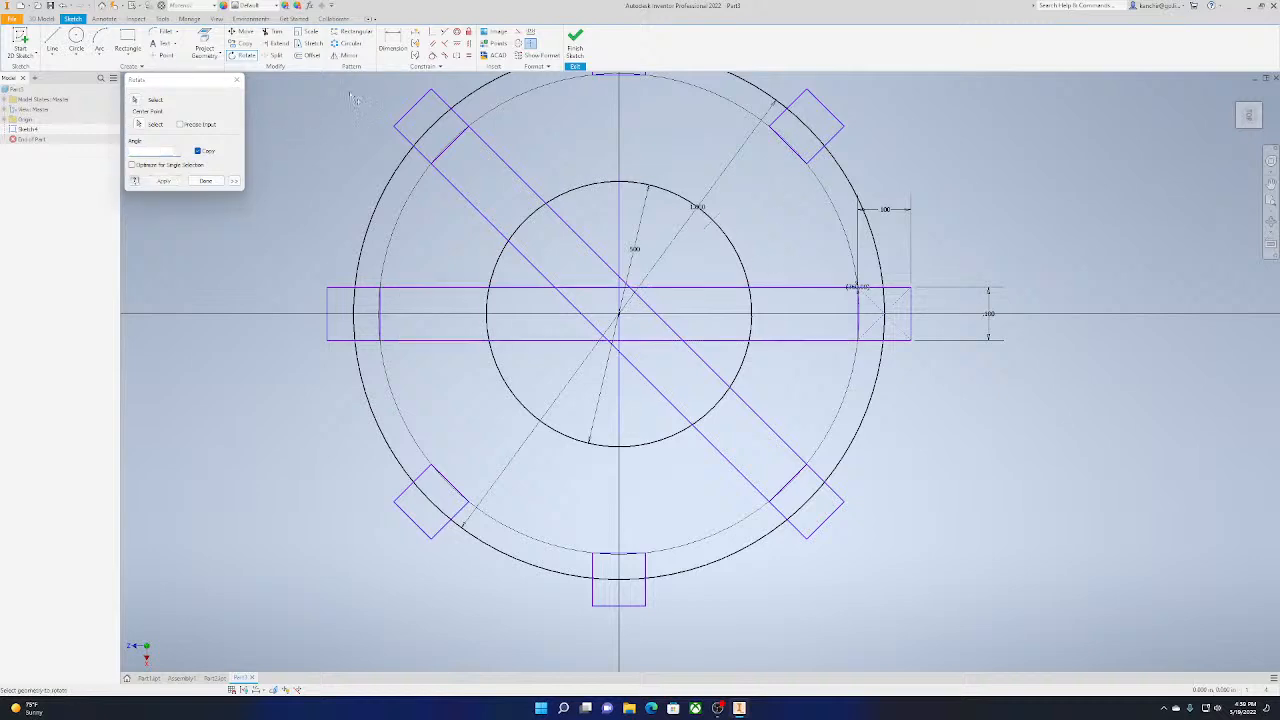
Rotate a copy of the diagonal bar about the circle's centre to join the upper-right and lower-left squares
left_click(573, 231)
left_click(446, 153)
left_click(463, 195)
left_click(727, 381)
left_click(688, 416)
left_click(142, 125)
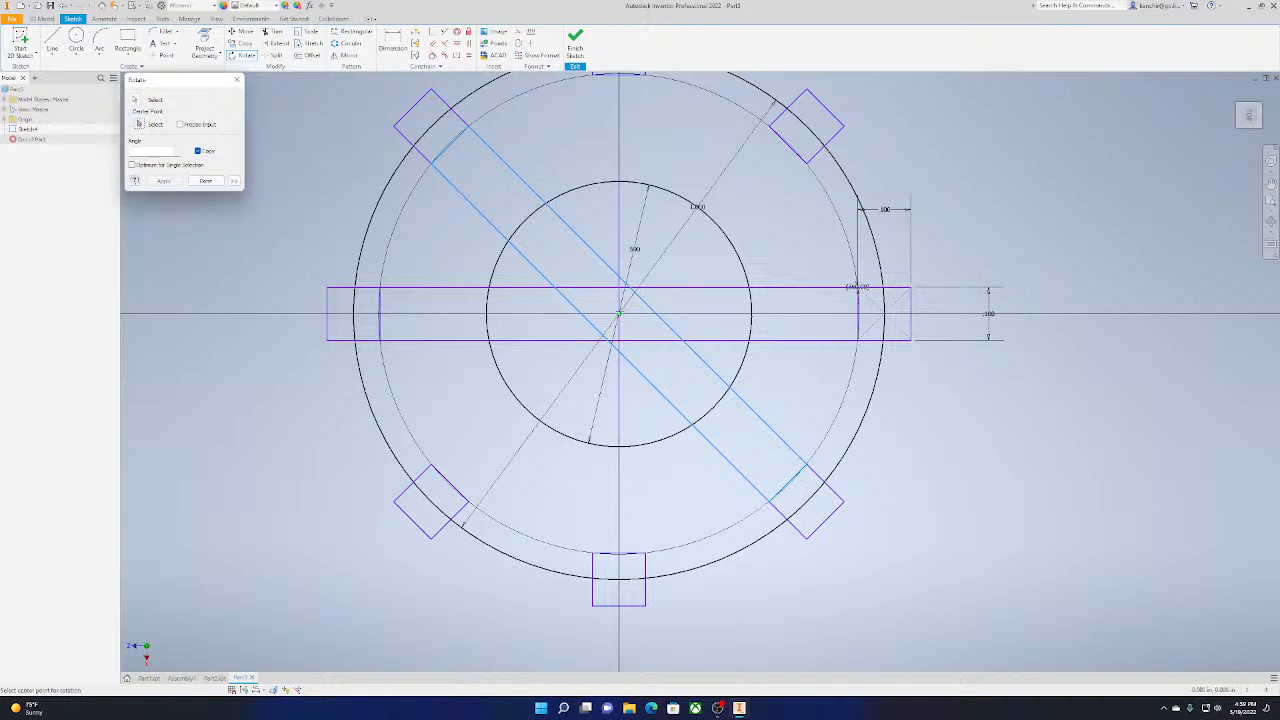
left_click(618, 314)
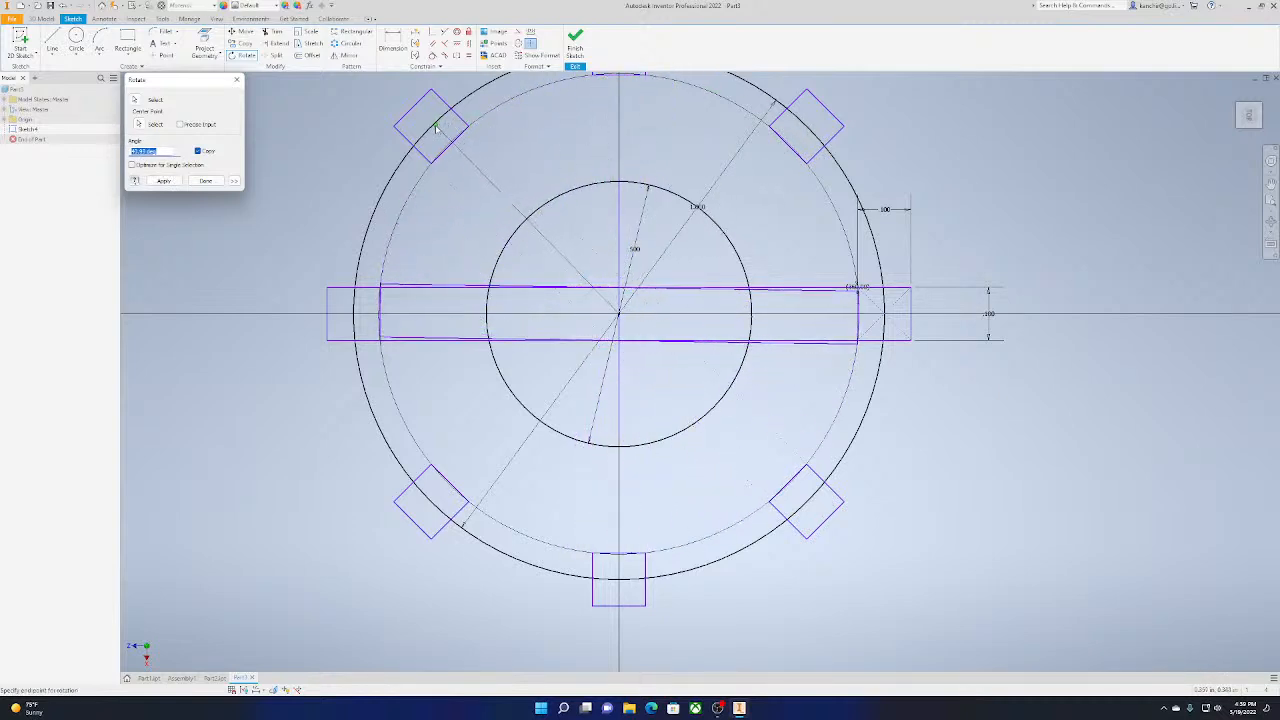
left_click(390, 315)
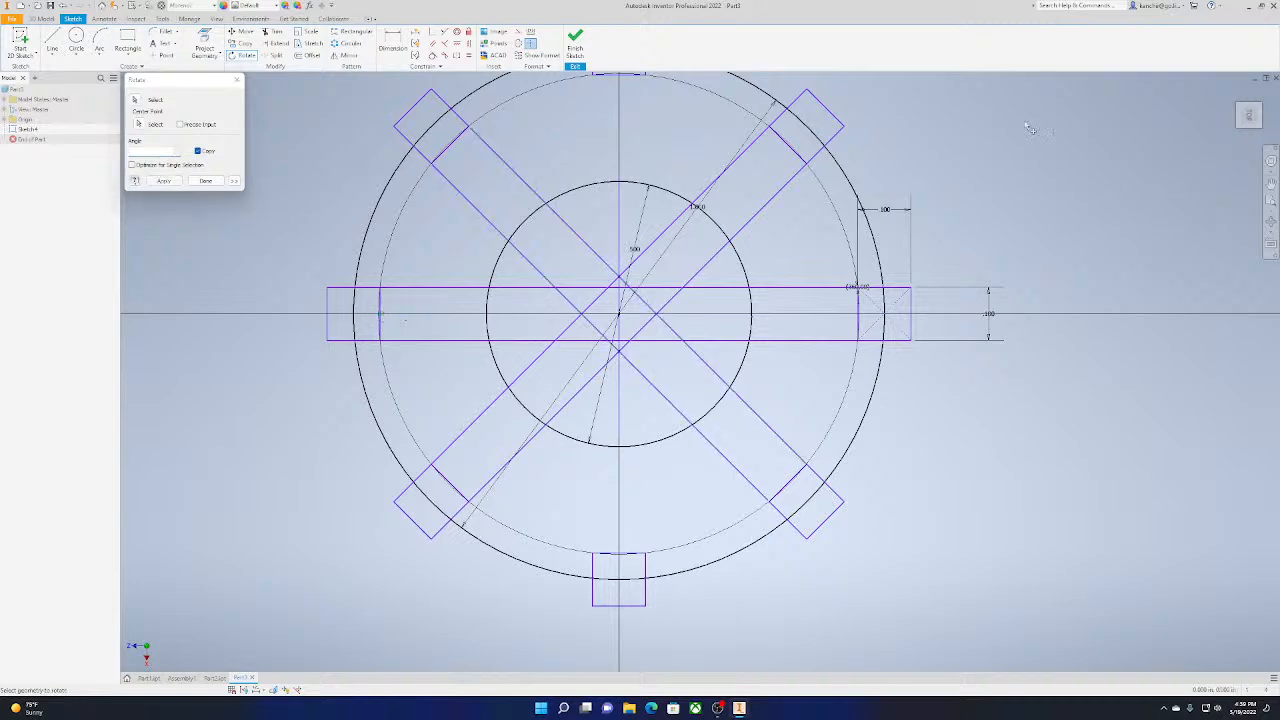
left_click(205, 181)
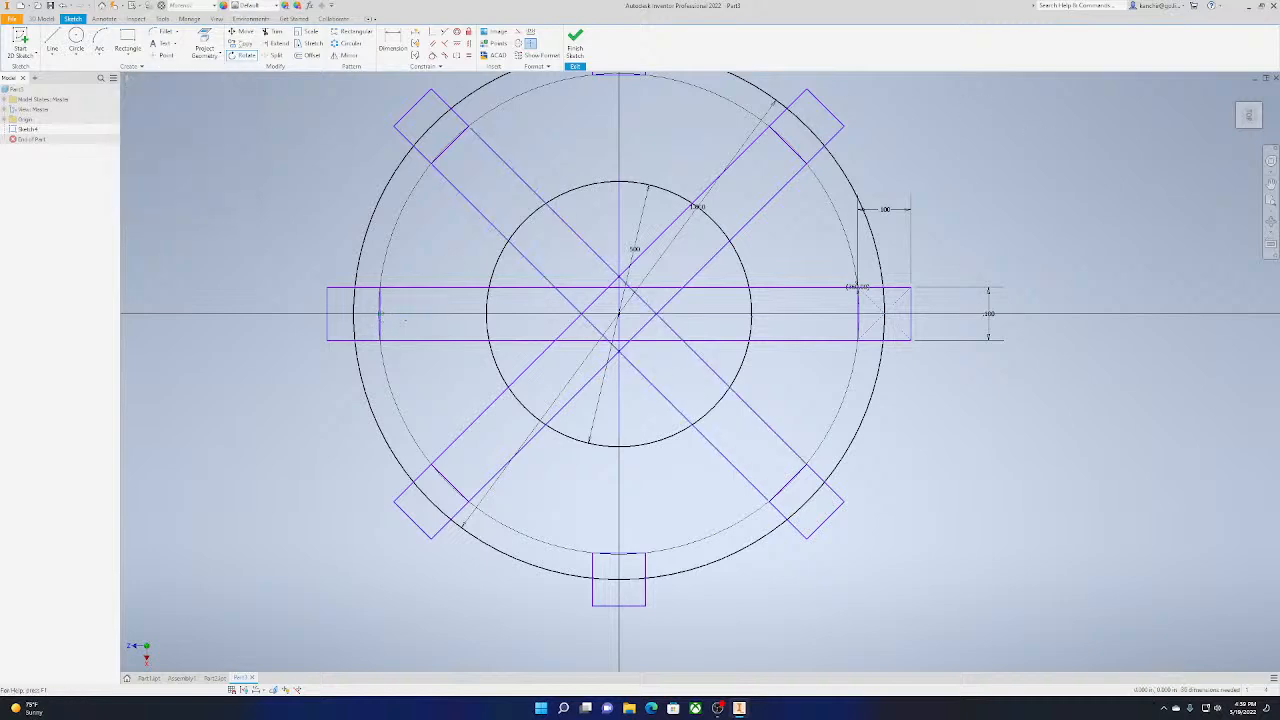
left_click(177, 31)
left_click(601, 283)
left_click(165, 31)
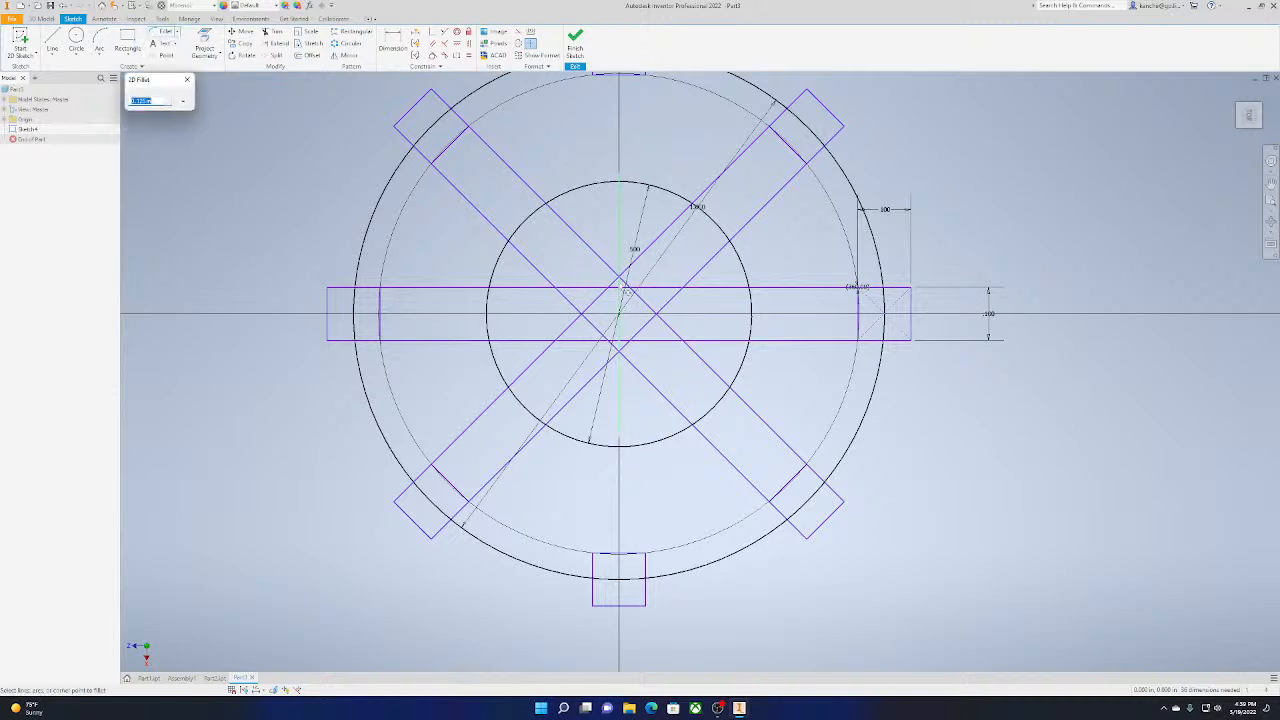
scroll(636, 292, "down", 5)
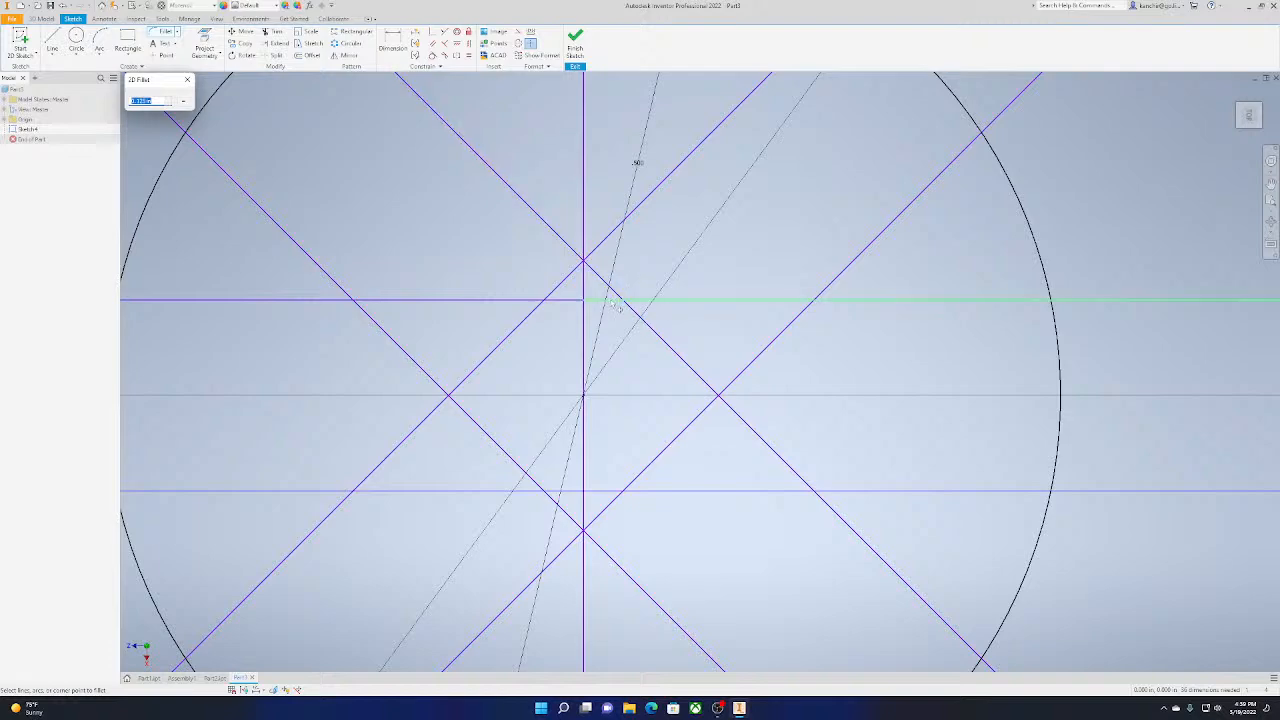
scroll(692, 400, "up", 2)
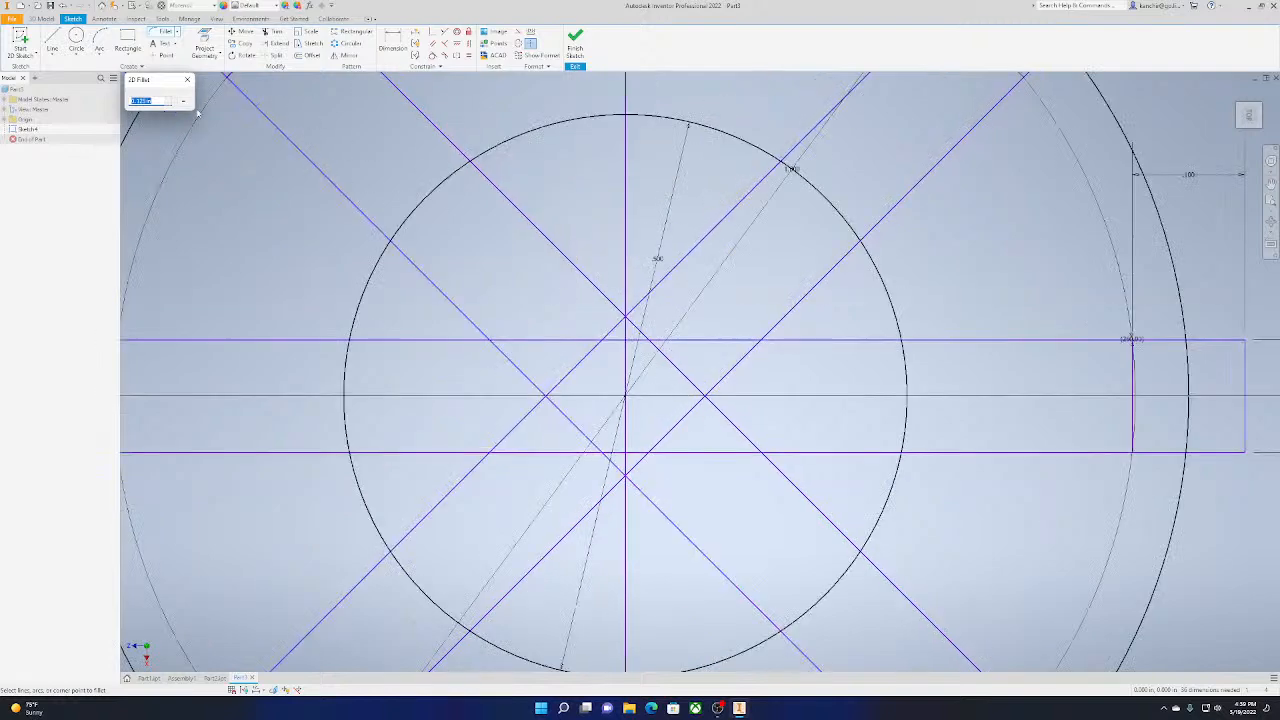
left_click(187, 80)
scroll(338, 94, "up", 4)
Trim the drawn vertical centre line and the horizontal bar's edges inside the crossing at the circle's centre
left_click(273, 32)
scroll(489, 208, "down", 2)
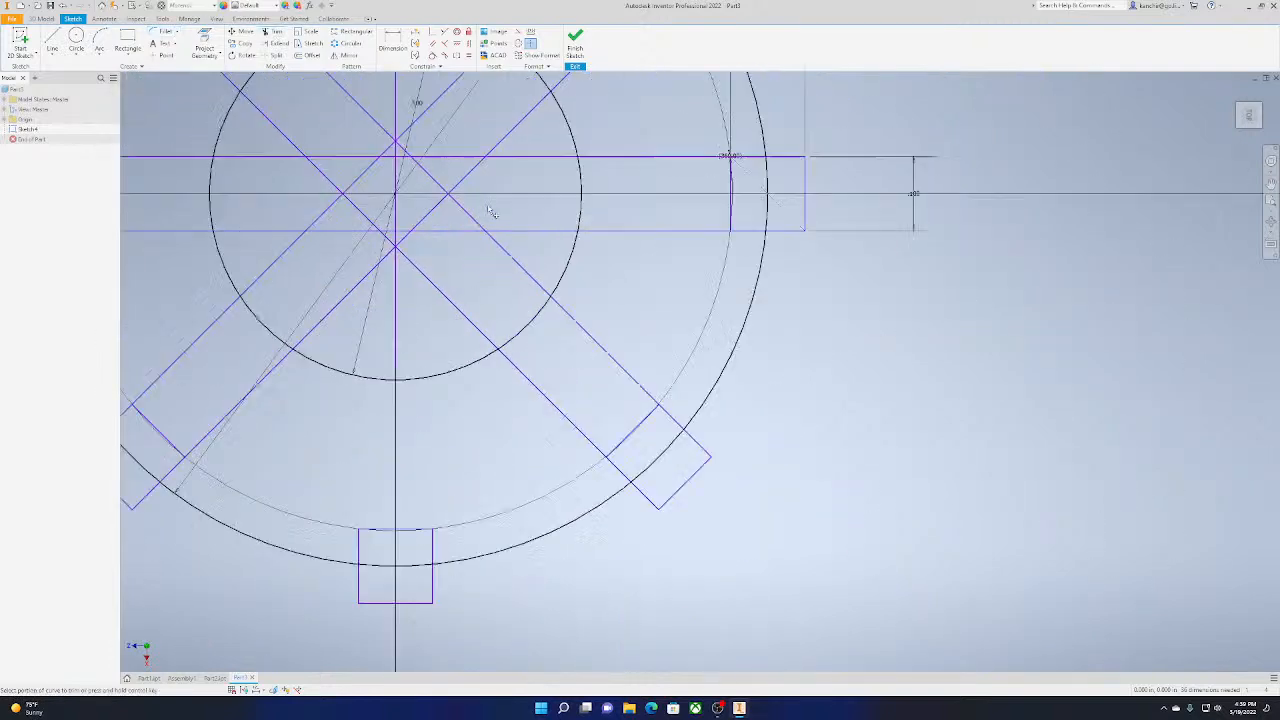
mouse_move(418, 190)
middle_mouse_down()
mouse_move(577, 214)
mouse_move(624, 262)
middle_mouse_up()
left_click(604, 205)
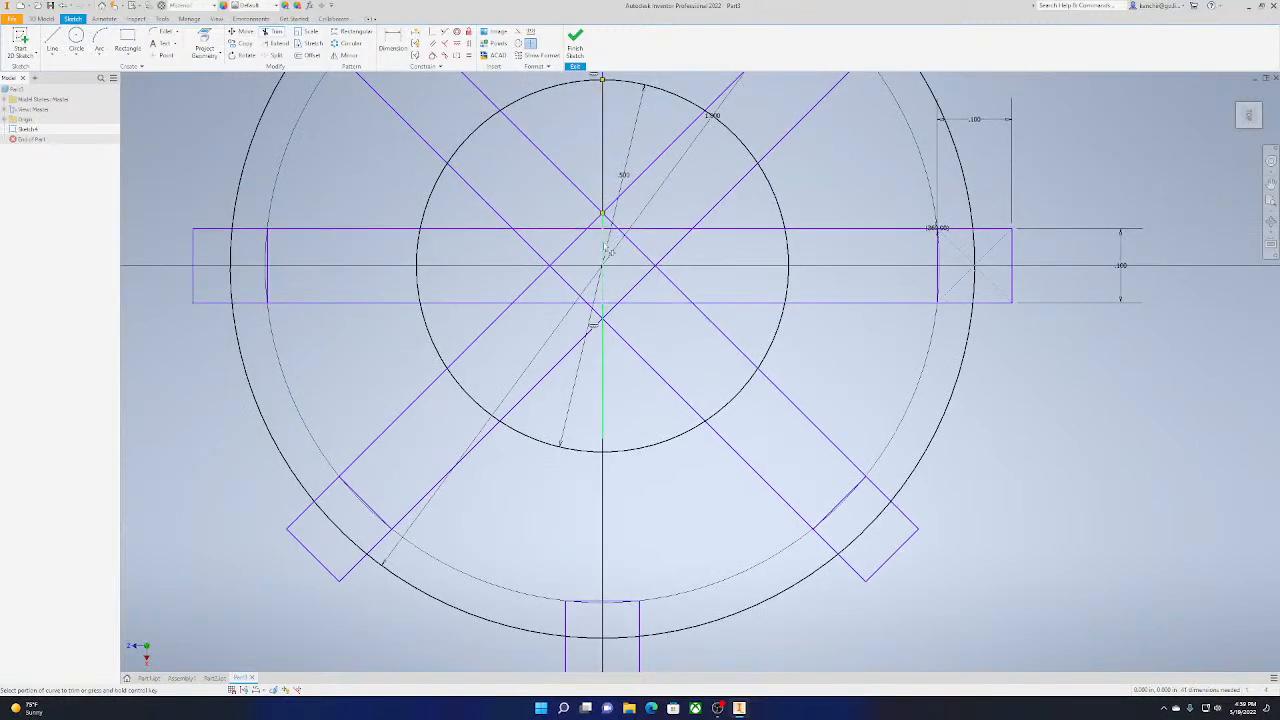
left_click(603, 303)
left_click(603, 231)
Try a three-point arc bridging the gap in the horizontal bar's upper edge, and undo it
middle_click_drag(594, 75, 648, 100)
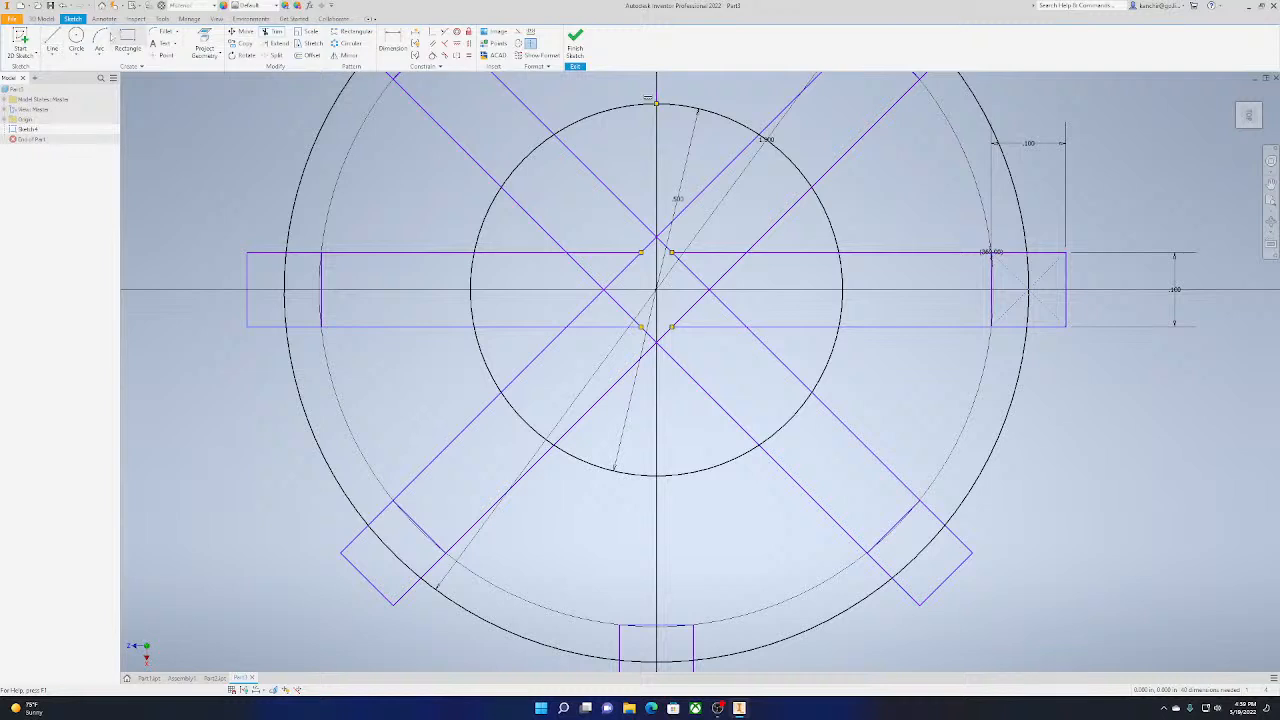
left_click(106, 36)
left_click(641, 252)
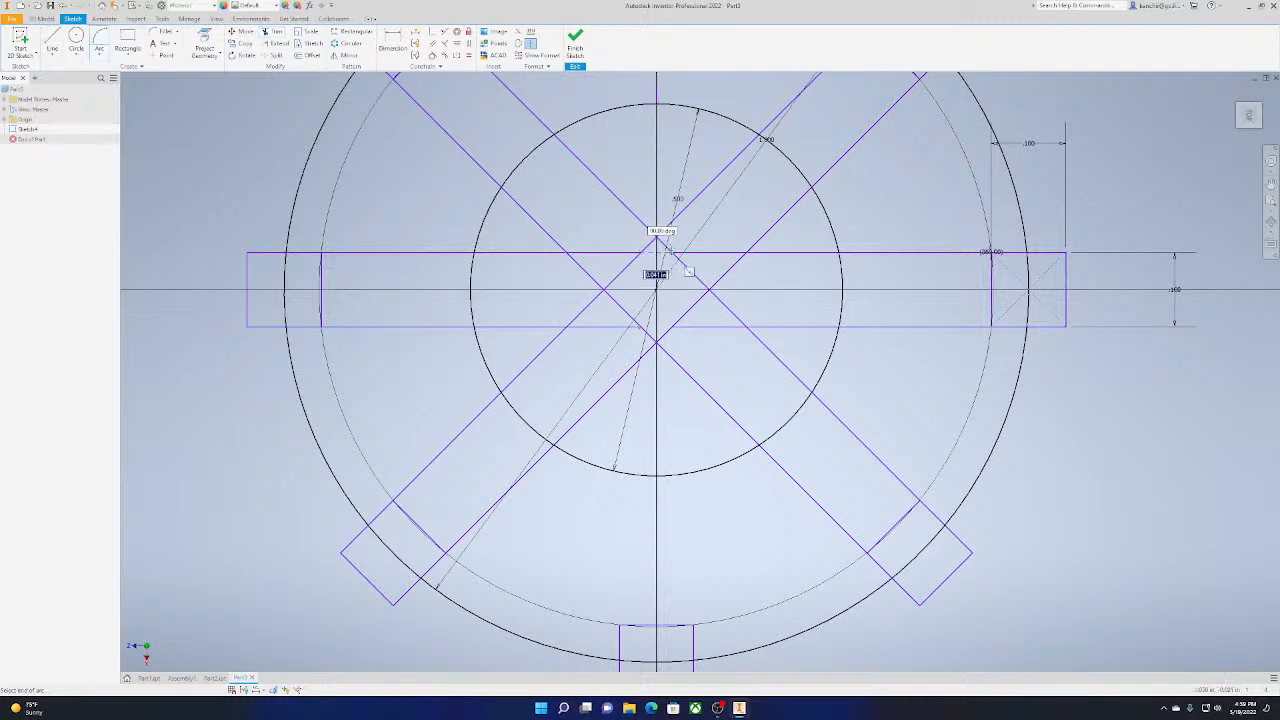
left_click(681, 261)
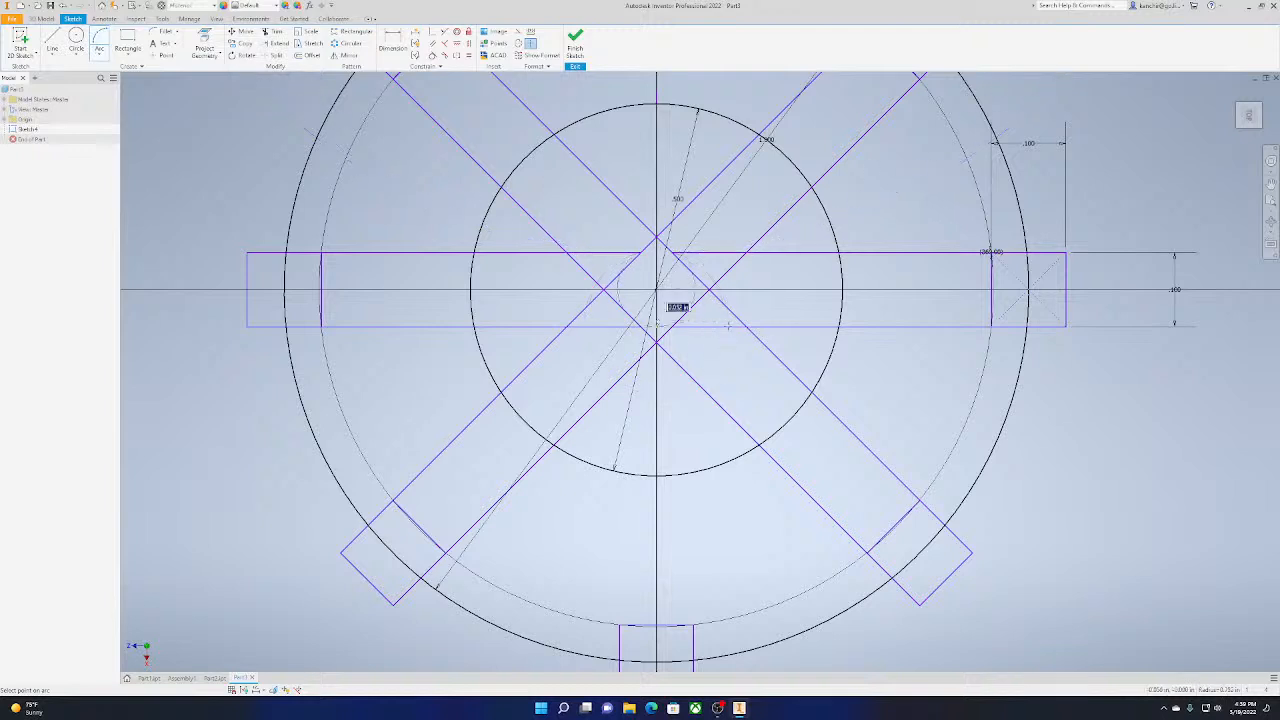
scroll(658, 250, "up", 3)
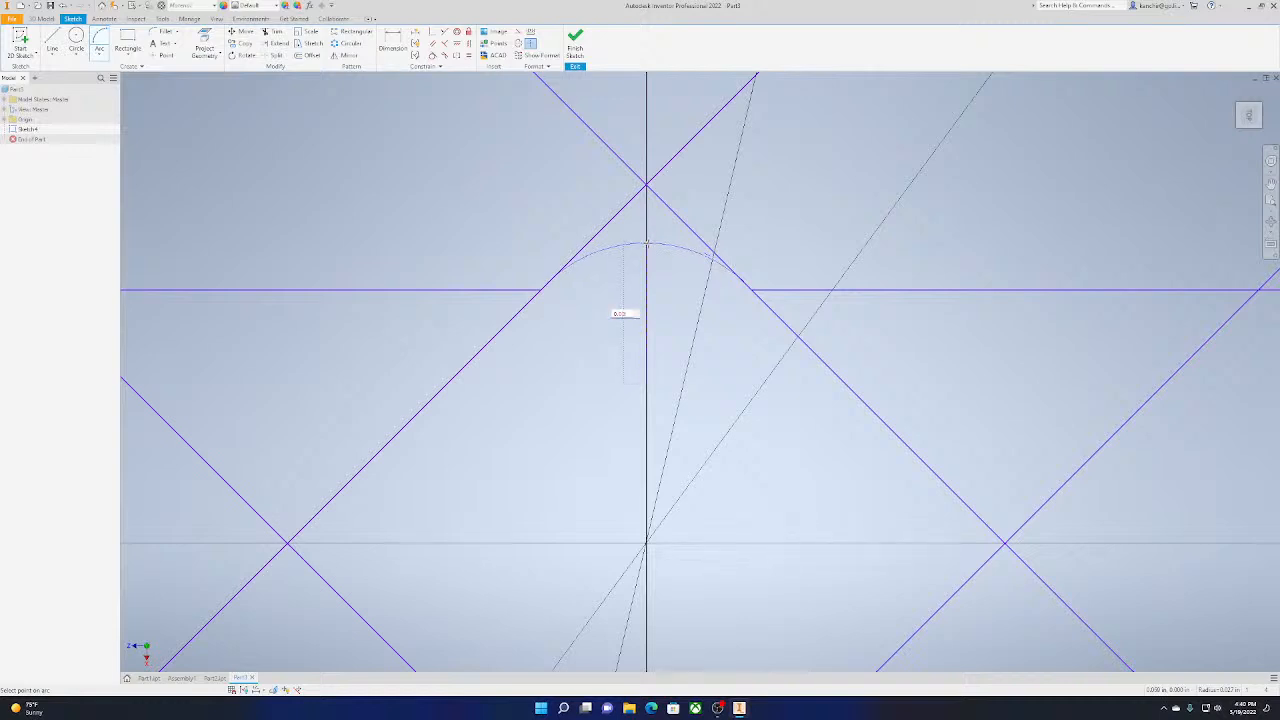
left_click(647, 243)
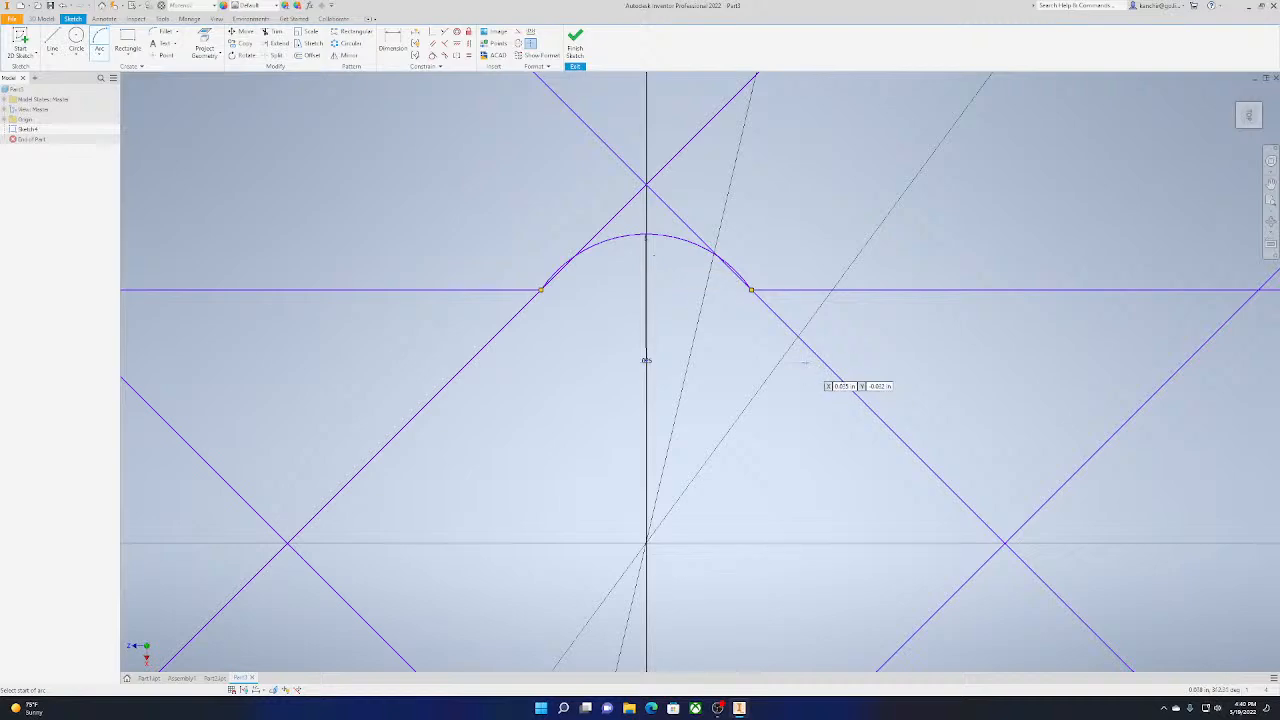
key("Escape")
key("ctrl+z")
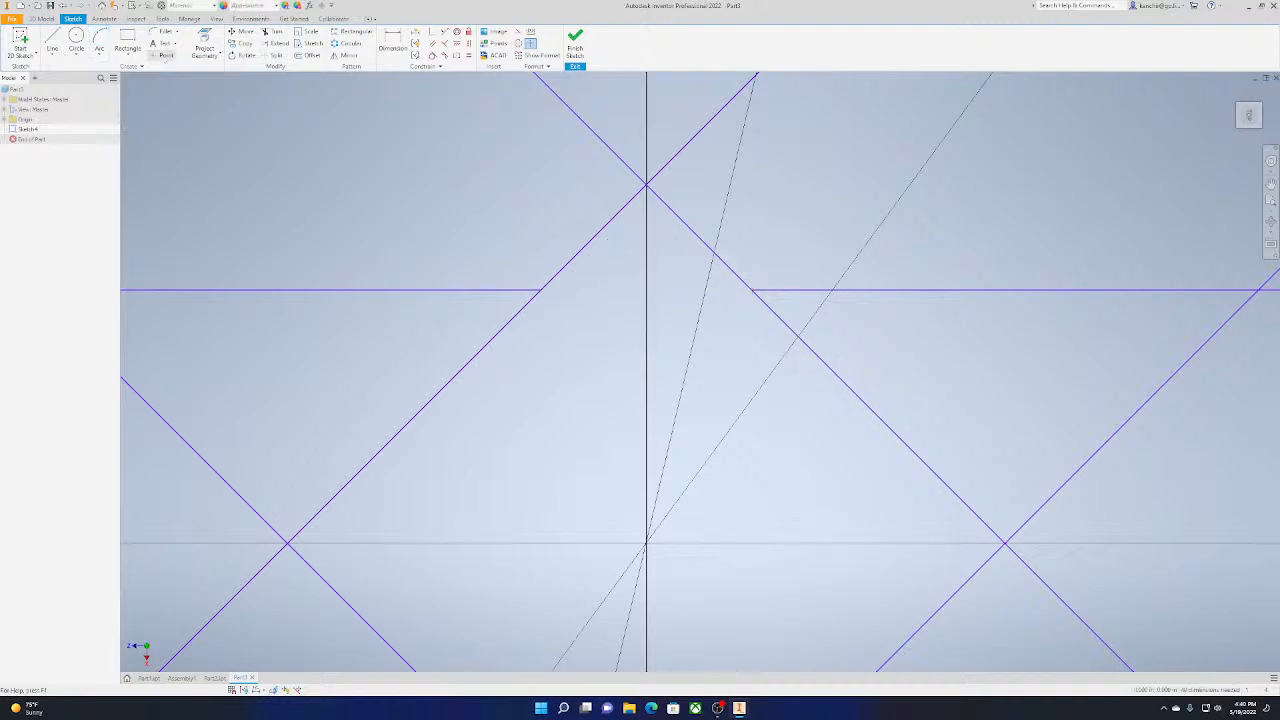
Finish the sketch of the circles, squares and crossing bars
scroll(903, 186, "up", 8)
scroll(912, 183, "up", 6)
middle_click_drag(1024, 184, 840, 341)
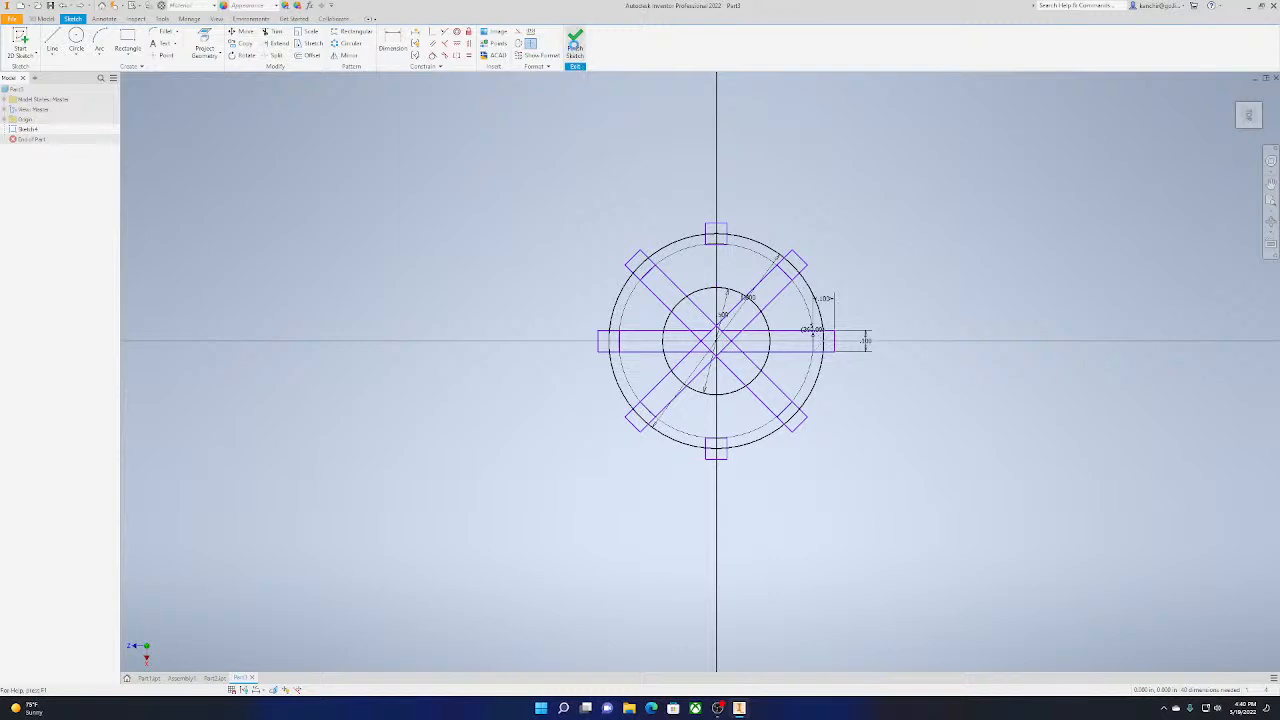
left_click(575, 44)
left_click(52, 40)
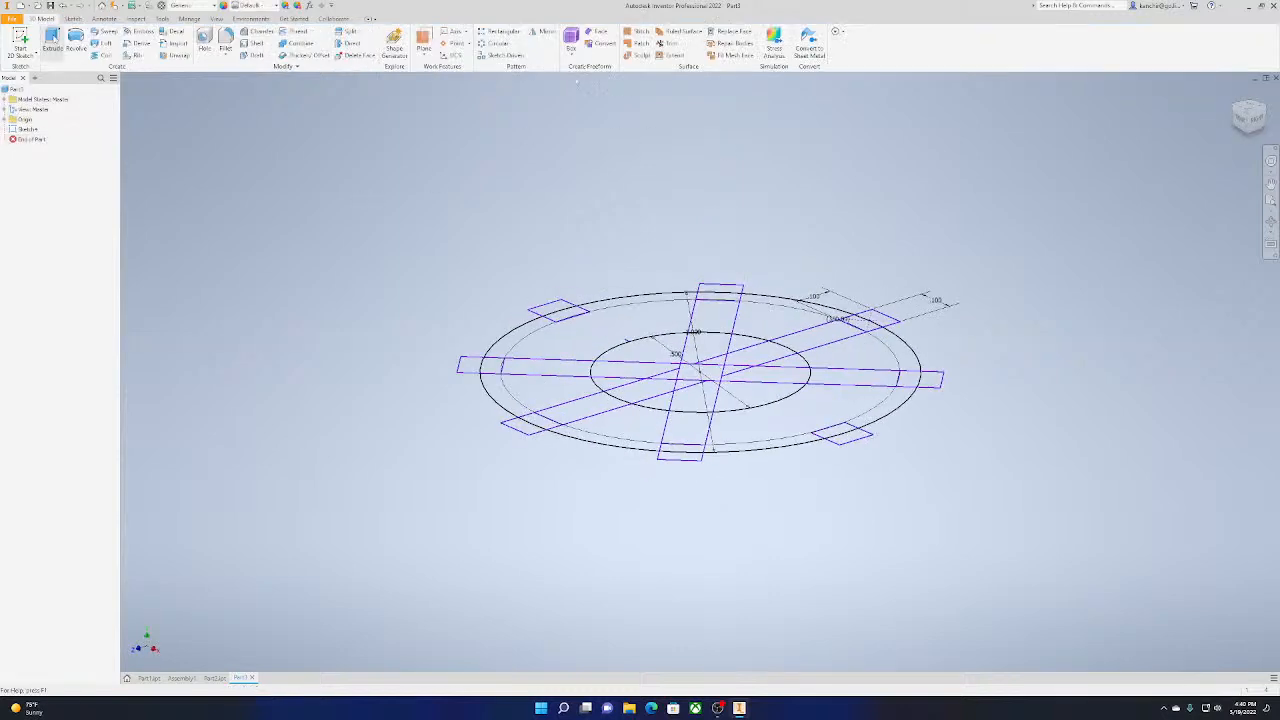
left_click(492, 367)
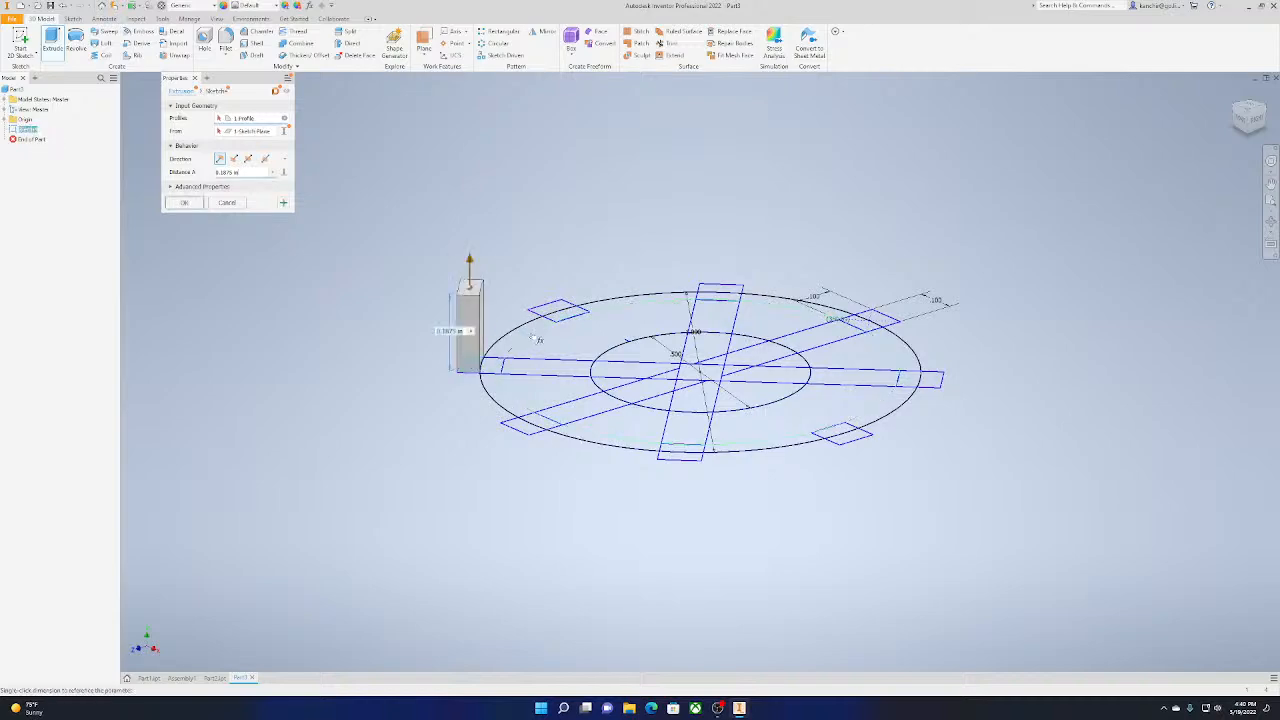
left_click(560, 310)
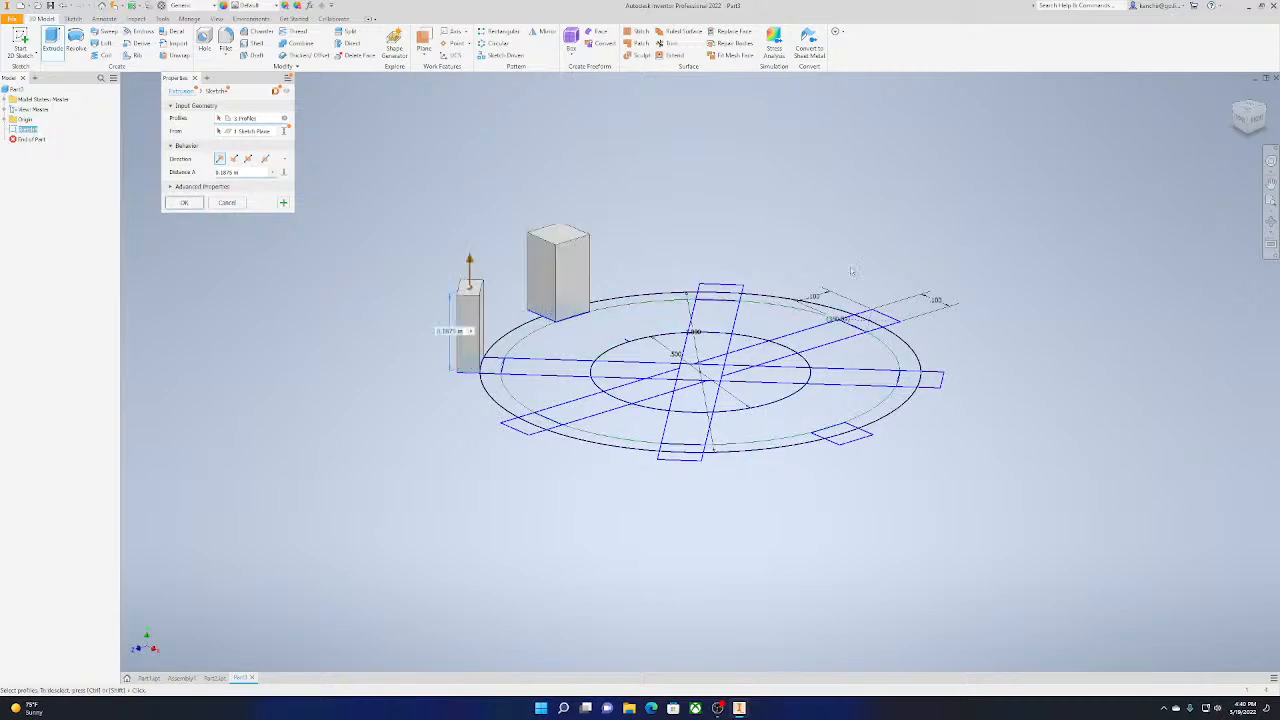
left_click(222, 203)
left_click(1249, 108)
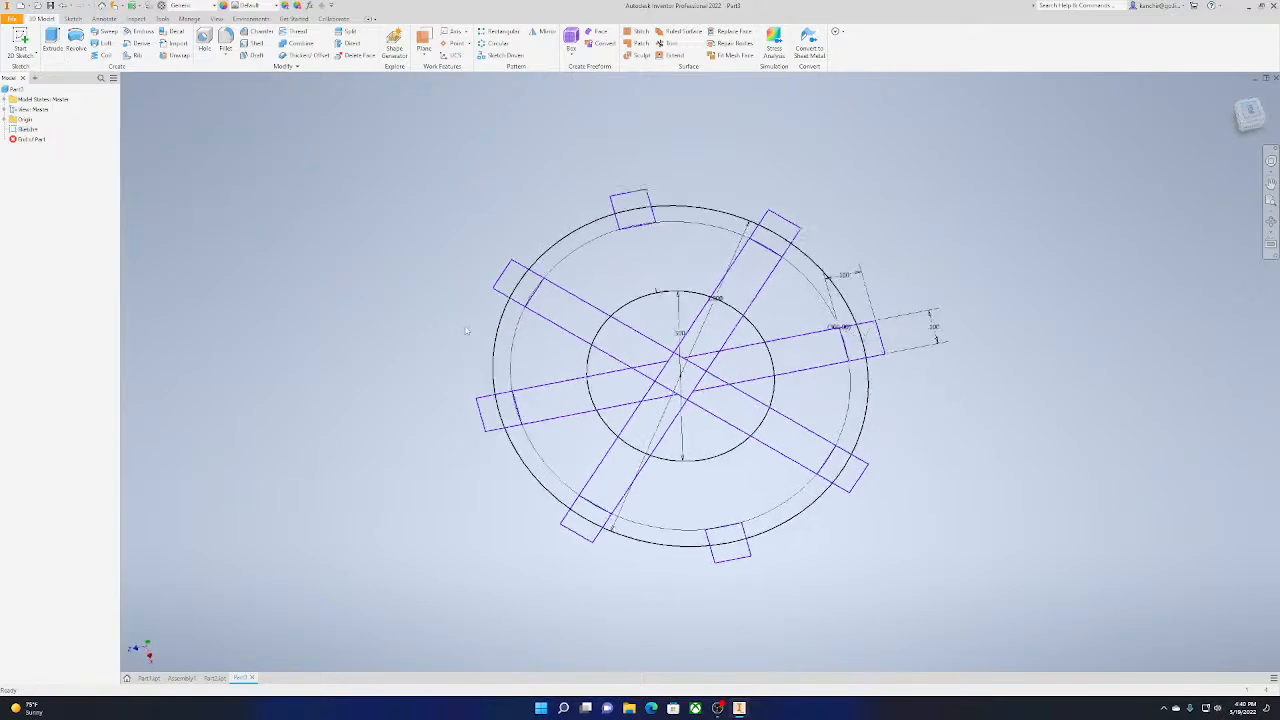
key("e")
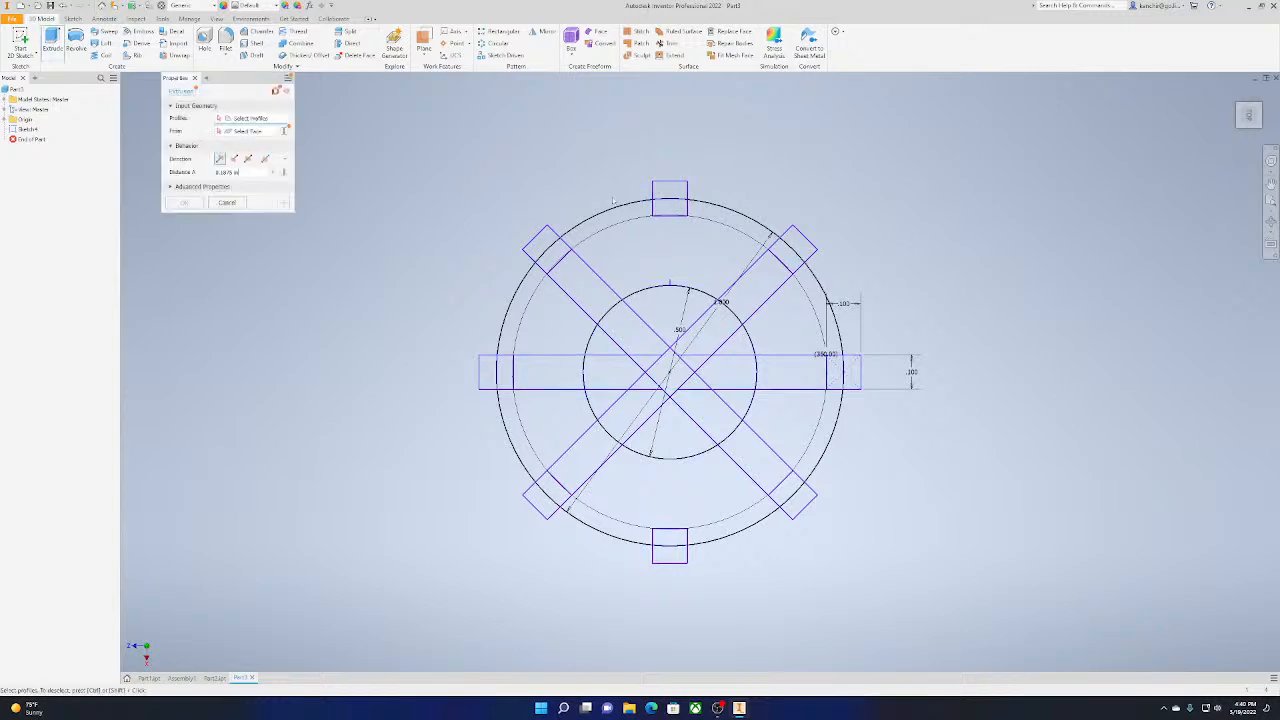
left_click(669, 199)
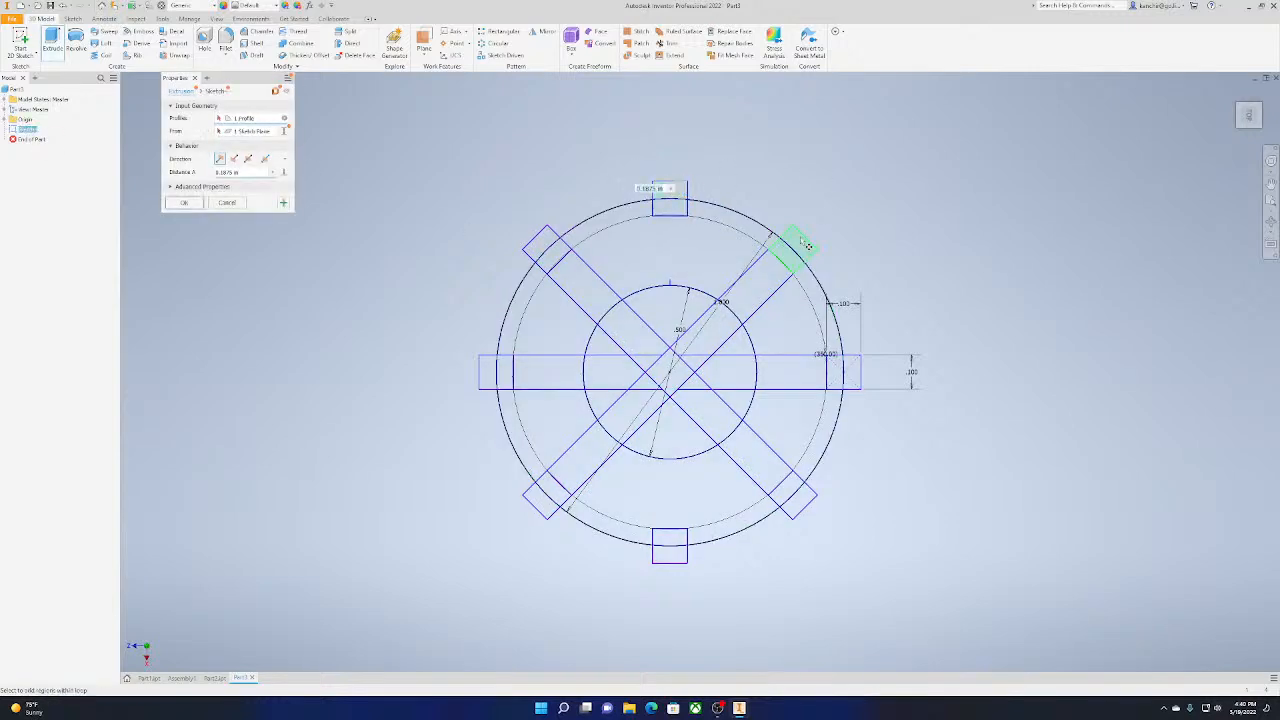
left_click(800, 241)
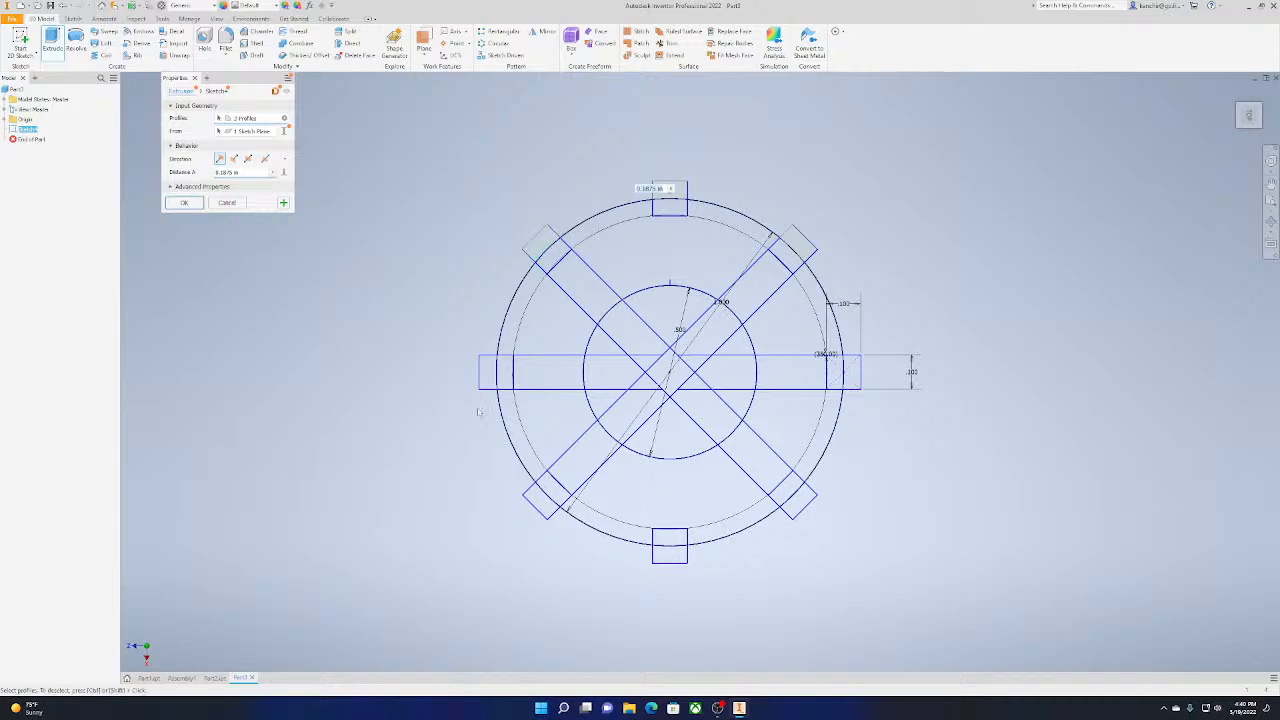
left_click(488, 372)
left_click(541, 500)
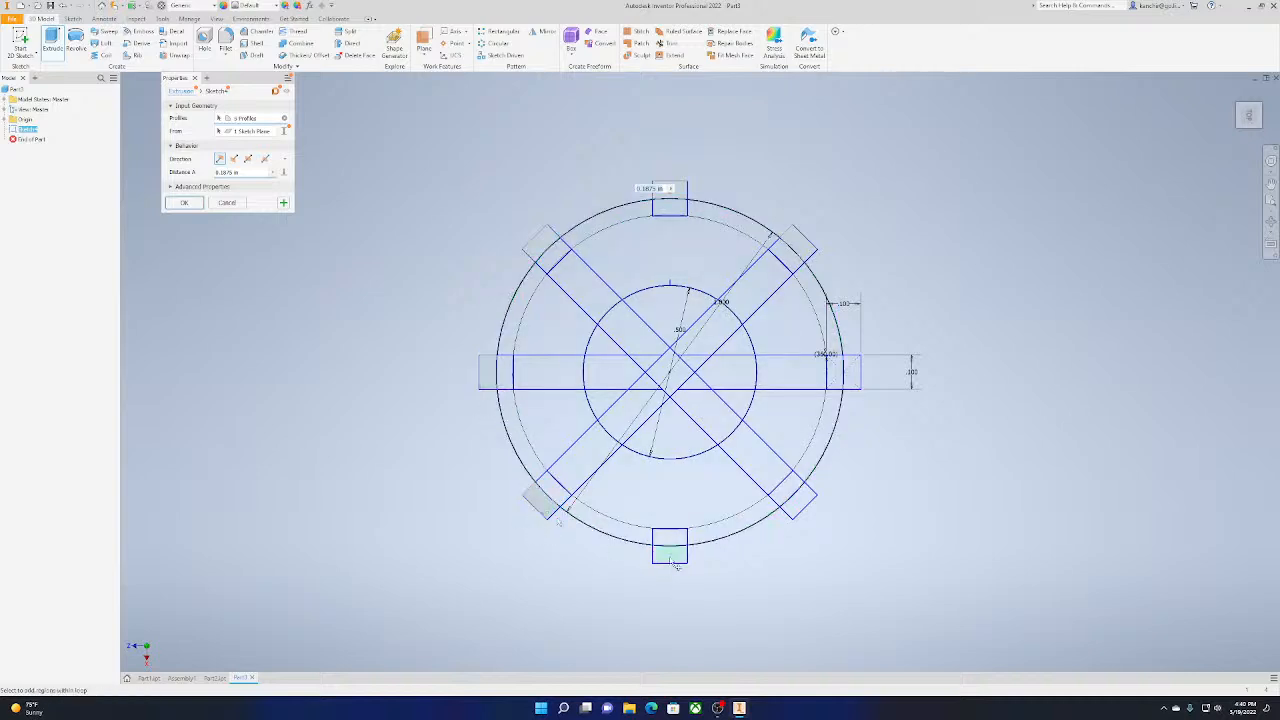
left_click(670, 548)
left_click(798, 497)
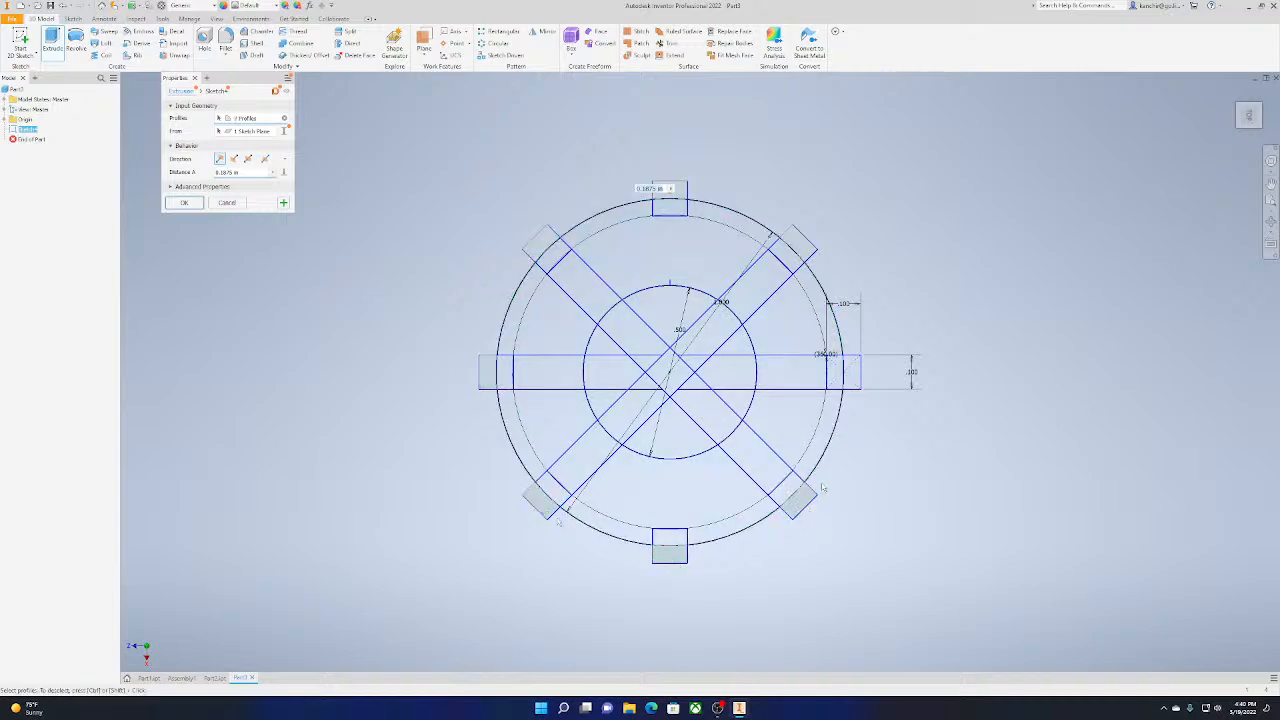
left_click(858, 376)
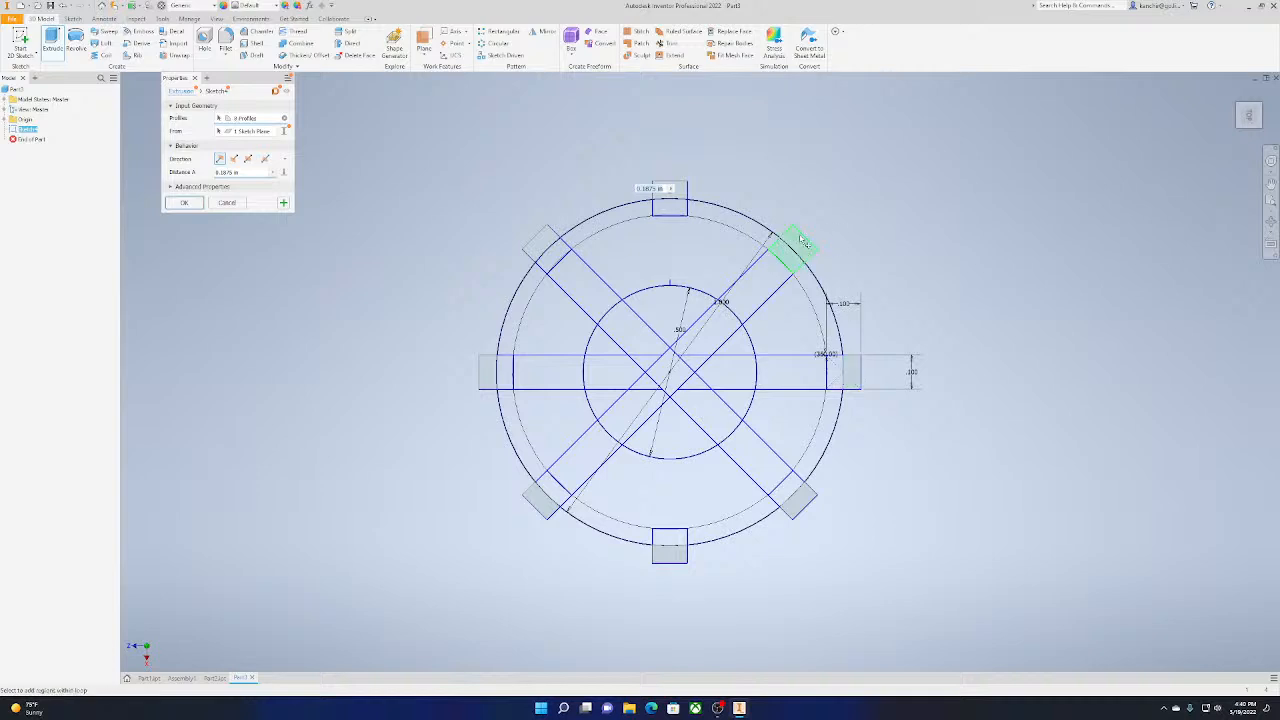
left_click(233, 203)
Extrude the portions of the eight squares lying outside the outer circle by 0.1875 in
left_click(51, 42)
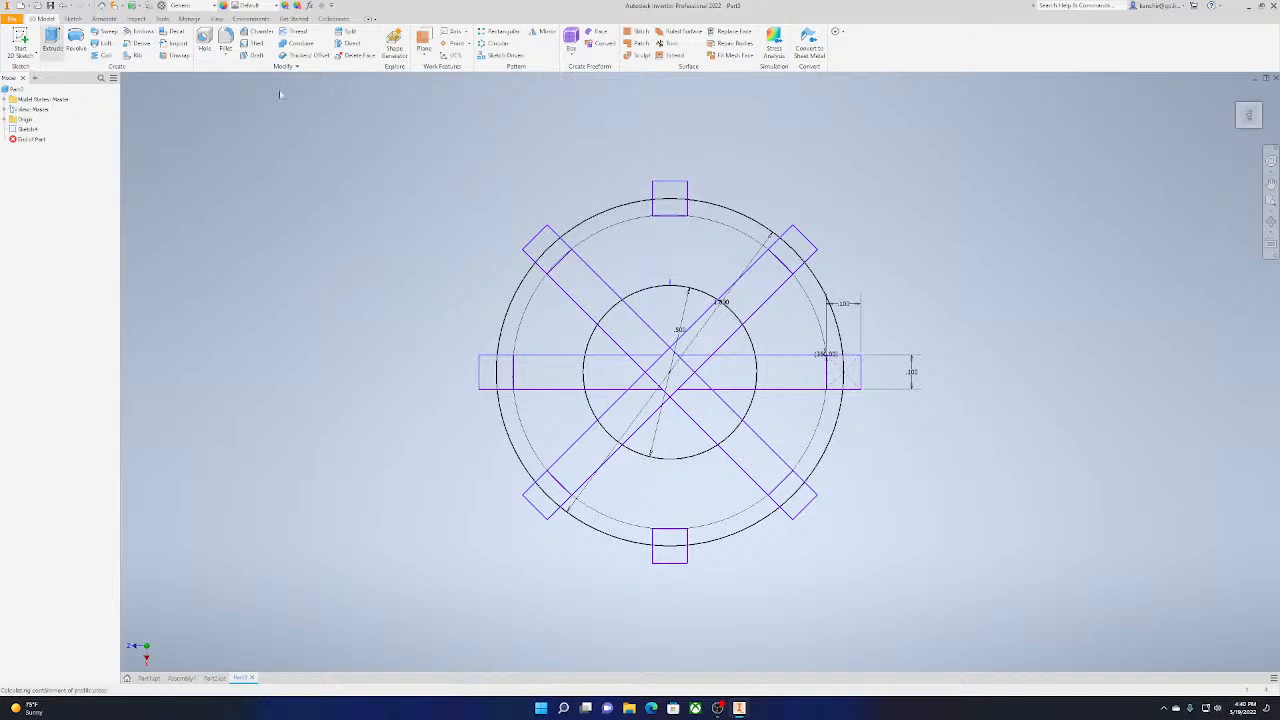
left_click(727, 220)
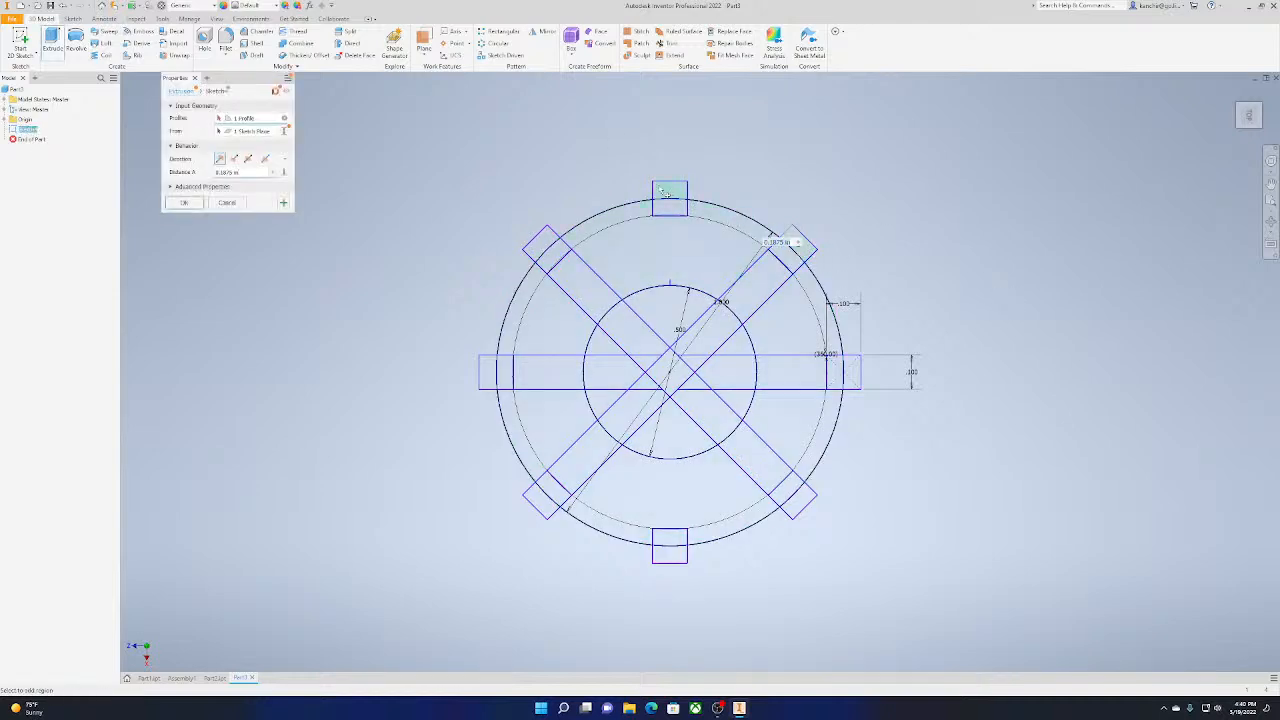
left_click(541, 248)
left_click(490, 369)
left_click(540, 498)
left_click(668, 548)
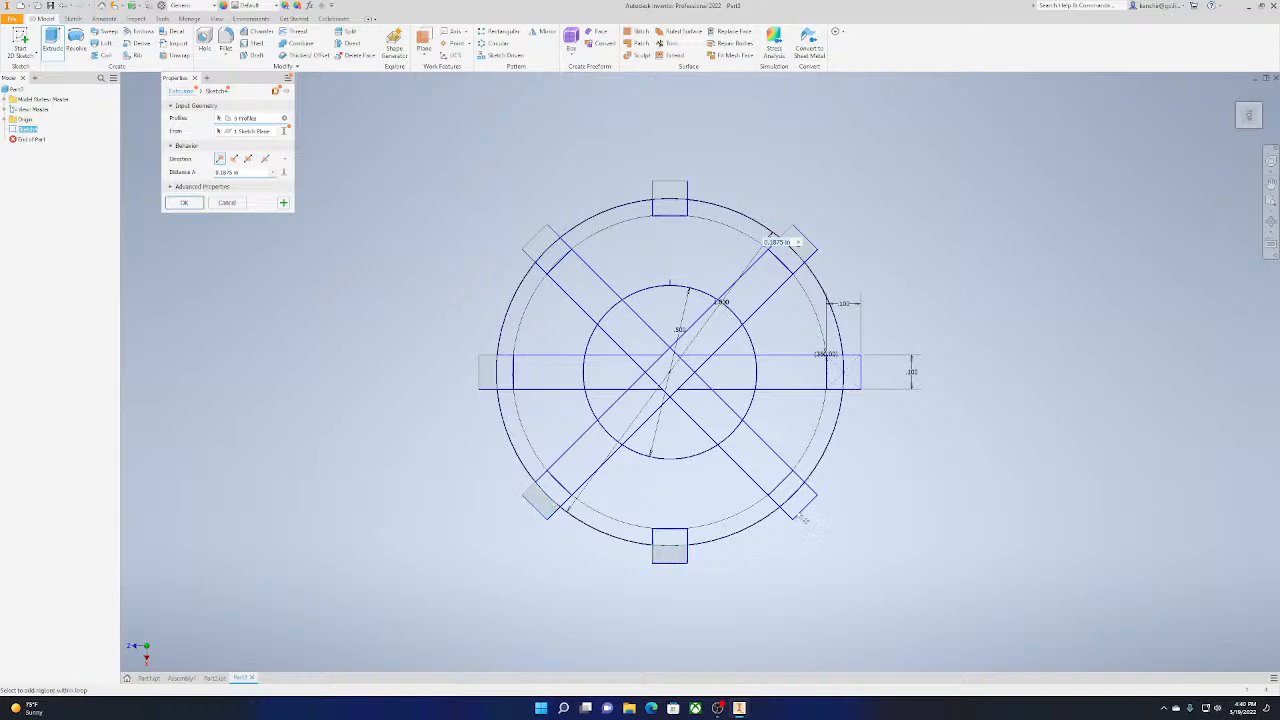
left_click(800, 502)
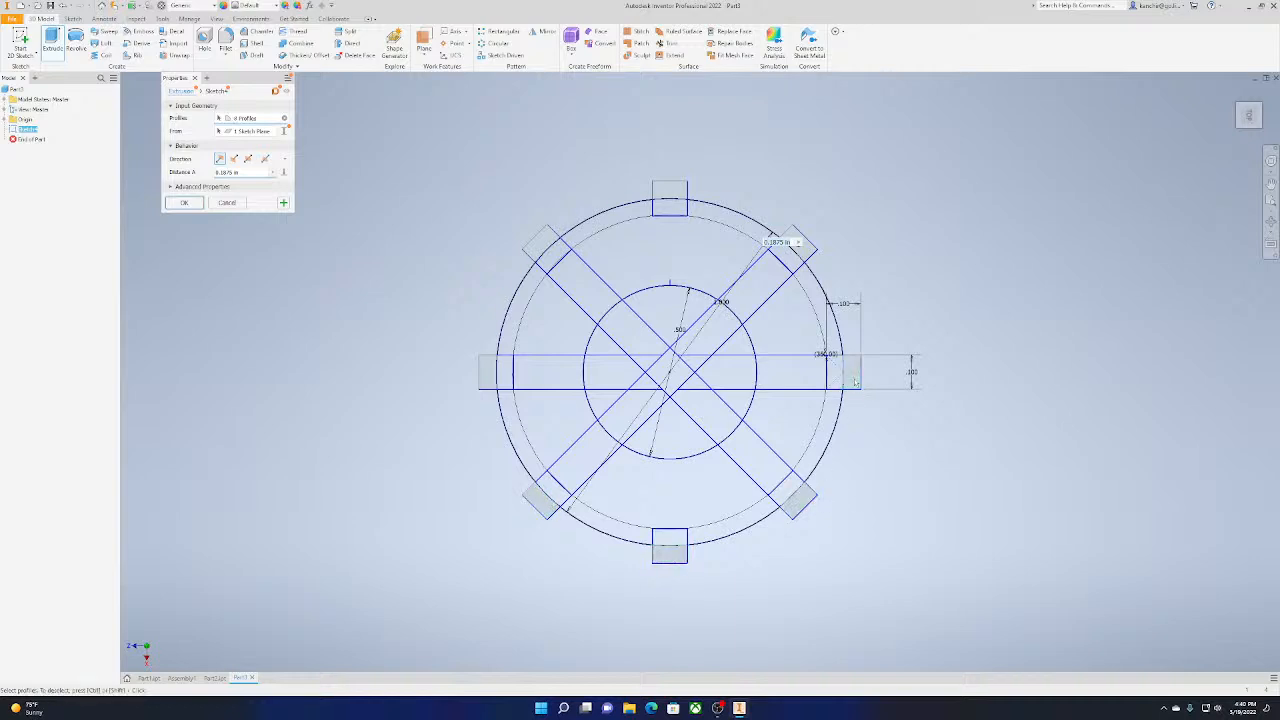
left_click(1256, 127)
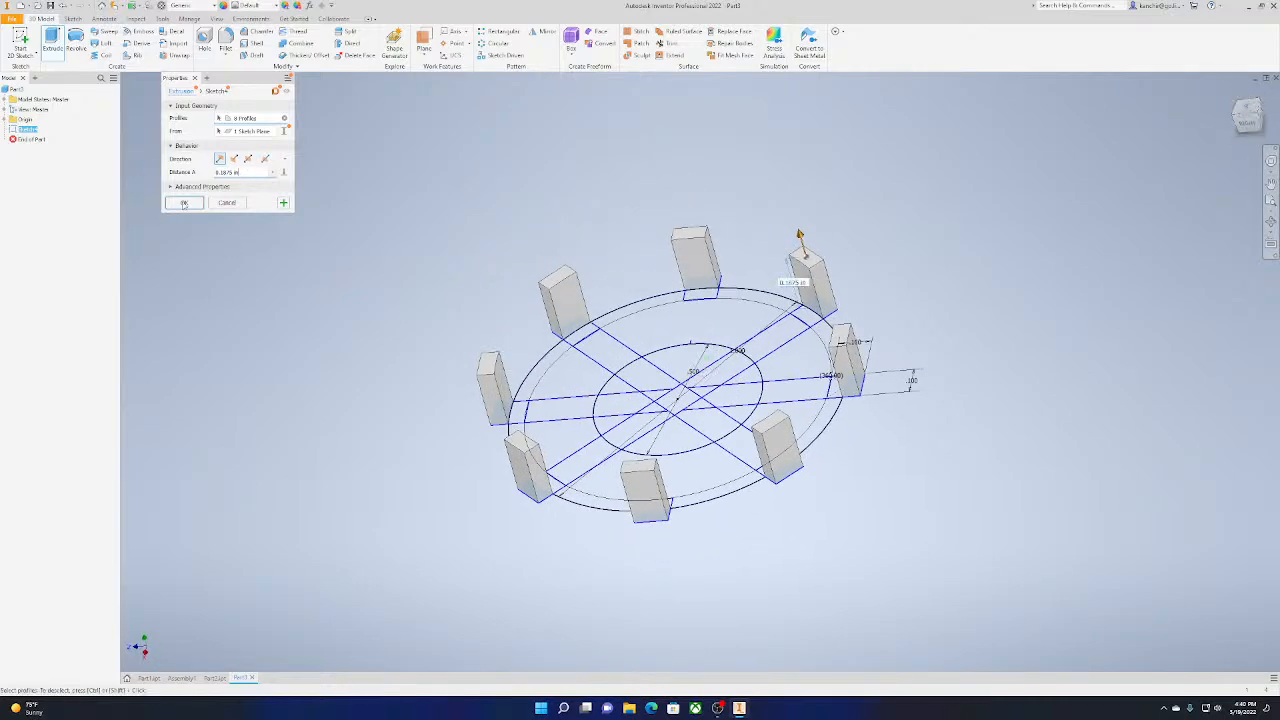
left_click(184, 203)
Make the sketch consumed by the block extrusion visible again
left_click(5, 139)
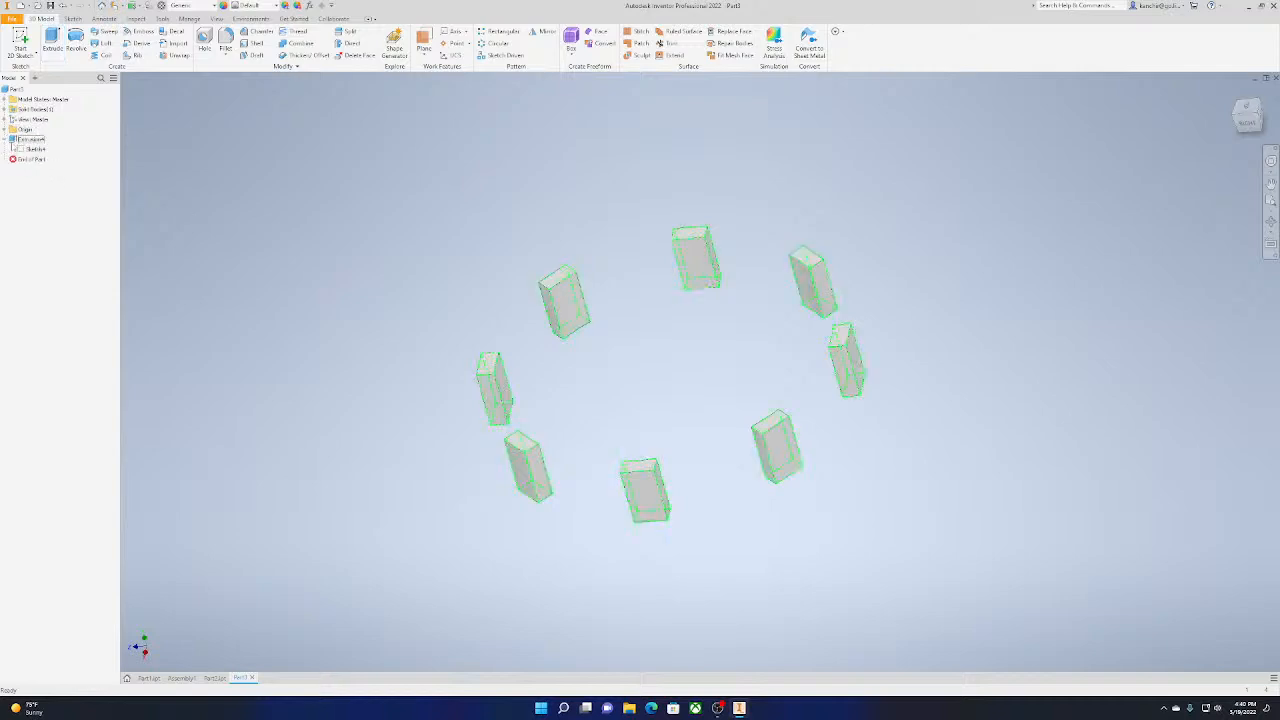
right_click(34, 149)
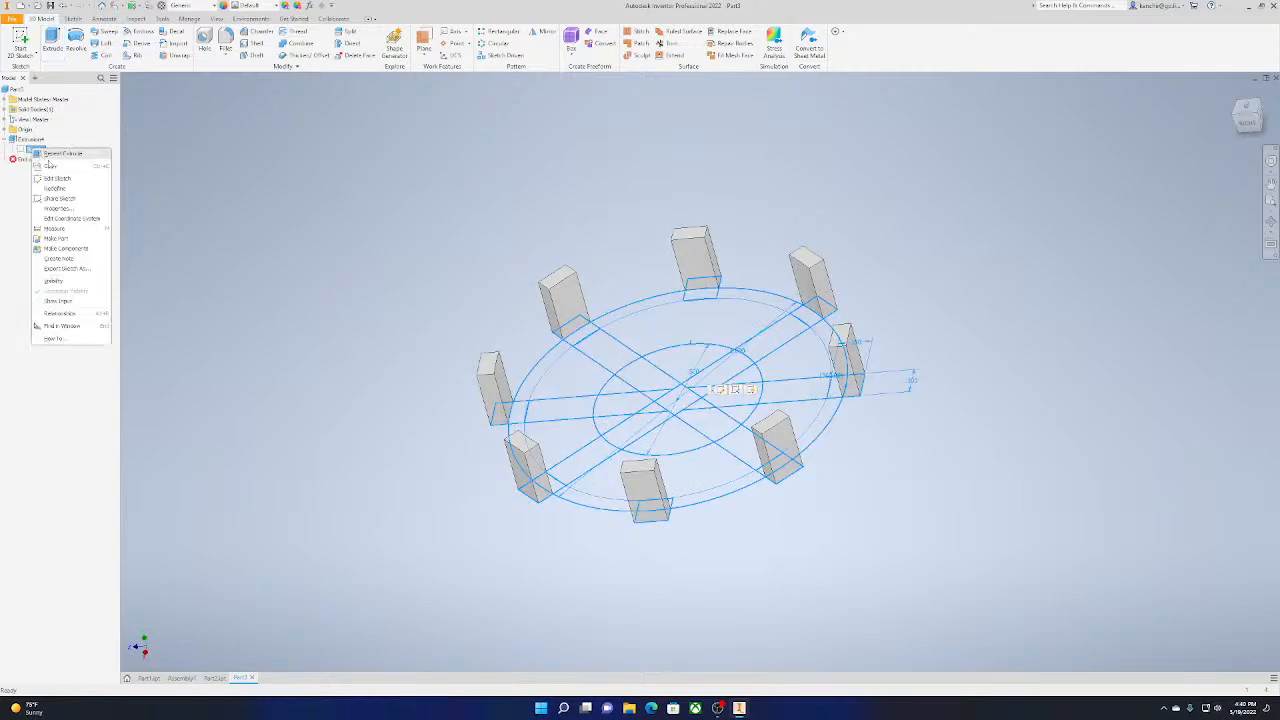
left_click(99, 282)
Select the portions of the eight squares lying inside the outer circle as profiles for a new extrusion
left_click(52, 42)
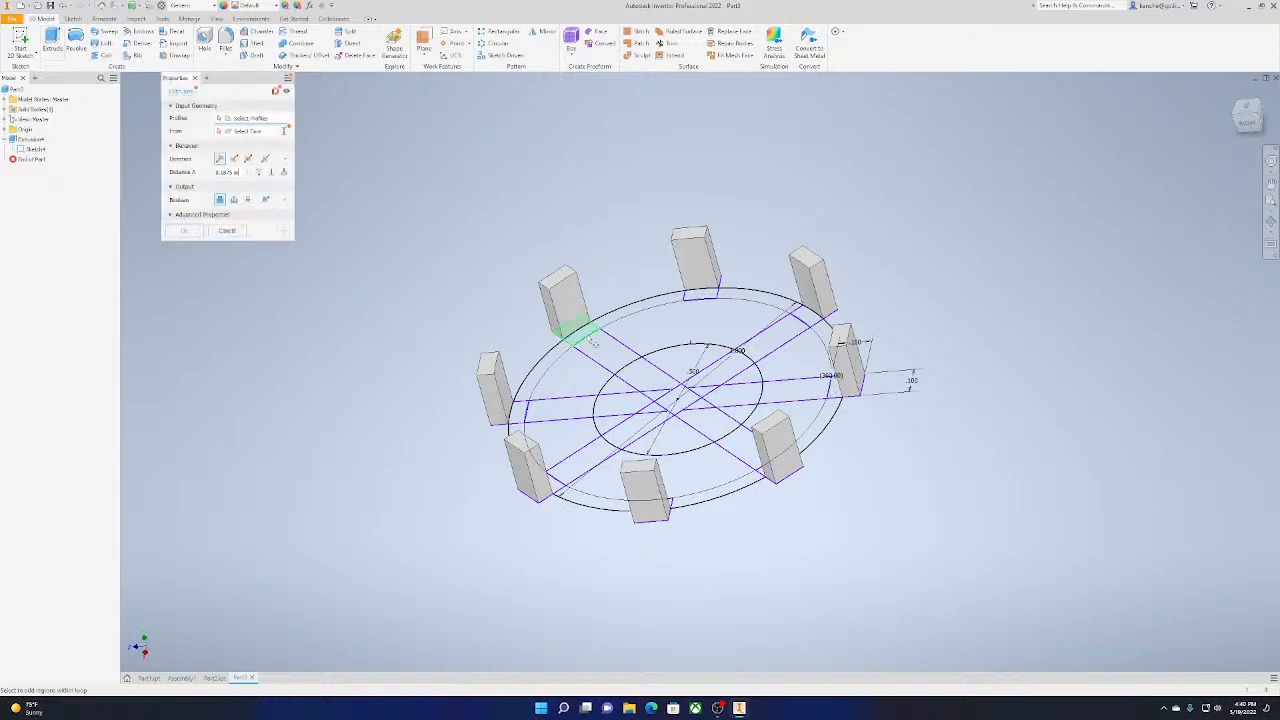
left_click(588, 338)
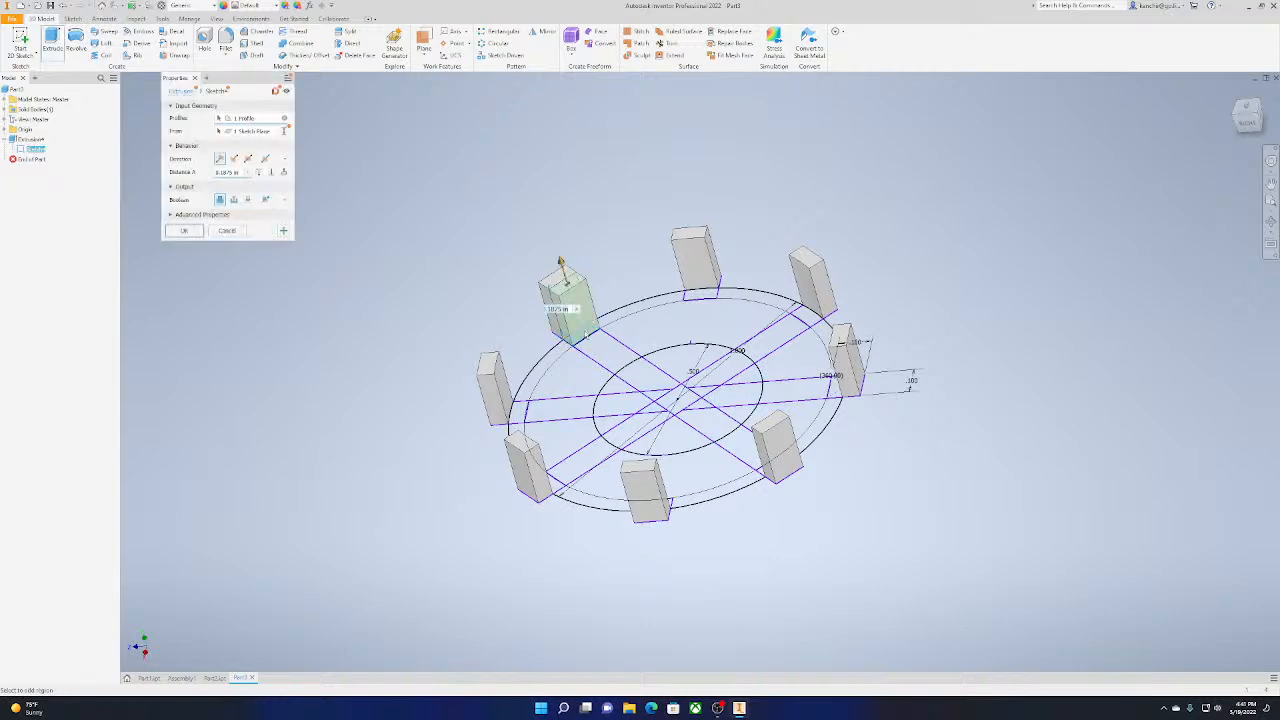
left_click(712, 297)
left_click(805, 318)
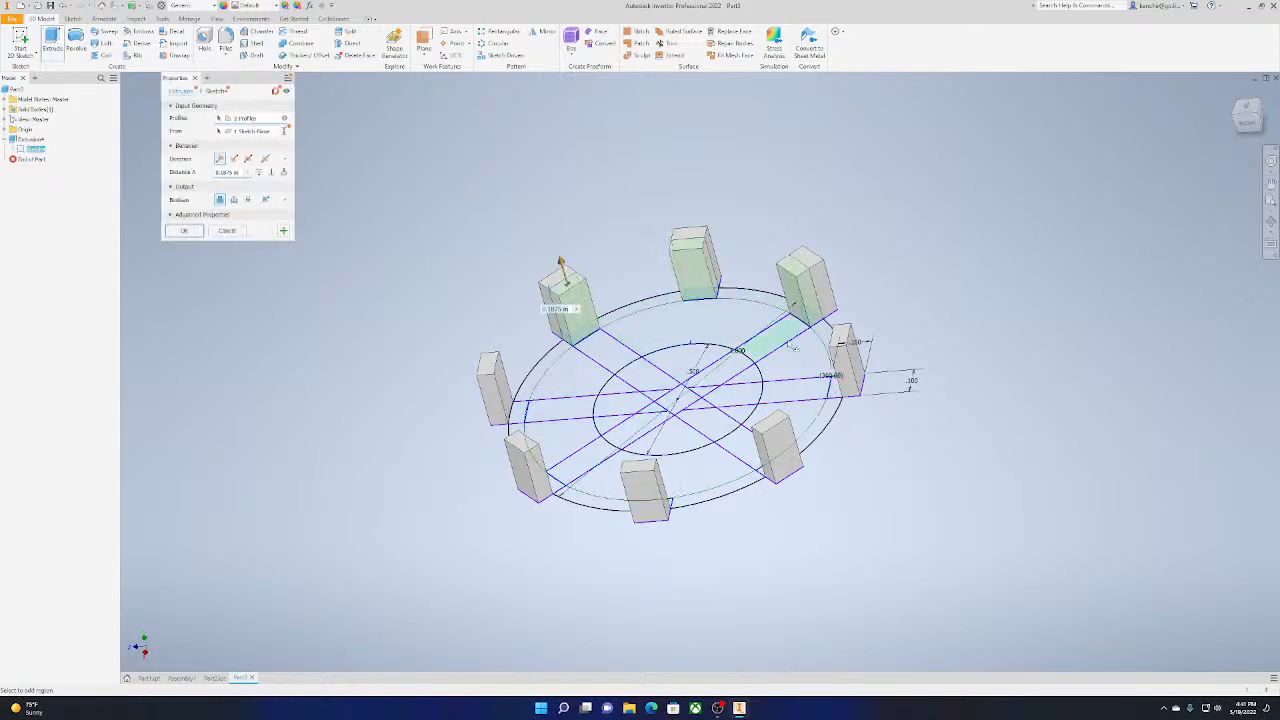
left_click(843, 385)
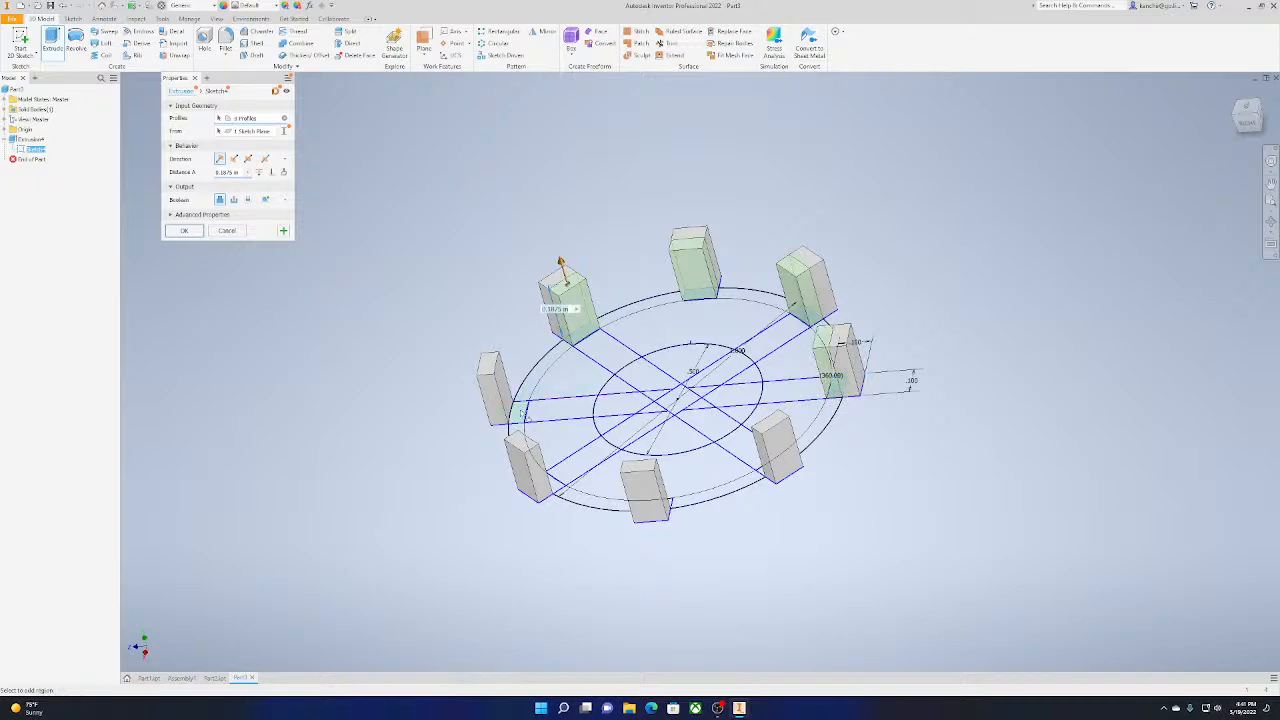
left_click(512, 392)
left_click_drag(1259, 120, 1097, 155)
left_click(745, 512)
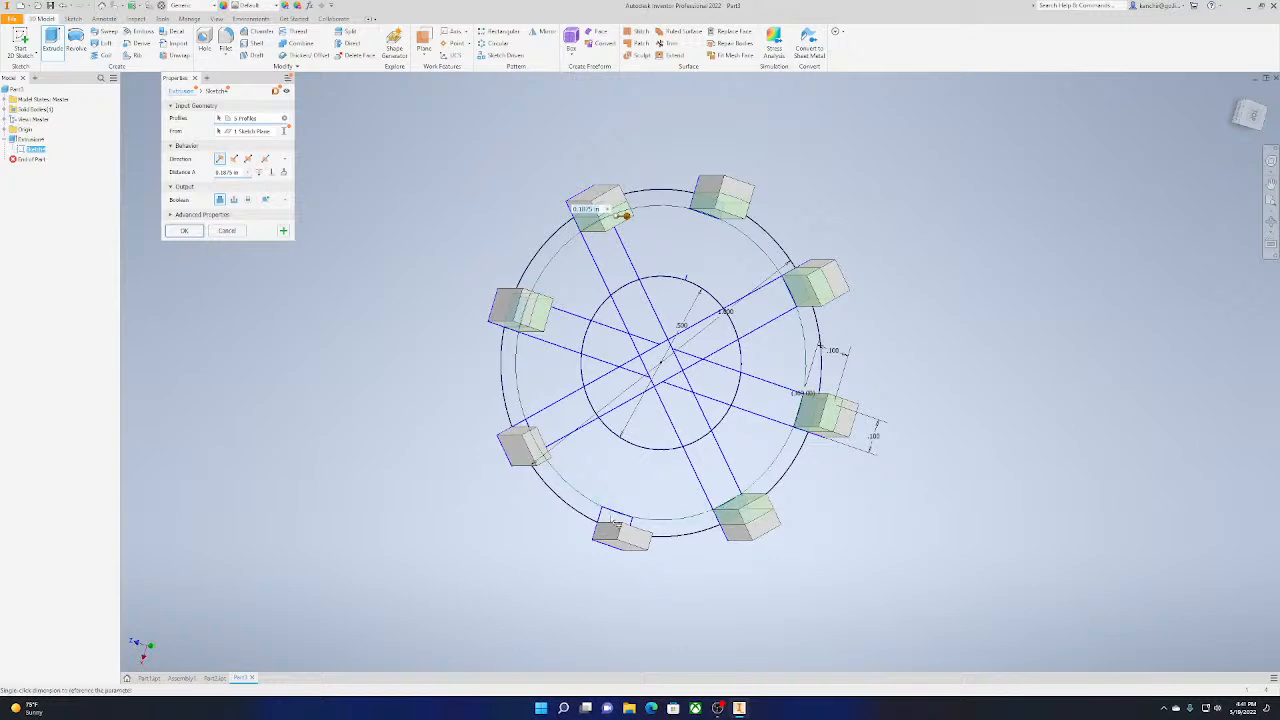
left_click(608, 517)
left_click_drag(1252, 116, 1115, 134)
left_click(545, 445)
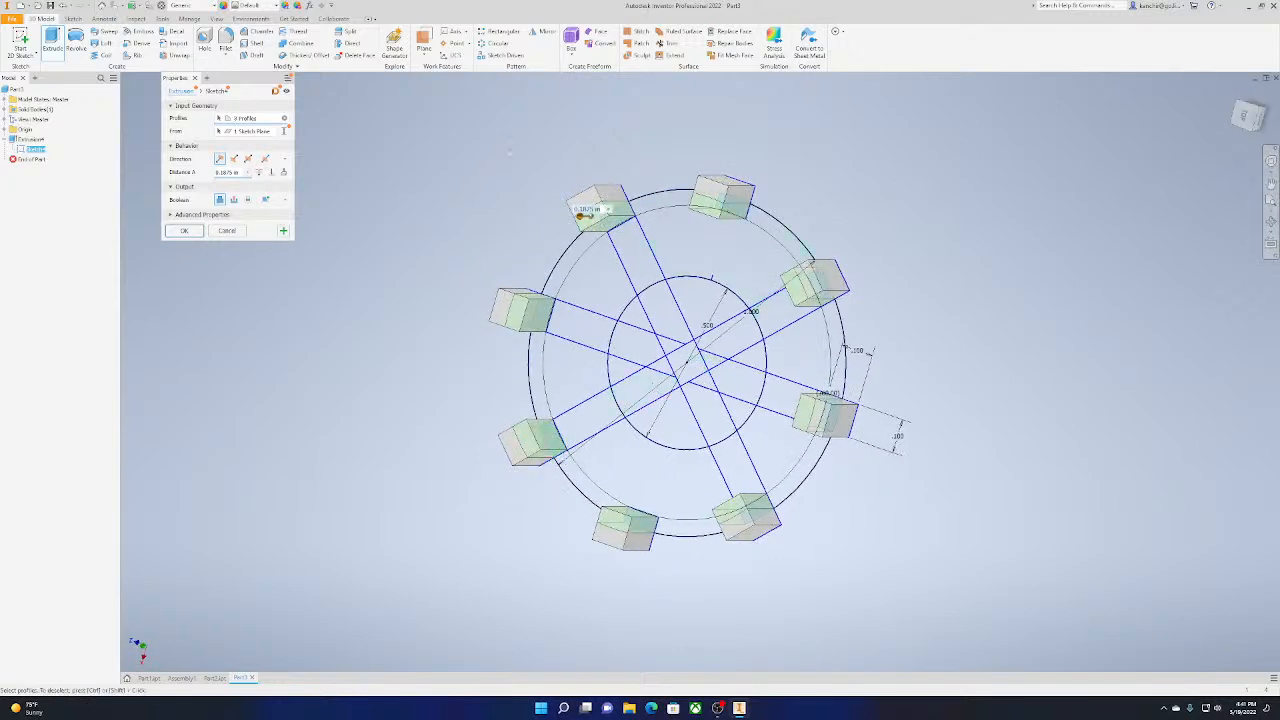
Set the extrusion distance of the inner square portions to 0.075 in and create the extrusion
left_click_drag(243, 174, 187, 181)
left_click_drag(583, 214, 592, 213)
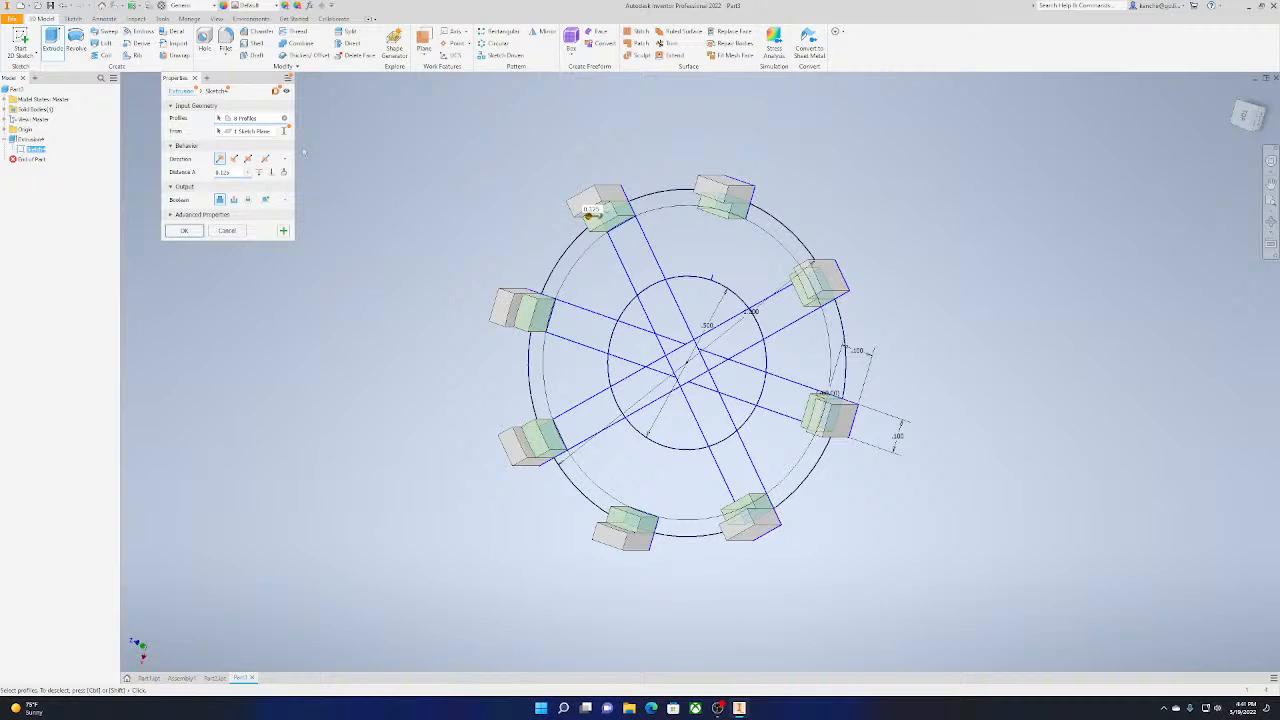
key("BackSpace")
key("BackSpace")
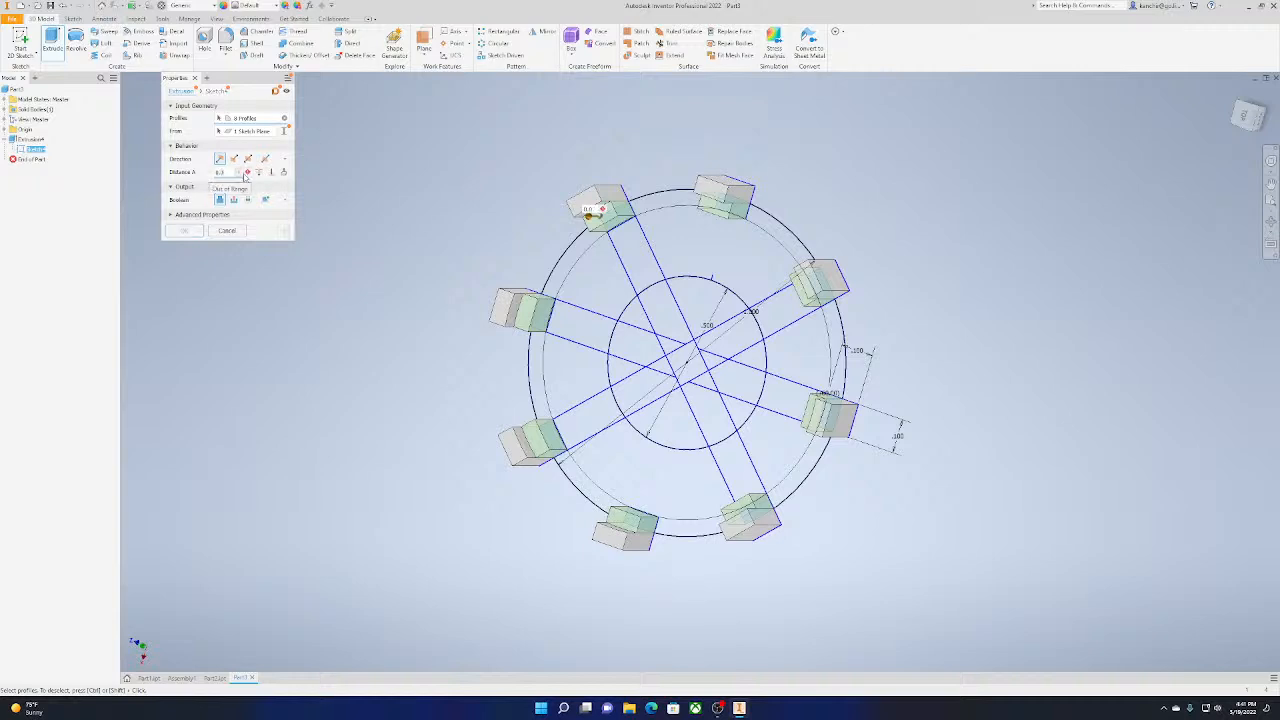
type("375")
left_click(202, 231)
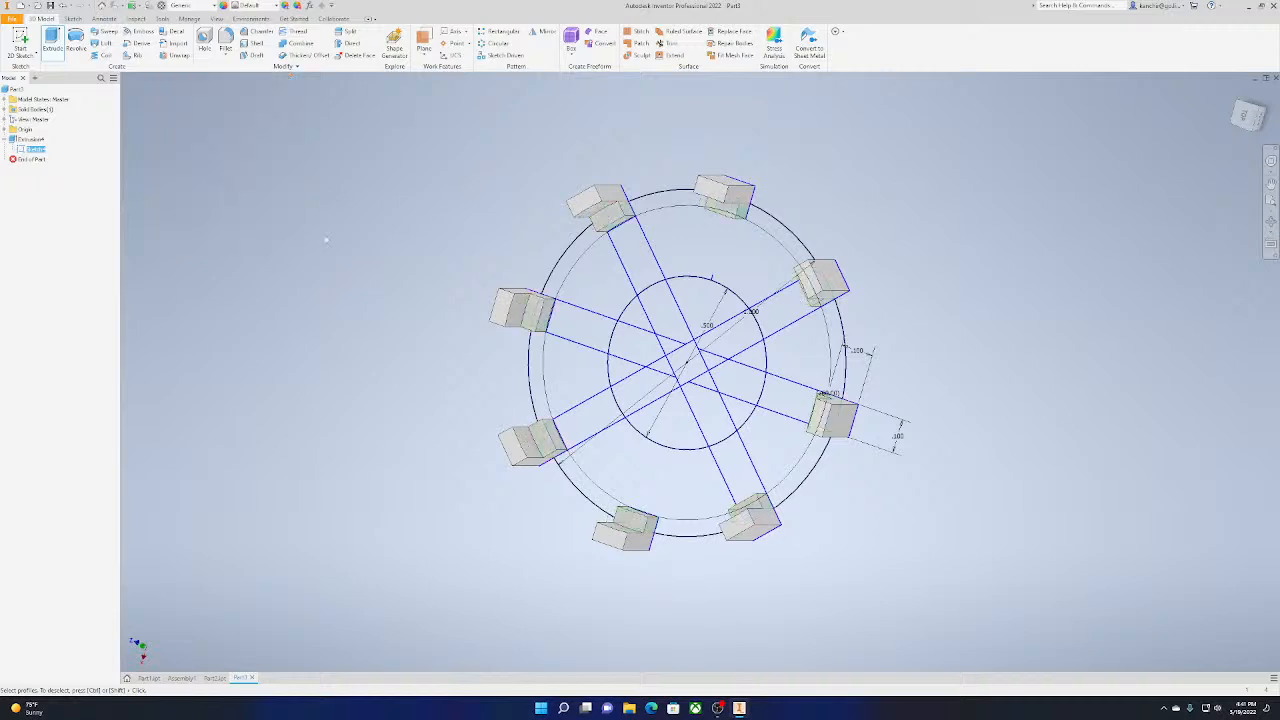
Start another extrusion and select the six bar segments between the inner circle and the blocks as its profiles
left_click_drag(1250, 122, 1254, 110)
middle_click_drag(700, 371, 635, 335, "shift")
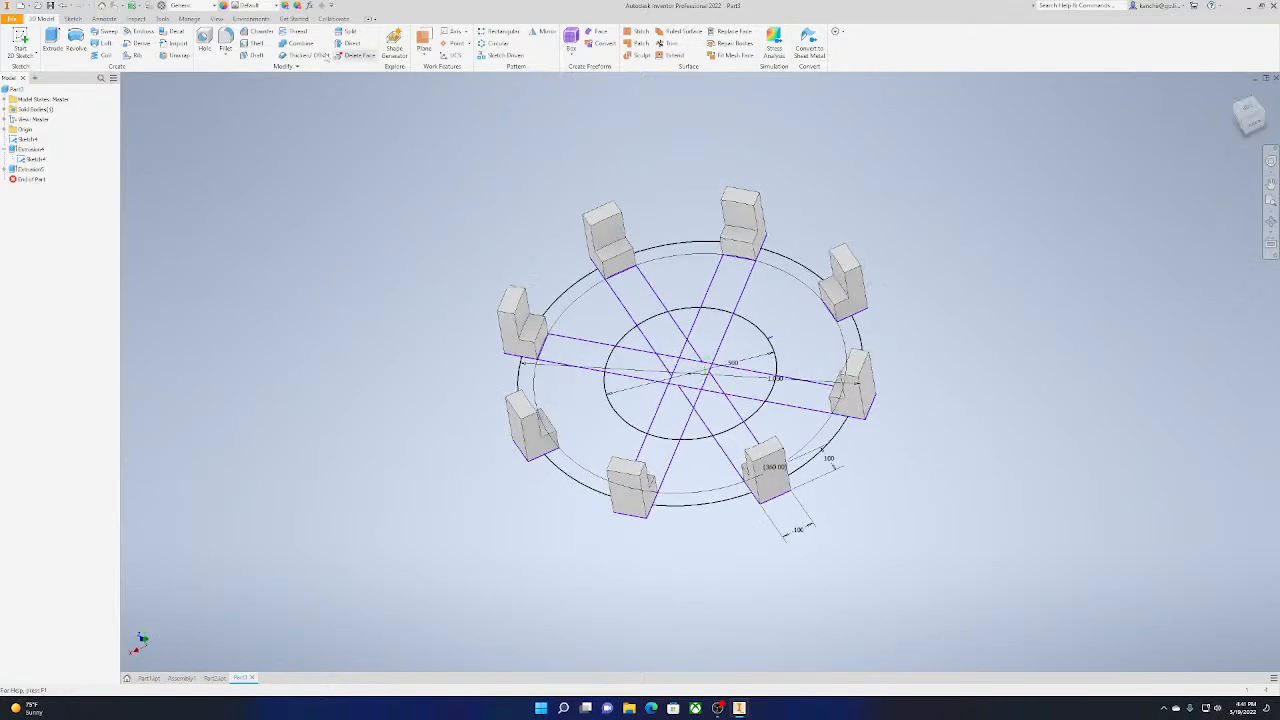
left_click(51, 40)
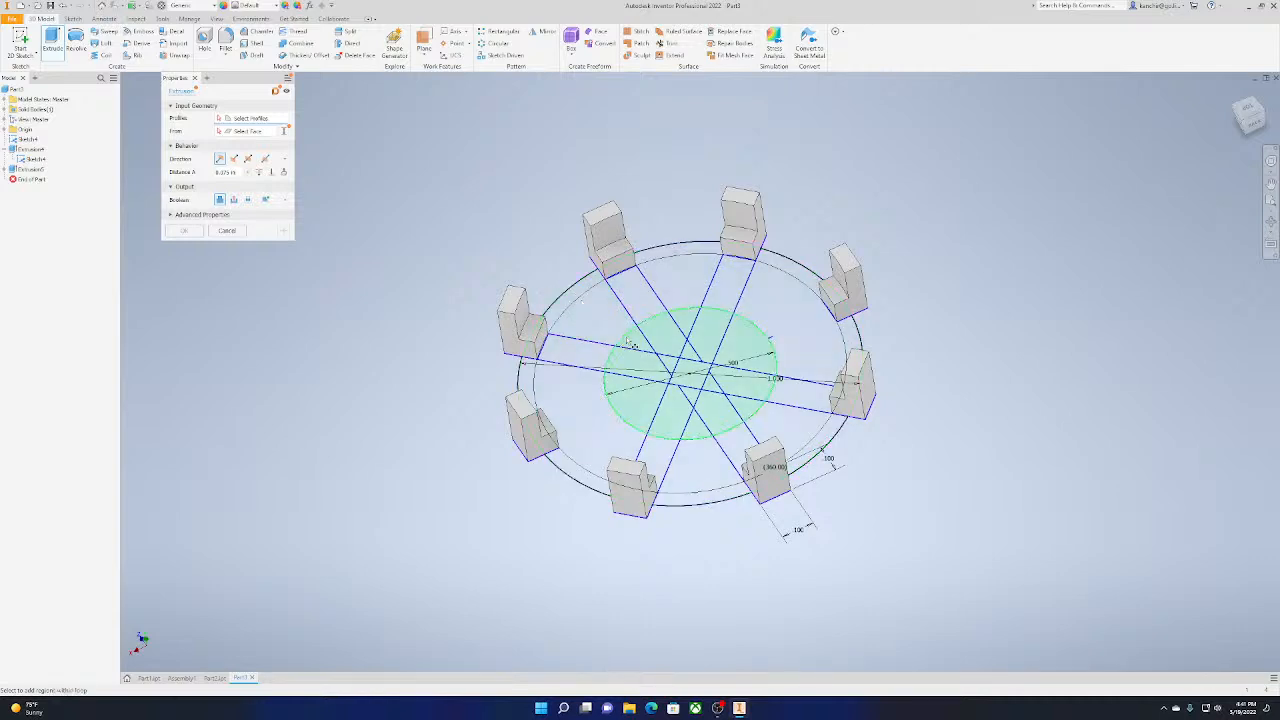
left_click(648, 309)
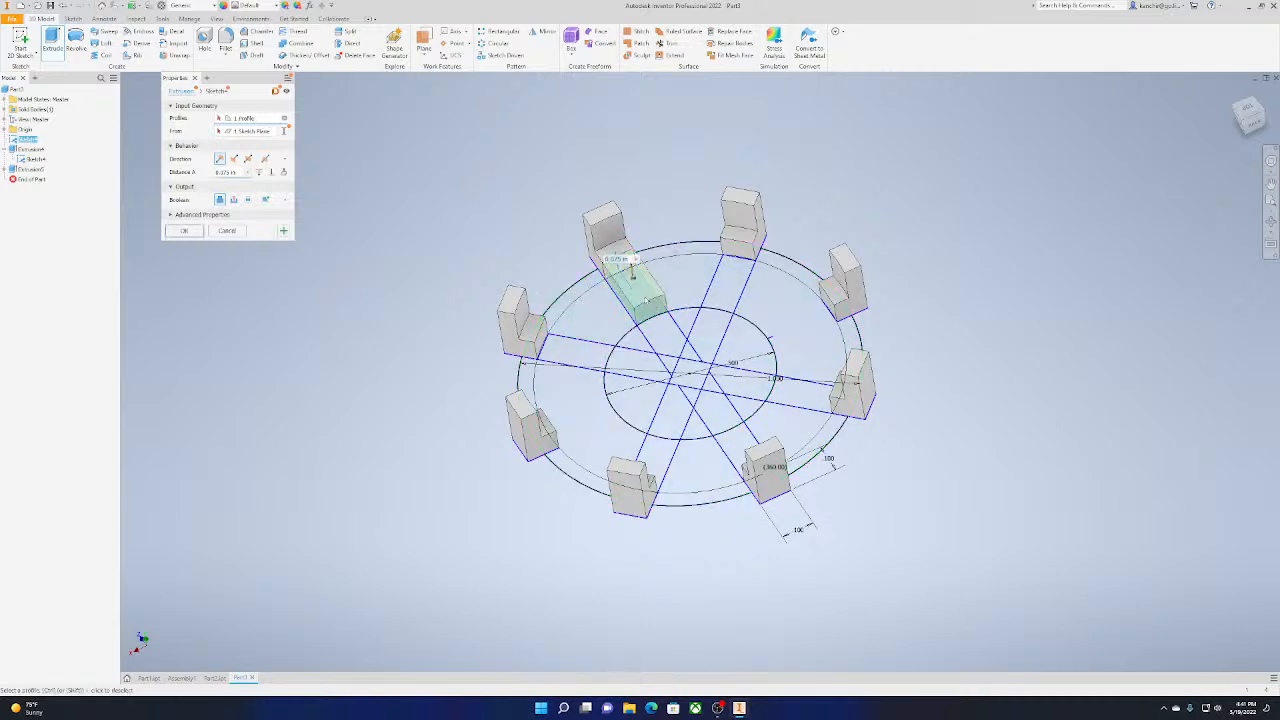
left_click(720, 288)
left_click(570, 350)
left_click(795, 398)
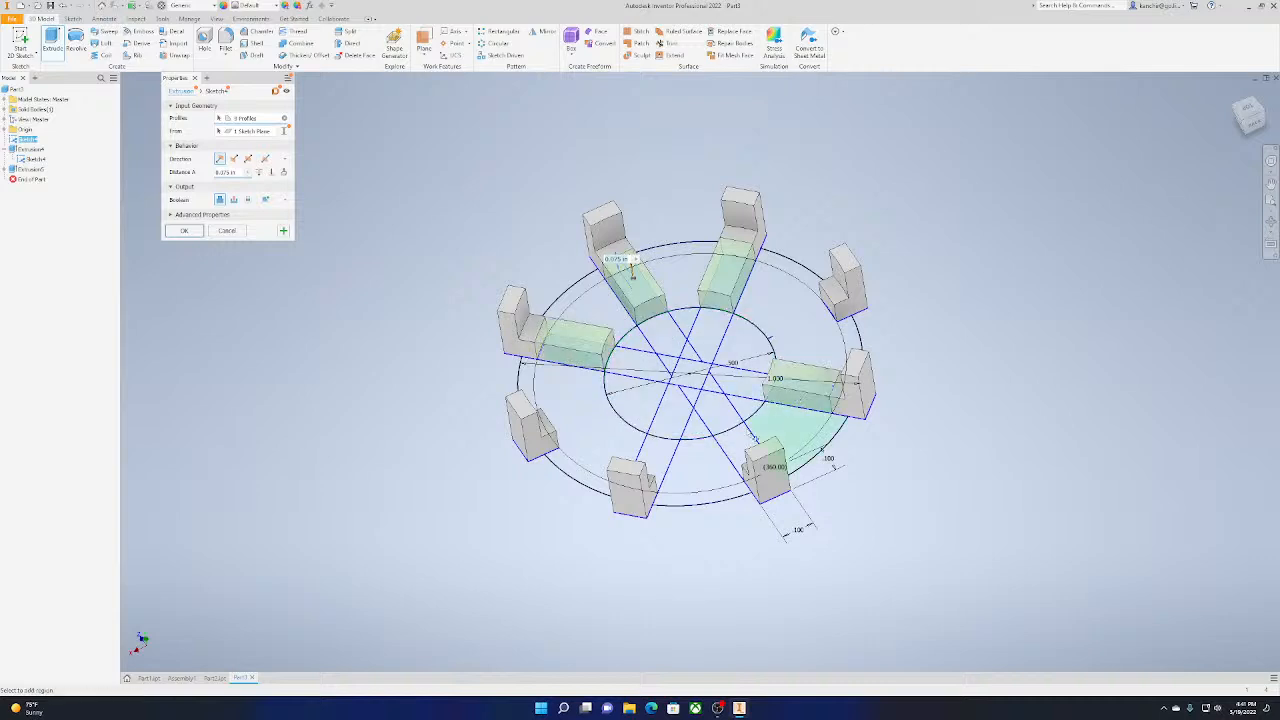
left_click(728, 428)
left_click(654, 458)
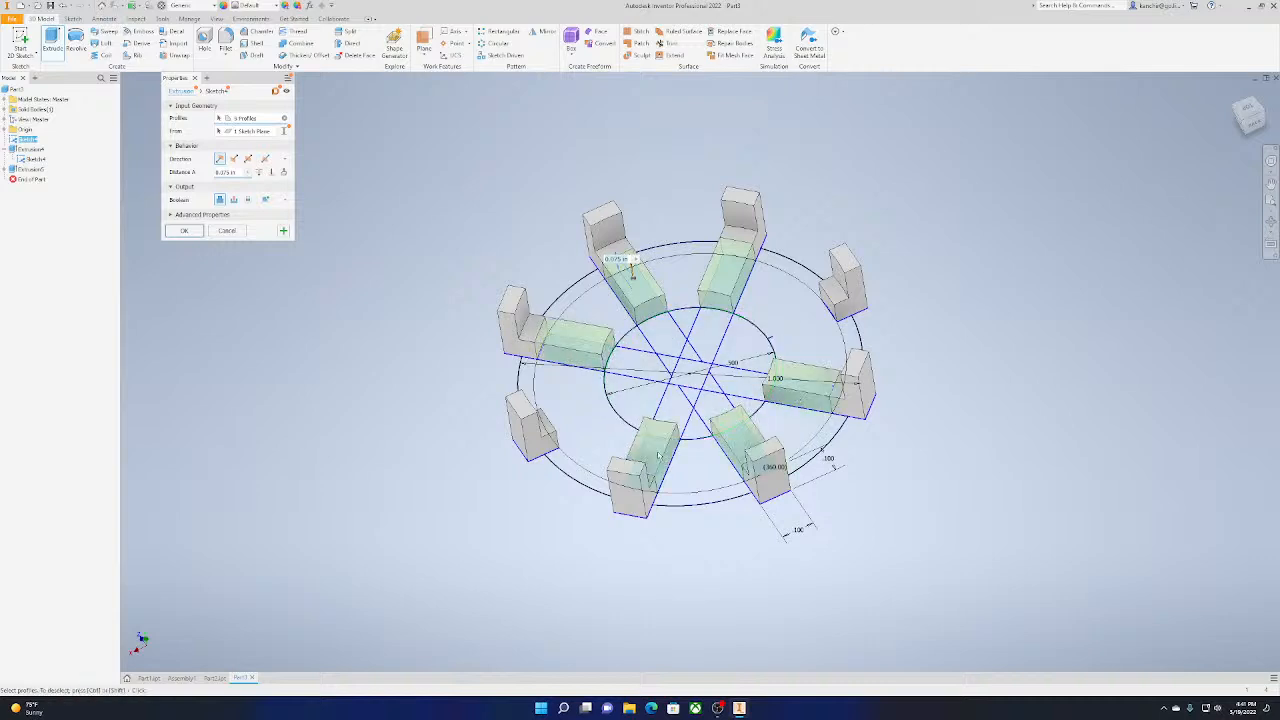
Set the extrusion distance of the six bar segments to 0.05 in and create the extrusion
middle_click_drag(690, 475, 718, 534)
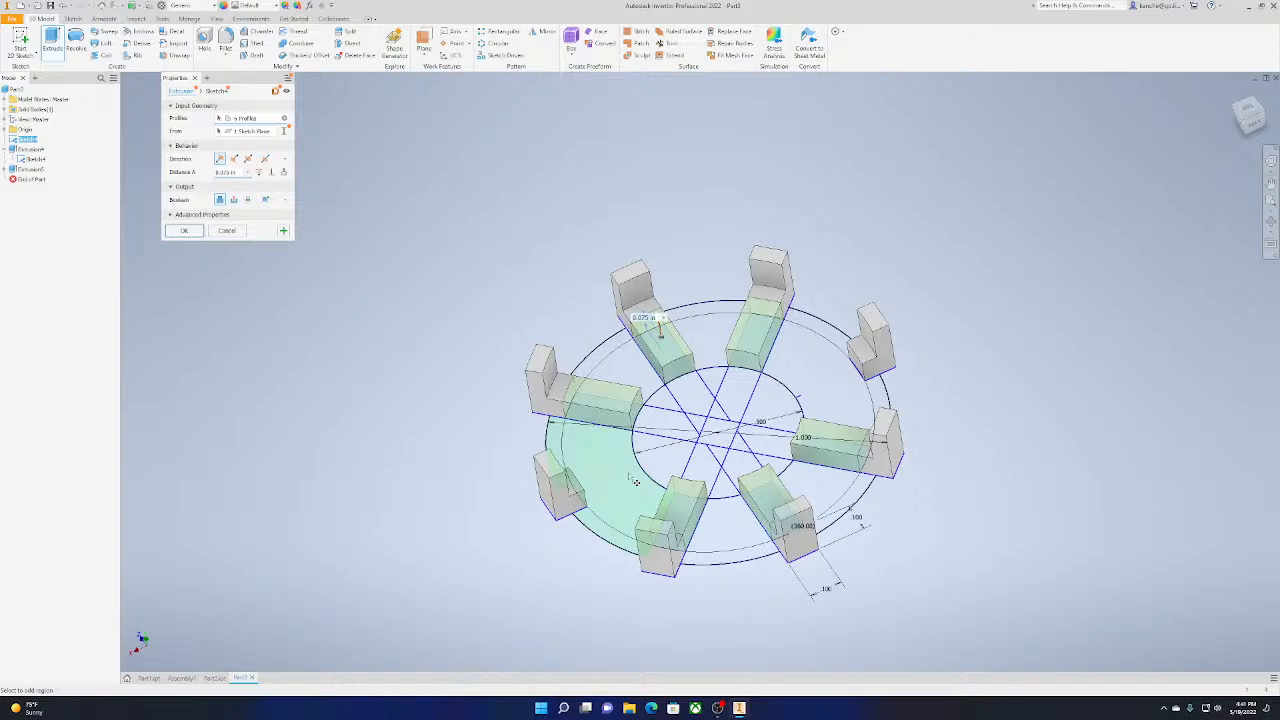
mouse_move(1247, 108)
left_mouse_down()
mouse_move(1242, 128)
mouse_move(1251, 116)
left_mouse_up()
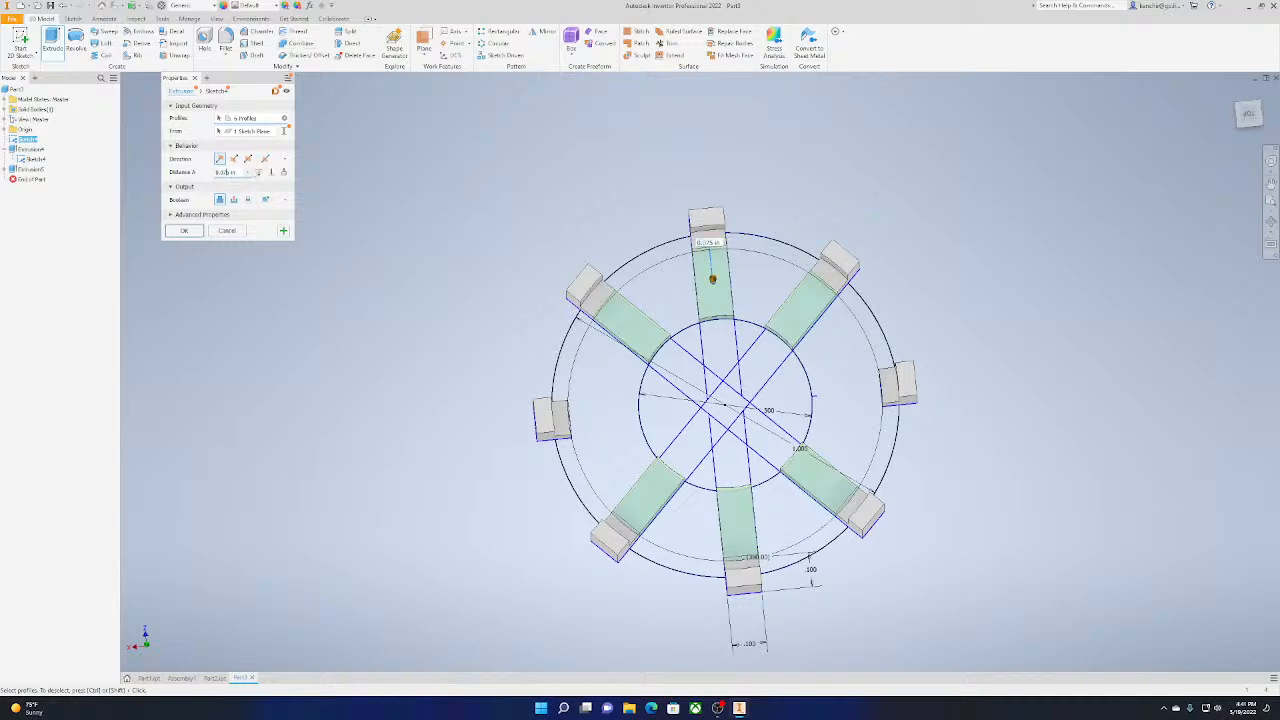
key("BackSpace")
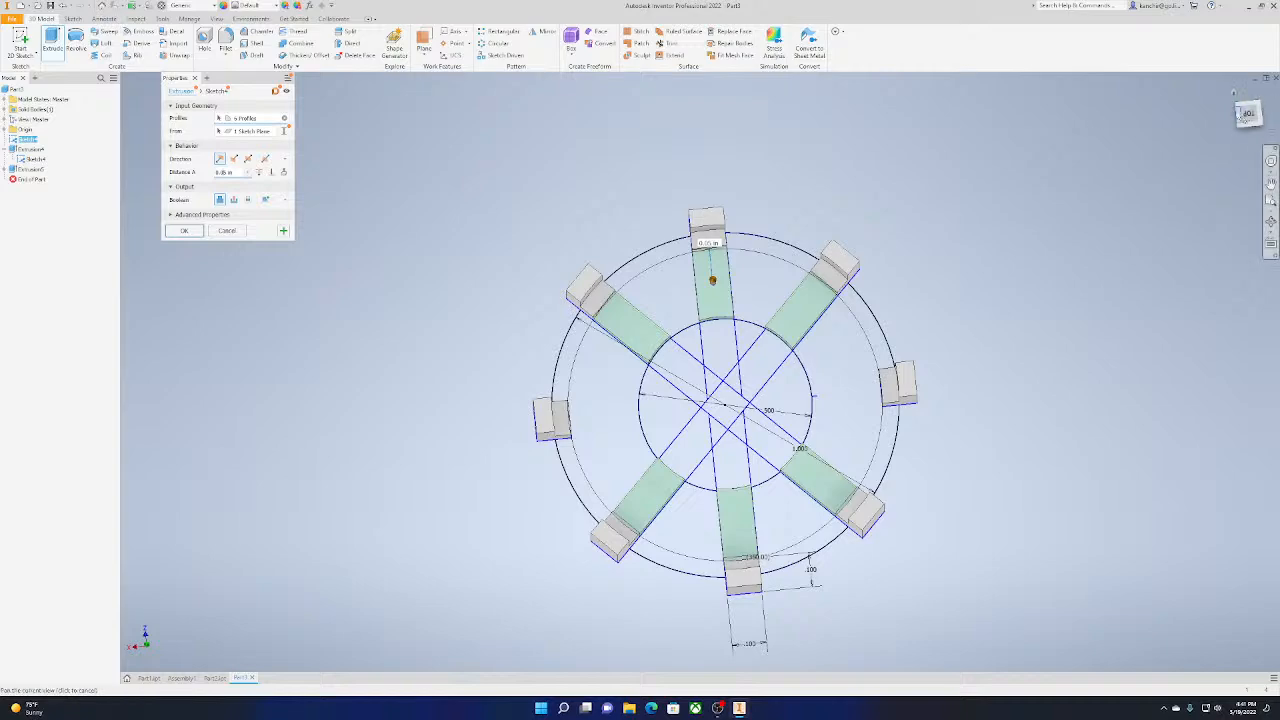
left_click_drag(1243, 116, 1244, 58)
middle_click_drag(728, 340, 745, 558, "shift")
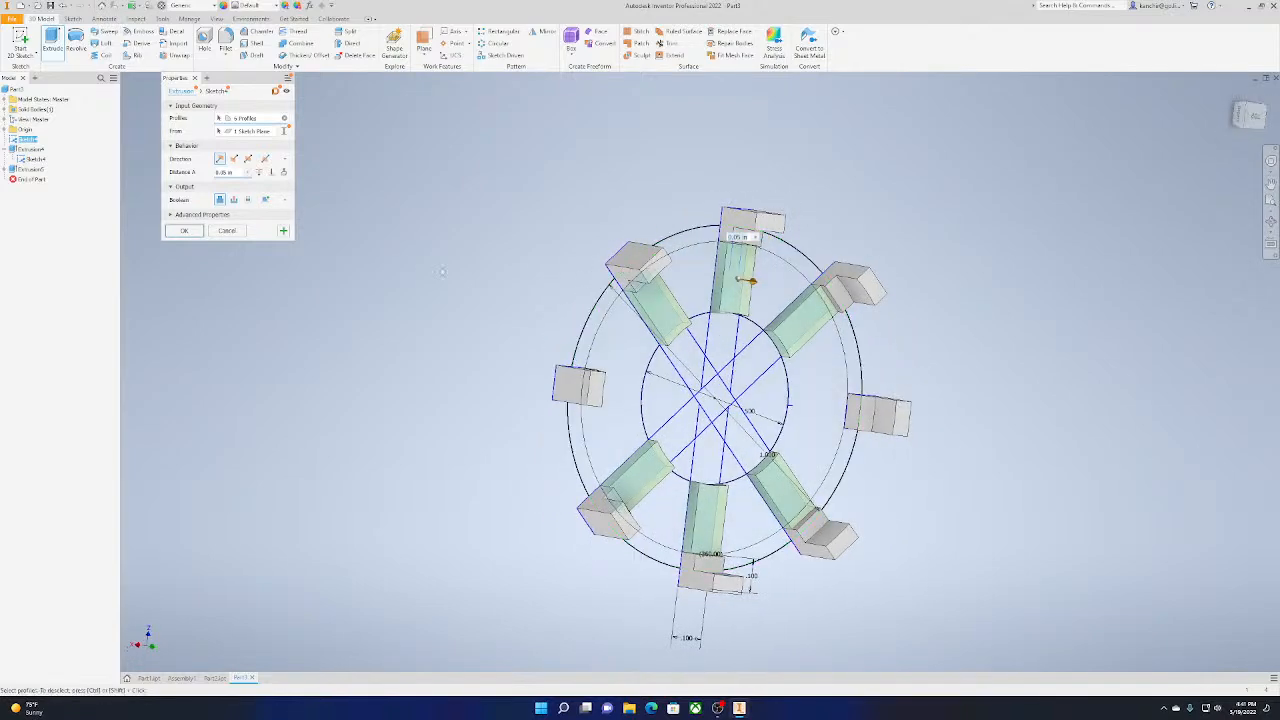
left_click(185, 231)
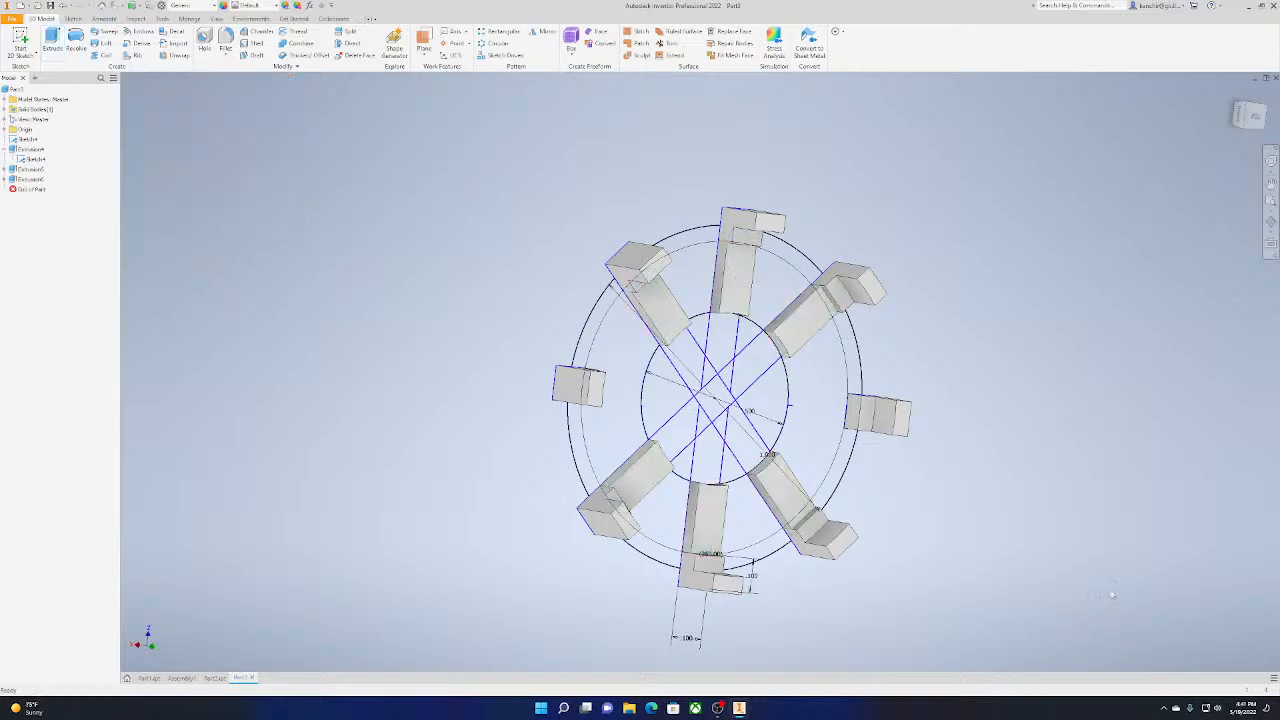
Reopen the wheel sketch and start rotating the diagonal bar about the circle's centre, keeping its existing constraints
middle_click_drag(1112, 595, 769, 528)
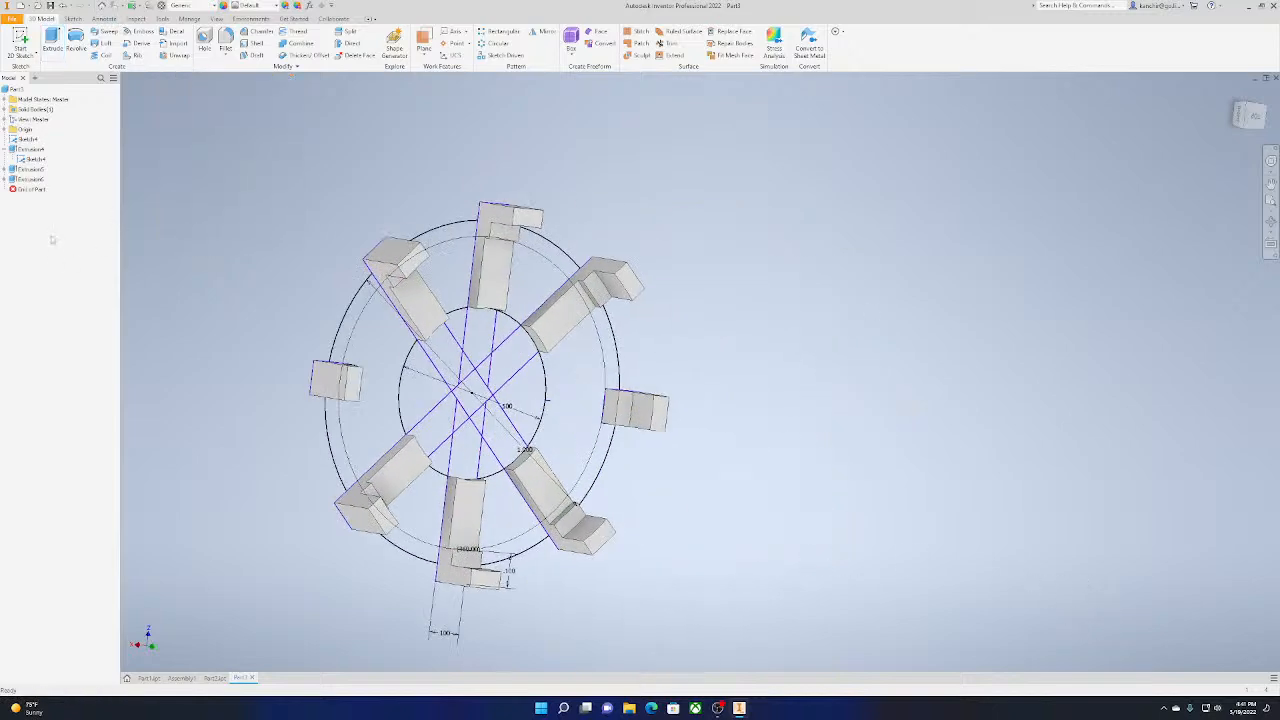
double_click(35, 159)
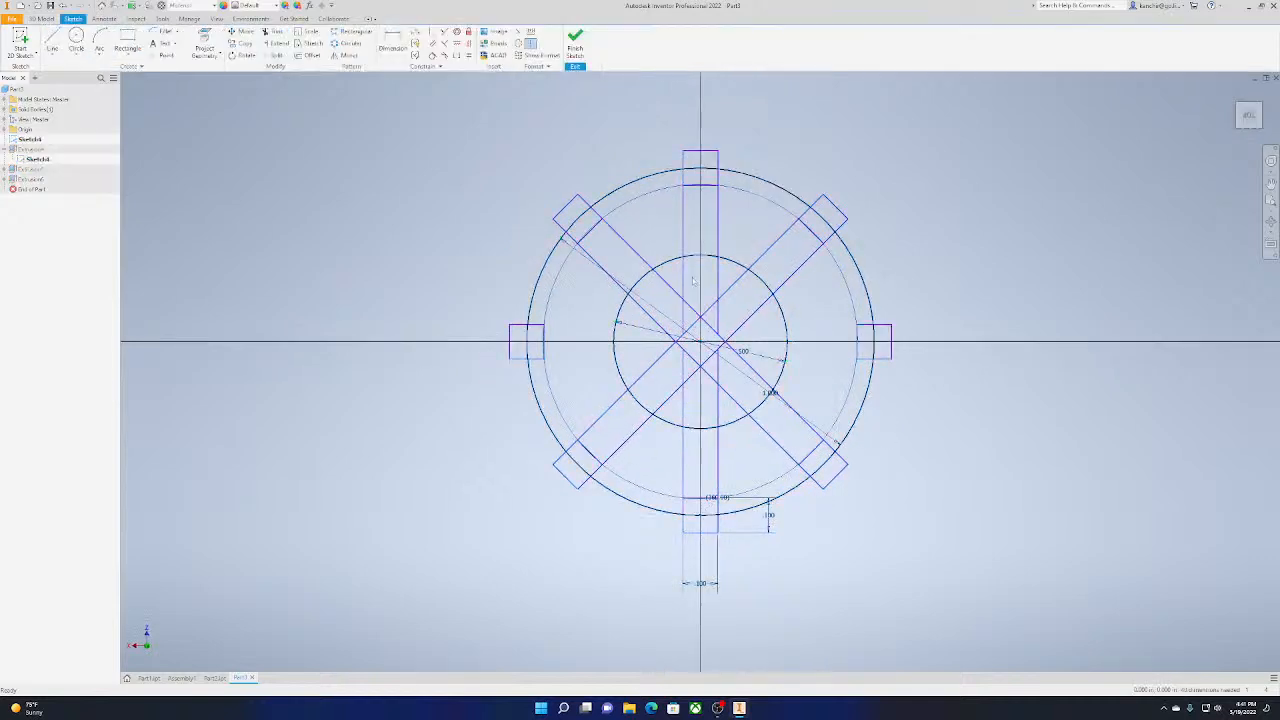
left_click(246, 55)
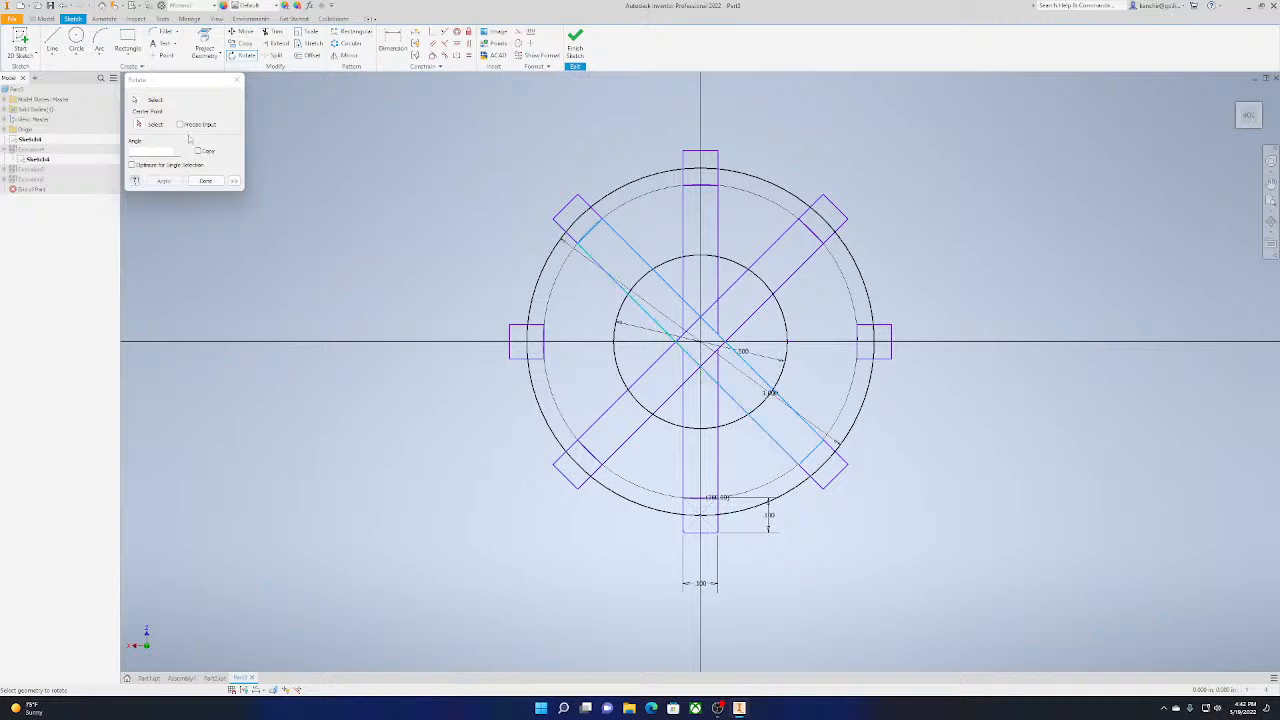
left_click(139, 124)
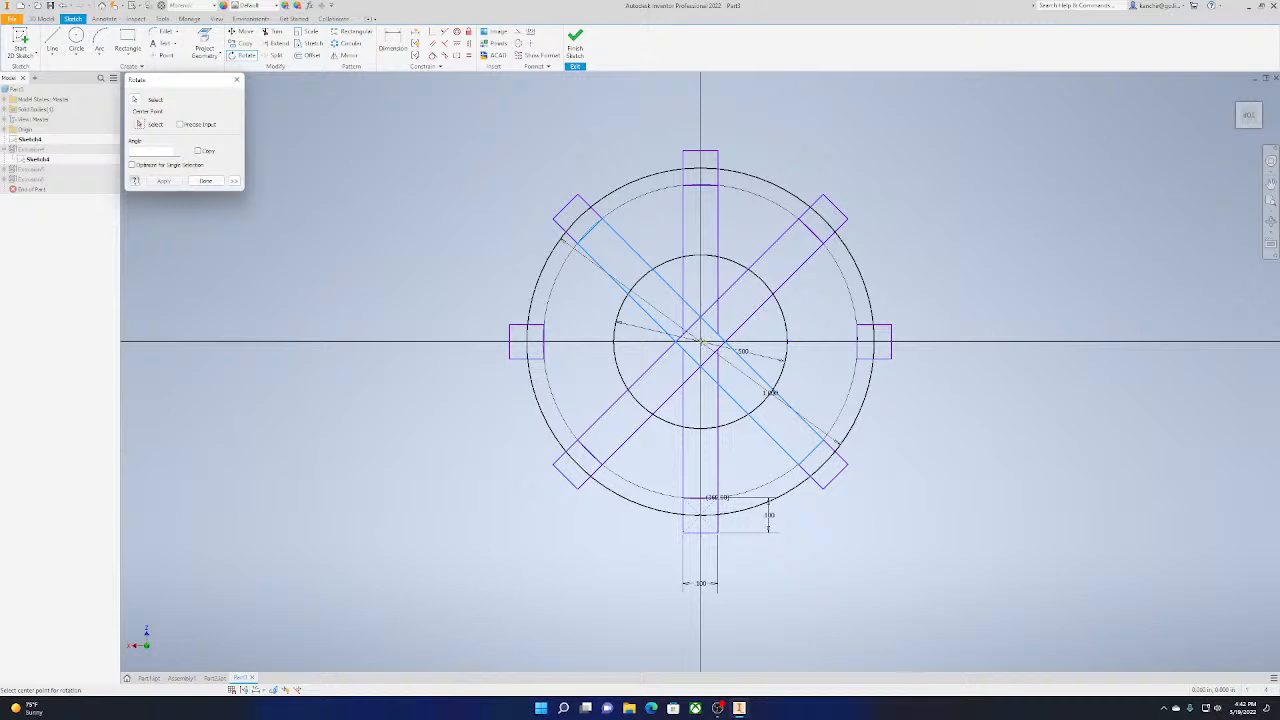
left_click(700, 342)
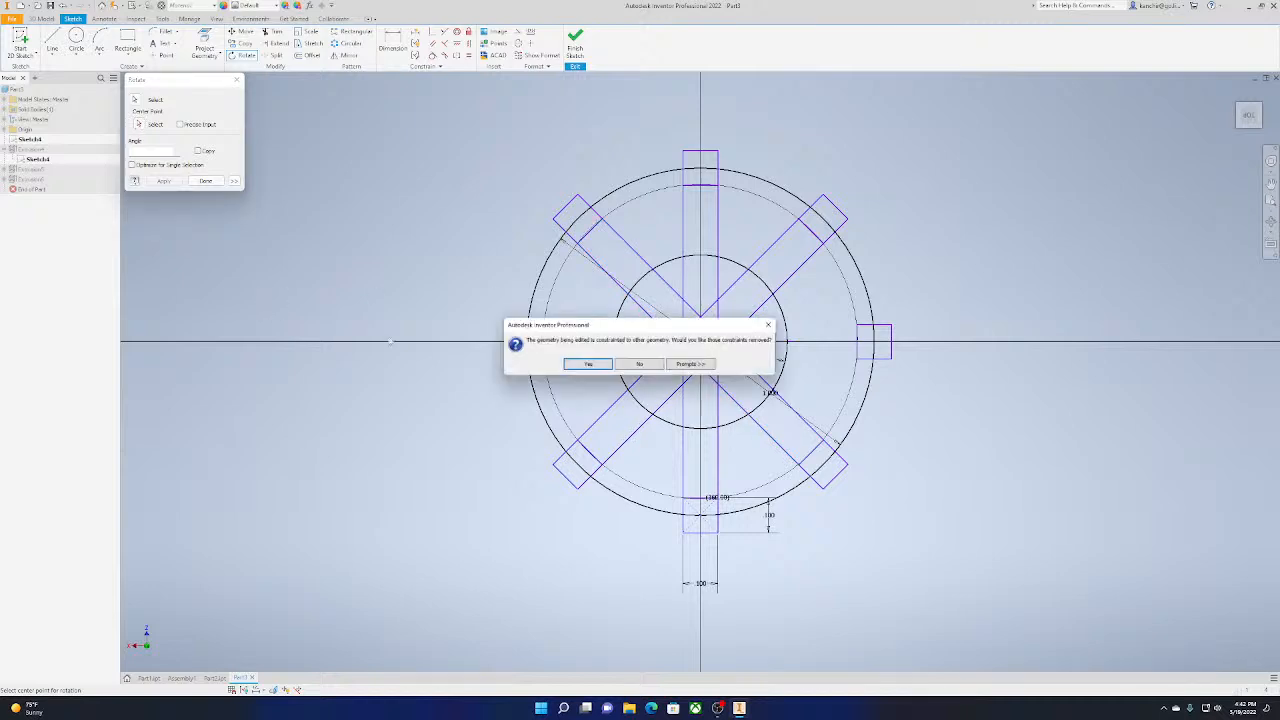
left_click(639, 365)
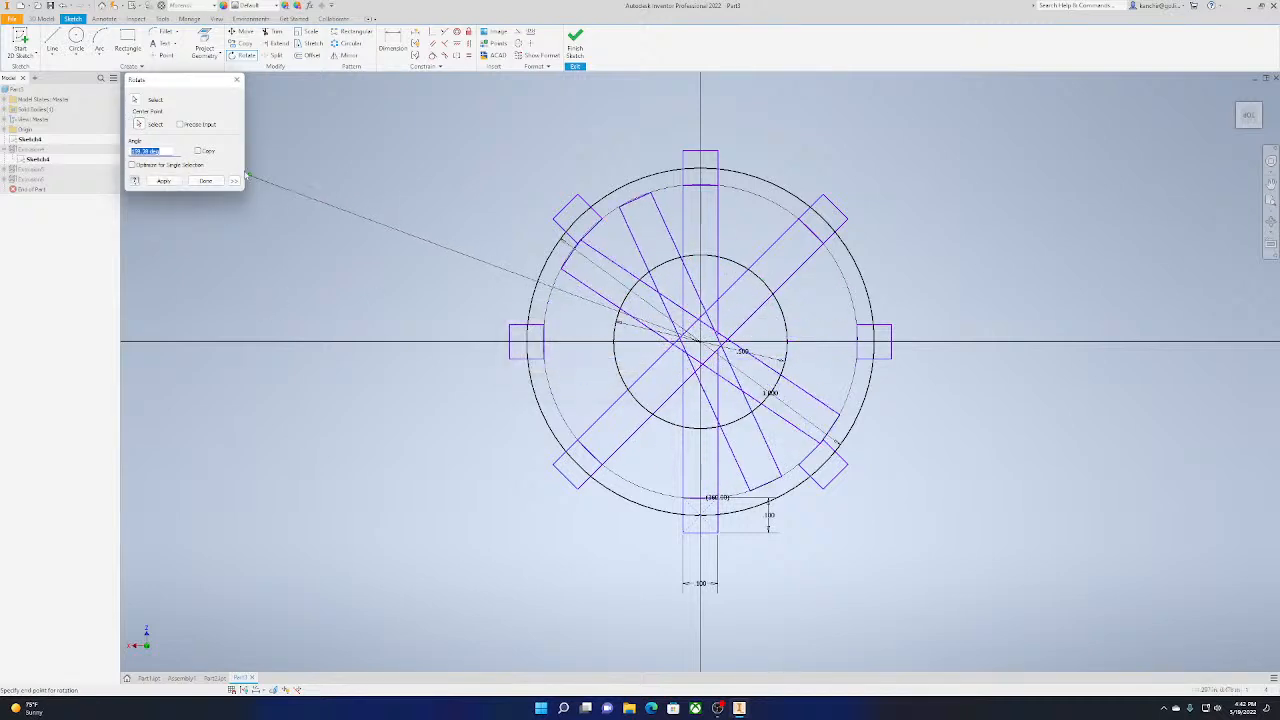
Rotate the diagonal bar as a copy into the horizontal position between the two side squares and finish the sketch
left_click(197, 151)
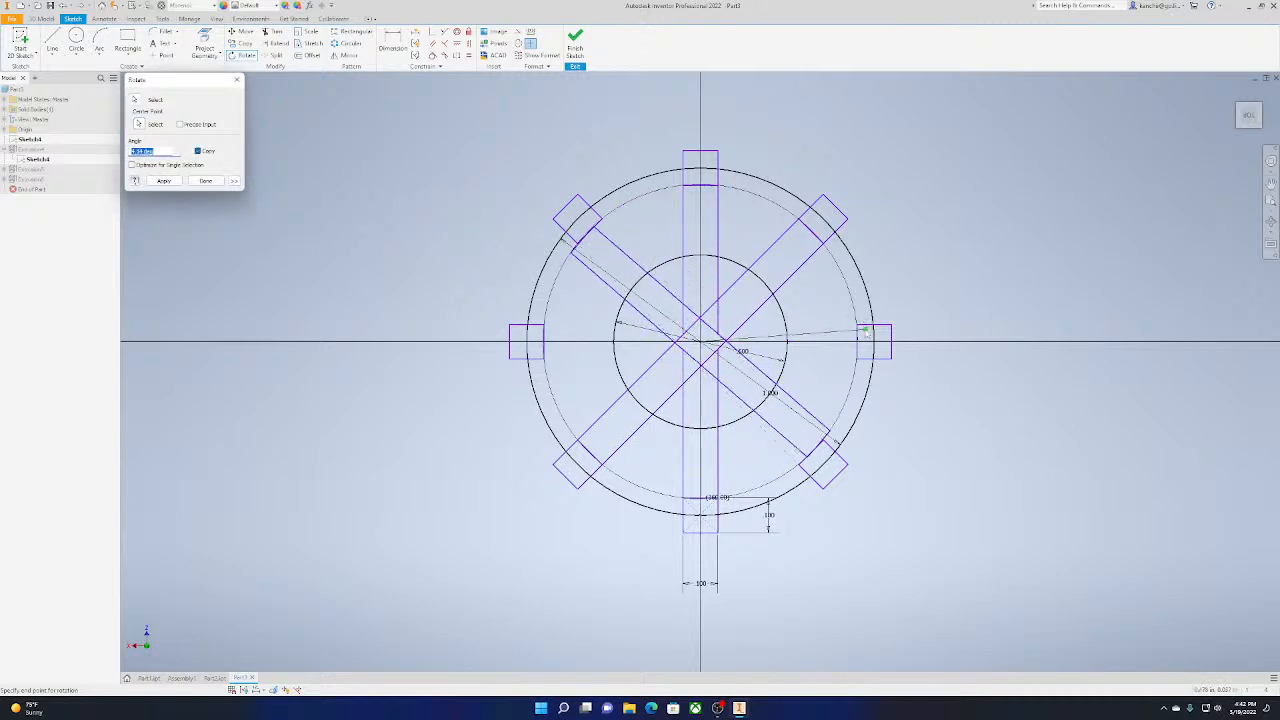
left_click(810, 234)
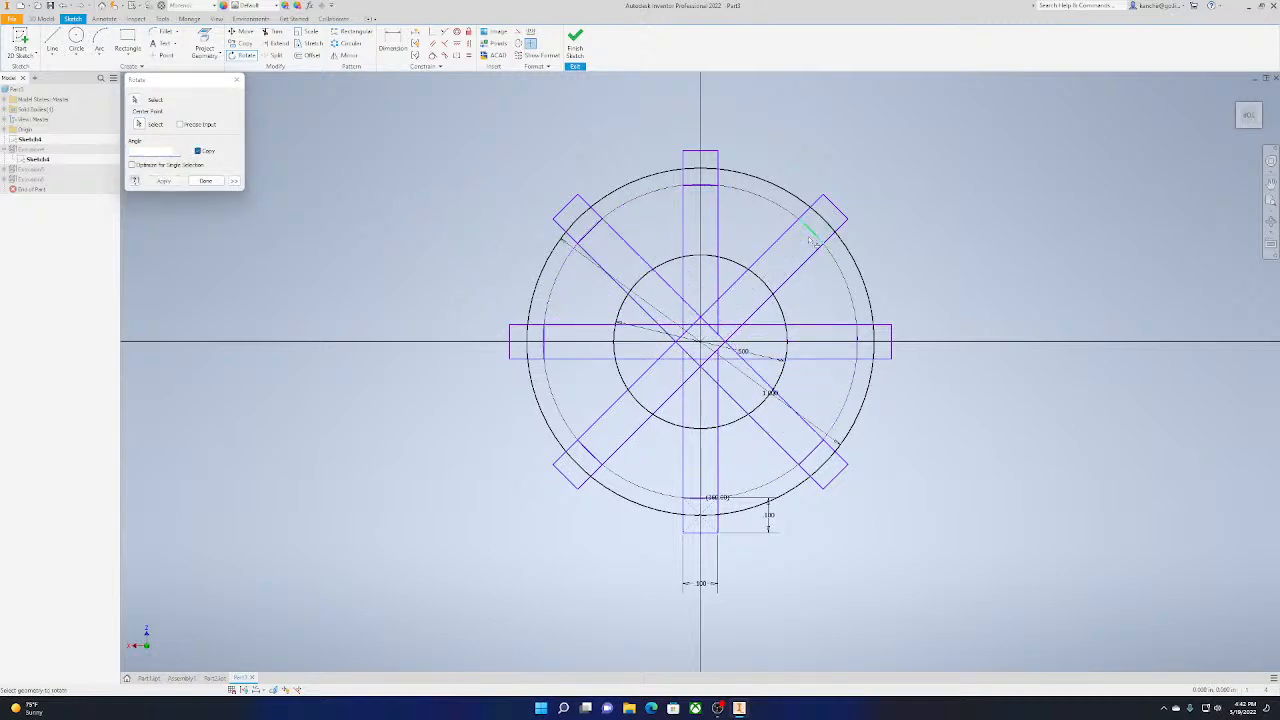
left_click(206, 182)
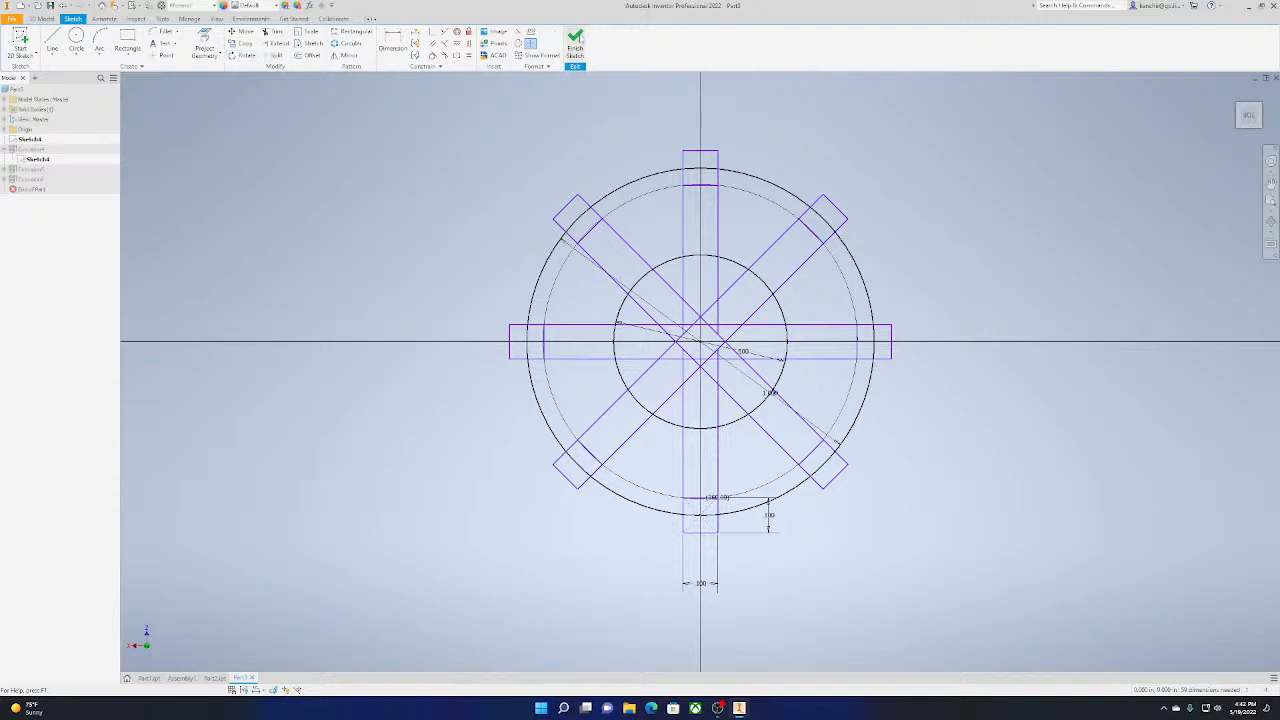
left_click(575, 45)
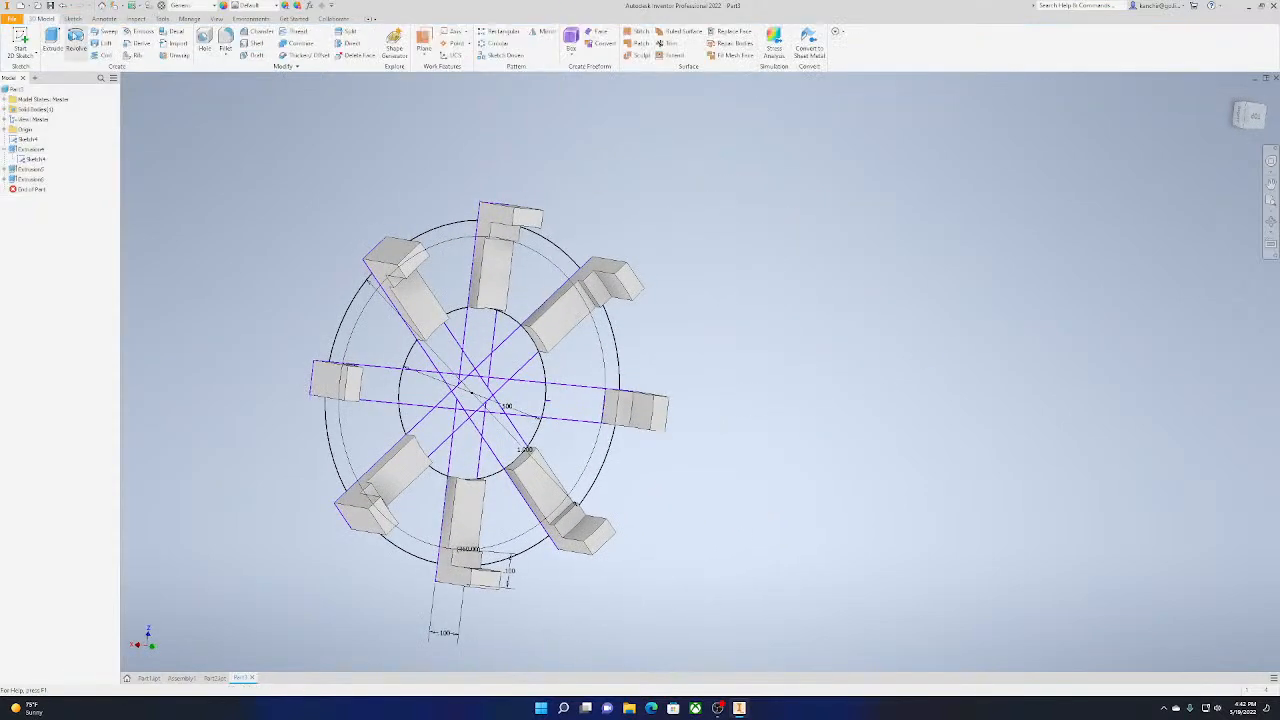
Extrude the two horizontal bar segments between the inner circle and the side blocks by 0.05 in
left_click(52, 40)
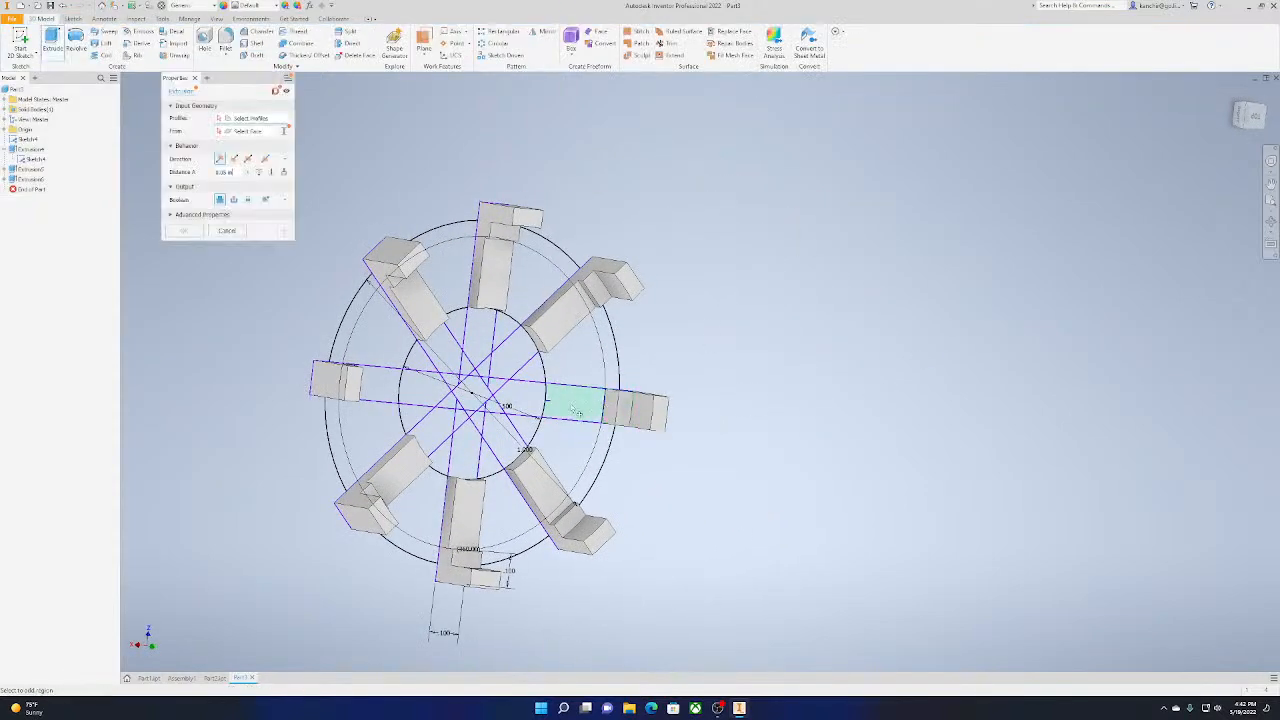
left_click(595, 405)
left_click(376, 393)
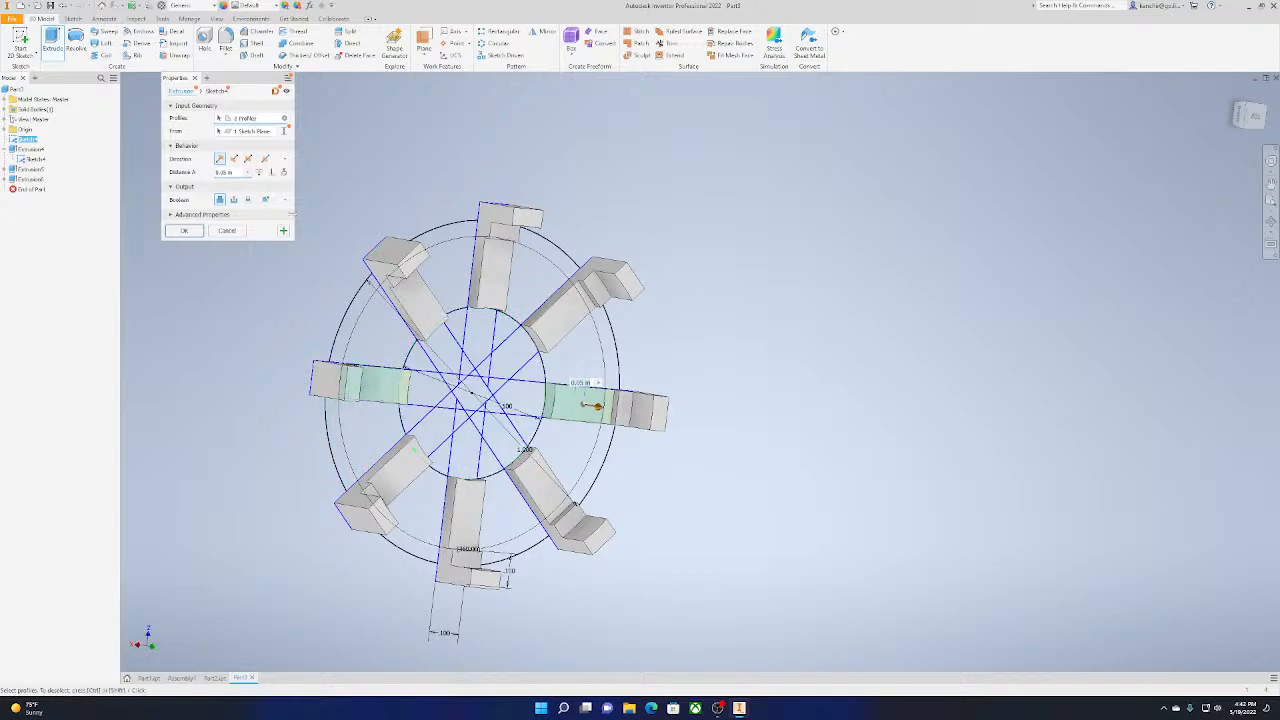
left_click(171, 232)
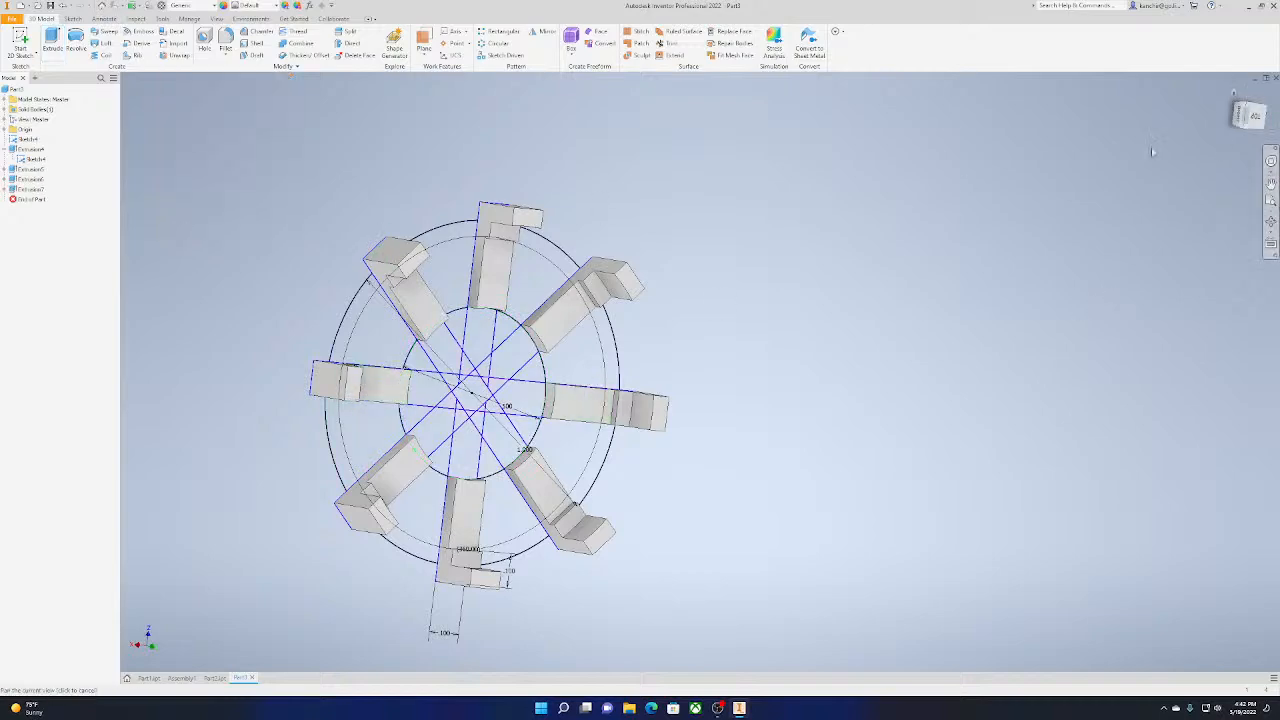
Extrude the eight ring sectors between the bars, from the inner to the outer circle, by 0.025 in
left_click(1256, 120)
middle_click_drag(485, 426, 485, 375, "shift")
left_click_drag(1250, 124, 1245, 112)
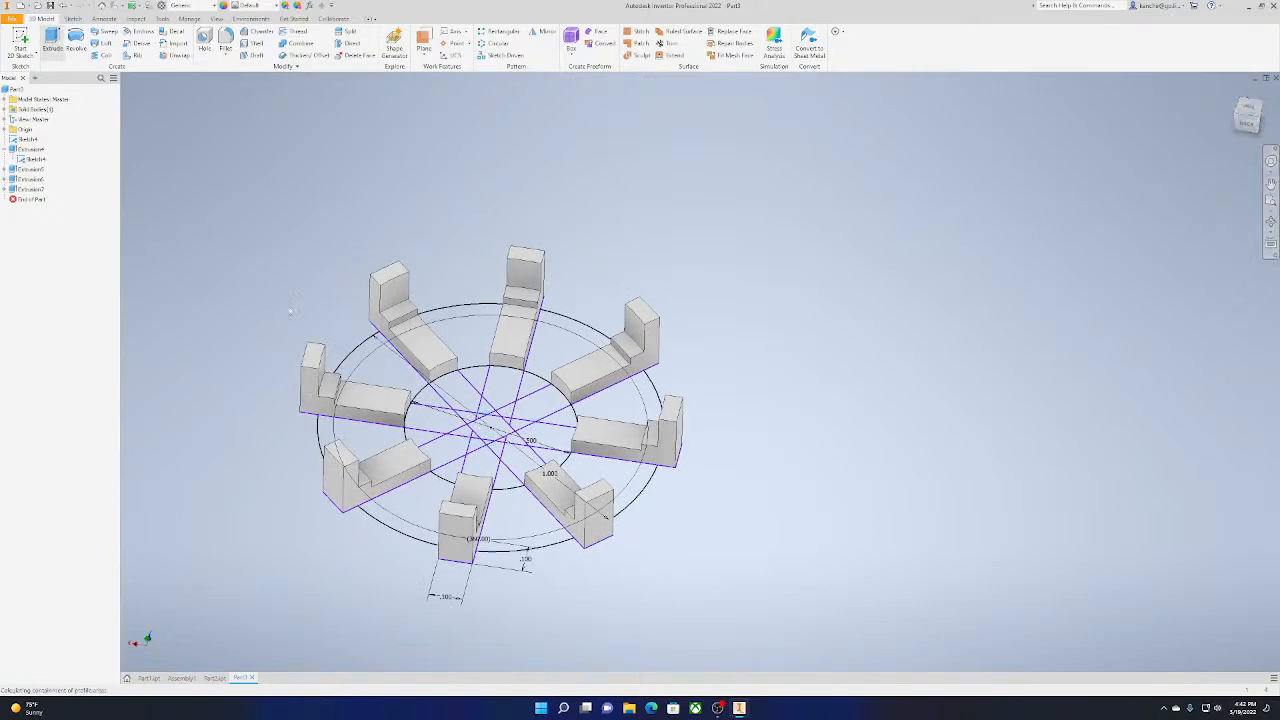
left_click(51, 40)
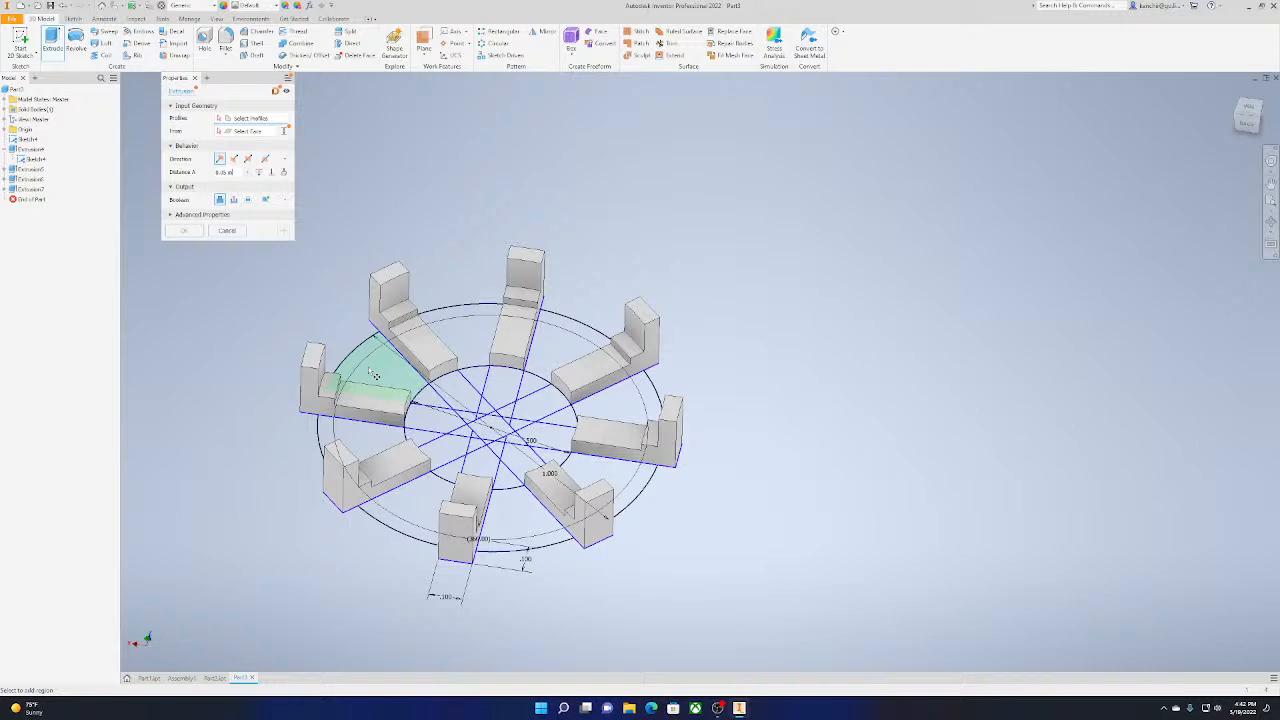
left_click(464, 340)
left_click(582, 339)
left_click(557, 360)
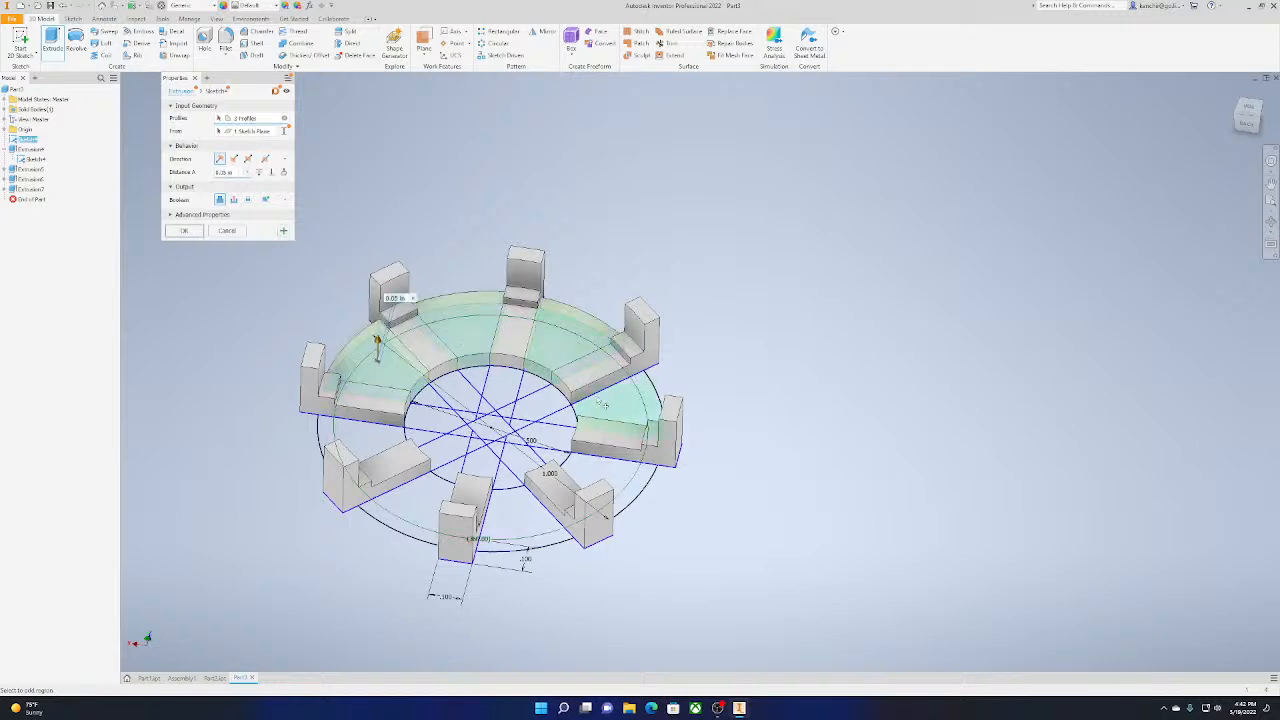
left_click(601, 403)
left_click(601, 473)
left_click(344, 434)
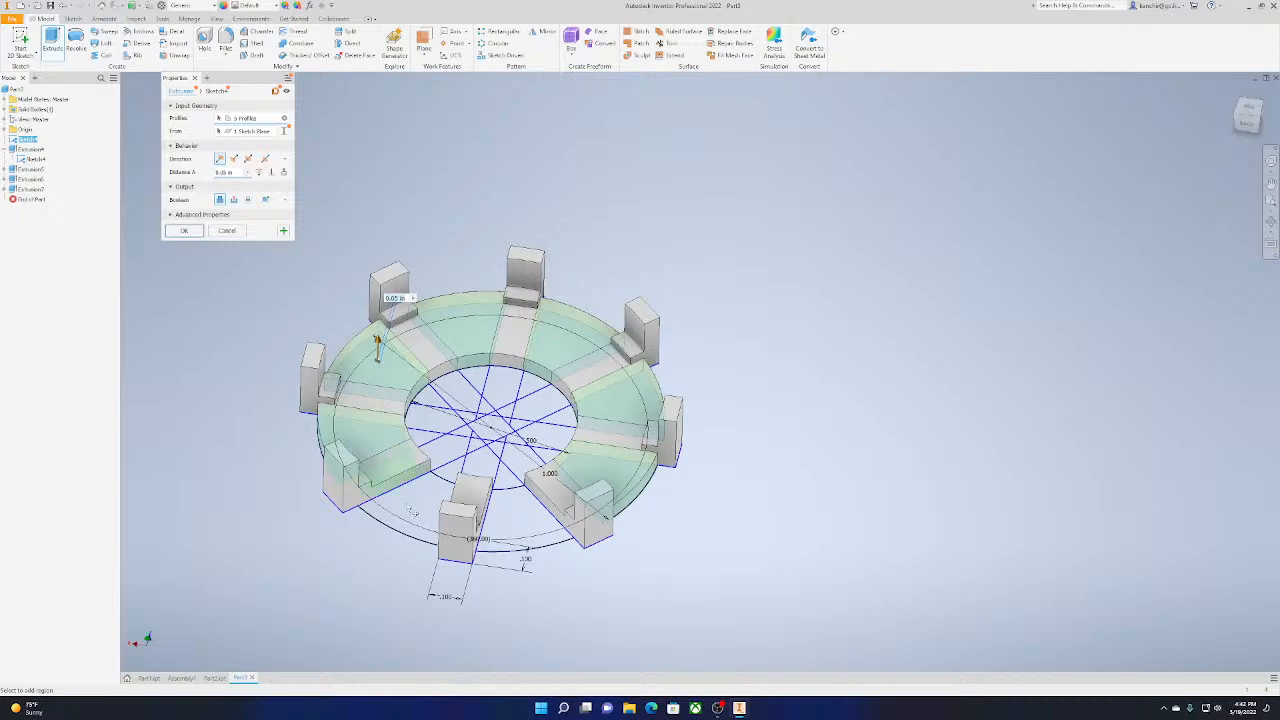
left_click(432, 510)
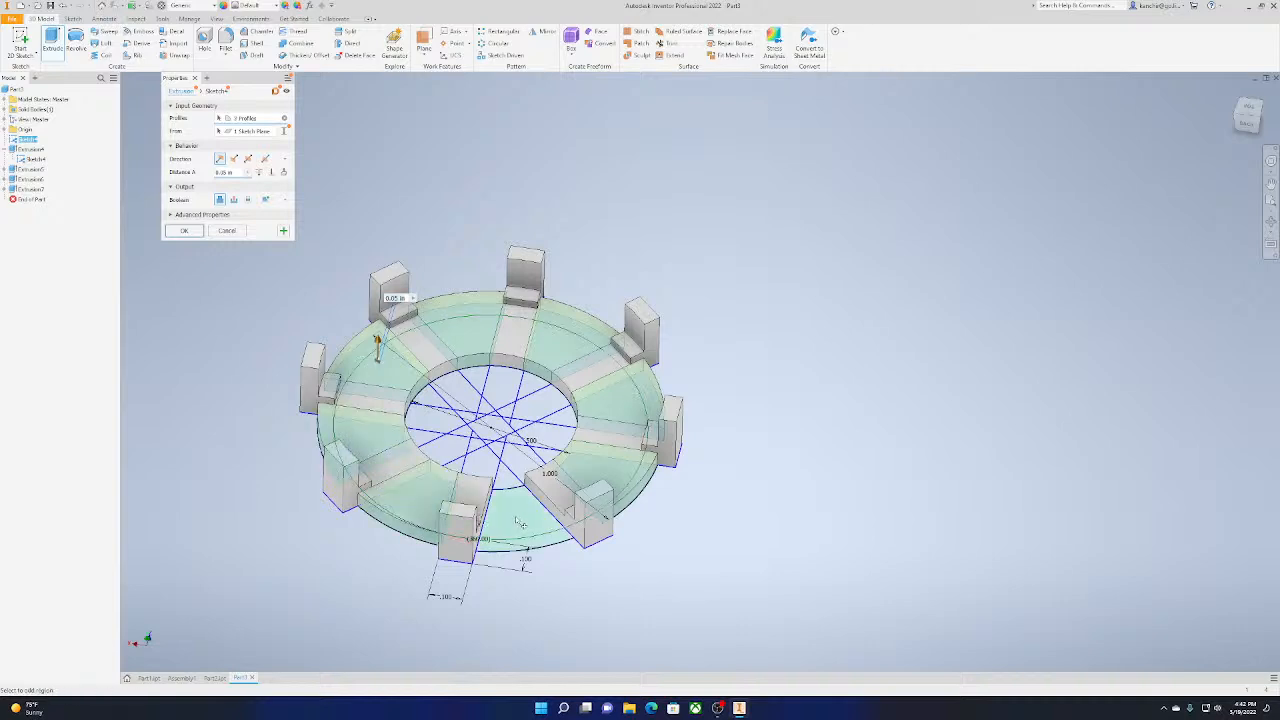
left_click(519, 523)
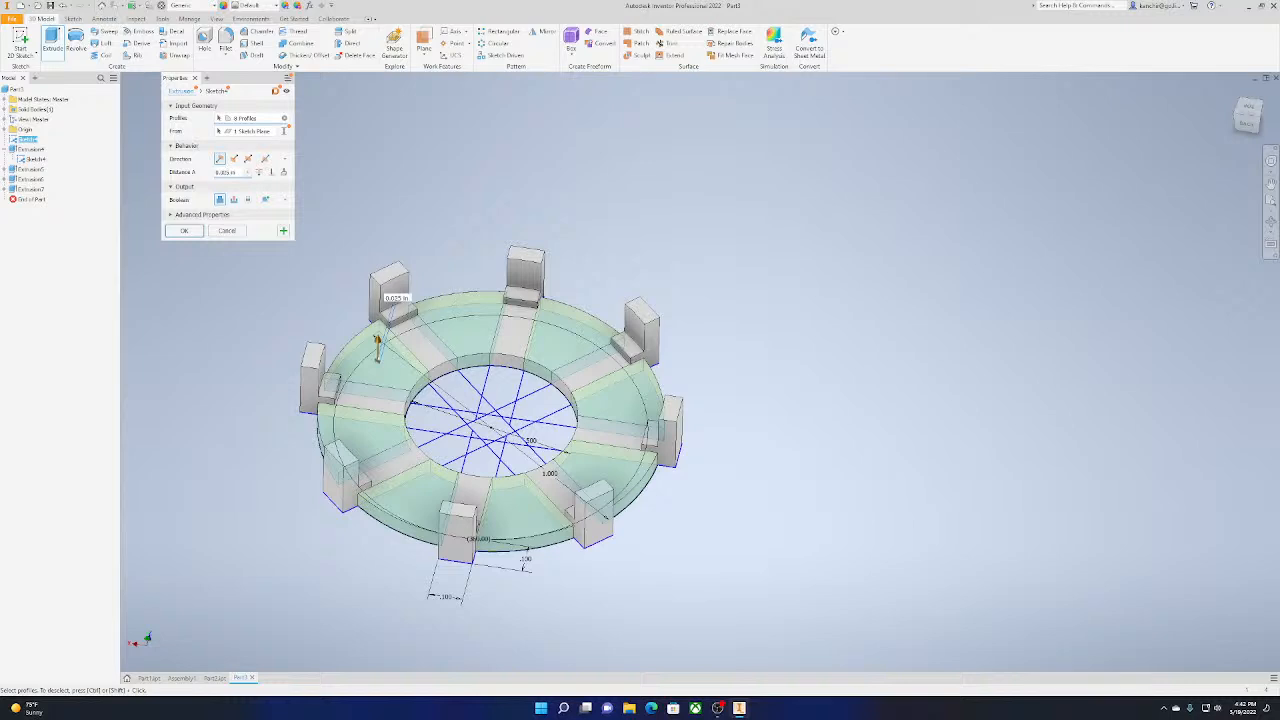
left_click(184, 231)
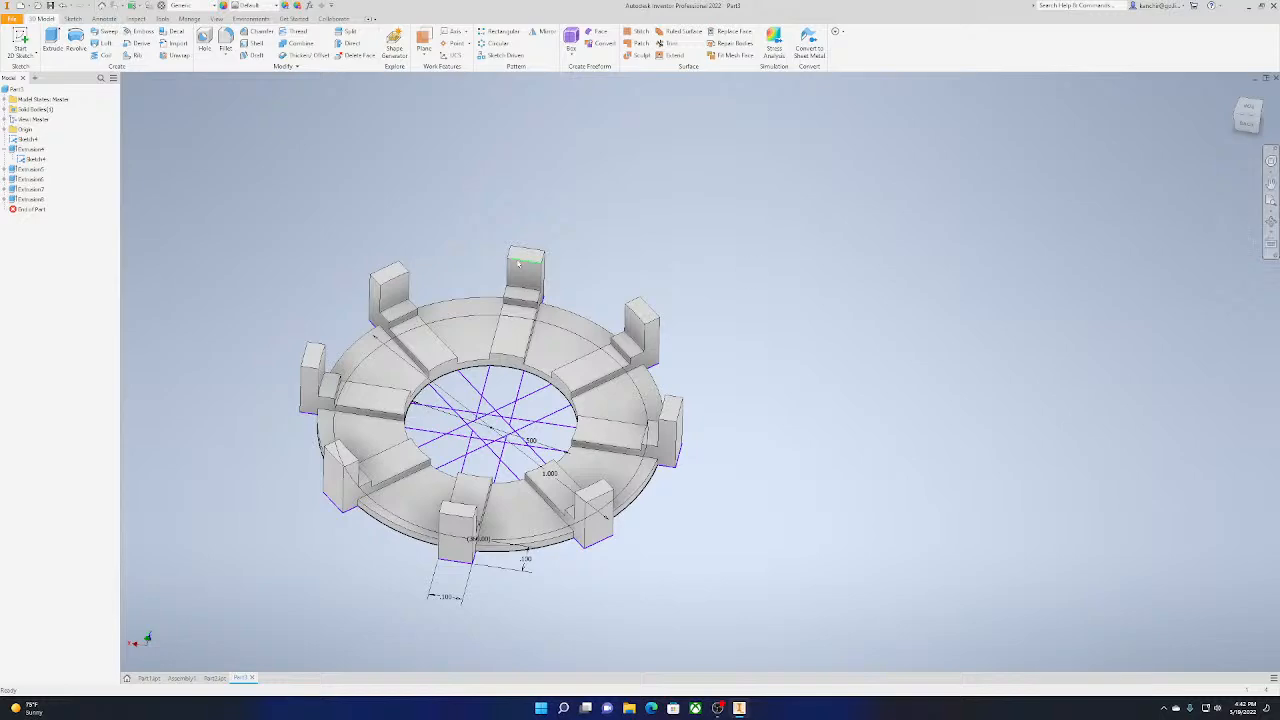
Extrude seven of the pointed bar segments inside the inner circle by 0.075 in, leaving out the lower right one
left_click(52, 44)
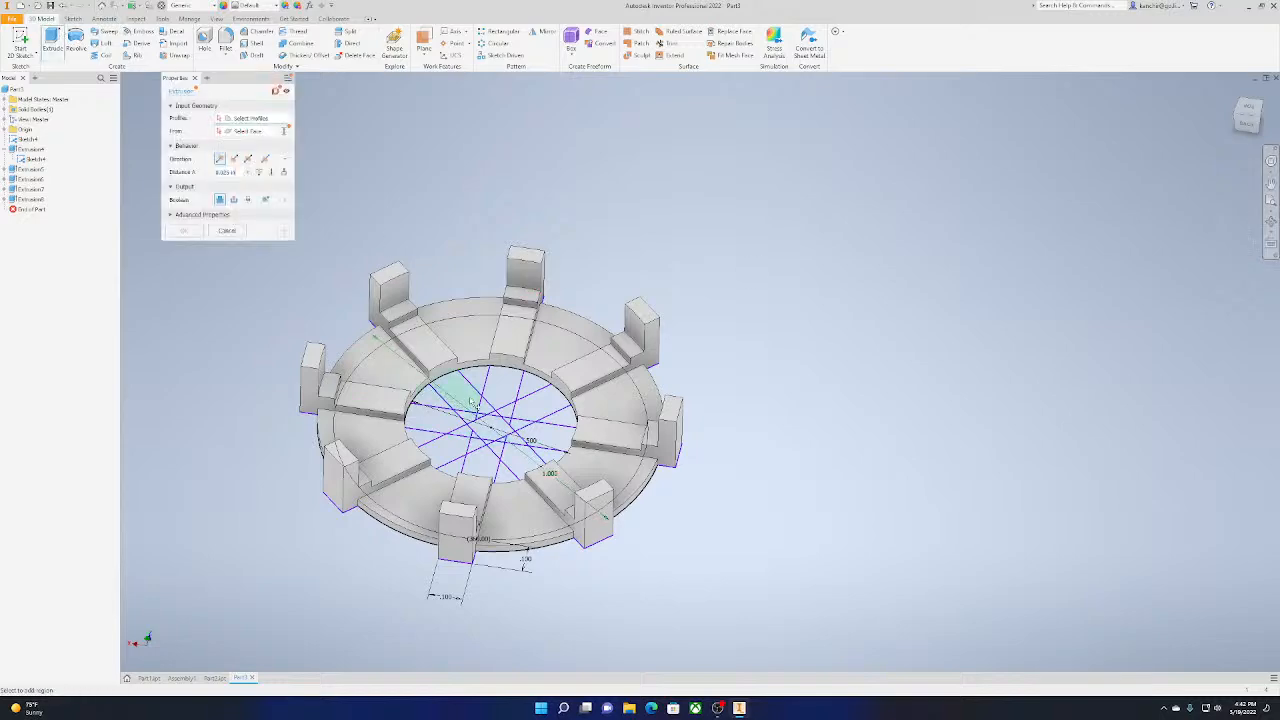
scroll(474, 404, "up", 5)
scroll(555, 395, "down", 2)
left_click(570, 388)
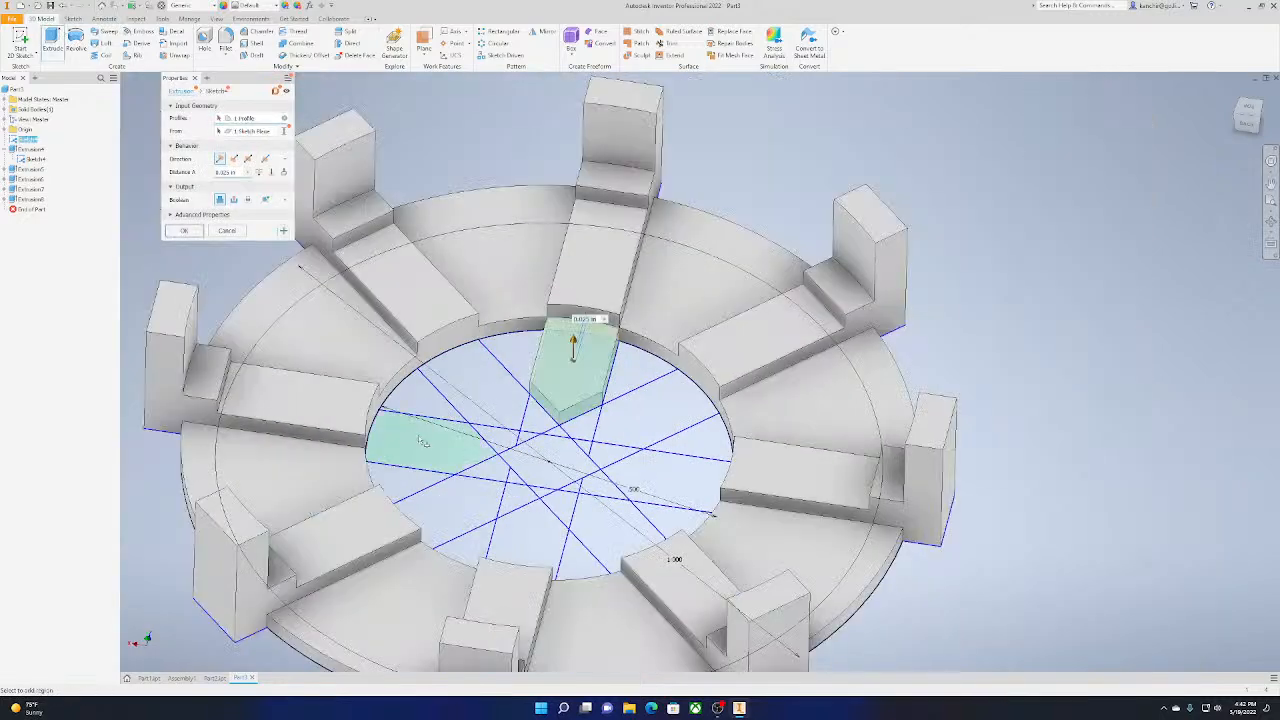
left_click(423, 441)
left_click(657, 473)
left_click(645, 405)
left_click(447, 492)
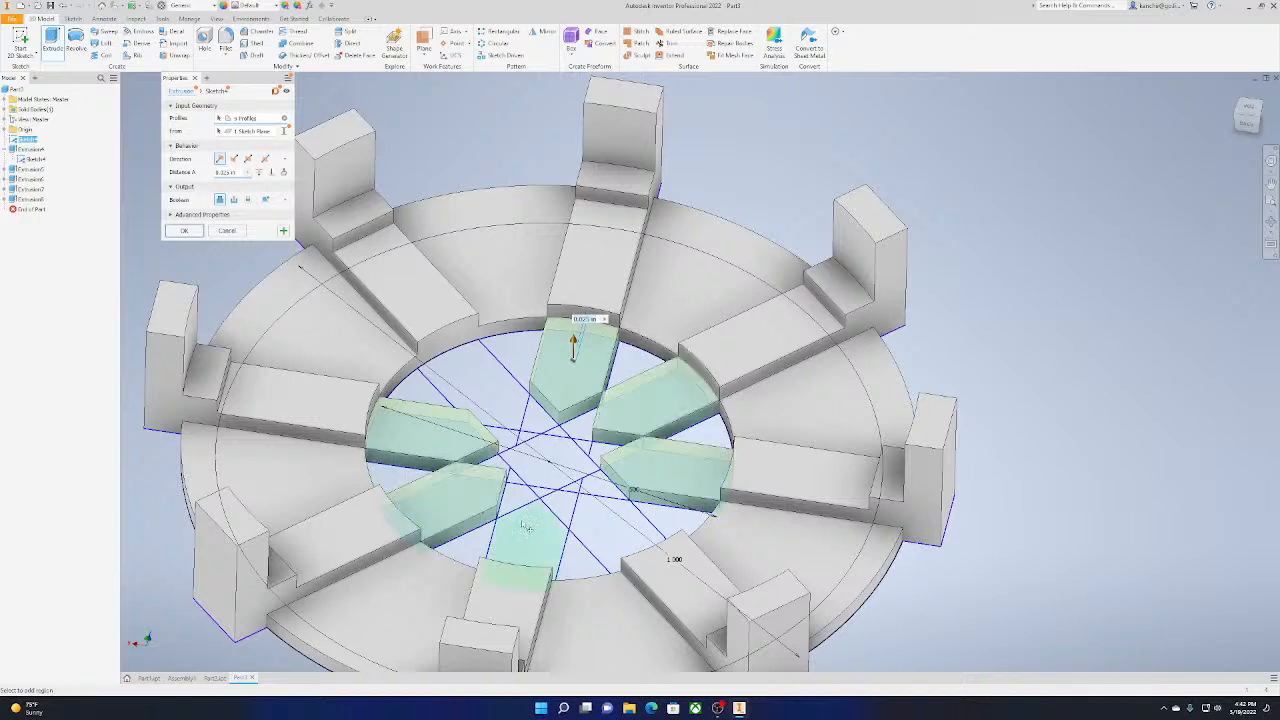
left_click(528, 528)
left_click(497, 396)
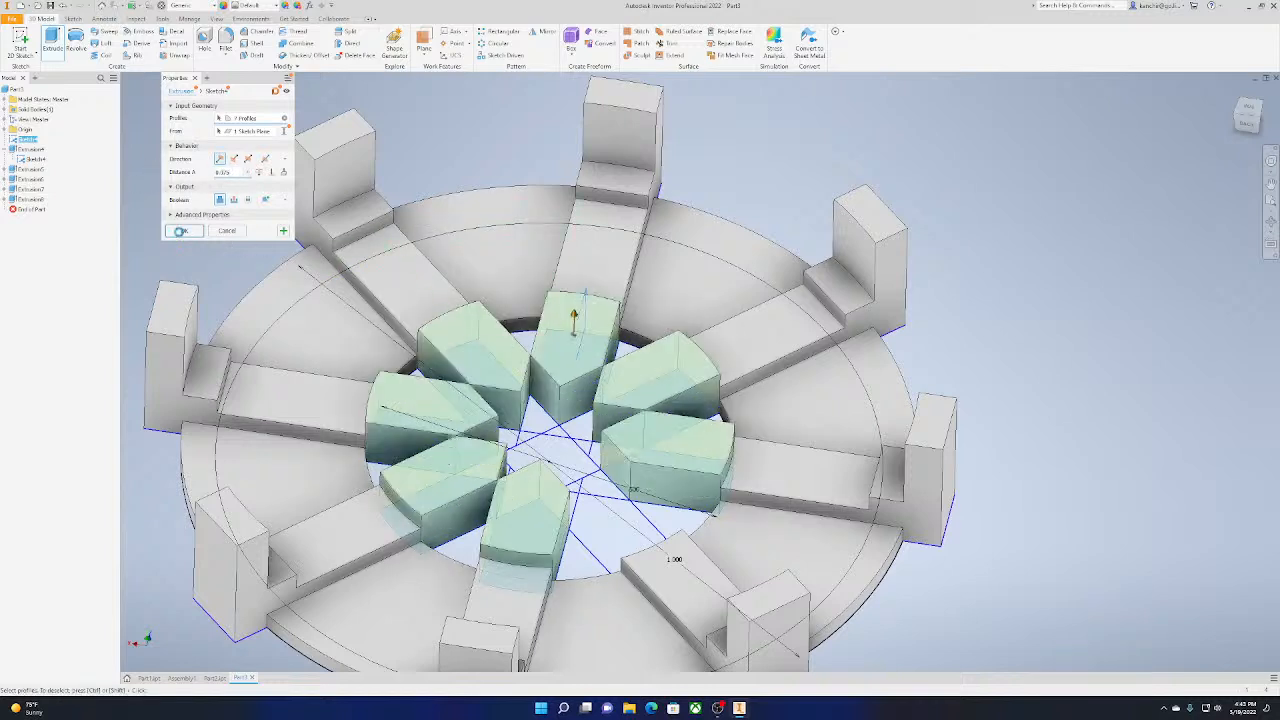
left_click(181, 231)
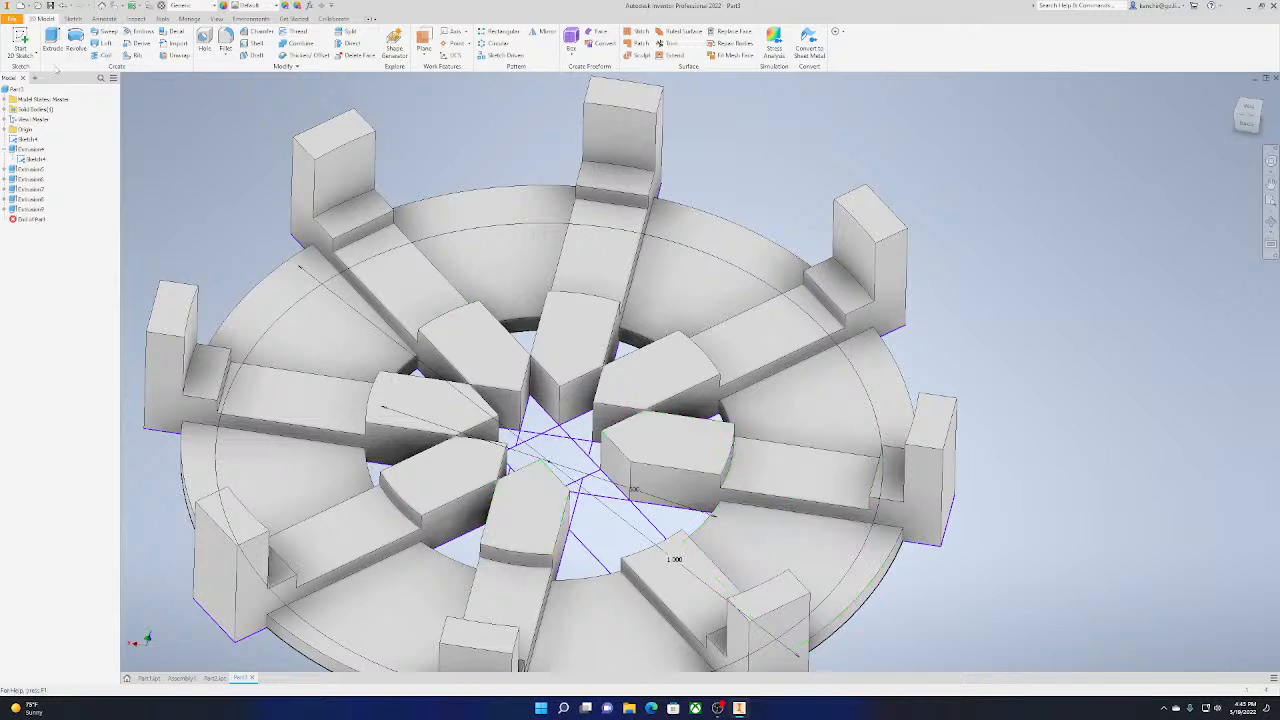
Extrude the remaining pointed bar segment inside the inner circle by 0.075 in
left_click(52, 42)
left_click(605, 520)
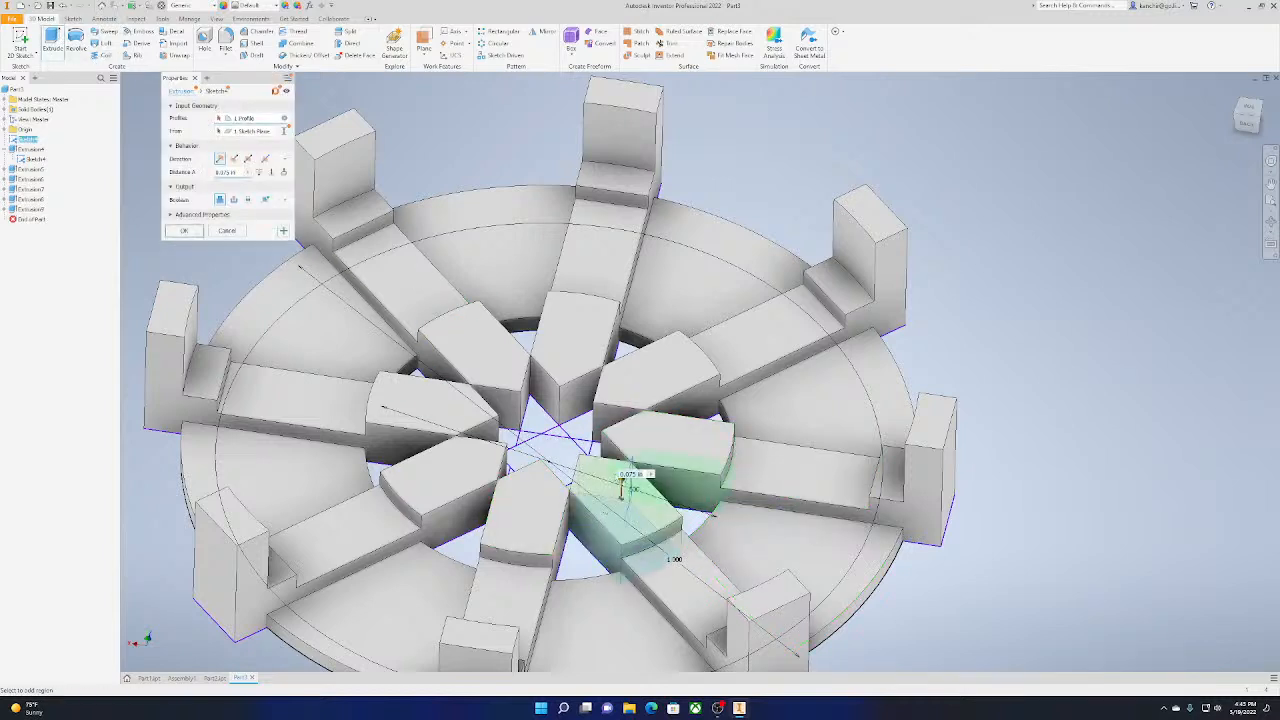
left_click(184, 231)
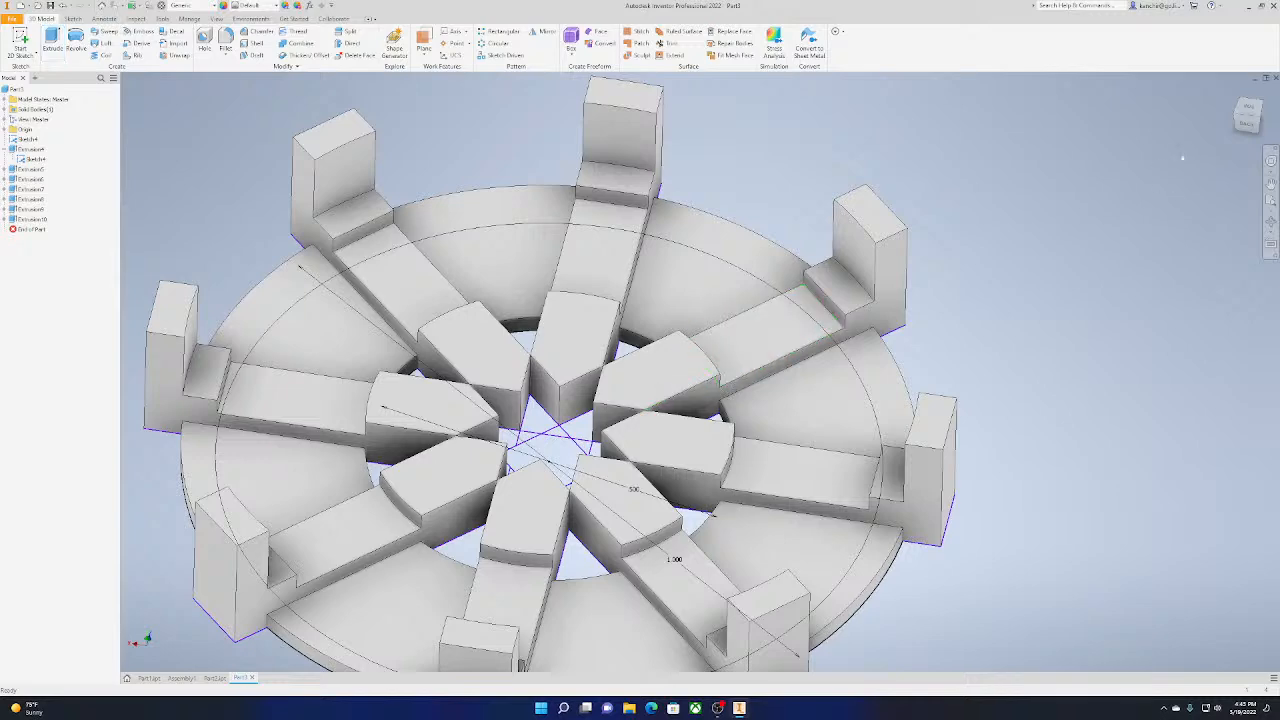
View the part from above and select the regions forming the central diamond as profiles for a new extrusion
left_click_drag(1245, 112, 1247, 114)
left_click(1247, 114)
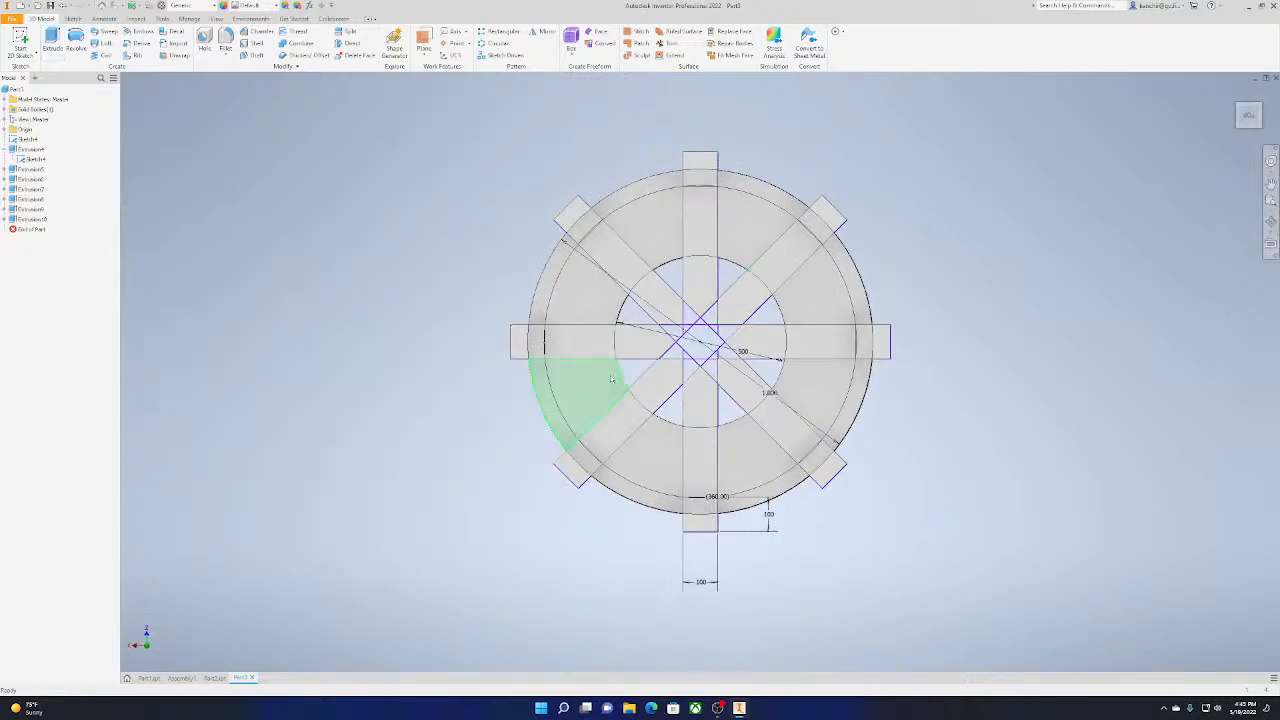
scroll(944, 343, "up", 8)
middle_click_drag(732, 328, 880, 350)
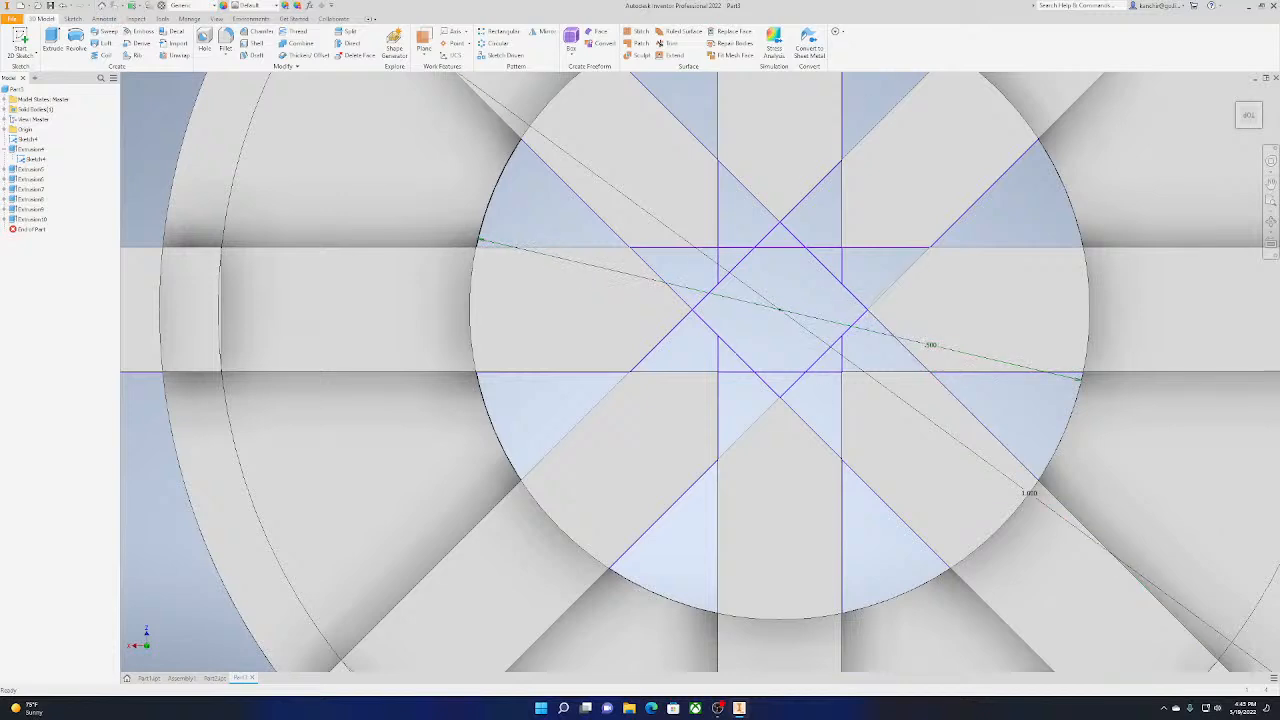
key("e")
left_click(753, 332)
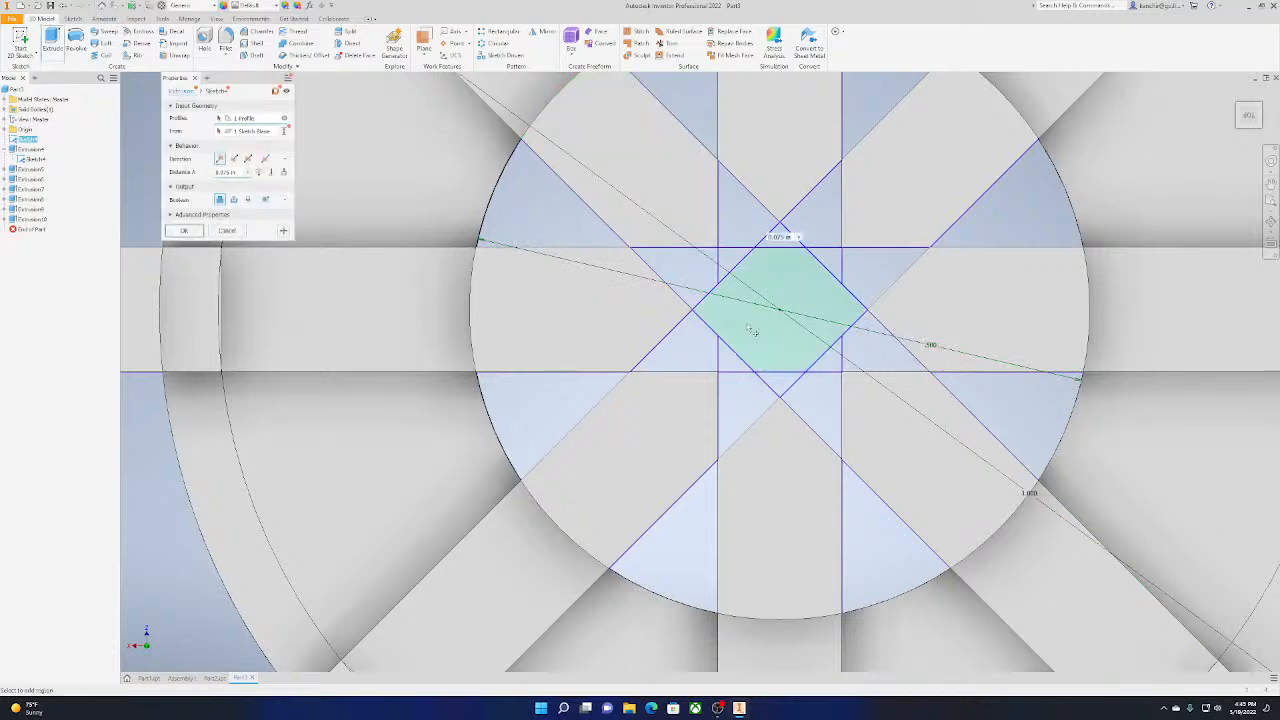
left_click(425, 193)
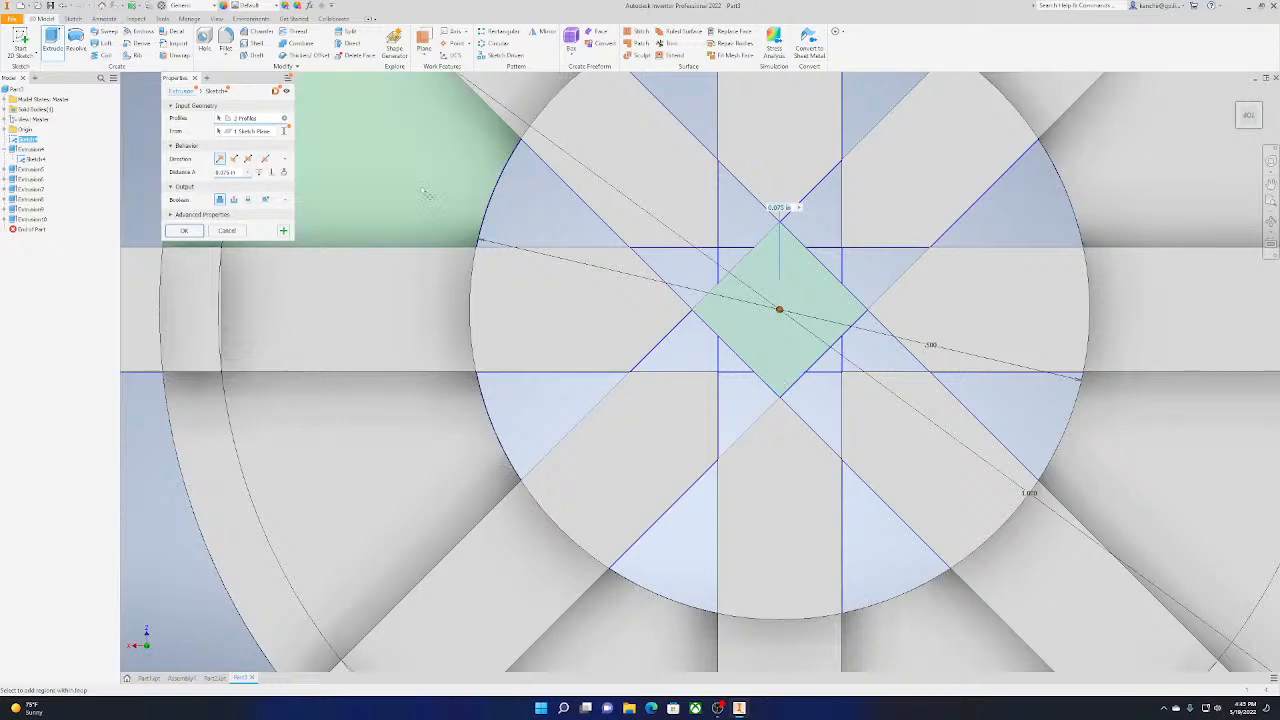
Set the central diamond's extrusion distance to 0.25 in, create the extrusion and show the whole part in the home view
left_click_drag(1256, 128, 1247, 119)
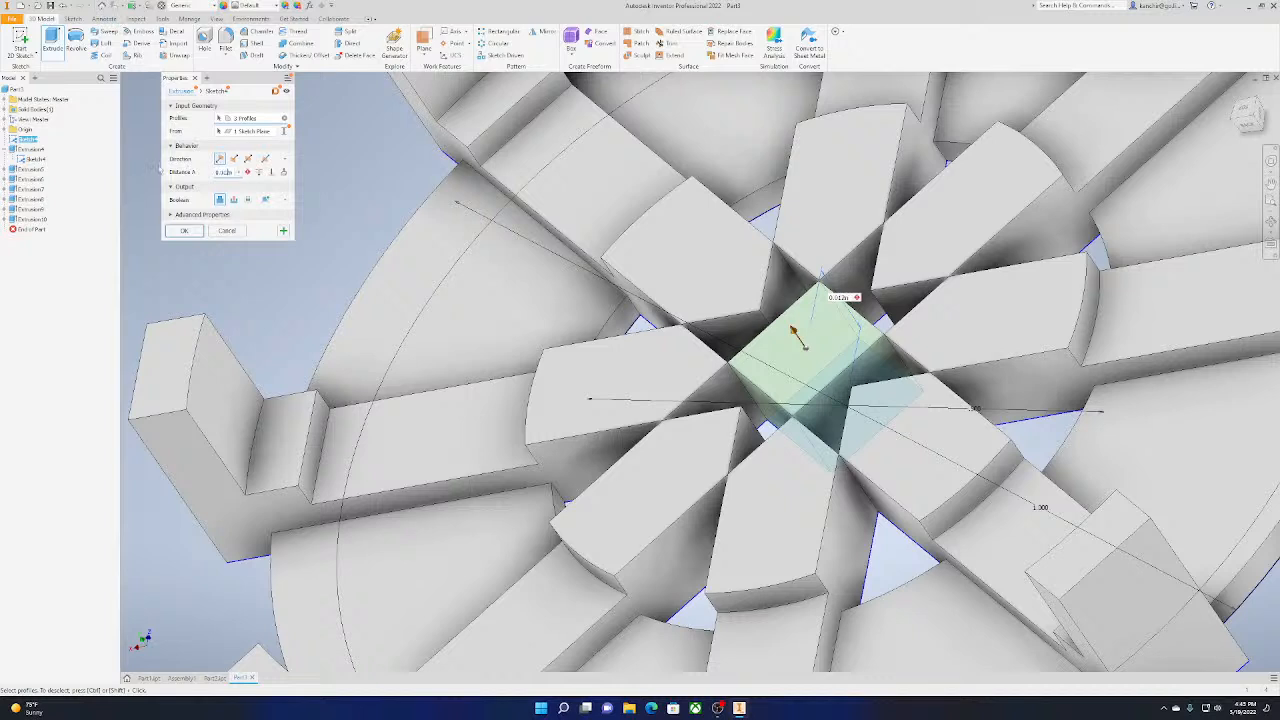
left_click(423, 304)
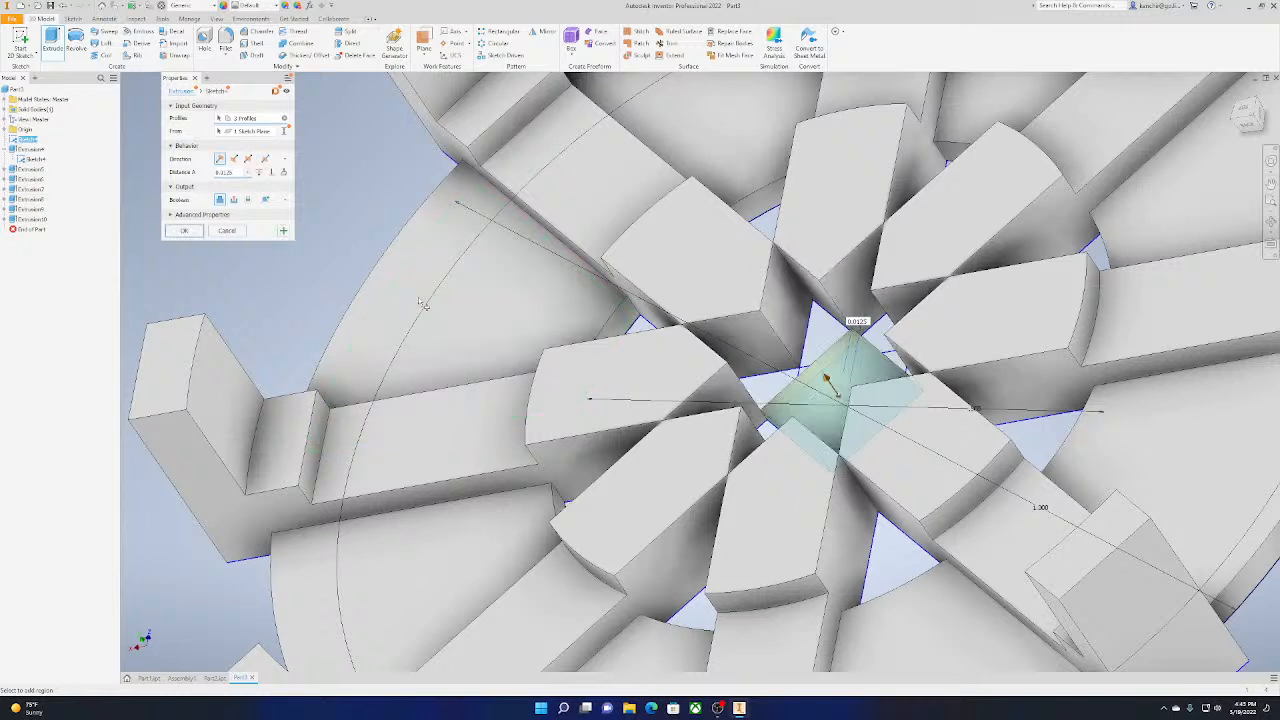
type("0.12")
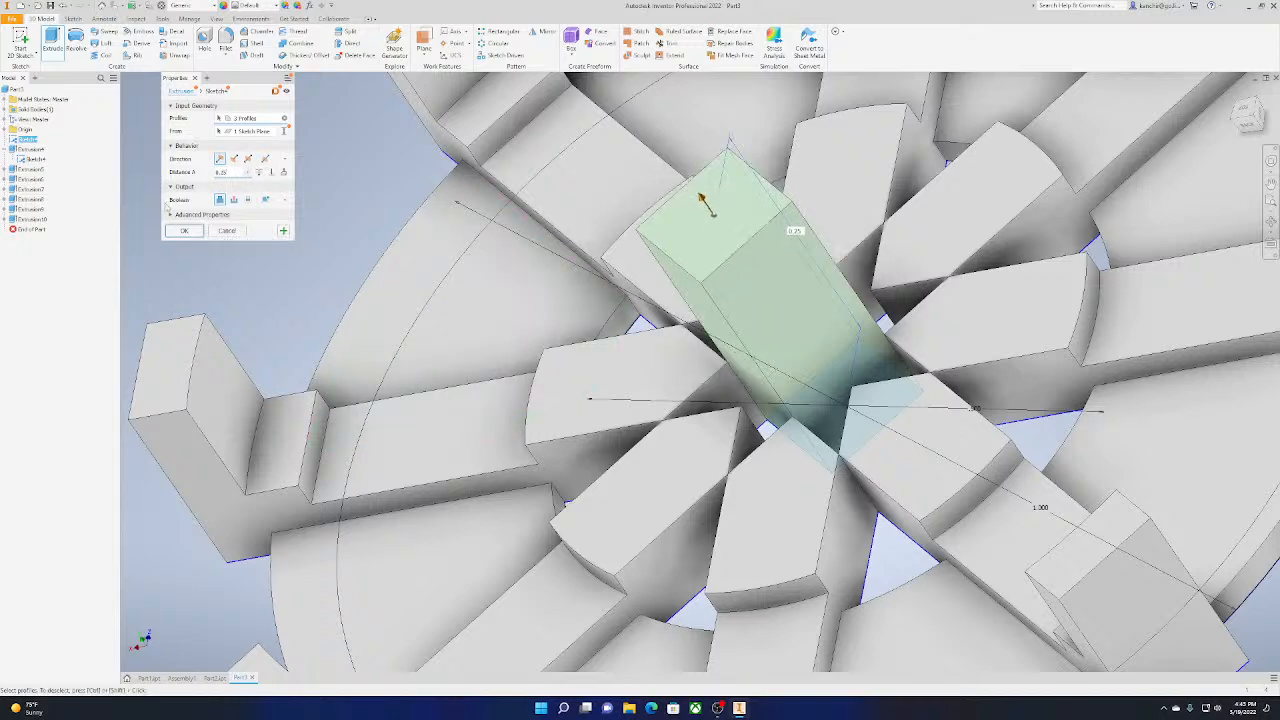
left_click(184, 231)
key("F6")
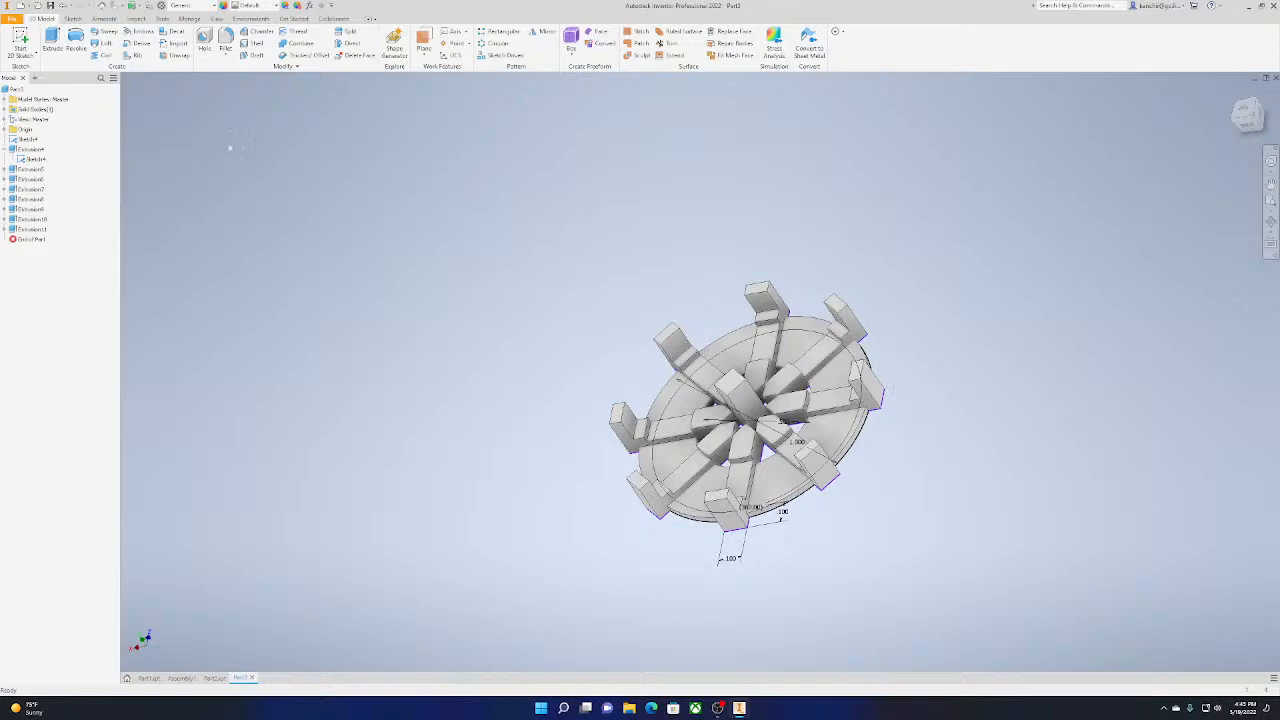
Hide the shared sketch, turn the part to show its underside, and make the sketch visible again
right_click(30, 158)
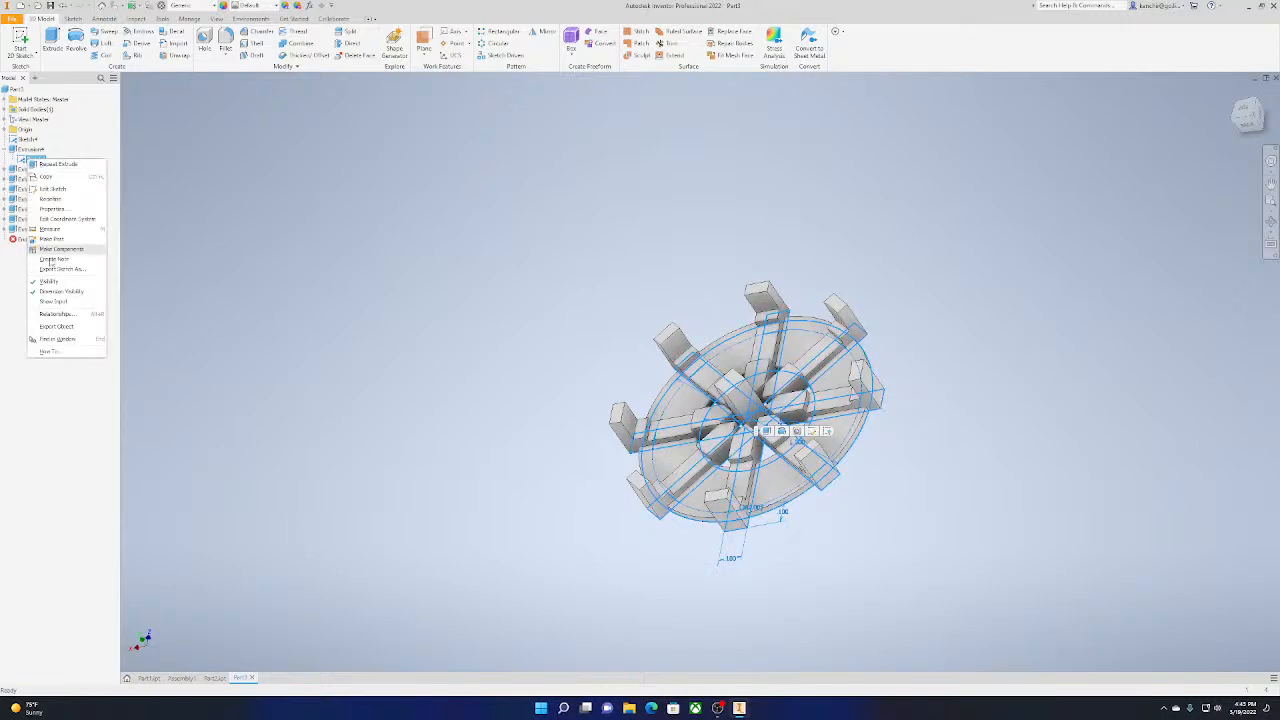
left_click(89, 290)
left_click_drag(1255, 130, 1251, 121)
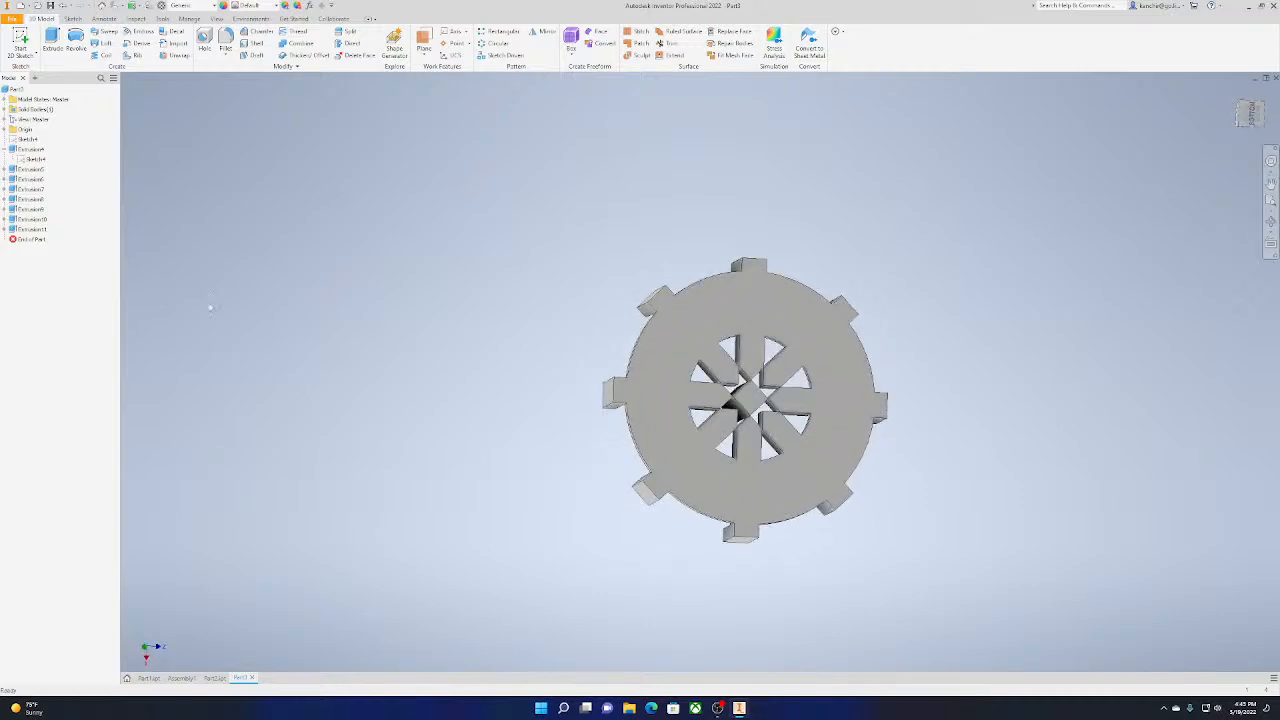
right_click(30, 158)
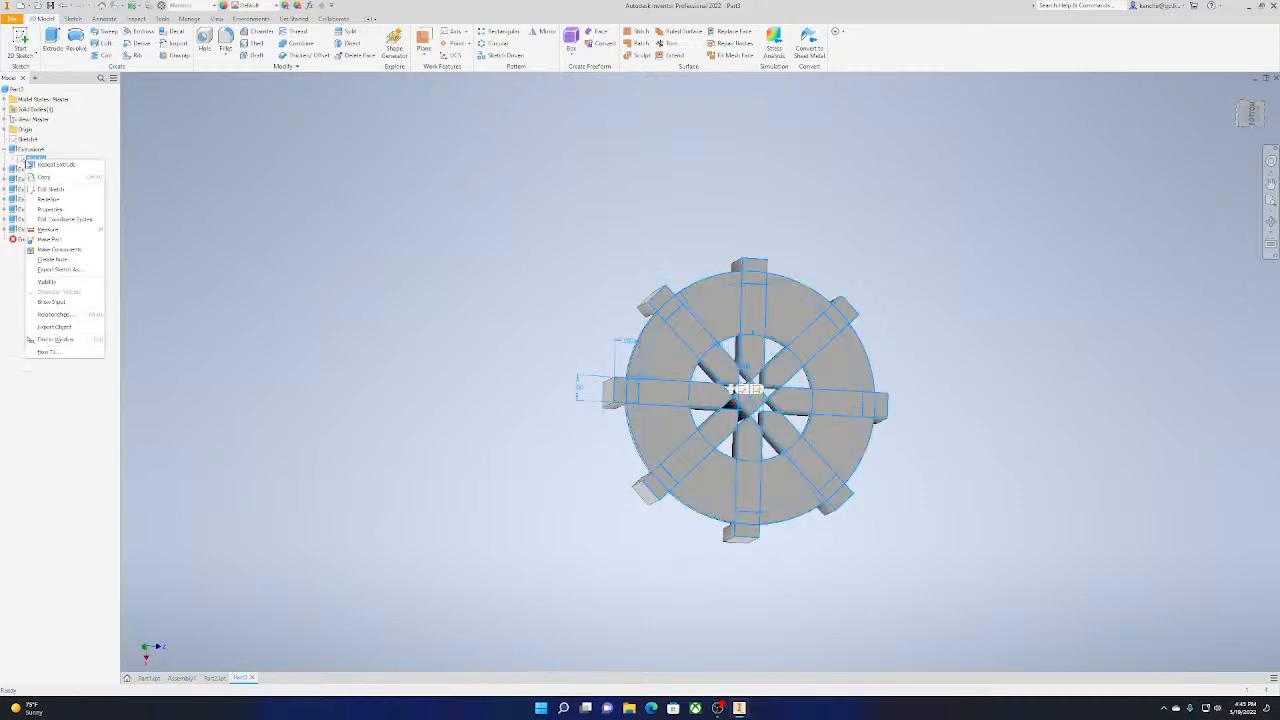
left_click(60, 291)
left_click(51, 40)
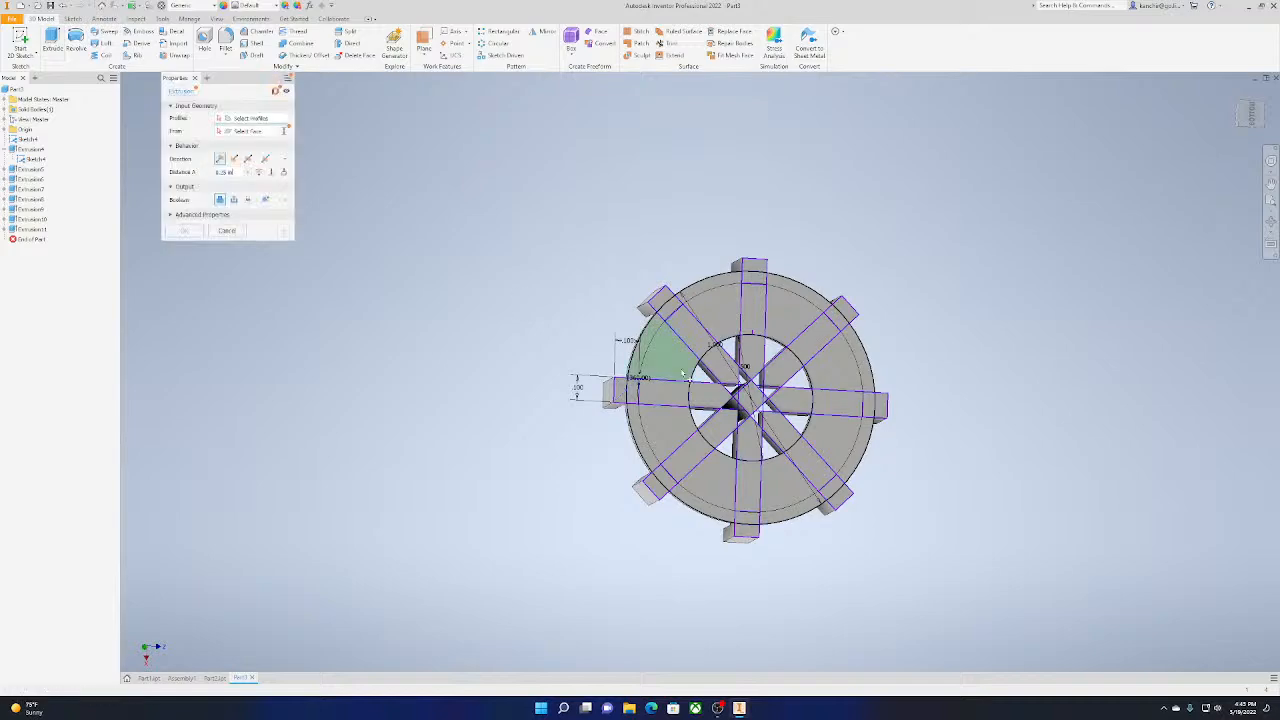
left_click(231, 233)
scroll(848, 517, "down", 5)
scroll(377, 205, "up", 2)
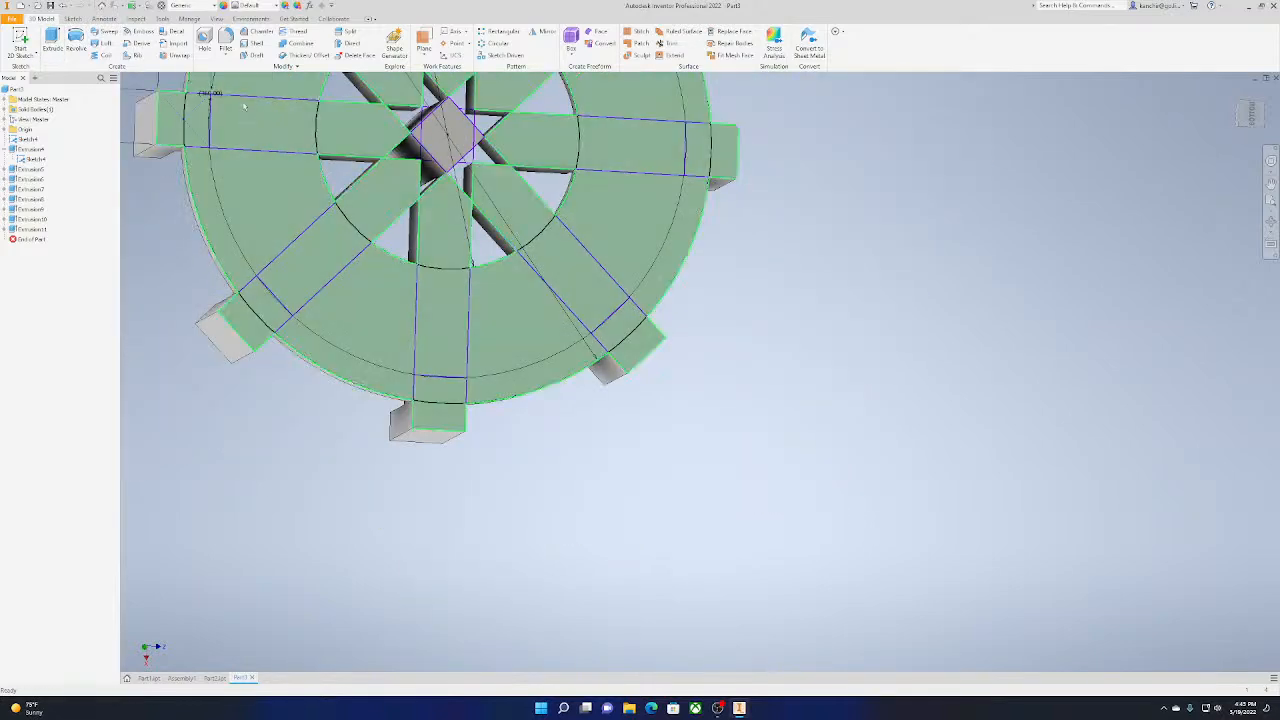
left_click(51, 40)
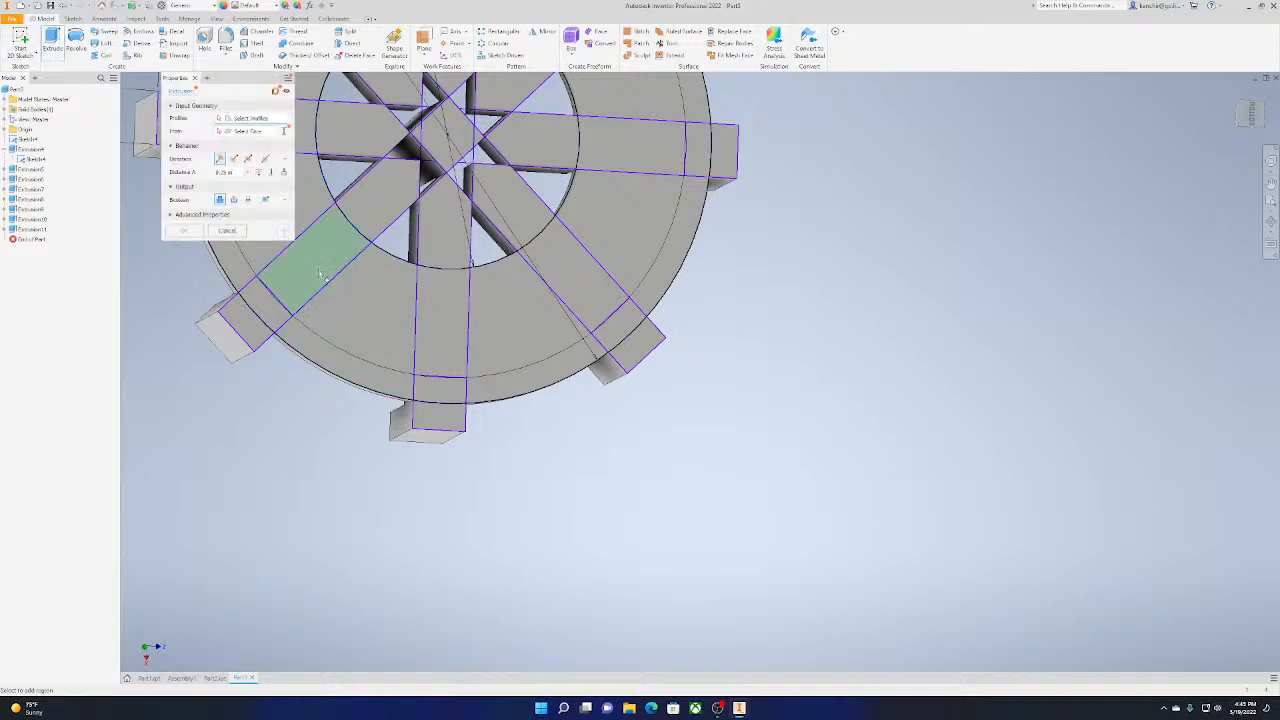
left_click(320, 274)
left_click(234, 159)
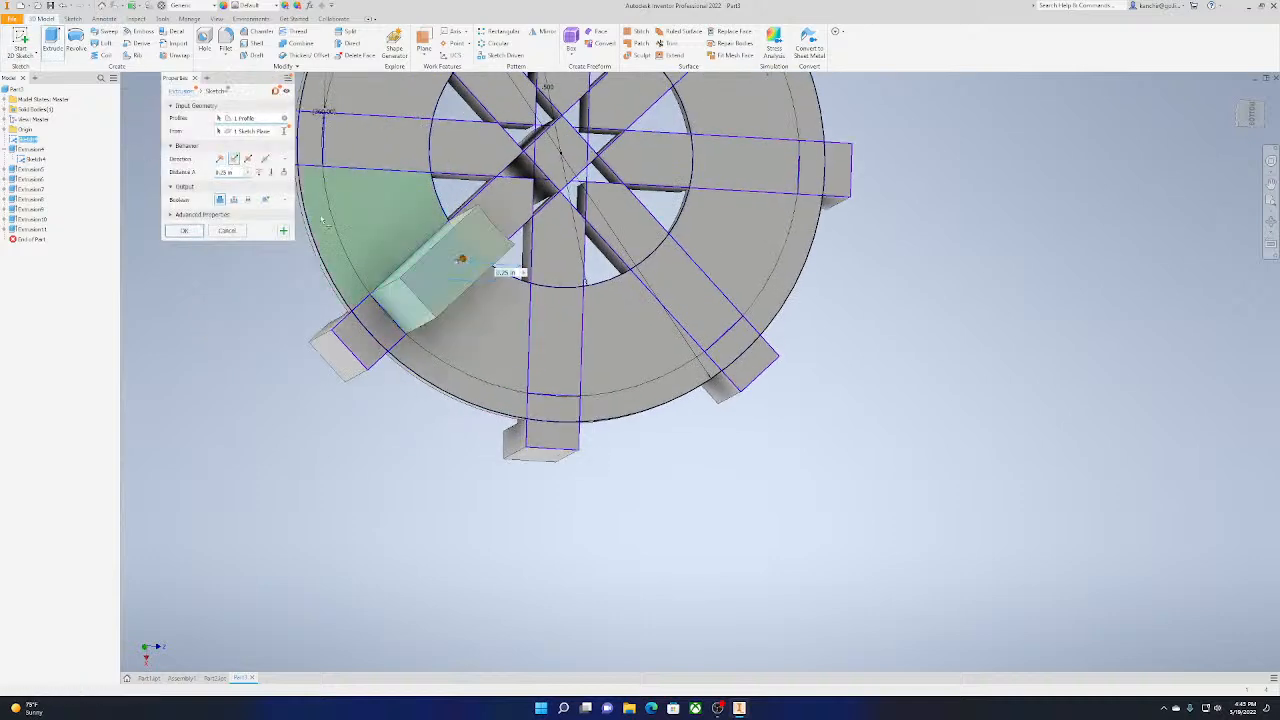
left_click(579, 357)
left_click(679, 308)
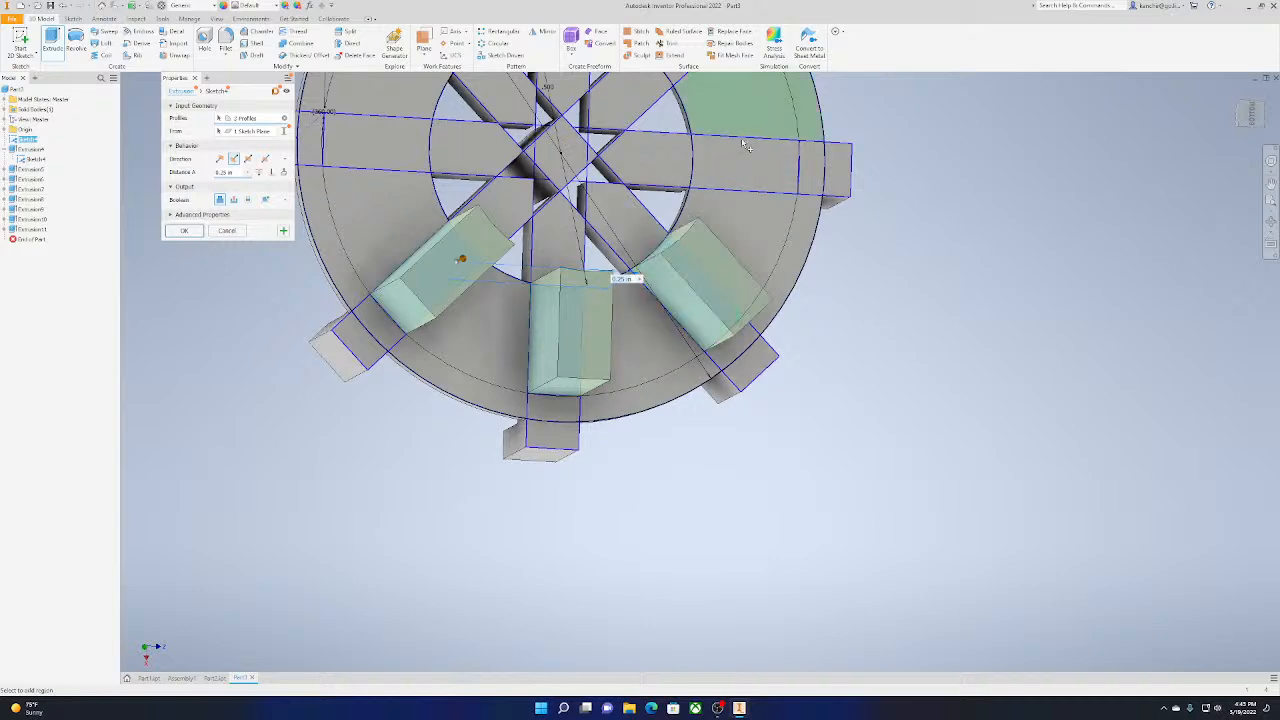
left_click(743, 122)
left_click(186, 230)
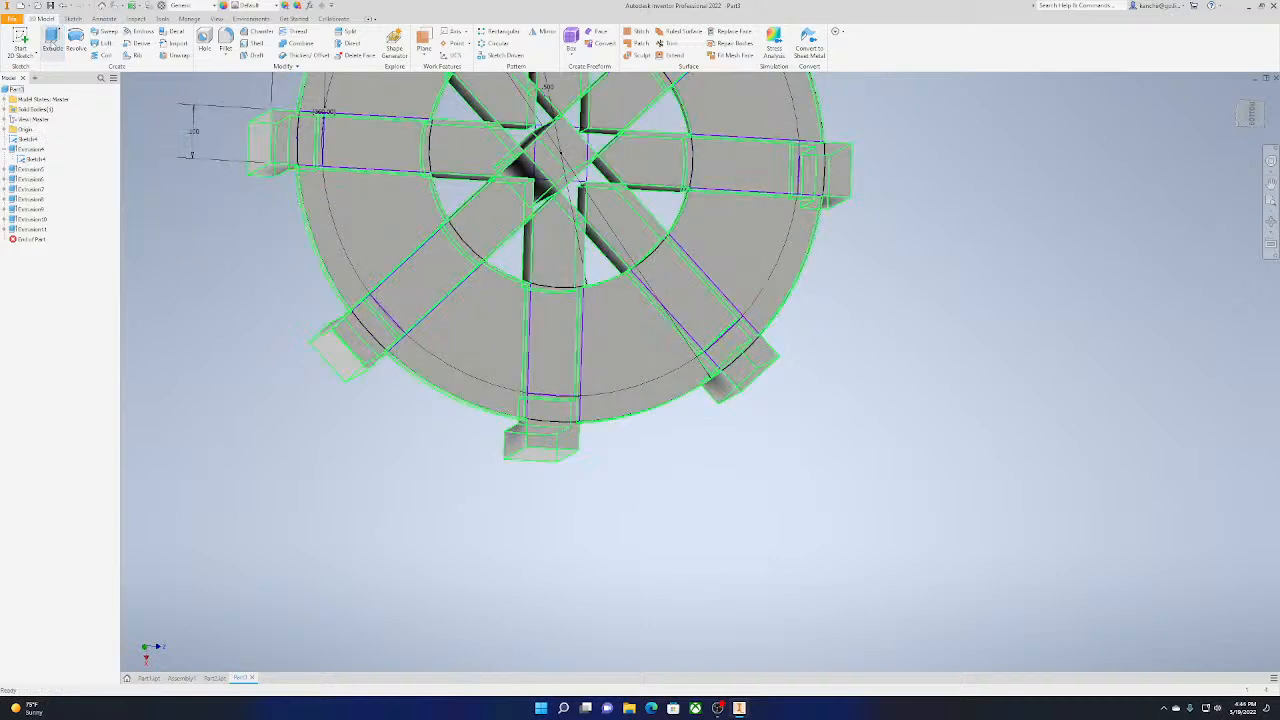
Extrude the eight bar segments between the inner hole and the rim ring 0.25 in outward from the underside, using the flipped direction
left_click(51, 42)
left_click(440, 284)
left_click(363, 138)
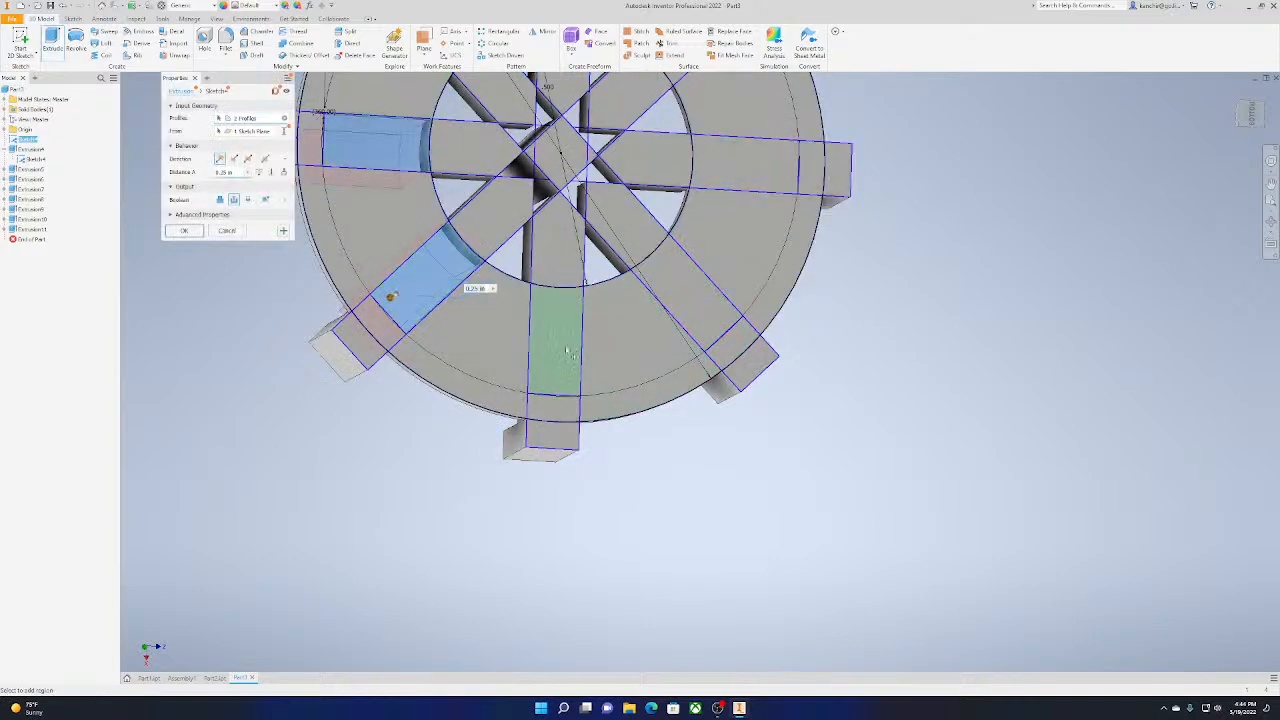
left_click(564, 348)
middle_click_drag(420, 142, 368, 305)
left_click(420, 198)
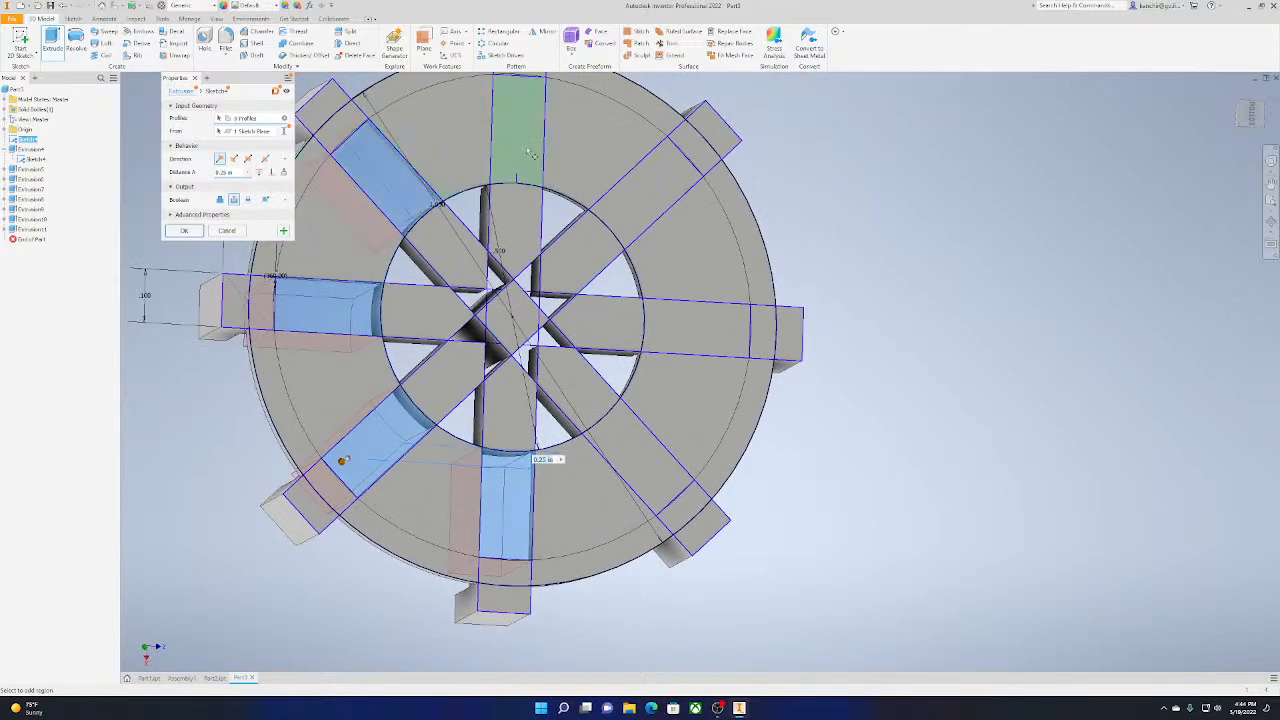
left_click(516, 125)
left_click(675, 165)
left_click(705, 328)
left_click(652, 443)
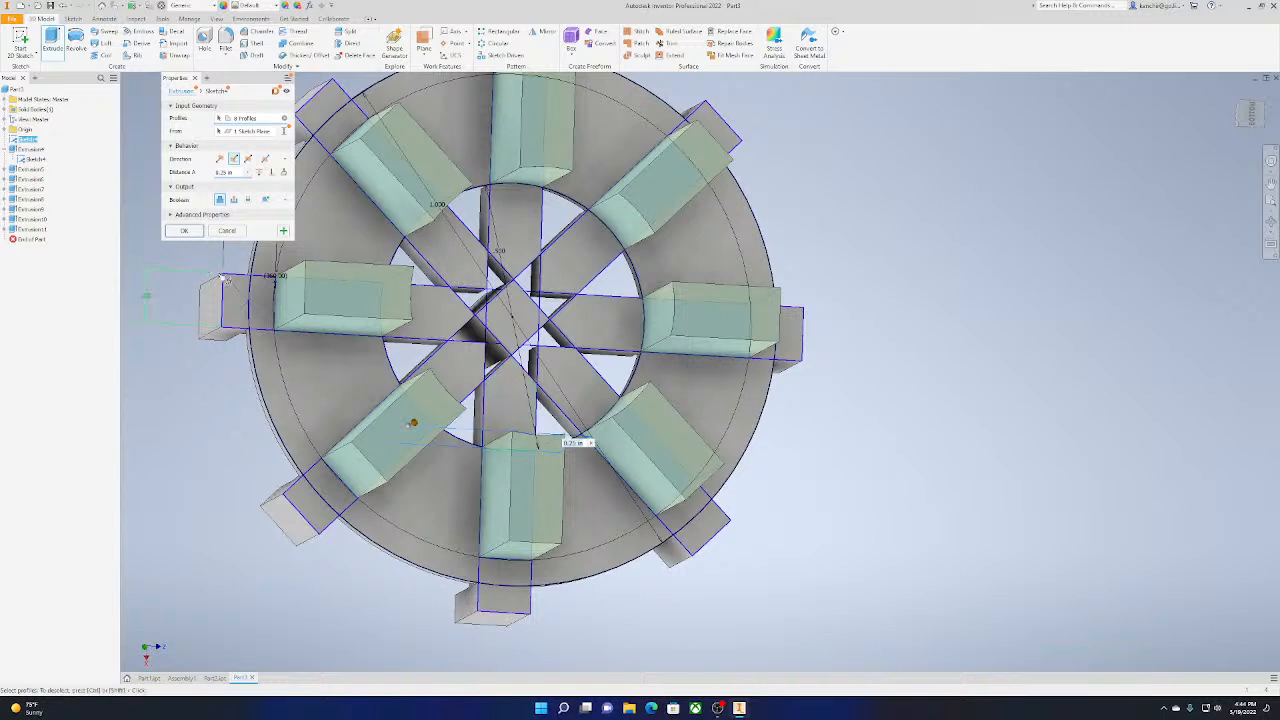
left_click(184, 230)
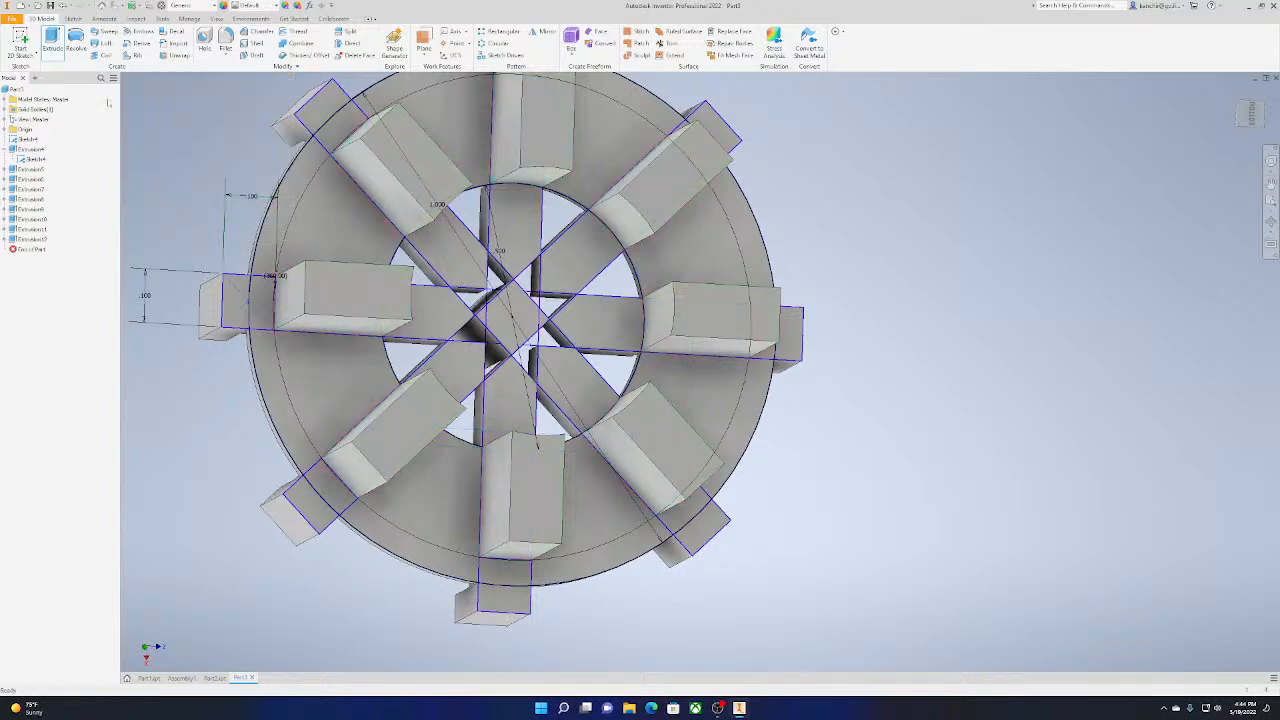
Extrude the eight square tabs outside the rim 0.25 in from the underside in the flipped direction
left_click(52, 40)
scroll(335, 370, "up", 3)
left_click(341, 205)
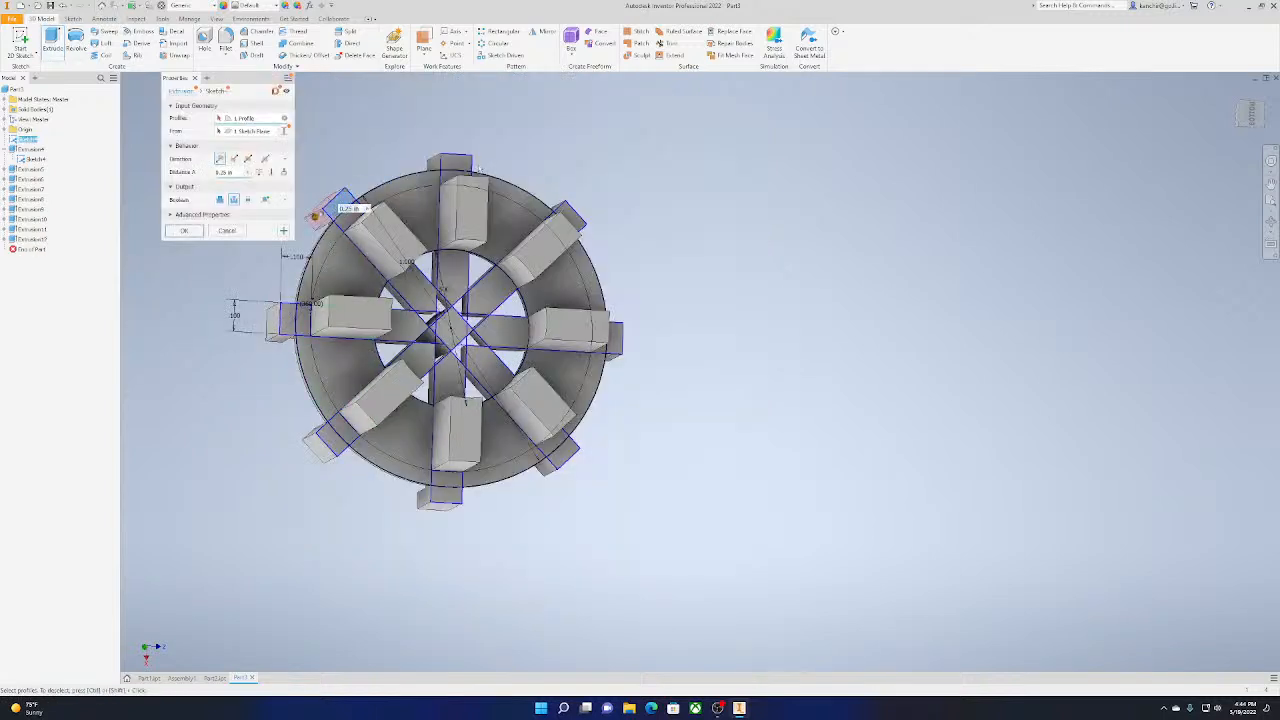
left_click(455, 164)
left_click(578, 224)
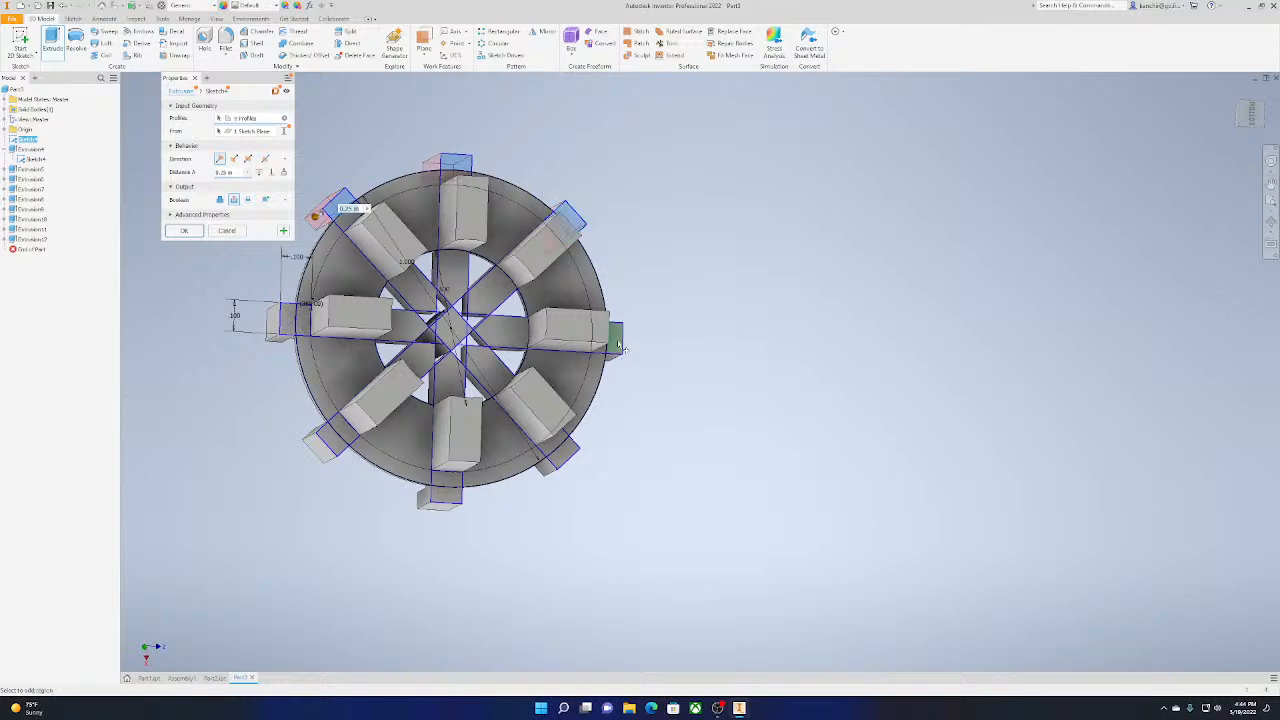
left_click(614, 338)
left_click(563, 457)
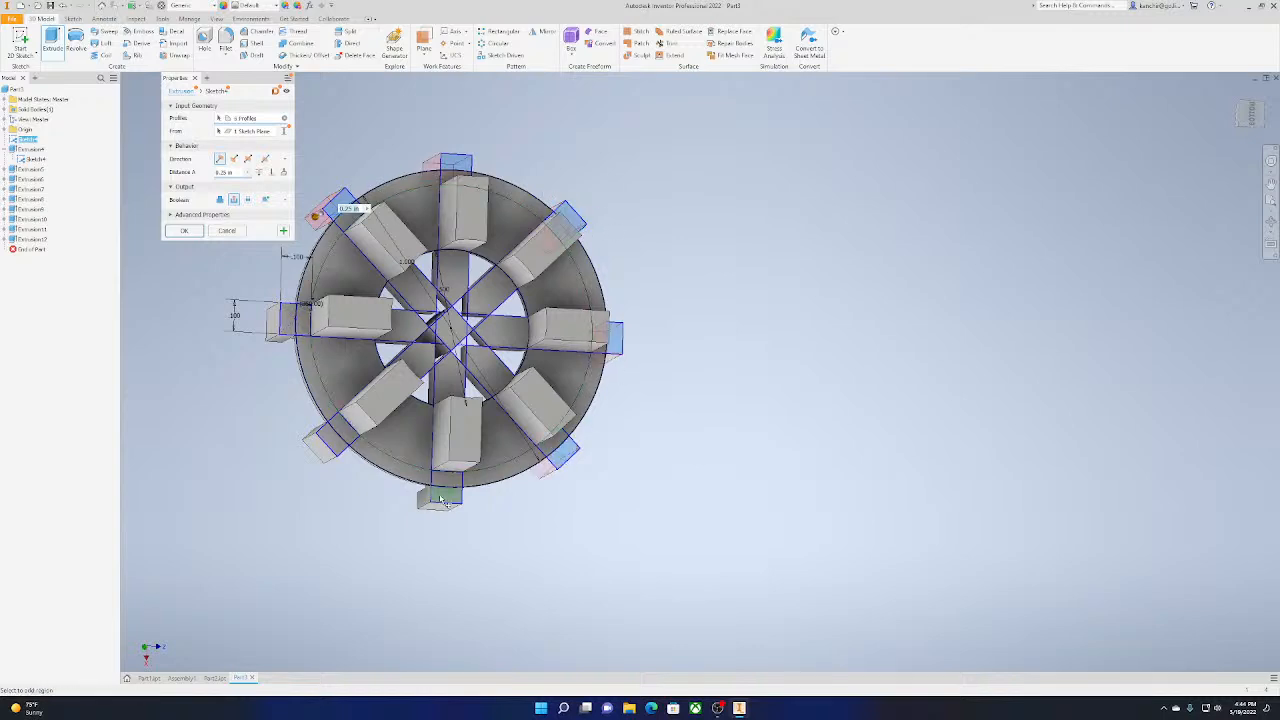
left_click(441, 500)
left_click(326, 442)
left_click(285, 318)
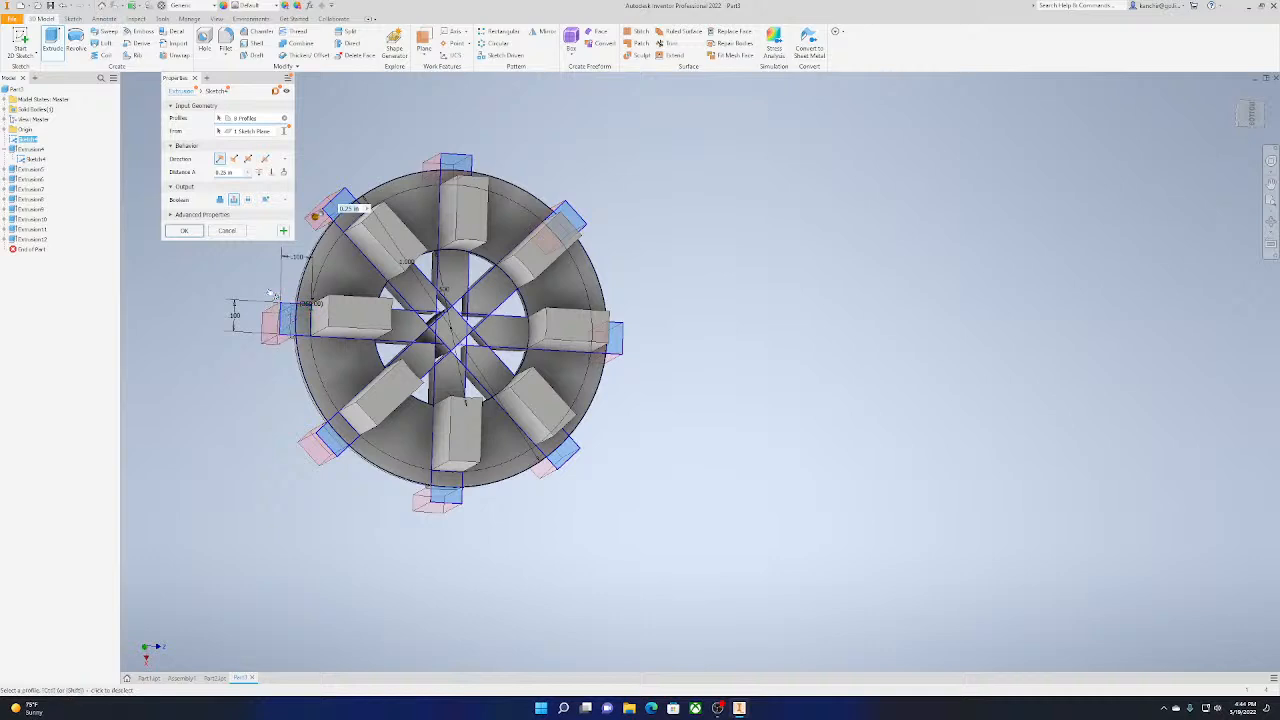
left_click(234, 159)
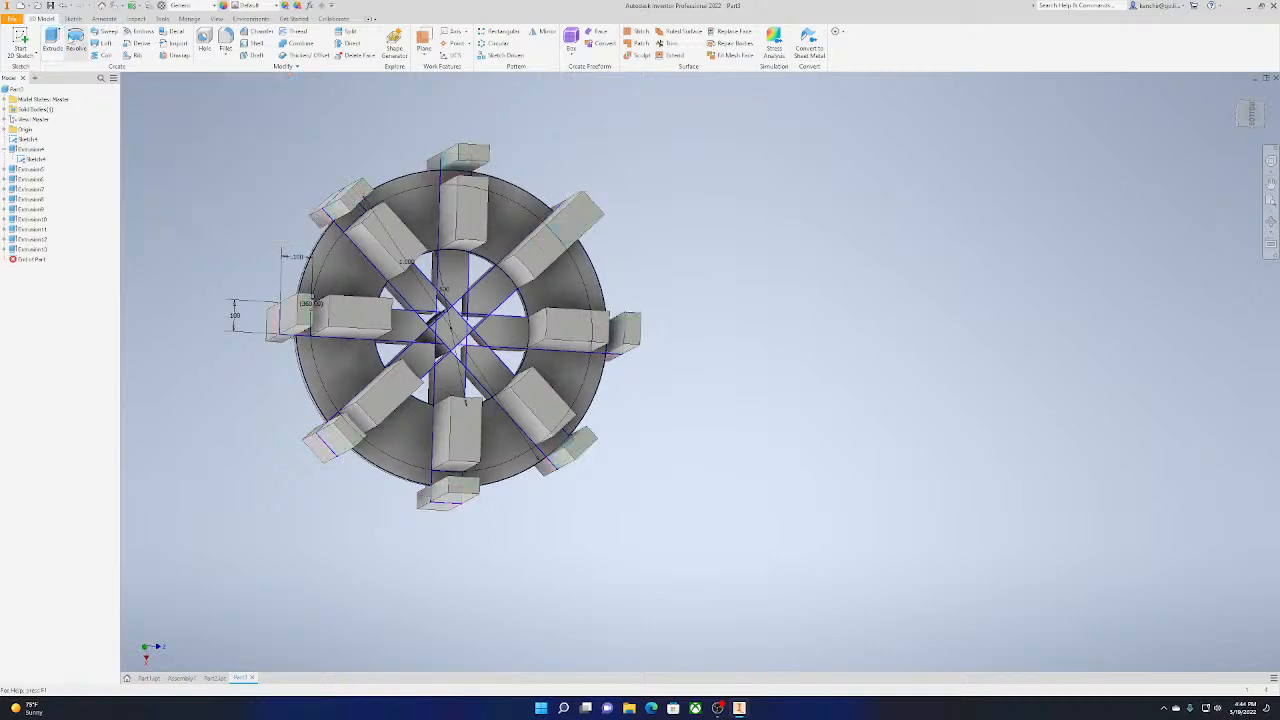
Extrude the regions of the central diamond 0.25 in outward from the underside in the flipped direction
left_click(52, 42)
left_click(452, 338)
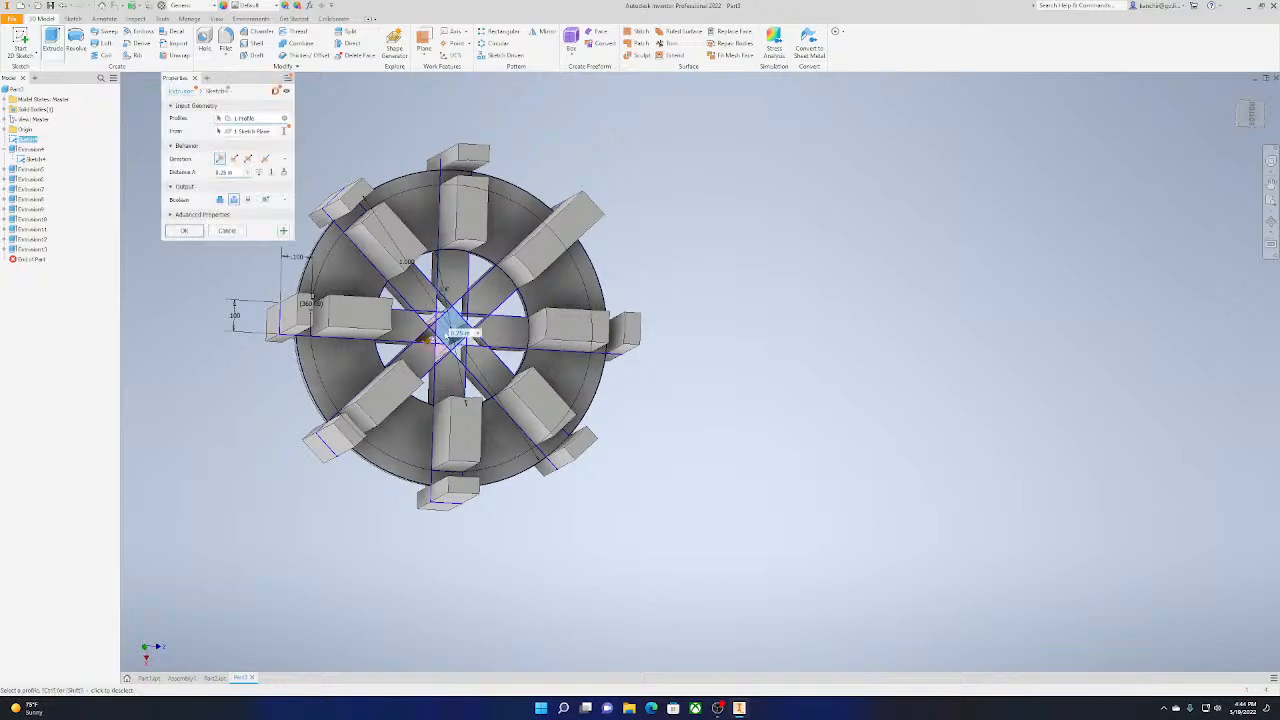
scroll(452, 335, "up", 5)
left_click(535, 325)
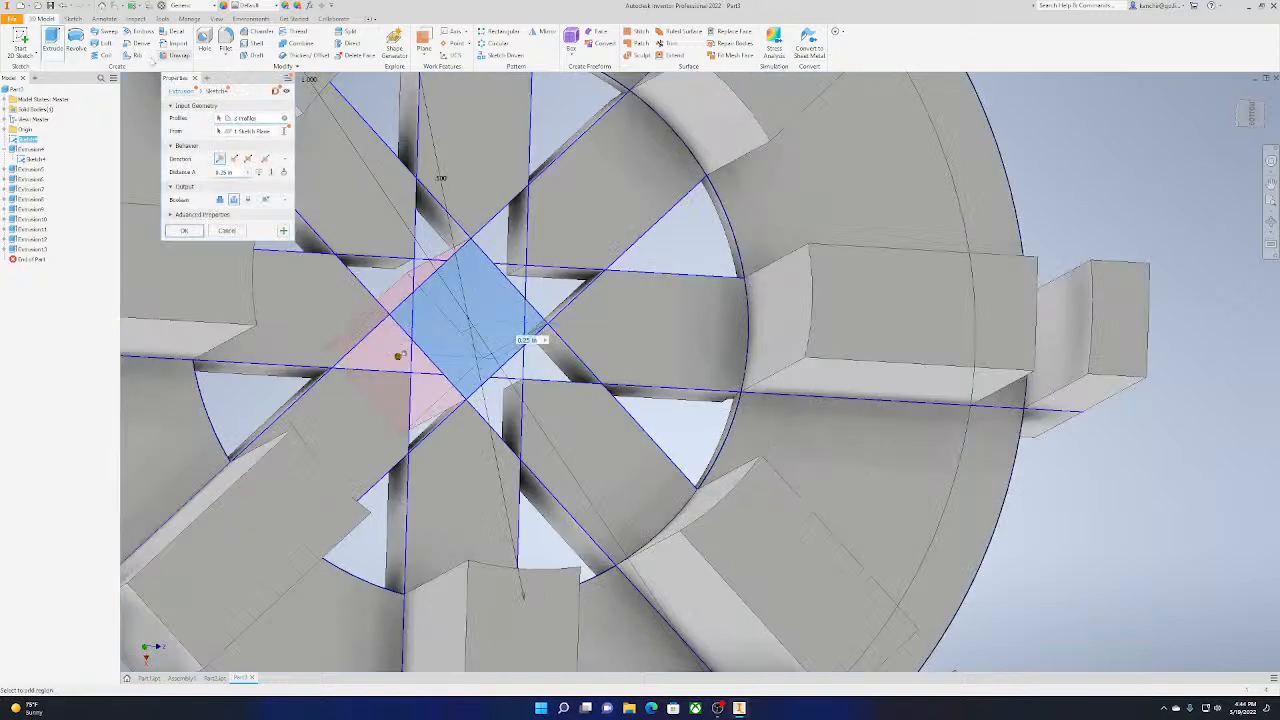
scroll(505, 255, "down", 5)
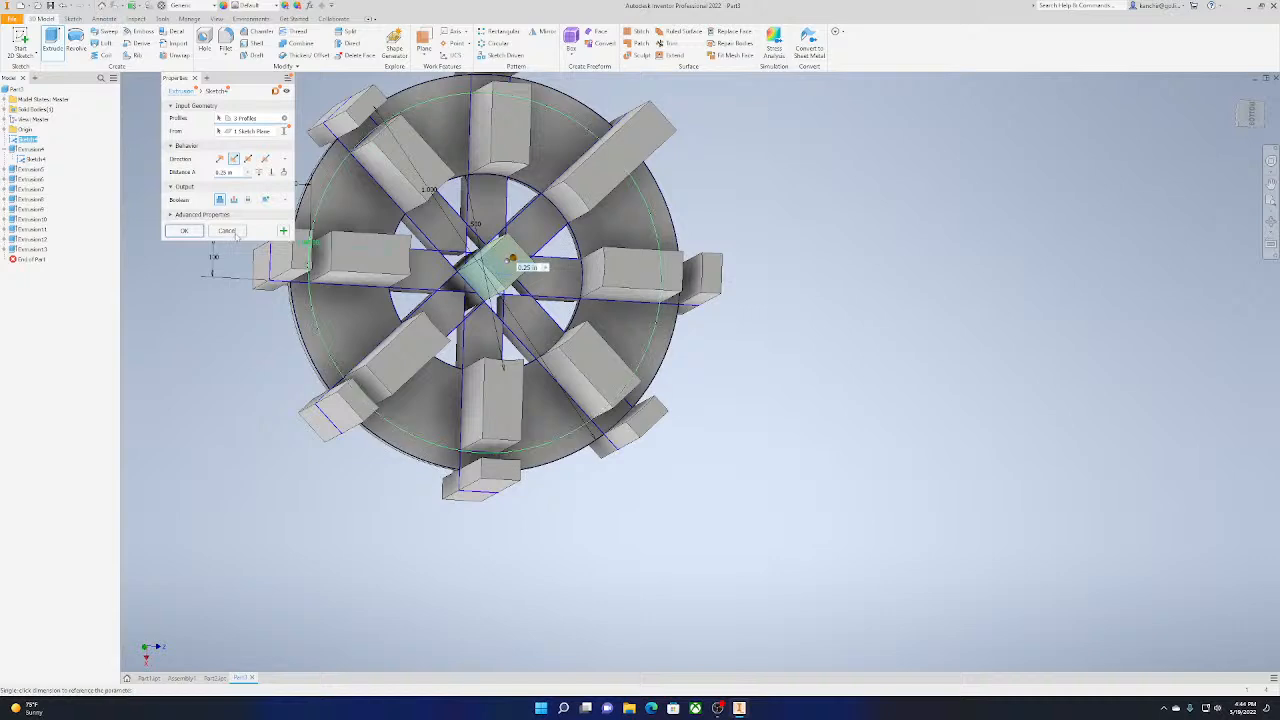
key("Return")
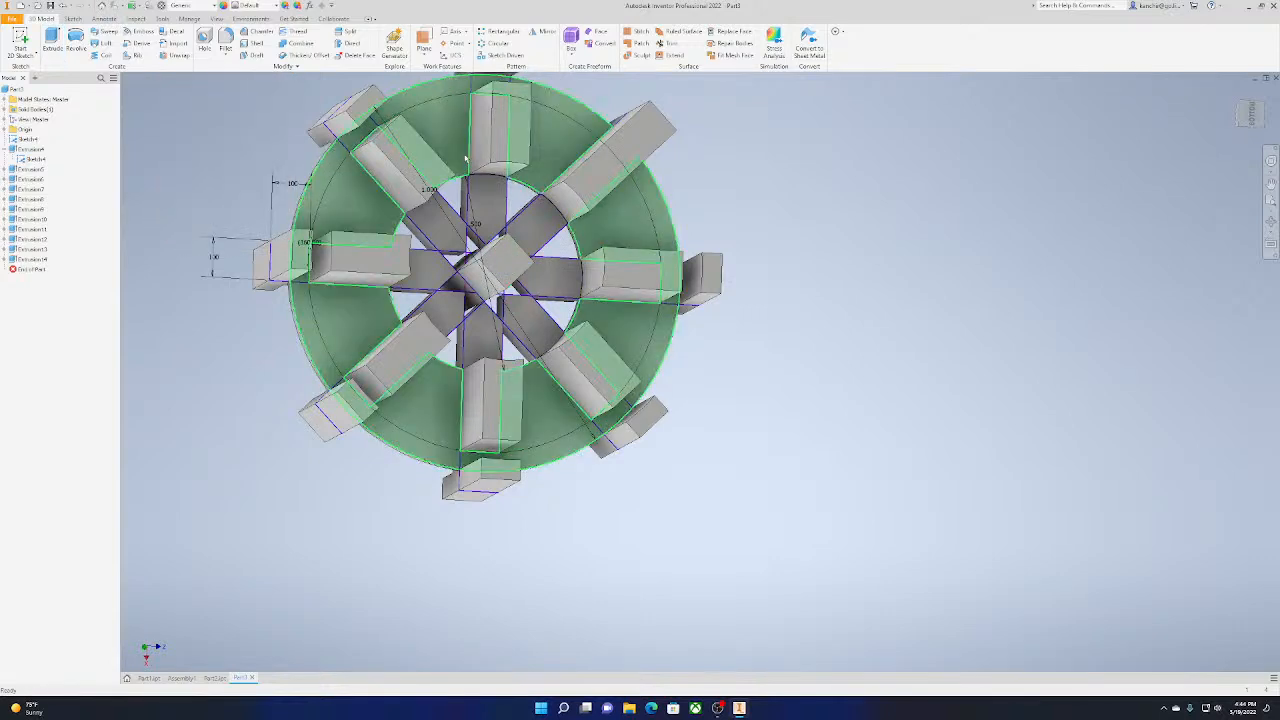
Extrude all regions within the outer circle 0.025 in from the underside in the flipped direction to close the disc
left_click(52, 40)
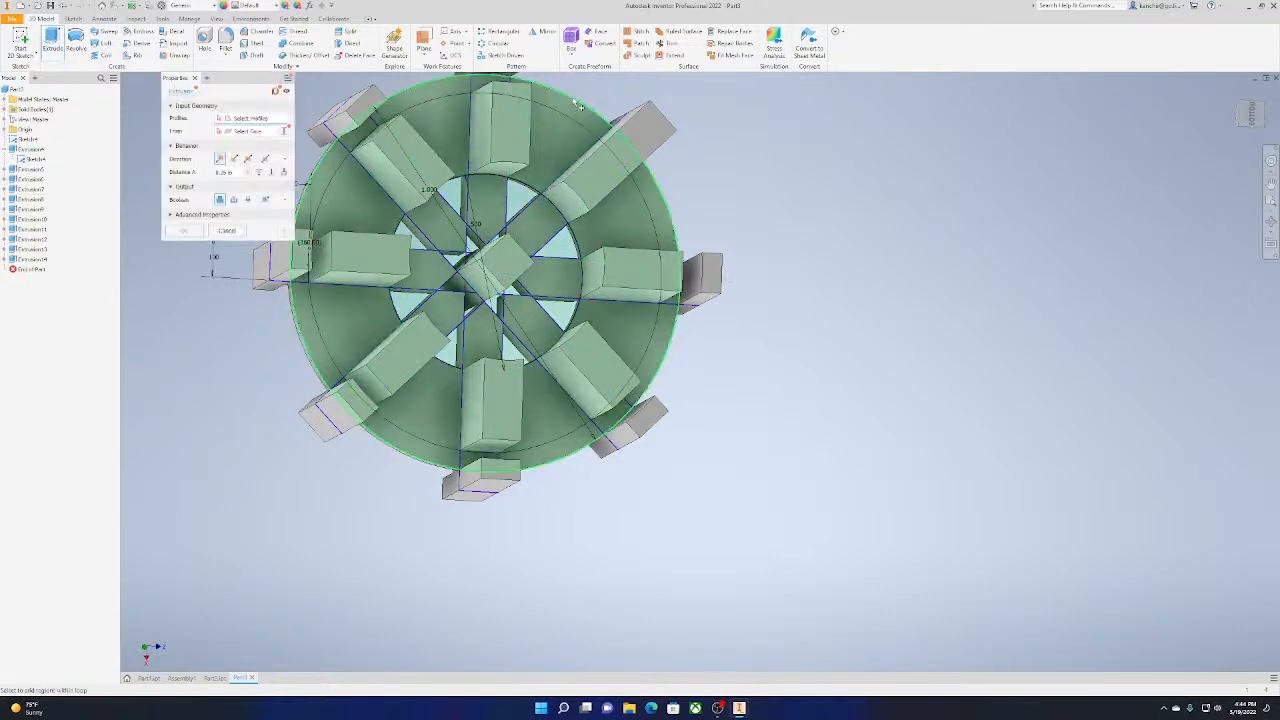
left_click(577, 104)
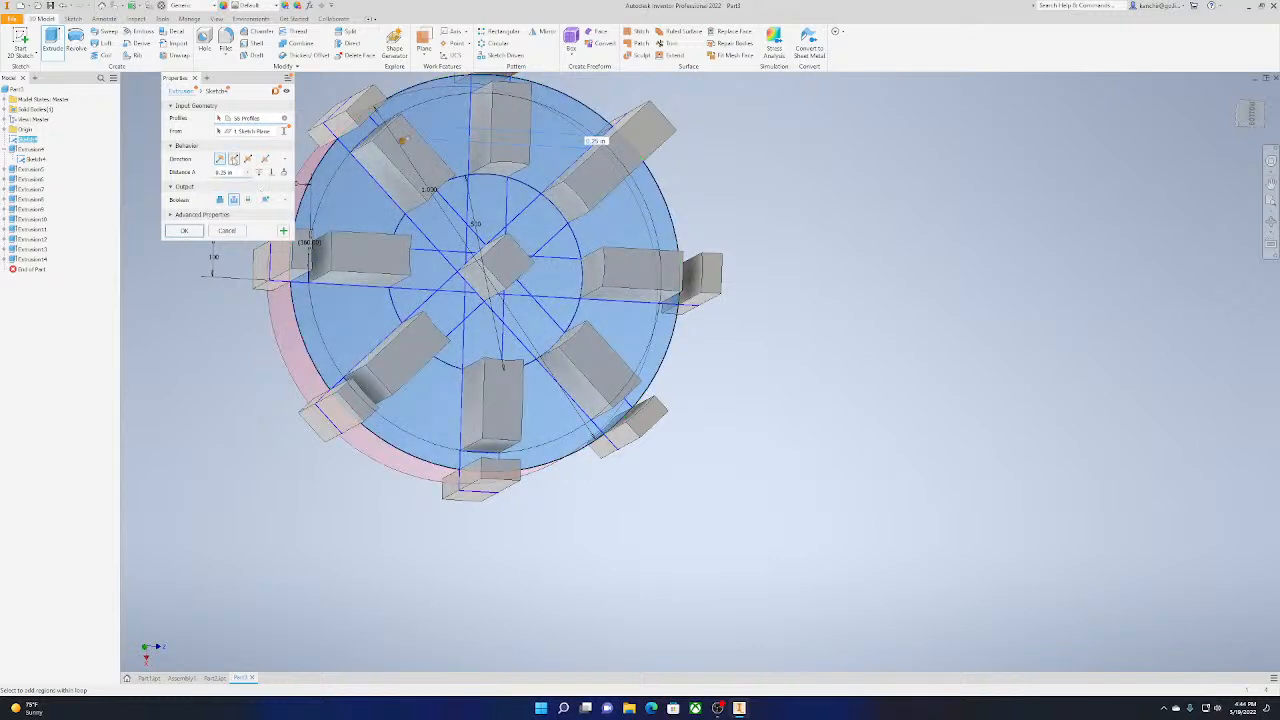
left_click(234, 159)
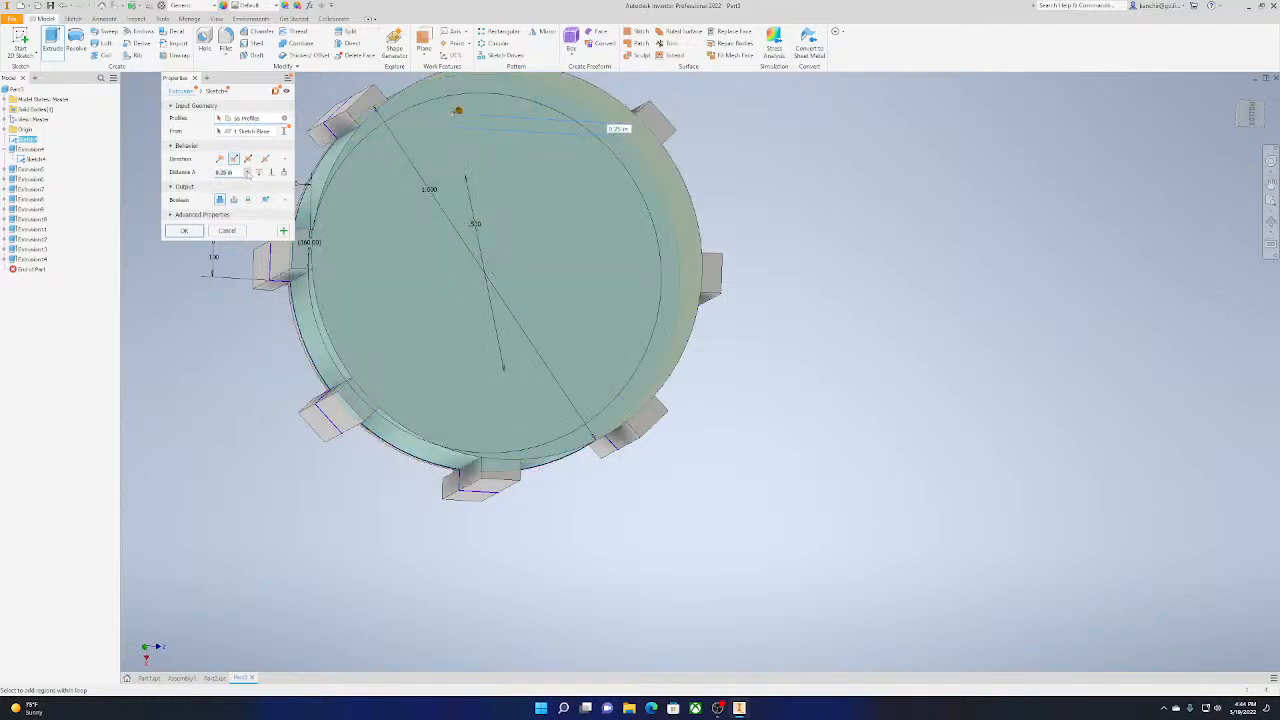
left_click(247, 172)
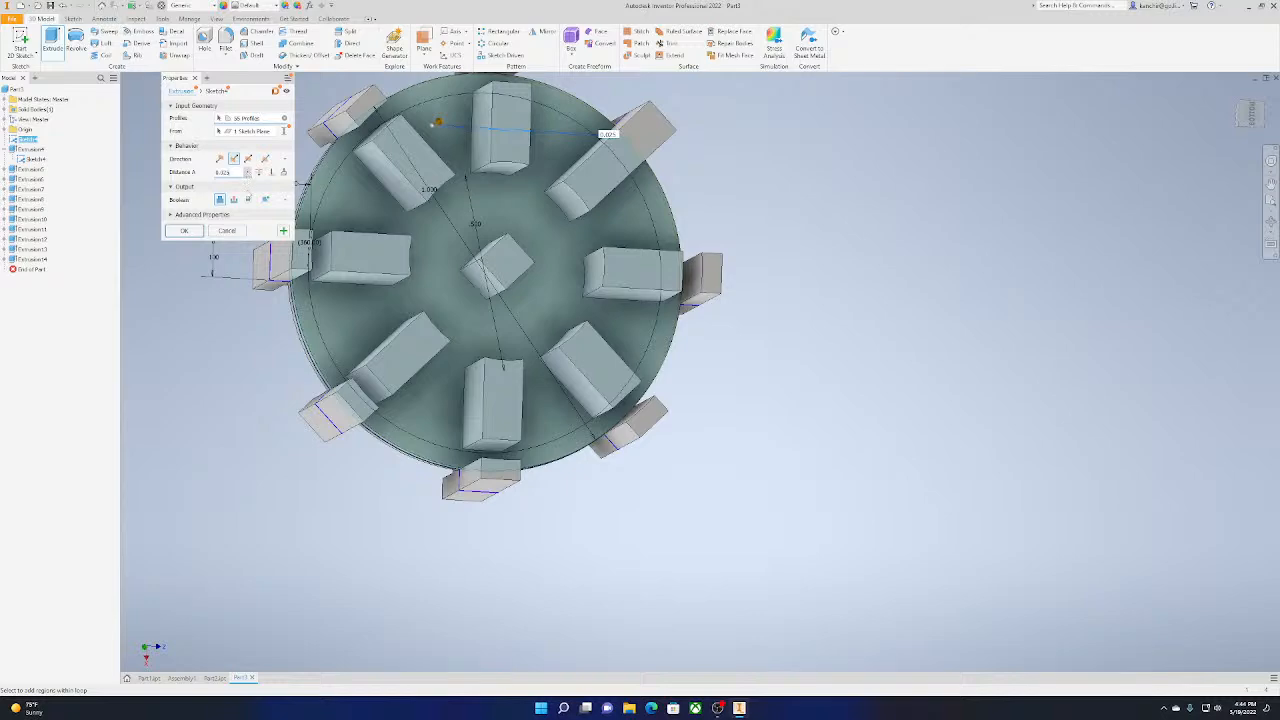
left_click(186, 231)
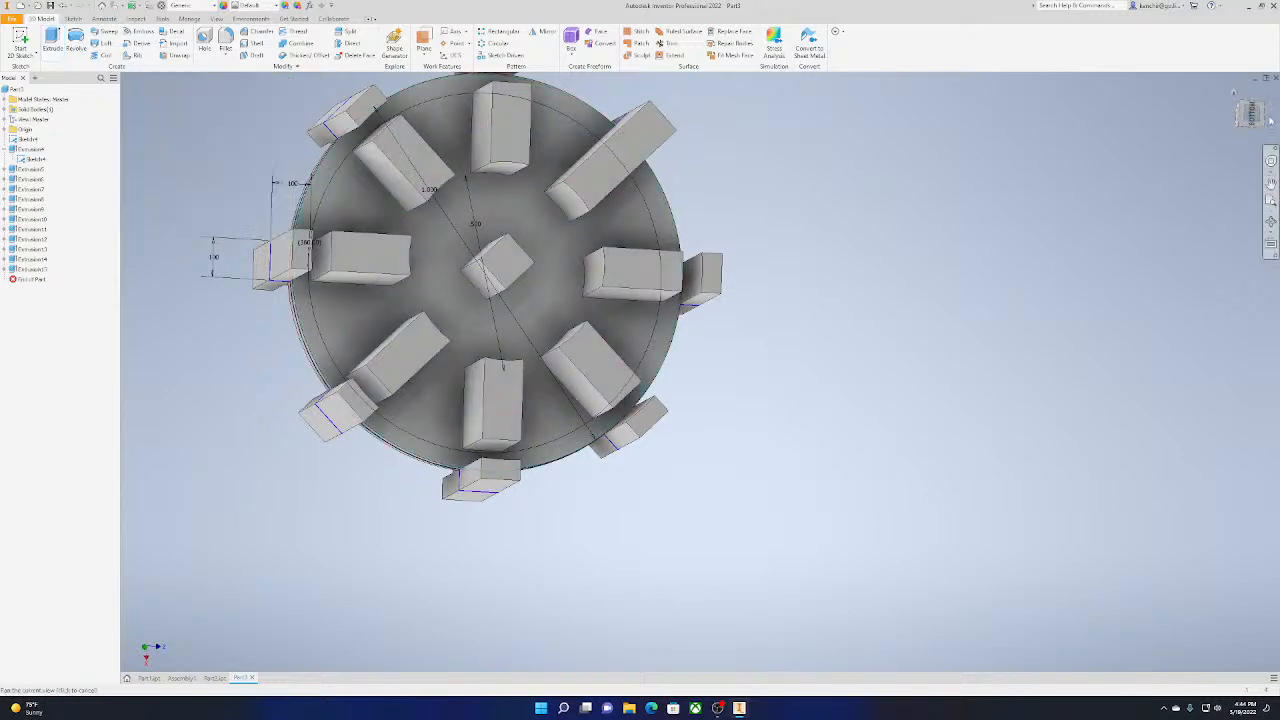
Try to revolve one diagonal end tab 180 degrees about the long edge line of its bar
left_click_drag(1250, 116, 1228, 126)
middle_click_drag(448, 271, 449, 267, "shift")
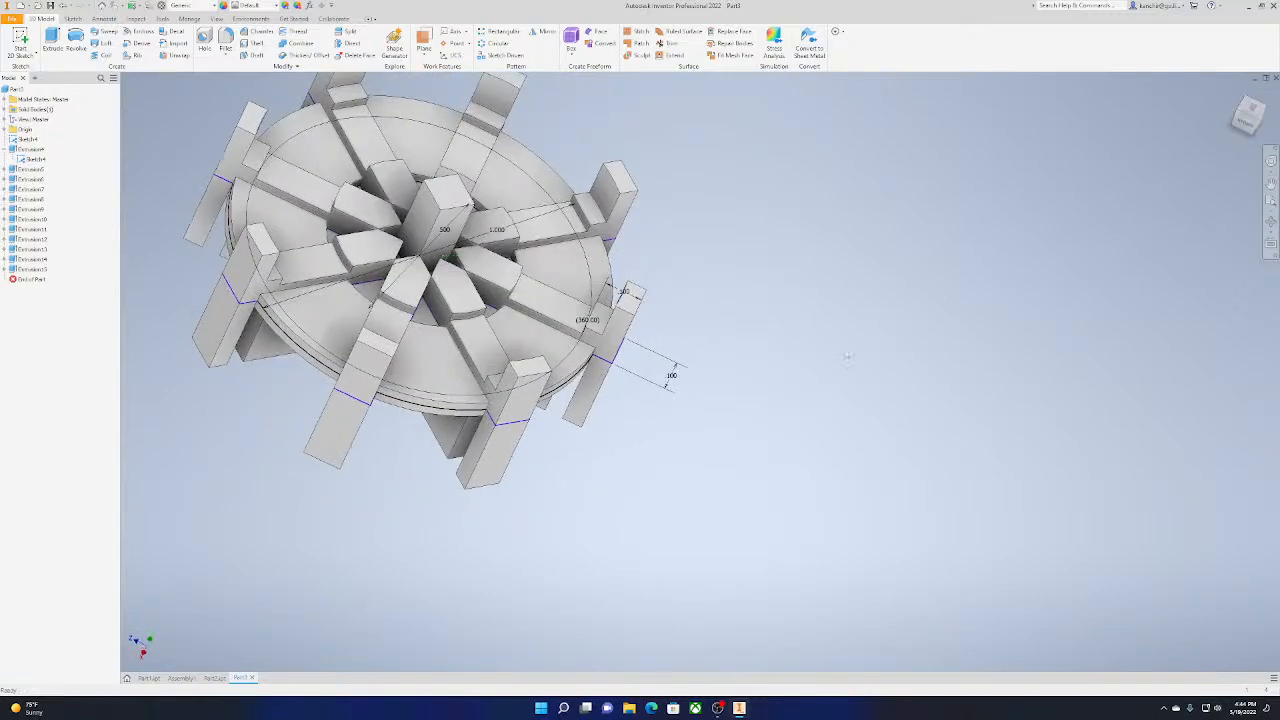
scroll(846, 358, "up", 3)
middle_click_drag(840, 362, 1033, 441)
scroll(830, 410, "down", 3)
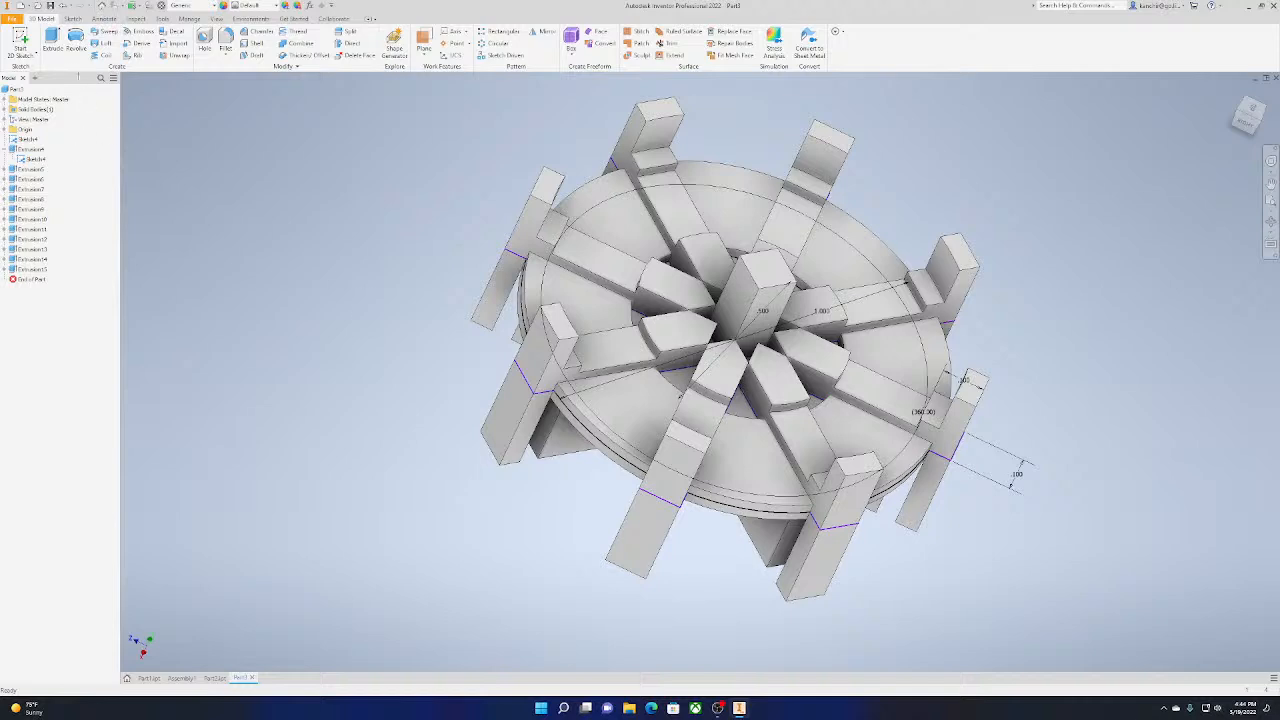
left_click(76, 40)
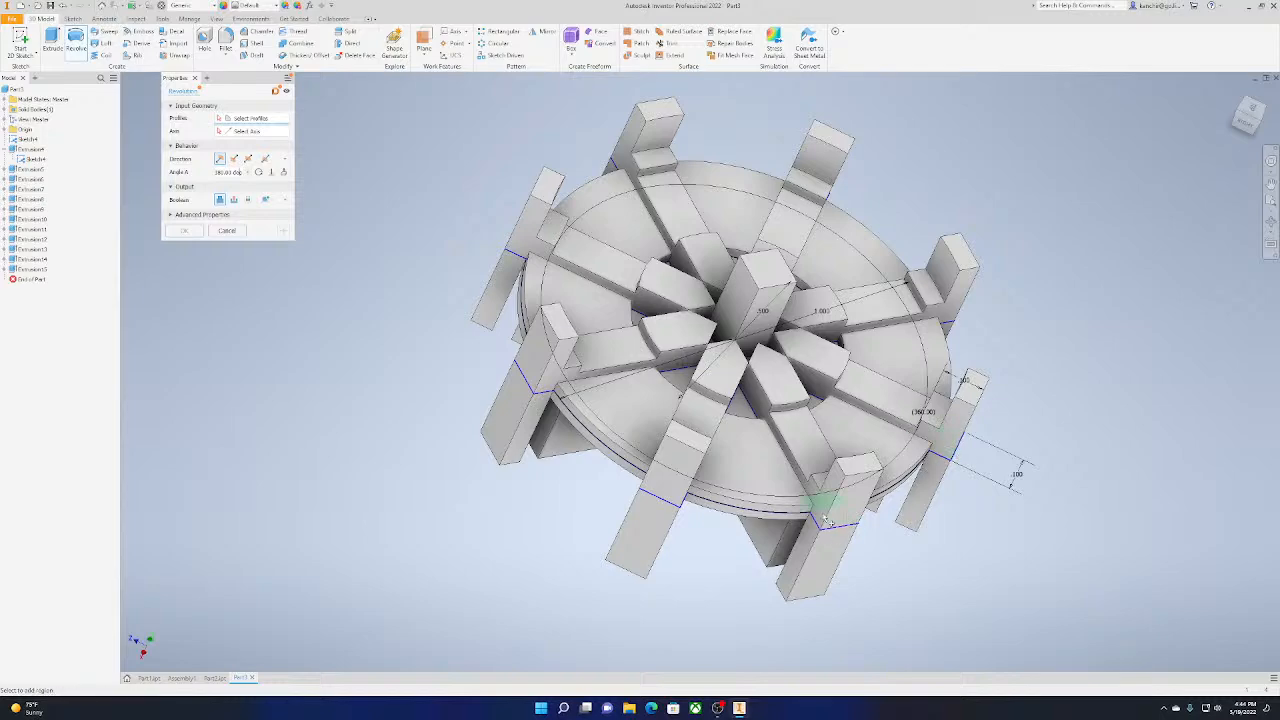
left_click(1253, 108)
scroll(790, 495, "up", 5)
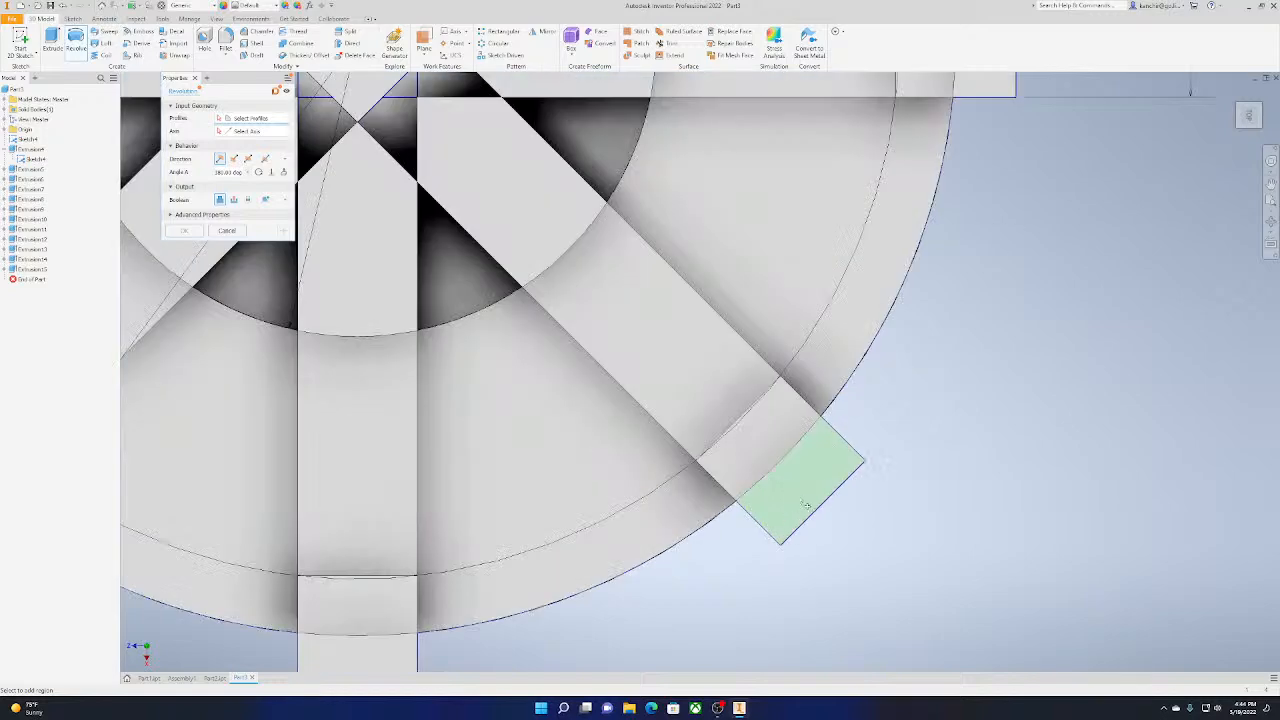
left_click(788, 455)
scroll(465, 190, "down", 3)
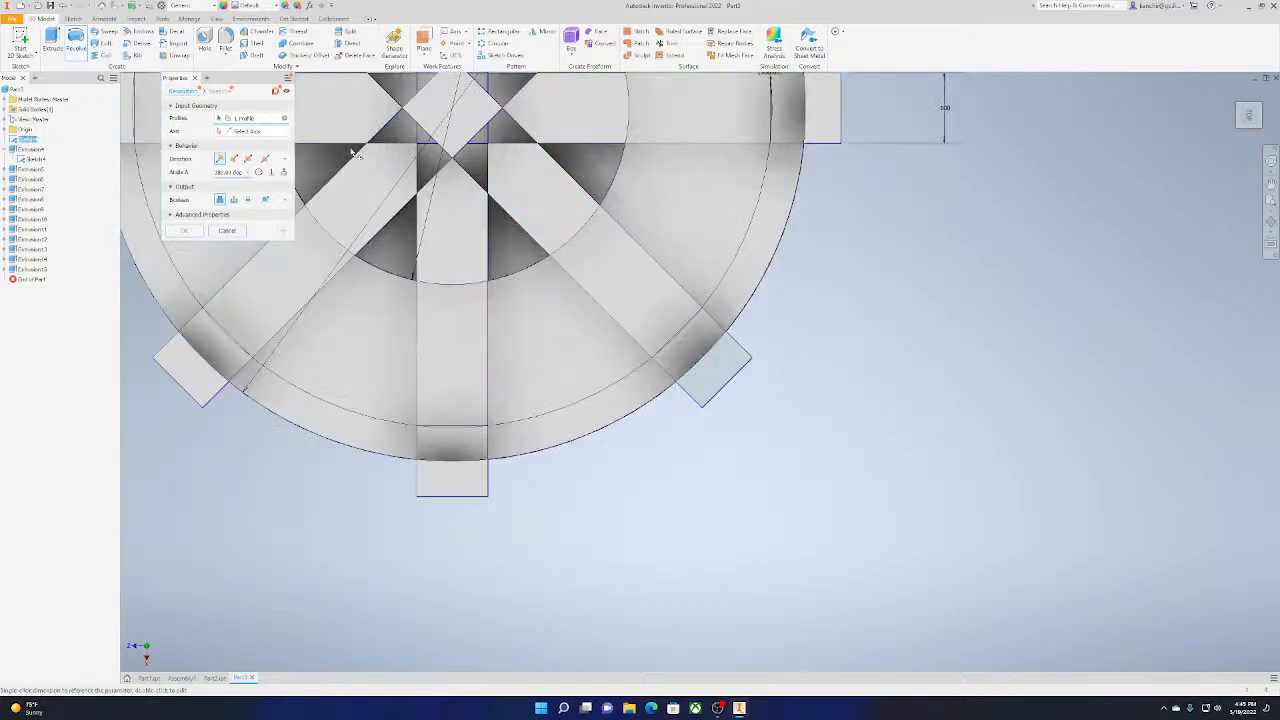
left_click(618, 224)
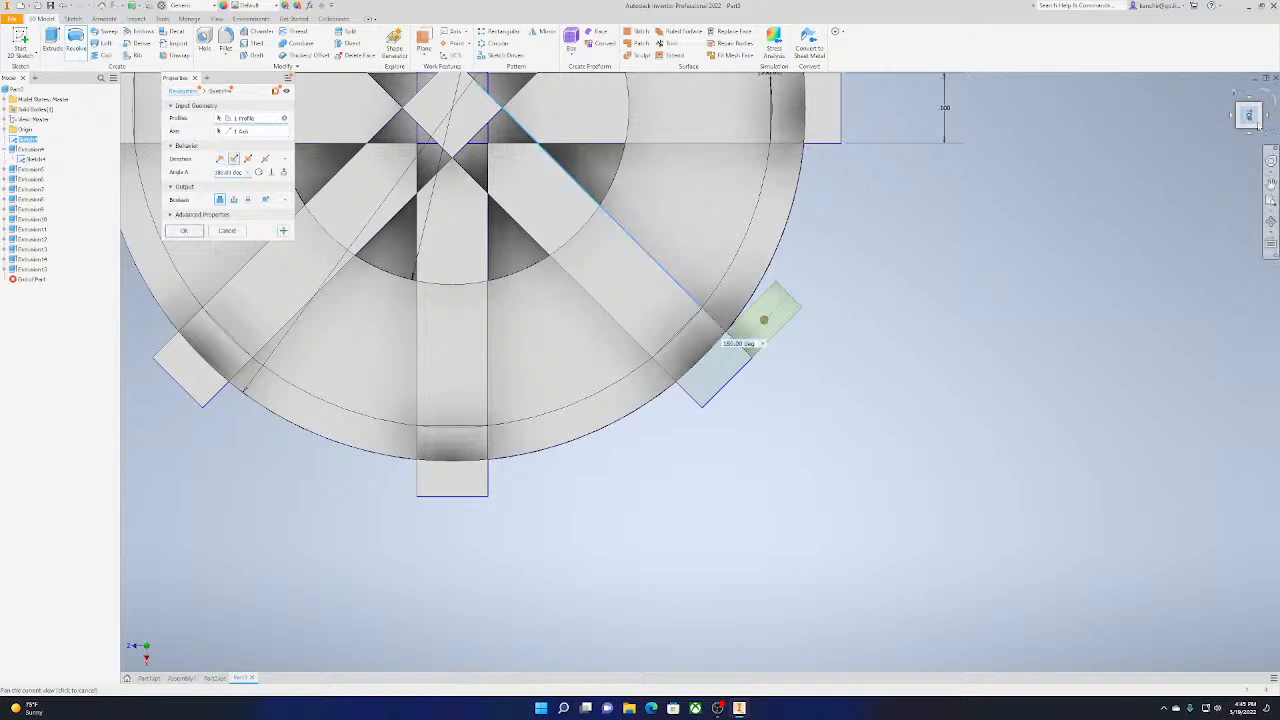
middle_click_drag(905, 375, 1048, 327, "shift")
scroll(838, 233, "down", 2)
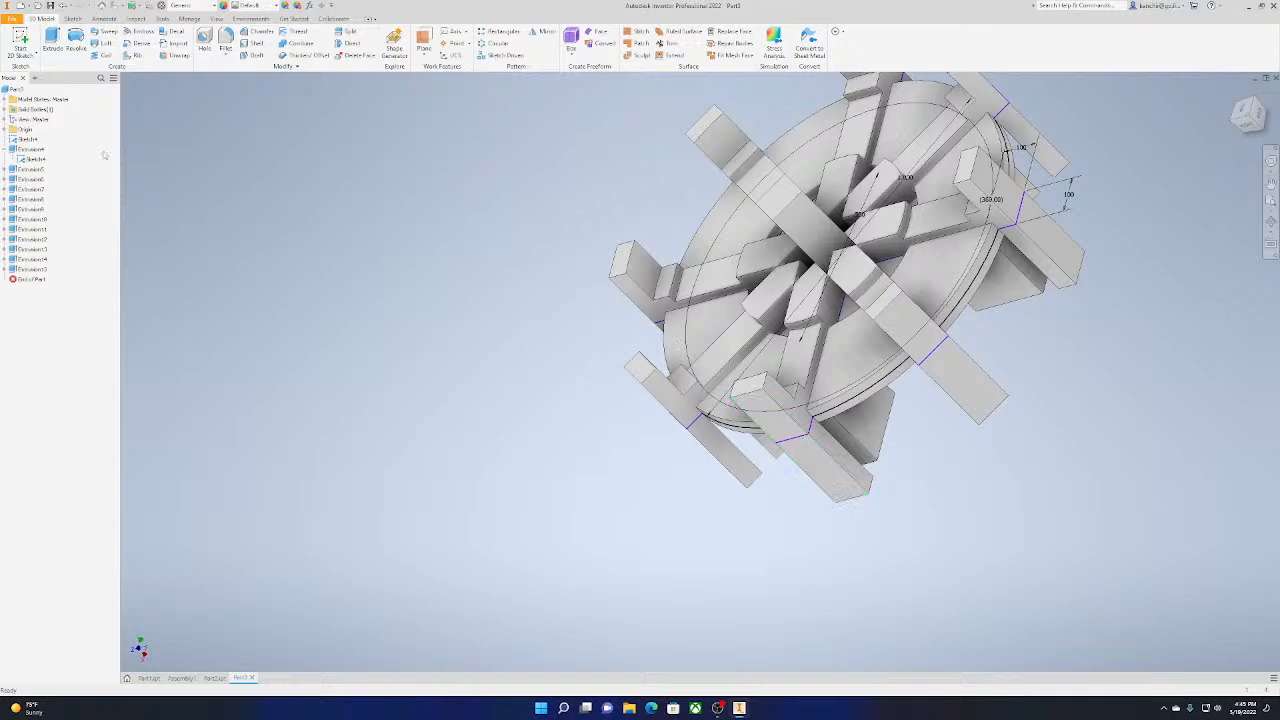
Start a 0.125 in fillet and select the outer end edge of all eight tabs on the upper side of the wheel
left_click(226, 40)
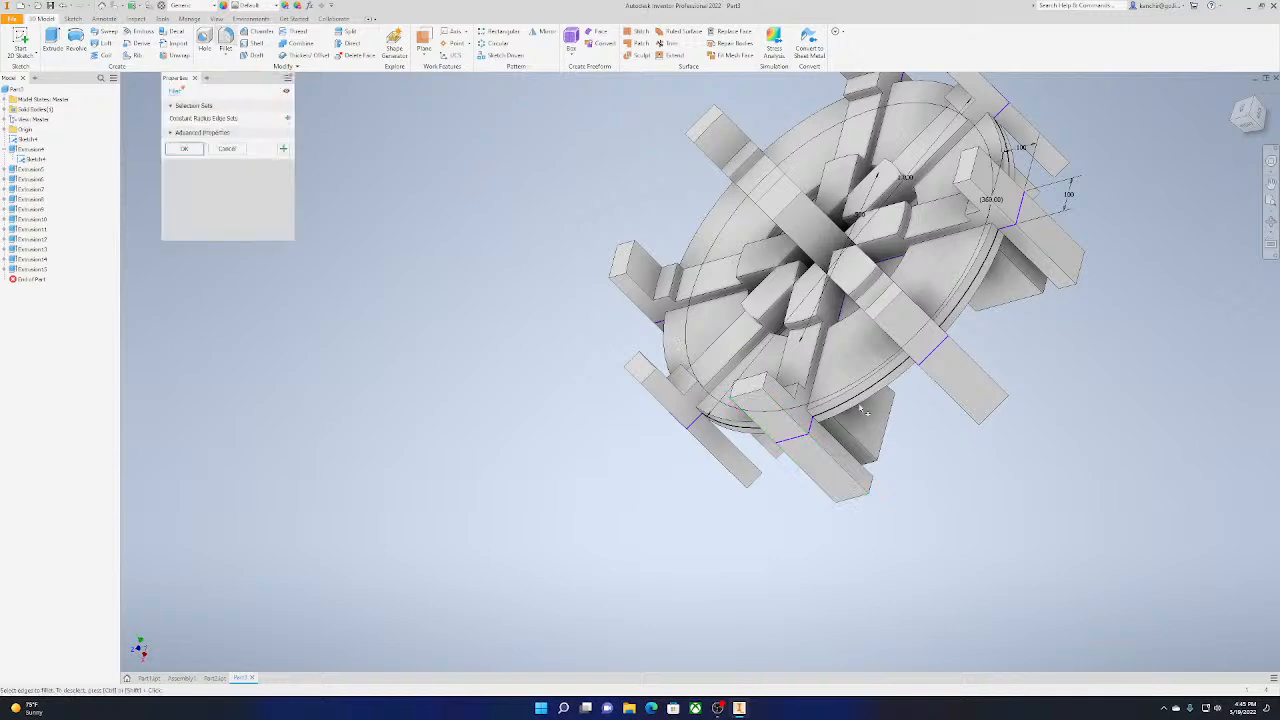
left_click(754, 393)
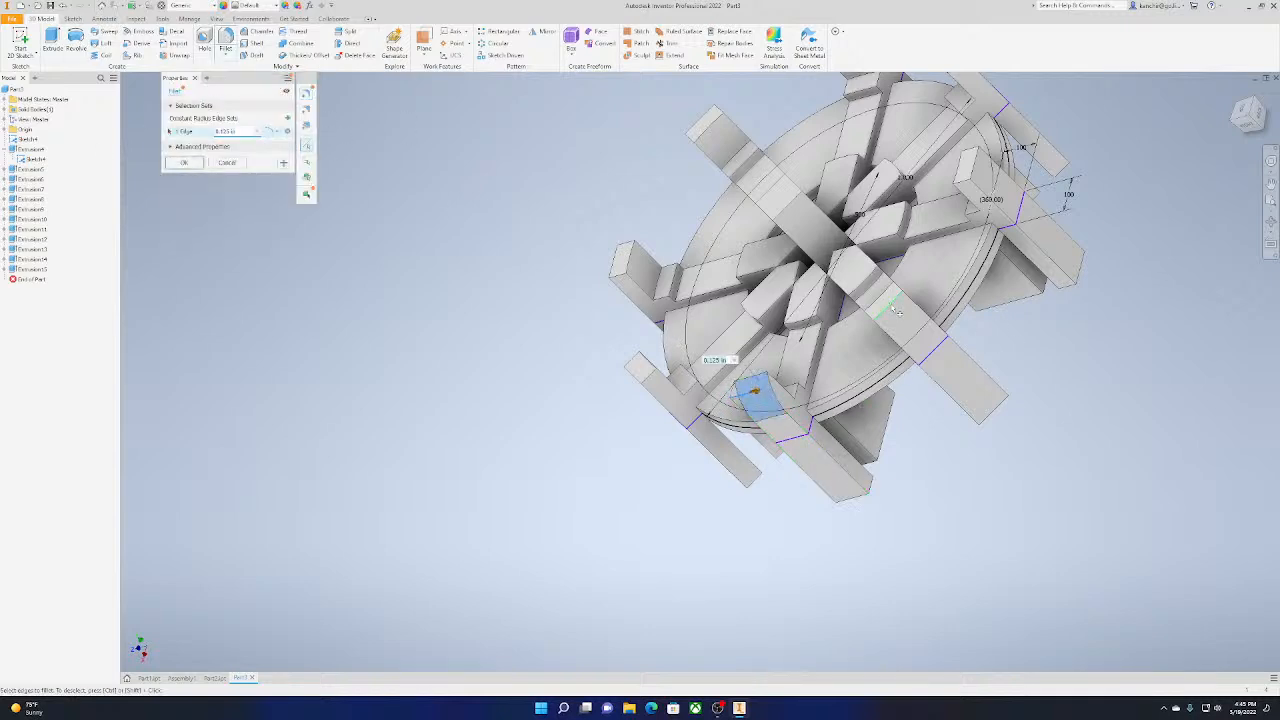
left_click(896, 311)
left_click(633, 377)
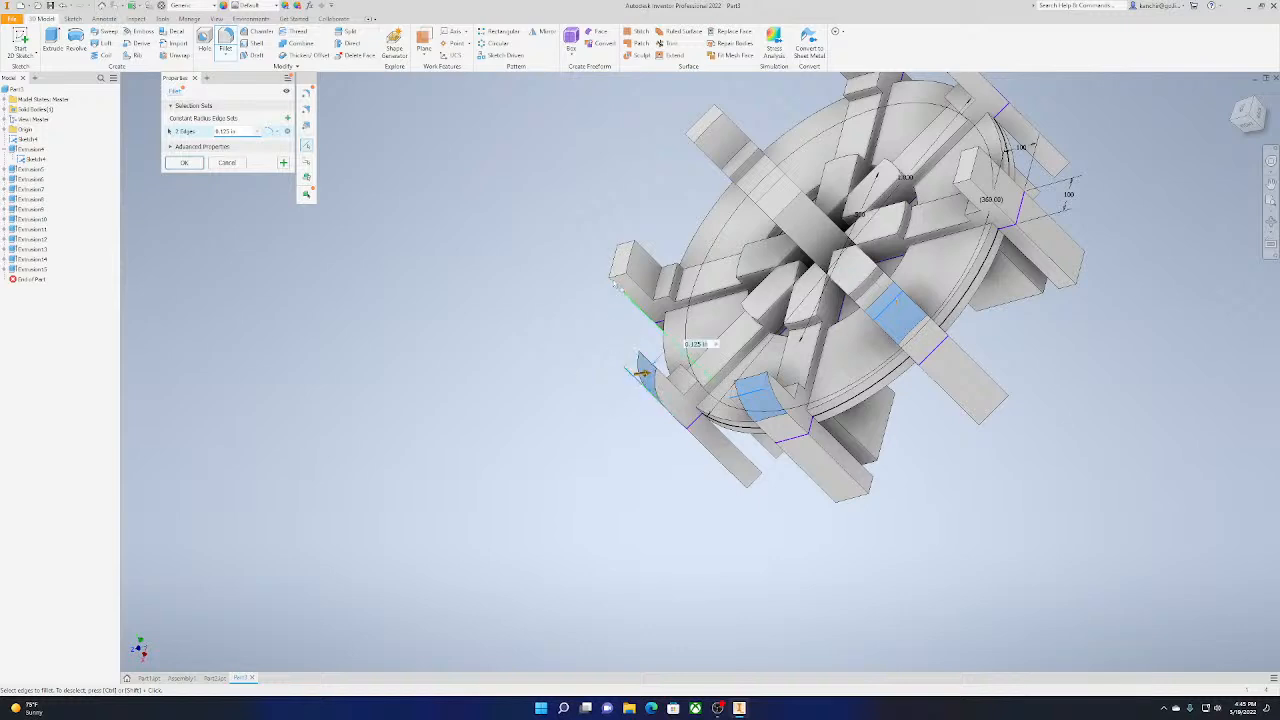
left_click(618, 277)
left_click(708, 120)
middle_click_drag(708, 120, 651, 215)
left_click(788, 132)
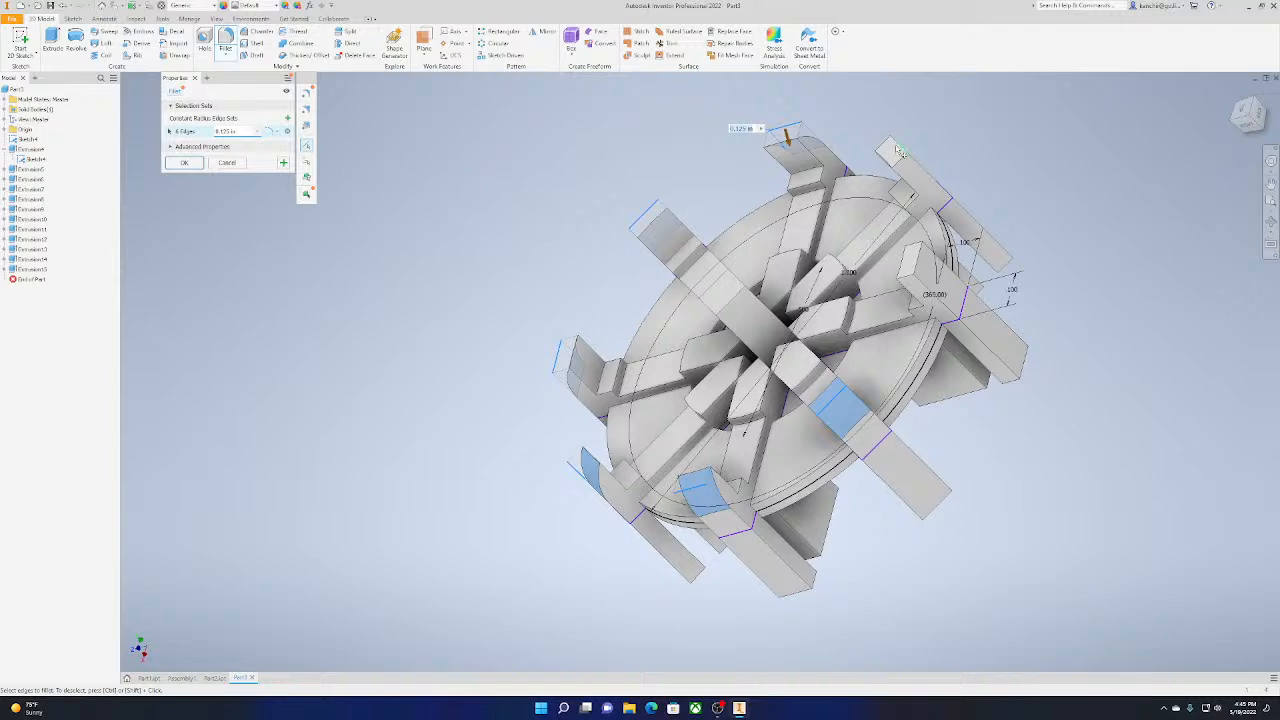
left_click(899, 151)
left_click(915, 257)
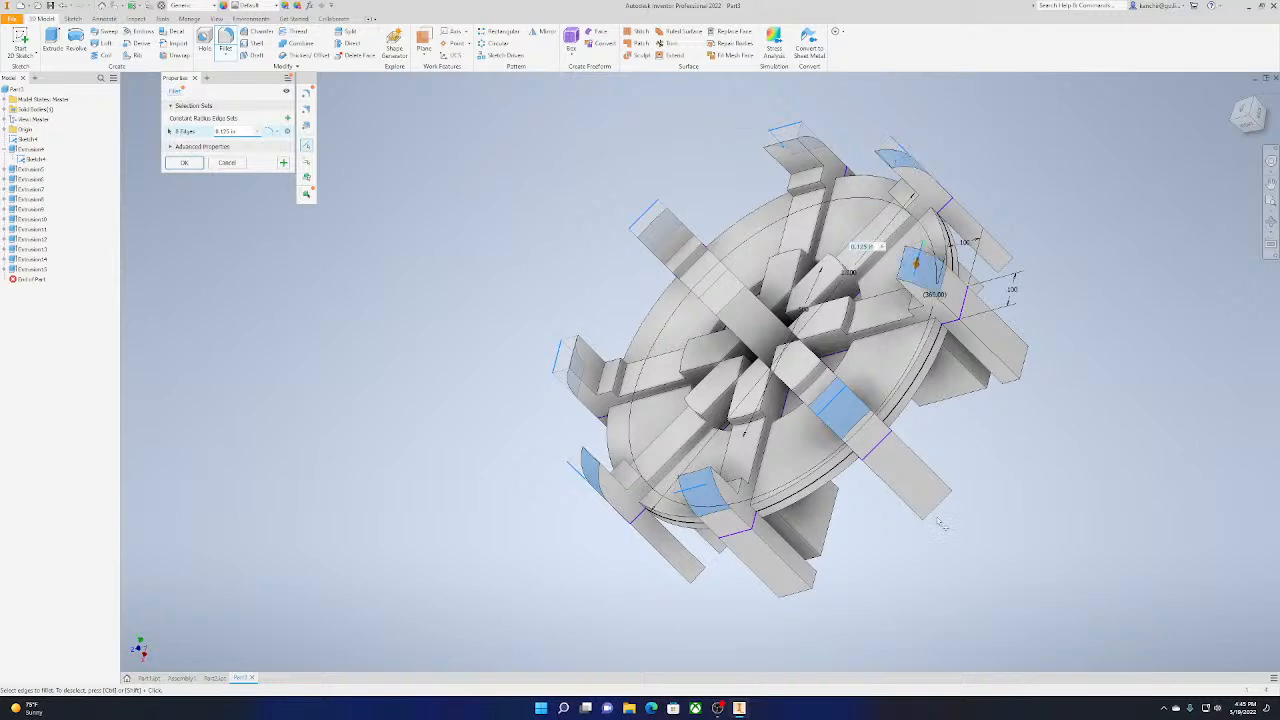
Add the outer end edges of six tabs on the underside of the wheel to the 0.125 in fillet
left_click(935, 508)
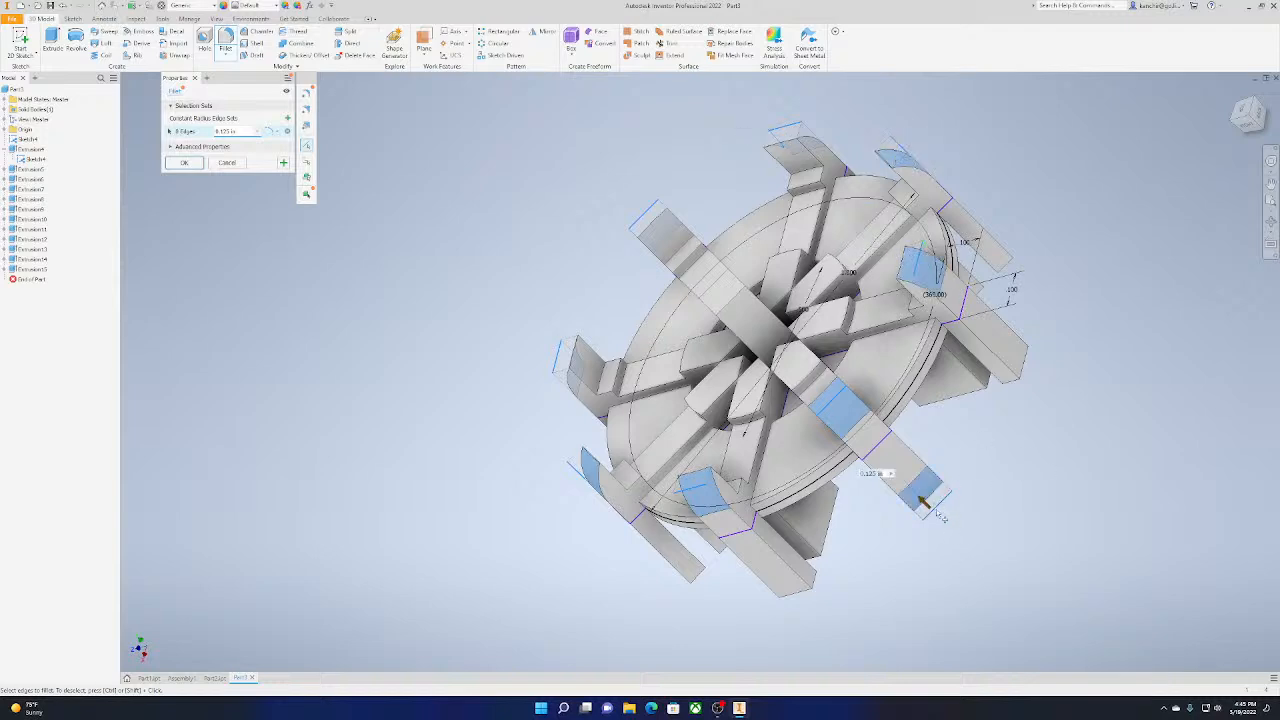
left_click(1026, 370)
left_click(803, 595)
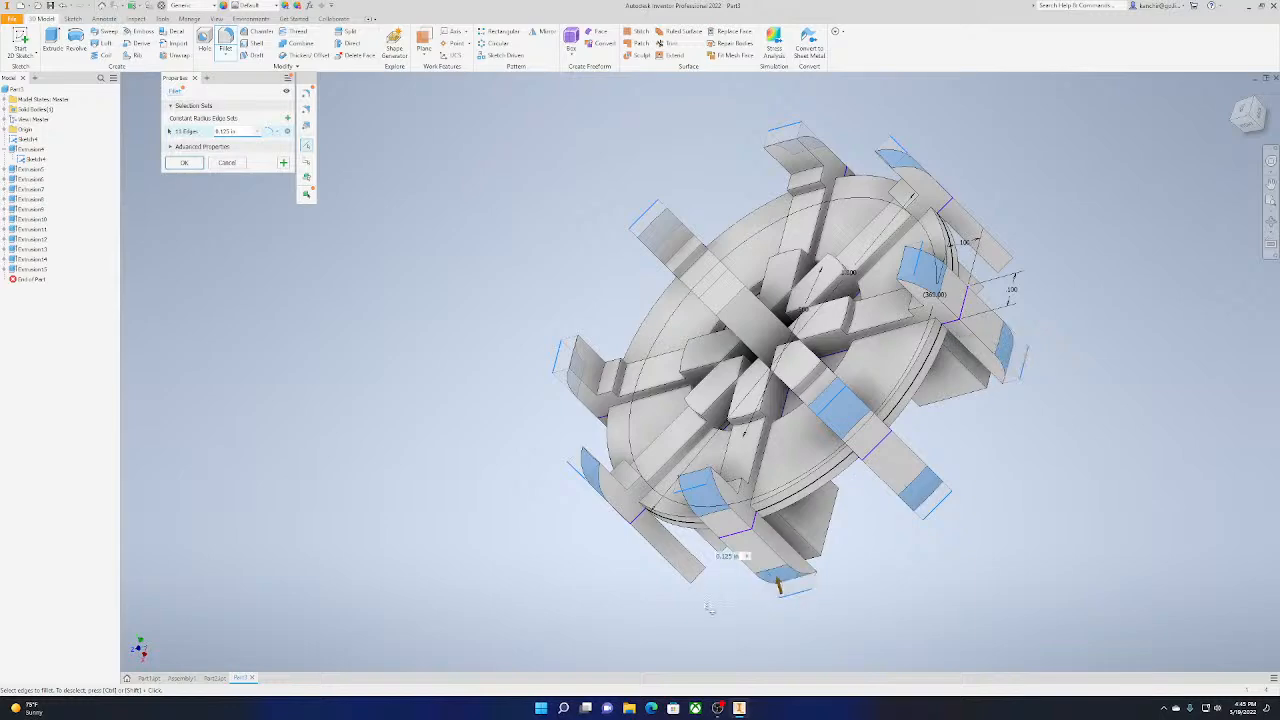
scroll(700, 595, "down", 3)
middle_click_drag(700, 595, 874, 500)
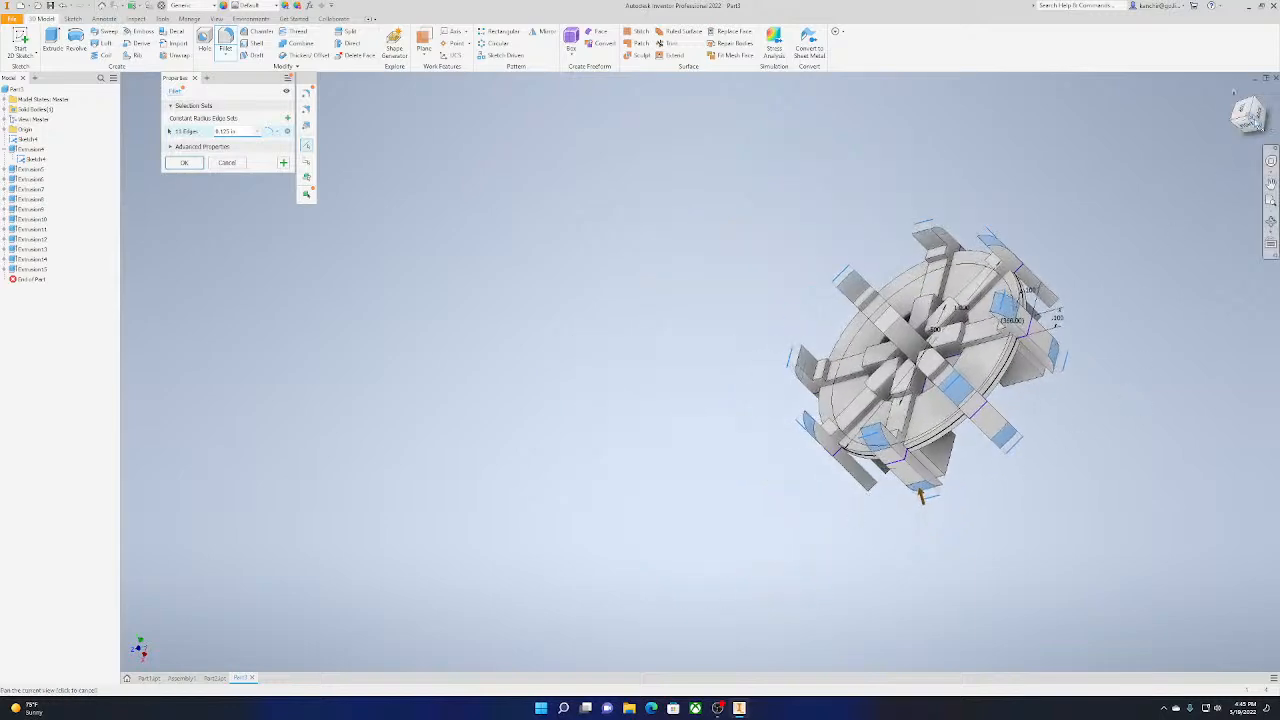
left_click_drag(1246, 115, 1235, 153)
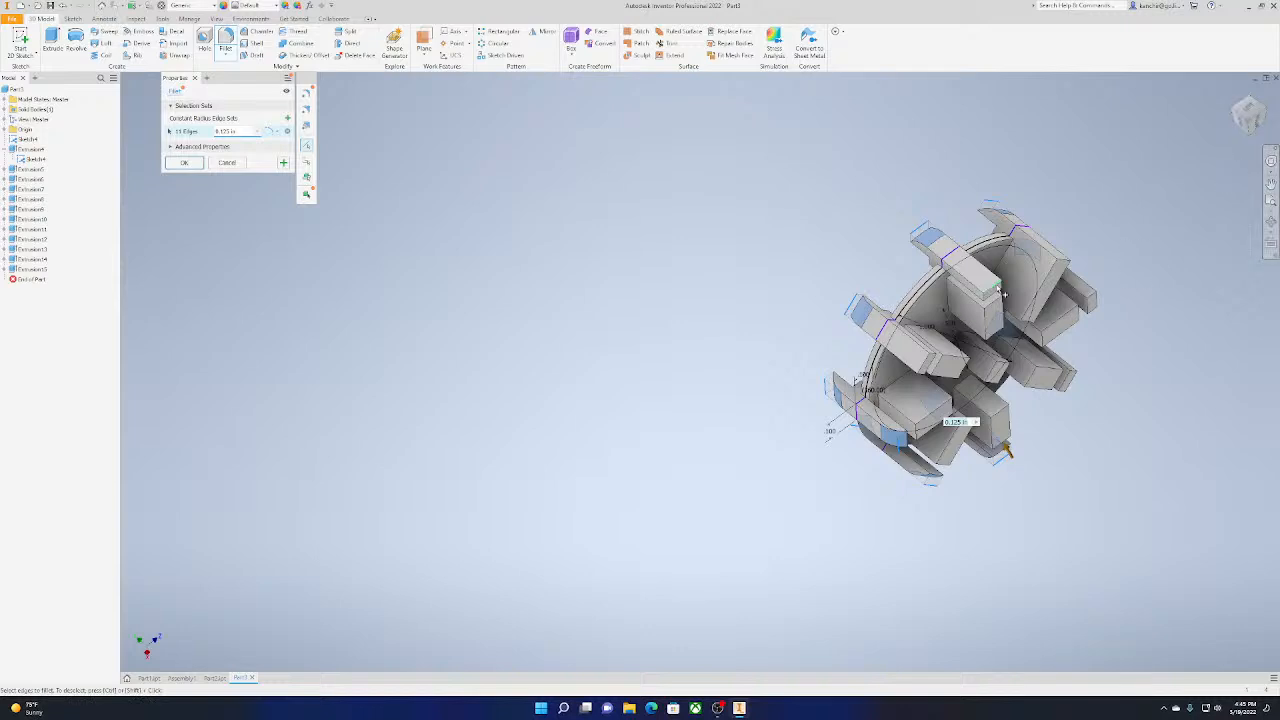
left_click(1066, 263)
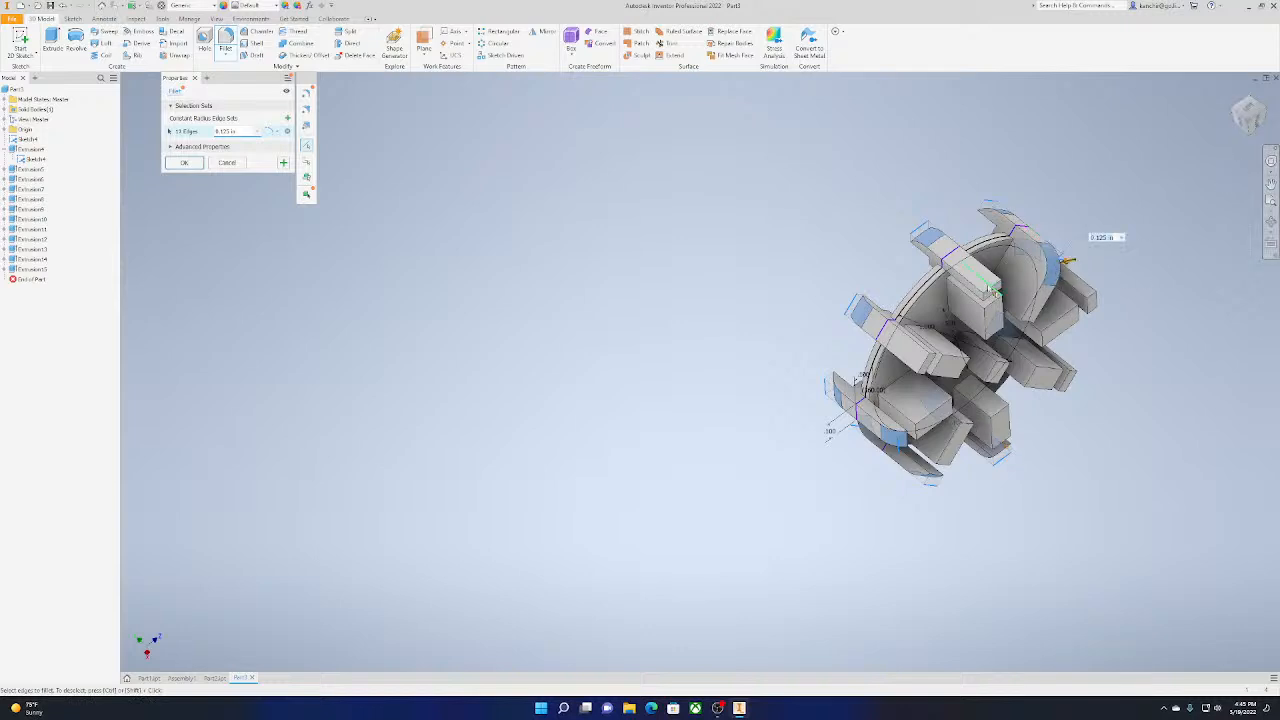
left_click(991, 288)
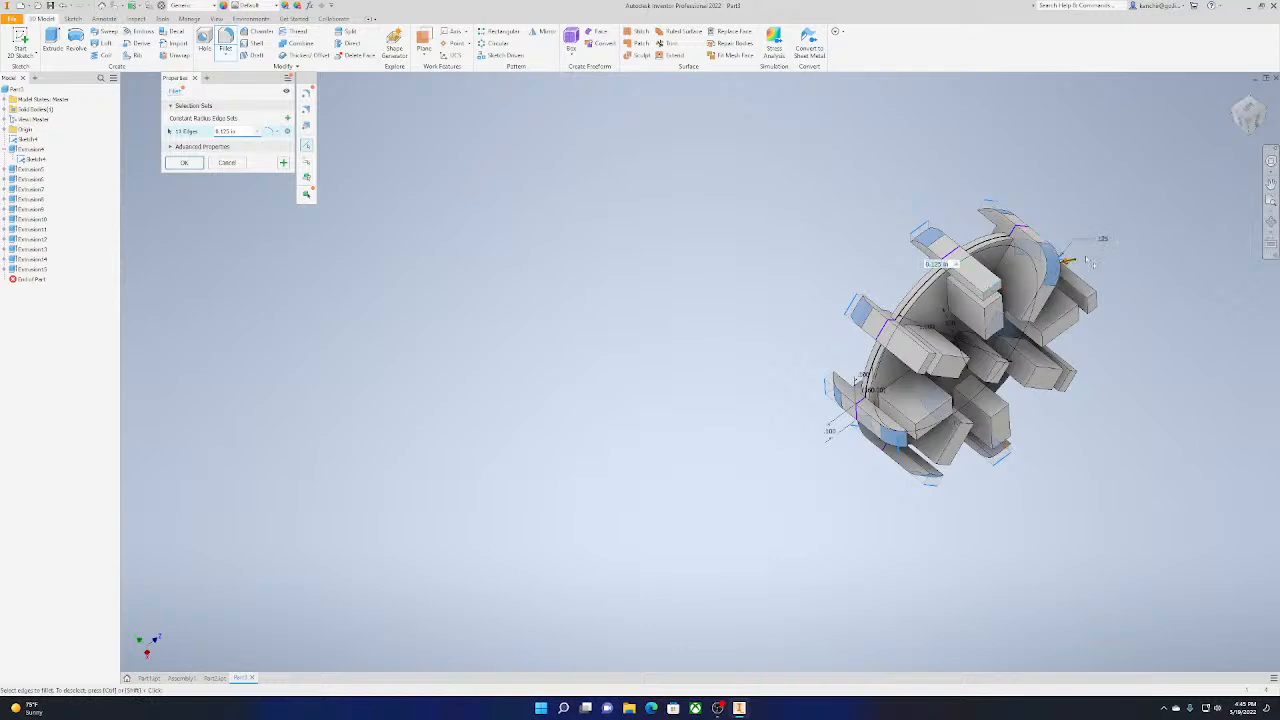
left_click(923, 368)
Add the underside end edges of the remaining two tabs and apply the 0.125 in fillet
left_click_drag(1254, 125, 1236, 119)
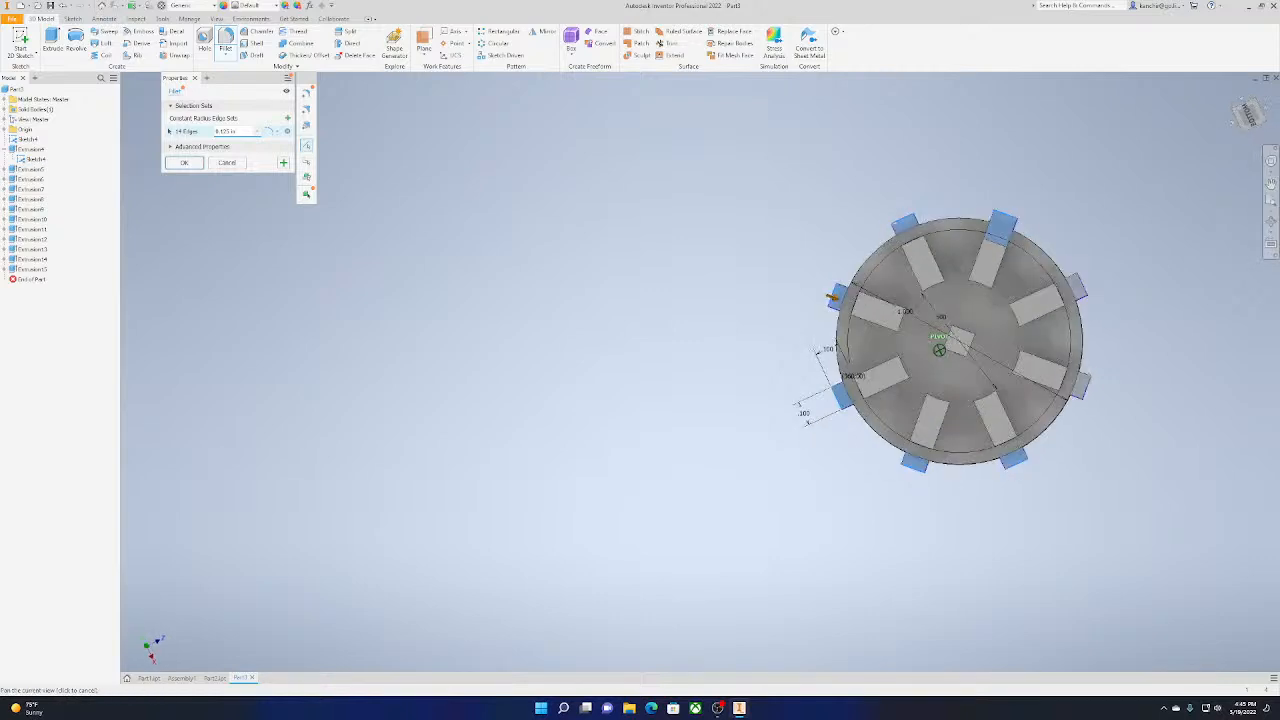
left_click(1082, 287)
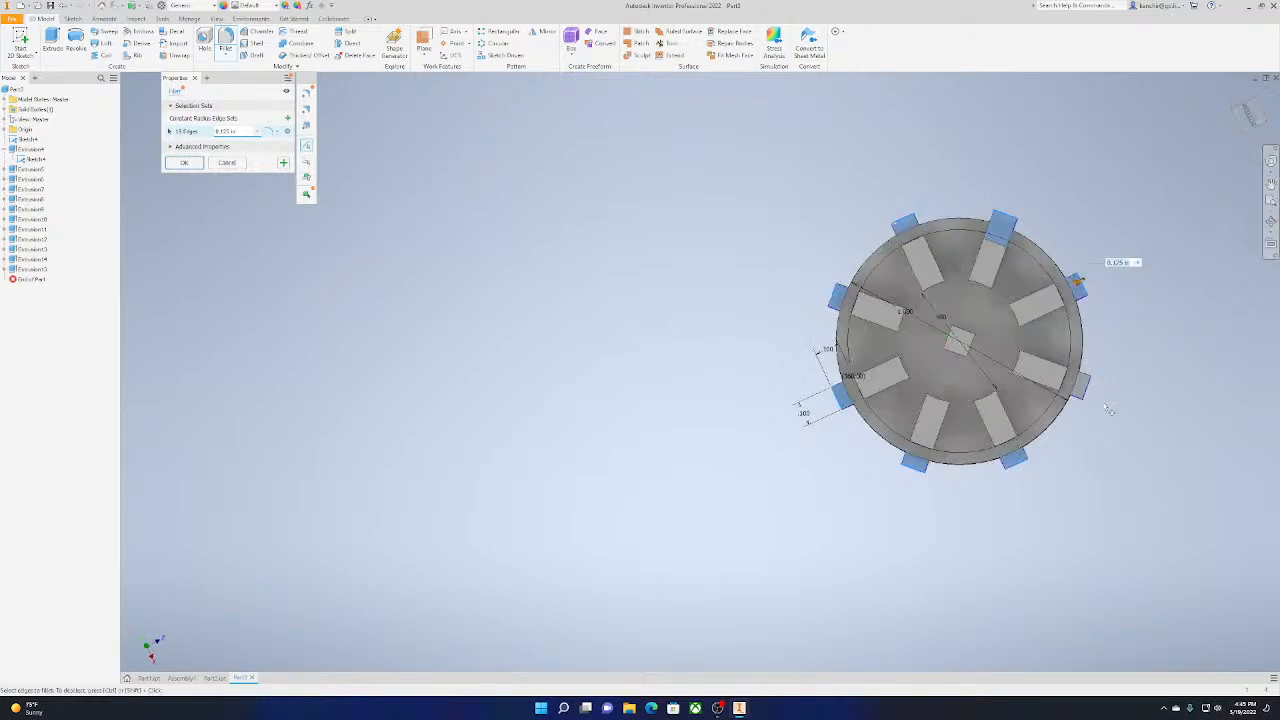
left_click(1086, 391)
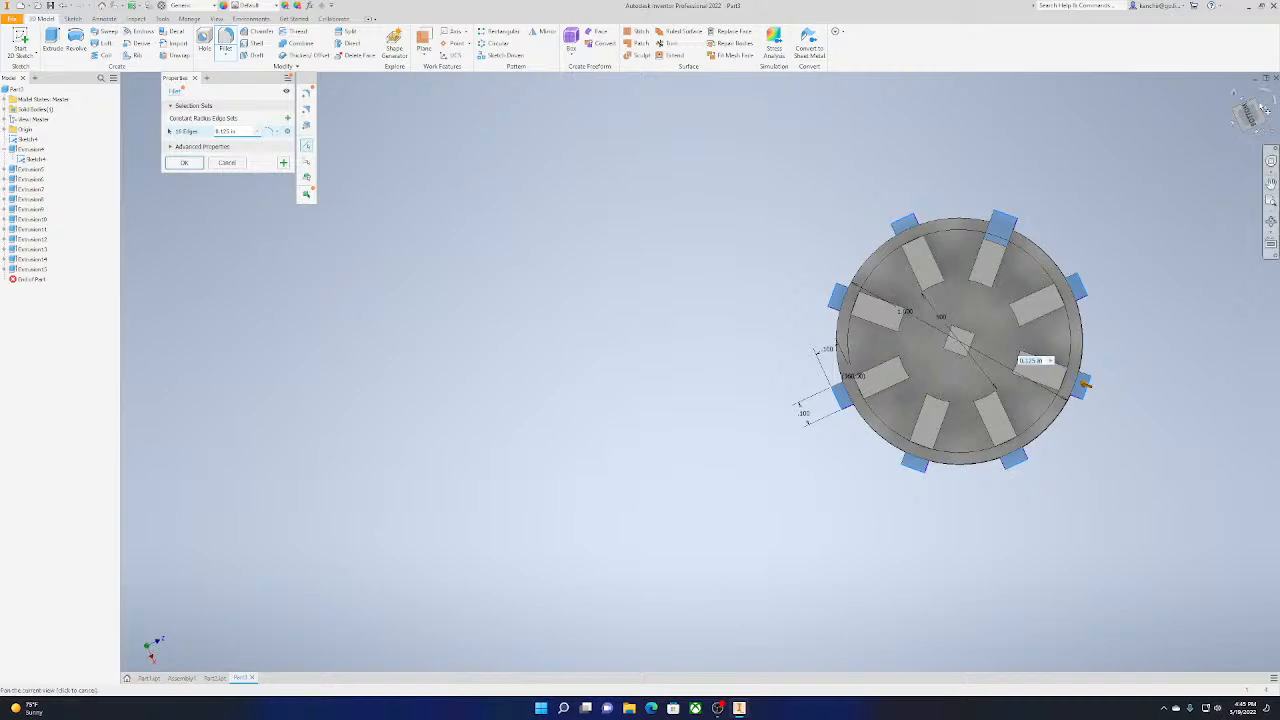
left_click_drag(1267, 112, 1243, 122)
left_click(182, 163)
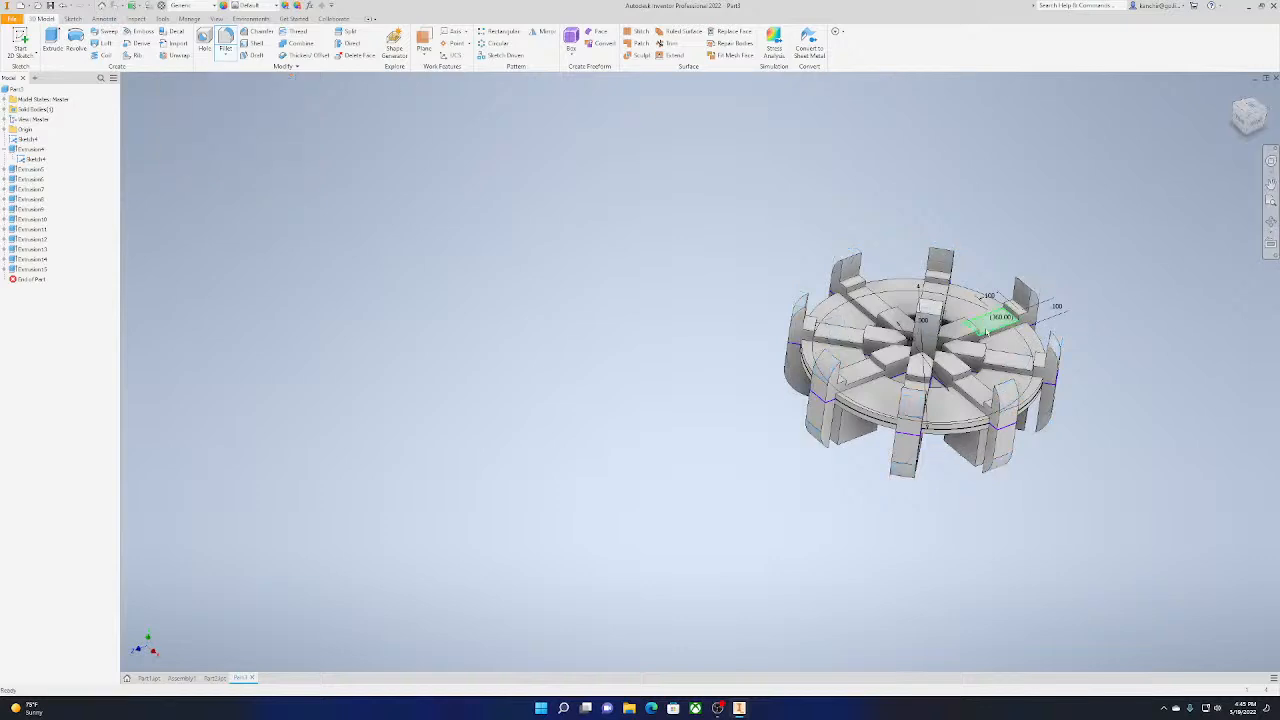
Start another 0.125 in fillet and select the step edges on the inner side of three adjacent end tabs
middle_click_drag(954, 380, 735, 426)
scroll(737, 426, "down", 3)
scroll(738, 426, "up", 5)
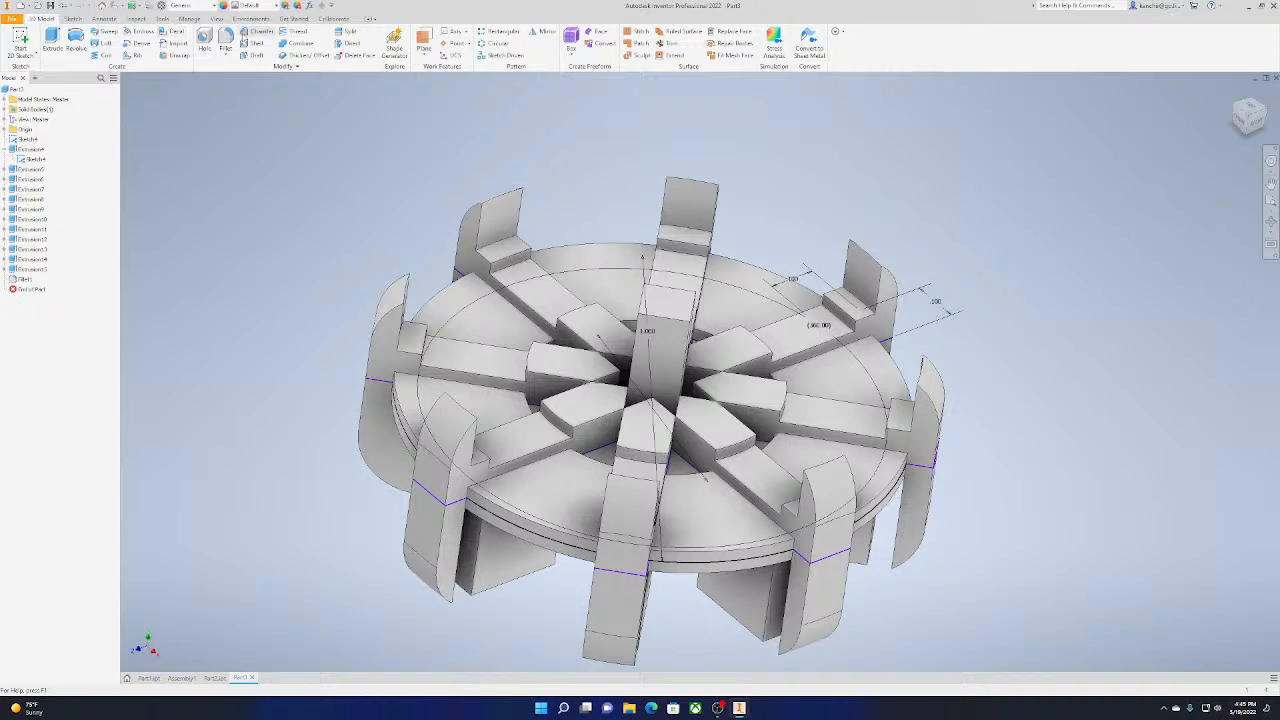
left_click(226, 40)
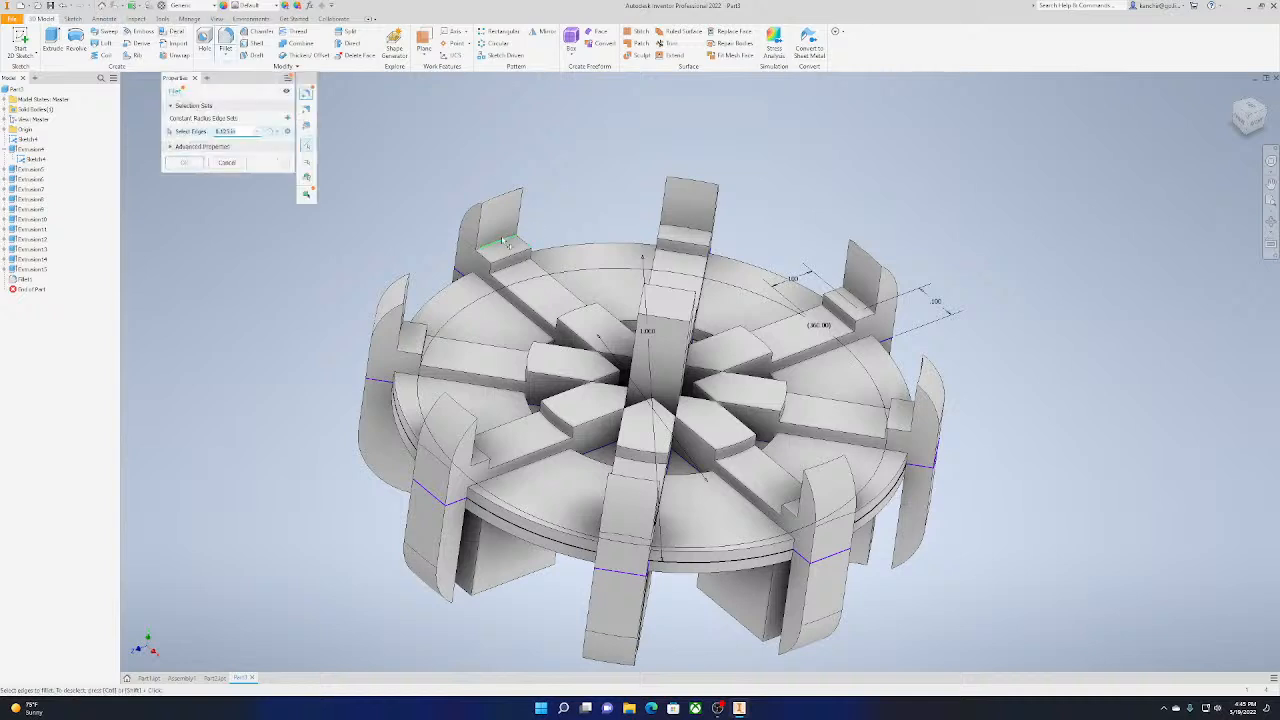
left_click(505, 246)
left_click(521, 264)
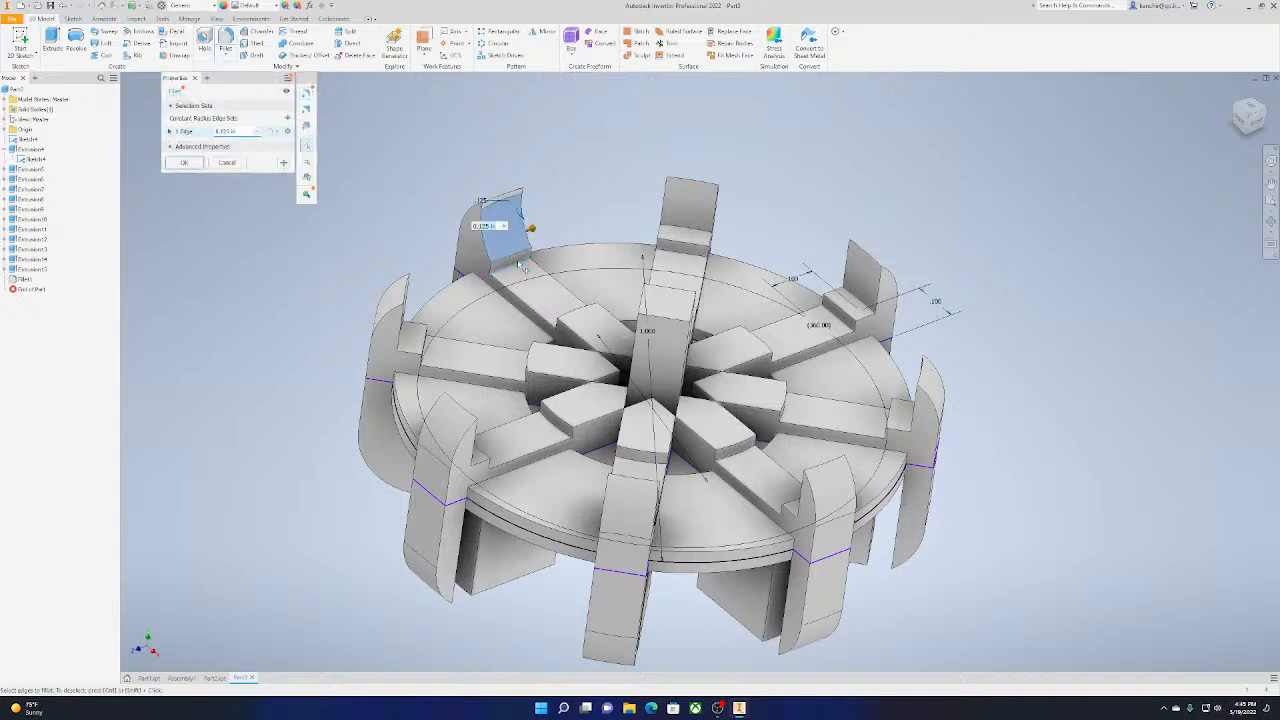
left_click(692, 237)
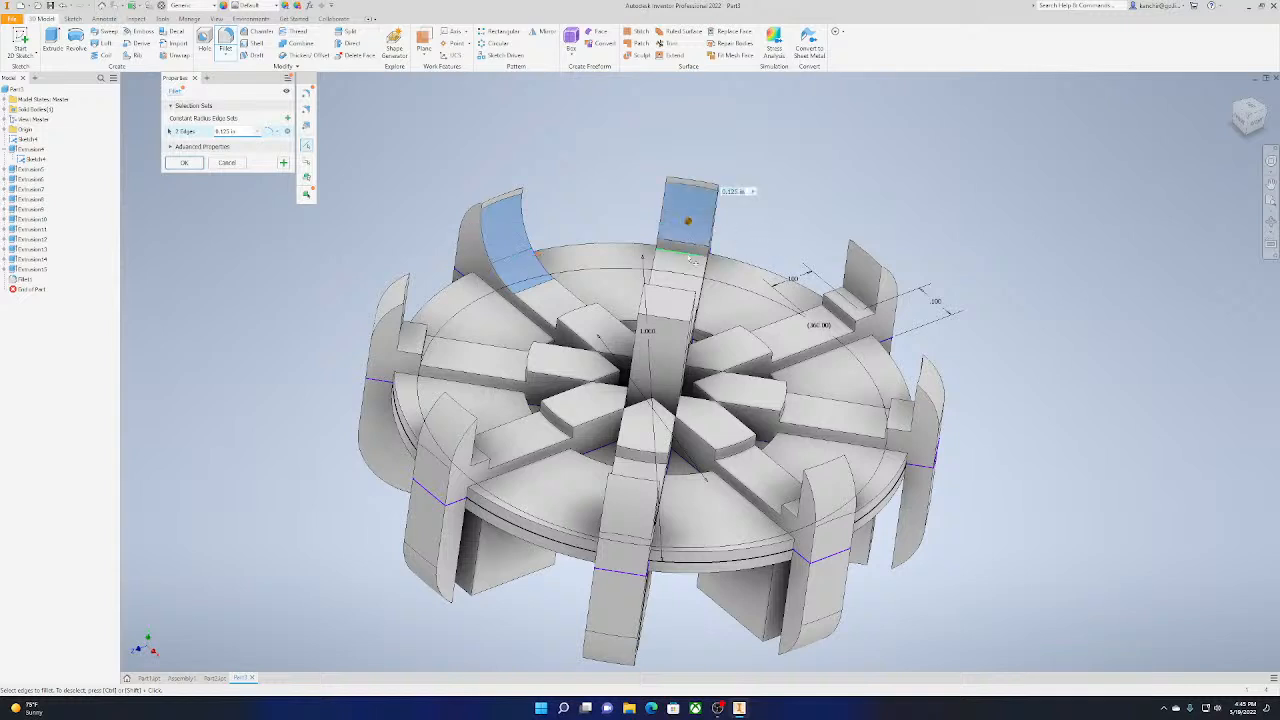
left_click(848, 305)
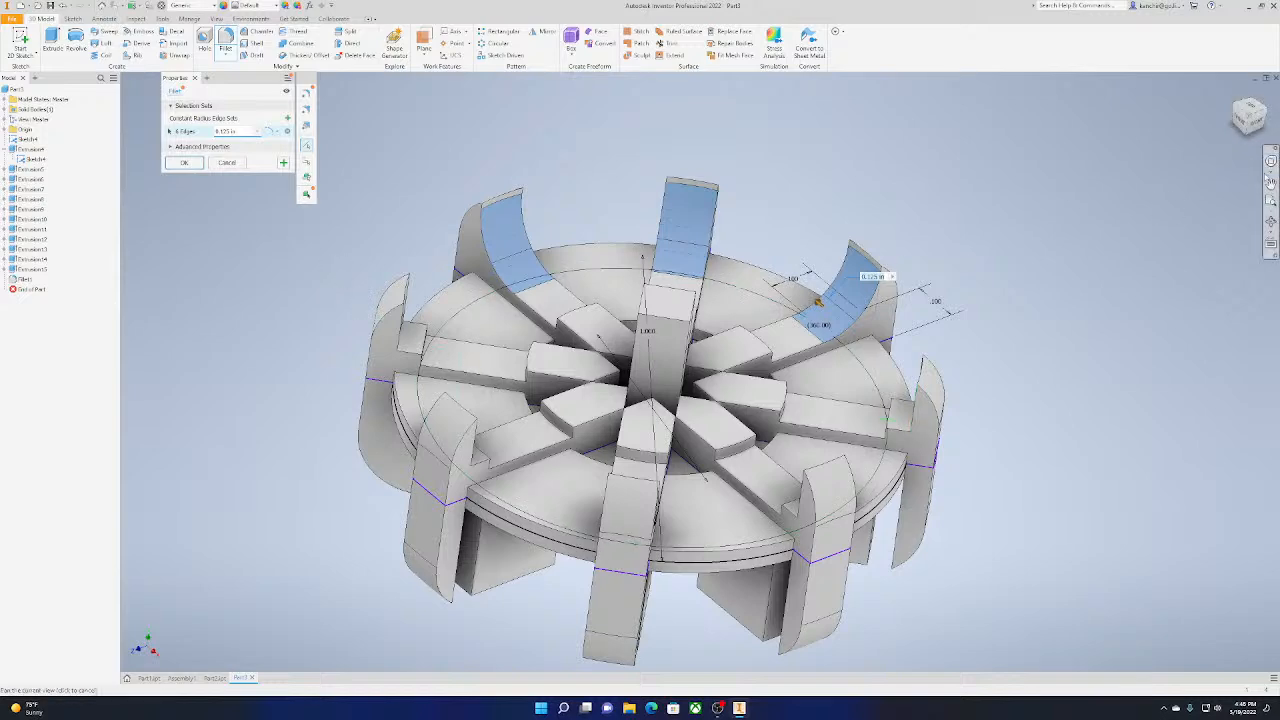
Add the inner step edges of the other five end tabs to the 0.125 in fillet
left_click_drag(1260, 123, 1241, 137)
left_click(448, 351)
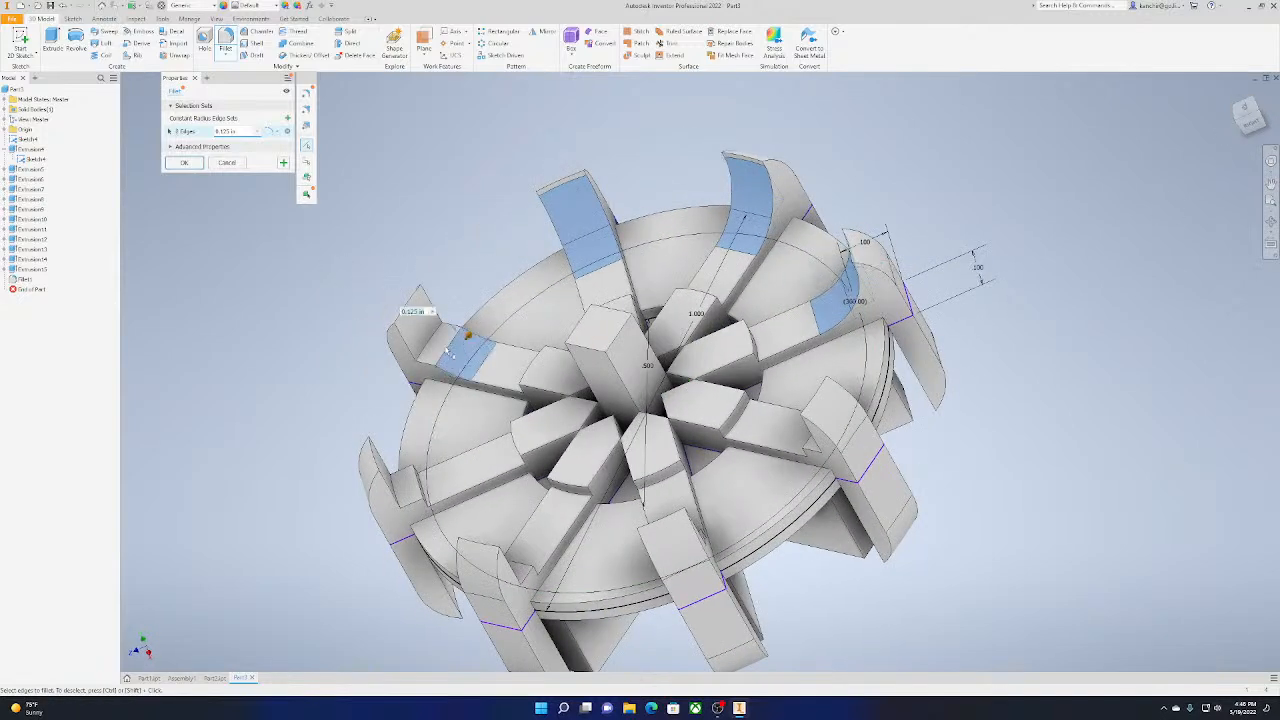
left_click(435, 351)
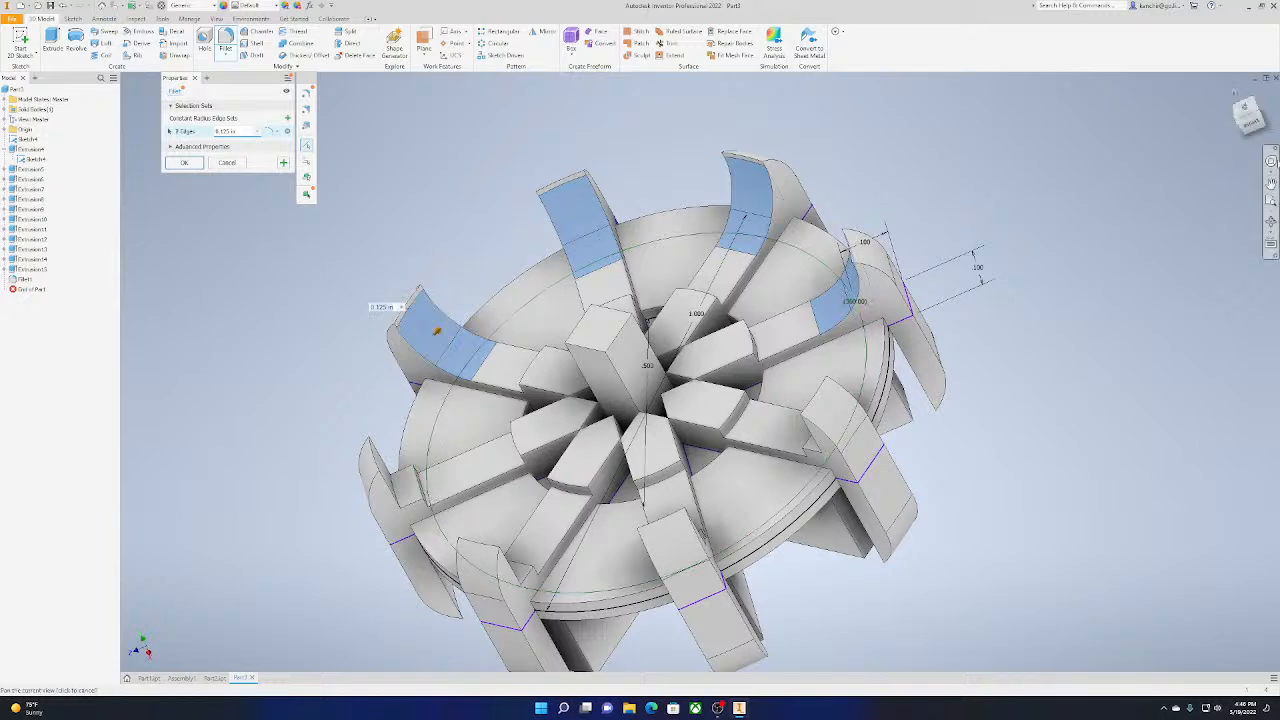
left_click_drag(1237, 133, 1250, 113)
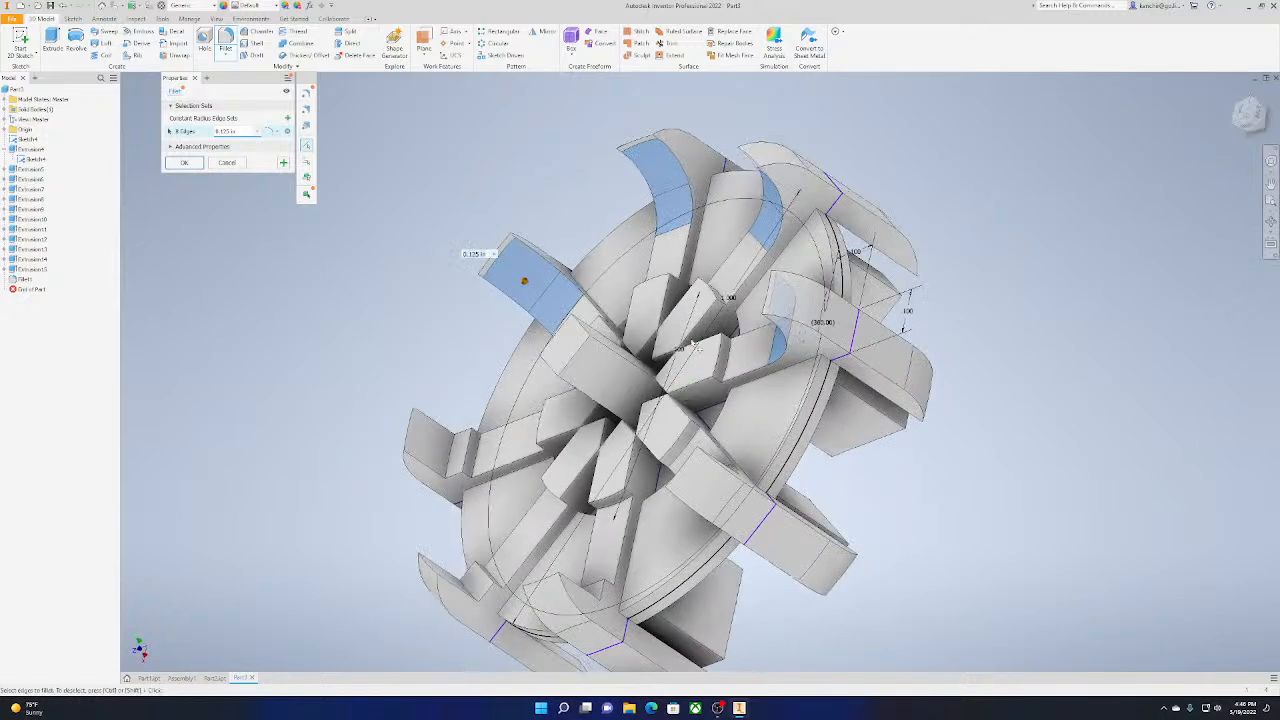
left_click(468, 462)
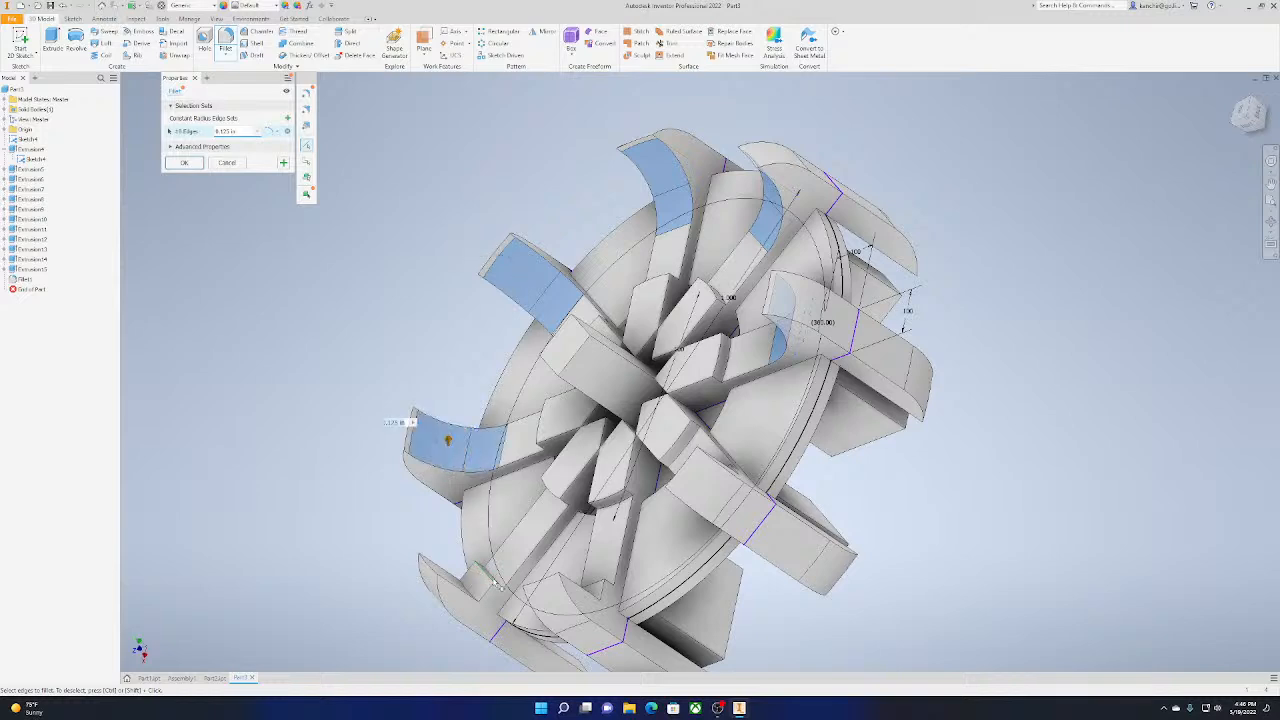
left_click(473, 594)
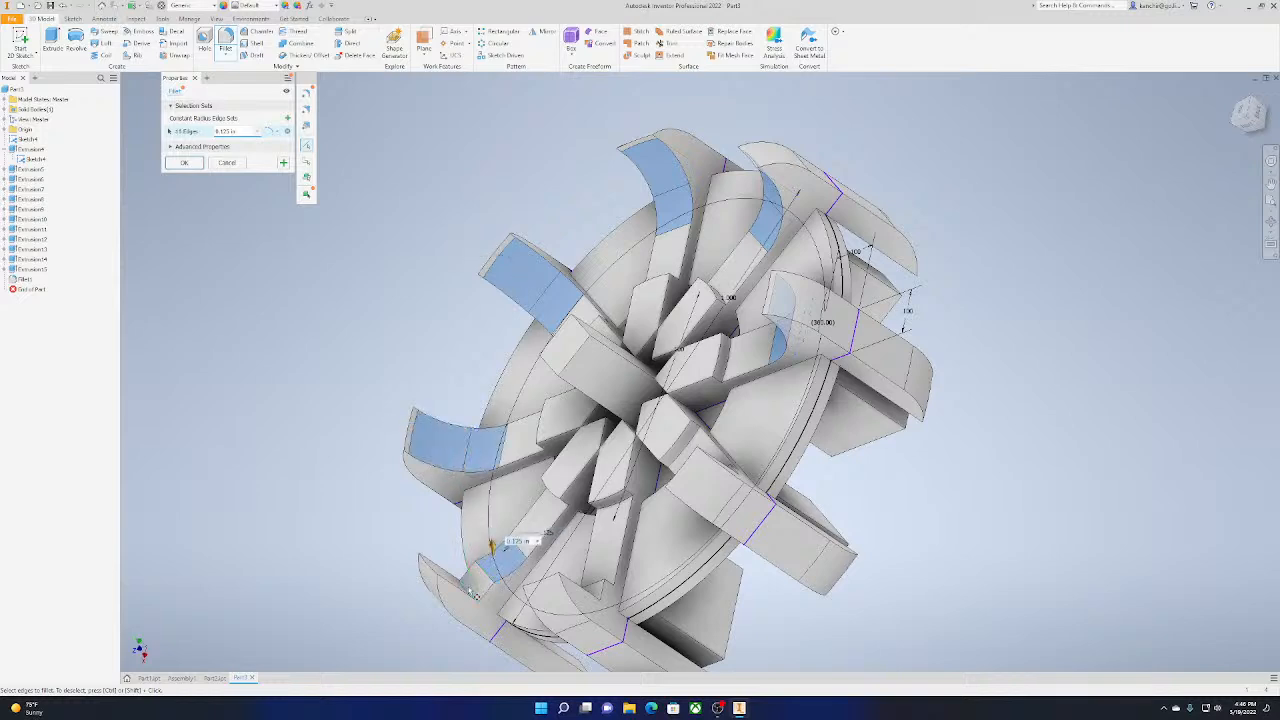
left_click_drag(1258, 119, 1234, 117)
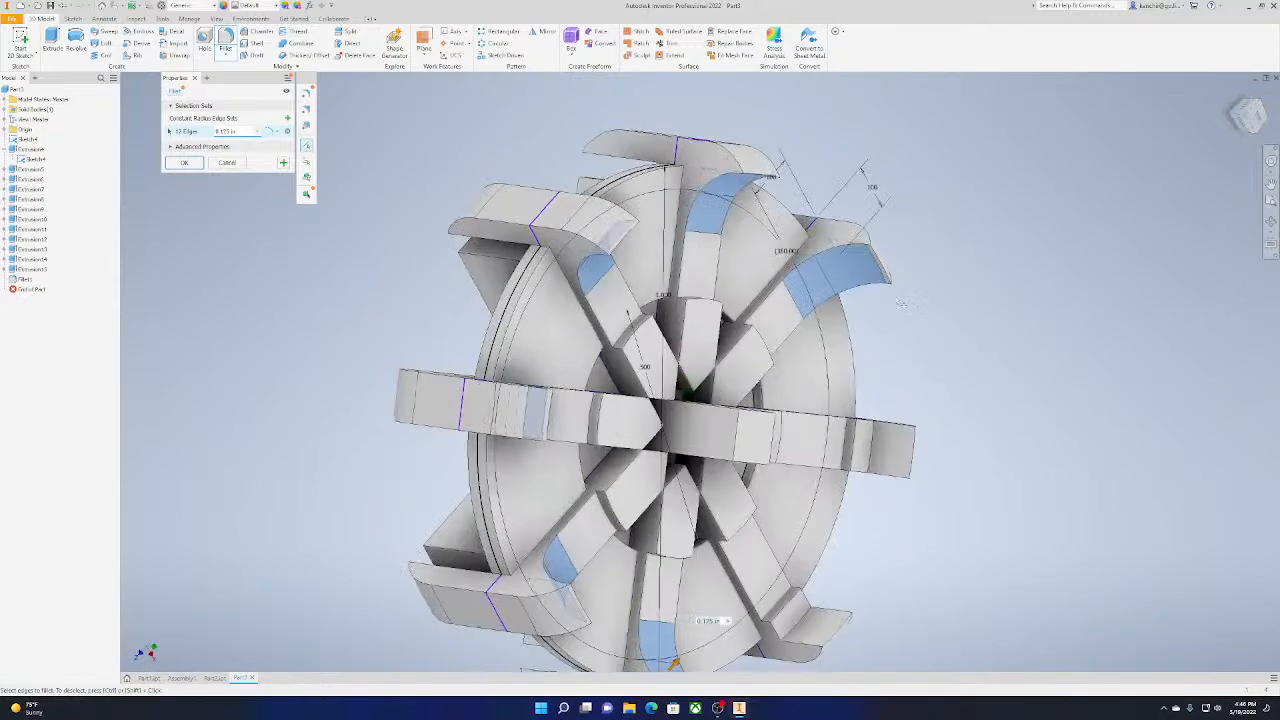
left_click(858, 455)
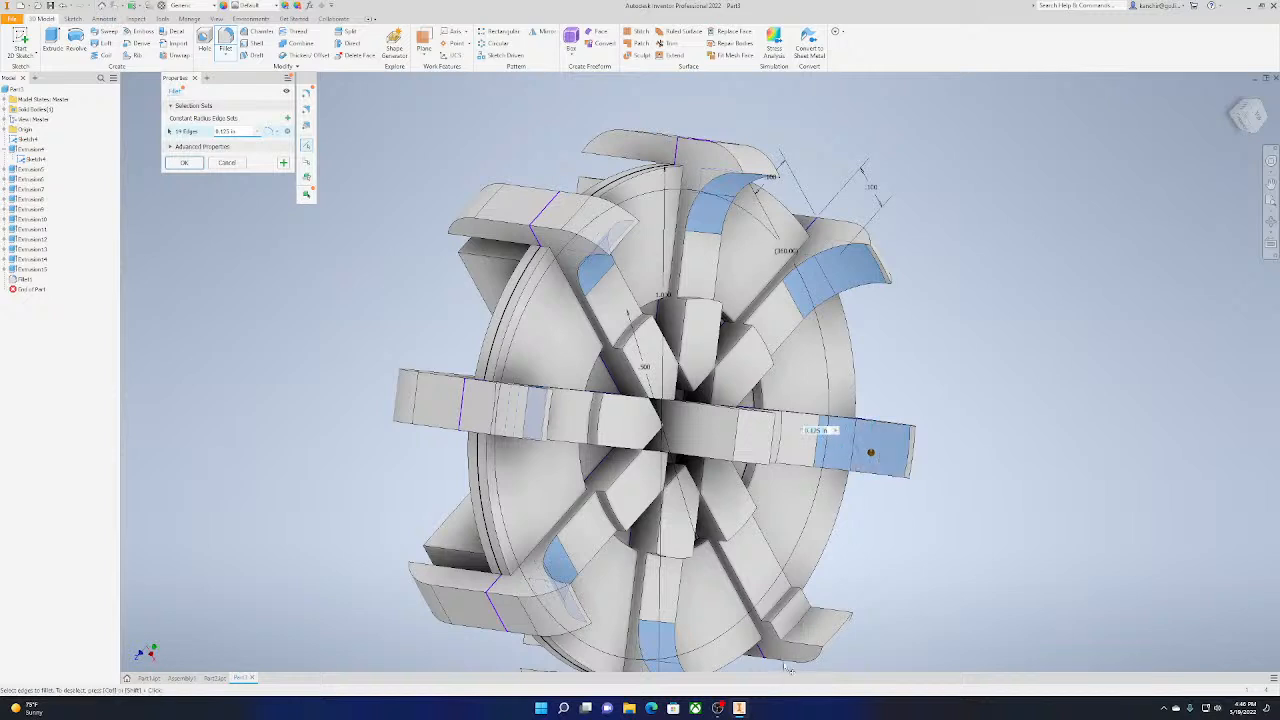
left_click(784, 588)
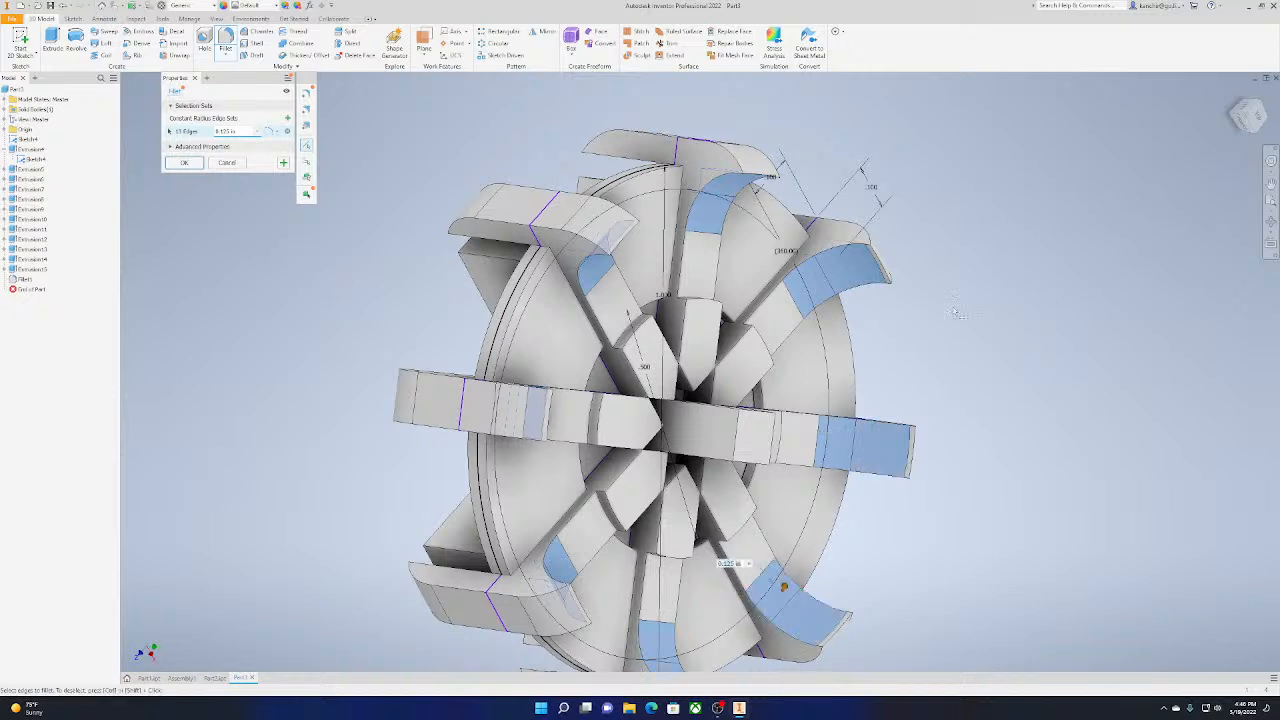
Try adding the outer top edges of the hub's raised blocks to the tab fillet, and cancel the fillet
left_click(628, 342)
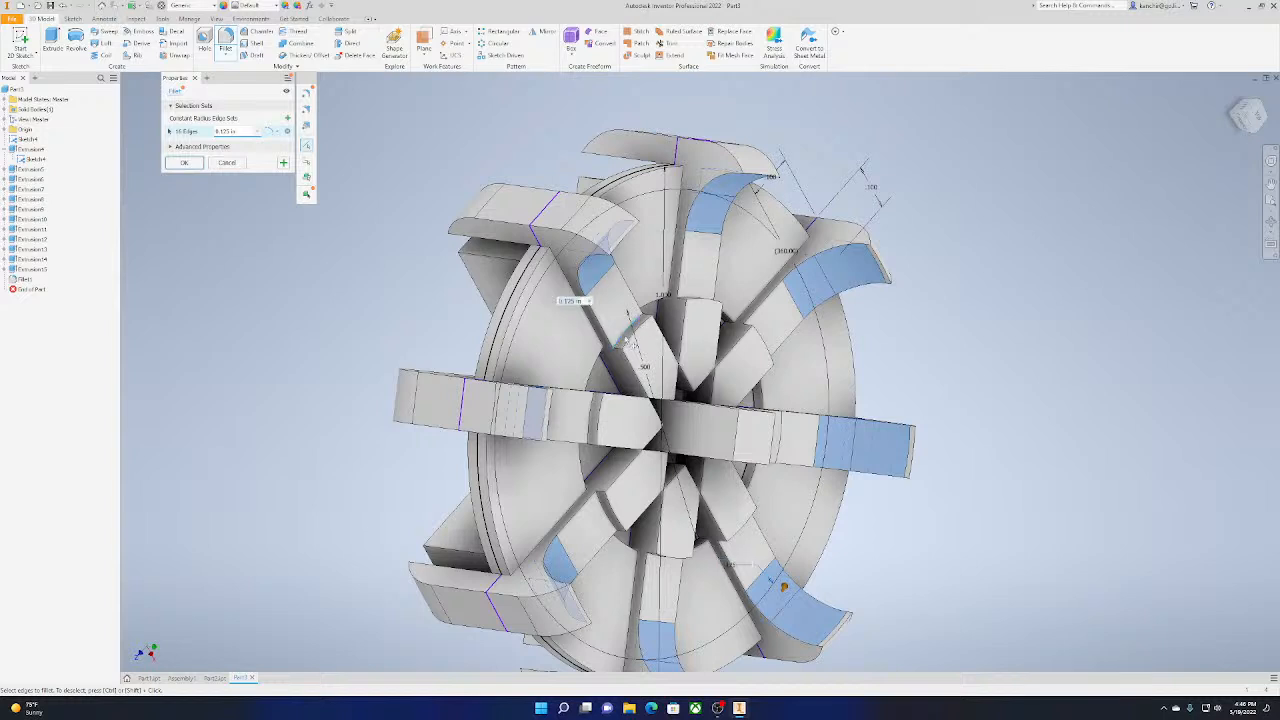
left_click(697, 301)
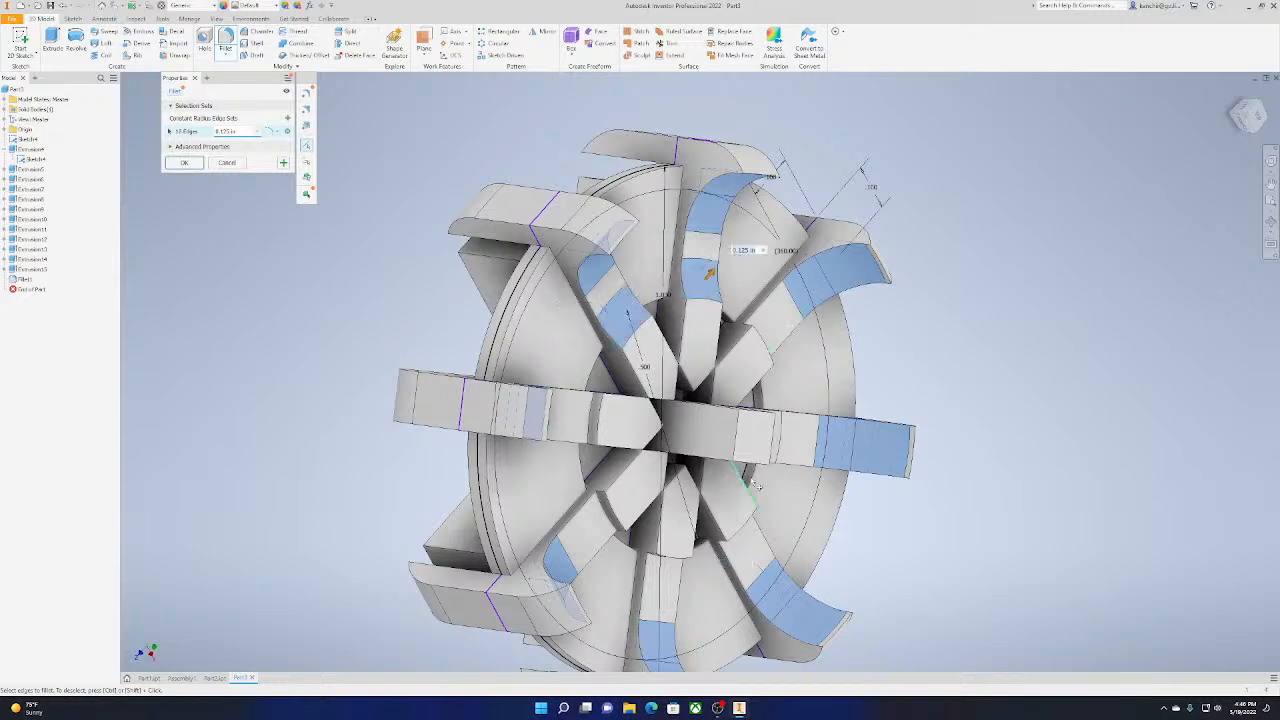
middle_click_drag(782, 452, 687, 395, "shift")
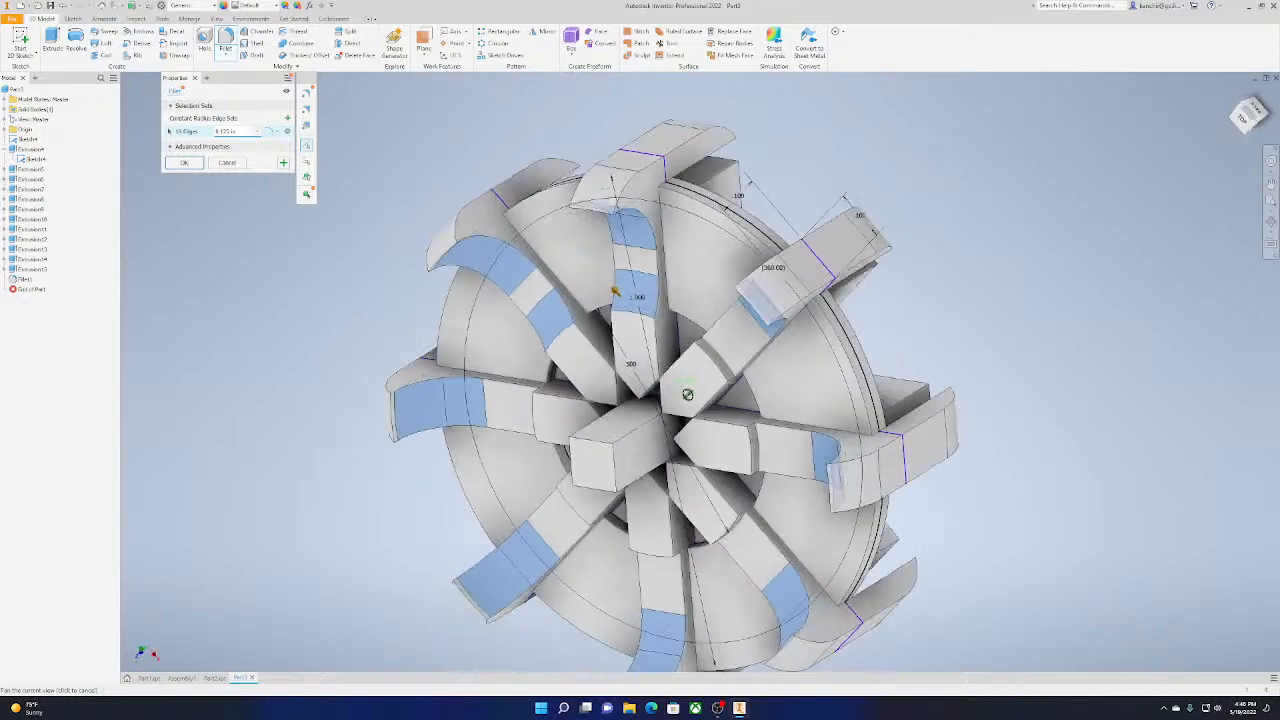
left_click(725, 366)
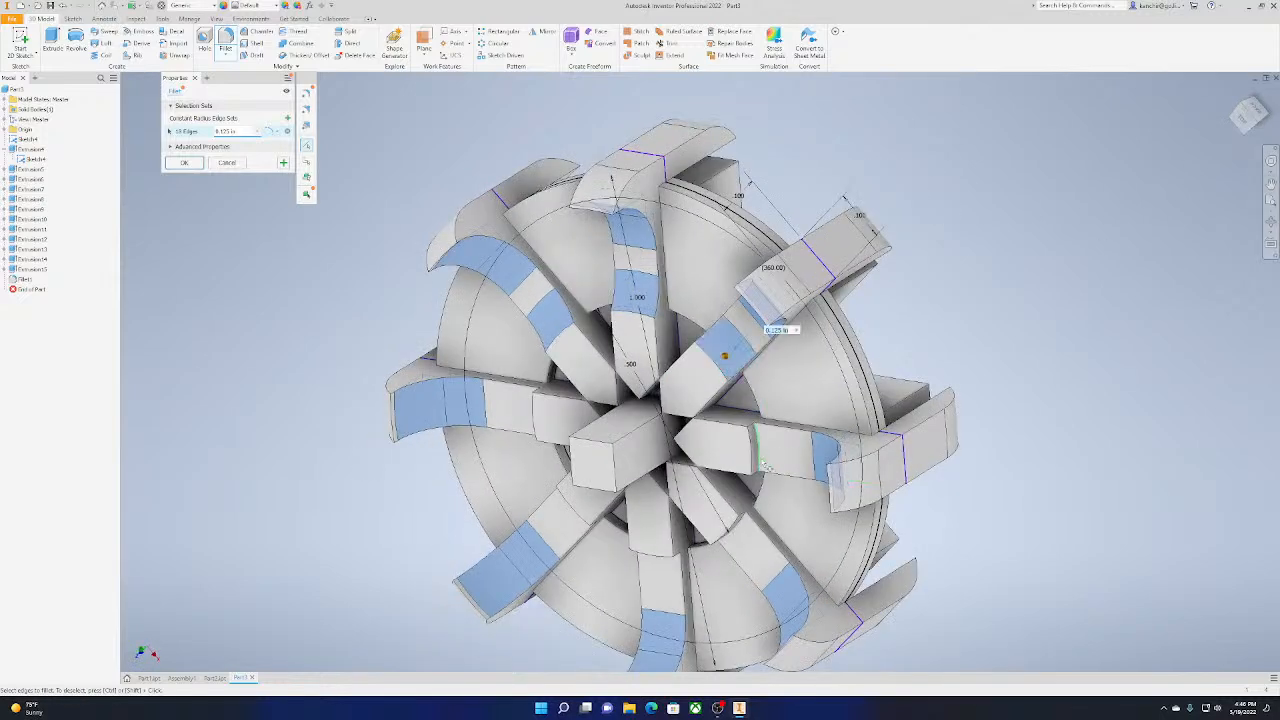
left_click(762, 466)
left_click(746, 530)
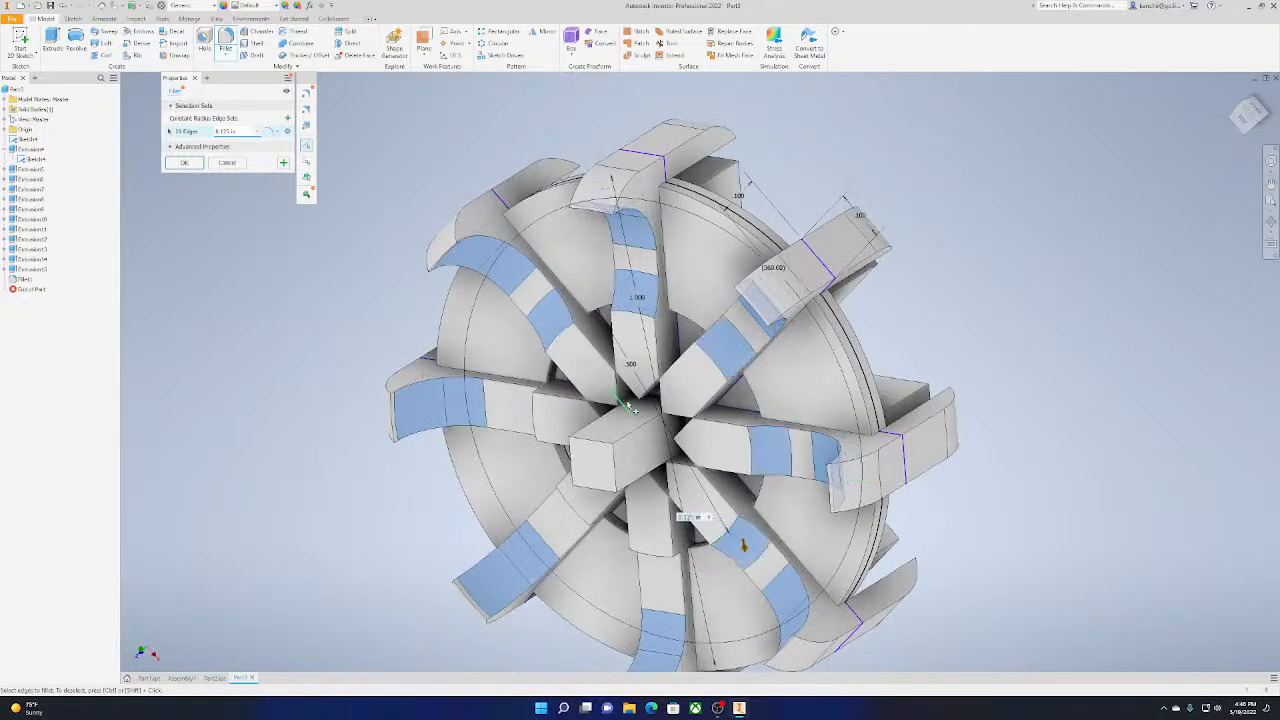
middle_click_drag(718, 575, 788, 478, "shift")
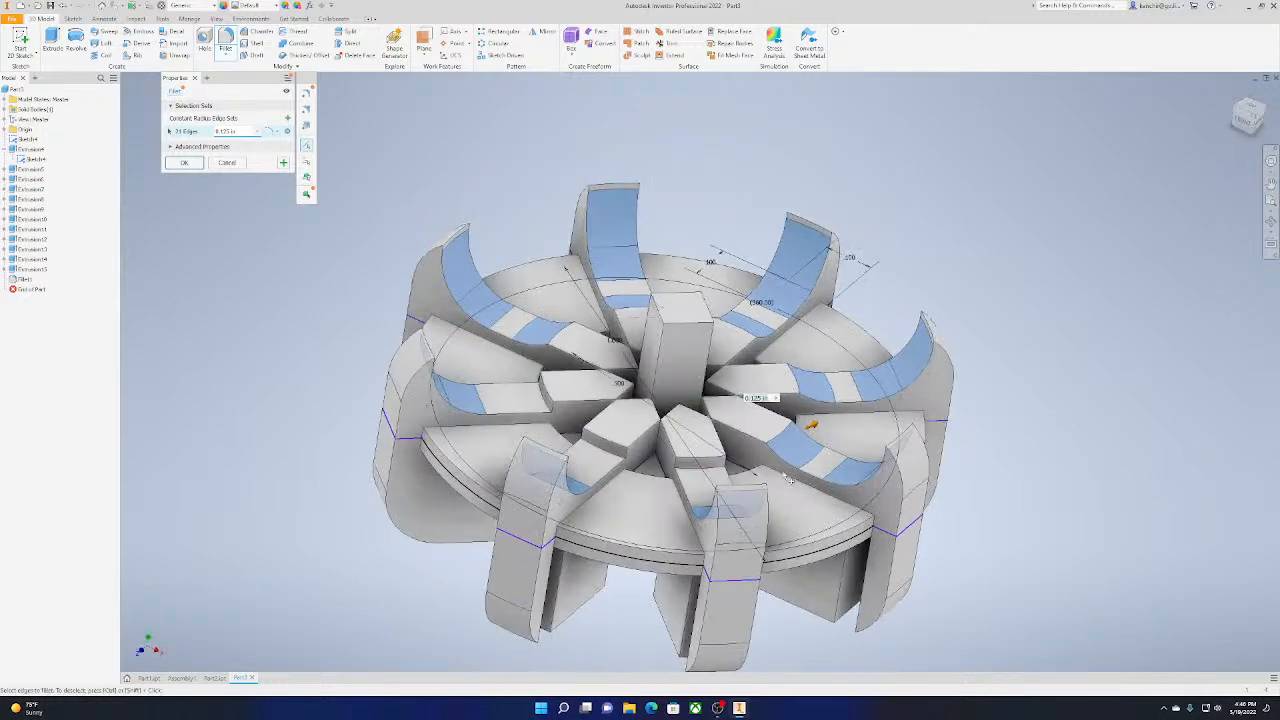
left_click(694, 474)
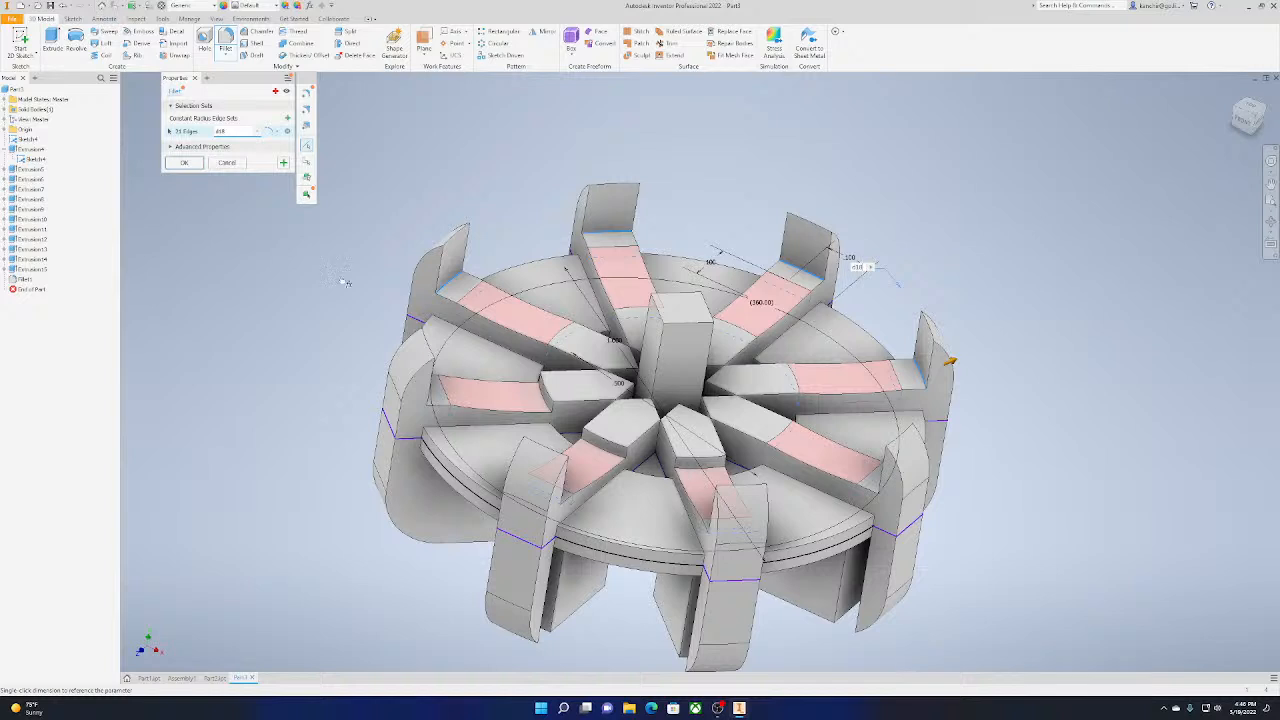
left_click(228, 163)
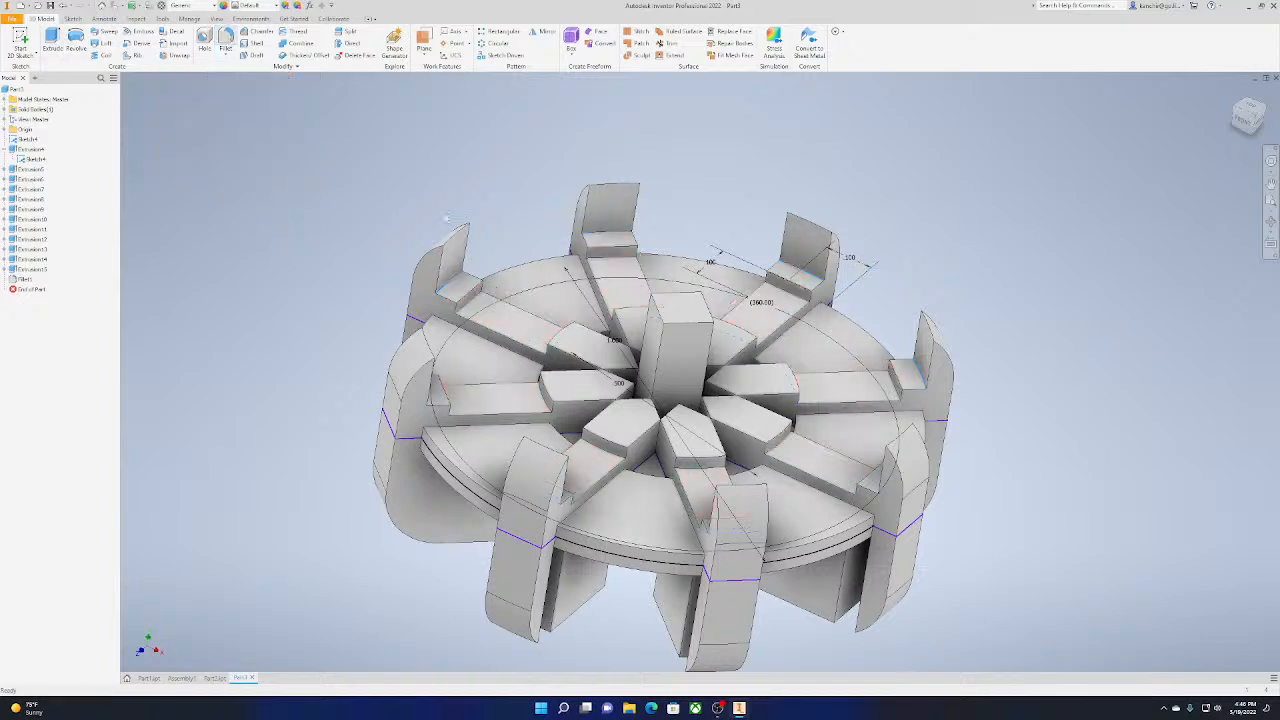
Start a new 0.125 in fillet and select the inner step edges of four adjacent end tabs
left_click(226, 42)
left_click(450, 238)
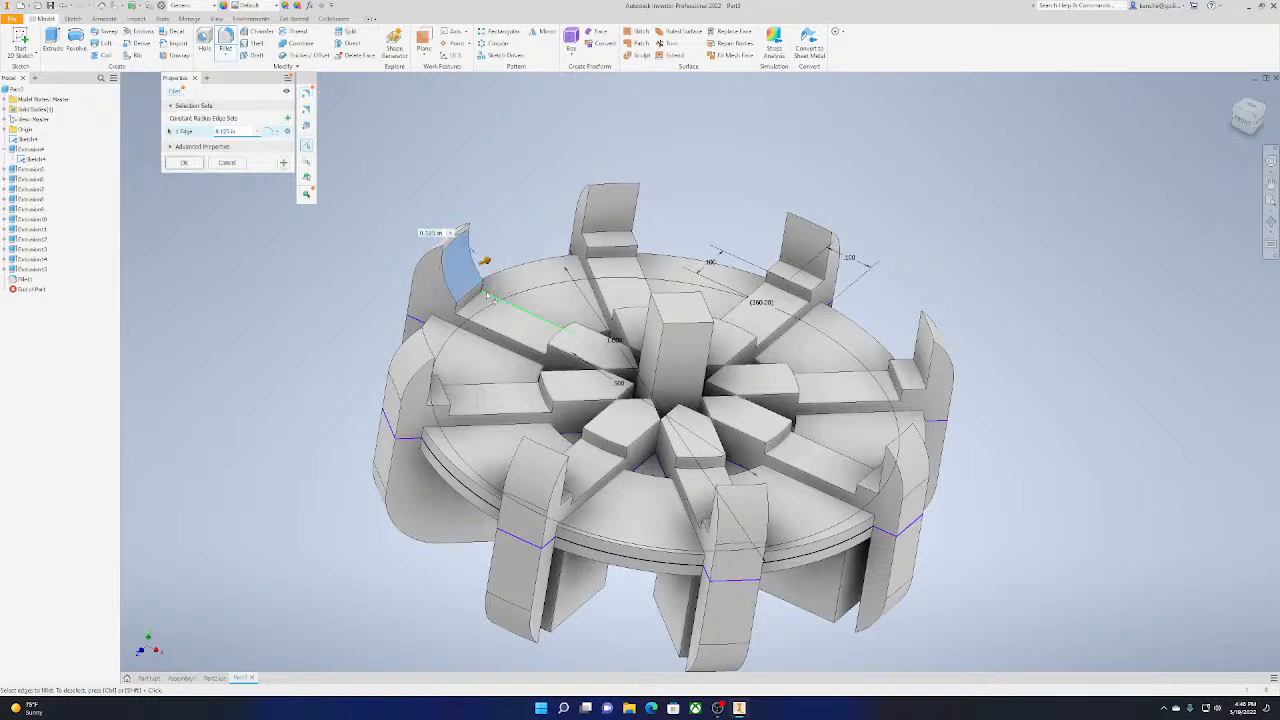
left_click(612, 252)
left_click(786, 267)
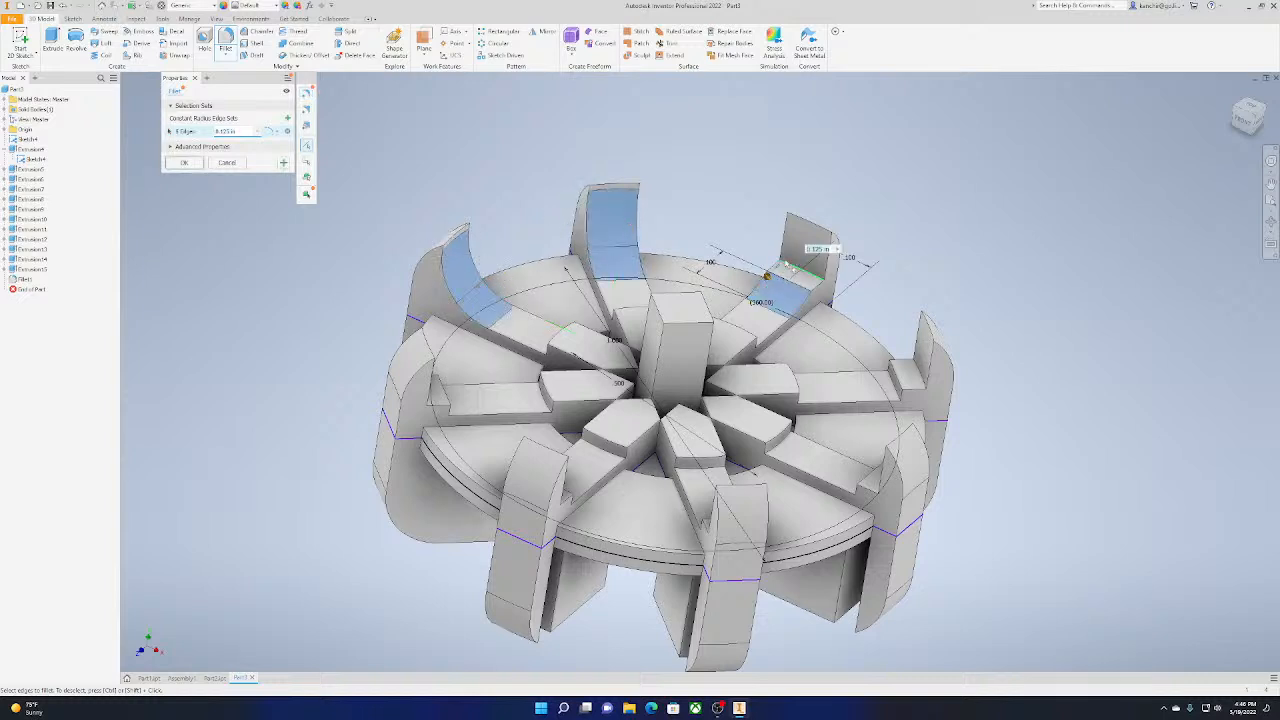
left_click(926, 386)
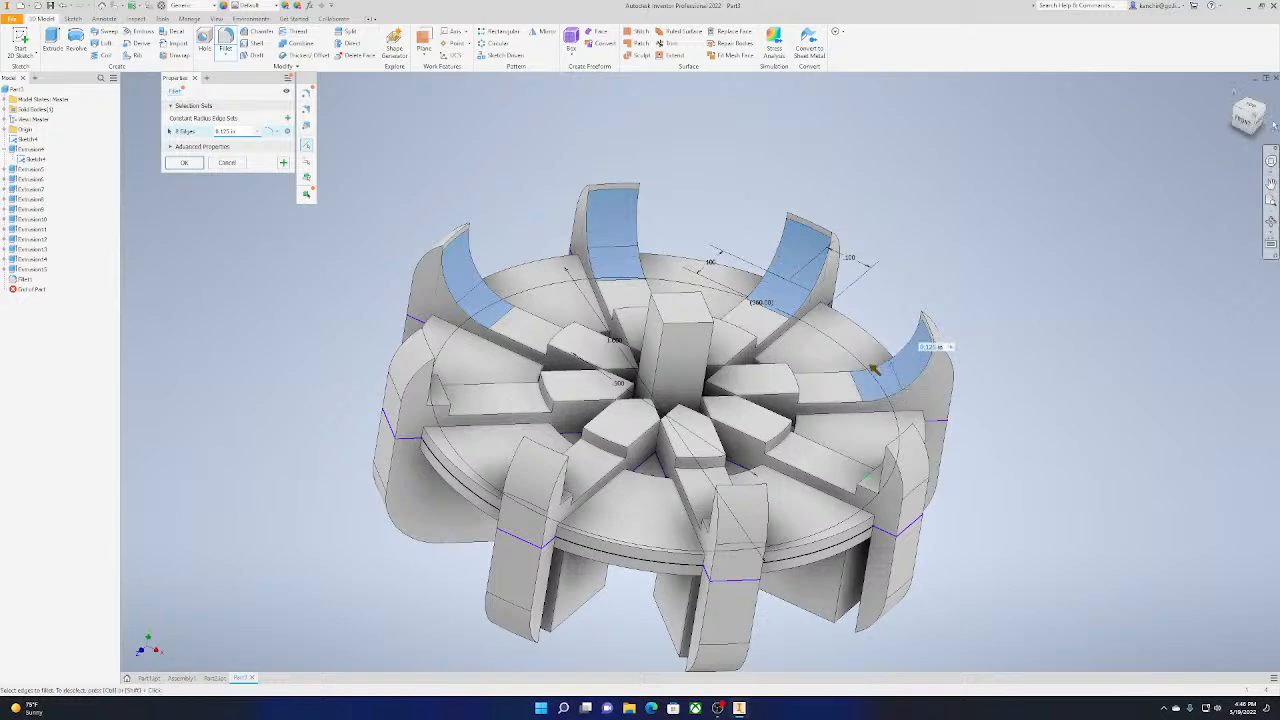
Add the inner step edges of the next two end tabs to the 0.125 in fillet
left_click_drag(1258, 117, 686, 395)
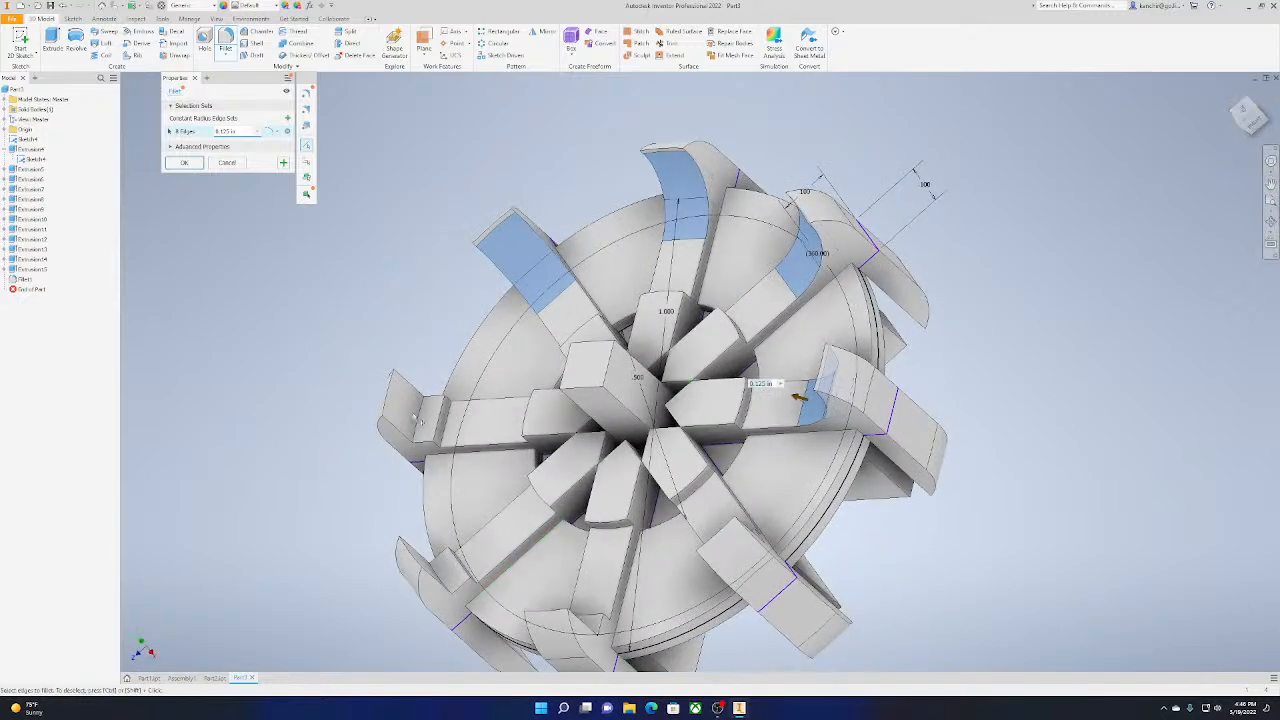
left_click(432, 430)
left_click(417, 424)
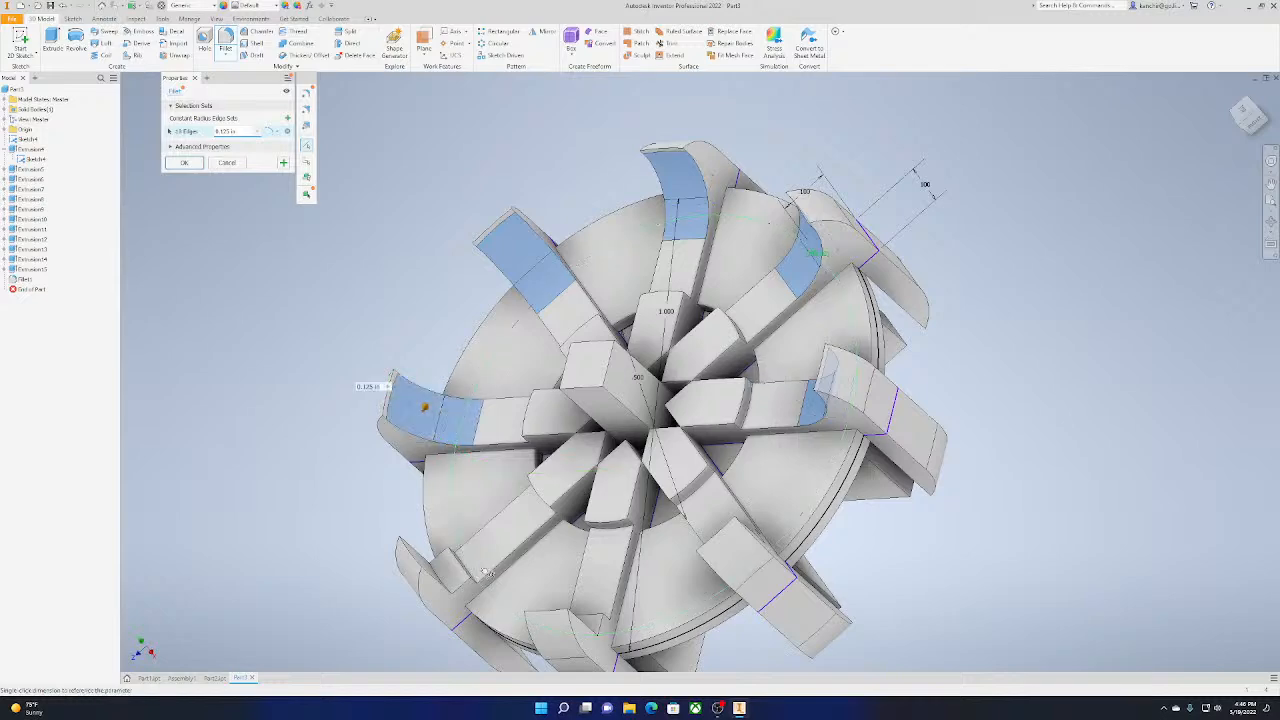
left_click_drag(1250, 117, 1220, 125)
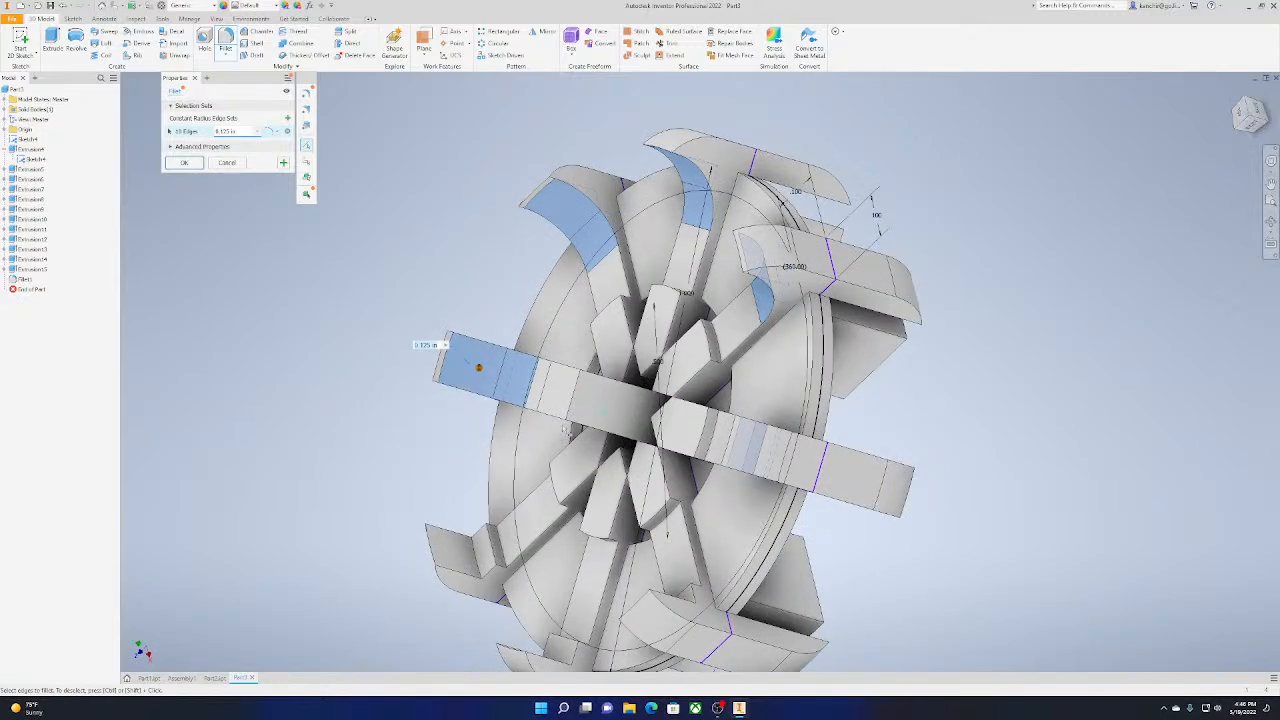
left_click(498, 548)
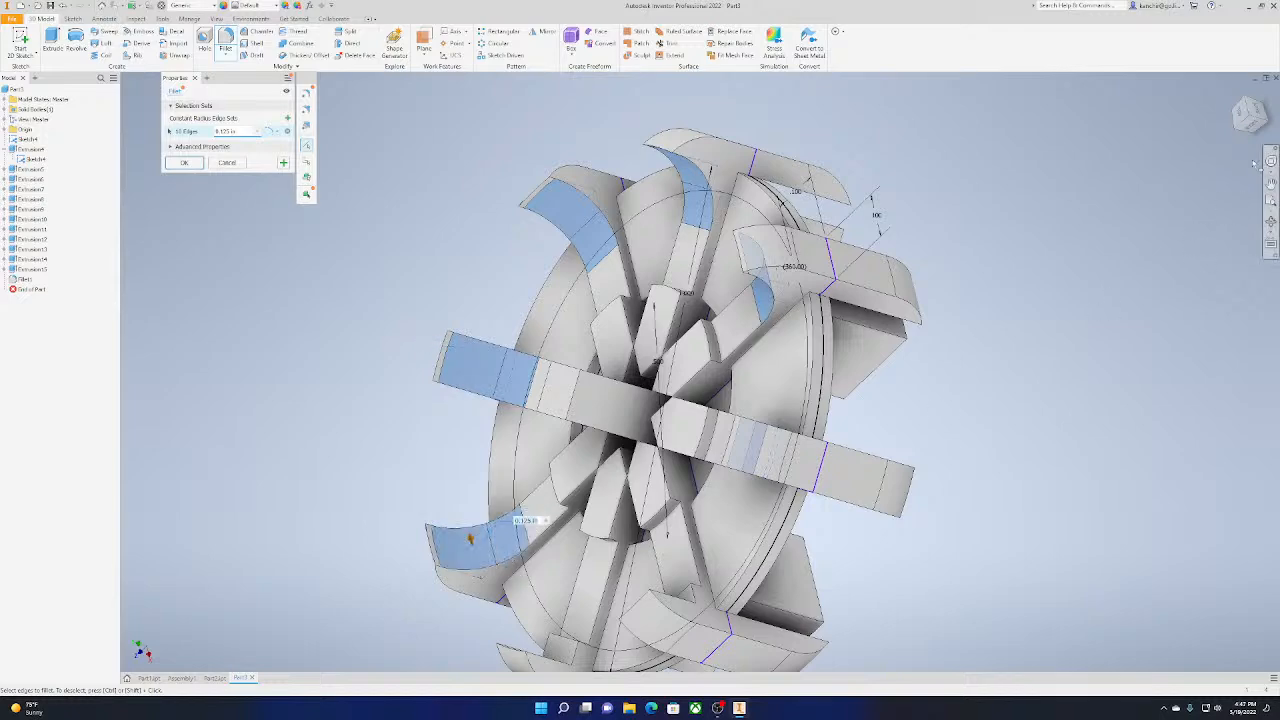
Add the inner step edges of the last two end tabs and apply the 0.125 in fillet
left_click_drag(1250, 117, 1275, 118)
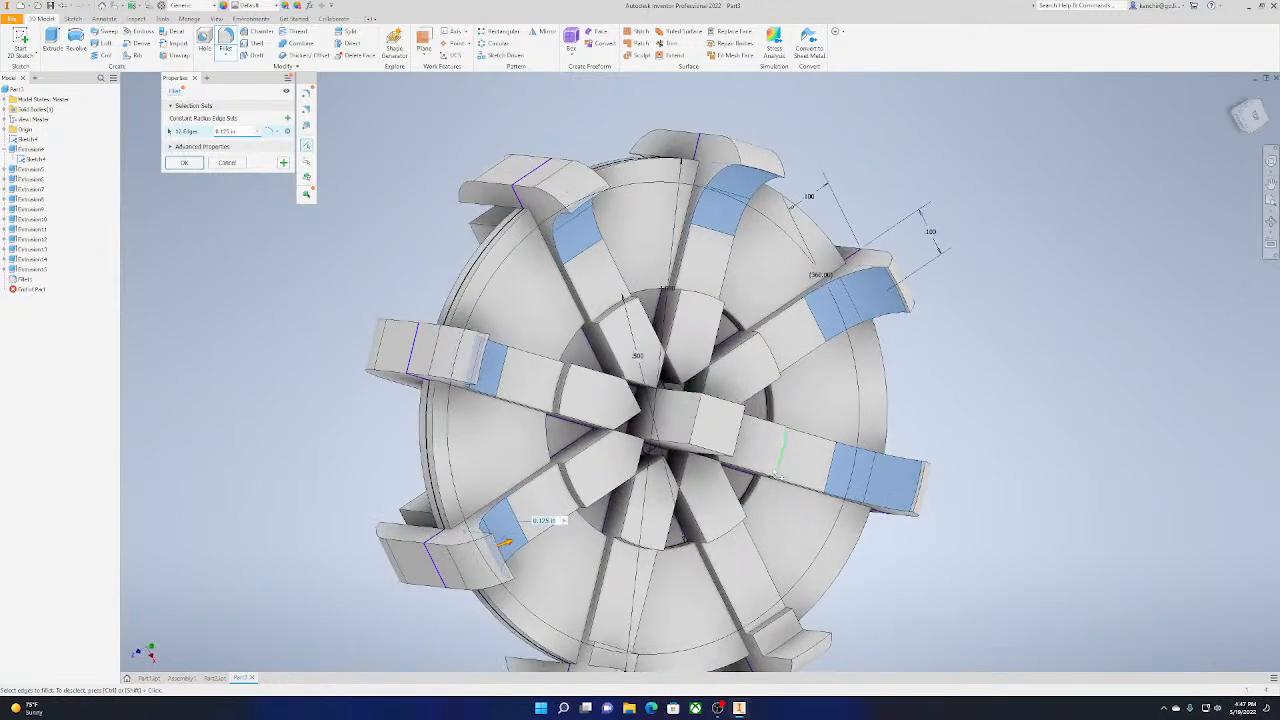
left_click(782, 621)
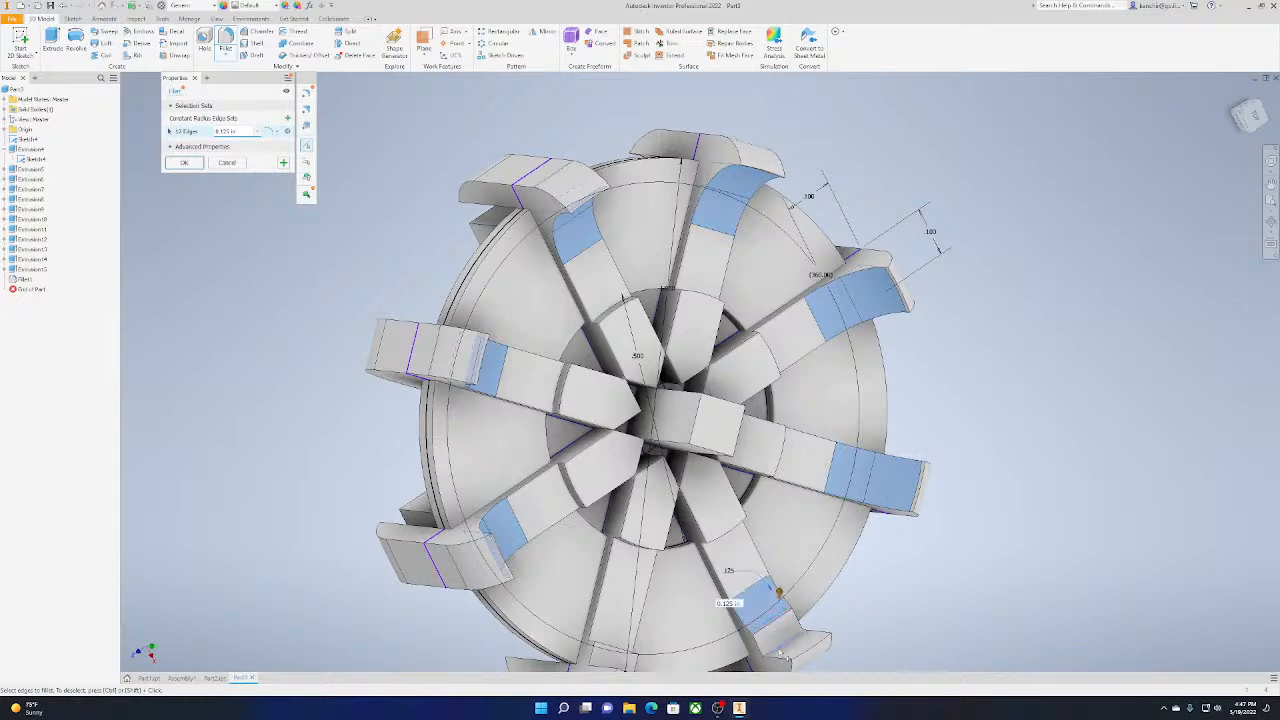
left_click(780, 645)
left_click_drag(1213, 119, 1160, 118)
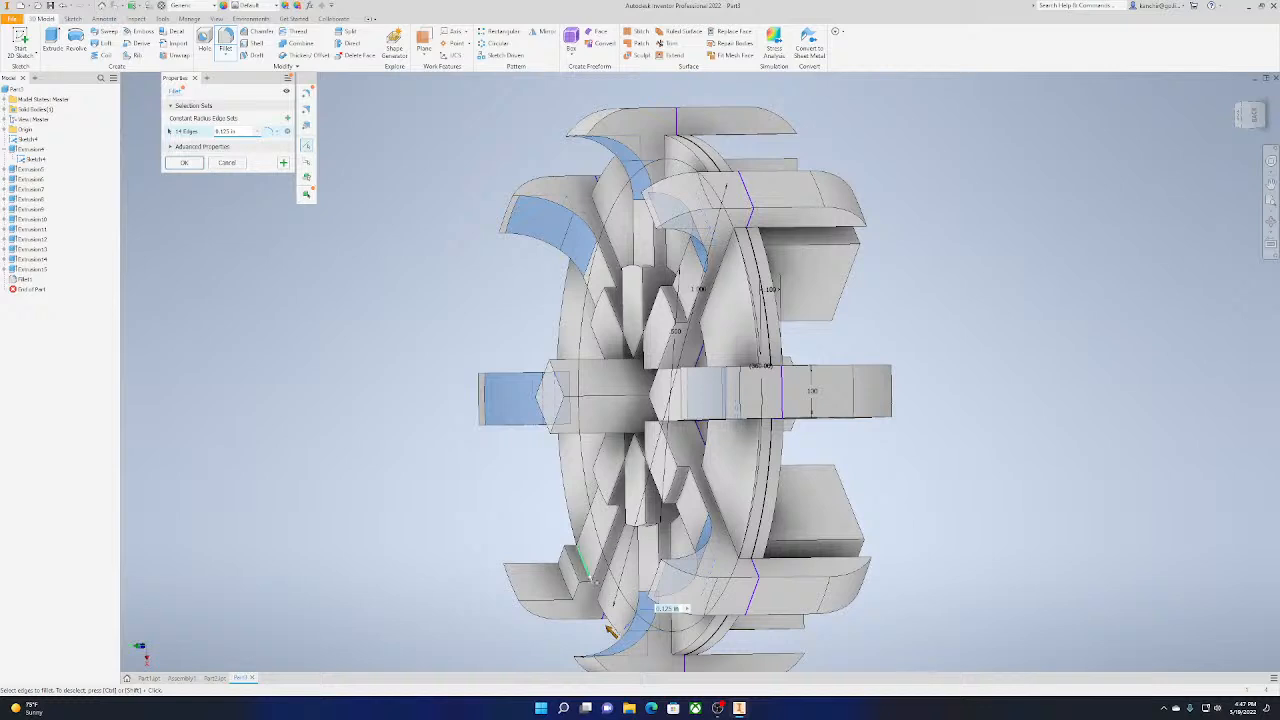
left_click(548, 565)
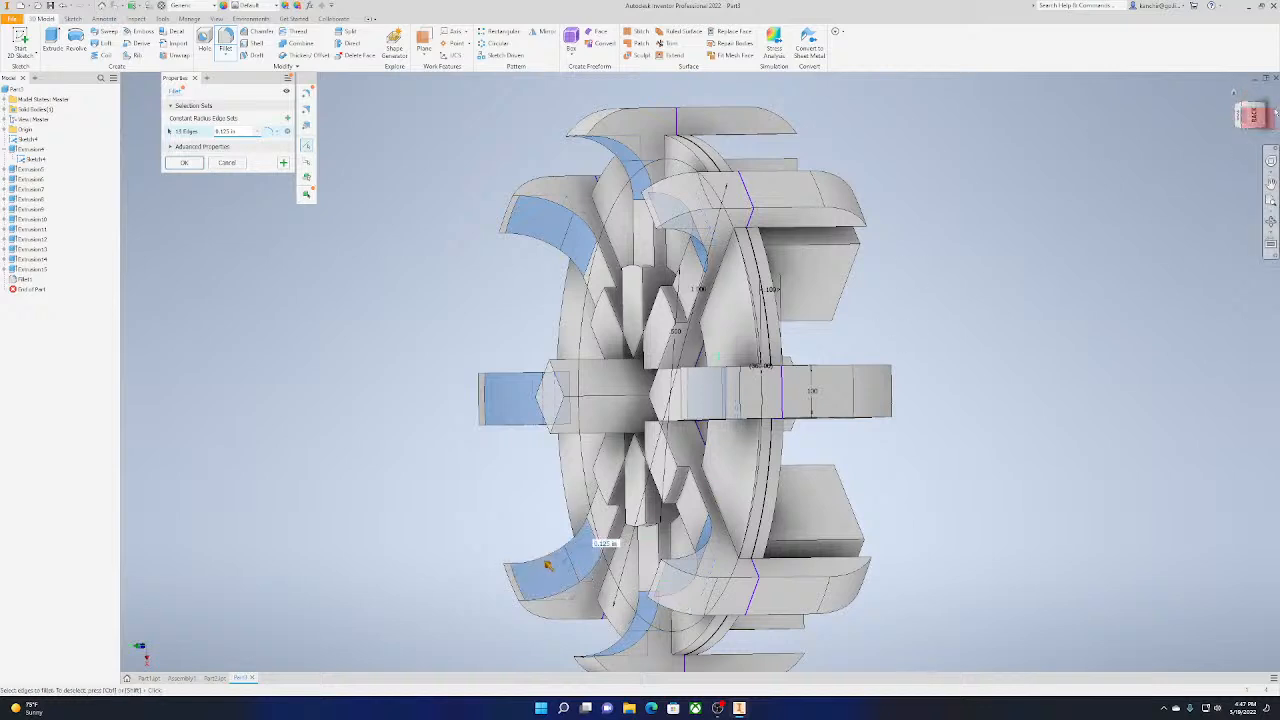
left_click(1234, 92)
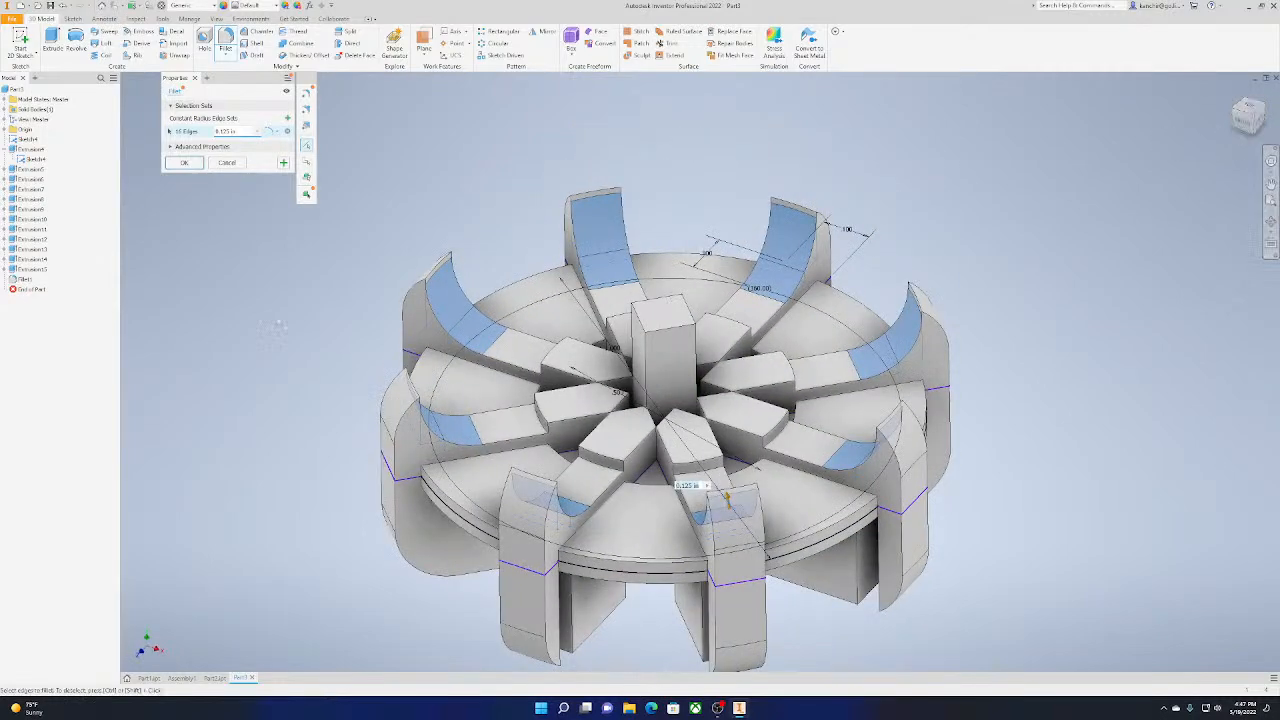
left_click(188, 163)
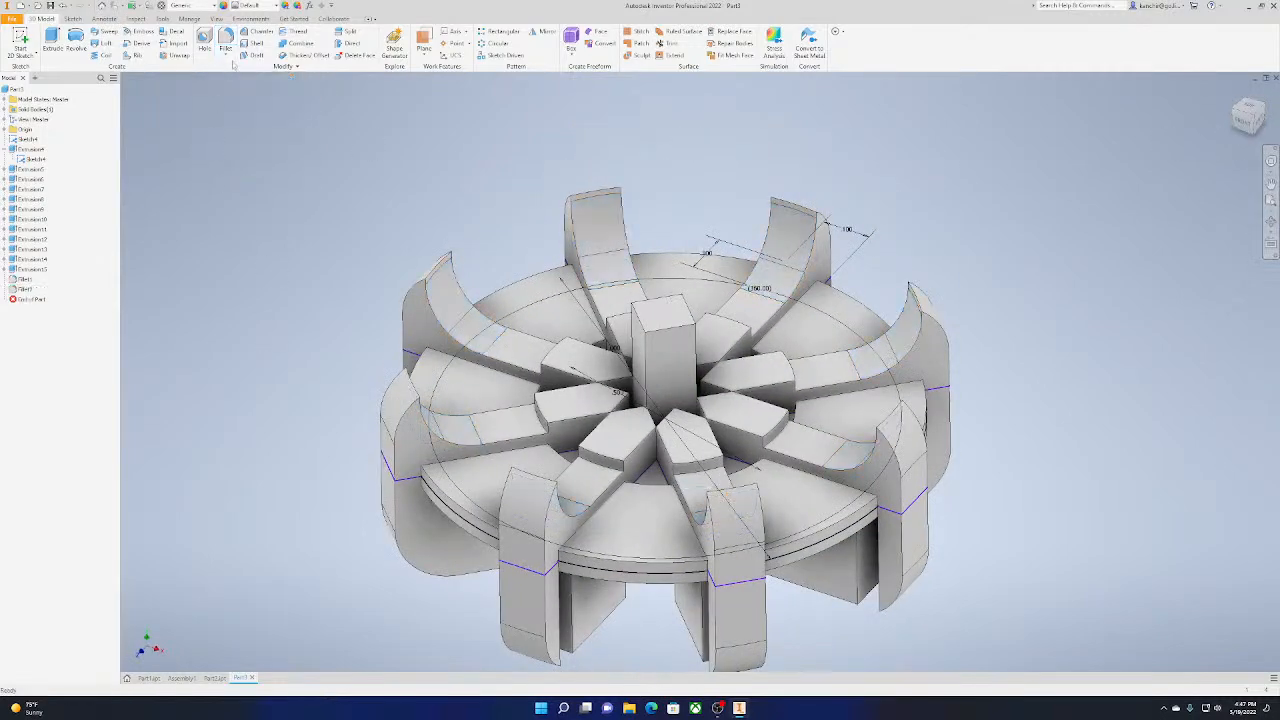
Start another 0.125 in fillet and select the outer top edges of the eight raised blocks around the hub
left_click(226, 45)
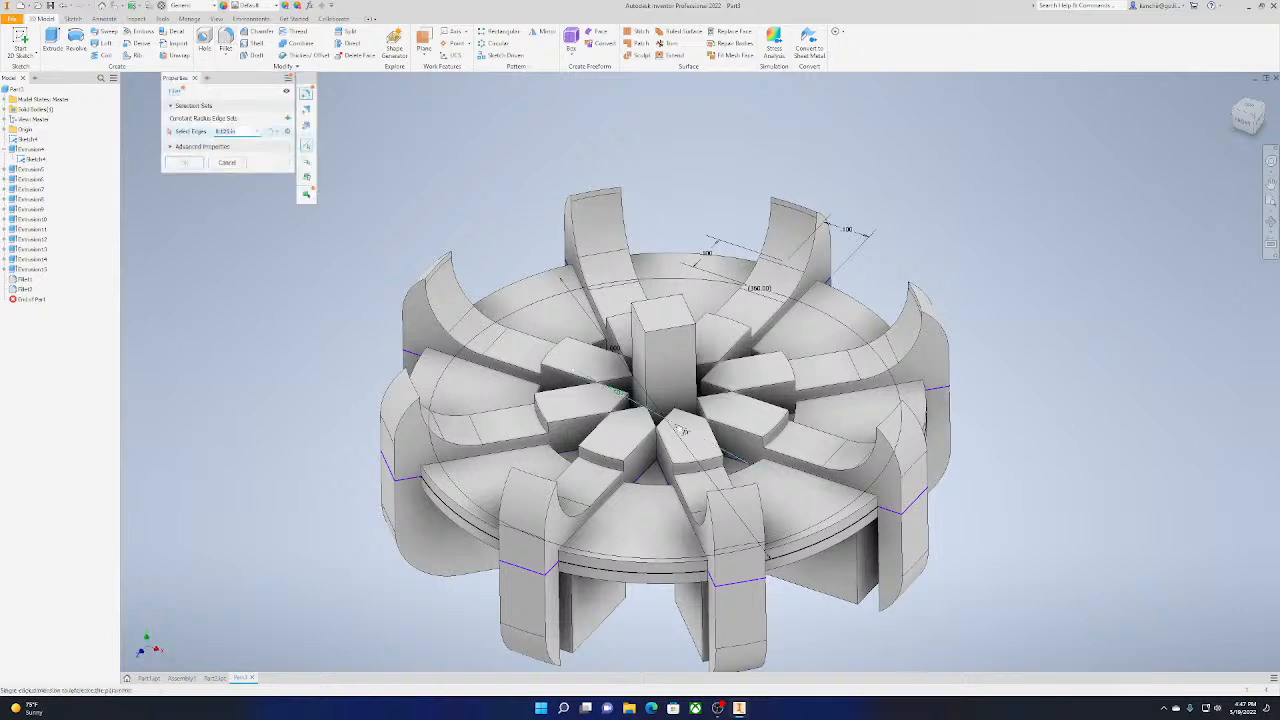
left_click(728, 464)
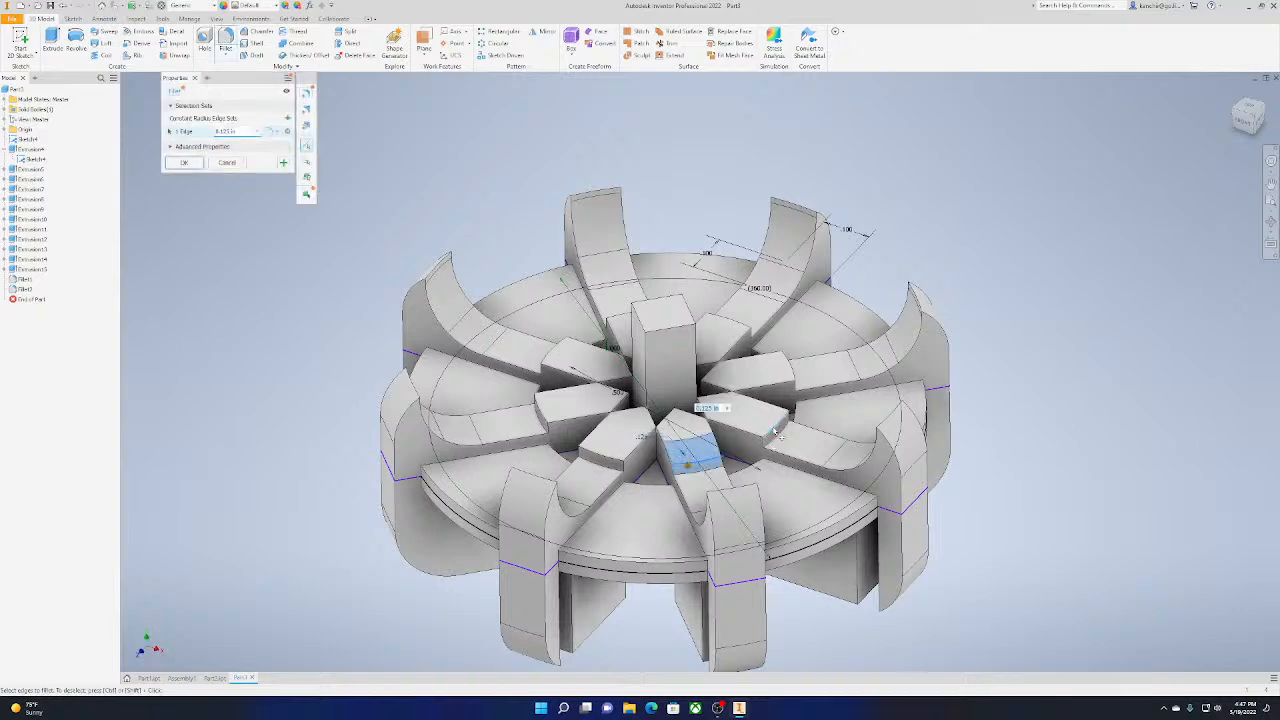
left_click(765, 415)
left_click(731, 332)
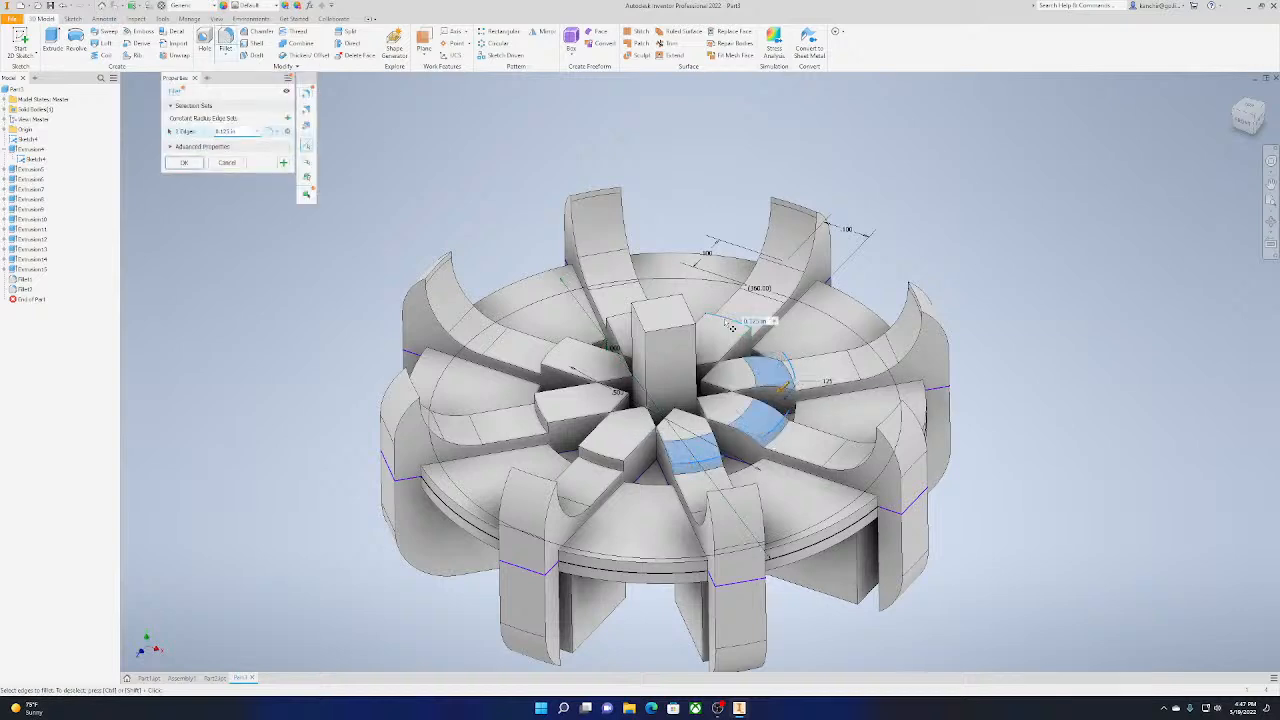
left_click(598, 450)
left_click(545, 413)
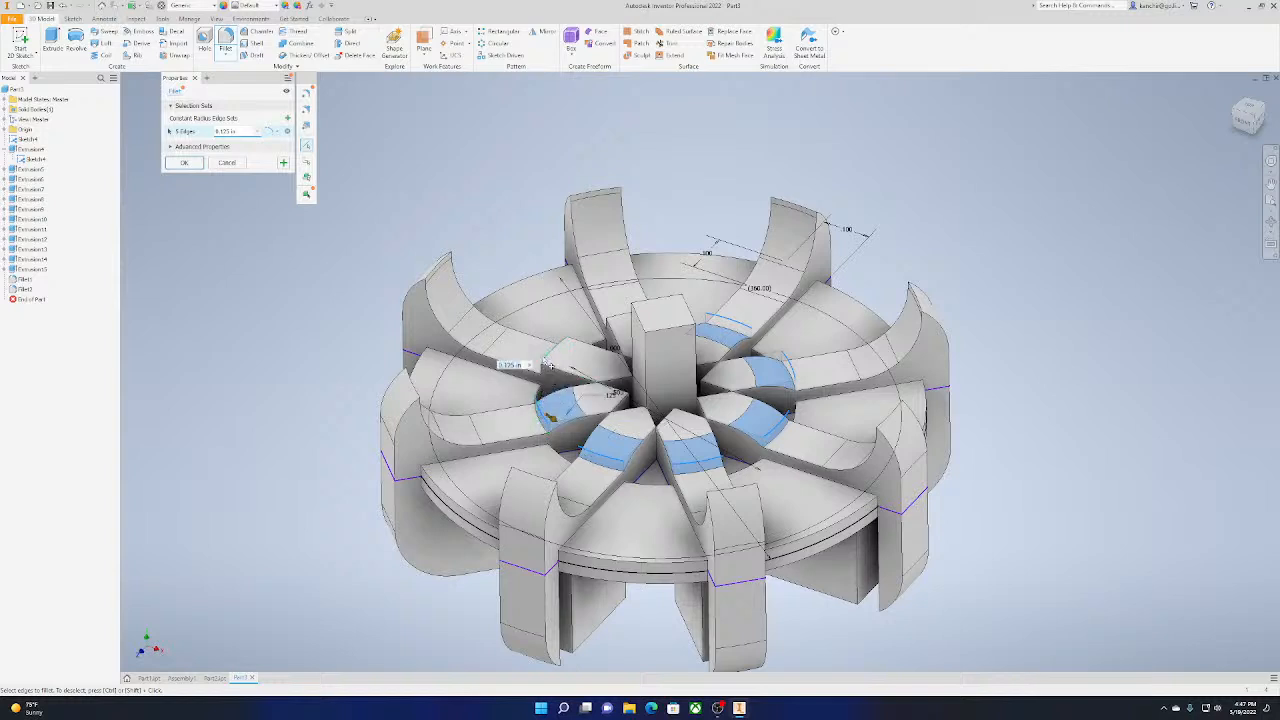
left_click(575, 350)
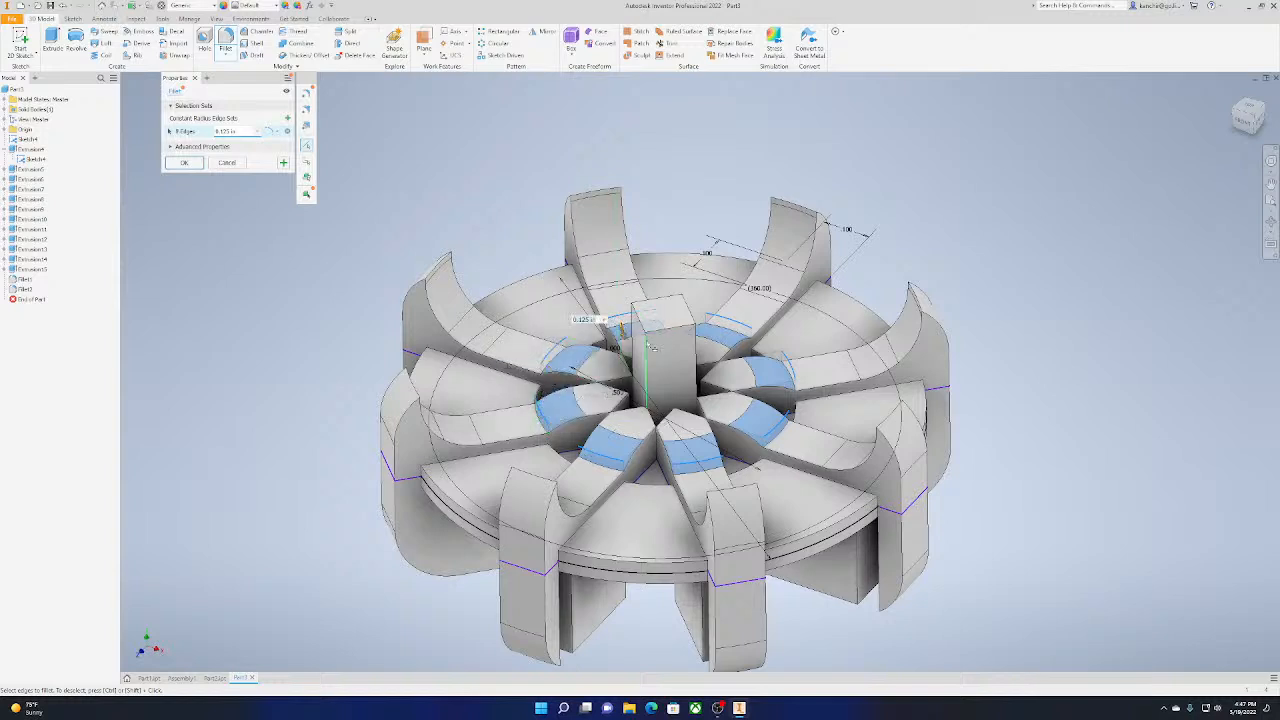
Add the four vertical edges of the central square post to the fillet and begin entering a smaller radius
left_click(656, 346)
left_click(694, 355)
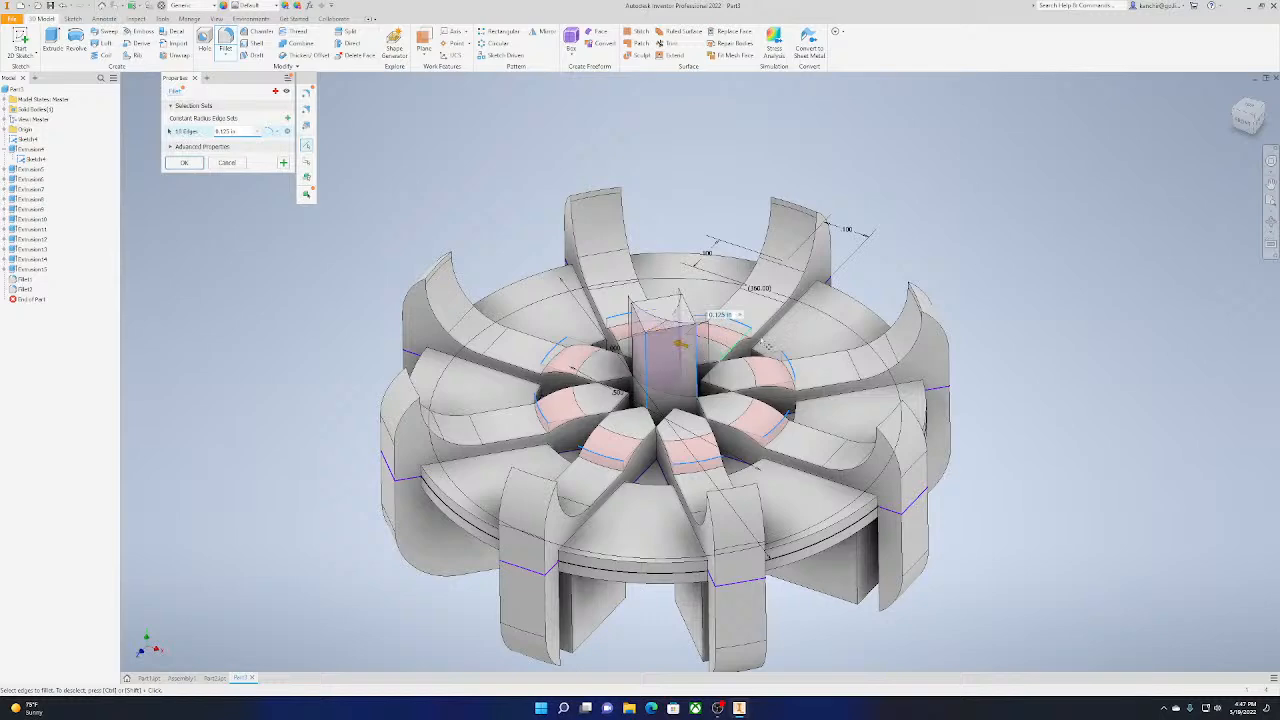
left_click_drag(1262, 124, 1248, 141)
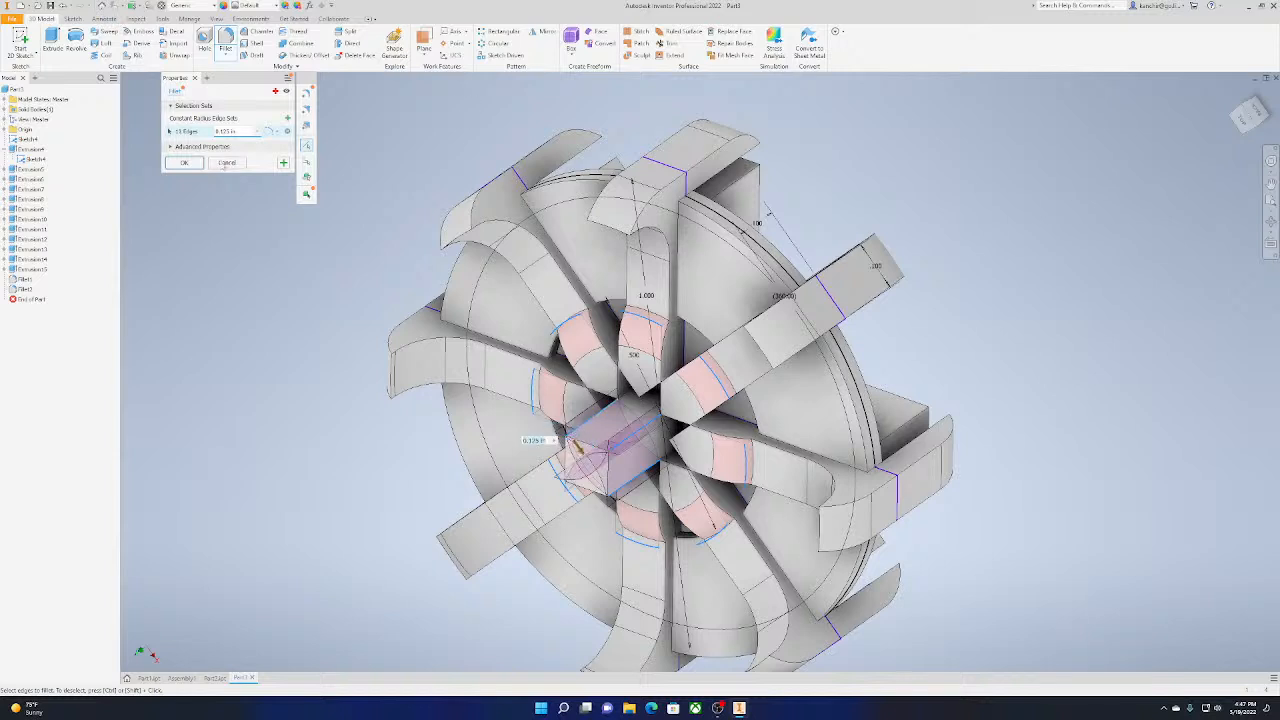
type("0.0")
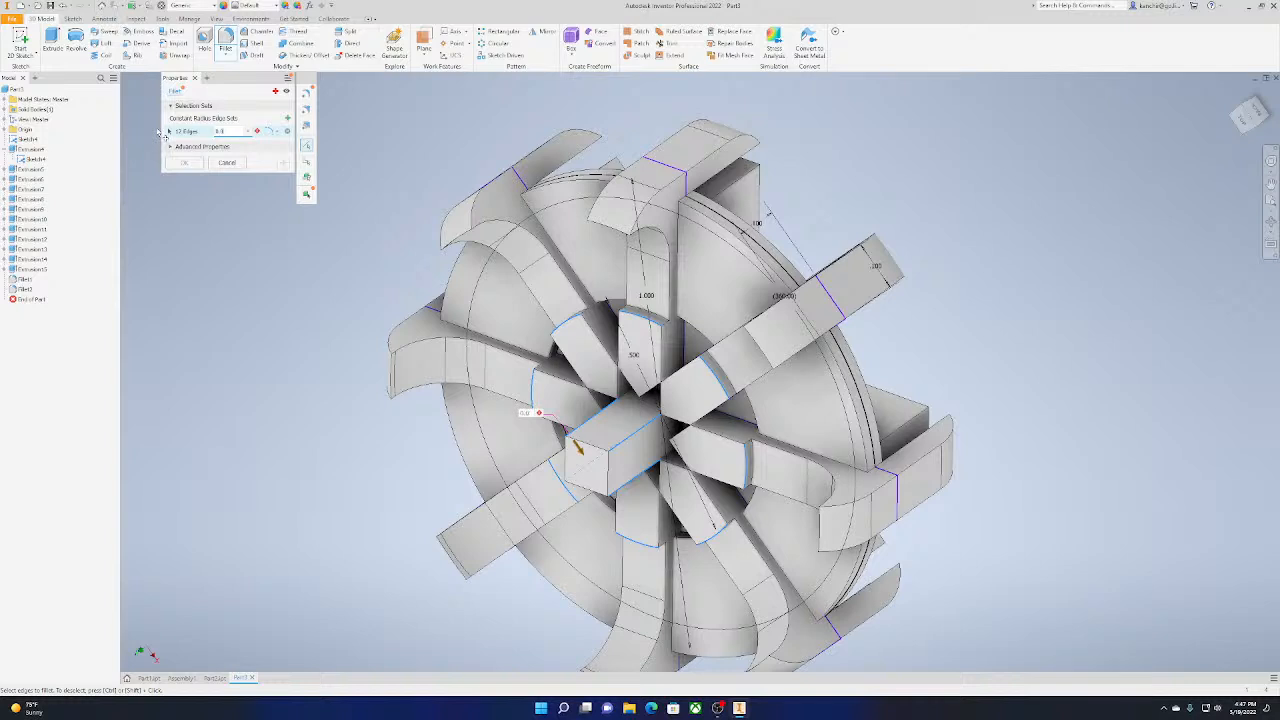
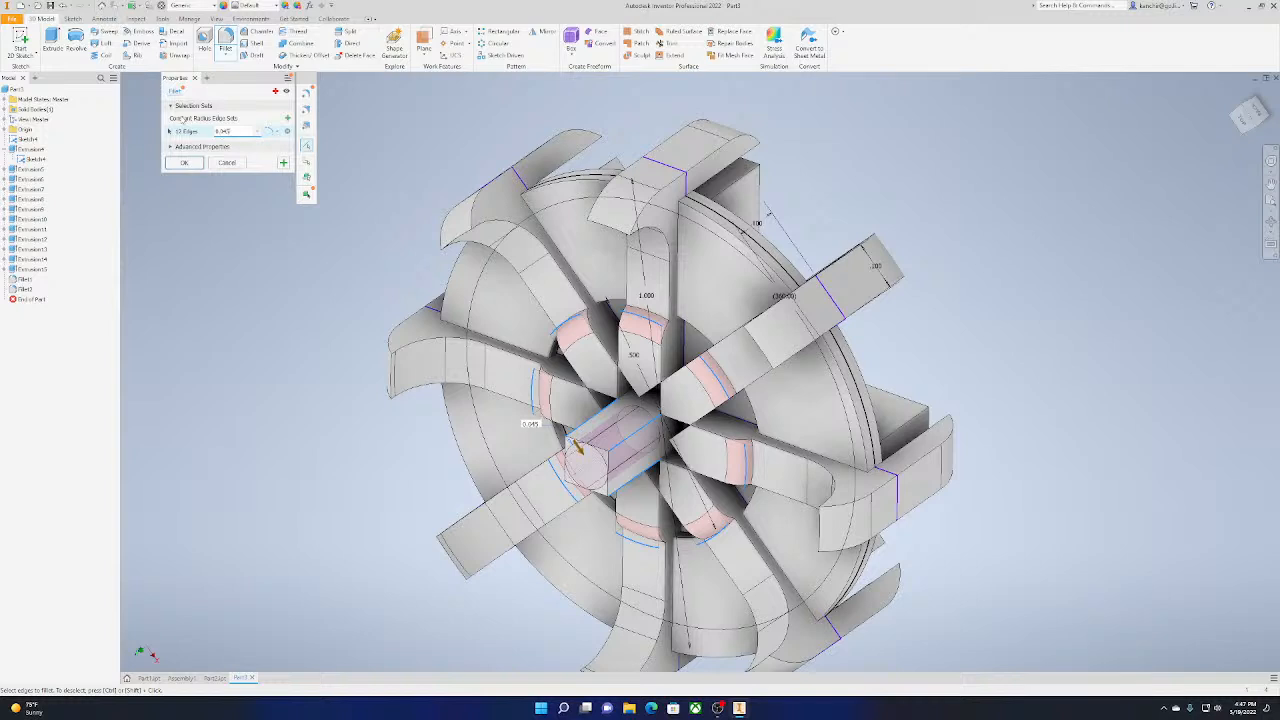
Set the radius for the hub block and post edges to 0.025 in and create the fillet, accepting the successful blends
type("5")
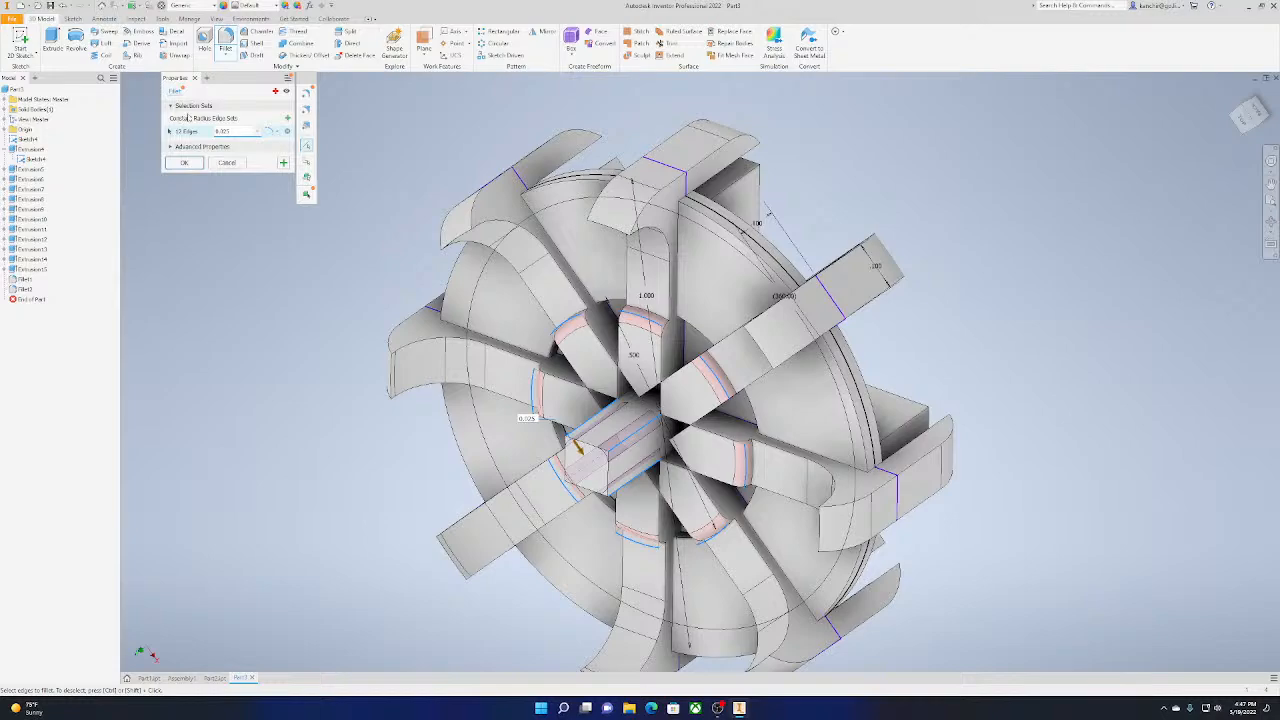
left_click_drag(1244, 121, 1256, 66)
middle_click_drag(412, 118, 393, 276, "shift")
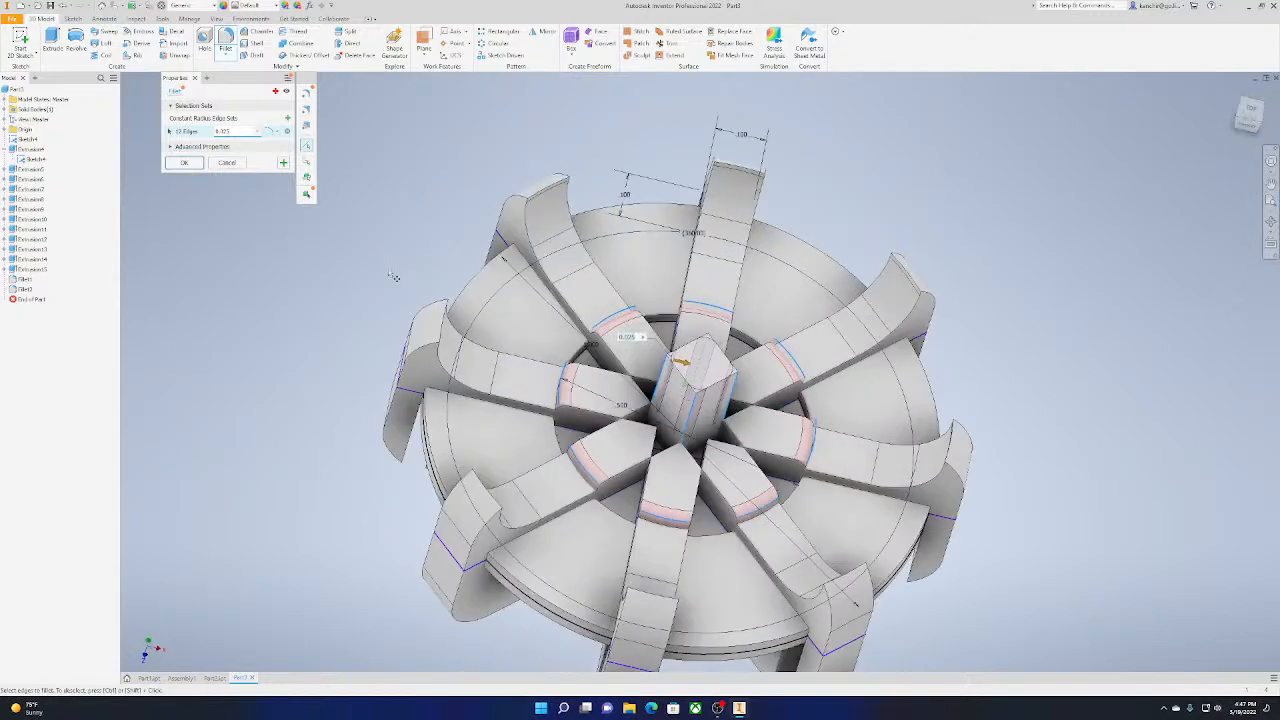
left_click(181, 163)
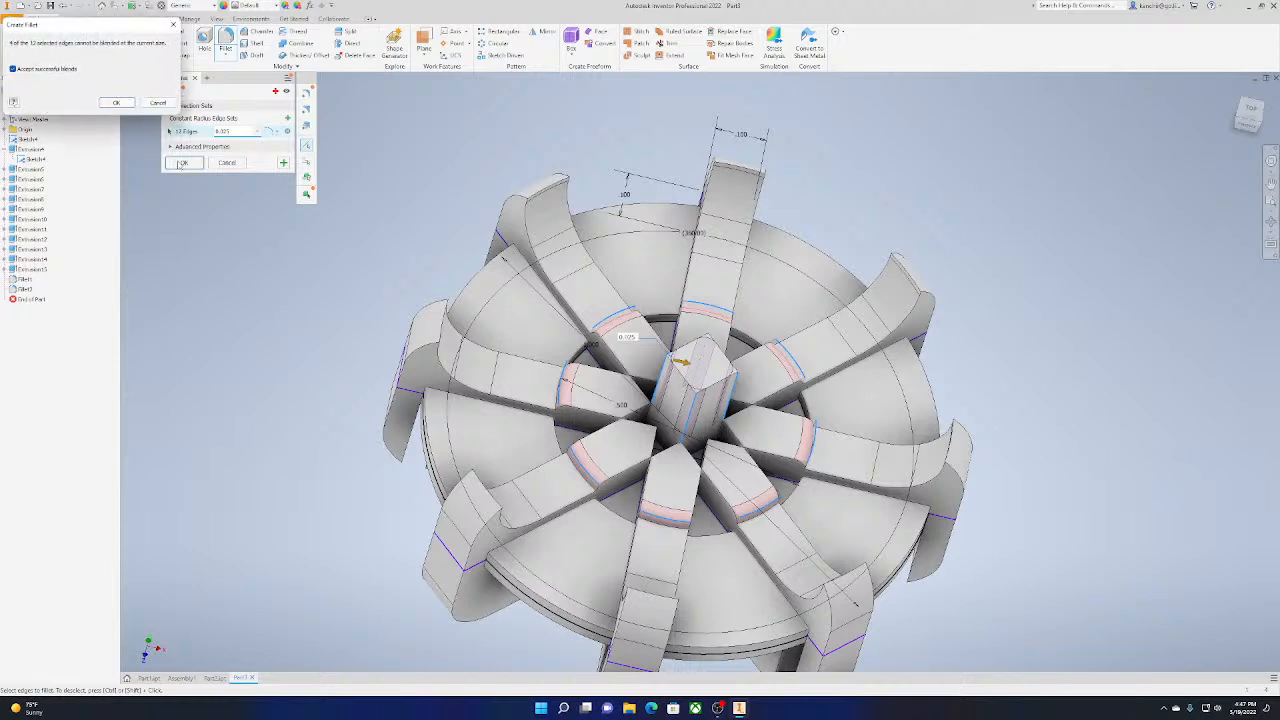
left_click(117, 103)
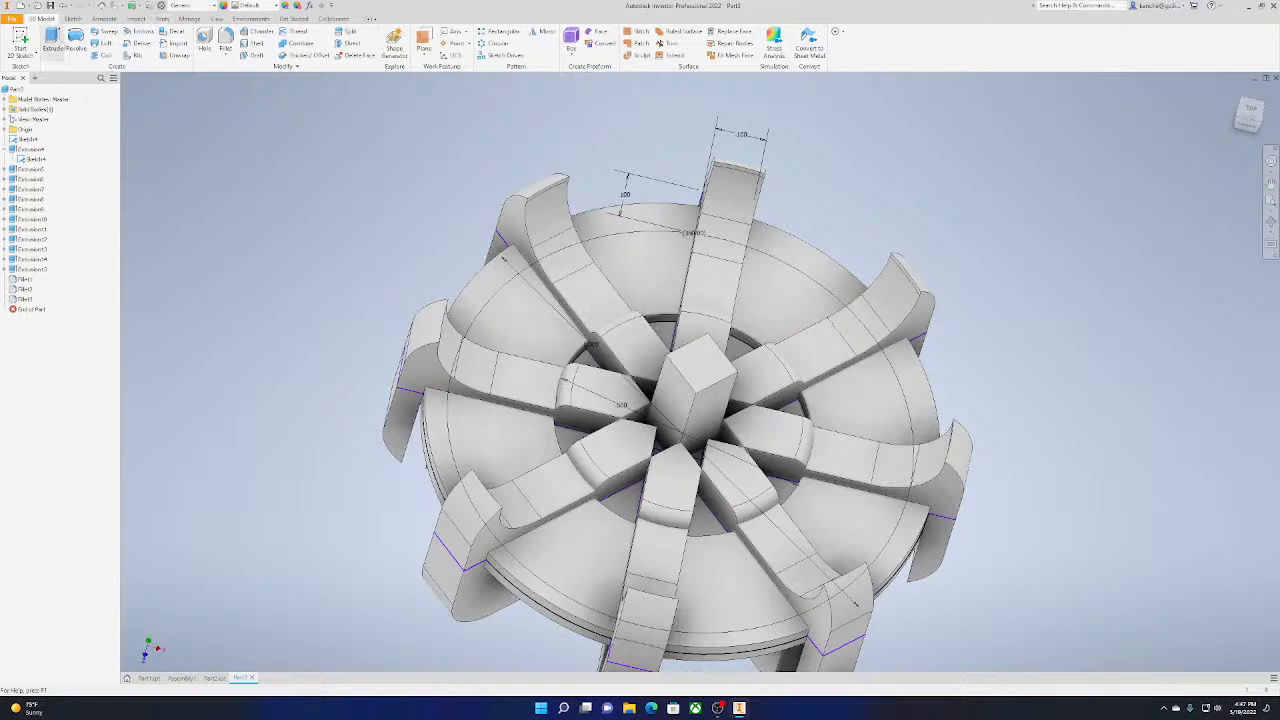
Try to fillet the four vertical edges of the central square post separately with a smaller radius
left_click(226, 42)
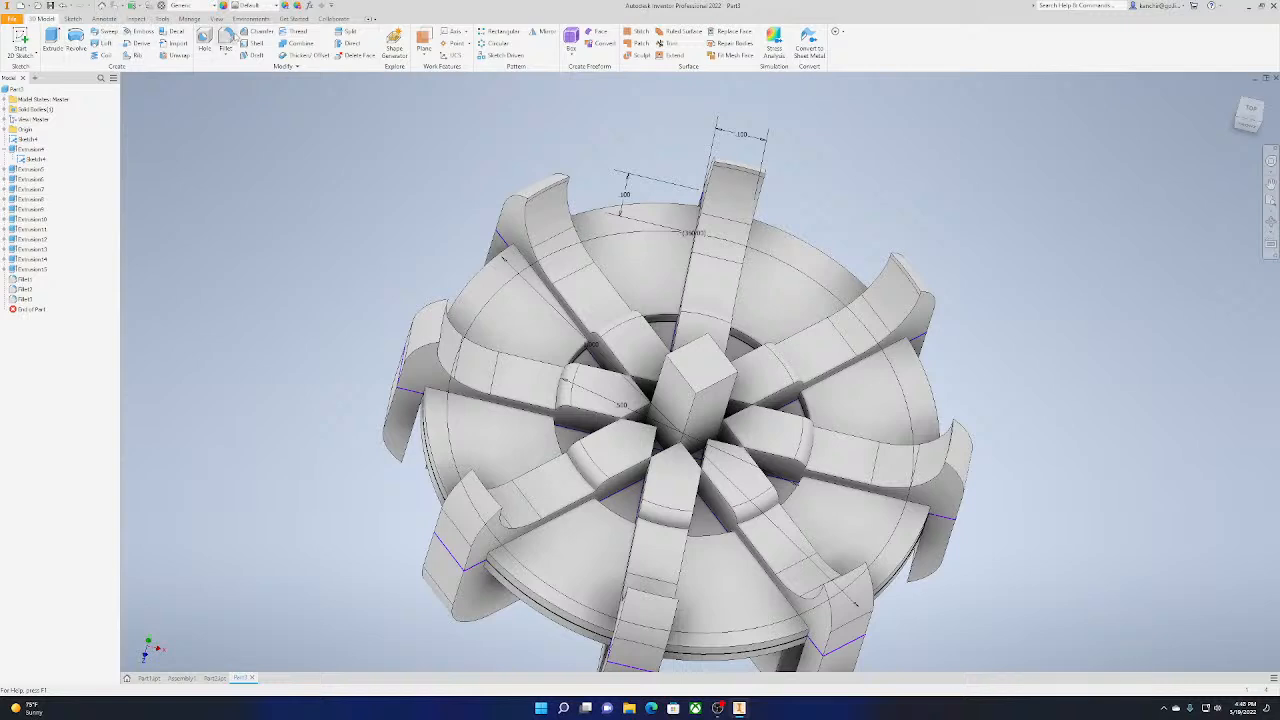
left_click(699, 412)
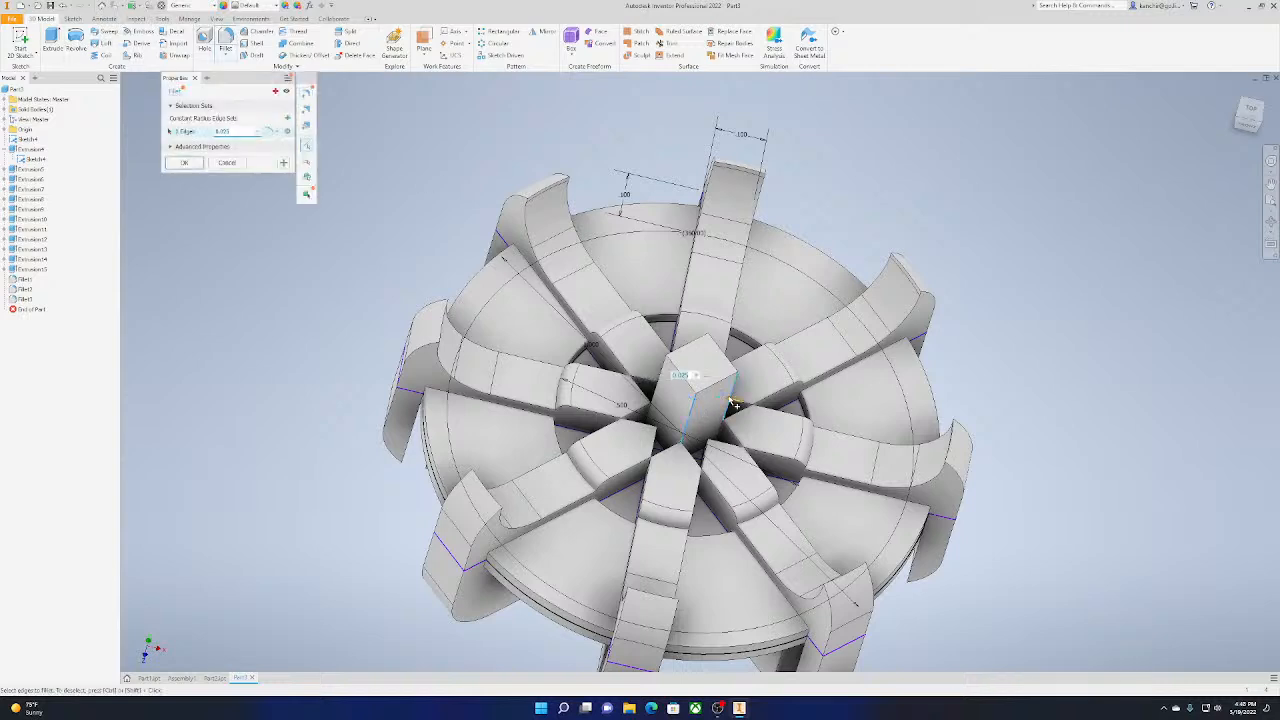
left_click(665, 379)
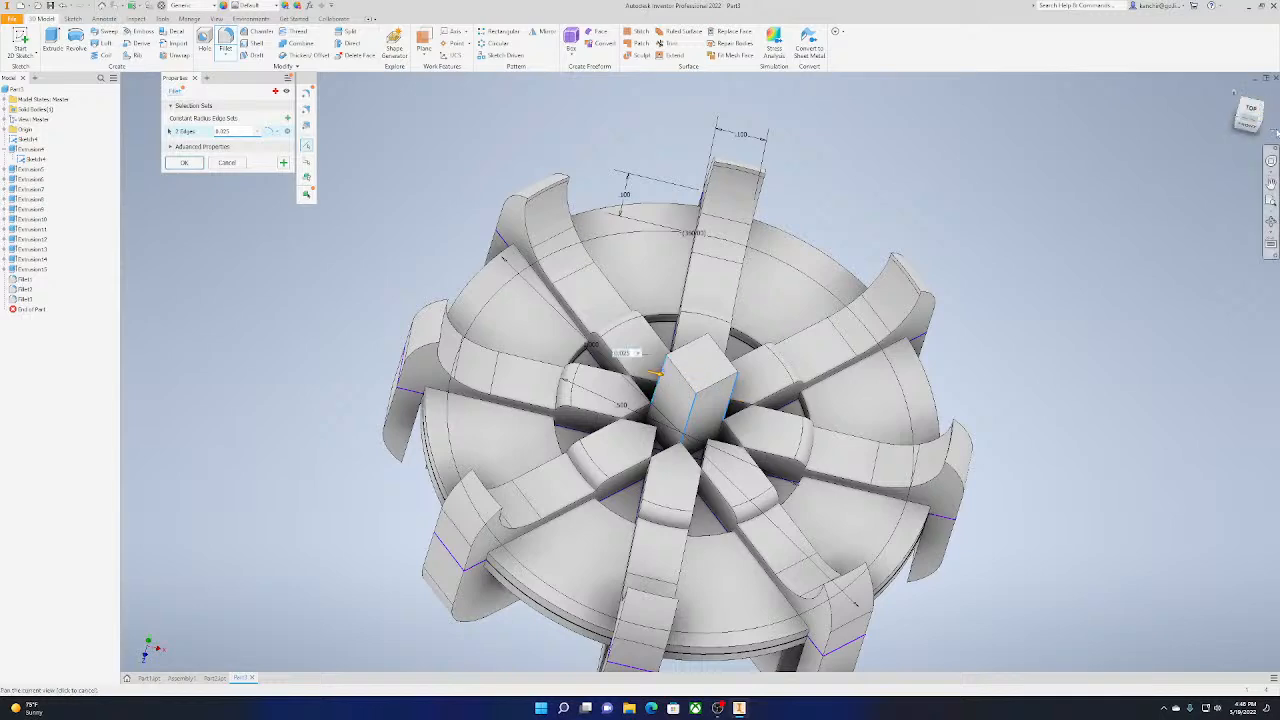
middle_click_drag(665, 379, 565, 440, "shift")
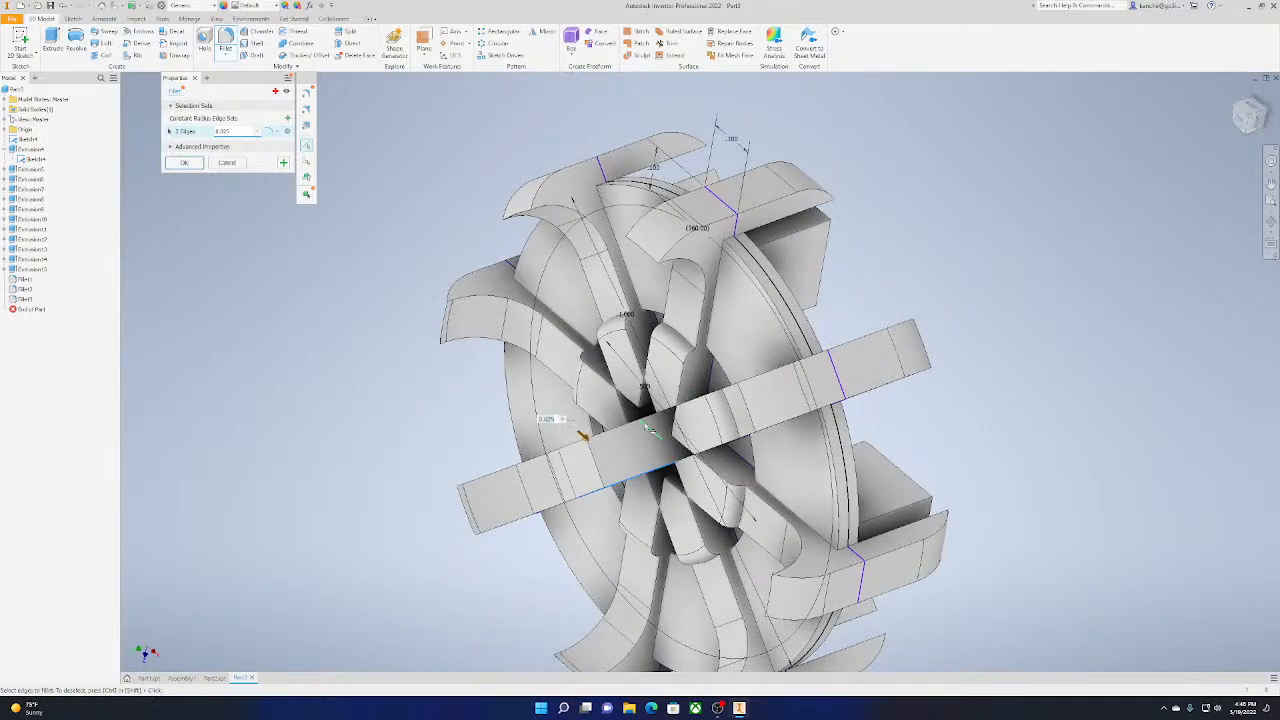
left_click(640, 416)
left_click_drag(640, 425, 592, 527)
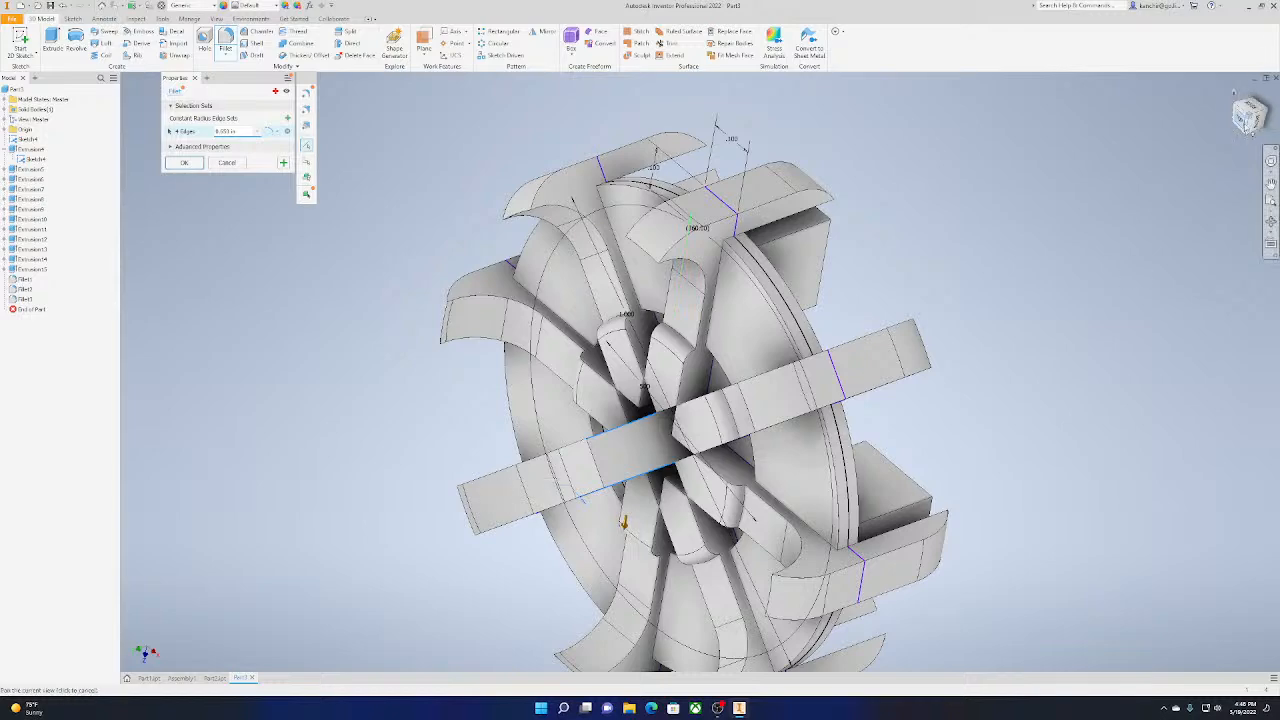
left_click_drag(1243, 119, 138, 219)
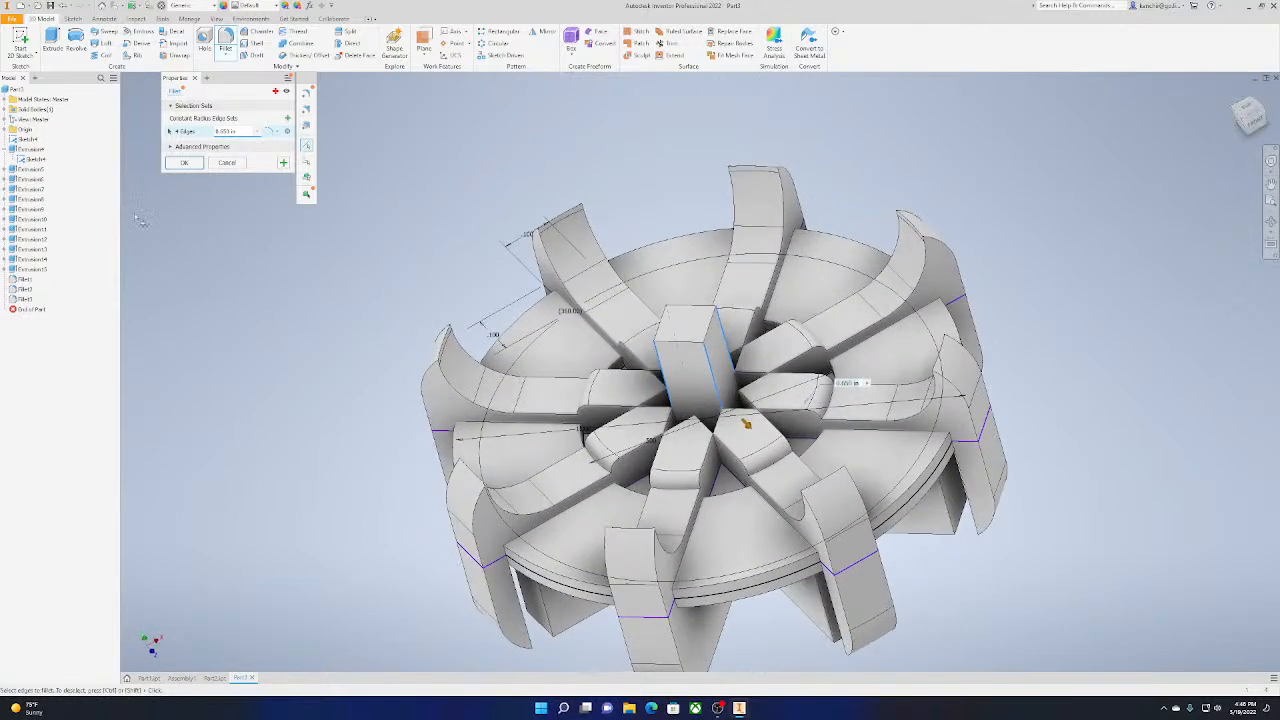
left_click(238, 163)
left_click(52, 40)
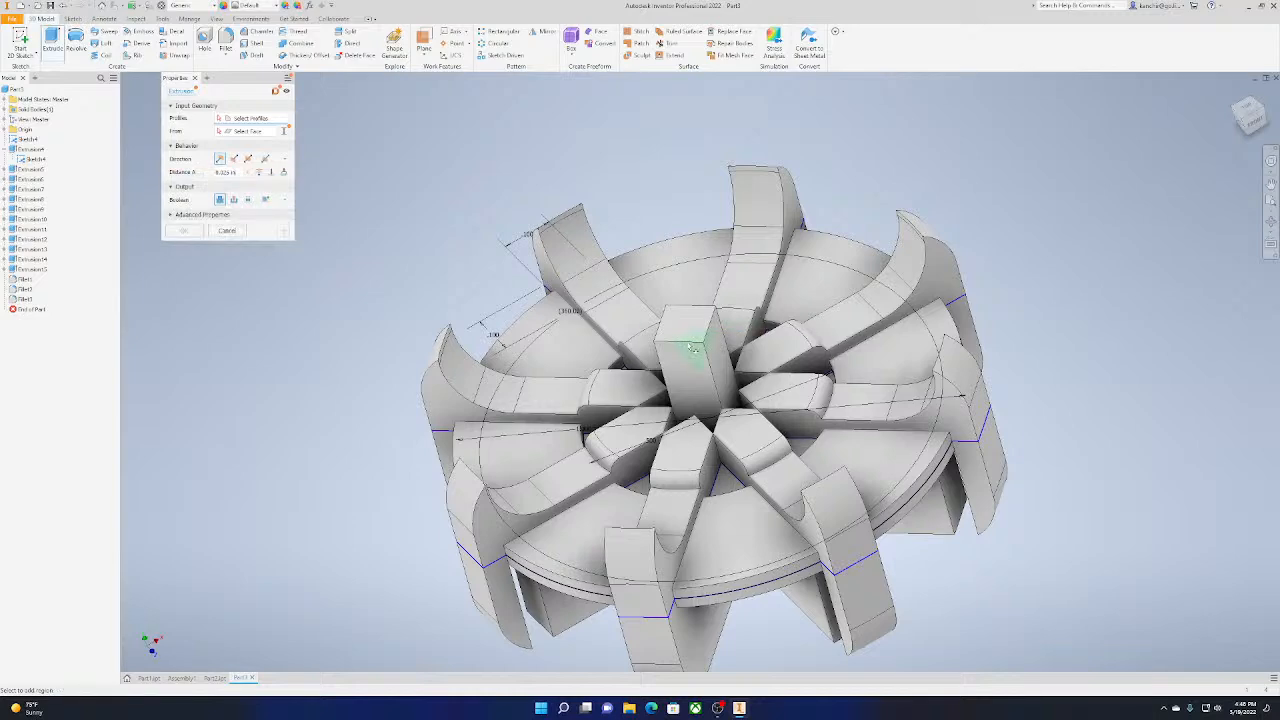
left_click(1249, 110)
scroll(731, 440, "up", 6)
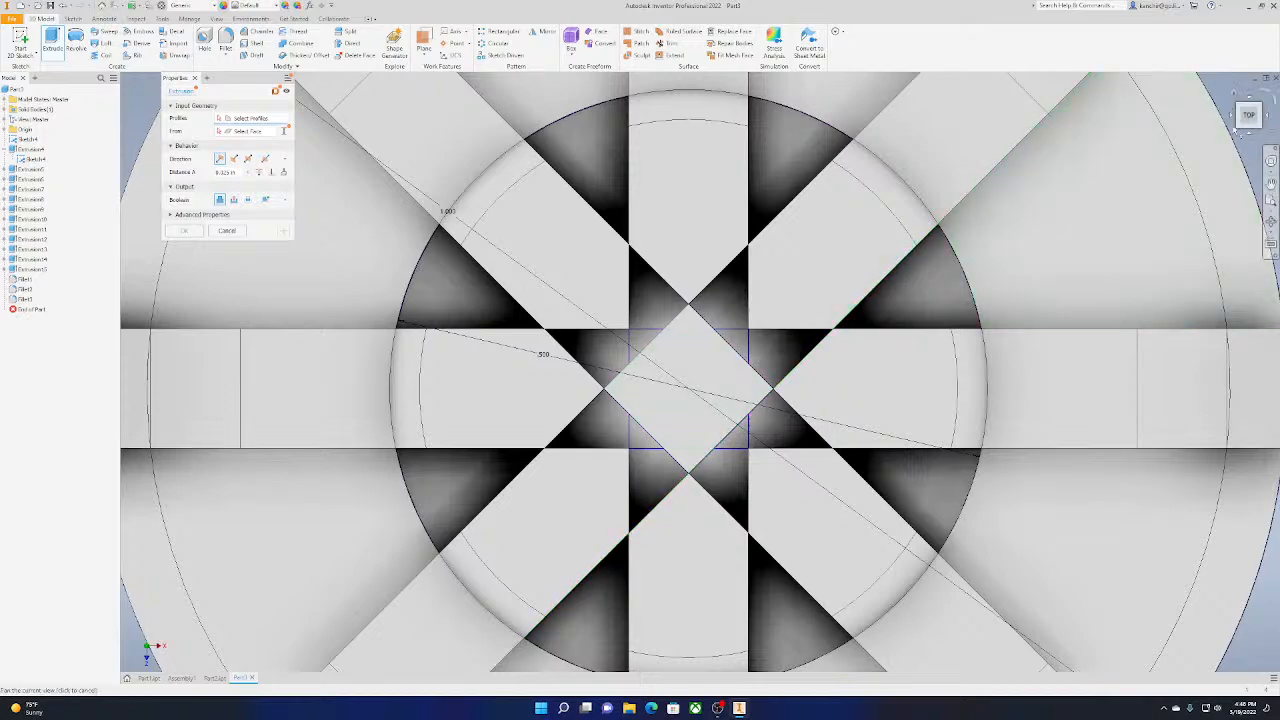
left_click_drag(1249, 116, 1249, 104)
middle_click_drag(688, 284, 970, 222, "shift")
scroll(970, 222, "up", 4)
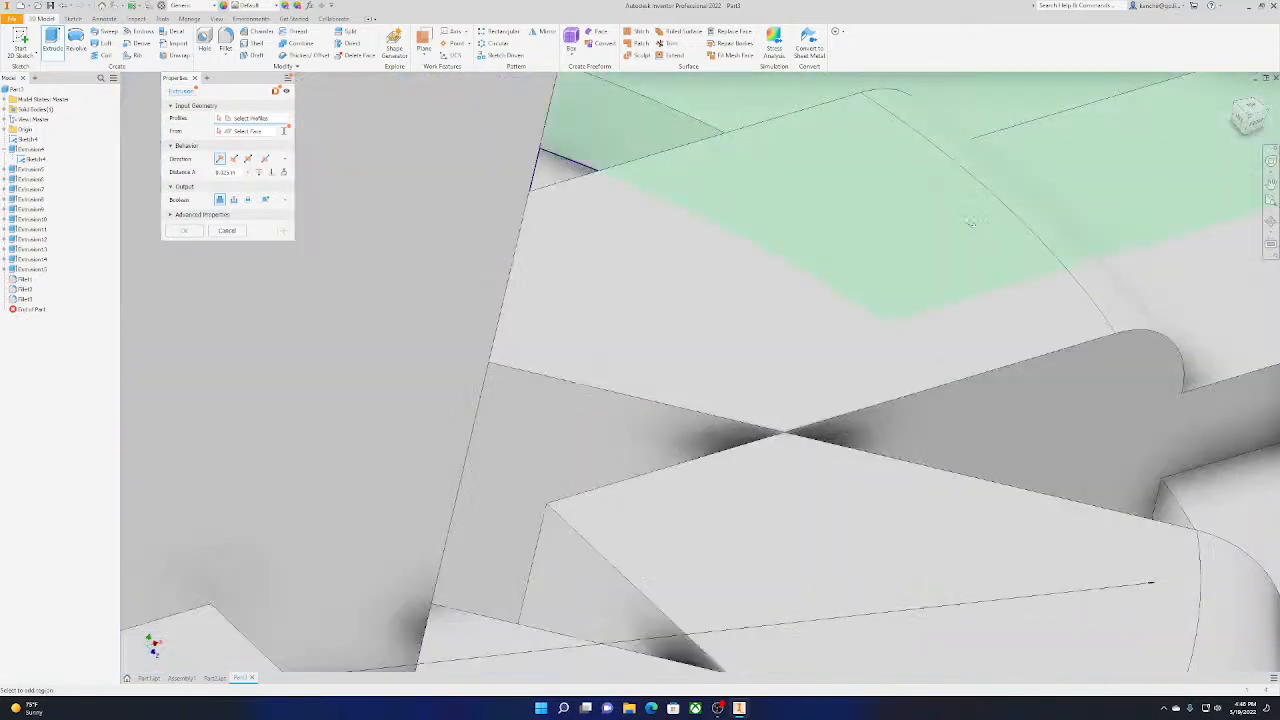
scroll(971, 222, "down", 8)
scroll(1015, 221, "down", 3)
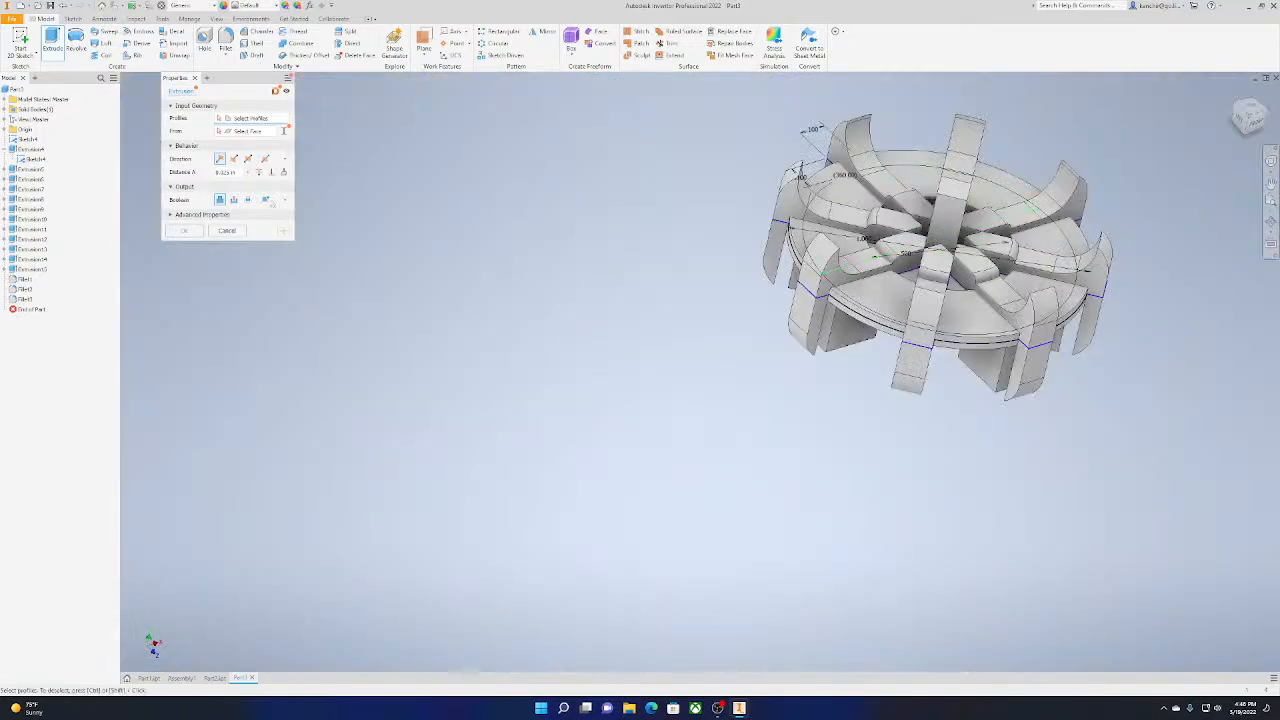
left_click(229, 231)
Apply the Flaked Satin - Blue appearance to Extrusion5
key("Home")
left_click(43, 270)
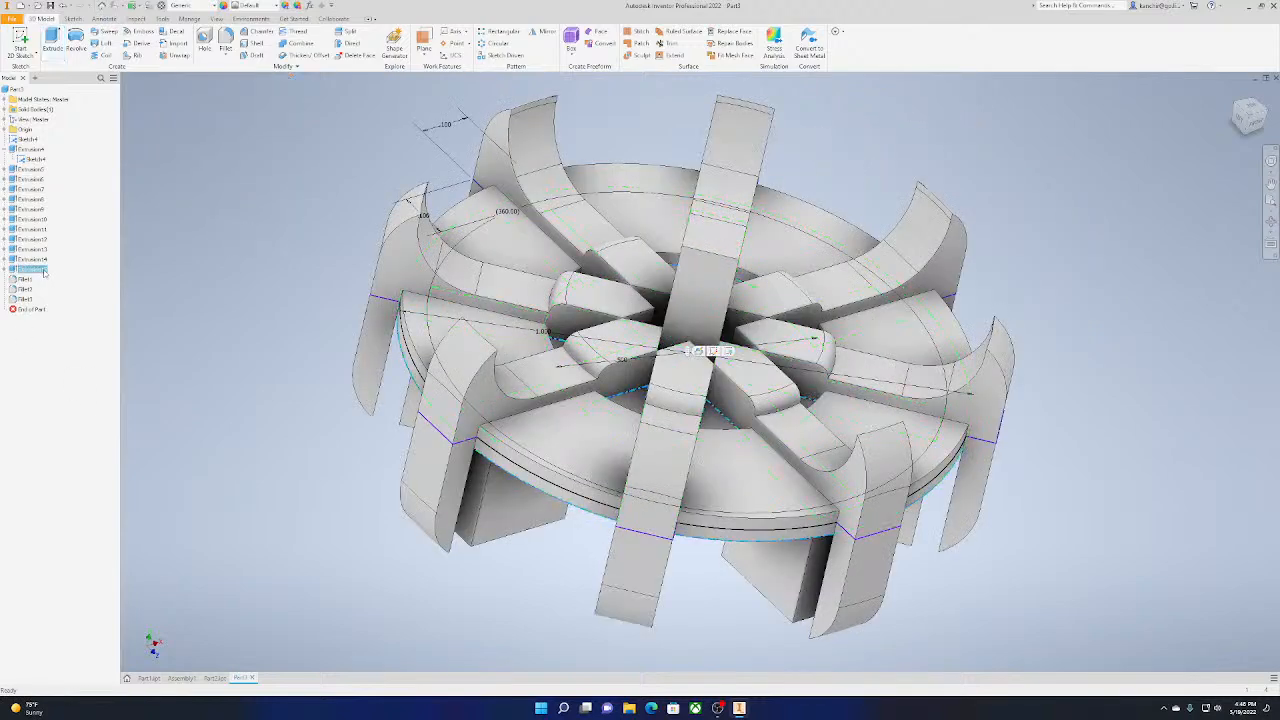
left_click(32, 169)
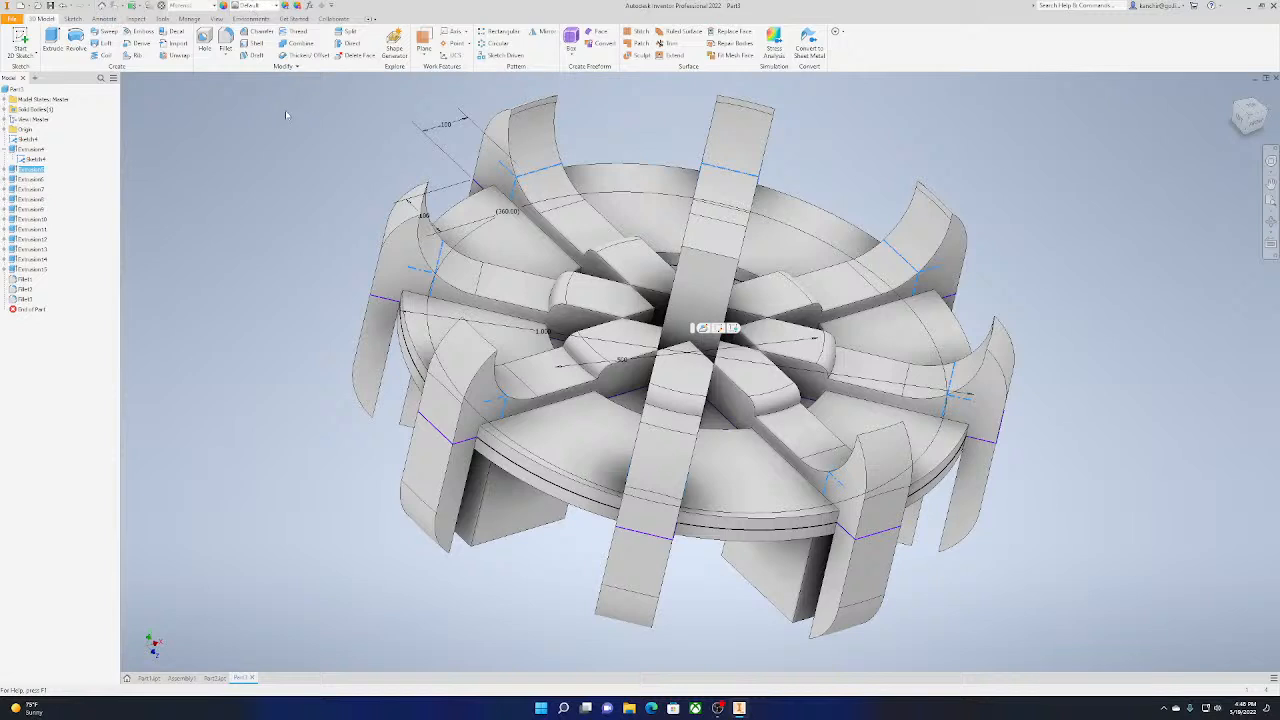
left_click(262, 5)
left_click(207, 196)
Apply the Foil Gold appearance to Extrusion6 on the spokes
left_click(30, 179)
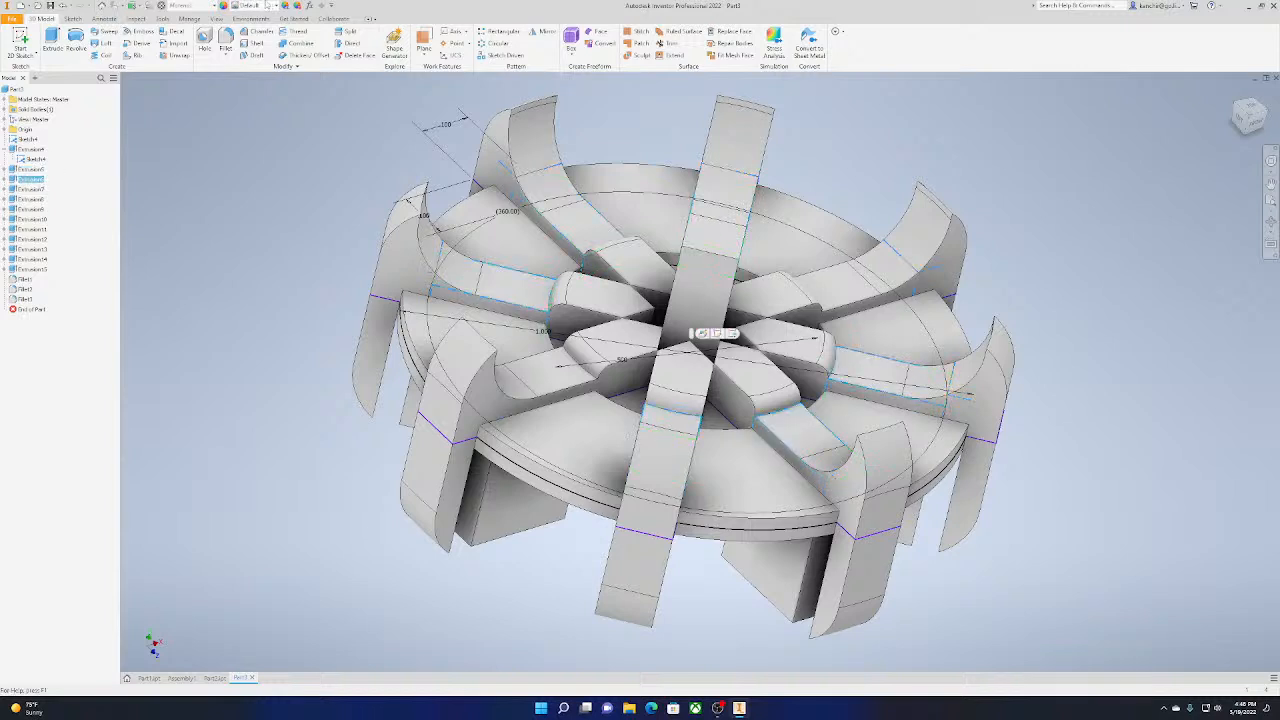
left_click(265, 5)
left_click(233, 215)
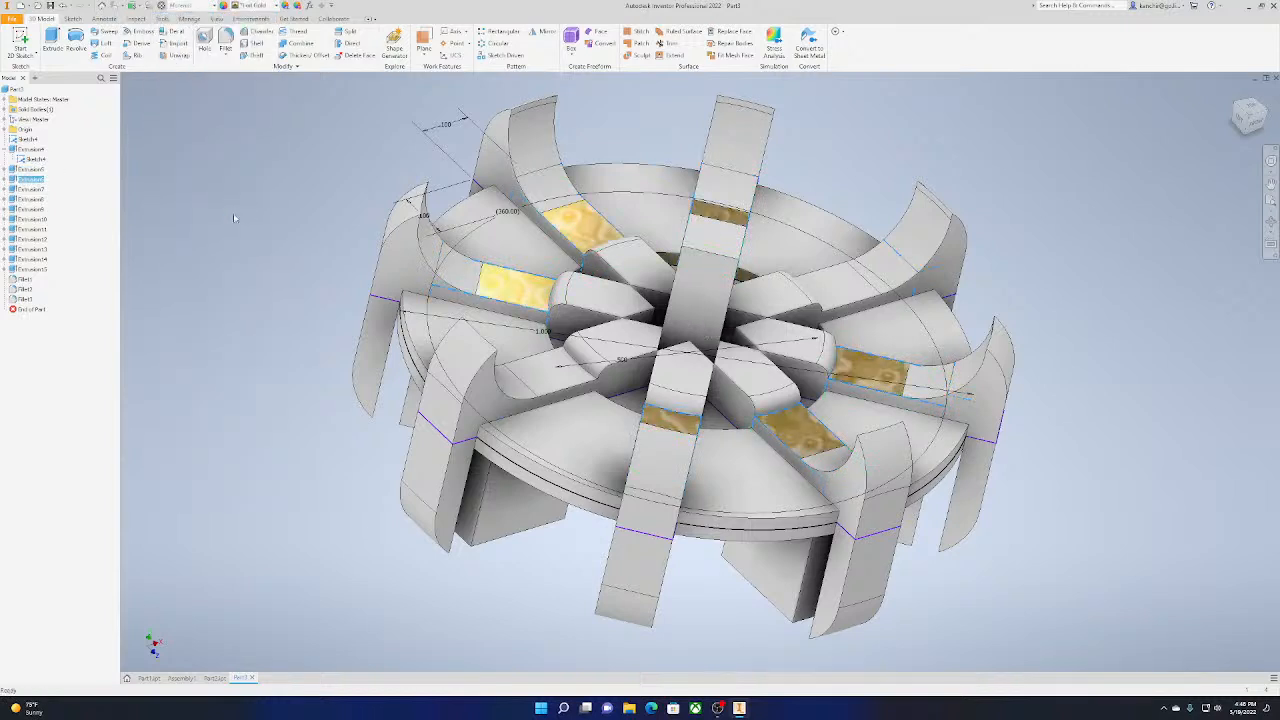
Try Flaked Satin - Blue on the spoke sections of Extrusion7 and replace it with Foil Gold
left_click(30, 189)
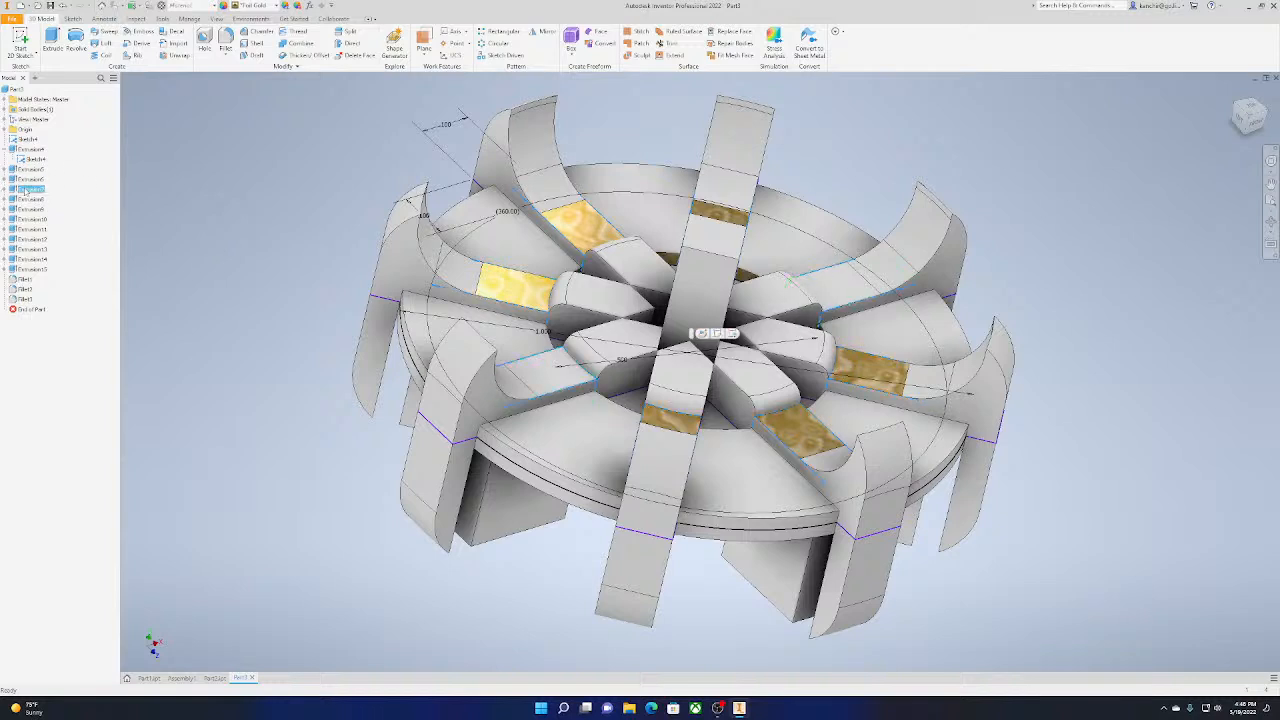
left_click(256, 6)
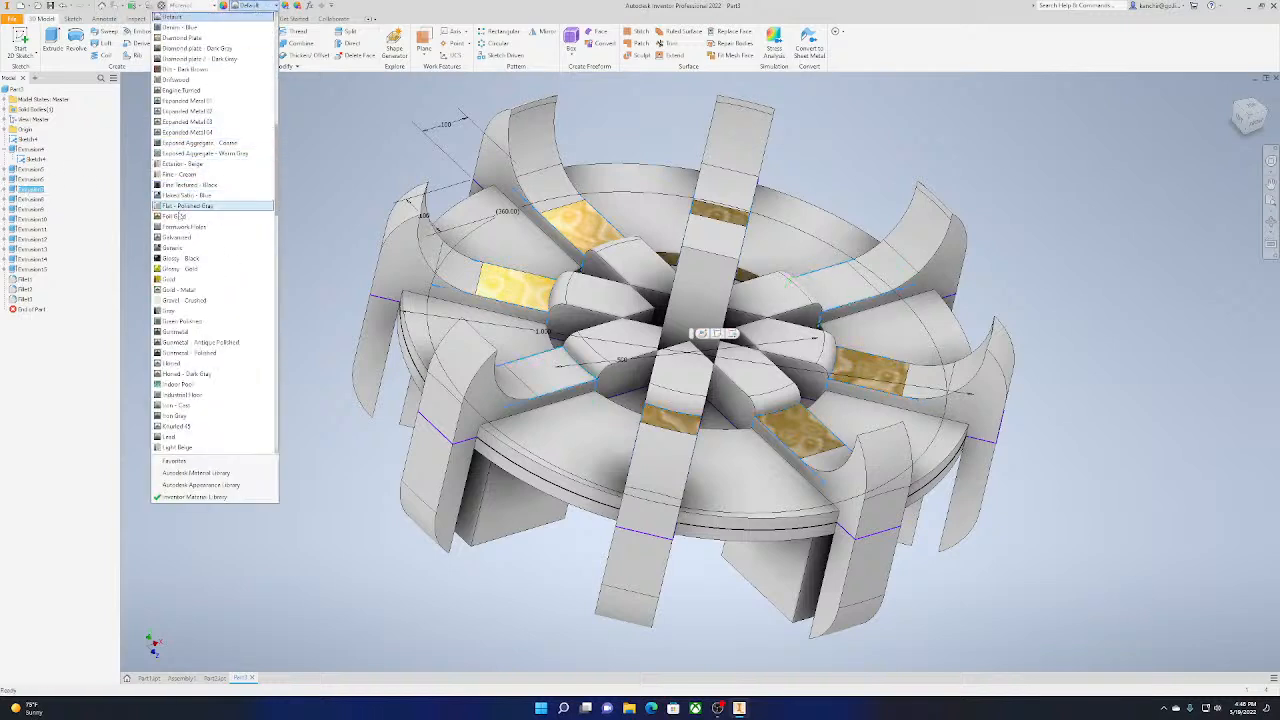
left_click(177, 196)
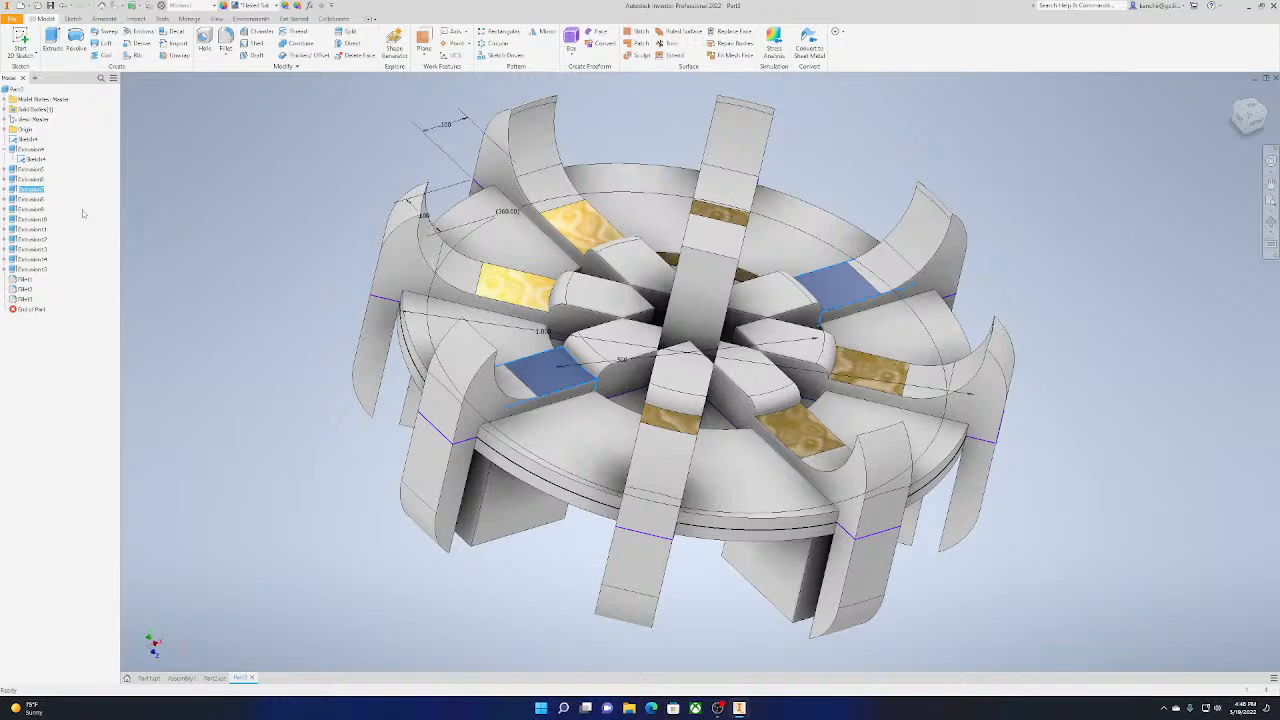
left_click(256, 6)
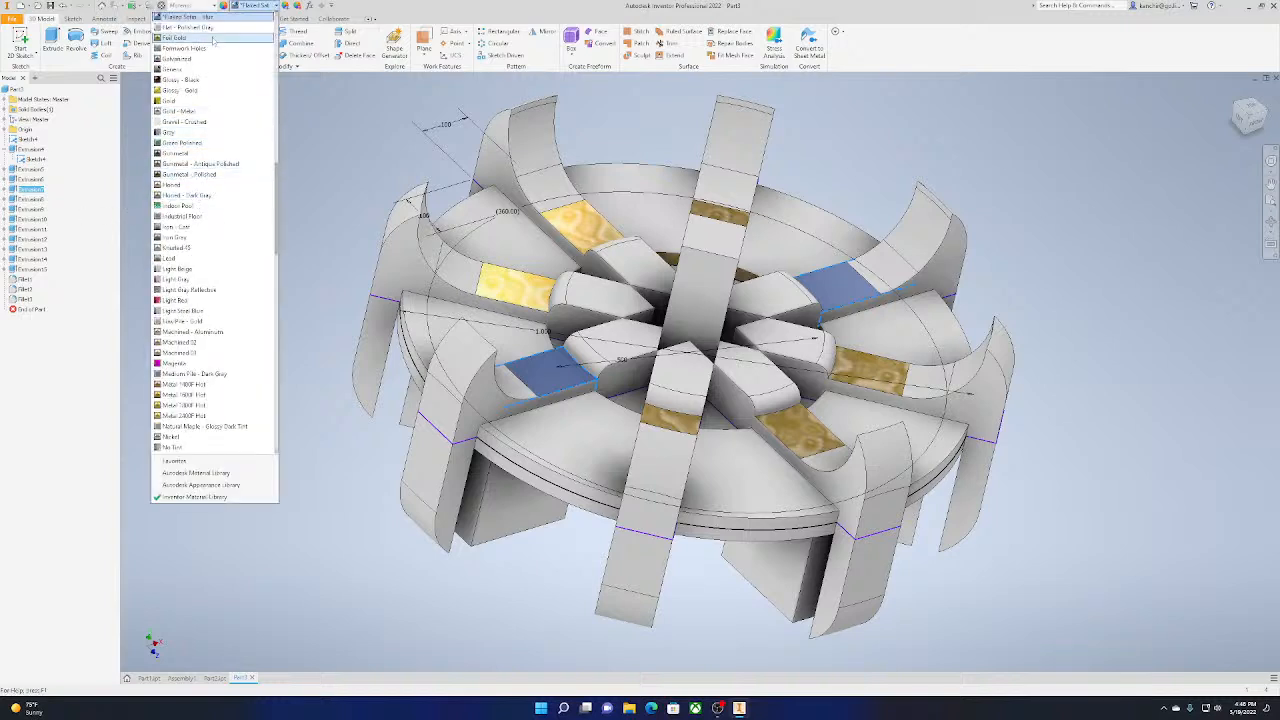
left_click(178, 38)
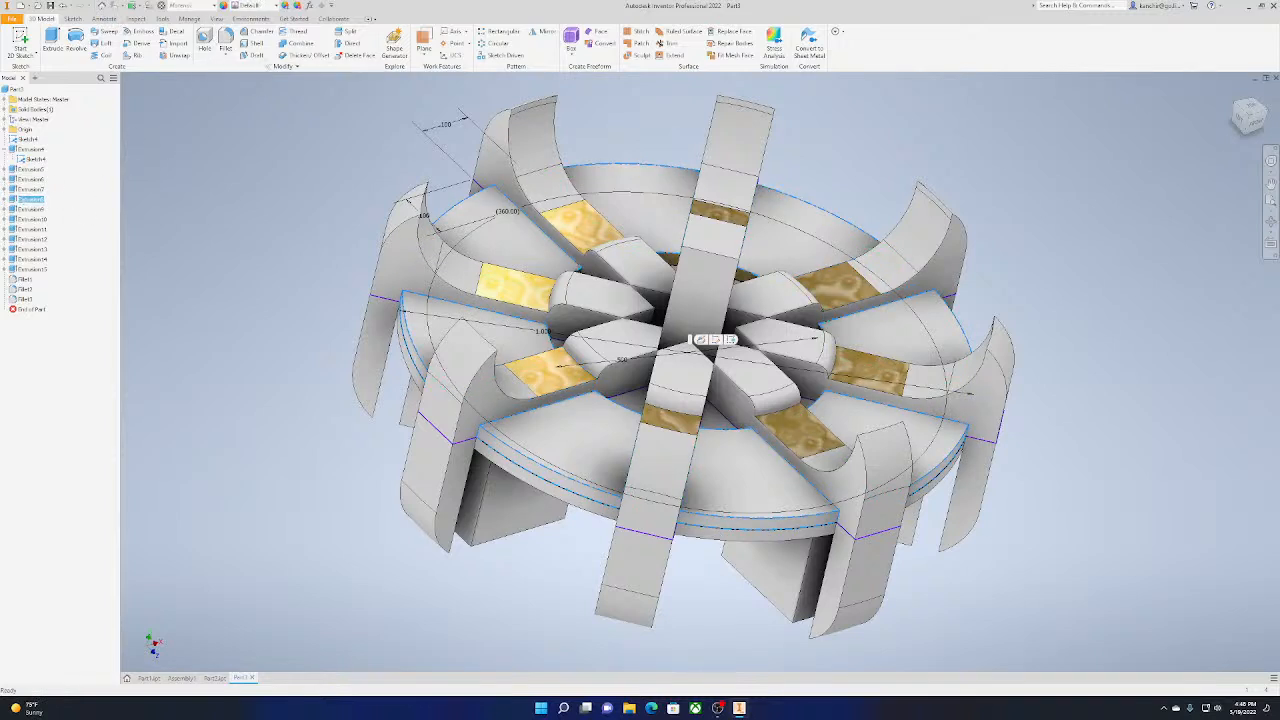
Apply Flaked Satin - Blue to the main disc, Extrusion8, and Gunmetal to the raised hub blocks of Extrusion9
left_click(256, 6)
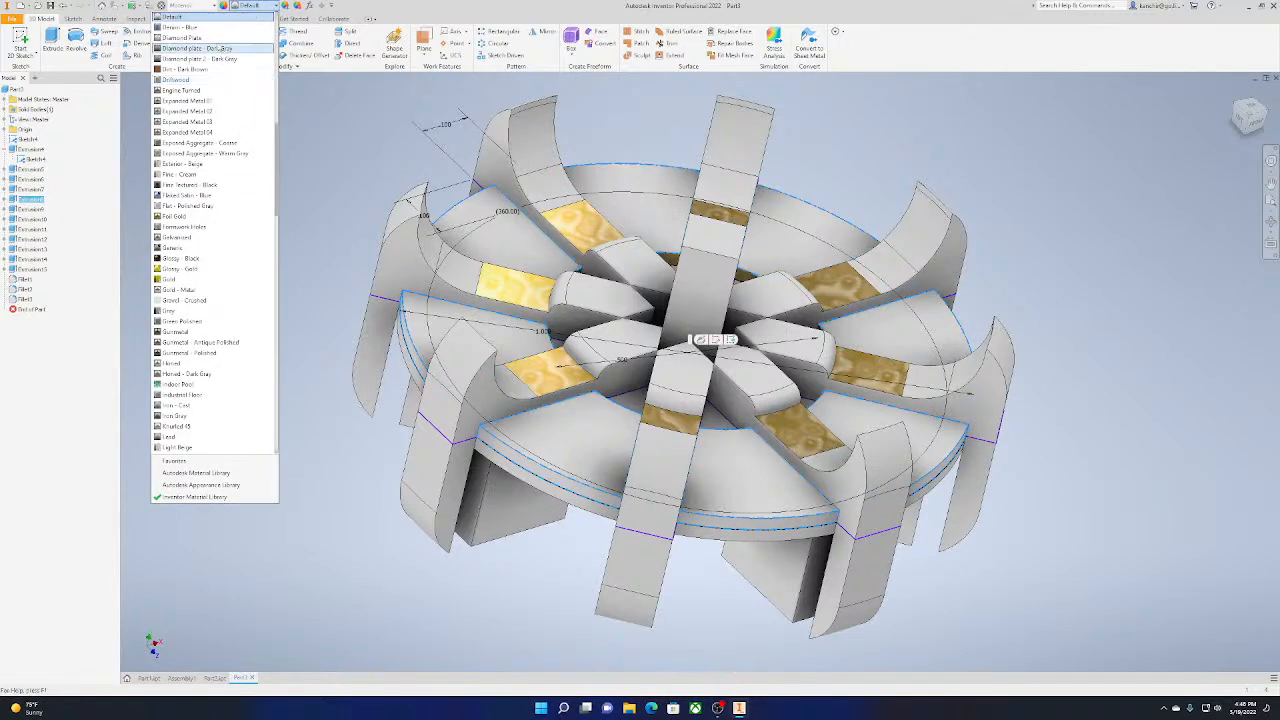
left_click(241, 196)
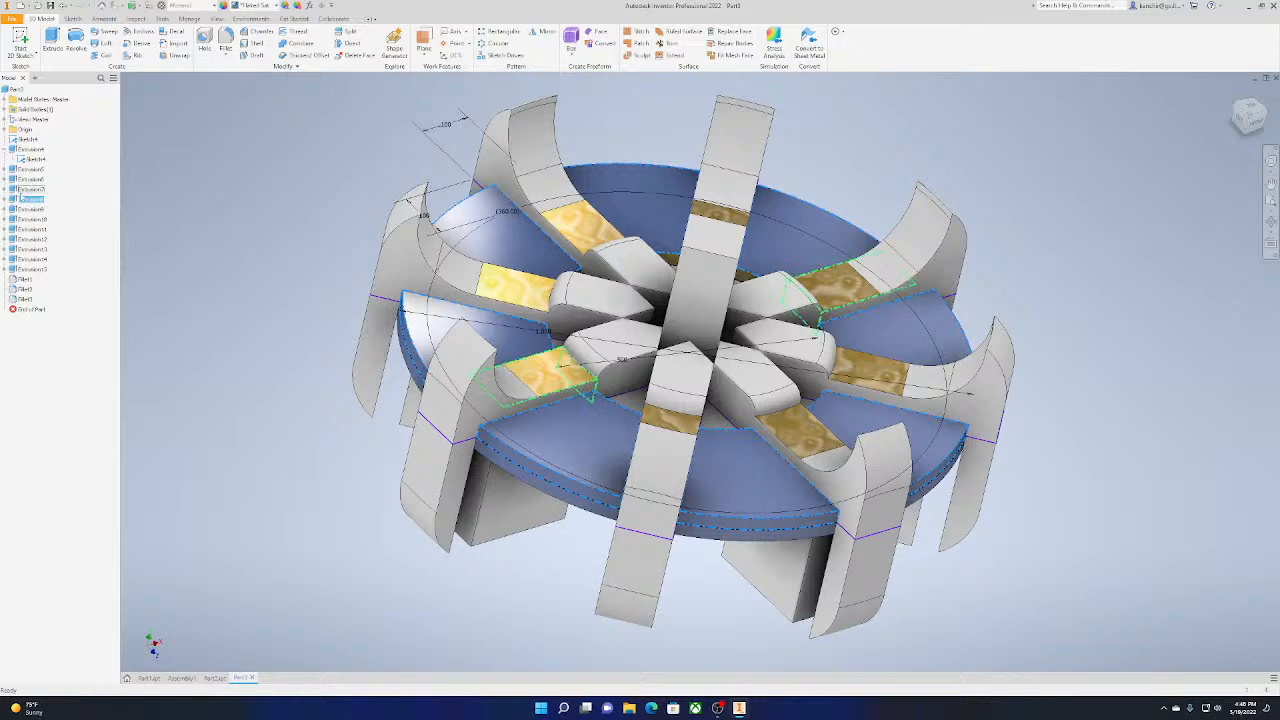
left_click(700, 340)
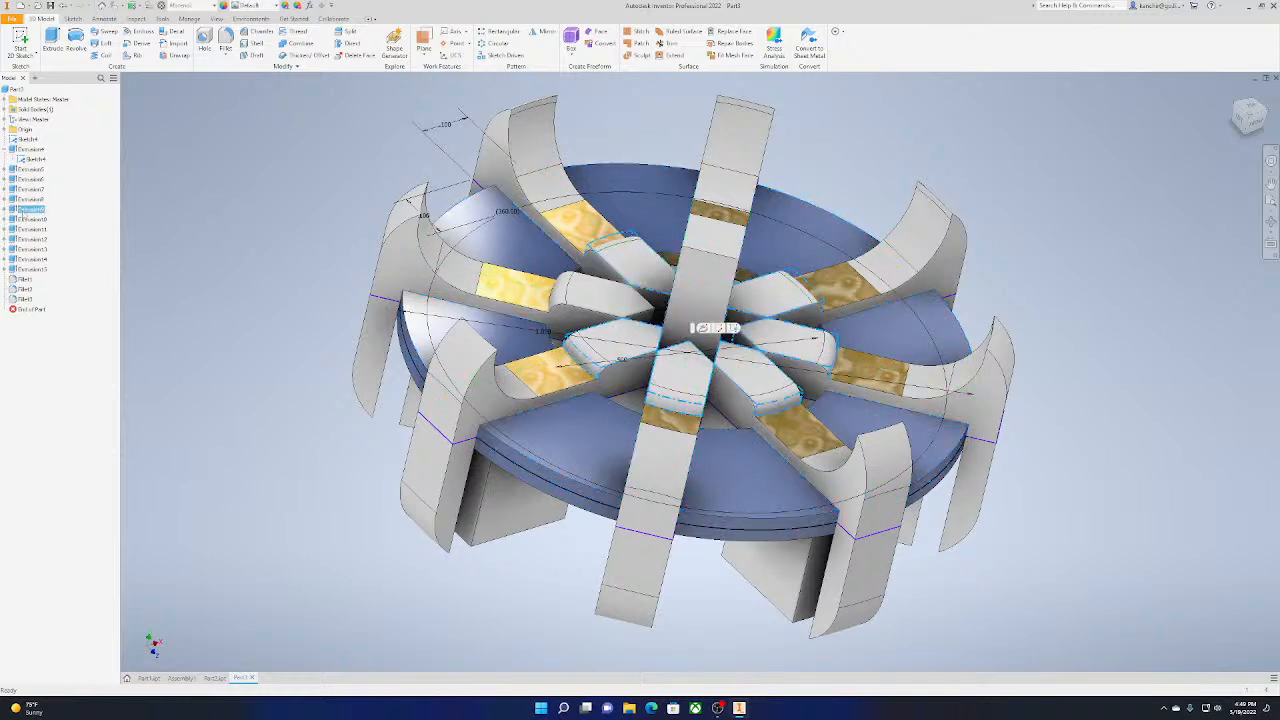
left_click(256, 6)
left_click(212, 332)
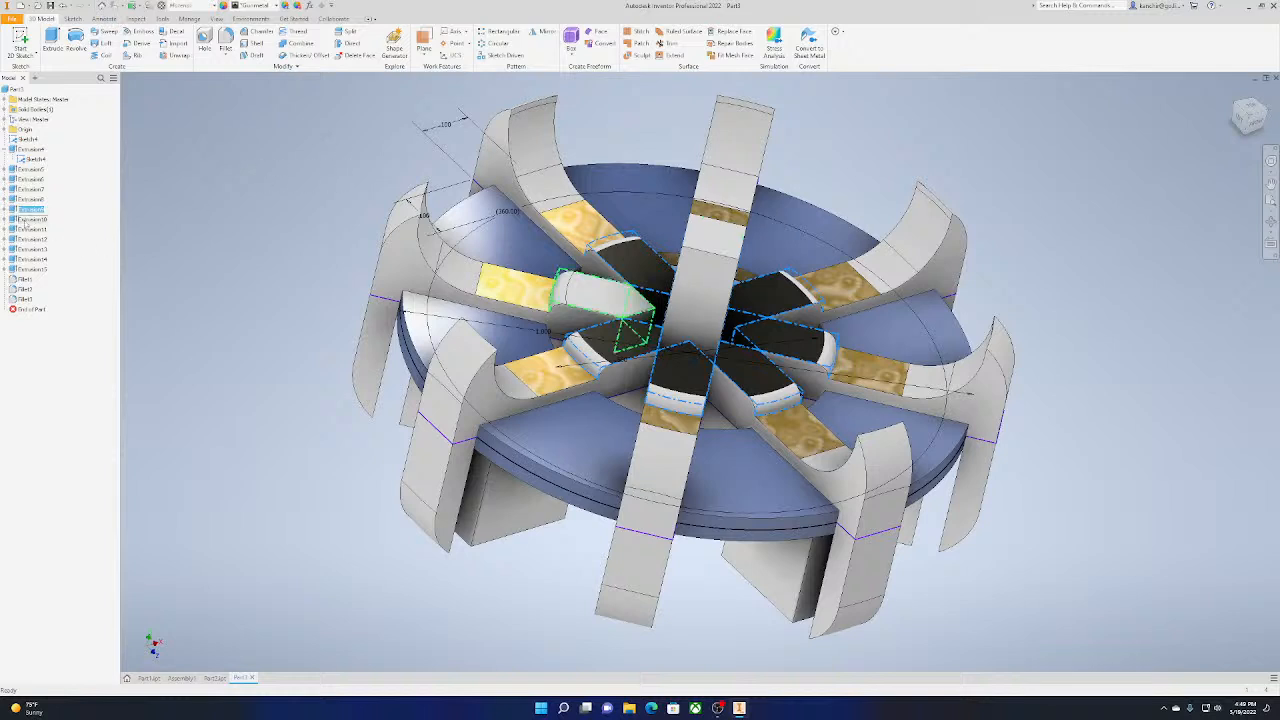
Apply the Gunmetal appearance to the one remaining raised hub block, Extrusion10
left_click(600, 292)
left_click(266, 8)
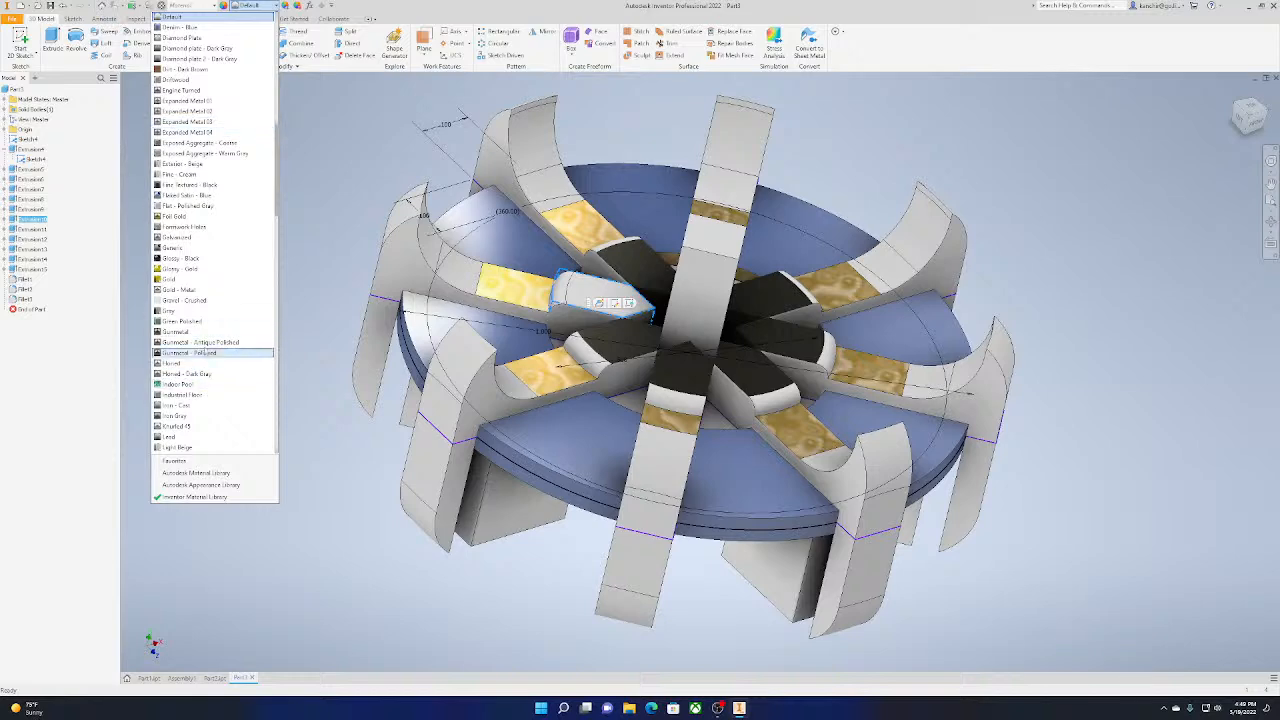
left_click(212, 332)
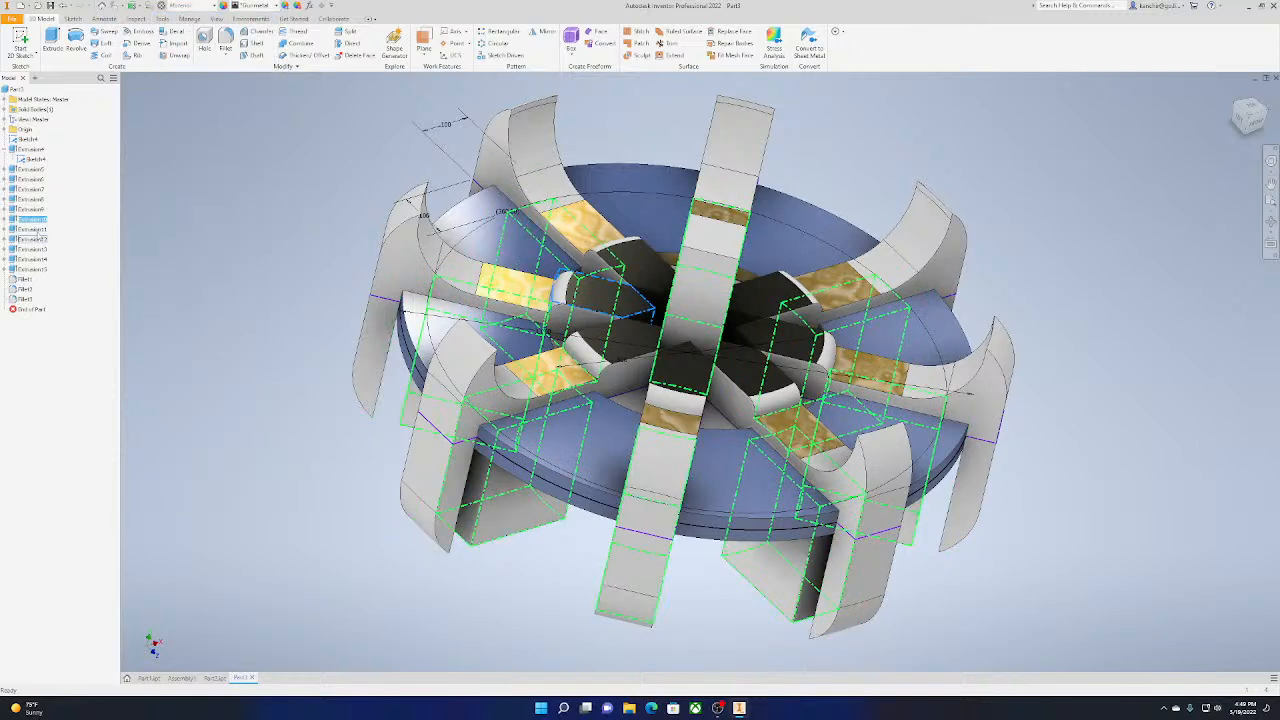
Apply the Copper - Polished appearance to the central square post, Extrusion11
left_click(712, 275)
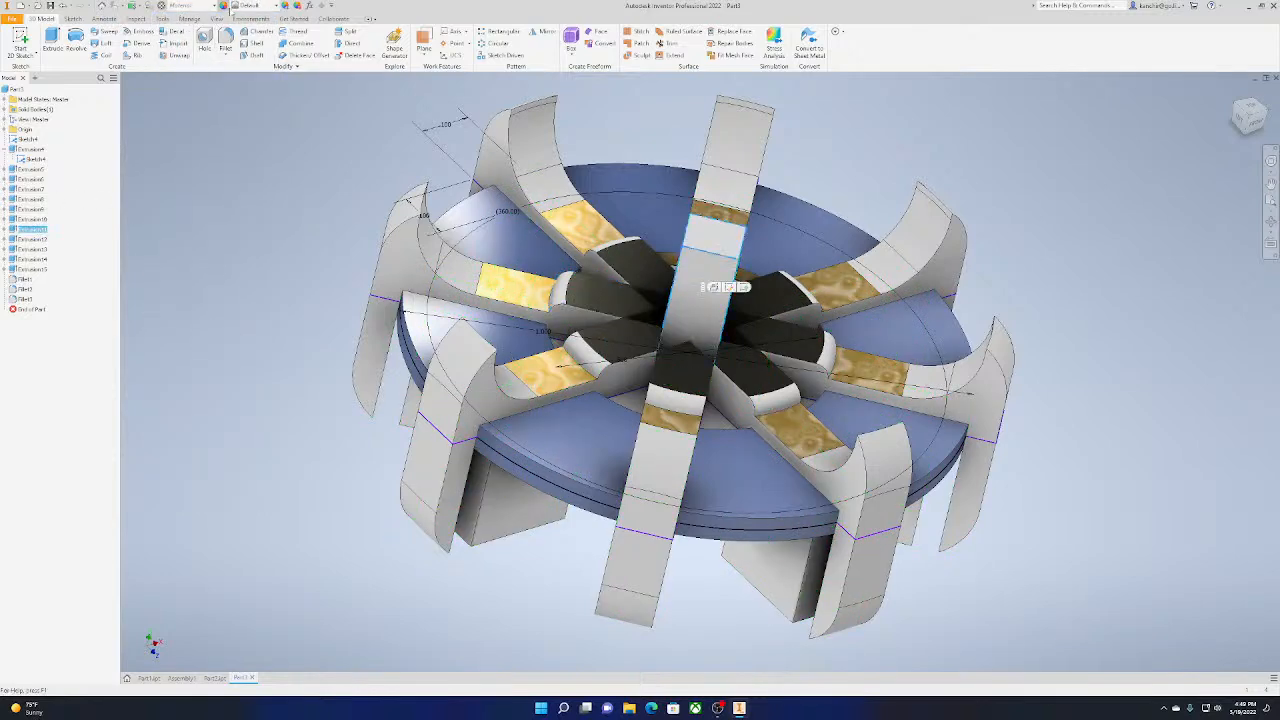
left_click(237, 7)
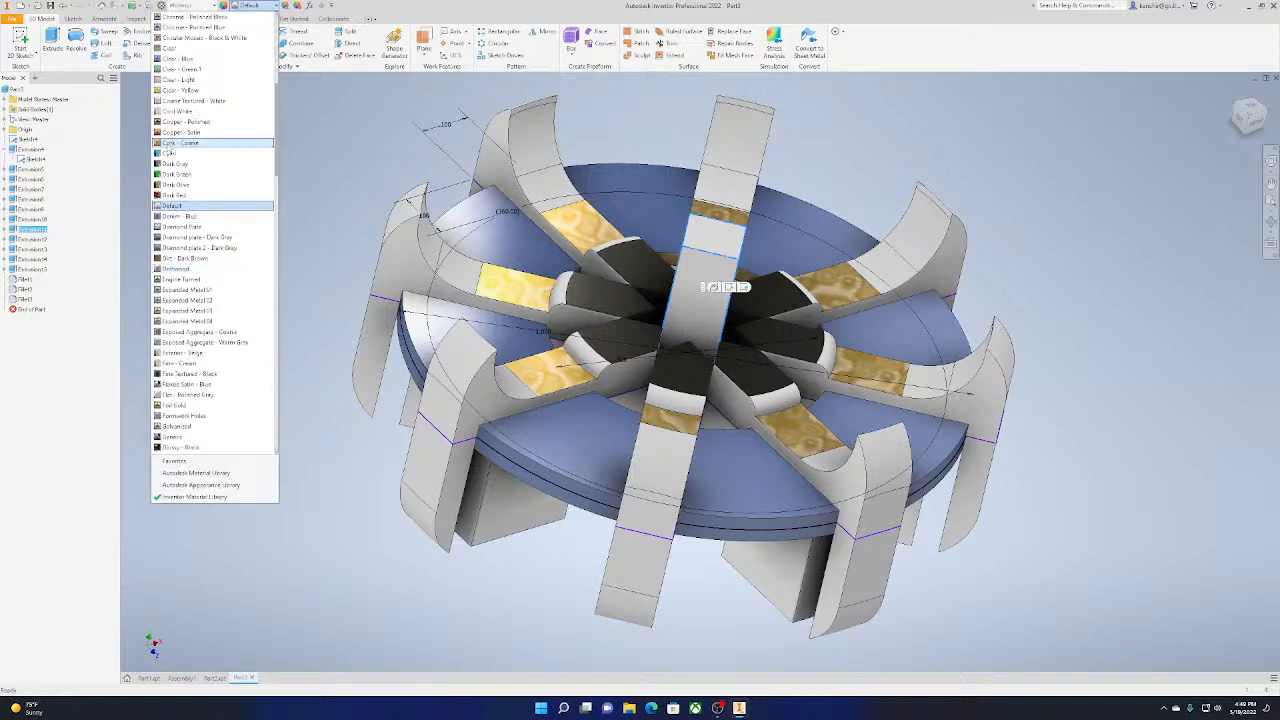
left_click(180, 122)
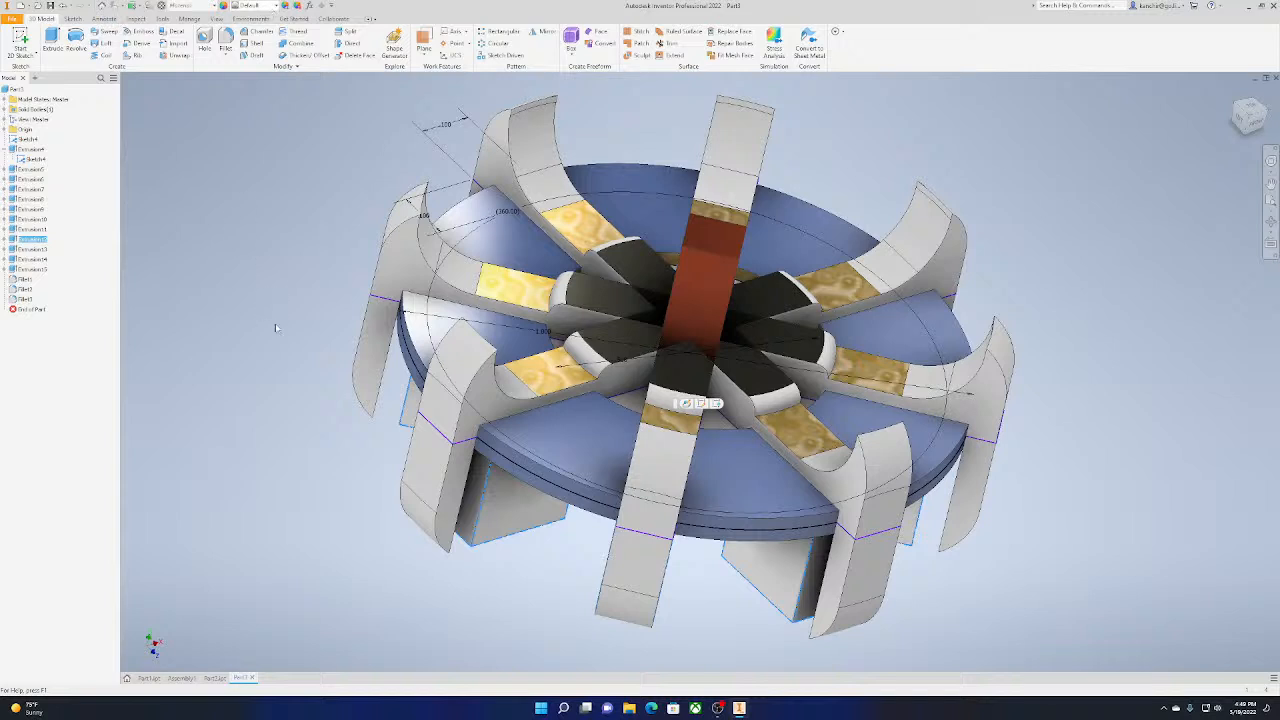
Apply the Metal 1400F Hot appearance to the blocks beneath the disc, Extrusion12
left_click(258, 5)
scroll(180, 430, "down", 2)
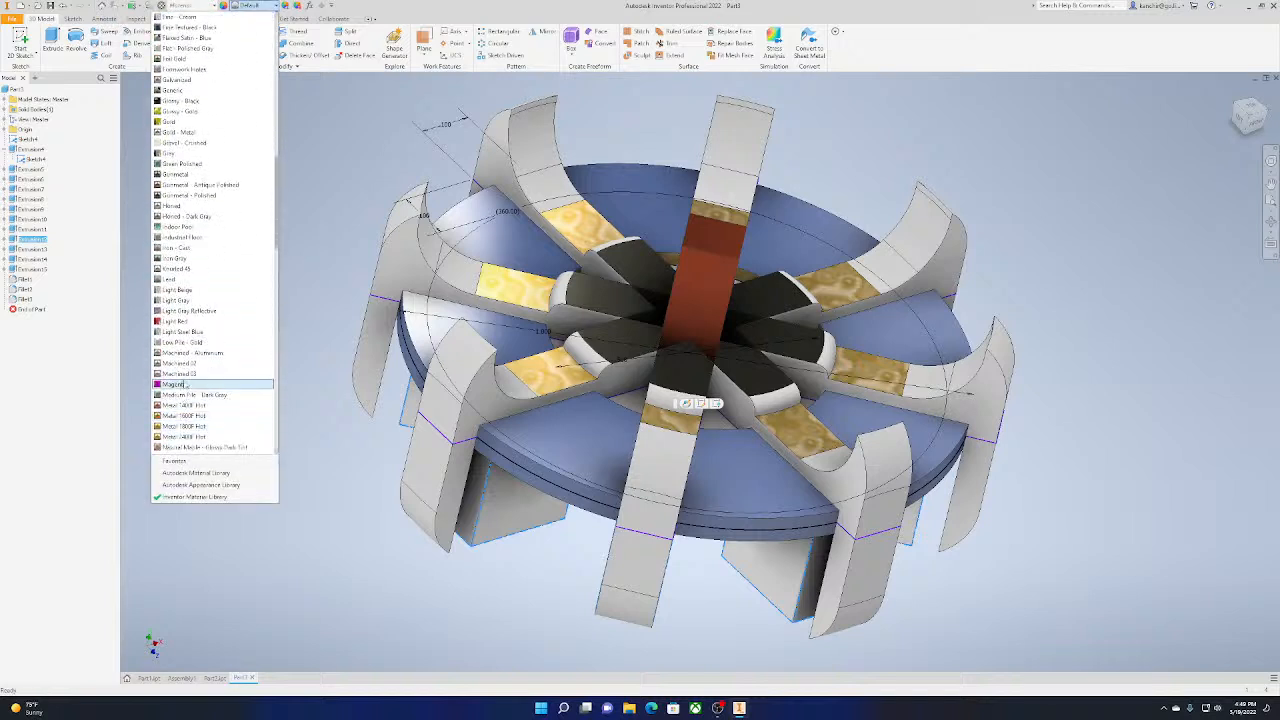
scroll(183, 379, "down", 3)
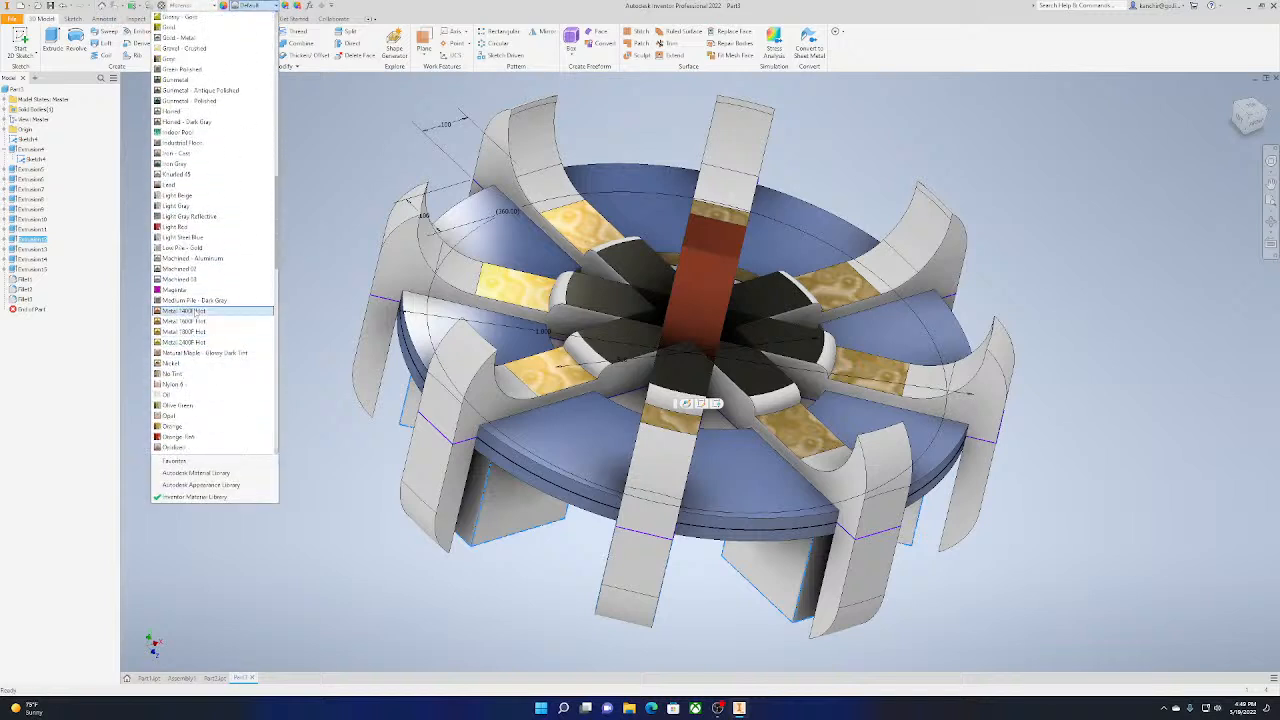
left_click(190, 311)
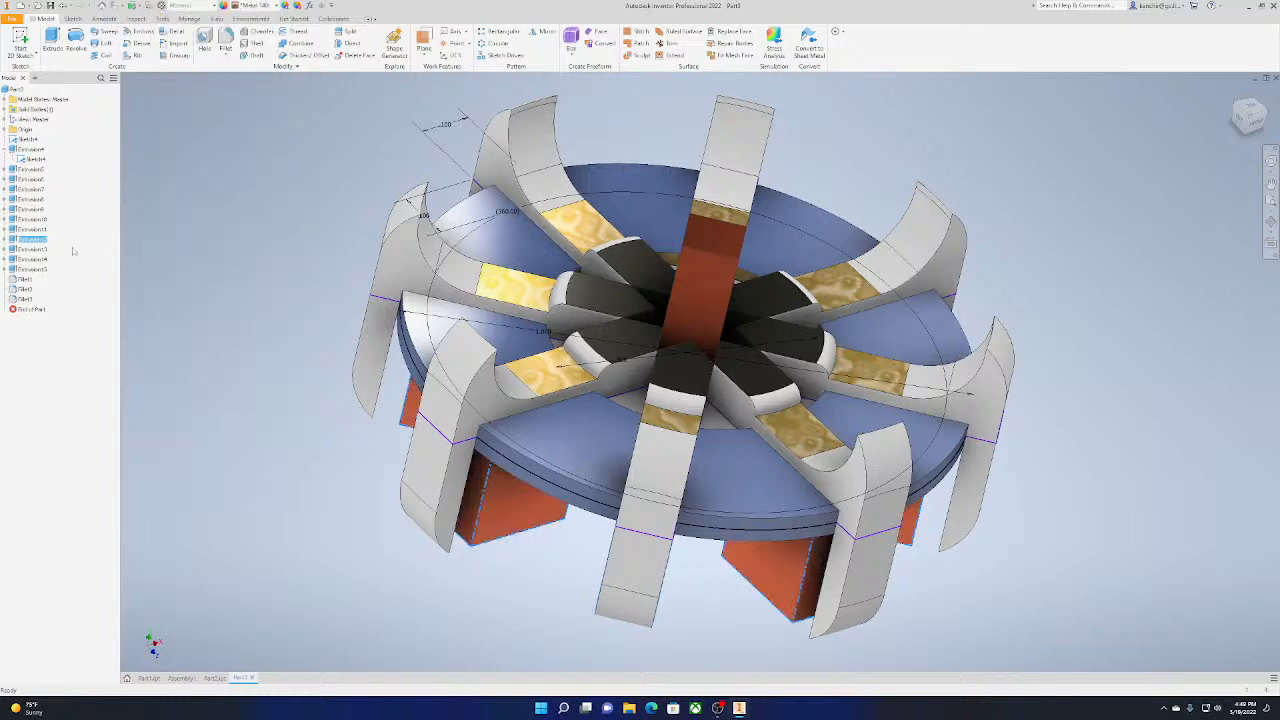
Apply the Indoor Pool appearance to Extrusion13 at the lower ends of the curved arms
left_click(32, 250)
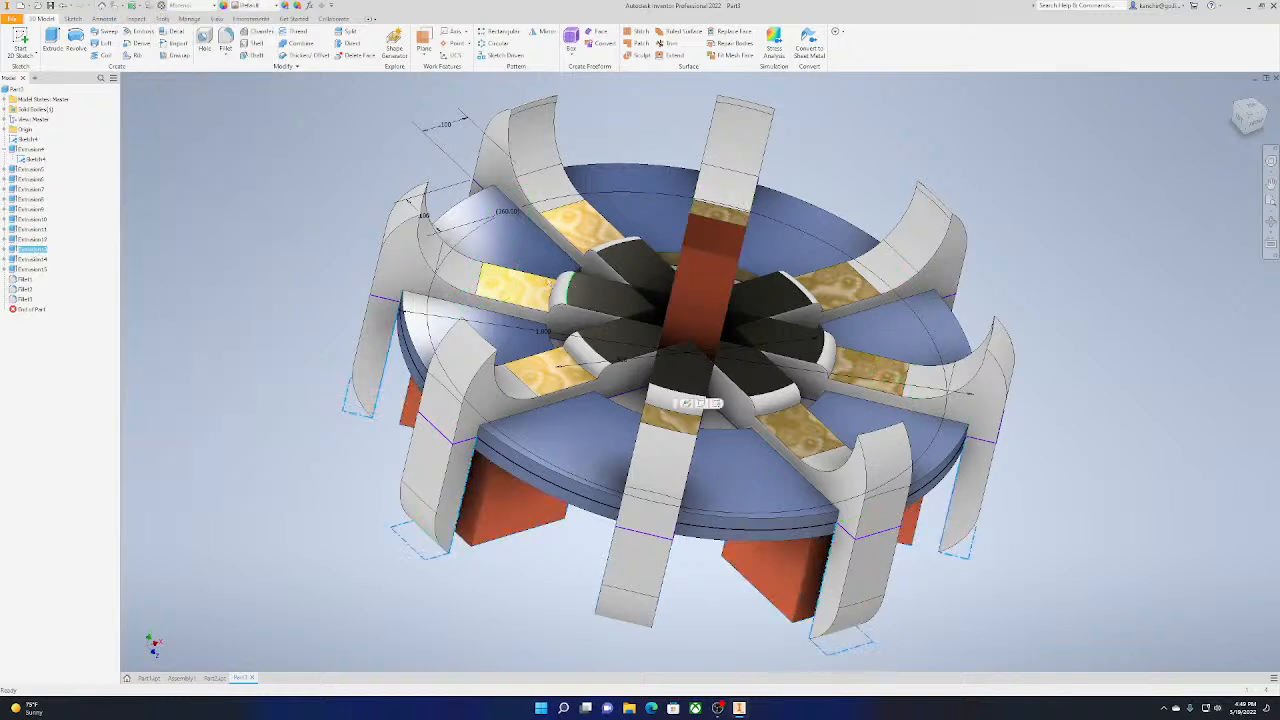
left_click(240, 6)
scroll(250, 350, "down", 10)
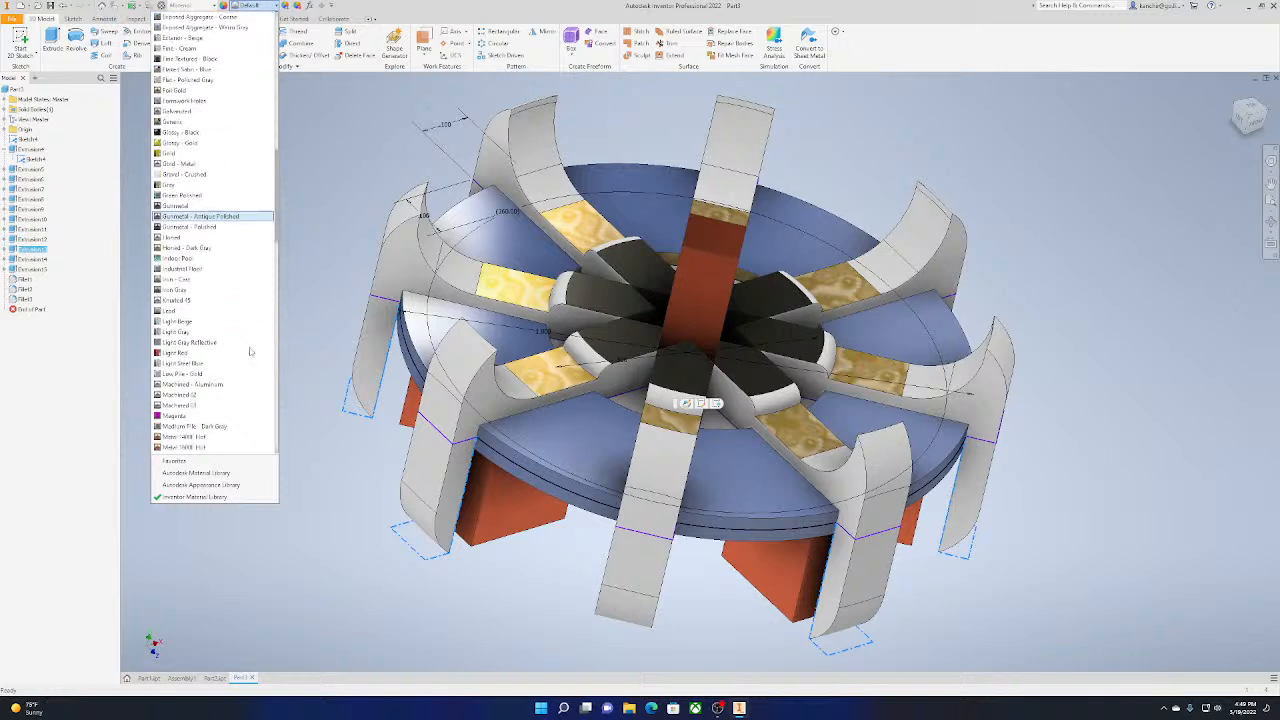
scroll(250, 353, "down", 13)
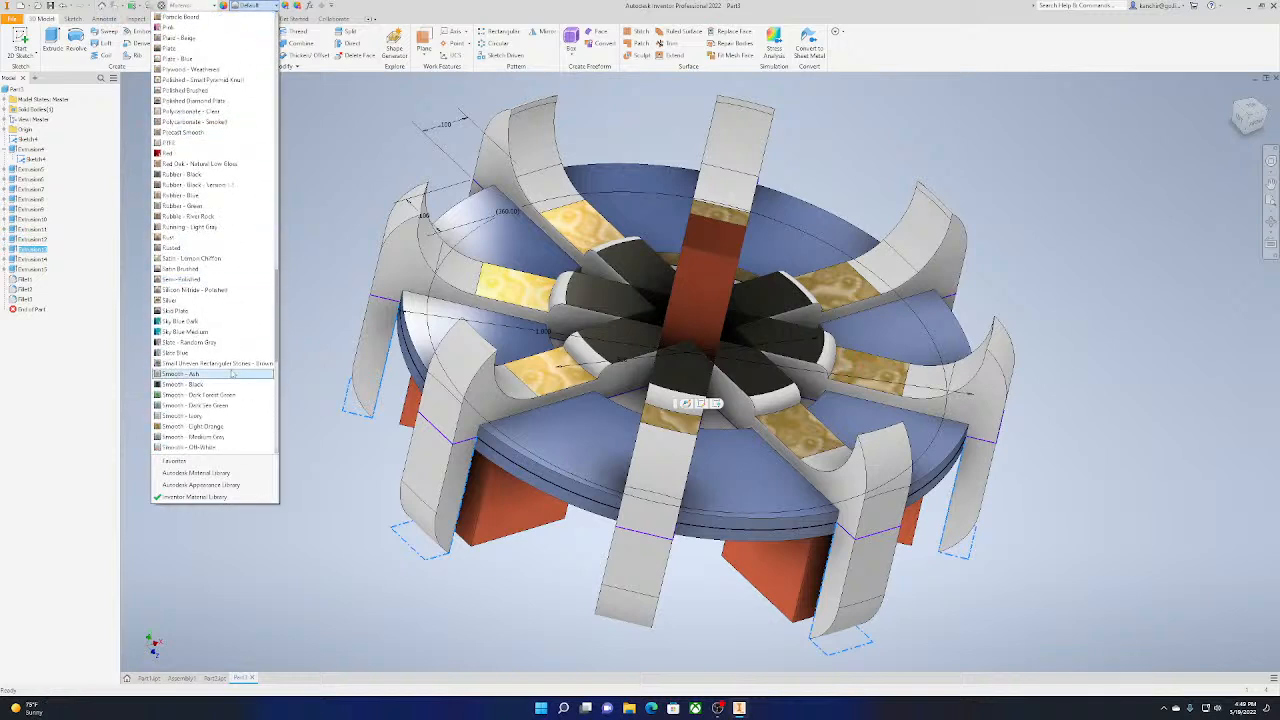
scroll(231, 374, "down", 5)
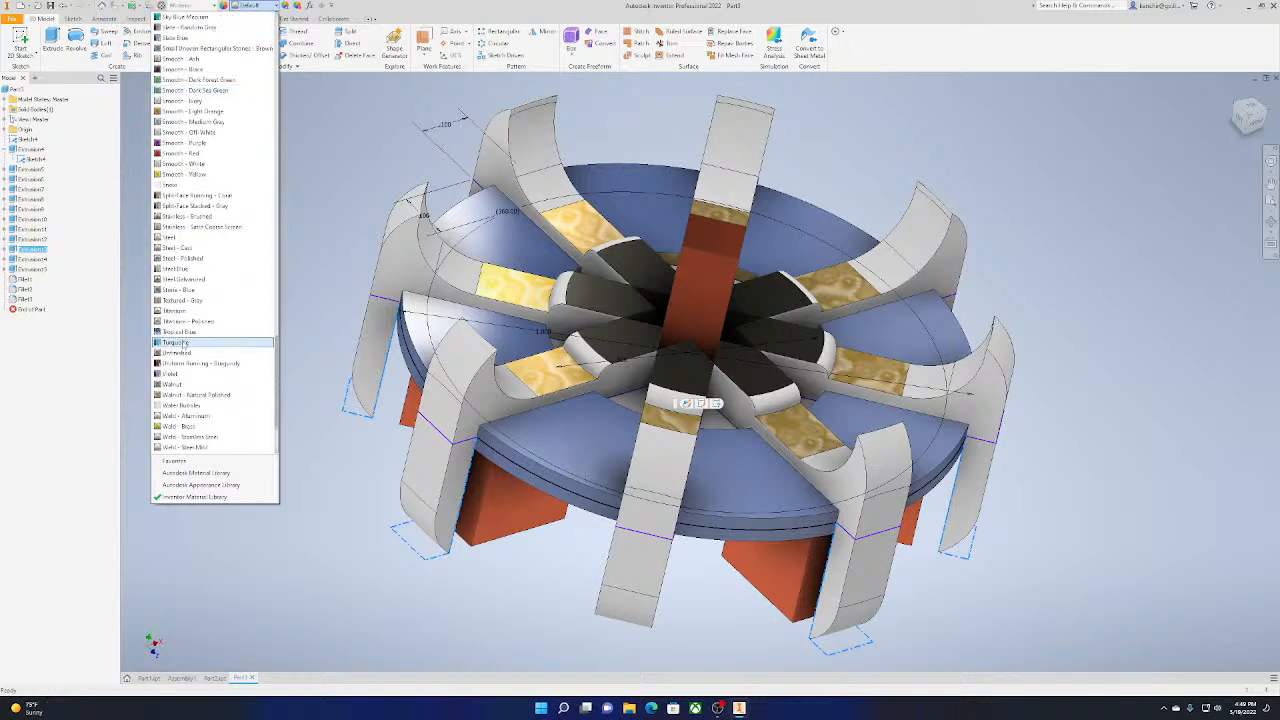
scroll(190, 355, "up", 15)
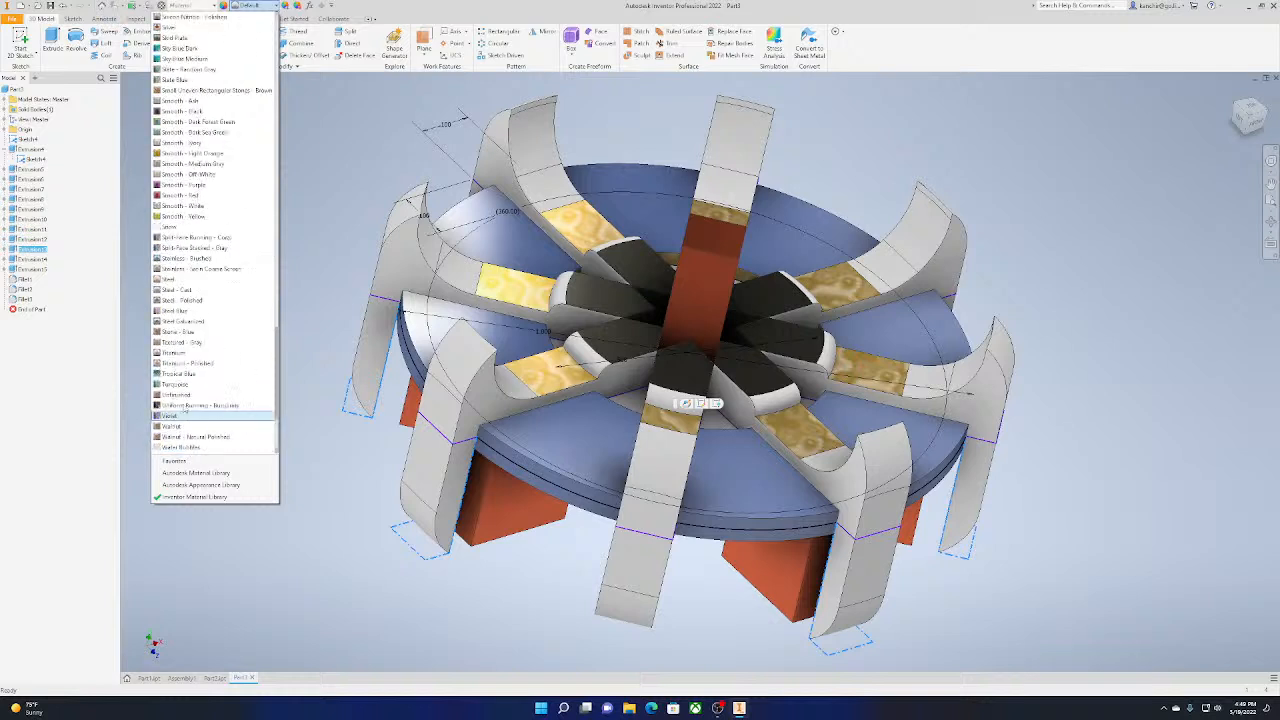
scroll(199, 369, "up", 9)
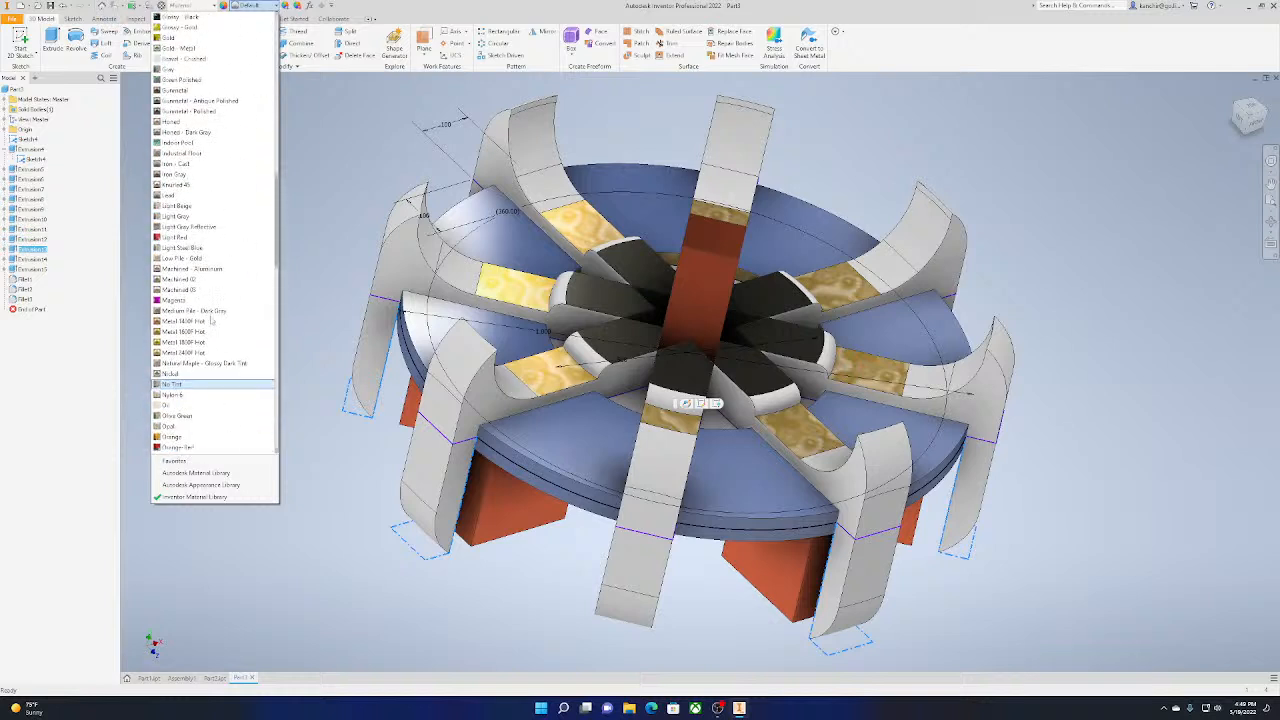
left_click(236, 143)
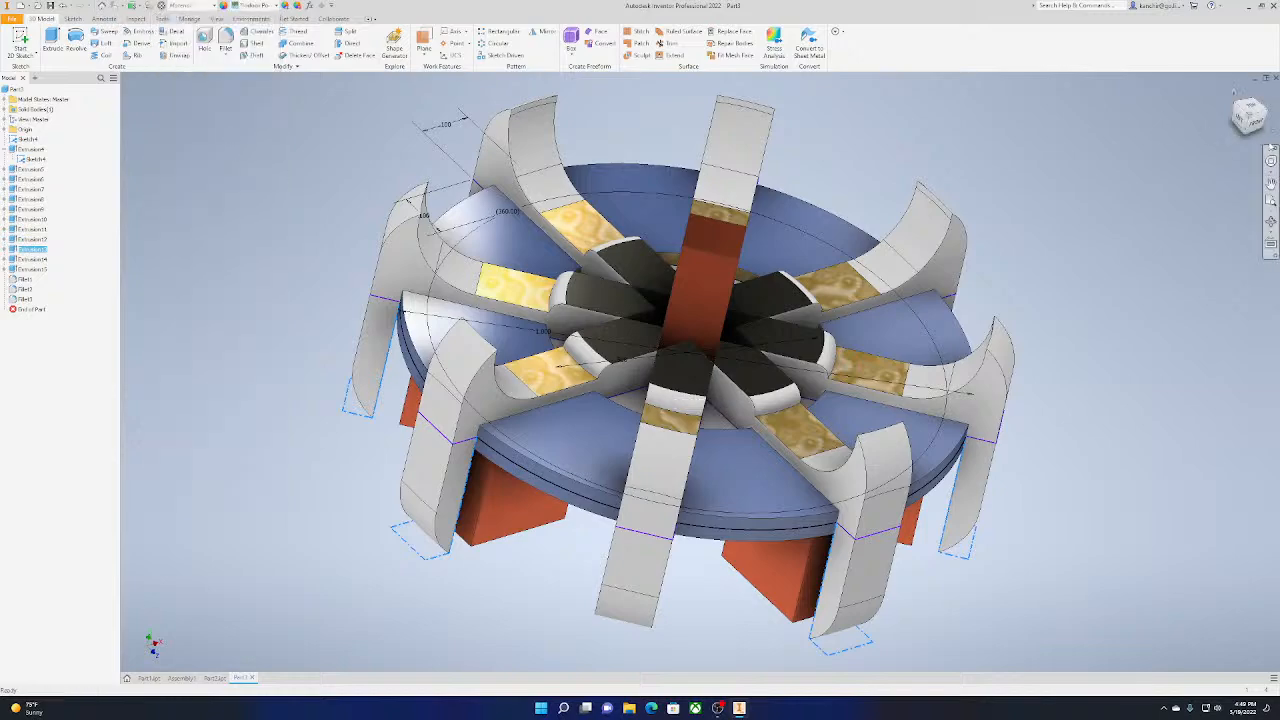
Apply the Engine Turned appearance to Extrusion14
left_click_drag(1260, 122, 1256, 62)
mouse_move(656, 323)
middle_mouse_down("shift")
mouse_move(652, 268)
mouse_move(690, 240)
mouse_move(650, 265)
mouse_move(590, 262)
mouse_move(665, 225)
mouse_move(715, 120)
mouse_move(730, 163)
middle_mouse_up("shift")
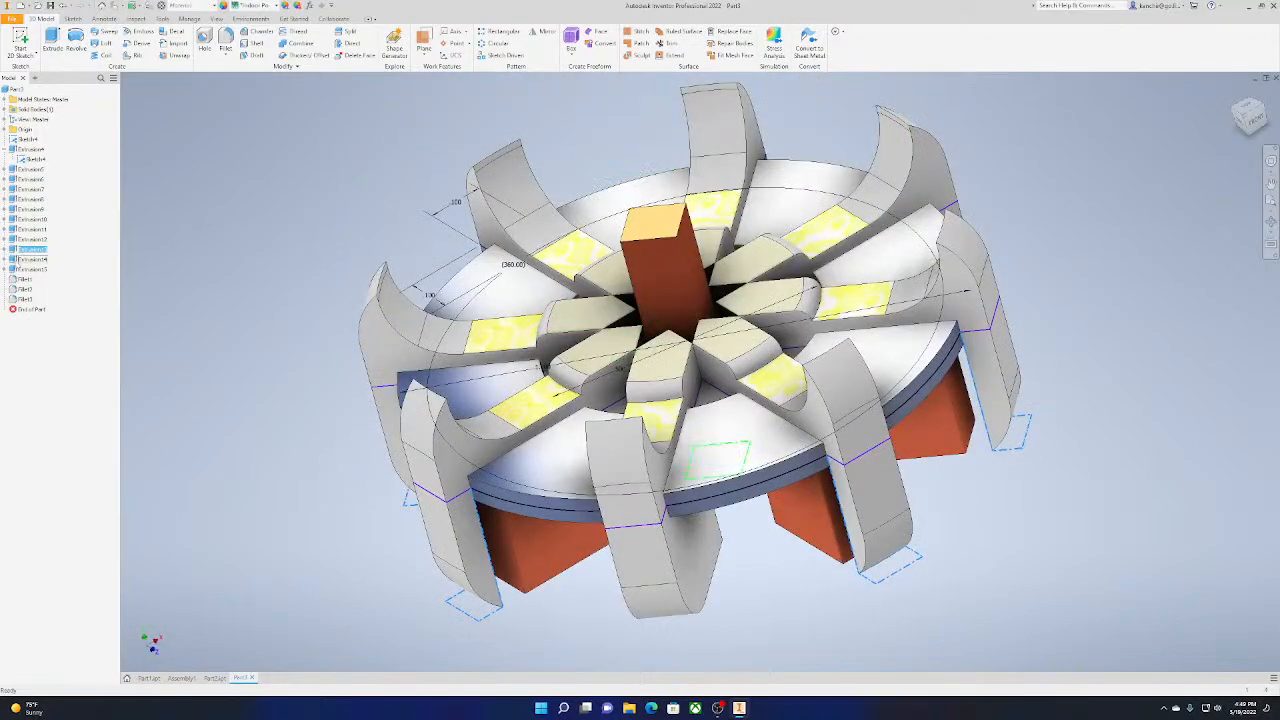
left_click(37, 261)
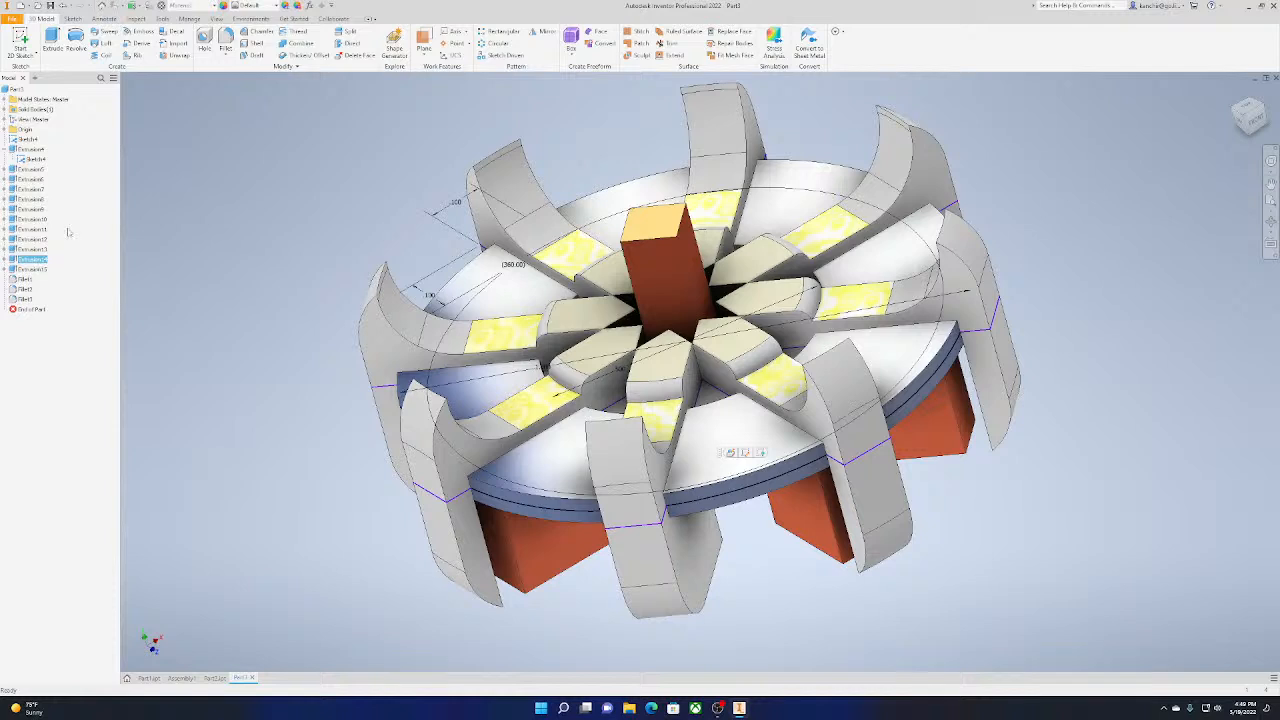
left_click(255, 5)
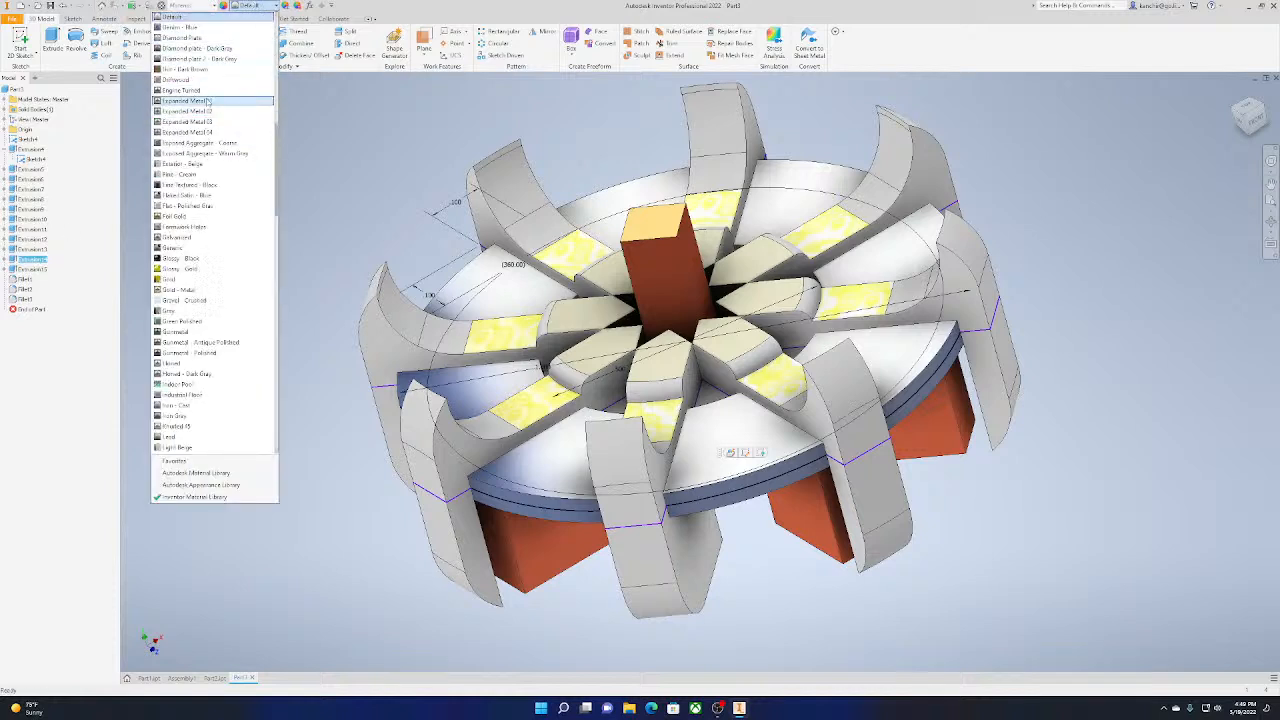
left_click(209, 91)
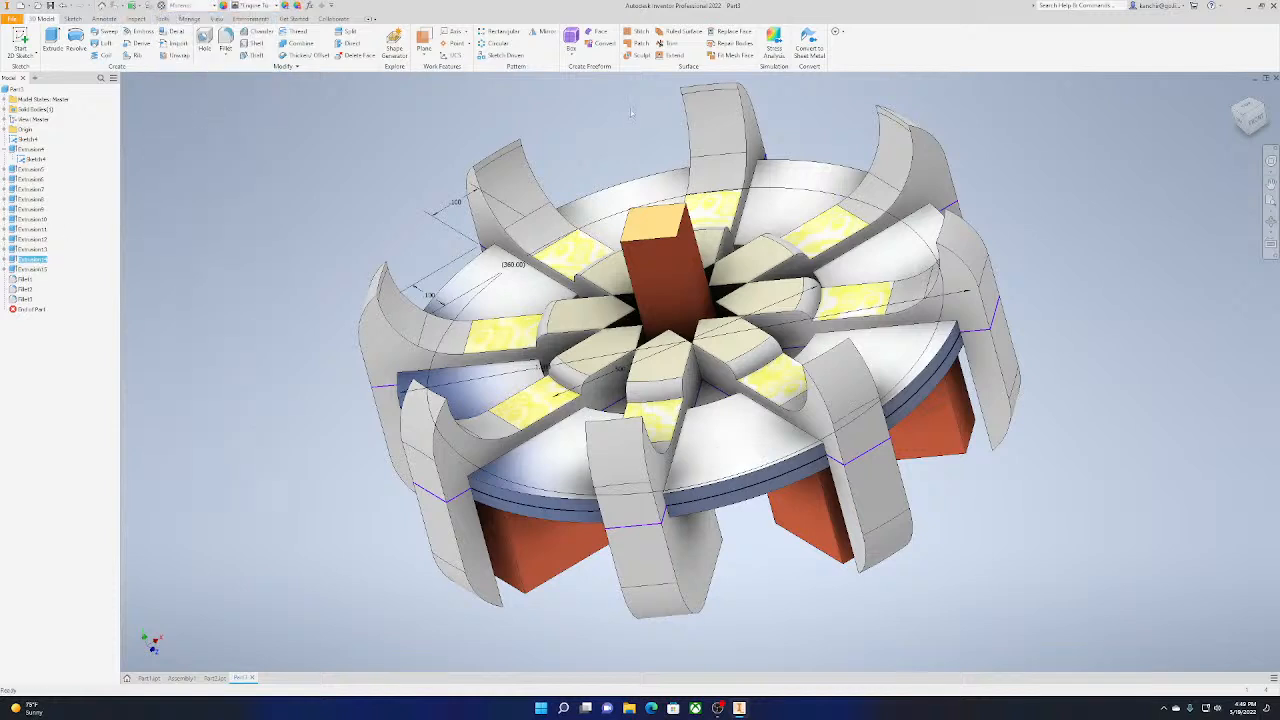
Apply the Gold - Metal appearance to Extrusion15 along the disc's lower edge
left_click(30, 269)
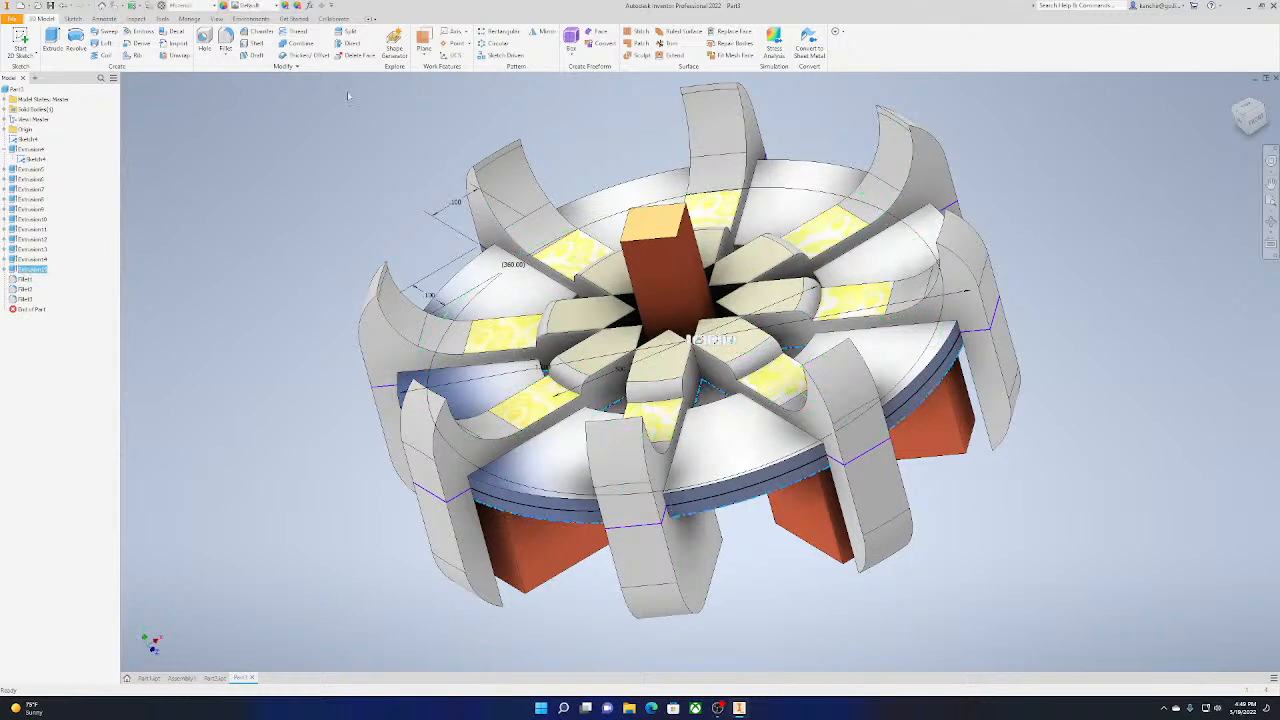
left_click(262, 8)
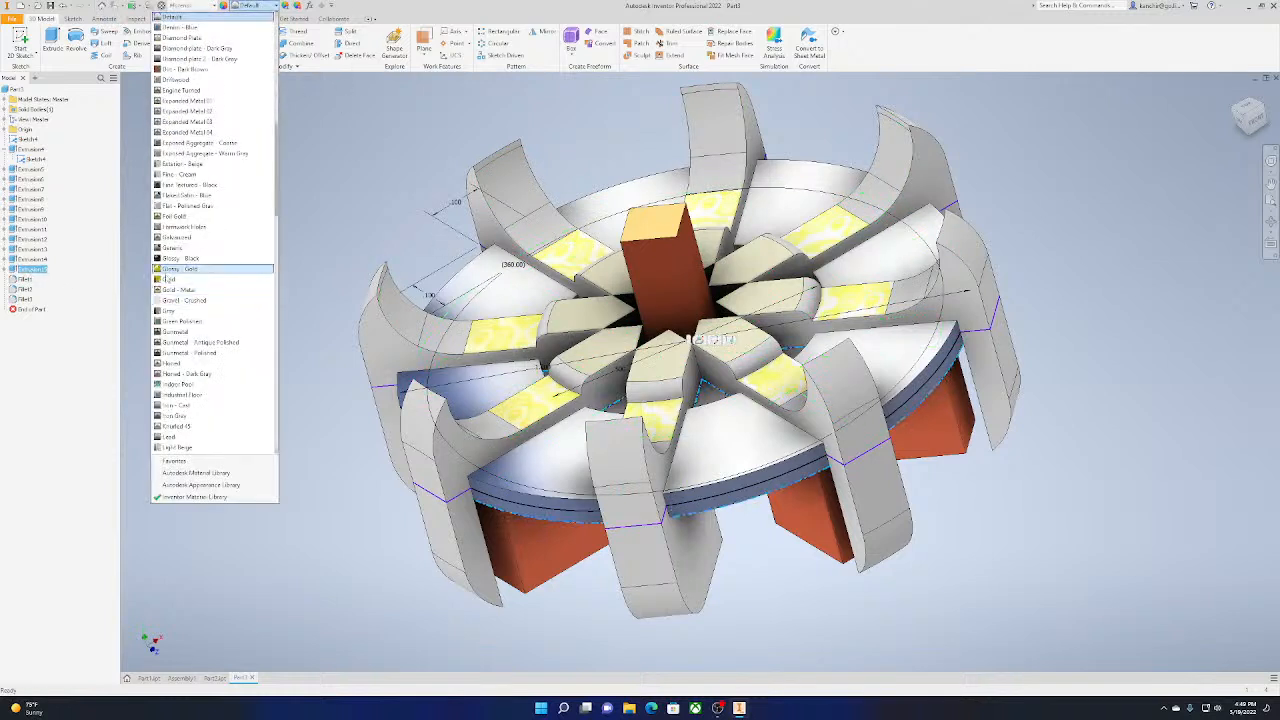
left_click(170, 293)
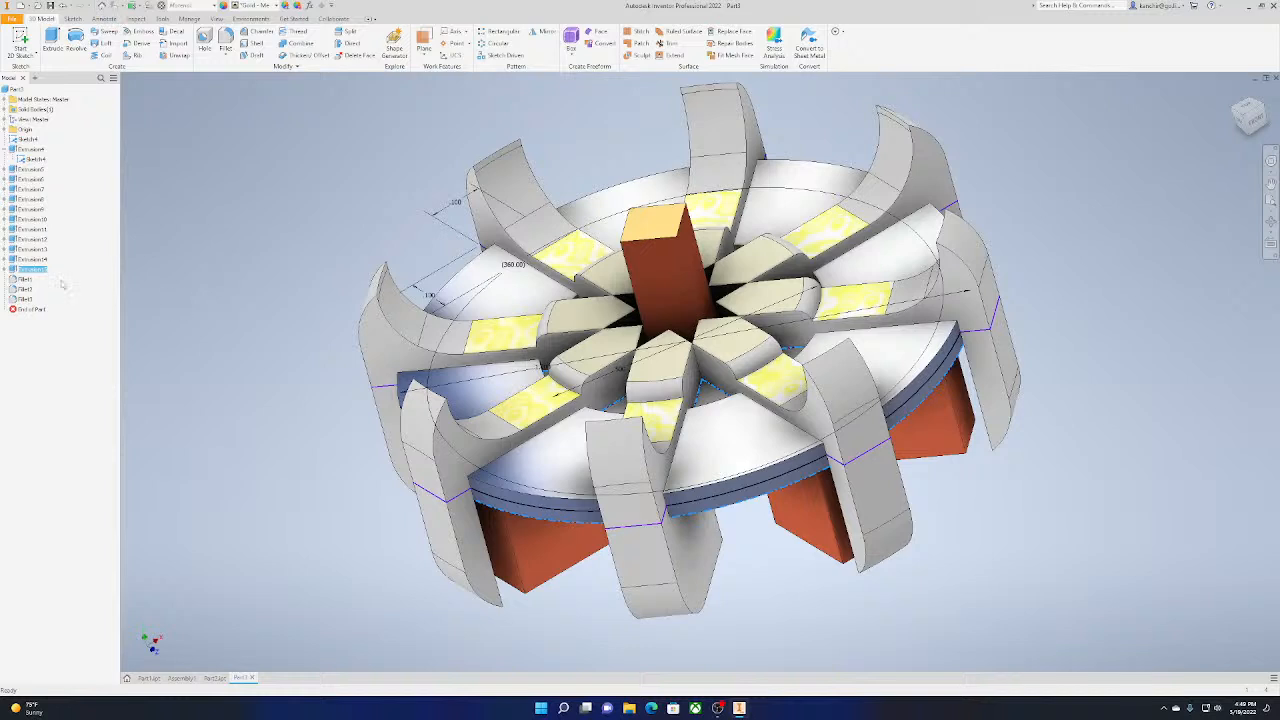
Apply the Silver appearance to Fillet1, the rounded outer tips of the curved arms
left_click(23, 280)
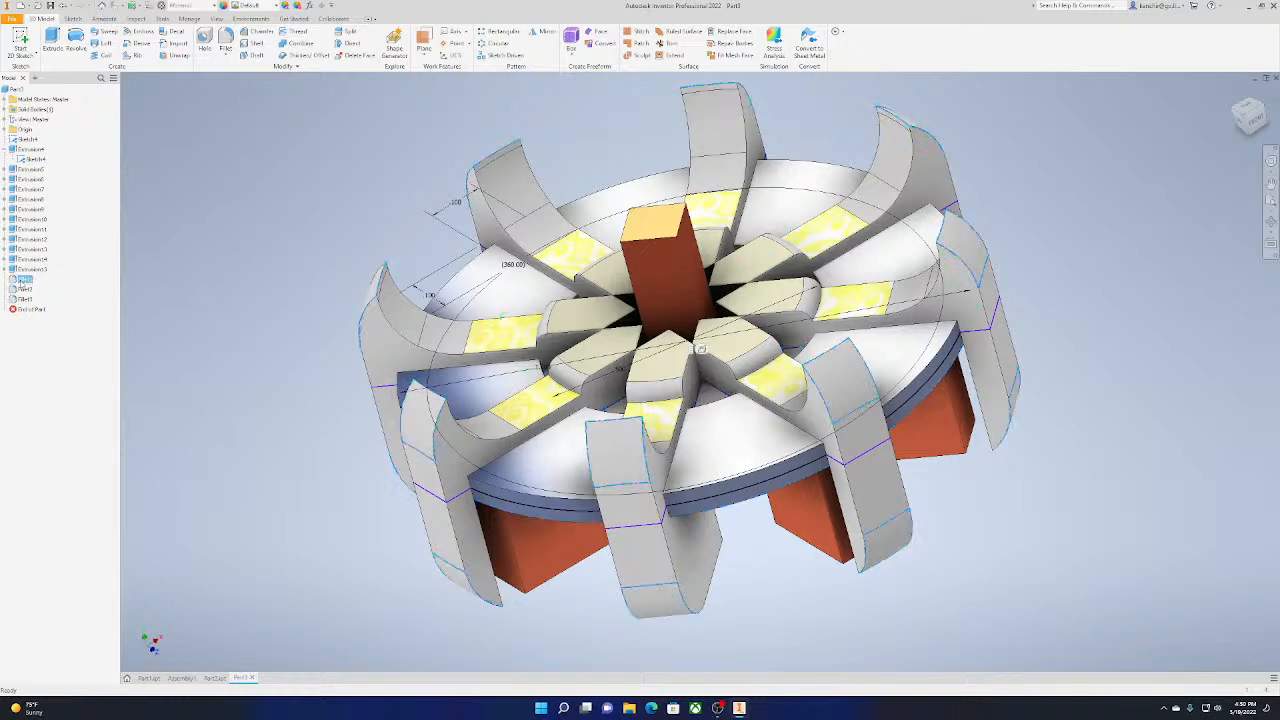
left_click(258, 10)
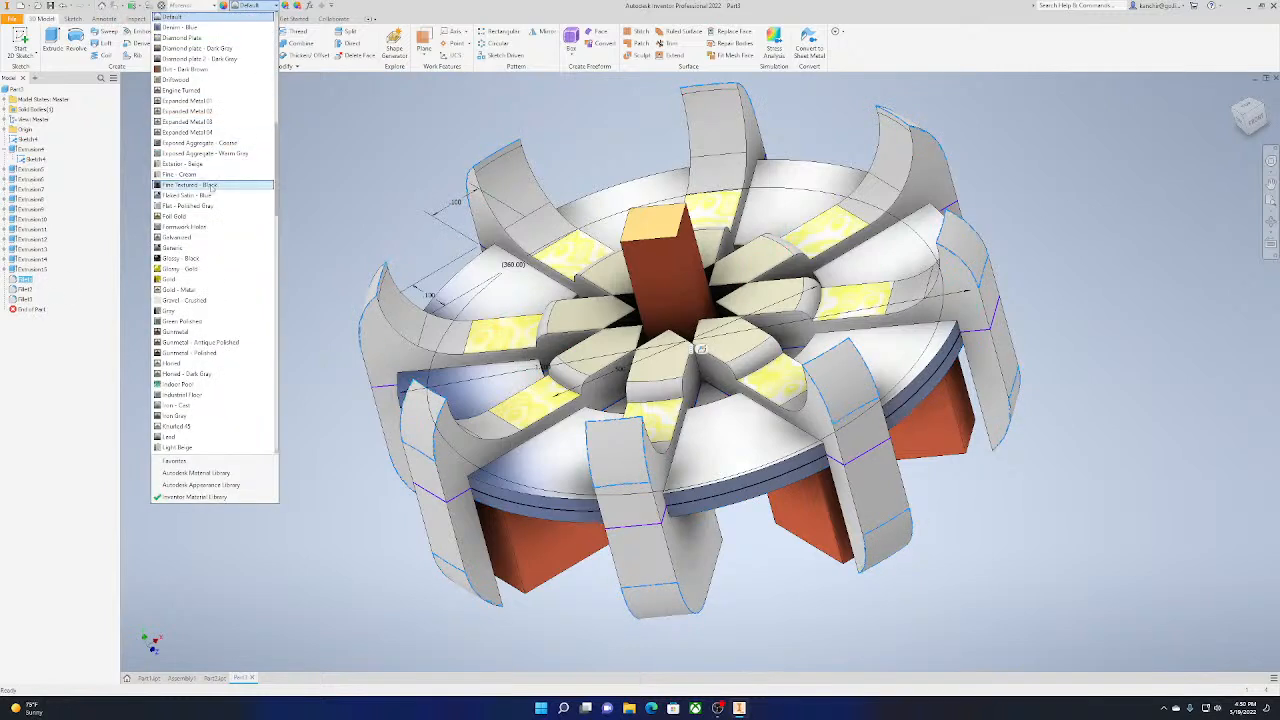
scroll(166, 276, "down", 5)
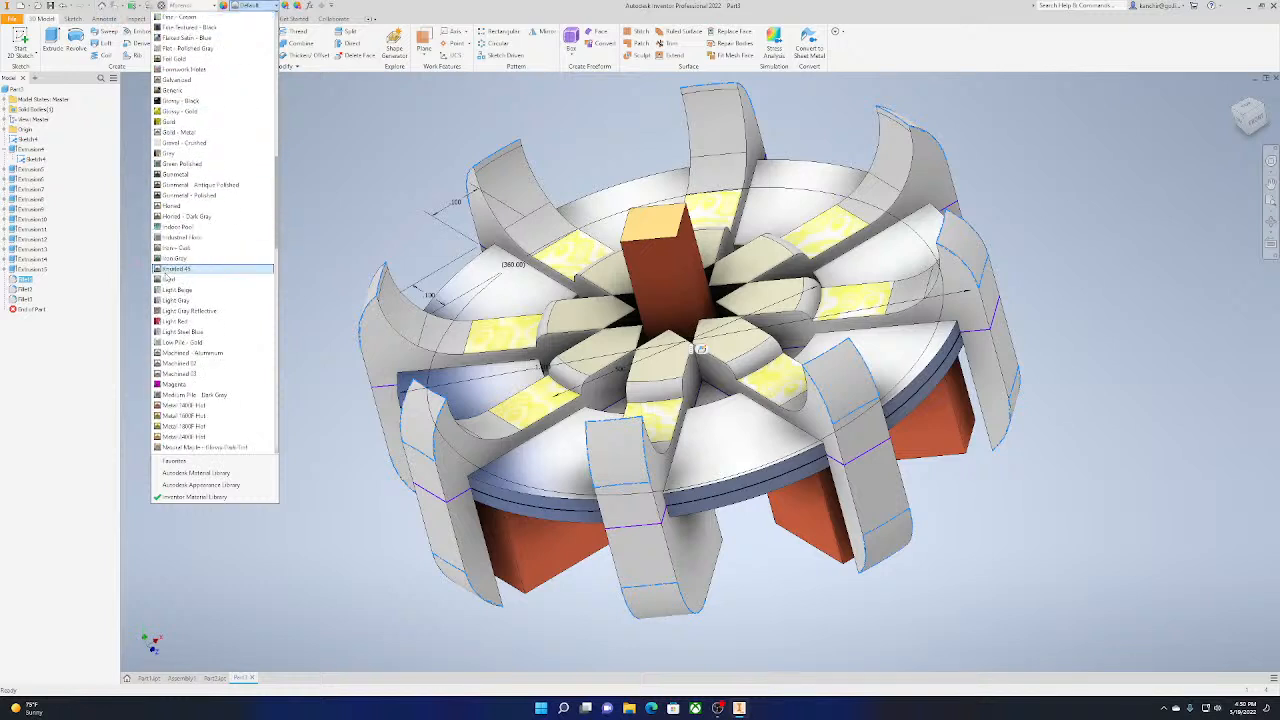
scroll(166, 276, "down", 10)
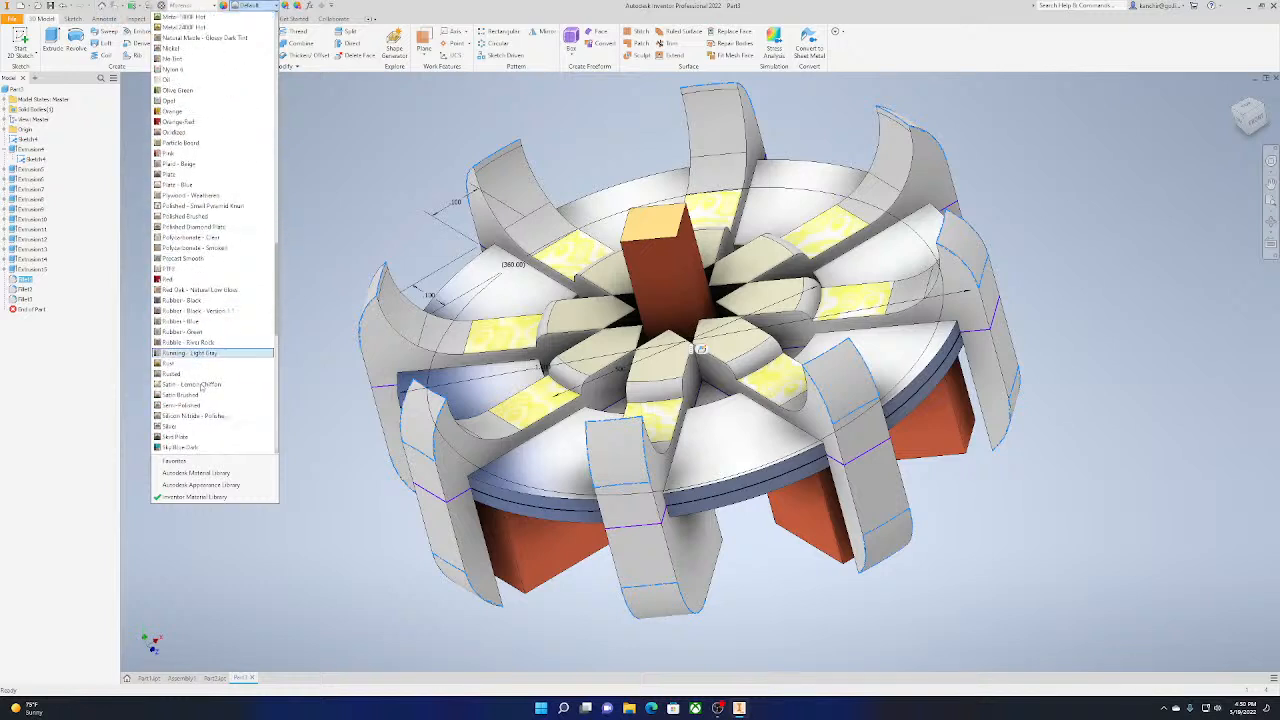
scroll(193, 390, "down", 1)
left_click(186, 398)
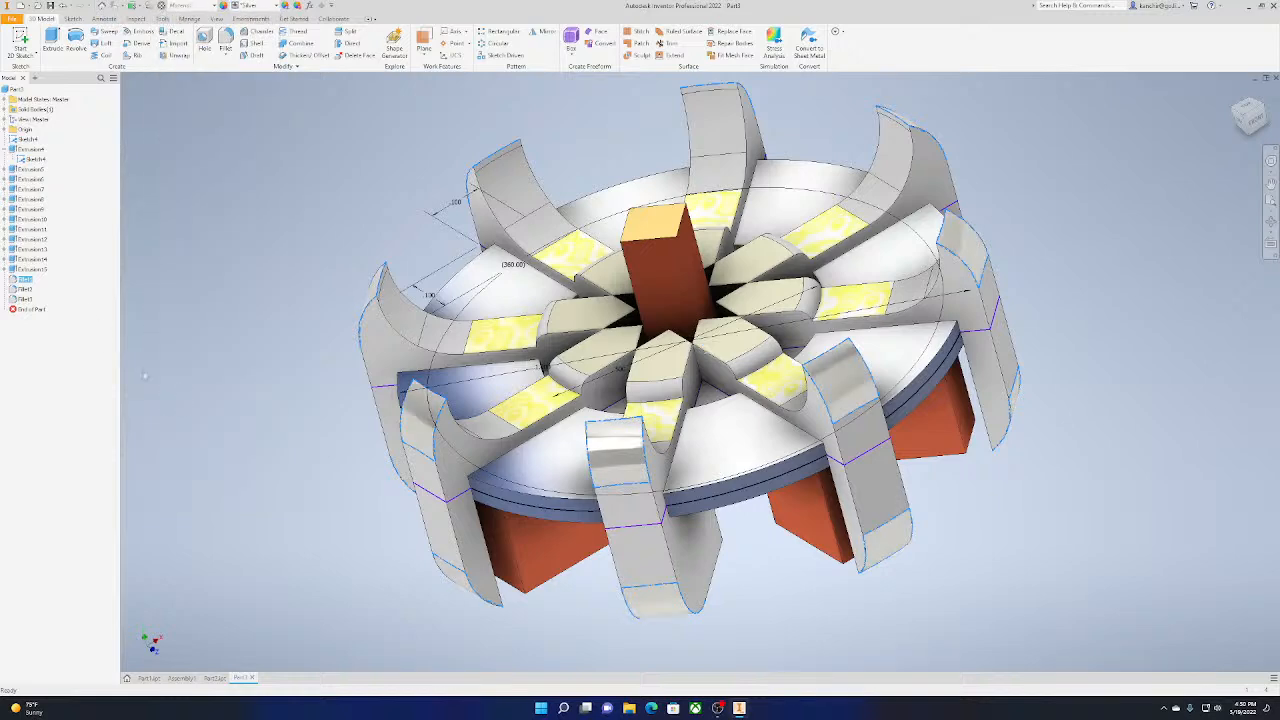
Apply the Titanium appearance to Fillet2, the inner curves where the arms rise from the spokes
left_click(25, 289)
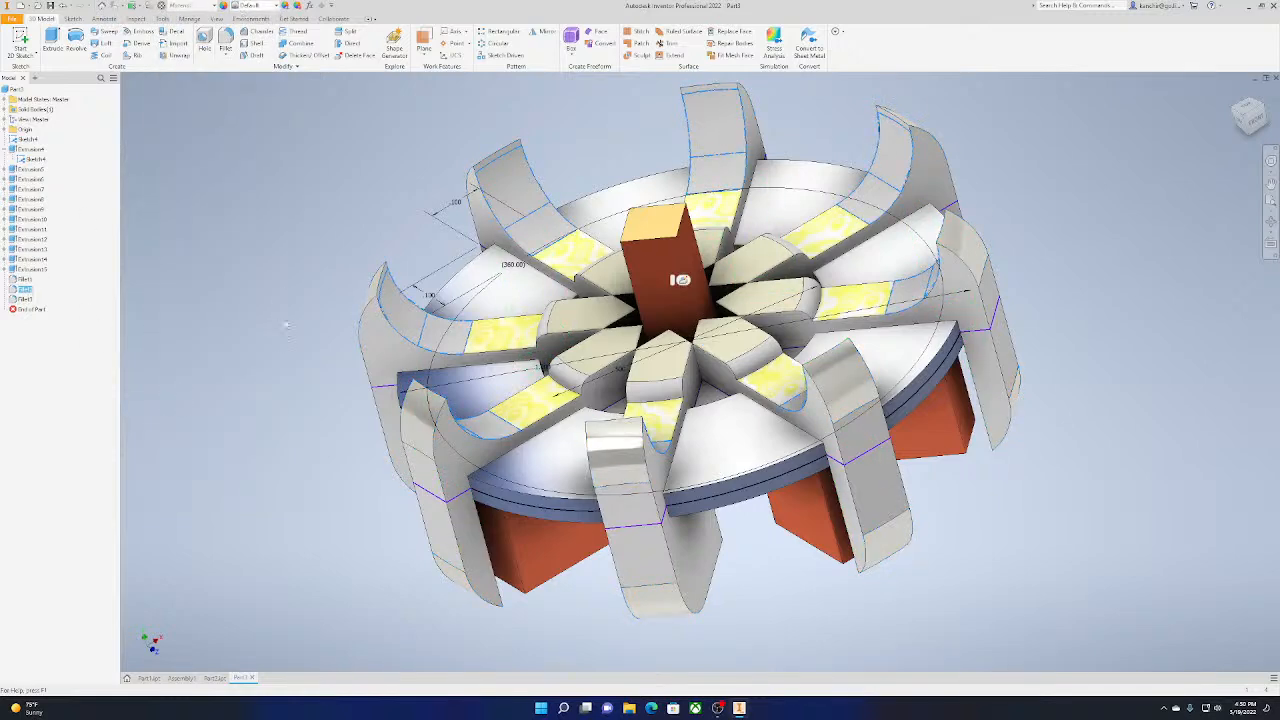
left_click(252, 5)
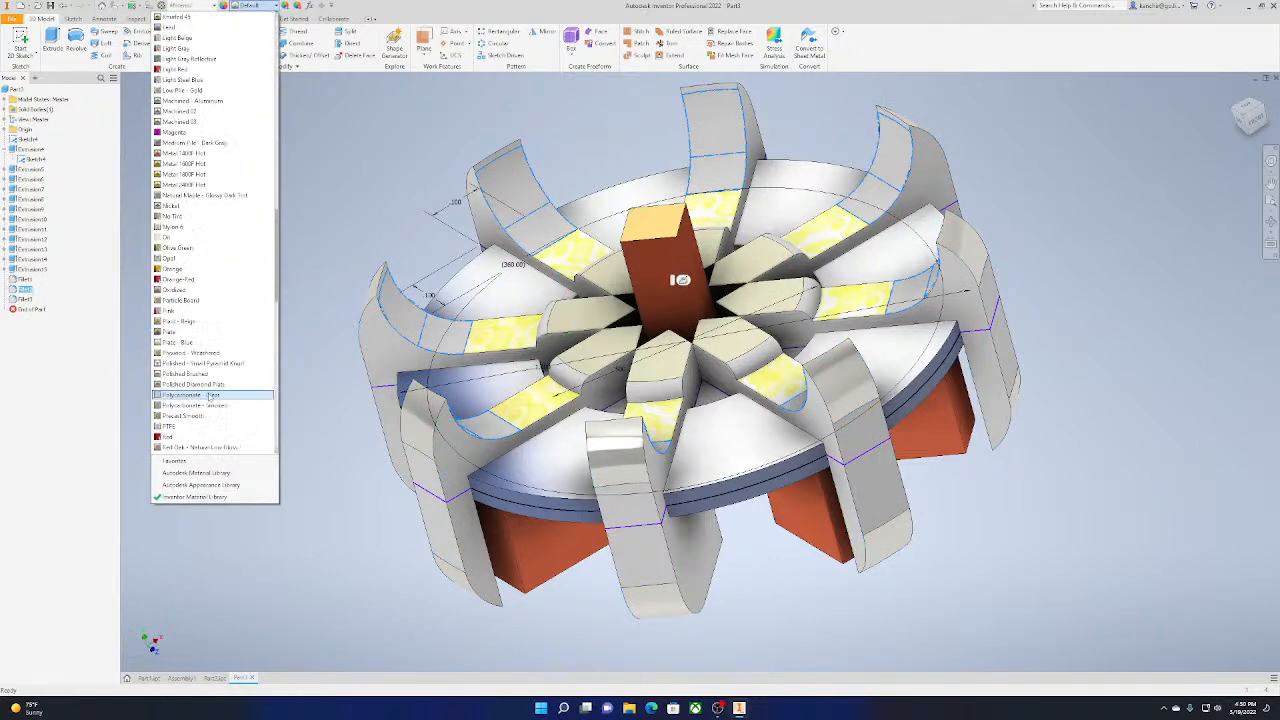
scroll(210, 395, "down", 14)
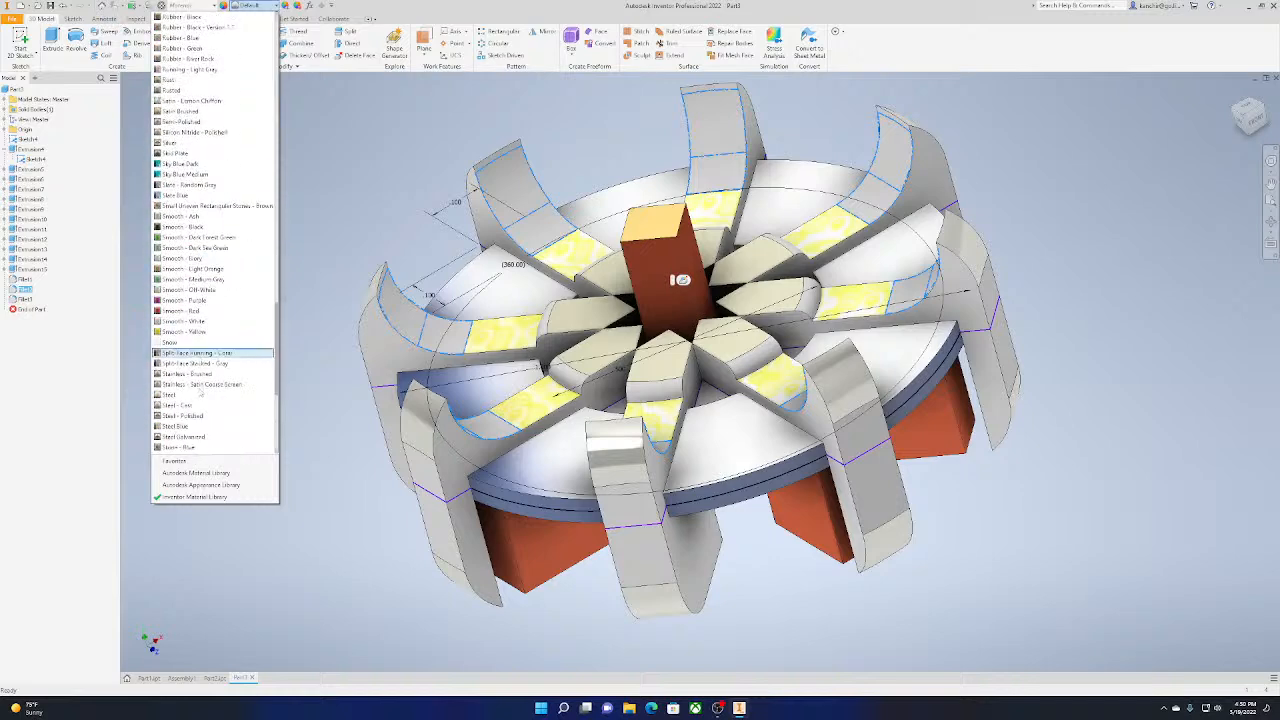
scroll(200, 393, "down", 4)
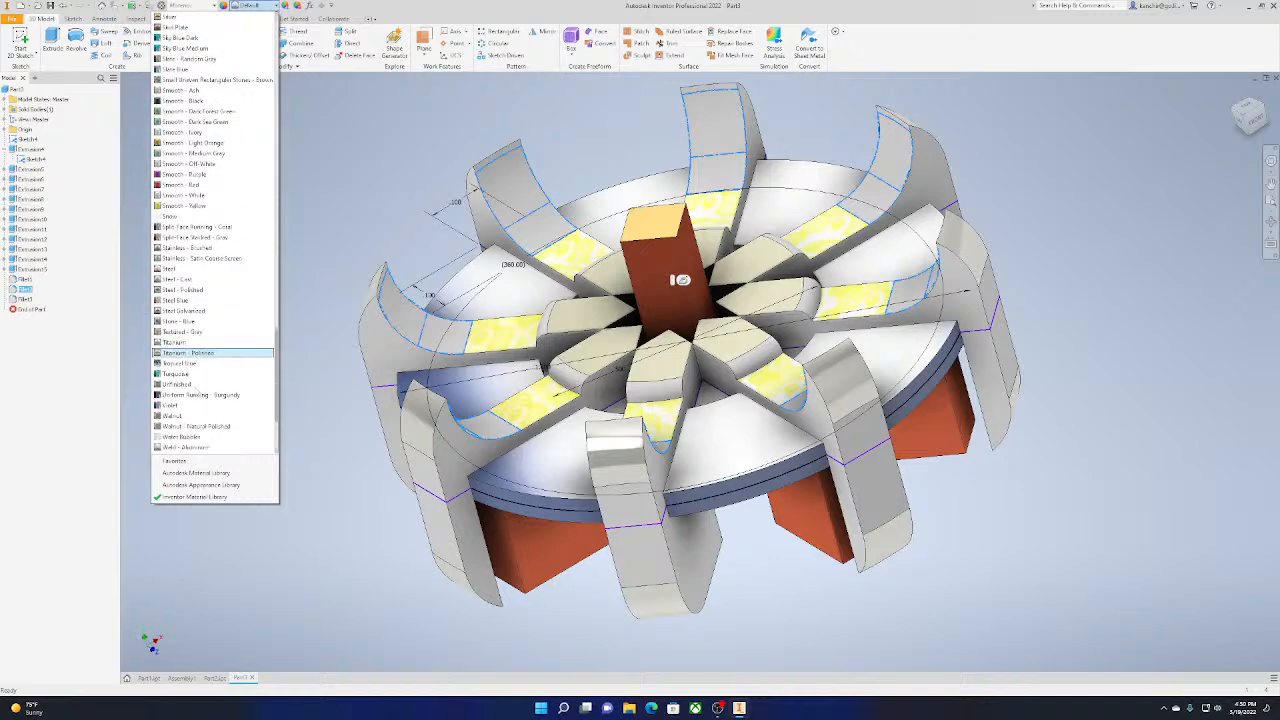
left_click(187, 343)
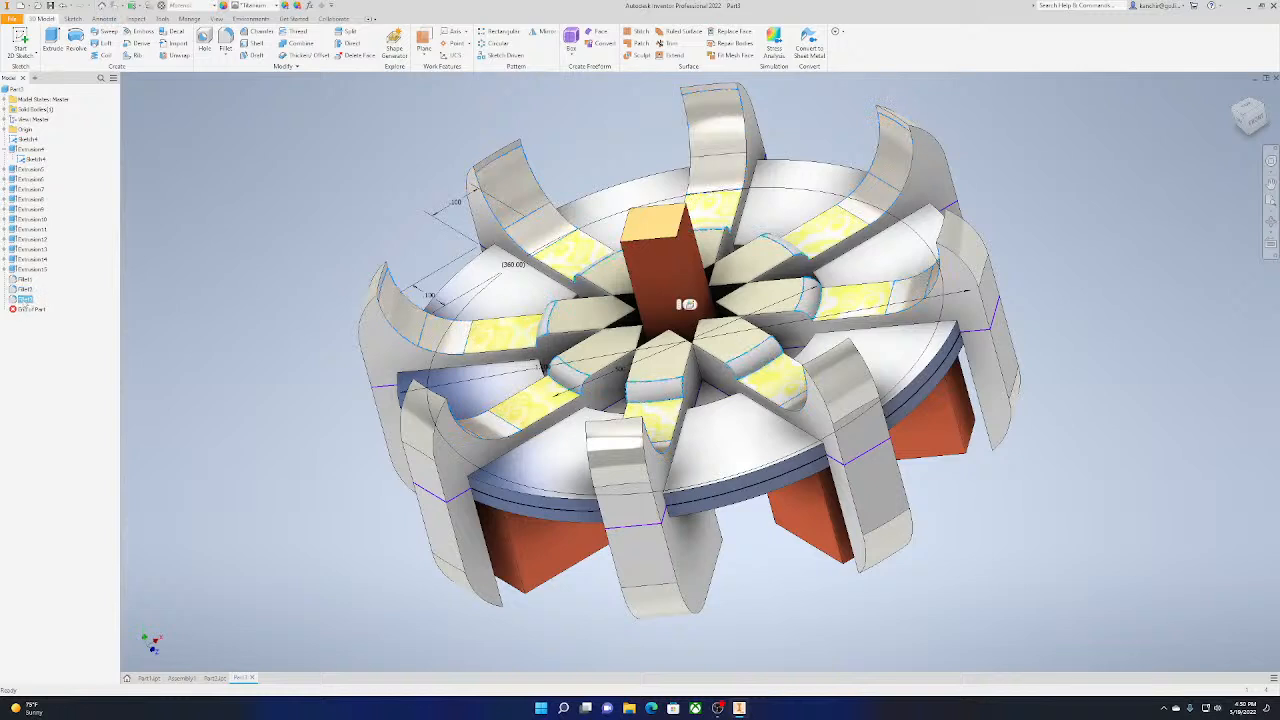
Apply the Indoor Pool appearance to Fillet3, the rounded ends of the hub blocks, and inspect the colored wheel from another angle
left_click(249, 8)
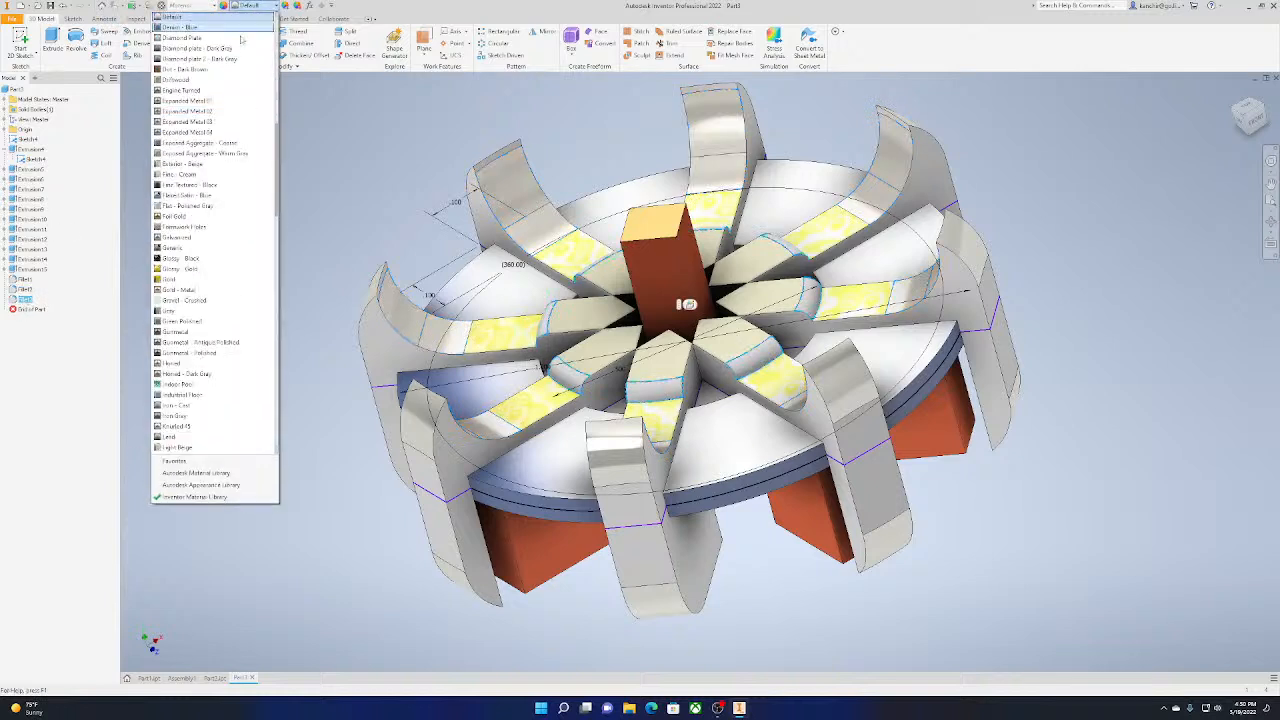
left_click(197, 387)
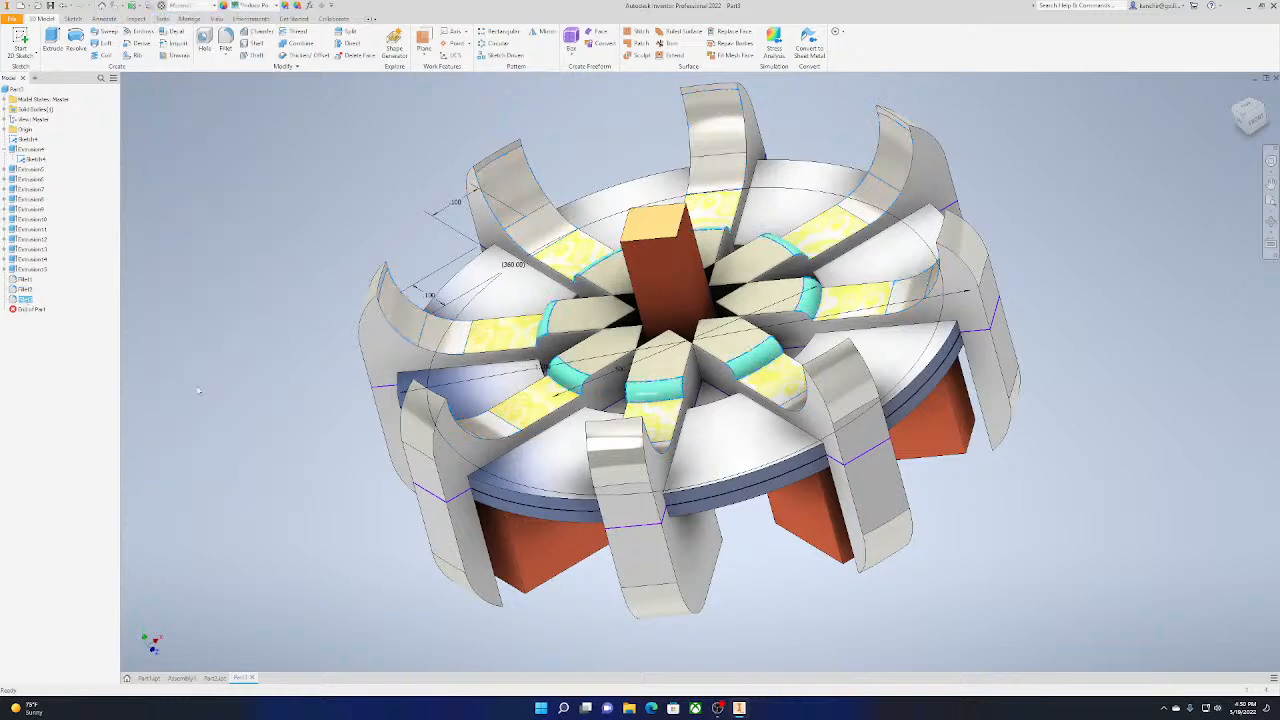
left_click(328, 248)
scroll(1048, 366, "up", 6)
scroll(1088, 330, "down", 5)
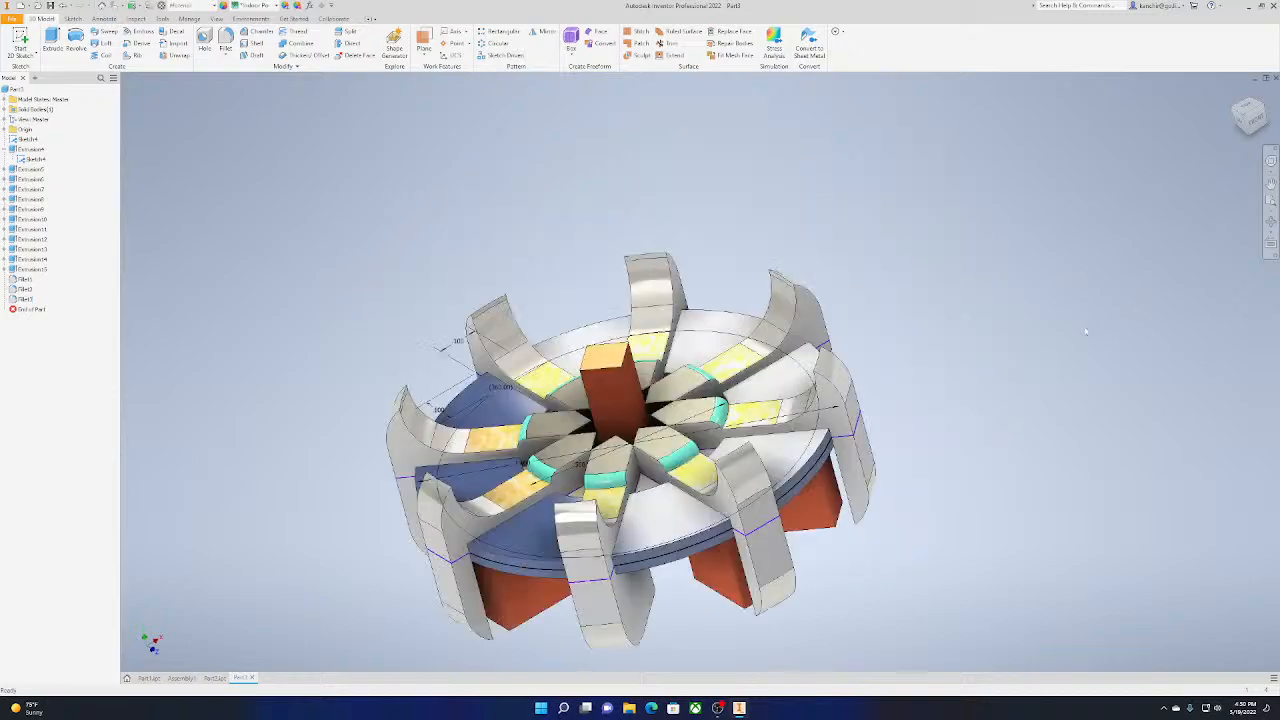
left_click_drag(1250, 125, 1246, 82)
mouse_move(606, 430)
middle_mouse_down("shift")
mouse_move(596, 345)
mouse_move(640, 330)
mouse_move(600, 350)
mouse_move(610, 540)
mouse_move(490, 440)
mouse_move(560, 435)
mouse_move(640, 400)
mouse_move(610, 330)
mouse_move(650, 350)
mouse_move(690, 270)
middle_mouse_up("shift")
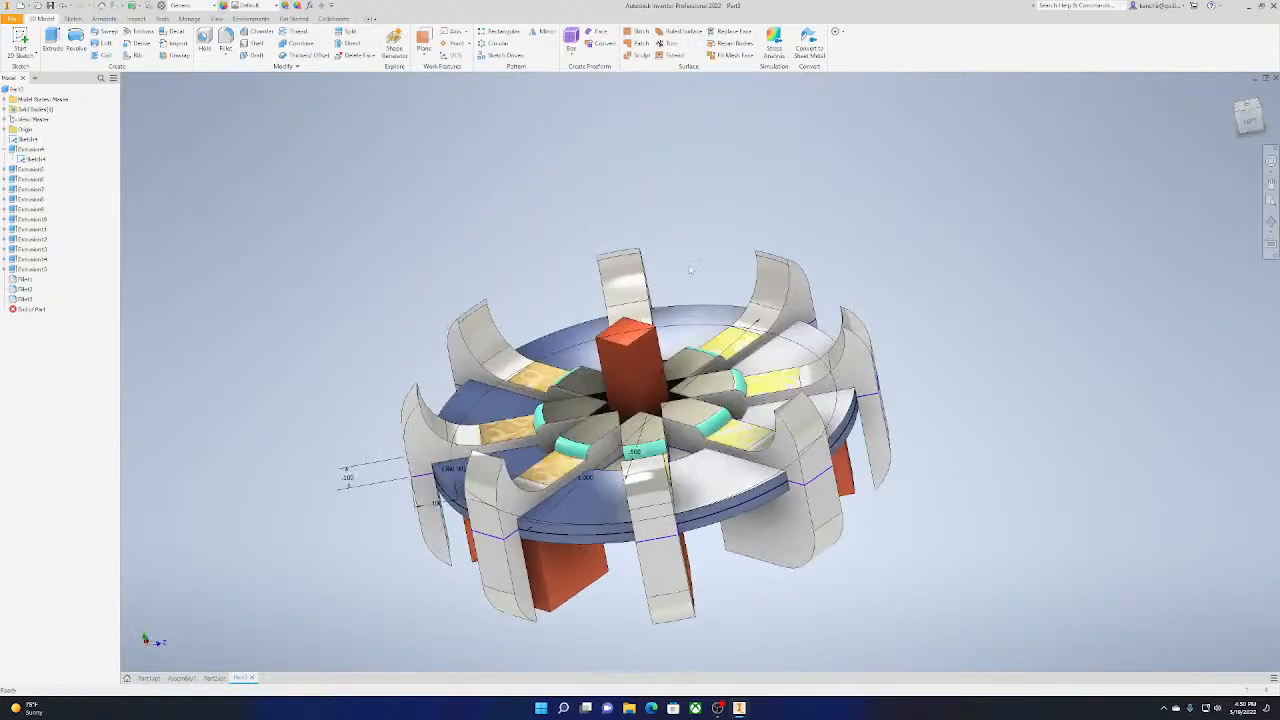
Turn on reflections in the wheel part's display
left_click(251, 19)
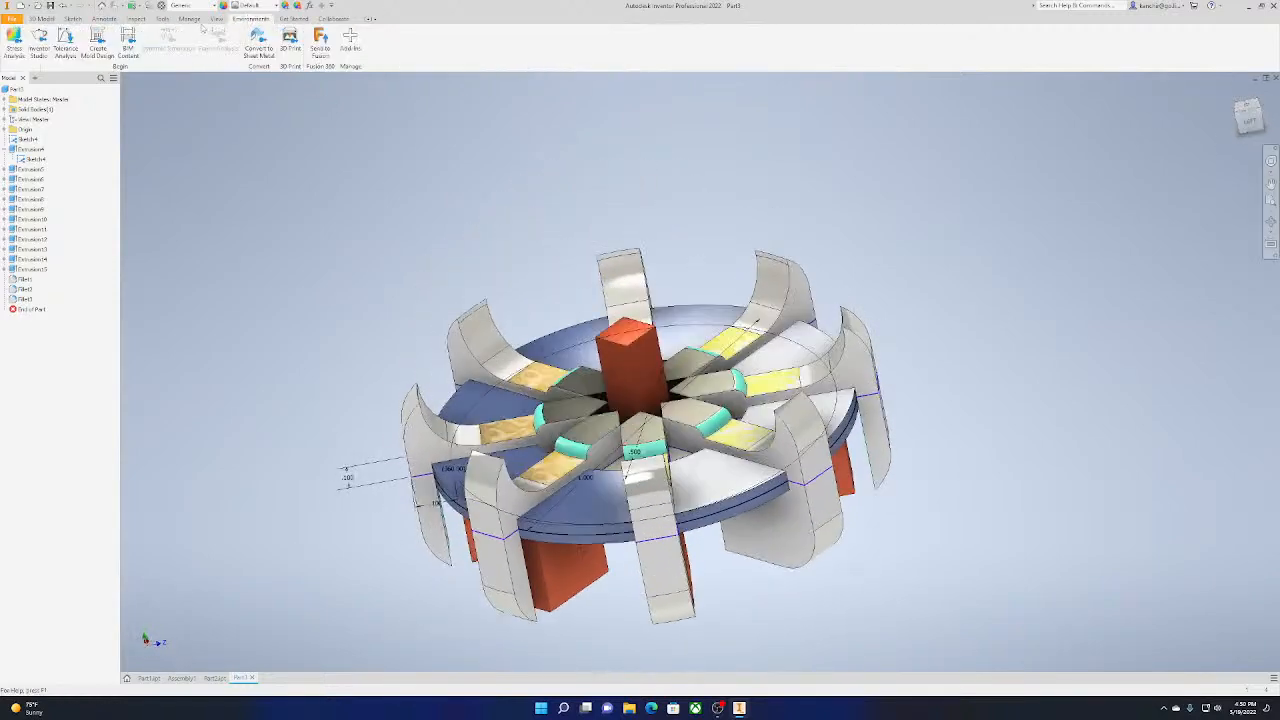
left_click(220, 19)
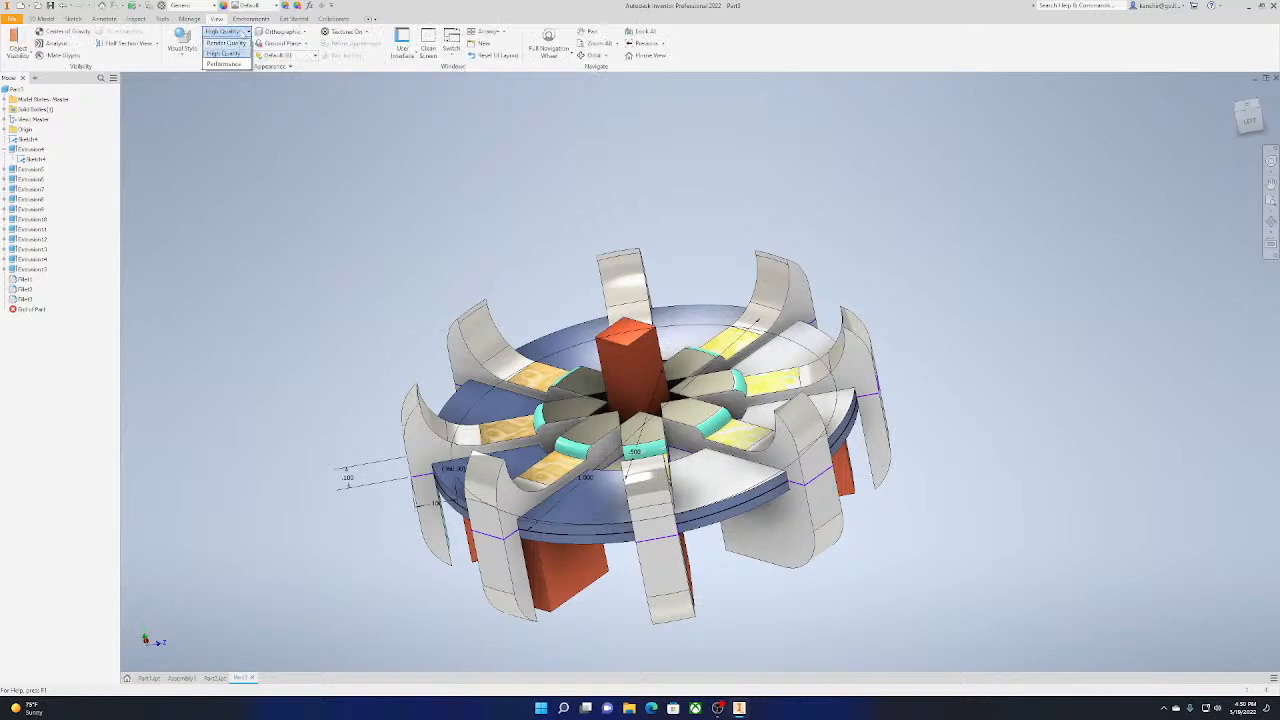
left_click(224, 55)
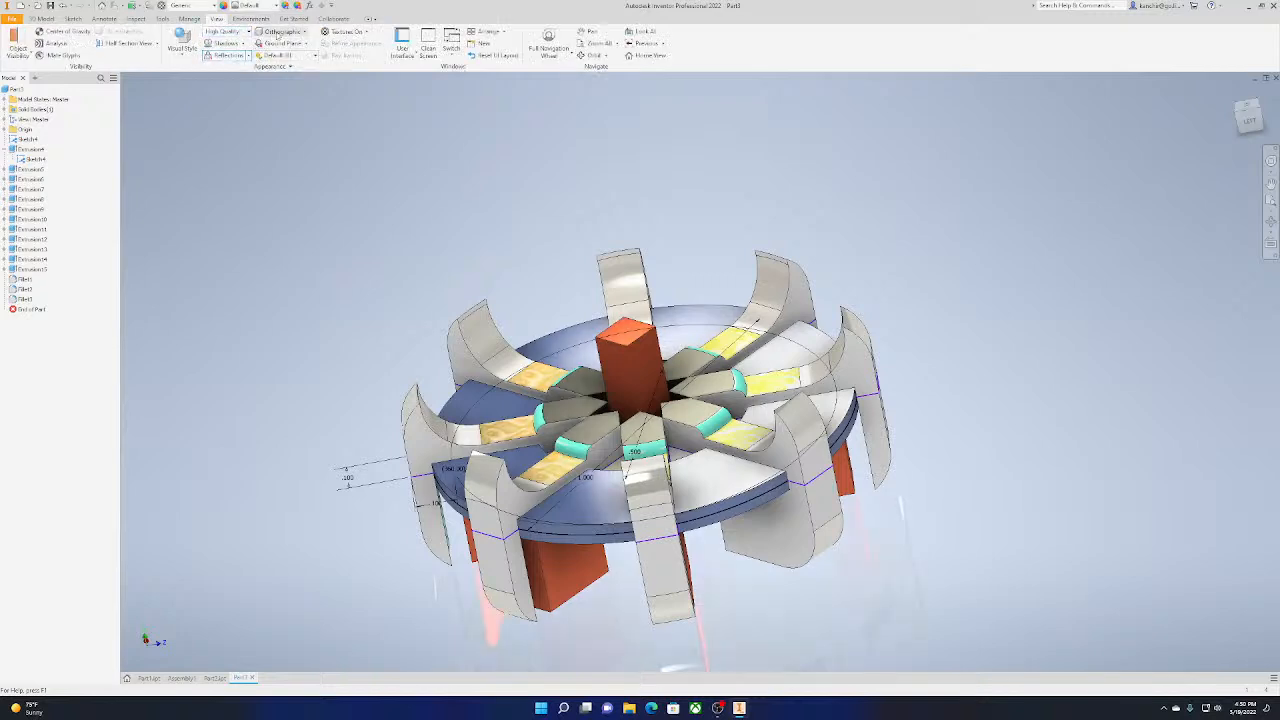
Try the Render Quality visual preset on the wheel and return to High Quality
left_click(241, 33)
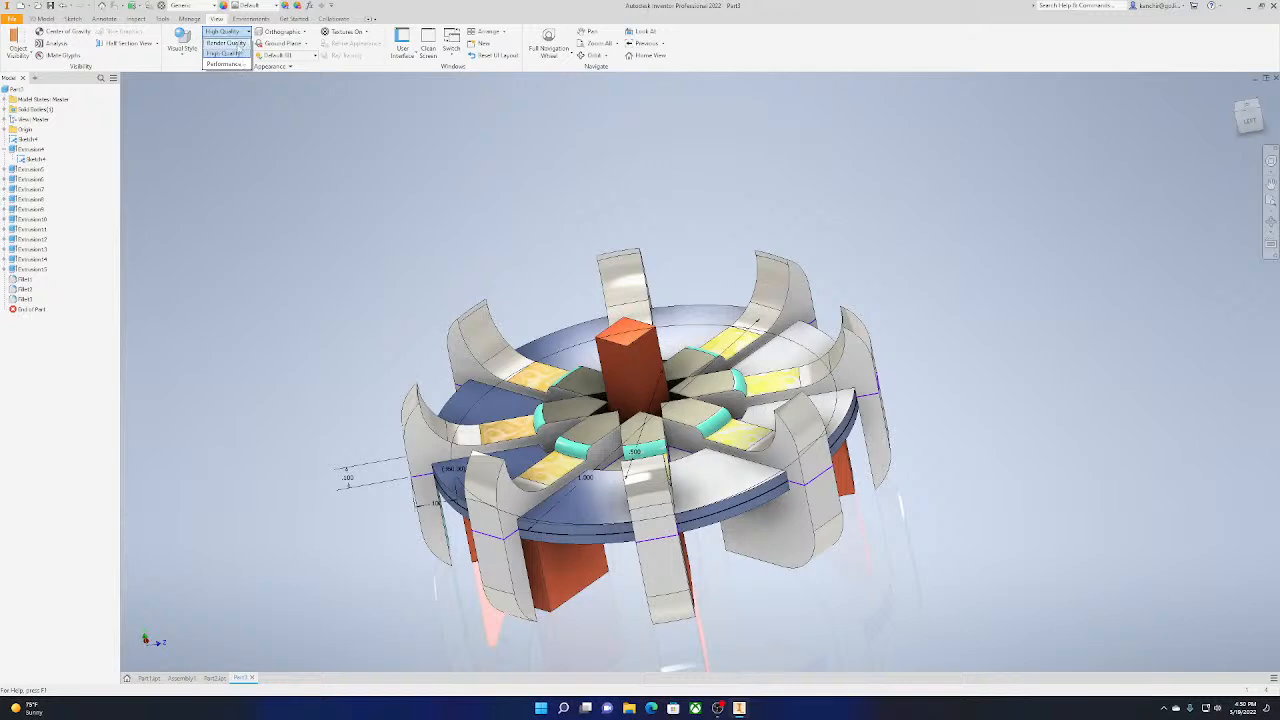
left_click(238, 44)
left_click(237, 33)
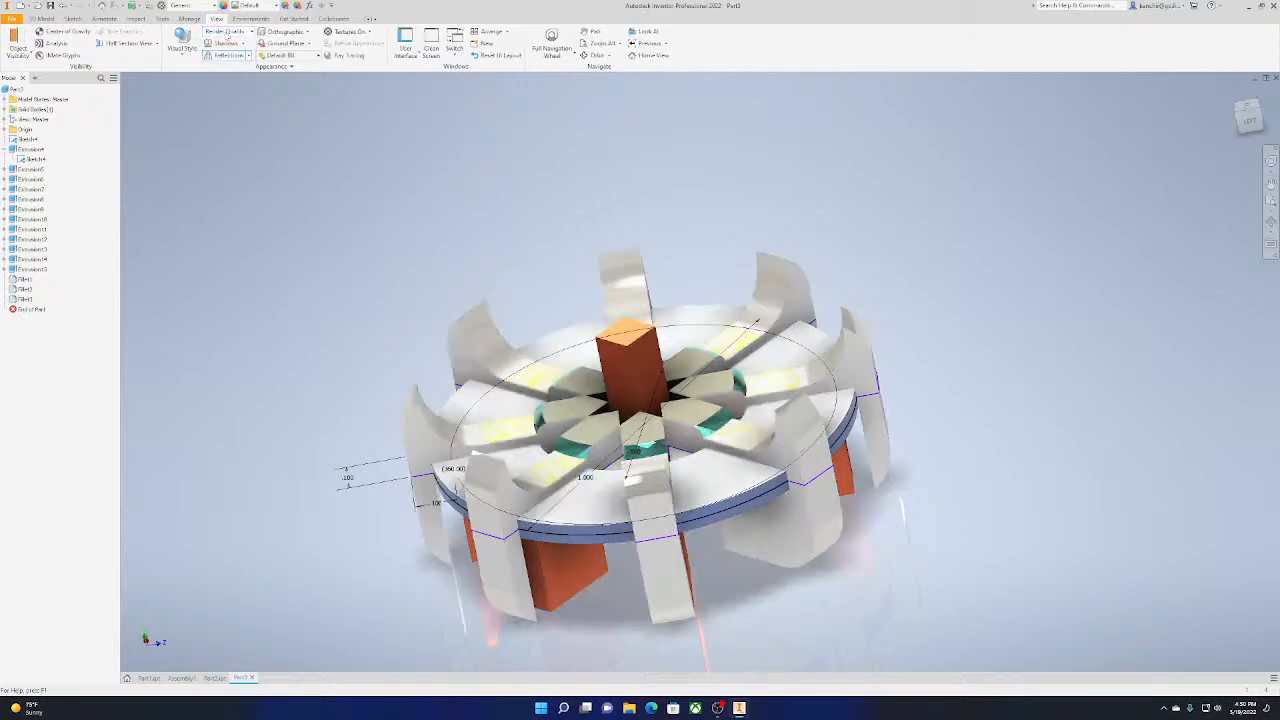
left_click(231, 52)
Switch the wheel to the Realistic visual style and enable ray tracing
left_click(182, 42)
left_click(110, 73)
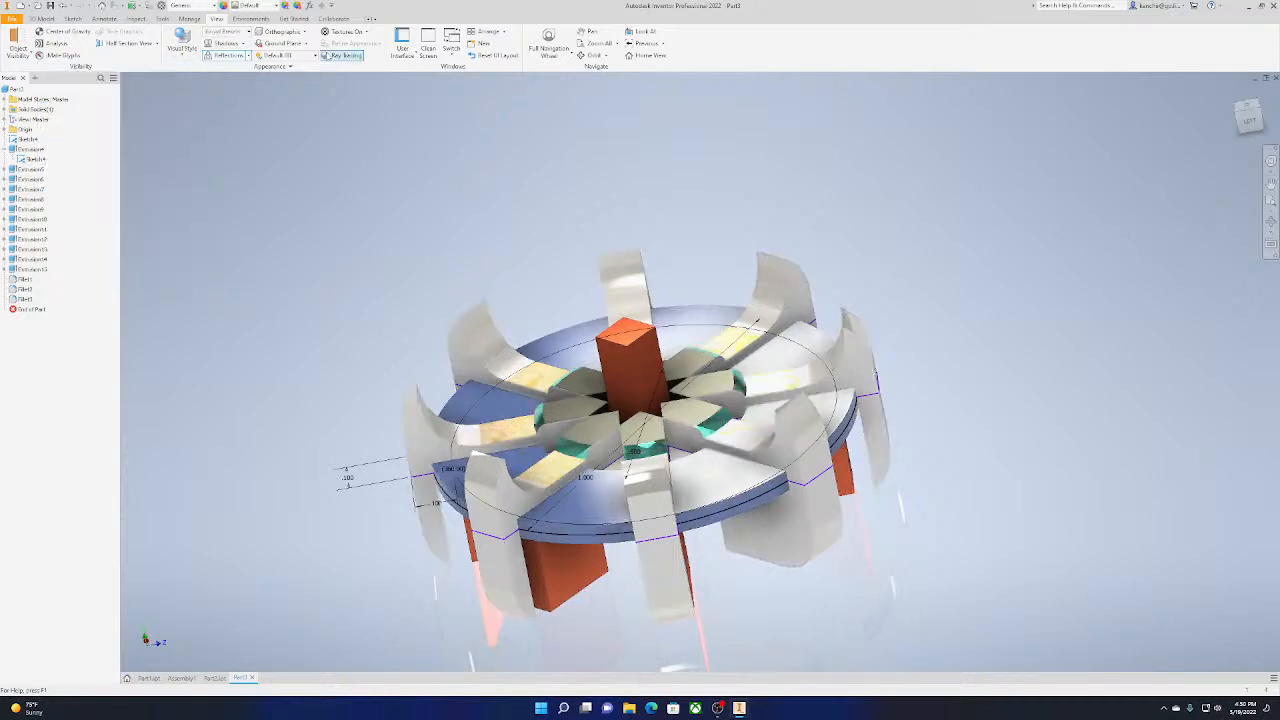
left_click(343, 55)
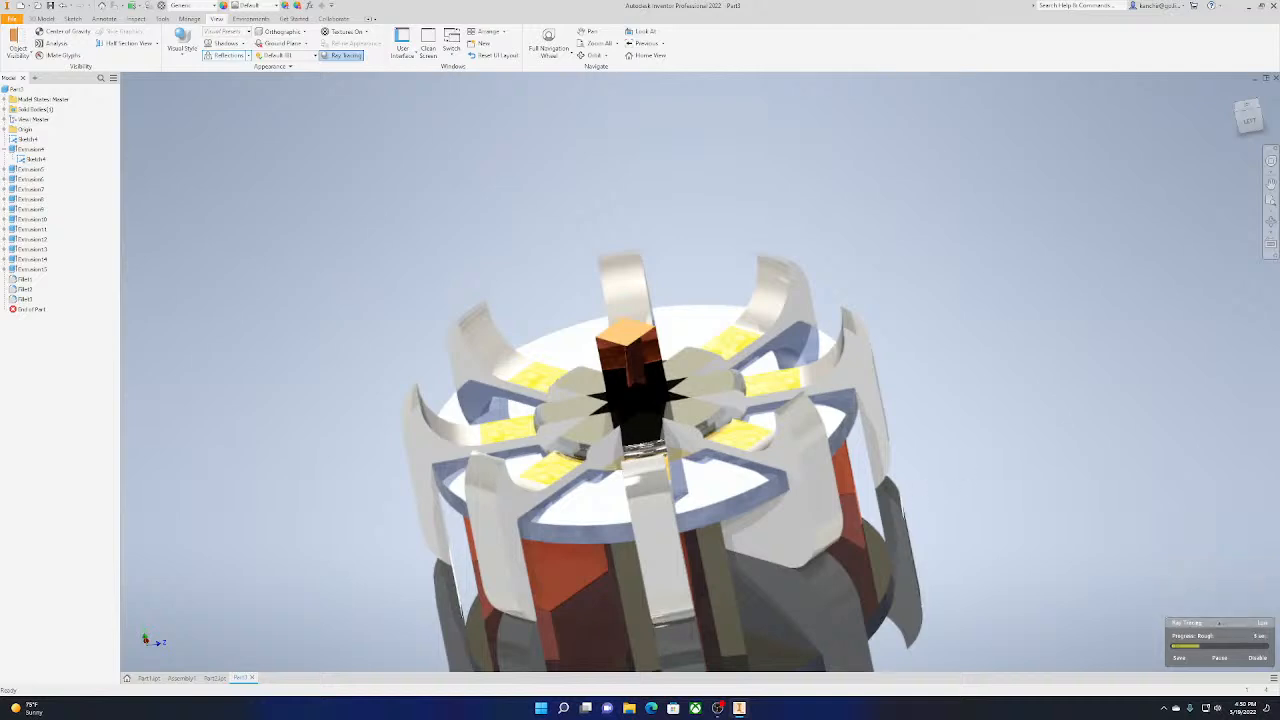
mouse_move(912, 481)
middle_mouse_down()
mouse_move(1006, 363)
mouse_move(950, 348)
middle_mouse_up()
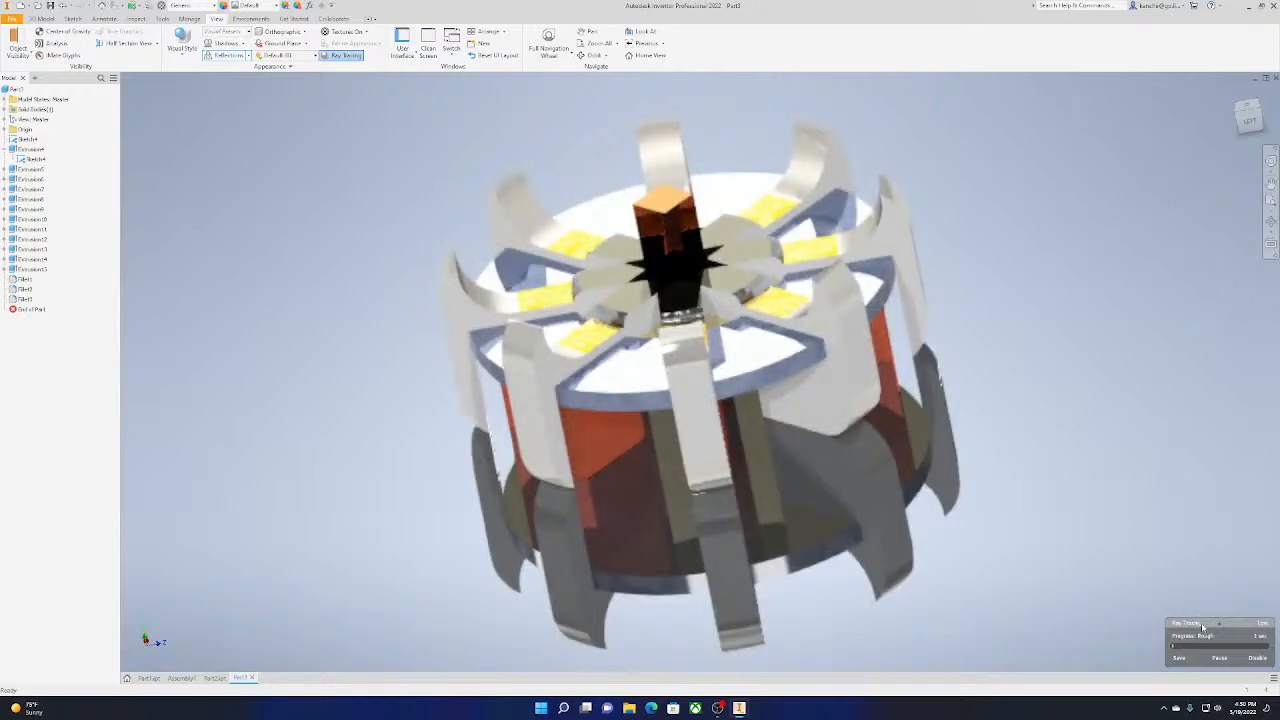
Try the High and Draft ray tracing accuracies on the wheel and inspect its hub up close
left_click(1174, 619)
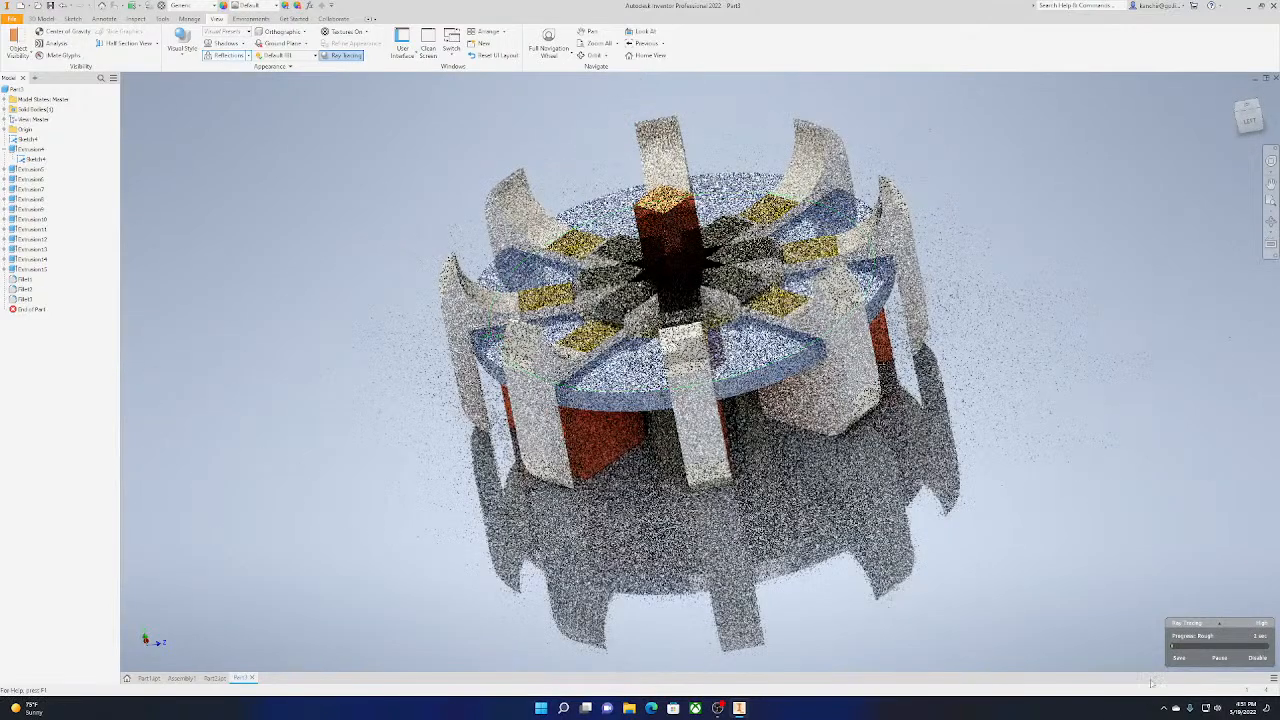
left_click(1219, 623)
left_click(1187, 607)
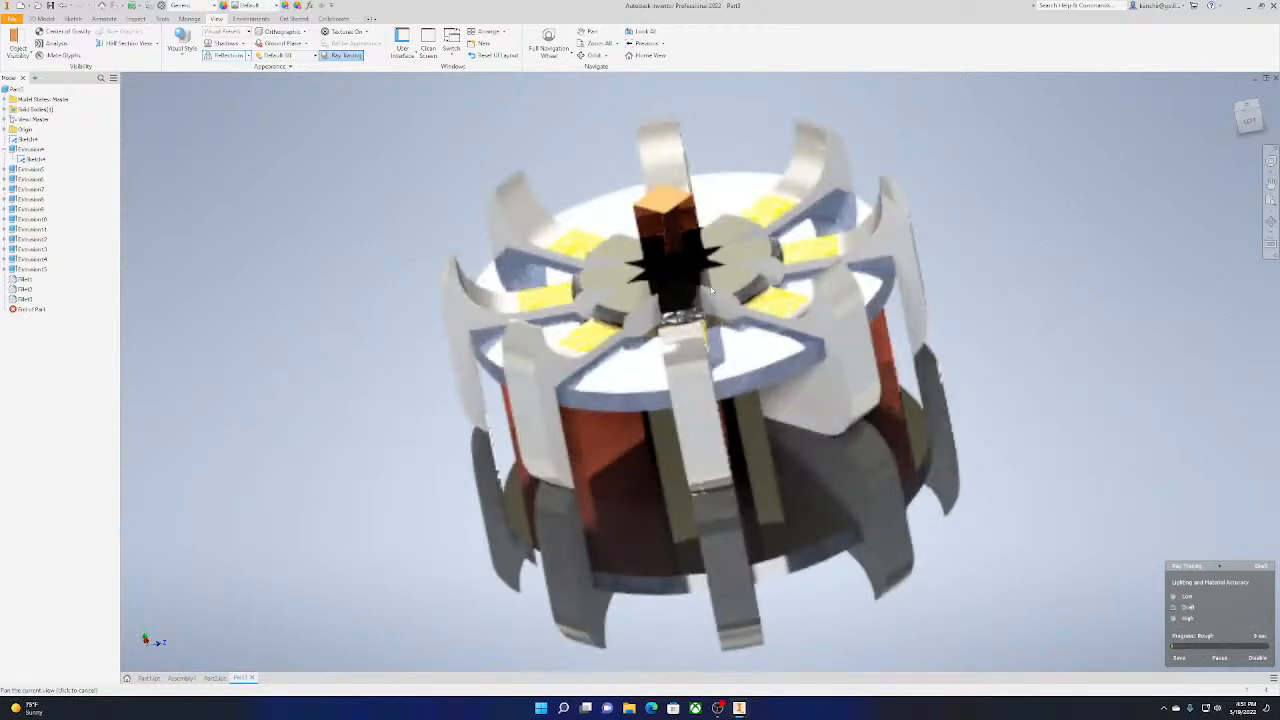
scroll(713, 290, "down", 5)
scroll(700, 295, "up", 10)
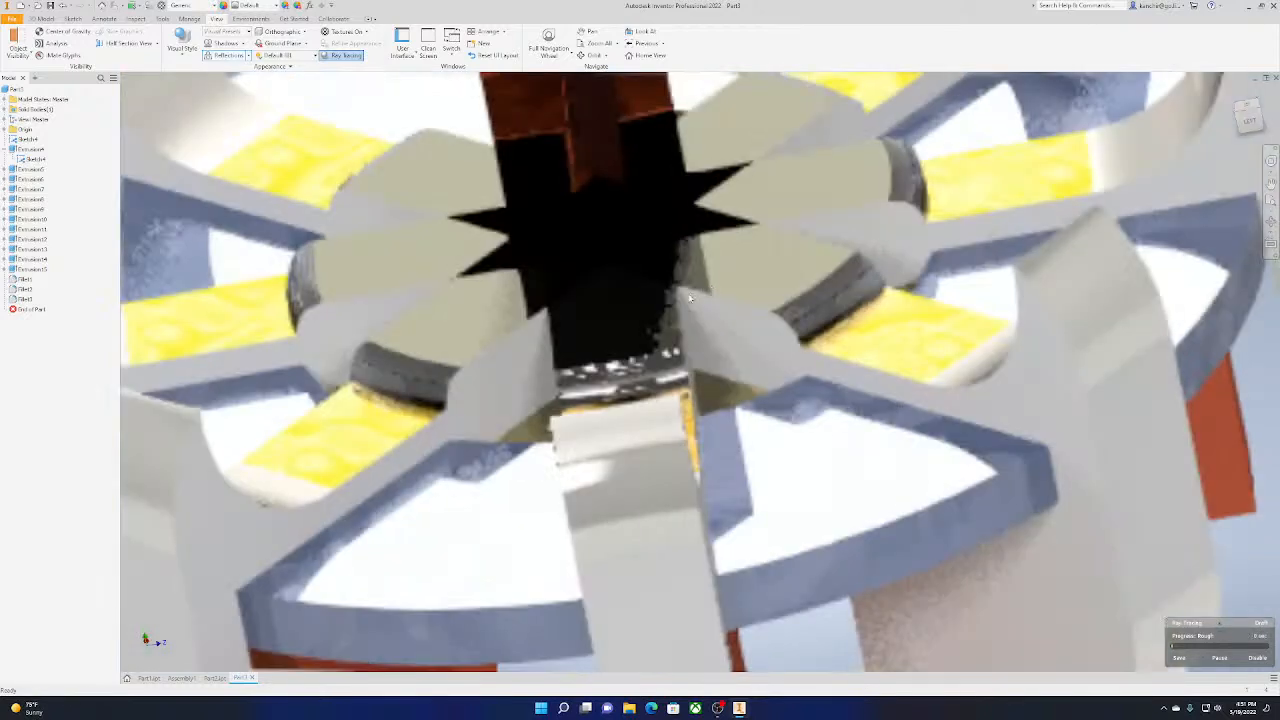
scroll(680, 320, "down", 4)
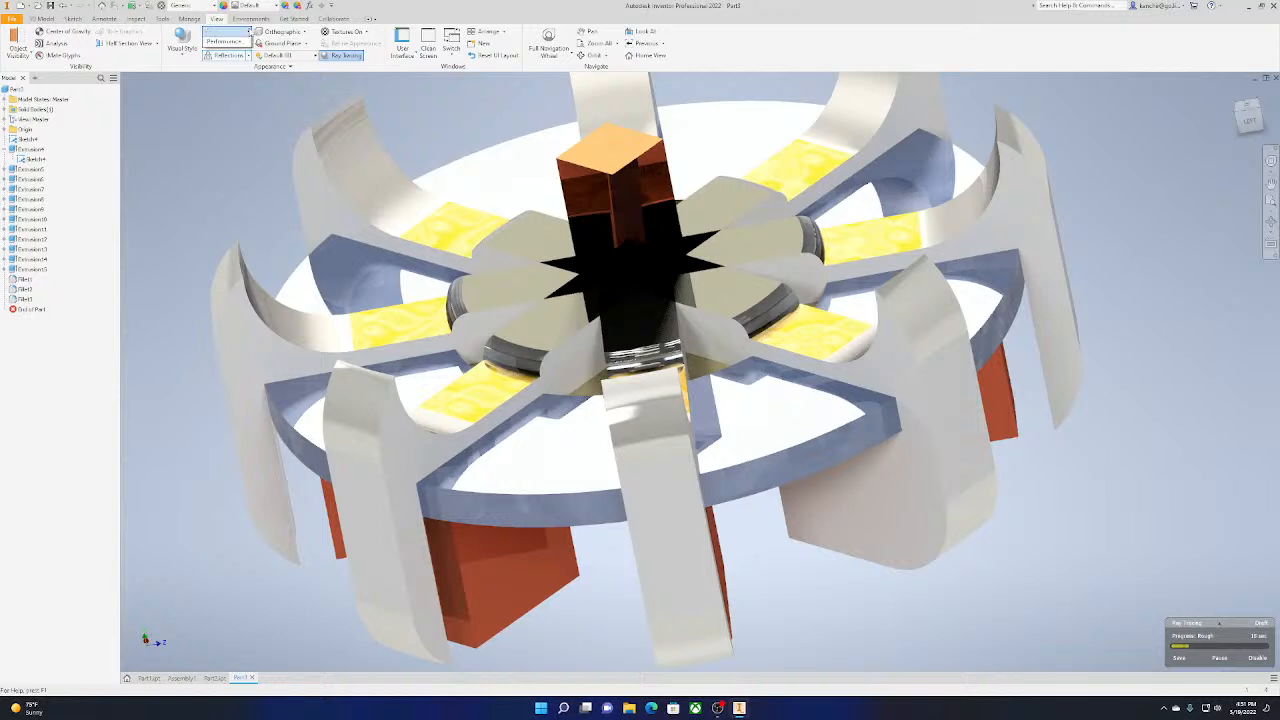
Return the wheel's visual style to Shaded with Edges
left_click(248, 31)
left_click(248, 31)
left_click(182, 42)
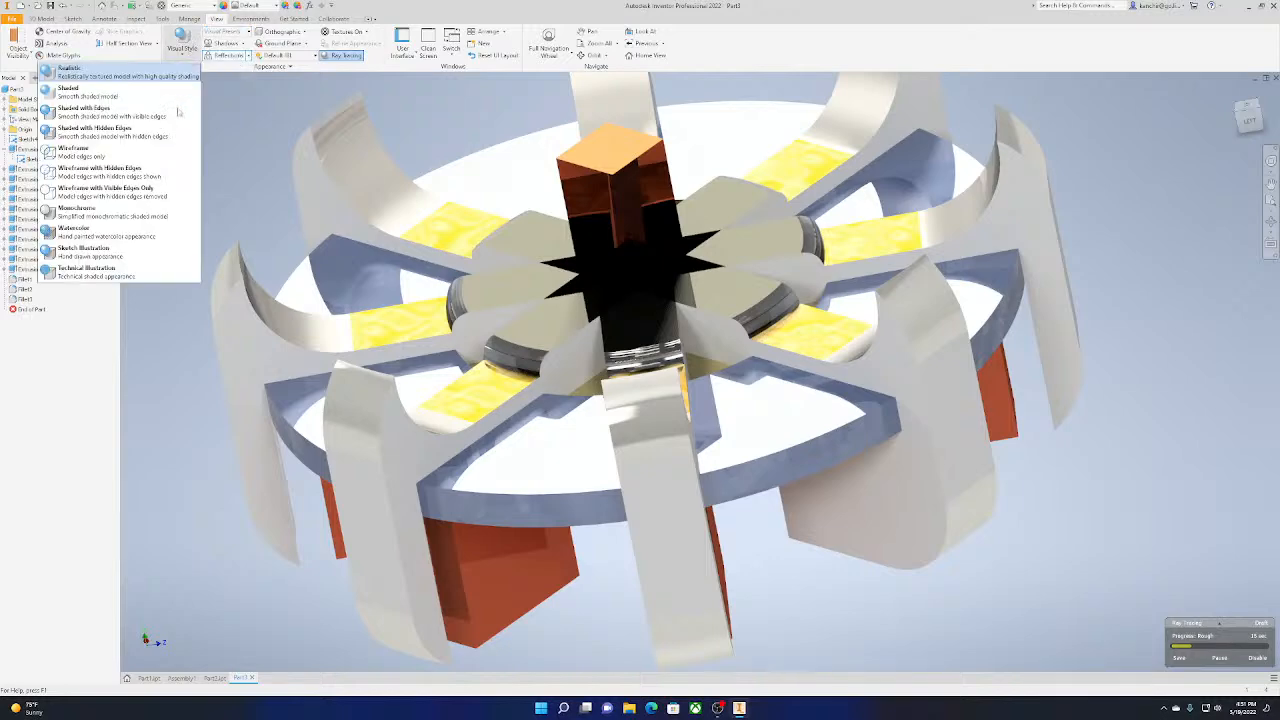
left_click(176, 108)
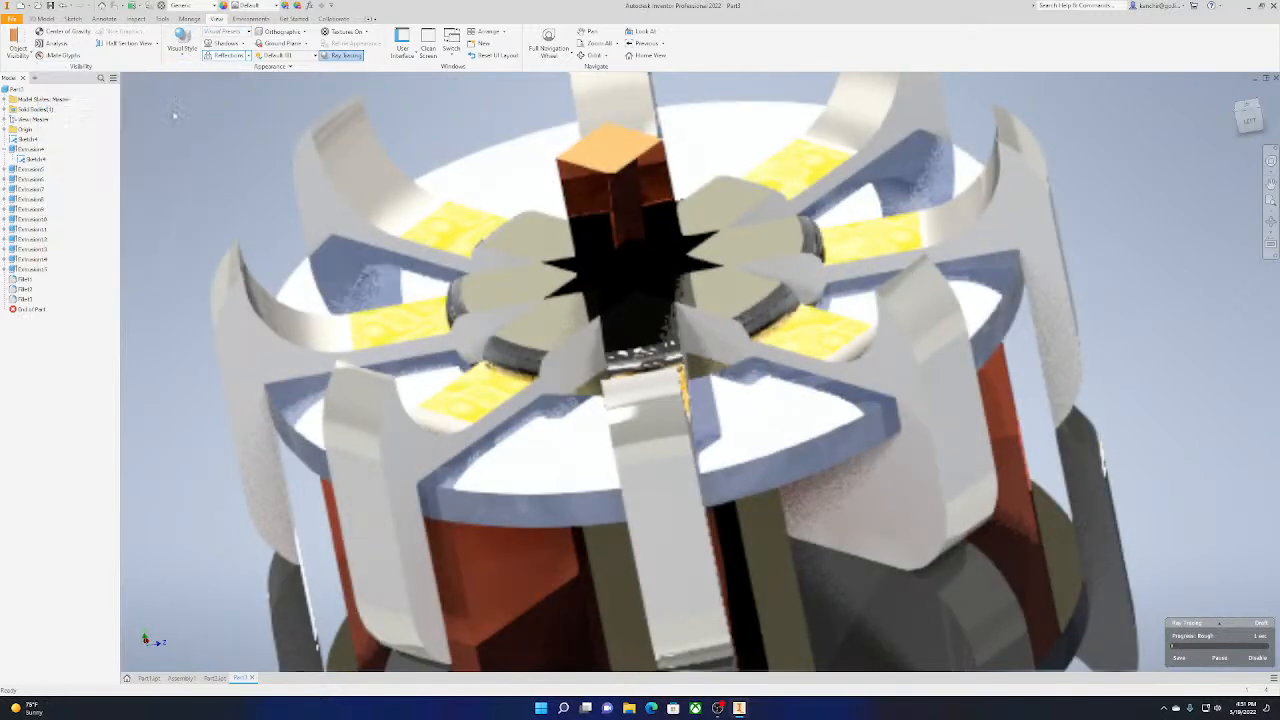
Orbit the wheel toward its front side and save the part on the Desktop as Part3
middle_click_drag(468, 422, 500, 408)
scroll(684, 371, "up", 3)
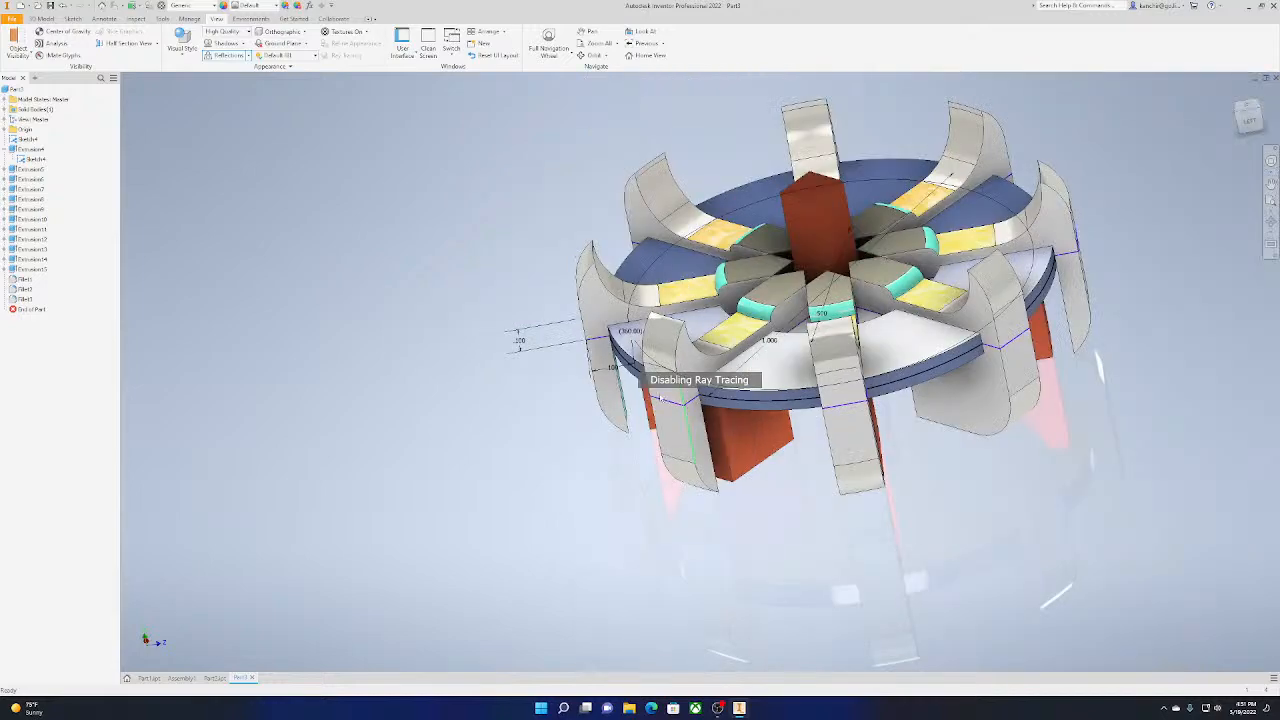
middle_click_drag(684, 371, 547, 395)
mouse_move(1249, 119)
left_mouse_down()
mouse_move(1246, 168)
mouse_move(1178, 170)
mouse_move(1212, 165)
mouse_move(1235, 122)
left_mouse_up()
middle_click_drag(383, 538, 386, 492, "shift")
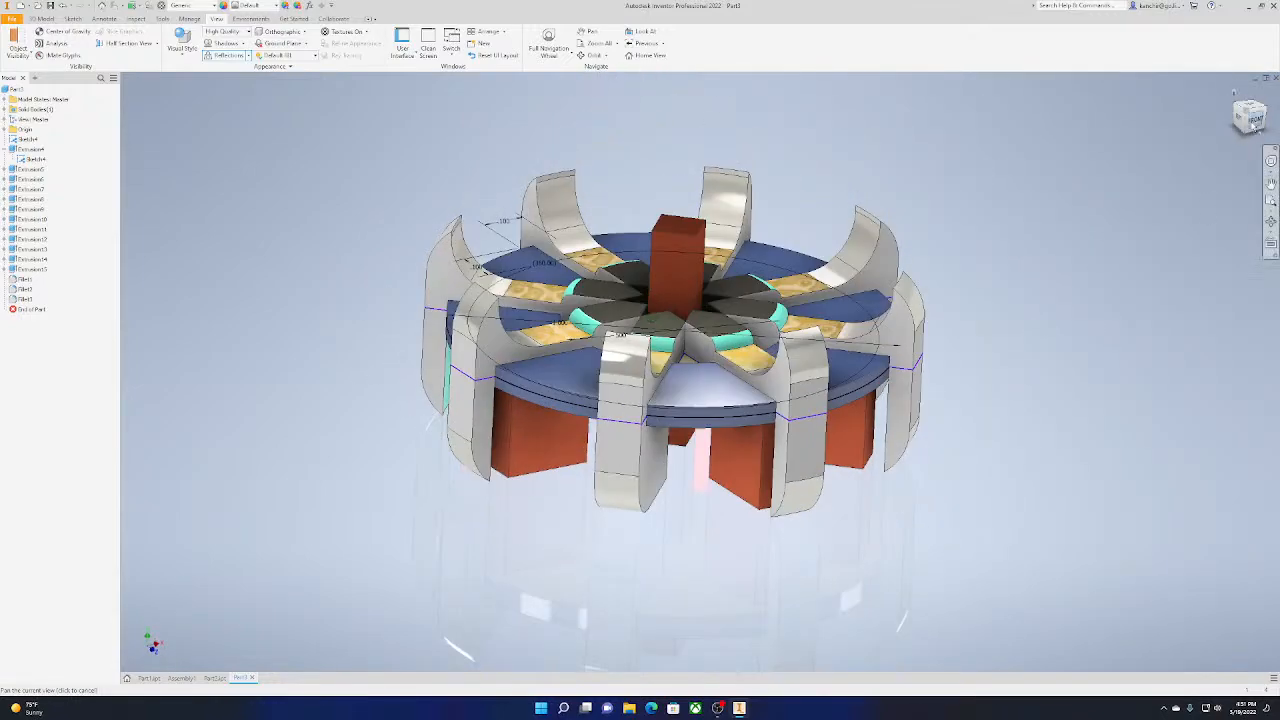
key("ctrl+s")
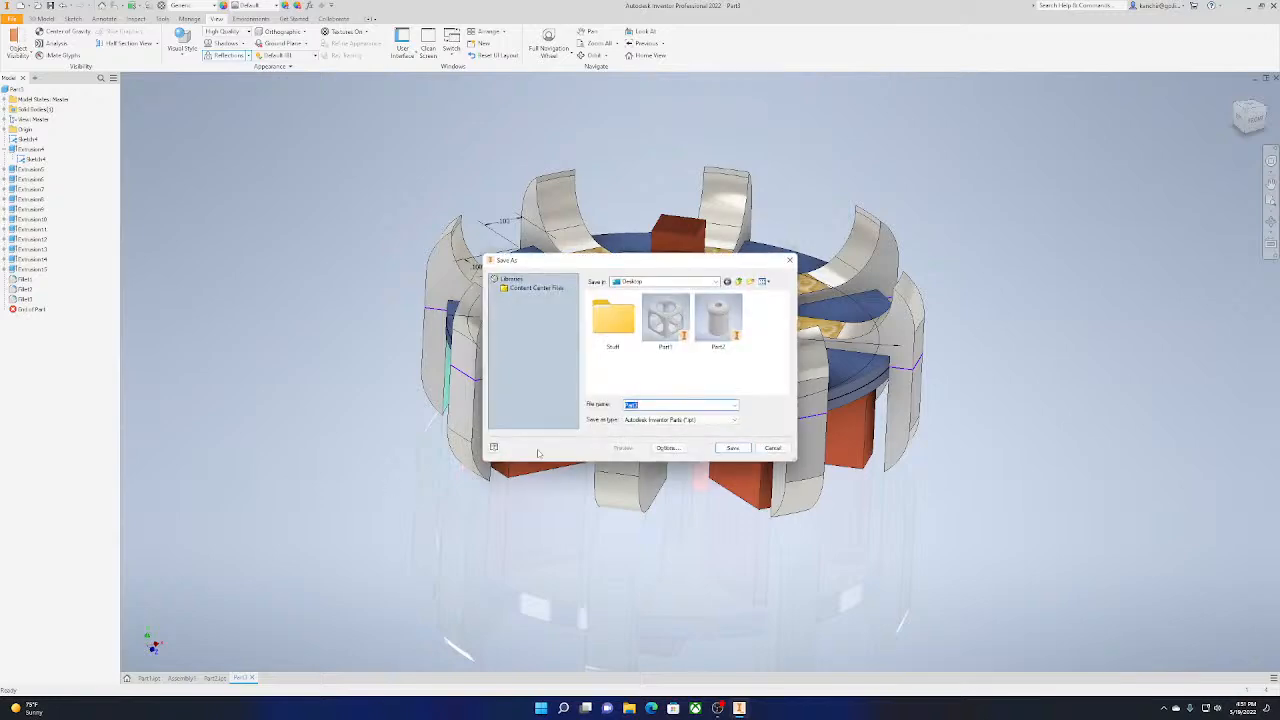
key("Return")
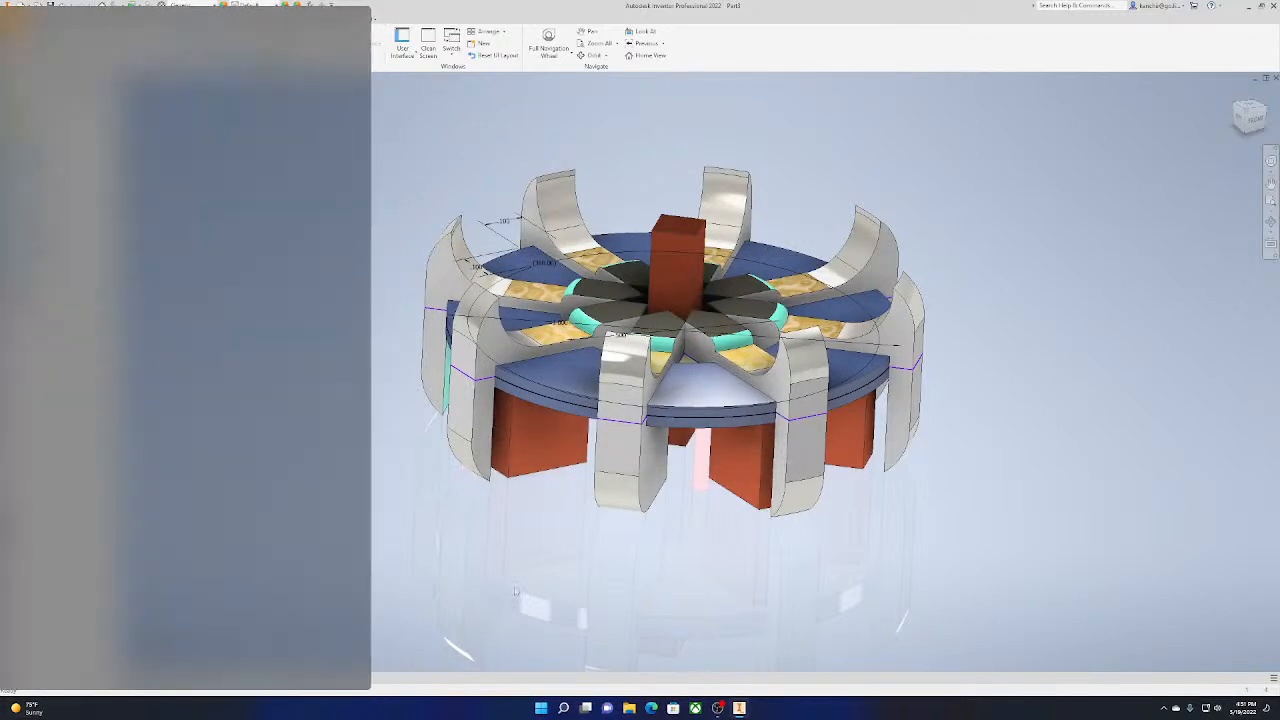
Switch to Assembly1 and apply the Flaked Satin - Blue appearance to the cube around the upright cylinder
left_click(182, 678)
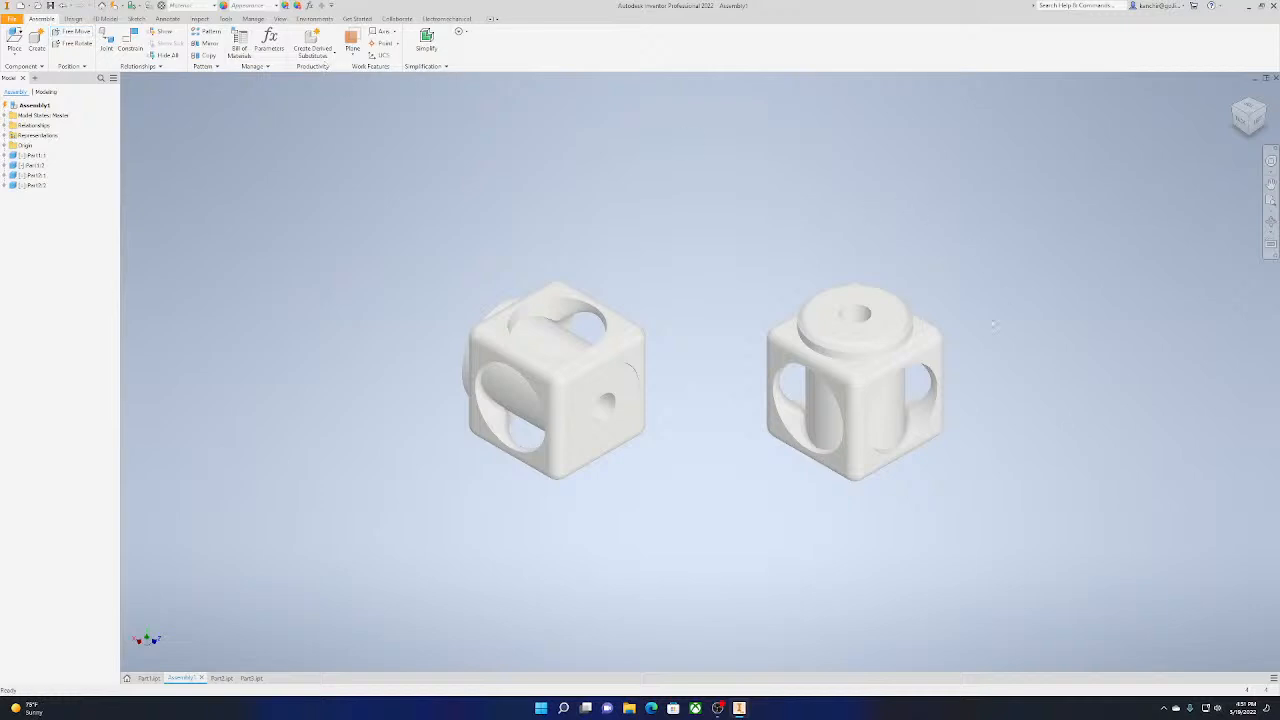
left_click(782, 358)
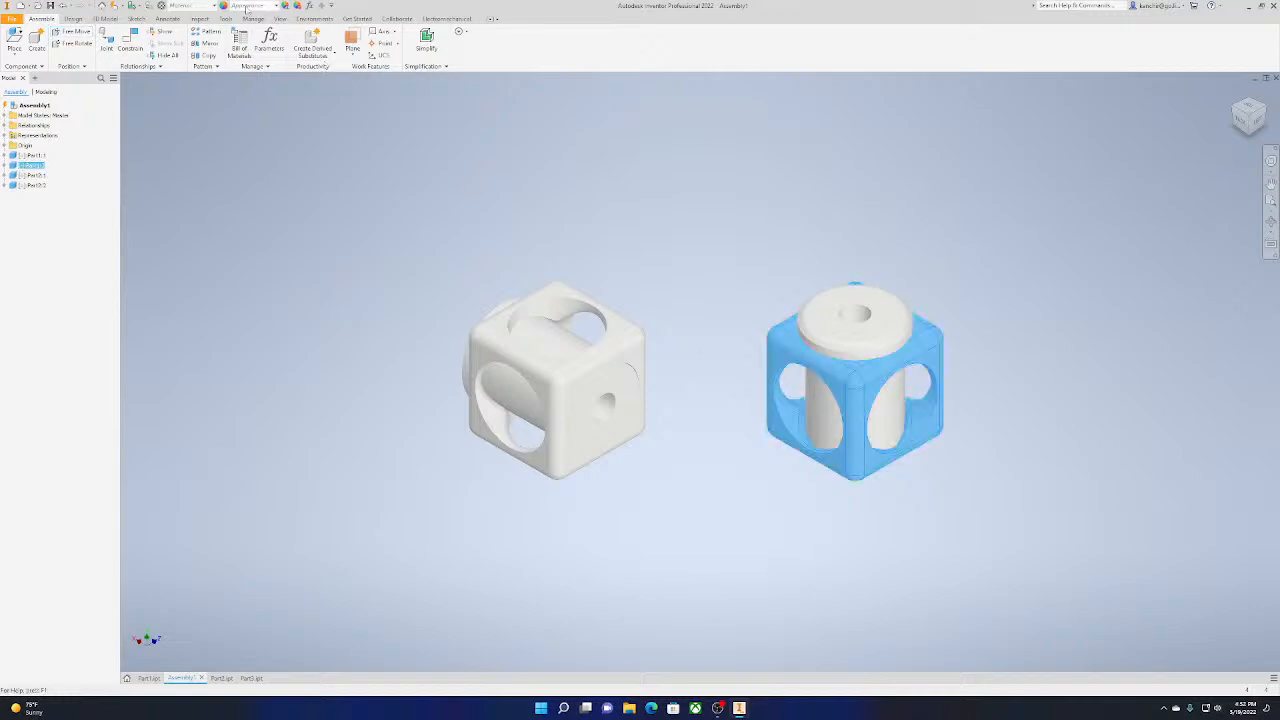
left_click(246, 8)
left_click(200, 202)
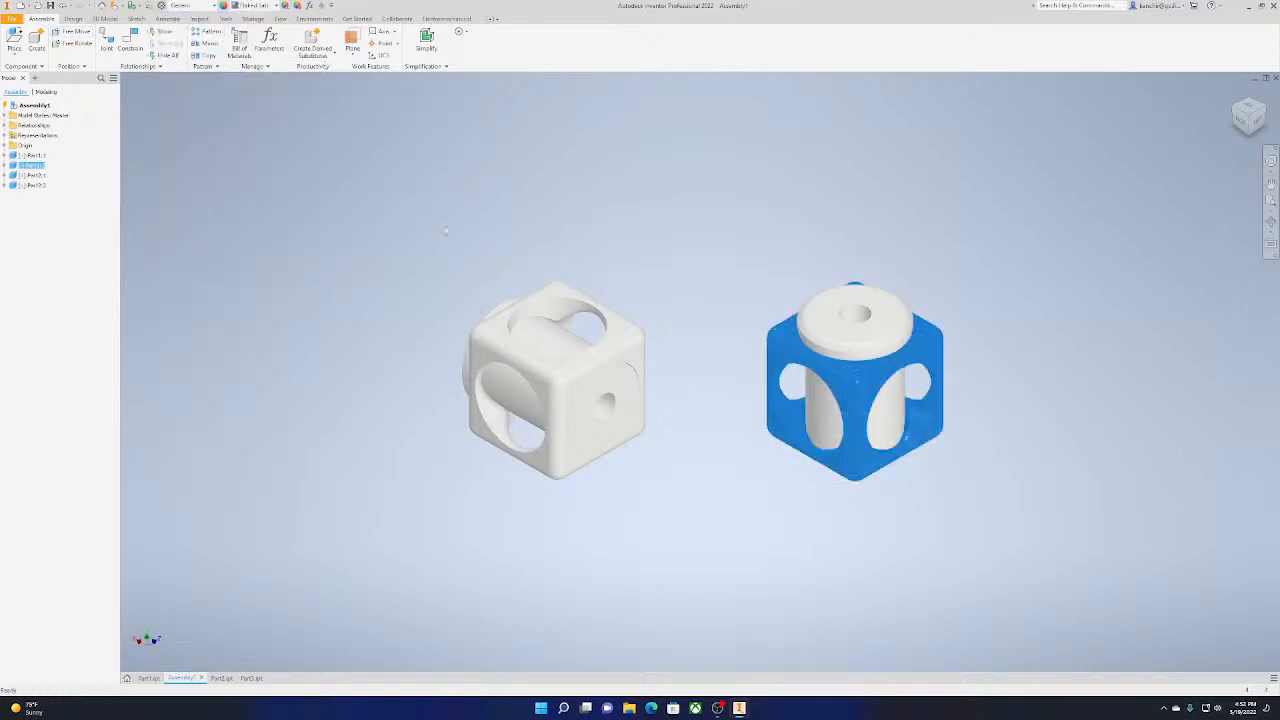
Apply the Gold - Metal appearance to the upright cylinder inside the blue cube
left_click(849, 336)
left_click(262, 6)
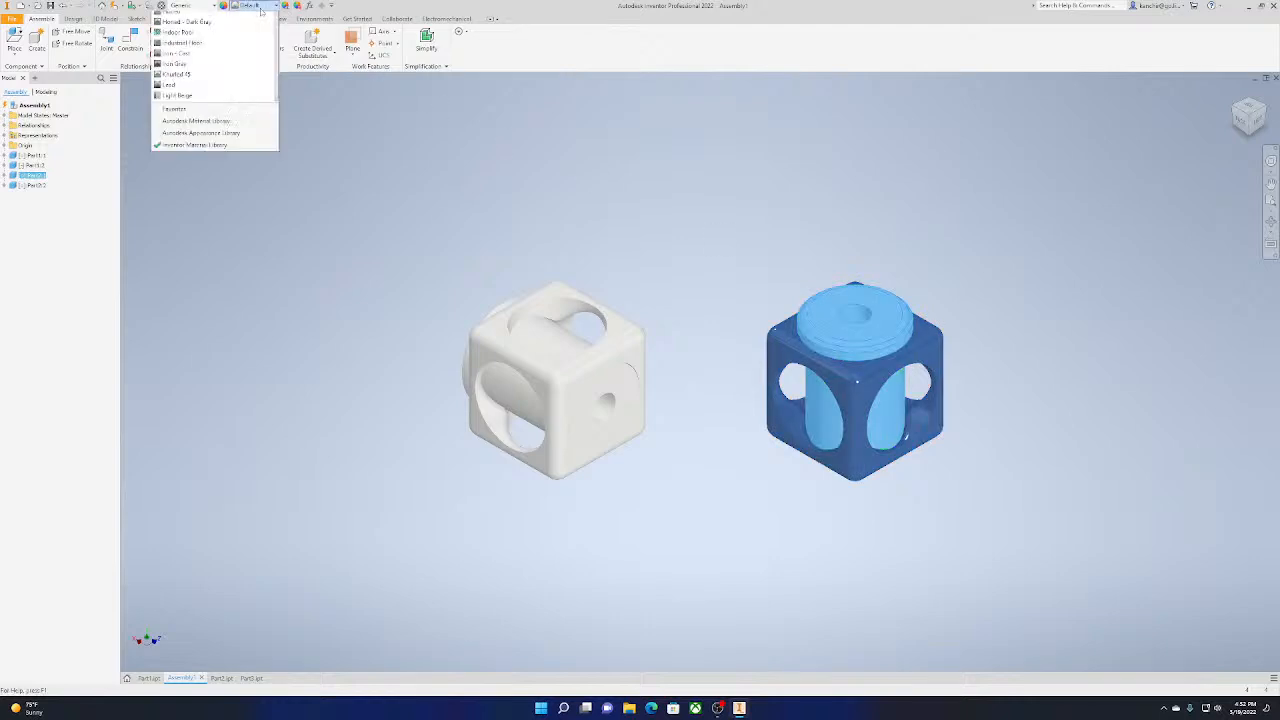
left_click(185, 300)
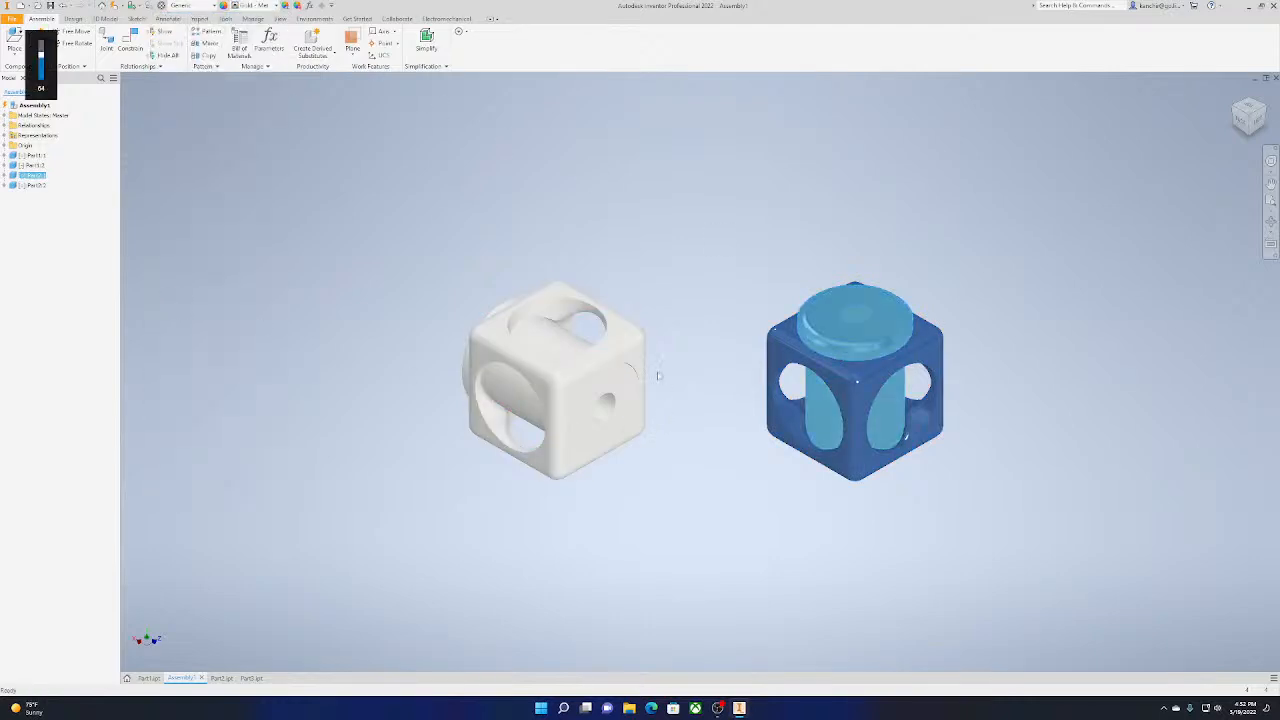
Apply the Indoor Pool appearance to the other cube, which holds the horizontal cylinder
left_click(645, 350)
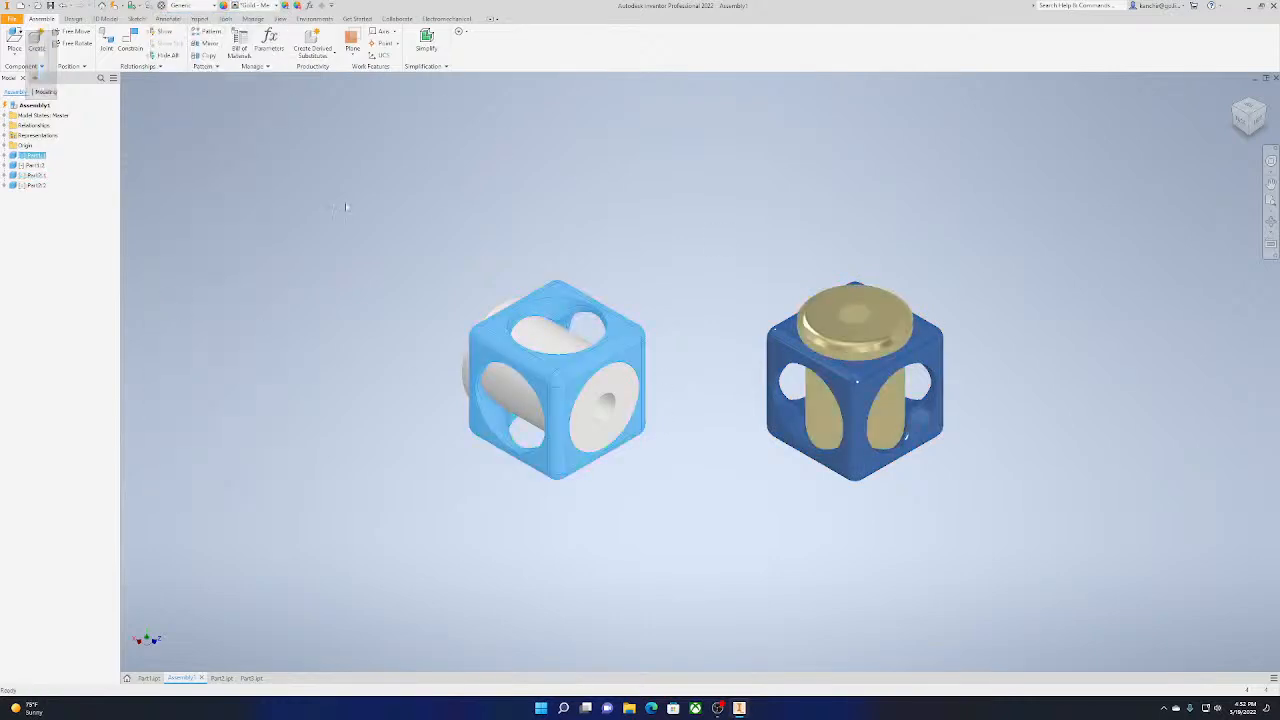
left_click(237, 6)
left_click(215, 382)
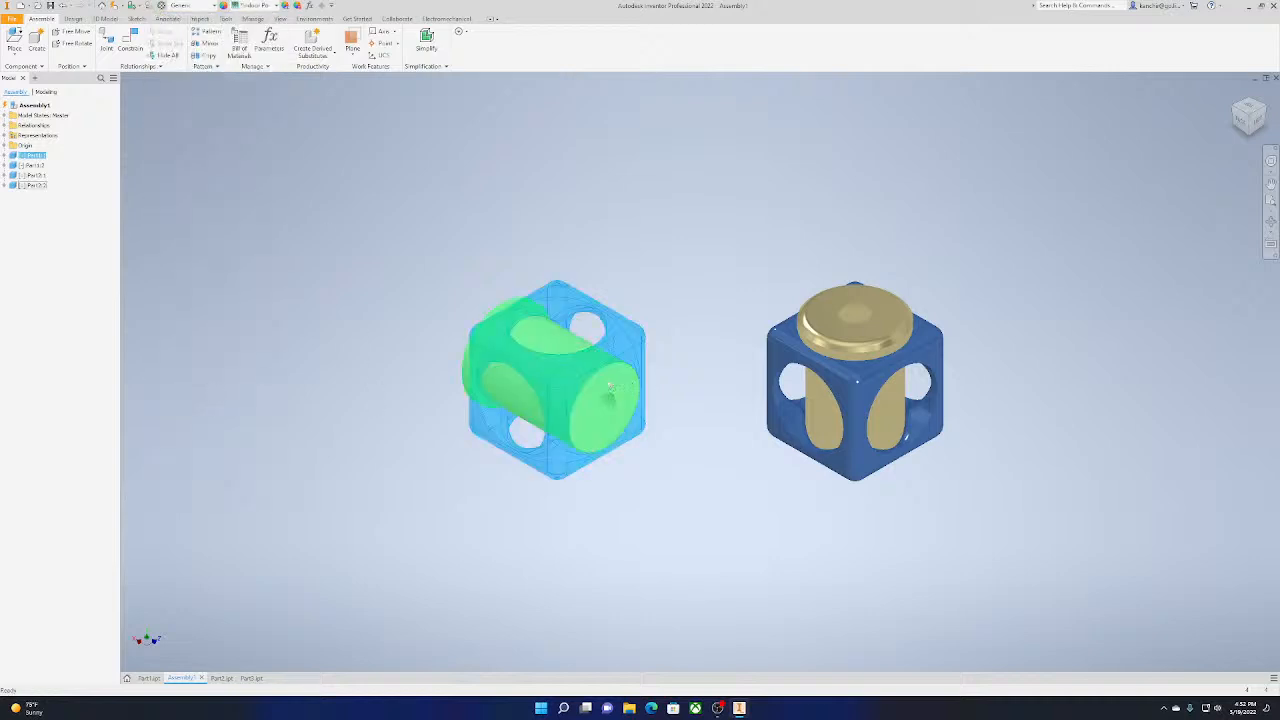
Apply the Cool White appearance to the horizontal cylinder inside the Indoor Pool cube and clear the selection
left_click(610, 387)
left_click(242, 7)
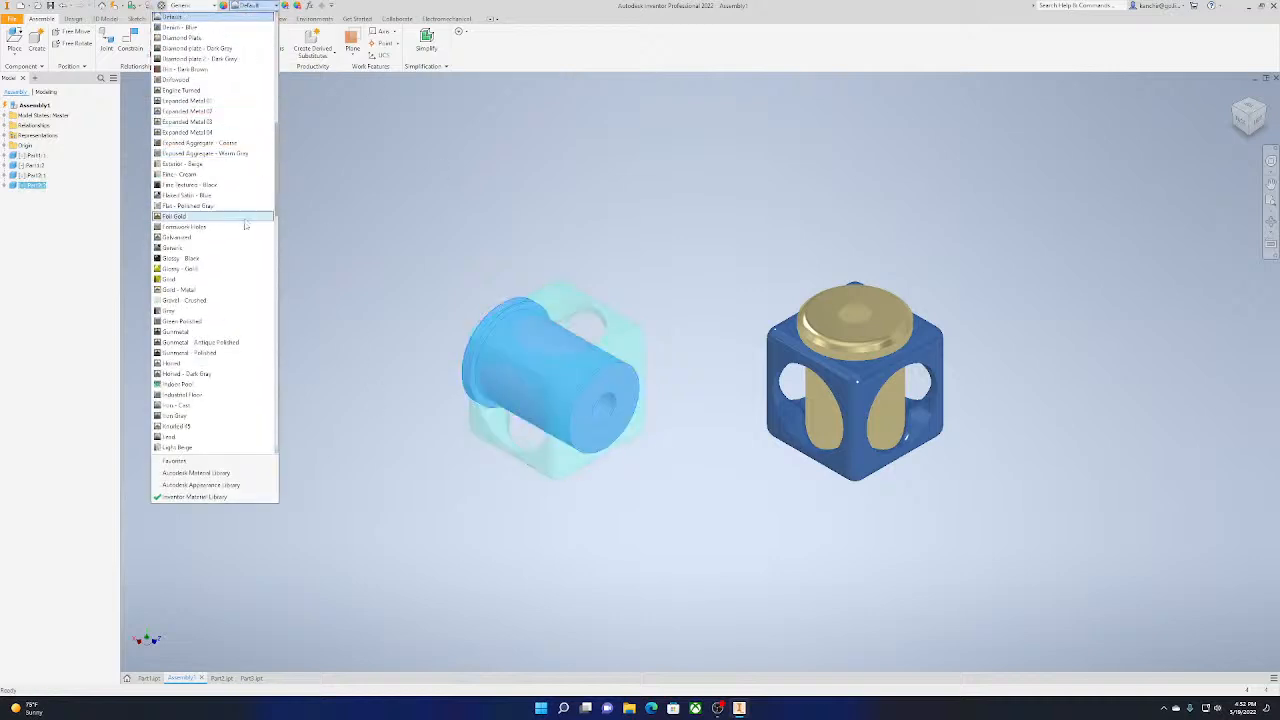
scroll(242, 214, "up", 2)
scroll(240, 208, "up", 3)
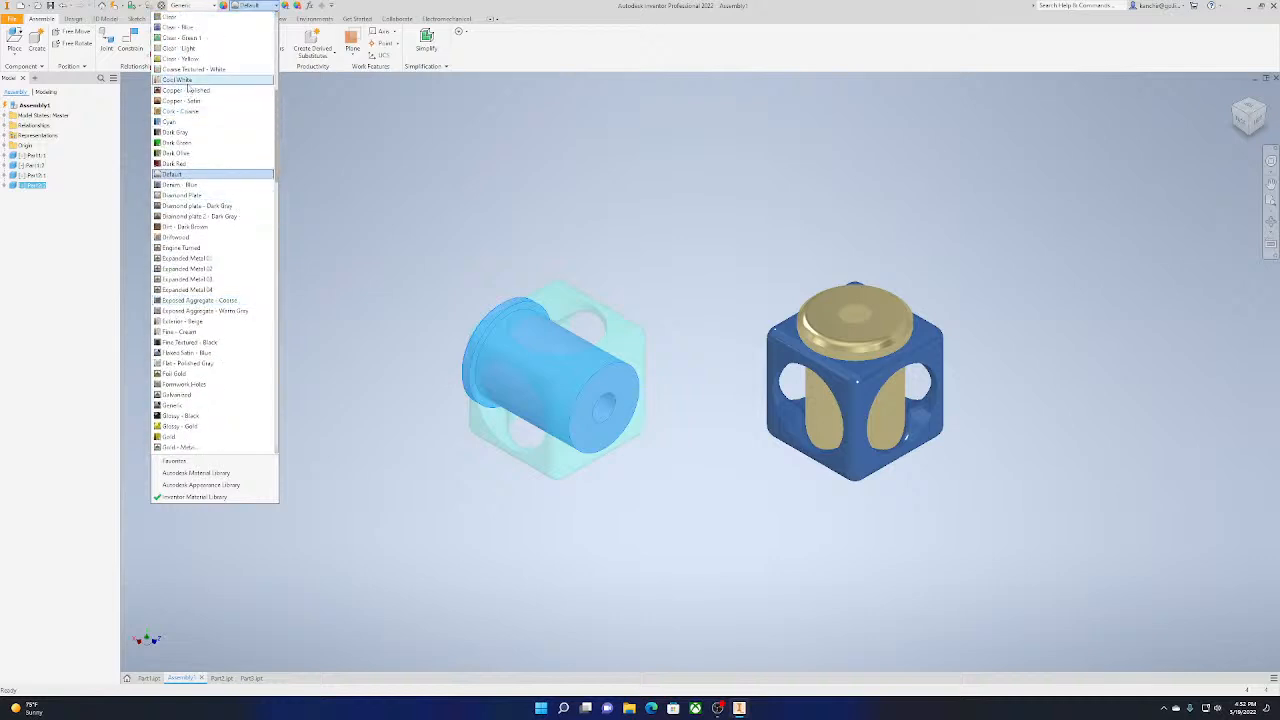
left_click(232, 80)
left_click(438, 148)
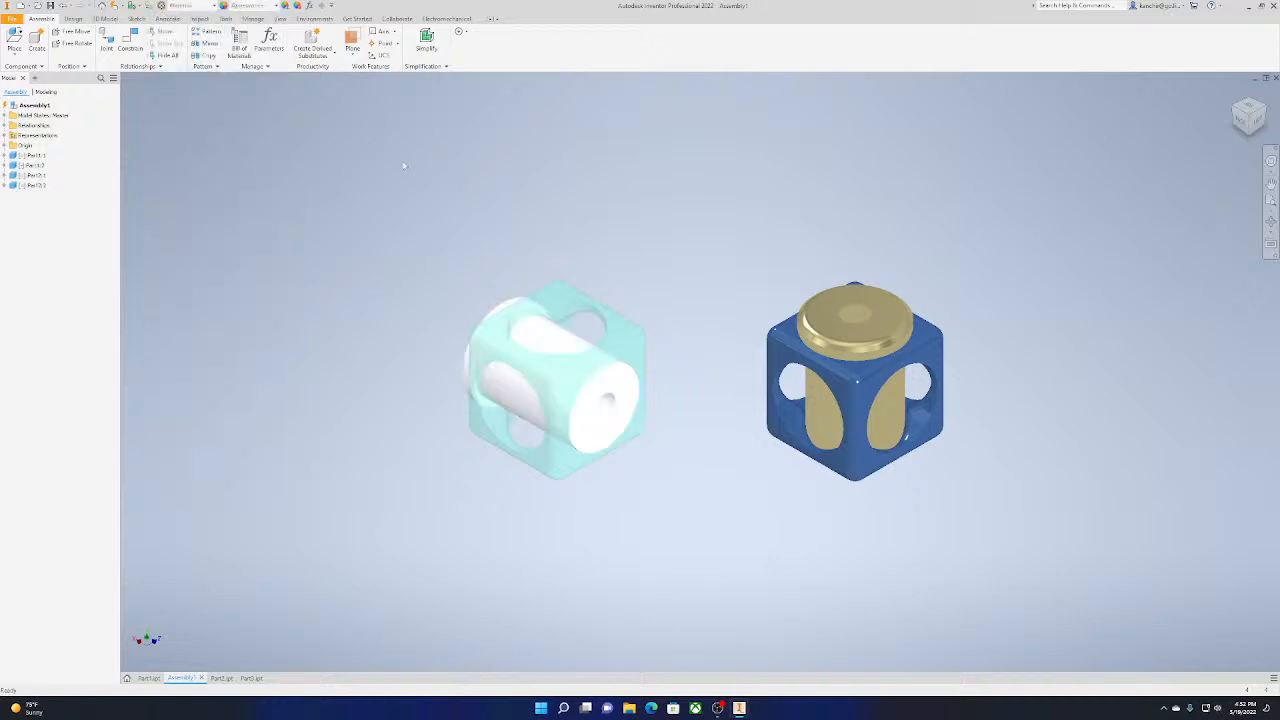
Set the assembly's visual style to Realistic and enable ray tracing
left_click(253, 19)
left_click(286, 19)
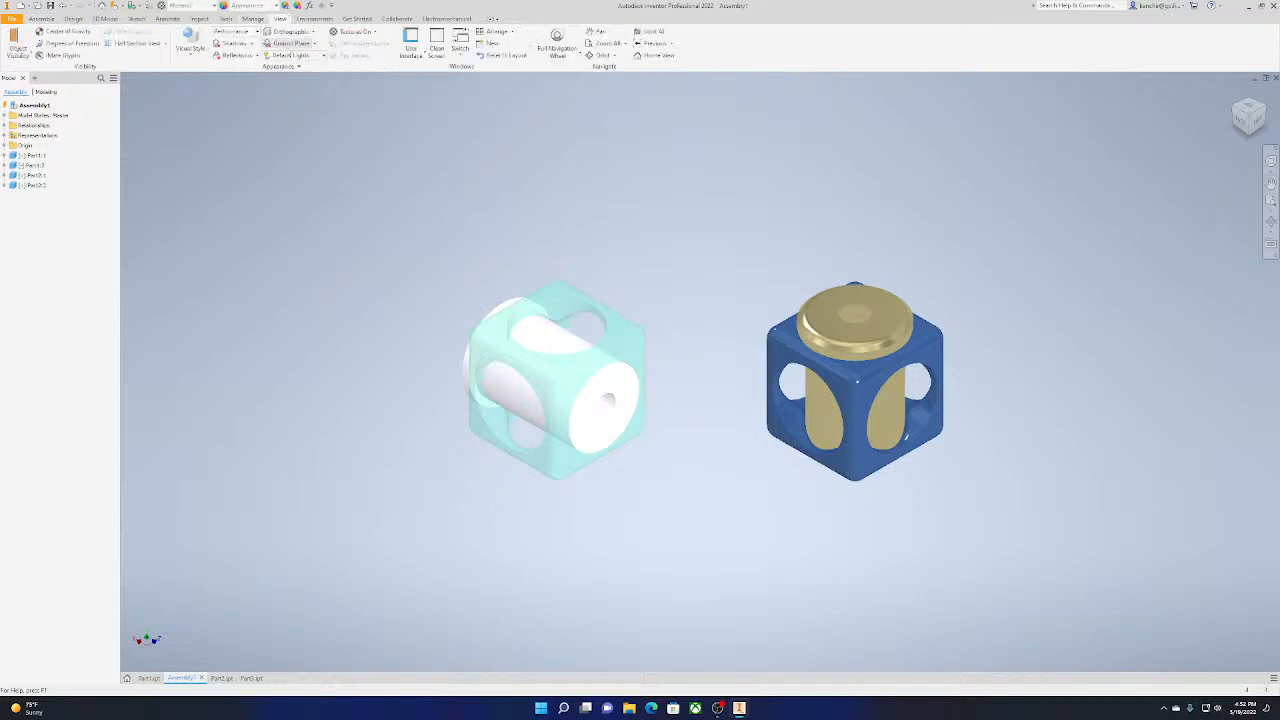
left_click(248, 33)
left_click(246, 33)
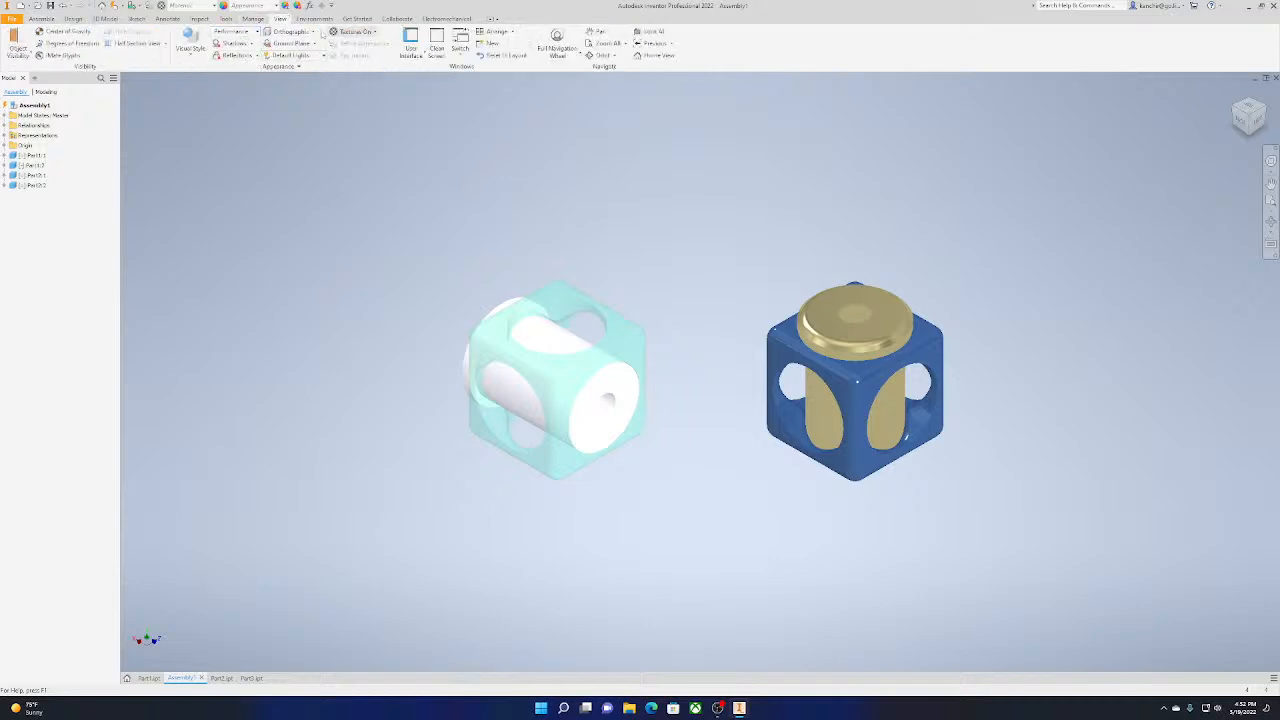
left_click(220, 34)
left_click(190, 46)
left_click(90, 62)
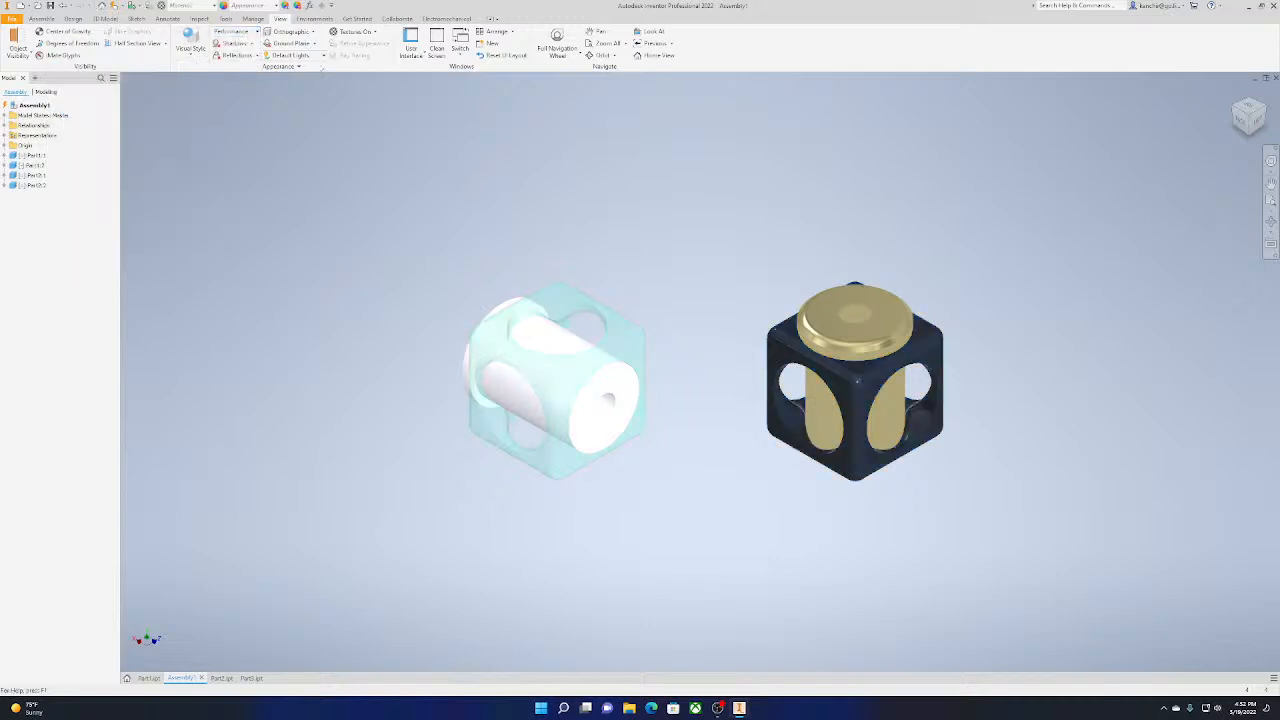
left_click(364, 57)
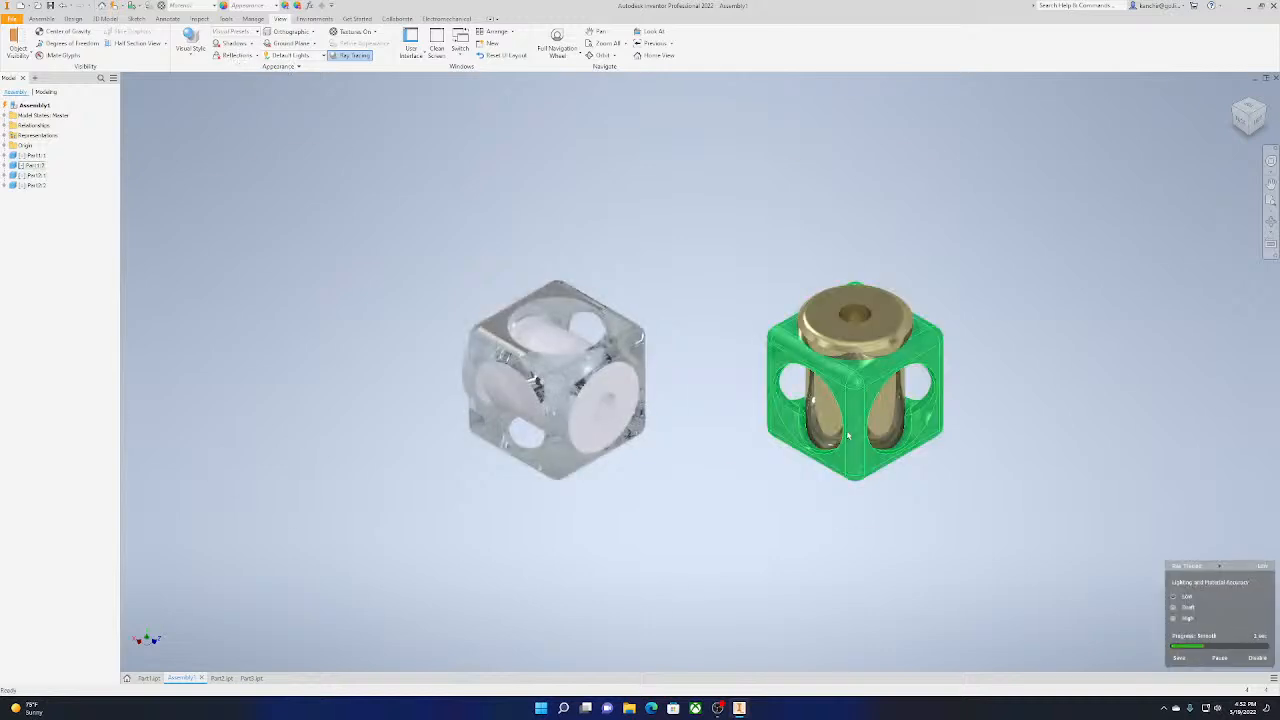
Set the ray tracing lighting and material accuracy to High for a close view of both cubes
scroll(840, 436, "down", 4)
scroll(515, 434, "up", 3)
mouse_move(515, 434)
middle_mouse_down()
mouse_move(551, 426)
mouse_move(709, 451)
mouse_move(612, 436)
middle_mouse_up()
scroll(552, 427, "down", 3)
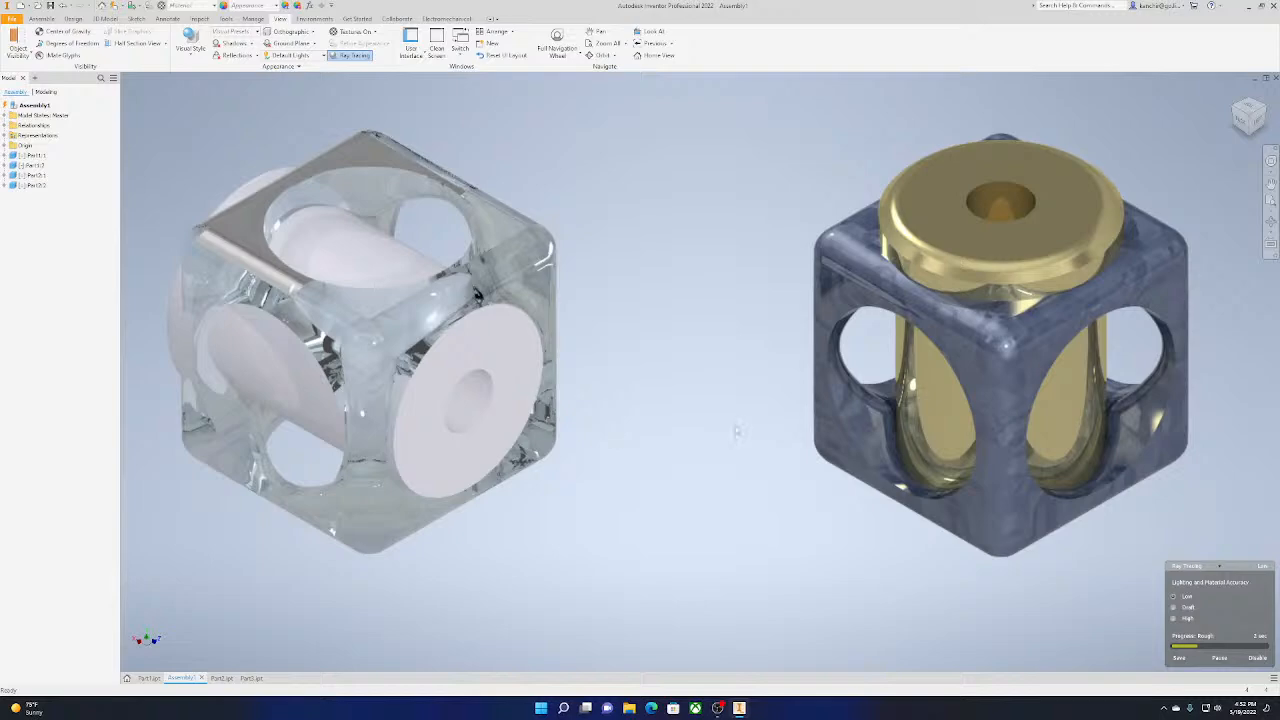
left_click(1186, 619)
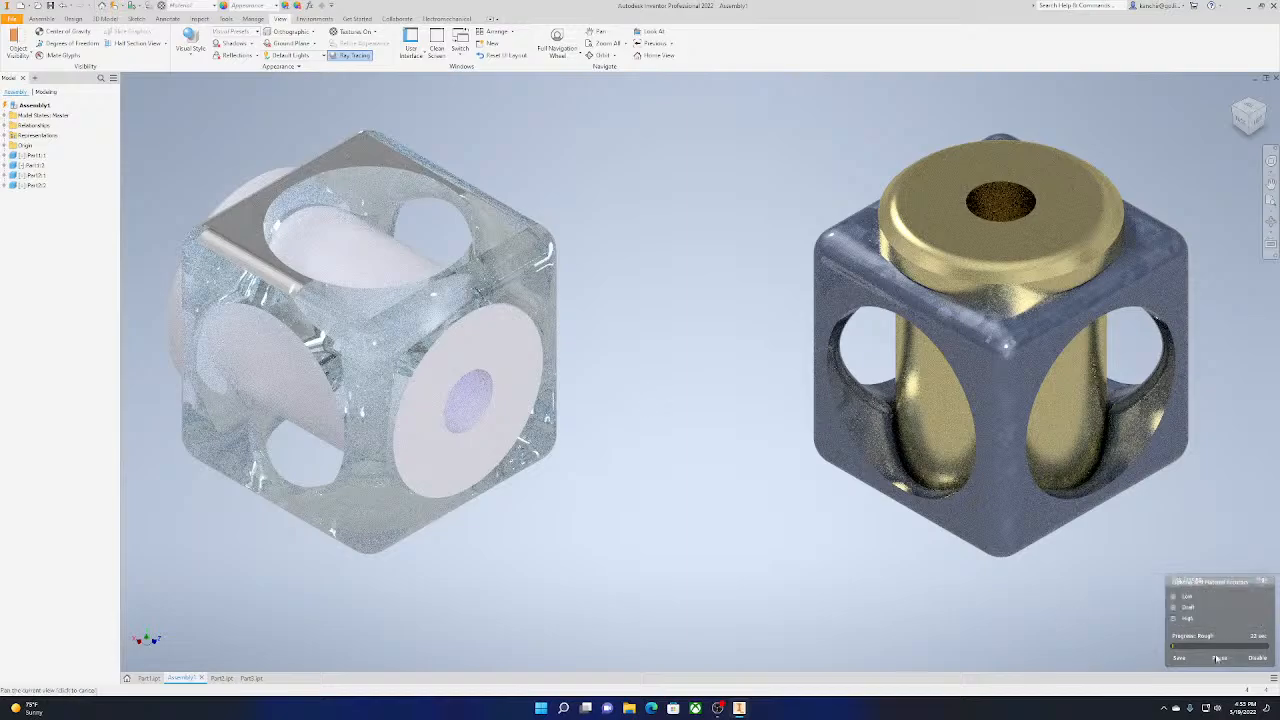
Pause the ray-traced rendering and examine the blue cube with its gold cylinder from a shifted view
left_click(1219, 657)
mouse_move(954, 585)
middle_mouse_down()
mouse_move(840, 599)
mouse_move(777, 581)
mouse_move(800, 602)
mouse_move(1061, 588)
mouse_move(869, 561)
mouse_move(868, 484)
middle_mouse_up()
scroll(777, 581, "down", 2)
scroll(868, 484, "up", 1)
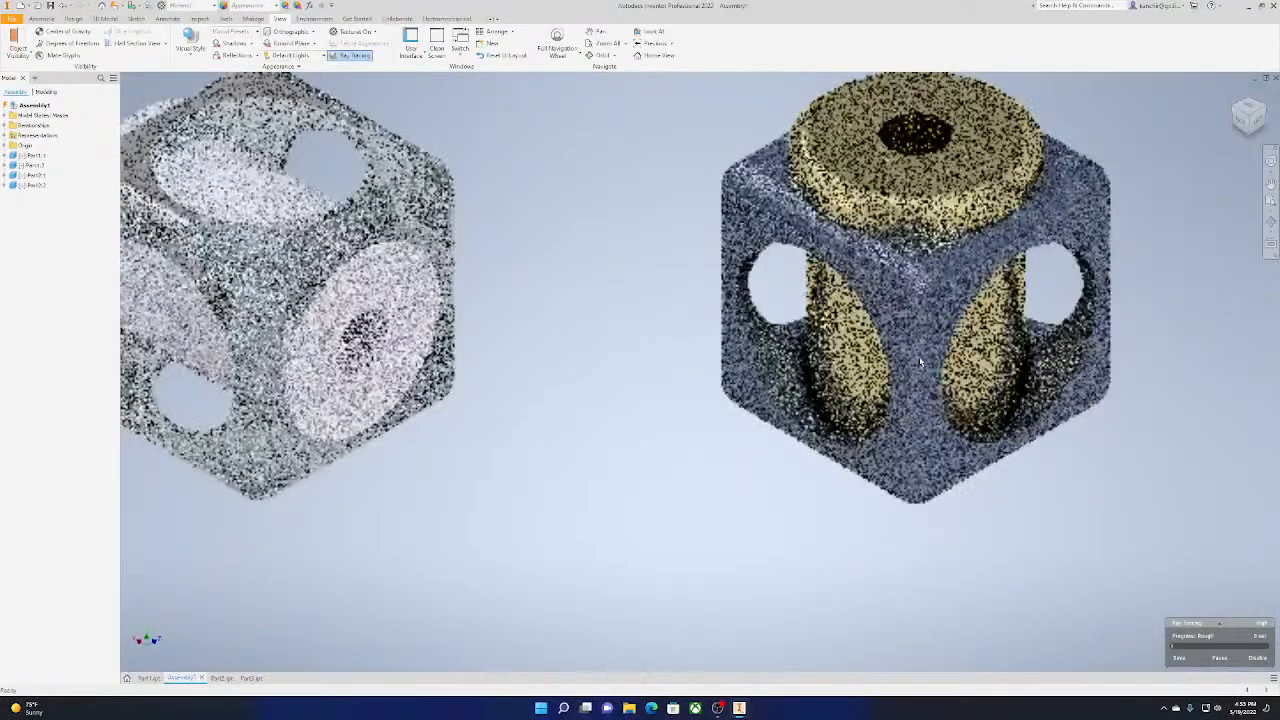
Switch the assembly to a shaded visual style with visible edges, ending the ray-traced Realistic rendering
scroll(868, 420, "down", 1)
middle_click_drag(880, 345, 971, 356)
scroll(971, 356, "down", 4)
scroll(971, 356, "up", 4)
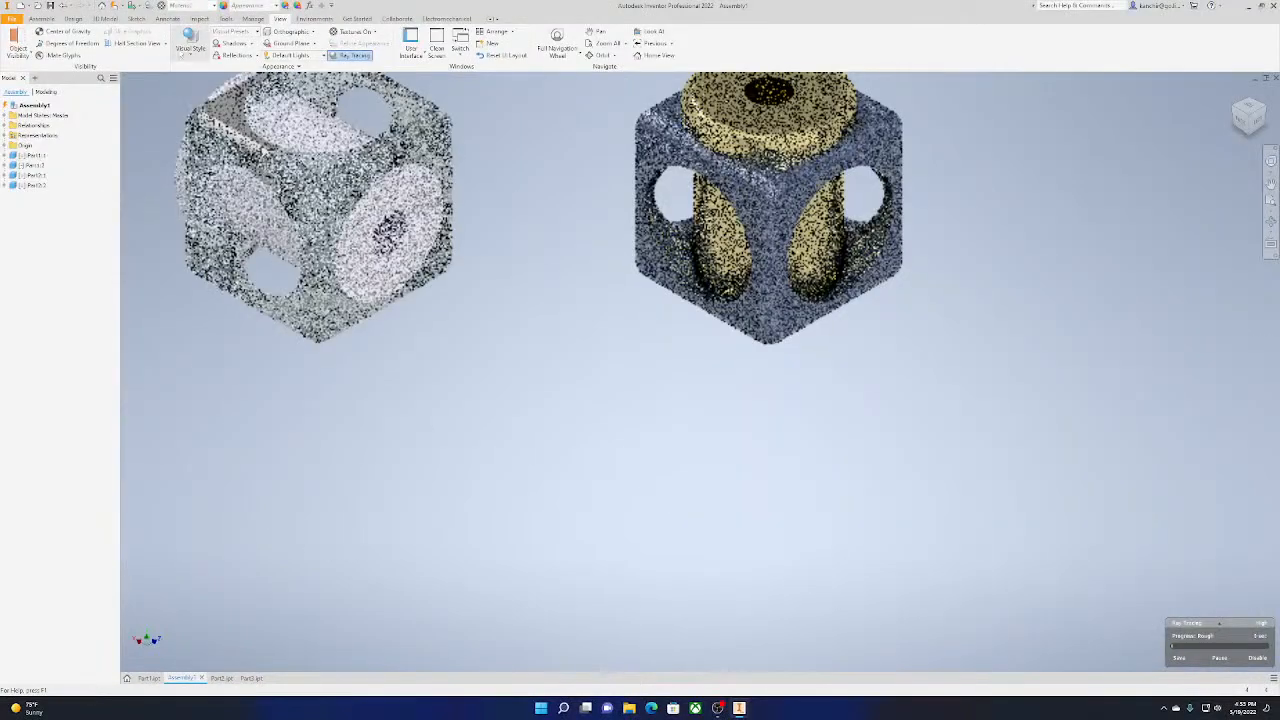
left_click(190, 42)
left_click(190, 118)
middle_click_drag(461, 311, 697, 473)
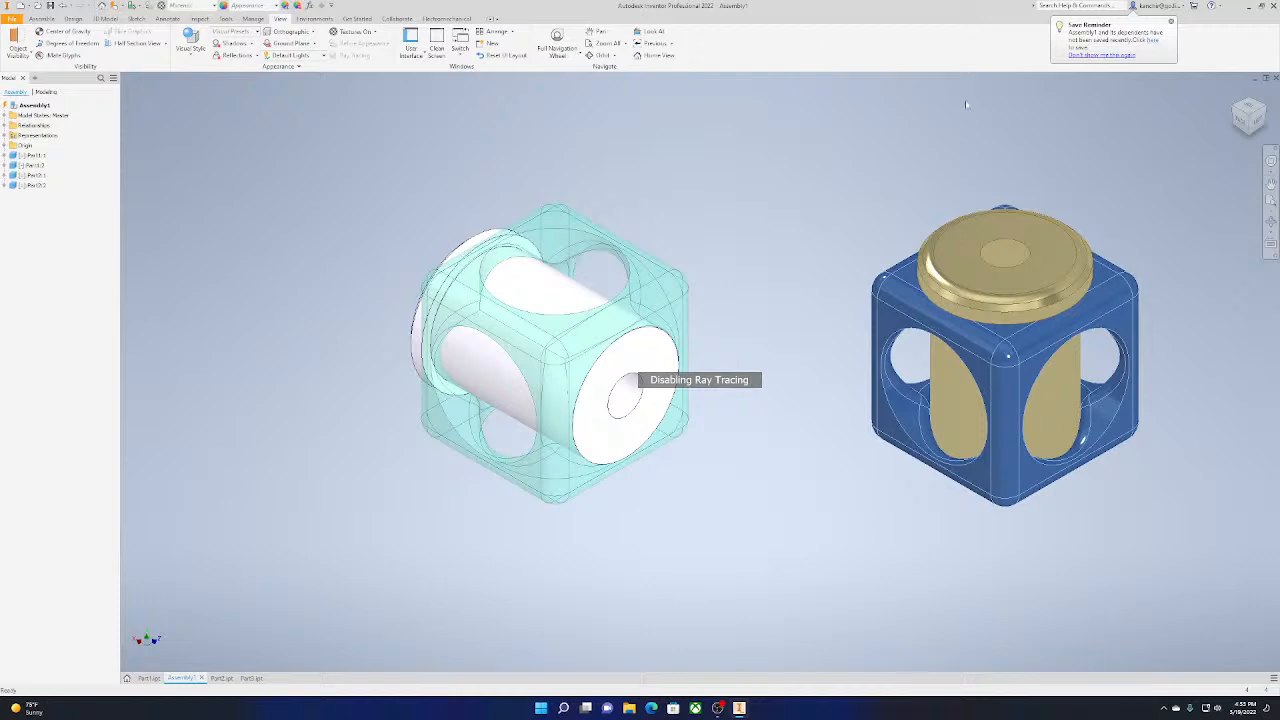
Save the assembly to the Desktop as Assembly1
left_click(1151, 40)
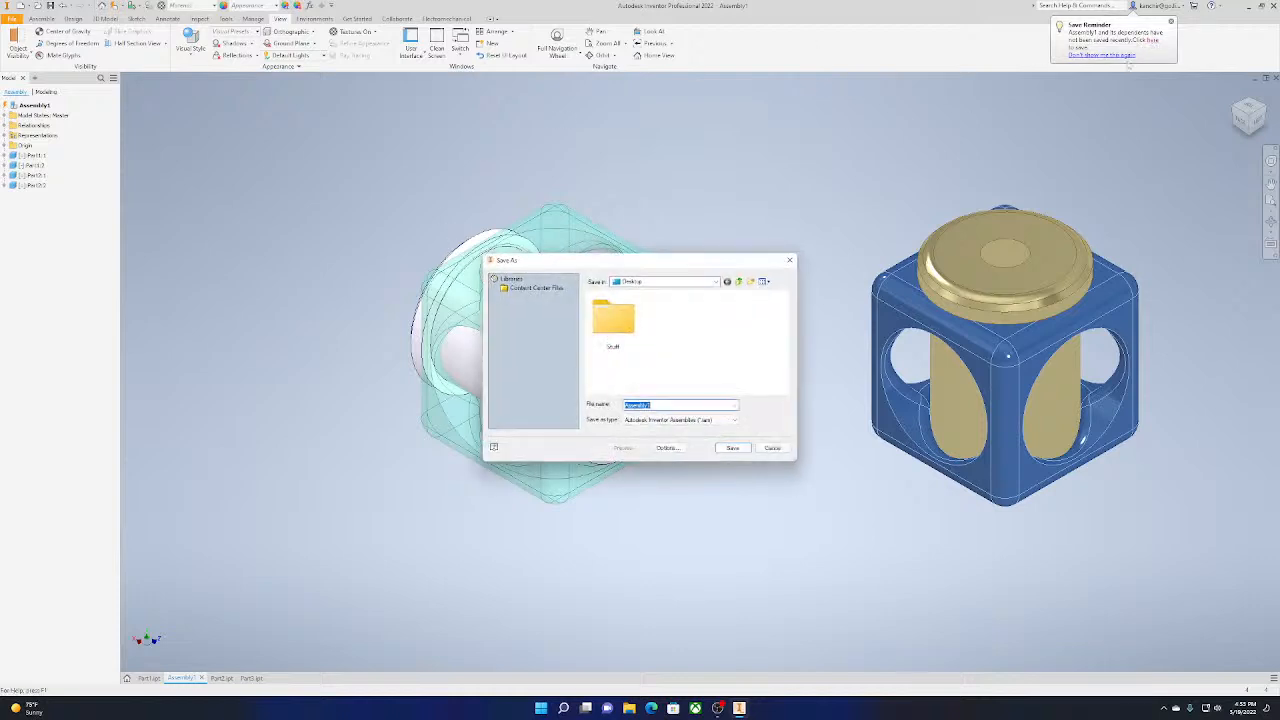
left_click(733, 448)
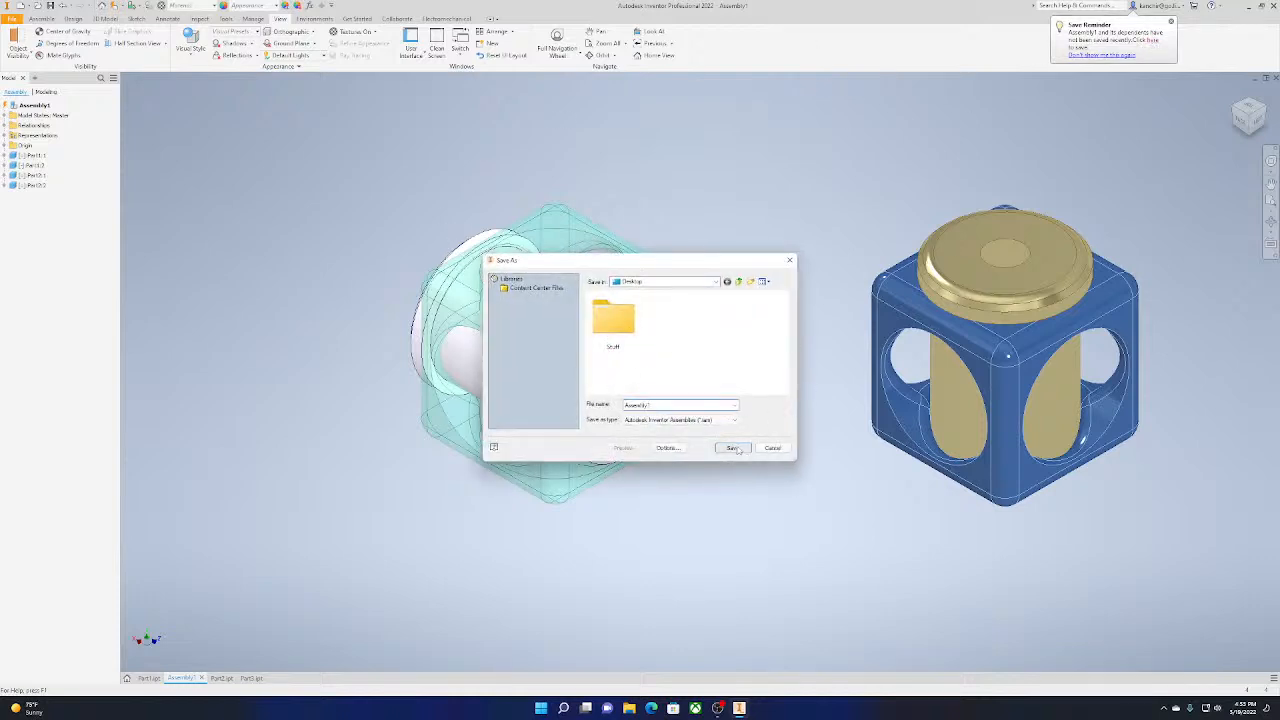
Place four instances of the colored wheel part in the empty space around the two cubes
left_click(41, 19)
left_click(14, 40)
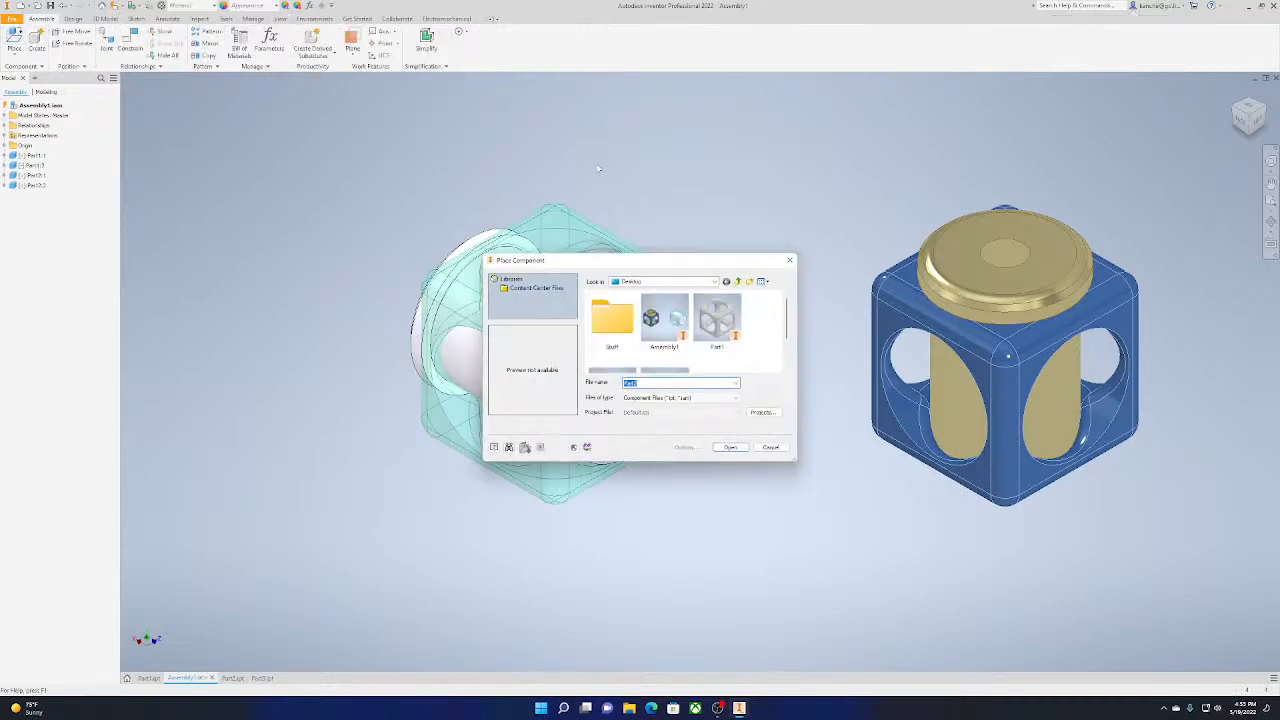
double_click(722, 330)
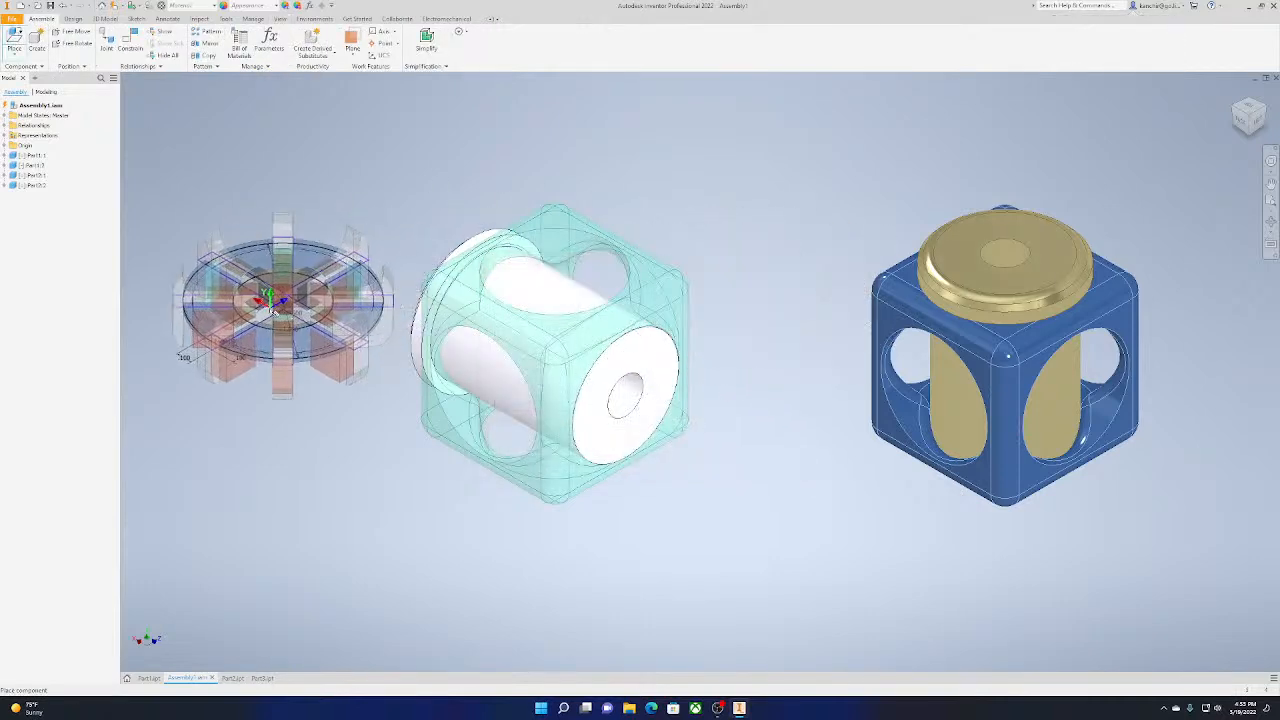
left_click(272, 312)
scroll(324, 293, "down", 5)
left_click(289, 382)
left_click(432, 455)
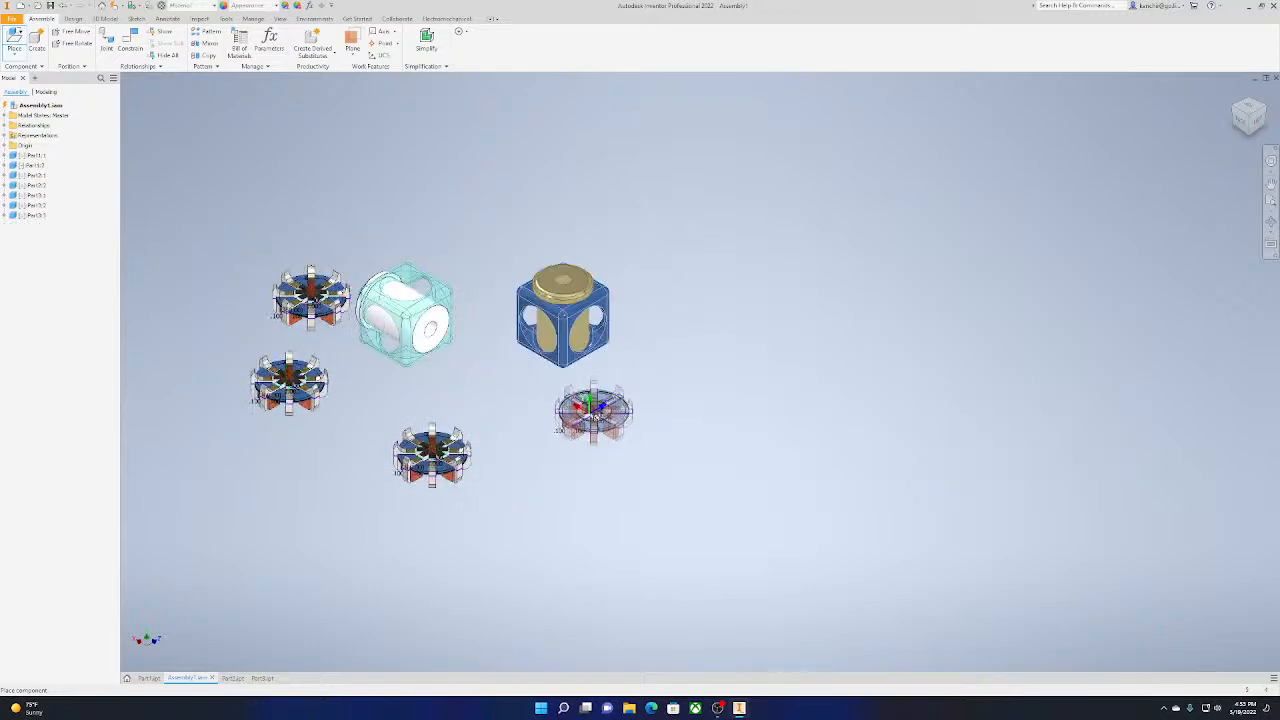
left_click(594, 412)
key("Escape")
Examine the four wheels and both cube-and-cylinder sets from above, behind and several oblique angles
scroll(541, 432, "up", 5)
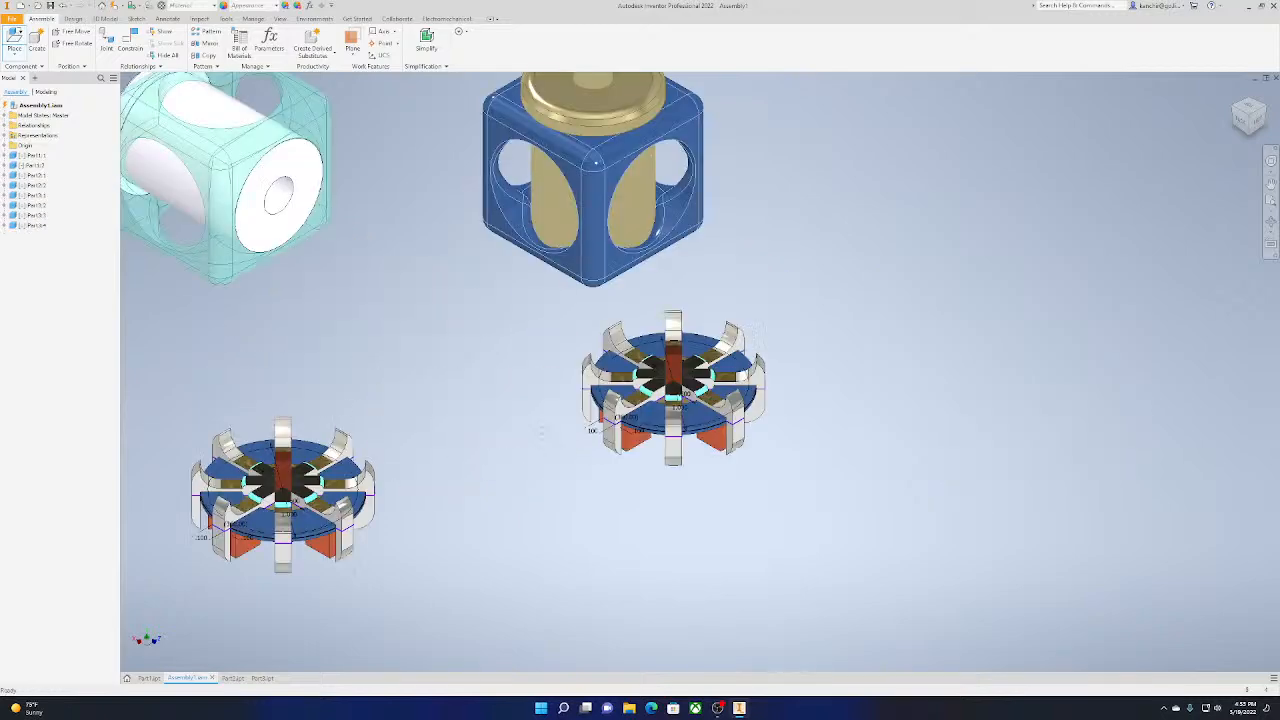
scroll(541, 432, "up", 10)
mouse_move(1060, 325)
middle_mouse_down()
mouse_move(350, 436)
mouse_move(444, 462)
mouse_move(857, 375)
mouse_move(690, 362)
mouse_move(810, 350)
mouse_move(770, 420)
mouse_move(720, 460)
mouse_move(640, 400)
mouse_move(700, 340)
mouse_move(800, 380)
mouse_move(790, 330)
mouse_move(700, 280)
mouse_move(740, 340)
mouse_move(730, 430)
mouse_move(640, 370)
mouse_move(740, 290)
middle_mouse_up()
scroll(350, 436, "down", 14)
middle_click_drag(1262, 113, 1221, 113, "shift")
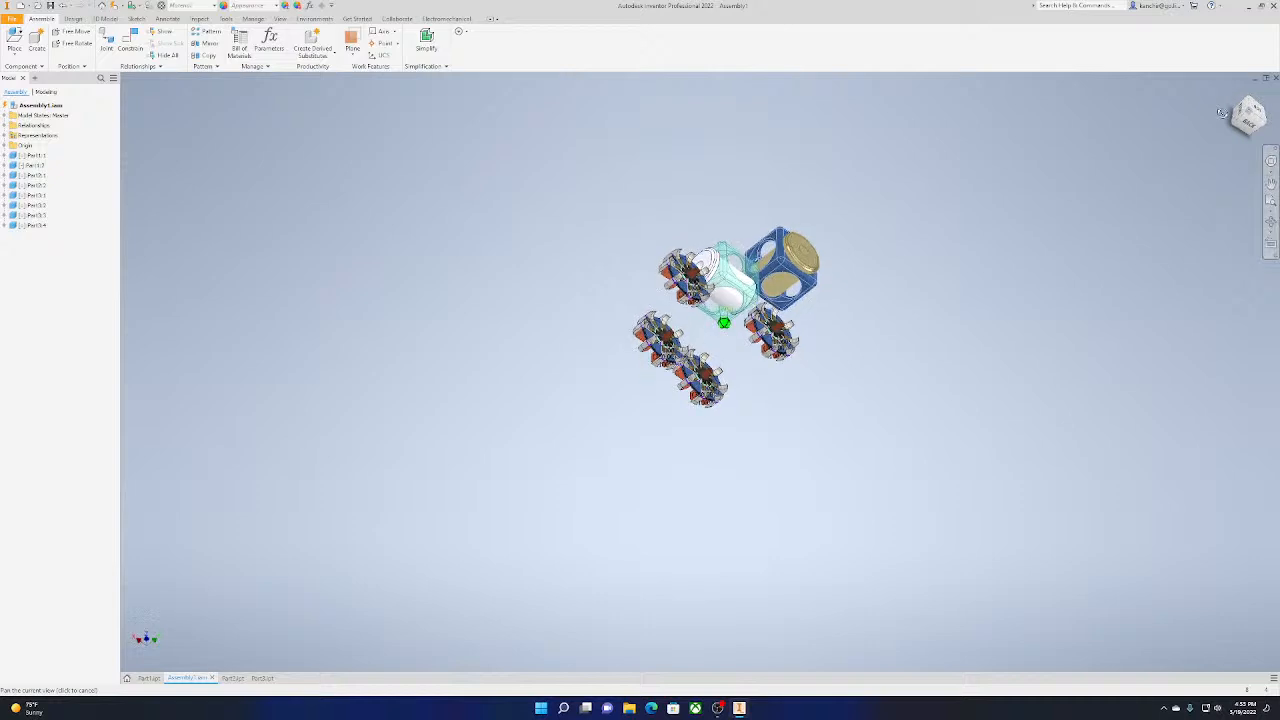
left_click(1242, 108)
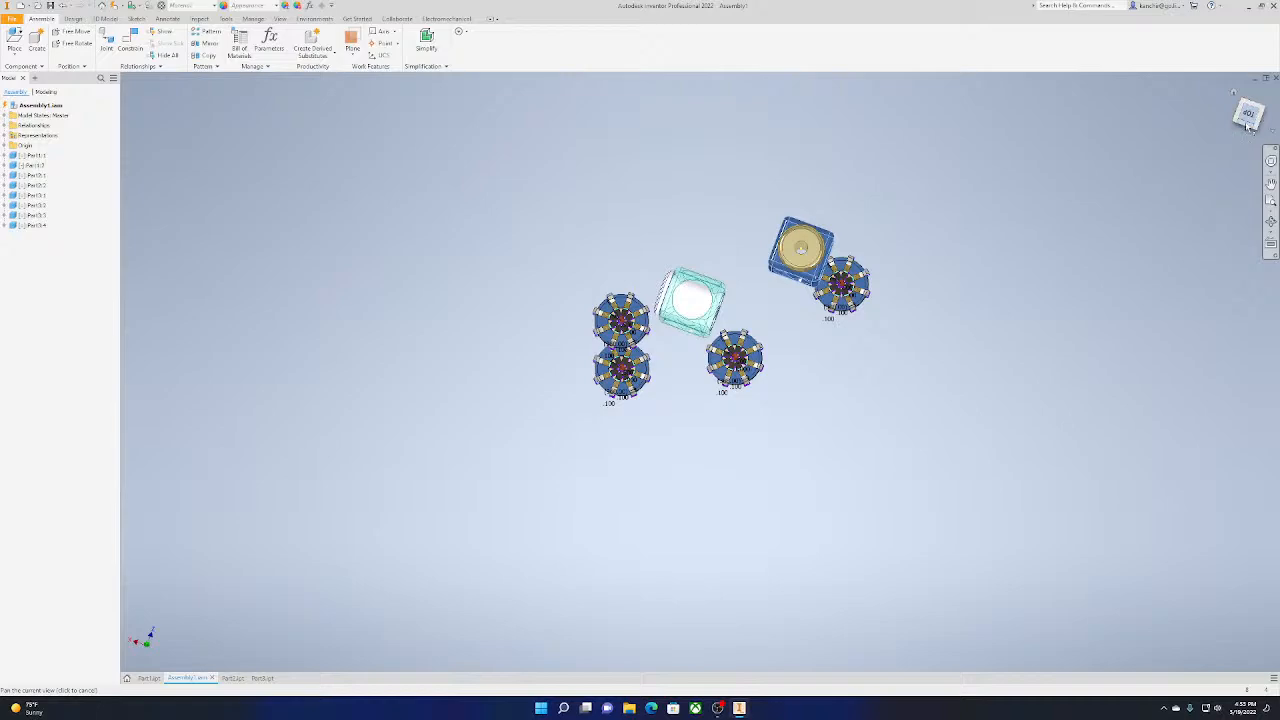
mouse_move(1248, 127)
left_mouse_down()
mouse_move(1251, 92)
mouse_move(1240, 90)
mouse_move(1247, 108)
left_mouse_up()
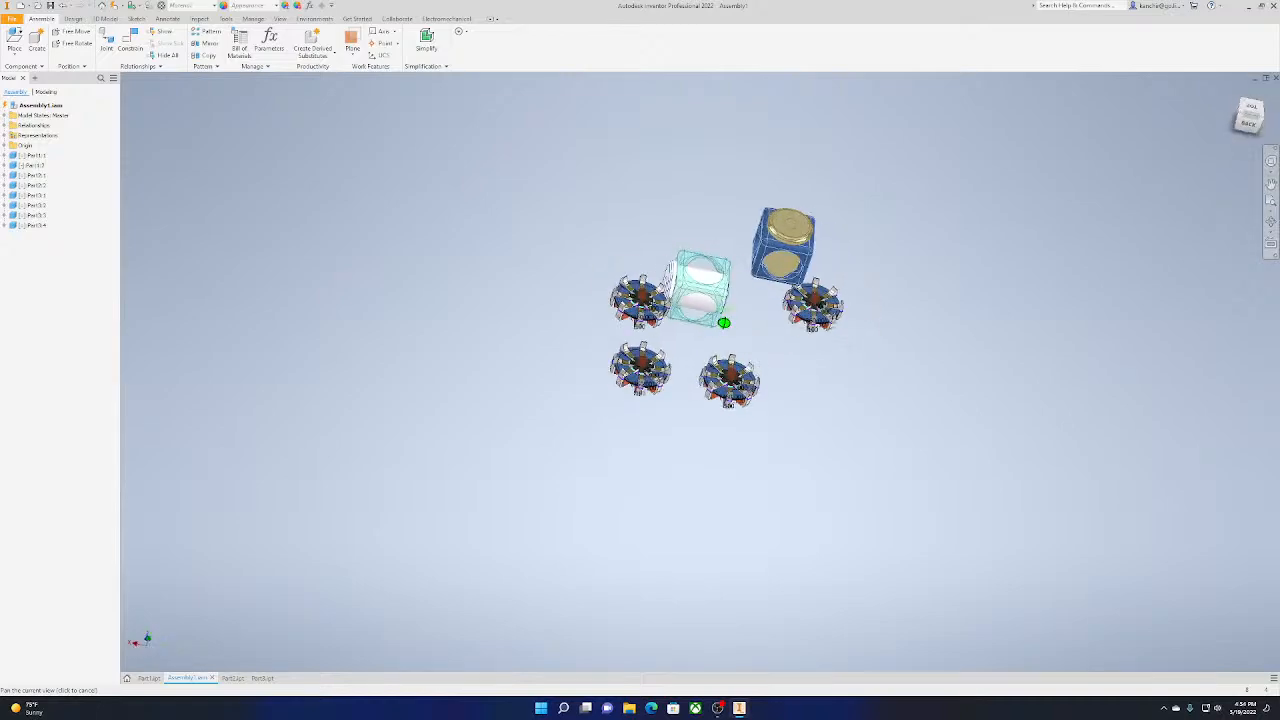
middle_click_drag(728, 310, 742, 300, "shift")
scroll(823, 308, "down", 5)
middle_click_drag(910, 280, 1051, 323)
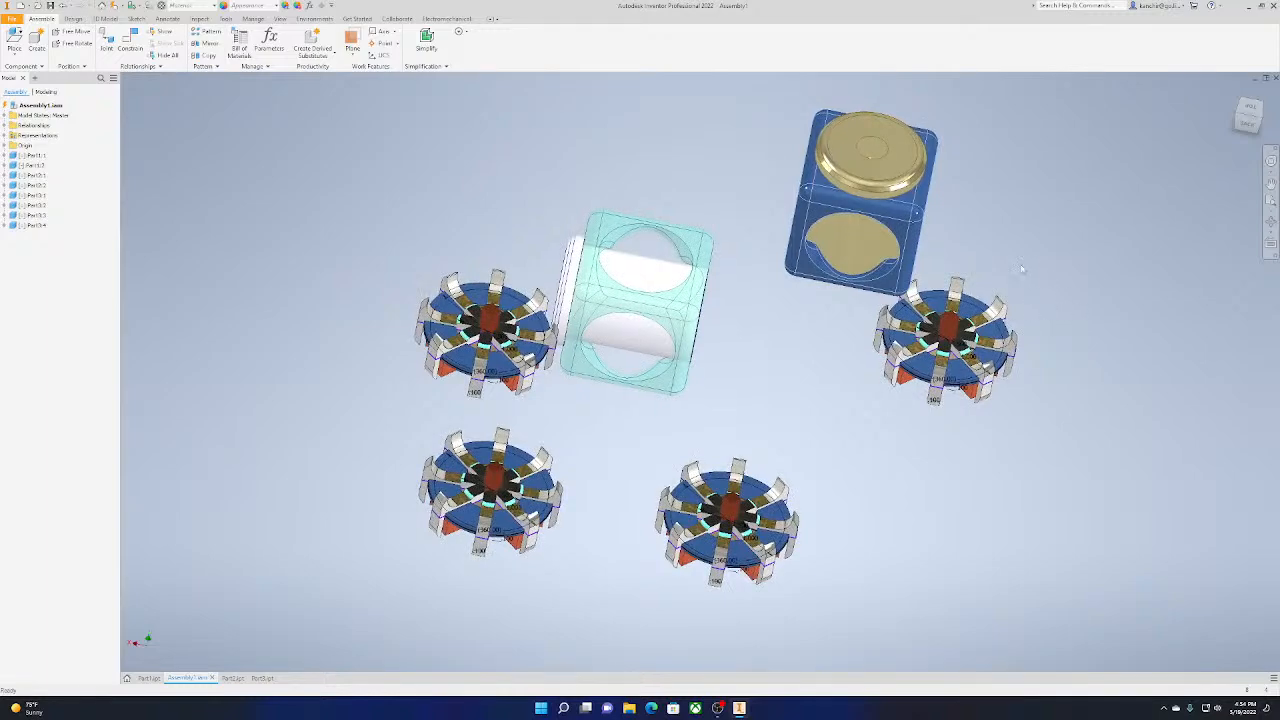
left_click(1257, 137)
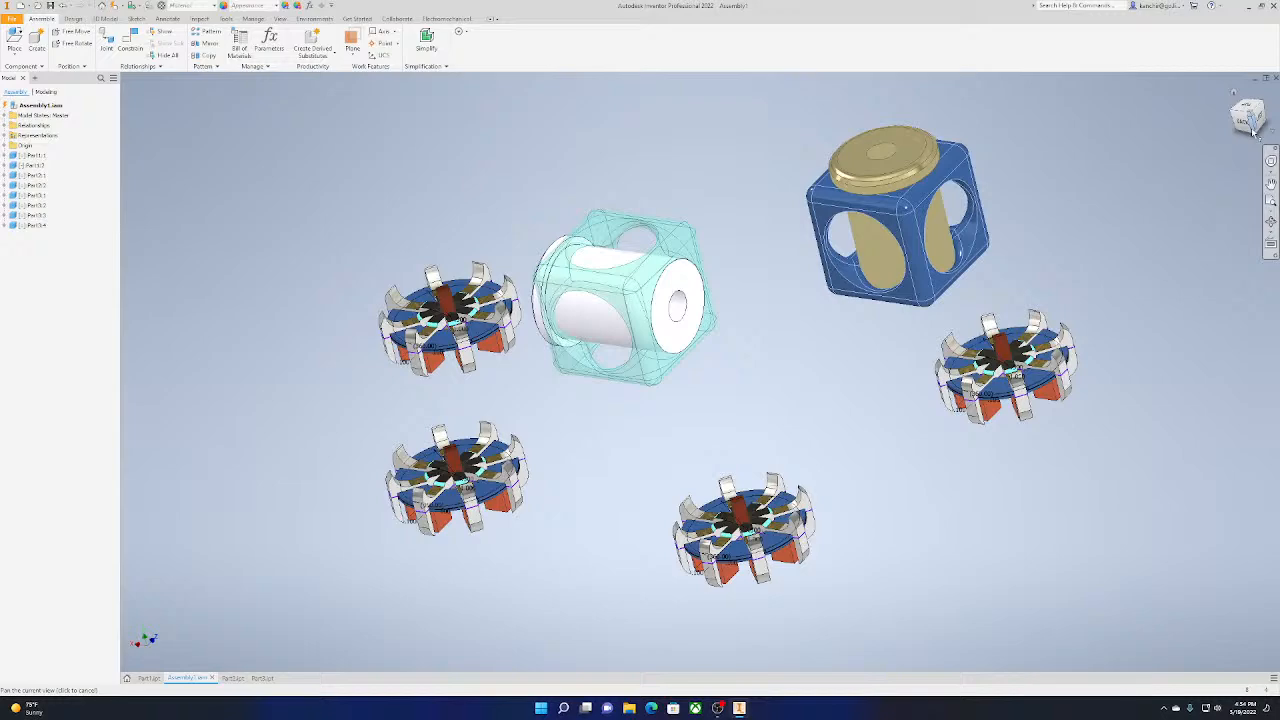
scroll(1041, 423, "down", 3)
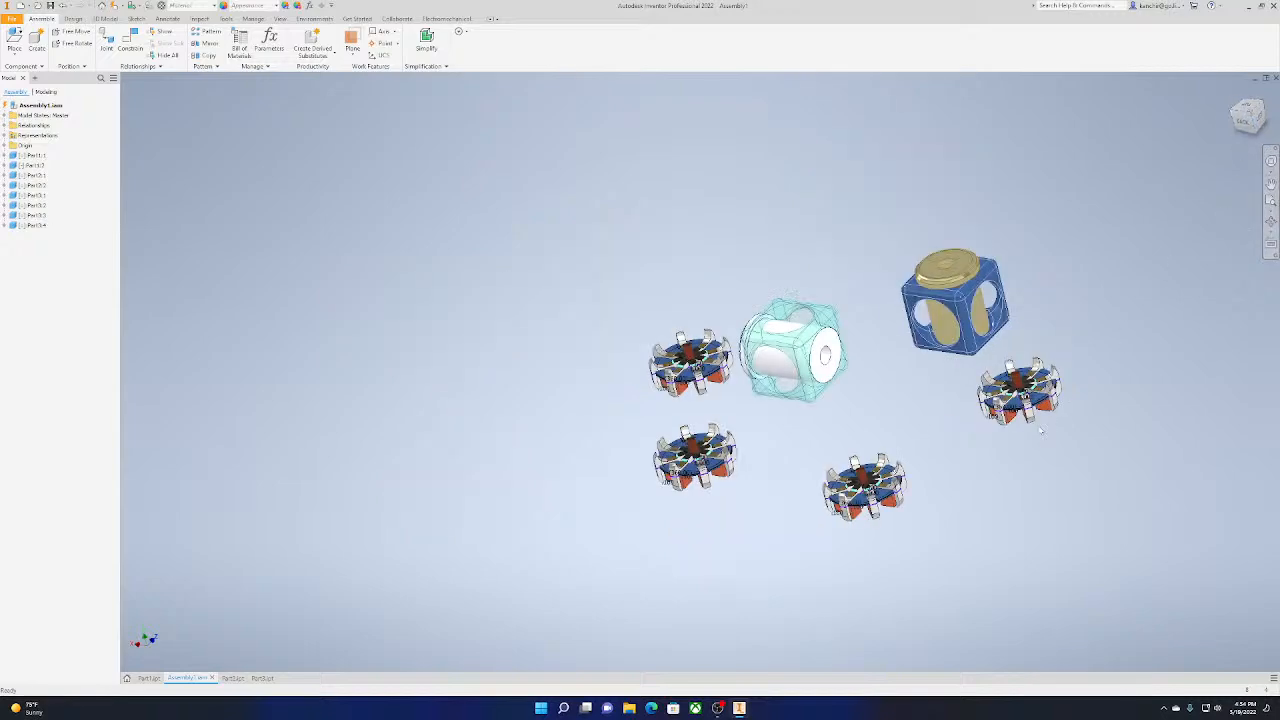
scroll(1041, 423, "up", 4)
middle_click_drag(1041, 423, 1087, 407)
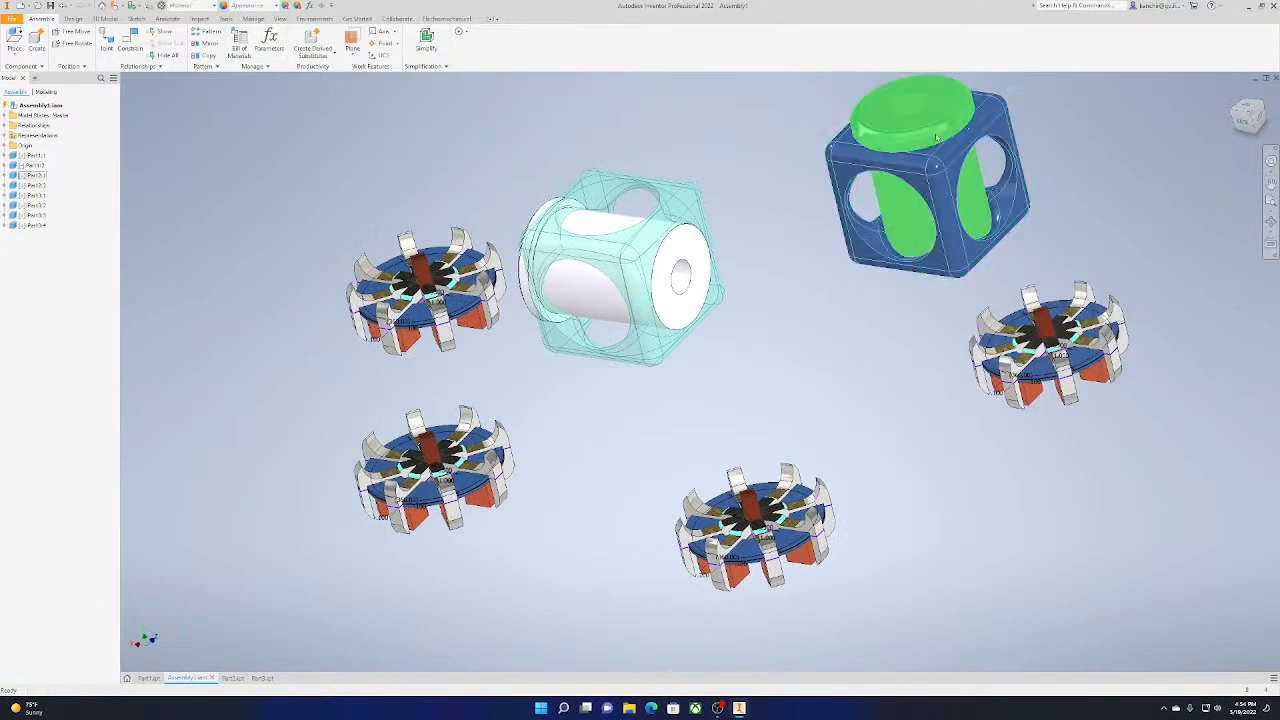